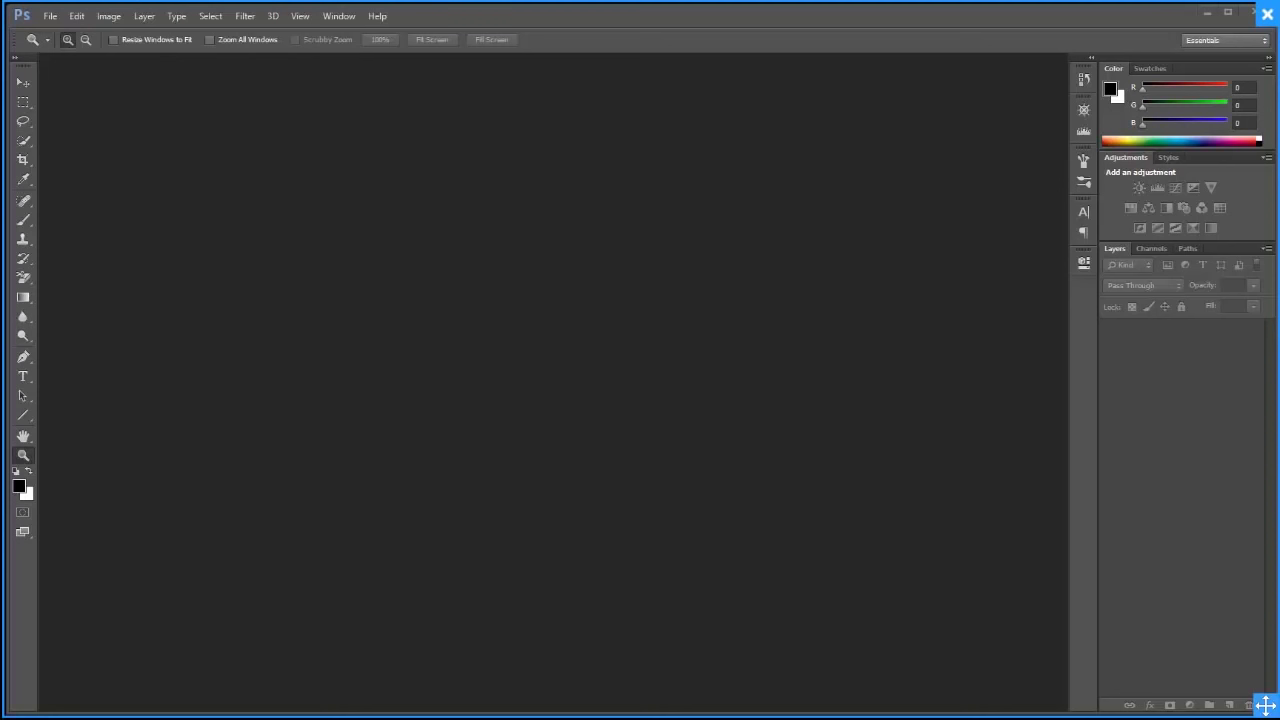
# Bring up the Desktop 'stock' photos folder and move its window right over Photoshop
pyautogui.hotkey('alt', 'Tab')
pyautogui.moveTo(504, 170); pyautogui.dragTo(706, 166)
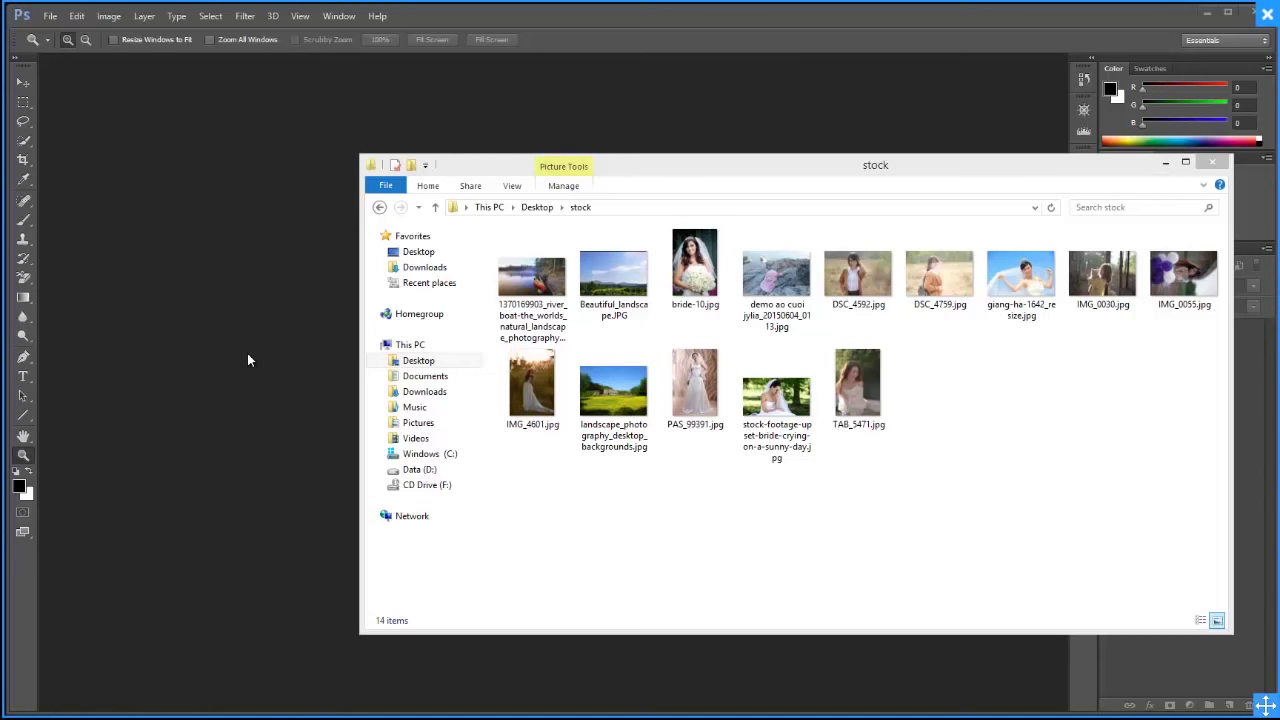
# Shift the stock folder window left and drag DSC_4592.jpg into Photoshop to open it
pyautogui.moveTo(719, 178)
pyautogui.mouseDown()
pyautogui.moveTo(657, 176)
pyautogui.moveTo(672, 172)
pyautogui.mouseUp()
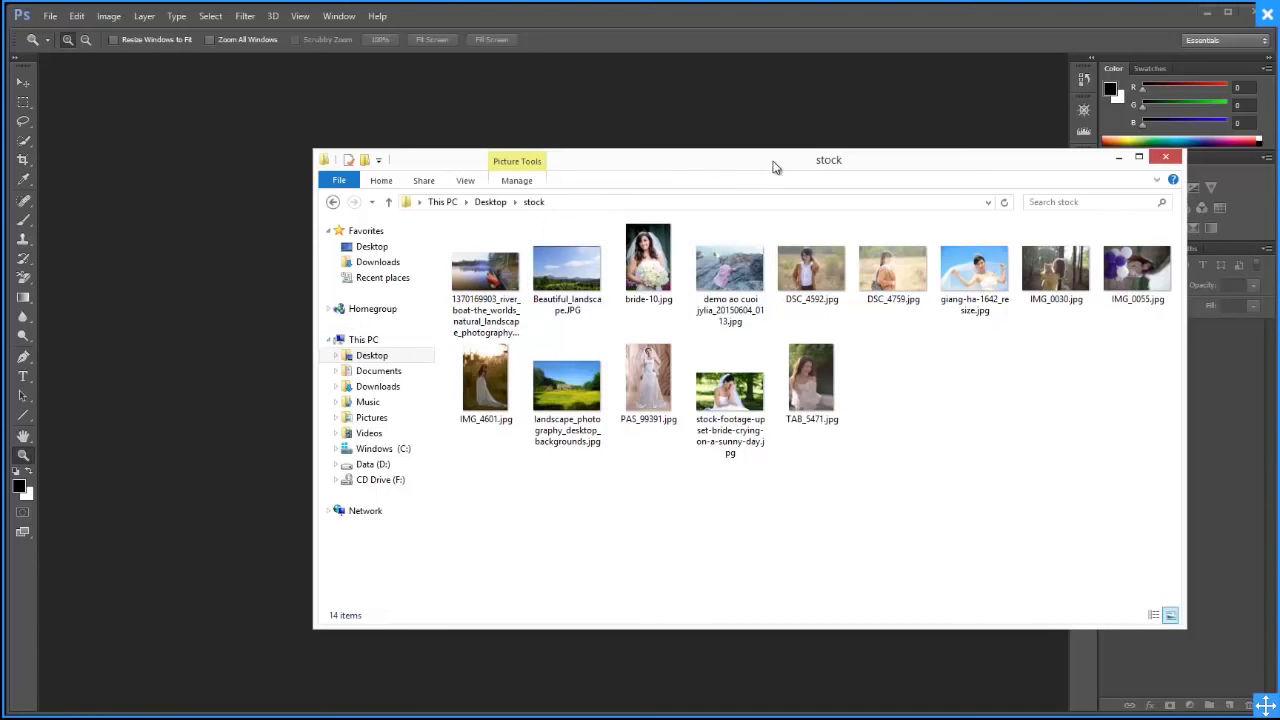
pyautogui.moveTo(771, 166); pyautogui.dragTo(561, 163)
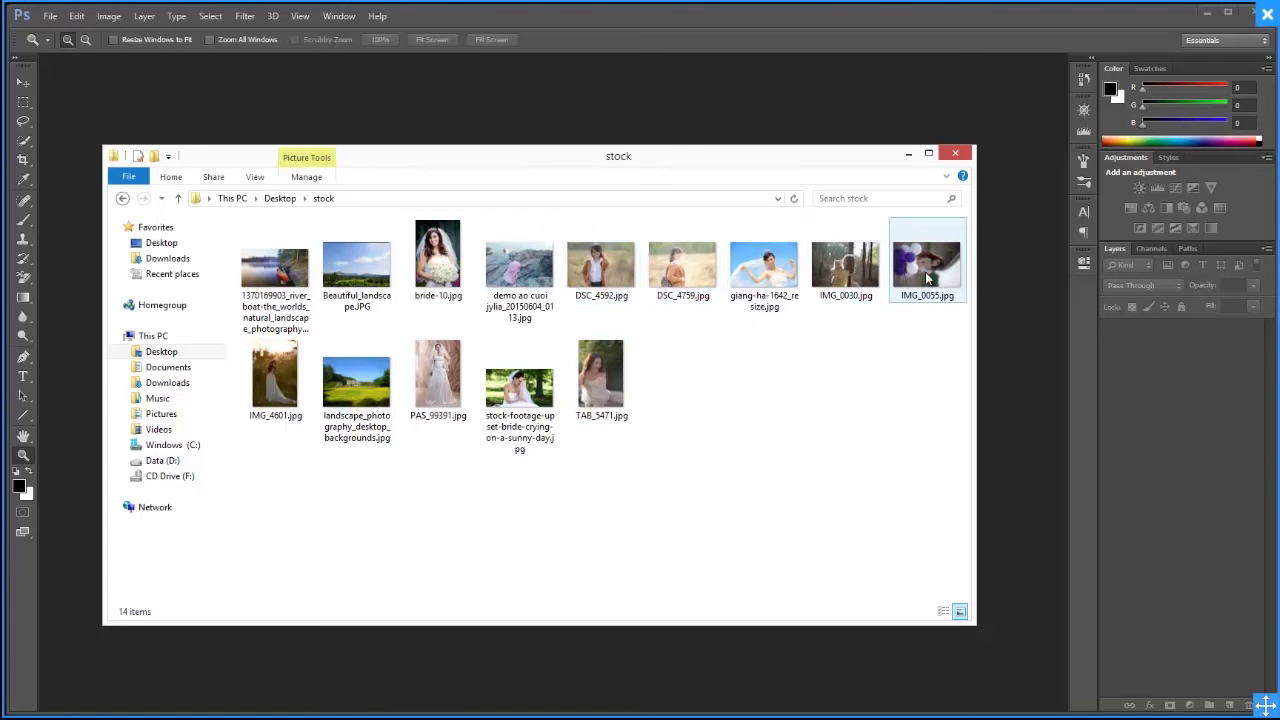
pyautogui.moveTo(600, 268); pyautogui.dragTo(692, 198)
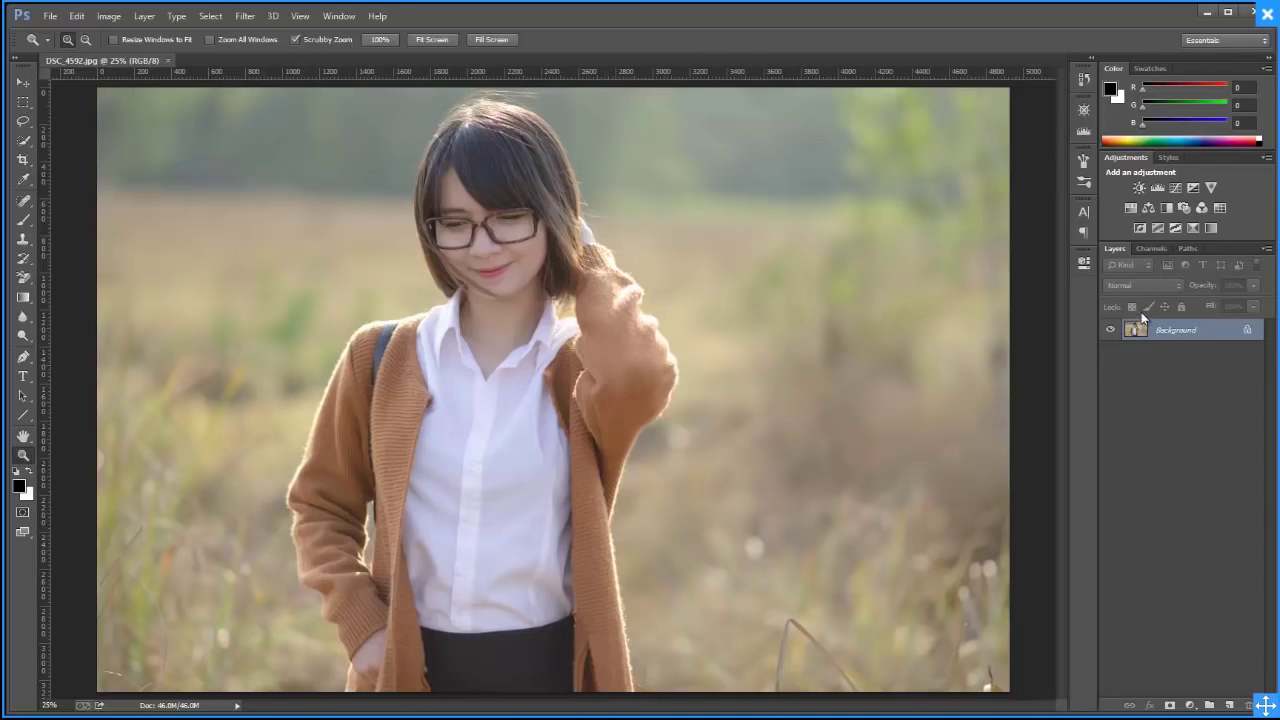
# Duplicate the Background layer into Layer 1 and show its blend mode list
pyautogui.hotkey('ctrl', 'j')
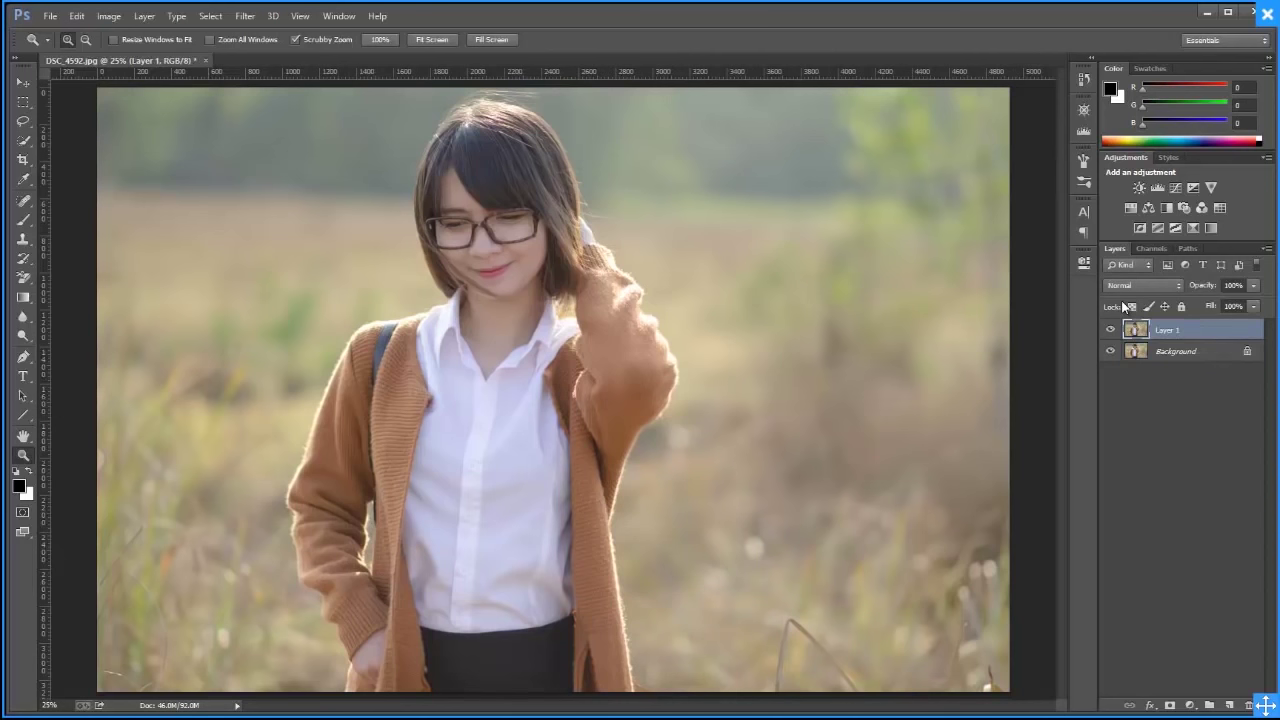
pyautogui.click(1155, 284)
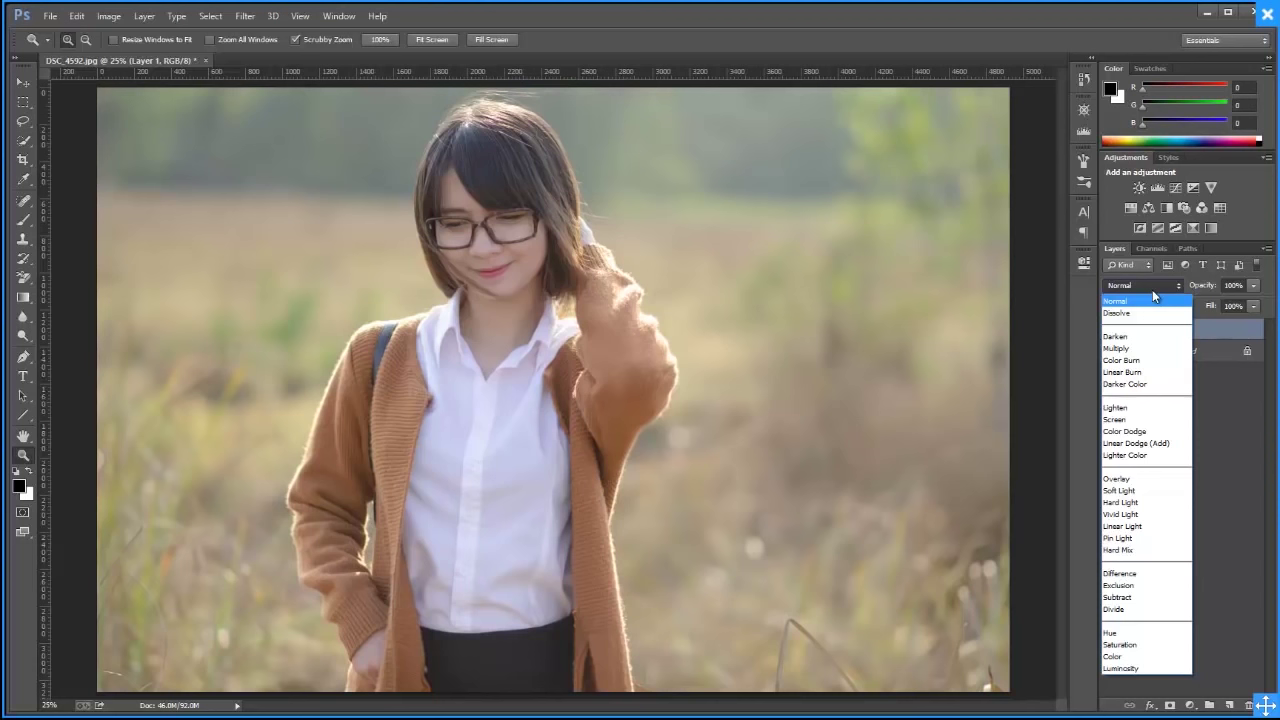
# Dismiss the blend mode list, leaving Layer 1 at Normal
pyautogui.click(1163, 291)
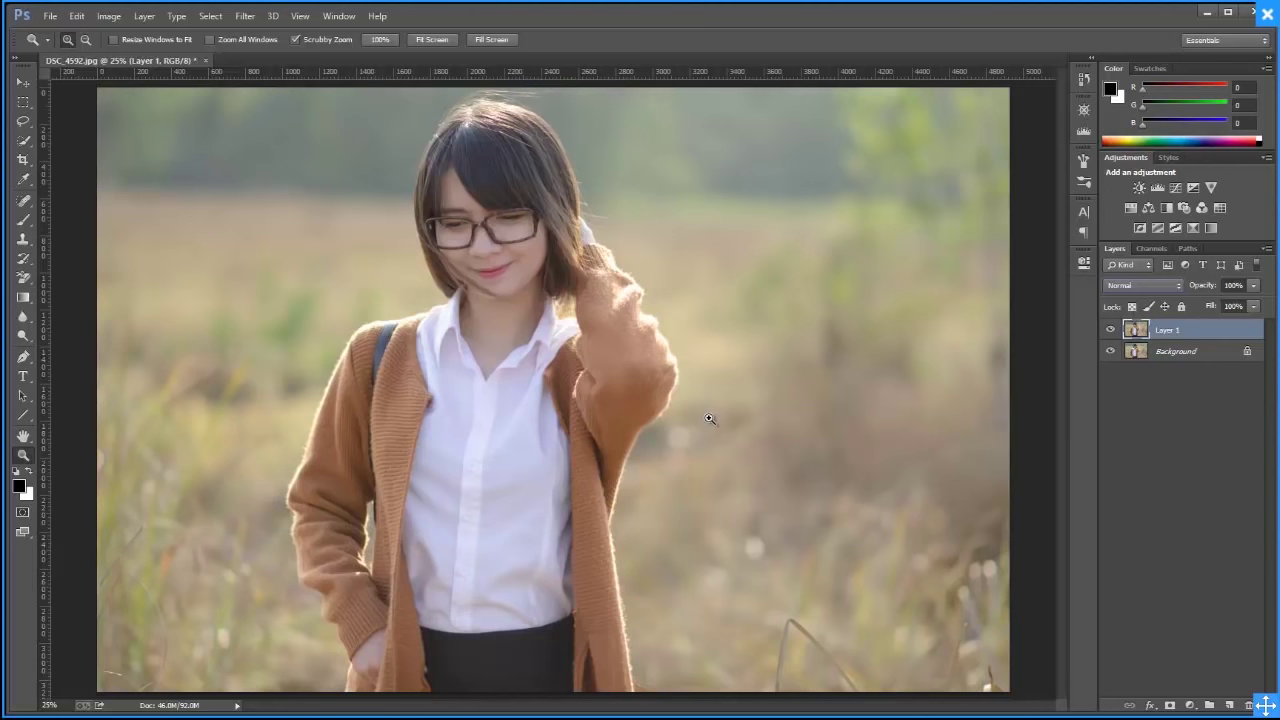
# Reopen and dismiss the blend mode list unchanged, then switch to the Rectangular Marquee tool
pyautogui.click(1146, 288)
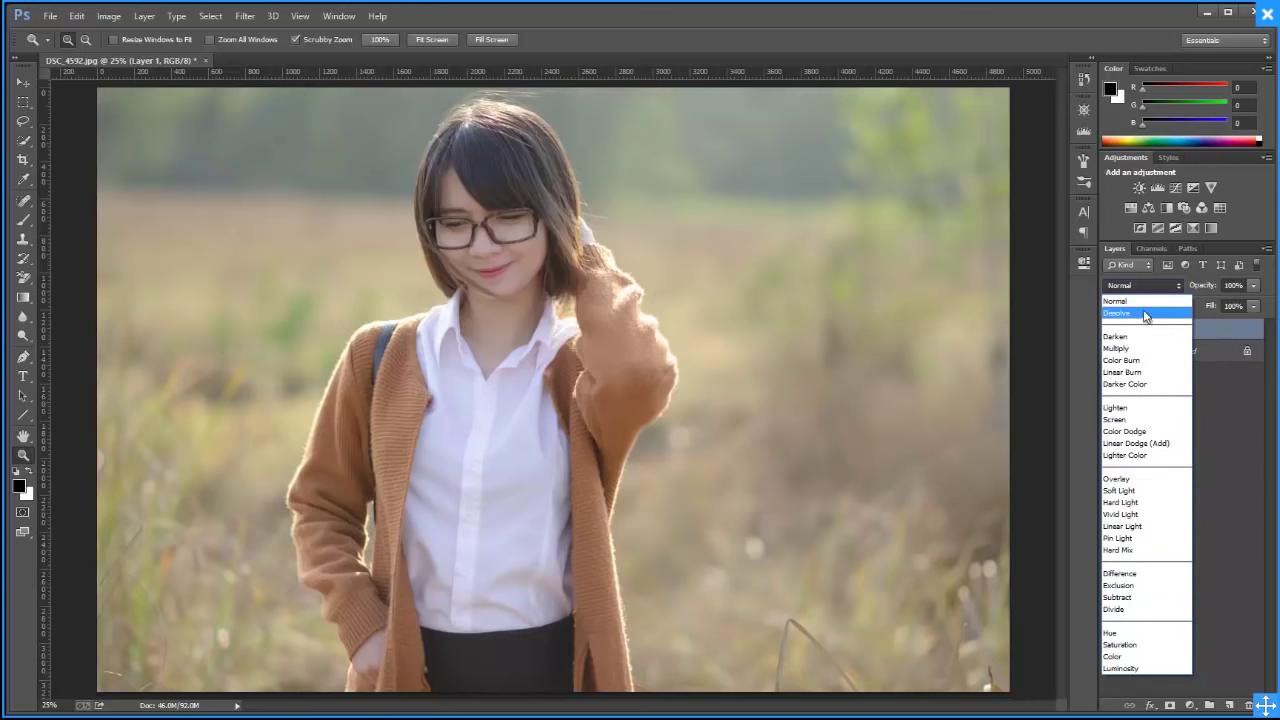
pyautogui.click(1227, 426)
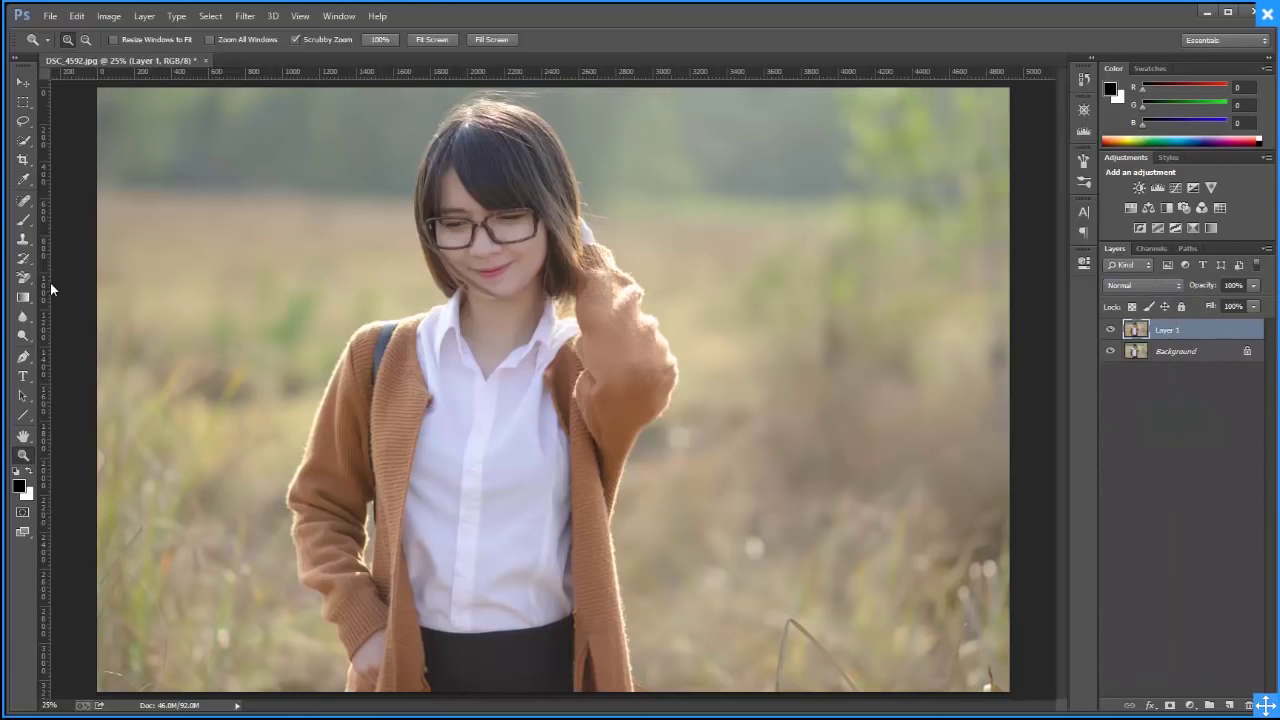
pyautogui.click(23, 102)
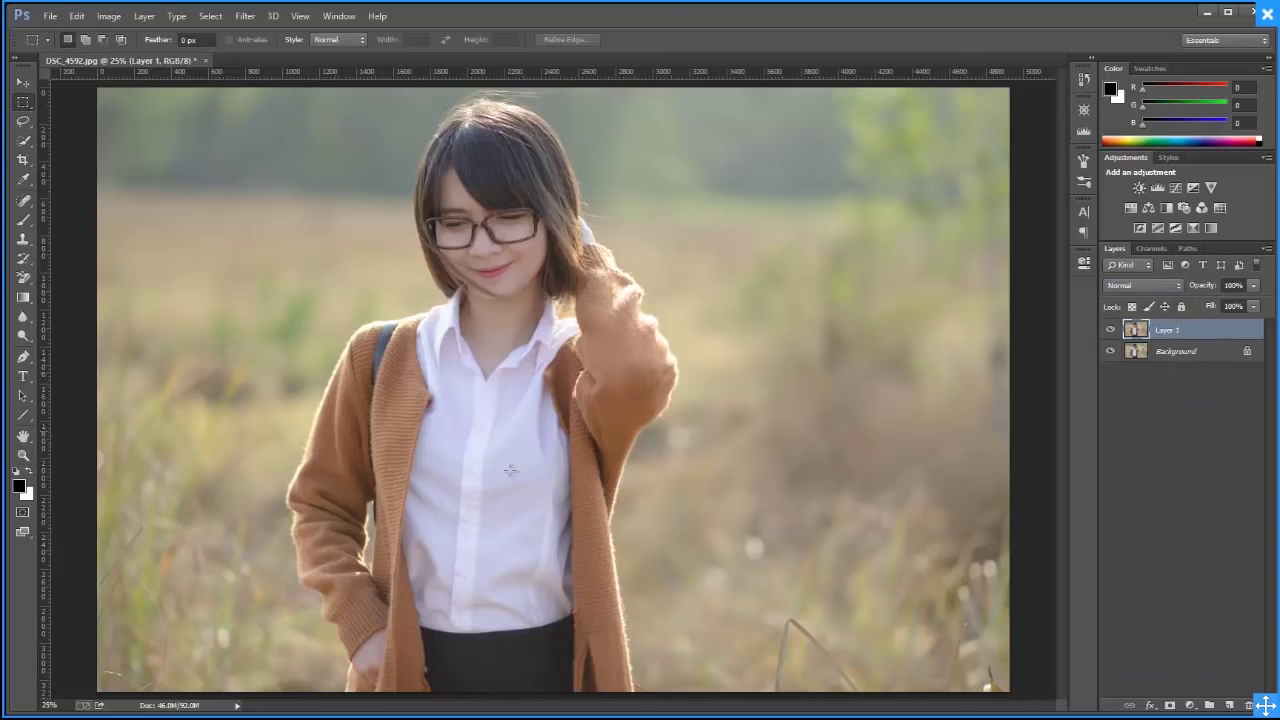
# Fill a square selection with black on a new Layer 2, left of the face
pyautogui.moveTo(239, 148); pyautogui.dragTo(414, 292)
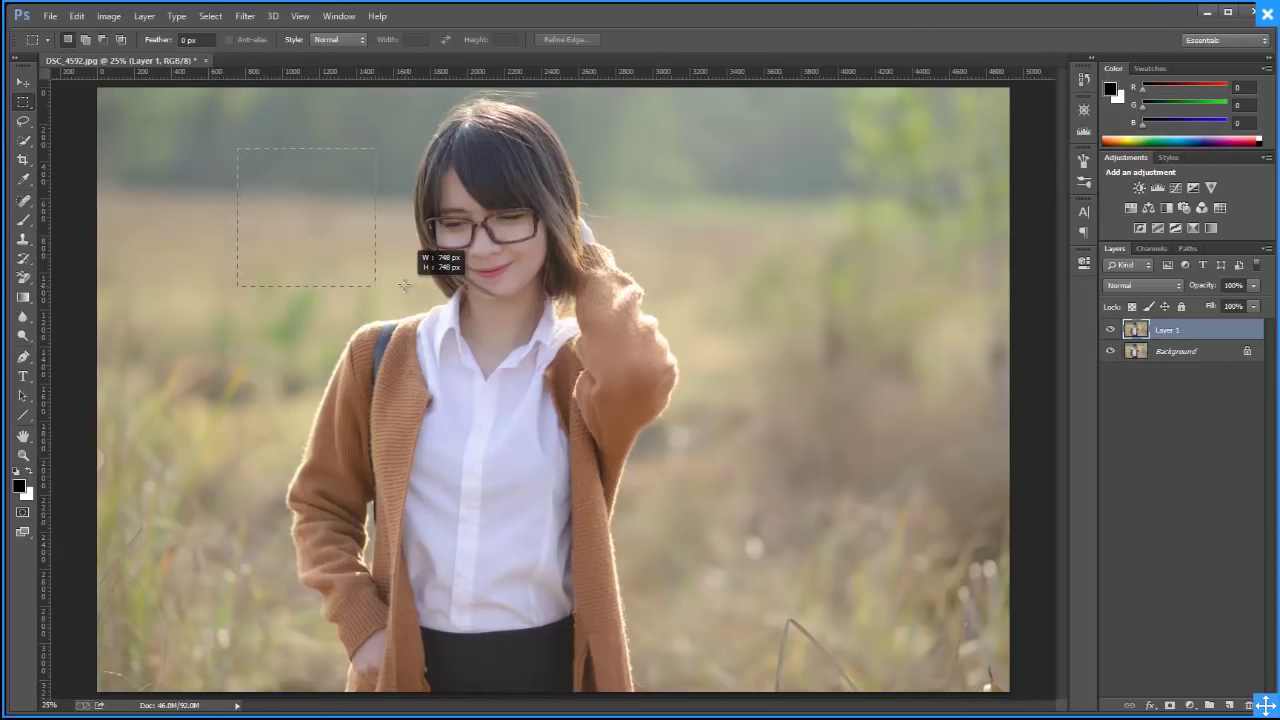
pyautogui.moveTo(405, 287); pyautogui.dragTo(404, 285)
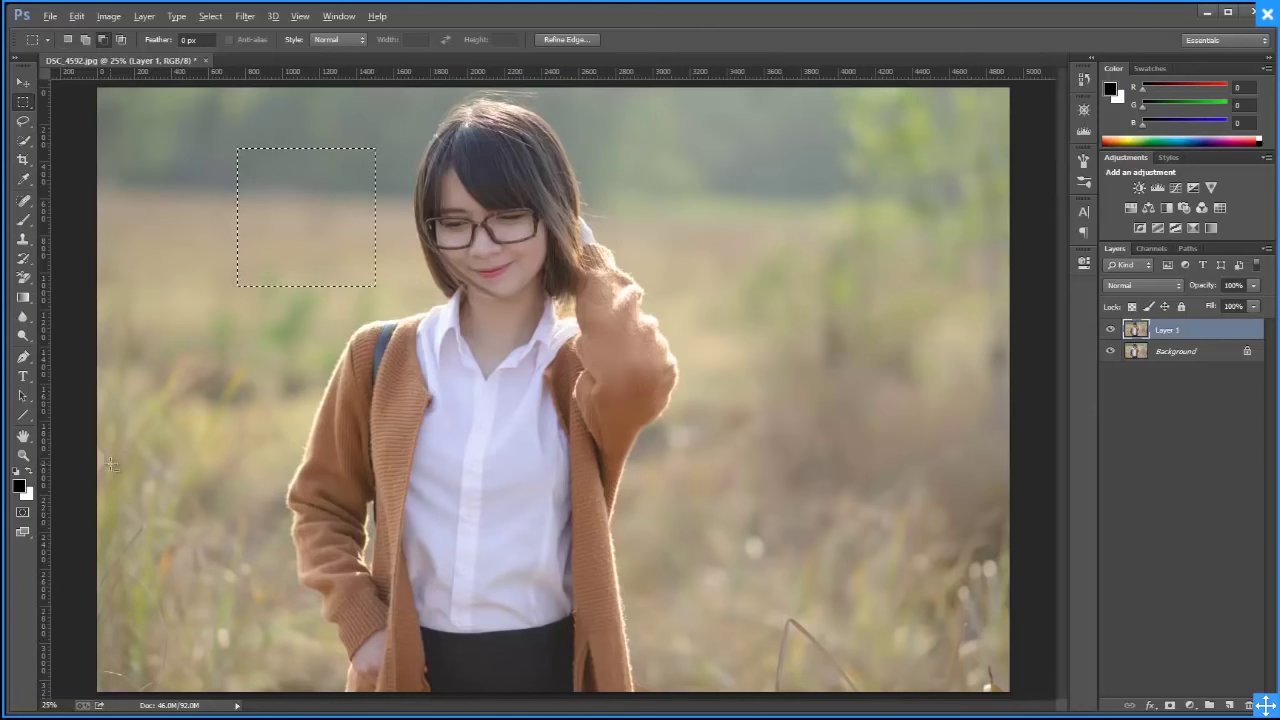
pyautogui.hotkey('alt', 'BackSpace')
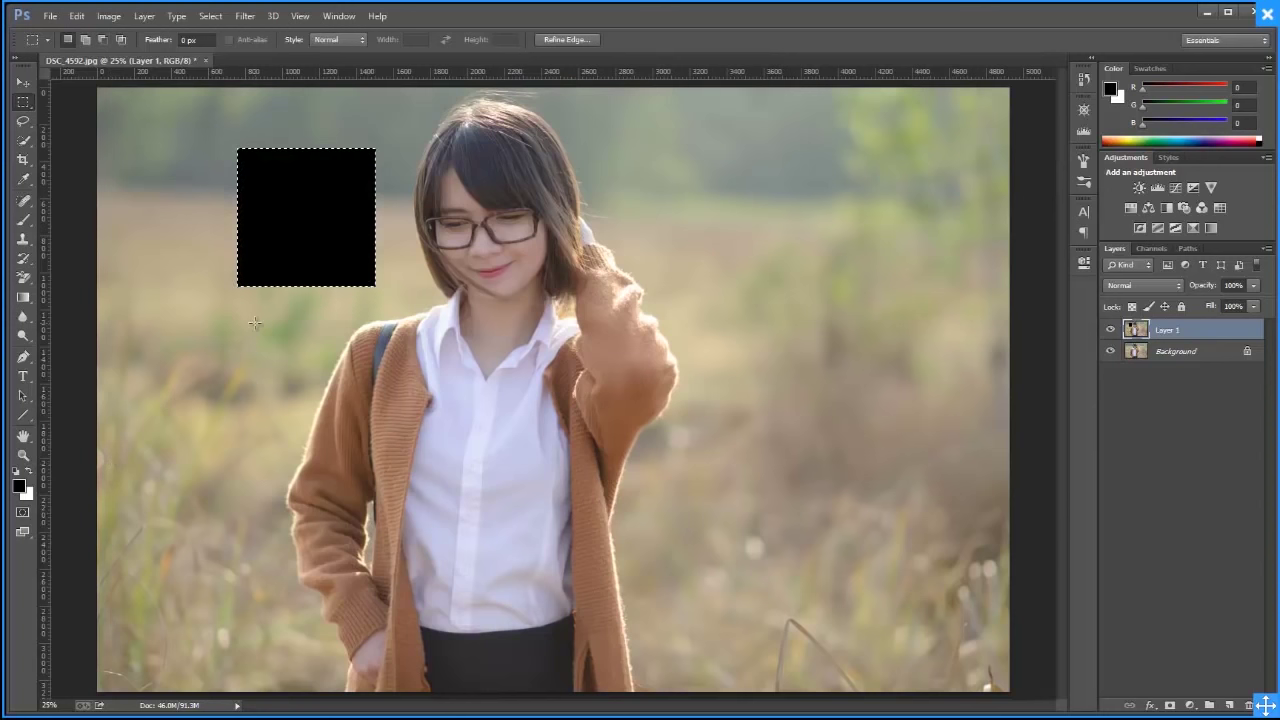
pyautogui.hotkey('ctrl', 'z')
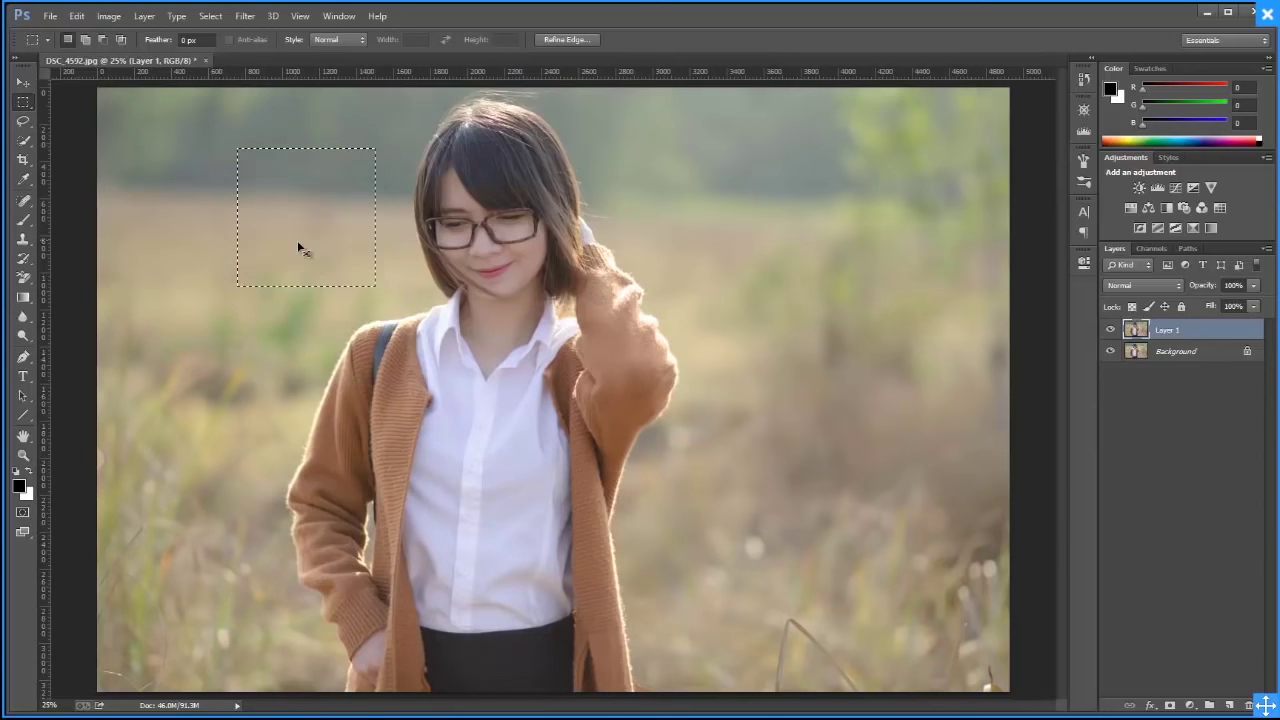
pyautogui.hotkey('ctrl', 'shift', 'n')
pyautogui.press('Return')
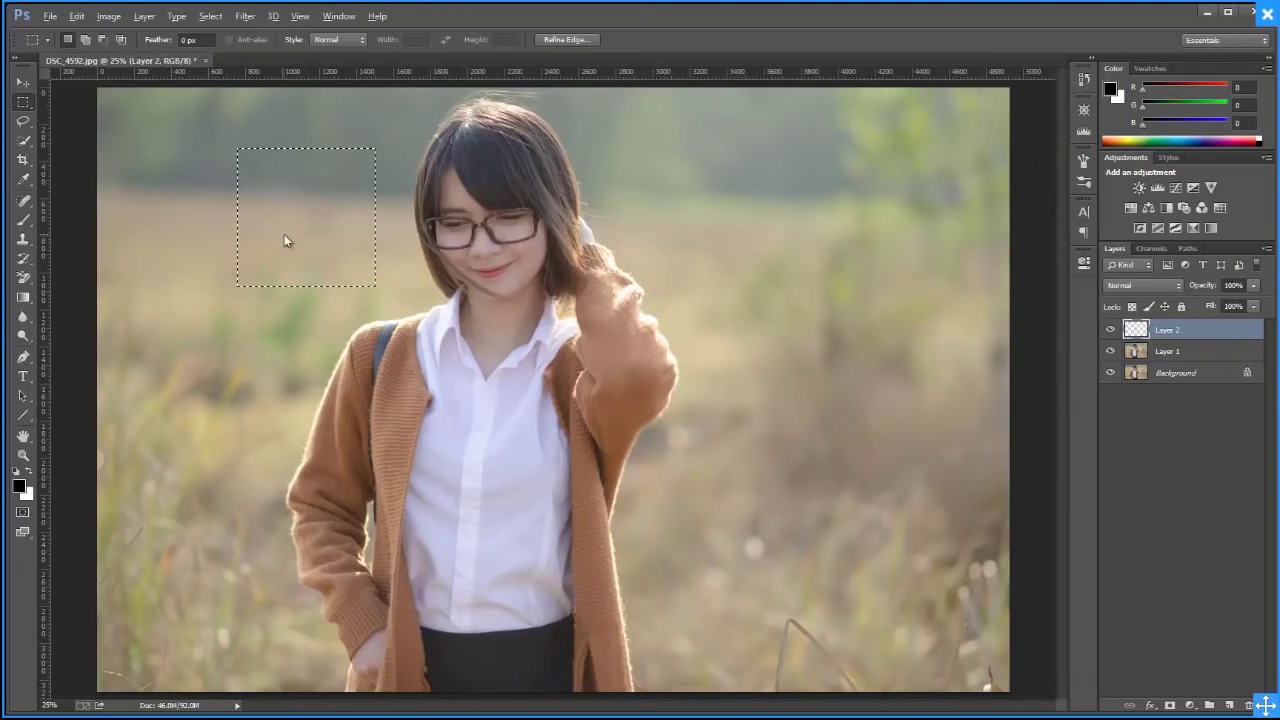
pyautogui.hotkey('alt', 'BackSpace')
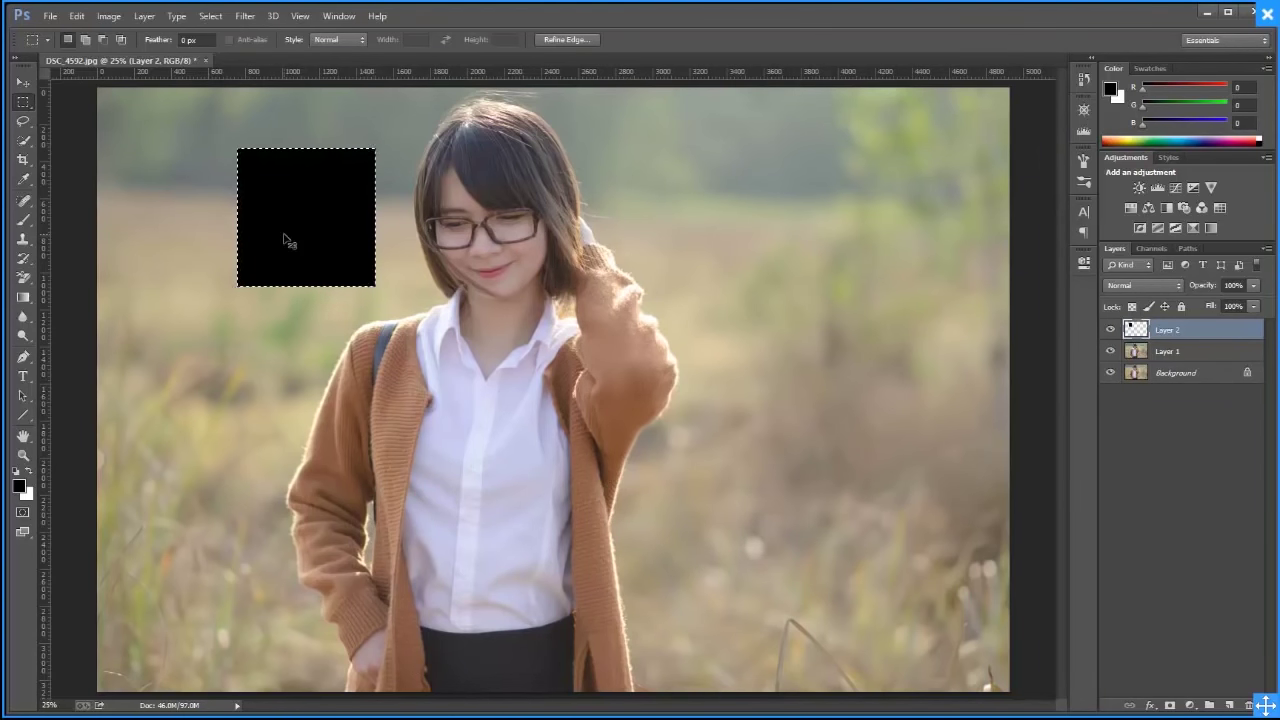
pyautogui.hotkey('ctrl', 'd')
# Add a white square and a 50% gray square below it, then move all three right
pyautogui.hotkey('ctrl', 'shift', 'd')
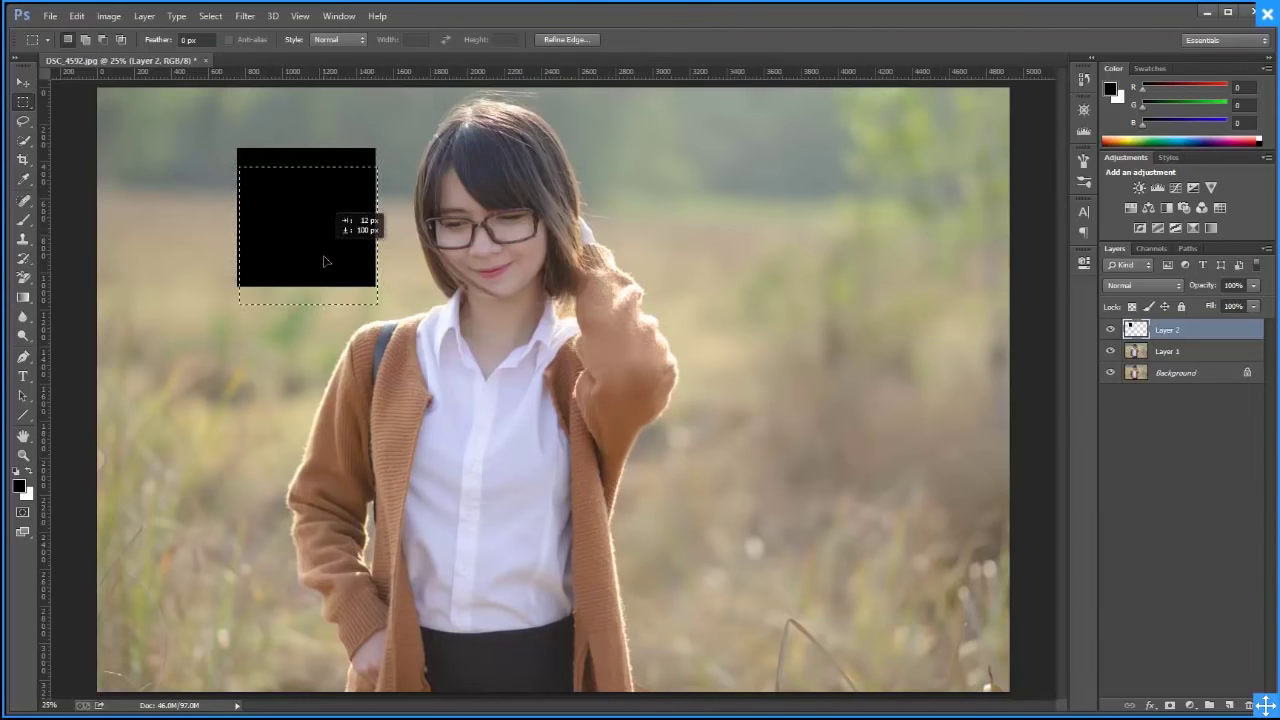
pyautogui.moveTo(329, 237)
pyautogui.mouseDown()
pyautogui.moveTo(320, 378)
pyautogui.moveTo(288, 392)
pyautogui.mouseUp()
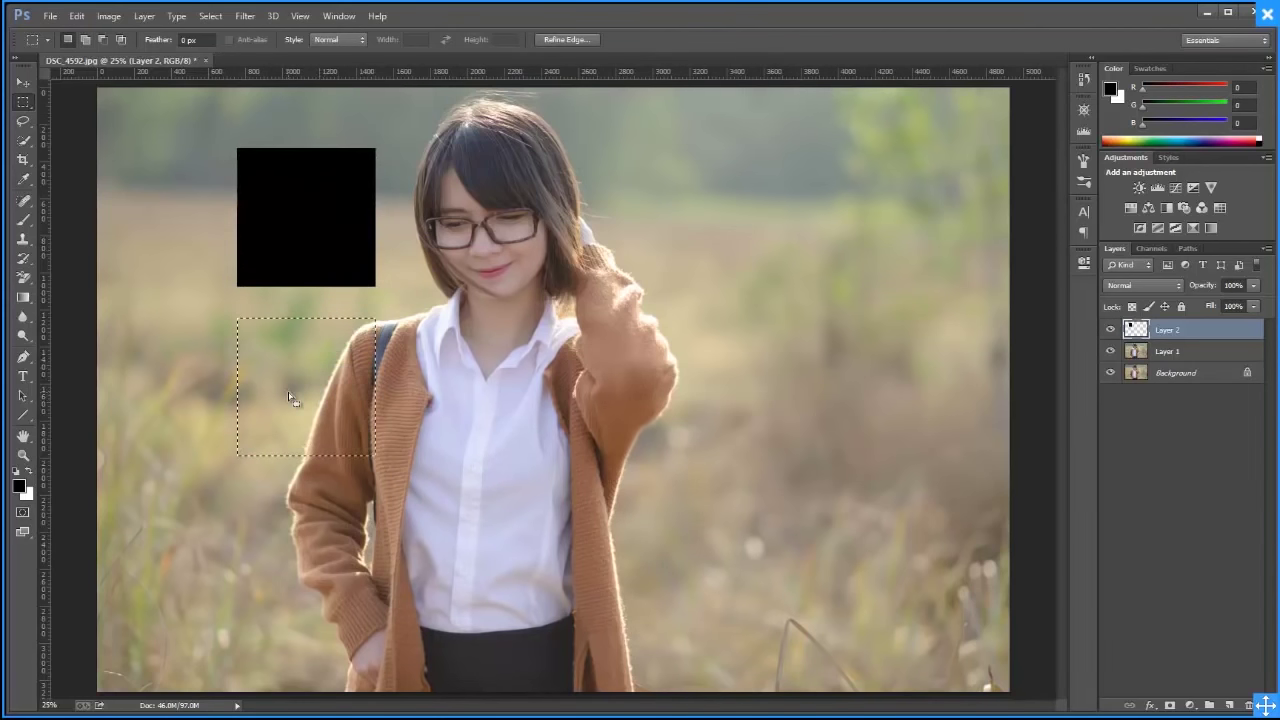
pyautogui.hotkey('ctrl', 'BackSpace')
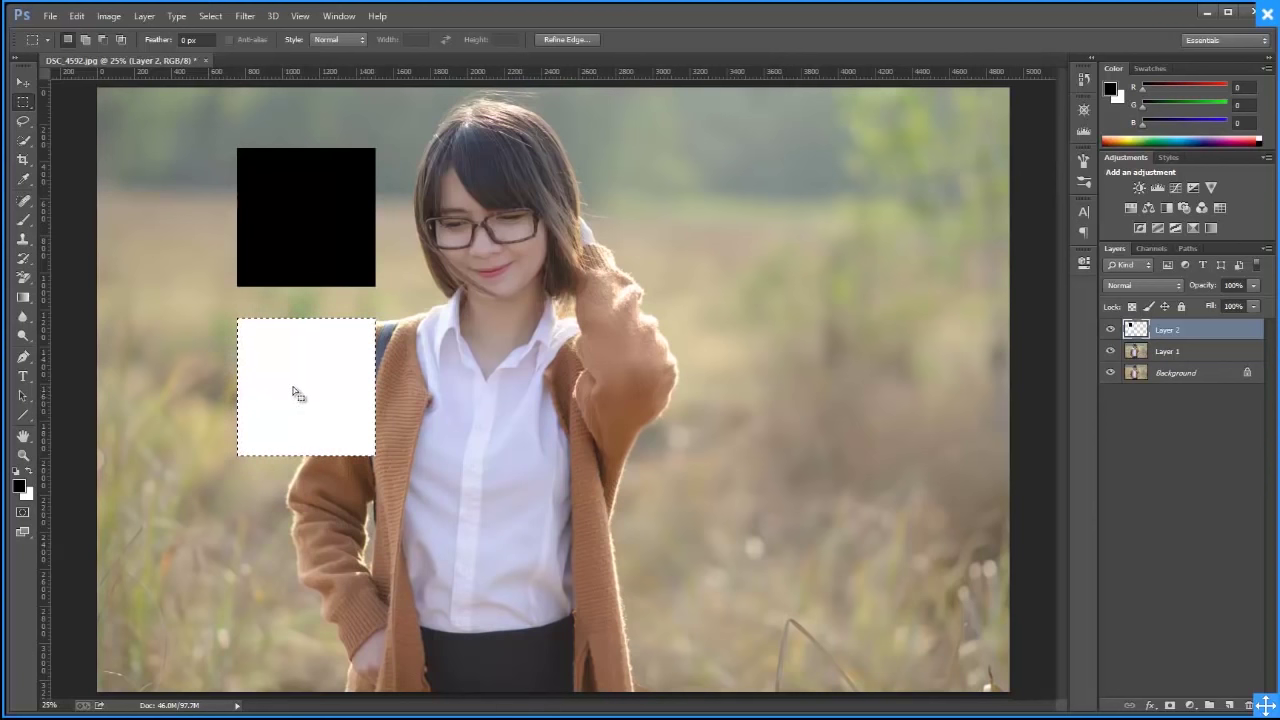
pyautogui.moveTo(294, 383); pyautogui.dragTo(304, 554)
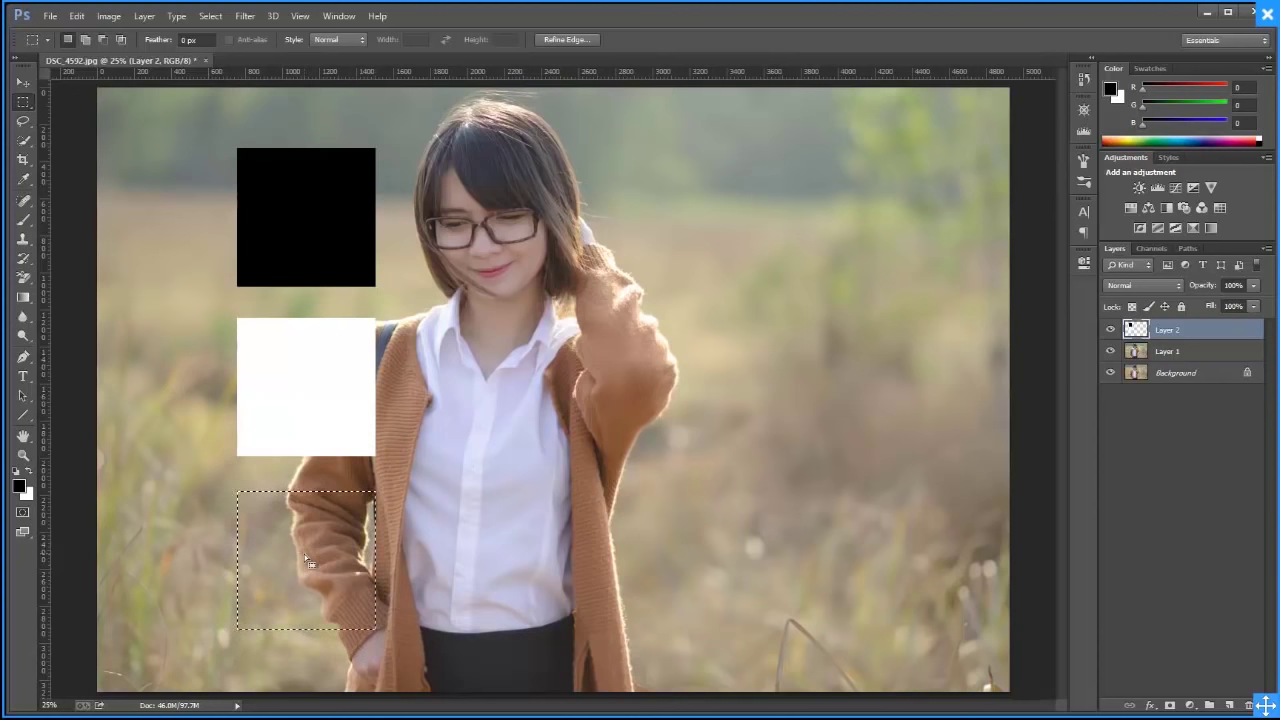
pyautogui.rightClick(304, 553)
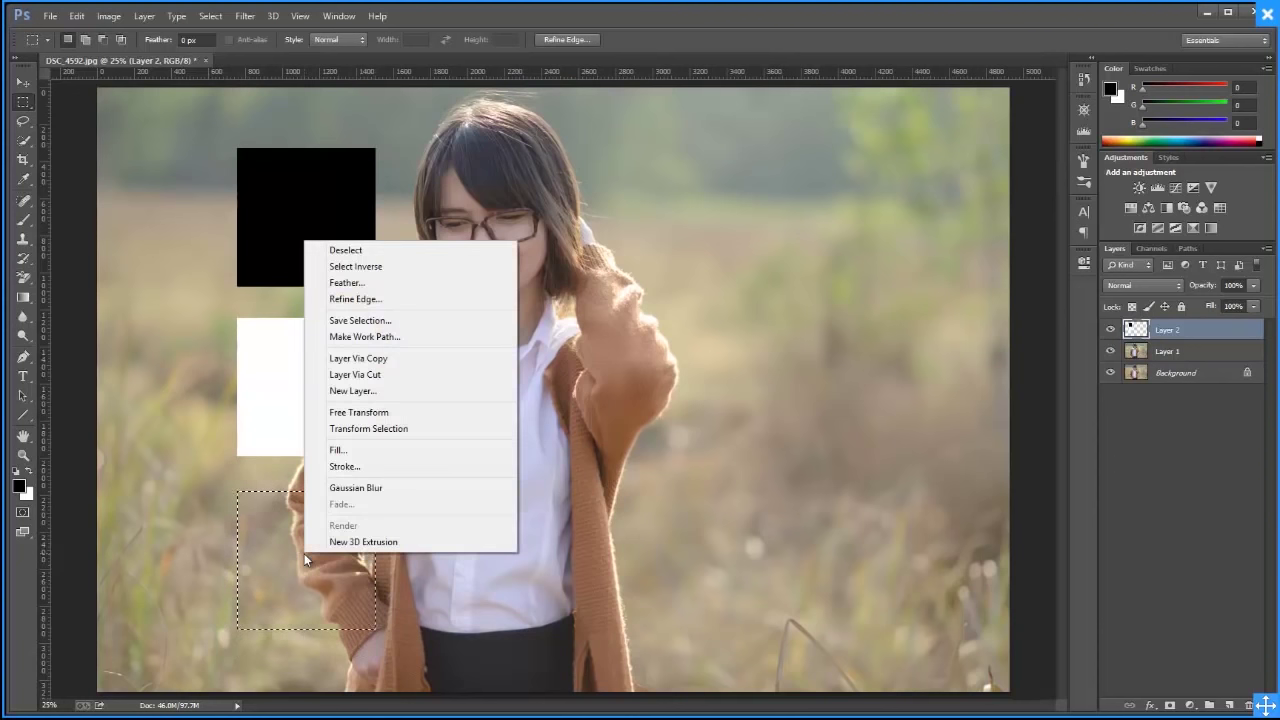
pyautogui.click(389, 452)
pyautogui.click(659, 220)
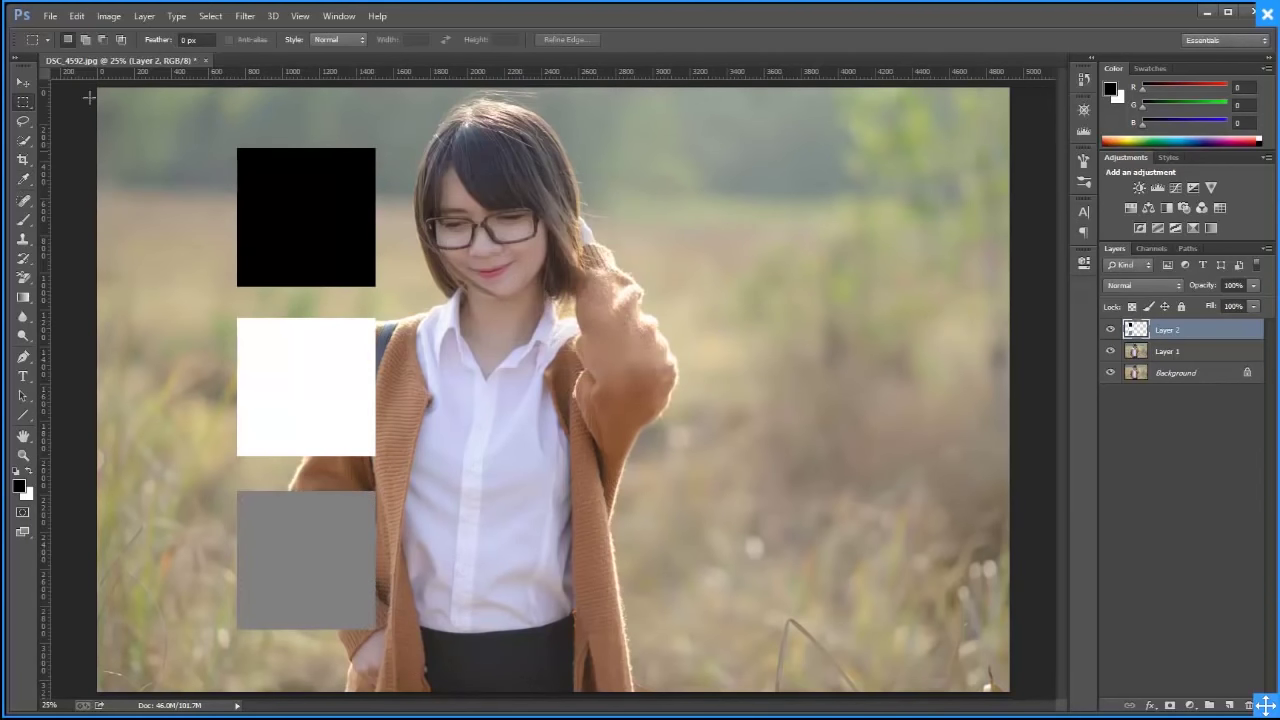
pyautogui.click(23, 82)
pyautogui.moveTo(337, 380); pyautogui.dragTo(900, 362)
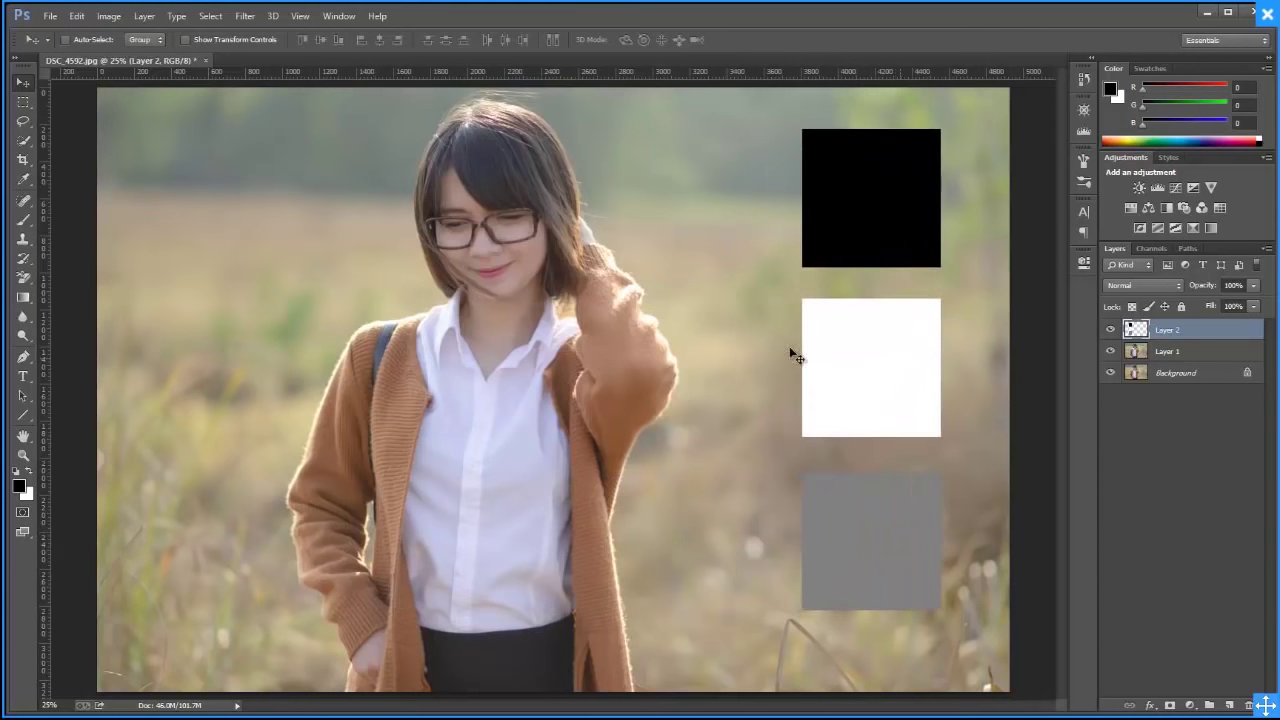
# Nudge the squares right, fill a tall strip with a black-to-white vertical gradient, then shift the marquee left
pyautogui.moveTo(874, 343); pyautogui.dragTo(906, 342)
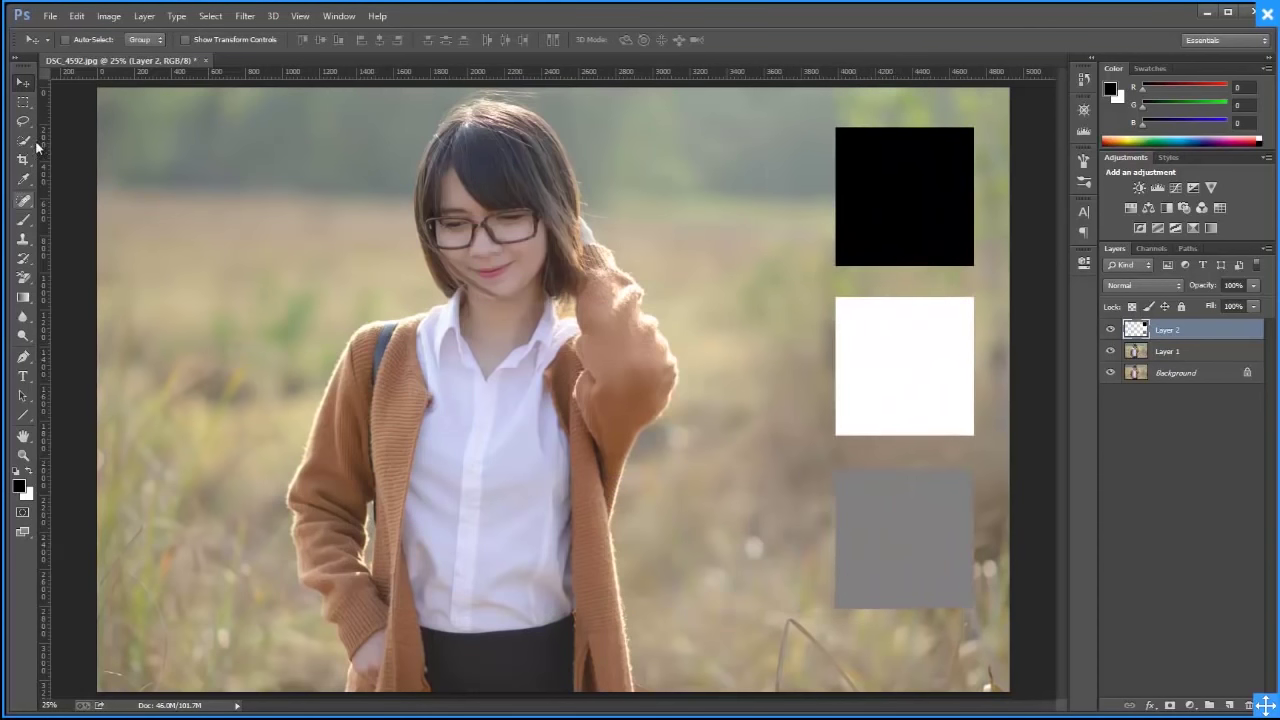
pyautogui.click(23, 102)
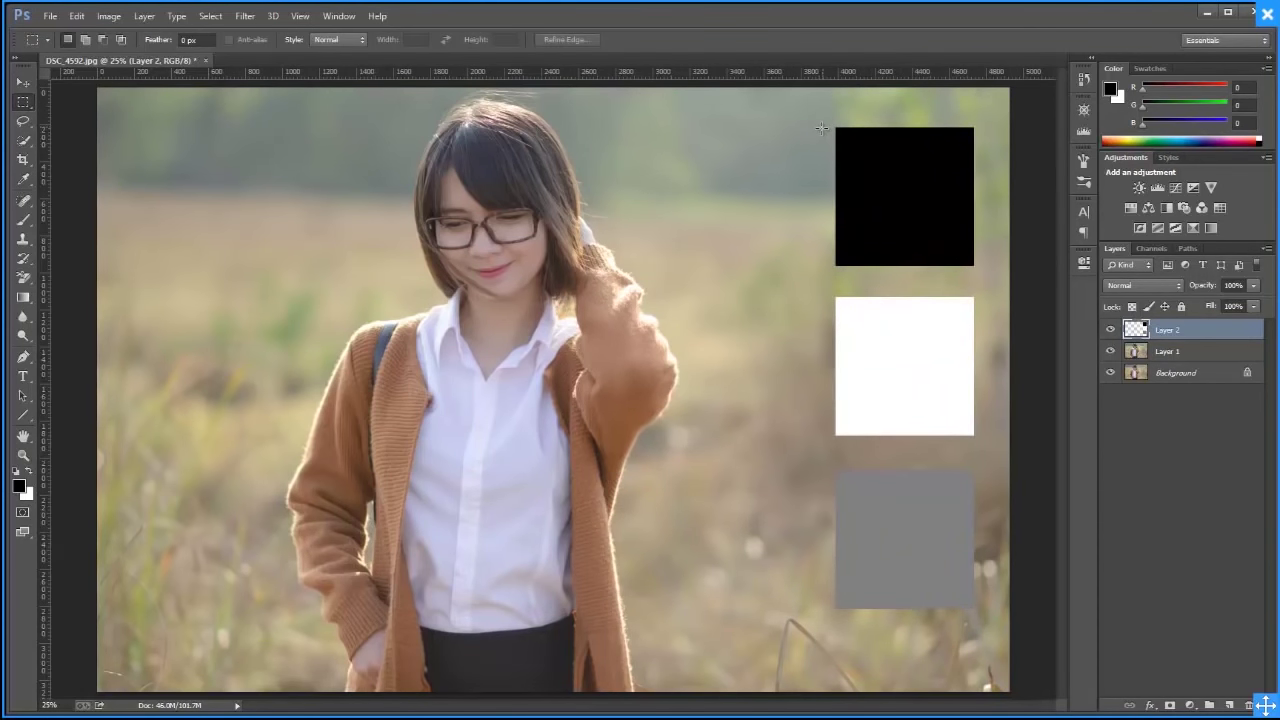
pyautogui.moveTo(819, 127); pyautogui.dragTo(770, 606)
pyautogui.press('g')
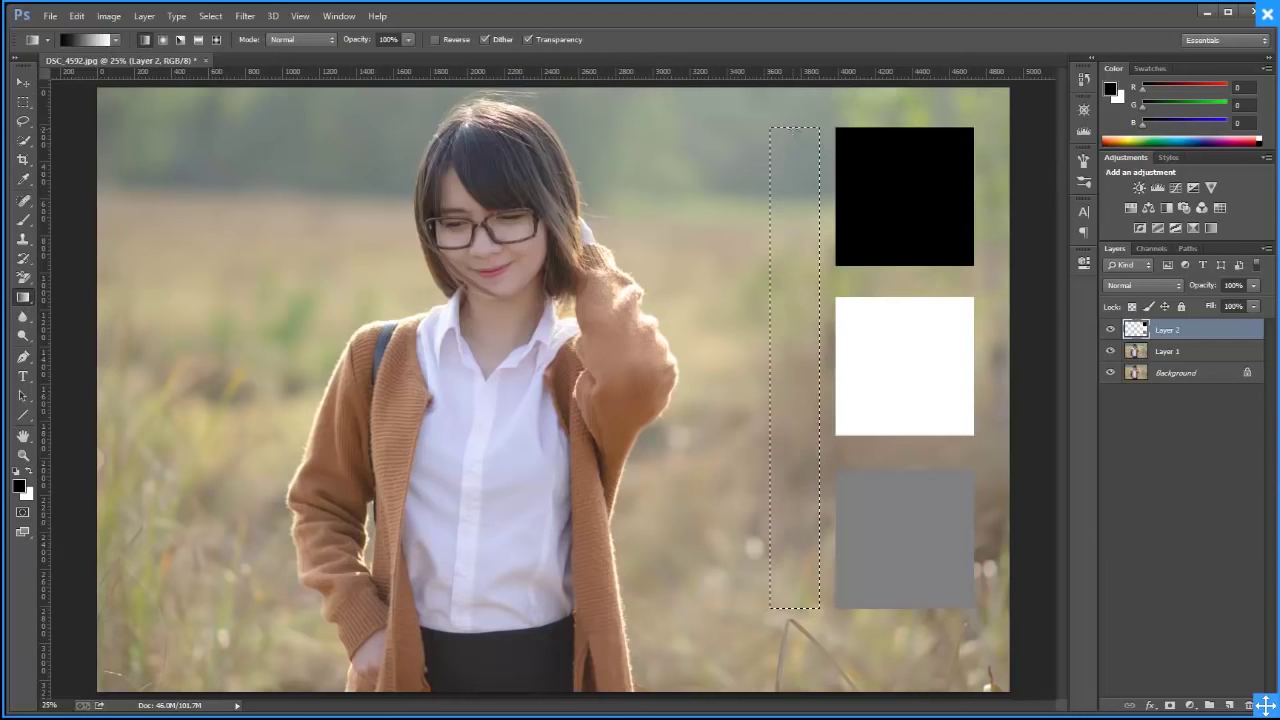
pyautogui.moveTo(792, 132); pyautogui.dragTo(792, 320)
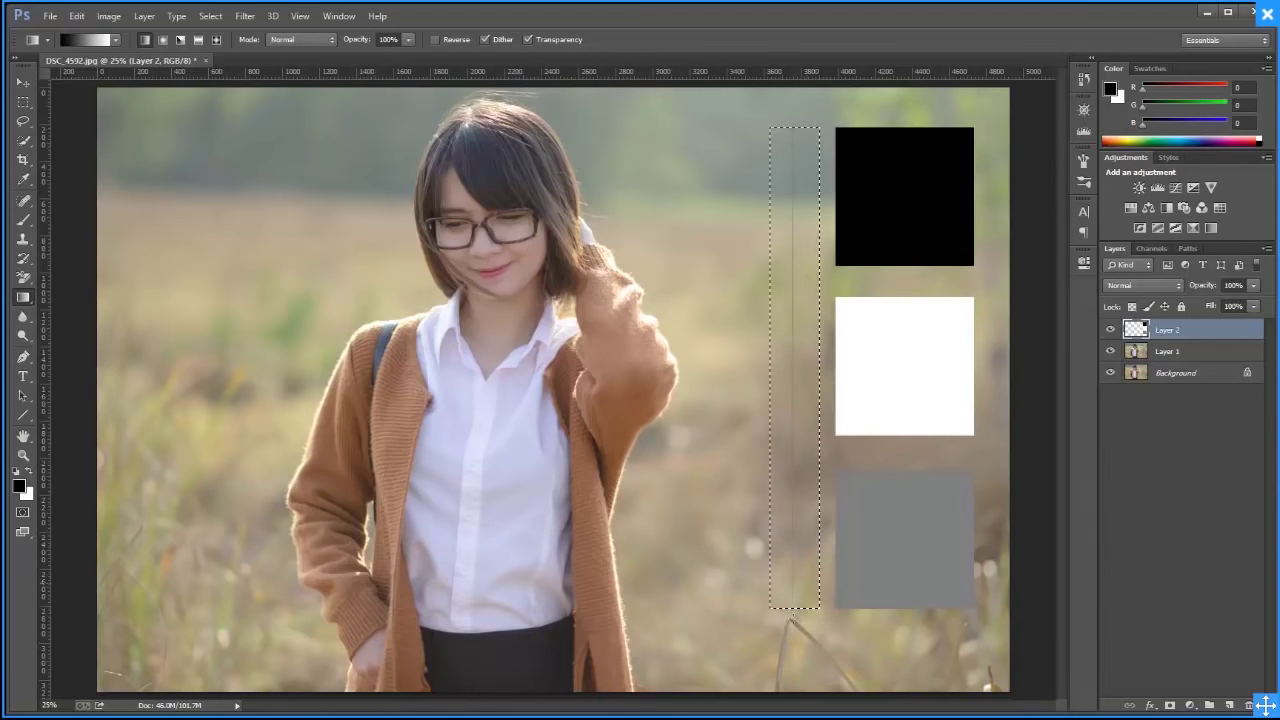
pyautogui.moveTo(793, 606); pyautogui.dragTo(793, 606)
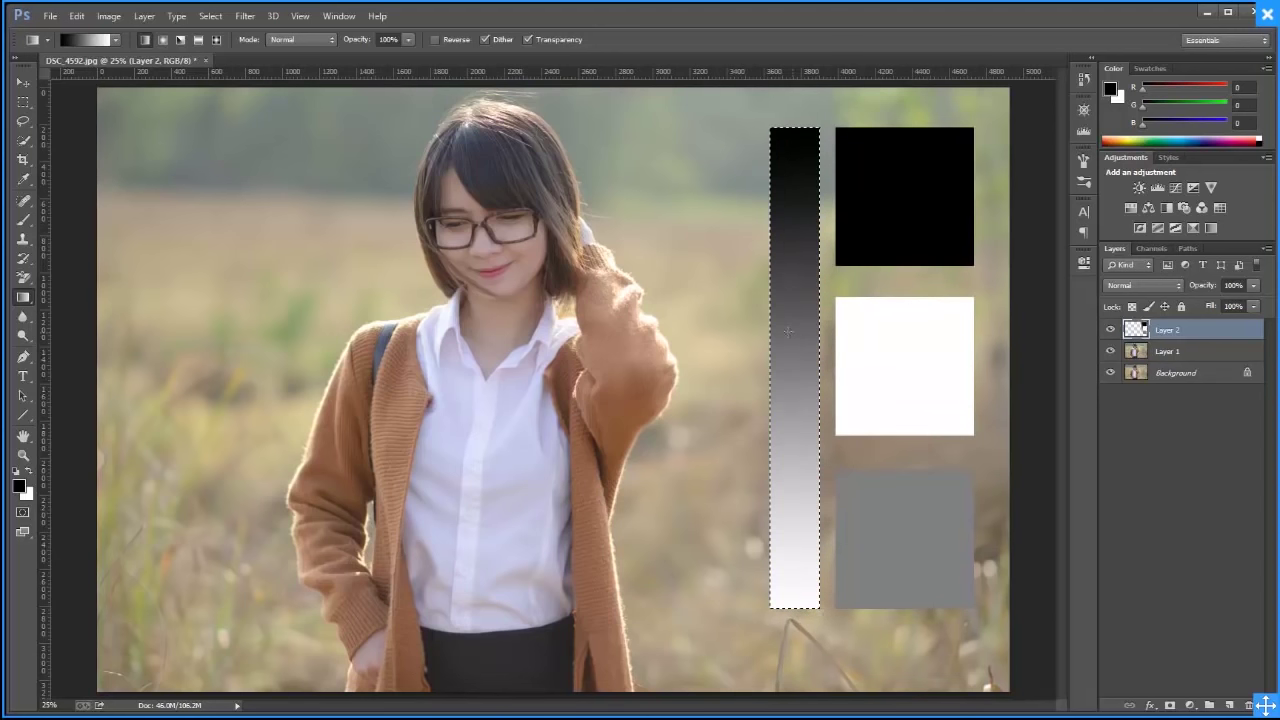
pyautogui.press('m')
pyautogui.moveTo(811, 337); pyautogui.dragTo(748, 336)
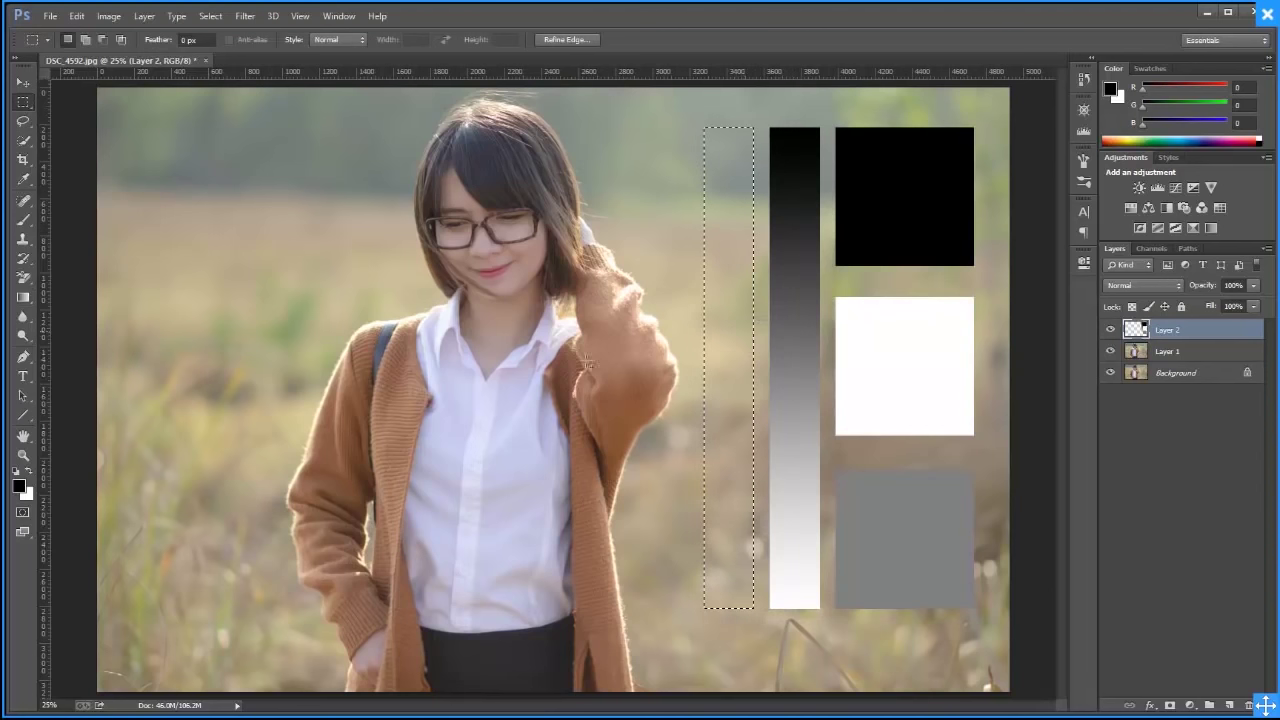
pyautogui.click(22, 297)
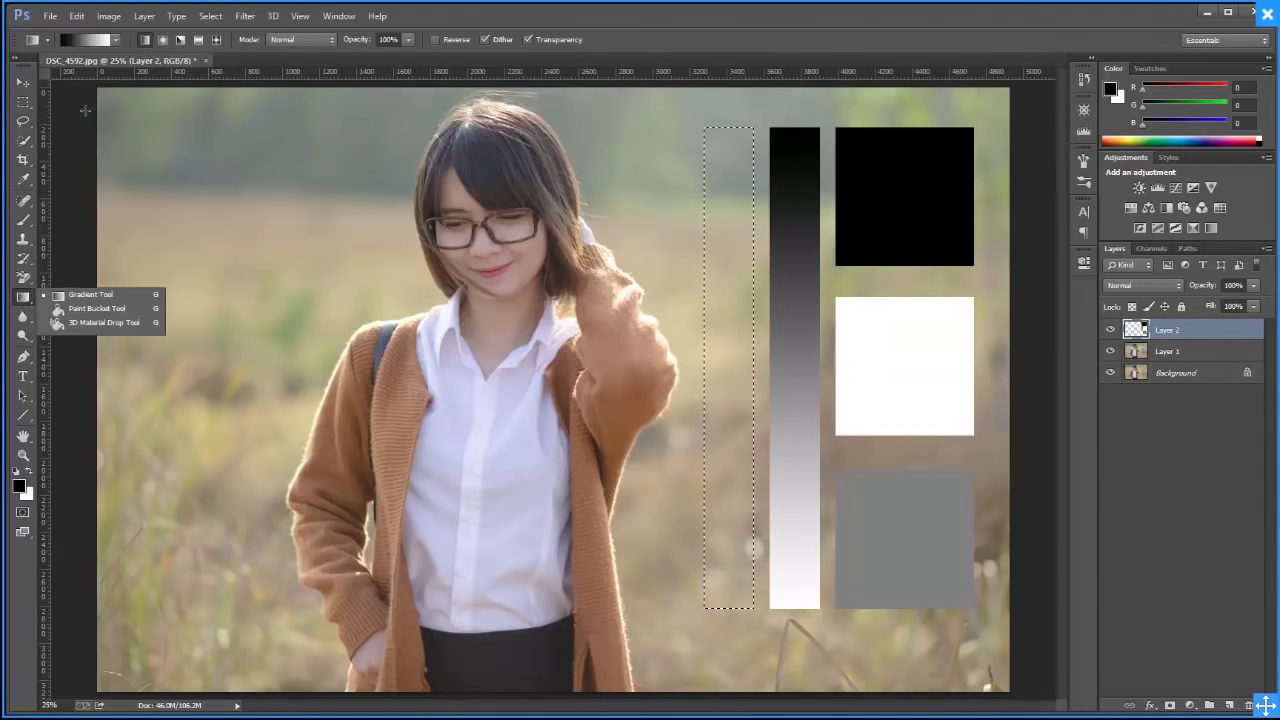
# Fill the shifted marquee strip top to bottom with the Spectrum rainbow gradient and deselect
pyautogui.click(87, 39)
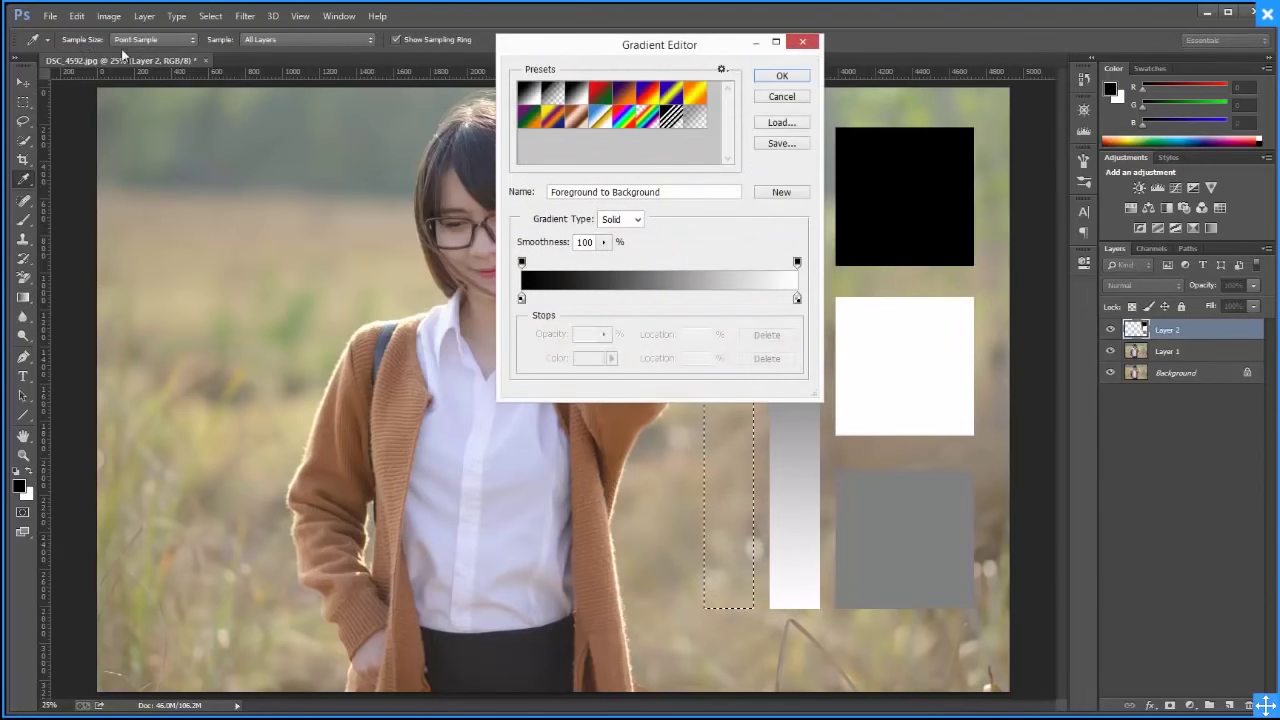
pyautogui.click(624, 117)
pyautogui.press('Return')
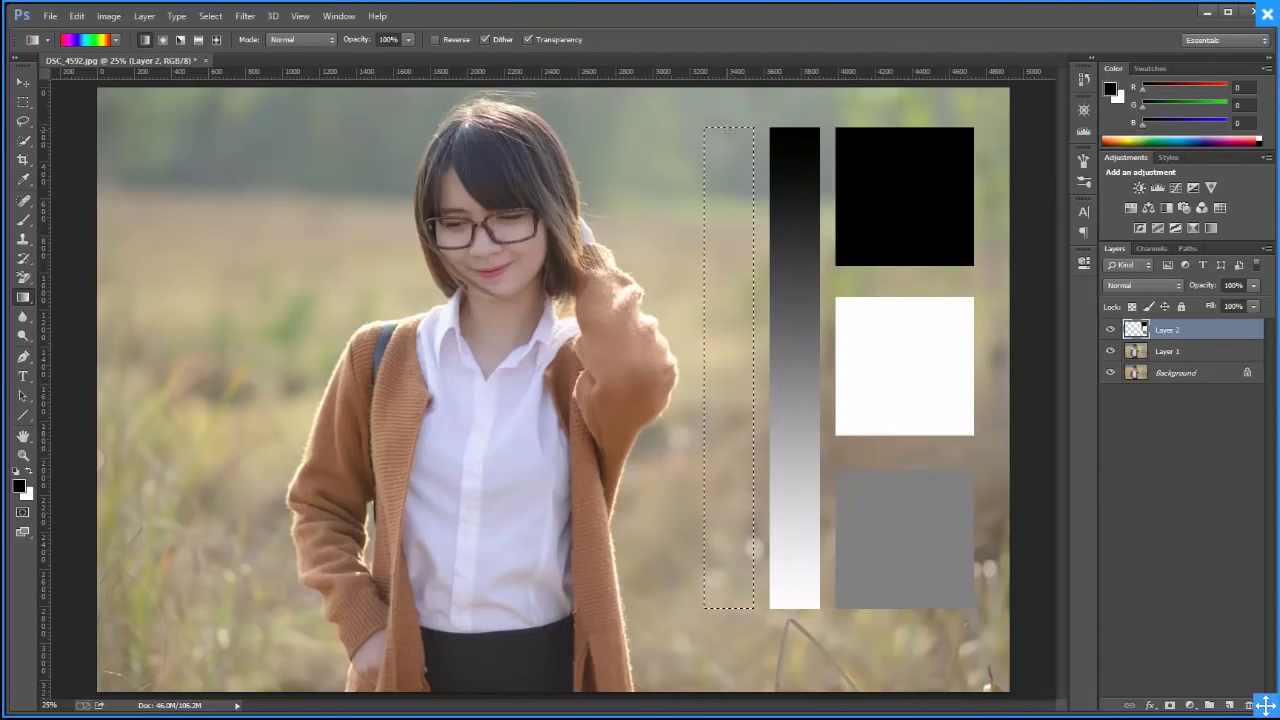
pyautogui.moveTo(729, 128); pyautogui.dragTo(749, 524)
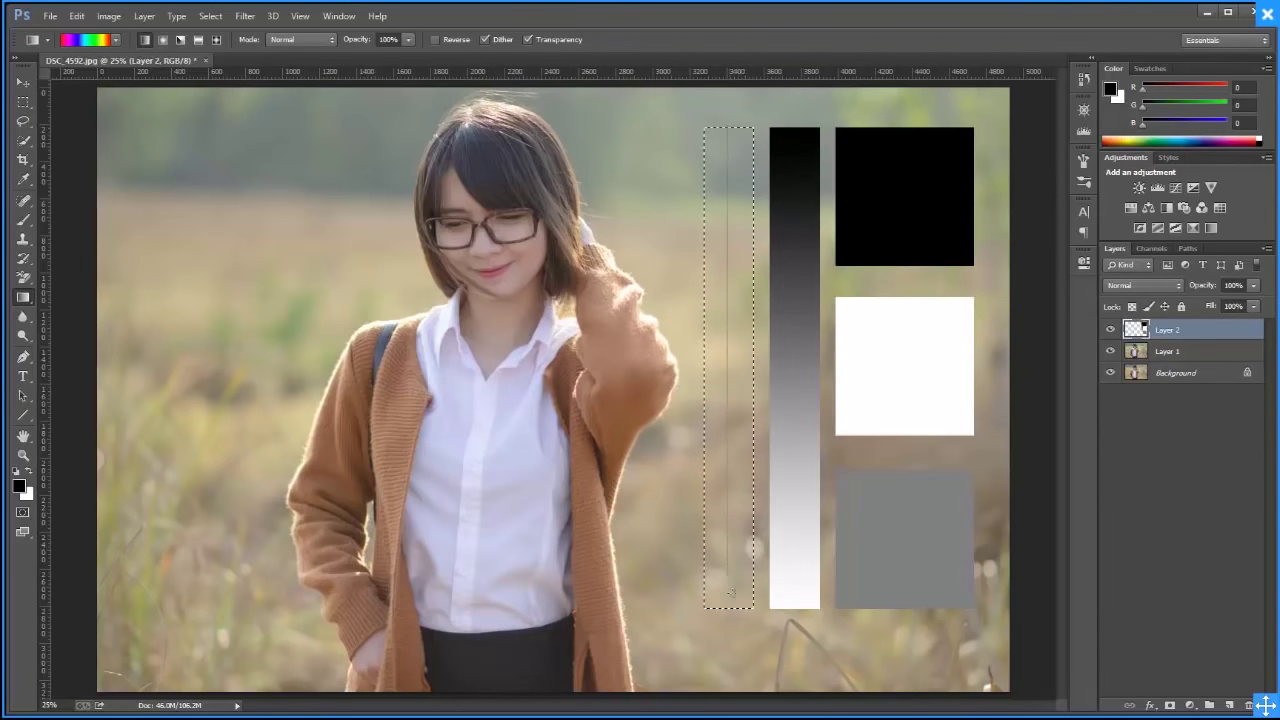
pyautogui.moveTo(728, 611); pyautogui.dragTo(728, 610)
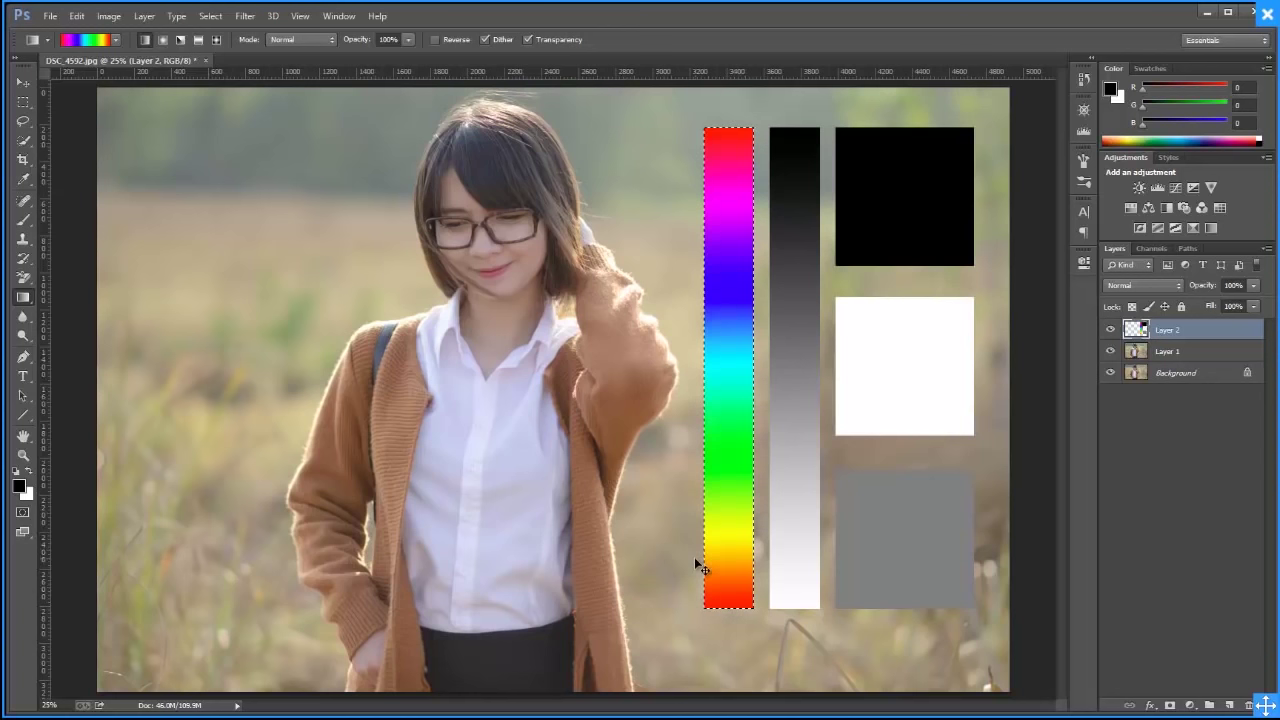
pyautogui.hotkey('ctrl', 'd')
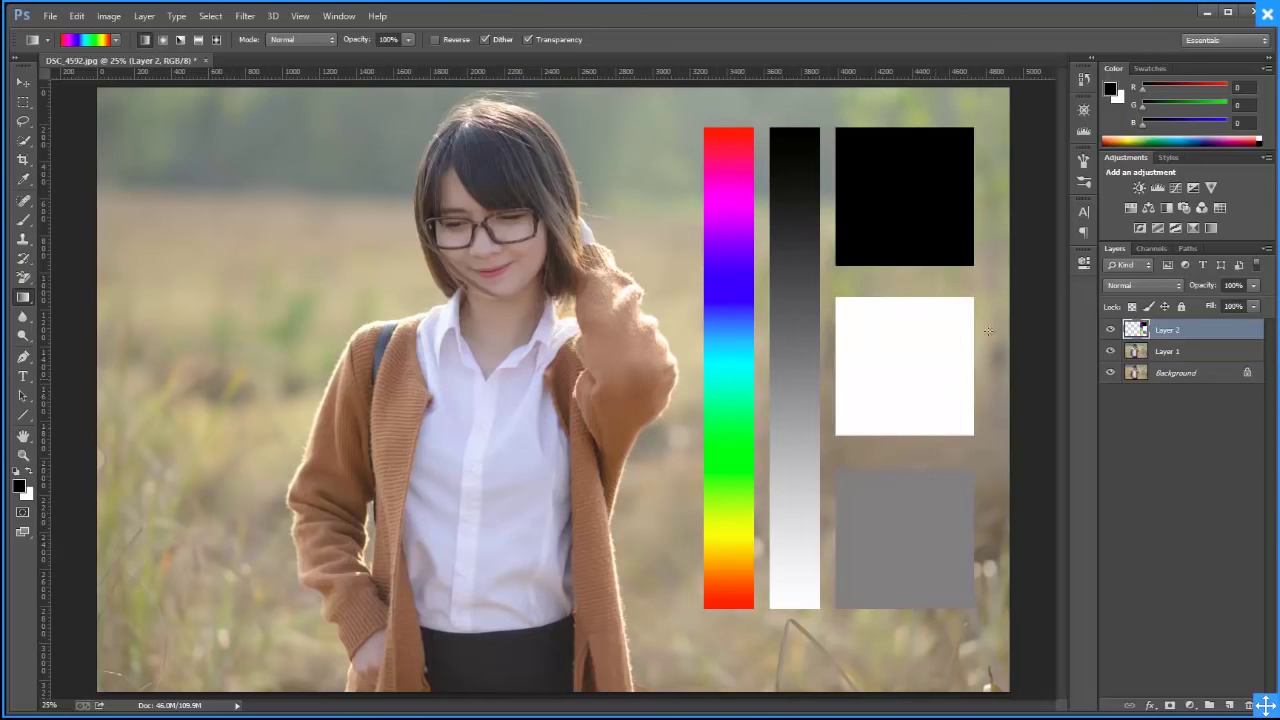
# Set Layer 2 to Dissolve, scrub opacity down to preview the speckle, then restore 100%
pyautogui.click(1160, 285)
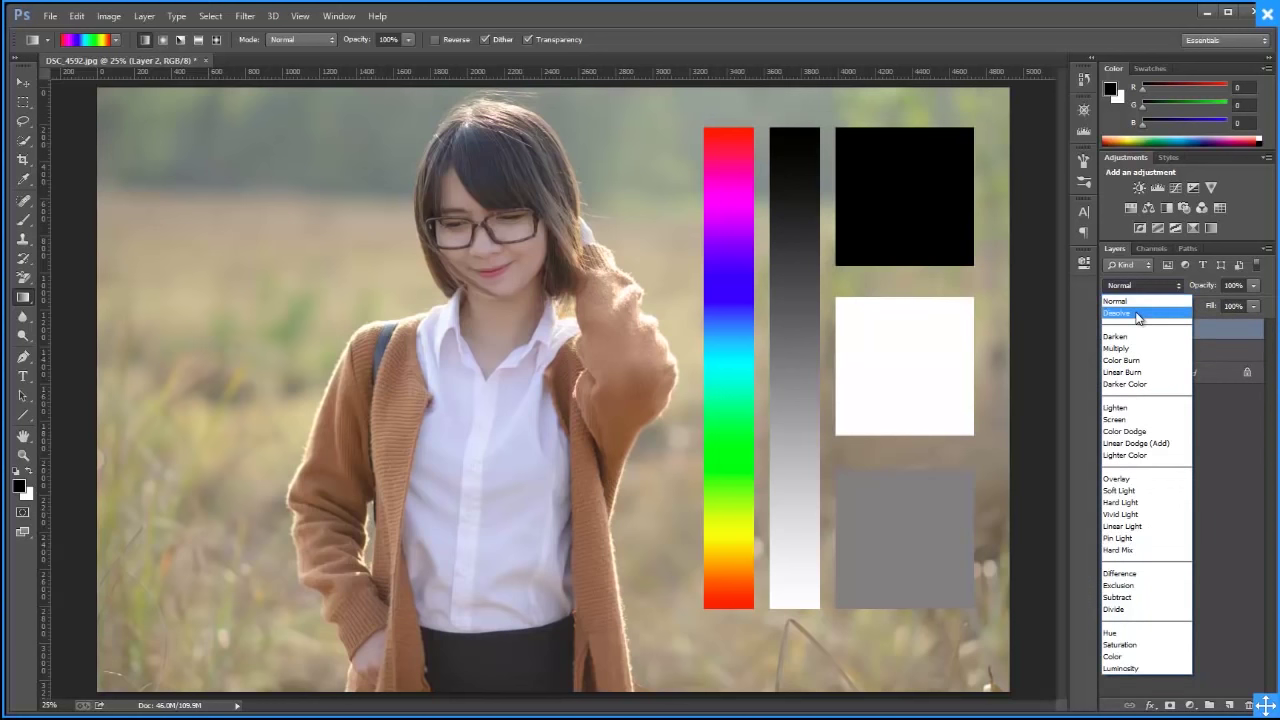
pyautogui.click(1137, 314)
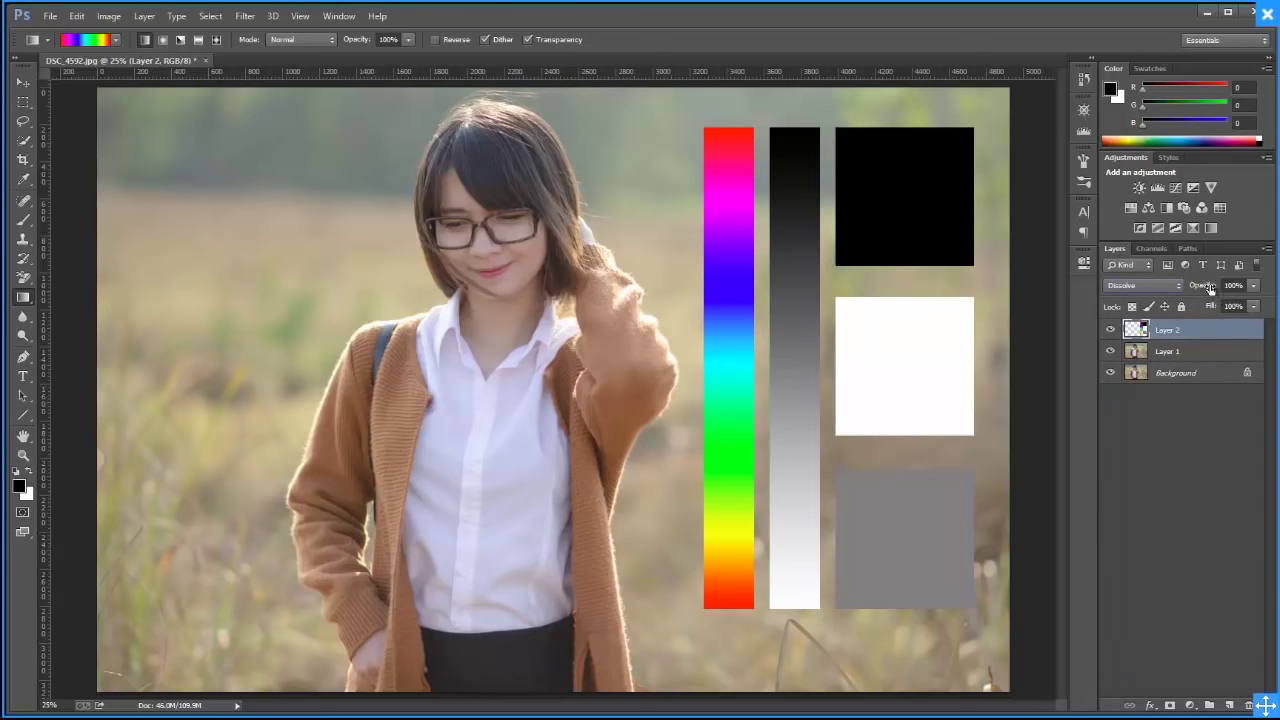
pyautogui.moveTo(1210, 289); pyautogui.dragTo(1206, 291)
pyautogui.moveTo(1209, 289); pyautogui.dragTo(1204, 292)
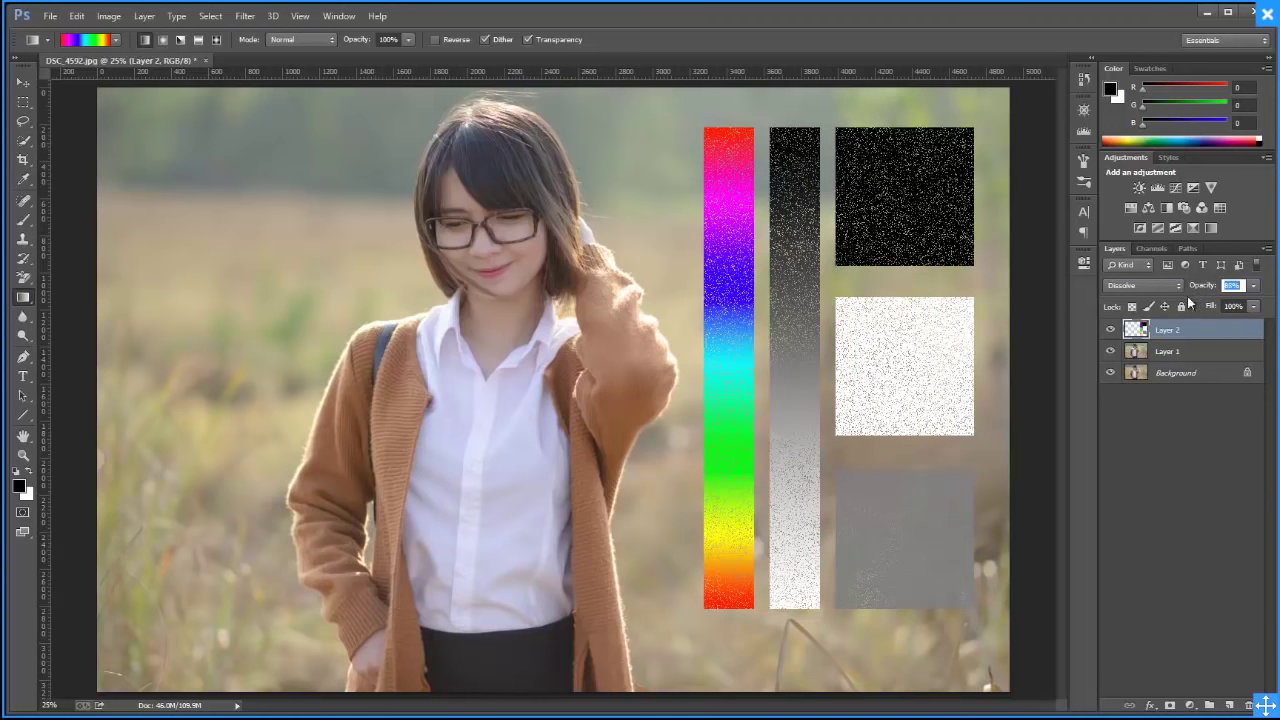
pyautogui.moveTo(1203, 297); pyautogui.dragTo(1208, 298)
pyautogui.moveTo(1206, 289); pyautogui.dragTo(1165, 300)
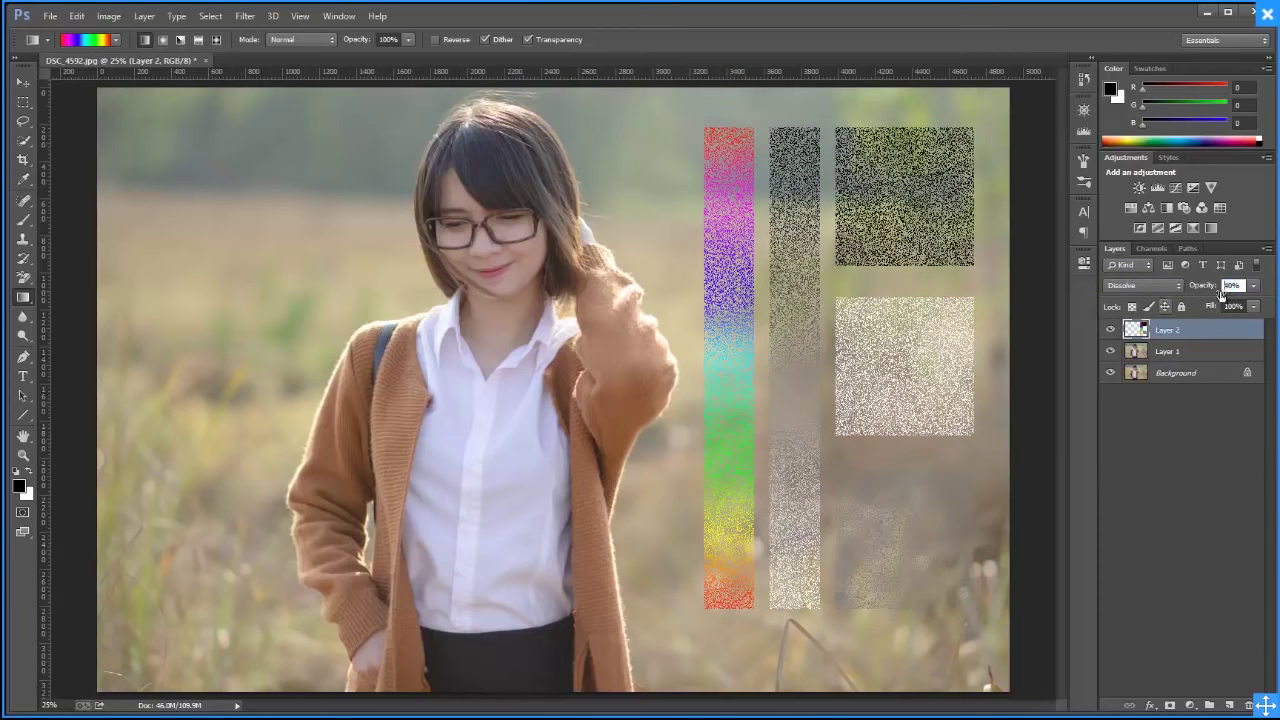
pyautogui.write('100')
pyautogui.press('Return')
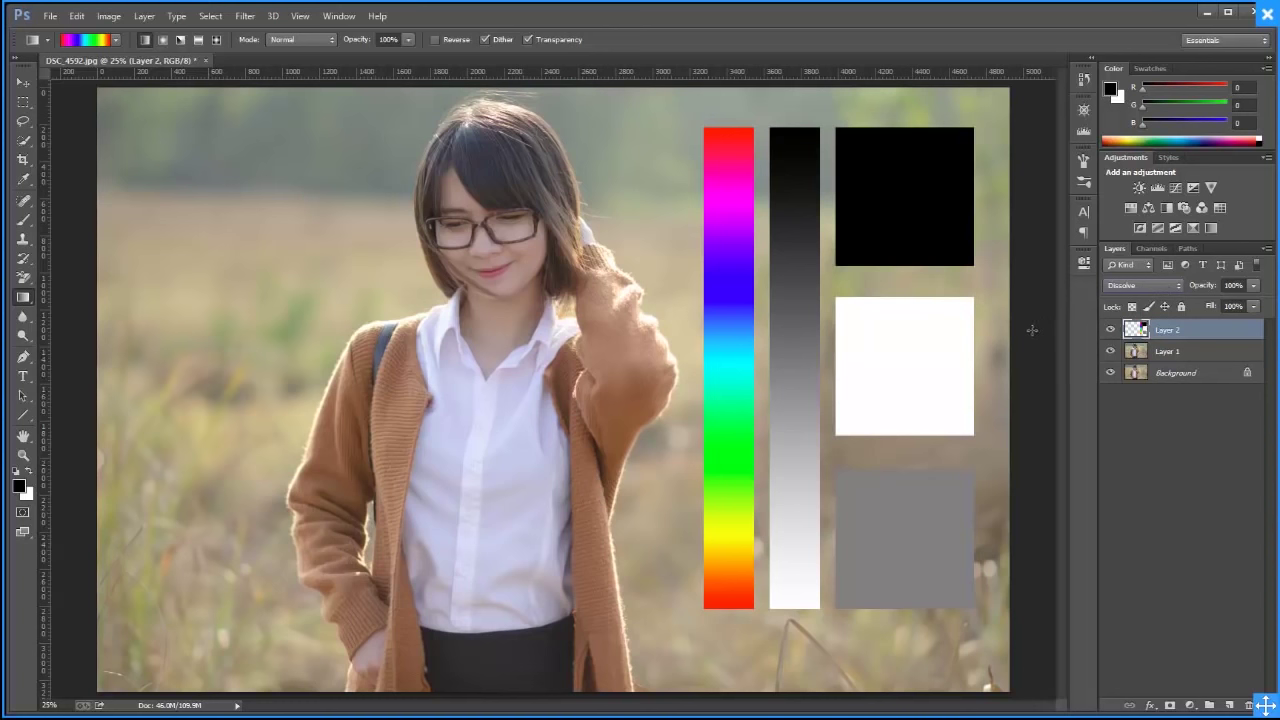
# Open, close and reopen Layer 2's blend mode list, keeping Dissolve applied
pyautogui.click(1148, 285)
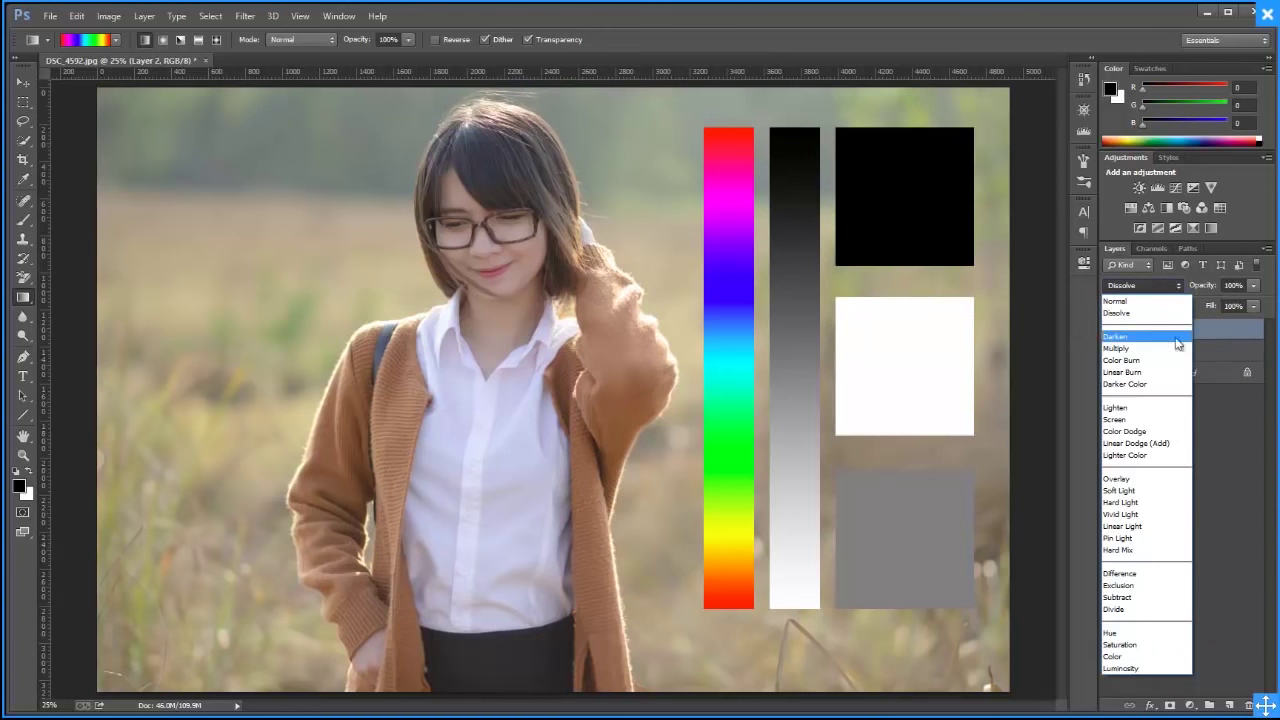
pyautogui.click(1148, 285)
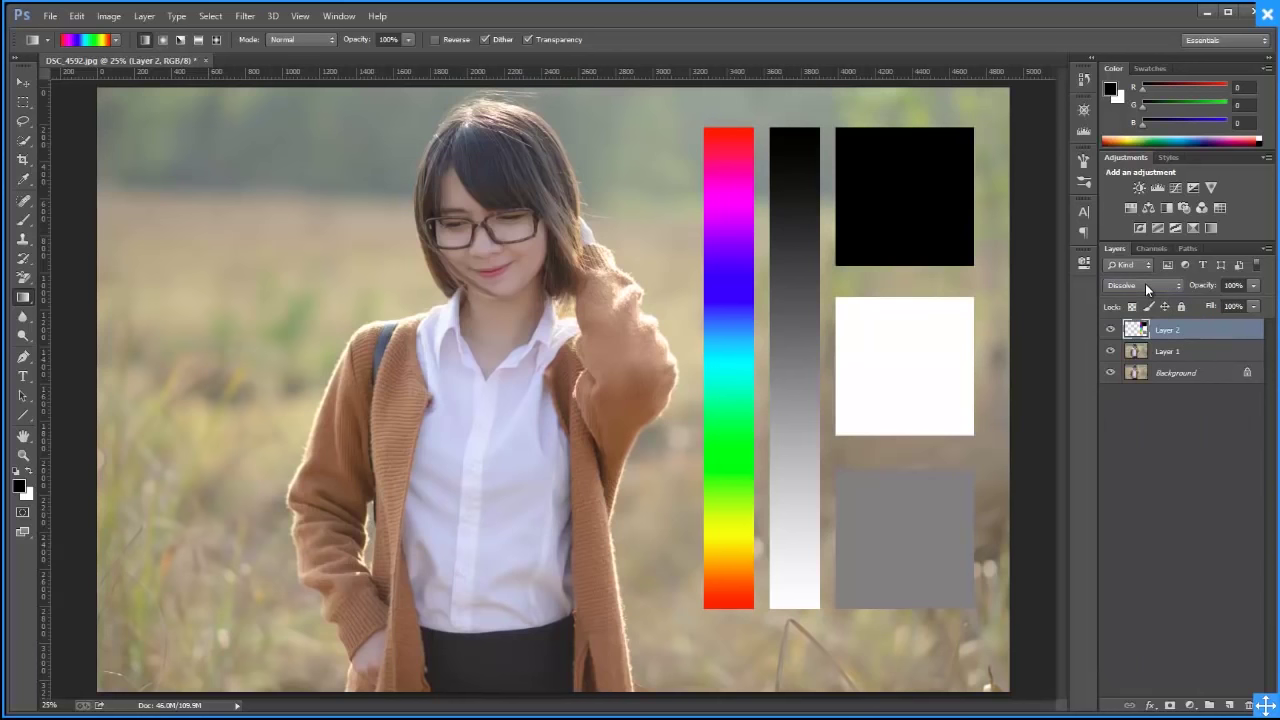
pyautogui.click(1145, 285)
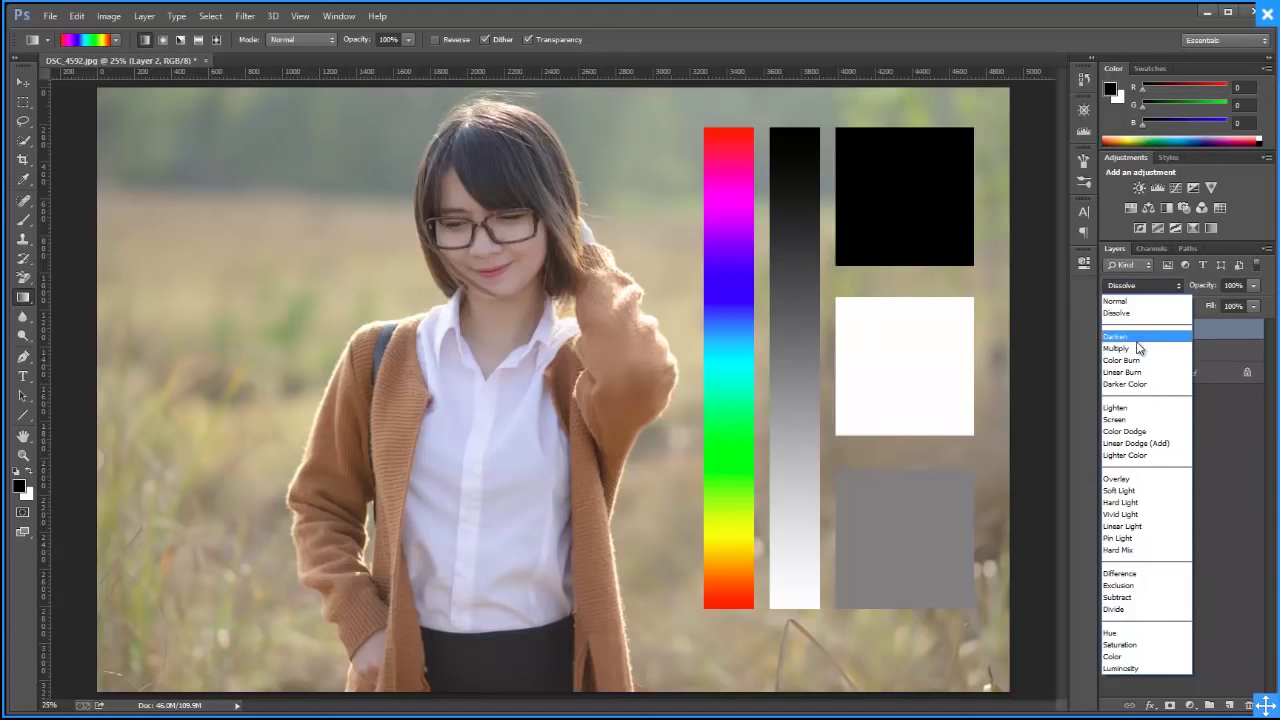
# Keep Layer 2 on Dissolve, then open and dismiss Layer 1's layer style options
pyautogui.click(1197, 389)
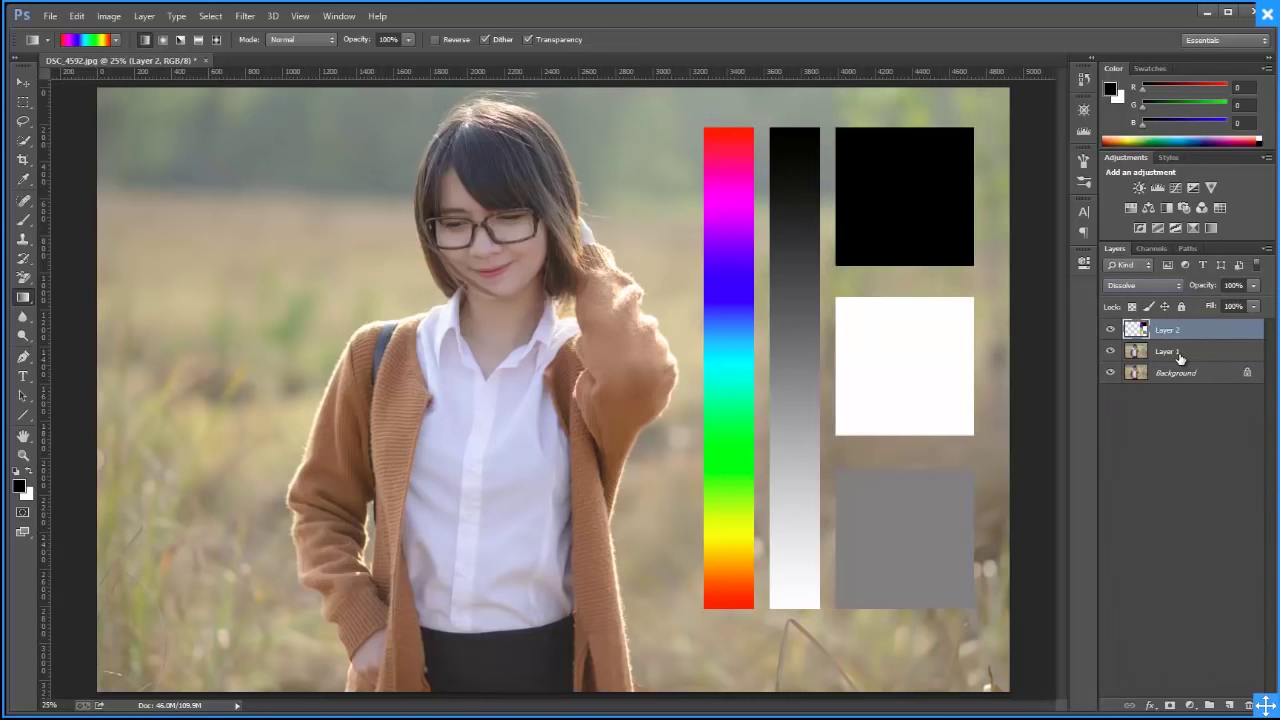
pyautogui.click(1165, 356)
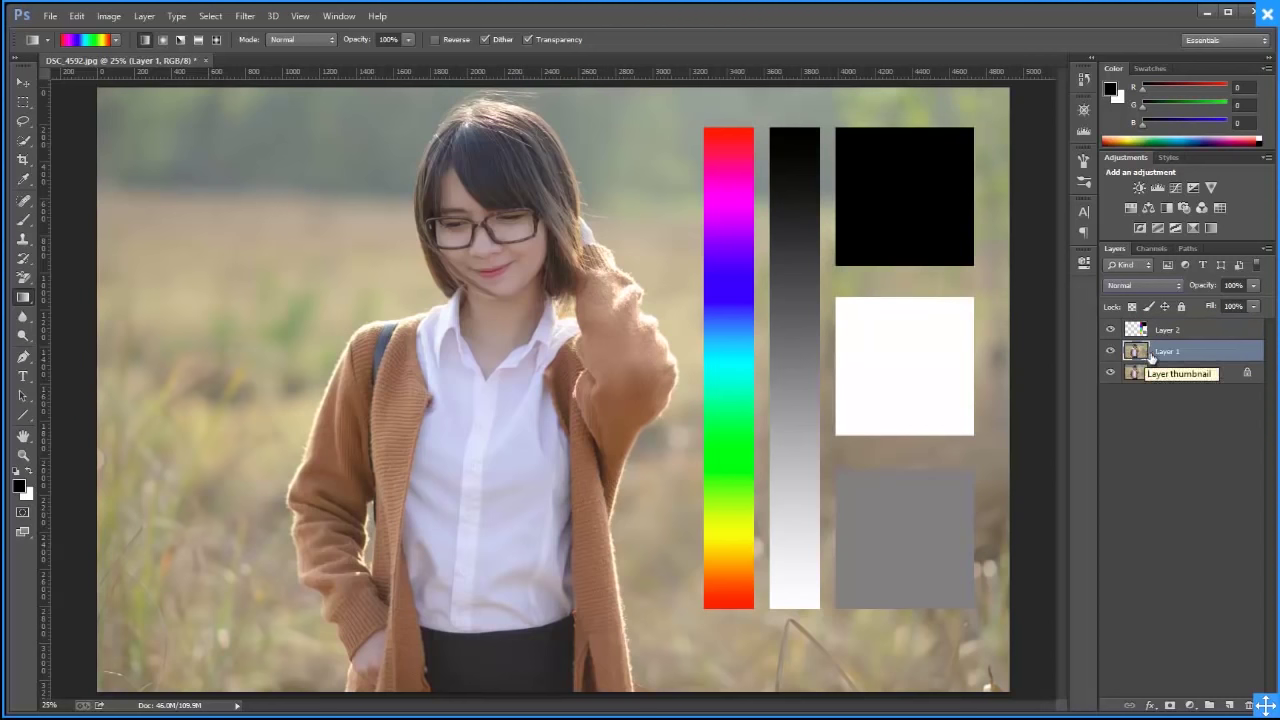
pyautogui.click(1172, 335)
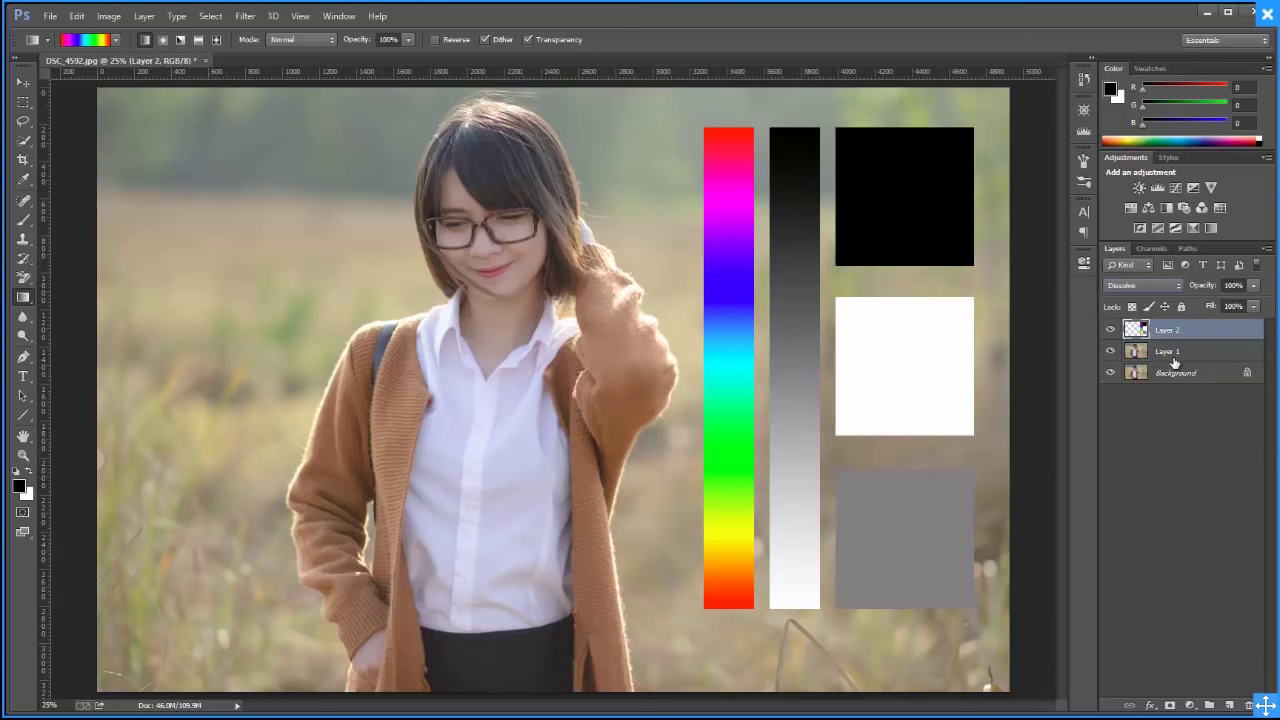
pyautogui.doubleClick(1172, 356)
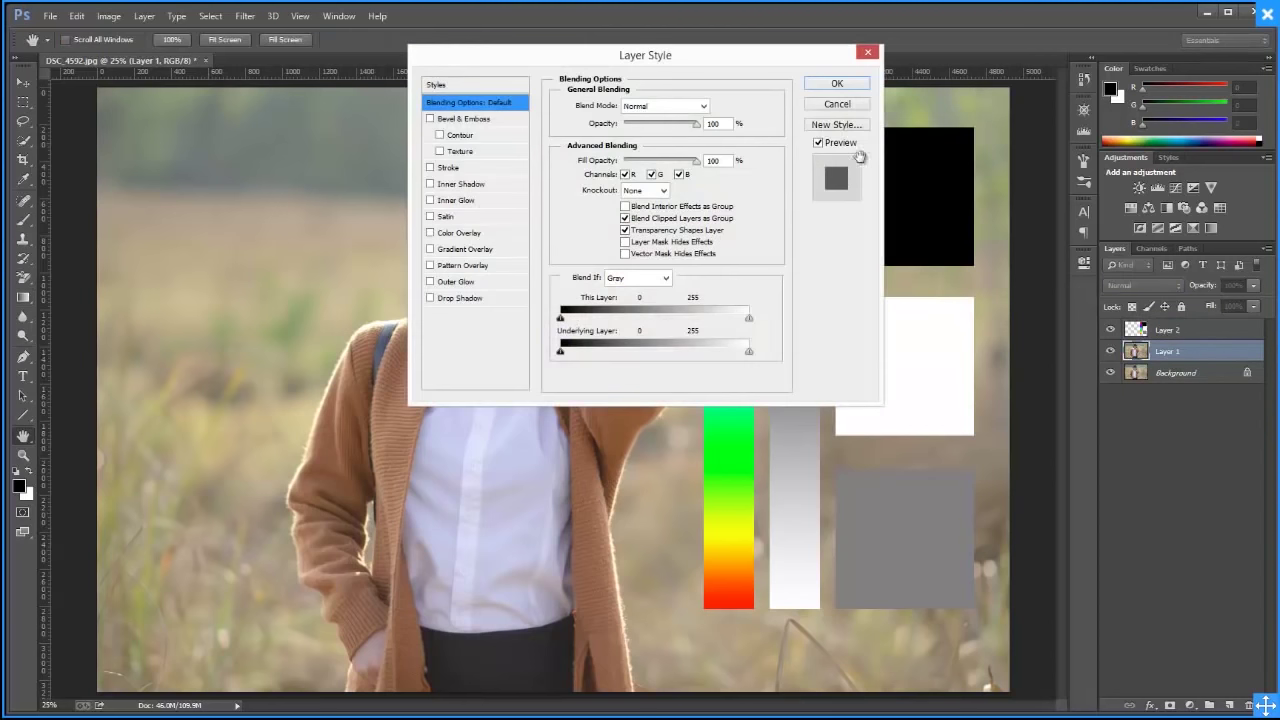
pyautogui.click(837, 125)
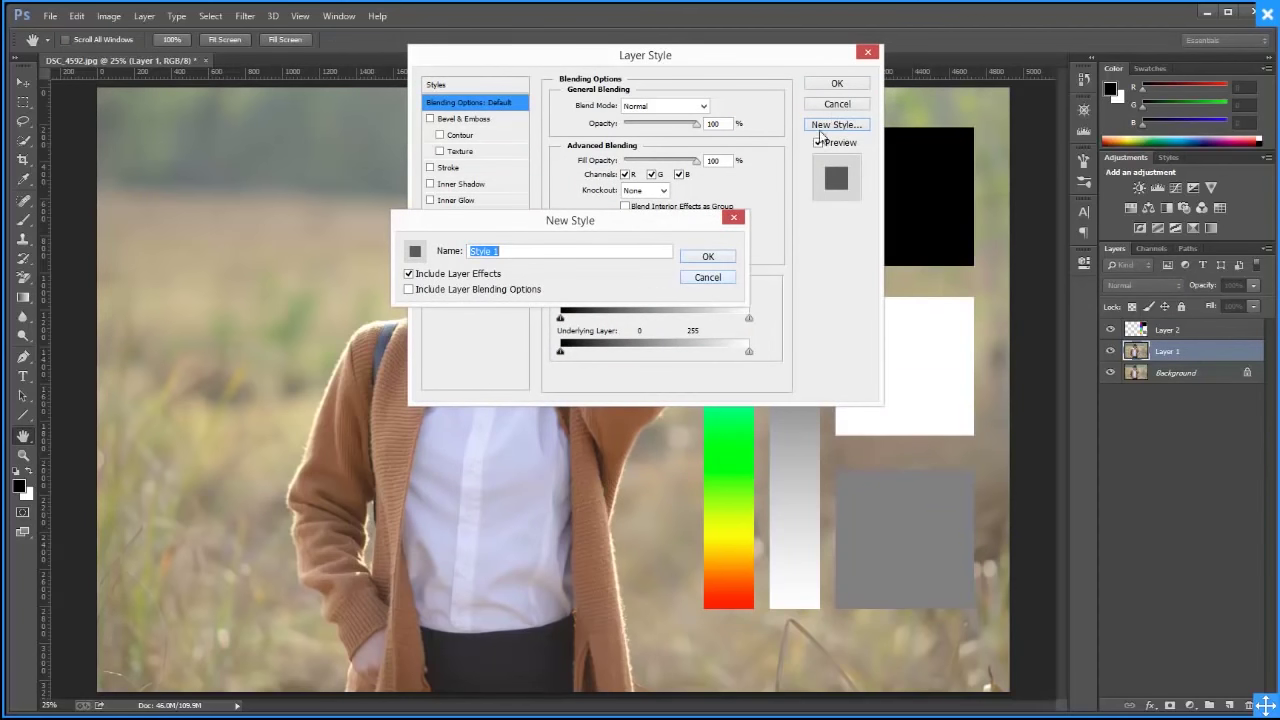
pyautogui.click(709, 283)
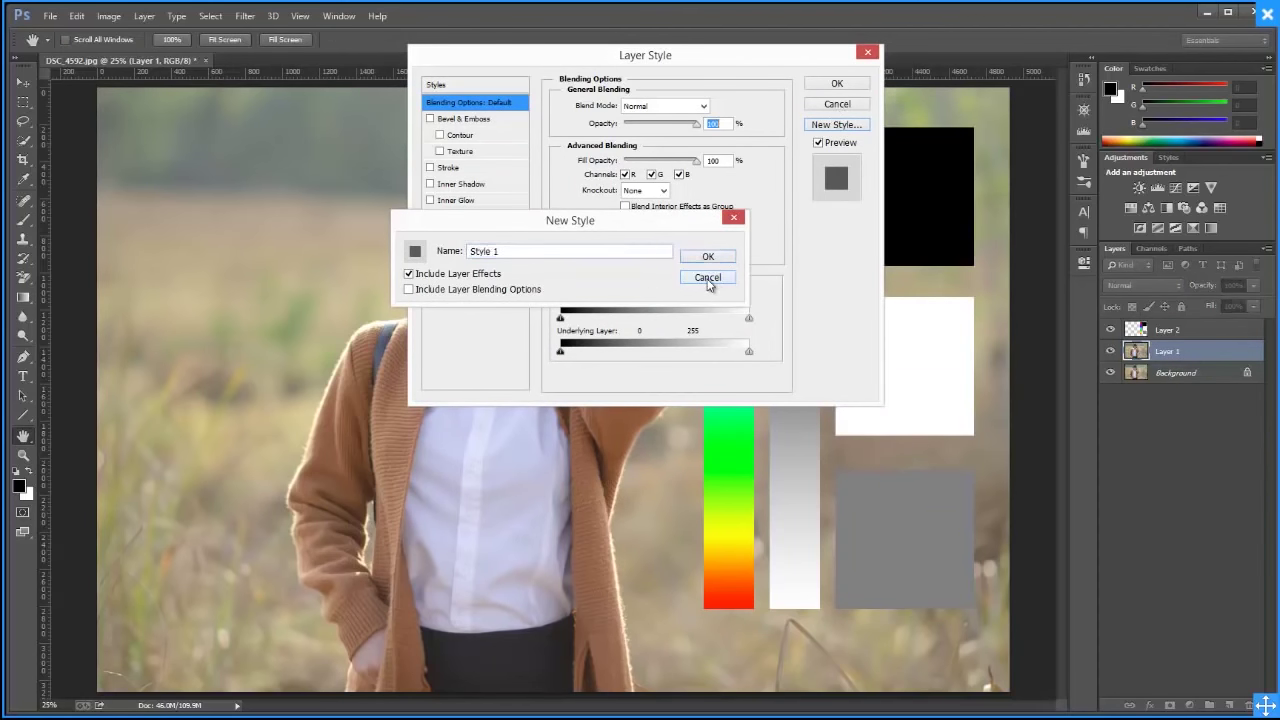
pyautogui.click(837, 84)
# Rename Layer 1 to 'anh goc' and Layer 2 to 'hoa tron'
pyautogui.doubleClick(1169, 353)
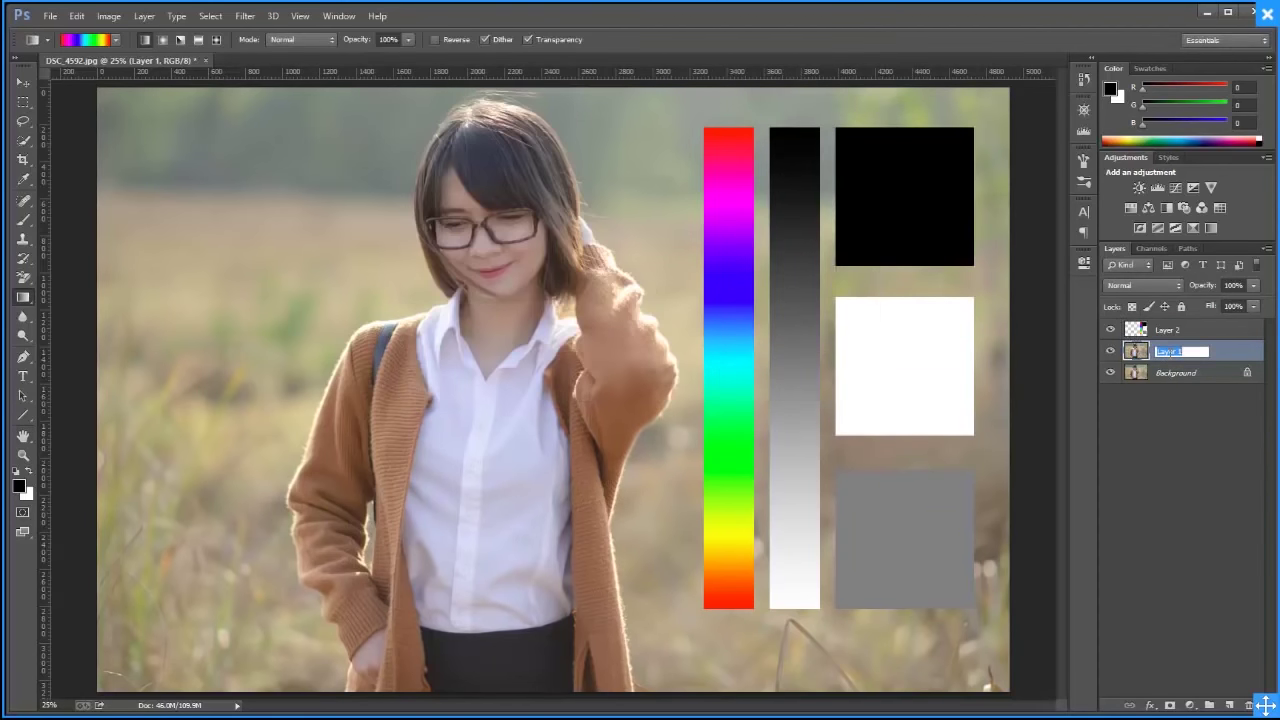
pyautogui.write('anh goc')
pyautogui.press('Return')
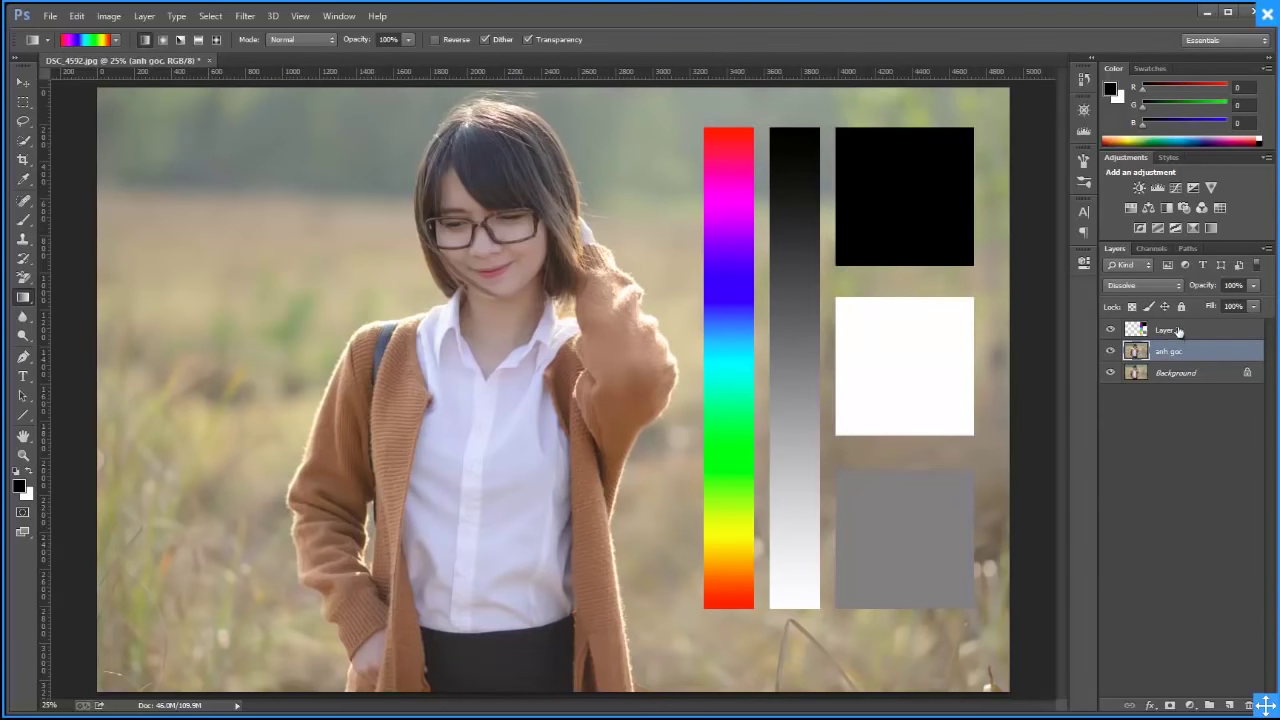
pyautogui.click(1167, 330)
pyautogui.doubleClick(1167, 330)
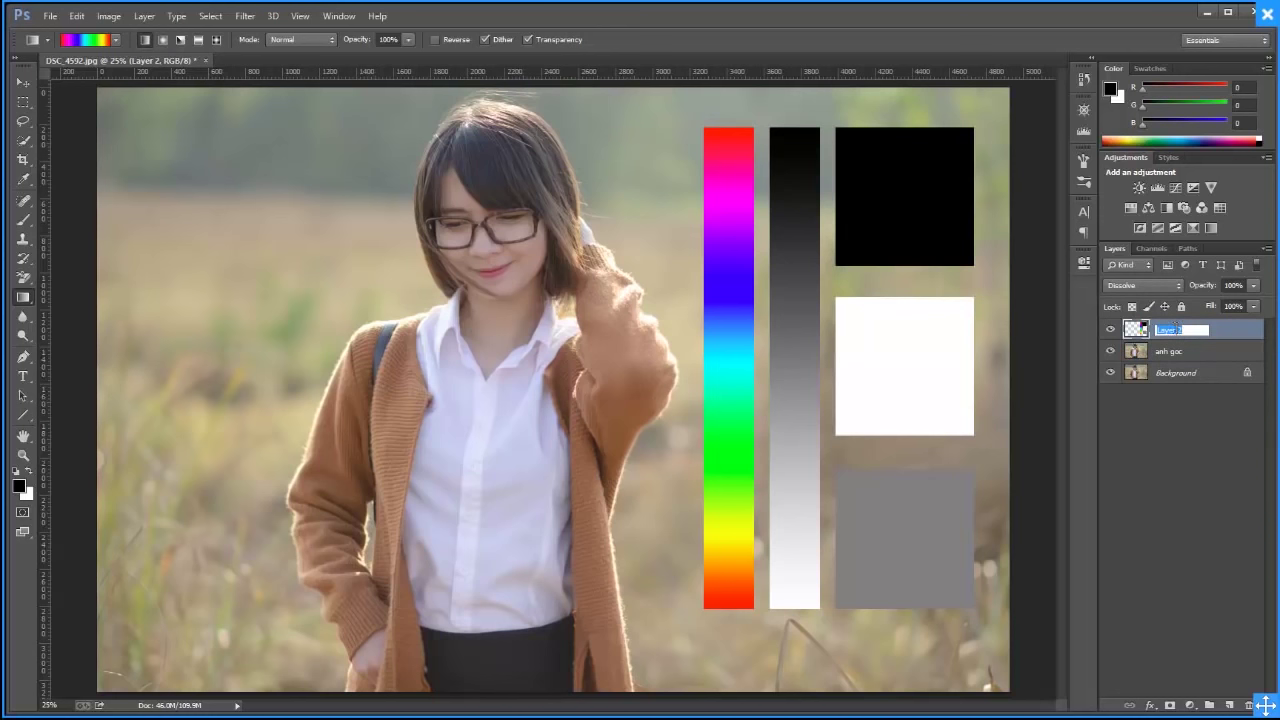
pyautogui.write('hoa h')
pyautogui.press('Return')
pyautogui.click(1152, 285)
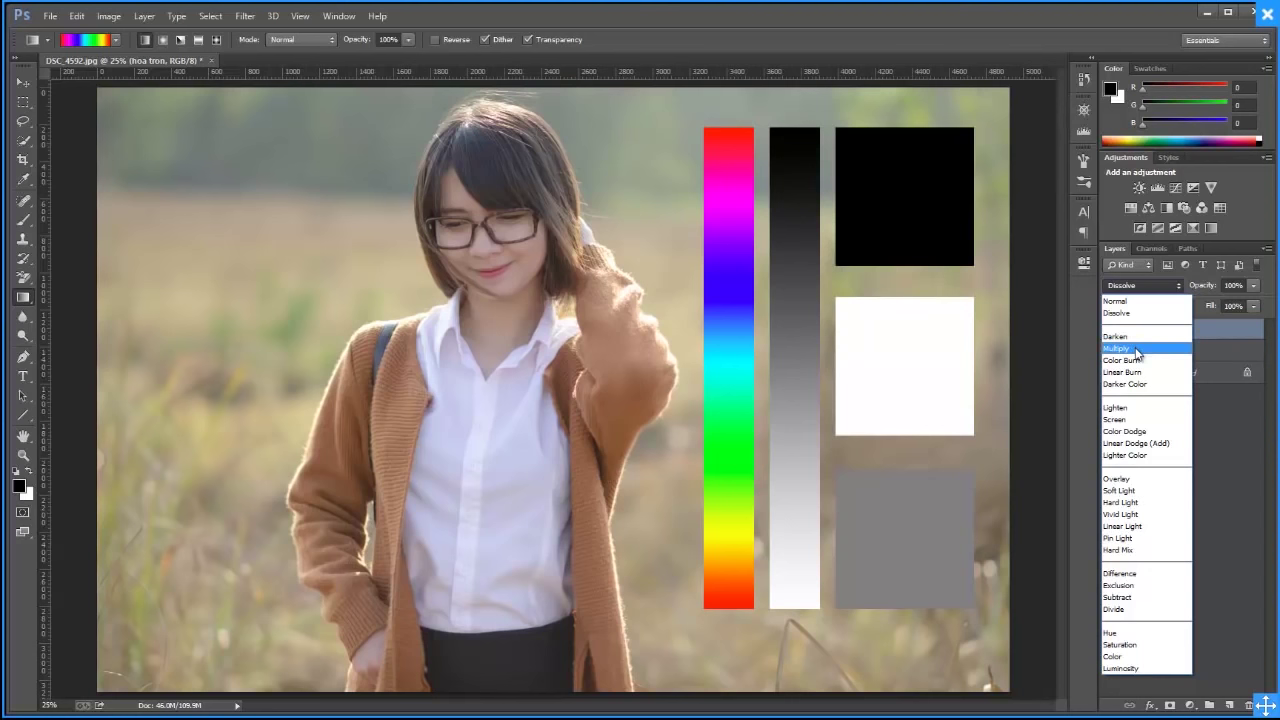
# Set hoa tron to Multiply, compare briefly with Normal, then return it to Multiply
pyautogui.click(1137, 350)
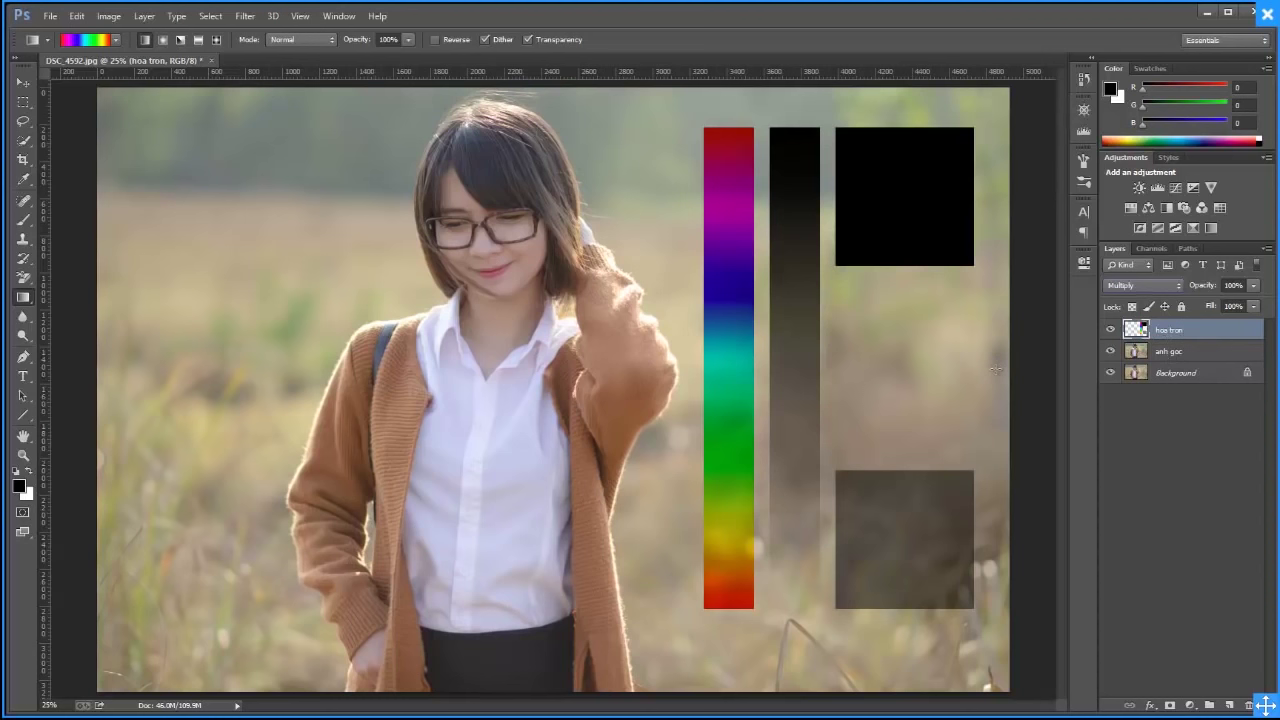
pyautogui.click(1158, 286)
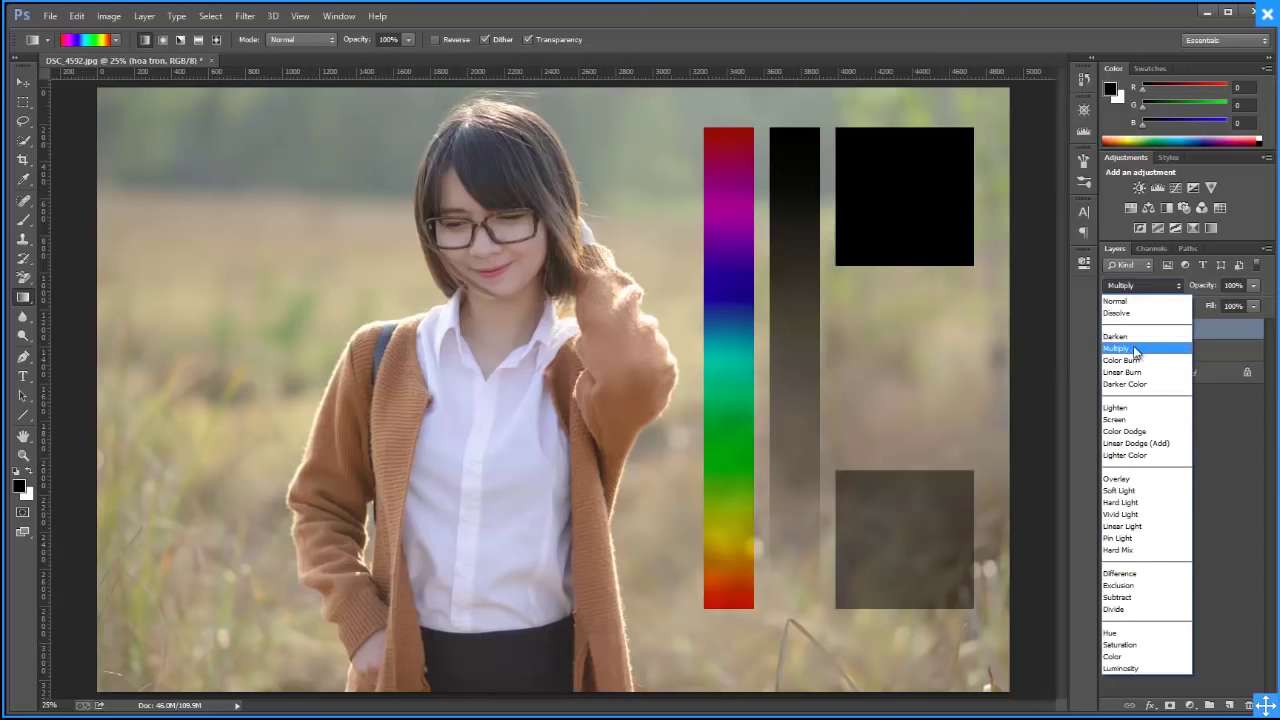
pyautogui.click(1138, 349)
pyautogui.click(1142, 286)
pyautogui.click(1139, 349)
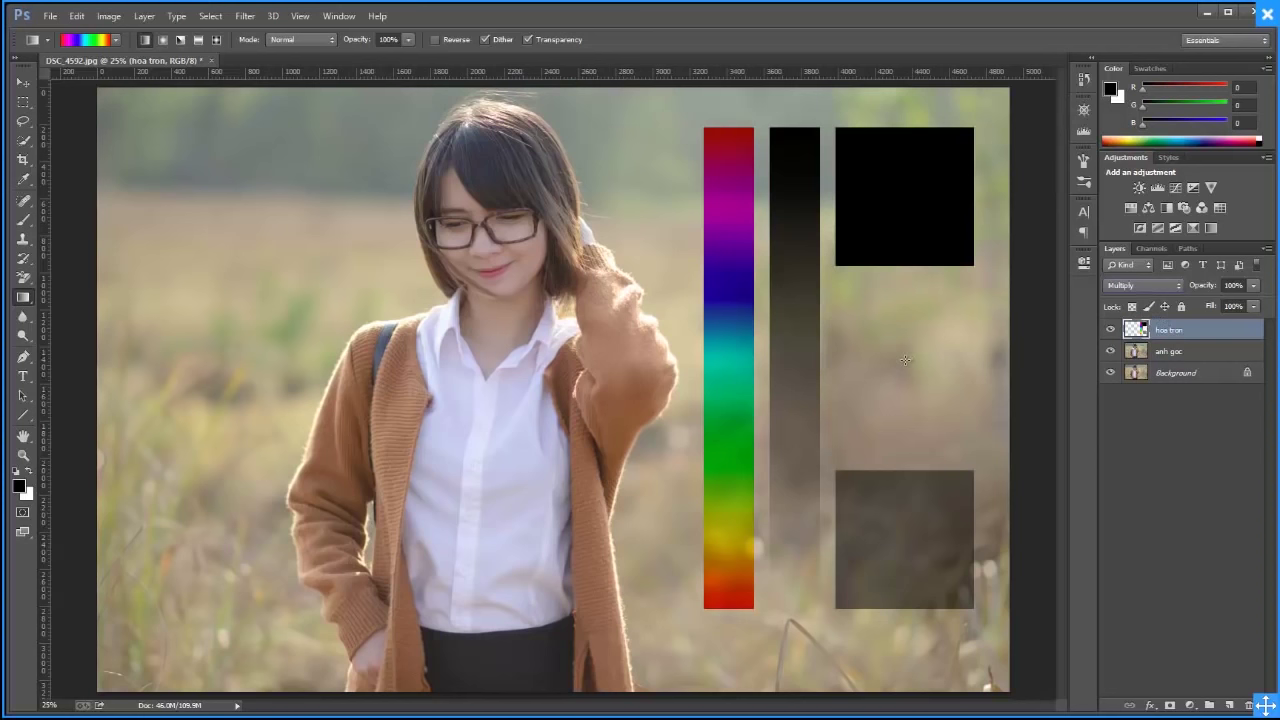
pyautogui.click(1146, 285)
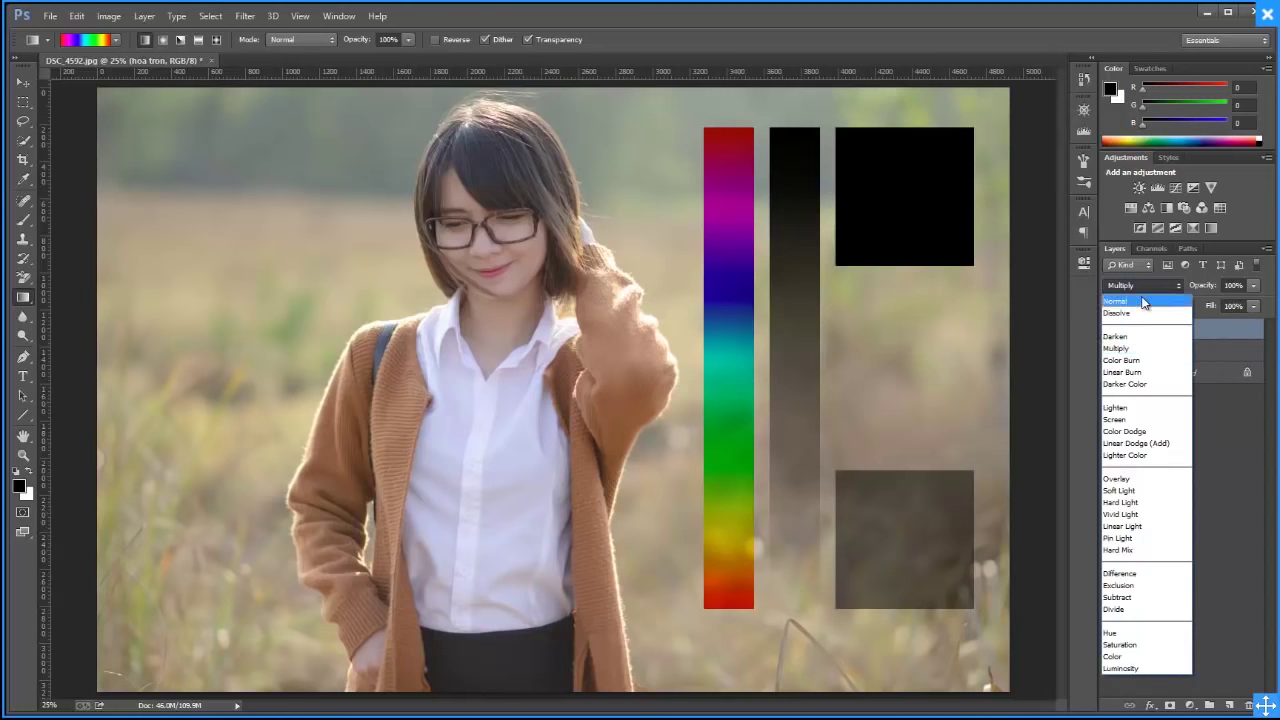
pyautogui.click(1141, 287)
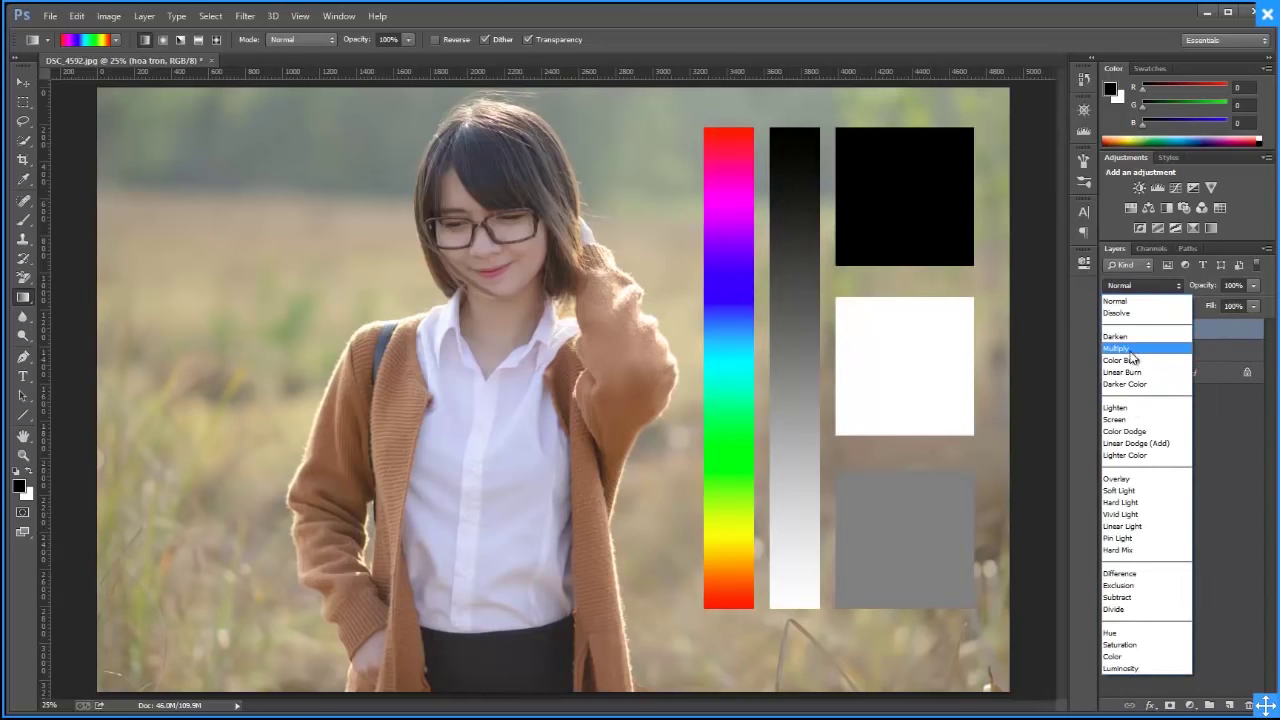
pyautogui.click(1126, 348)
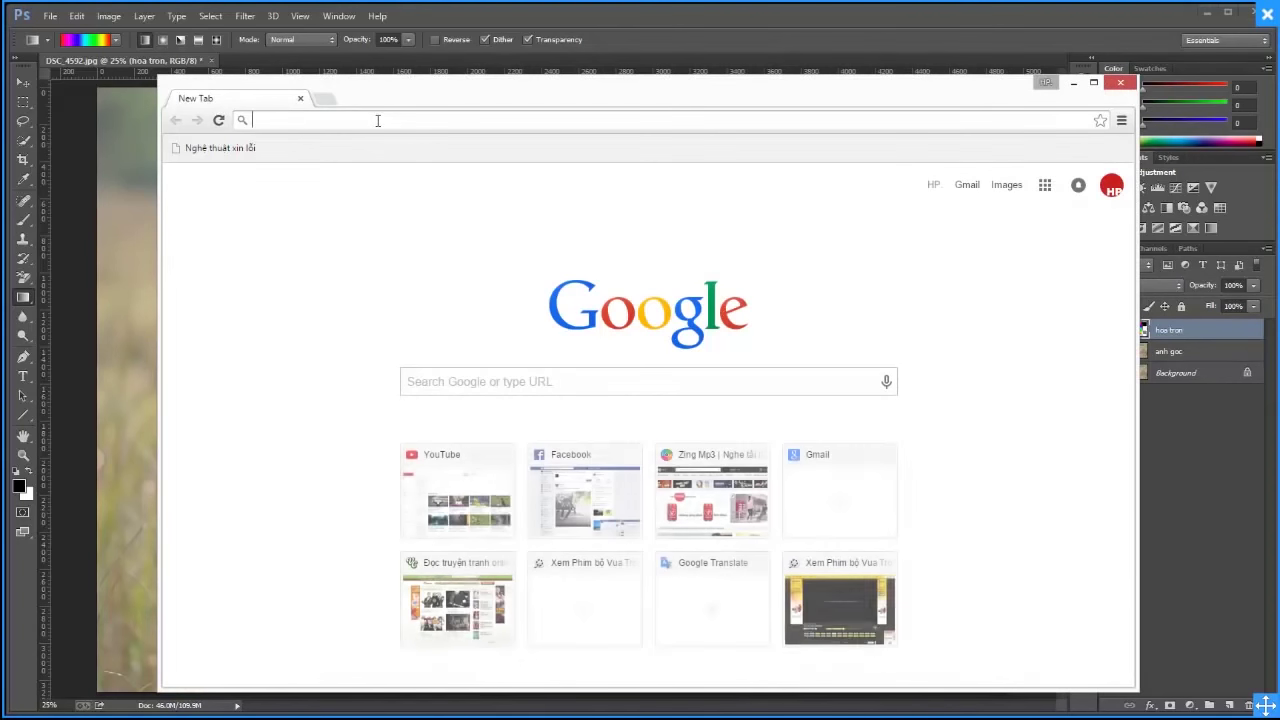
# Search Google Images for 'vector'
pyautogui.write('image')
pyautogui.press('Return')
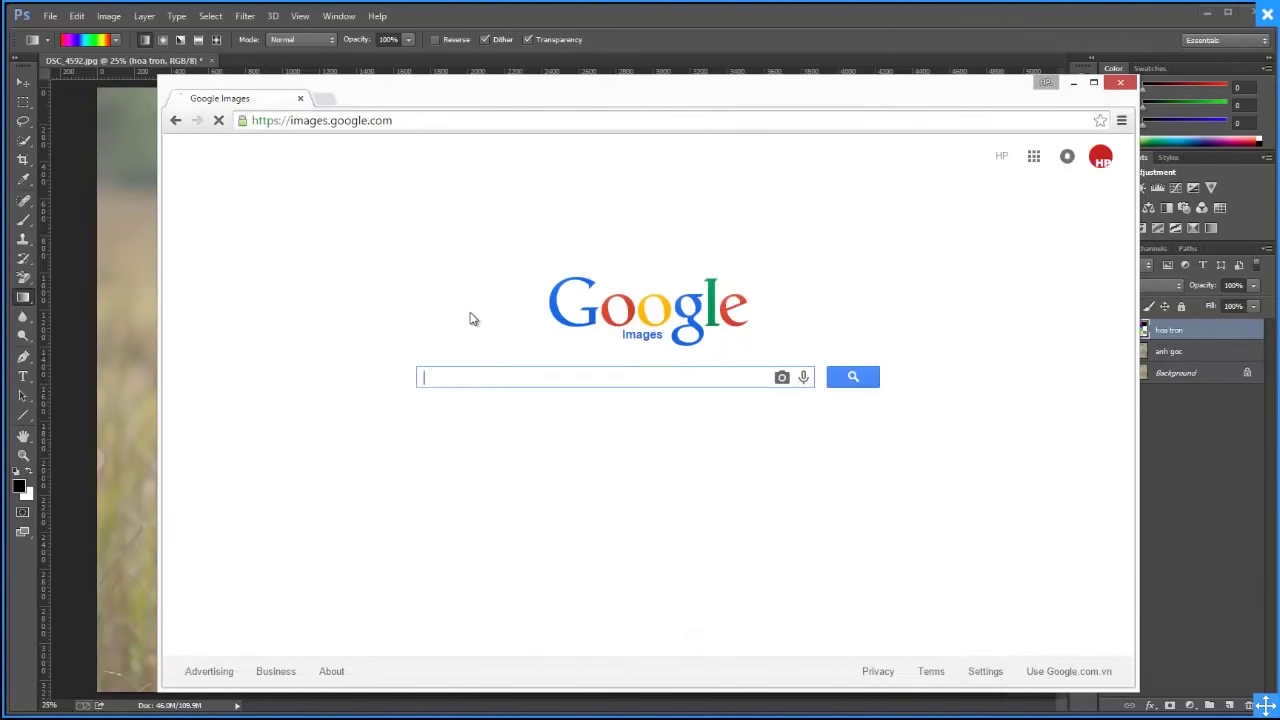
pyautogui.write('vector')
pyautogui.press('Return')
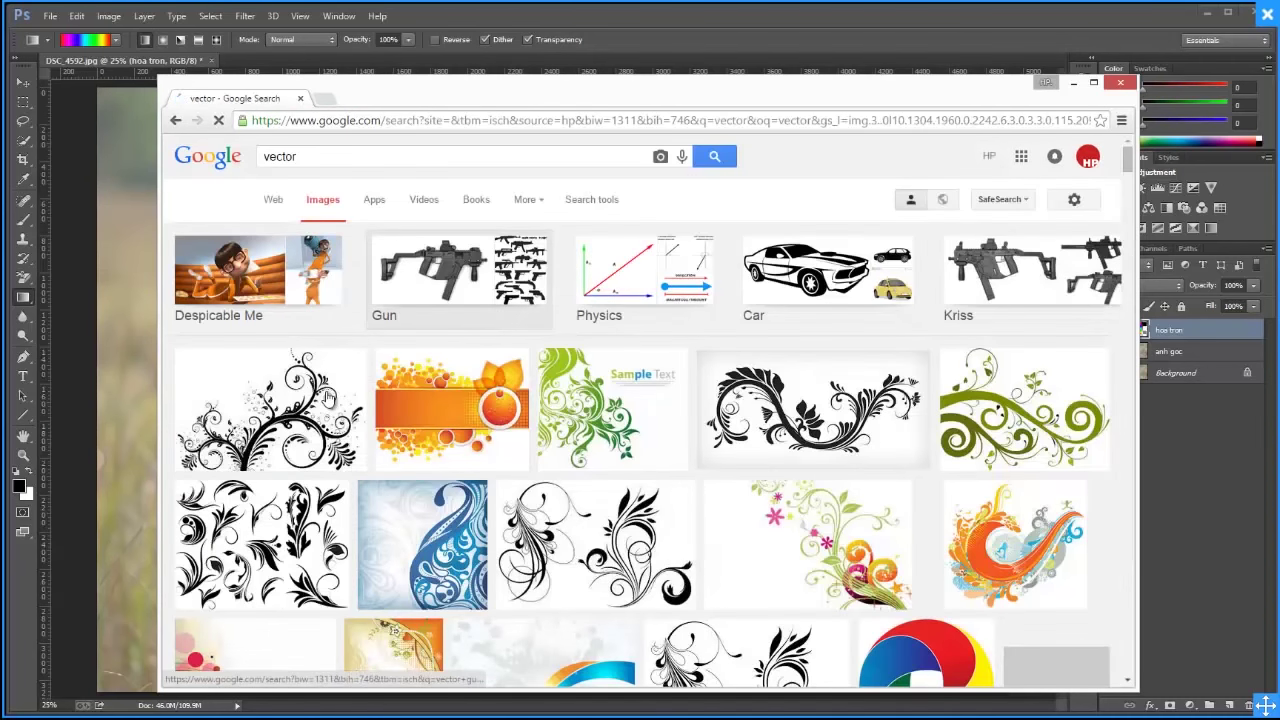
# Copy the black floral ornament image at full size and return to Photoshop
pyautogui.click(305, 405)
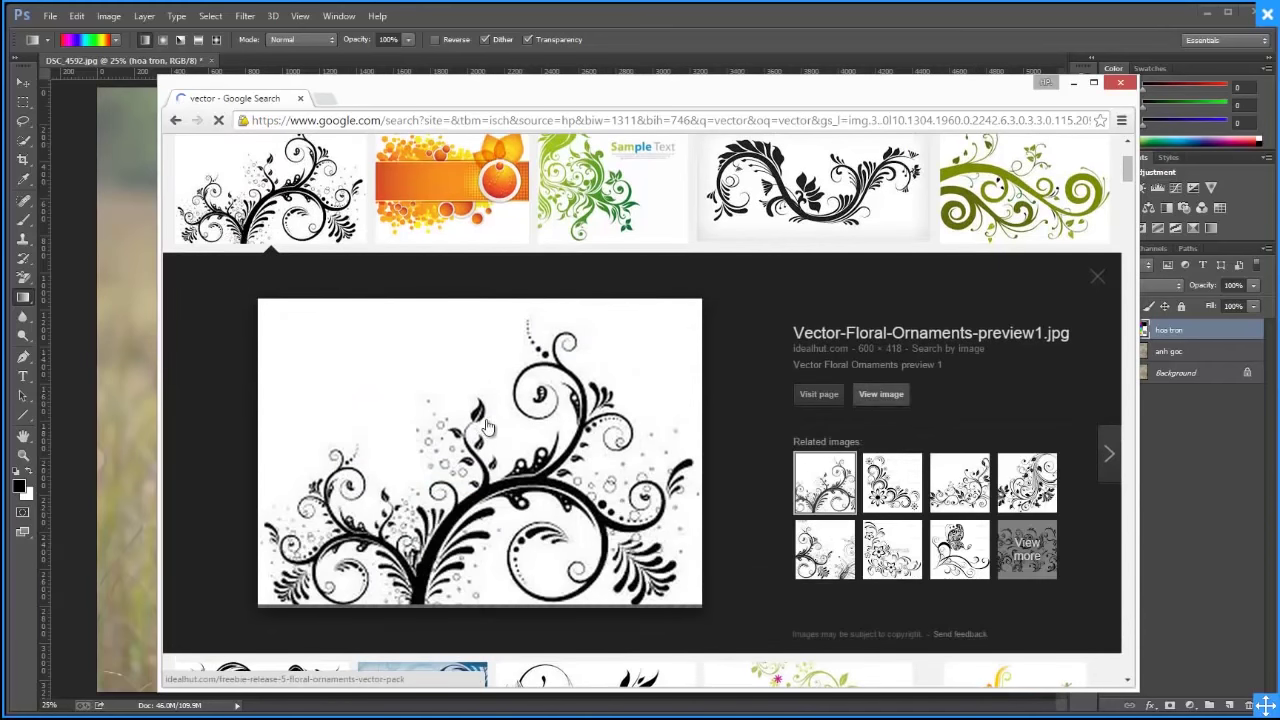
pyautogui.click(470, 455)
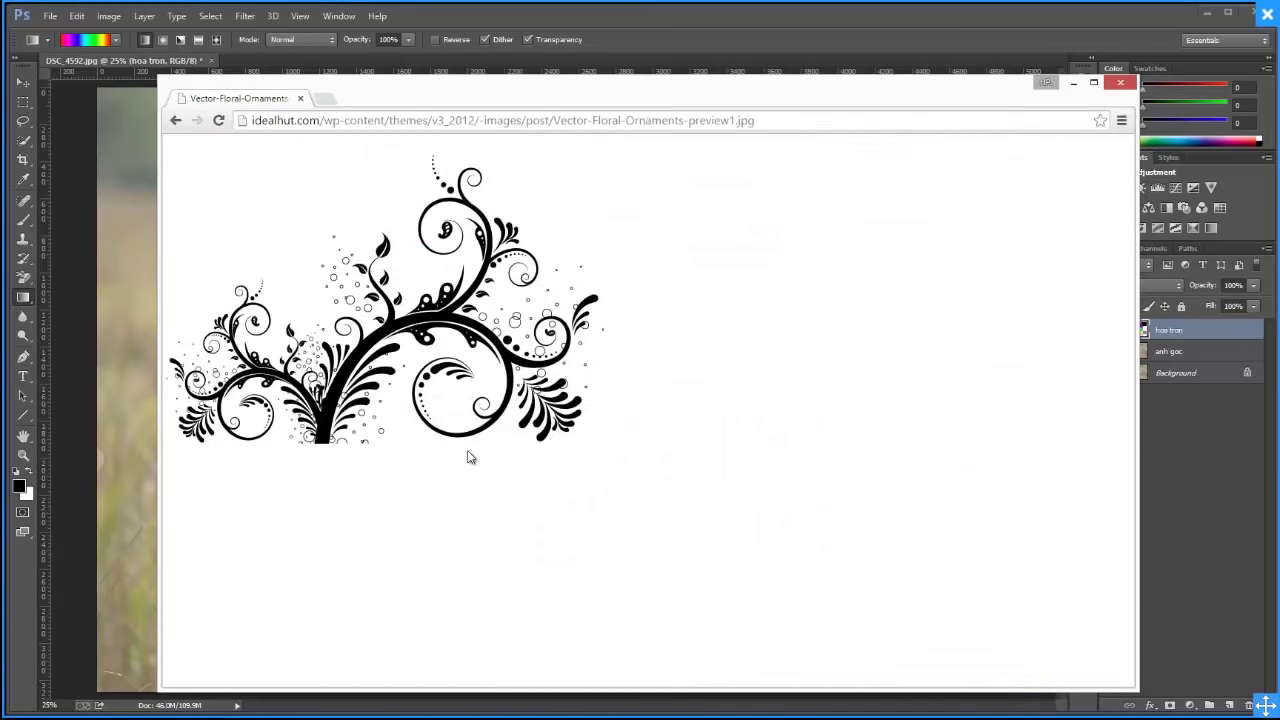
pyautogui.rightClick(391, 324)
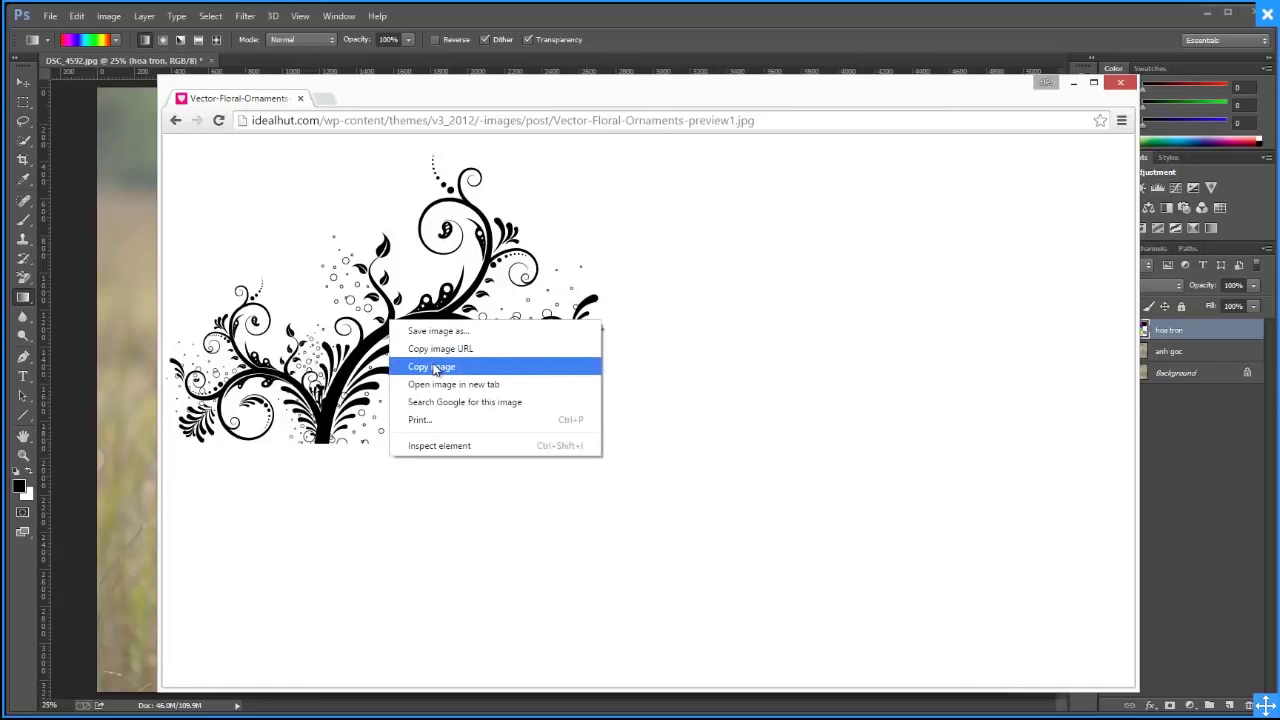
pyautogui.click(431, 366)
pyautogui.click(783, 40)
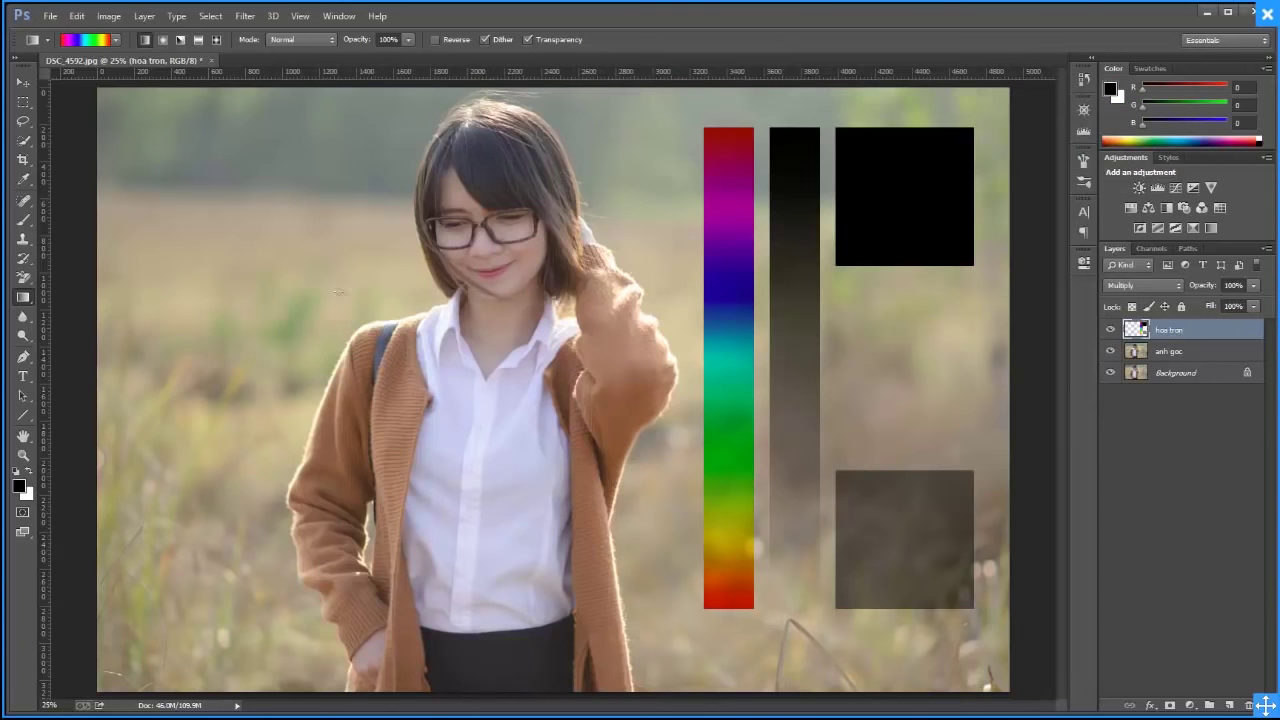
# Paste the ornament as a new layer, move it up-left and enlarge it to about 142%
pyautogui.hotkey('ctrl', 'v')
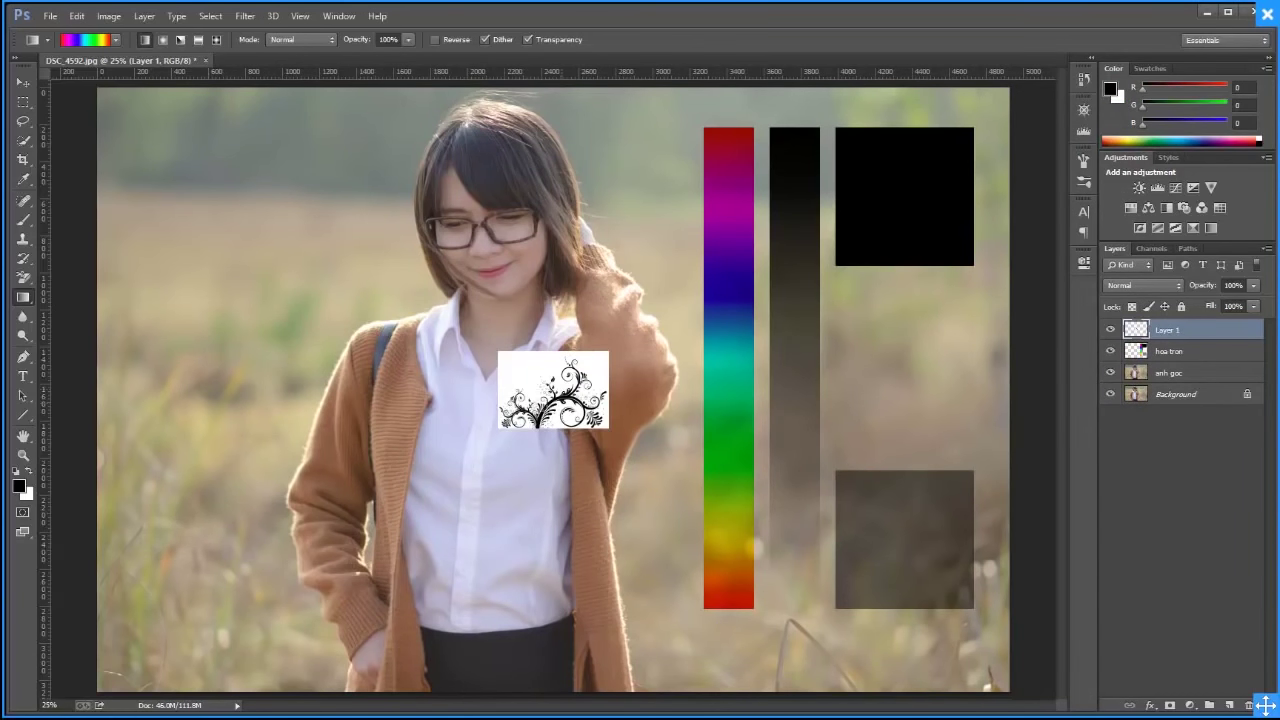
pyautogui.moveTo(471, 396)
pyautogui.mouseDown()
pyautogui.moveTo(316, 290)
pyautogui.moveTo(217, 280)
pyautogui.mouseUp()
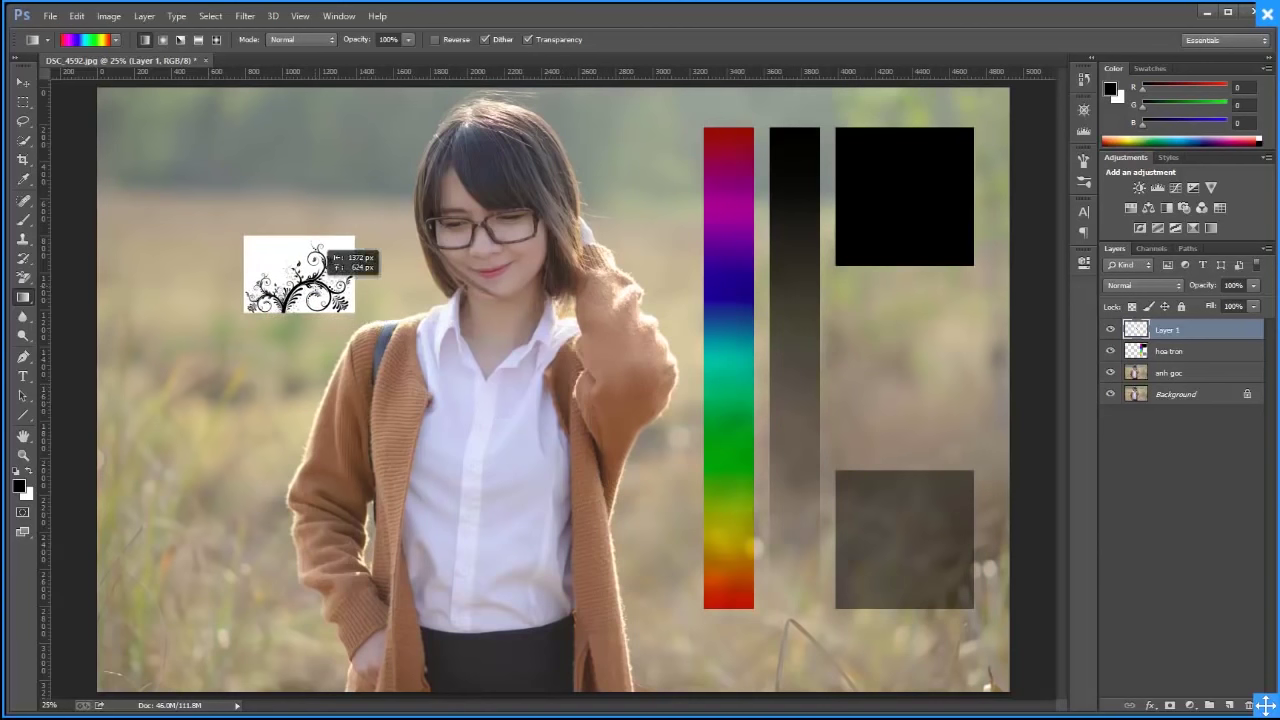
pyautogui.hotkey('ctrl', 't')
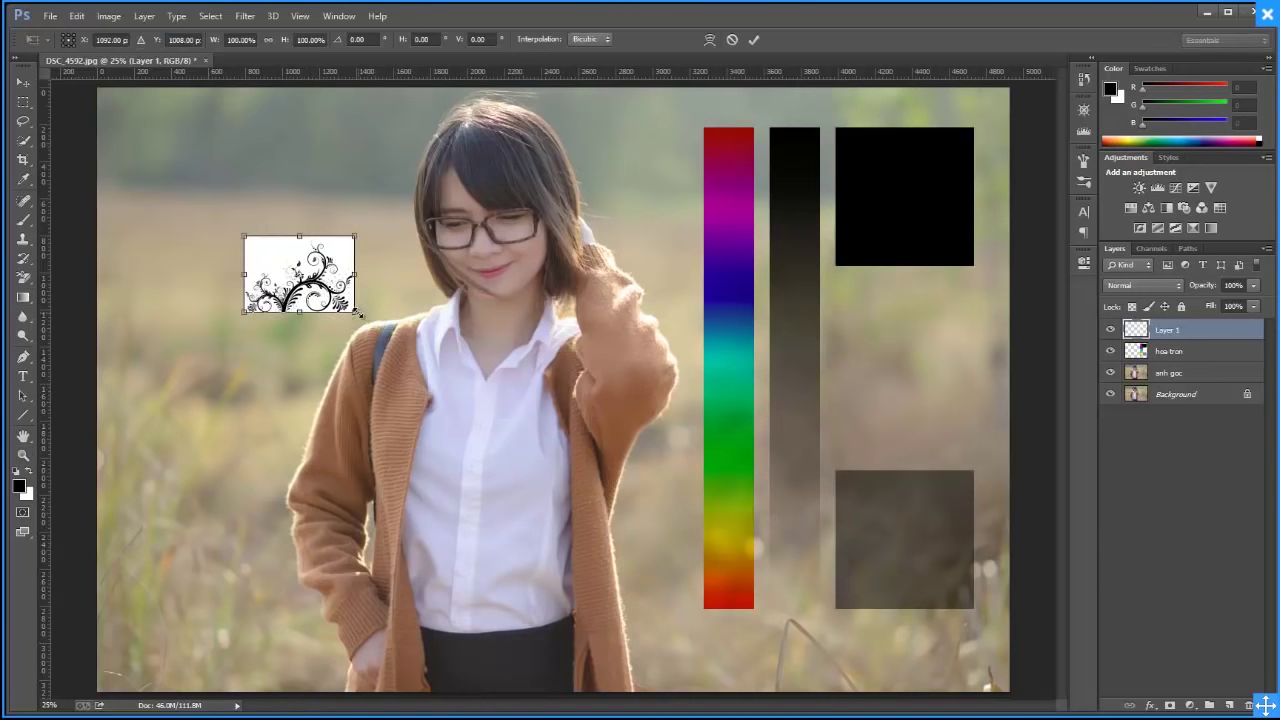
pyautogui.moveTo(362, 315); pyautogui.dragTo(410, 338)
pyautogui.press('Return')
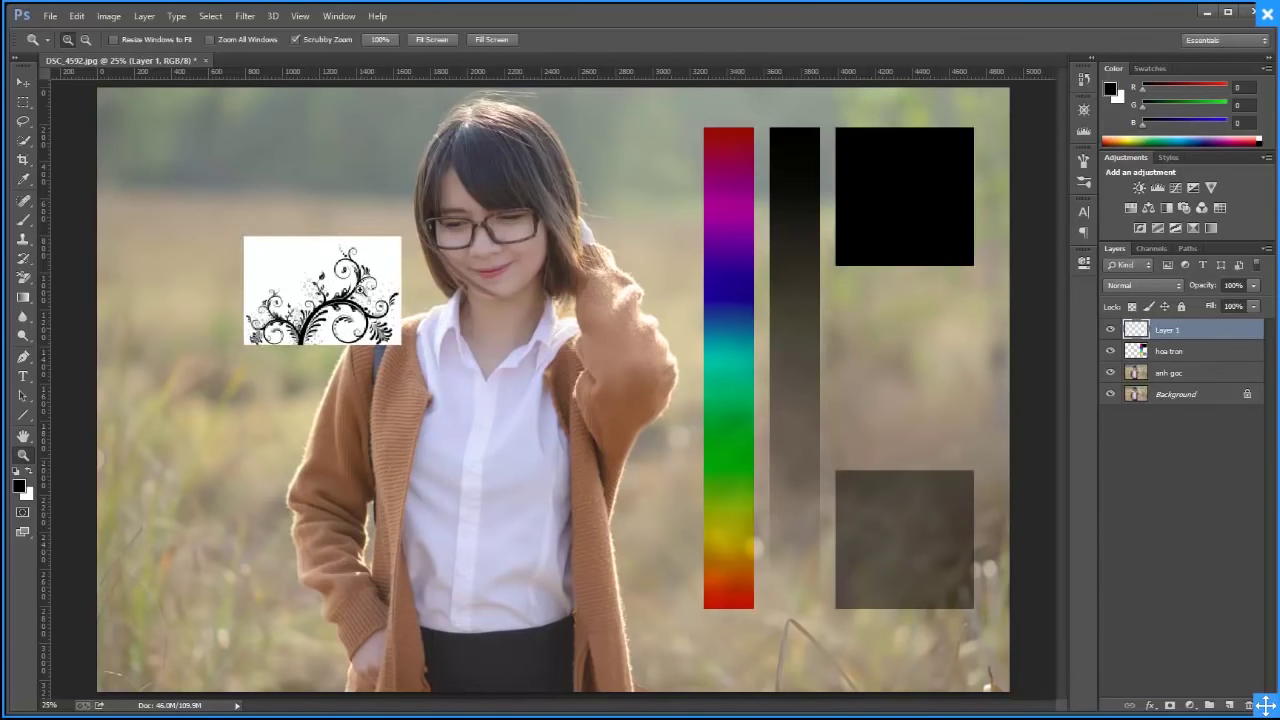
# Zoom in on the floral ornament
pyautogui.click(23, 140)
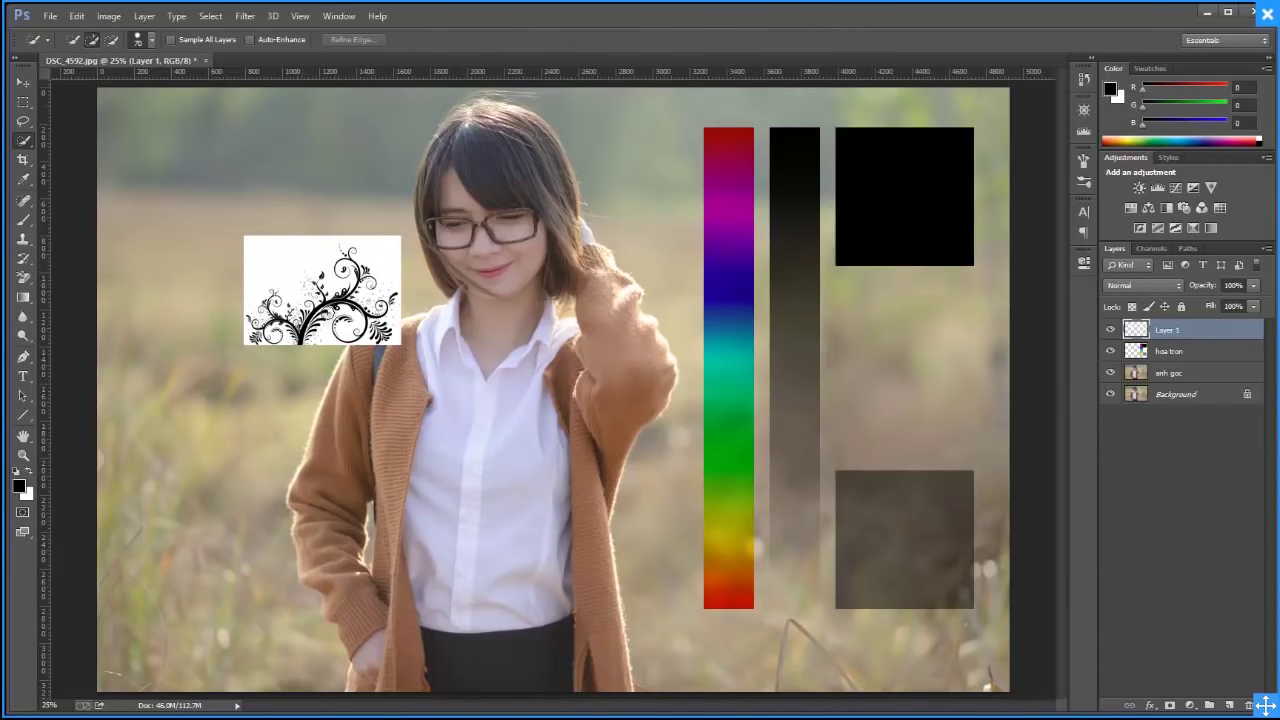
pyautogui.click(23, 102)
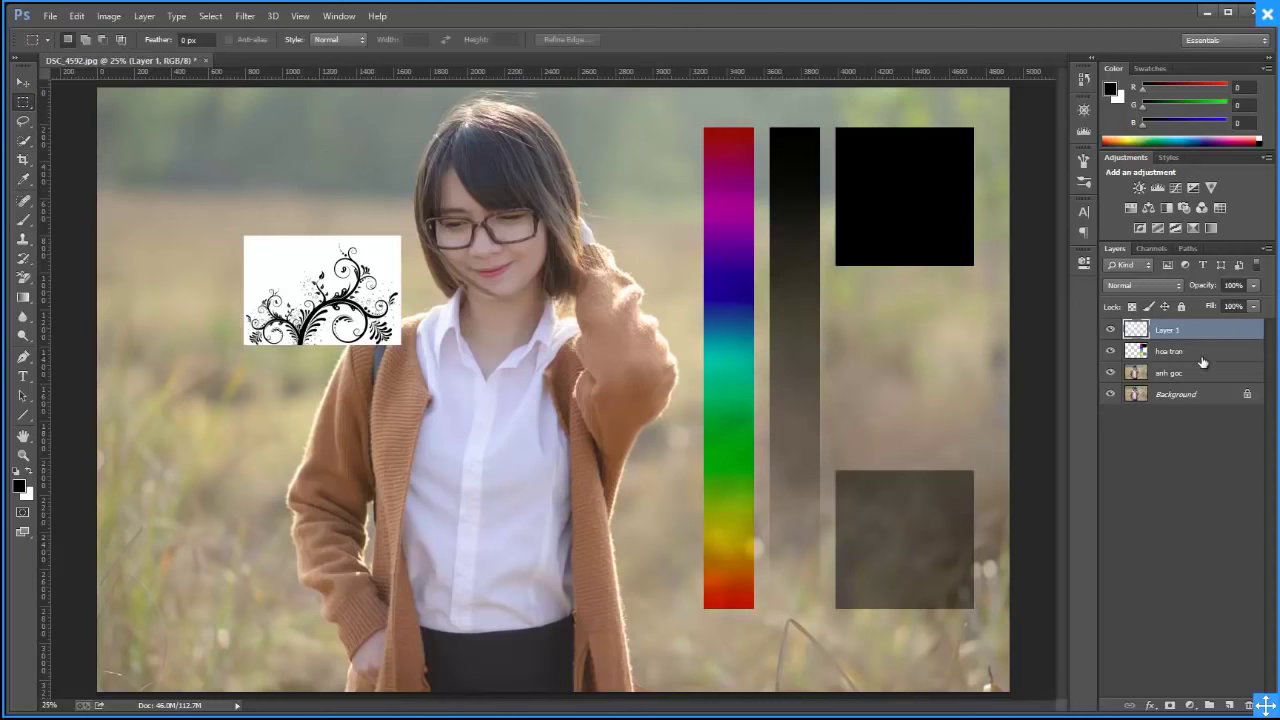
pyautogui.click(23, 456)
pyautogui.click(247, 284)
pyautogui.click(248, 272)
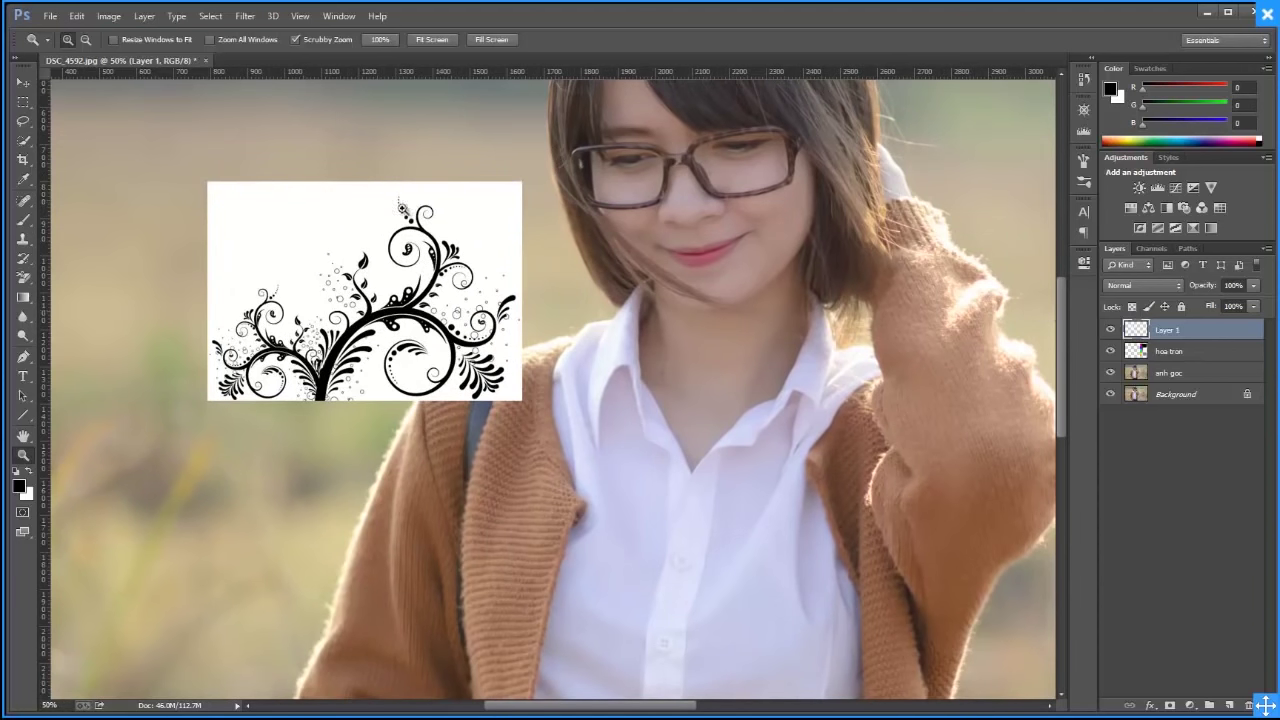
# Blend the ornament layer in Multiply to hide its white, nudge it, then delete it
pyautogui.click(1142, 288)
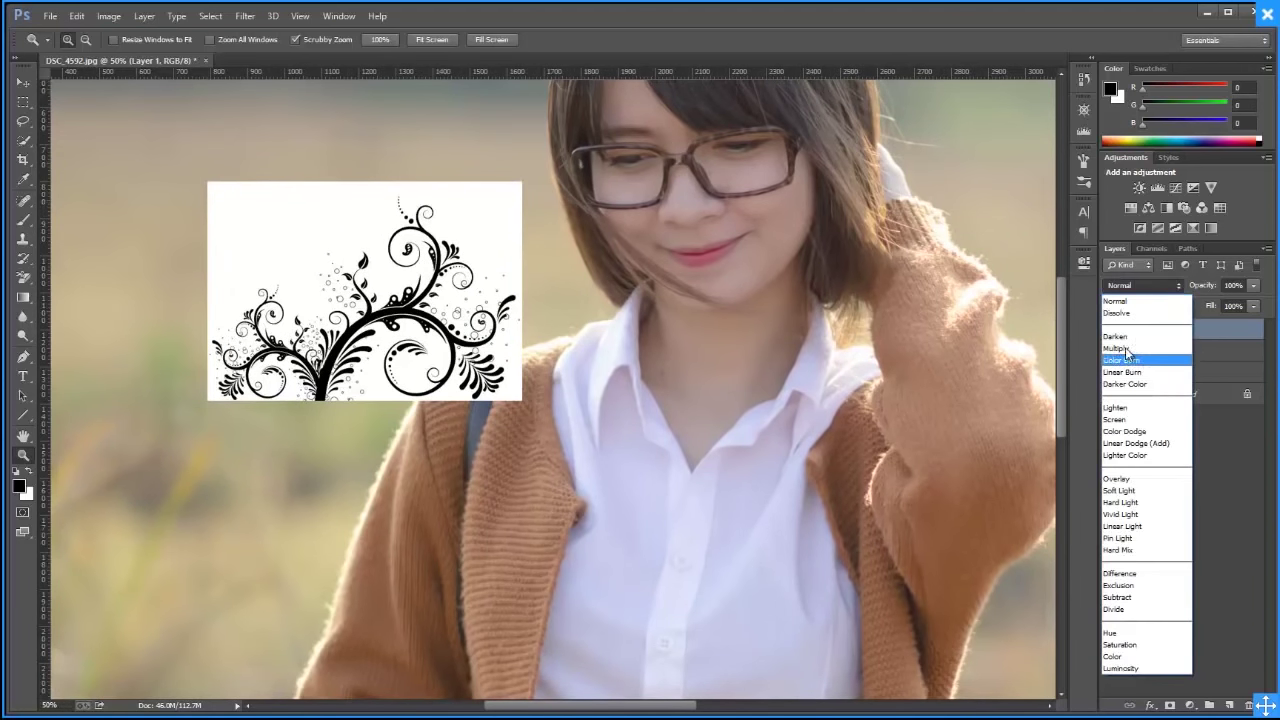
pyautogui.click(1125, 338)
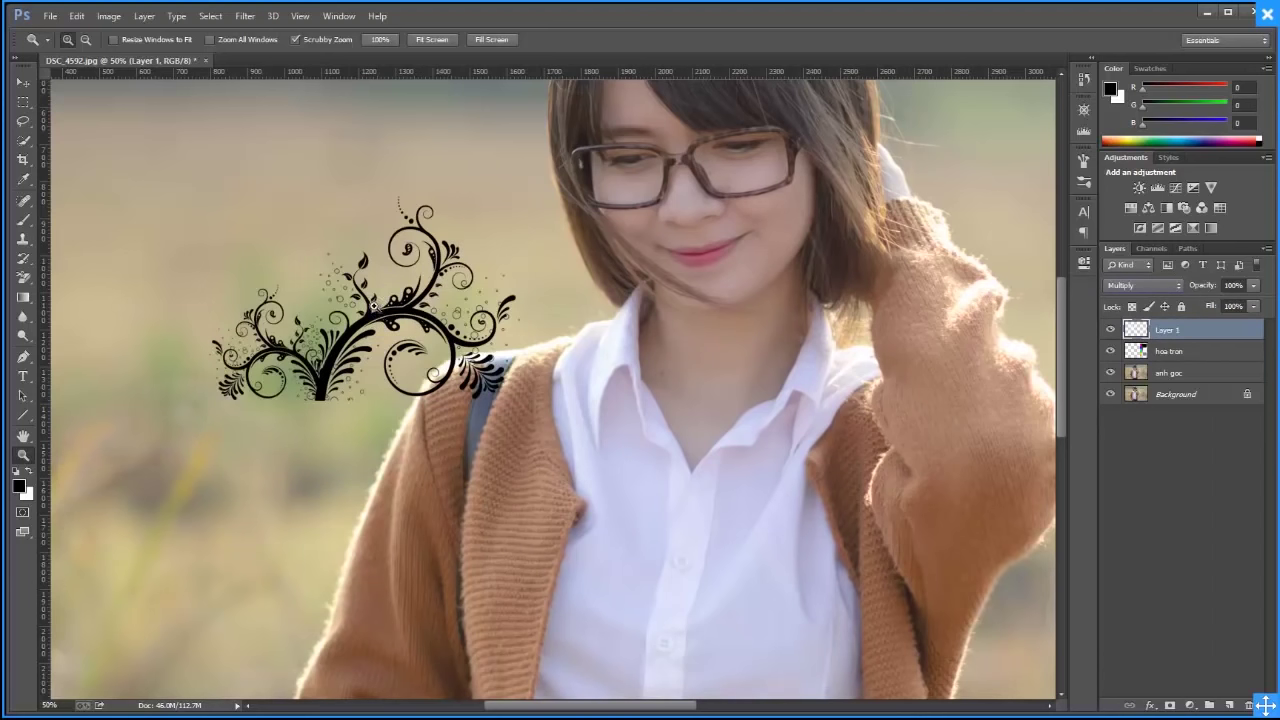
pyautogui.moveTo(380, 320); pyautogui.dragTo(382, 278)
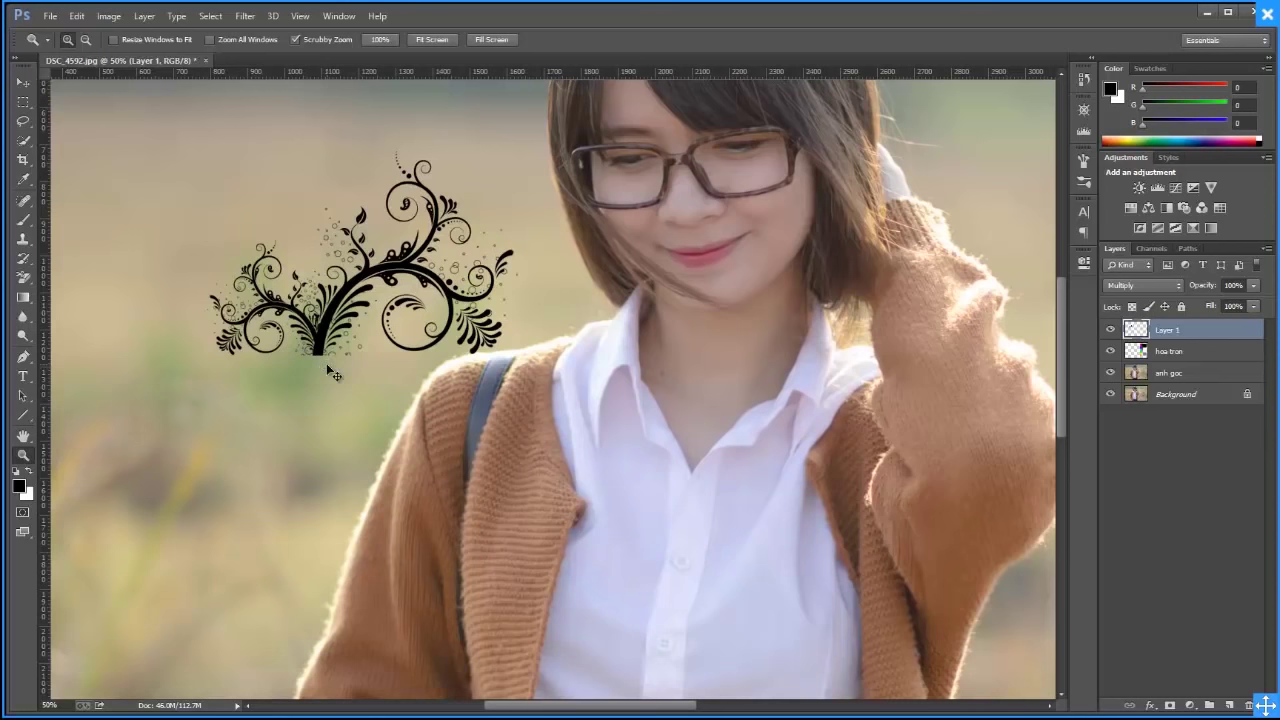
pyautogui.moveTo(326, 364); pyautogui.dragTo(328, 410)
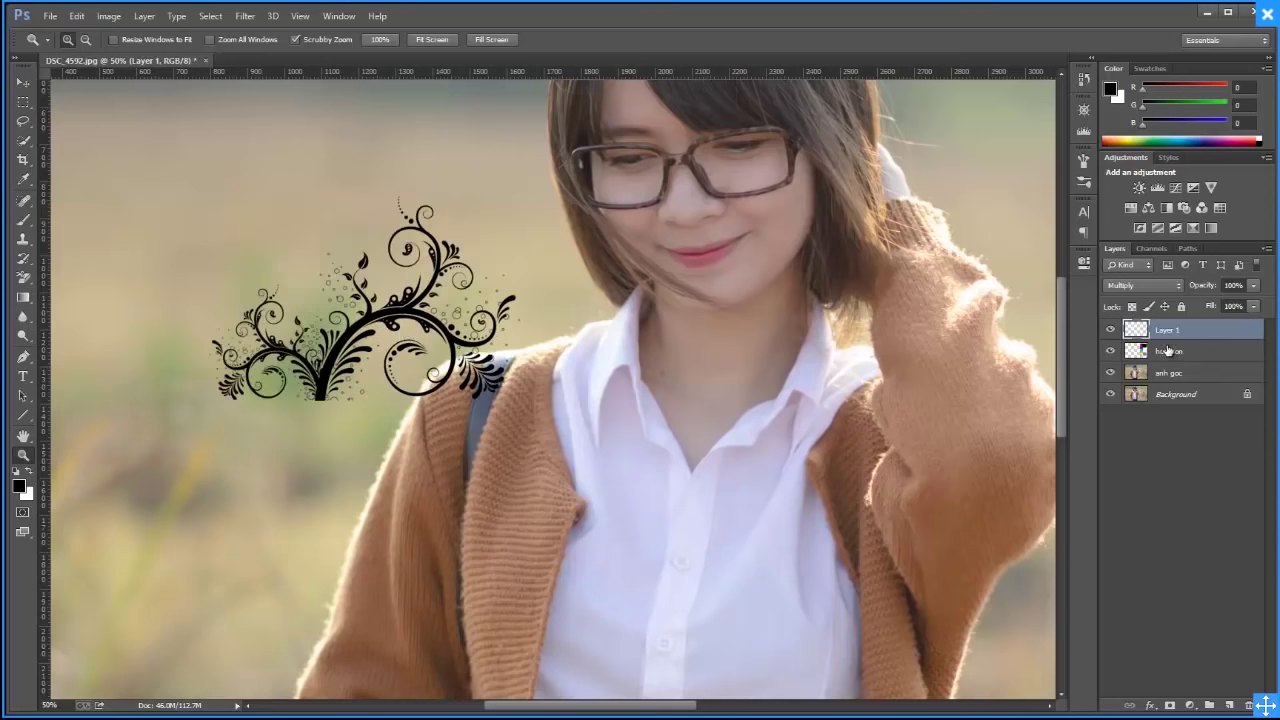
pyautogui.hotkey('ctrl', 'e')
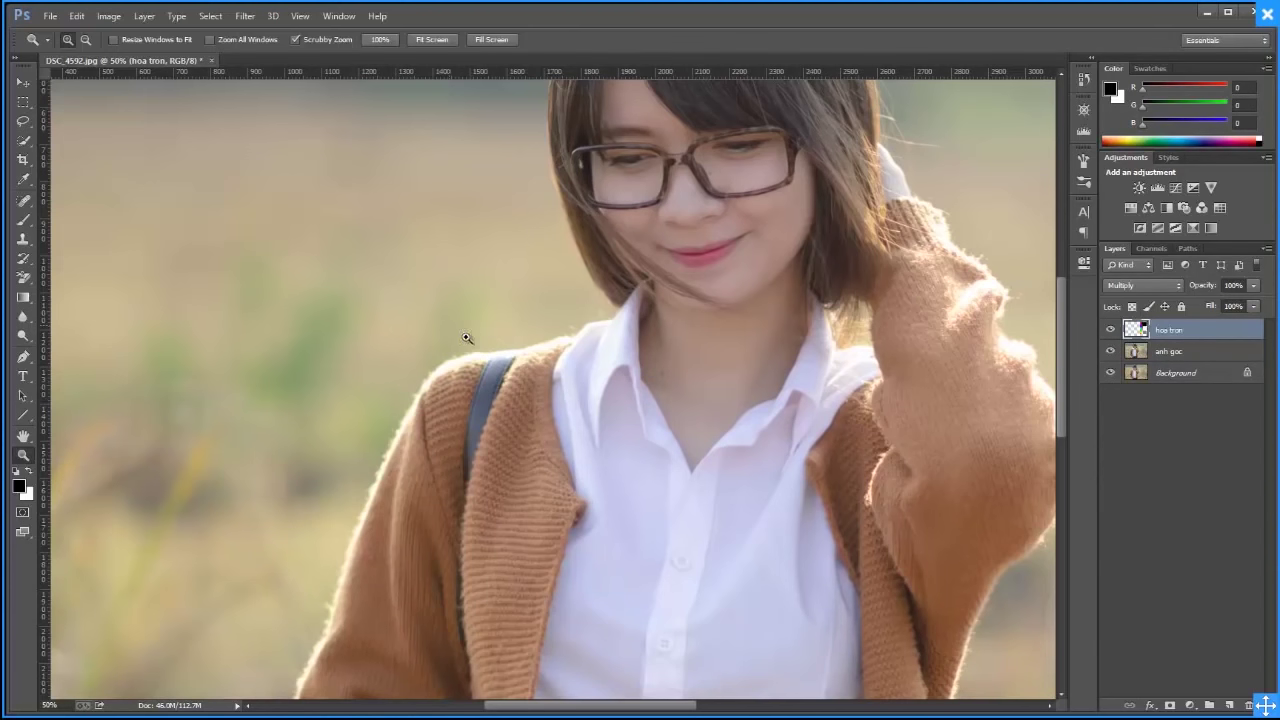
# Zoom out and try Darken, then Color Burn on the hoa tron layer
pyautogui.keyDown('alt'); pyautogui.click(548, 342); pyautogui.keyUp('alt')
pyautogui.keyDown('alt'); pyautogui.click(610, 370); pyautogui.keyUp('alt')
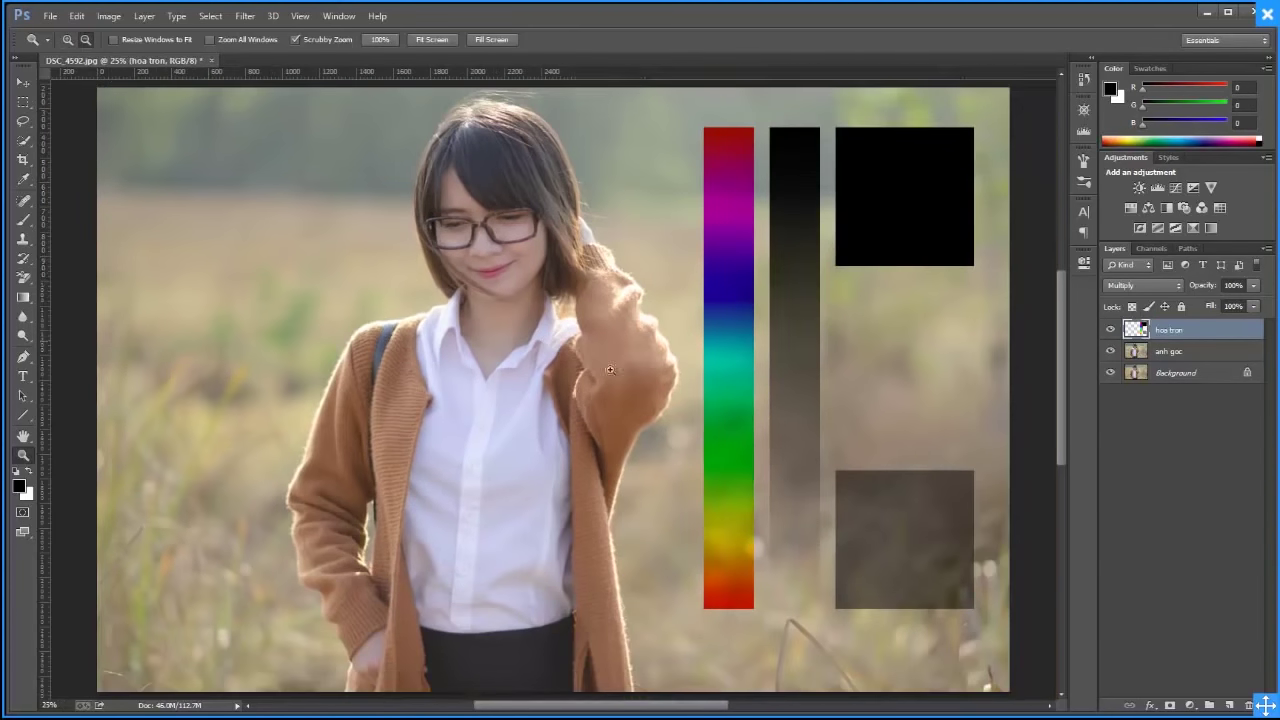
pyautogui.click(1141, 287)
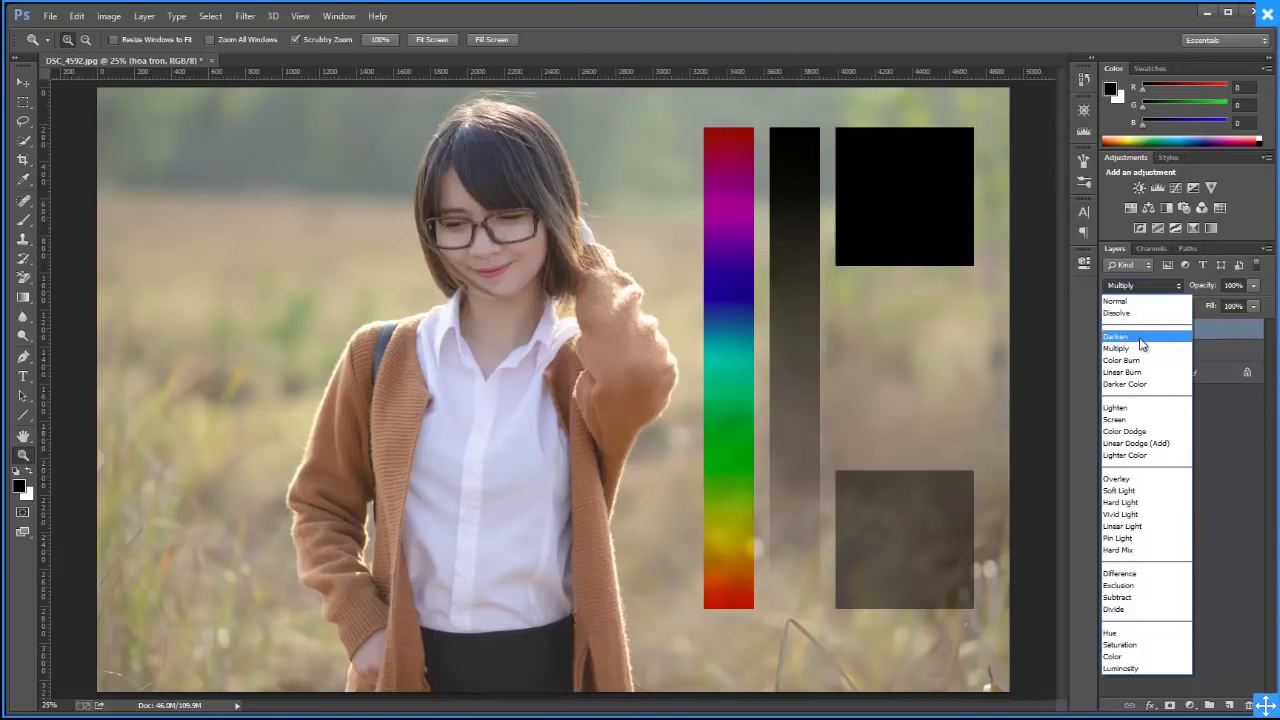
pyautogui.click(1132, 336)
pyautogui.click(1134, 287)
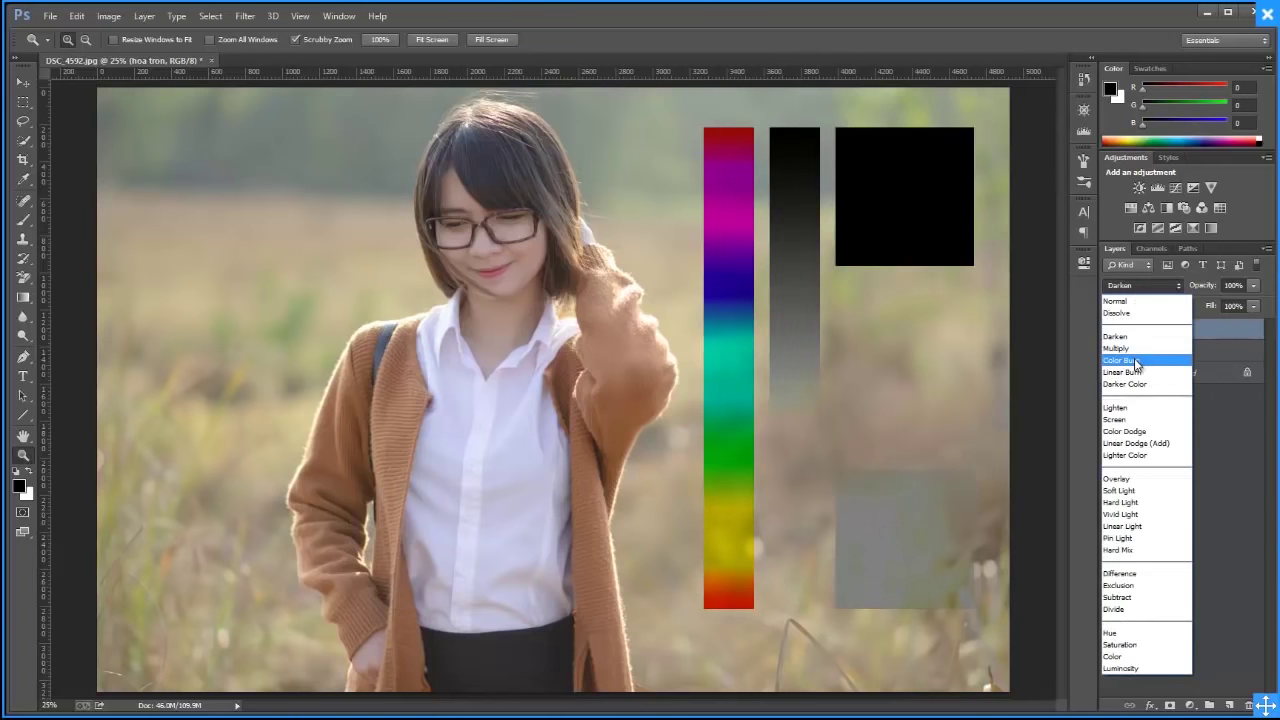
pyautogui.click(1135, 361)
# Try Linear Burn and Darker Color on hoa tron, then return it to Multiply
pyautogui.click(1139, 286)
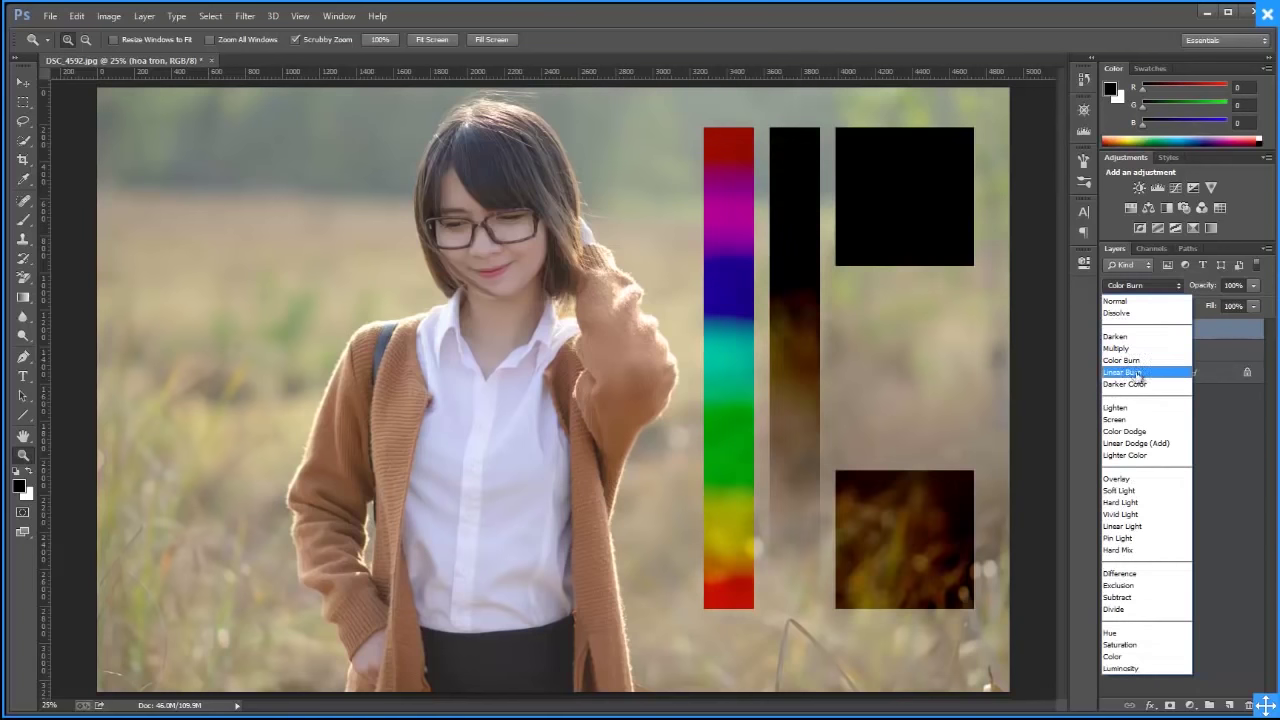
pyautogui.click(1135, 372)
pyautogui.click(1139, 286)
pyautogui.click(1138, 384)
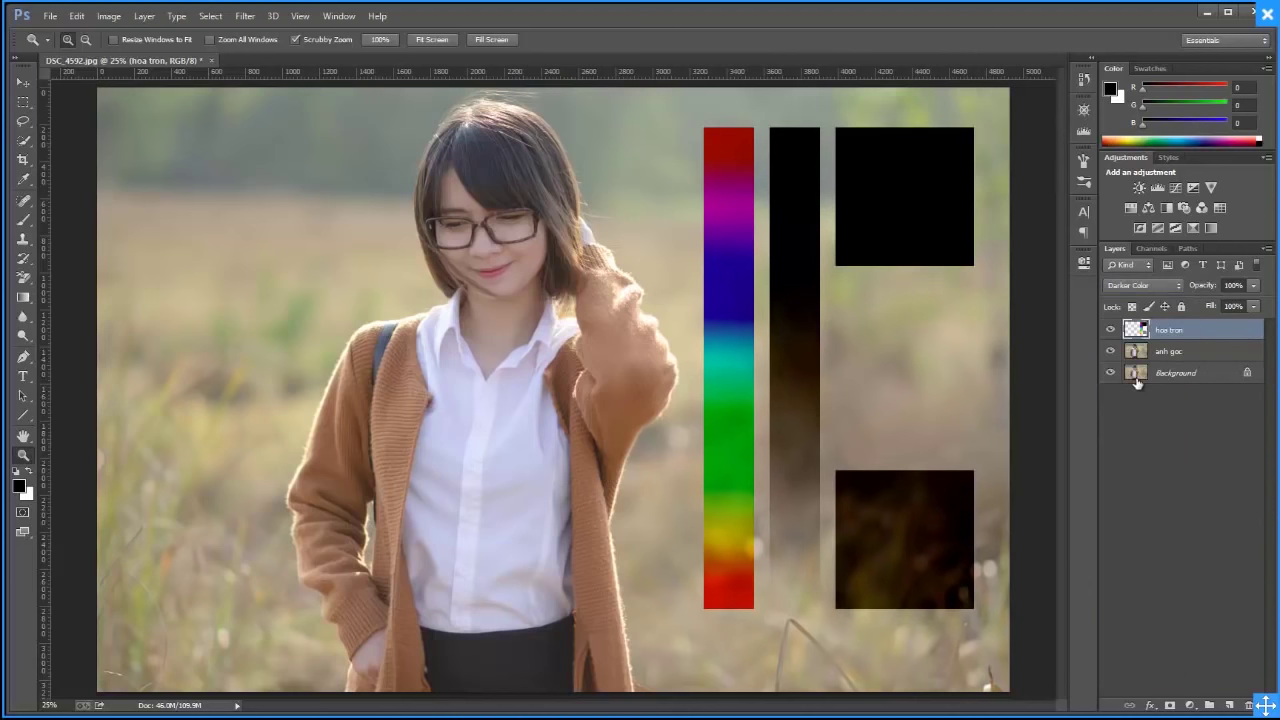
pyautogui.click(1135, 288)
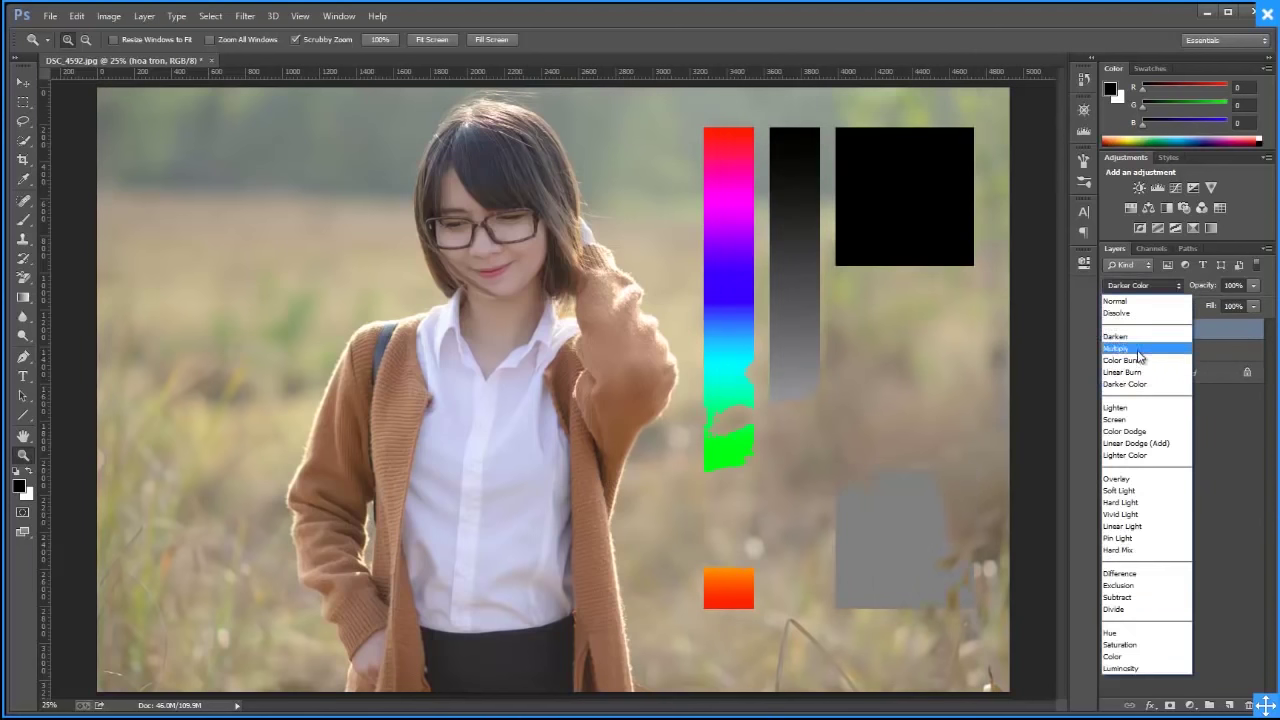
pyautogui.click(1135, 348)
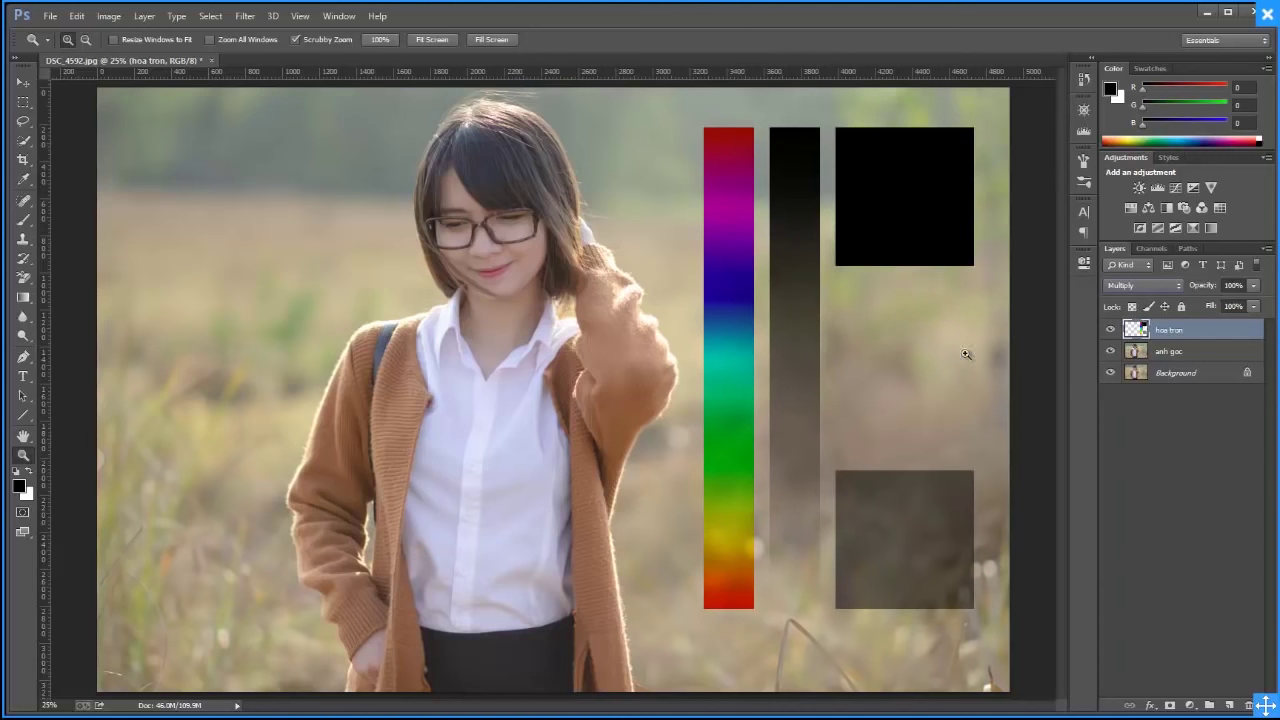
pyautogui.click(1138, 284)
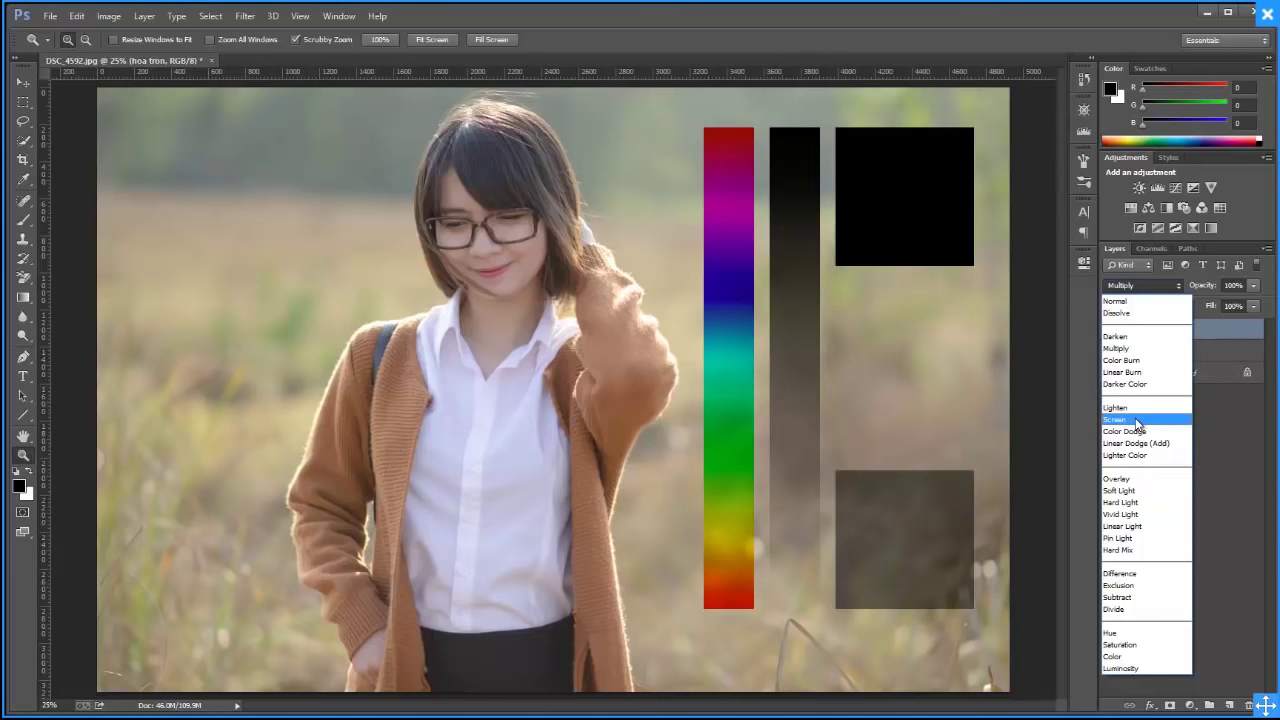
# Switch hoa tron to Screen, compare briefly with Normal, then set Screen again
pyautogui.click(1136, 420)
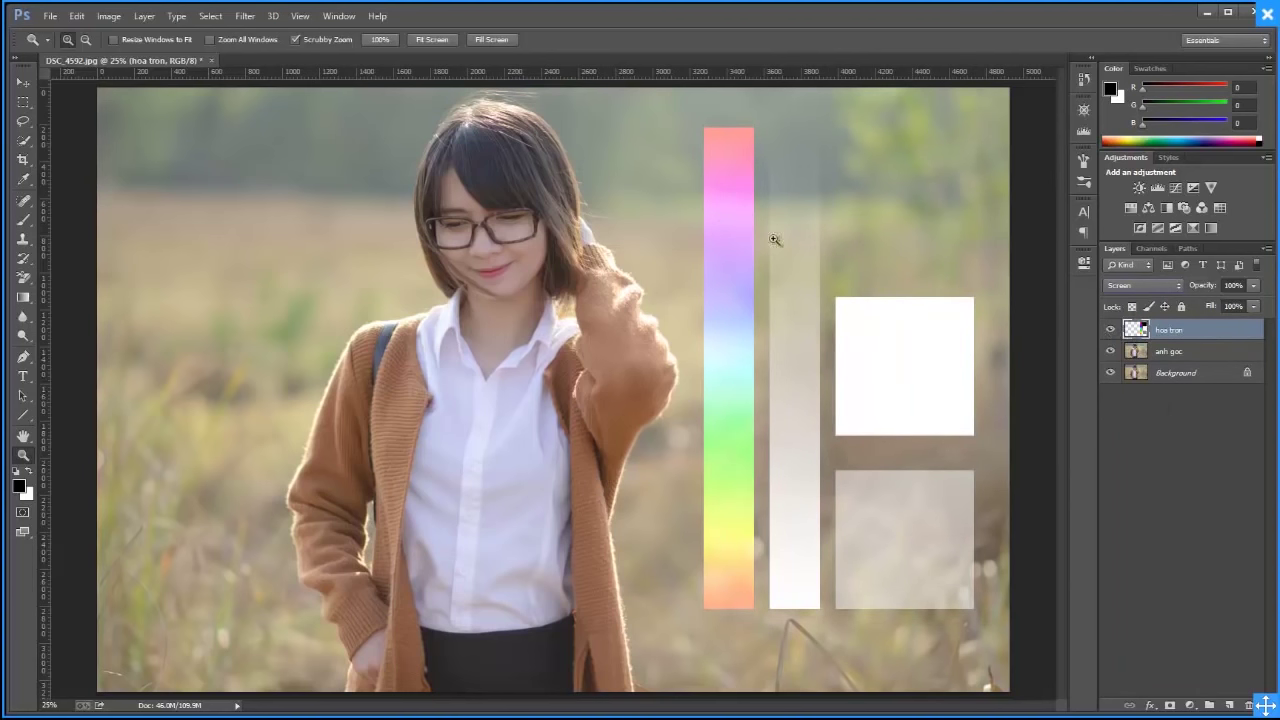
pyautogui.click(1150, 287)
pyautogui.click(1149, 283)
pyautogui.click(1155, 419)
# Go back to Chrome's vector image results, then minimize Chrome and bring up File Explorer
pyautogui.hotkey('alt', 'Tab')
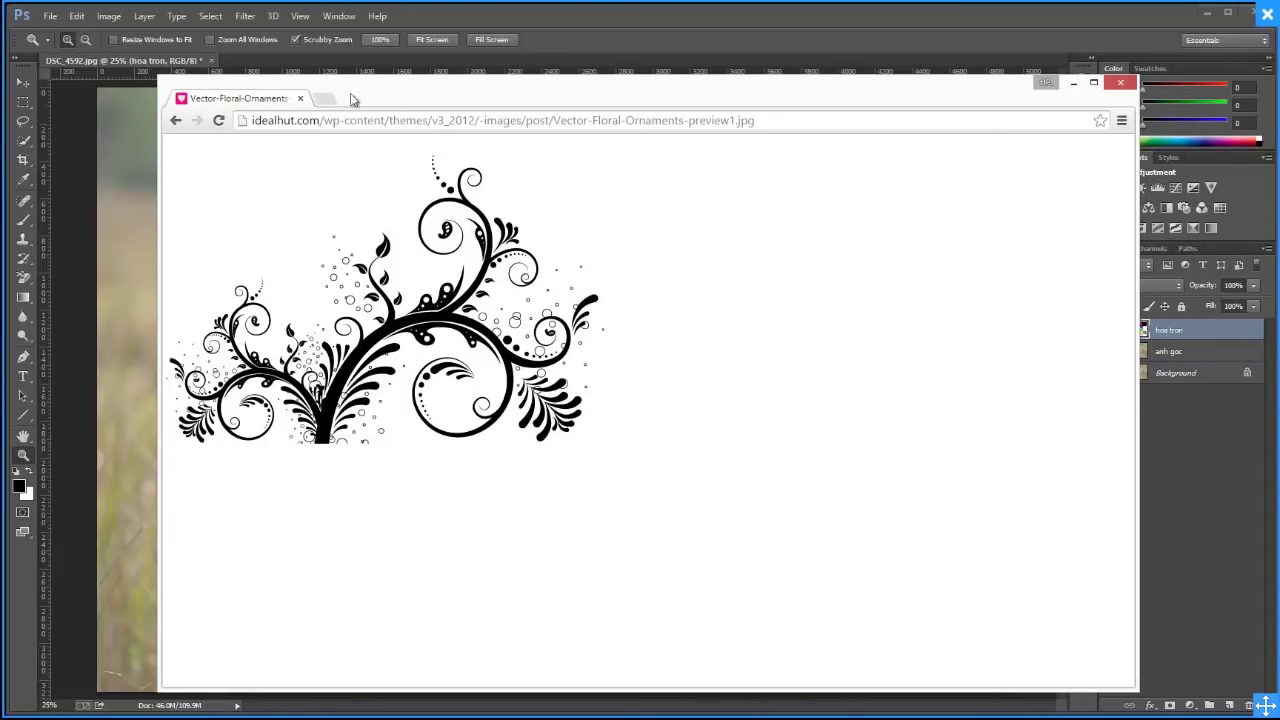
pyautogui.hotkey('alt', 'Left')
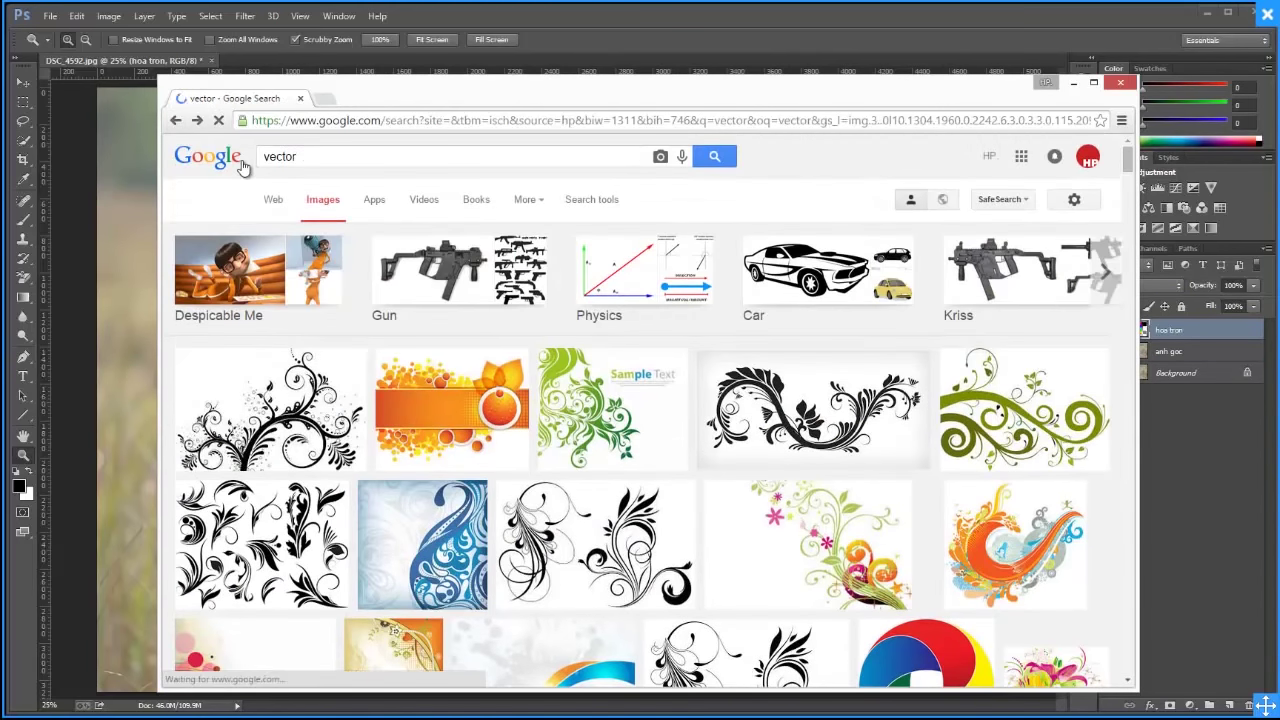
pyautogui.scroll(3, 533, 314)
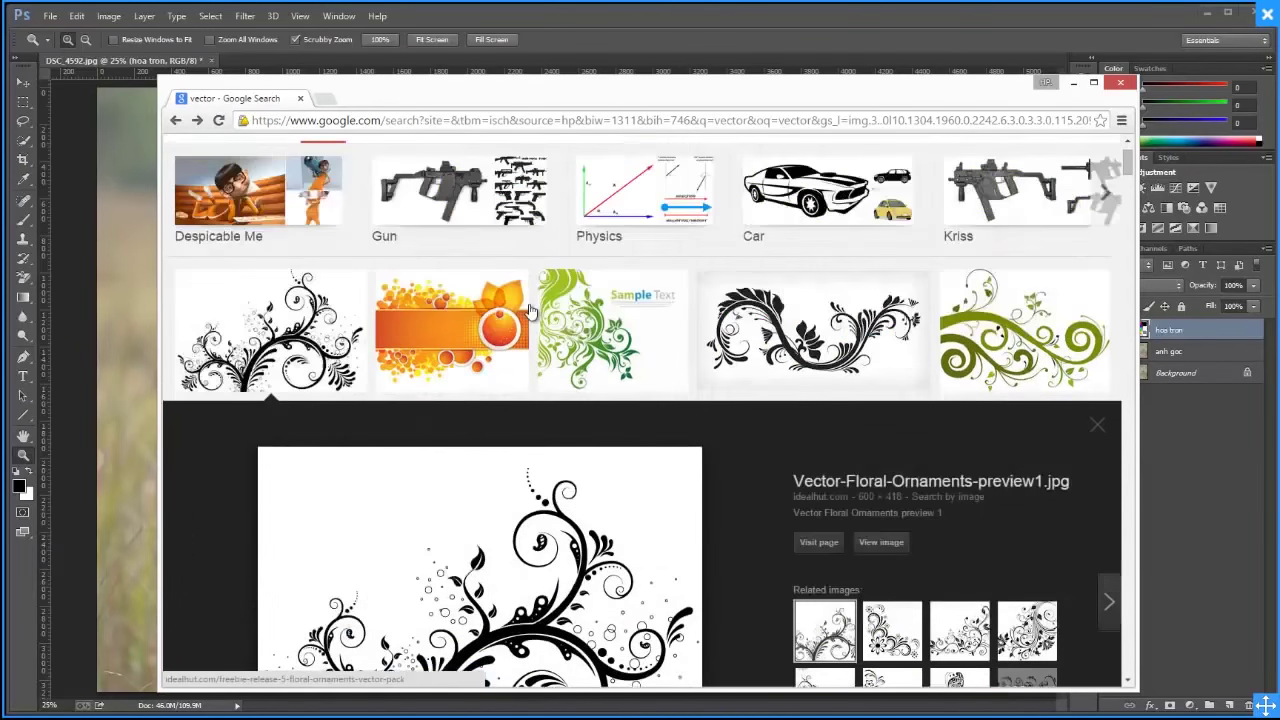
pyautogui.click(1073, 82)
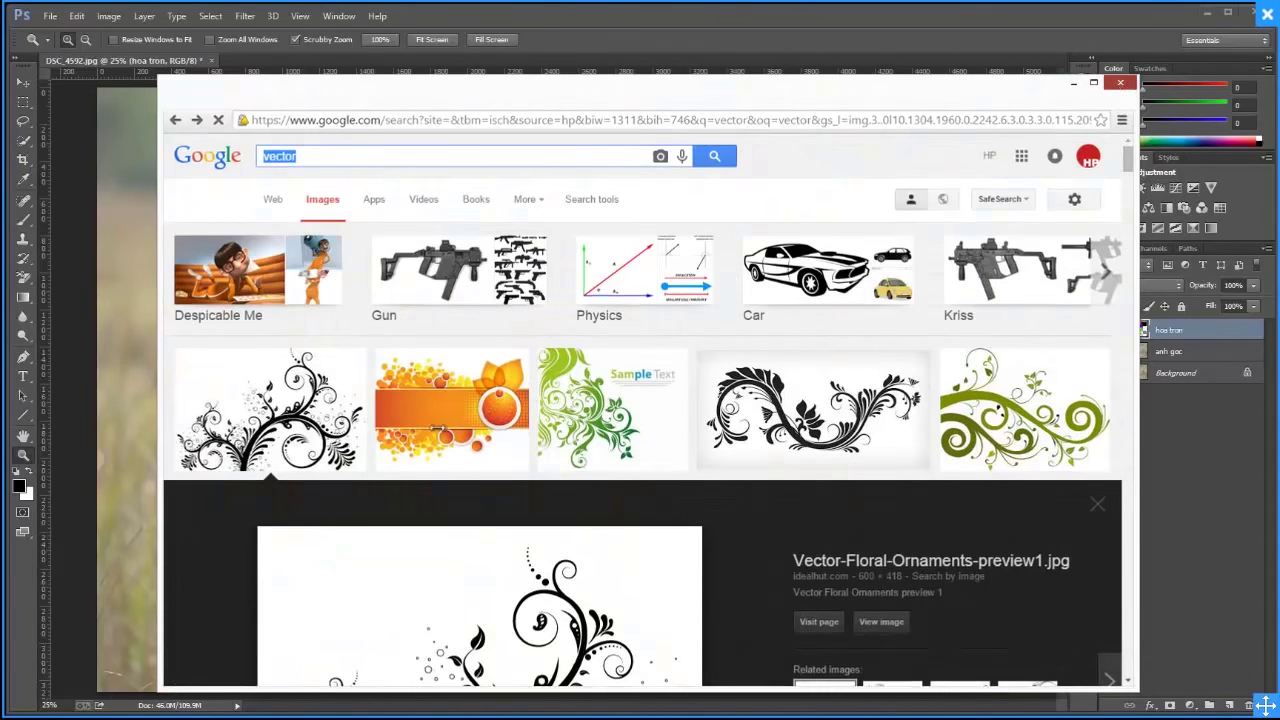
pyautogui.hotkey('alt', 'Tab')
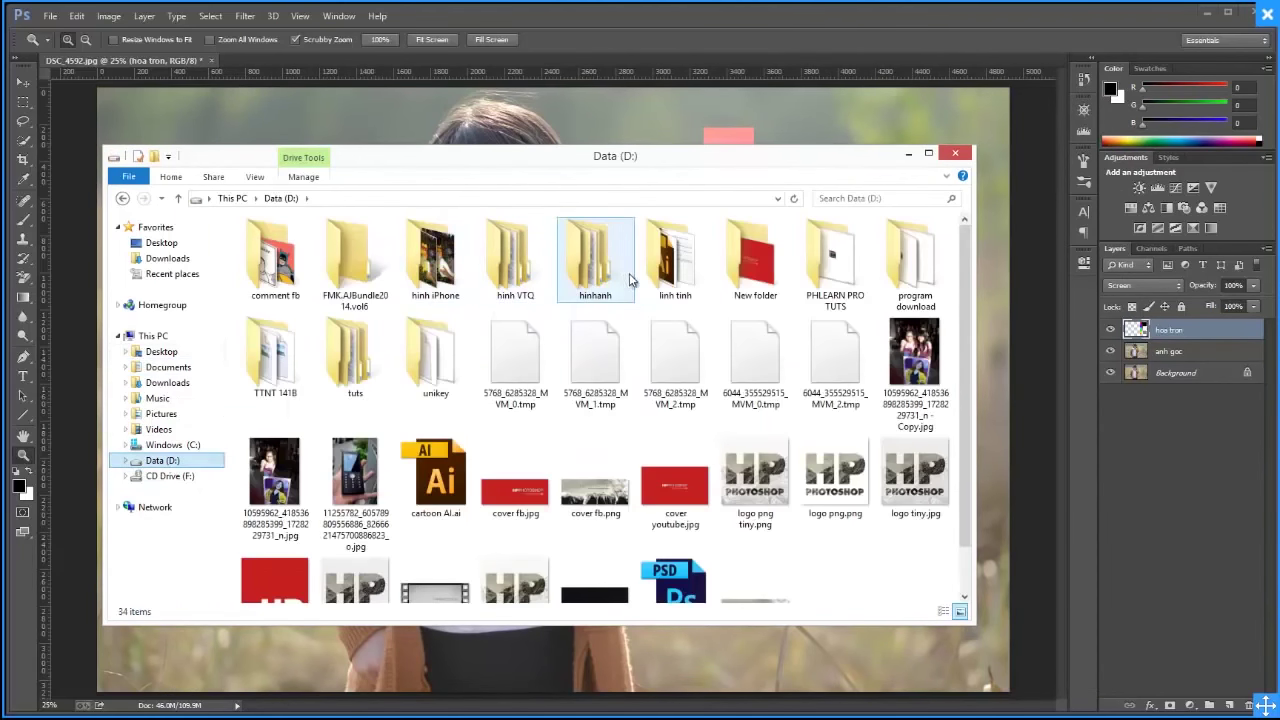
# Open D:\linh tinh\Texture and drag lens_flare_26 1.jpg onto the Photoshop canvas
pyautogui.doubleClick(671, 258)
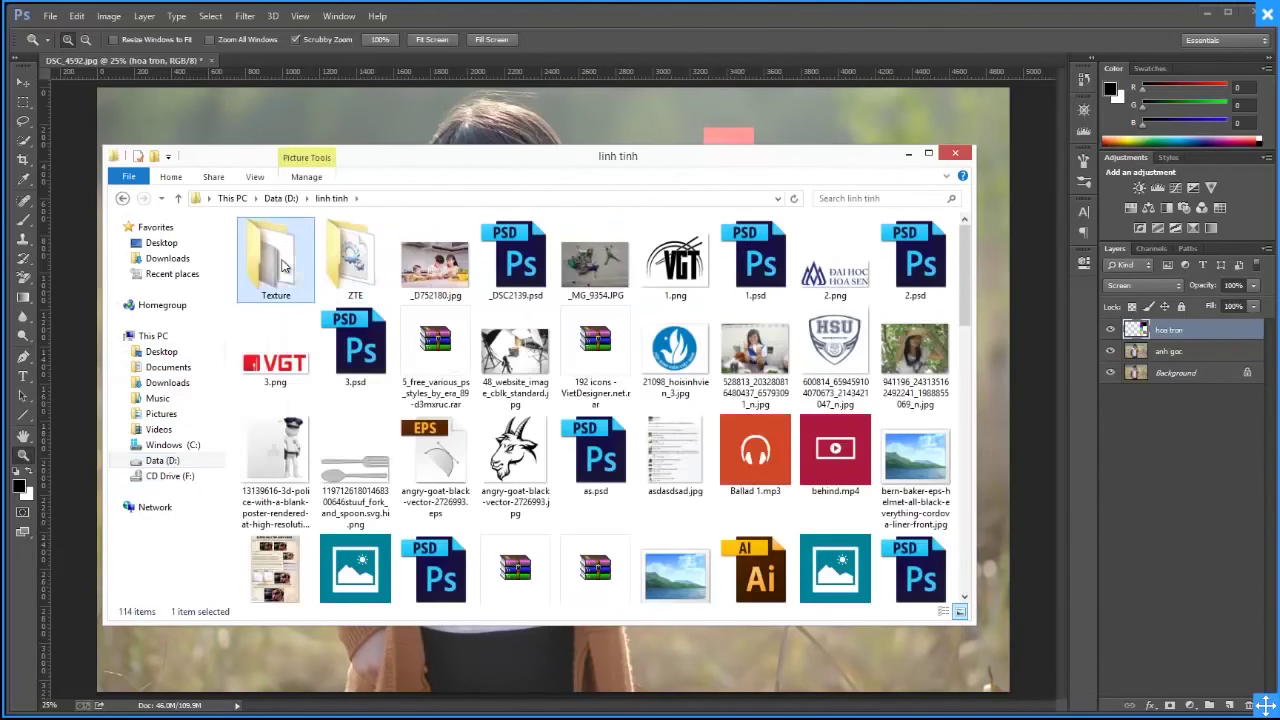
pyautogui.doubleClick(281, 253)
pyautogui.scroll(-3, 686, 404)
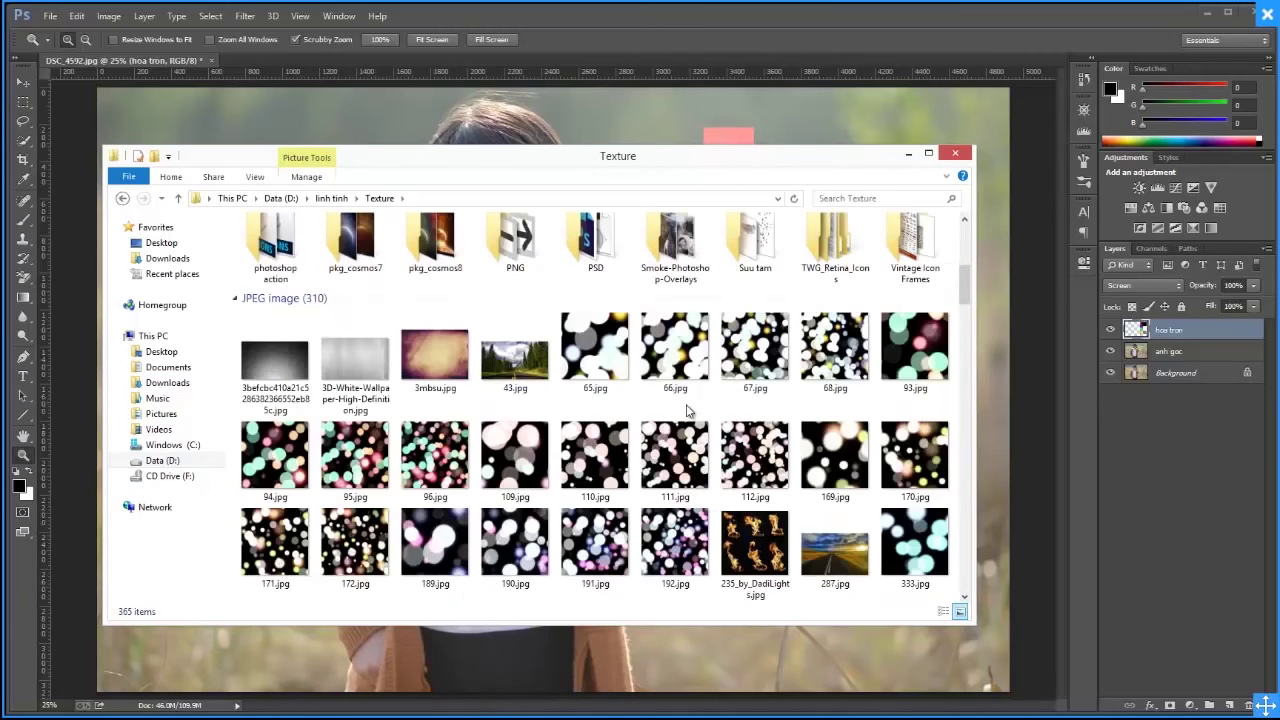
pyautogui.scroll(-3, 686, 404)
pyautogui.scroll(-3, 622, 426)
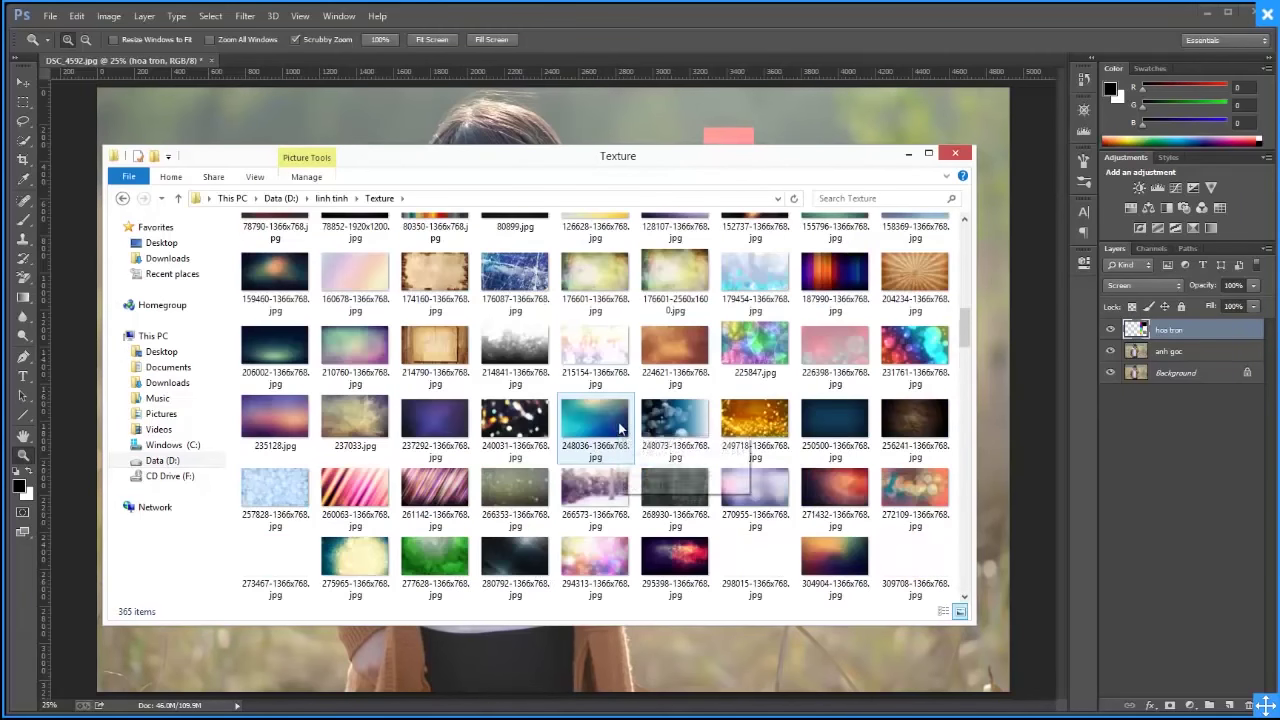
pyautogui.scroll(-3, 624, 428)
pyautogui.scroll(-3, 624, 428)
pyautogui.scroll(-3, 624, 428)
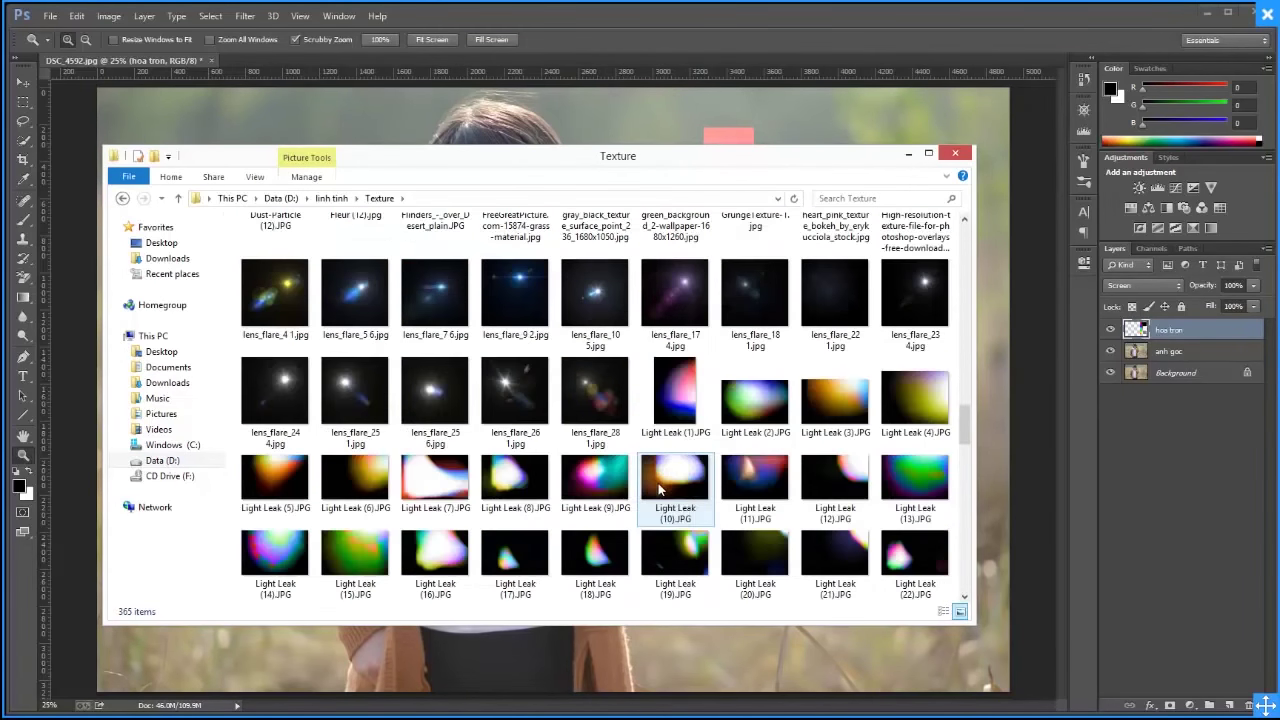
pyautogui.moveTo(534, 400); pyautogui.dragTo(325, 111)
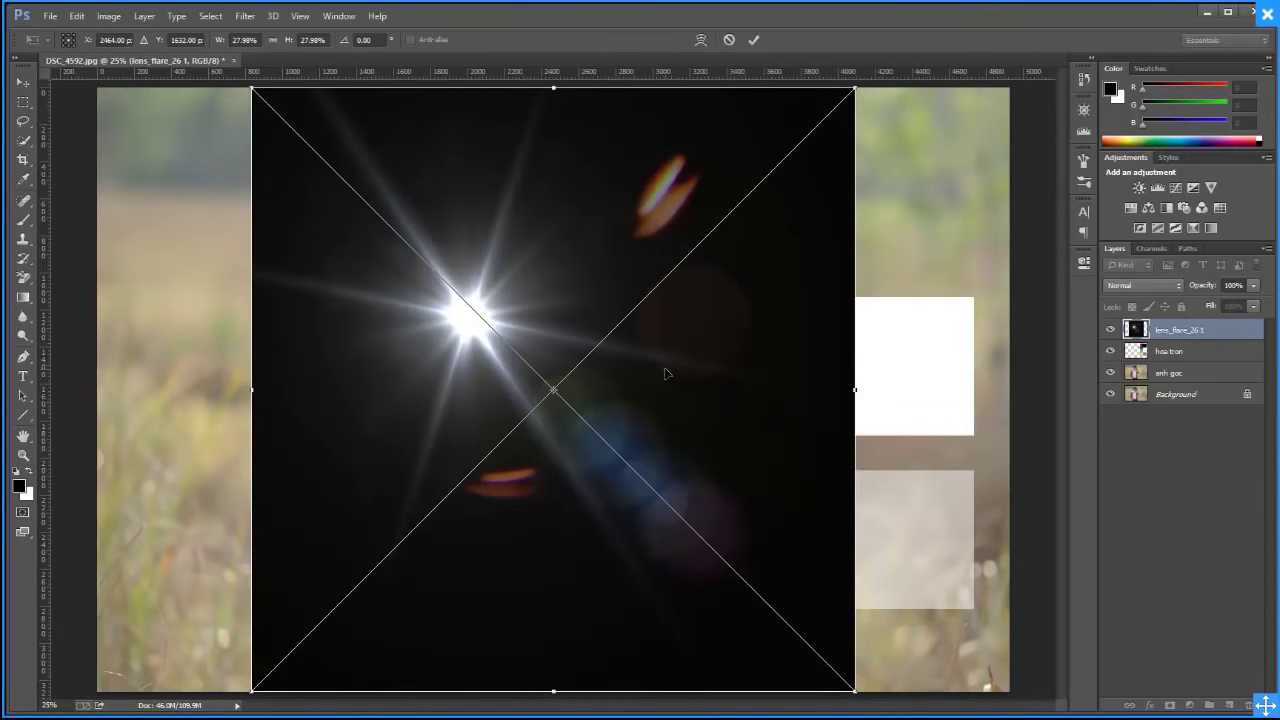
# Position and place the lens_flare_26 1 image on the portrait
pyautogui.moveTo(665, 373); pyautogui.dragTo(555, 358)
pyautogui.hotkey('alt', 'shift', 's')
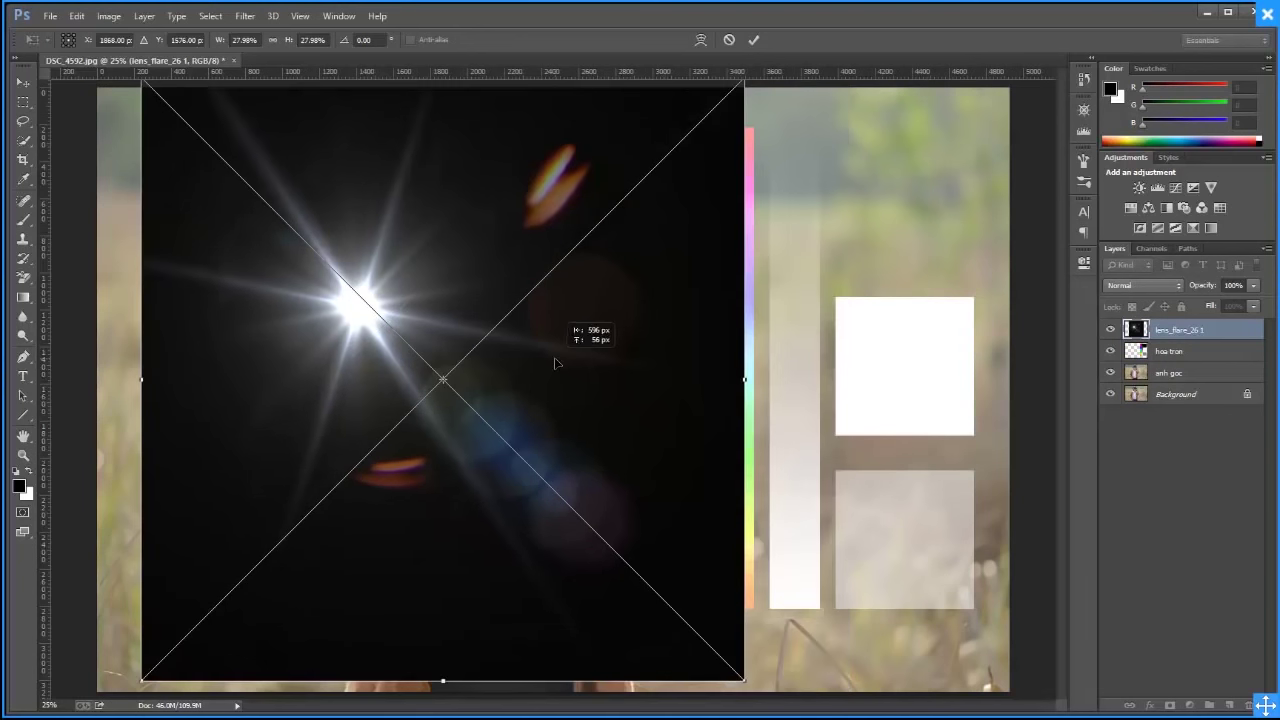
pyautogui.press('Return')
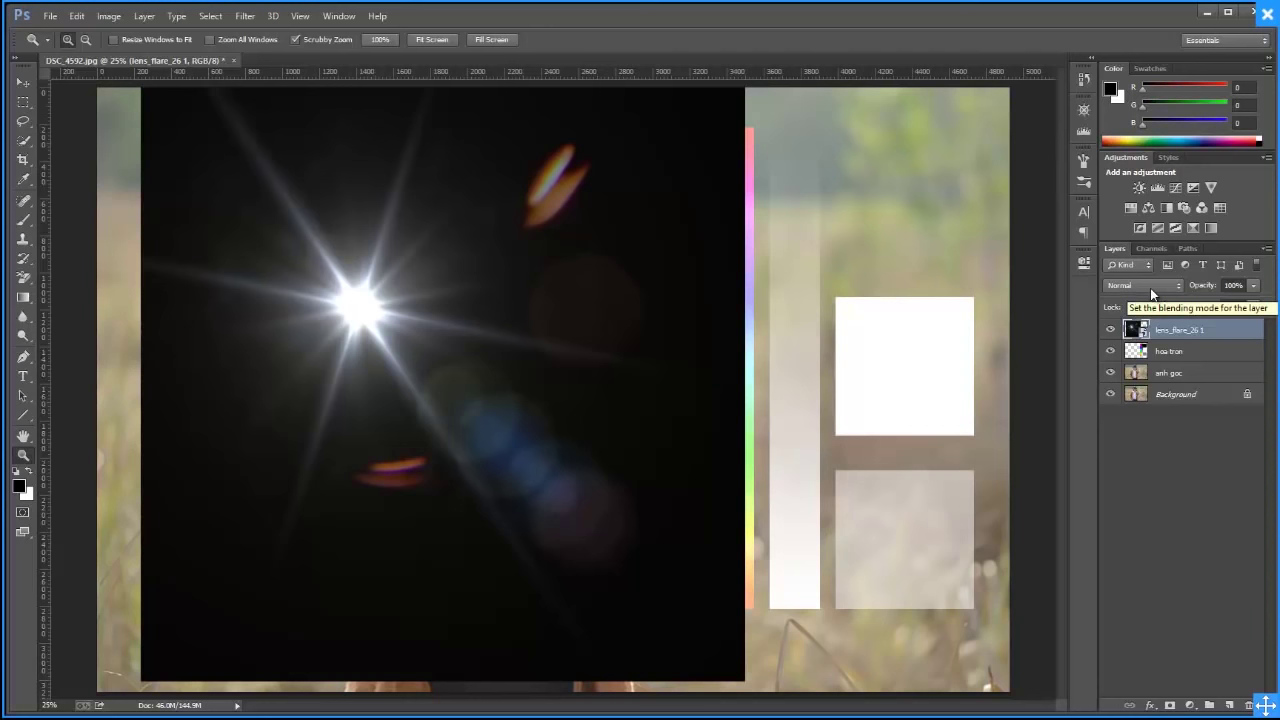
# Blend the flare in Screen, move it beside the woman's head, then delete the layer
pyautogui.click(1151, 293)
pyautogui.click(1125, 416)
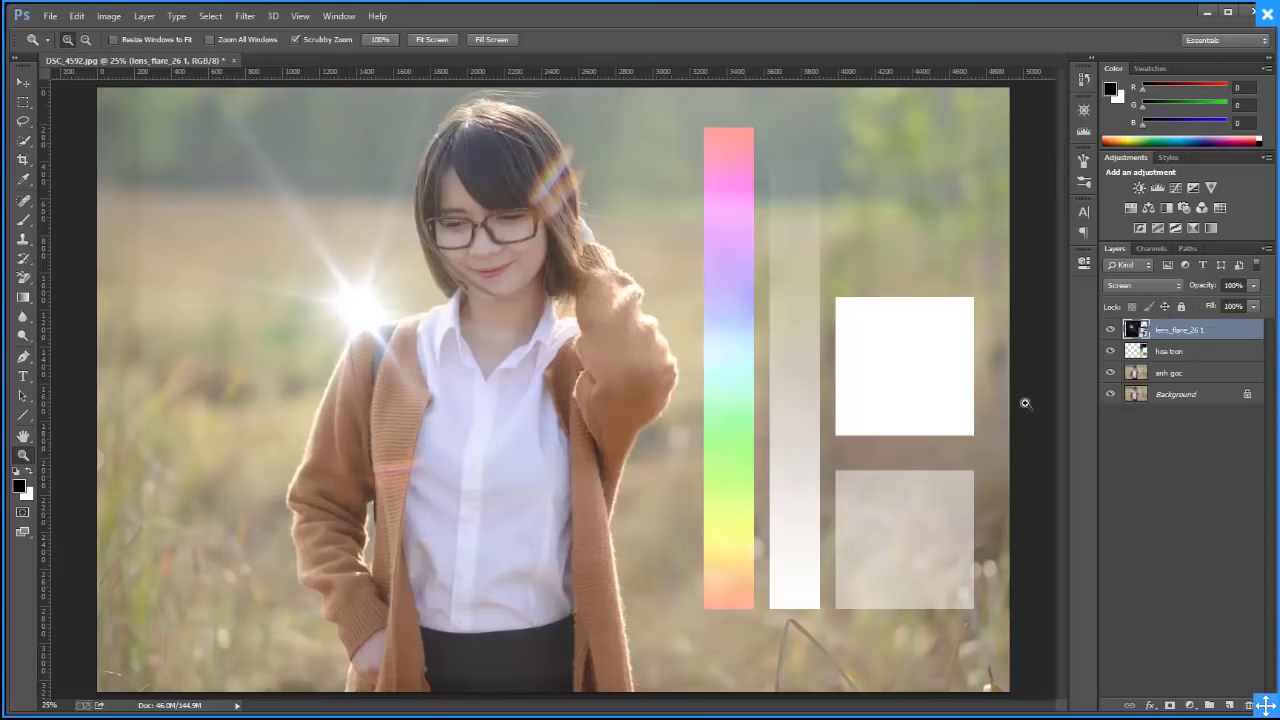
pyautogui.click(22, 81)
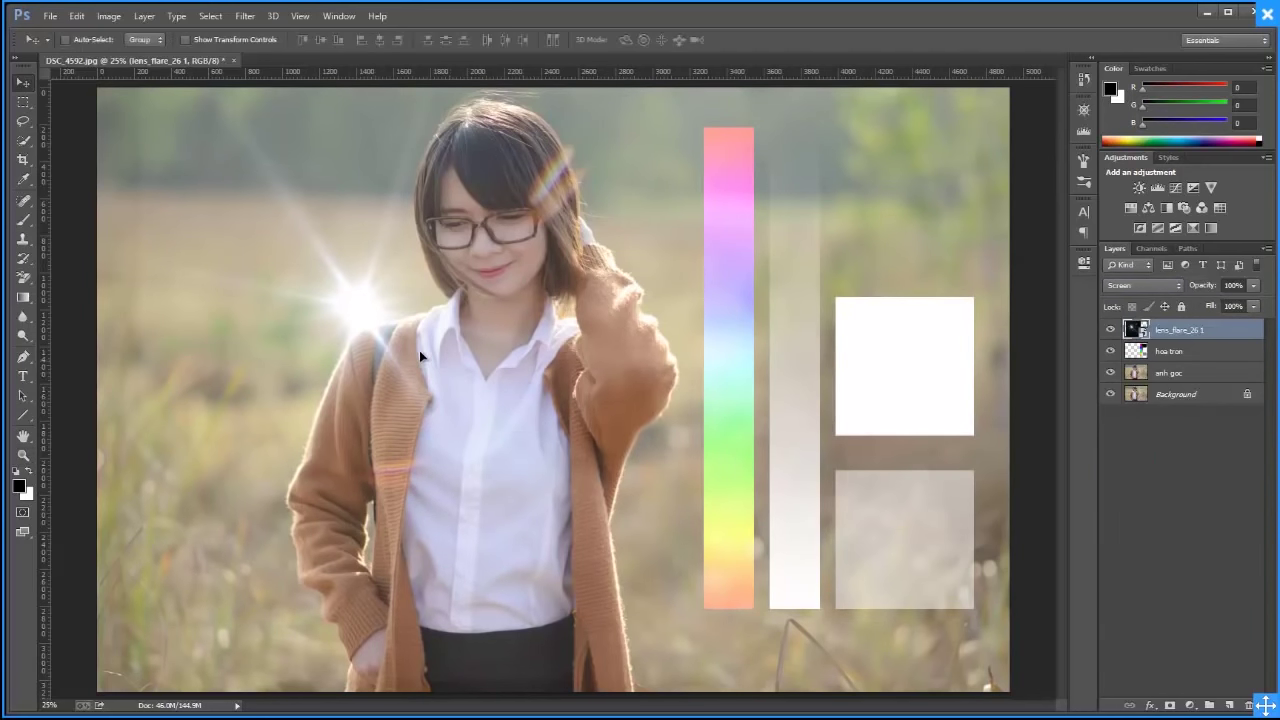
pyautogui.moveTo(419, 350); pyautogui.dragTo(261, 196)
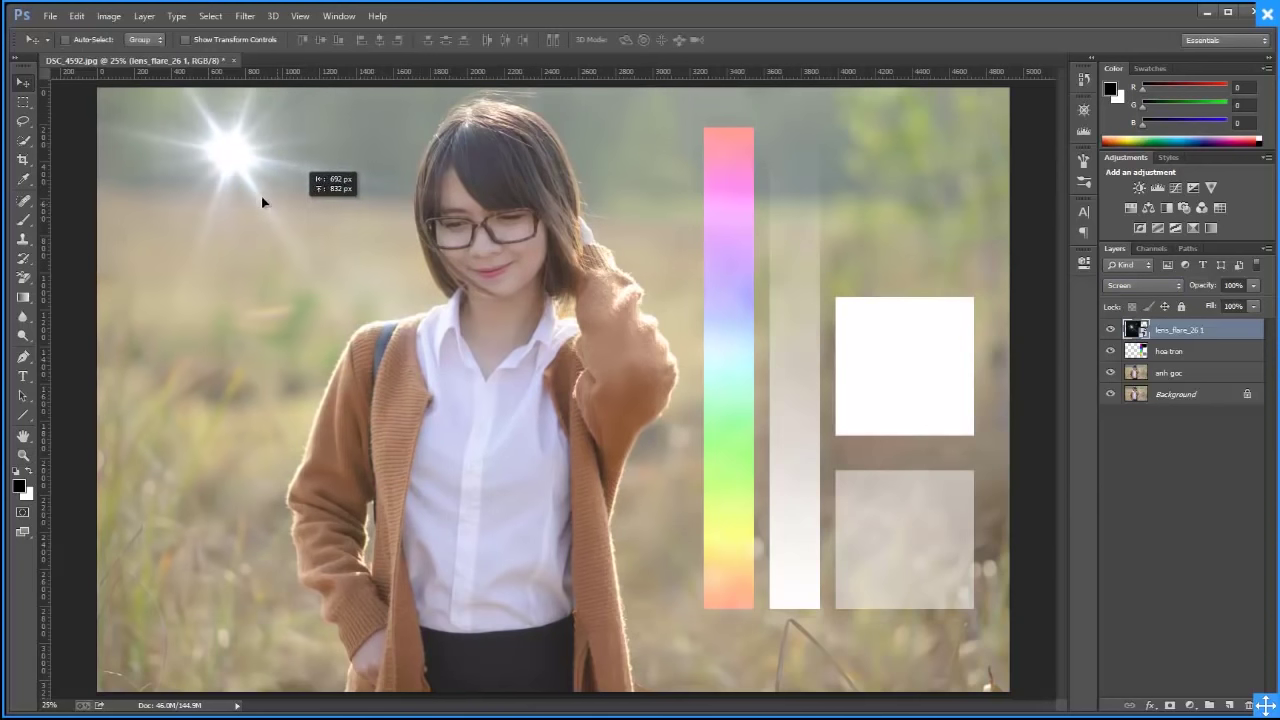
pyautogui.moveTo(261, 202); pyautogui.dragTo(402, 353)
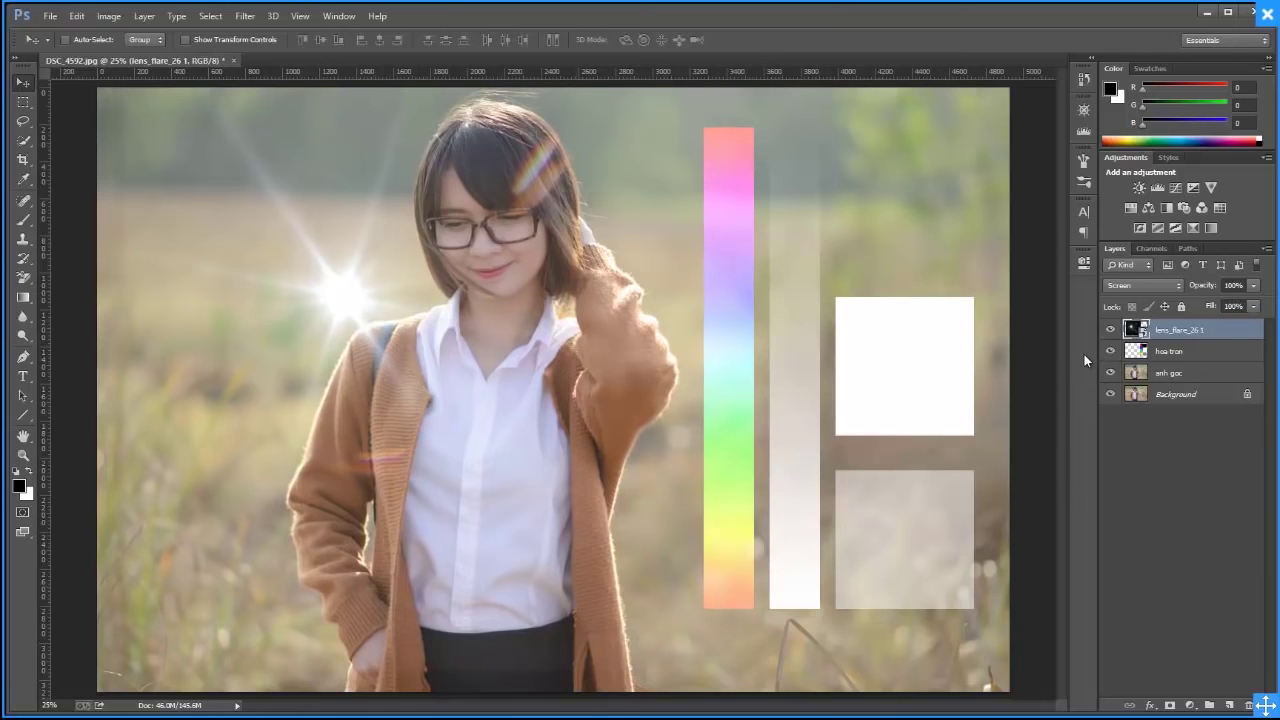
pyautogui.press('Delete')
# Place texture_7_snowing_by_wchild.jpg from the Texture folder as a layer on the portrait
pyautogui.hotkey('alt', 'Tab')
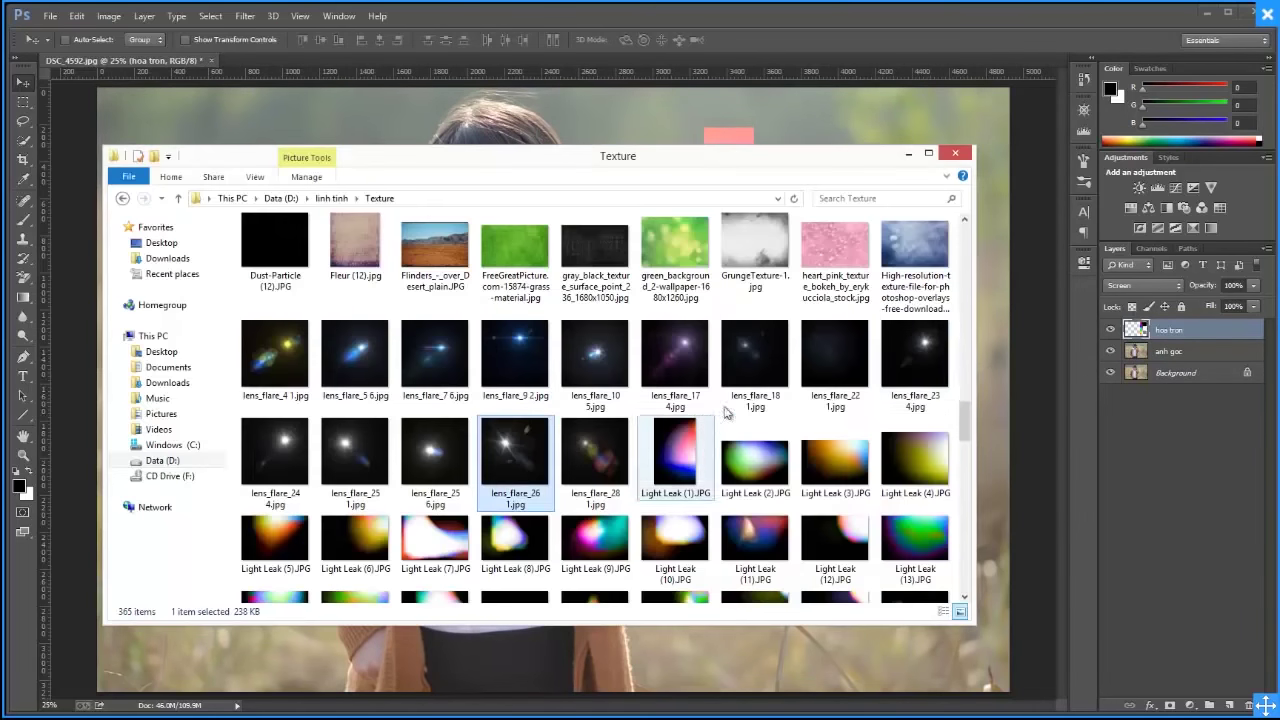
pyautogui.moveTo(970, 423); pyautogui.dragTo(966, 549)
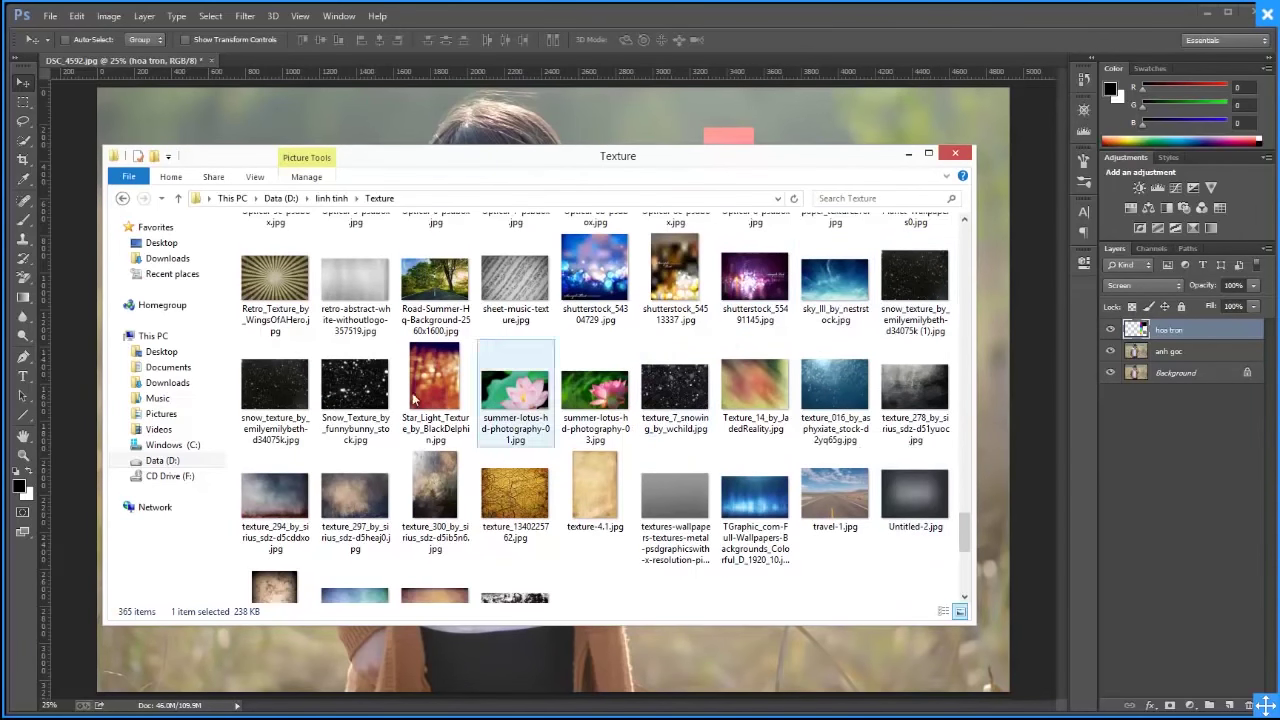
pyautogui.click(270, 390)
pyautogui.moveTo(675, 390)
pyautogui.mouseDown()
pyautogui.moveTo(1010, 398)
pyautogui.moveTo(728, 397)
pyautogui.mouseUp()
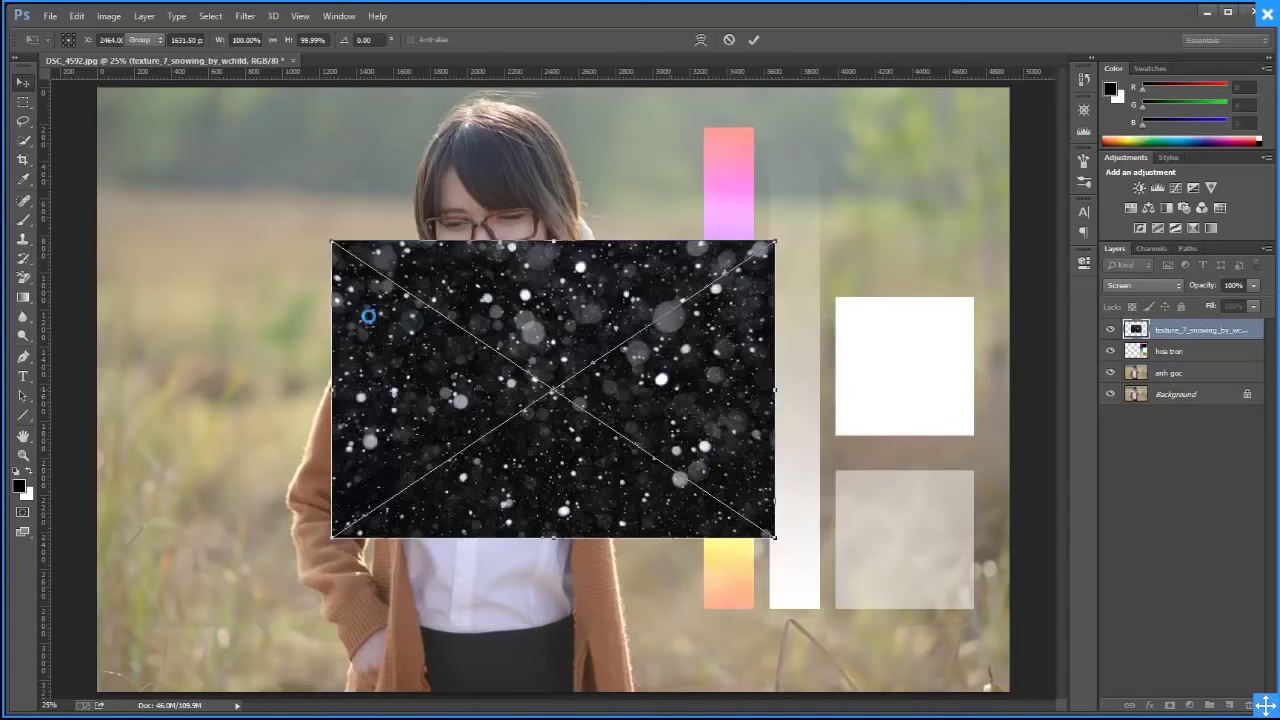
pyautogui.press('Return')
# Open IMG_4601.jpg from Desktop > stock as a new Photoshop document
pyautogui.hotkey('alt', 'Tab')
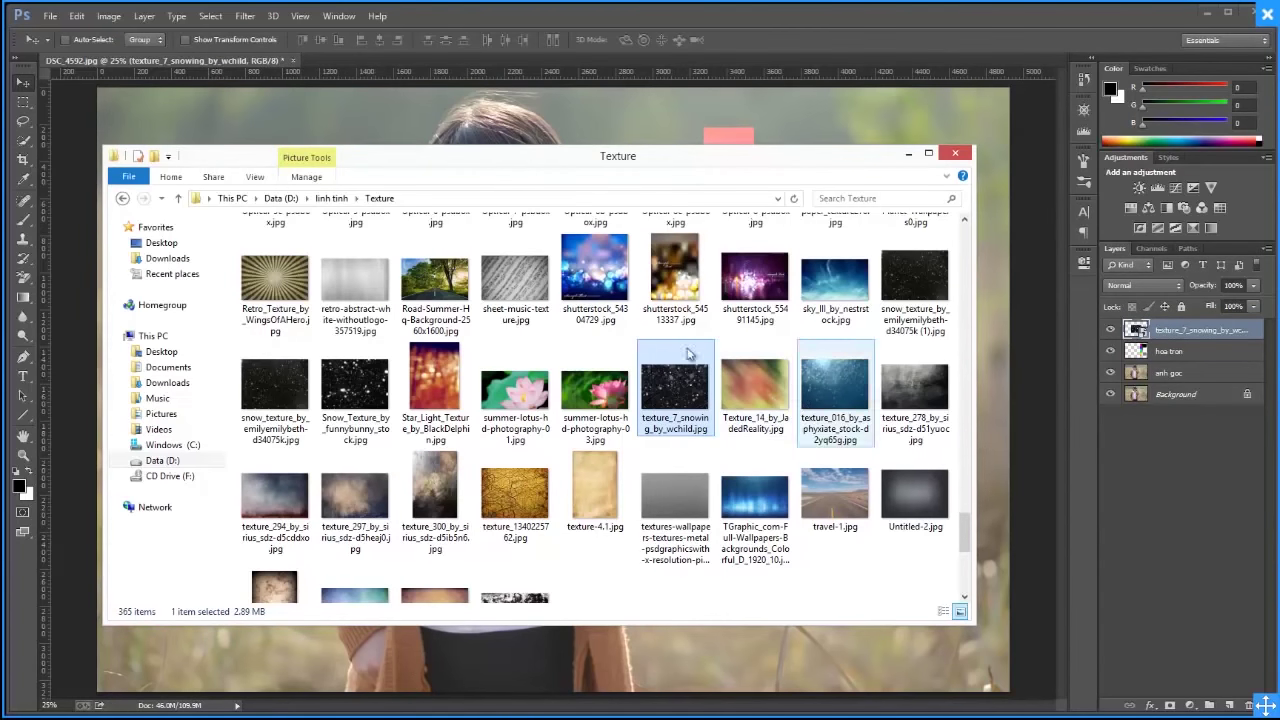
pyautogui.click(163, 352)
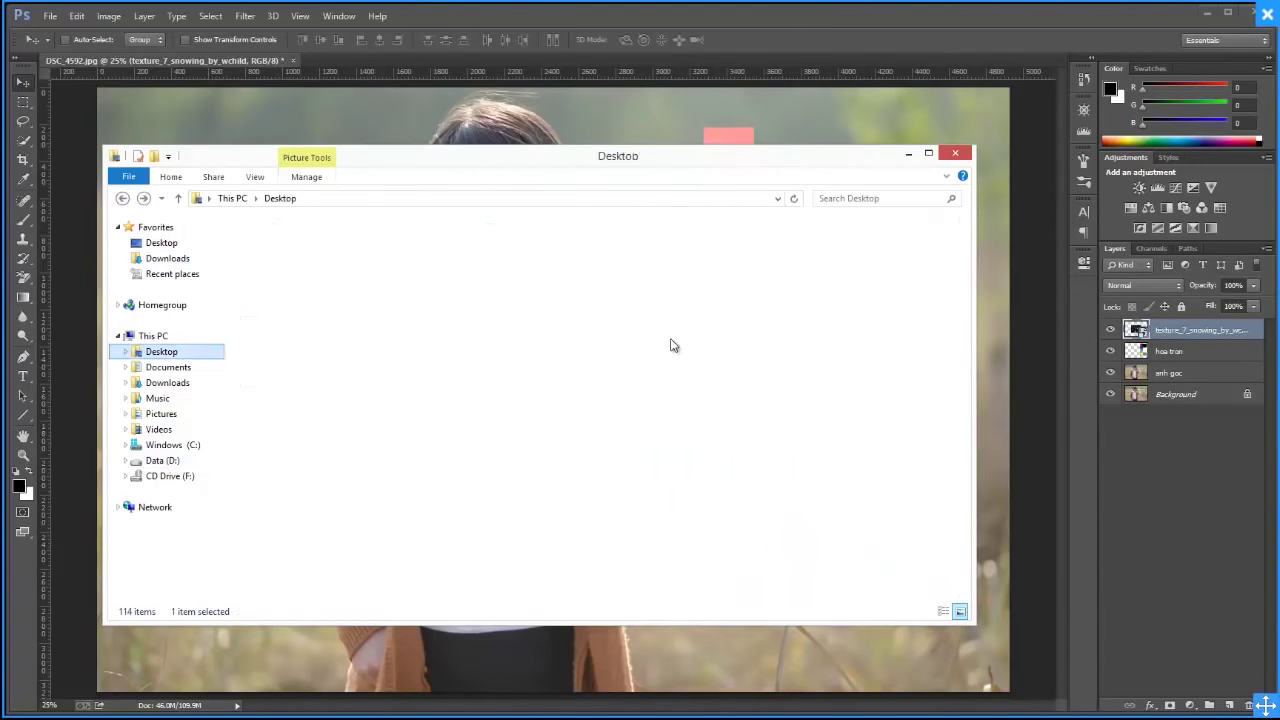
pyautogui.doubleClick(270, 265)
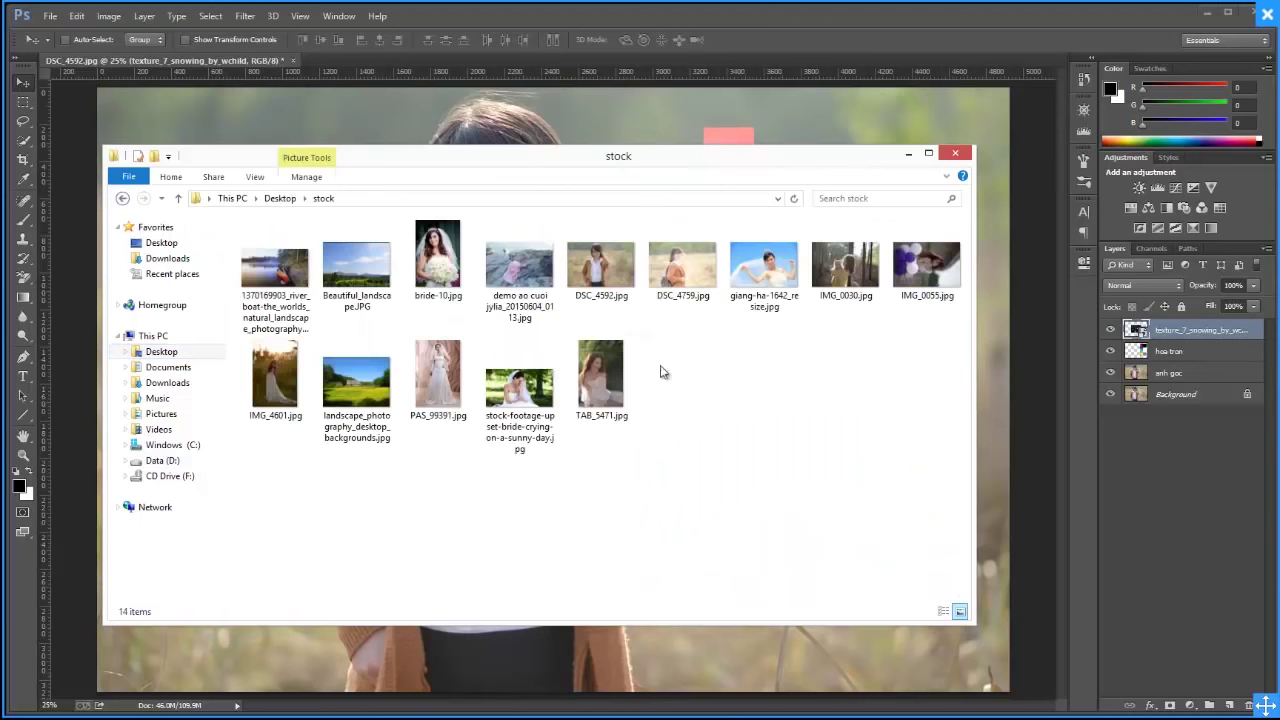
pyautogui.moveTo(277, 386)
pyautogui.mouseDown()
pyautogui.moveTo(533, 57)
pyautogui.moveTo(640, 138)
pyautogui.mouseUp()
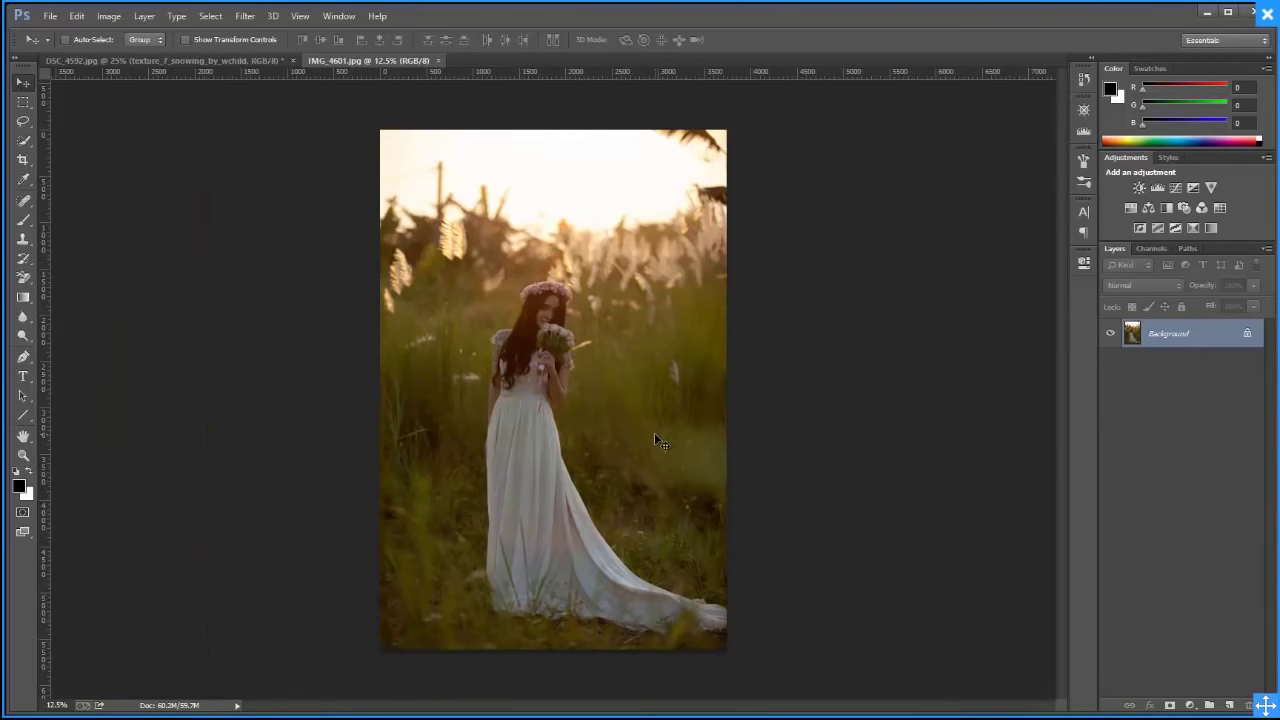
# Duplicate IMG_4601's background as a Screen-blended Layer 1 and stack extra copies to brighten
pyautogui.hotkey('ctrl', 'j')
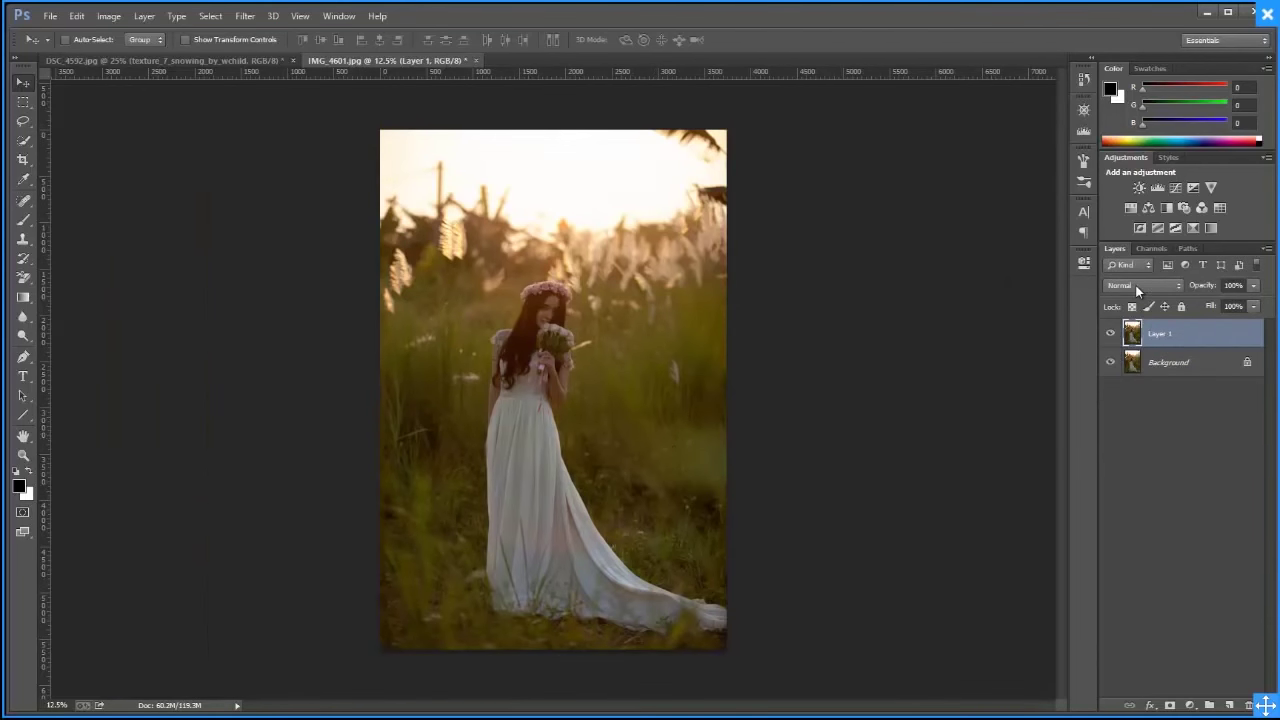
pyautogui.click(1137, 286)
pyautogui.click(1128, 420)
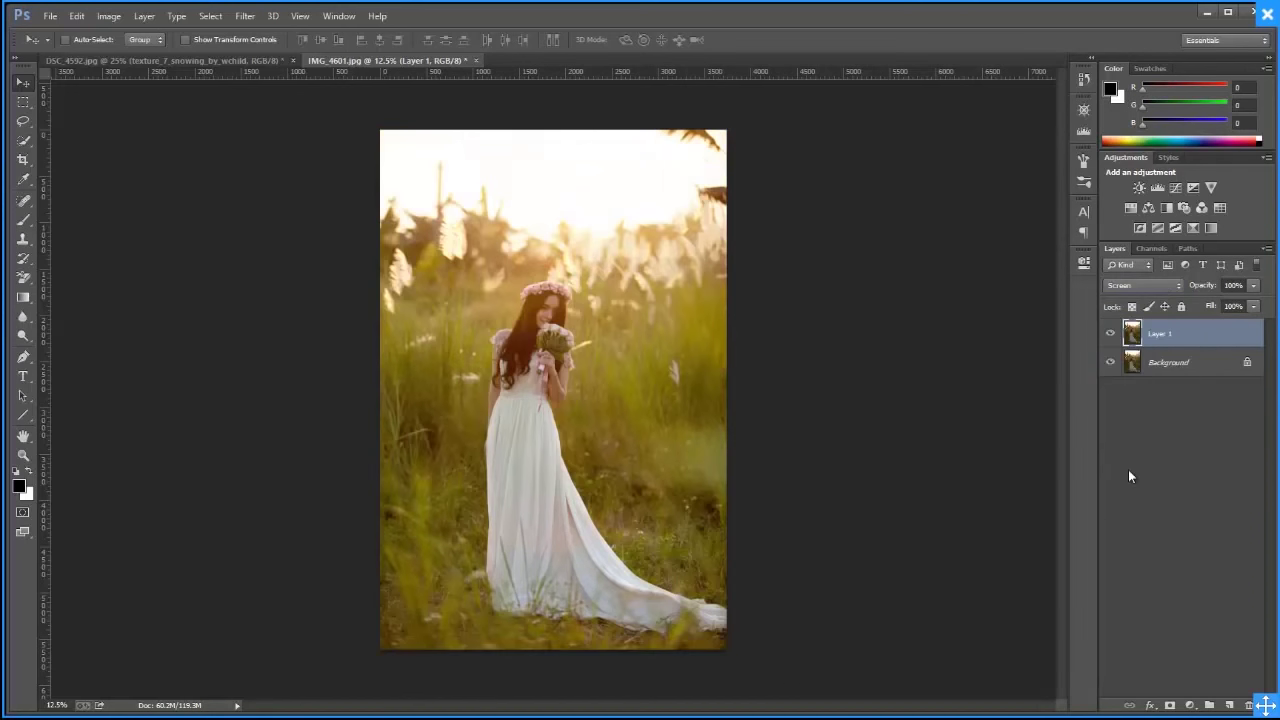
pyautogui.click(1110, 334)
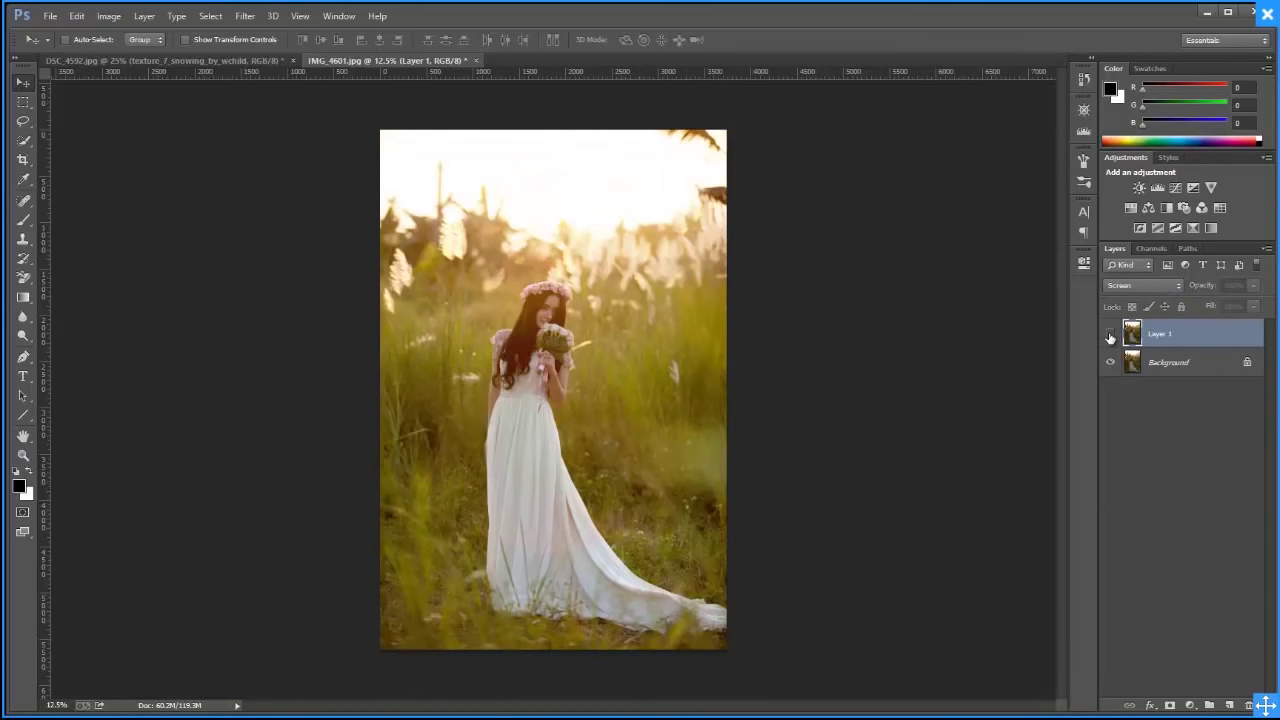
pyautogui.click(1110, 334)
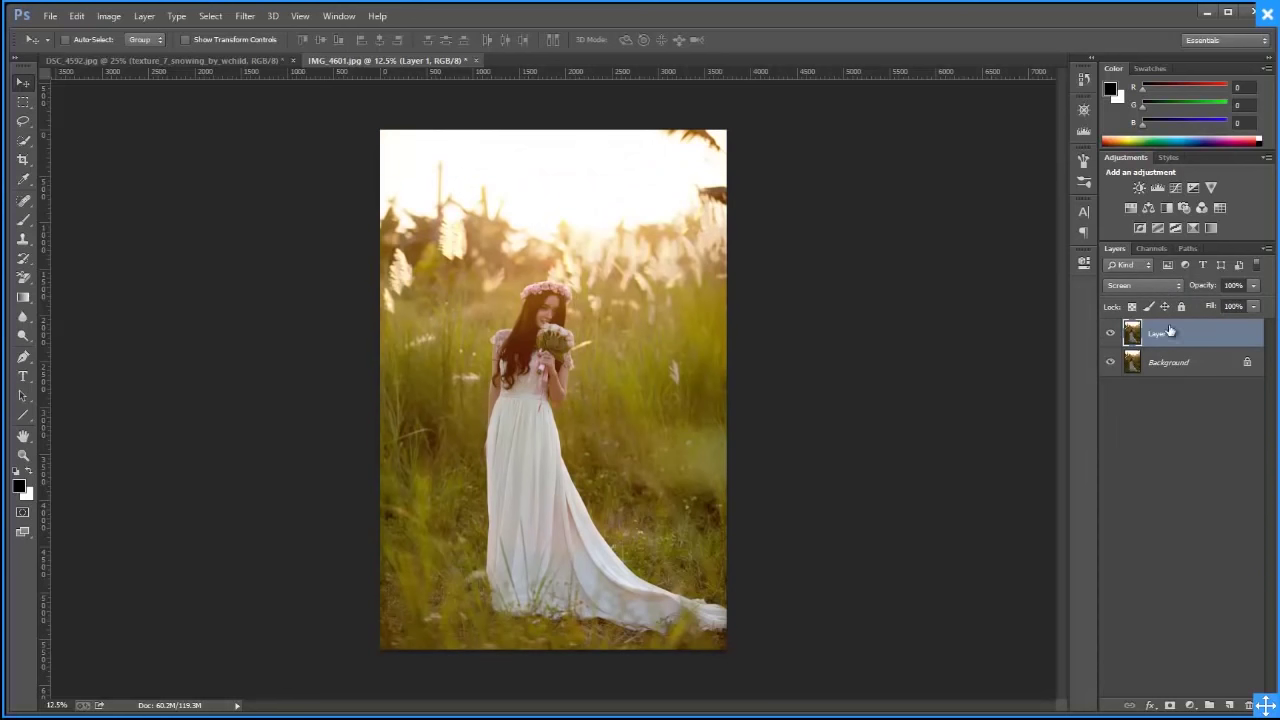
pyautogui.hotkey('ctrl', 'j')
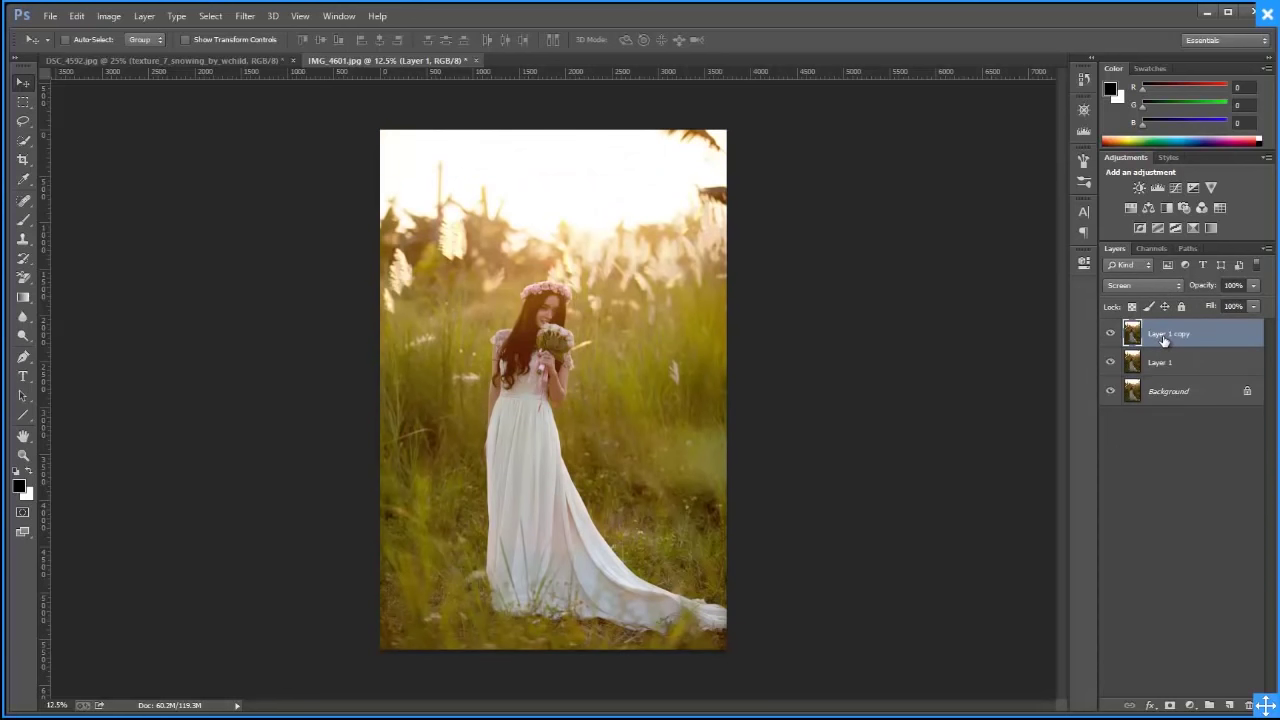
pyautogui.hotkey('ctrl', 'j')
pyautogui.hotkey('ctrl', 'j')
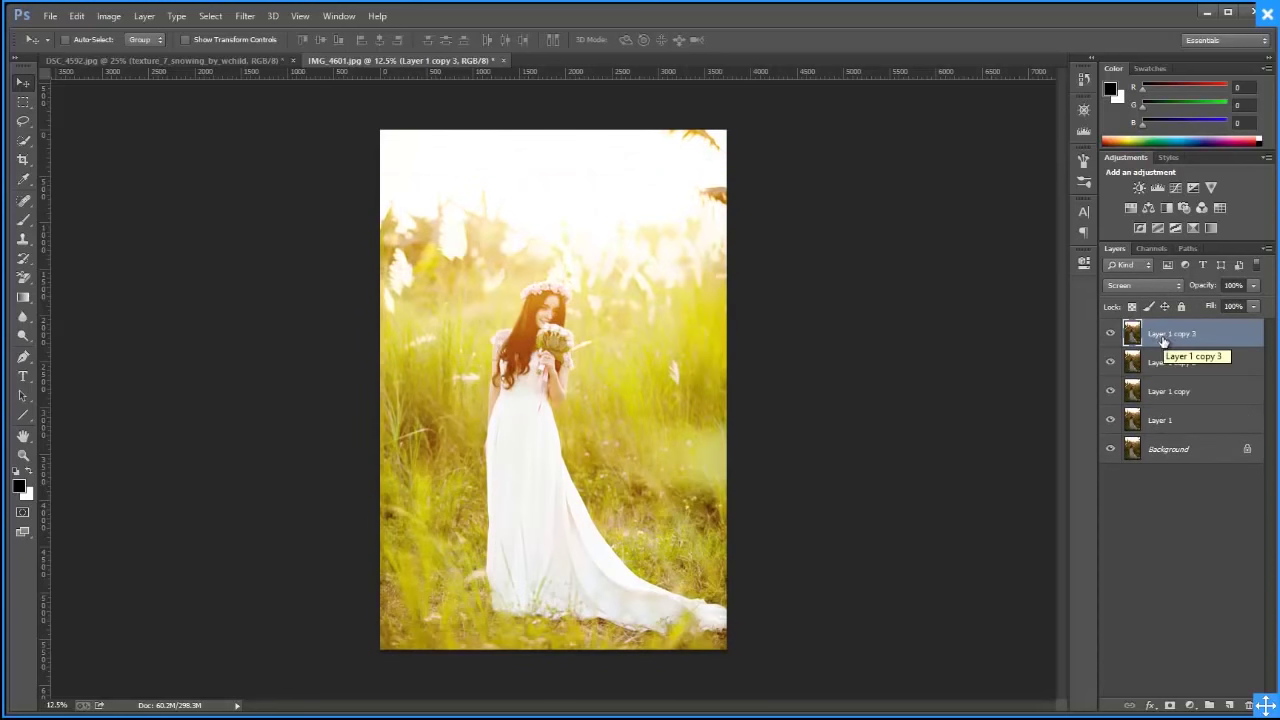
# Delete the Screen duplicates so IMG_4601 keeps only Background, then view DSC_4592
pyautogui.press('Delete')
pyautogui.press('Delete')
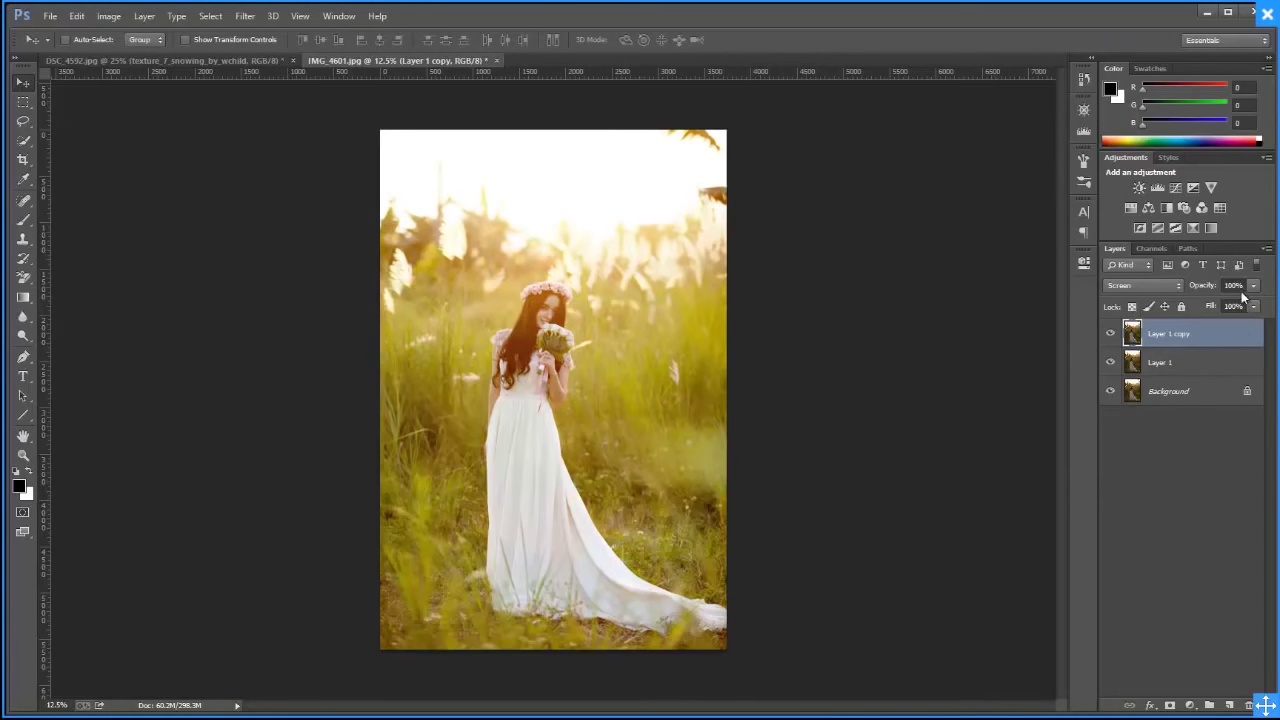
pyautogui.write('75')
pyautogui.click(1206, 423)
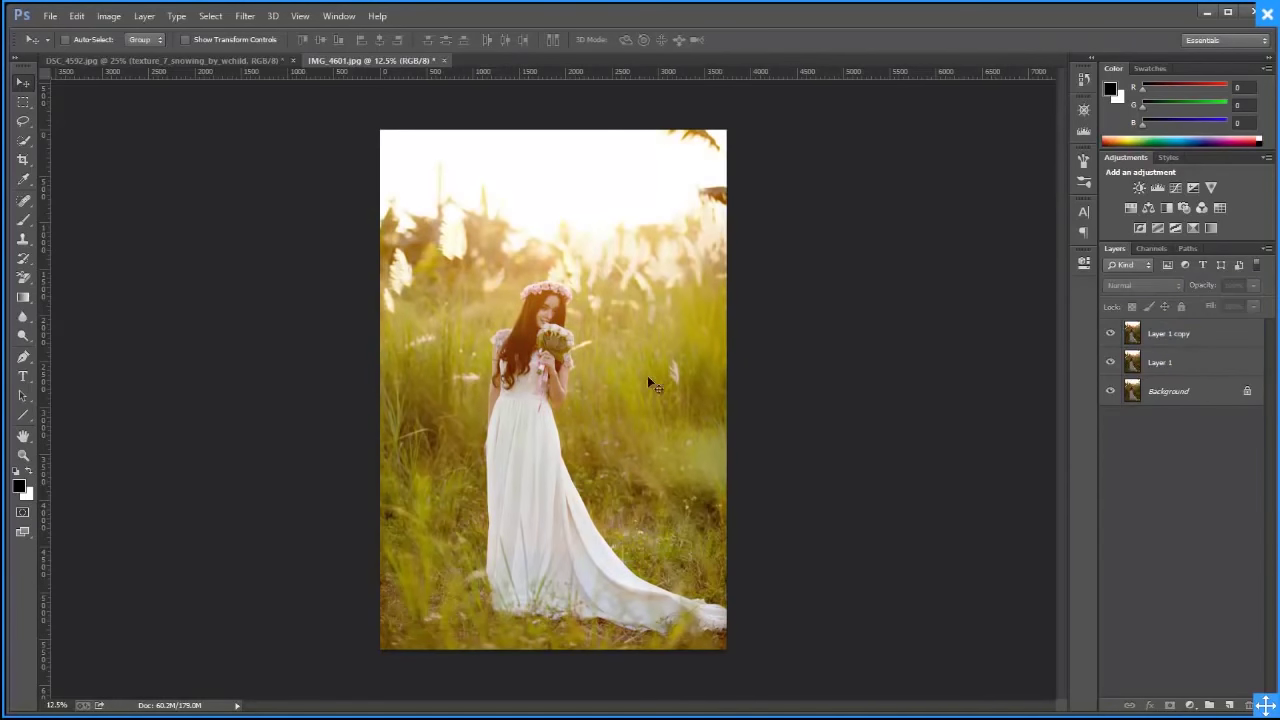
pyautogui.click(1110, 362)
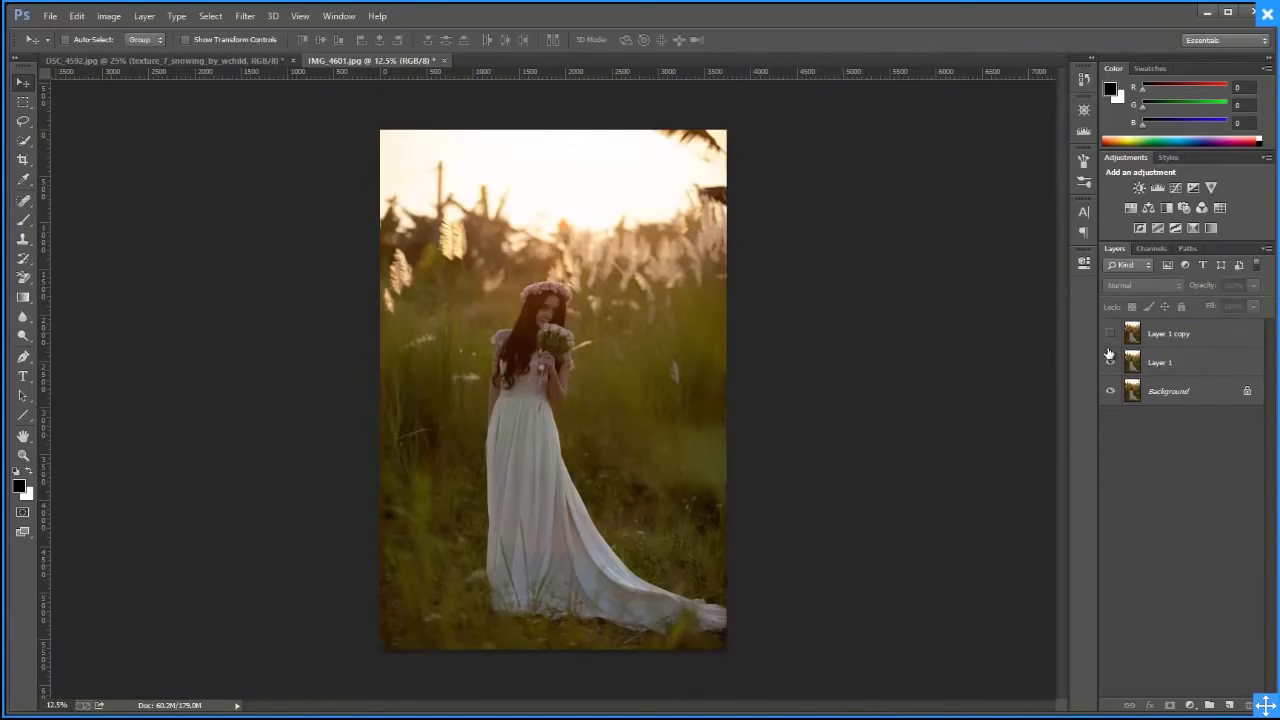
pyautogui.click(1190, 343)
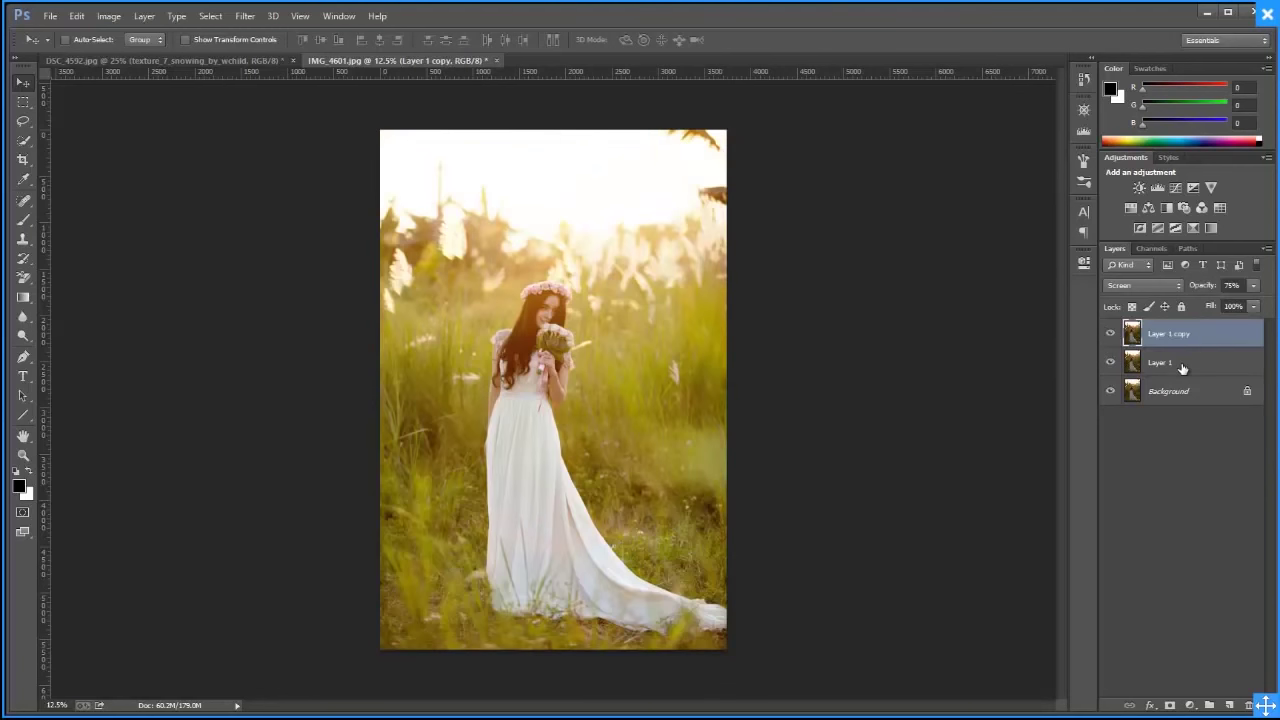
pyautogui.keyDown('shift'); pyautogui.click(1134, 366); pyautogui.keyUp('shift')
pyautogui.press('Delete')
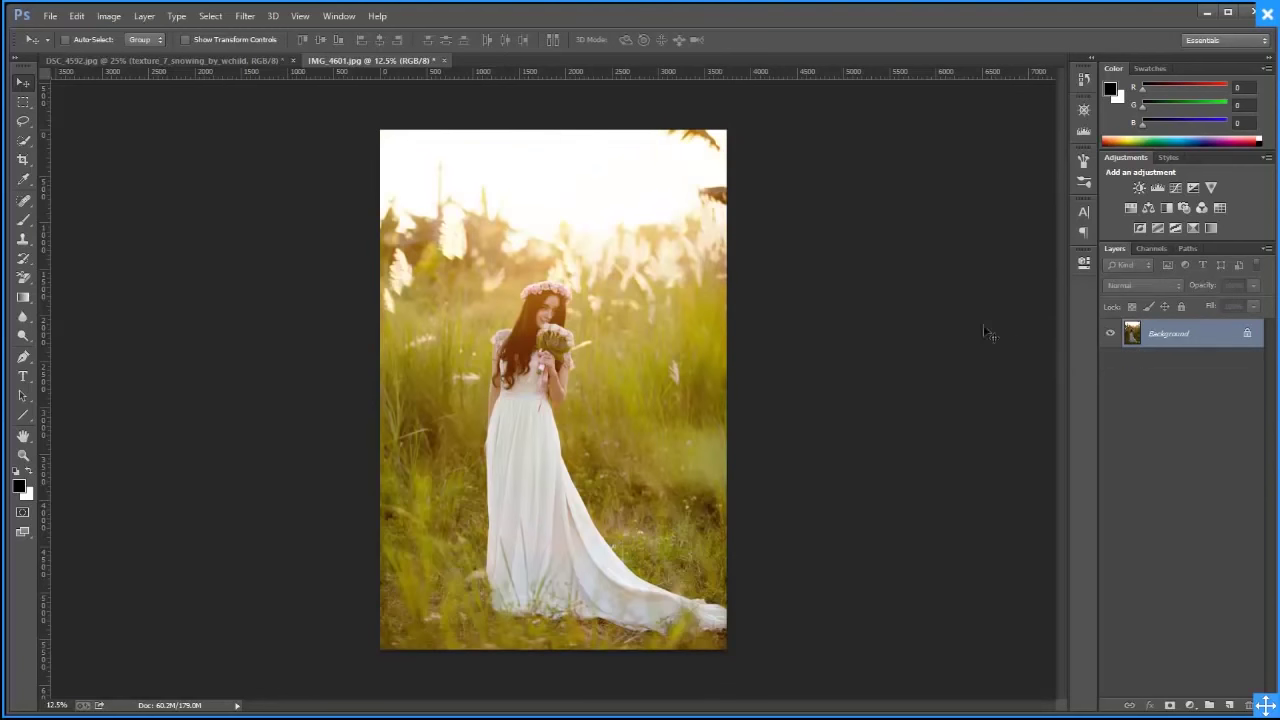
pyautogui.click(265, 61)
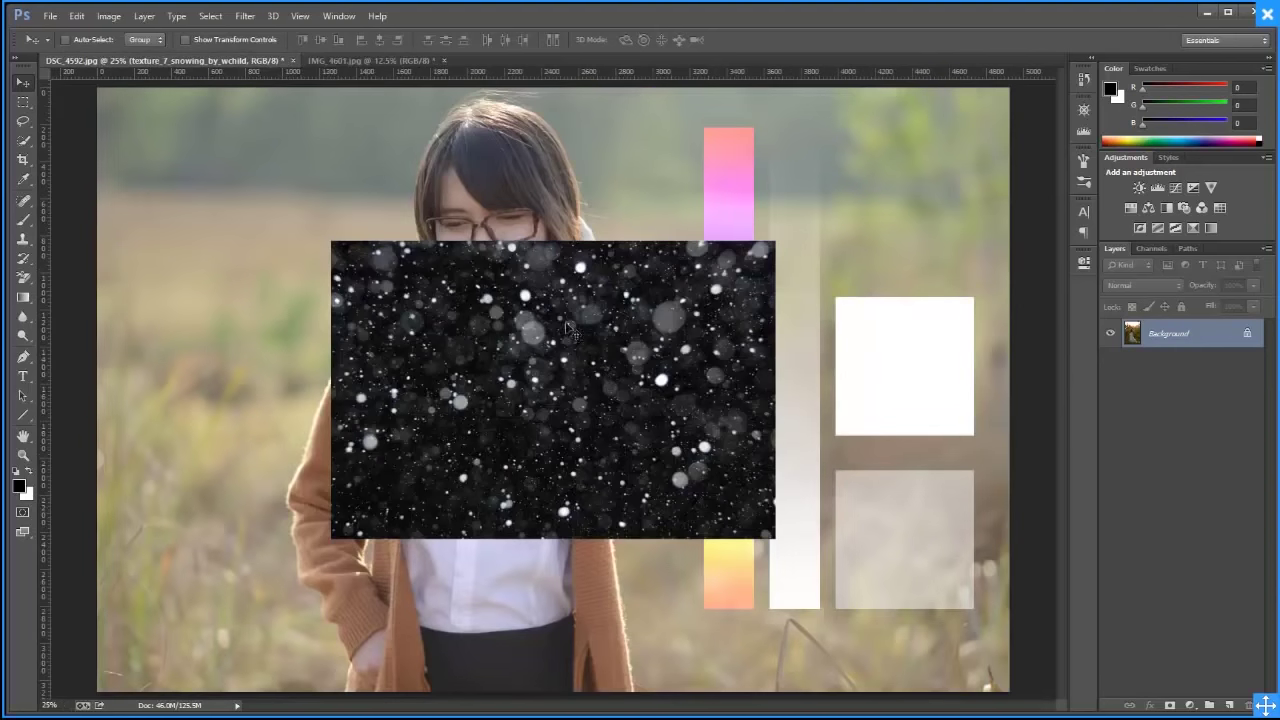
# Try Screen, Lighten and Color Dodge blend modes on the snow texture layer
pyautogui.click(360, 61)
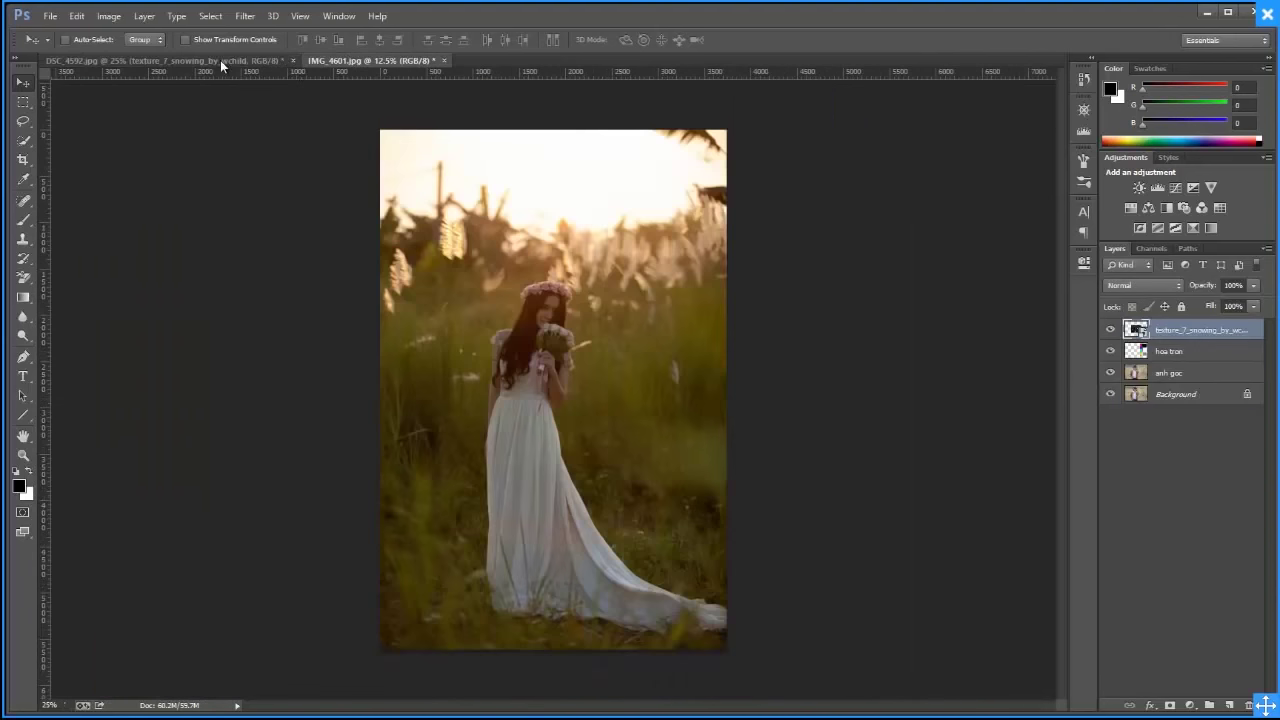
pyautogui.click(272, 64)
pyautogui.click(1141, 287)
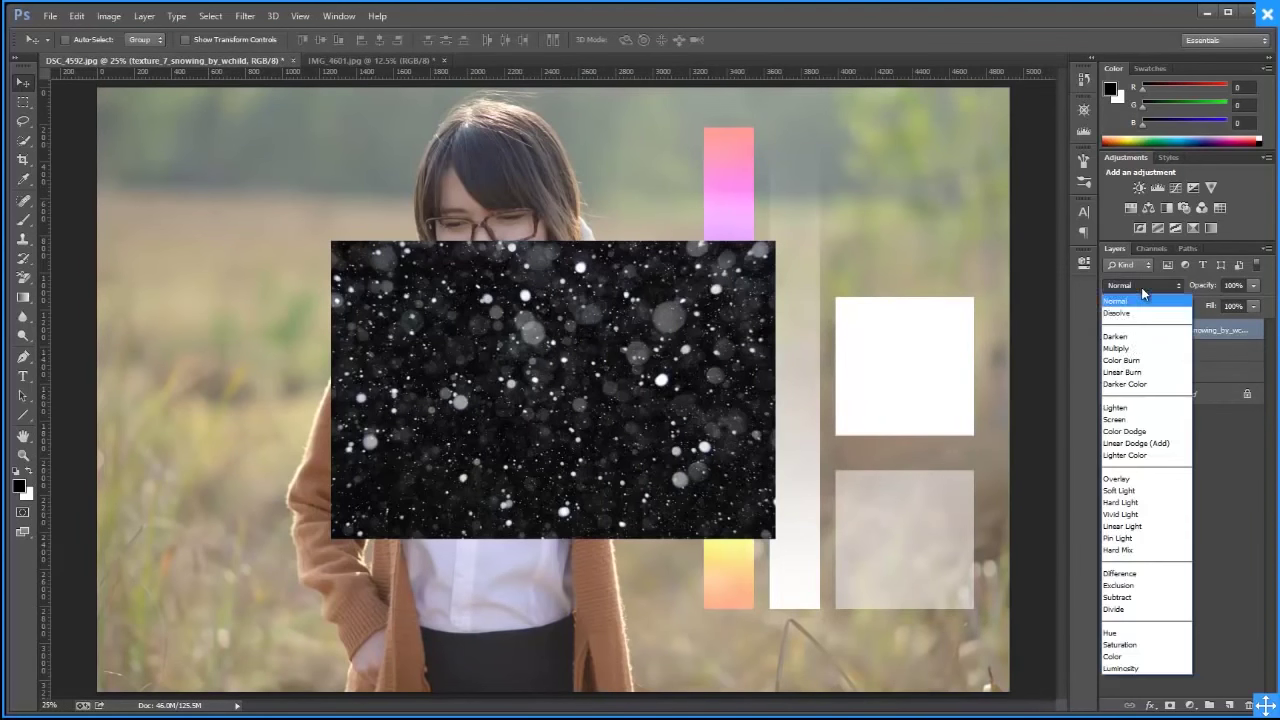
pyautogui.click(1145, 422)
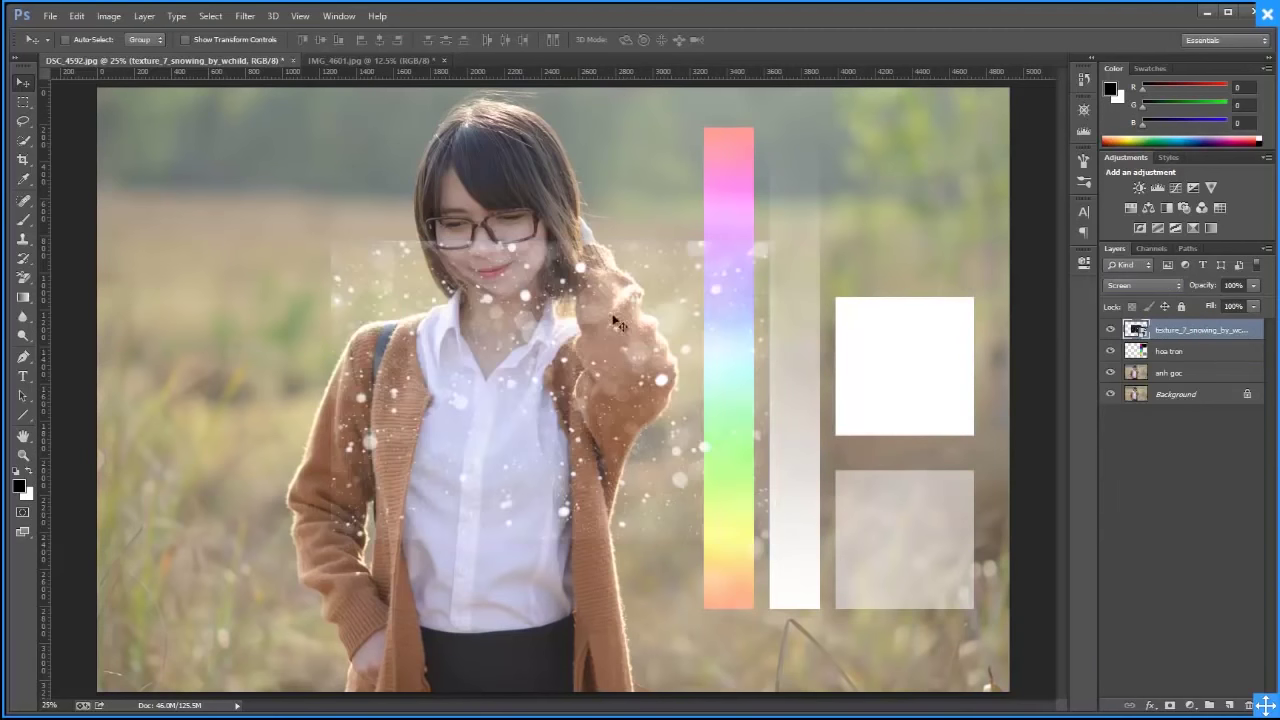
pyautogui.click(1158, 287)
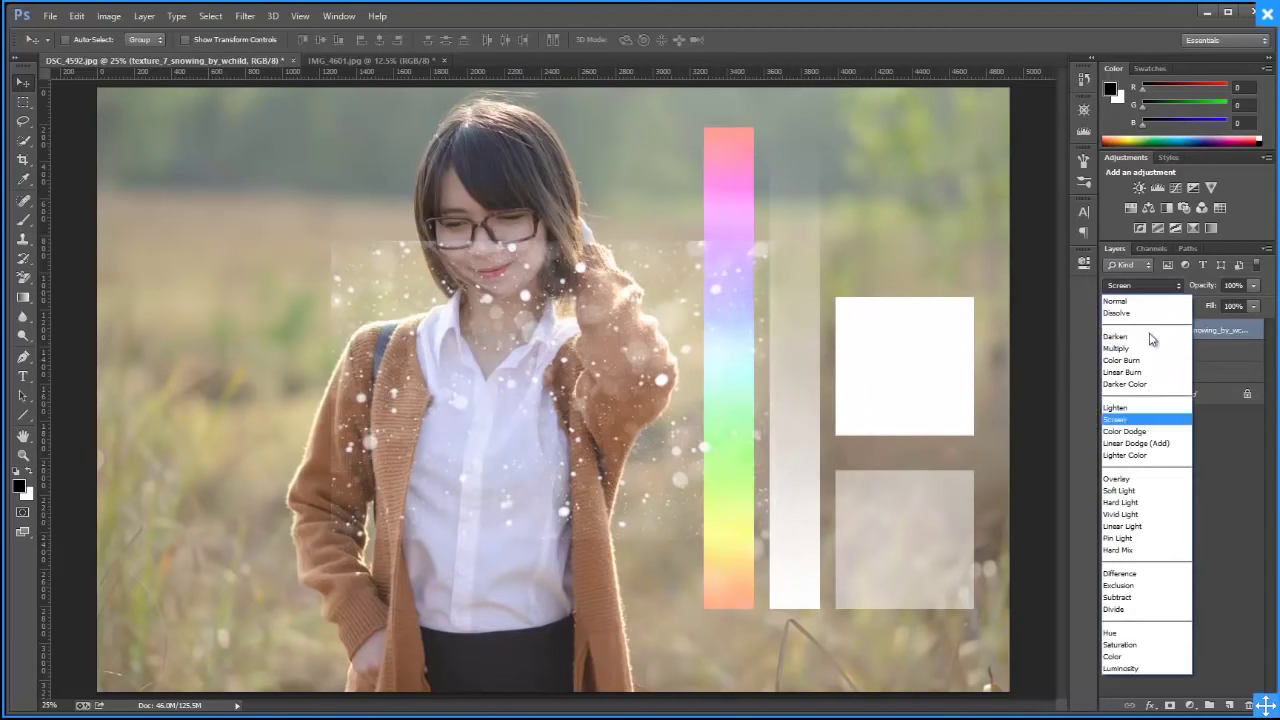
pyautogui.click(1140, 408)
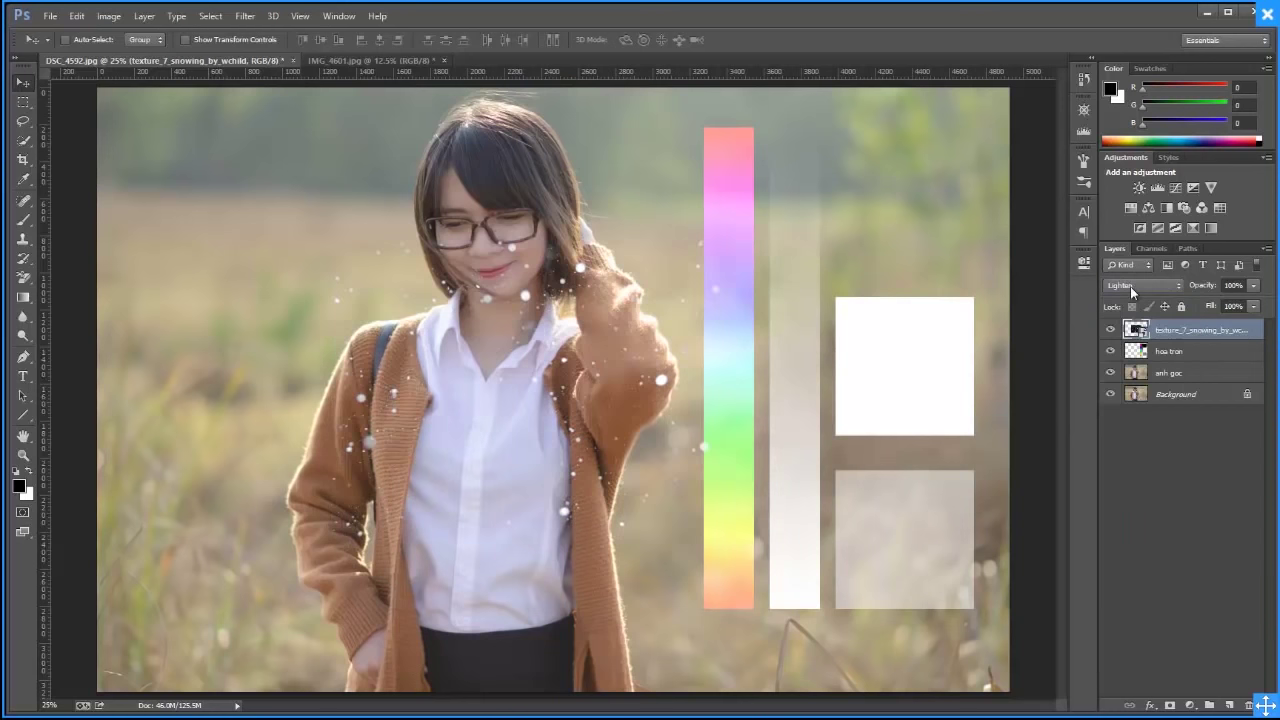
pyautogui.click(1130, 286)
pyautogui.click(1140, 436)
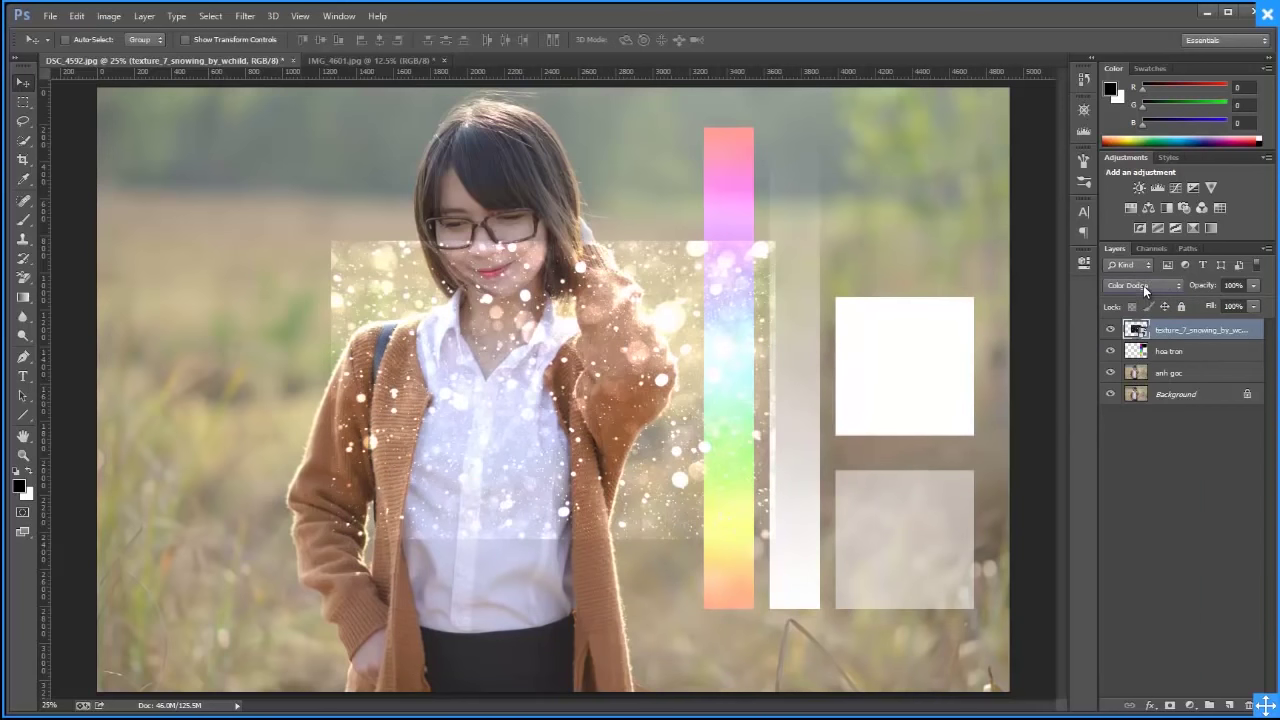
# Return the snow layer to Screen, then delete it
pyautogui.click(1145, 287)
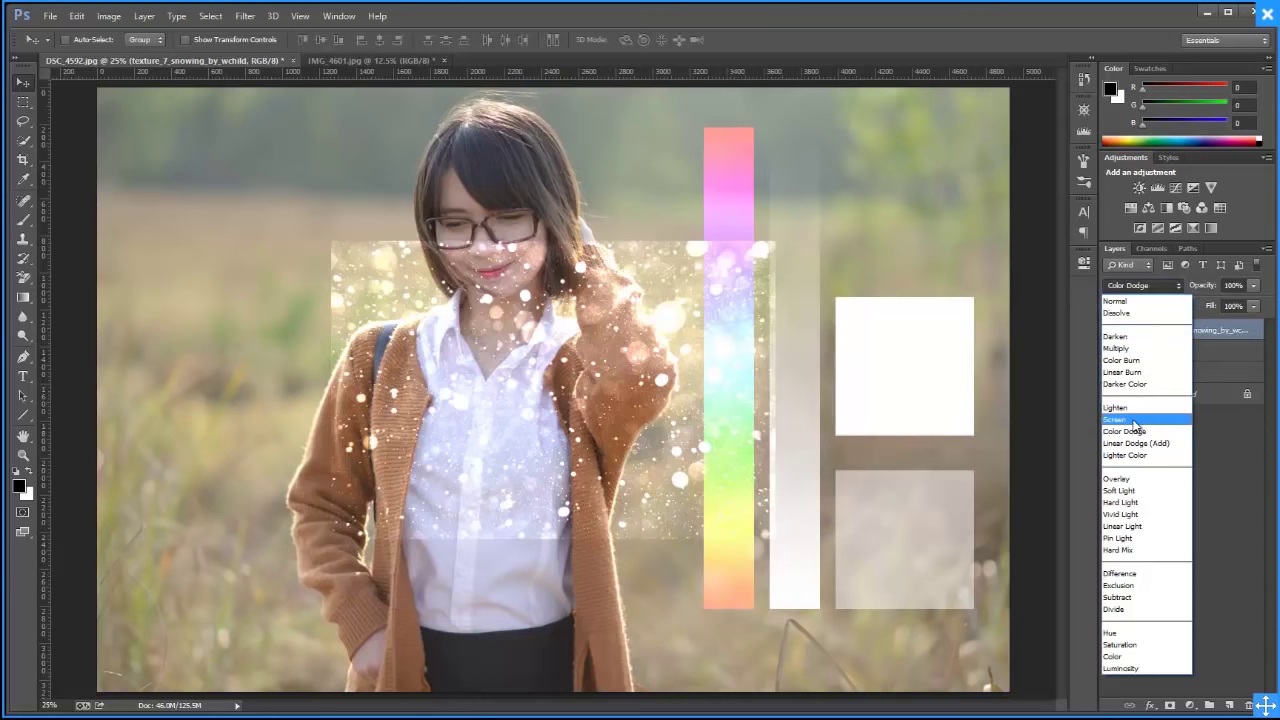
pyautogui.click(1170, 418)
pyautogui.click(1142, 287)
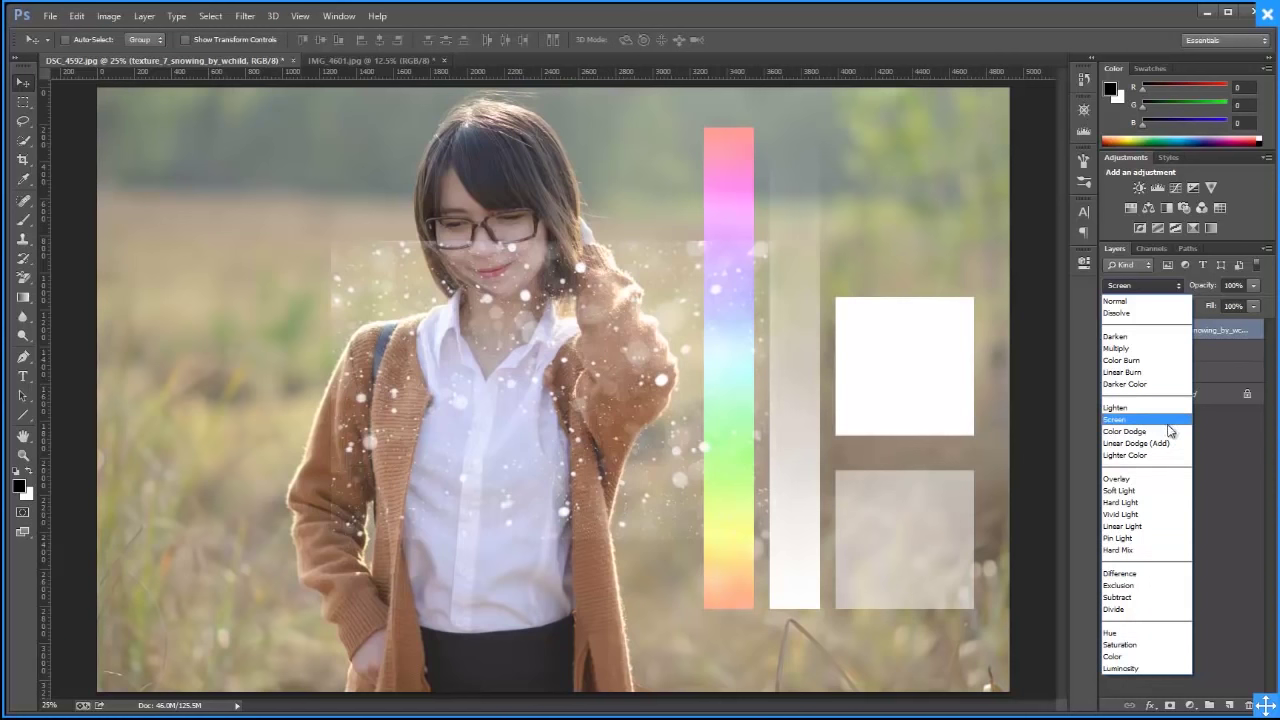
pyautogui.click(1222, 467)
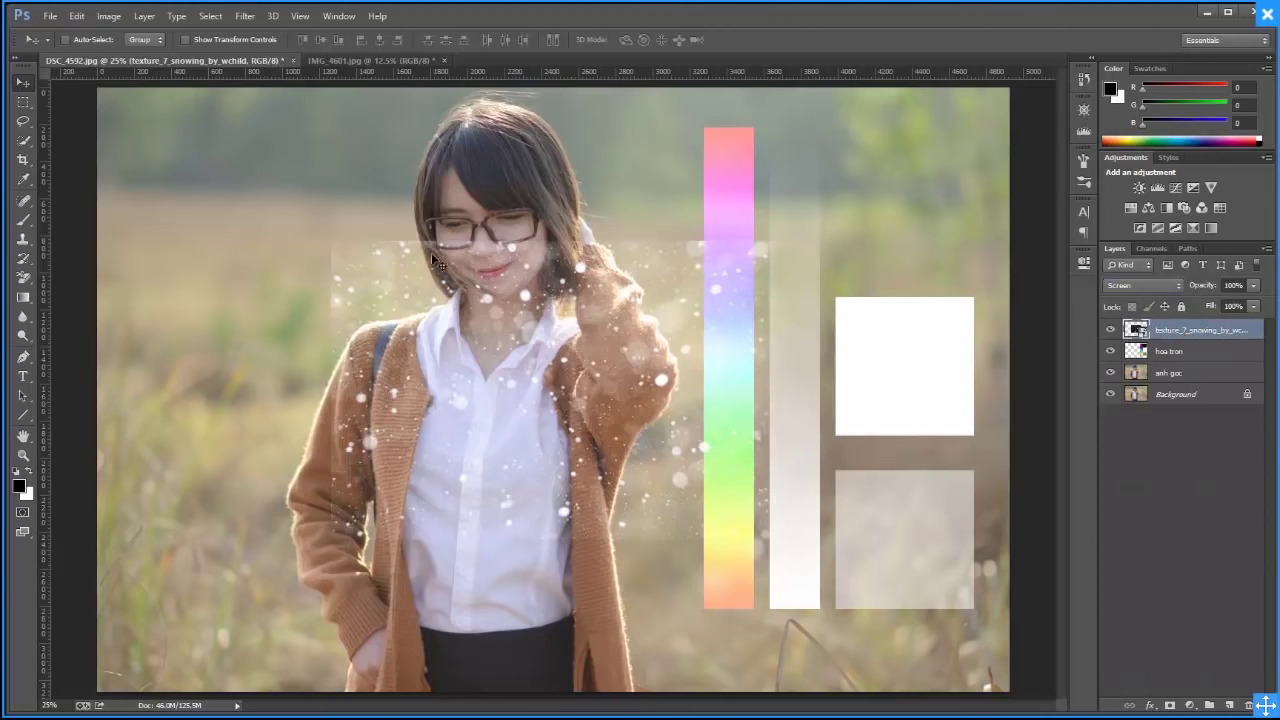
pyautogui.rightClick(1177, 339)
pyautogui.press('Escape')
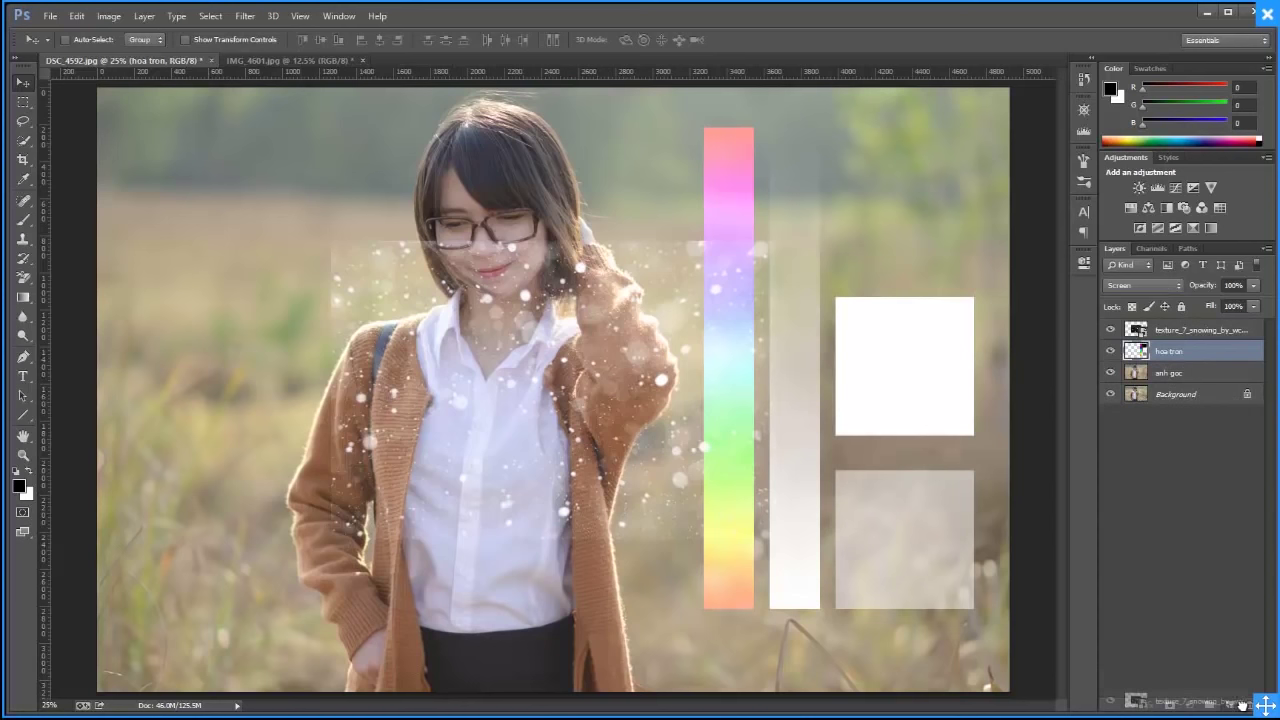
pyautogui.moveTo(1232, 634); pyautogui.dragTo(1248, 705)
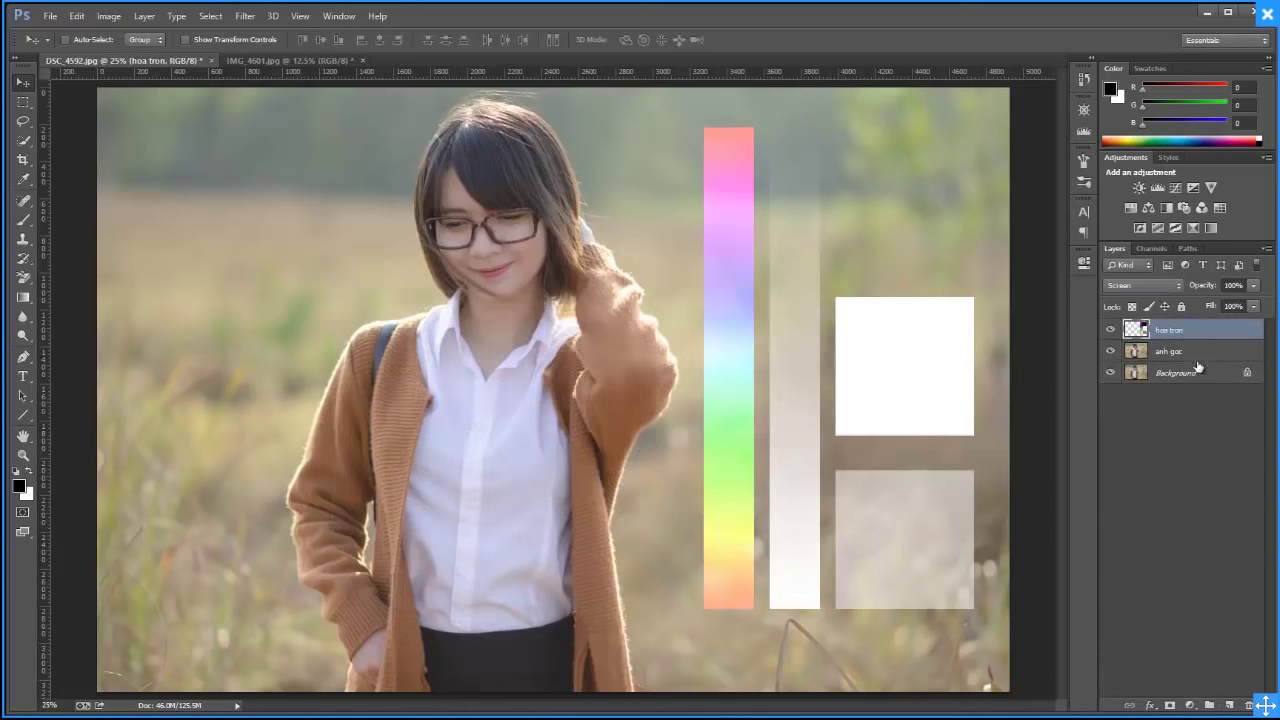
# Blend the hoa tron layer in Overlay, then Soft Light, and view IMG_4601
pyautogui.click(1140, 285)
pyautogui.click(1137, 291)
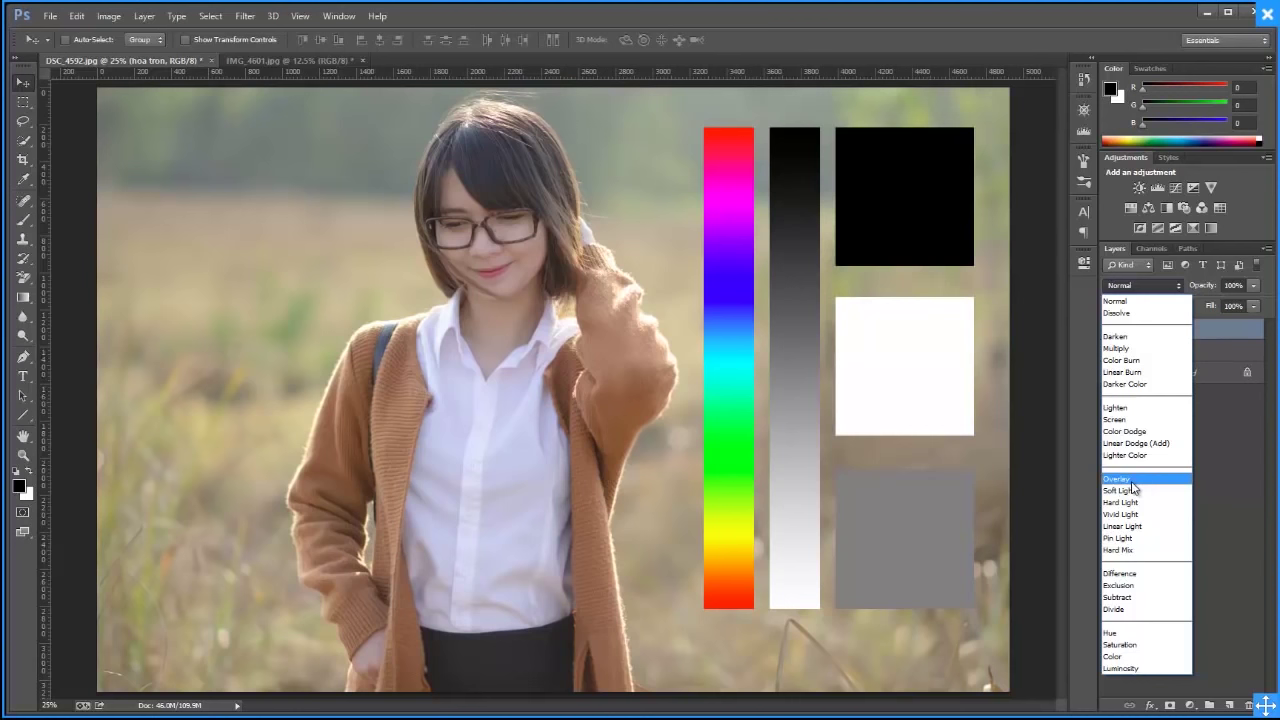
pyautogui.click(1133, 480)
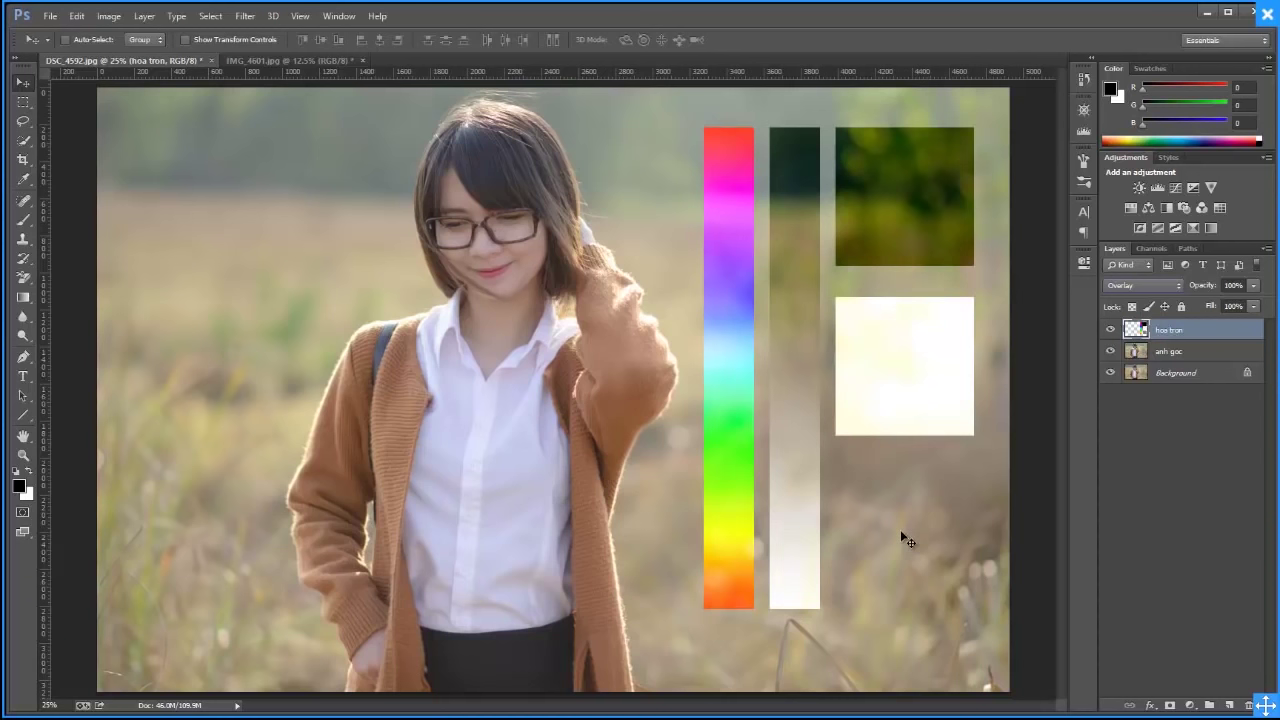
pyautogui.click(1144, 286)
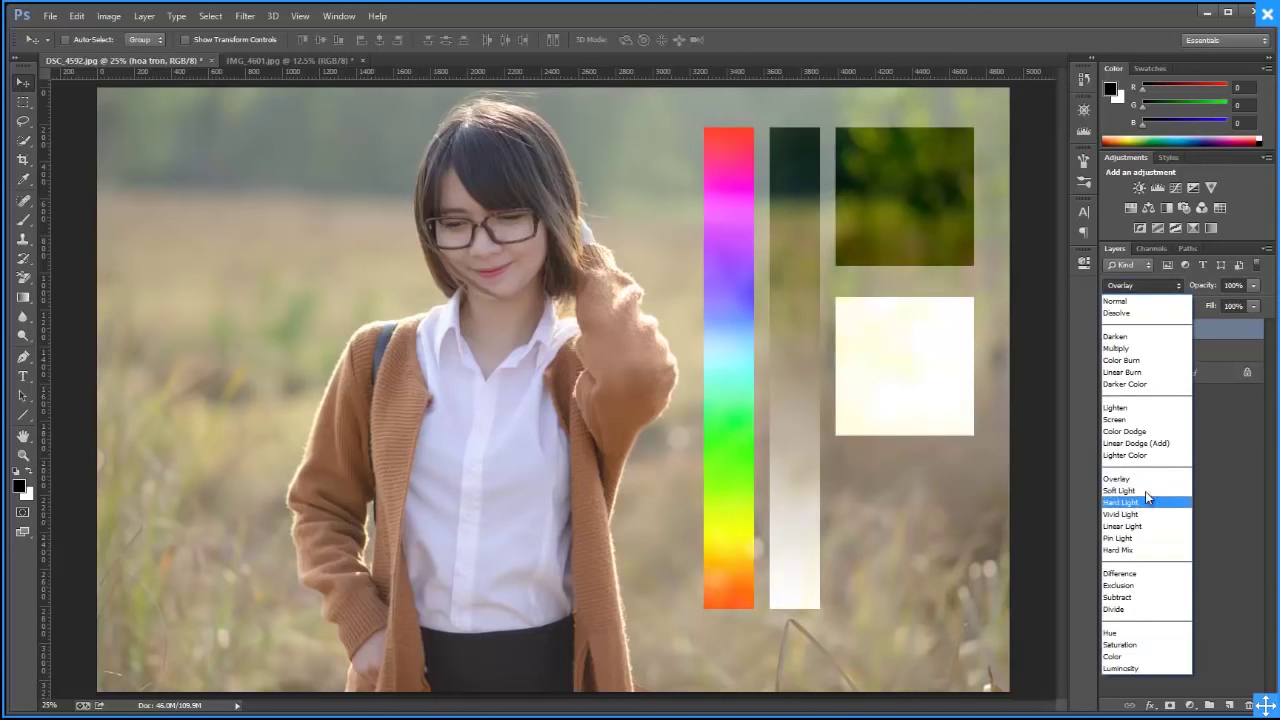
pyautogui.click(1145, 491)
pyautogui.click(307, 63)
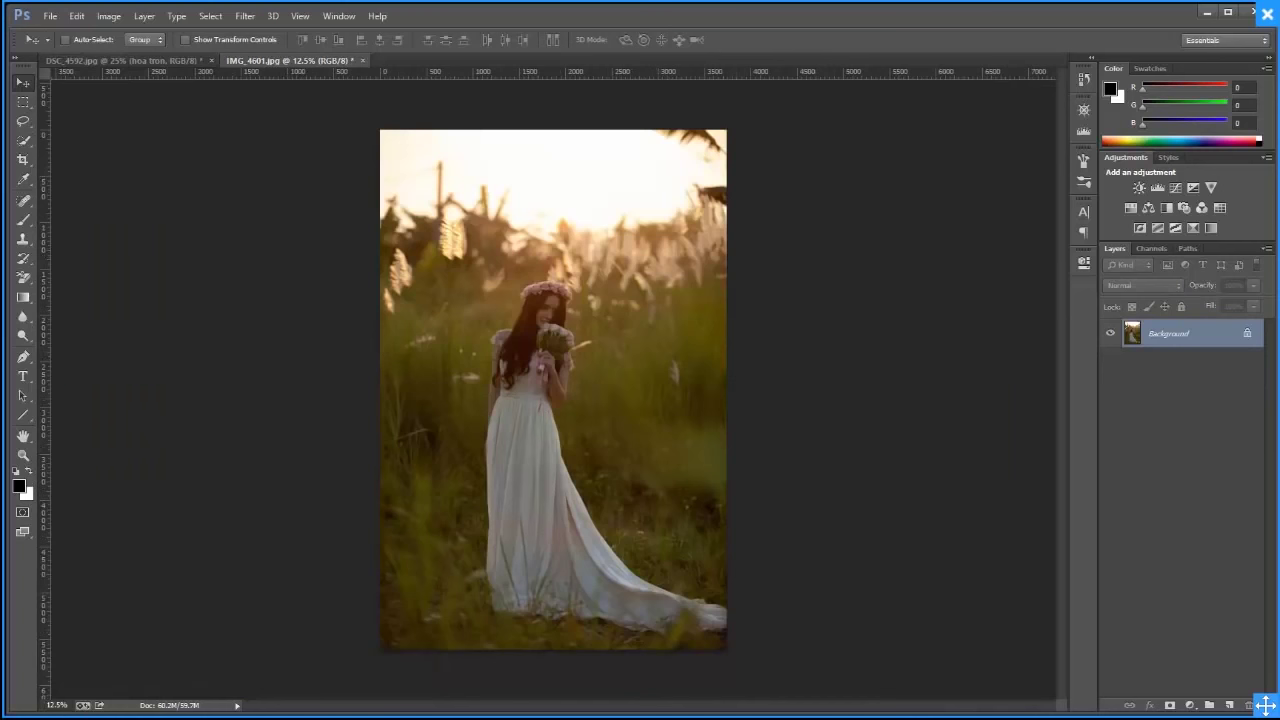
# Open demo ao cuoi jylla_20150604_0113.jpg from the stock folder and duplicate its background
pyautogui.hotkey('alt', 'Tab')
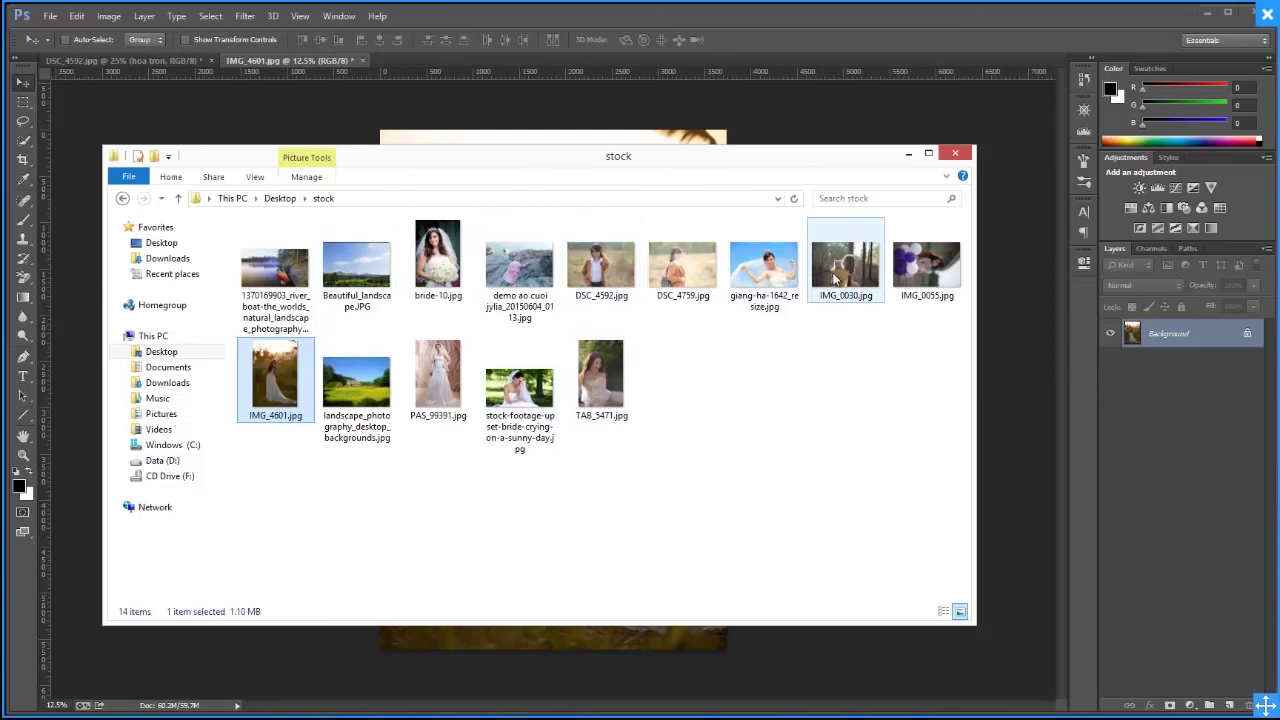
pyautogui.moveTo(523, 287); pyautogui.dragTo(450, 62)
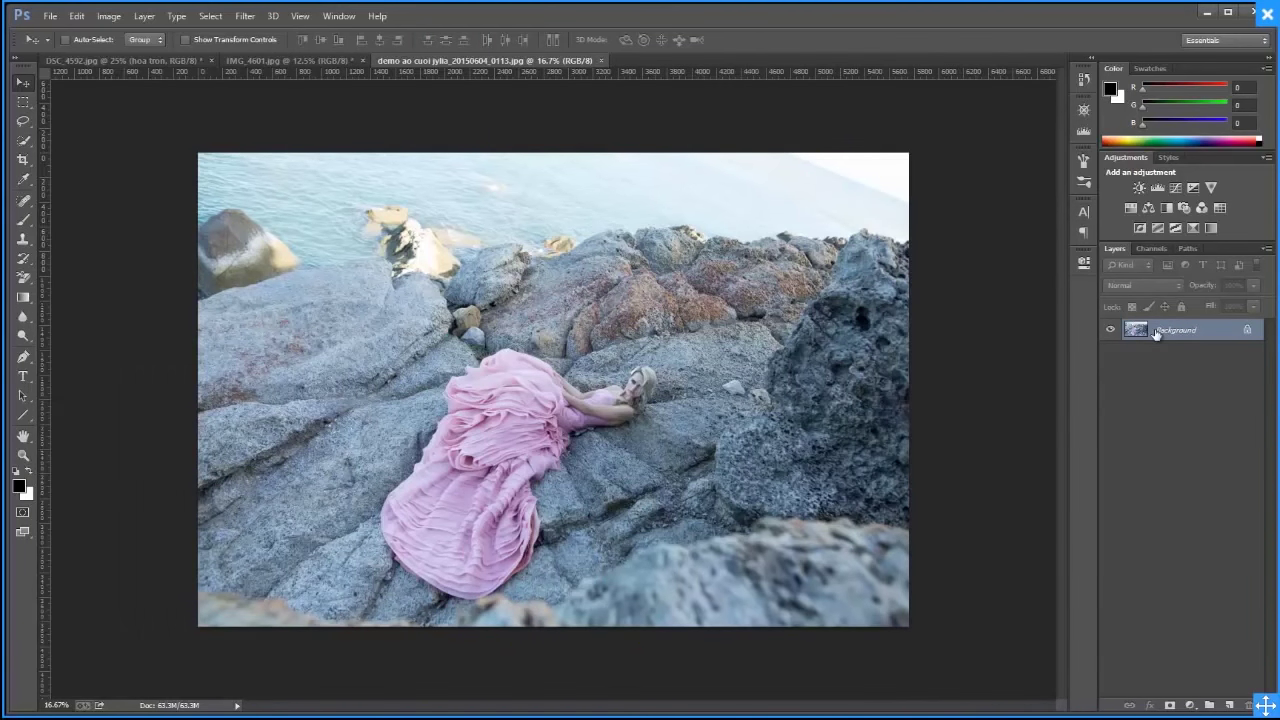
pyautogui.hotkey('ctrl', 'j')
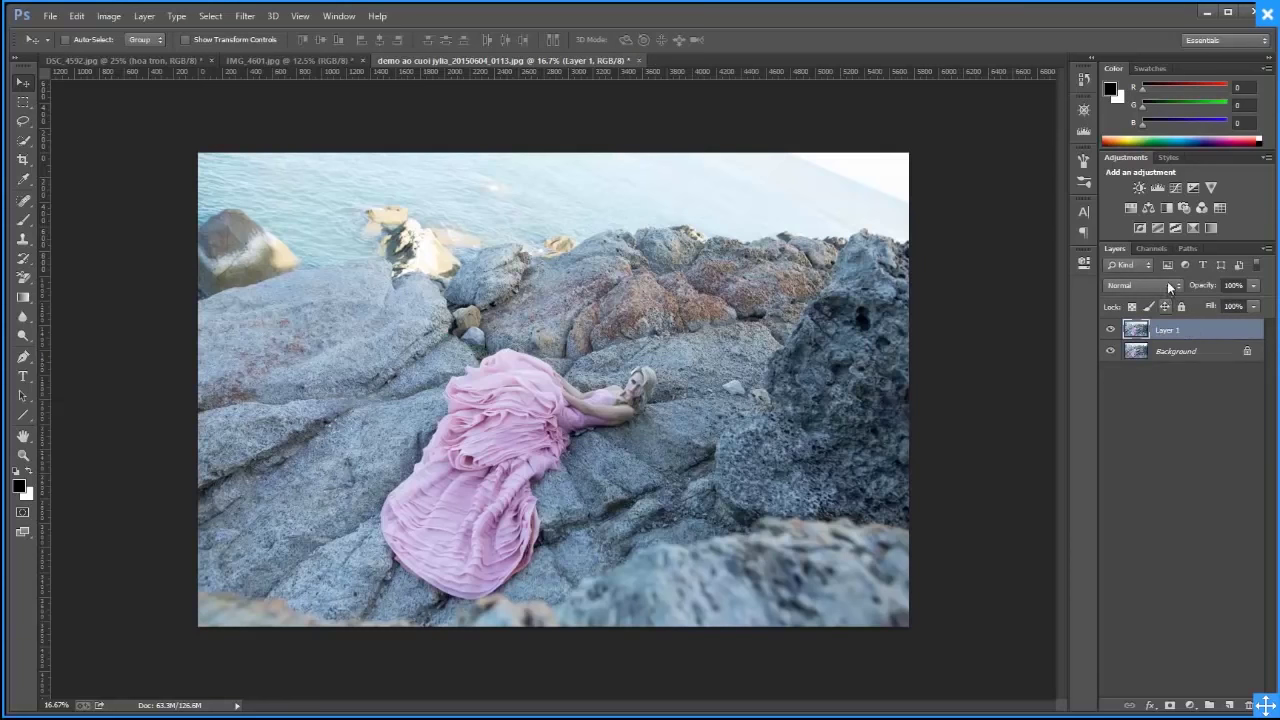
# Set the duplicate to Overlay at 57% opacity, merge it down, and return to DSC_4592
pyautogui.click(1175, 285)
pyautogui.click(1130, 480)
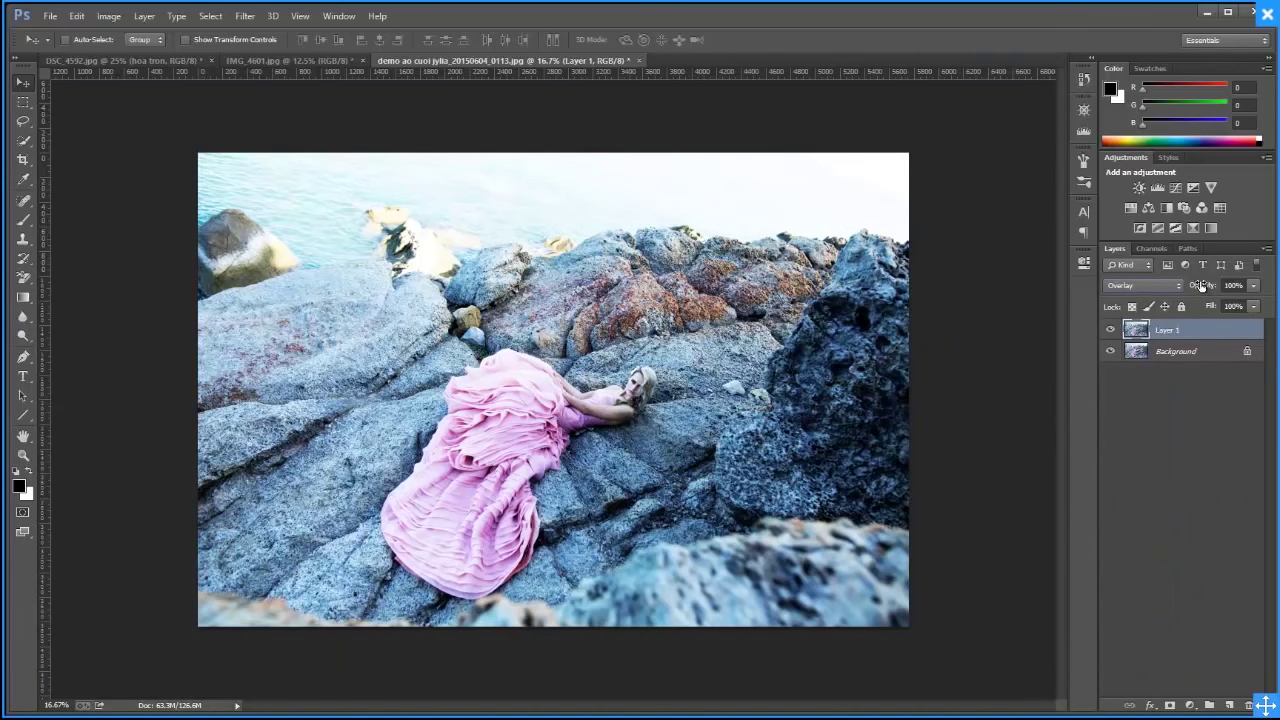
pyautogui.moveTo(1201, 287); pyautogui.dragTo(1173, 297)
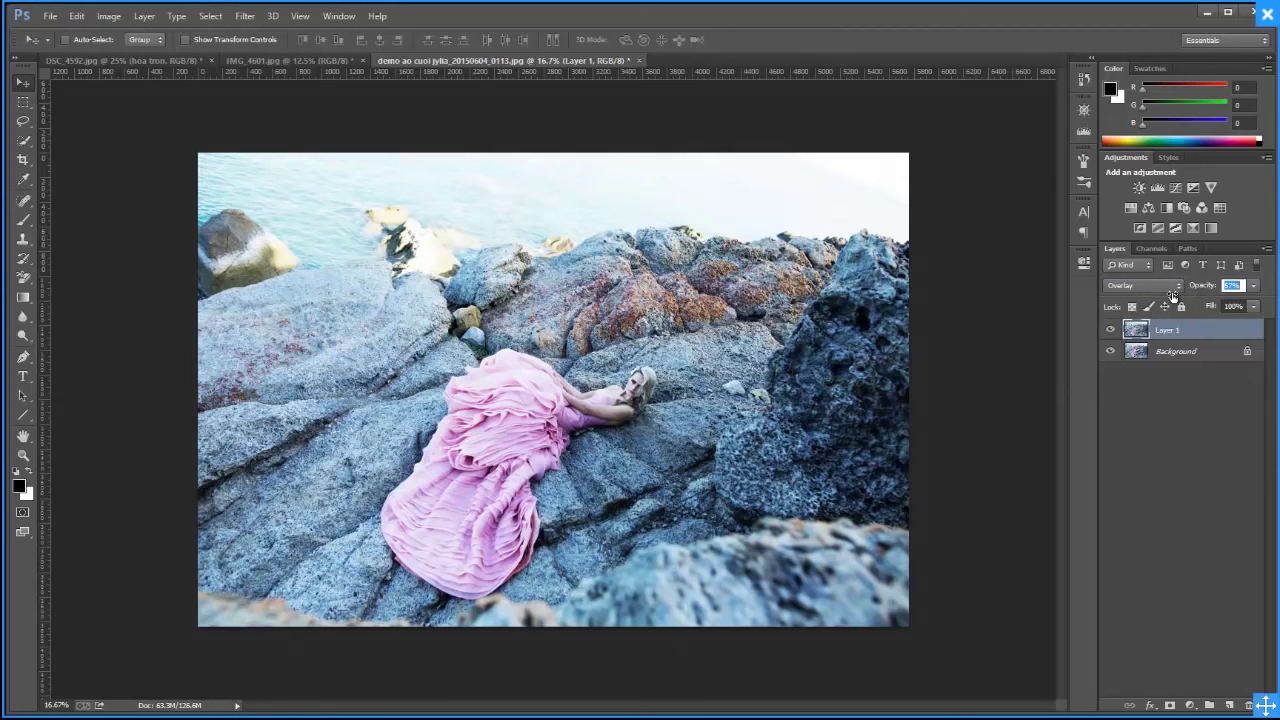
pyautogui.click(1110, 330)
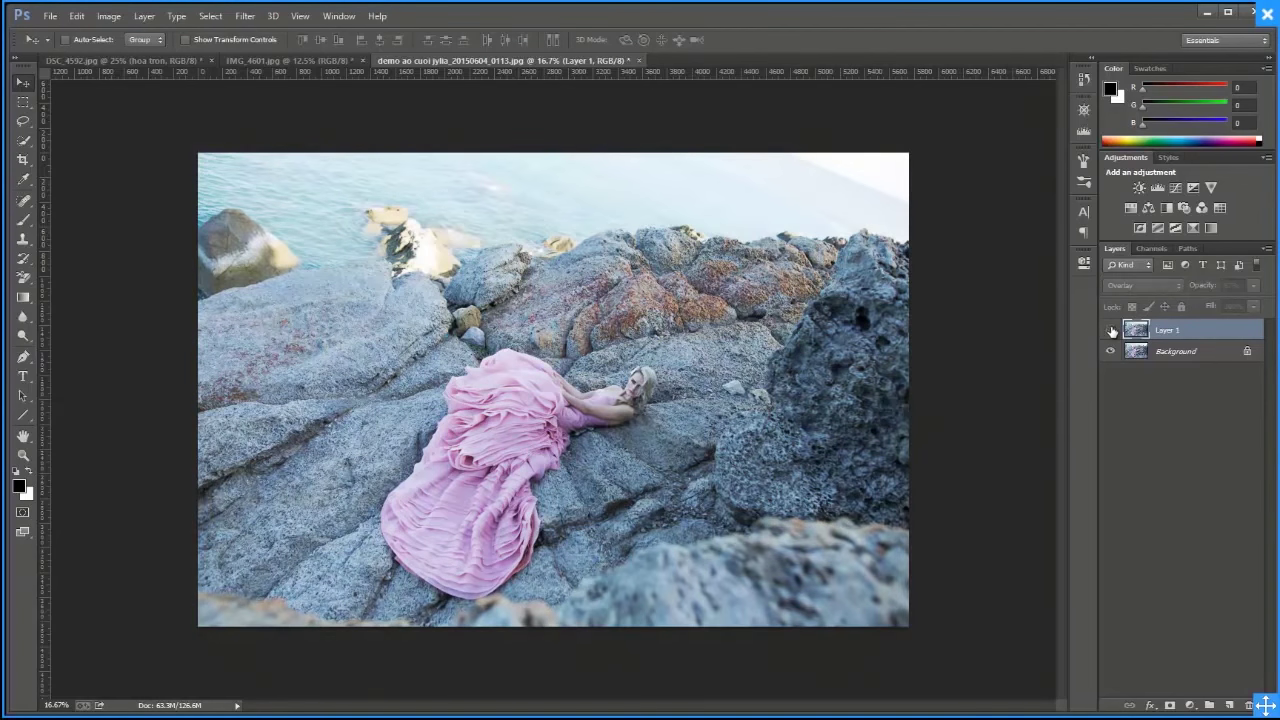
pyautogui.click(1110, 330)
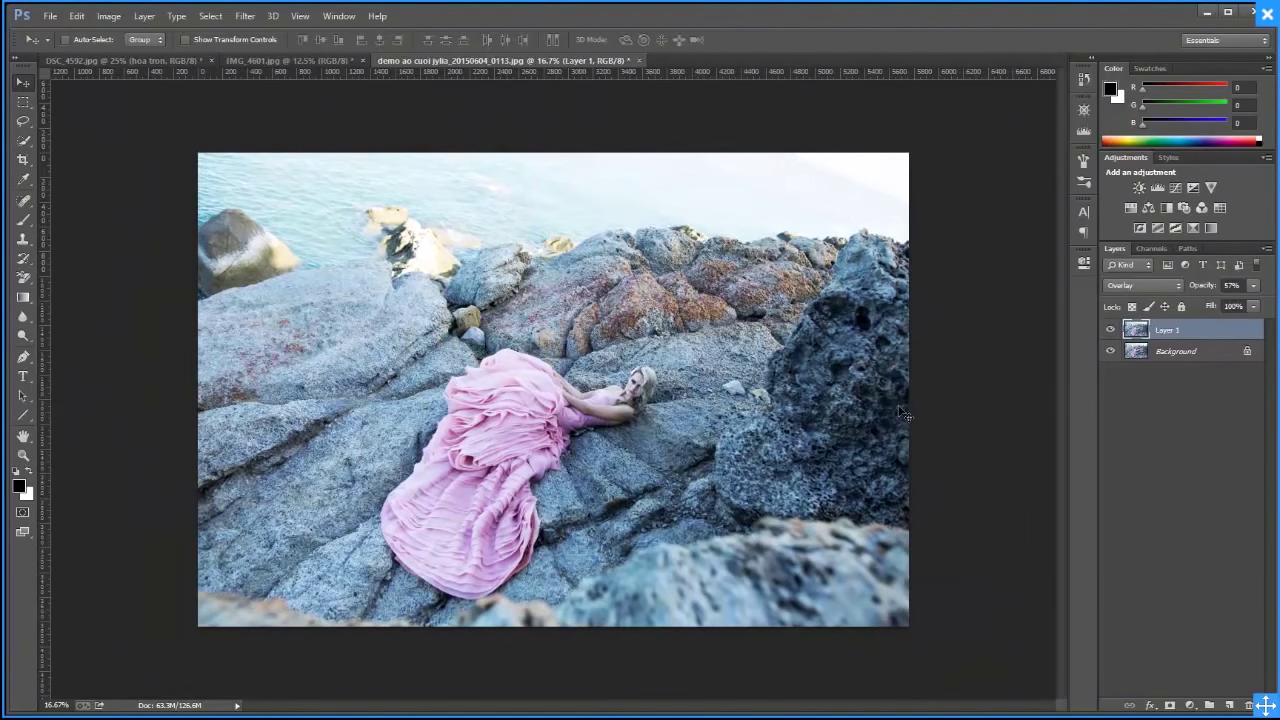
pyautogui.hotkey('ctrl', 'e')
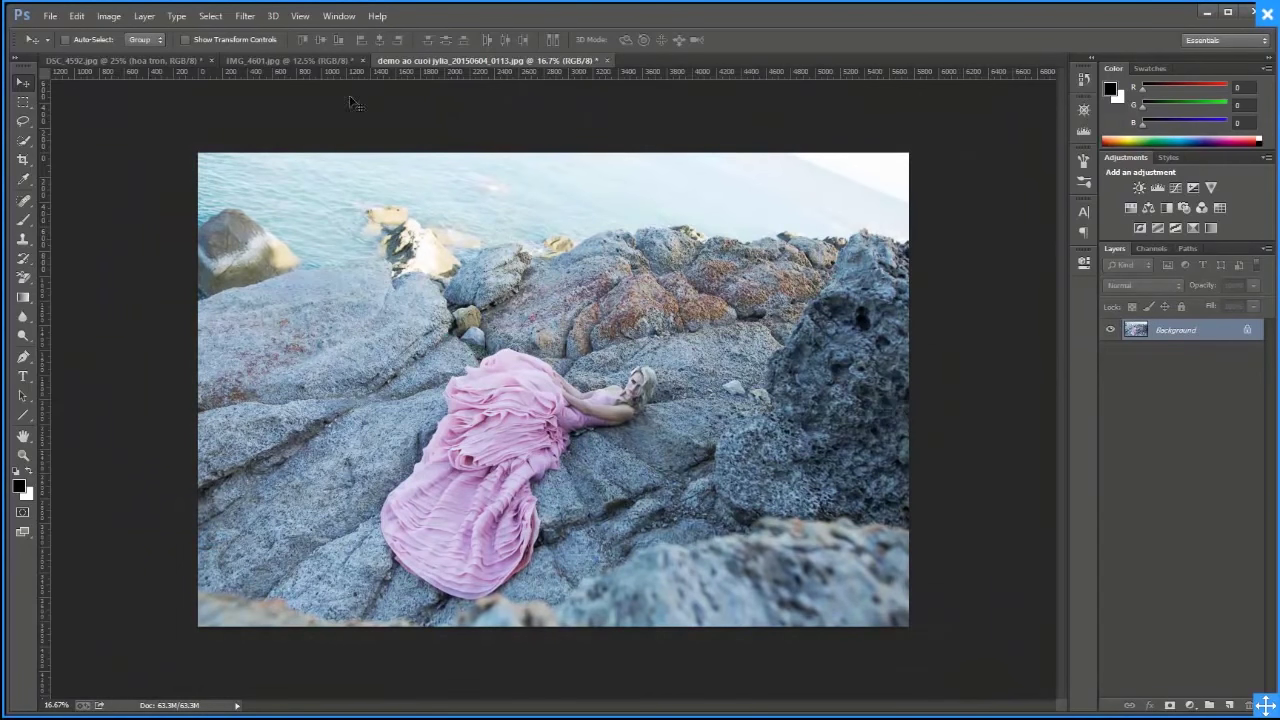
pyautogui.hotkey('ctrl', 'shift', 'Tab')
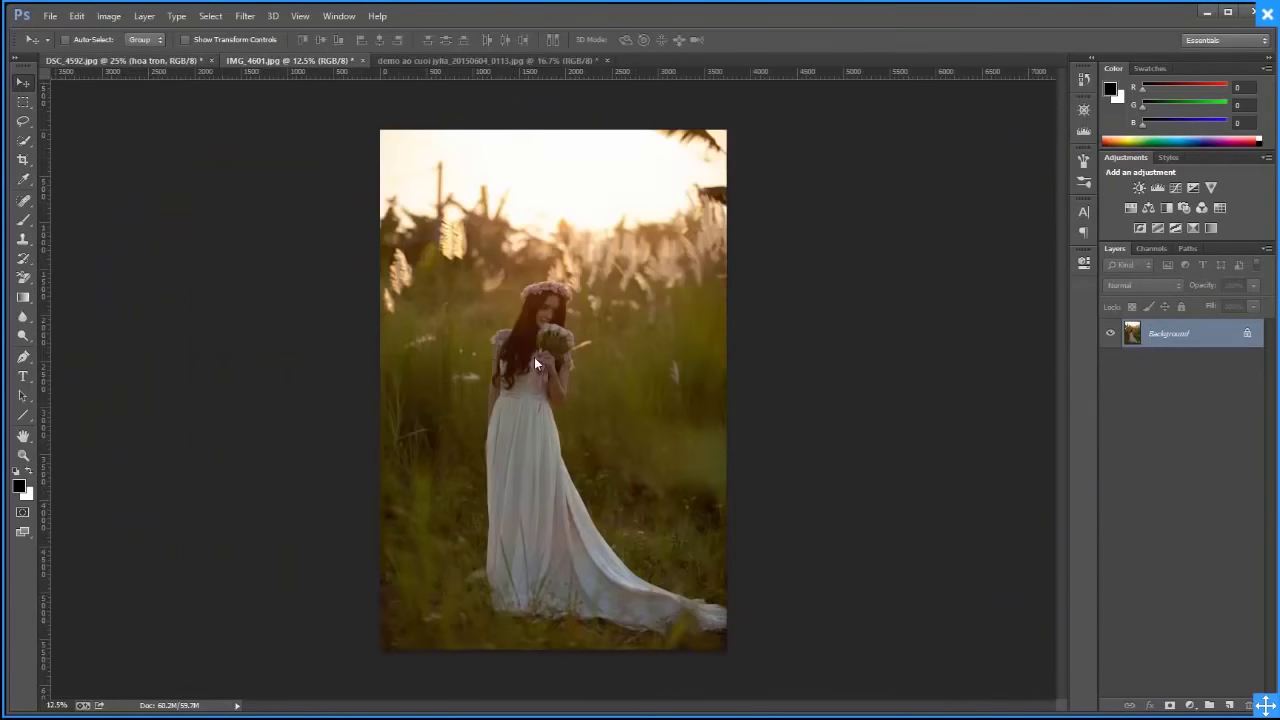
pyautogui.hotkey('ctrl', 'shift', 'Tab')
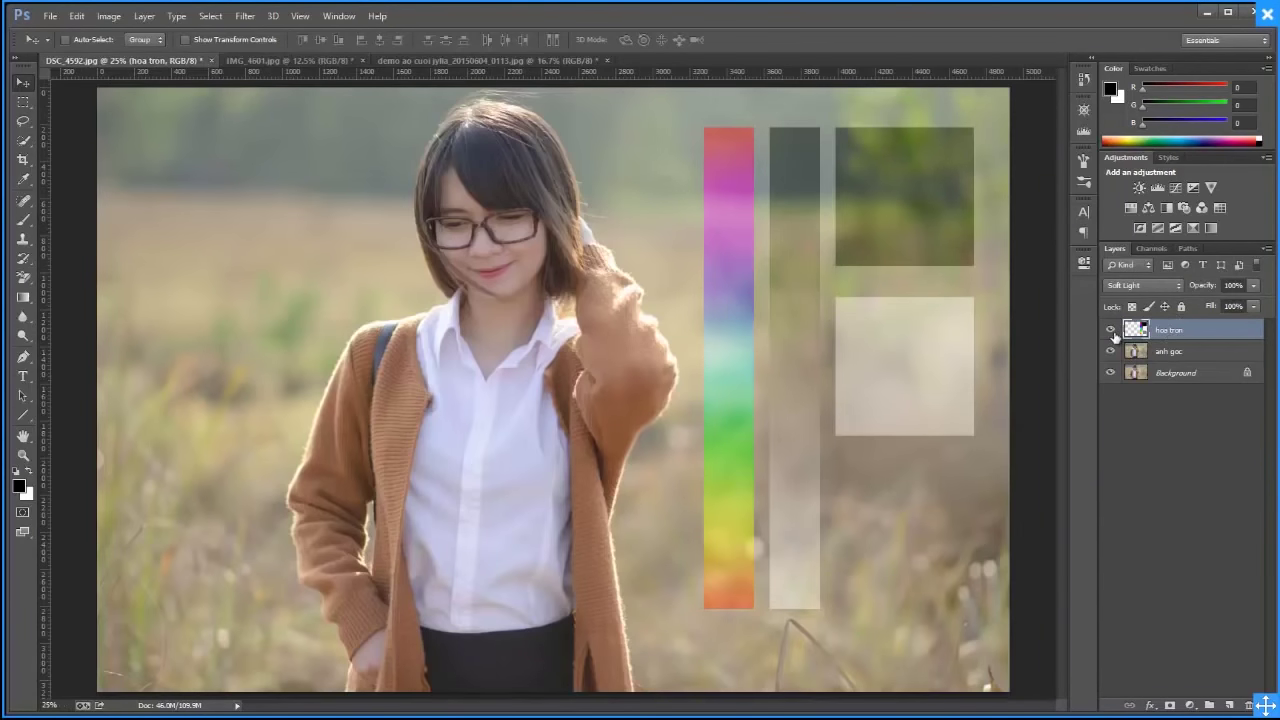
# Add a new blank Layer 1 in Normal mode above hoa tron
pyautogui.click(1110, 330)
pyautogui.click(1110, 330)
pyautogui.click(50, 16)
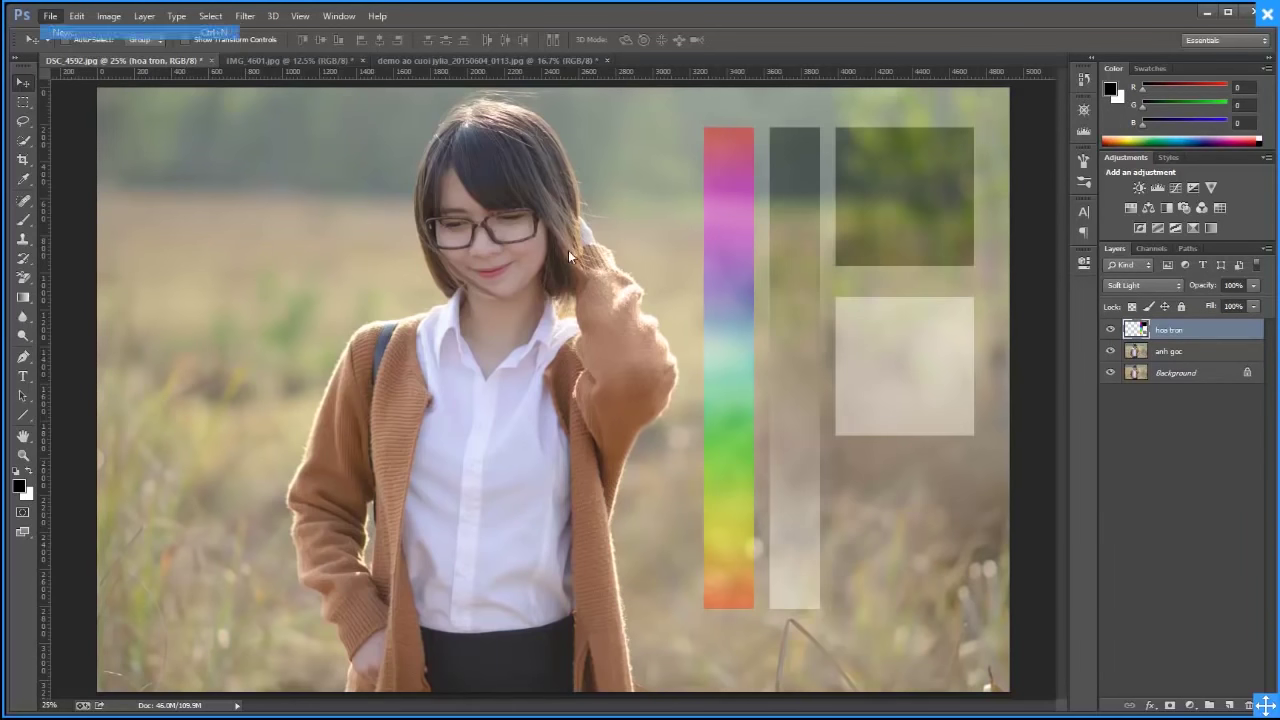
pyautogui.click(514, 135)
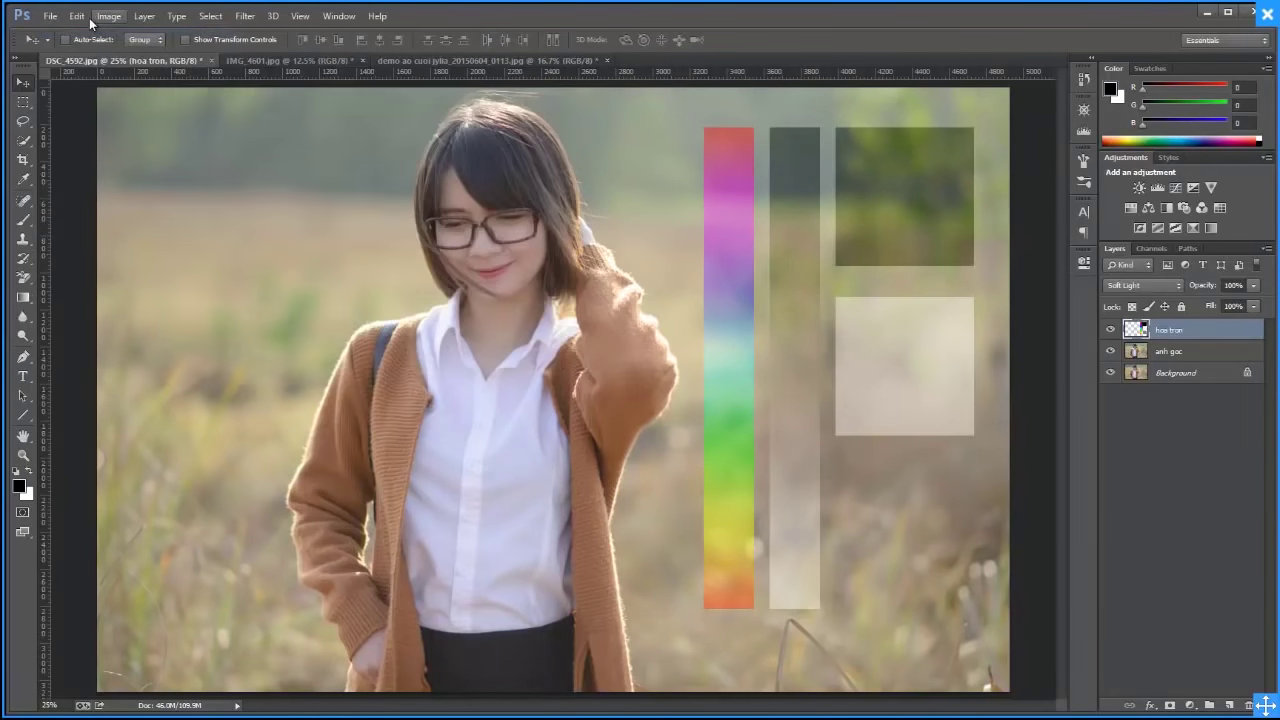
pyautogui.click(144, 16)
pyautogui.moveTo(220, 33)
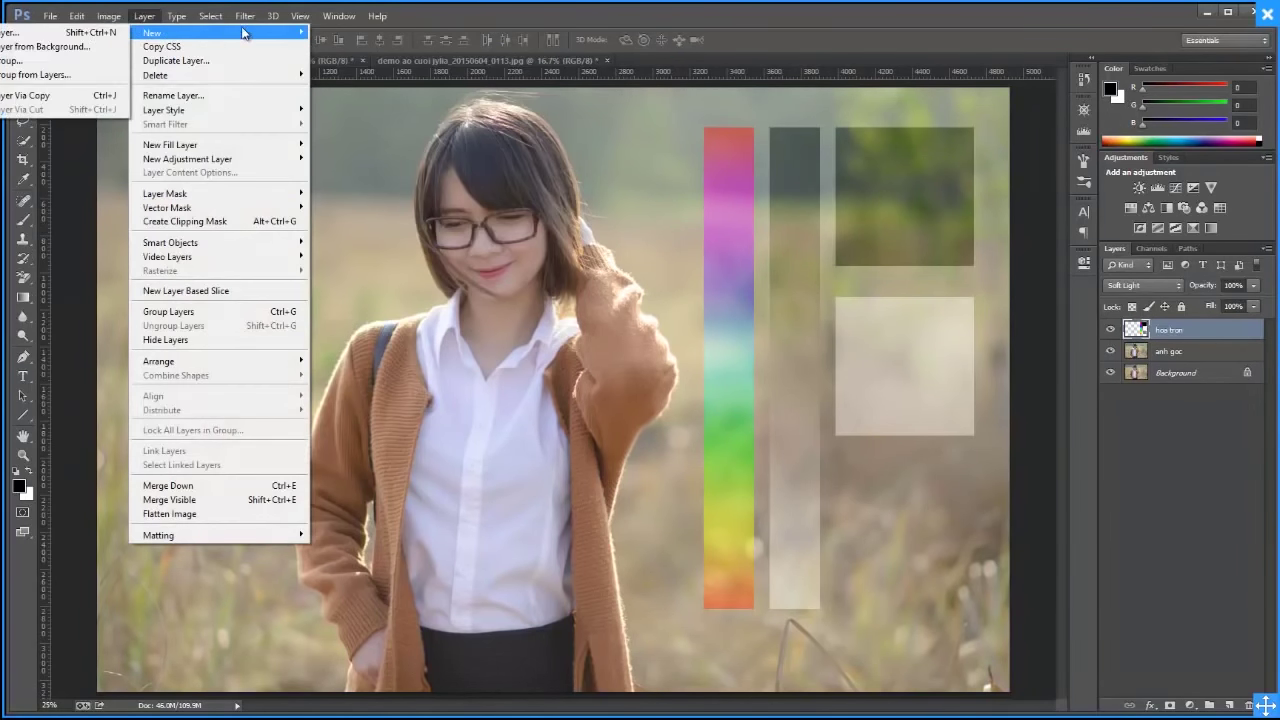
pyautogui.click(68, 33)
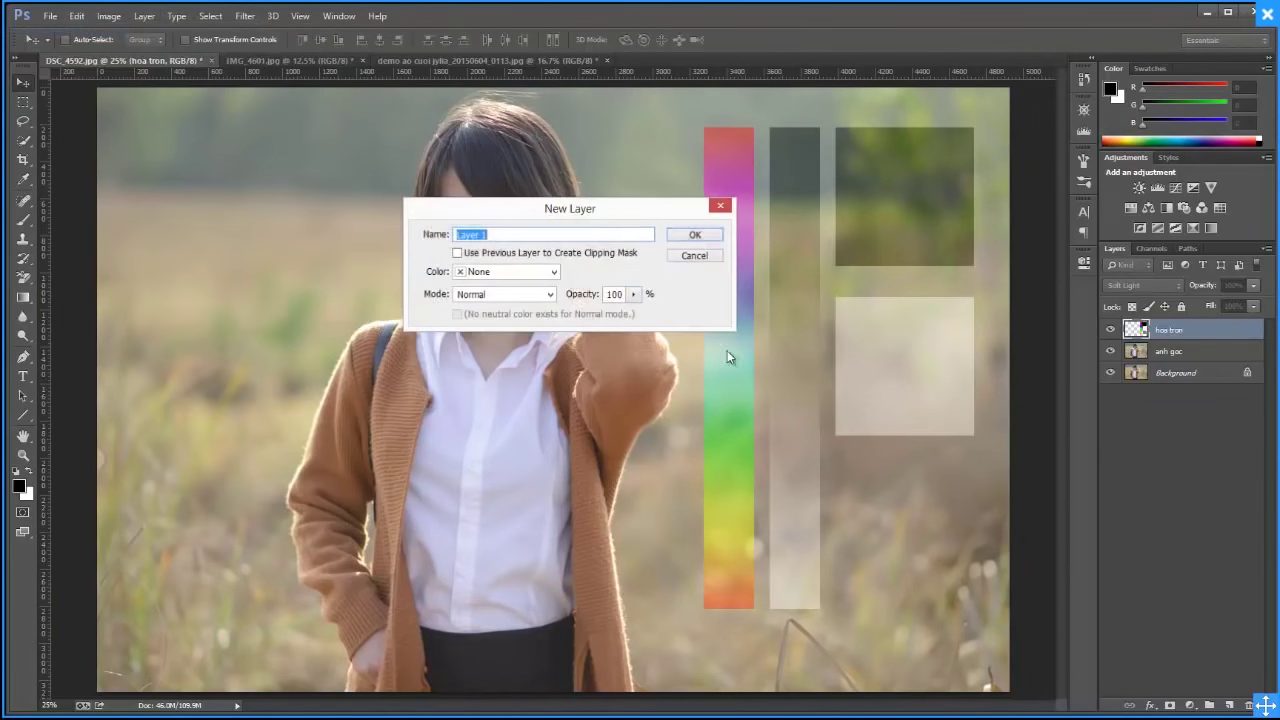
pyautogui.click(530, 295)
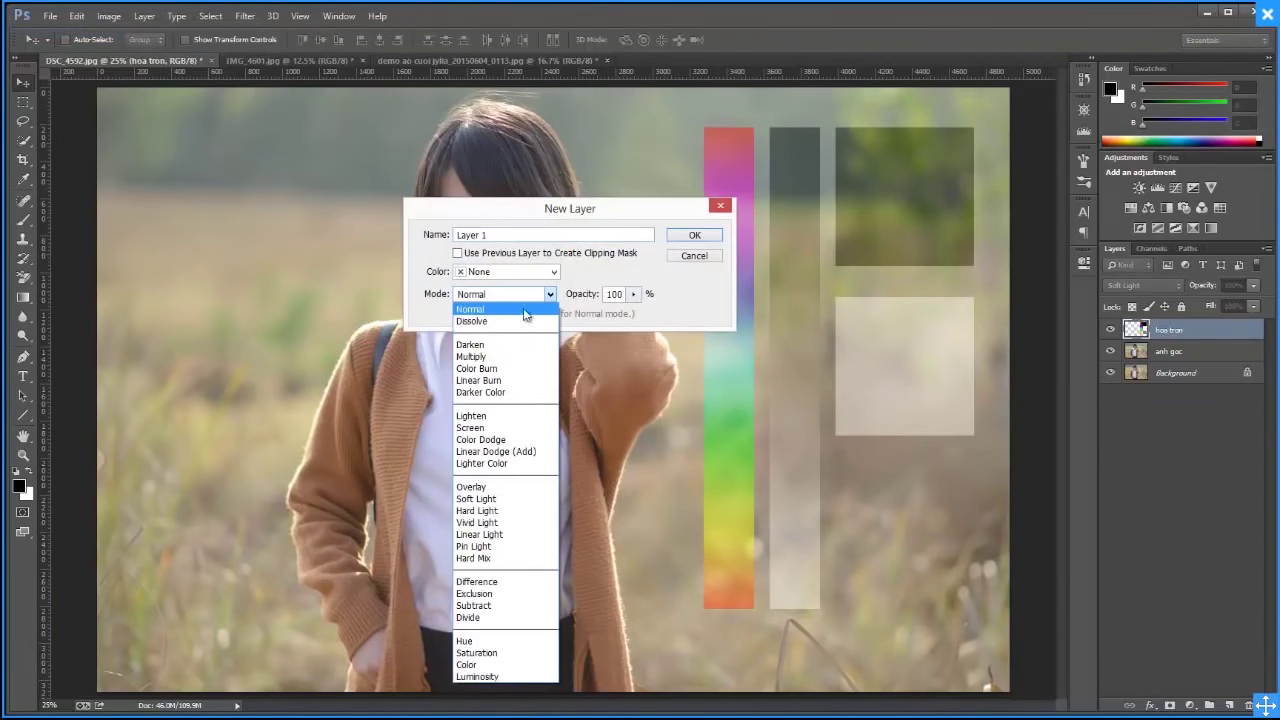
pyautogui.click(610, 287)
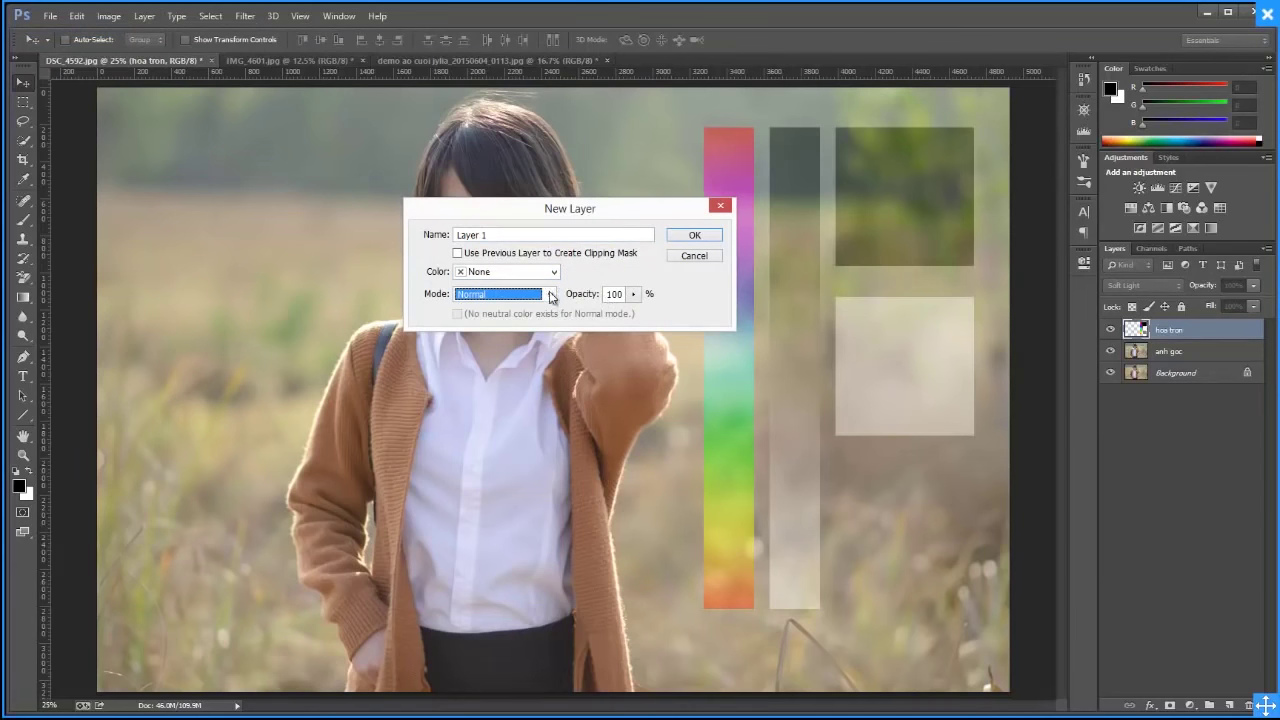
pyautogui.click(693, 237)
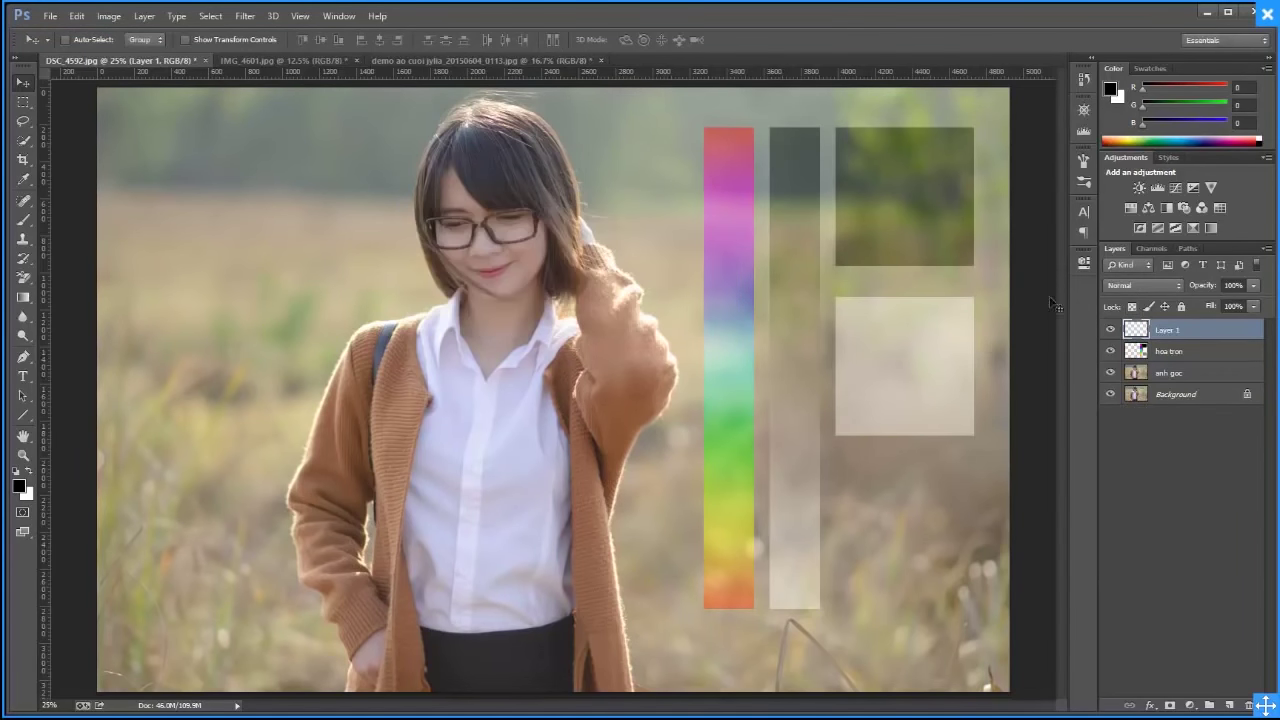
# Fill Layer 1 with 50% gray and blend it in Soft Light
pyautogui.click(77, 17)
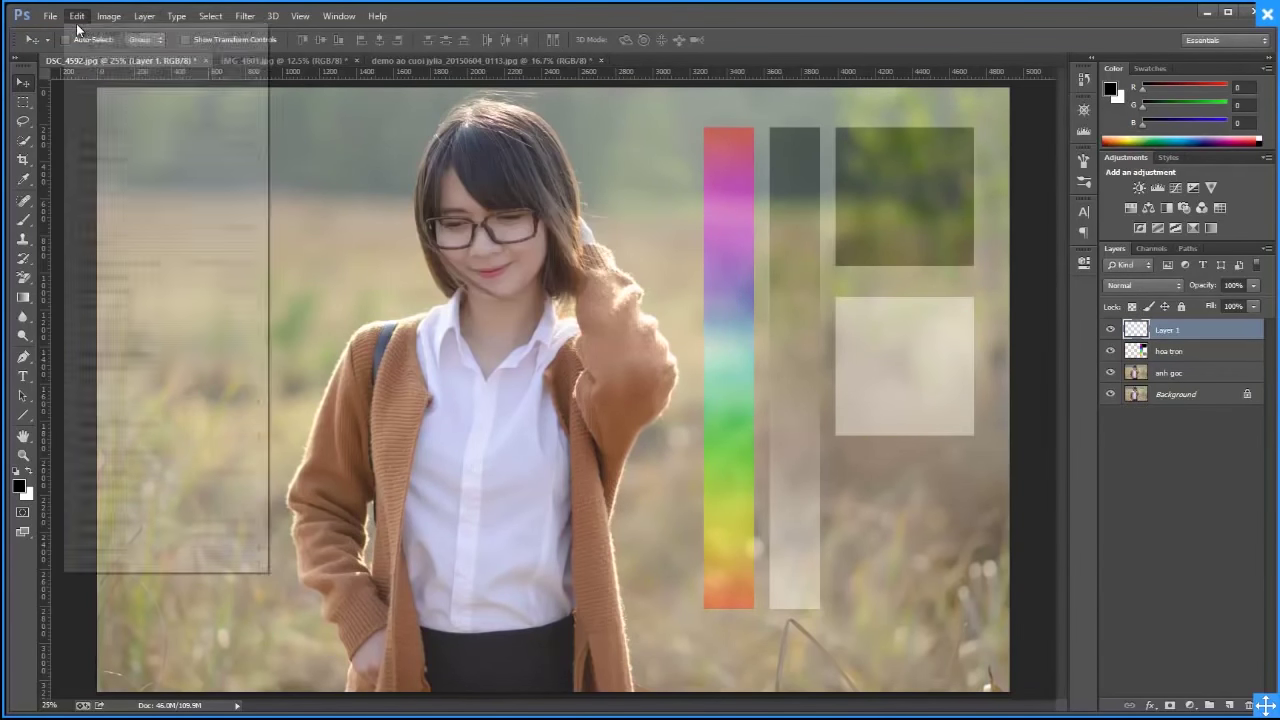
pyautogui.click(147, 229)
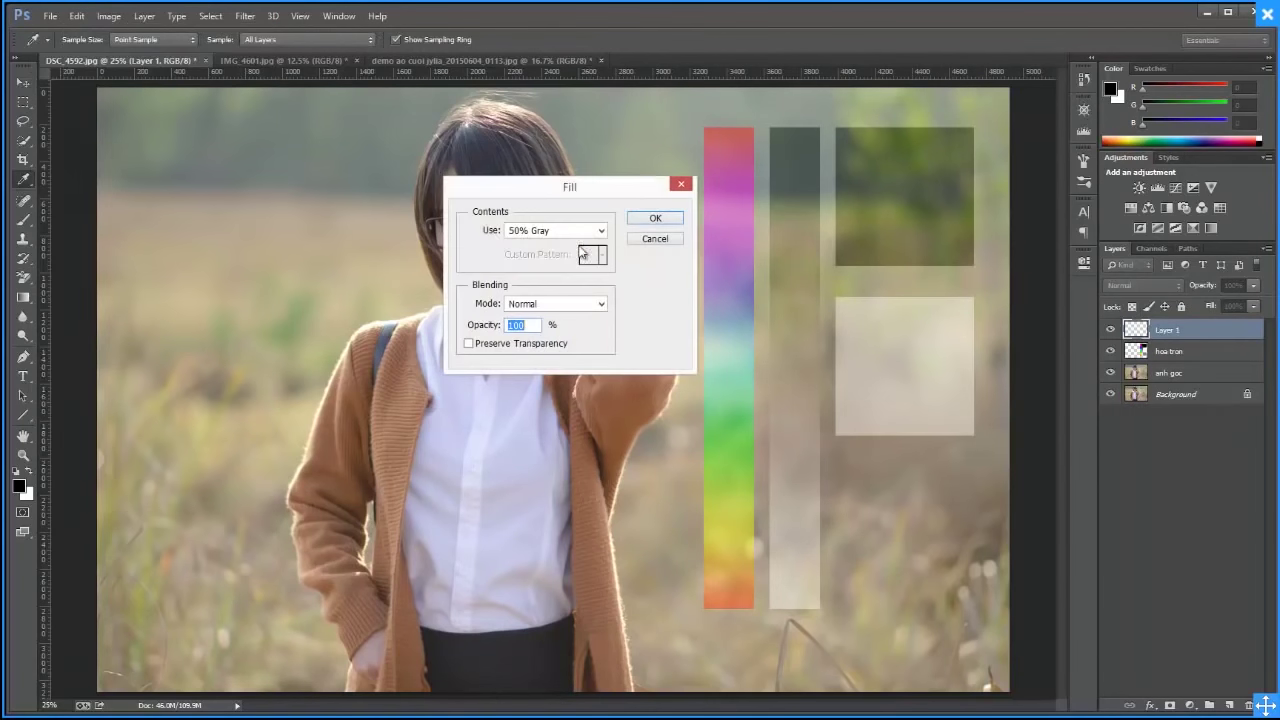
pyautogui.click(655, 218)
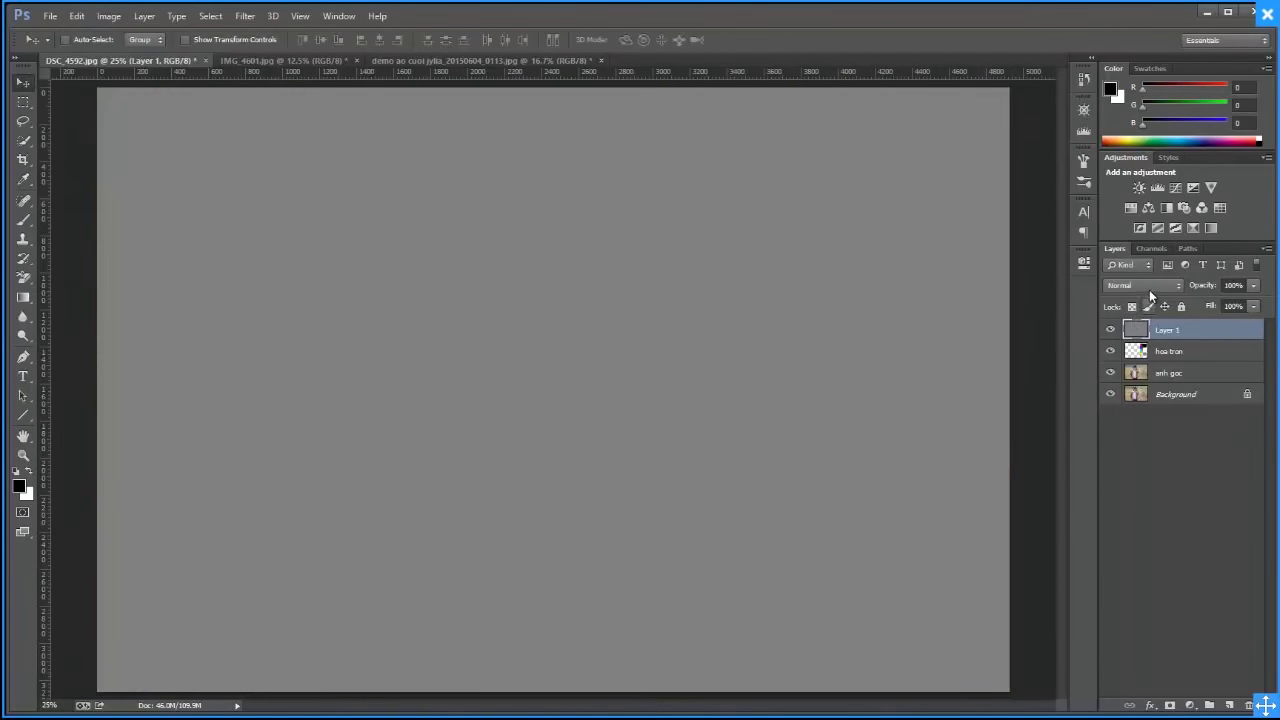
pyautogui.click(1149, 289)
pyautogui.click(1165, 490)
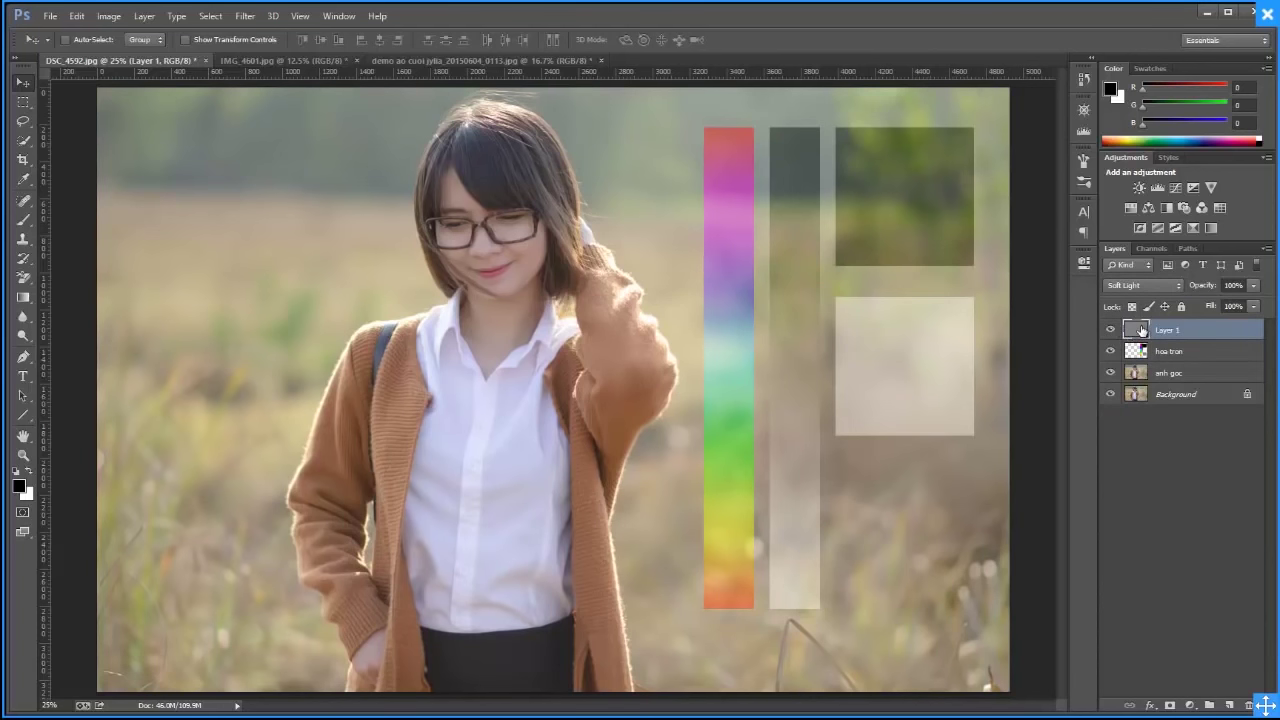
# Burn beside the glasses on Layer 1 with a 300 brush, then switch to Dodge at 250
pyautogui.click(21, 337)
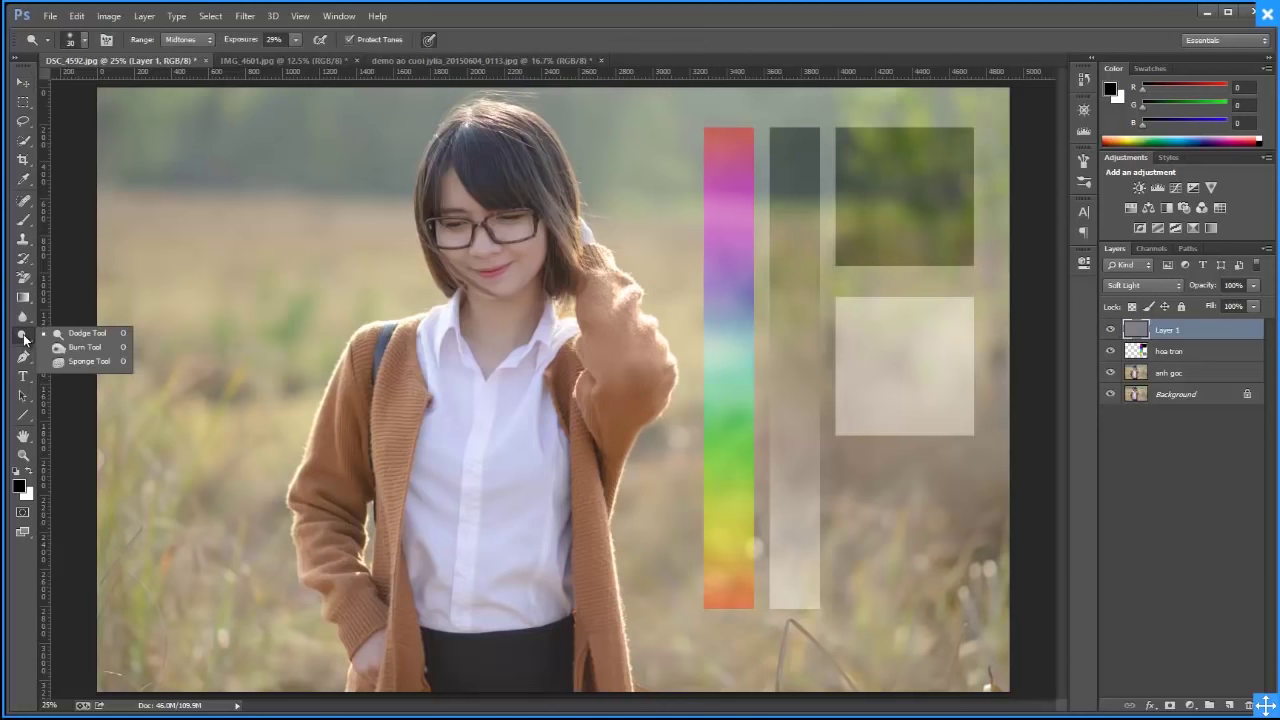
pyautogui.click(80, 347)
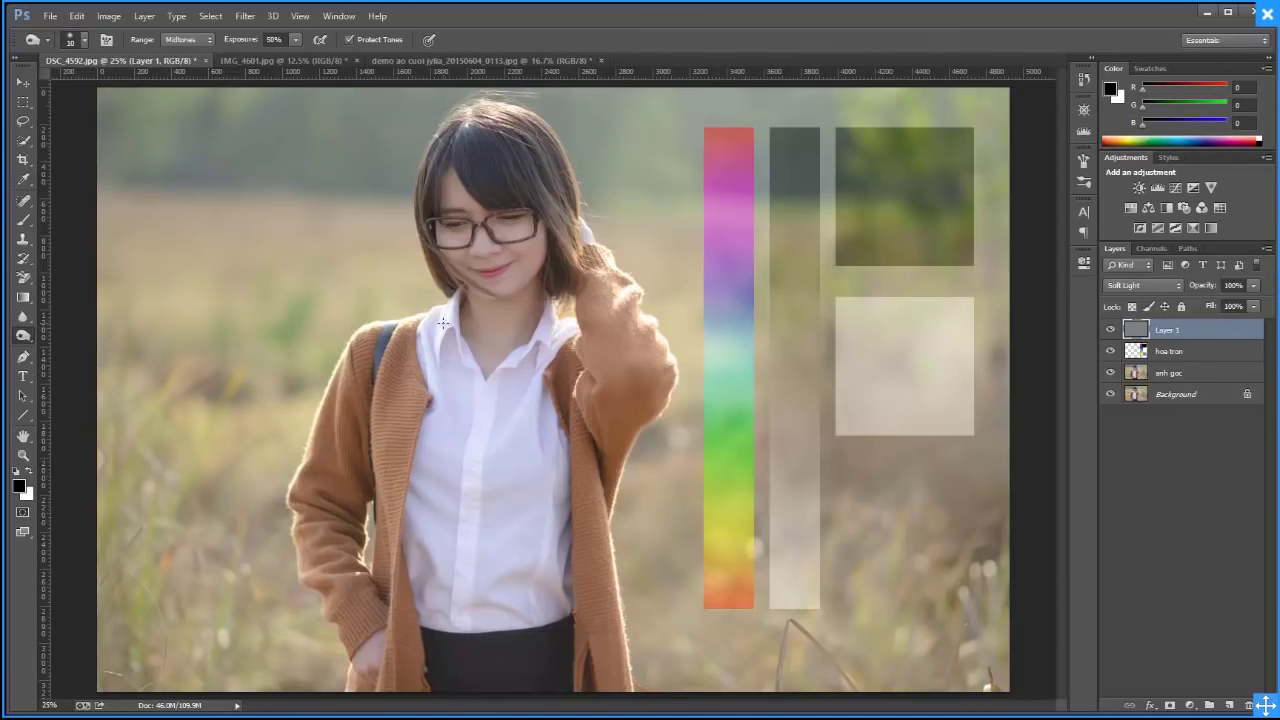
pyautogui.press(']')
pyautogui.press(']')
pyautogui.press(']')
pyautogui.moveTo(442, 324); pyautogui.dragTo(449, 246)
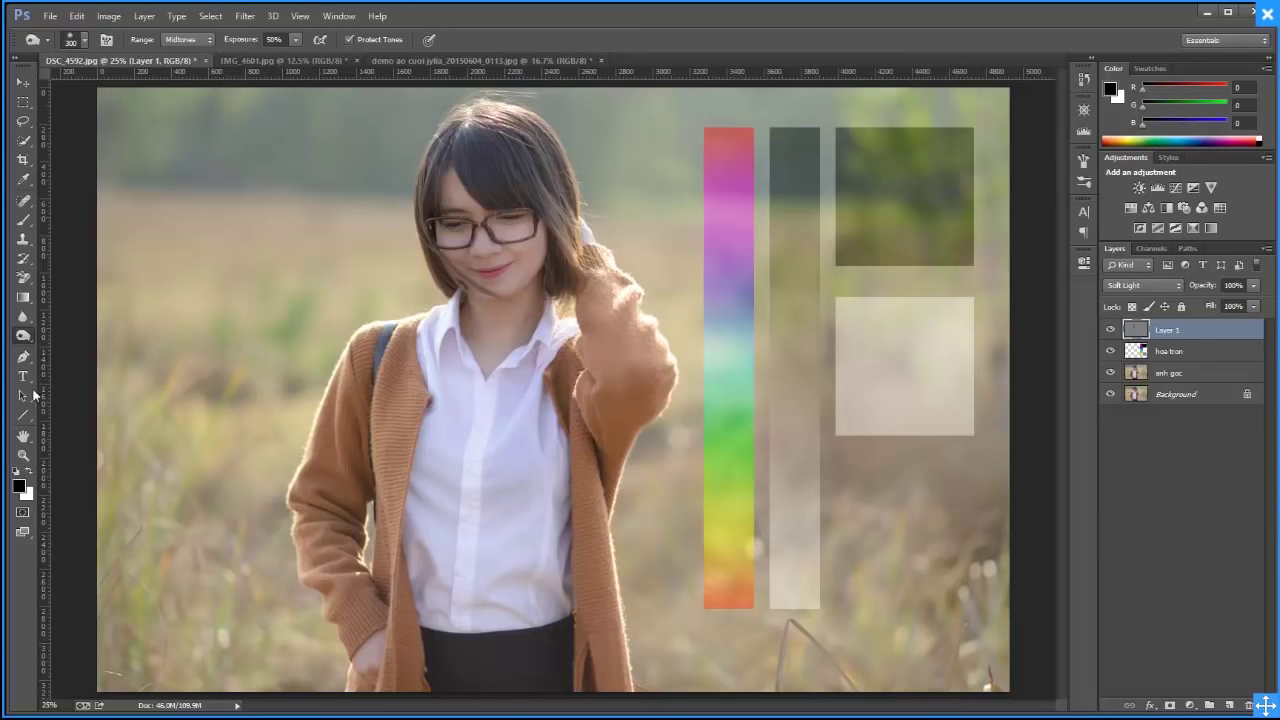
pyautogui.rightClick(24, 338)
pyautogui.click(58, 335)
pyautogui.press(']')
pyautogui.press(']')
pyautogui.press(']')
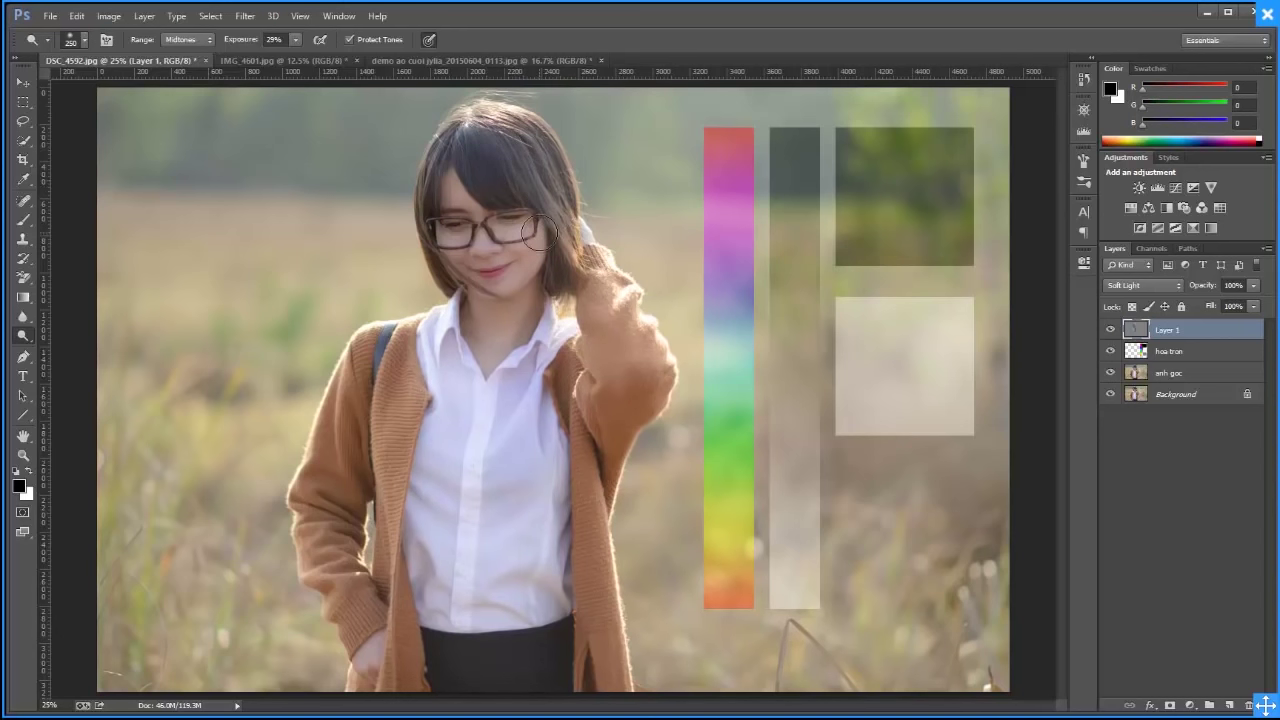
# Compare Layer 1 on and off, delete it, and select the anh goc layer
pyautogui.click(1110, 330)
pyautogui.click(1110, 330)
pyautogui.click(1110, 330)
pyautogui.press('Delete')
pyautogui.click(1165, 351)
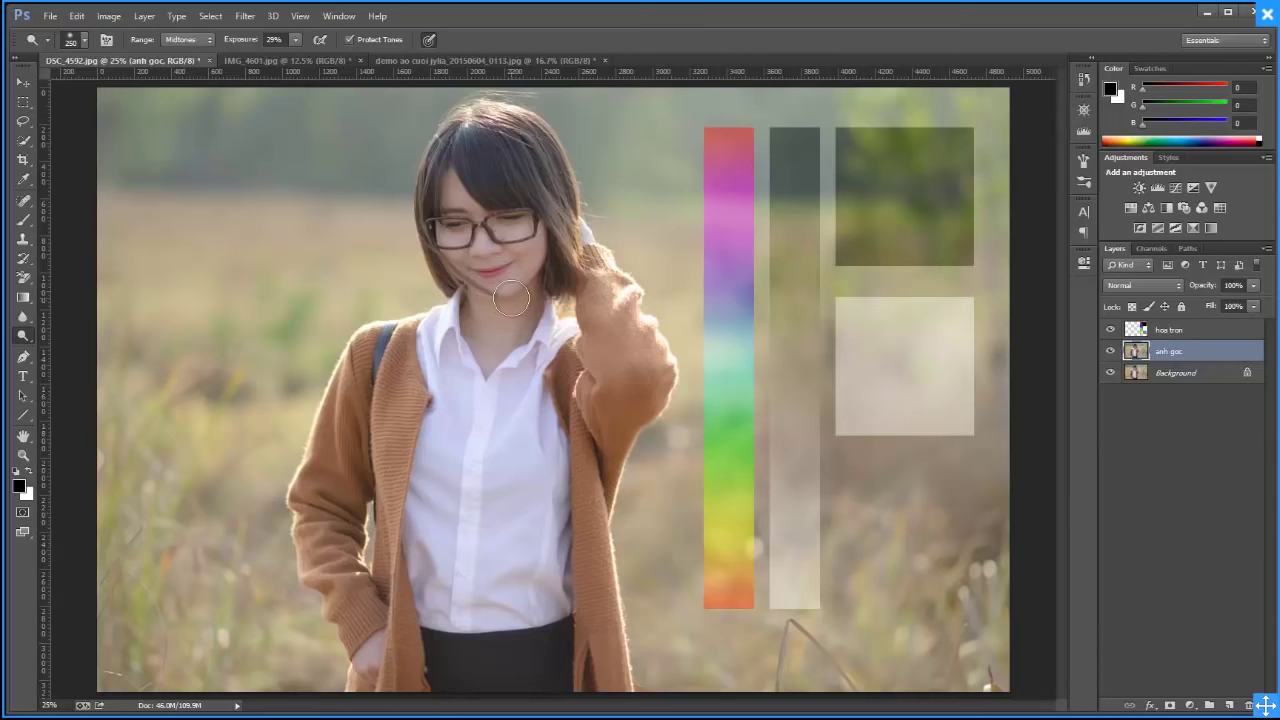
pyautogui.click(1195, 331)
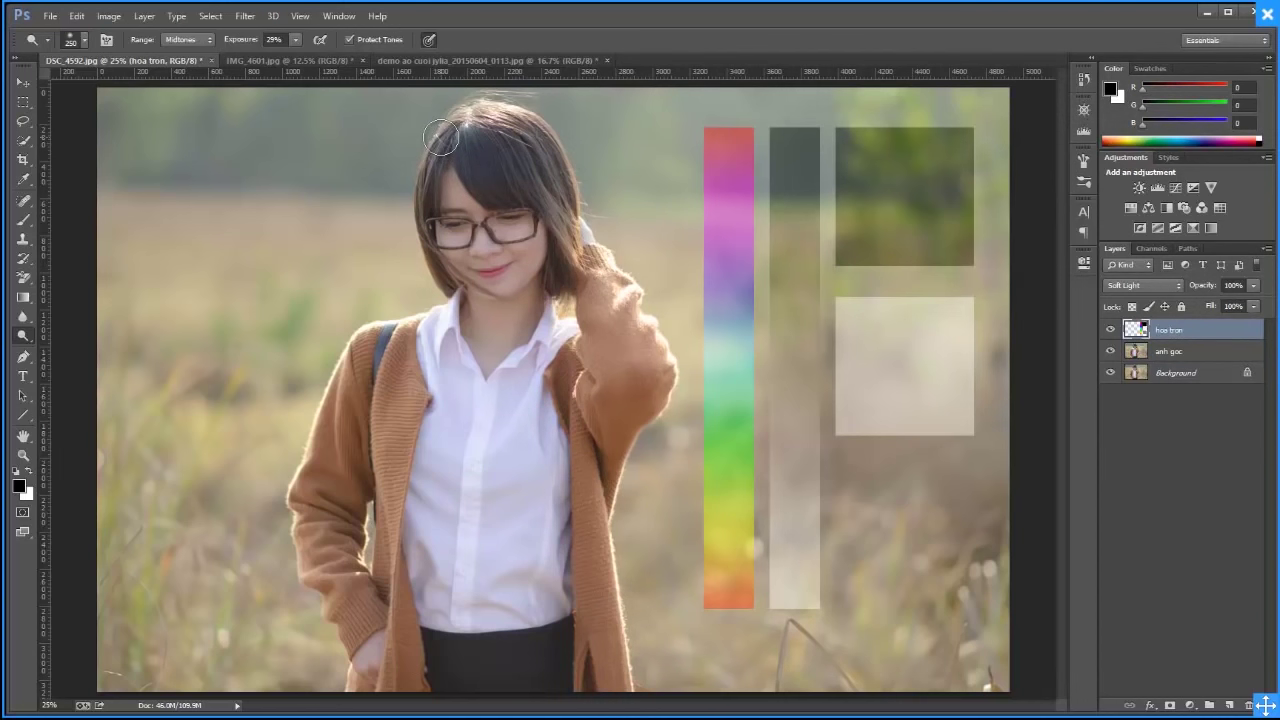
pyautogui.click(1190, 351)
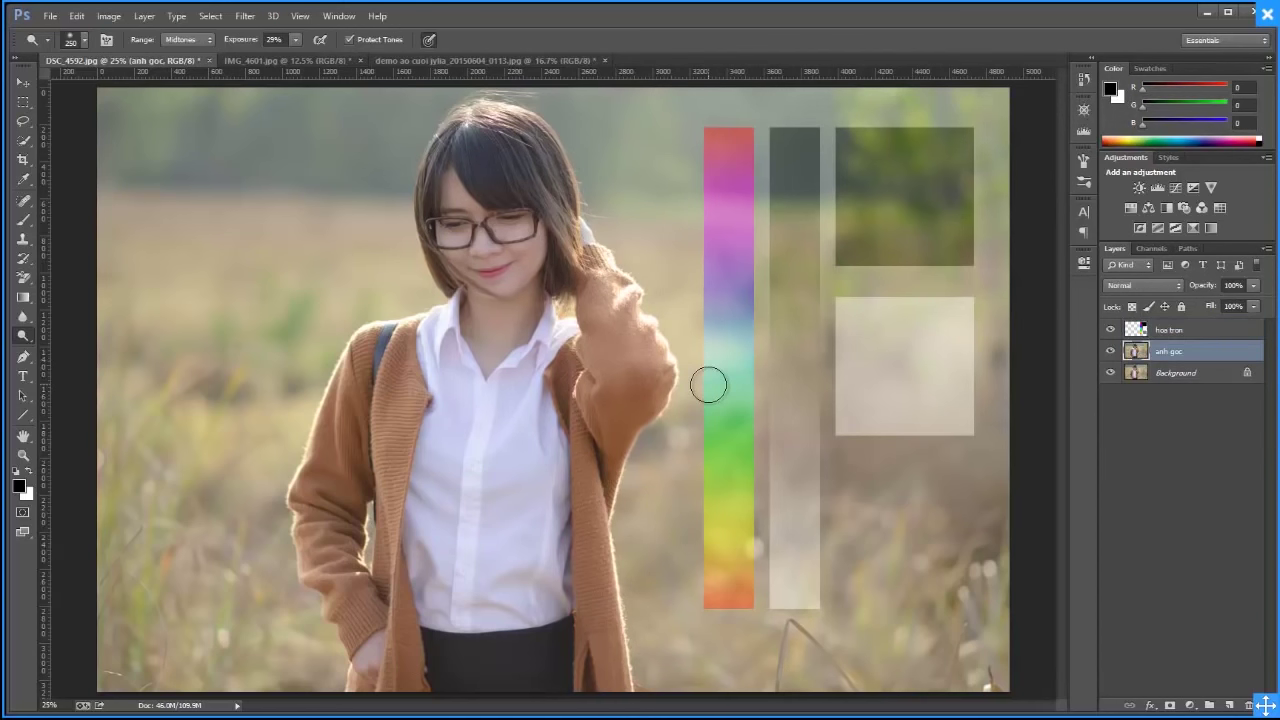
# Duplicate anh goc and apply a High Pass filter with radius 3.5 to the copy
pyautogui.hotkey('ctrl', 'j')
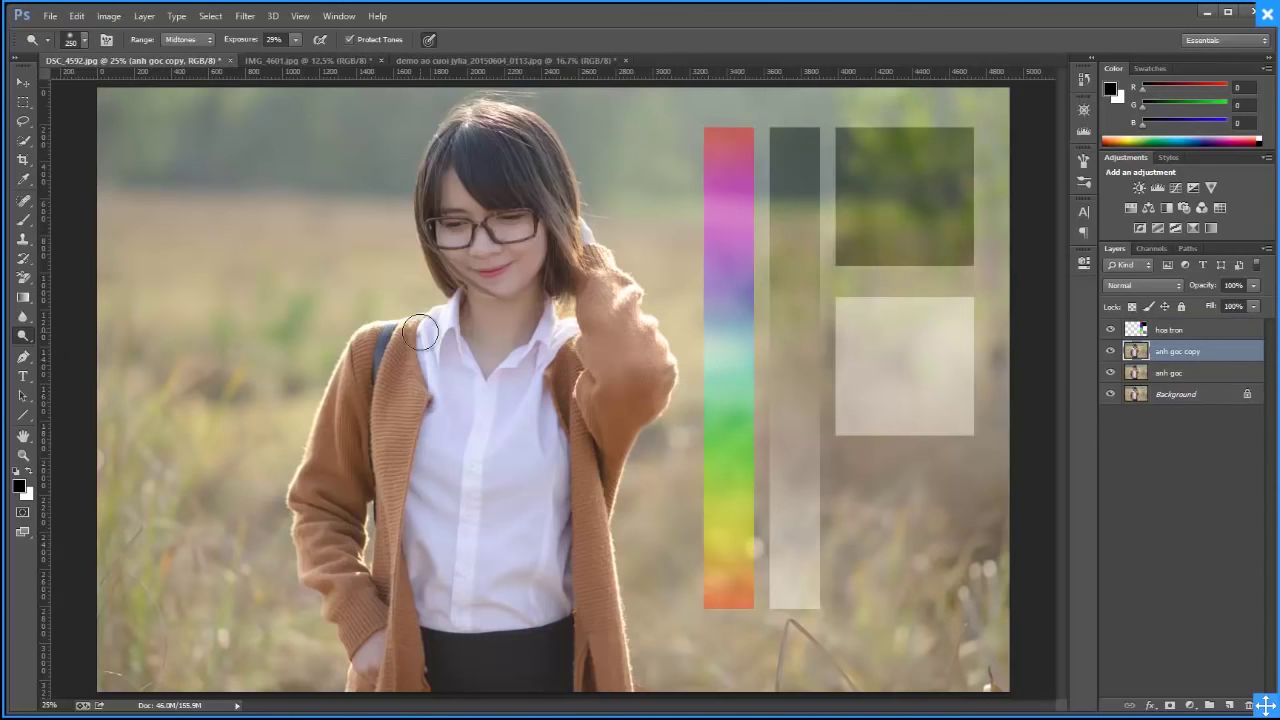
pyautogui.click(245, 16)
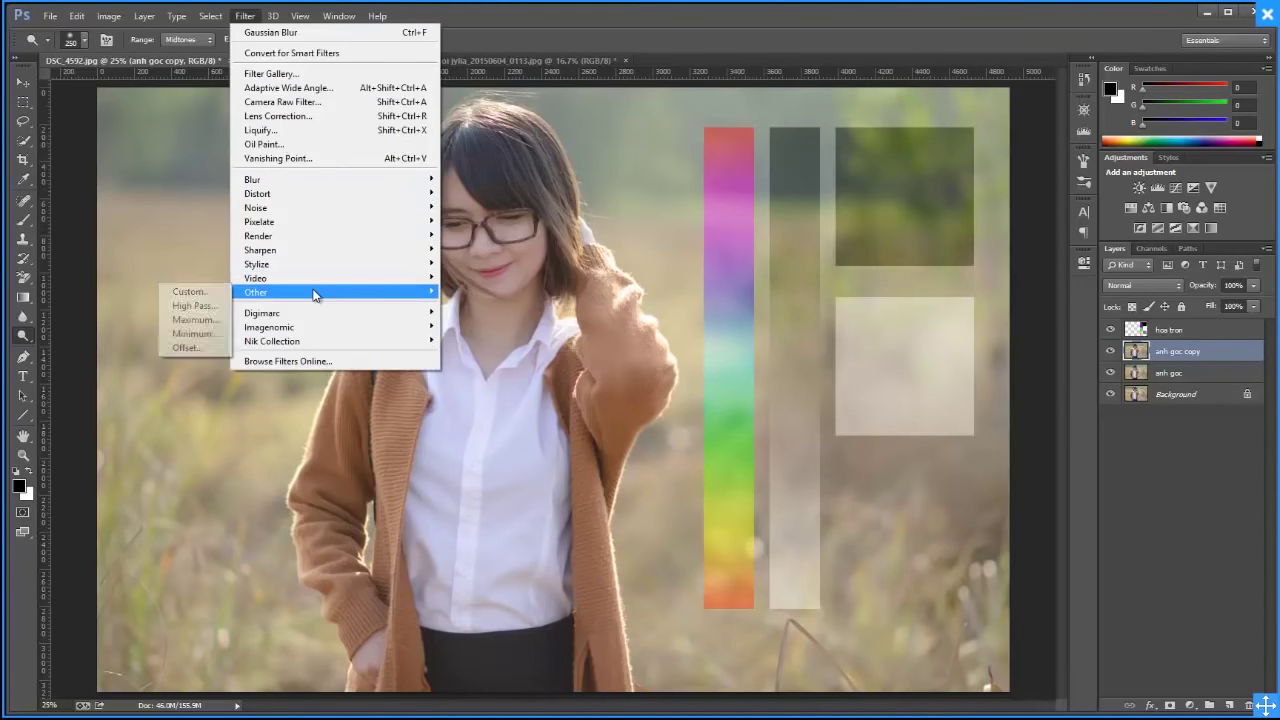
pyautogui.moveTo(256, 292)
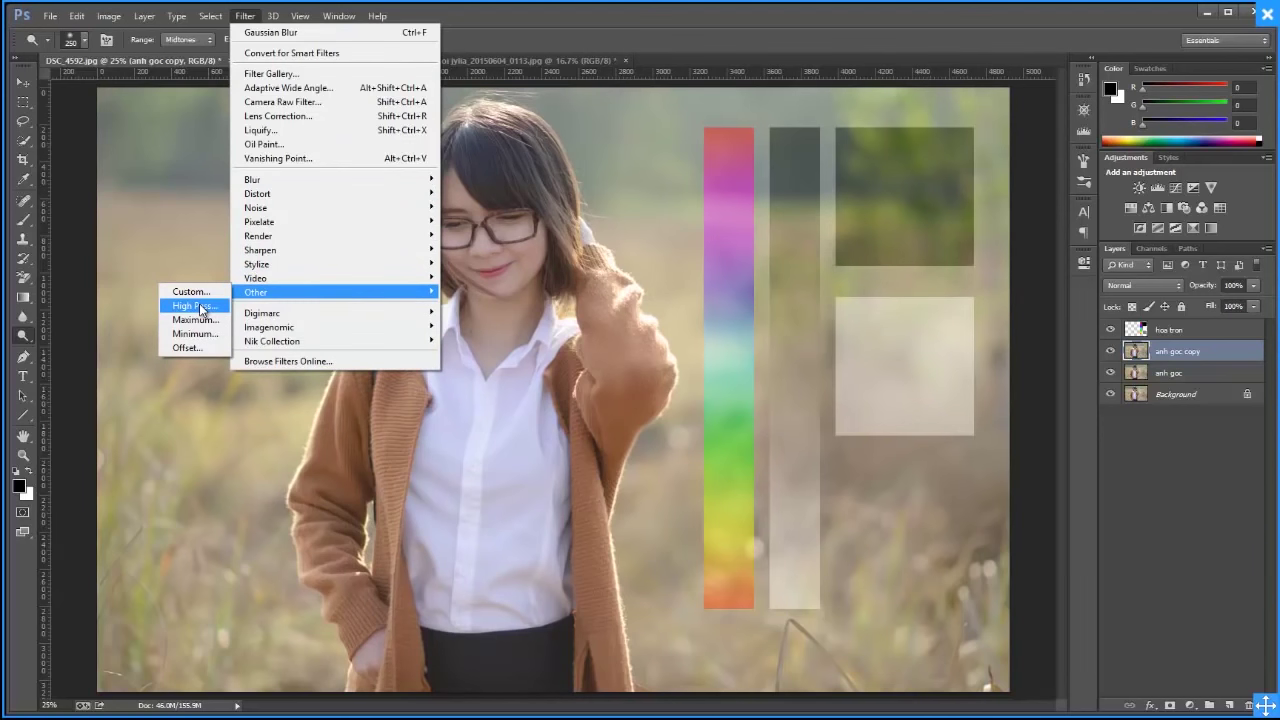
pyautogui.click(201, 306)
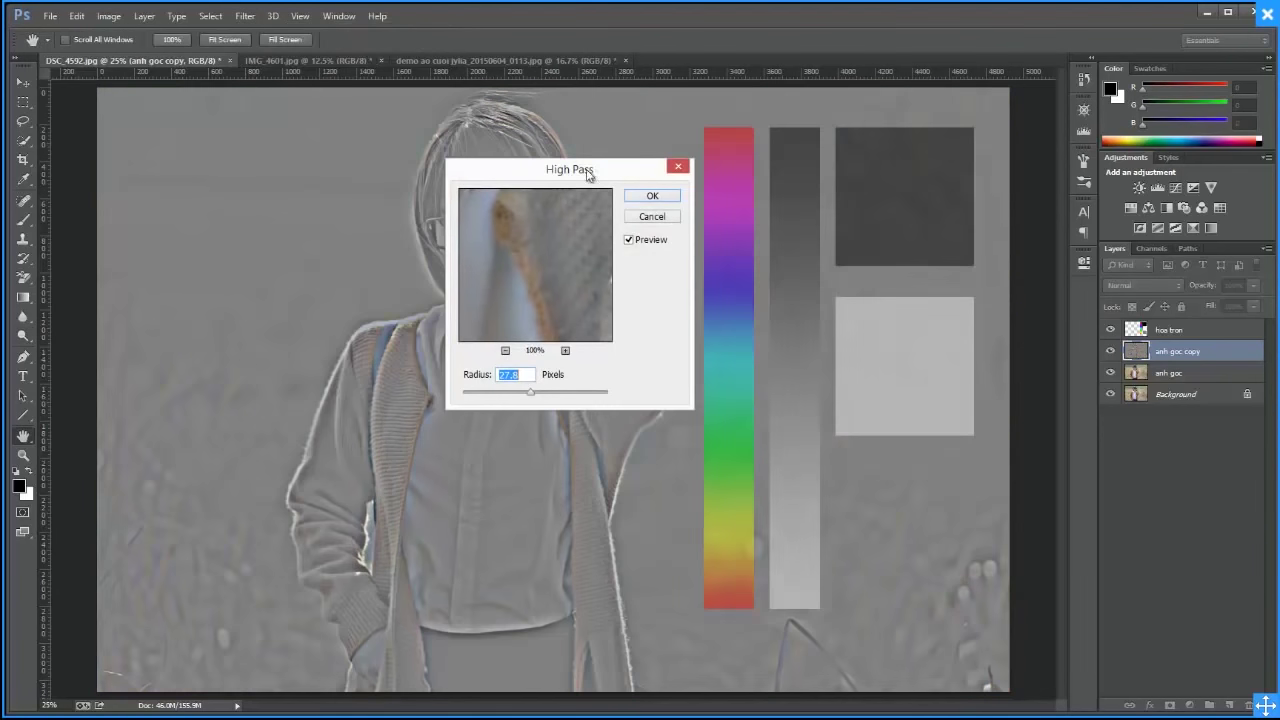
pyautogui.moveTo(589, 174); pyautogui.dragTo(781, 132)
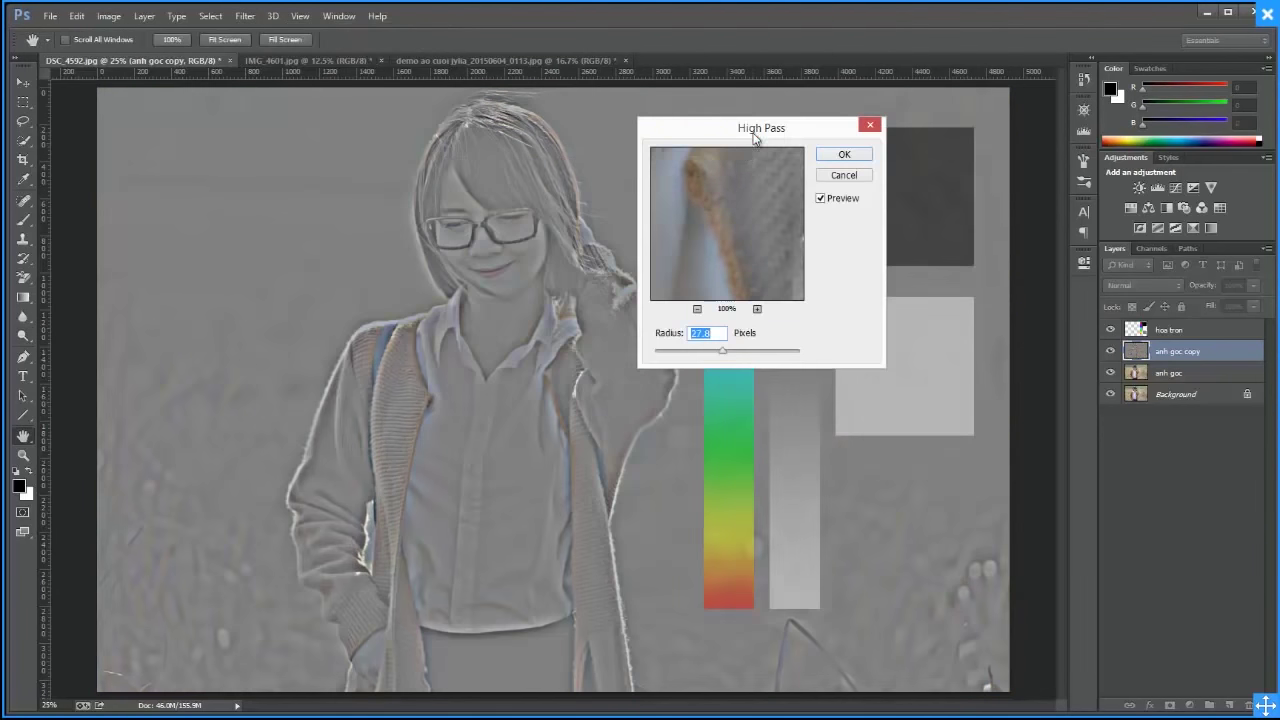
pyautogui.click(689, 358)
pyautogui.moveTo(695, 358); pyautogui.dragTo(690, 357)
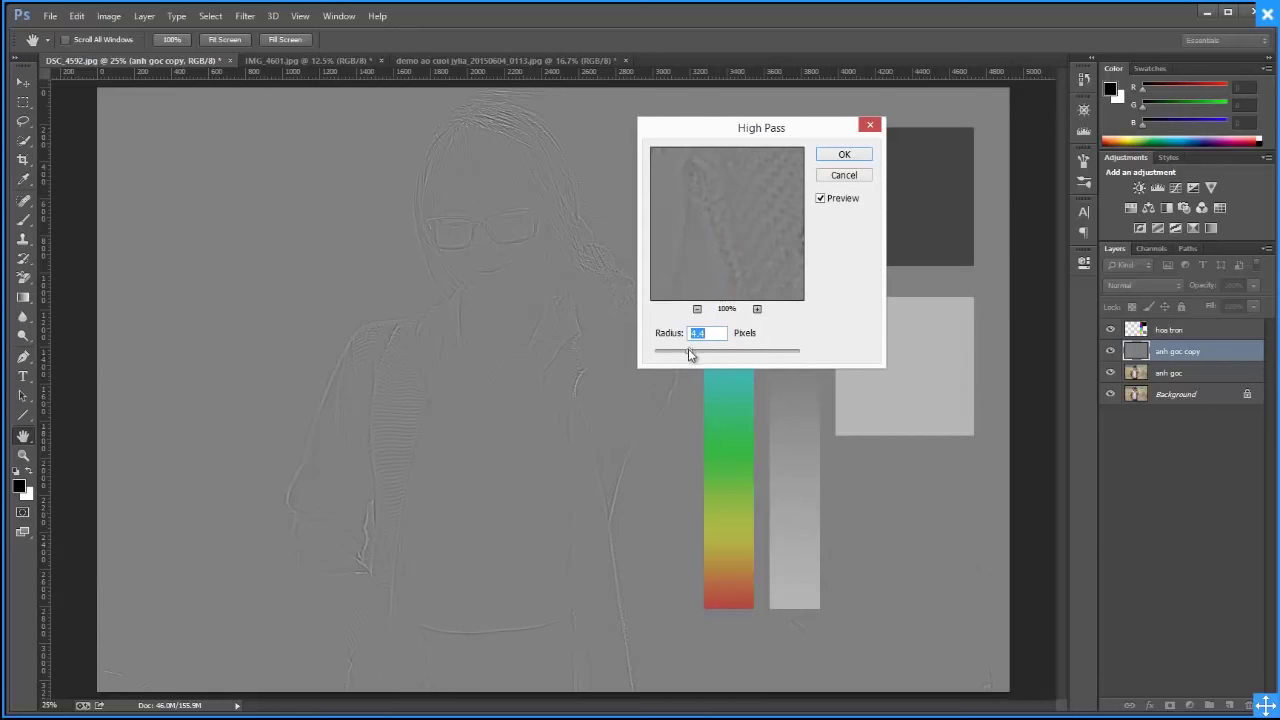
pyautogui.moveTo(689, 355); pyautogui.dragTo(683, 358)
pyautogui.click(846, 157)
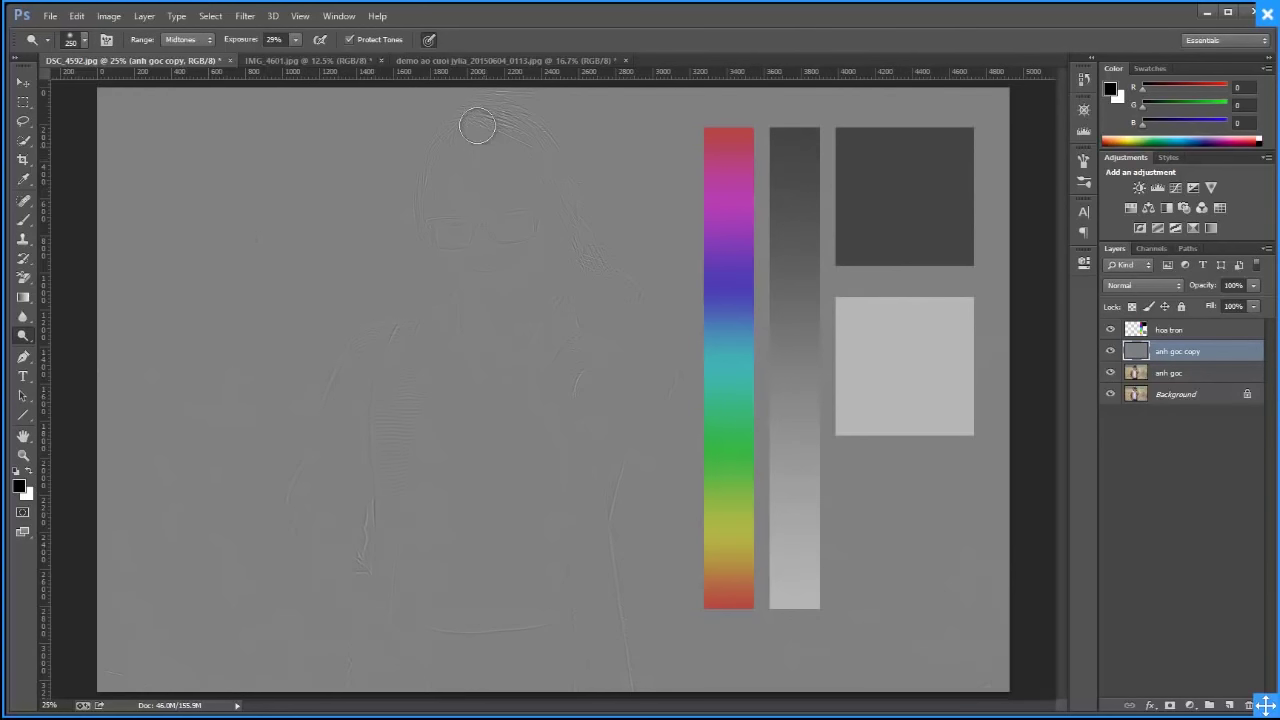
# Compare Soft Light and Overlay on the High Pass copy, settling on Overlay
pyautogui.click(28, 456)
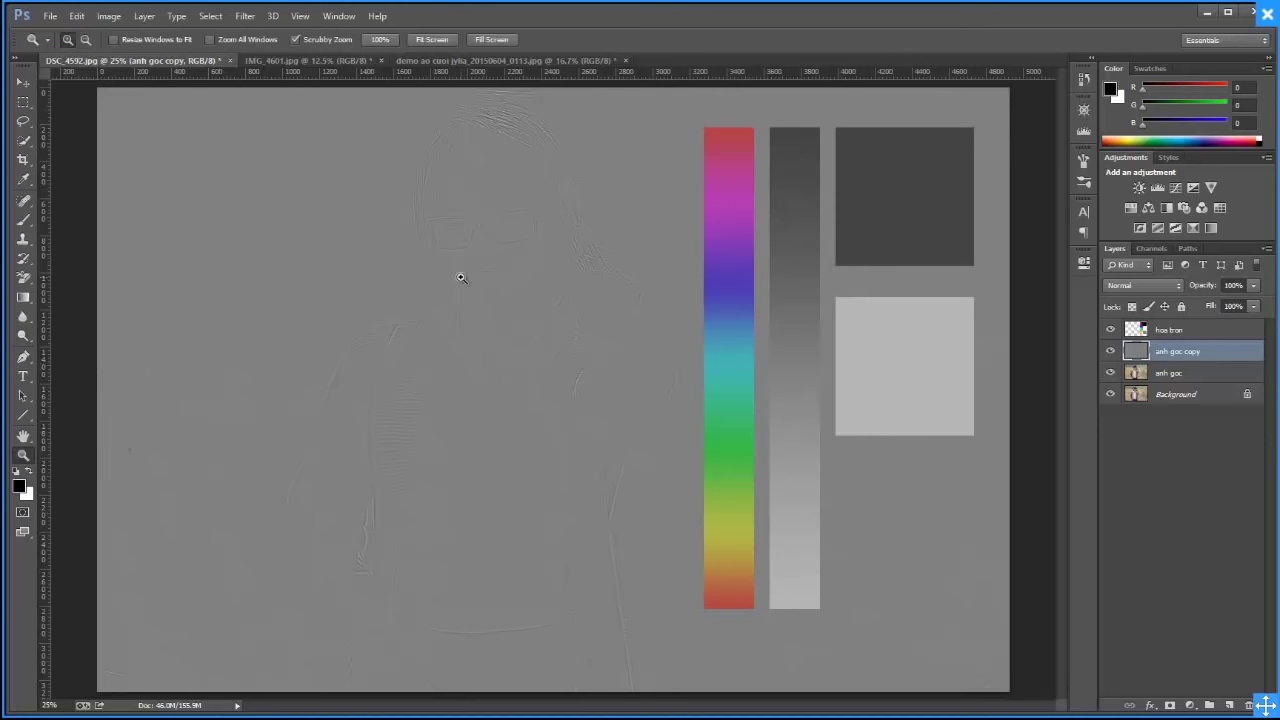
pyautogui.moveTo(461, 277); pyautogui.dragTo(586, 257)
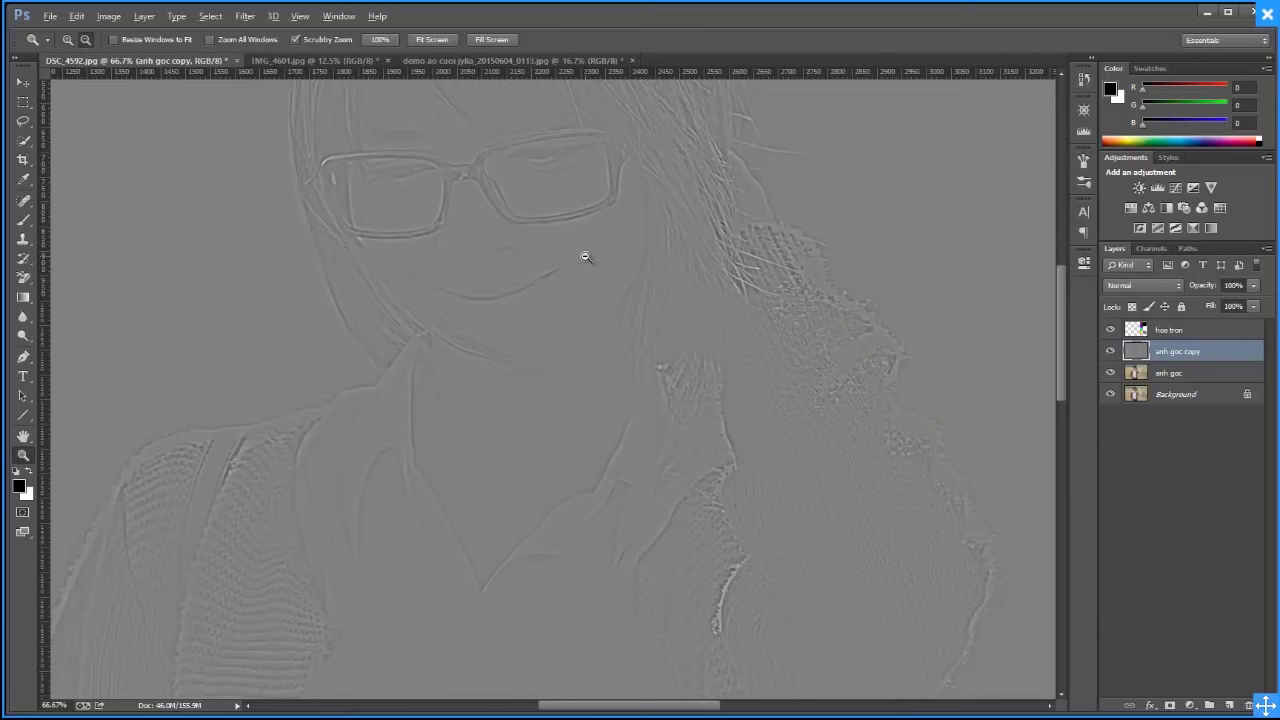
pyautogui.keyDown('alt'); pyautogui.click(586, 257); pyautogui.keyUp('alt')
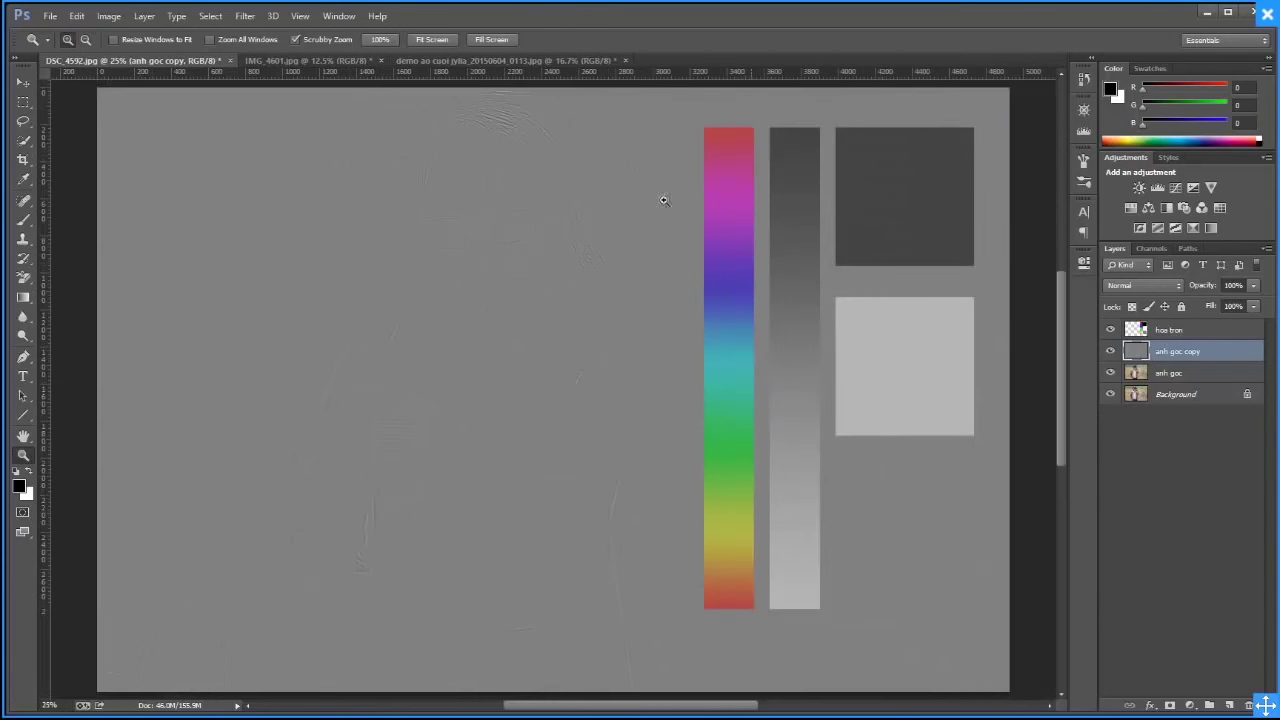
pyautogui.click(1135, 287)
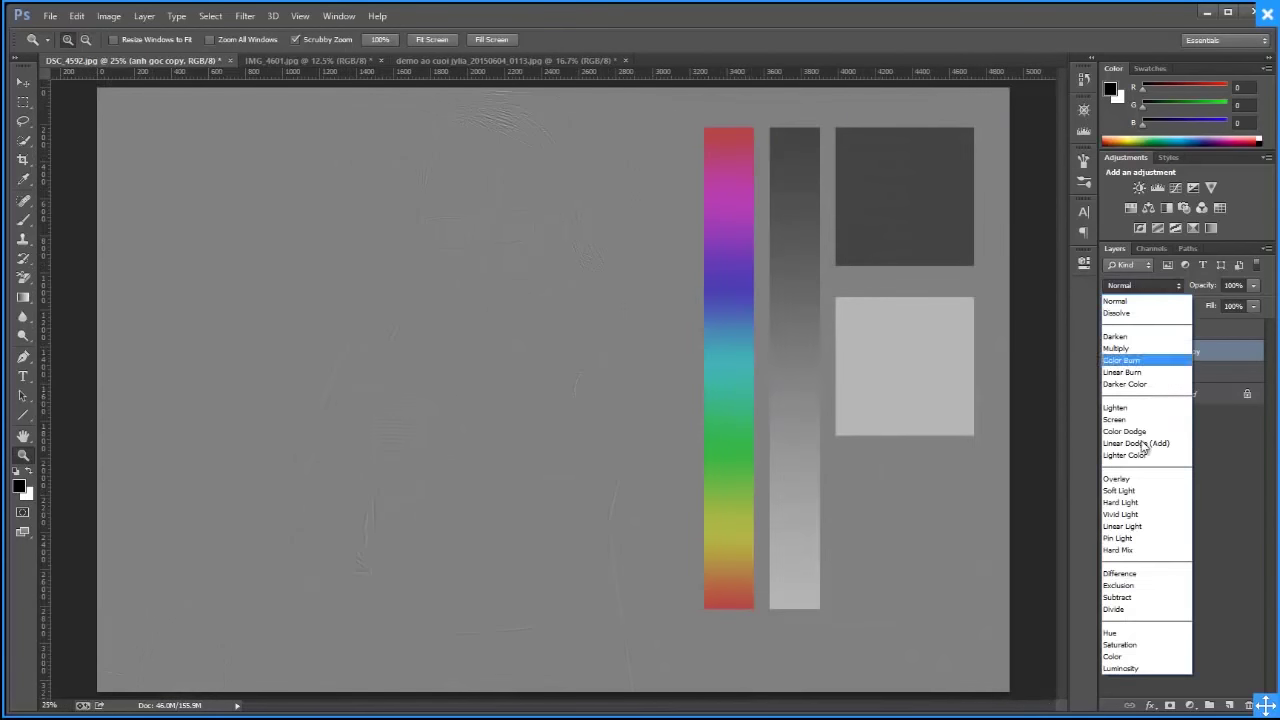
pyautogui.click(1145, 494)
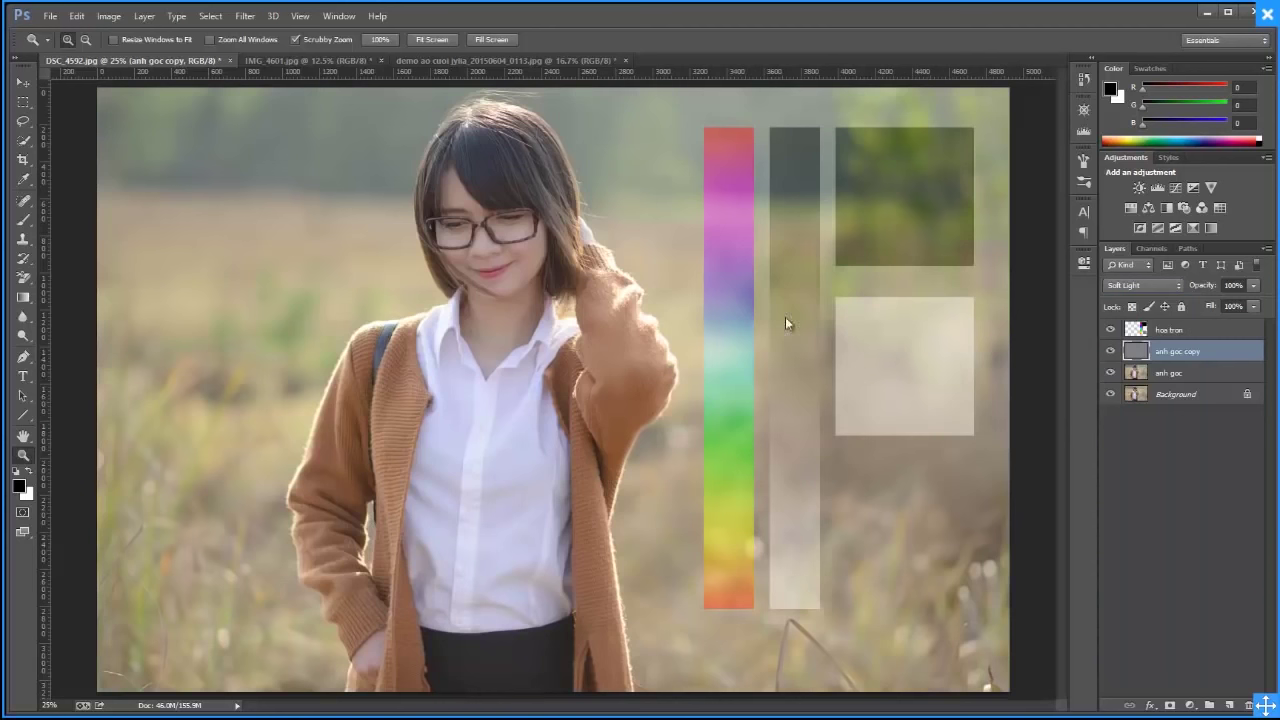
pyautogui.click(1110, 351)
pyautogui.click(1110, 351)
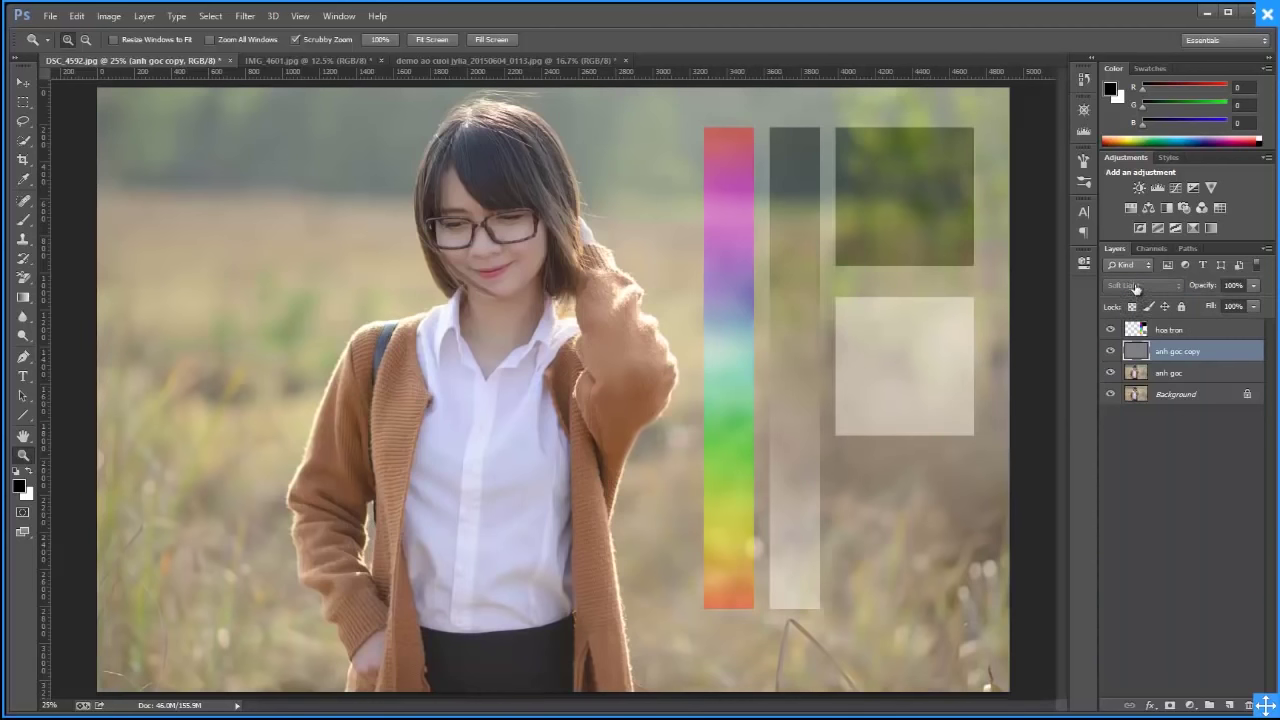
pyautogui.click(1136, 287)
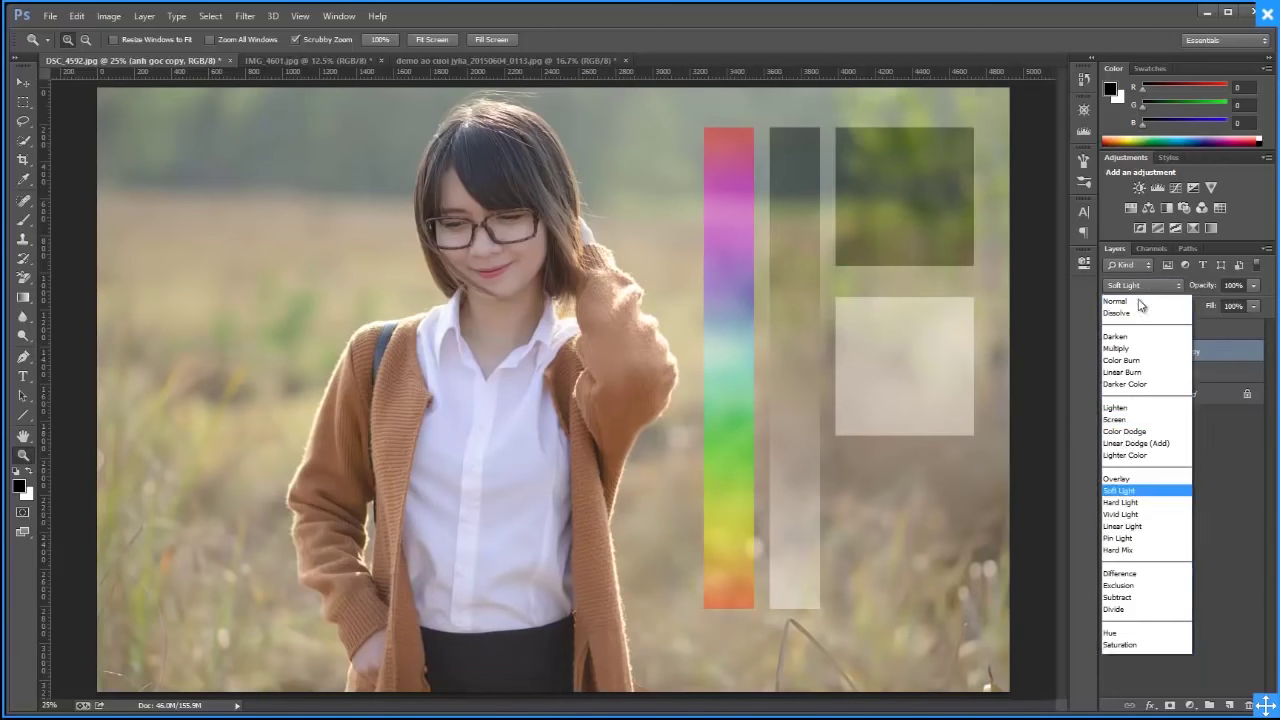
pyautogui.click(1126, 480)
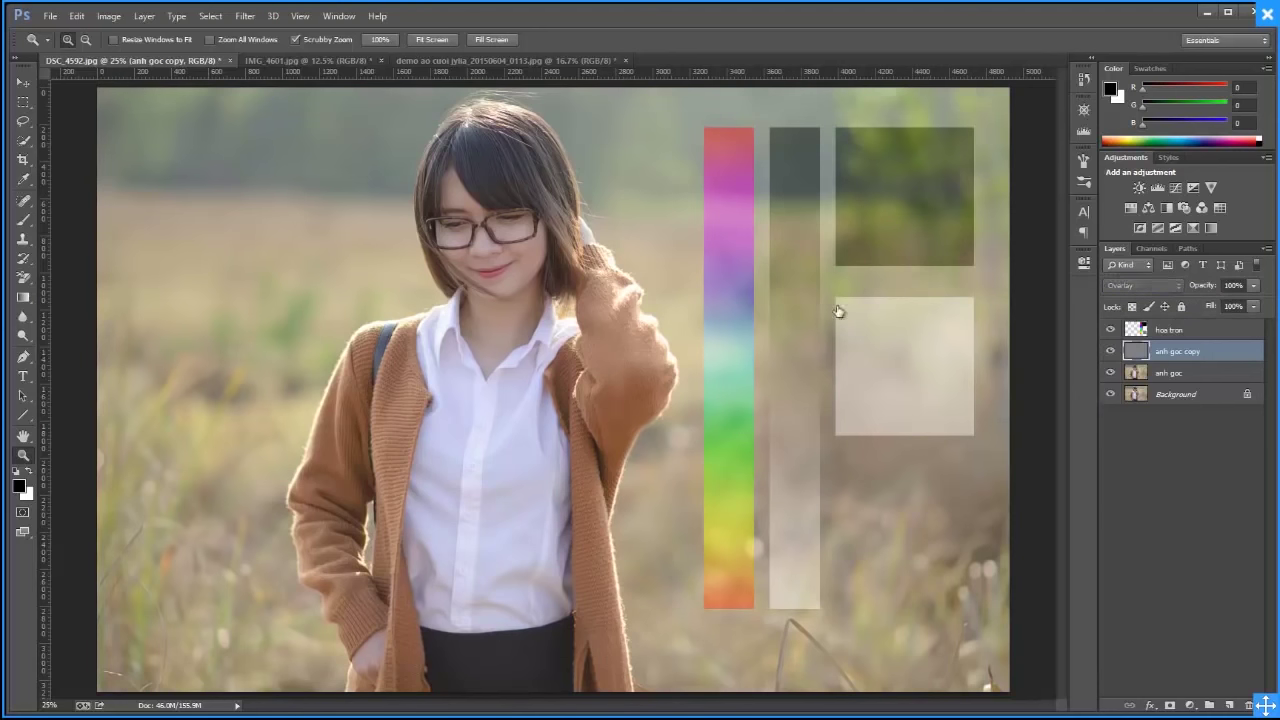
# Inspect the hair at 200% zoom and merge the Overlay copy into anh goc
pyautogui.click(586, 238)
pyautogui.click(586, 238)
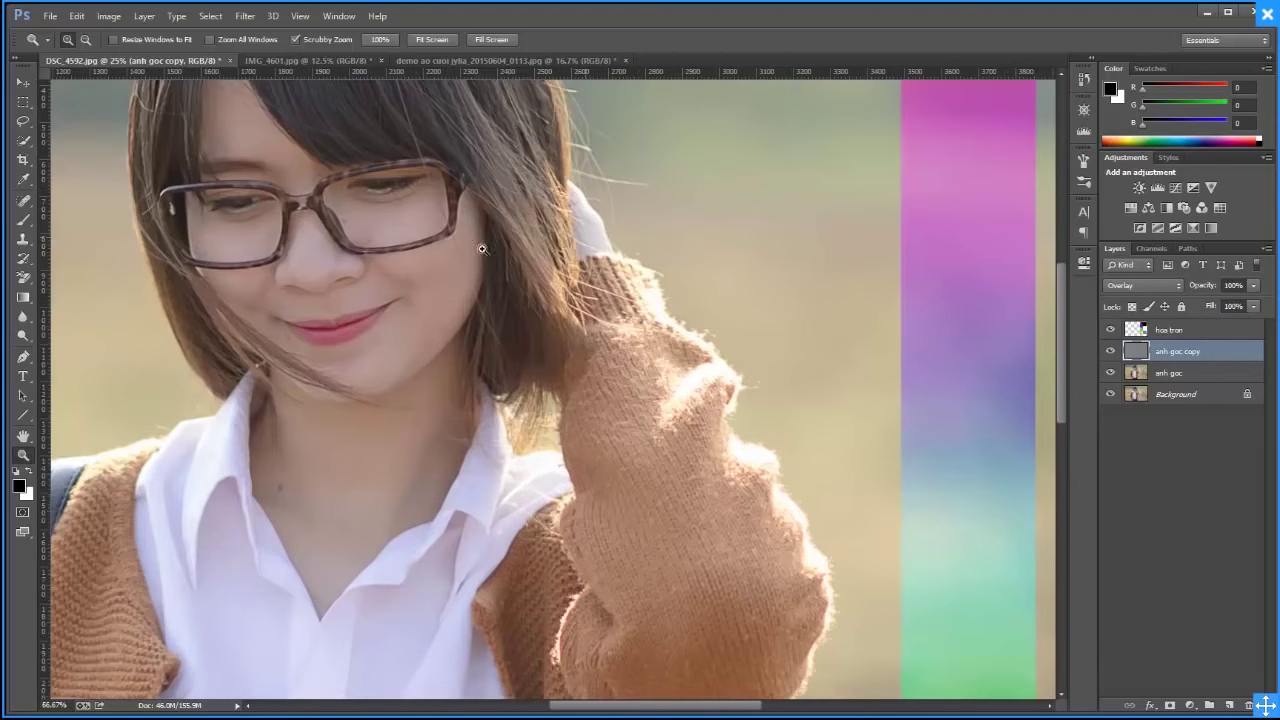
pyautogui.click(586, 238)
pyautogui.click(520, 256)
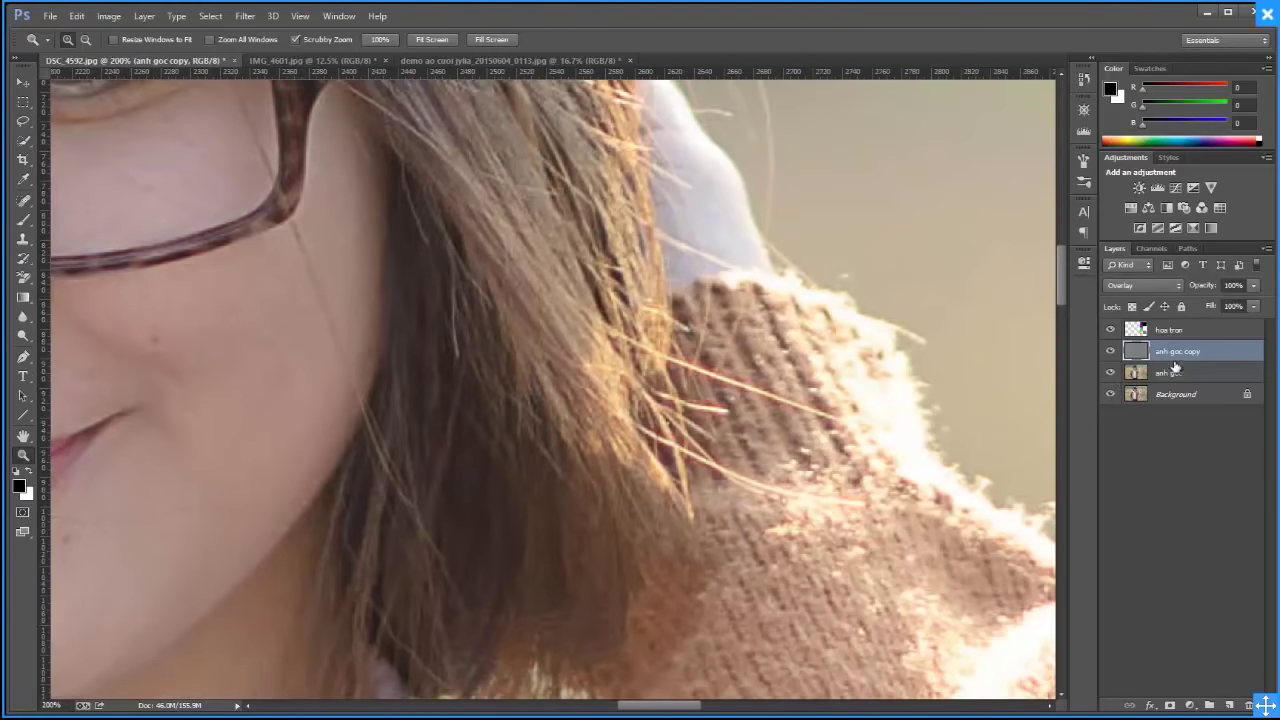
pyautogui.hotkey('ctrl', 'e')
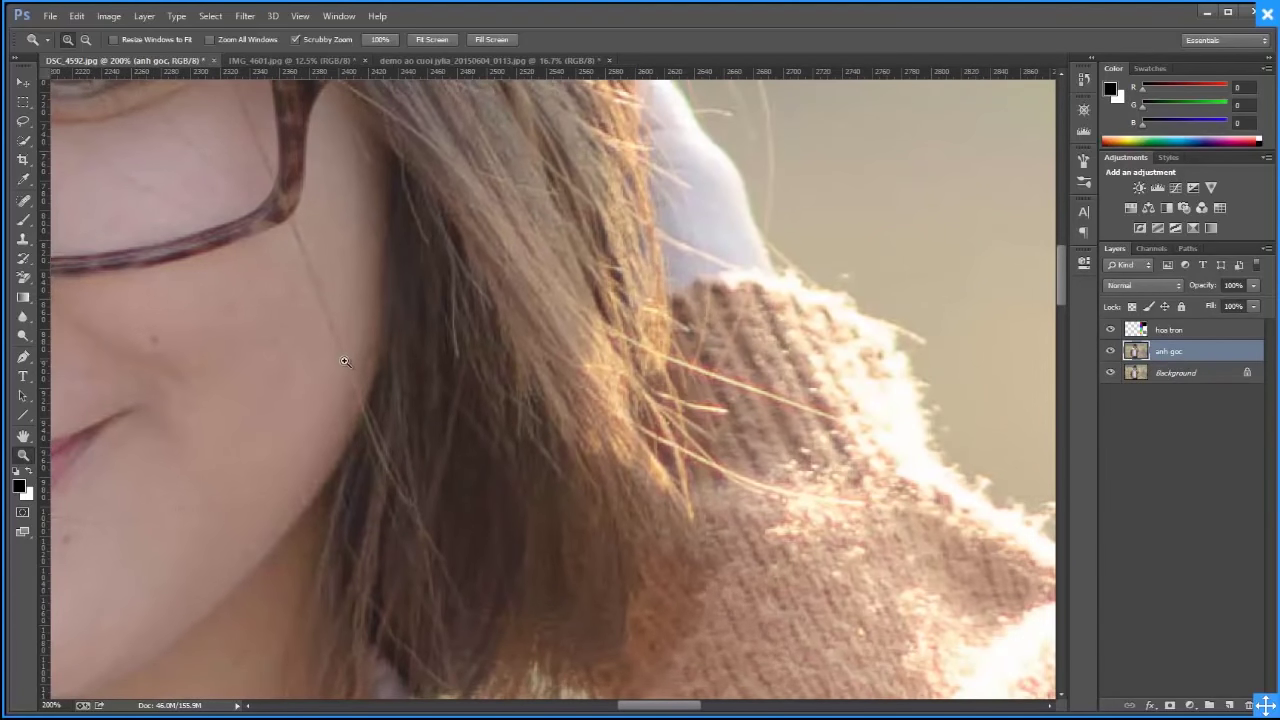
# Trial Difference on anh goc, undo it, zoom out to the whole portrait, and select hoa tron
pyautogui.click(1150, 292)
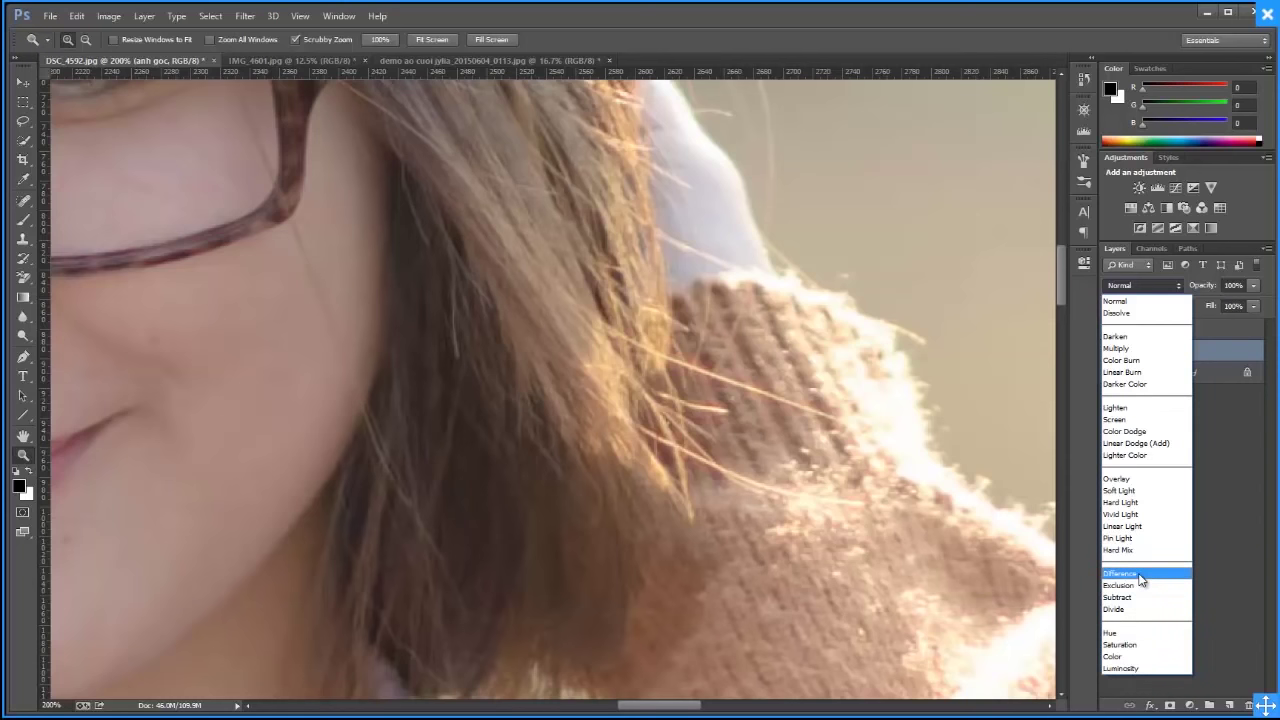
pyautogui.click(1140, 574)
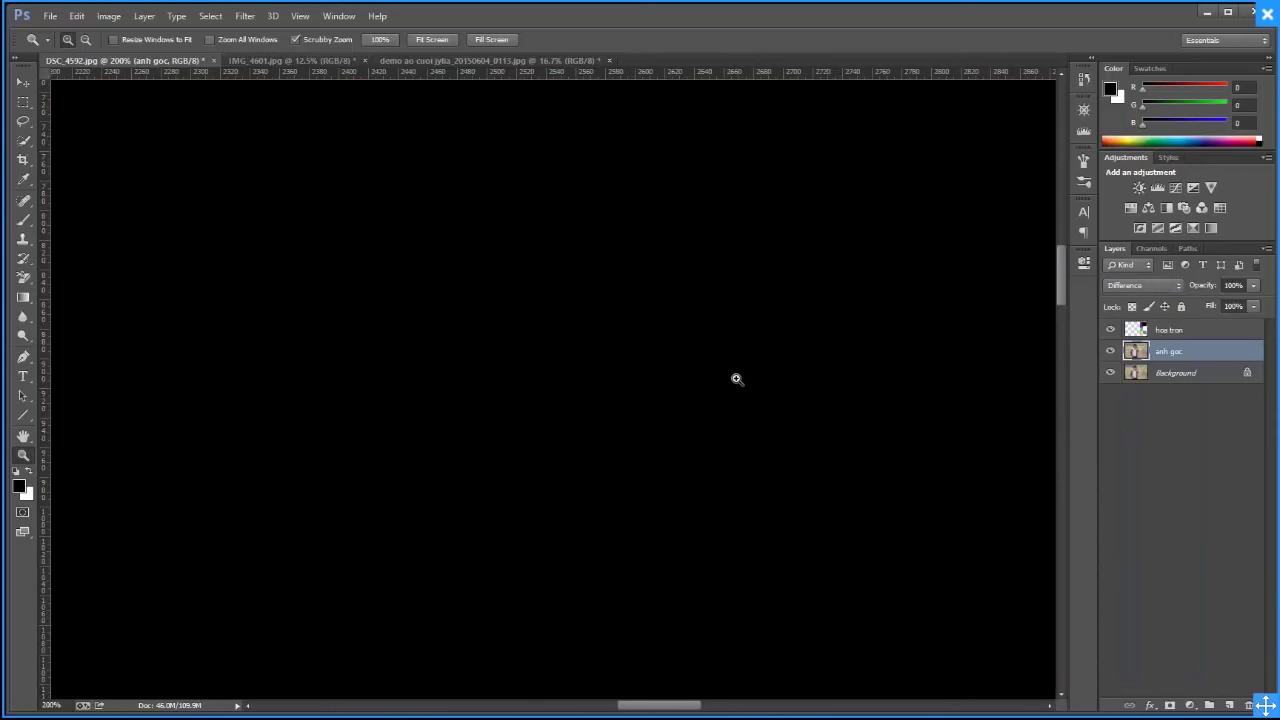
pyautogui.hotkey('ctrl', 'z')
pyautogui.keyDown('alt'); pyautogui.click(706, 331); pyautogui.keyUp('alt')
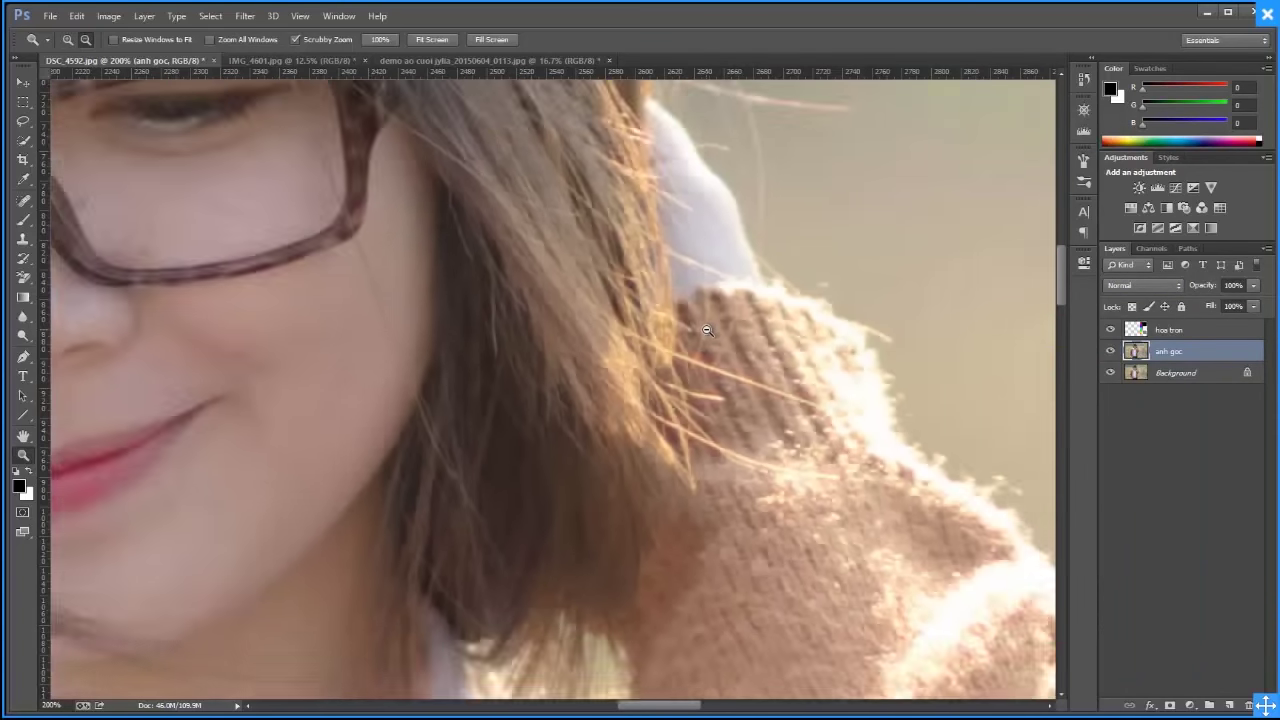
pyautogui.keyDown('alt'); pyautogui.click(706, 331); pyautogui.keyUp('alt')
pyautogui.keyDown('alt'); pyautogui.click(706, 331); pyautogui.keyUp('alt')
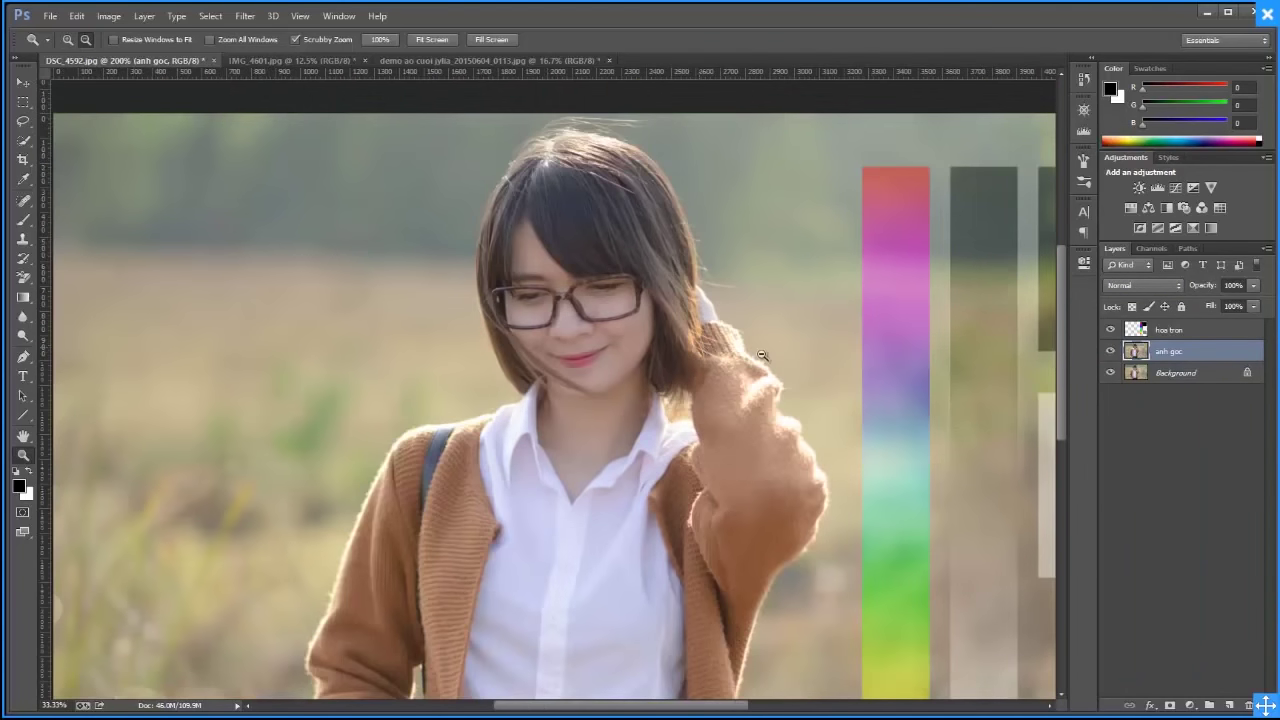
pyautogui.click(1168, 330)
# Switch hoa tron to Difference blending, hide it, and select anh goc
pyautogui.click(1140, 285)
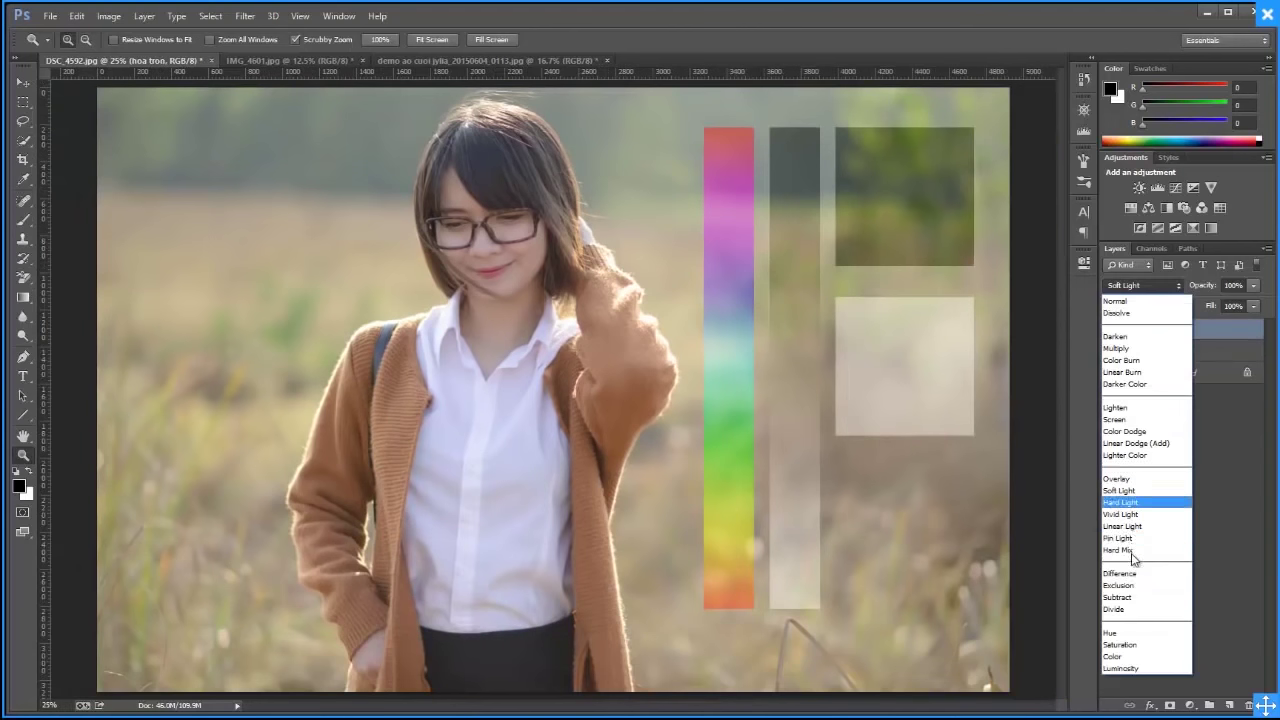
pyautogui.click(1133, 574)
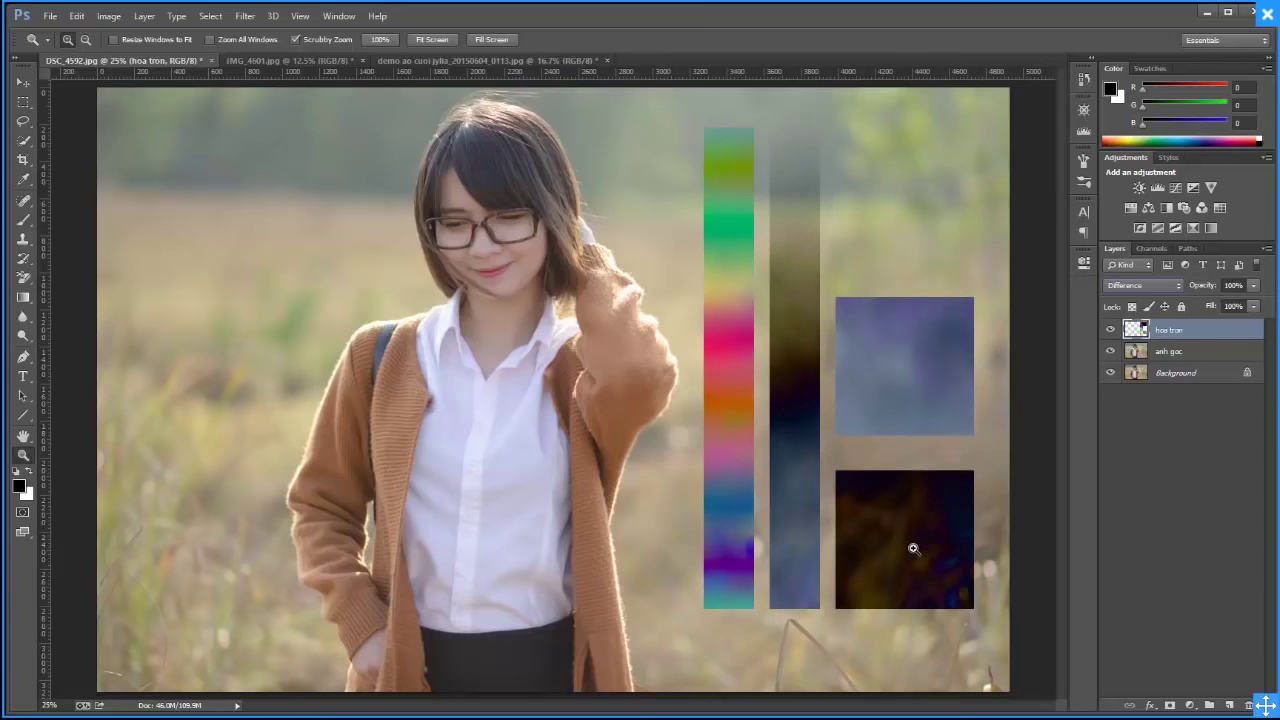
pyautogui.click(1155, 288)
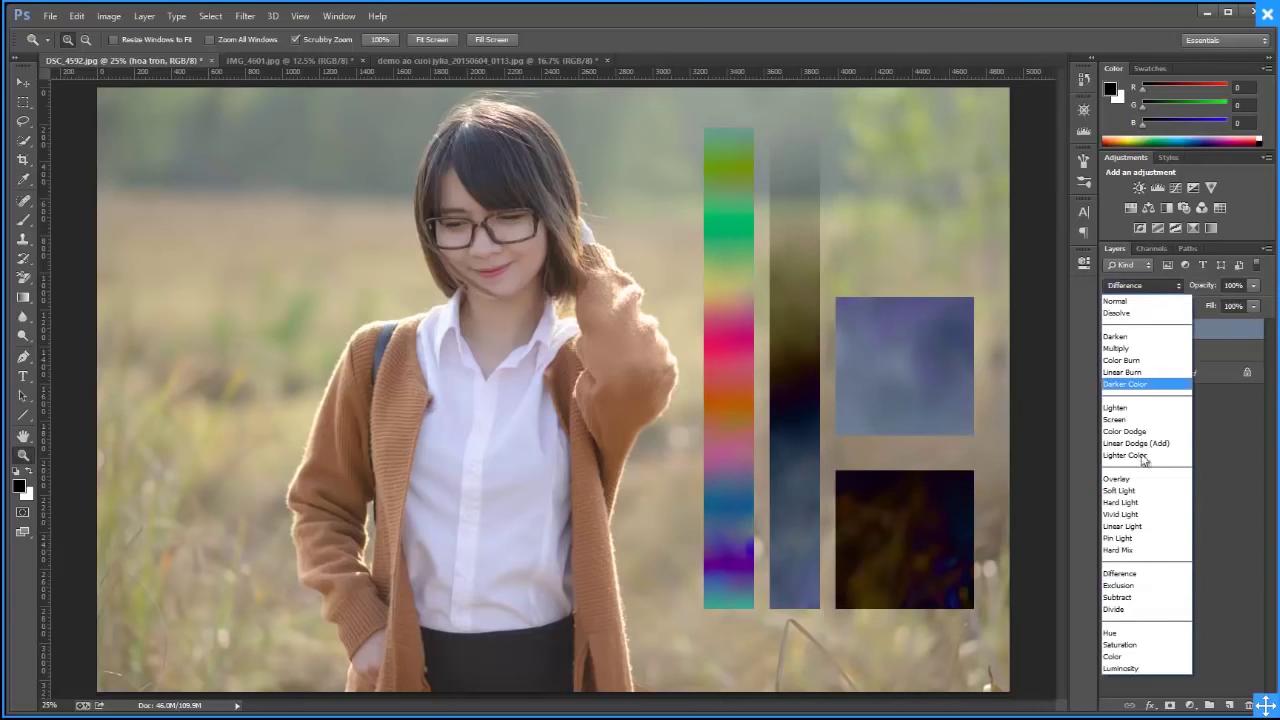
pyautogui.click(1157, 570)
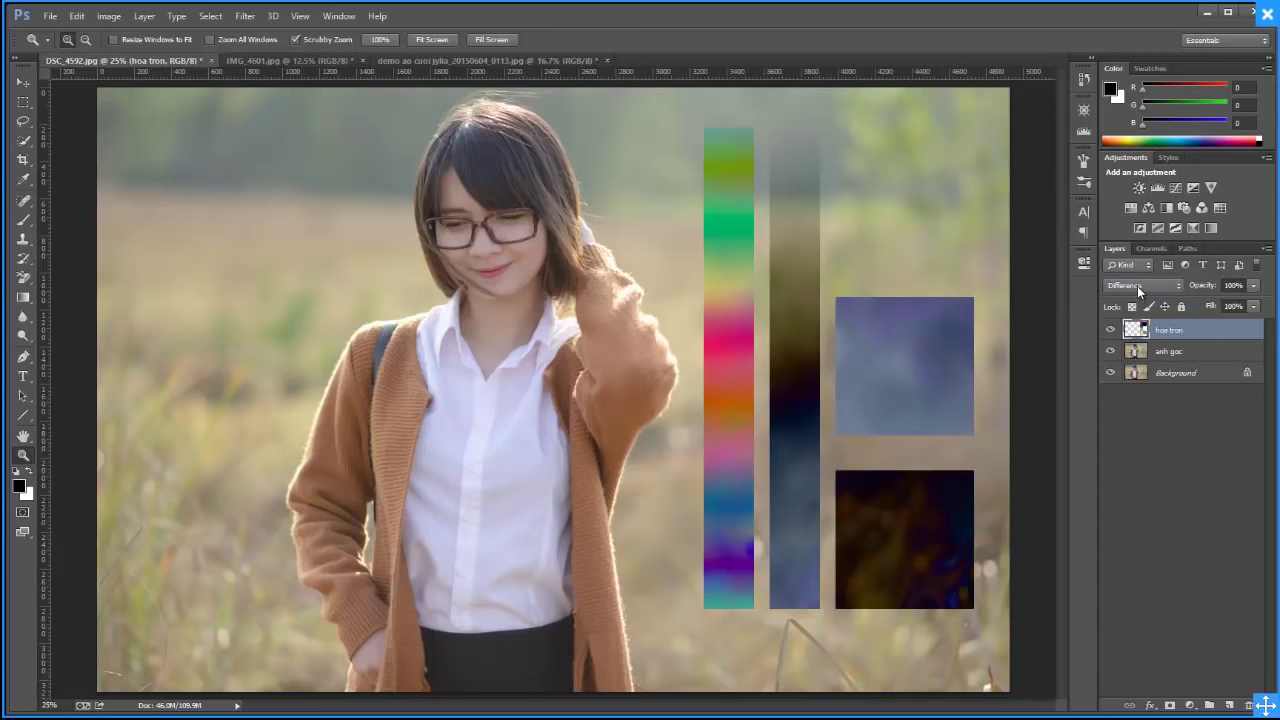
pyautogui.click(1139, 290)
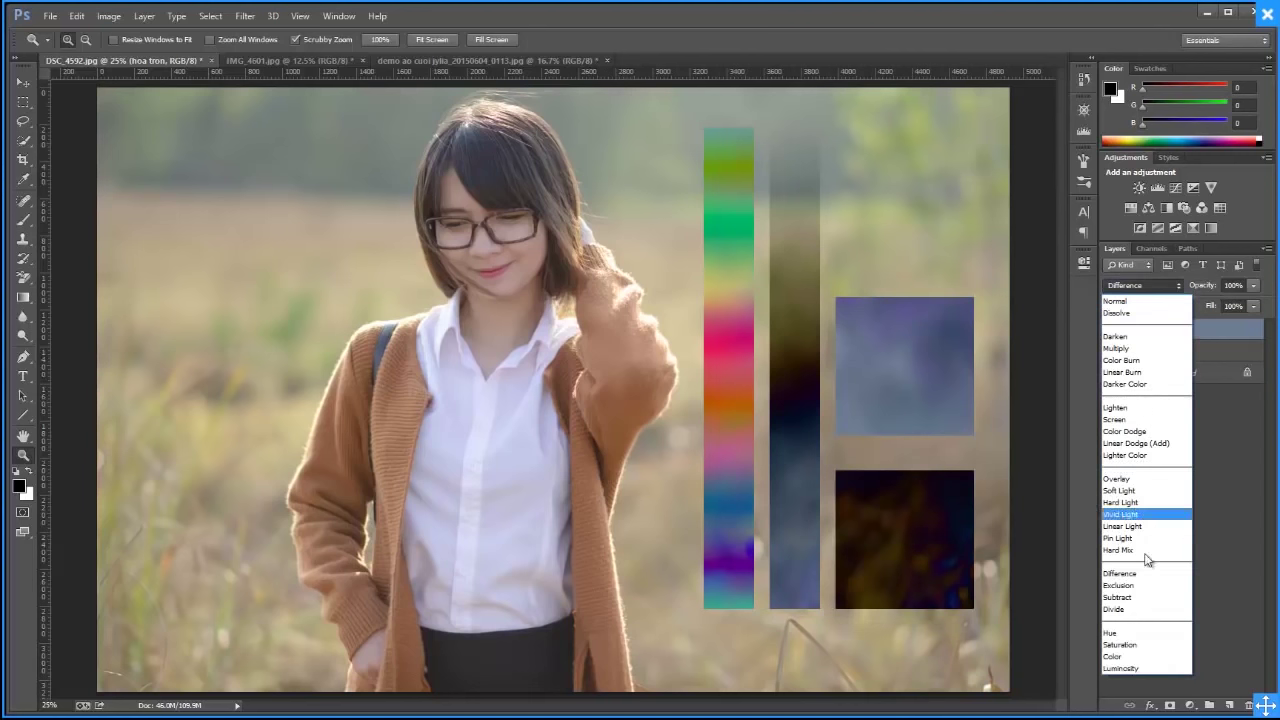
pyautogui.click(1144, 575)
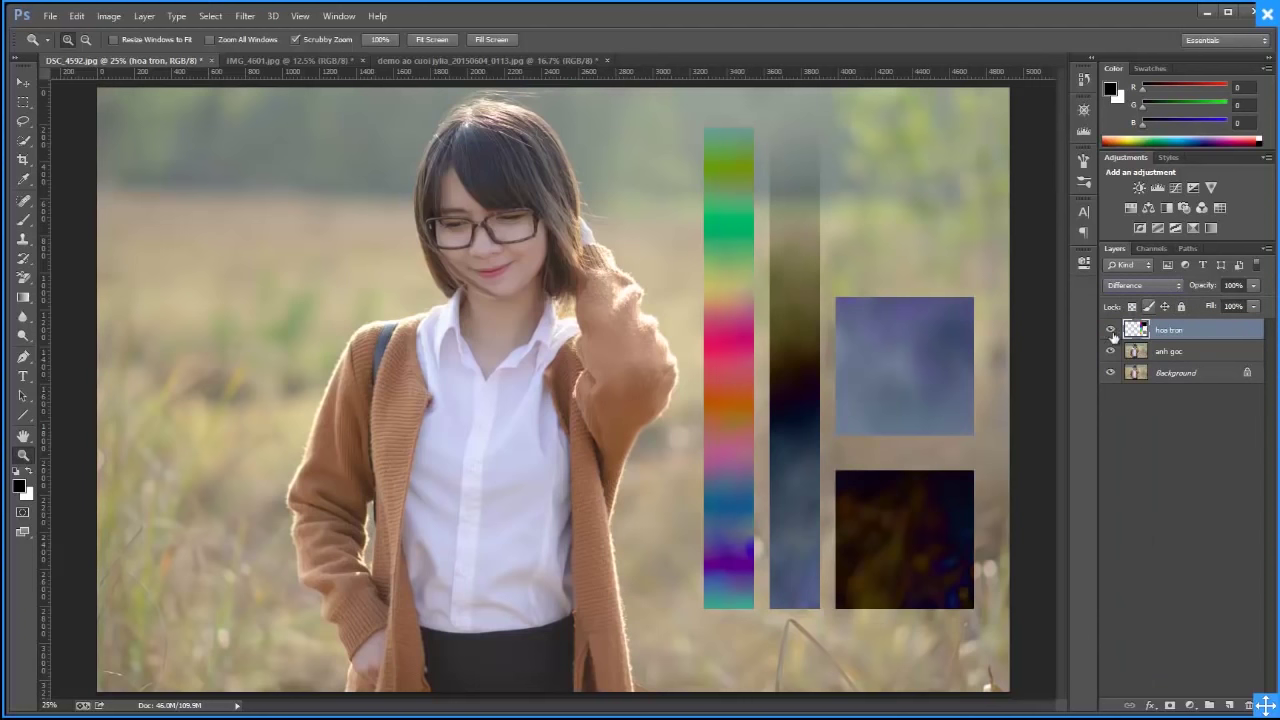
pyautogui.click(1110, 329)
pyautogui.click(1178, 354)
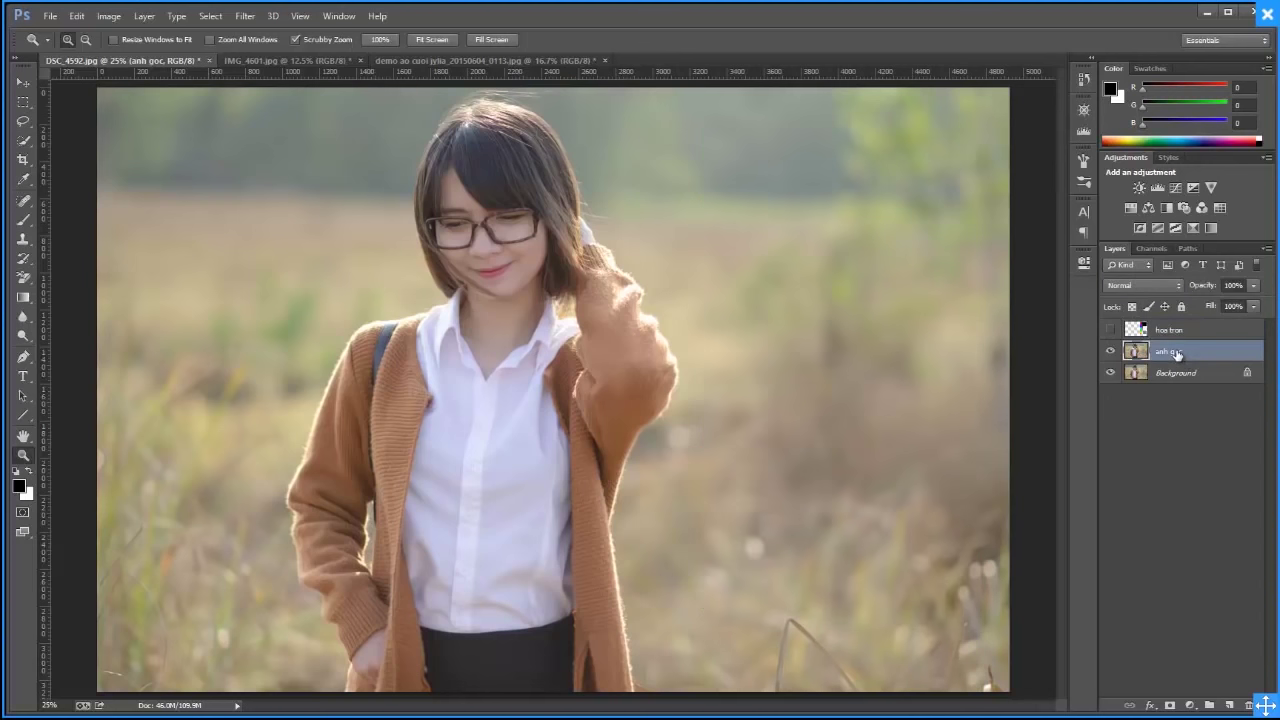
# Try Difference on anh goc, then return it to Normal
pyautogui.click(1150, 287)
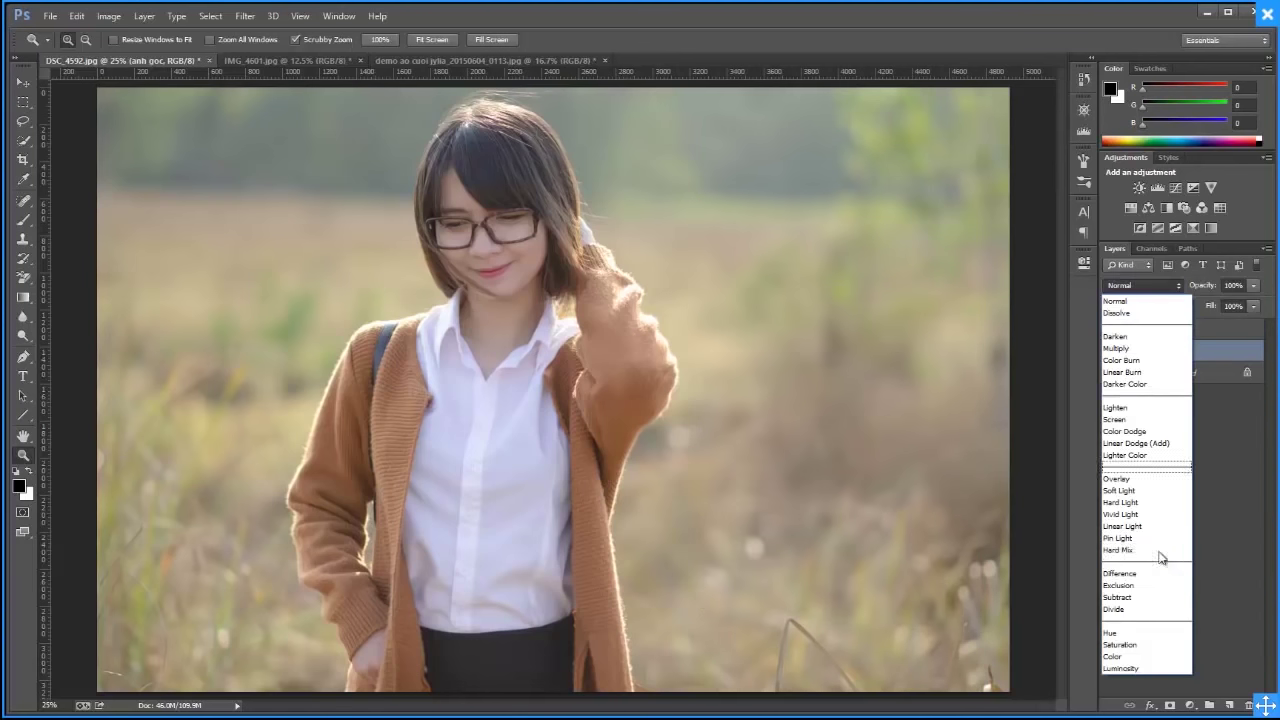
pyautogui.click(1154, 576)
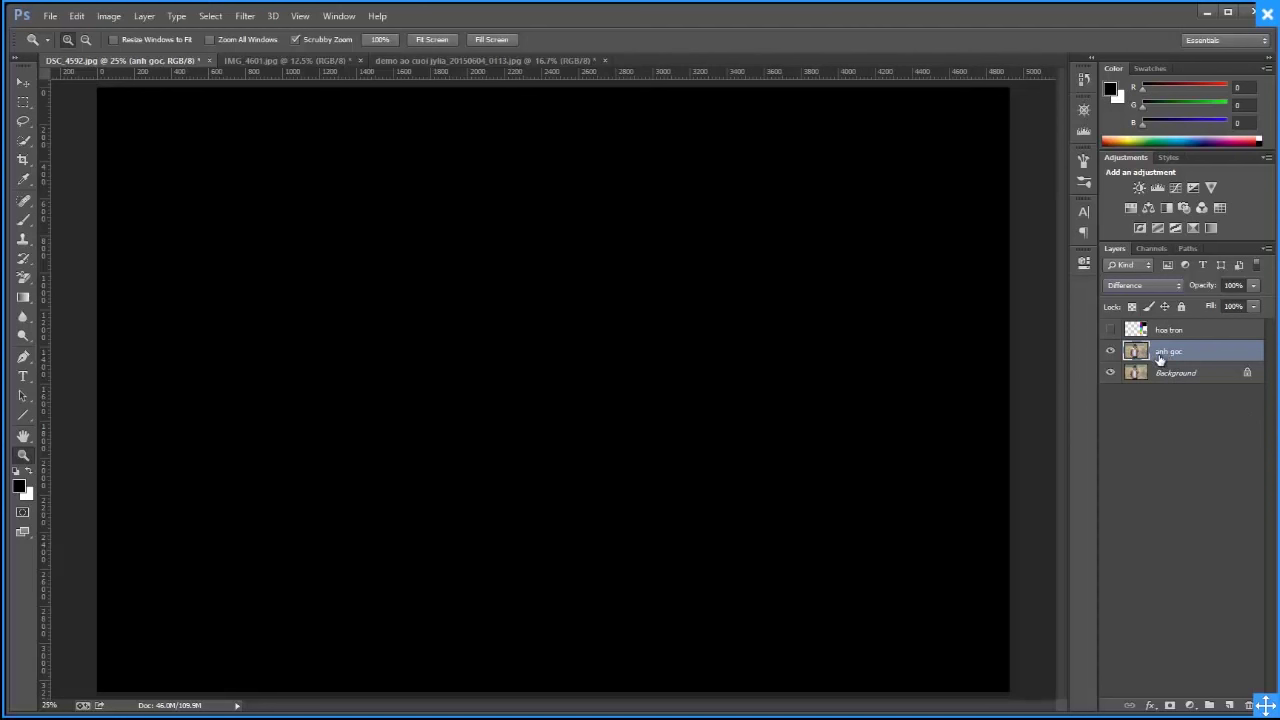
pyautogui.click(1142, 288)
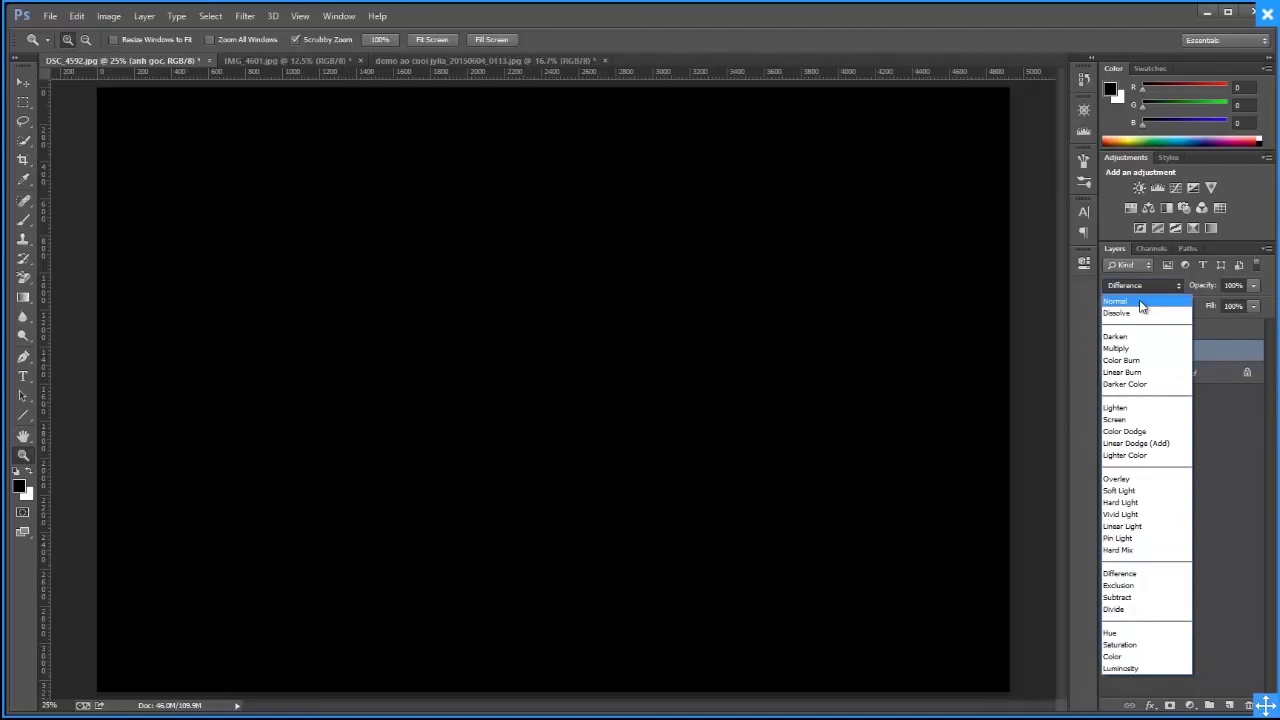
pyautogui.click(1141, 306)
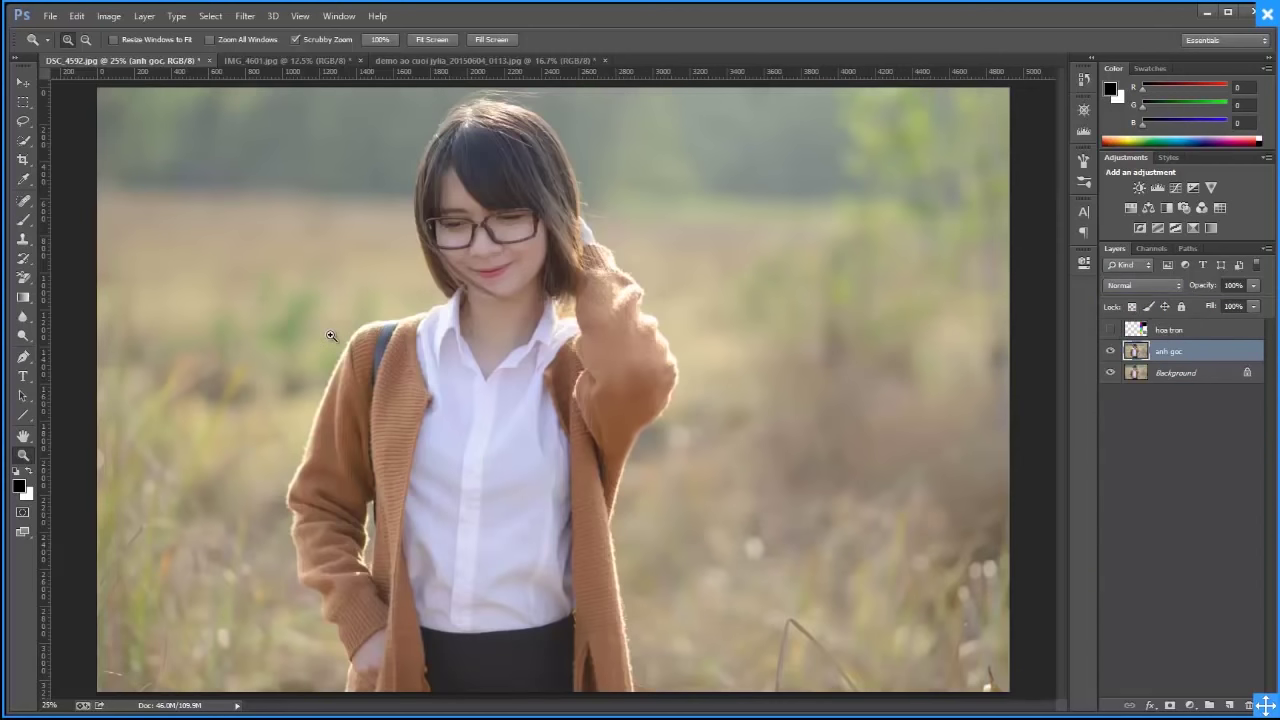
# Try Hue and Saturation on anh goc, settle on Color, and toggle hoa tron on and off
pyautogui.click(1135, 286)
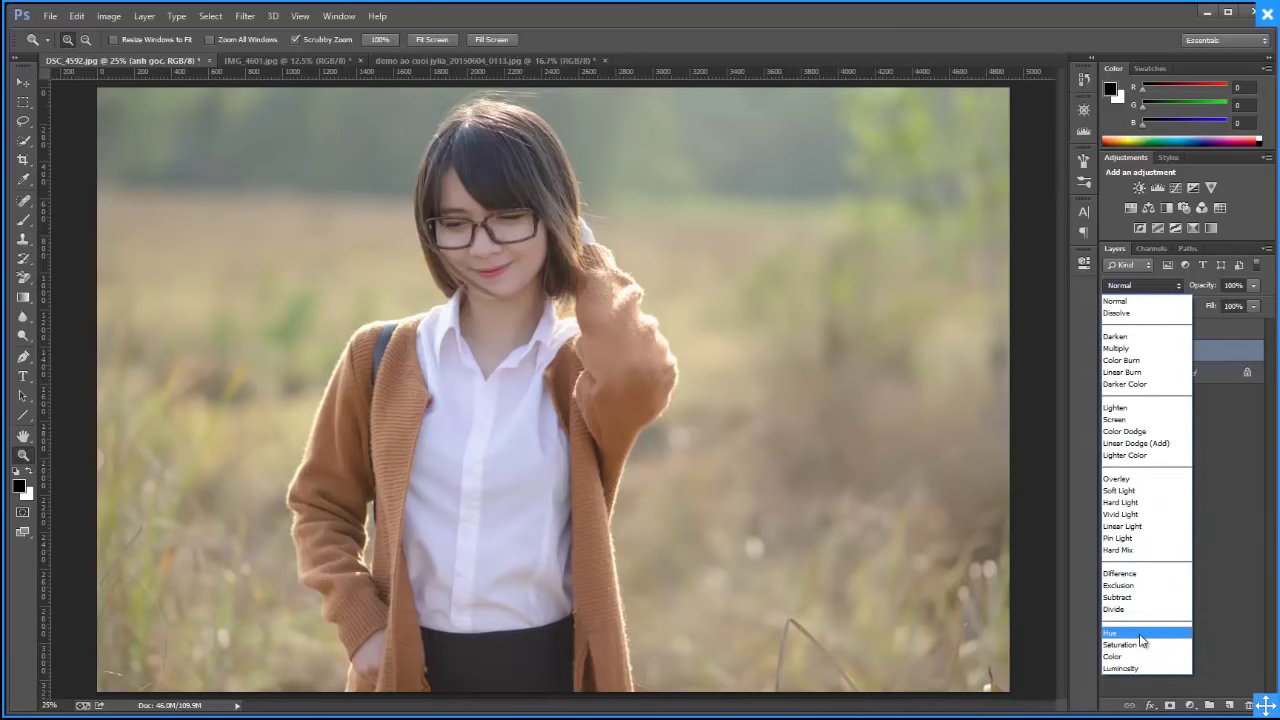
pyautogui.click(1141, 634)
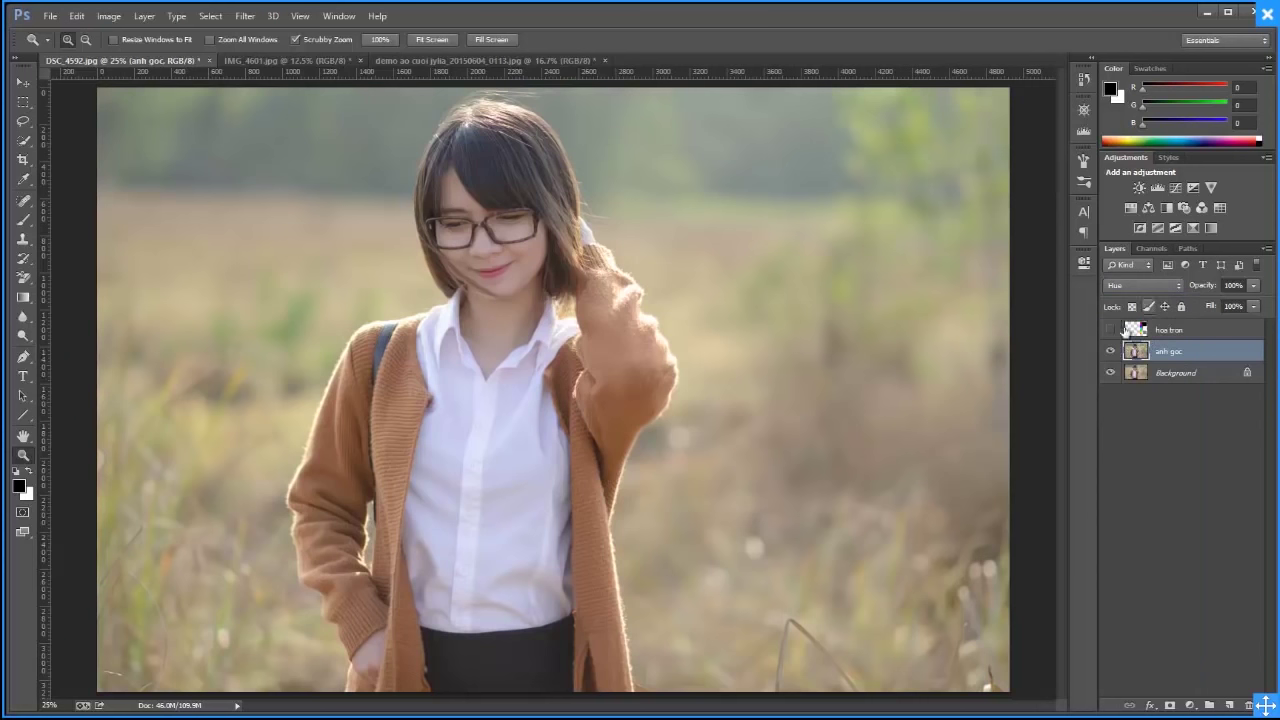
pyautogui.click(1145, 286)
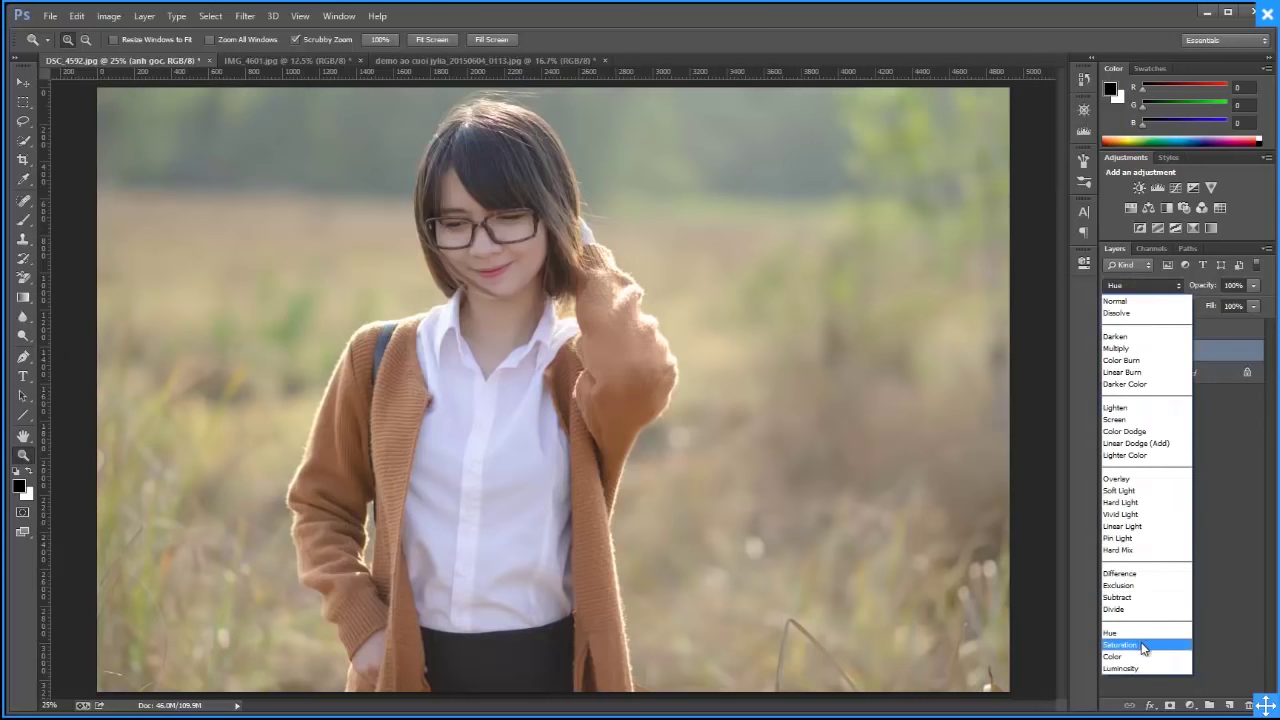
pyautogui.click(1143, 647)
pyautogui.click(1146, 287)
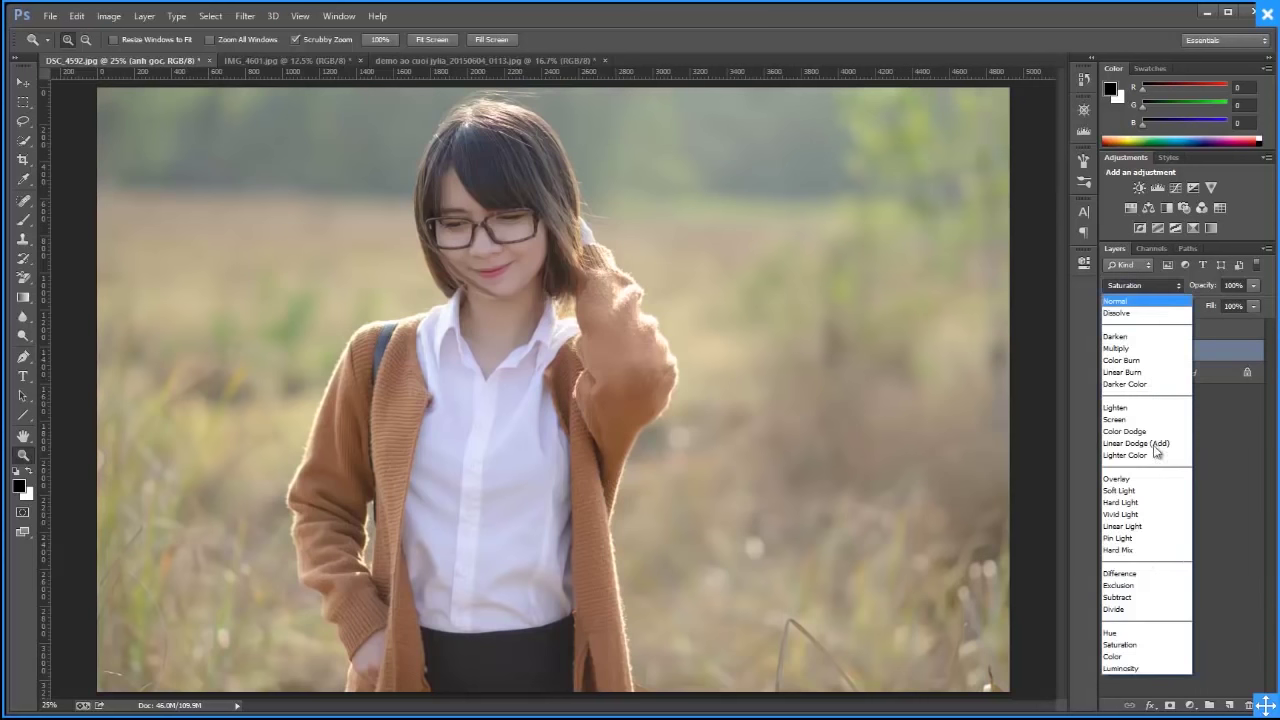
pyautogui.click(1132, 660)
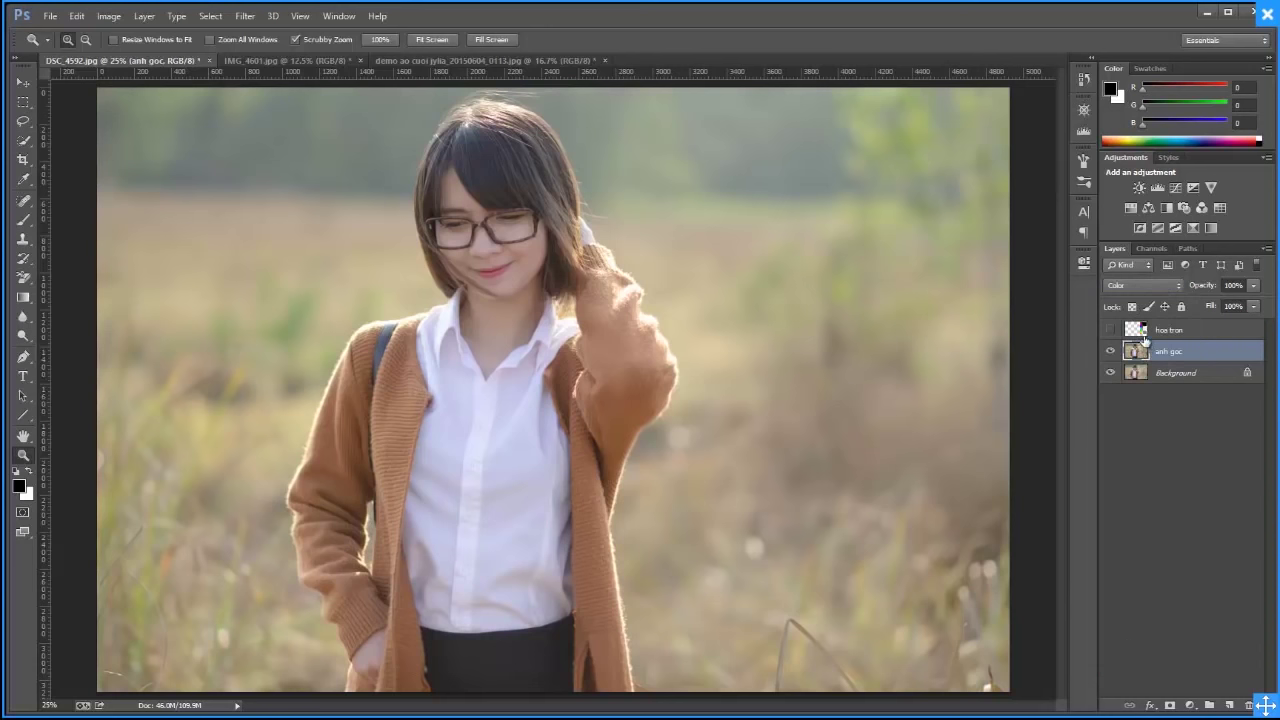
pyautogui.click(1110, 329)
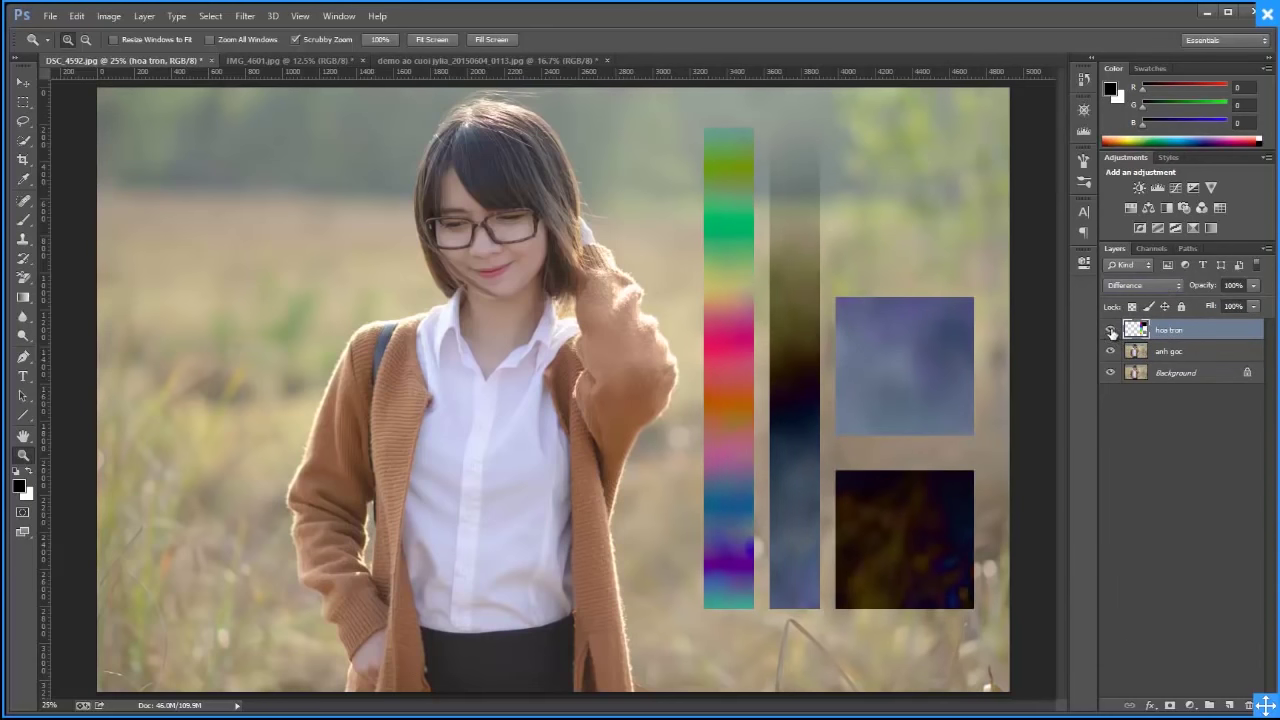
pyautogui.click(1110, 329)
pyautogui.click(1170, 351)
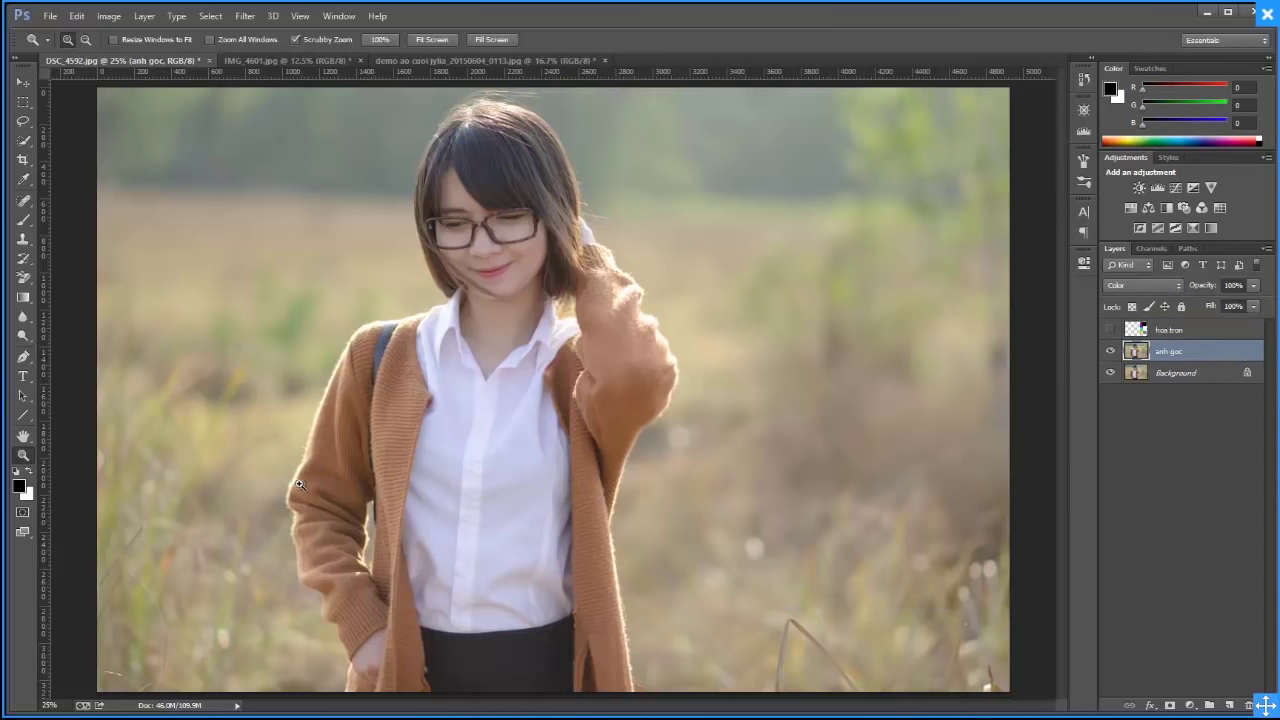
# Desaturate anh goc to grayscale with Hue/Saturation at Saturation -100
pyautogui.click(108, 16)
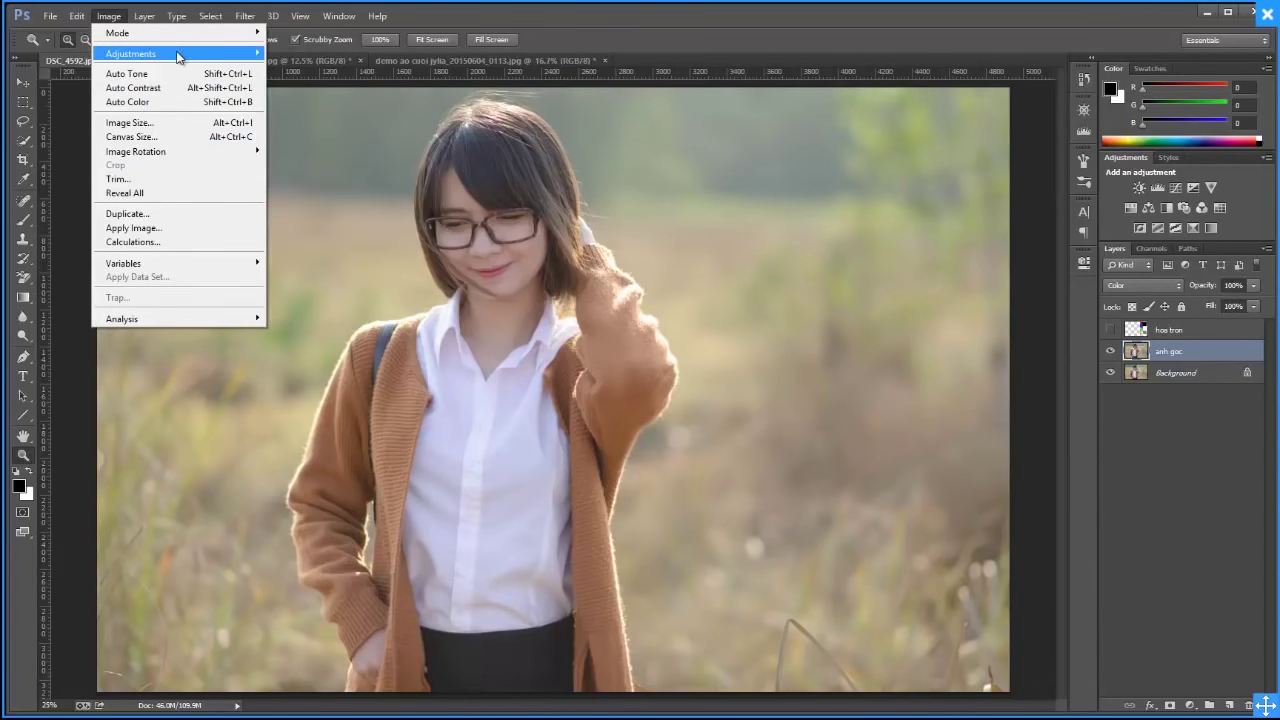
pyautogui.moveTo(131, 53)
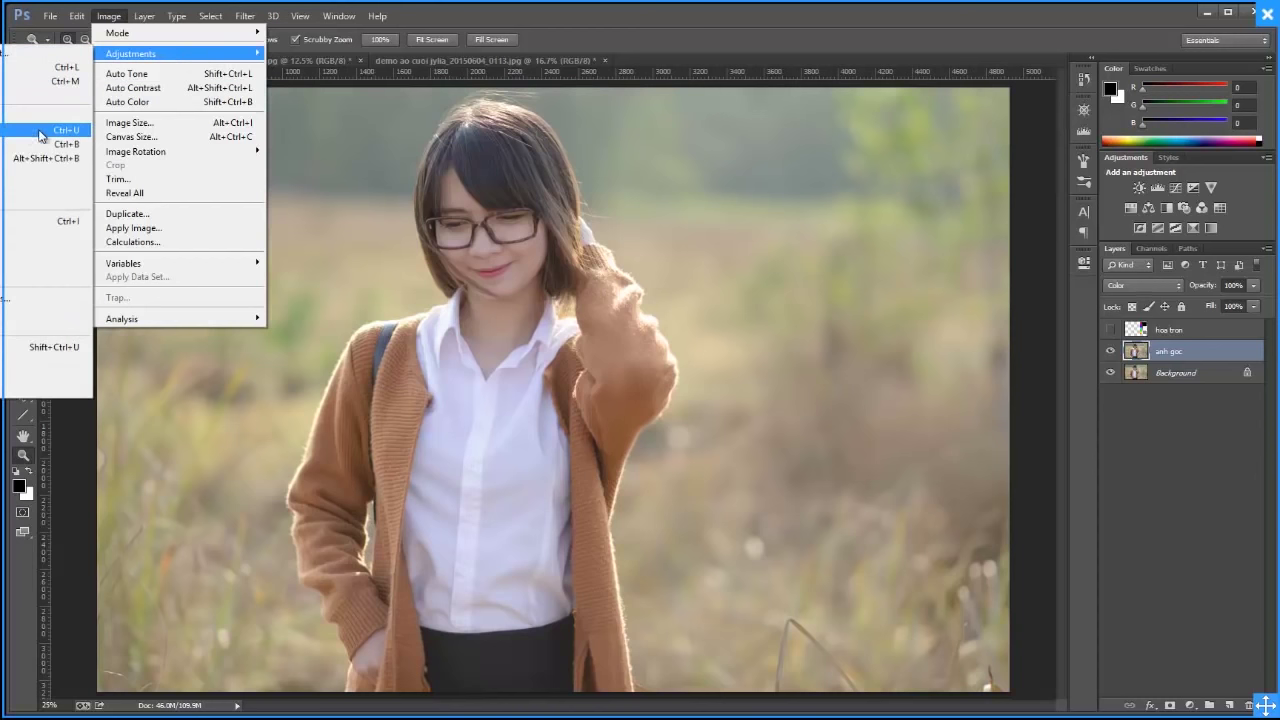
pyautogui.click(40, 135)
pyautogui.moveTo(775, 296); pyautogui.dragTo(655, 305)
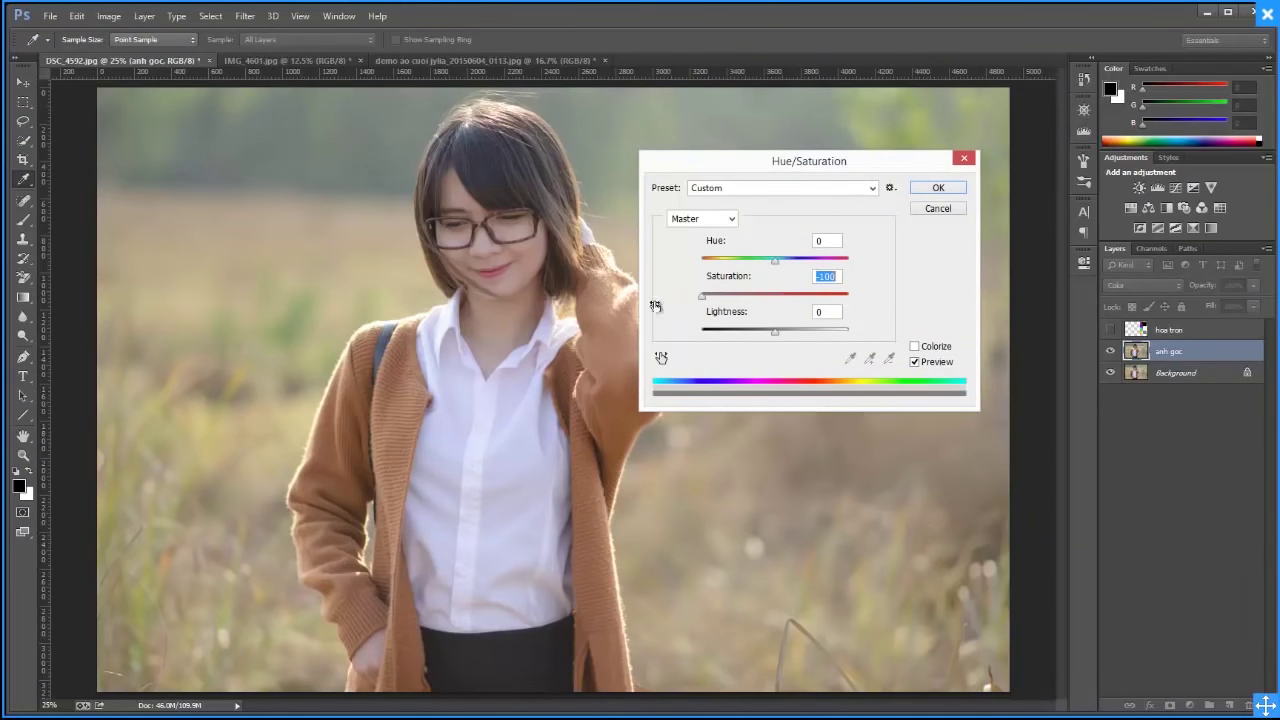
pyautogui.click(938, 188)
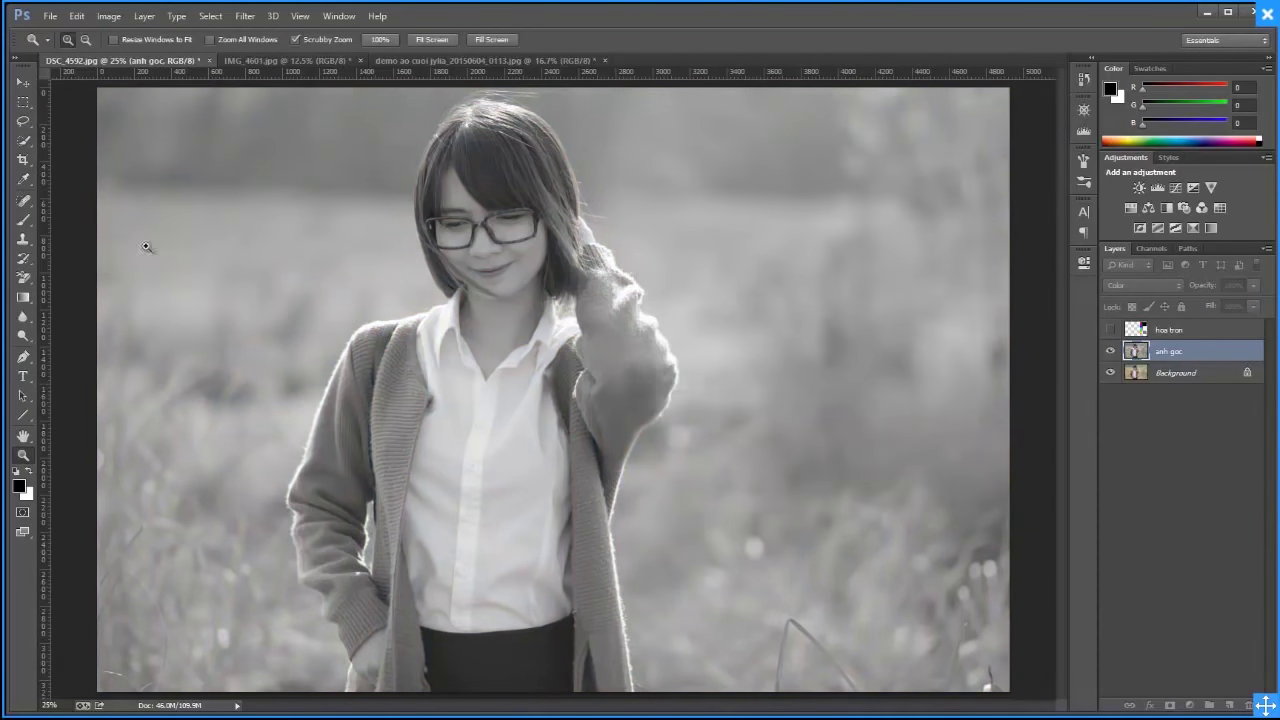
# Set the Brush to size 600 and add a new empty Layer 1 above anh goc
pyautogui.click(24, 222)
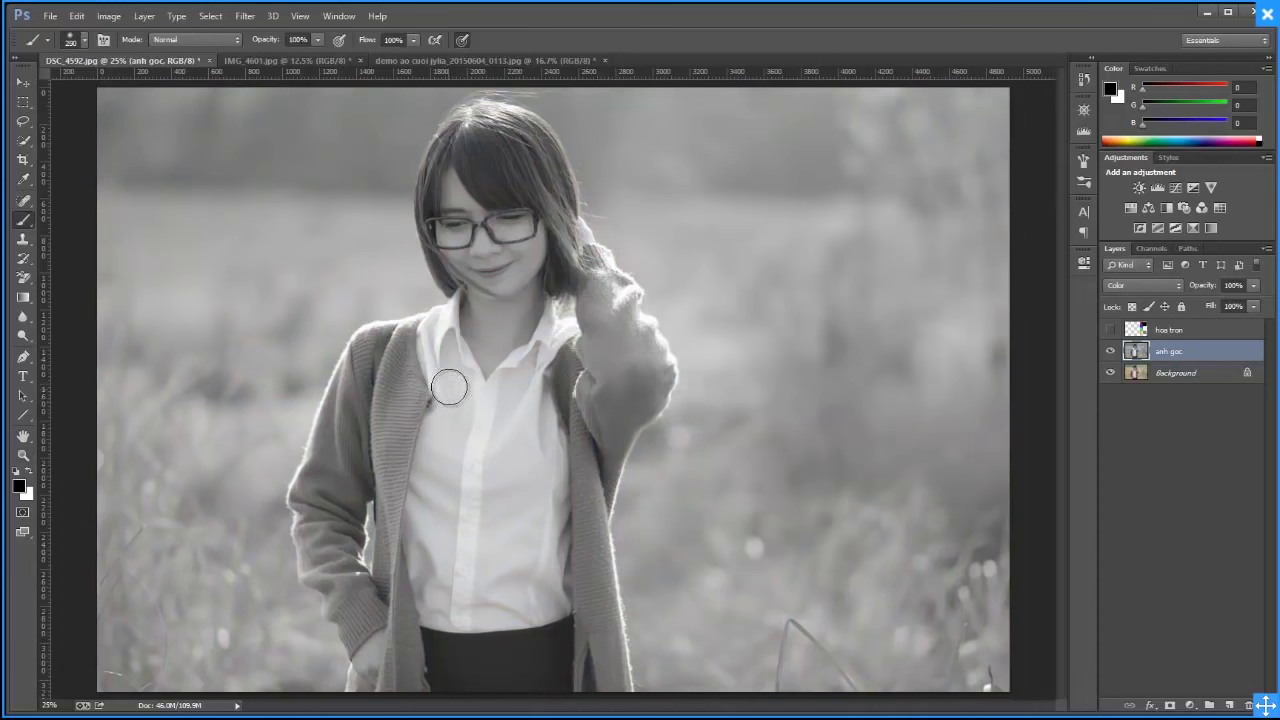
pyautogui.press(']')
pyautogui.press(']')
pyautogui.press(']')
pyautogui.press(']')
pyautogui.press(']')
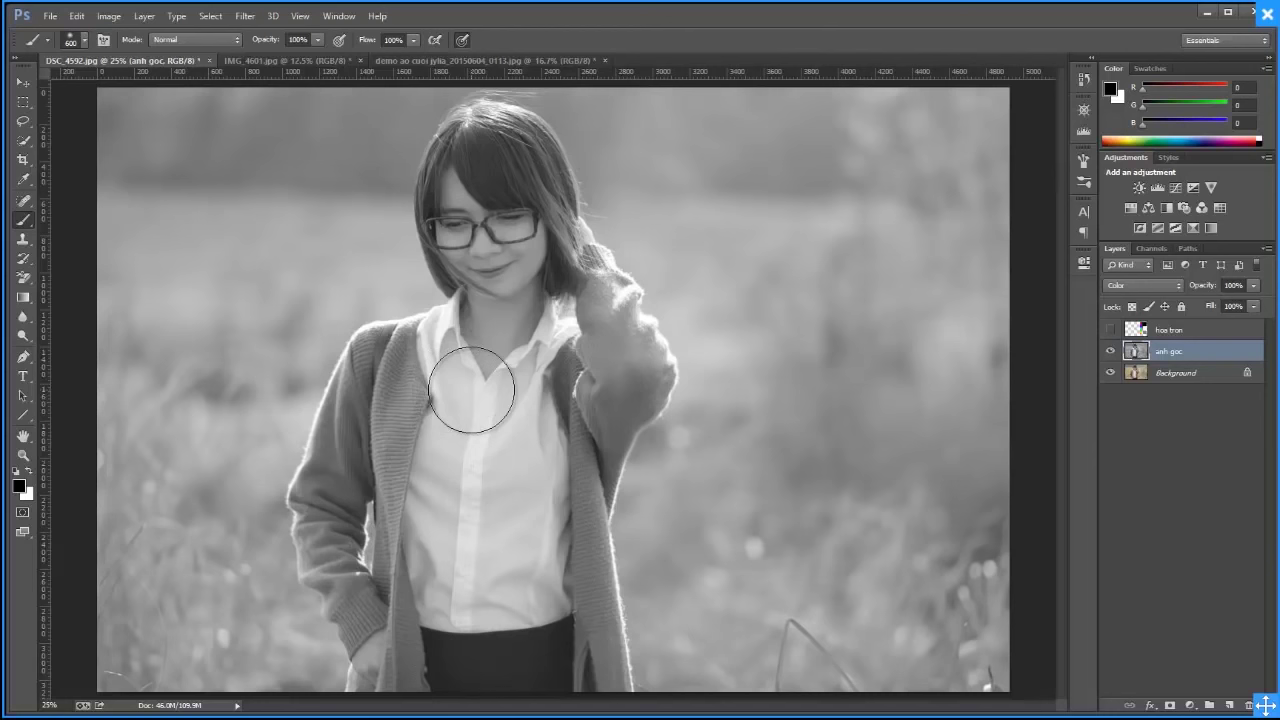
pyautogui.press('ctrl')
pyautogui.hotkey('ctrl', 'shift', 'n')
pyautogui.press('Return')
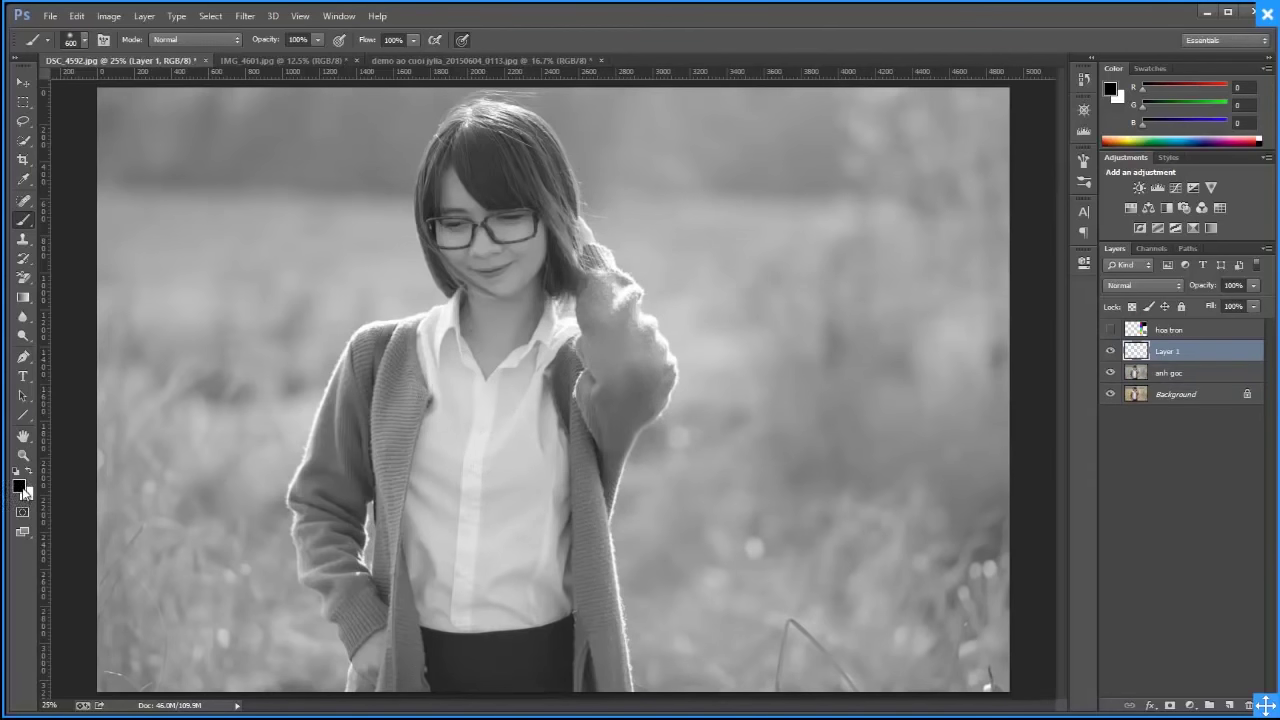
# Choose tan #ebcd73 as the foreground colour and paint it over the left shoulder
pyautogui.click(20, 487)
pyautogui.click(587, 363)
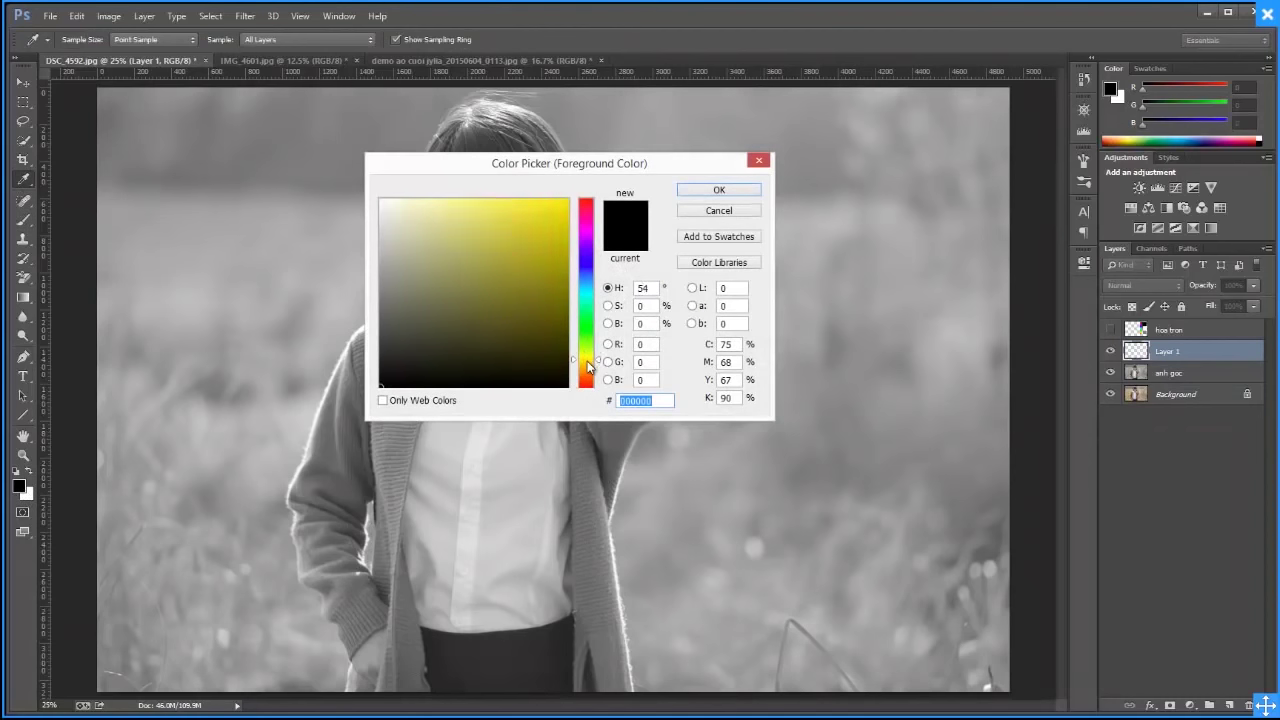
pyautogui.moveTo(587, 363); pyautogui.dragTo(587, 366)
pyautogui.click(476, 213)
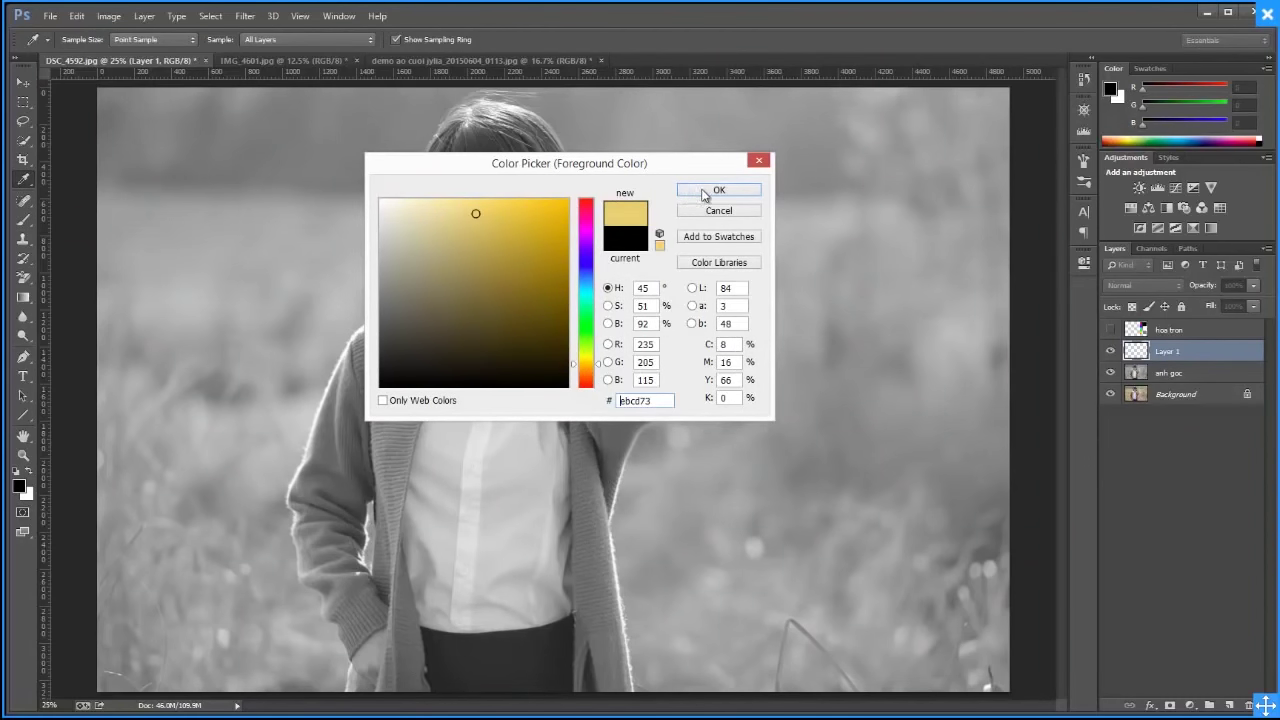
pyautogui.click(716, 190)
pyautogui.press('b')
pyautogui.moveTo(372, 380); pyautogui.dragTo(390, 470)
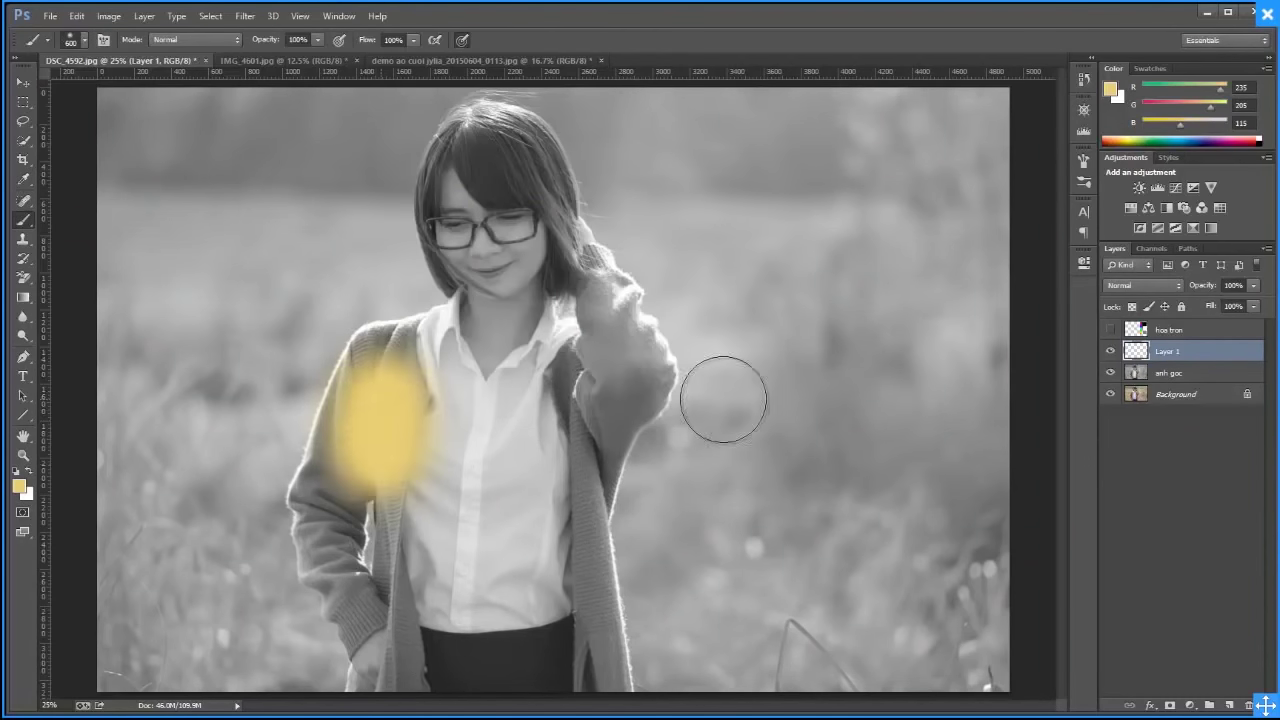
# Try Layer 1 in Color, then Luminosity; hide anh goc and show hoa tron
pyautogui.click(1152, 286)
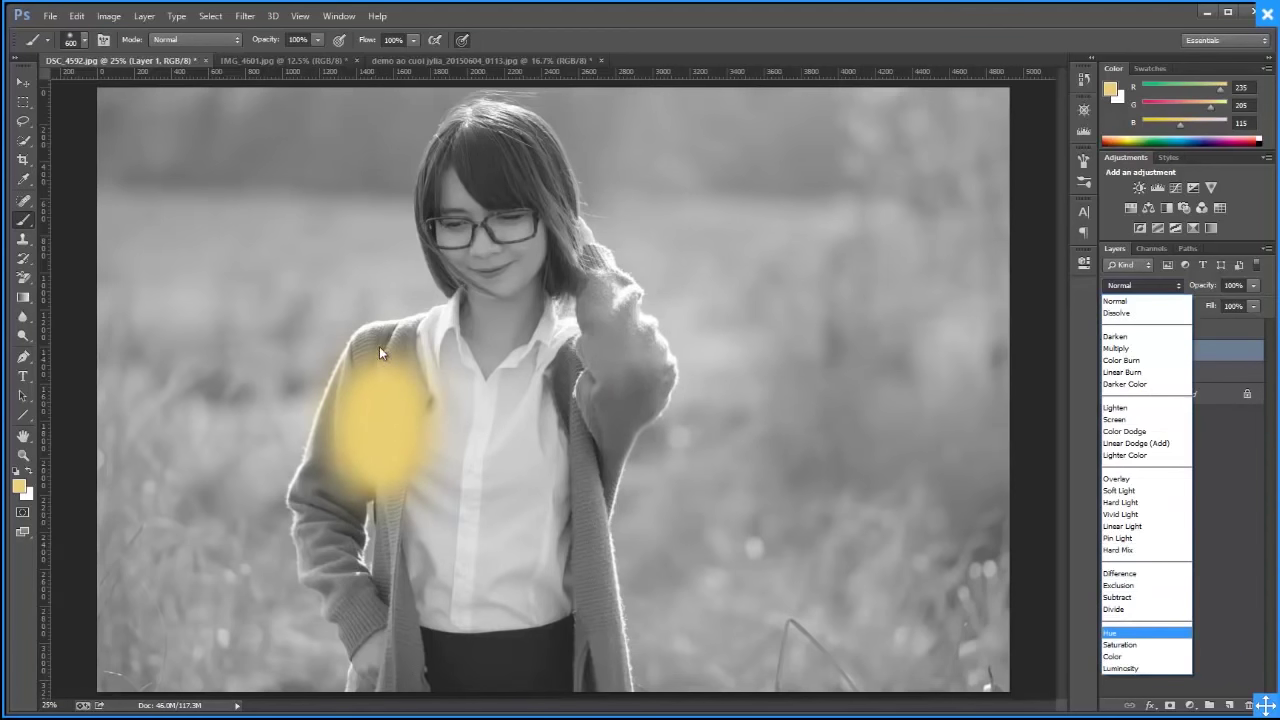
pyautogui.click(1150, 655)
pyautogui.moveTo(344, 454); pyautogui.dragTo(365, 467)
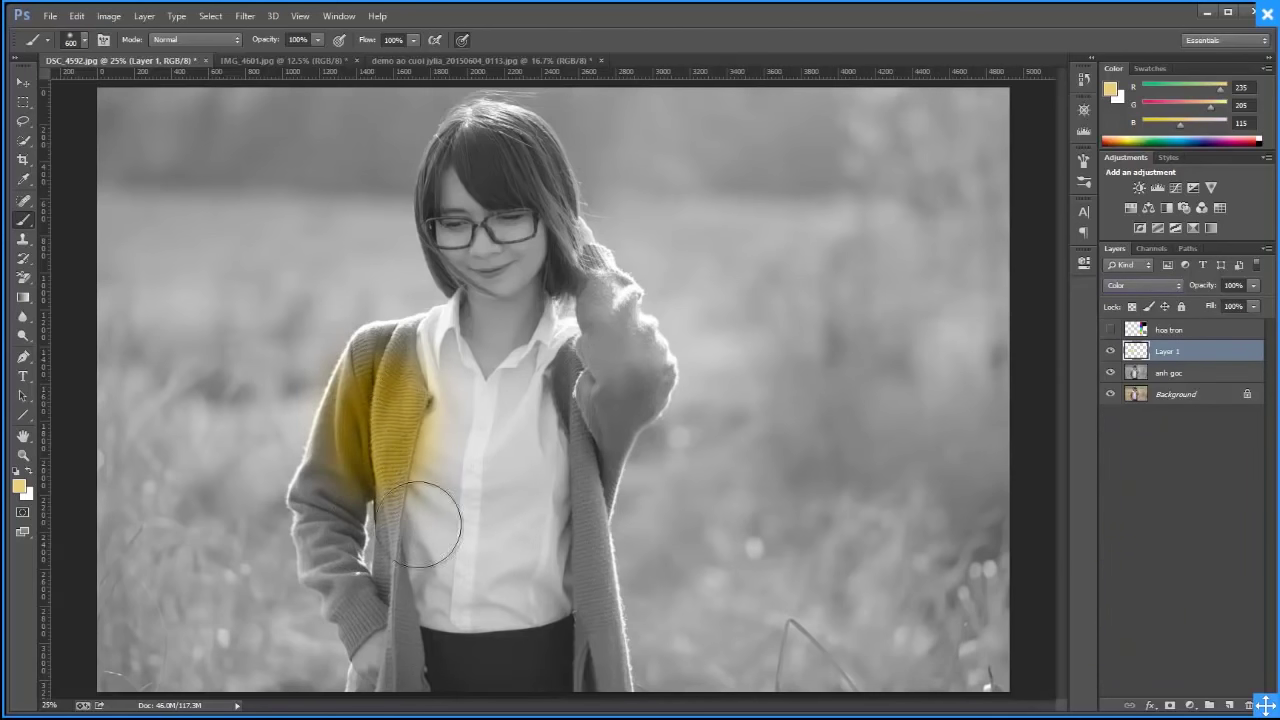
pyautogui.click(1143, 285)
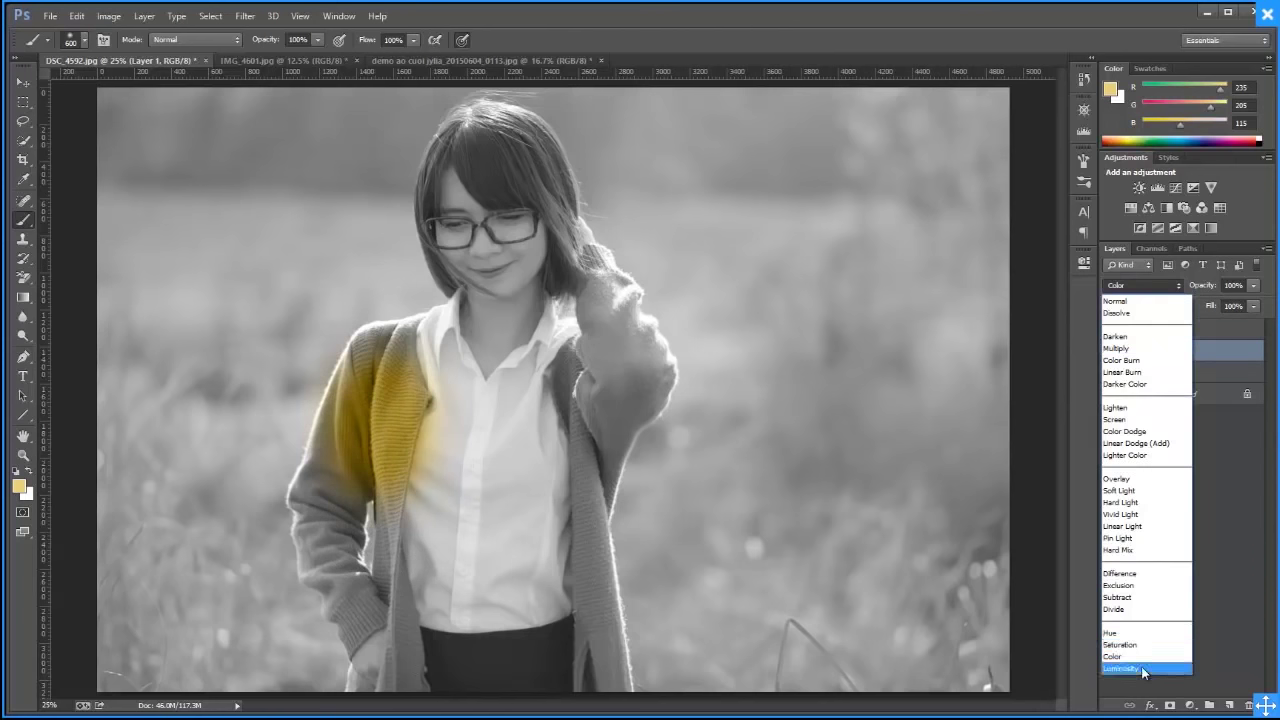
pyautogui.click(1145, 666)
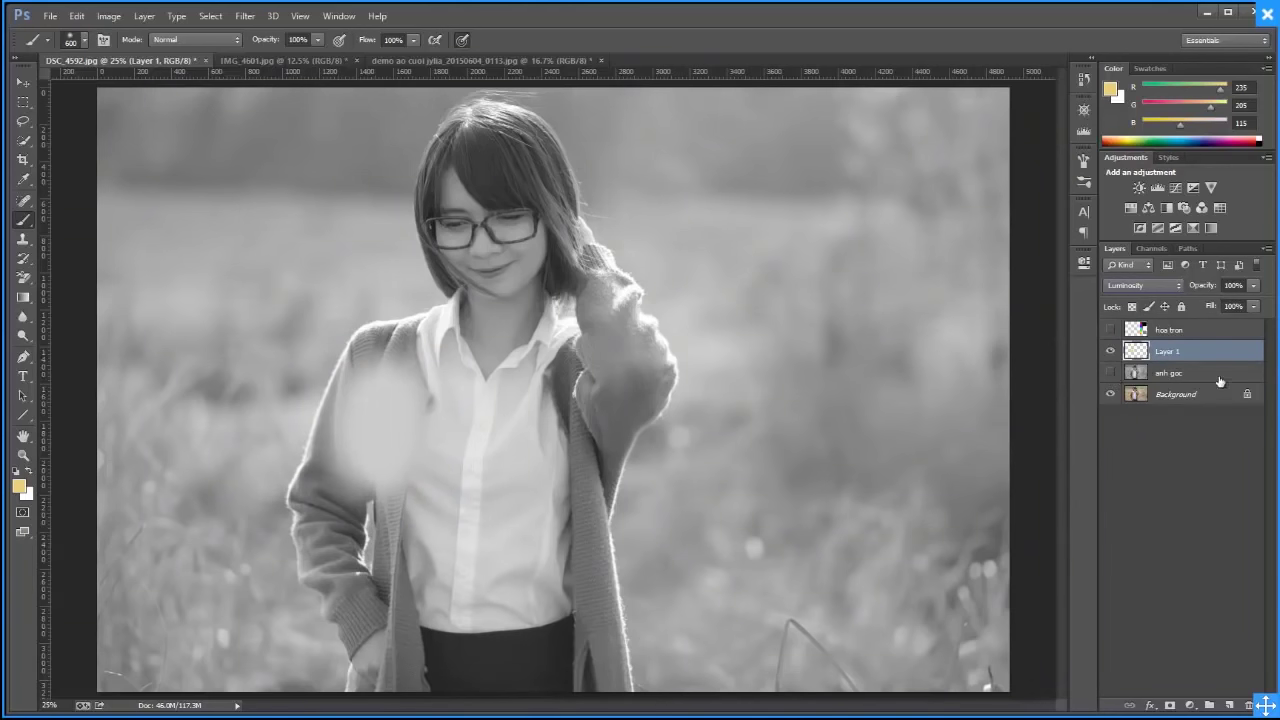
pyautogui.click(1110, 329)
pyautogui.click(1185, 330)
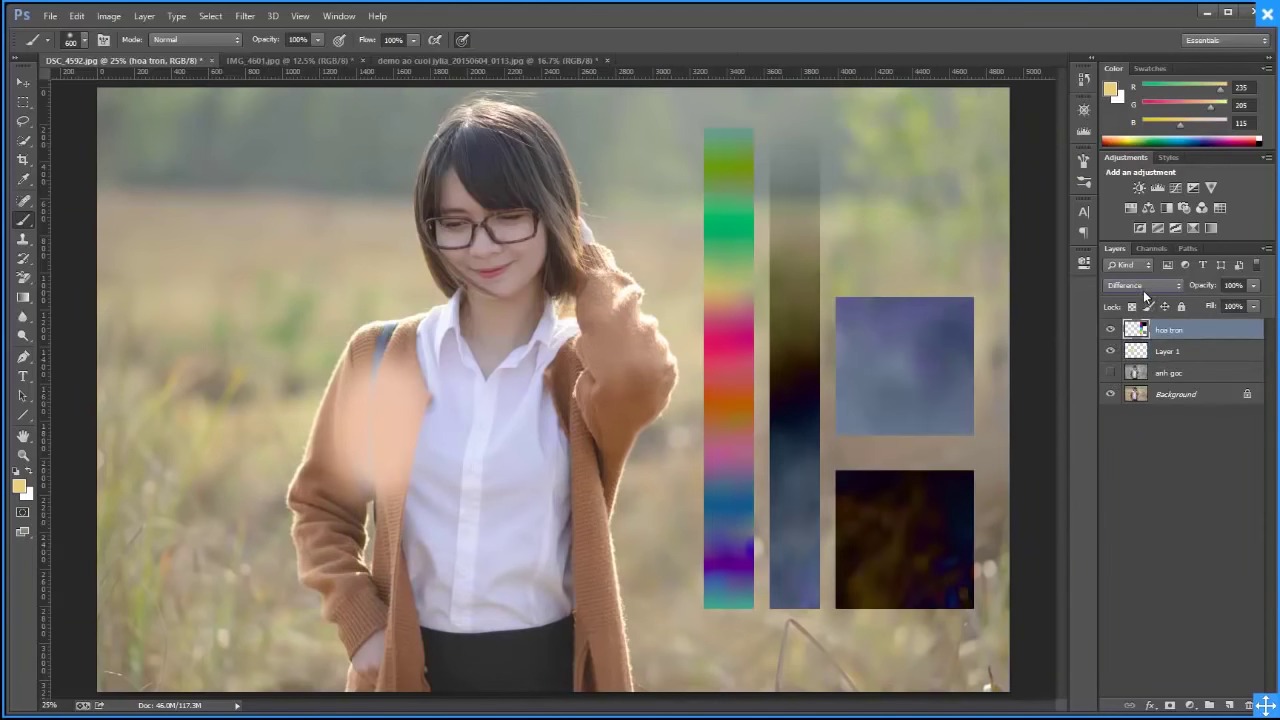
# Return hoa tron to Normal blending and begin closing the demo ao cuoi photo
pyautogui.click(1143, 287)
pyautogui.click(1135, 306)
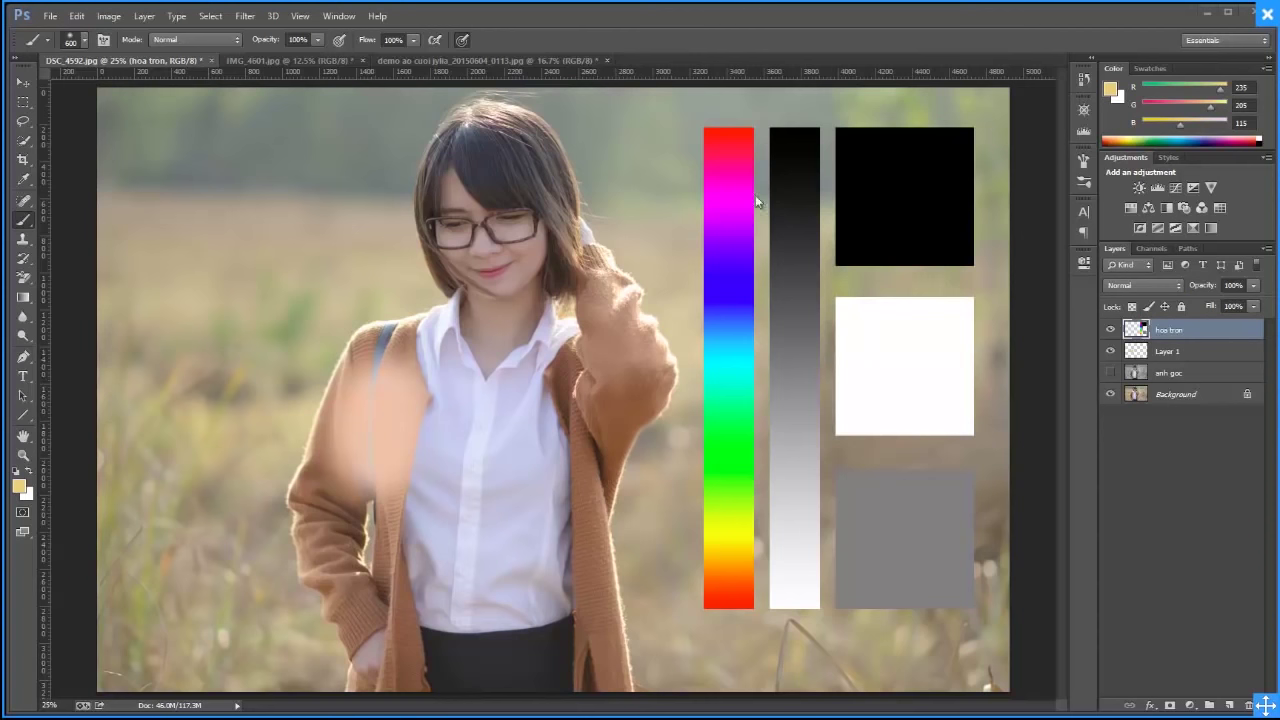
pyautogui.click(431, 61)
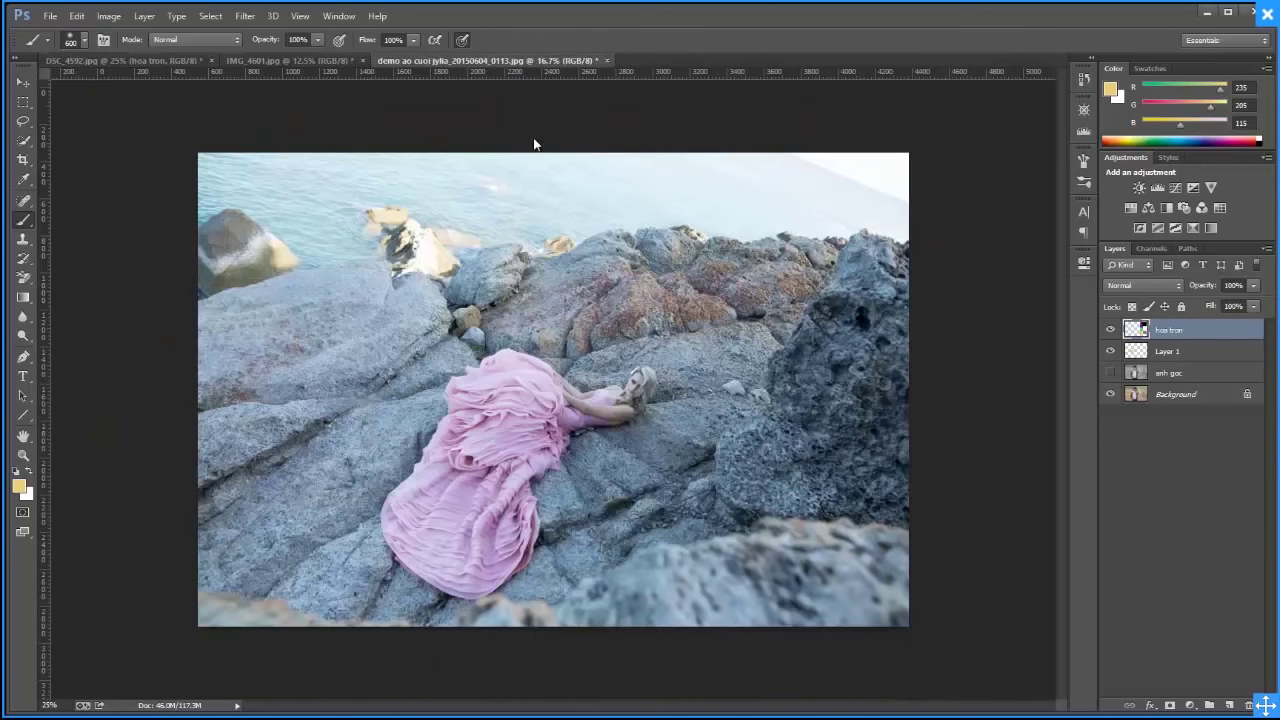
pyautogui.click(607, 61)
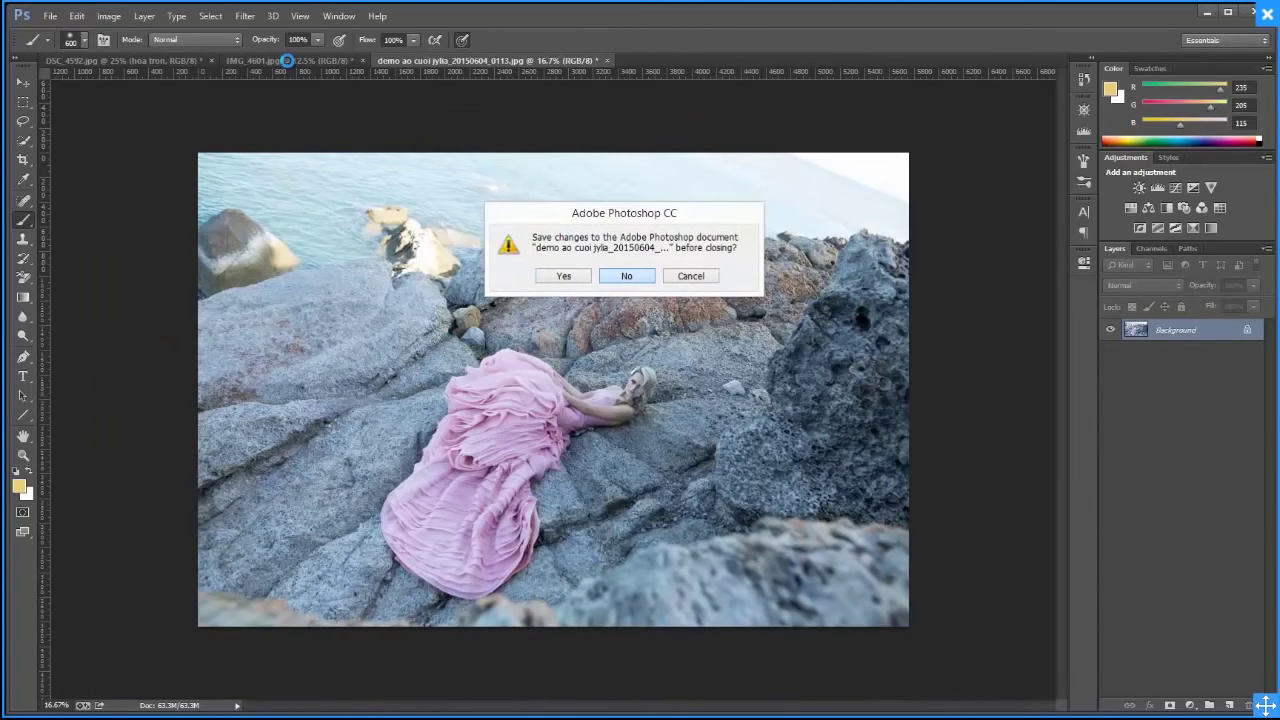
# Close demo ao cuoi and IMG_4601 without saving changes
pyautogui.click(643, 277)
pyautogui.click(281, 64)
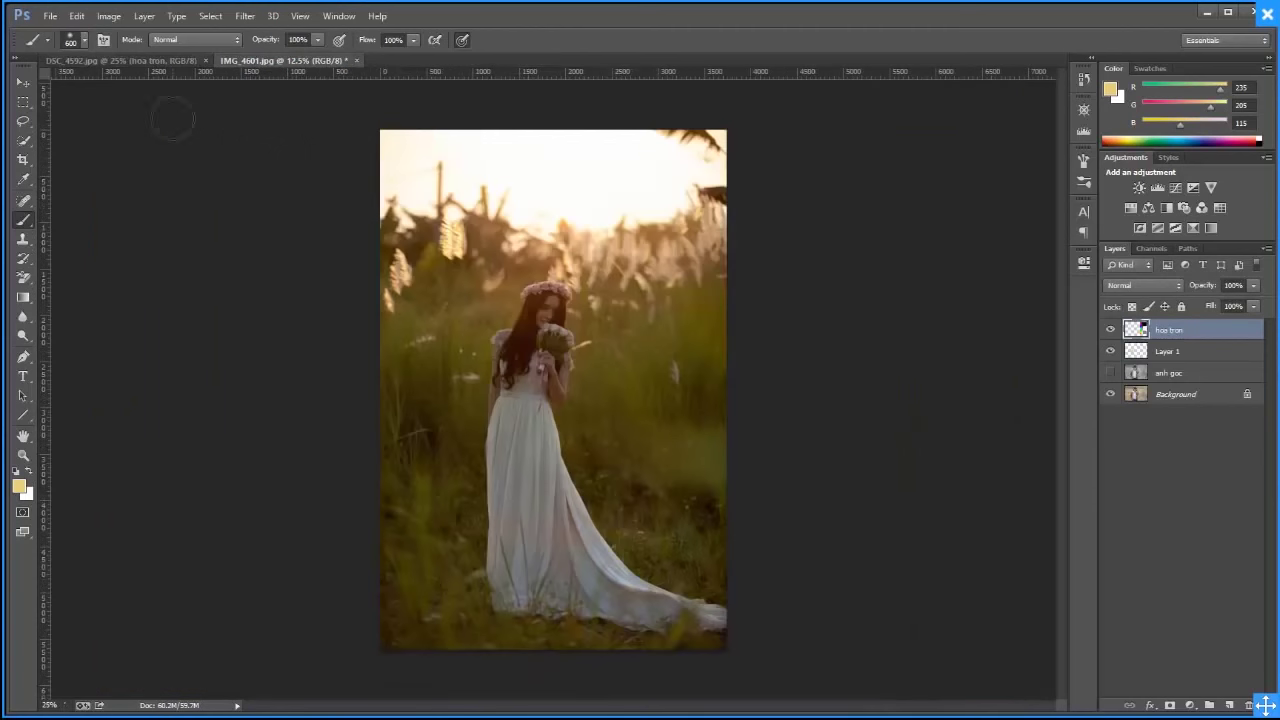
pyautogui.click(358, 61)
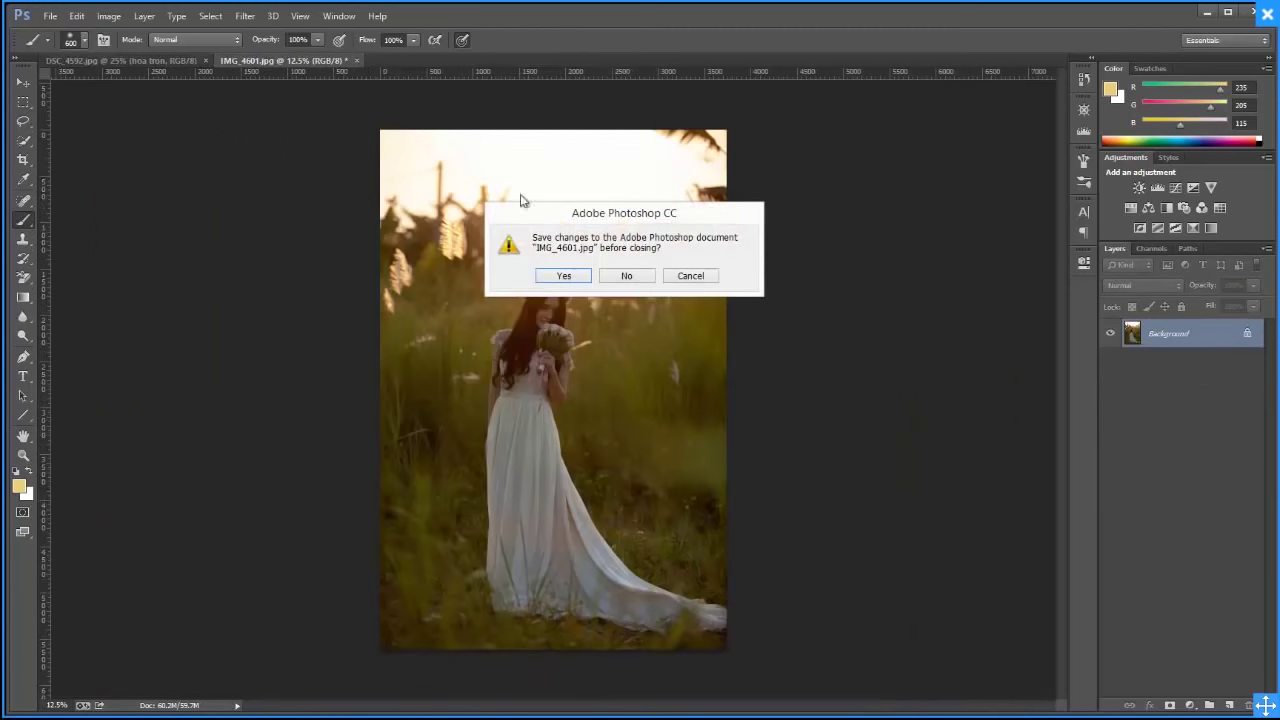
pyautogui.click(626, 277)
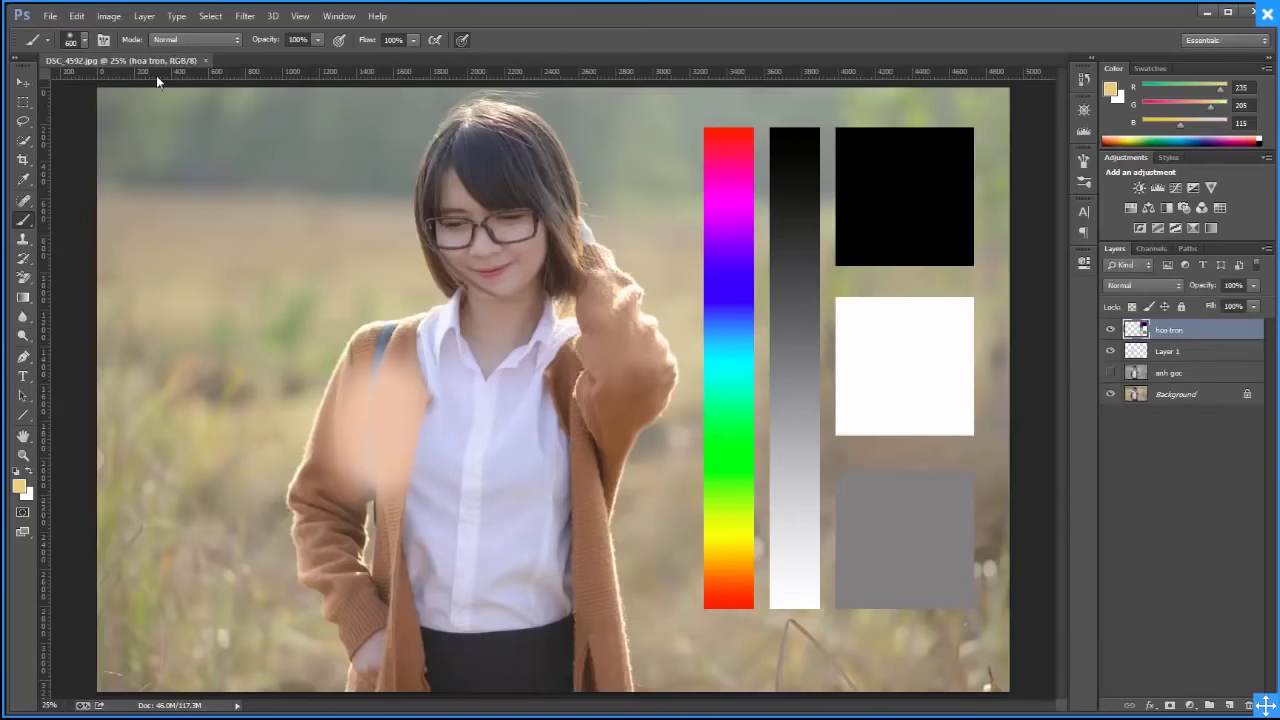
# Undo DSC_4592 back to a single Background layer and move the stock folder window right
pyautogui.hotkey('ctrl', 'alt', 'z')
pyautogui.hotkey('ctrl', 'alt', 'z')
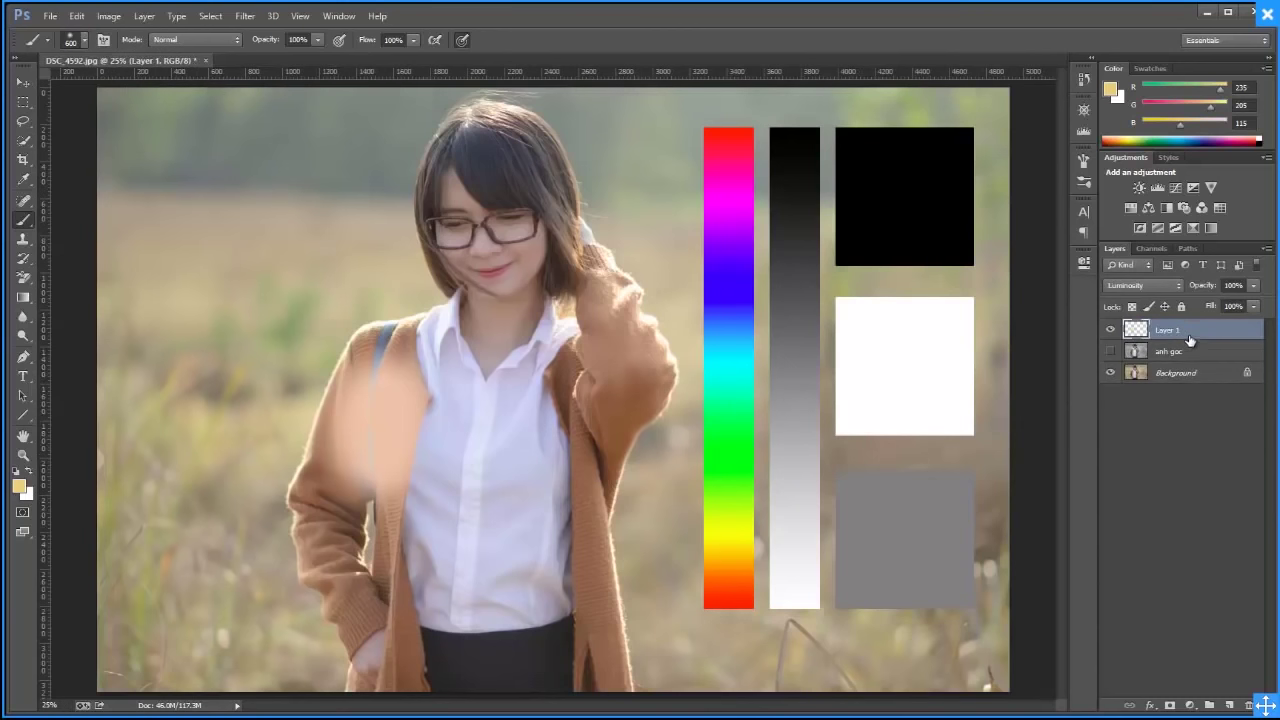
pyautogui.hotkey('ctrl', 'alt', 'z')
pyautogui.hotkey('ctrl', 'alt', 'z')
pyautogui.hotkey('ctrl', 'alt', 'z')
pyautogui.hotkey('ctrl', 'alt', 'z')
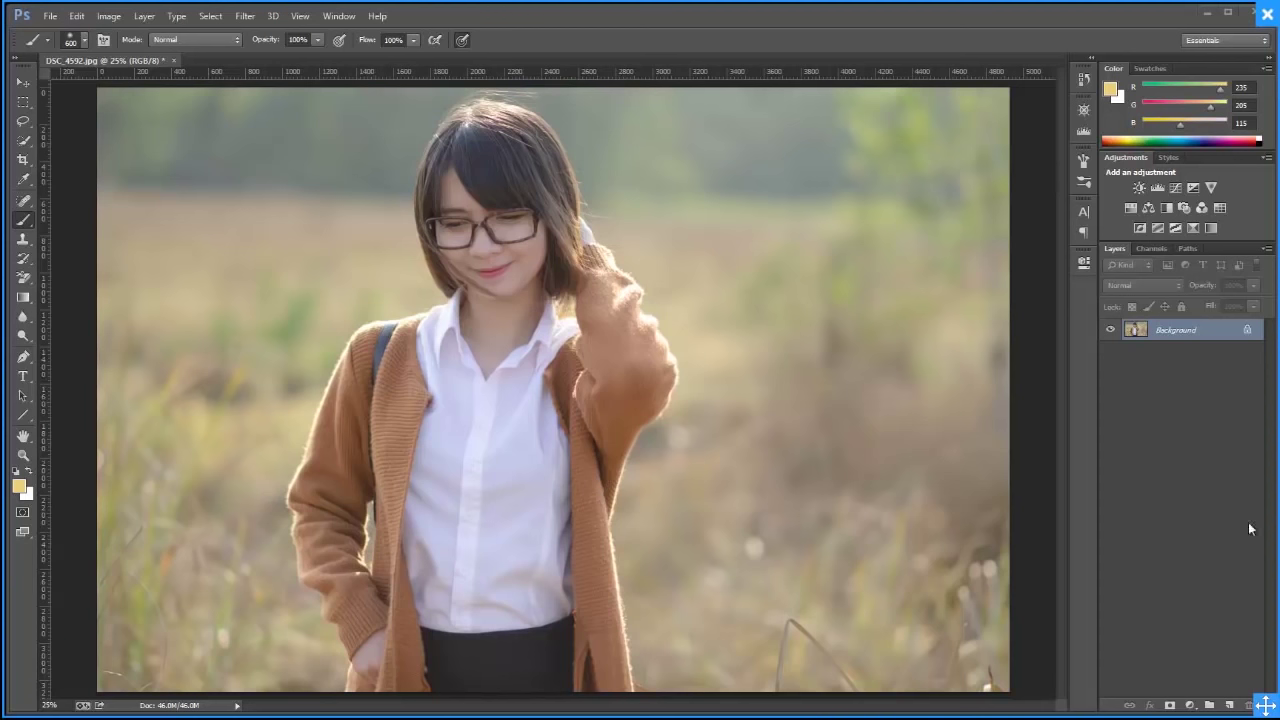
pyautogui.click(1189, 707)
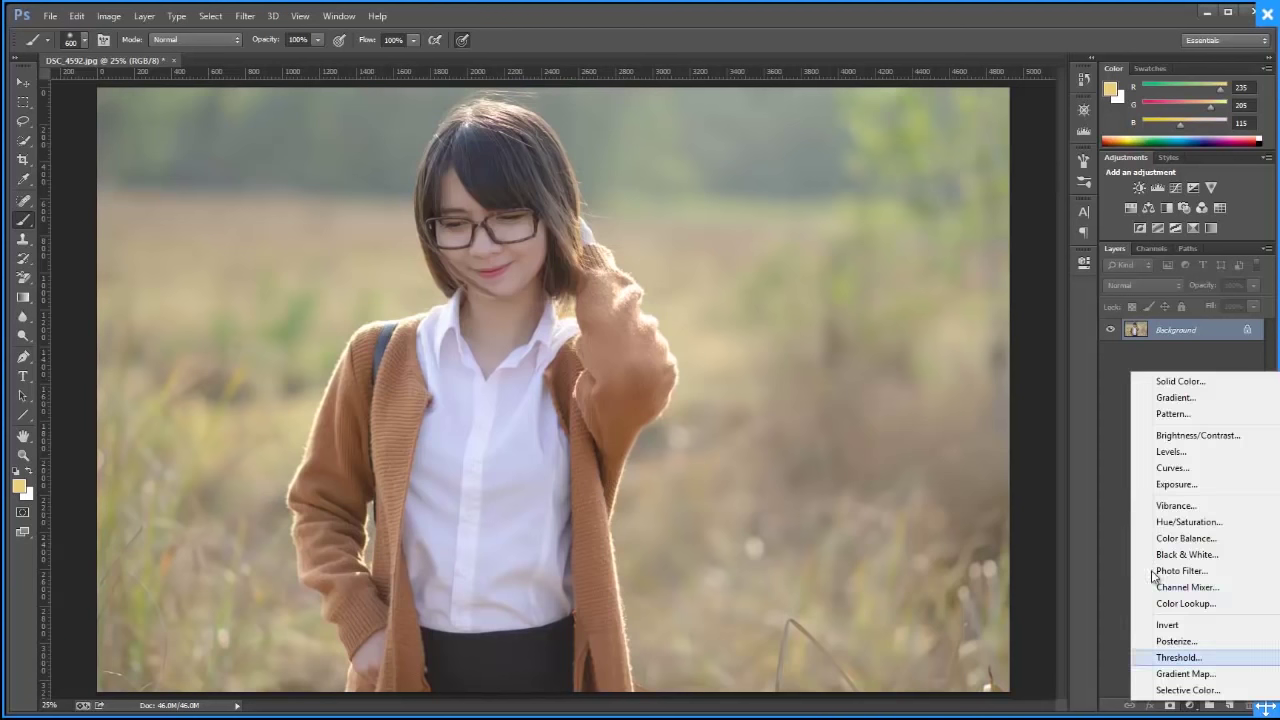
pyautogui.click(1106, 492)
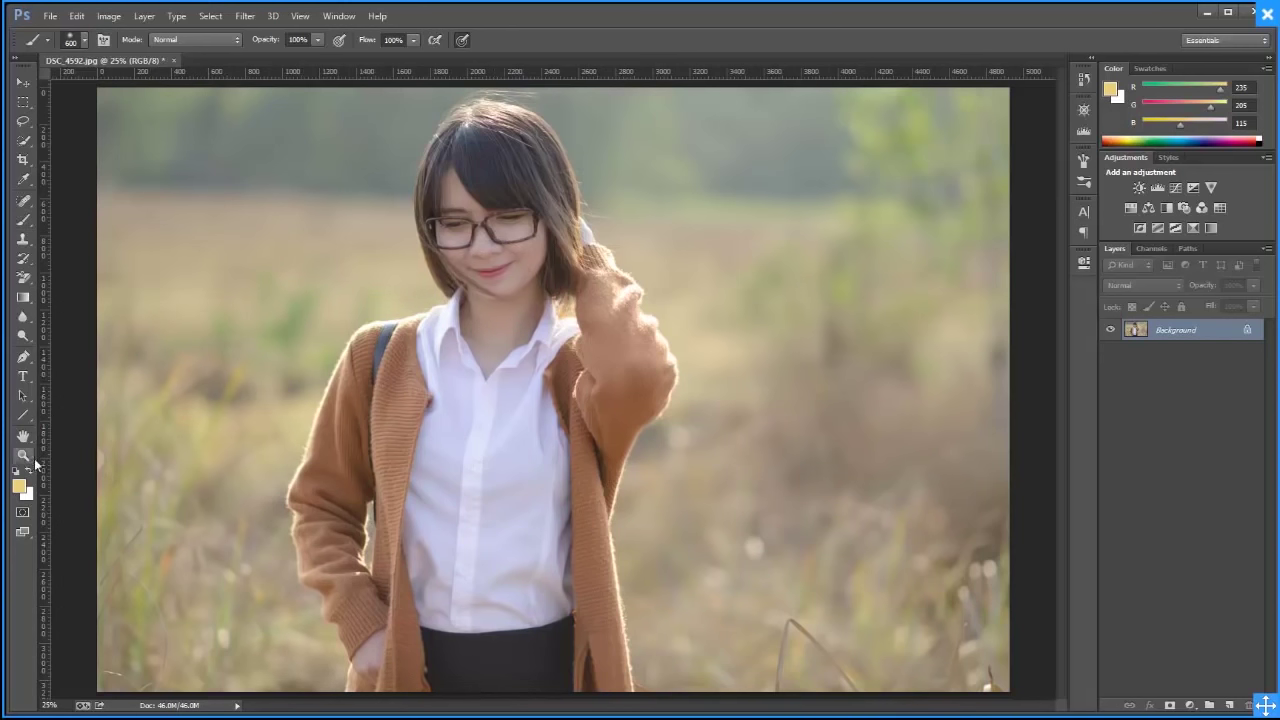
pyautogui.click(24, 455)
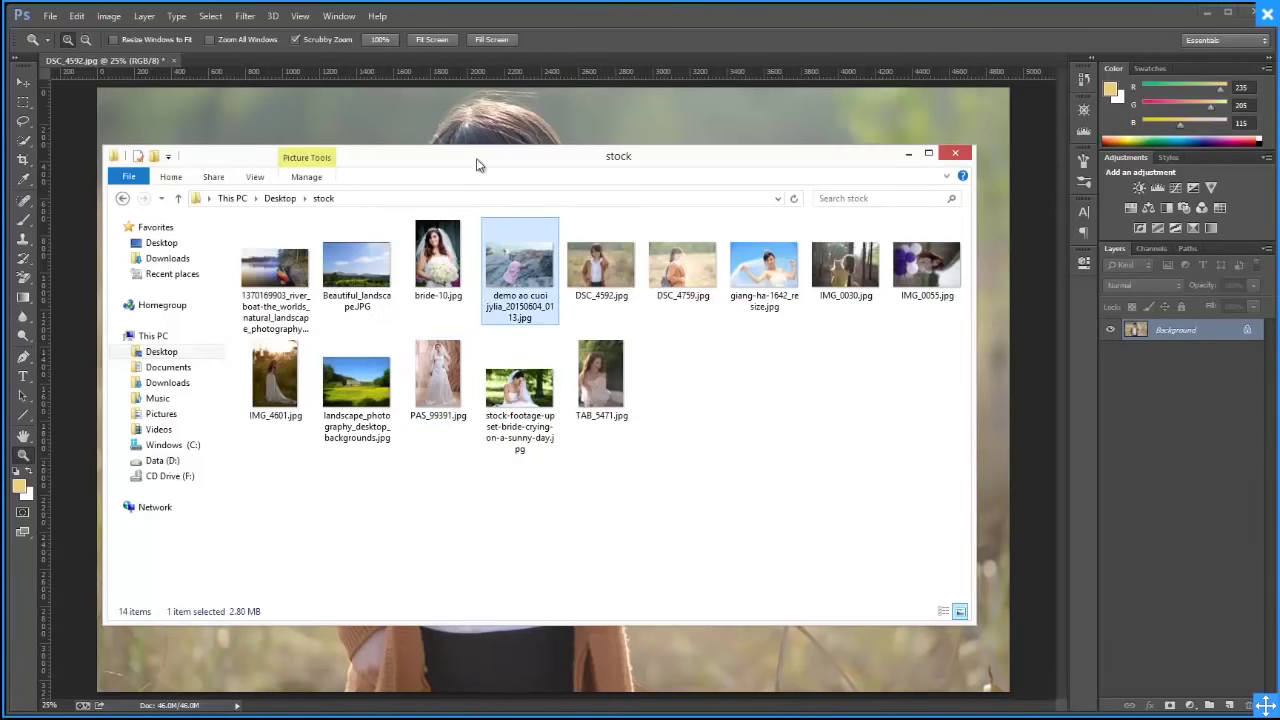
pyautogui.moveTo(480, 166); pyautogui.dragTo(523, 168)
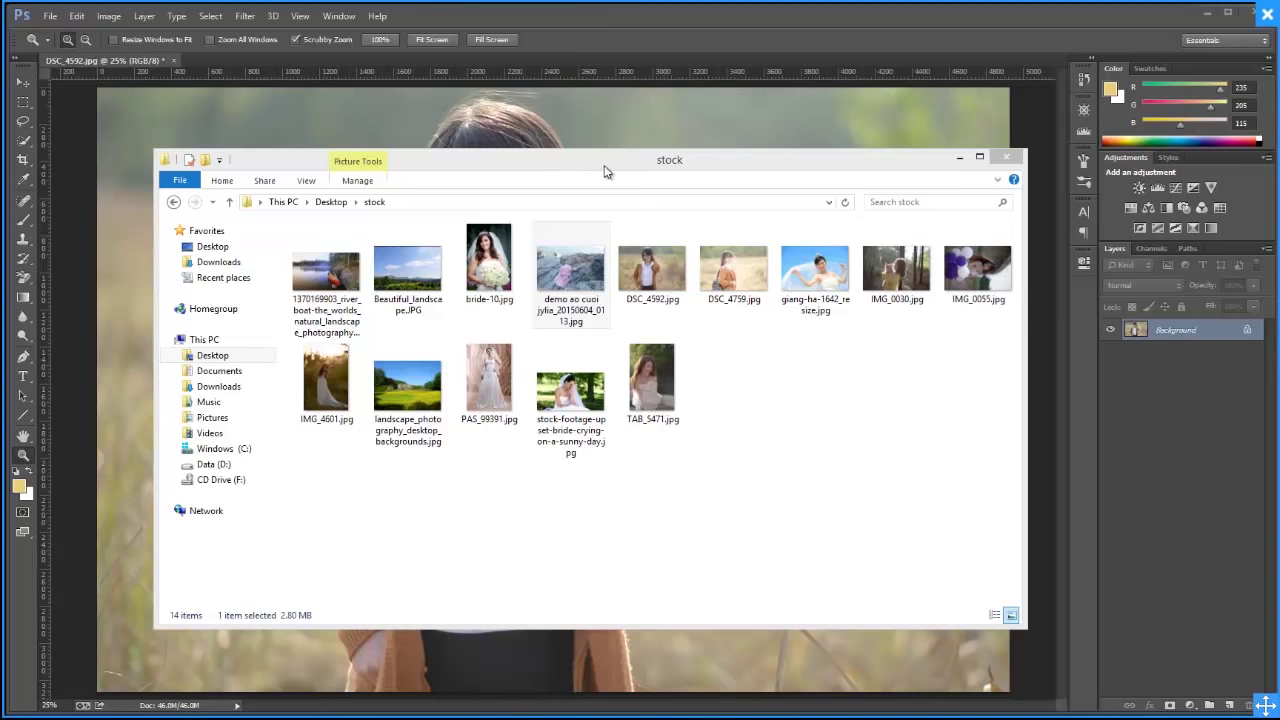
pyautogui.moveTo(624, 170); pyautogui.dragTo(694, 174)
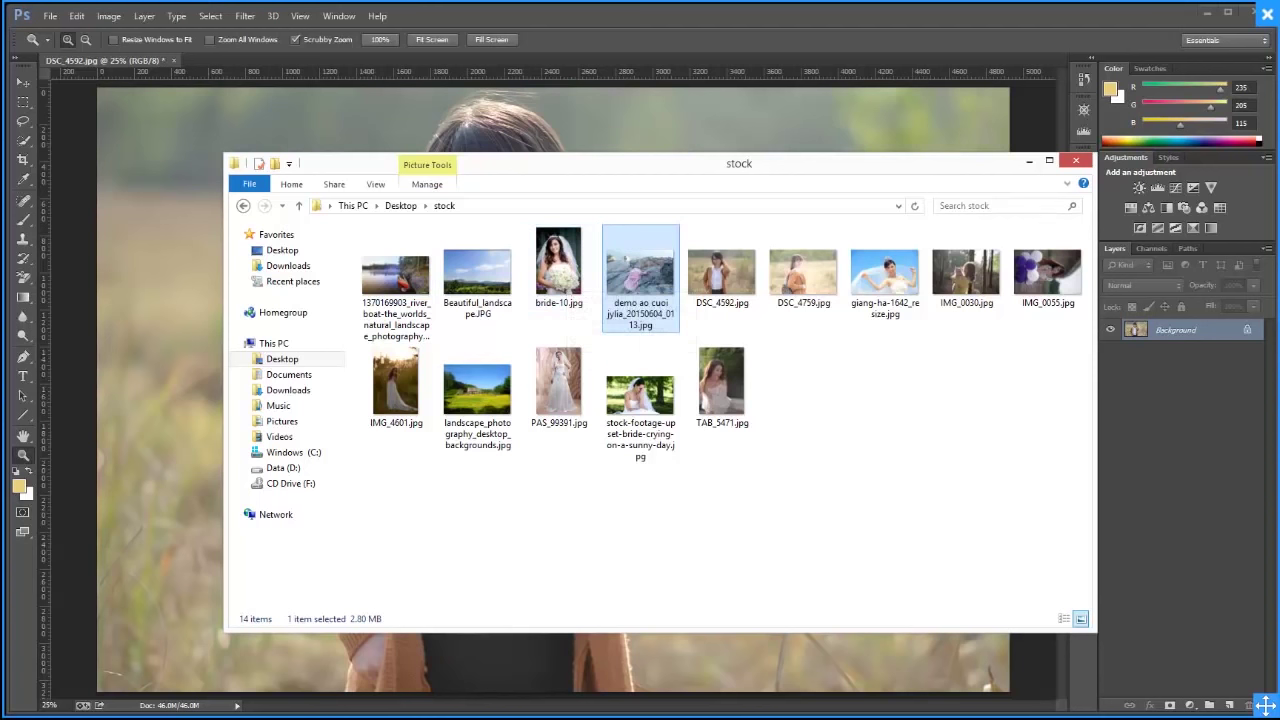
pyautogui.click(1266, 704)
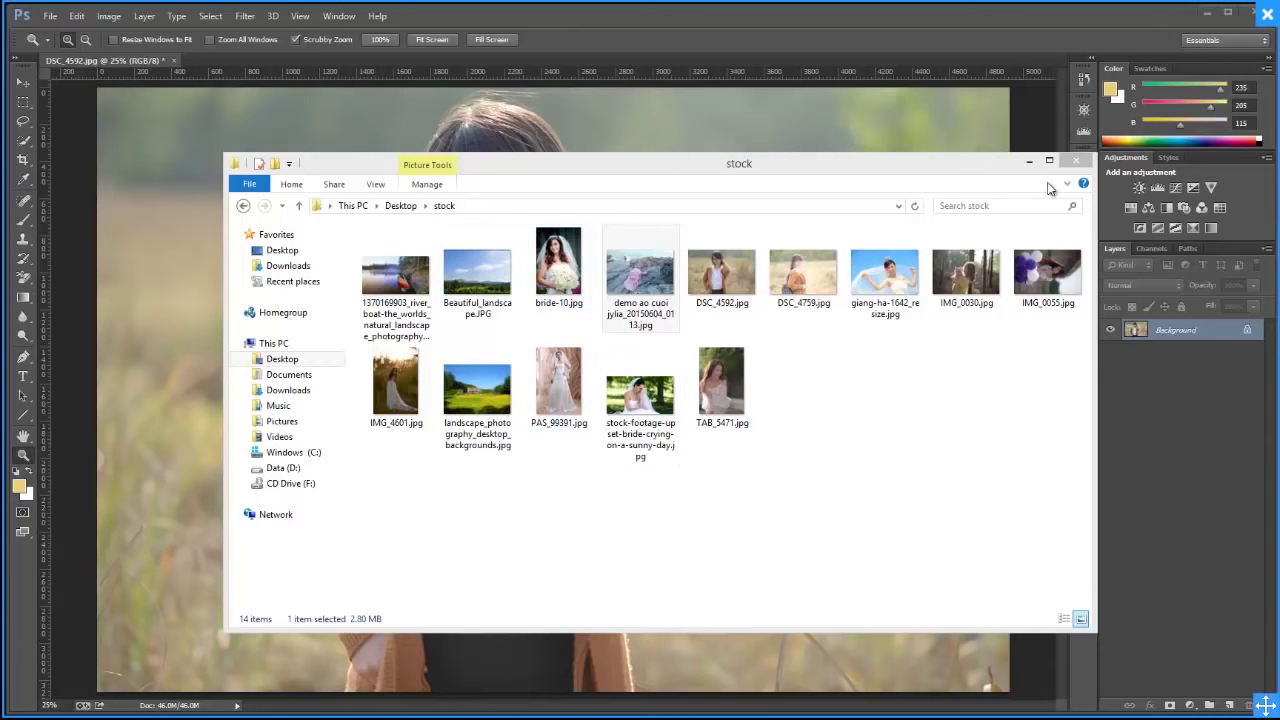
pyautogui.click(1030, 163)
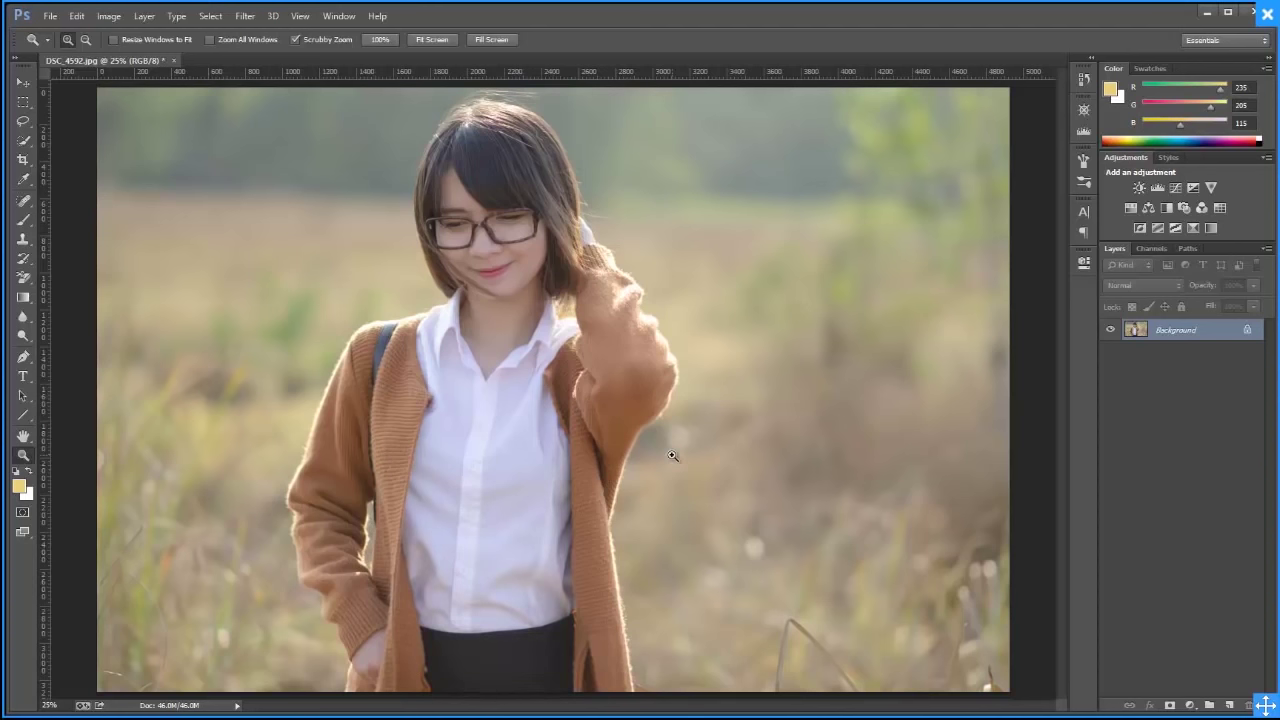
# Add a Violet, Orange Gradient Map adjustment layer blended in Soft Light
pyautogui.click(1189, 705)
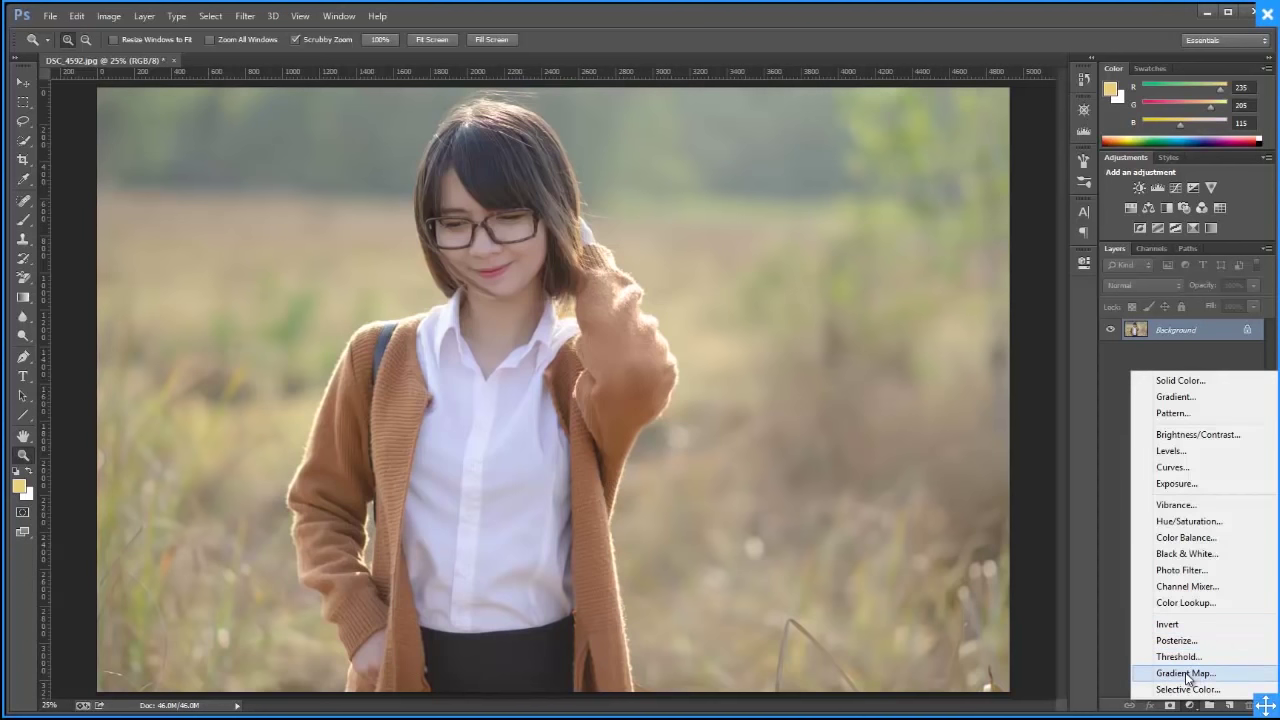
pyautogui.click(1185, 673)
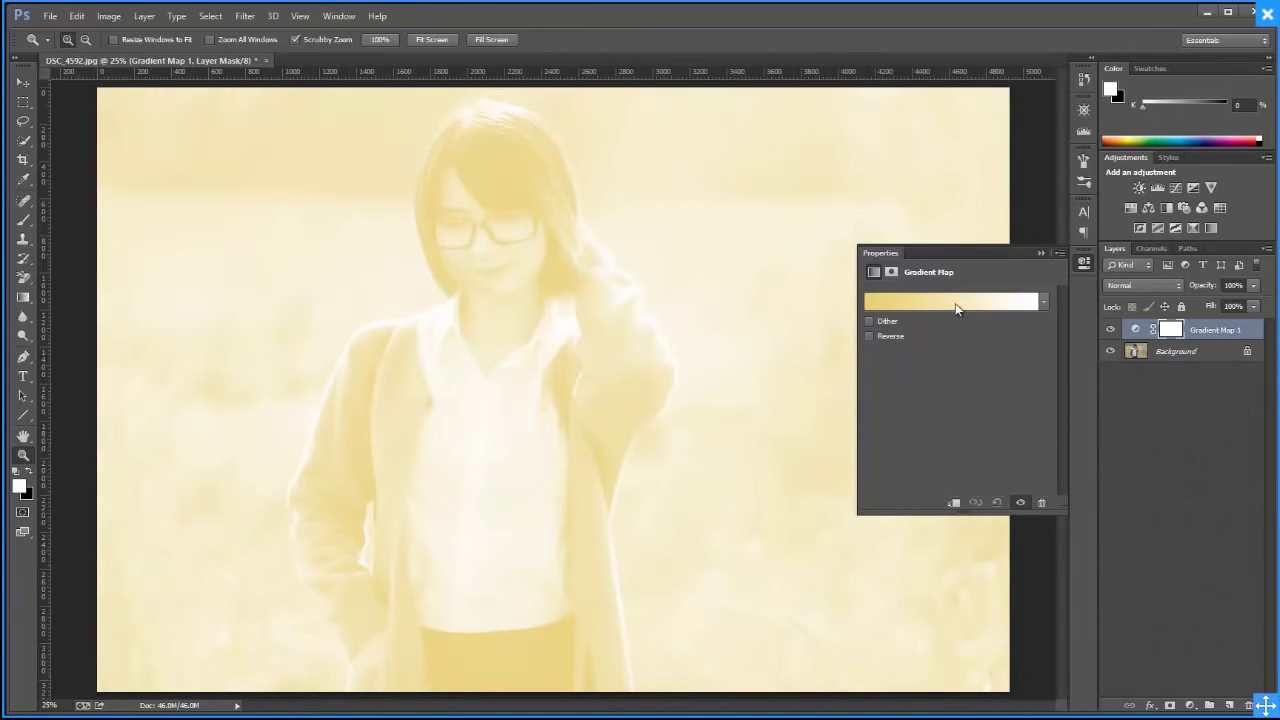
pyautogui.click(955, 302)
pyautogui.click(624, 94)
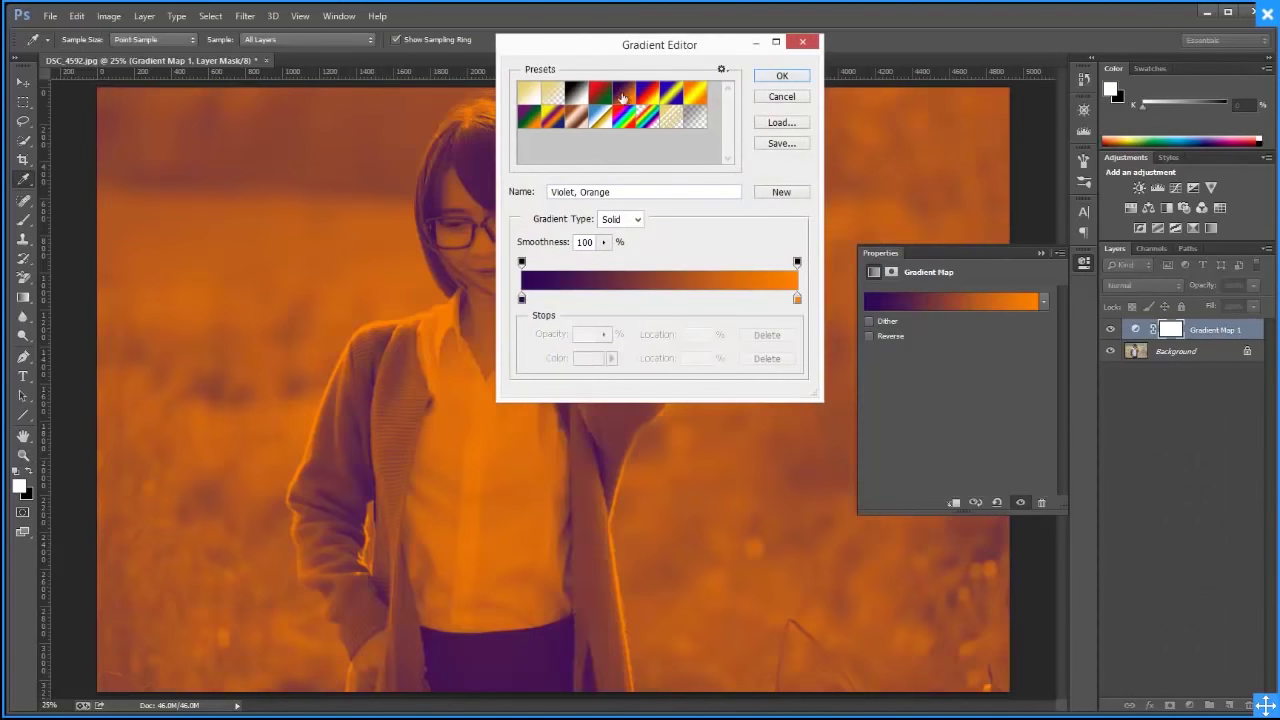
pyautogui.click(782, 76)
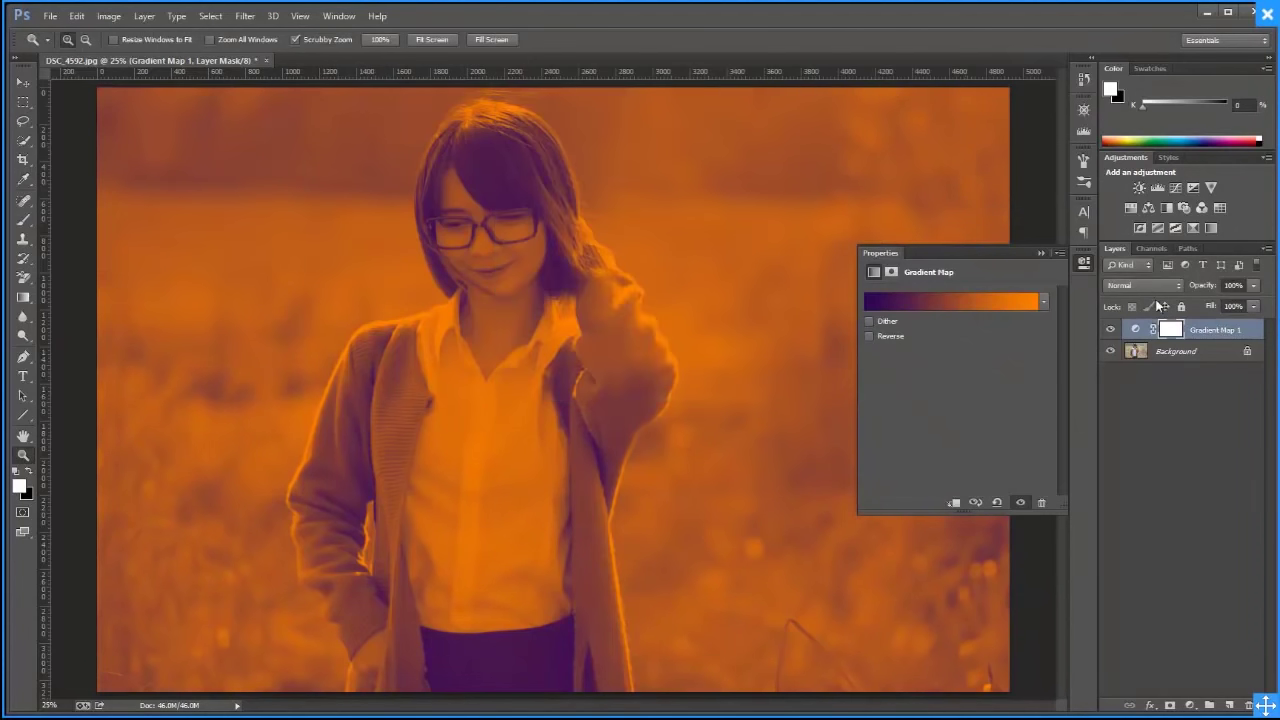
pyautogui.click(1145, 286)
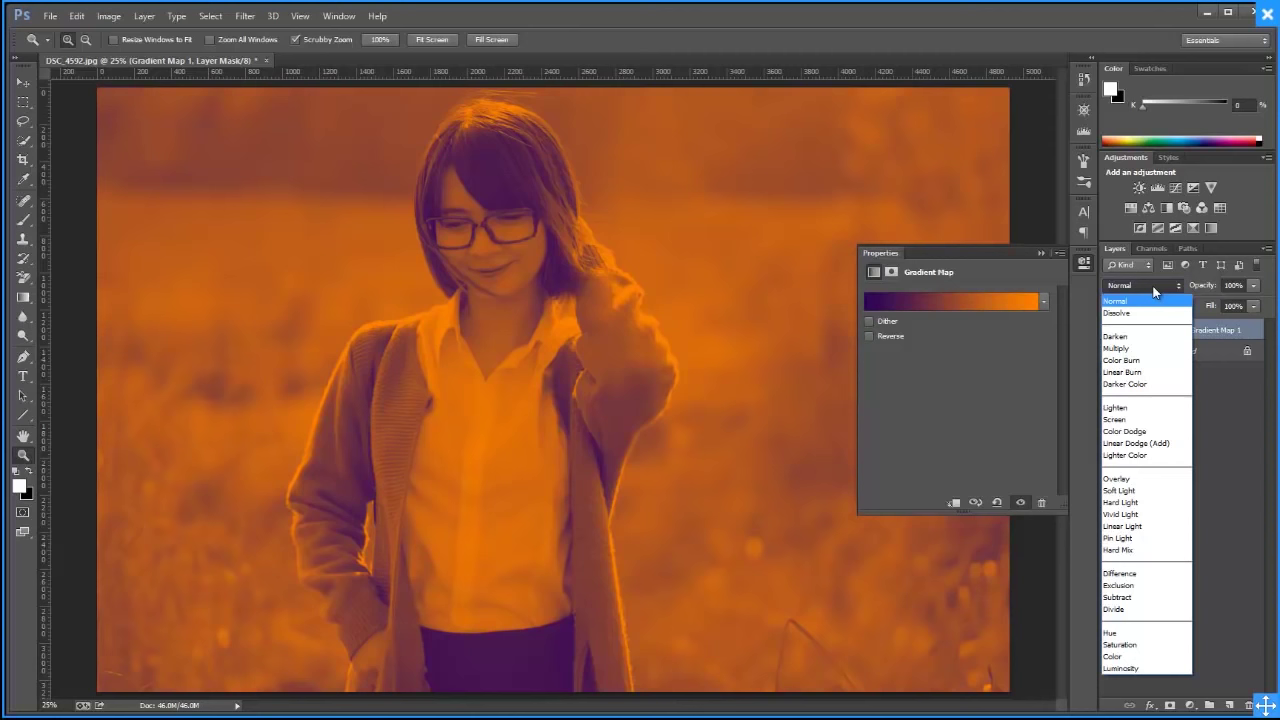
pyautogui.click(1145, 493)
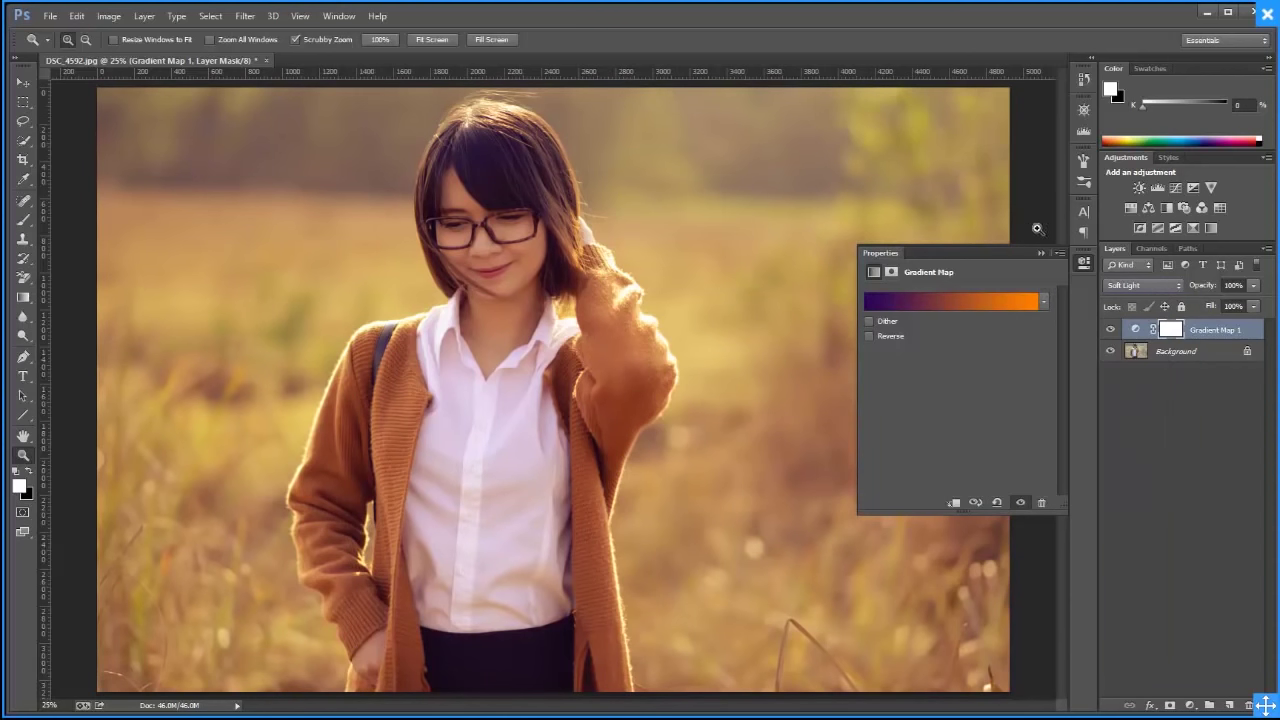
pyautogui.click(1042, 255)
# Compare the toning by adjusting opacity and toggling visibility, then delete Gradient Map 1
pyautogui.click(1110, 330)
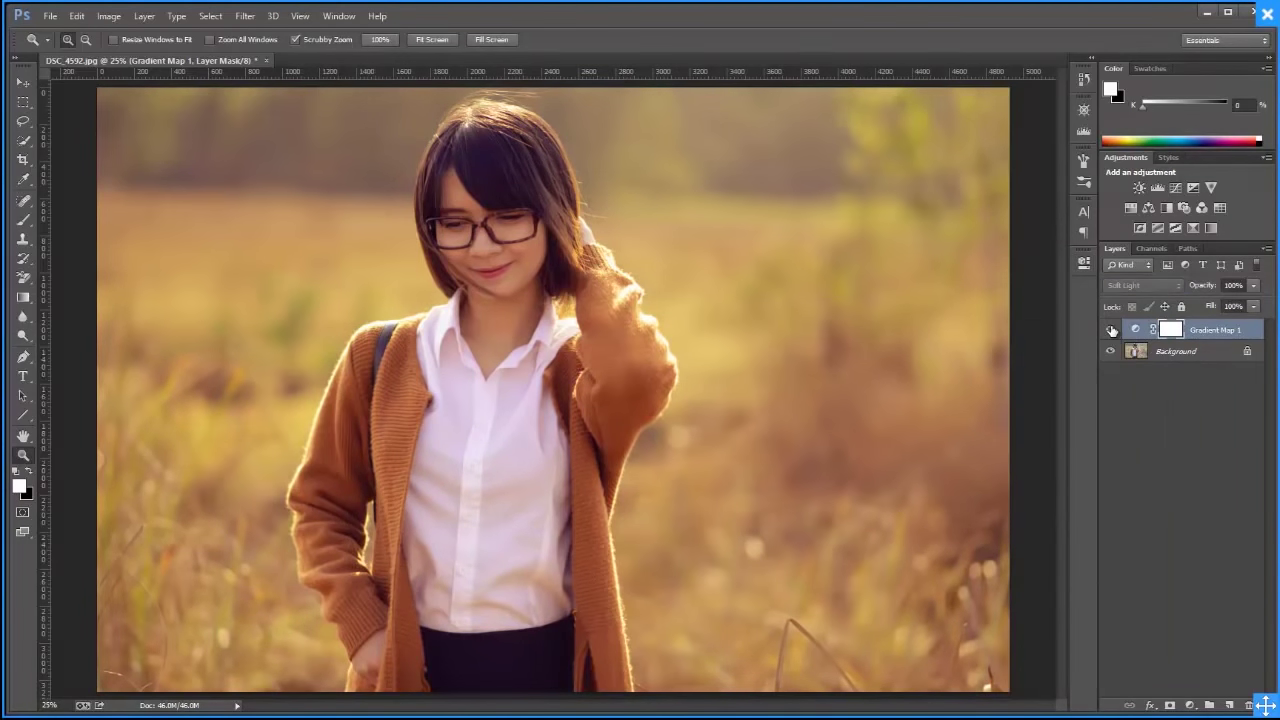
pyautogui.click(1110, 330)
pyautogui.moveTo(1200, 286); pyautogui.dragTo(1163, 300)
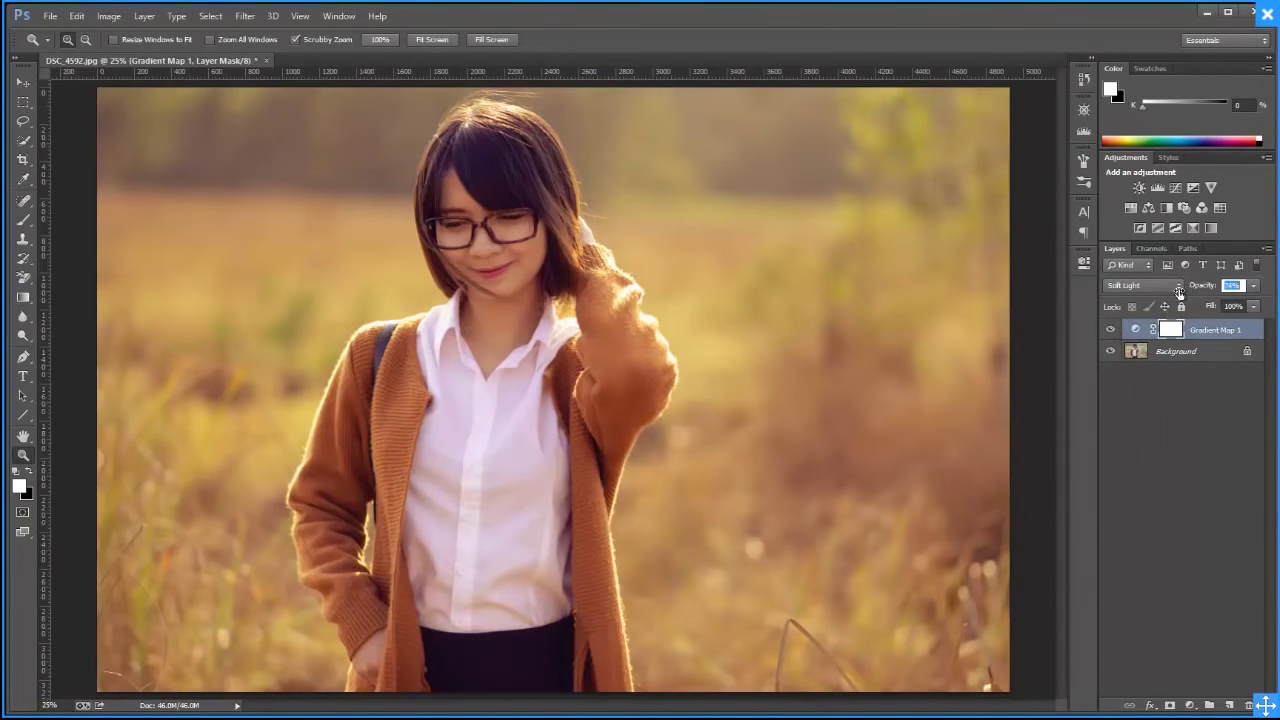
pyautogui.click(1110, 330)
pyautogui.click(1110, 330)
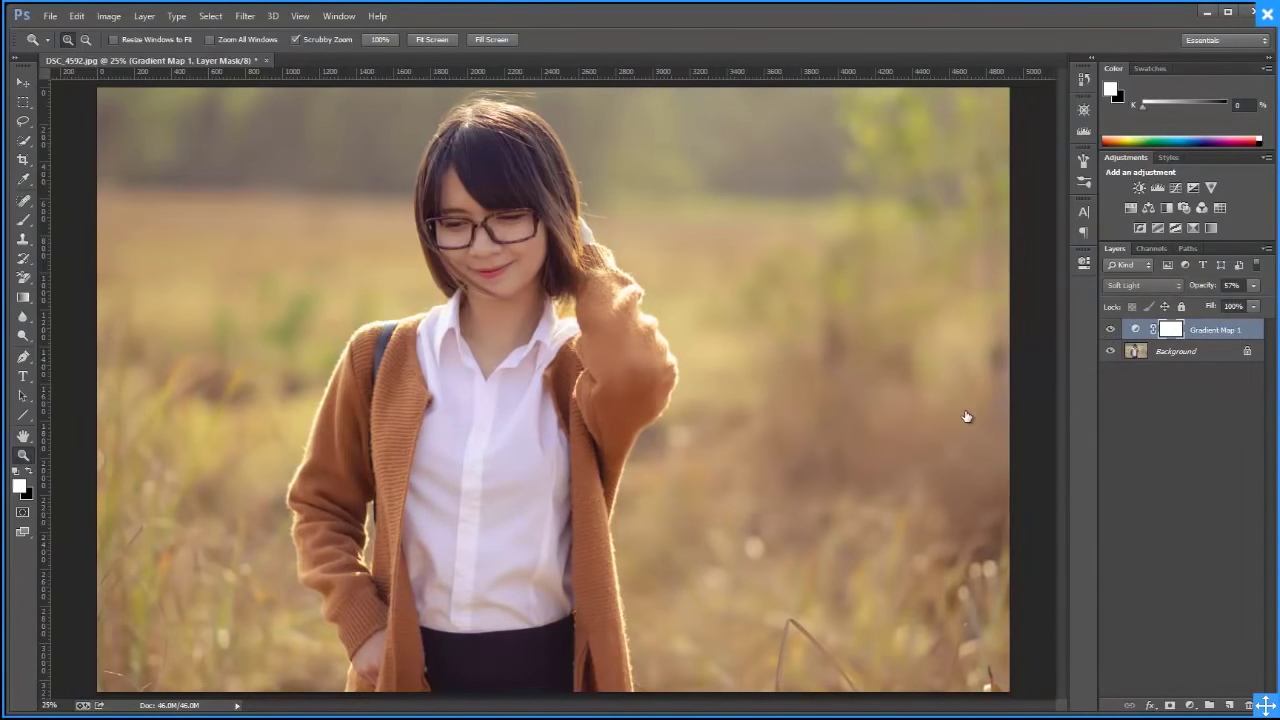
pyautogui.click(1189, 704)
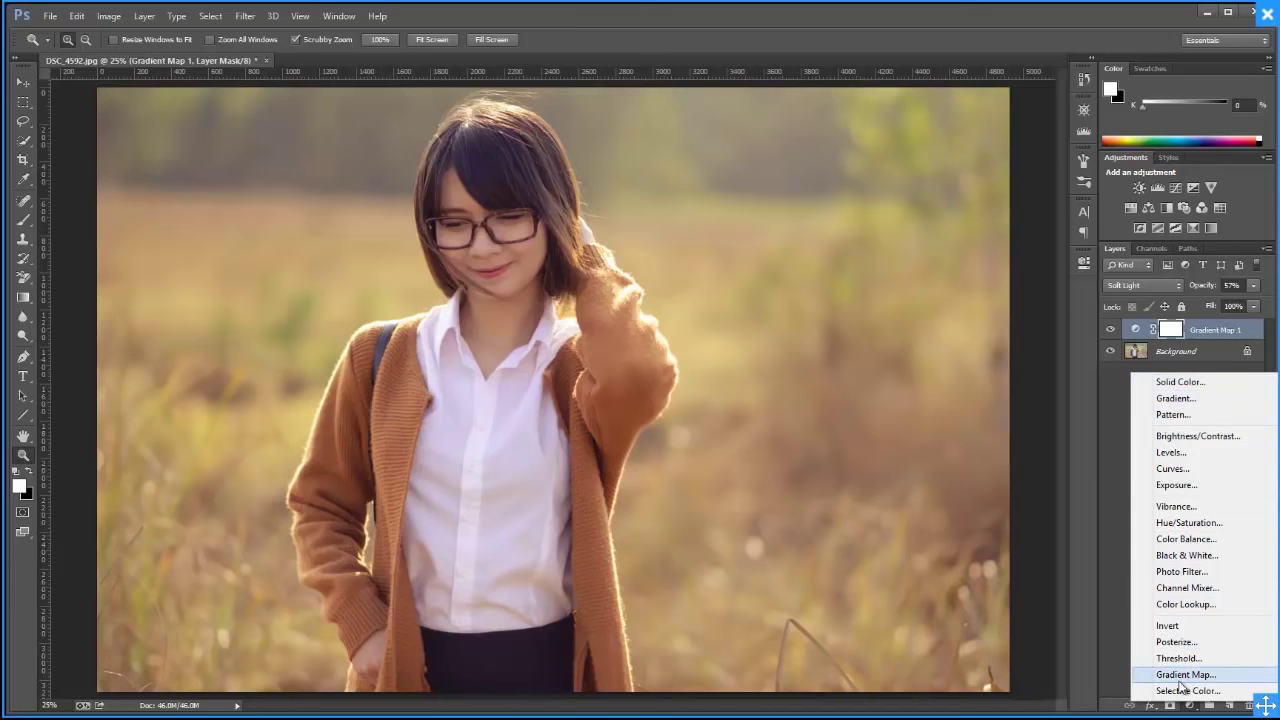
pyautogui.click(1088, 577)
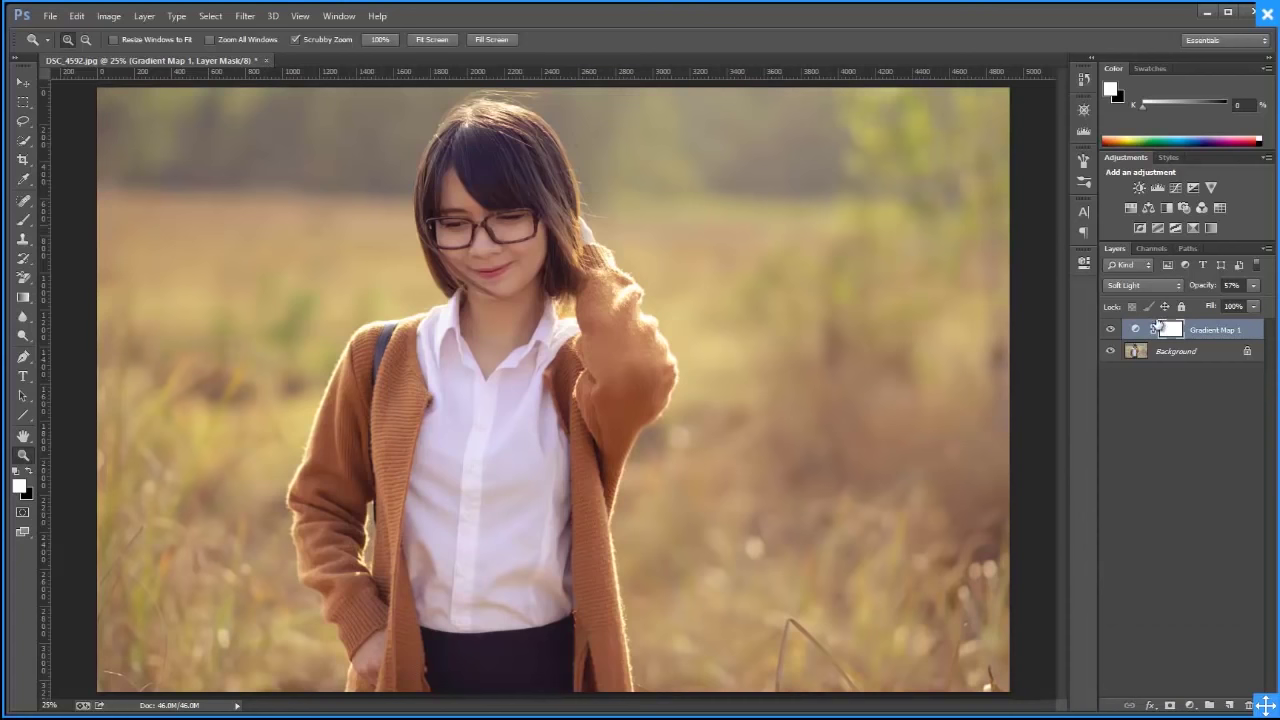
pyautogui.press('Delete')
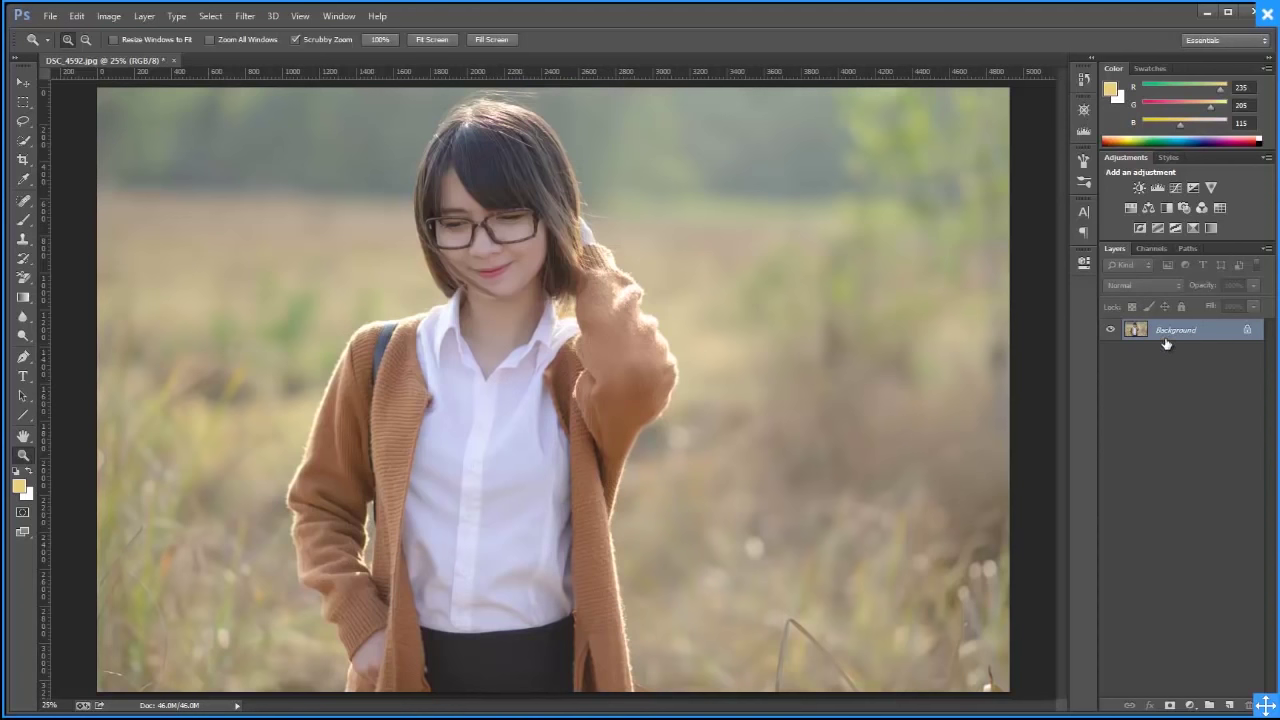
# Duplicate the photo to Layer 1, blend it in Screen, and lower its opacity
pyautogui.hotkey('ctrl', 'j')
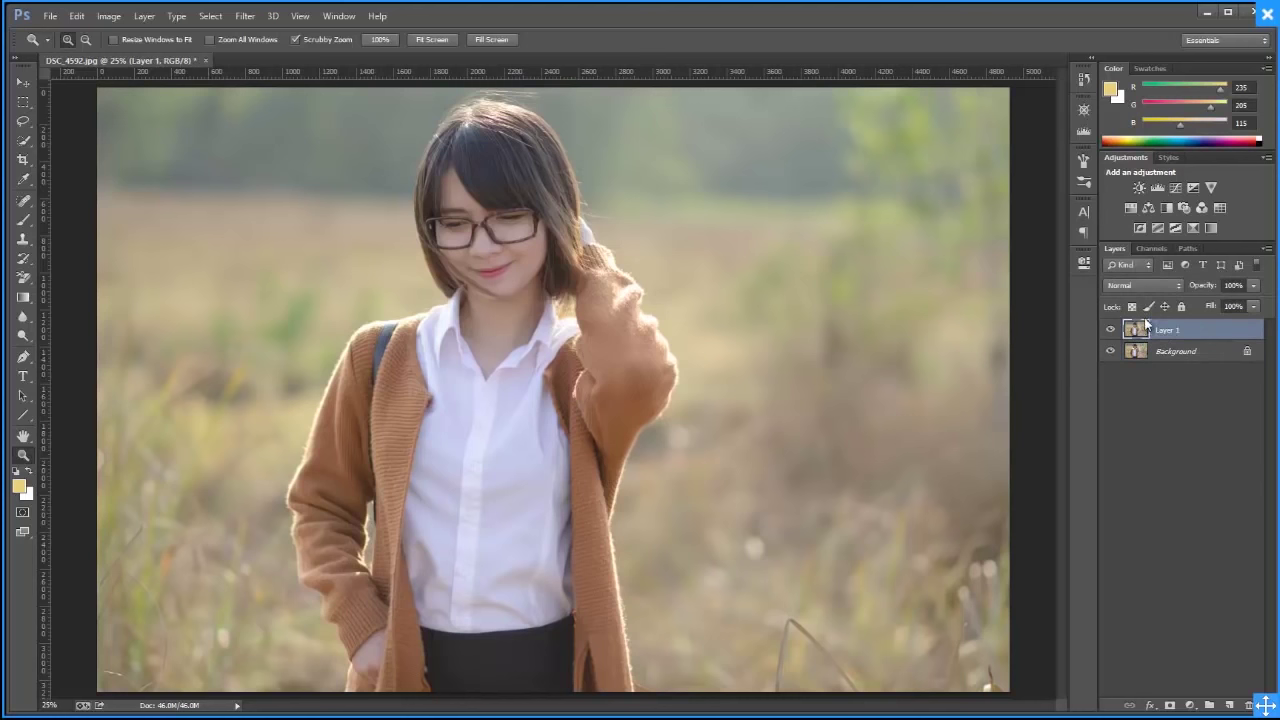
pyautogui.click(1143, 284)
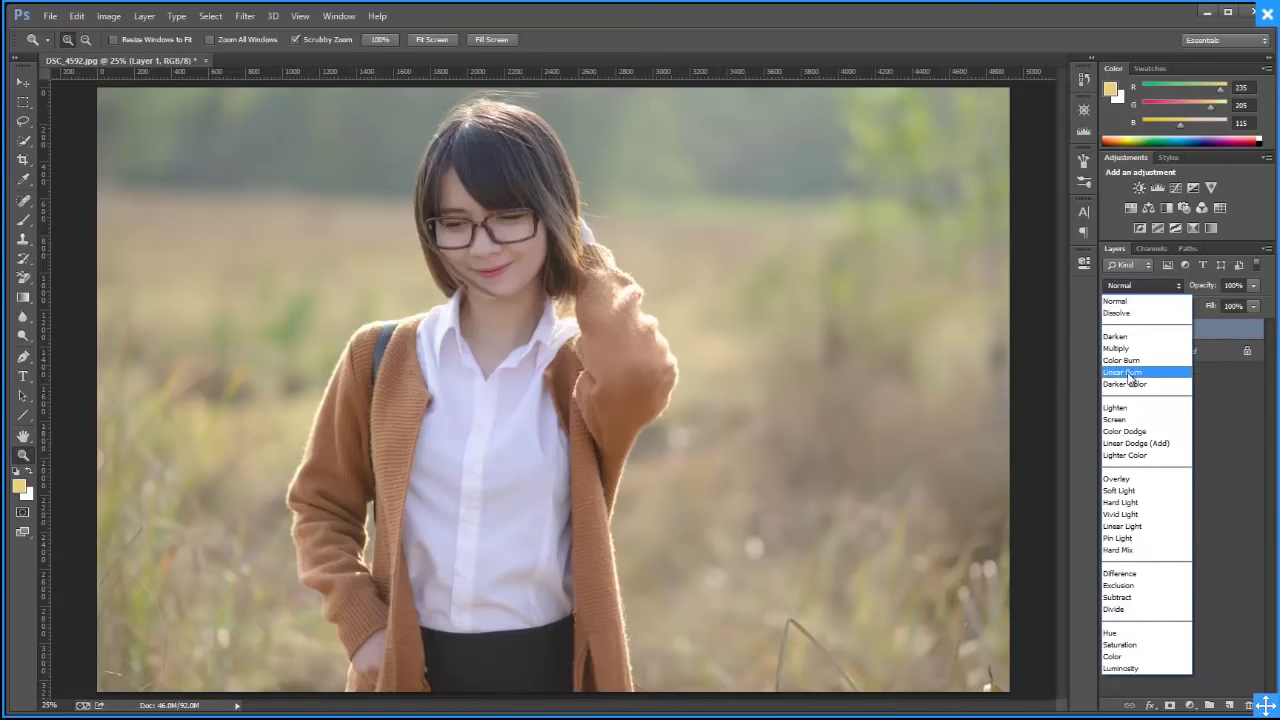
pyautogui.click(1130, 420)
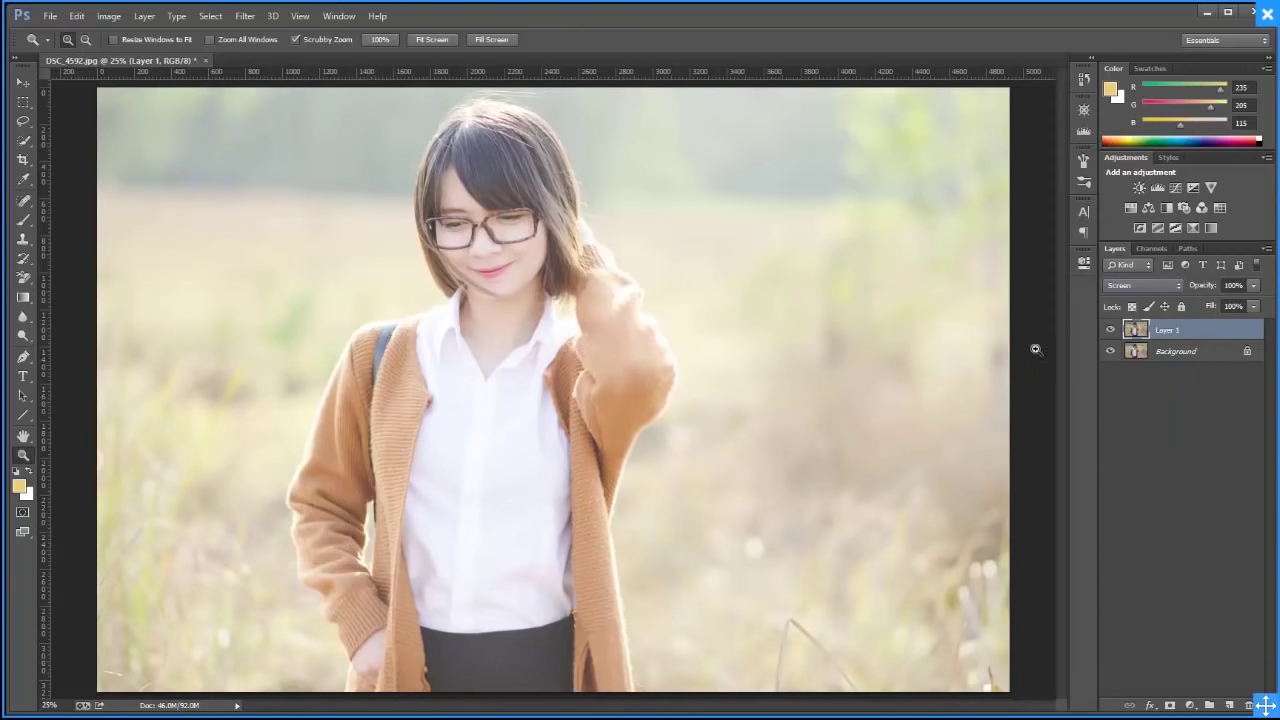
pyautogui.moveTo(1199, 287); pyautogui.dragTo(1160, 300)
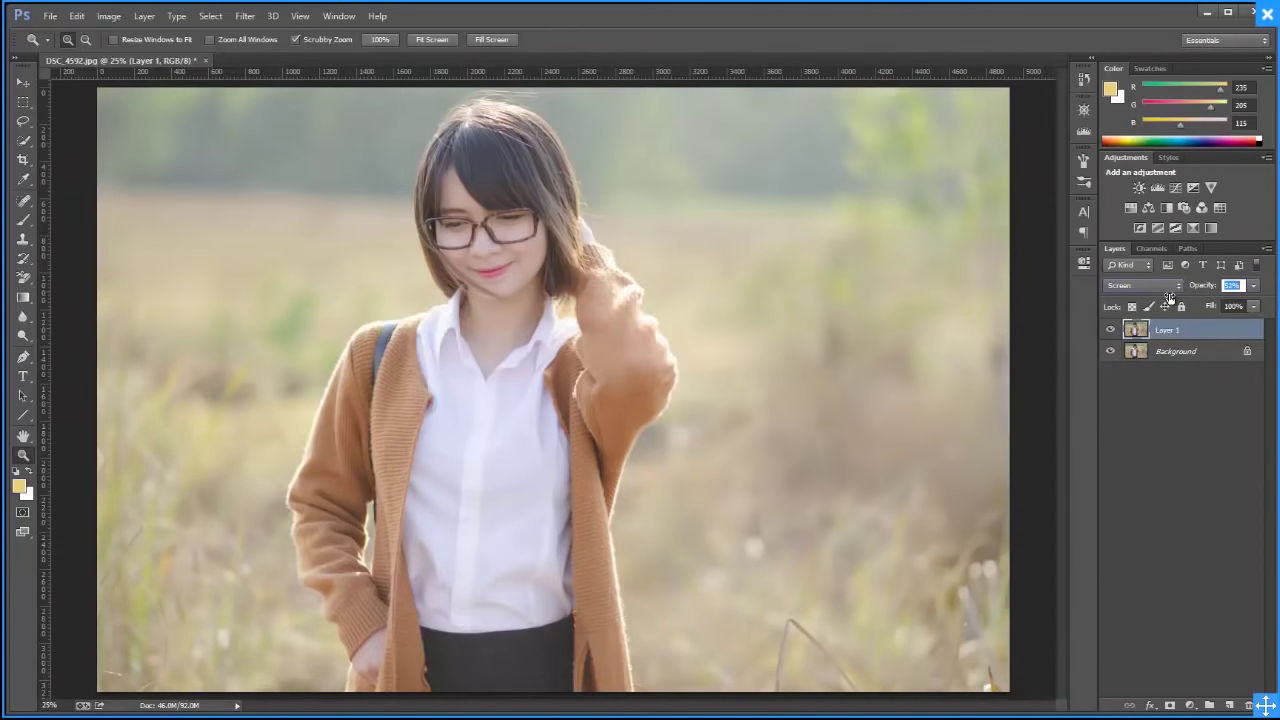
pyautogui.moveTo(1160, 300); pyautogui.dragTo(1152, 290)
# Try the copy in Multiply, compare with it hidden, then return it to Normal
pyautogui.click(1152, 288)
pyautogui.click(1143, 349)
pyautogui.write('100')
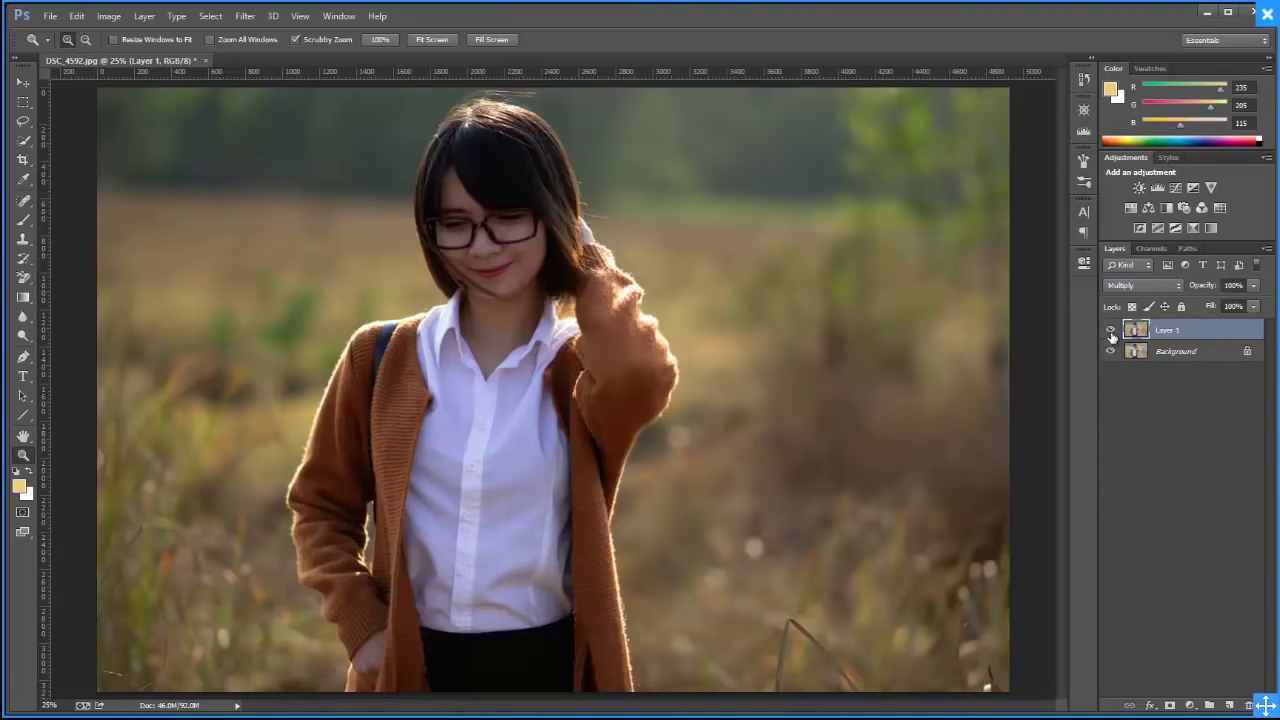
pyautogui.click(1110, 330)
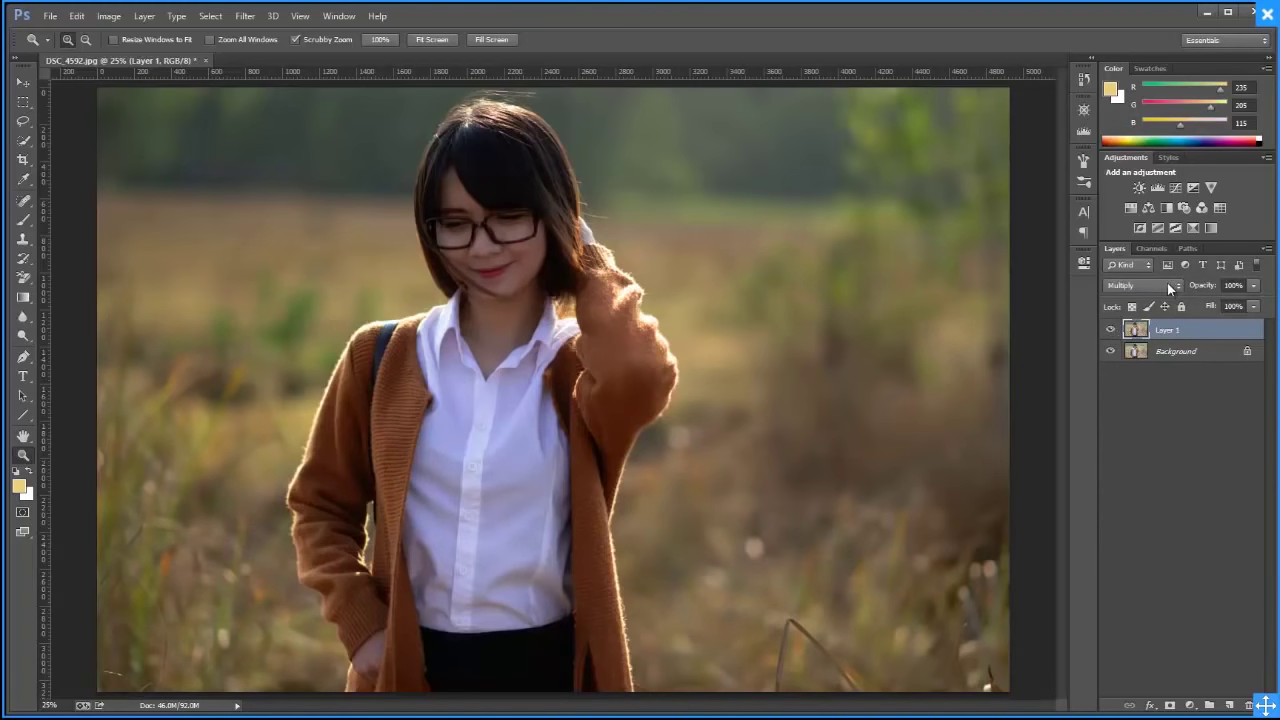
pyautogui.click(1162, 285)
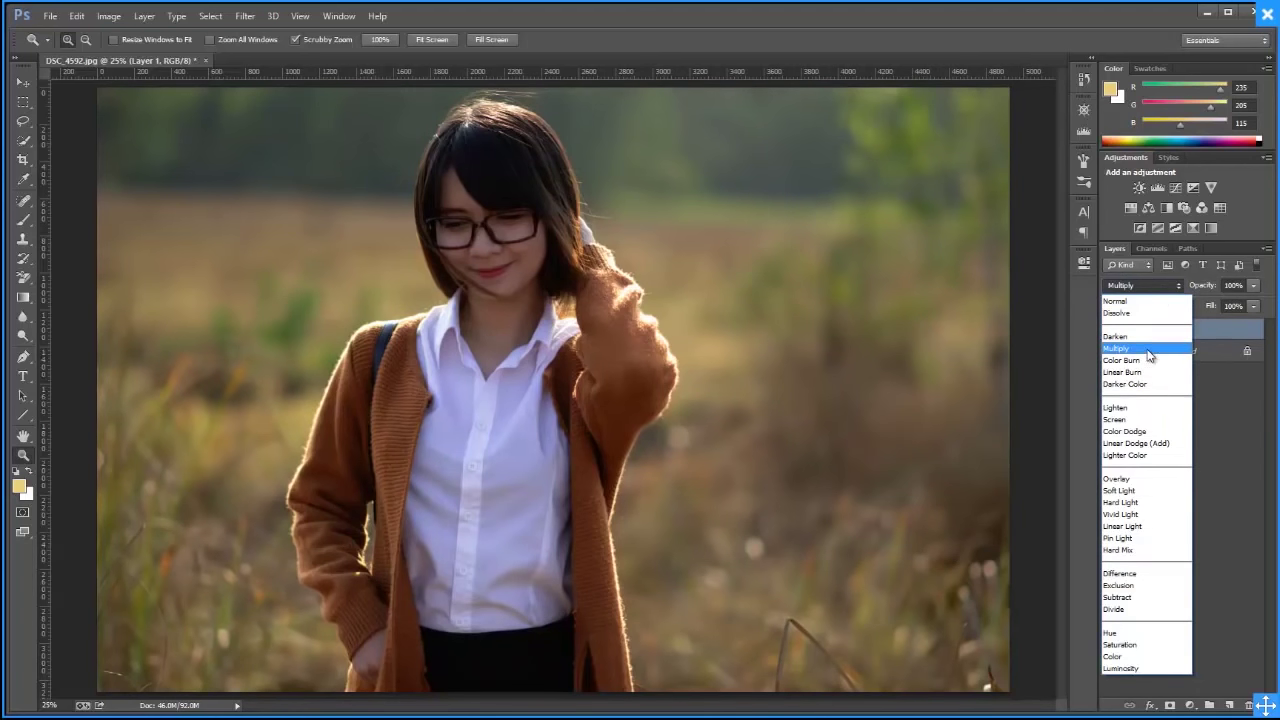
pyautogui.click(1229, 396)
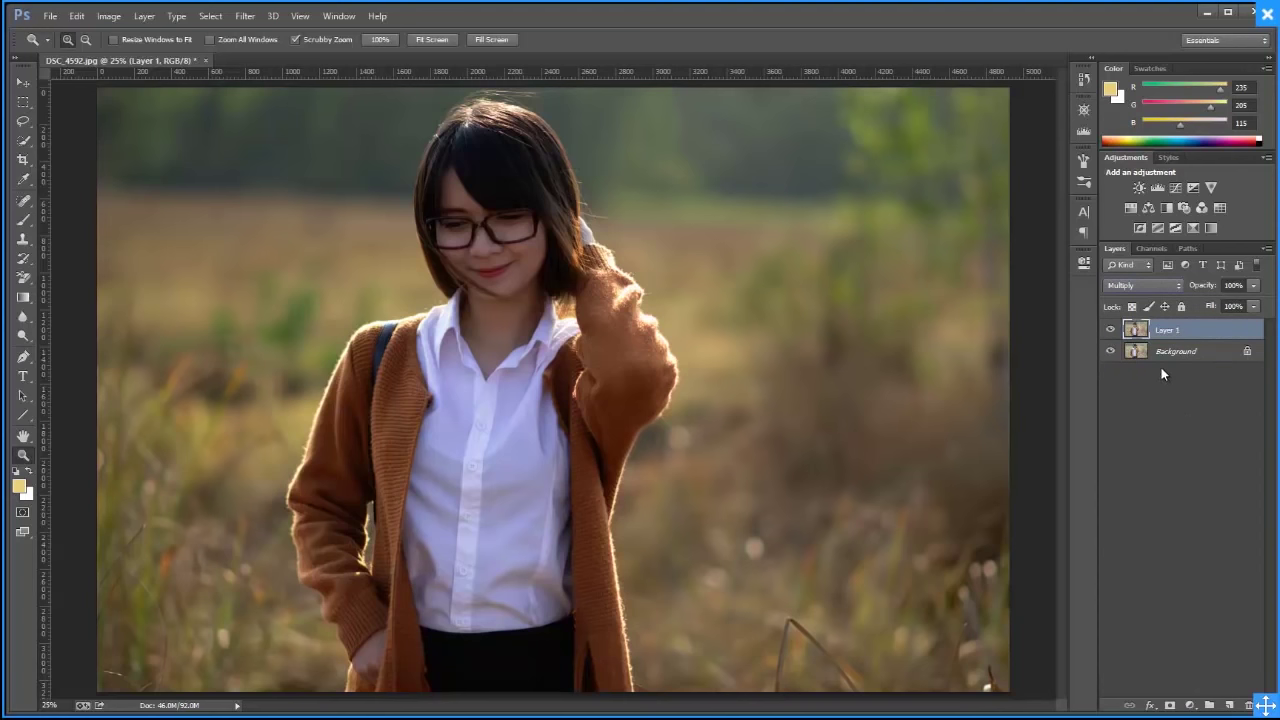
pyautogui.click(1154, 286)
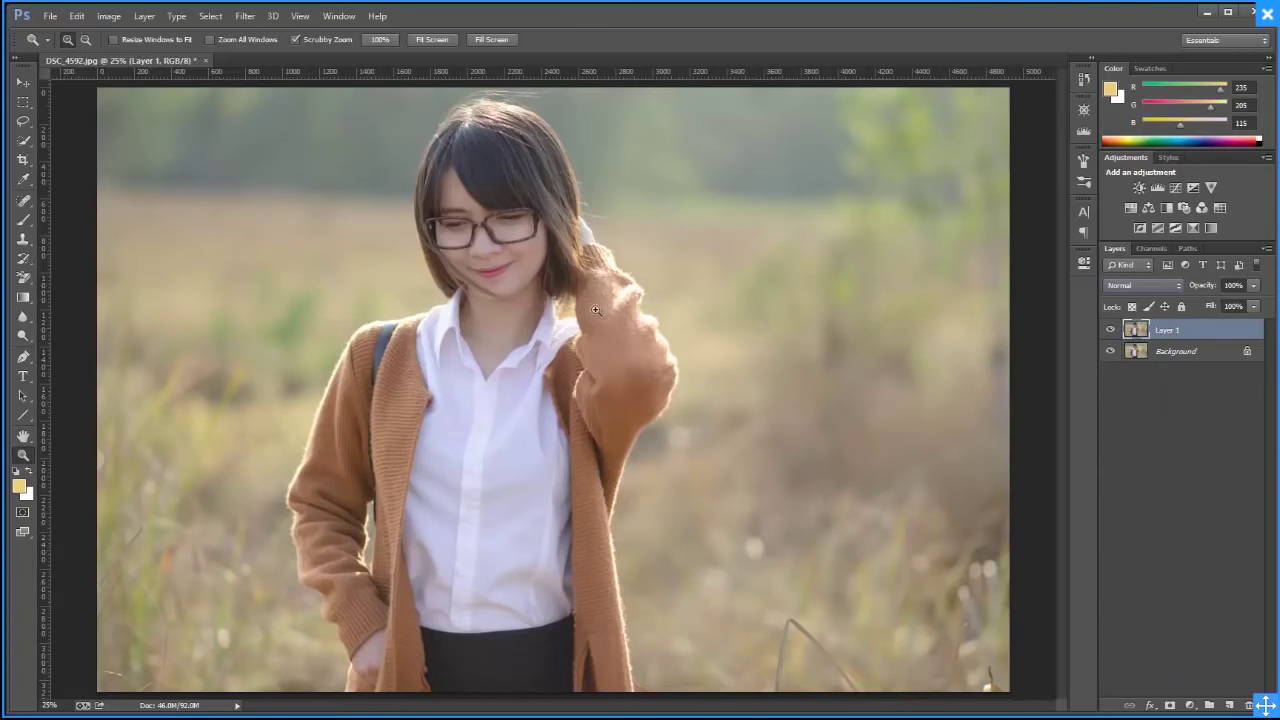
# Close the portrait unsaved and drag bride-10.jpg and giang-ha-1642_resize.jpg into Photoshop
pyautogui.click(204, 59)
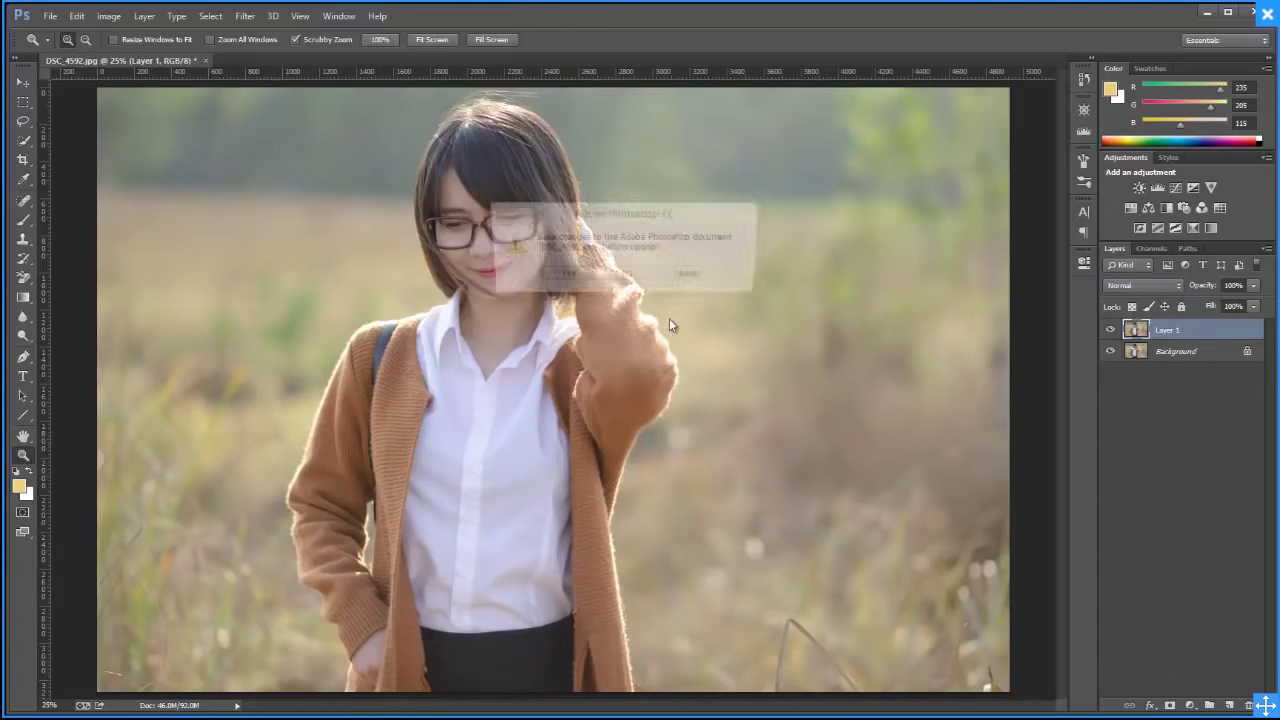
pyautogui.click(641, 277)
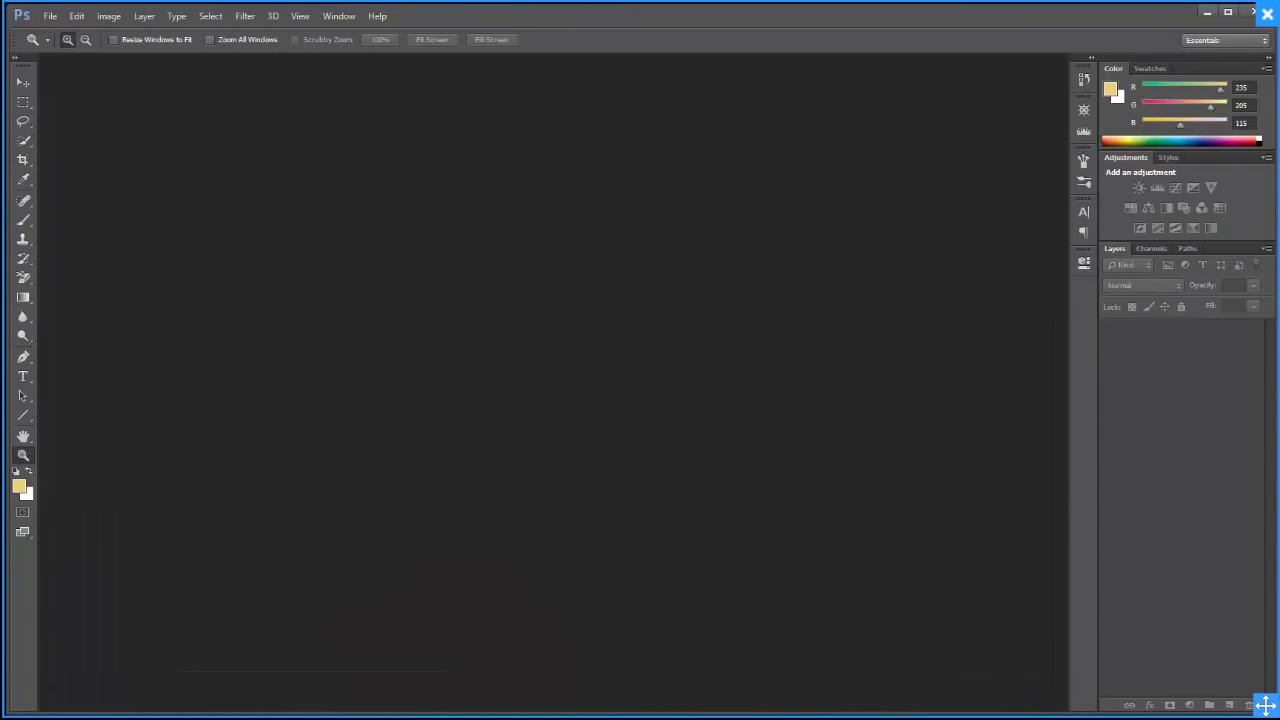
pyautogui.click(216, 712)
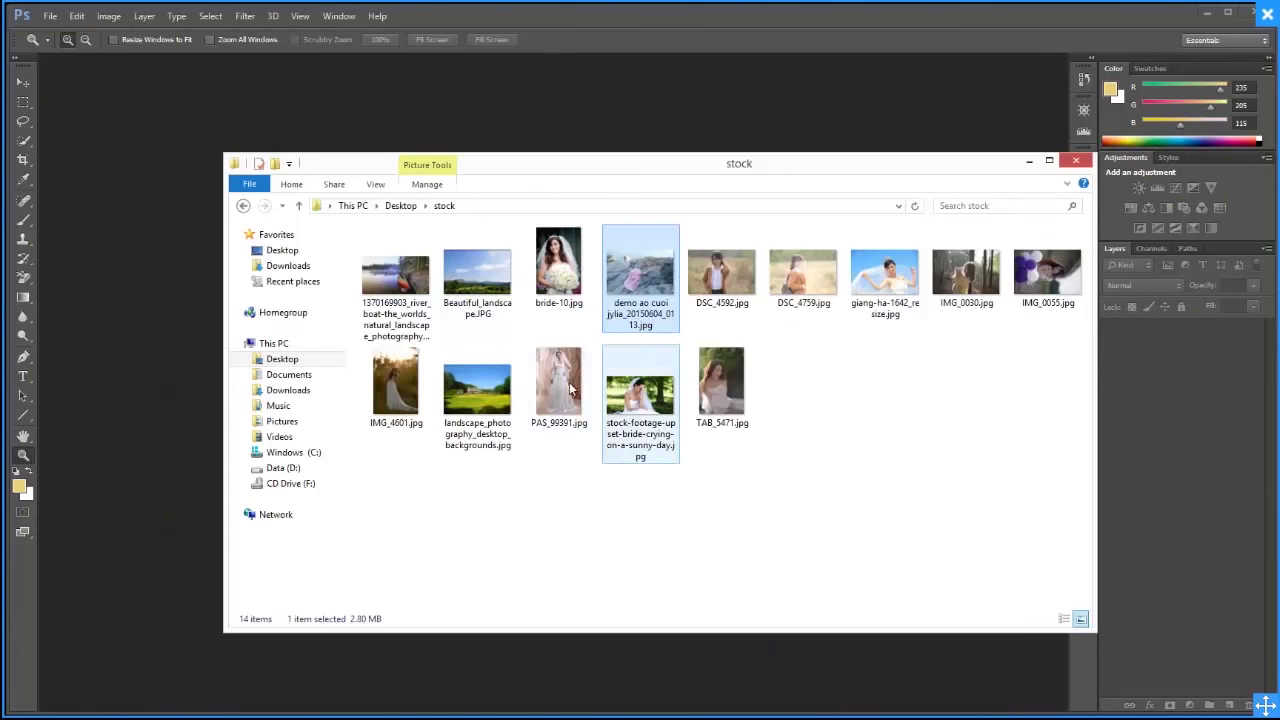
pyautogui.moveTo(563, 279)
pyautogui.mouseDown()
pyautogui.moveTo(370, 336)
pyautogui.moveTo(183, 364)
pyautogui.mouseUp()
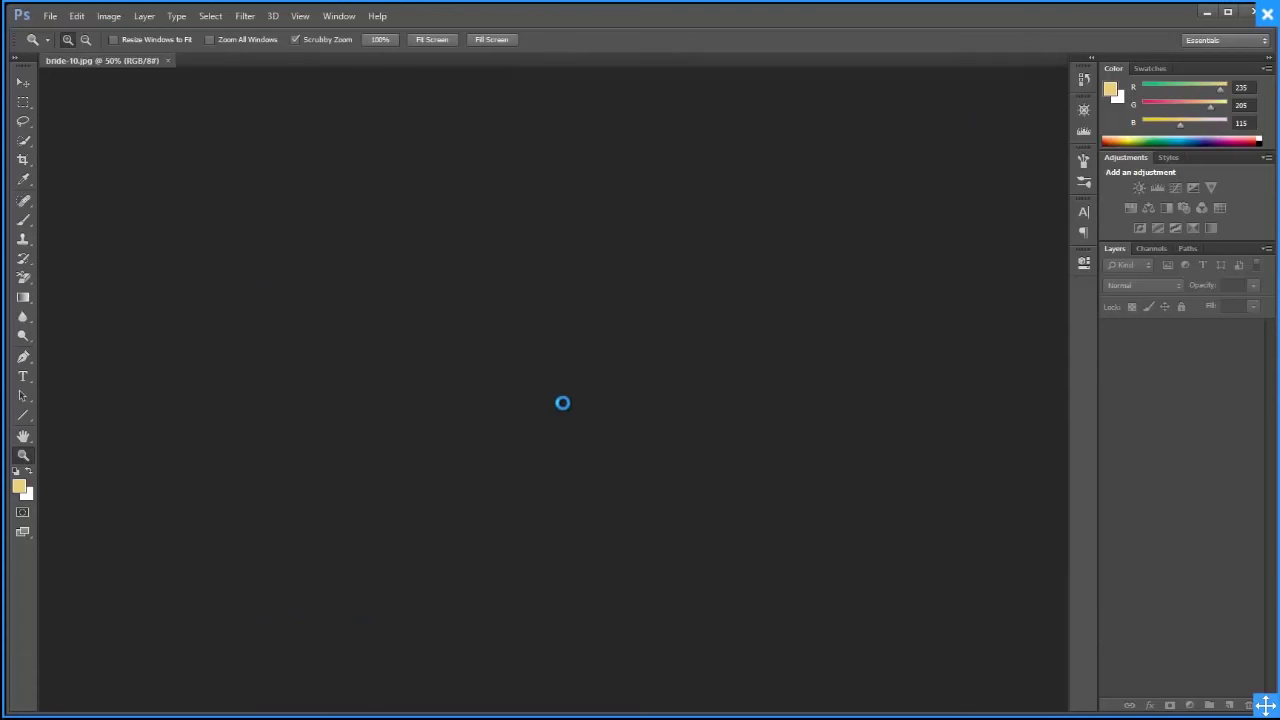
pyautogui.click(216, 712)
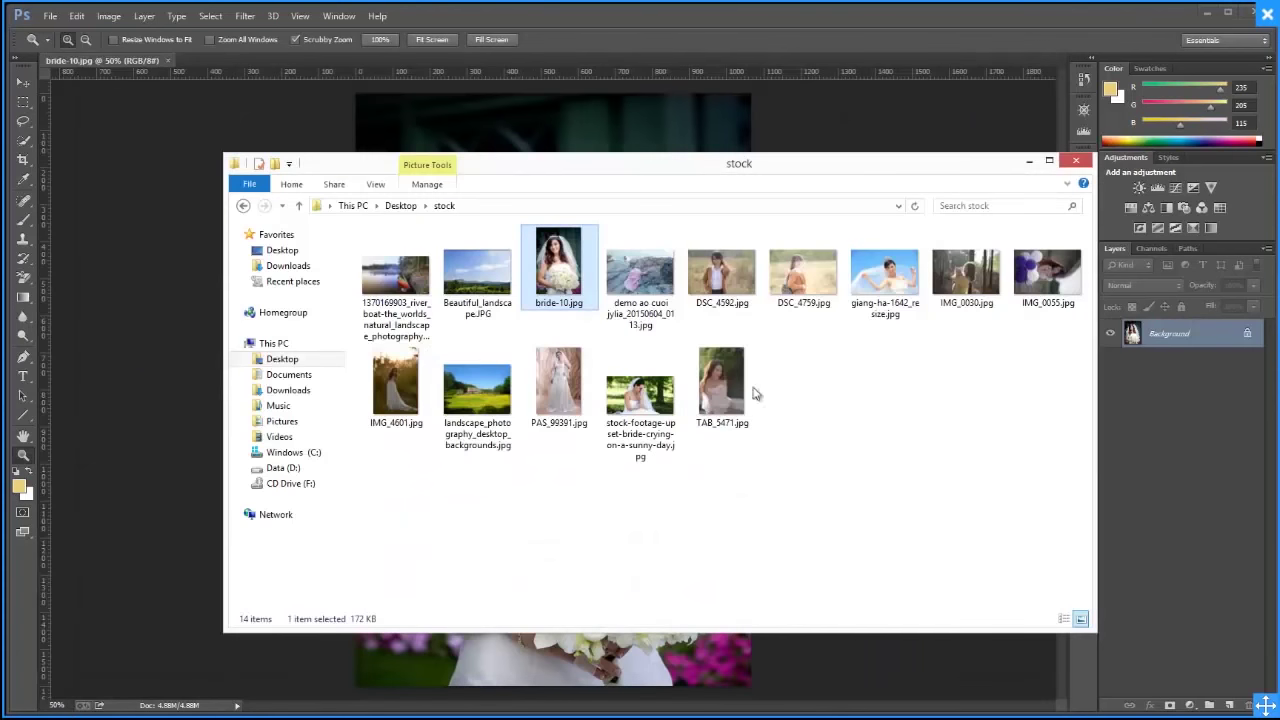
pyautogui.moveTo(903, 285); pyautogui.dragTo(495, 40)
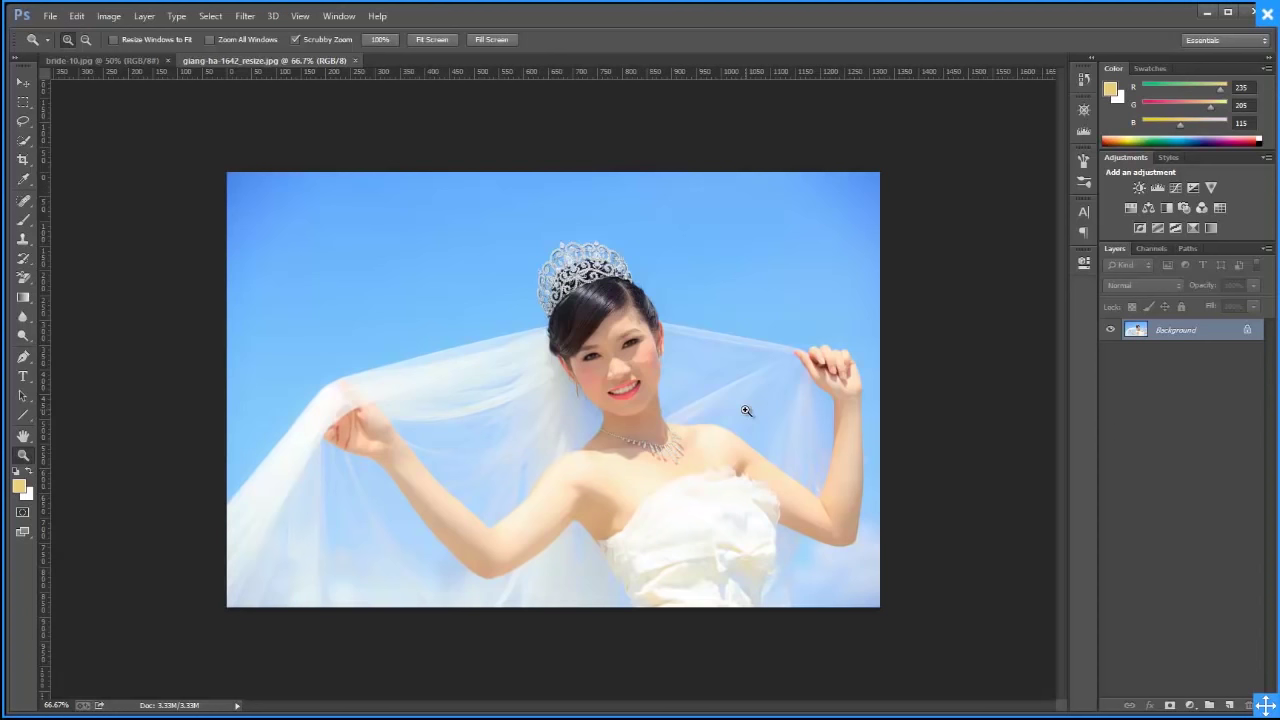
# Duplicate the bride photo, set the copy to Multiply at 33% opacity, and merge down
pyautogui.hotkey('ctrl', 'j')
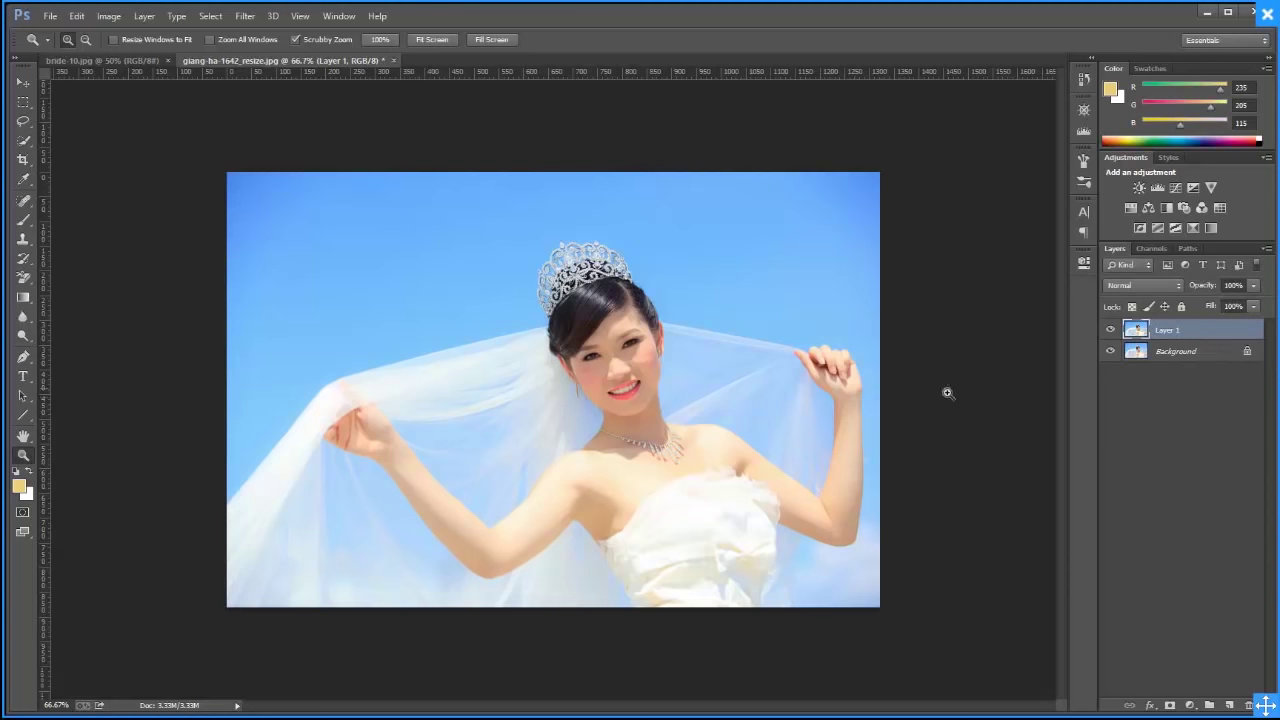
pyautogui.click(1152, 287)
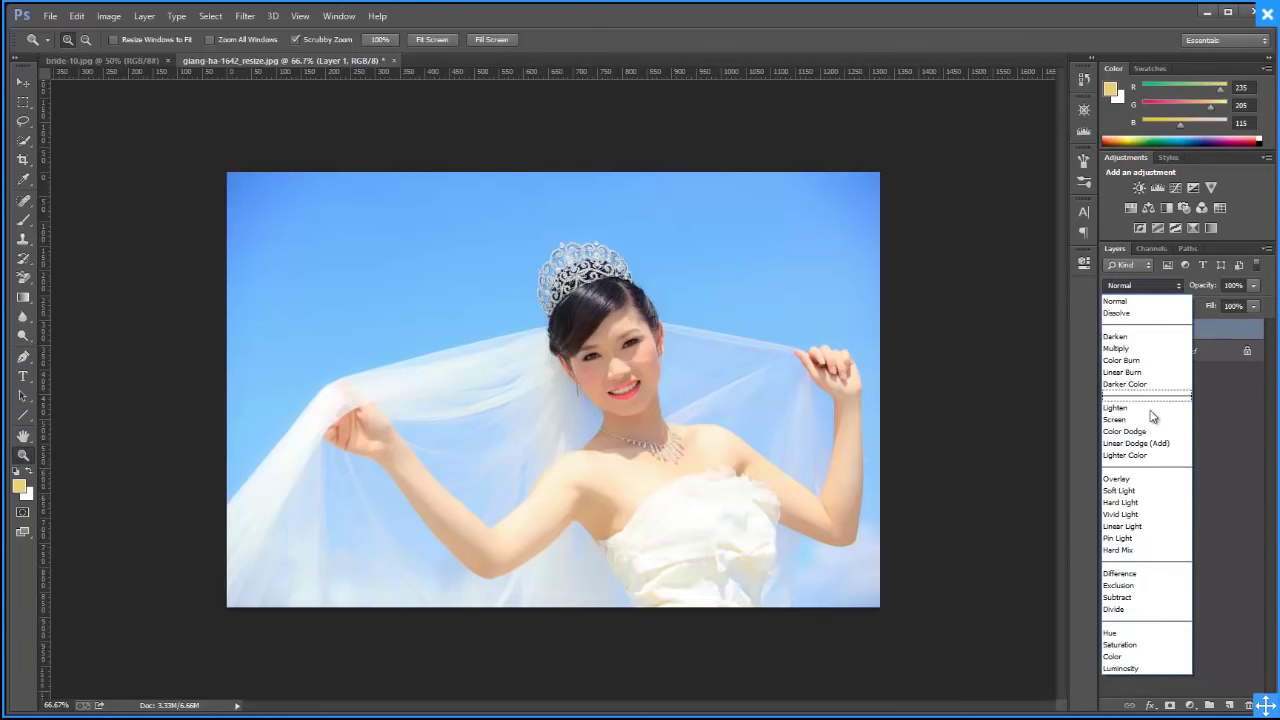
pyautogui.click(1120, 348)
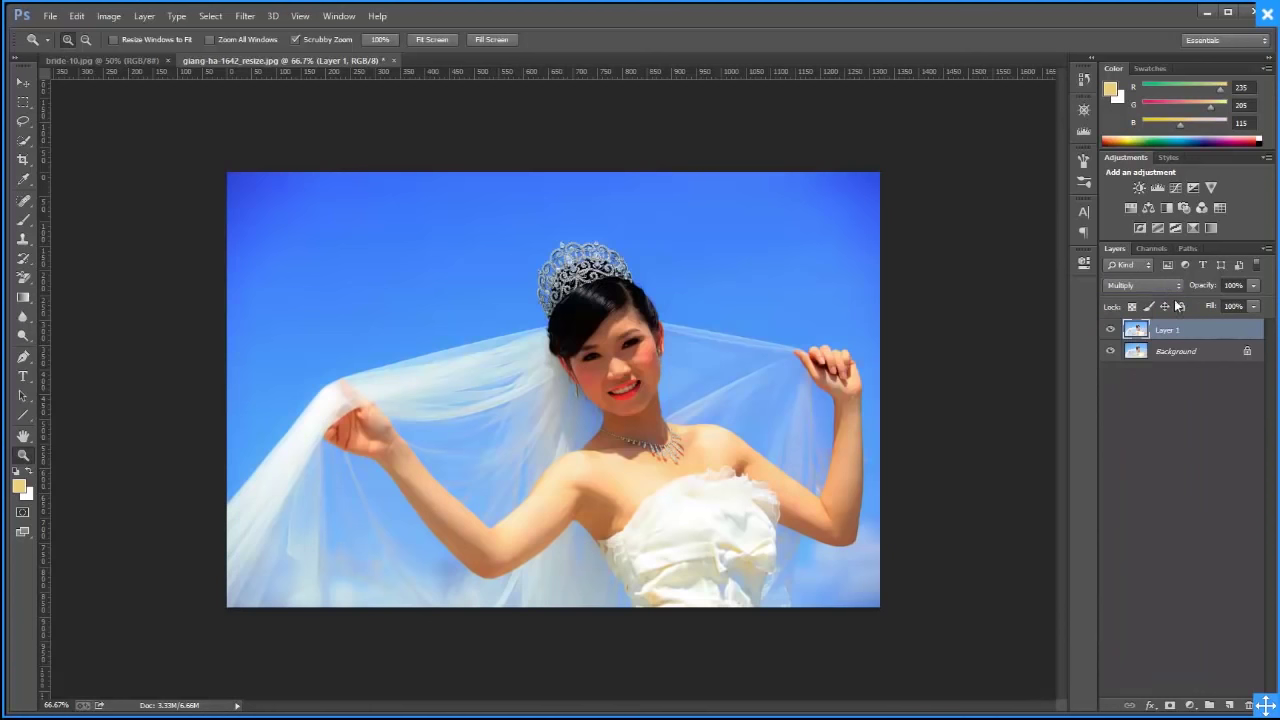
pyautogui.moveTo(1210, 286); pyautogui.dragTo(1161, 314)
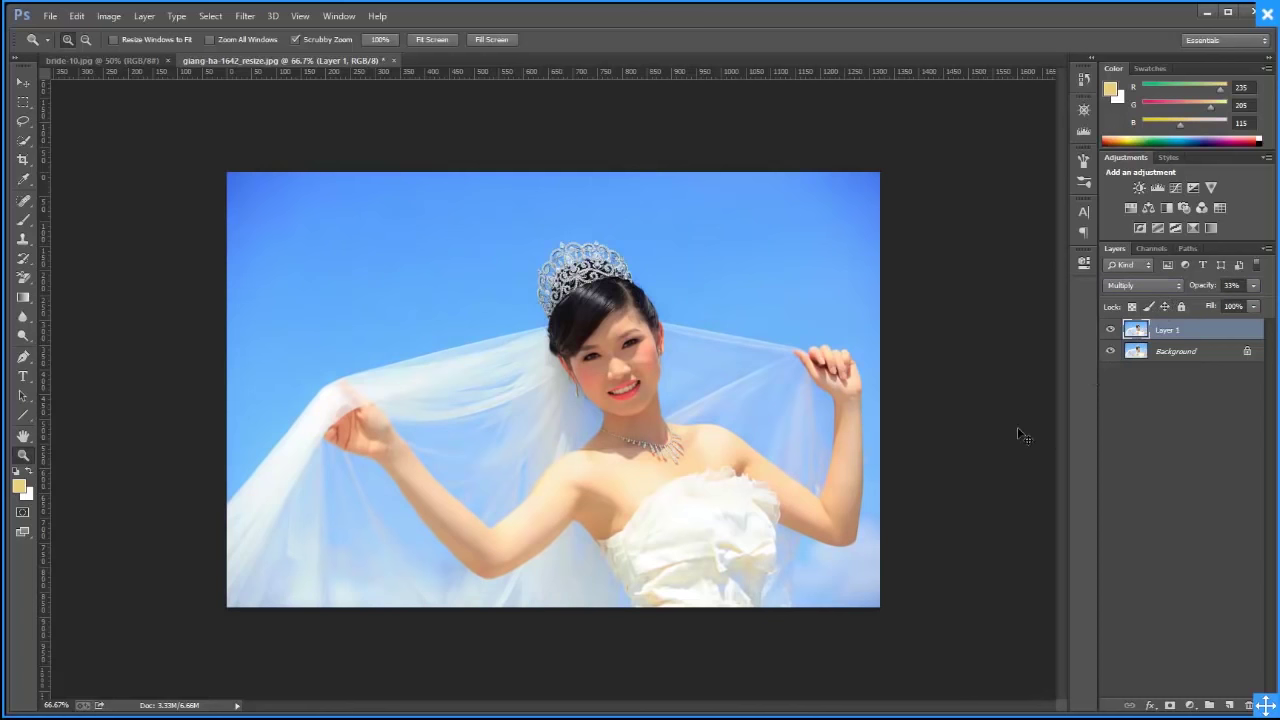
pyautogui.hotkey('ctrl', 'e')
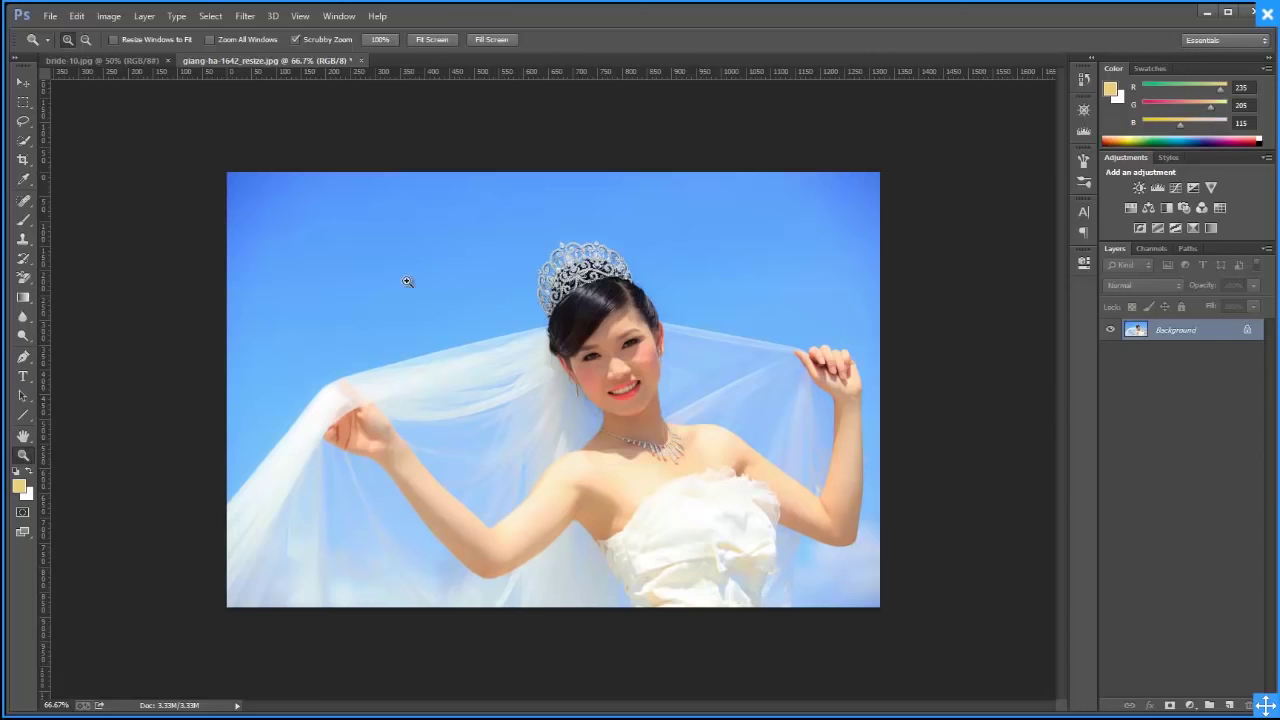
# Zoom in on the tiara and test Quick Selection on the bride's hair and forehead, then deselect
pyautogui.click(24, 122)
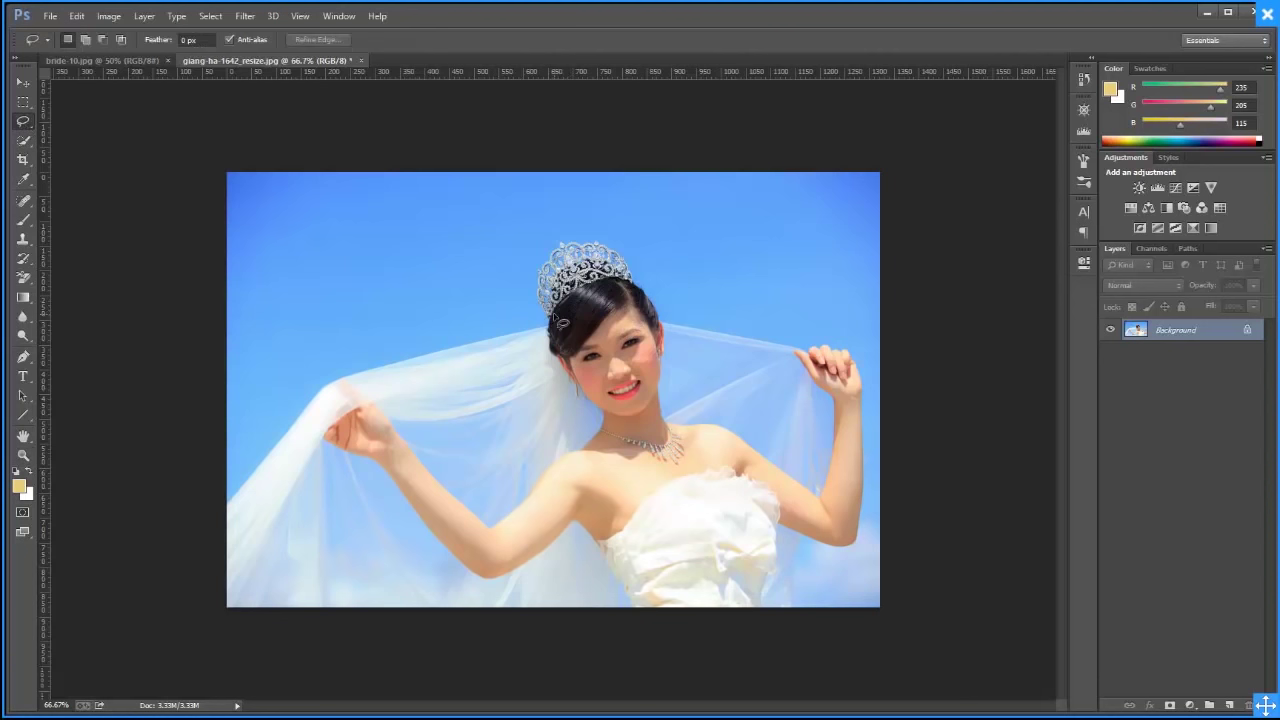
pyautogui.click(23, 455)
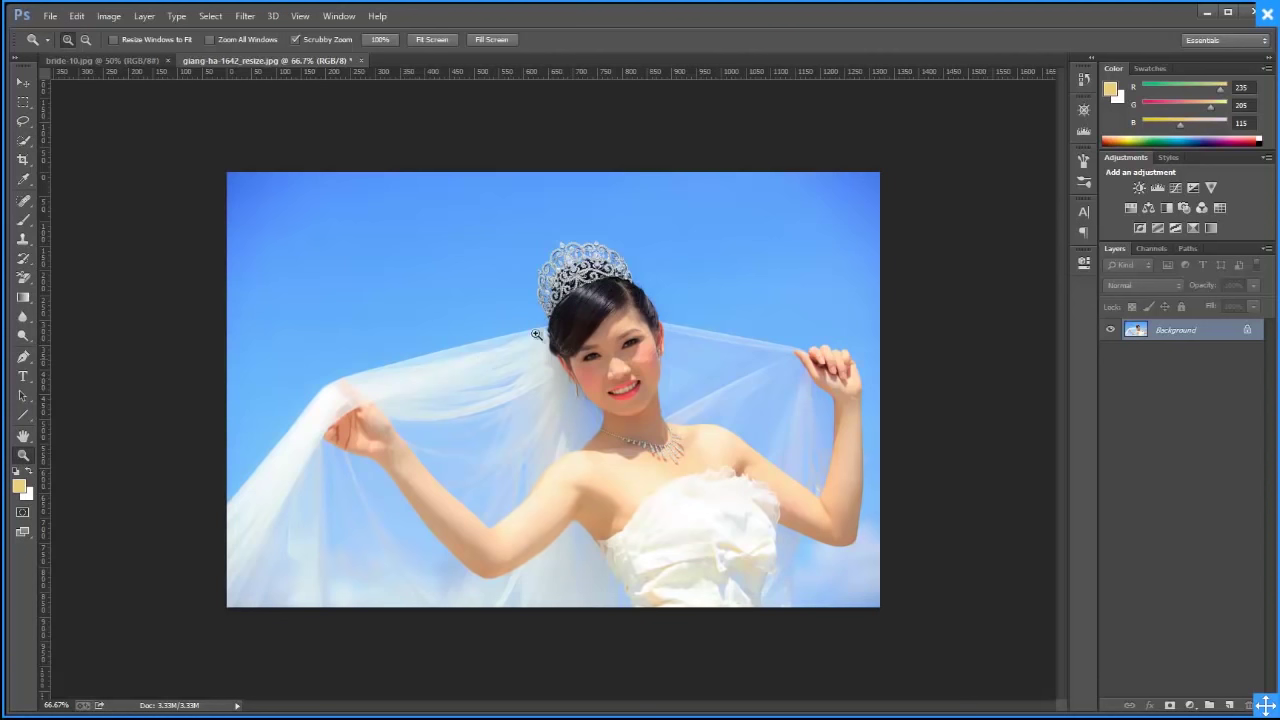
pyautogui.moveTo(555, 310); pyautogui.dragTo(538, 302)
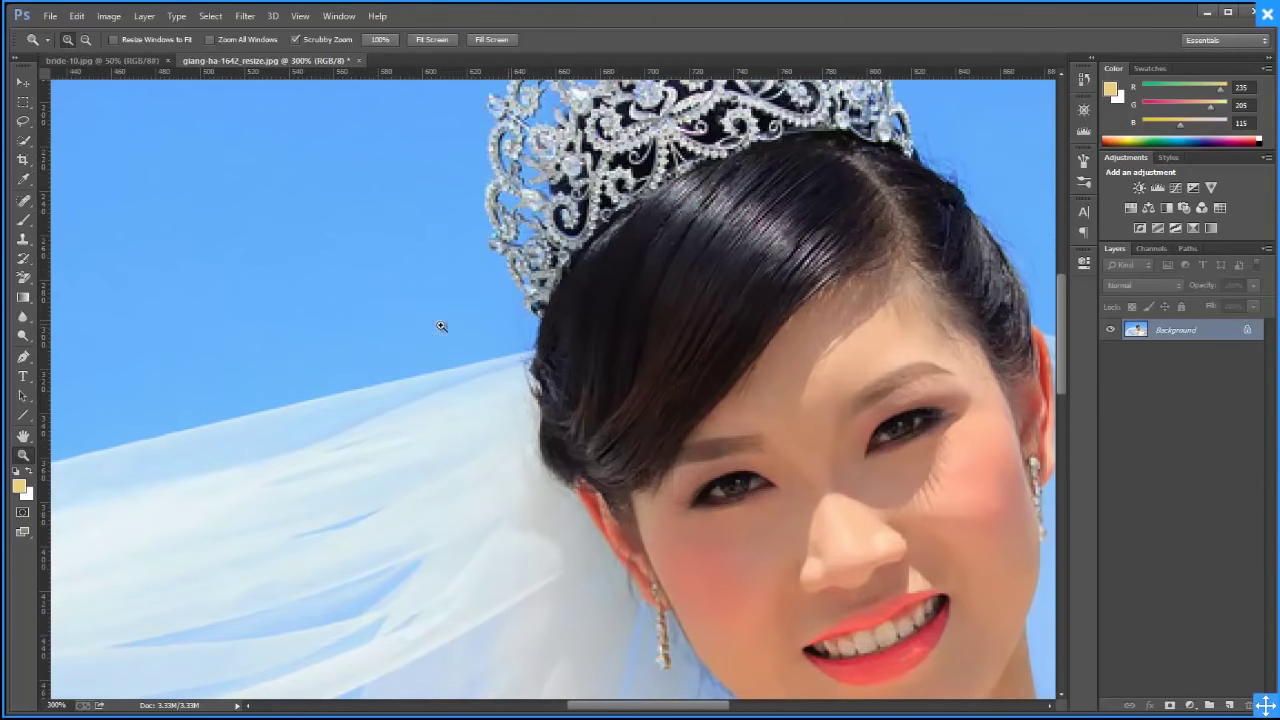
pyautogui.click(23, 140)
pyautogui.rightClick(23, 140)
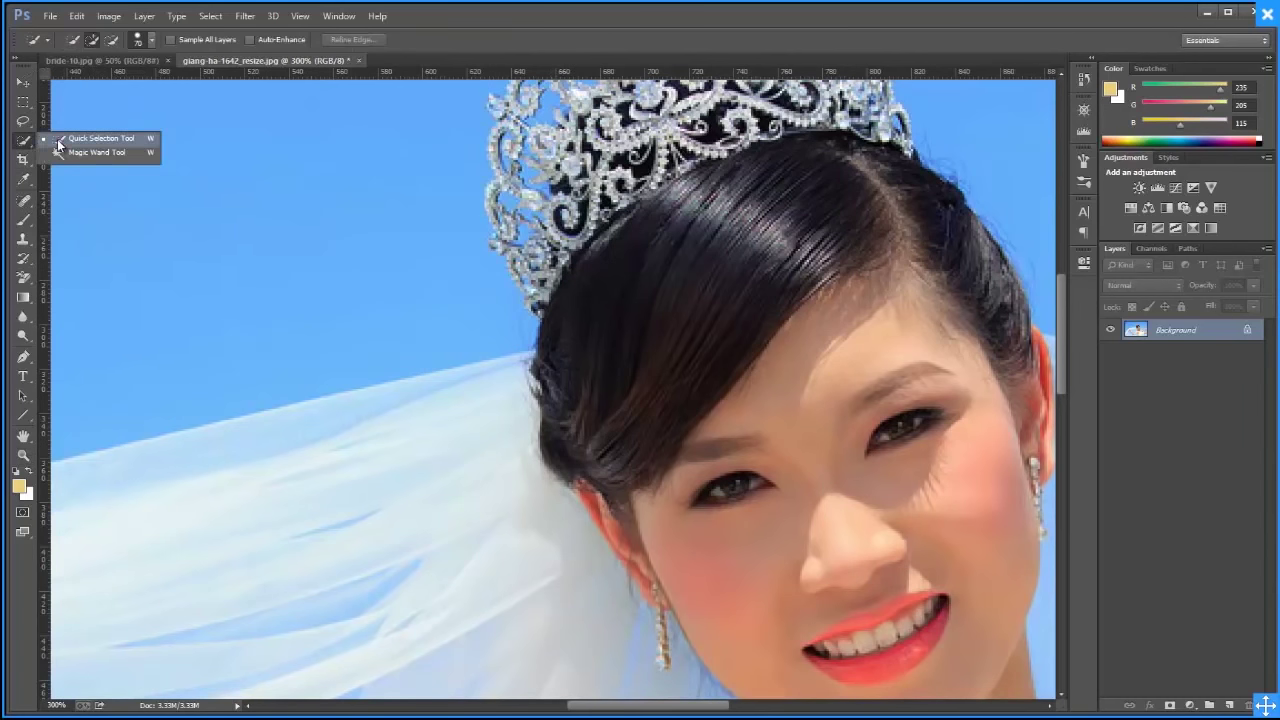
pyautogui.click(58, 140)
pyautogui.moveTo(786, 286)
pyautogui.mouseDown()
pyautogui.moveTo(700, 271)
pyautogui.moveTo(760, 412)
pyautogui.moveTo(900, 580)
pyautogui.mouseUp()
pyautogui.press('z')
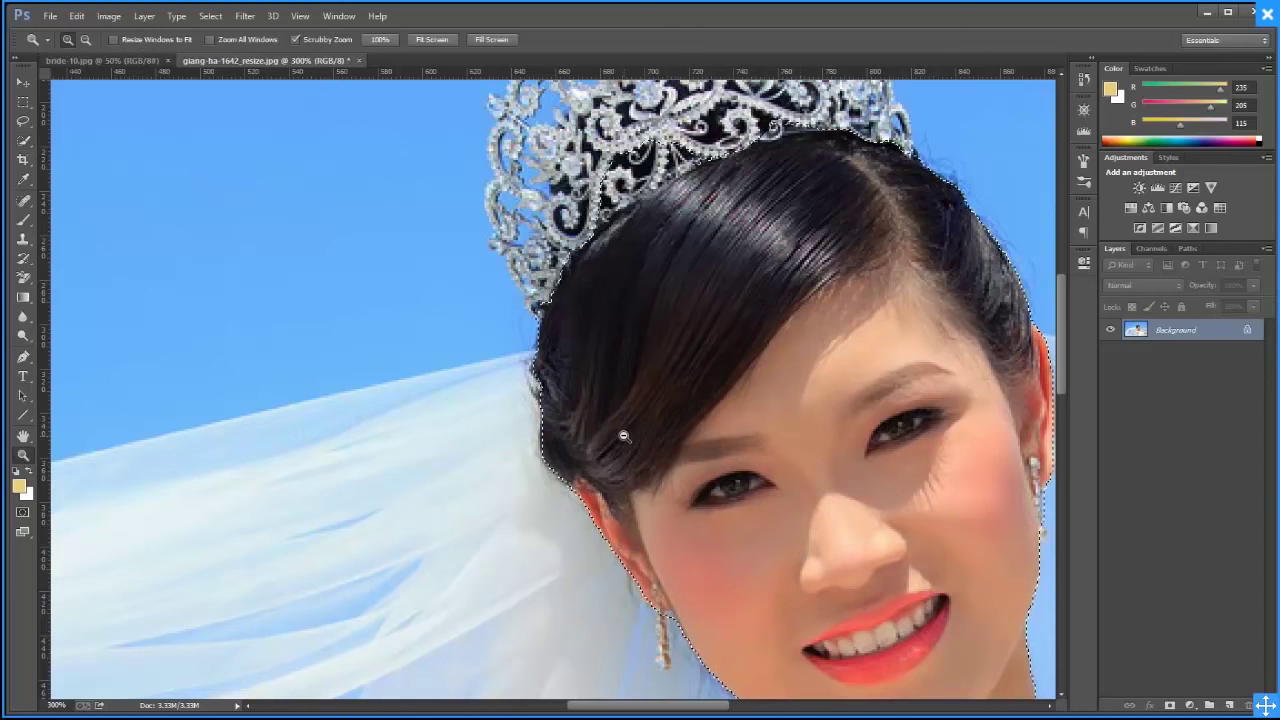
pyautogui.keyDown('alt'); pyautogui.click(622, 436); pyautogui.keyUp('alt')
pyautogui.keyDown('alt'); pyautogui.click(560, 420); pyautogui.keyUp('alt')
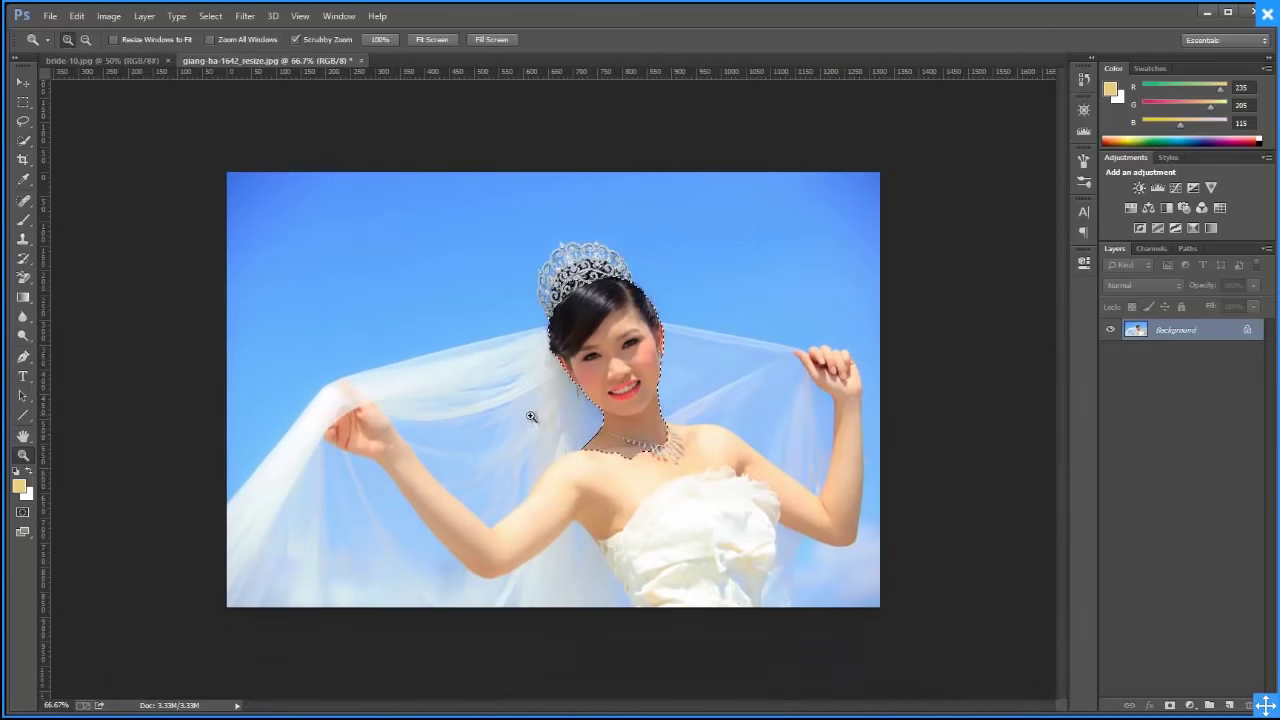
pyautogui.hotkey('ctrl', 'd')
# Zoom in on the veil and left hand, then back out to the full photo
pyautogui.click(411, 373)
pyautogui.click(609, 400)
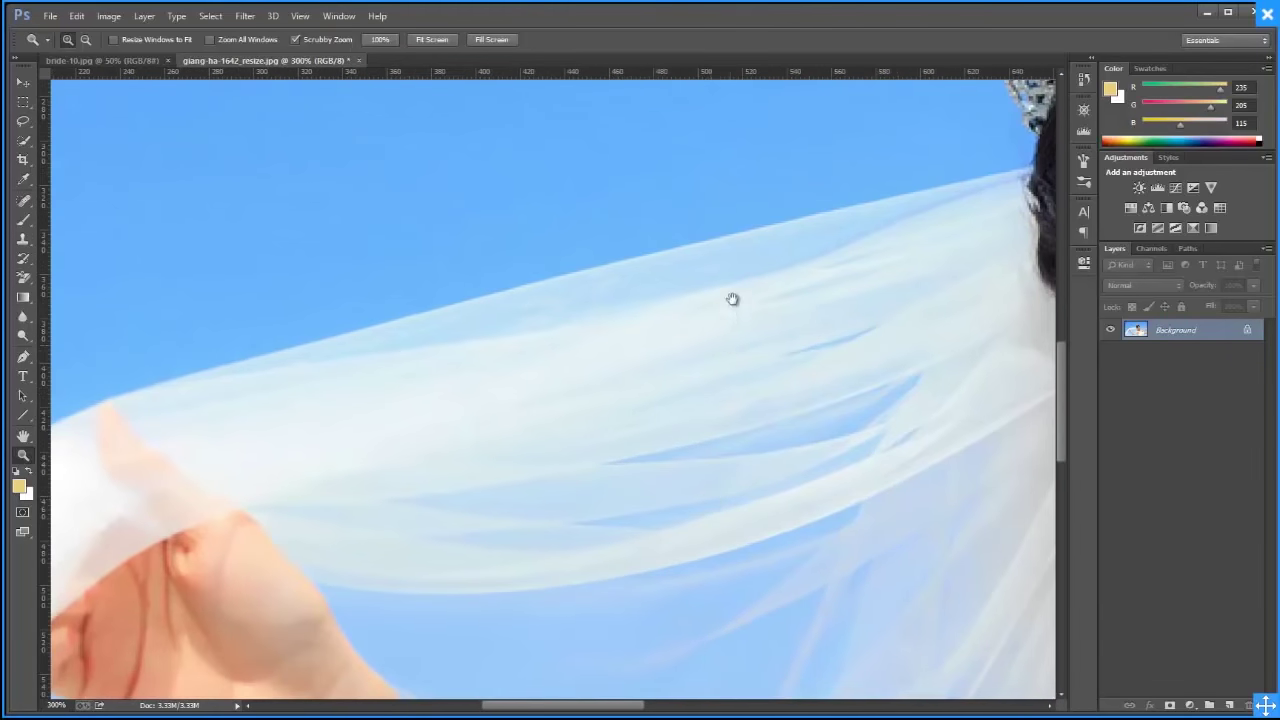
pyautogui.scroll(-5, 732, 299)
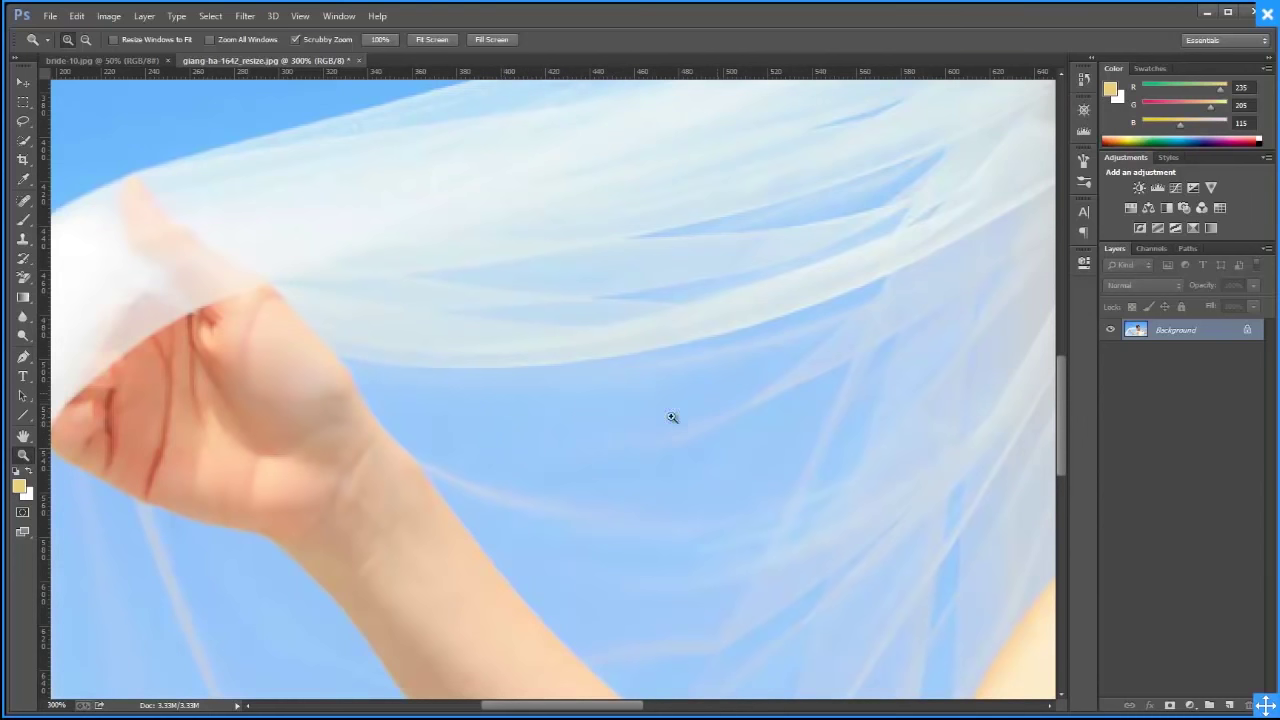
pyautogui.keyDown('alt'); pyautogui.click(606, 400); pyautogui.keyUp('alt')
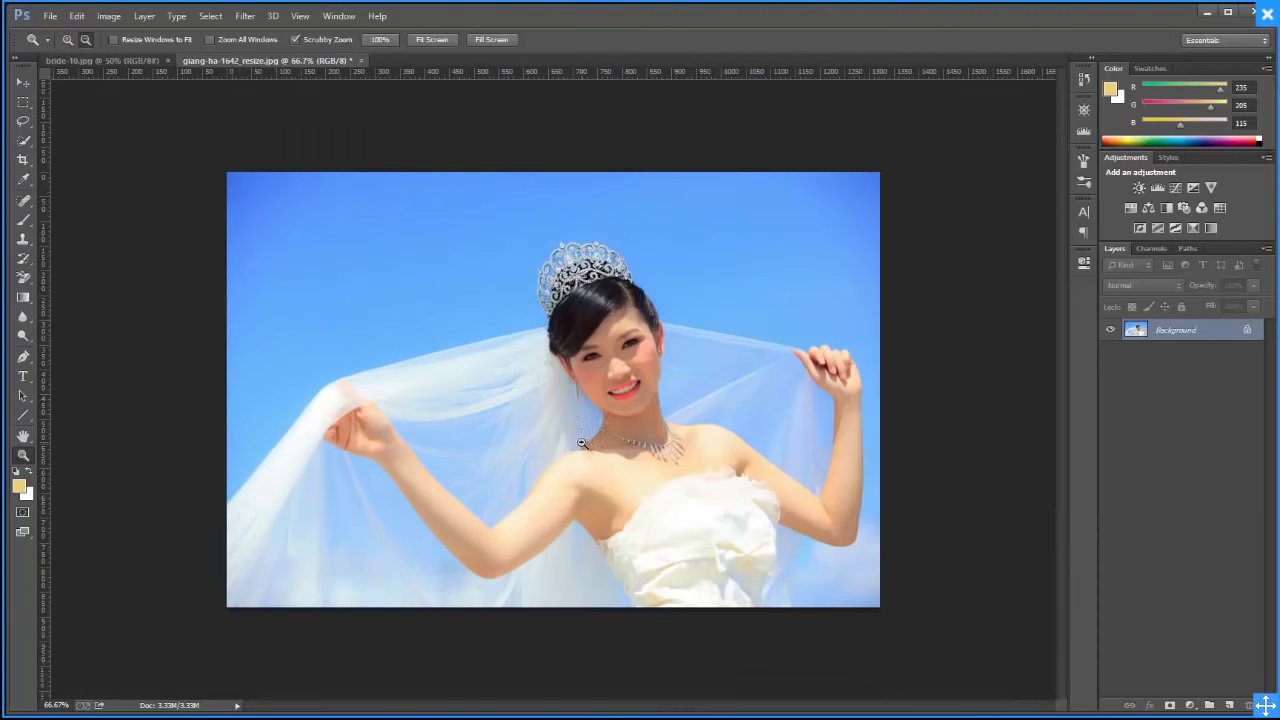
pyautogui.click(586, 421)
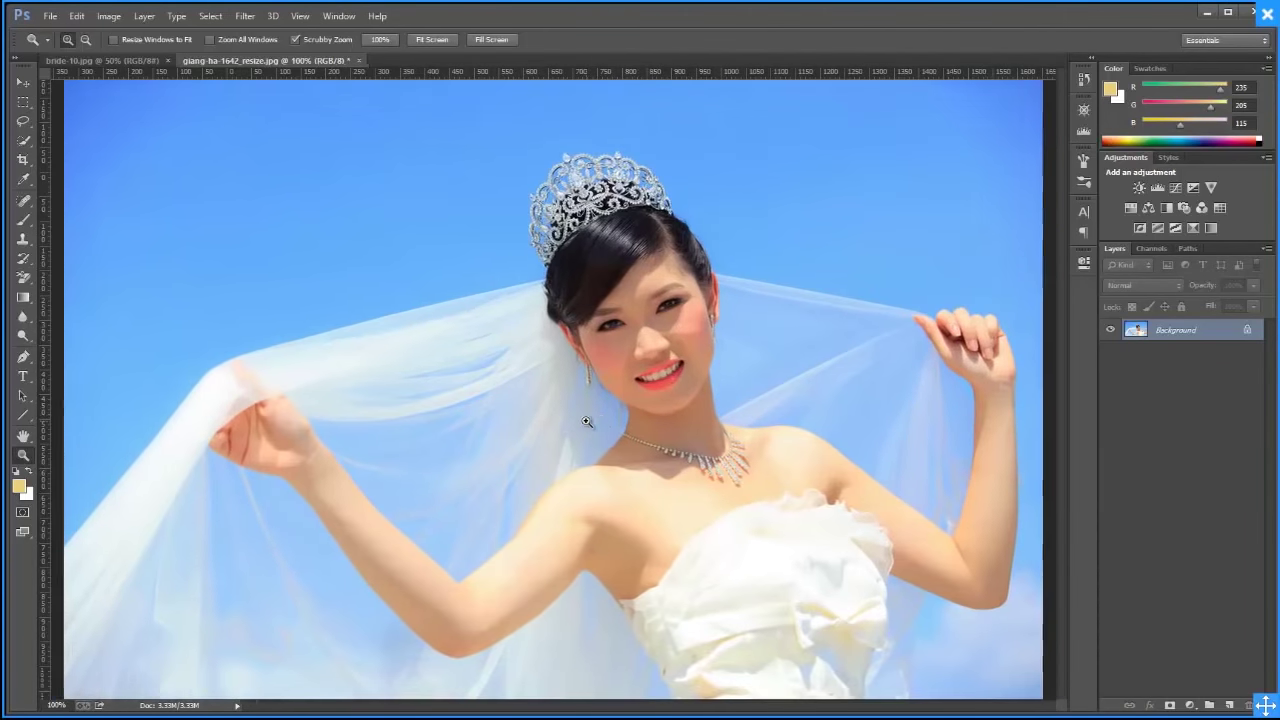
pyautogui.keyDown('alt'); pyautogui.click(531, 436); pyautogui.keyUp('alt')
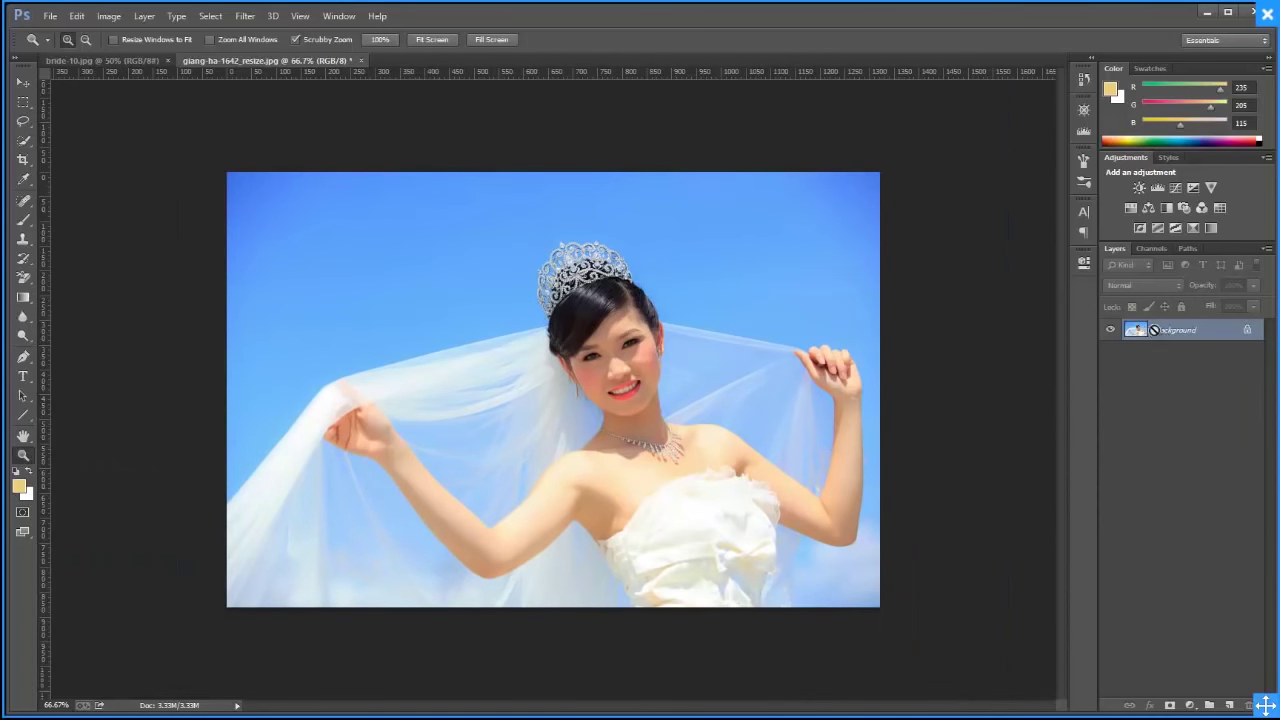
# Duplicate the photo to Layer 1 and test Quick Selection on the veil and face, deselecting each time
pyautogui.hotkey('ctrl', 'j')
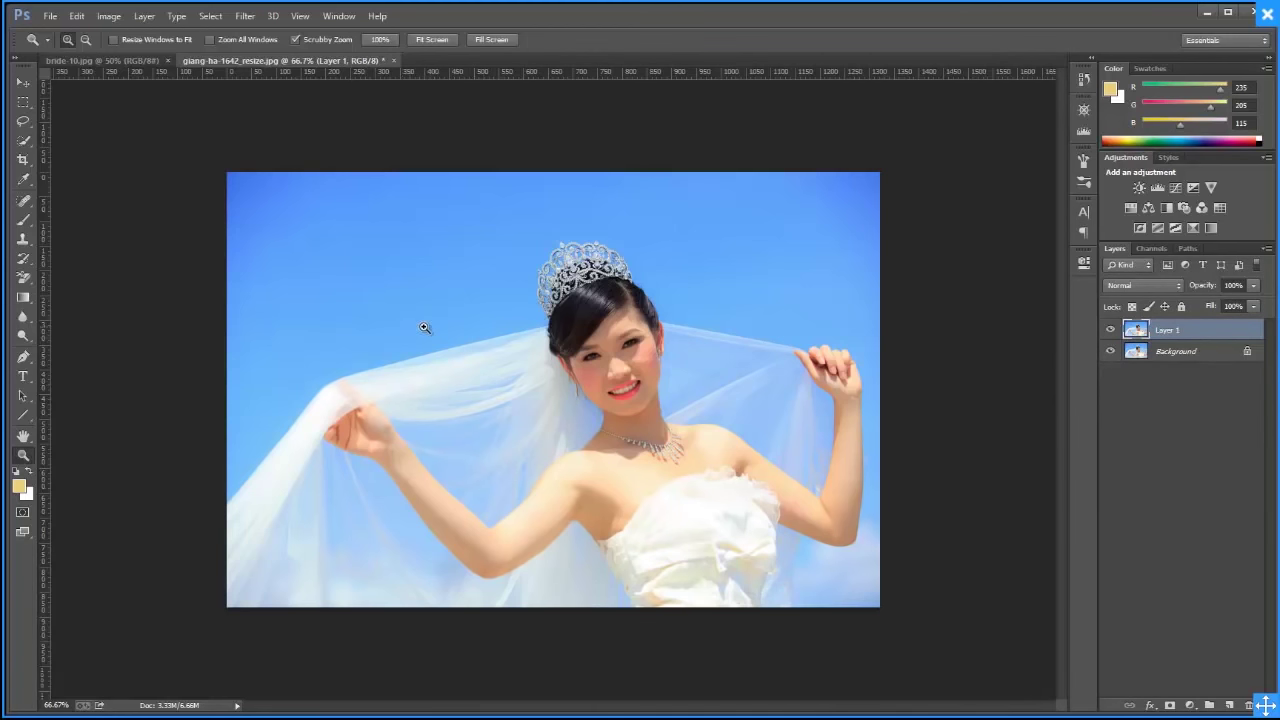
pyautogui.click(23, 140)
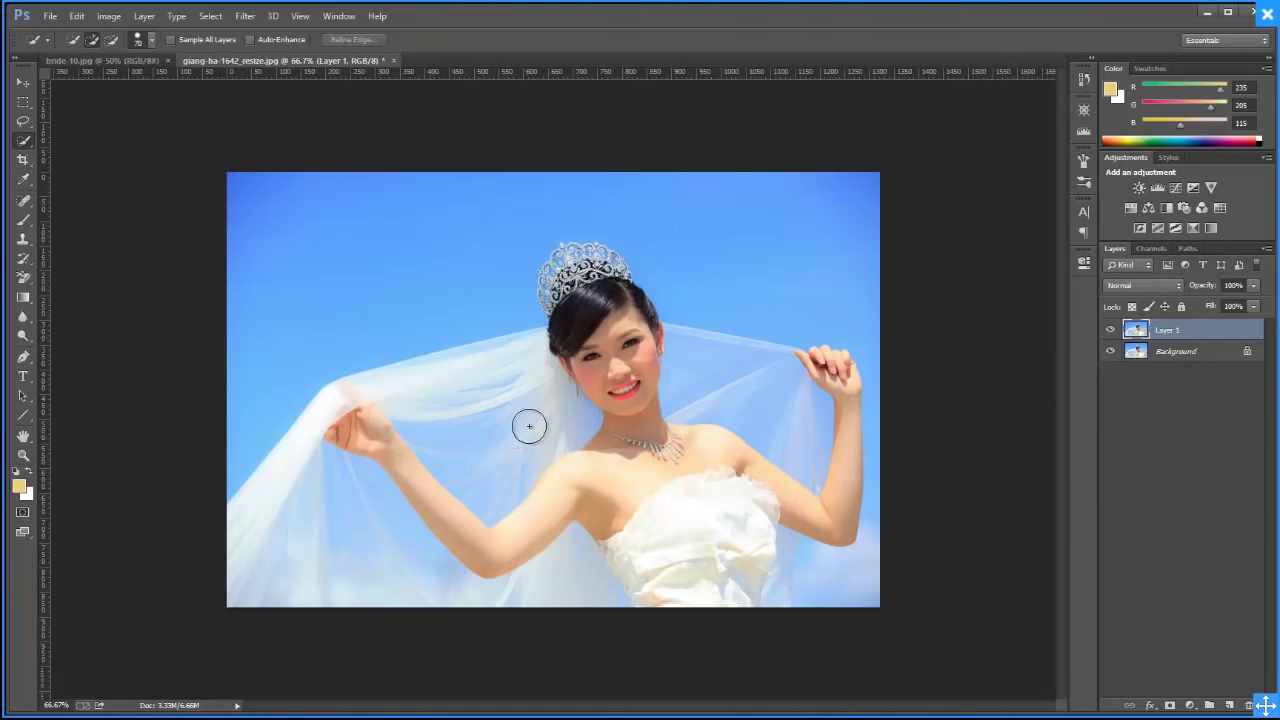
pyautogui.moveTo(363, 523); pyautogui.dragTo(357, 541)
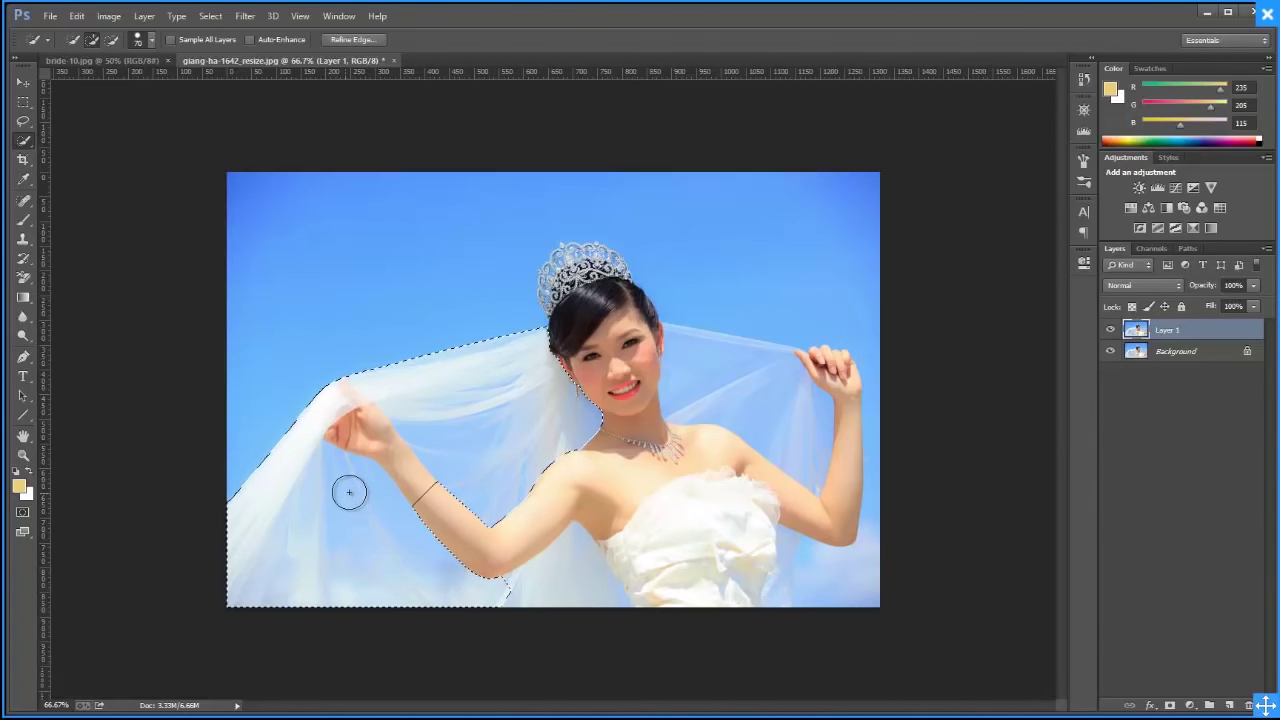
pyautogui.hotkey('ctrl', 'd')
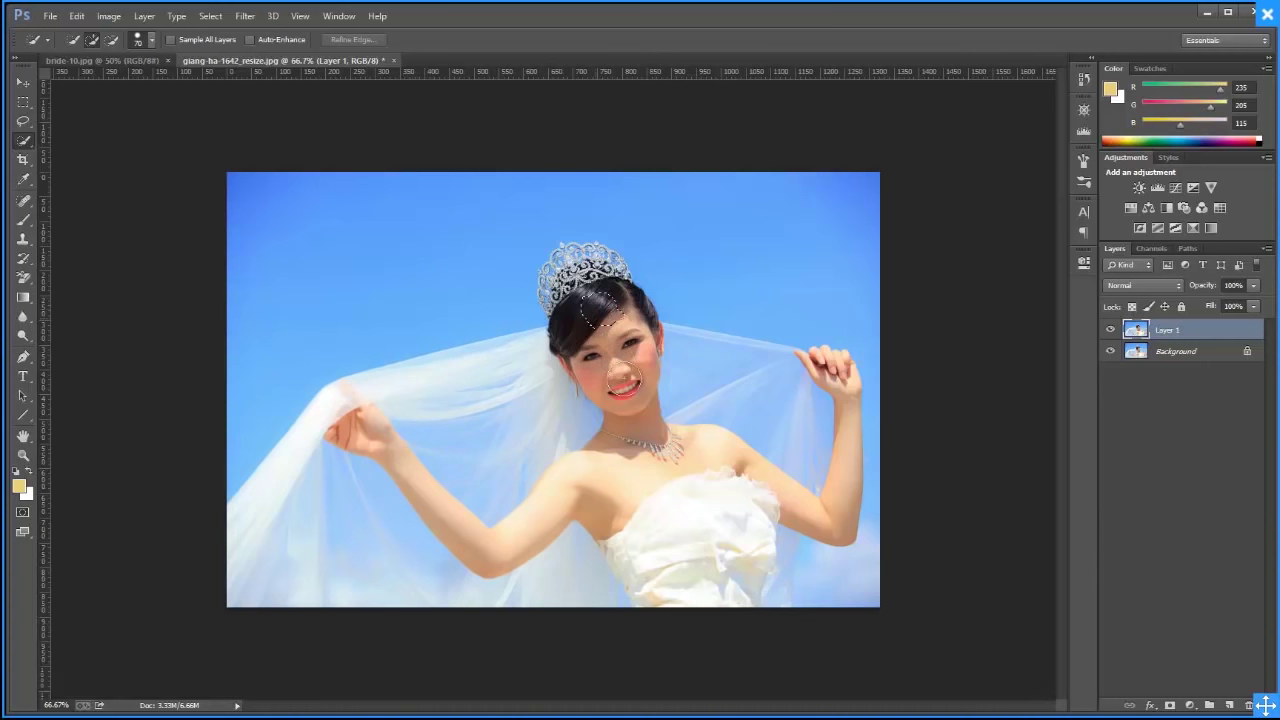
pyautogui.moveTo(601, 310)
pyautogui.mouseDown()
pyautogui.moveTo(641, 462)
pyautogui.moveTo(708, 526)
pyautogui.moveTo(720, 585)
pyautogui.moveTo(620, 540)
pyautogui.moveTo(604, 498)
pyautogui.moveTo(545, 510)
pyautogui.mouseUp()
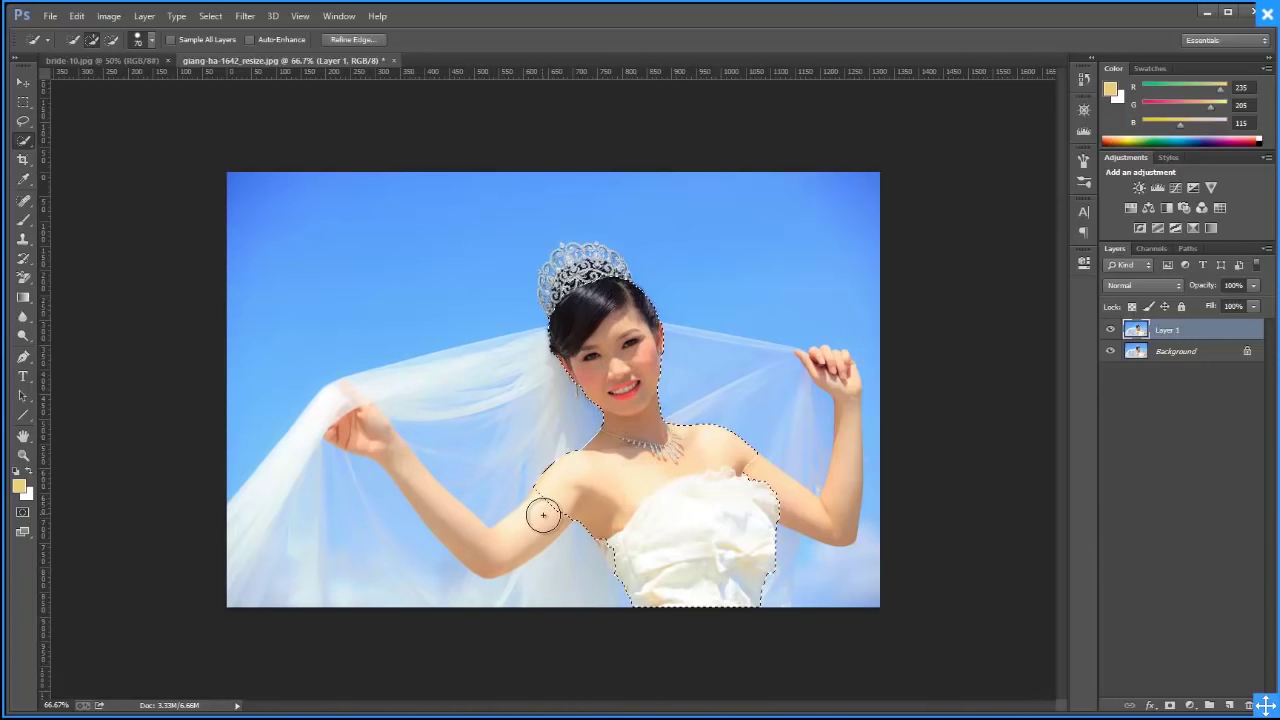
pyautogui.hotkey('ctrl', 'd')
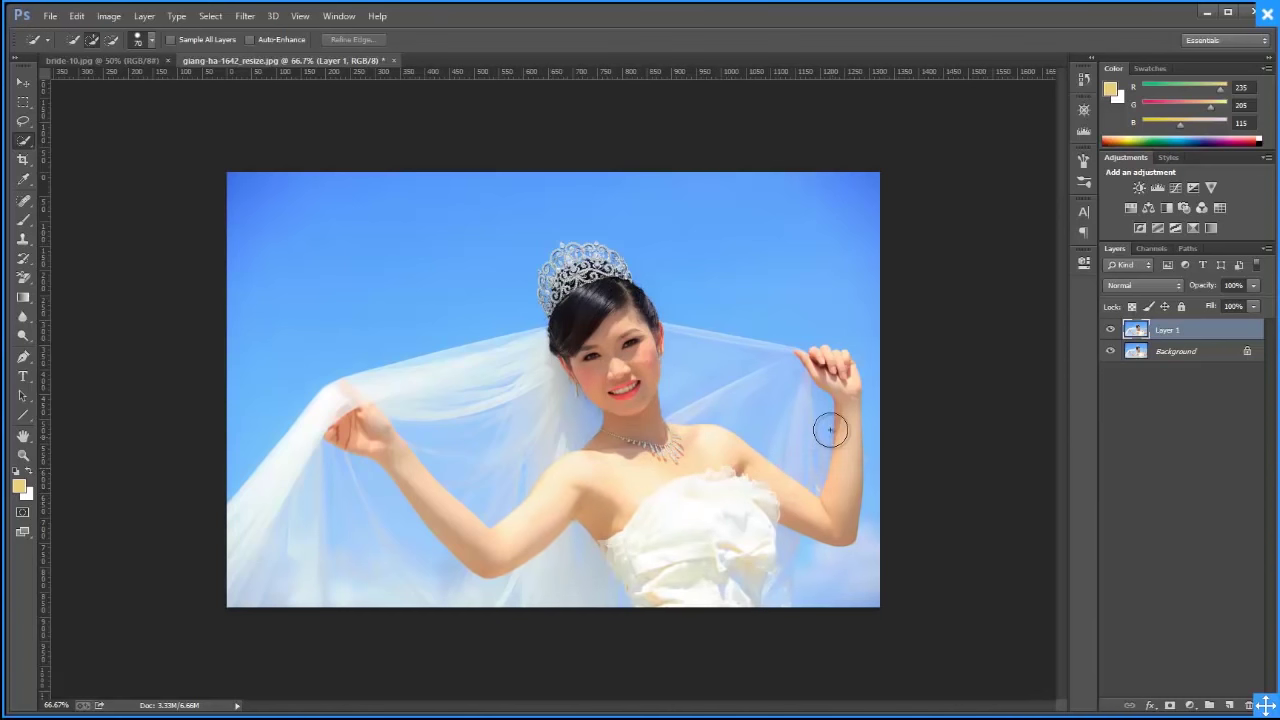
# Float and close the Channels panel, reopen it from the Window menu, and dock it beside Layers and Paths
pyautogui.click(1153, 249)
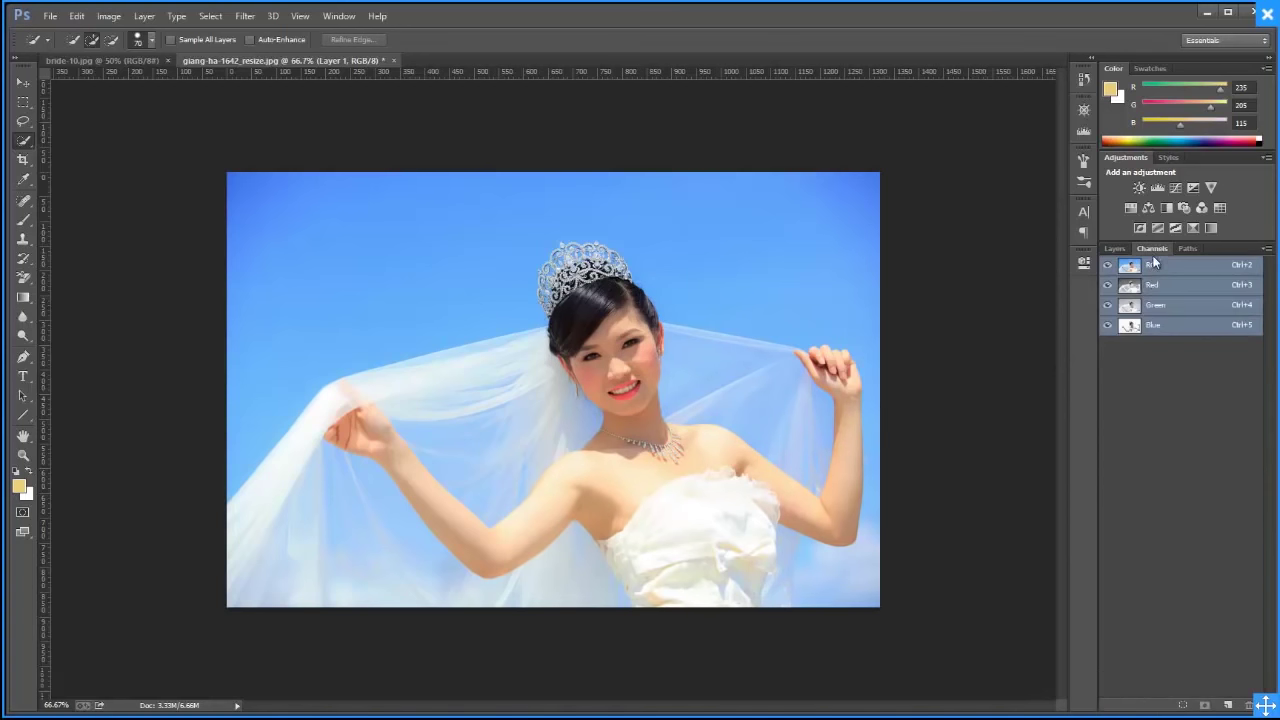
pyautogui.moveTo(1153, 249); pyautogui.dragTo(1093, 317)
pyautogui.click(1147, 314)
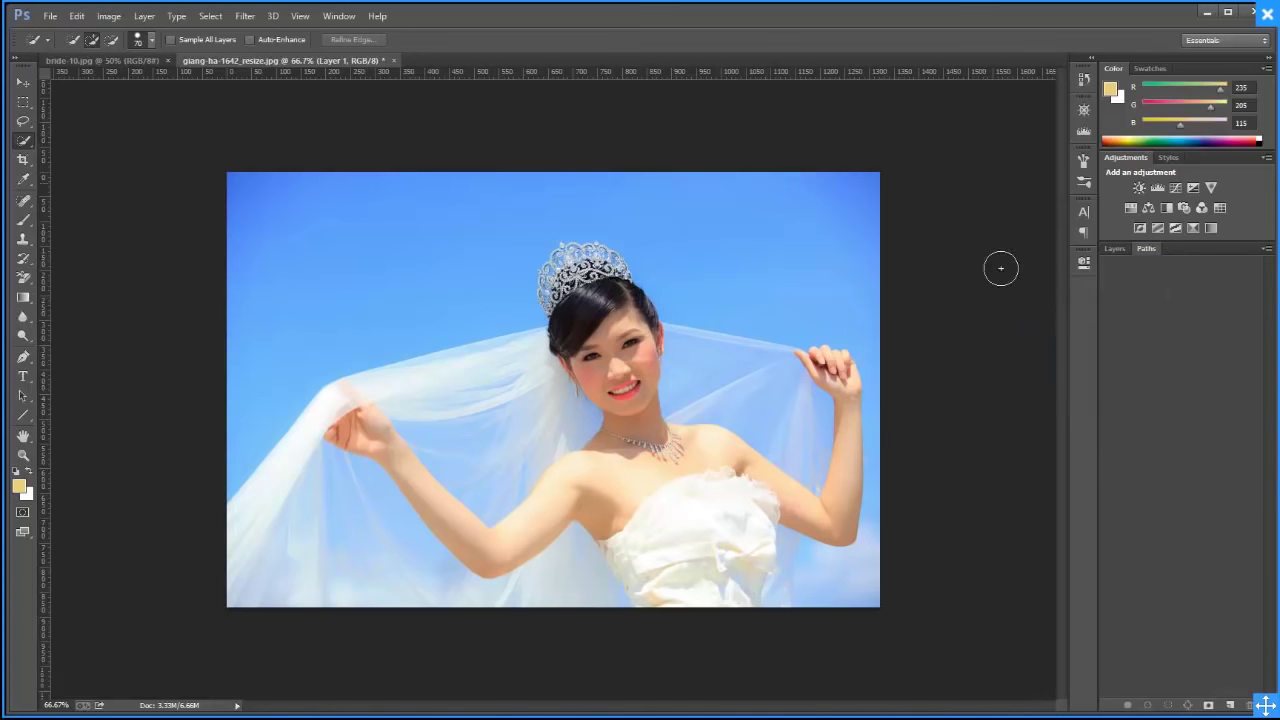
pyautogui.click(1113, 249)
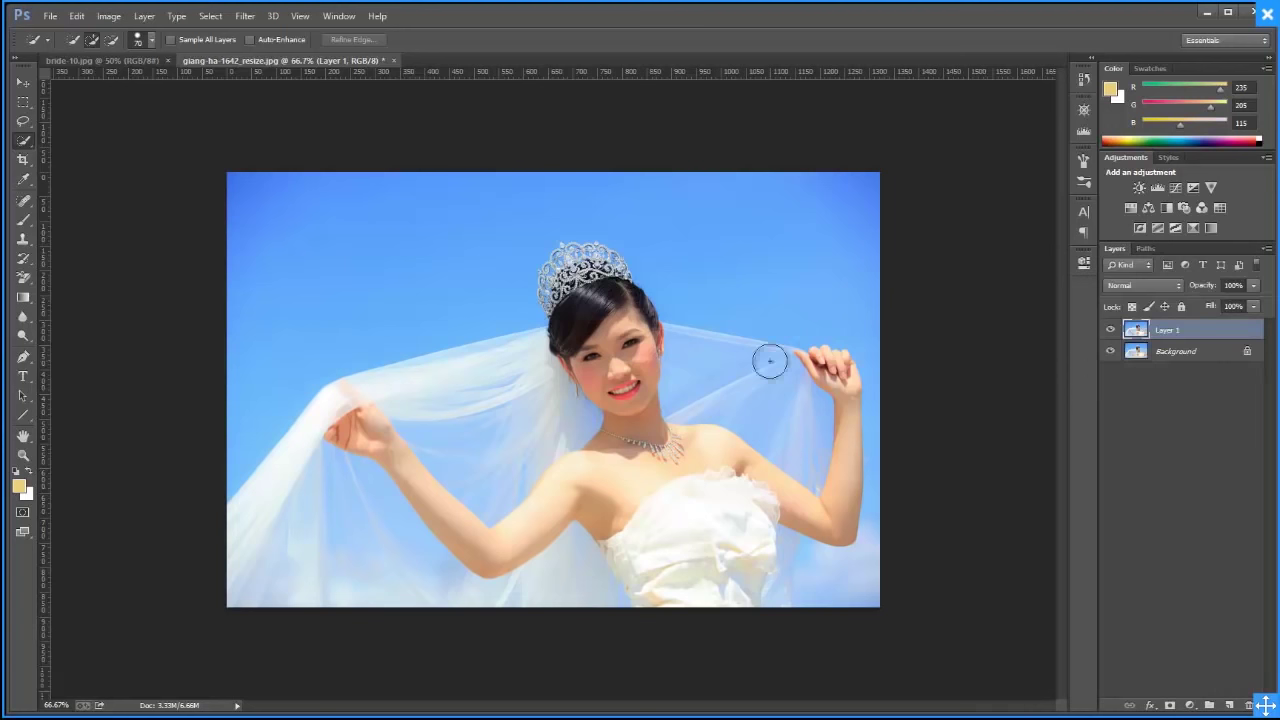
pyautogui.click(339, 16)
pyautogui.click(383, 162)
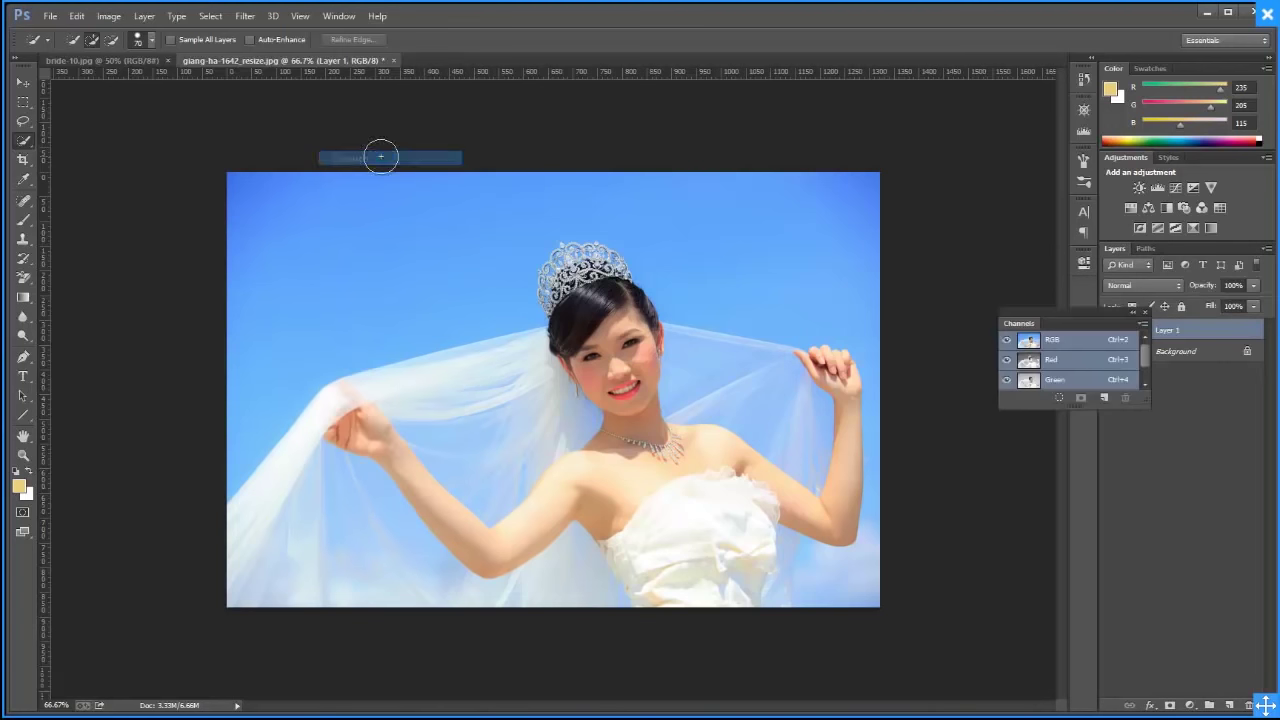
pyautogui.click(339, 16)
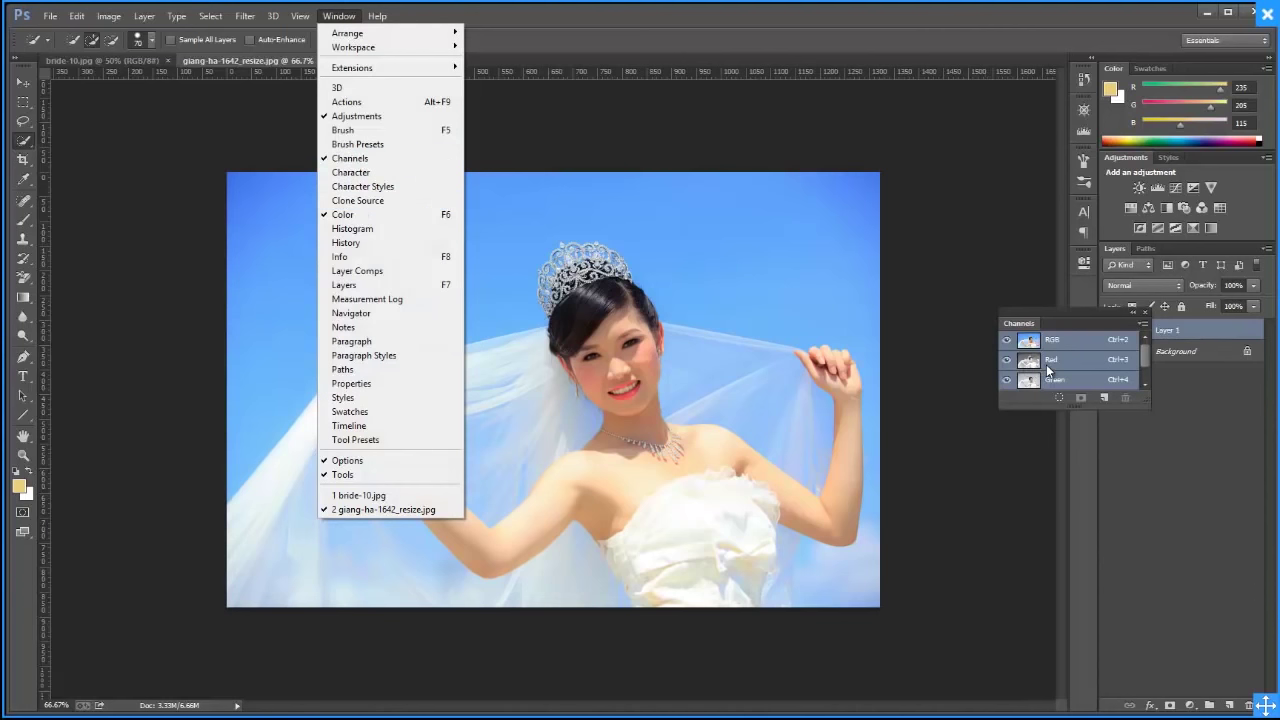
pyautogui.click(1042, 328)
pyautogui.moveTo(1071, 326); pyautogui.dragTo(1139, 248)
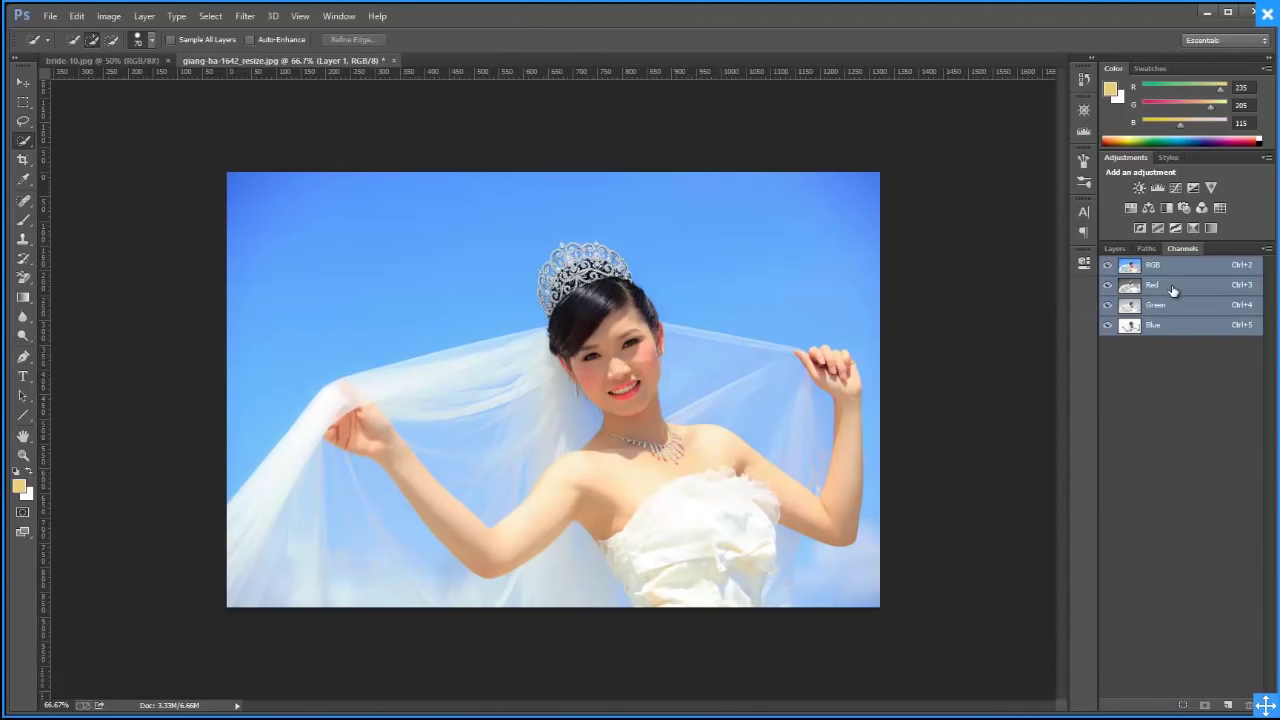
# Step through the Red, Green and Blue channels, comparing each against the RGB composite
pyautogui.click(1171, 288)
pyautogui.click(1165, 326)
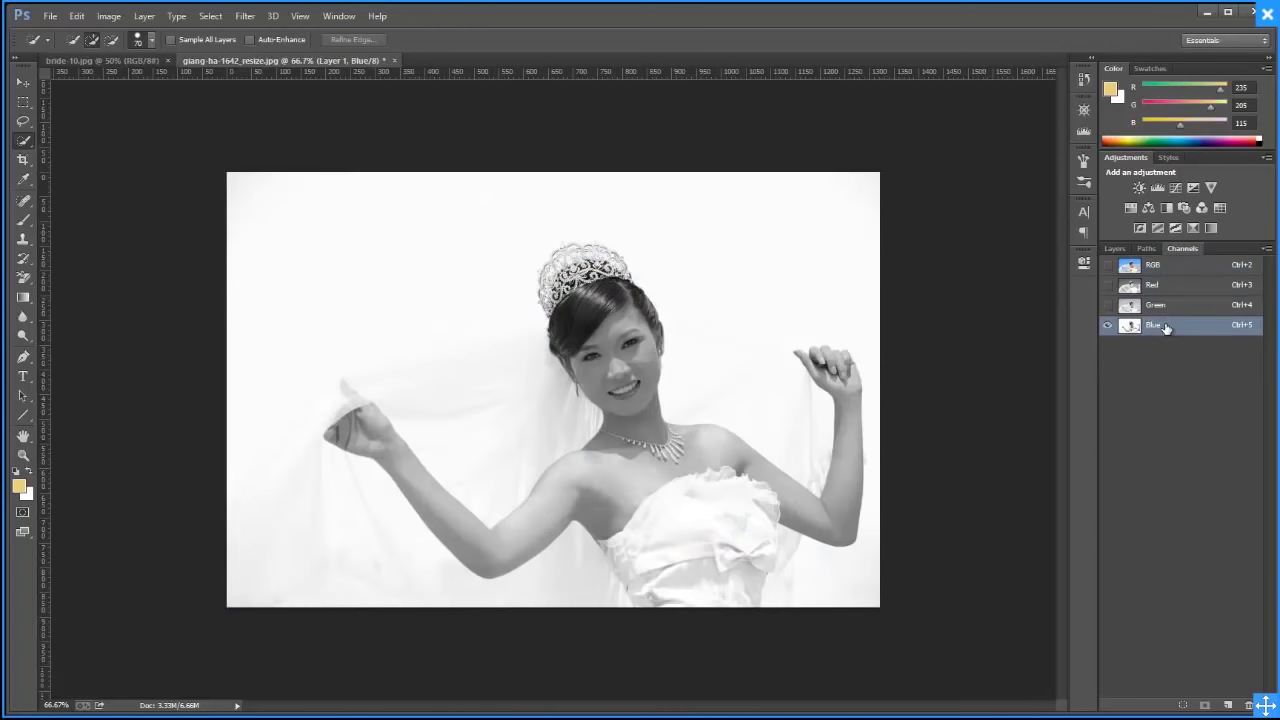
pyautogui.click(1172, 289)
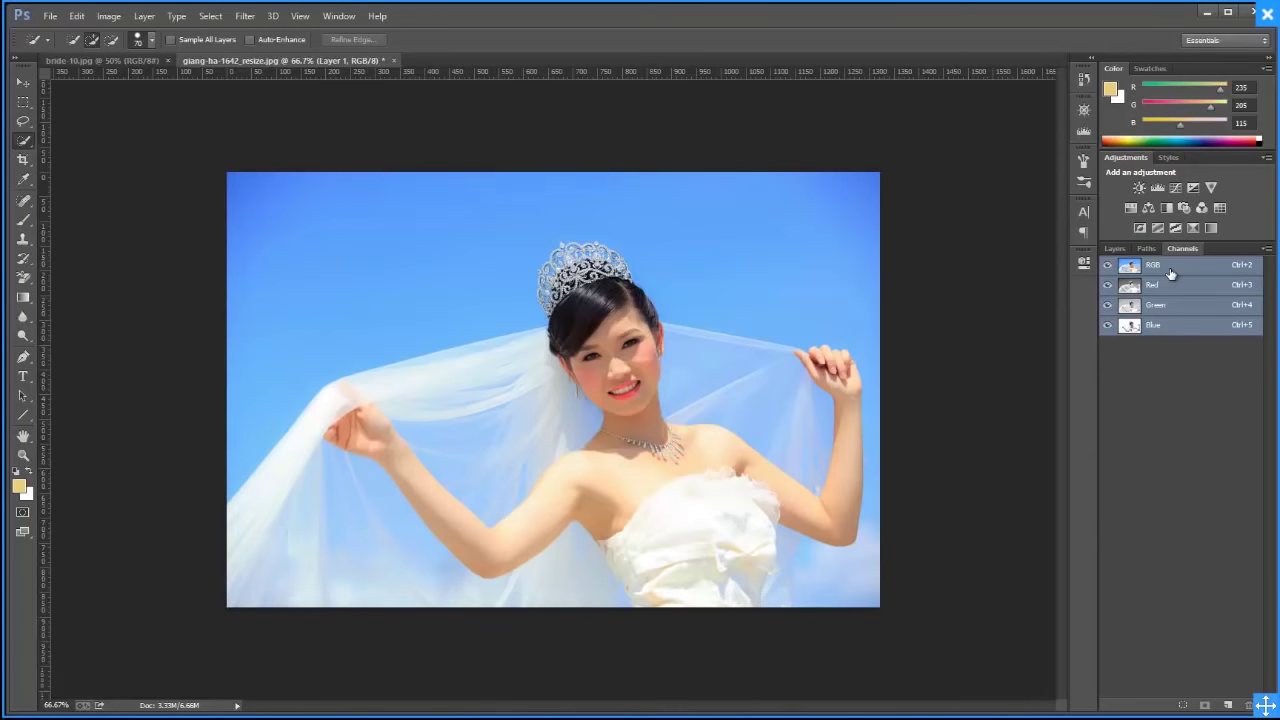
pyautogui.click(1161, 288)
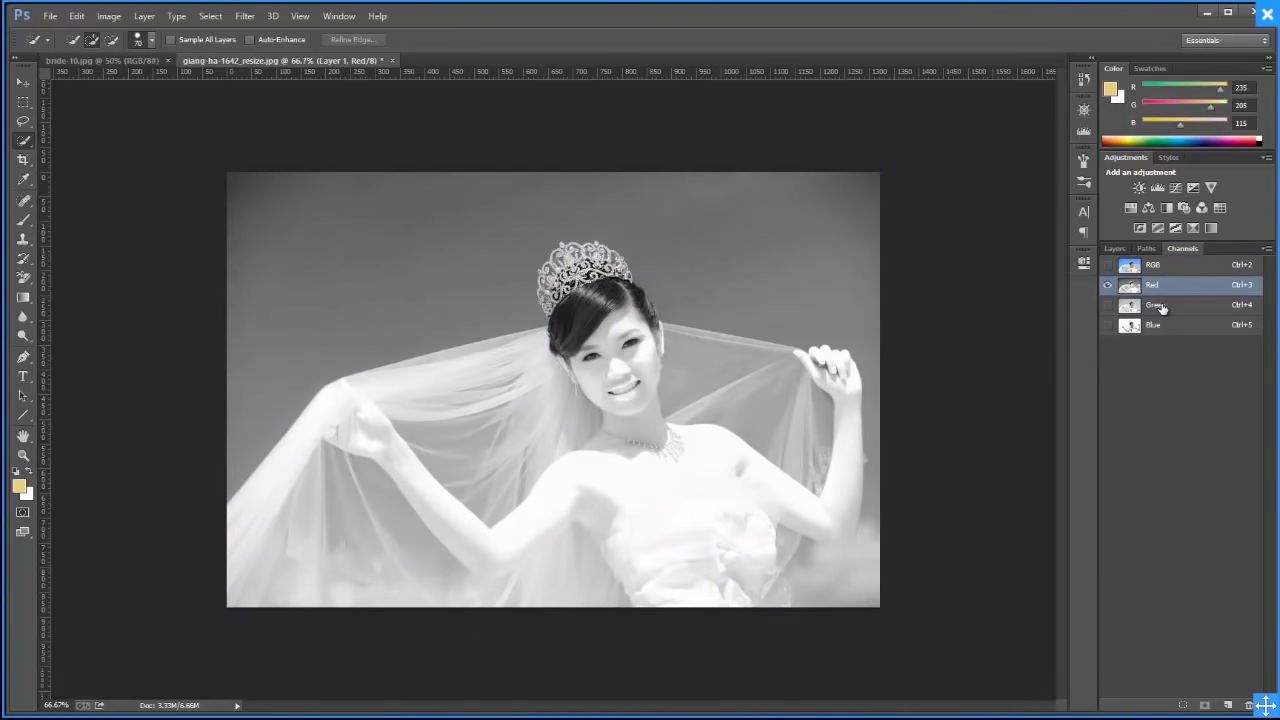
pyautogui.click(1161, 306)
pyautogui.click(1163, 327)
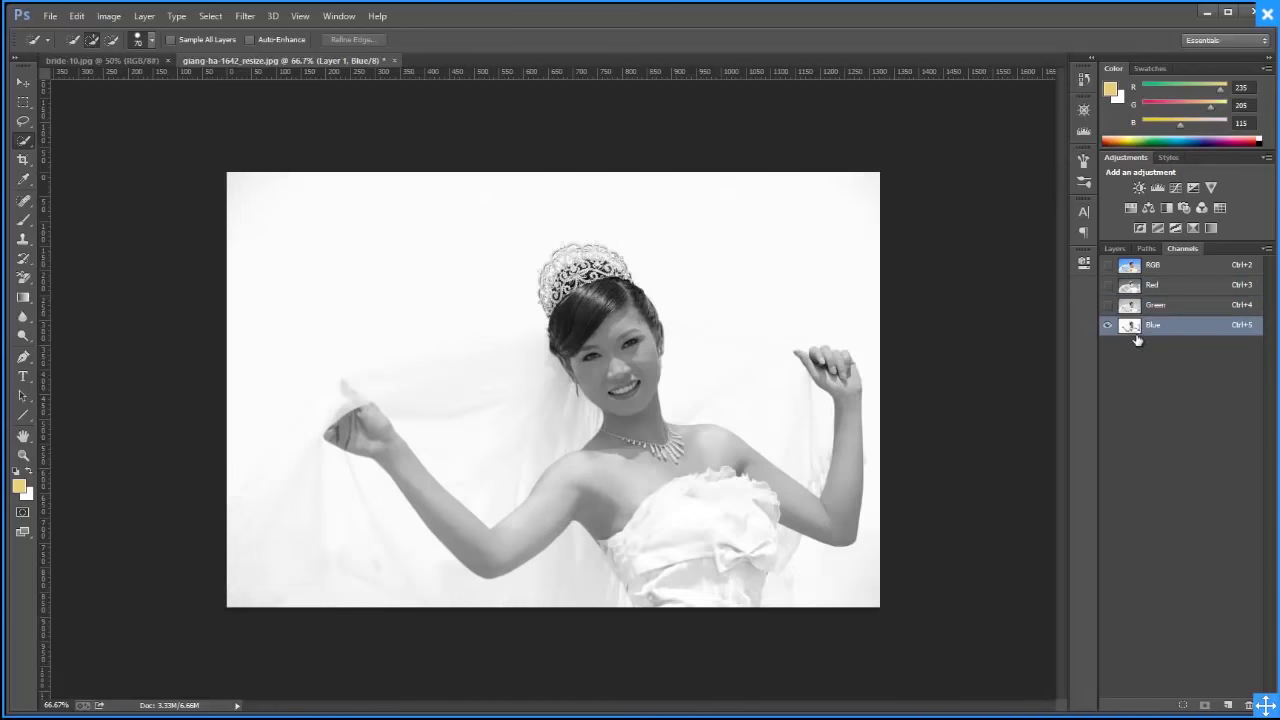
pyautogui.click(1170, 289)
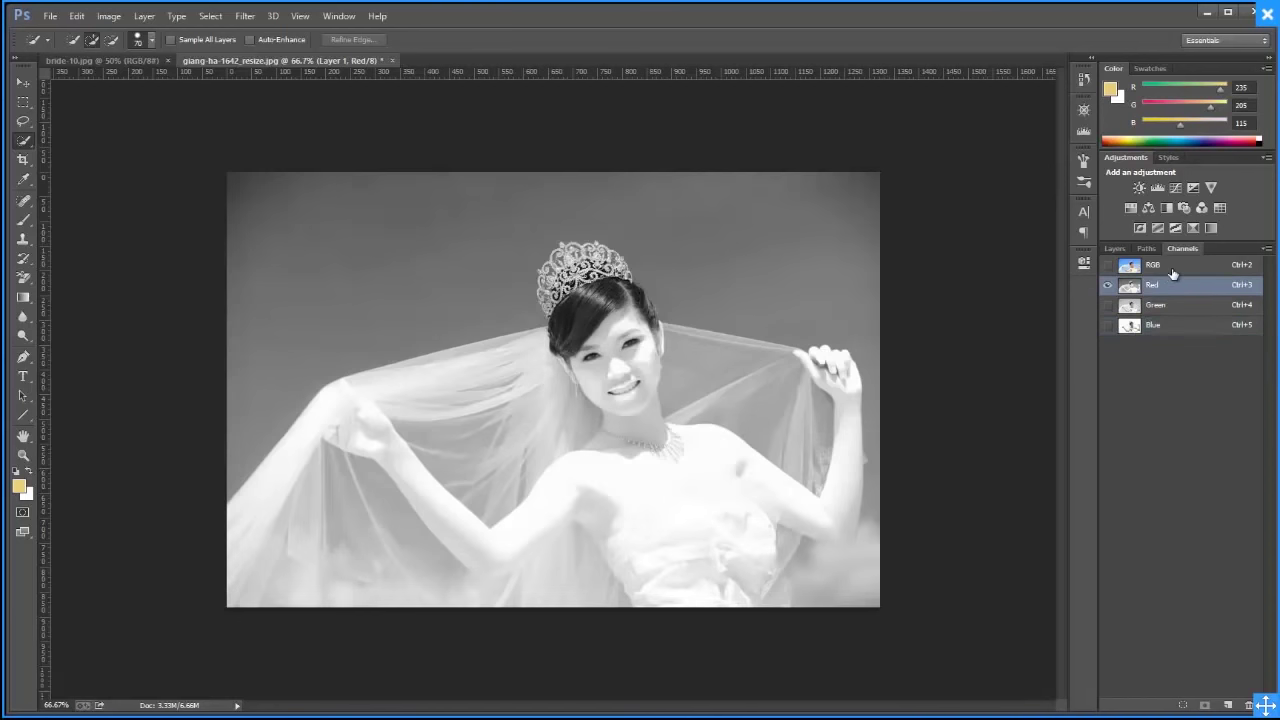
pyautogui.click(1172, 272)
pyautogui.click(1168, 306)
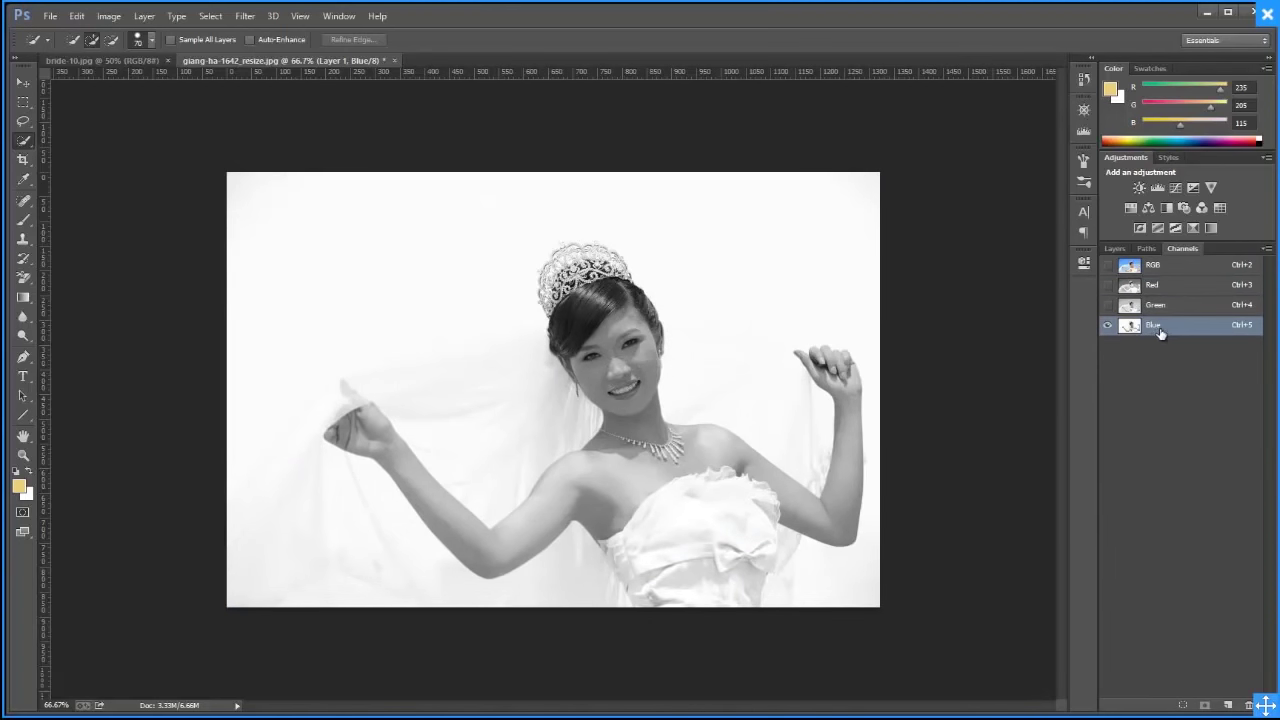
pyautogui.click(1132, 266)
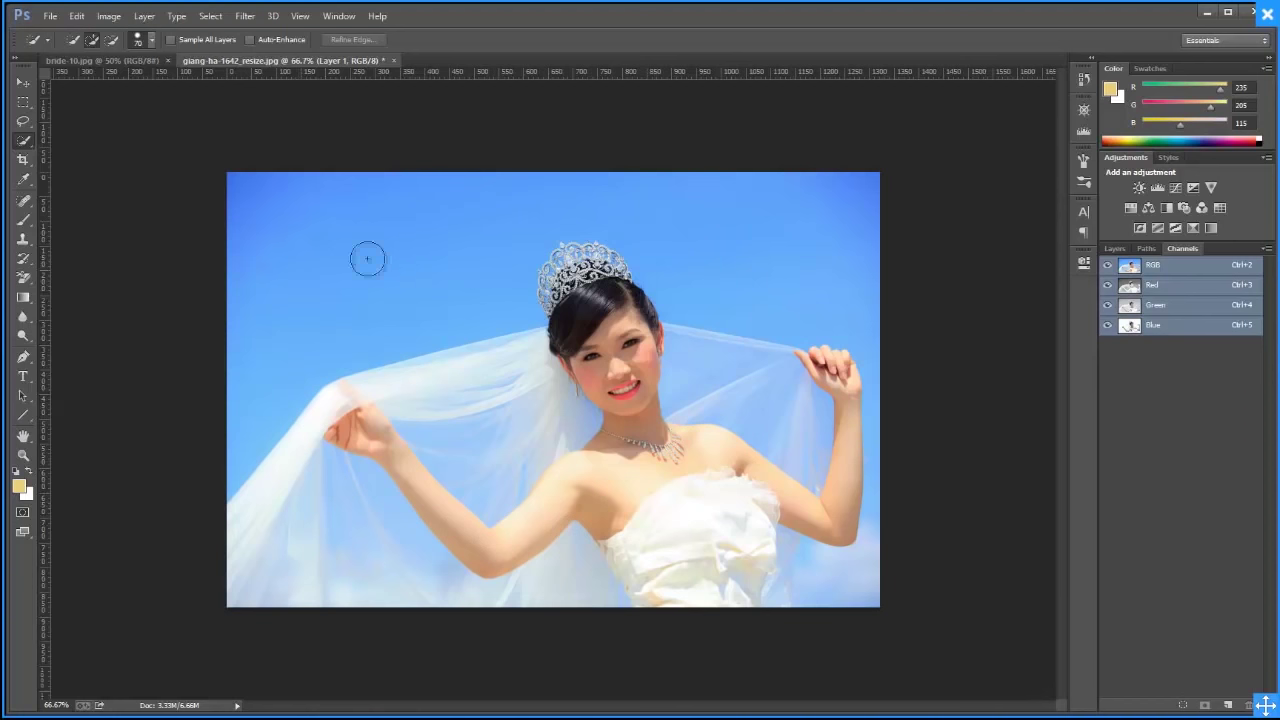
# Toggle the Blue channel's visibility, settle on the Red channel and load it as a selection
pyautogui.click(1108, 326)
pyautogui.click(1108, 326)
pyautogui.click(1175, 328)
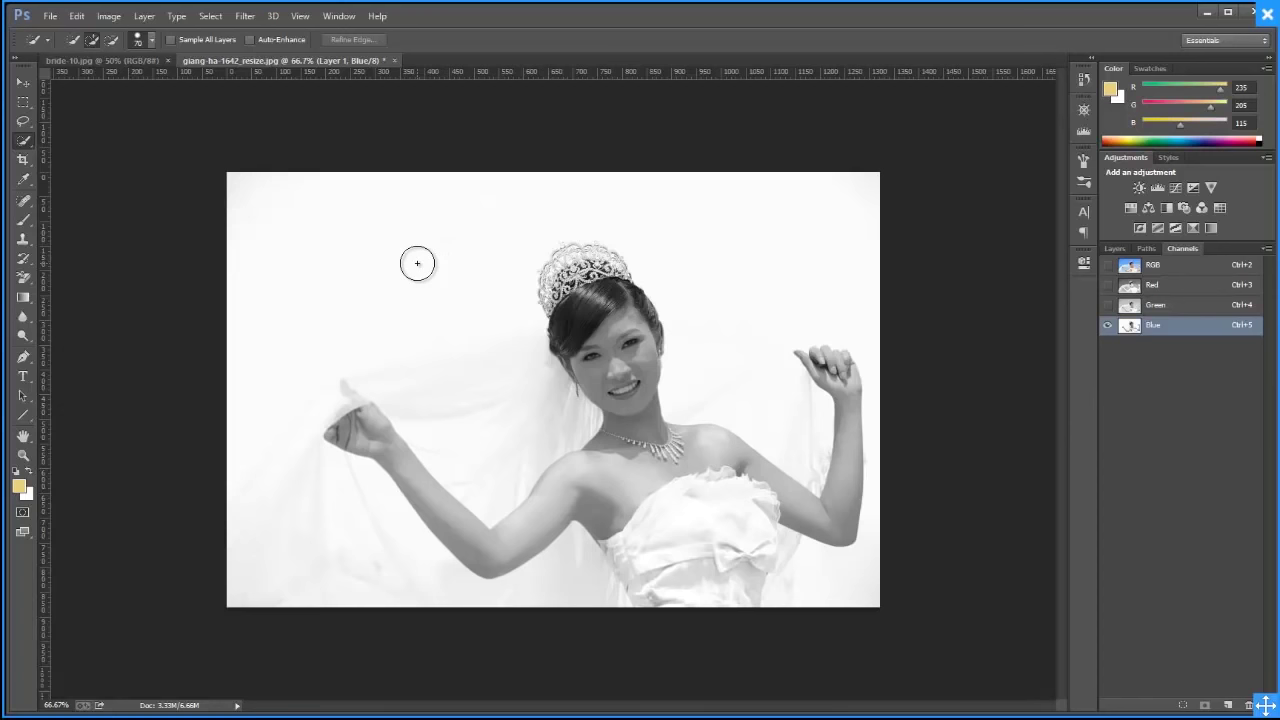
pyautogui.click(1153, 307)
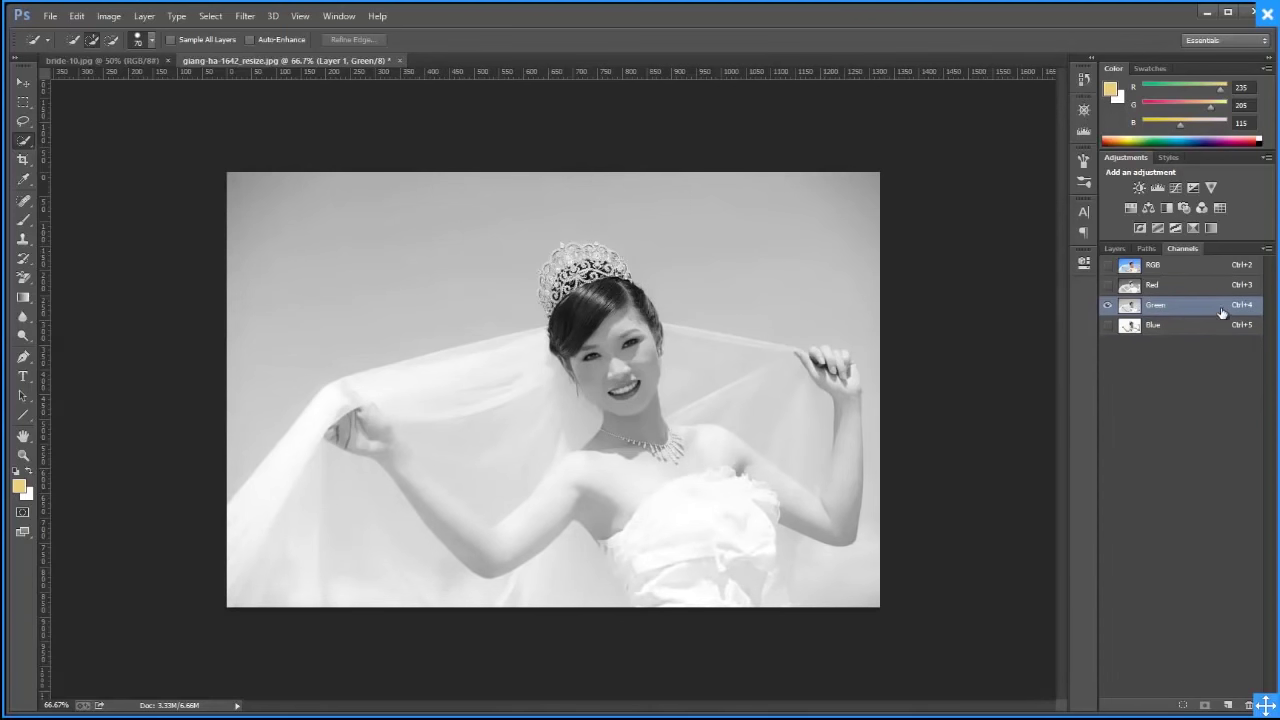
pyautogui.click(1164, 289)
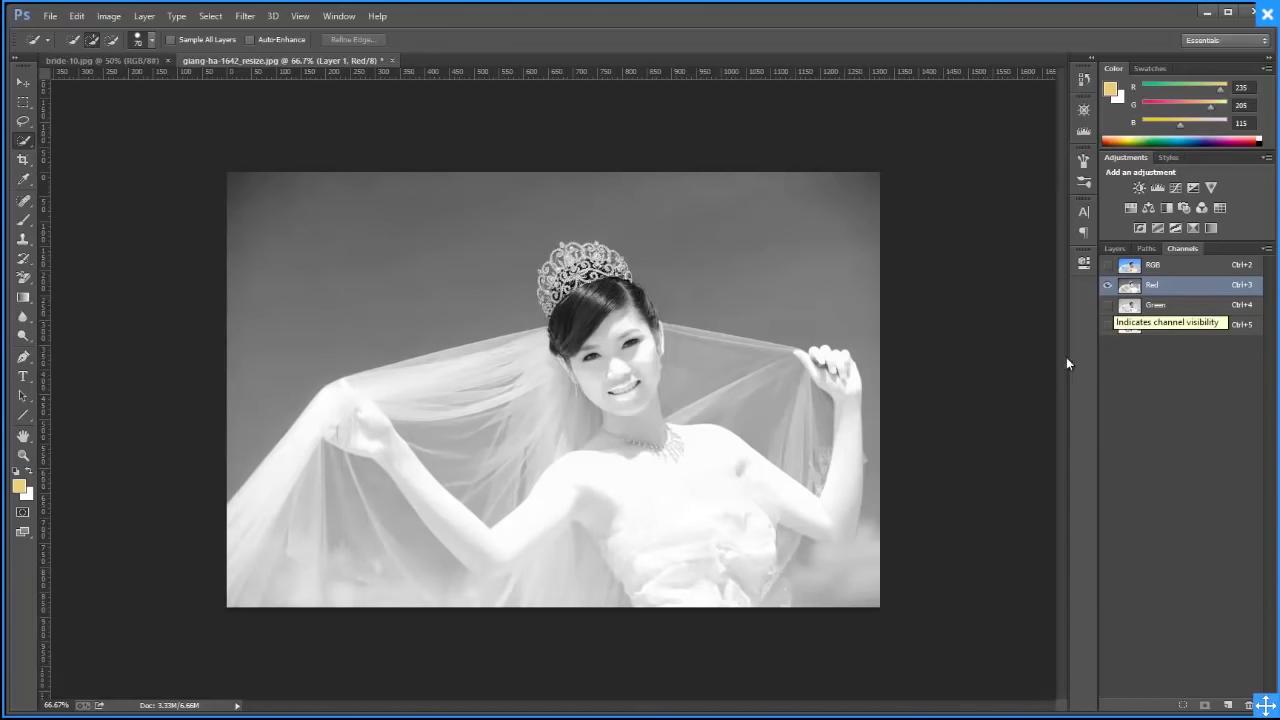
pyautogui.keyDown('ctrl'); pyautogui.click(1133, 290); pyautogui.keyUp('ctrl')
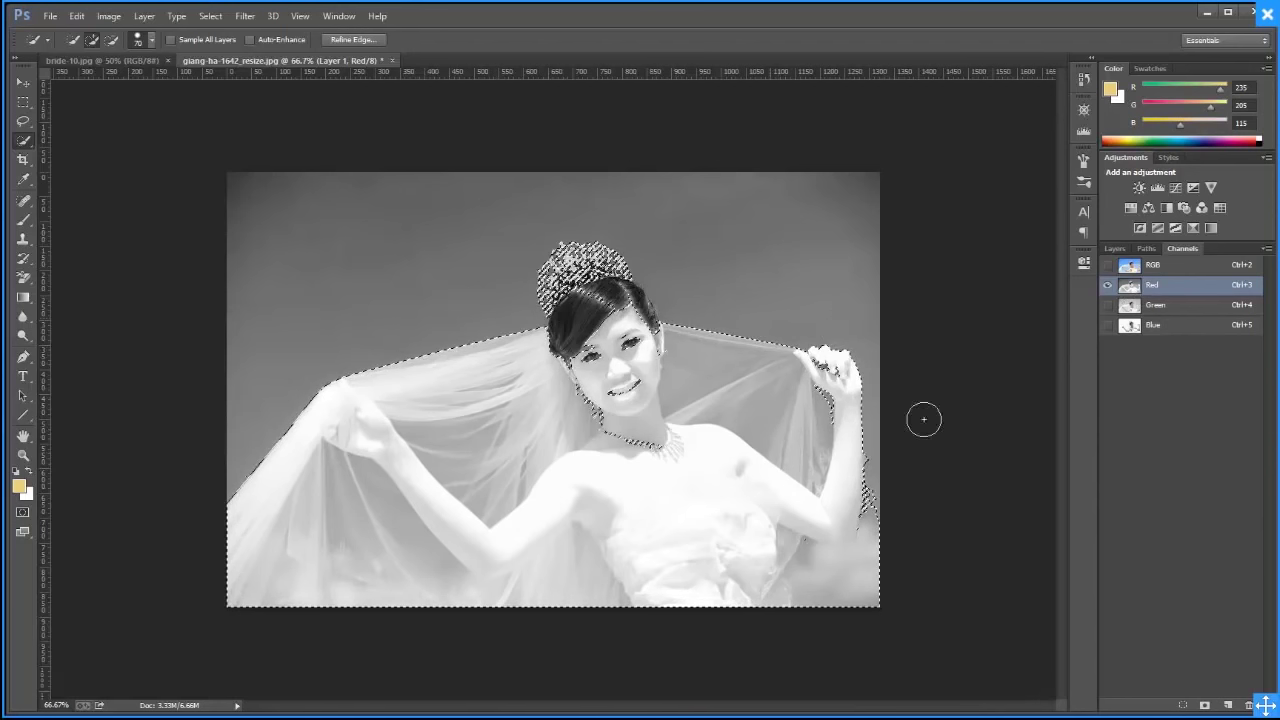
# Duplicate the layer, then add and delete a stray Alpha 1 channel
pyautogui.hotkey('ctrl', 'j')
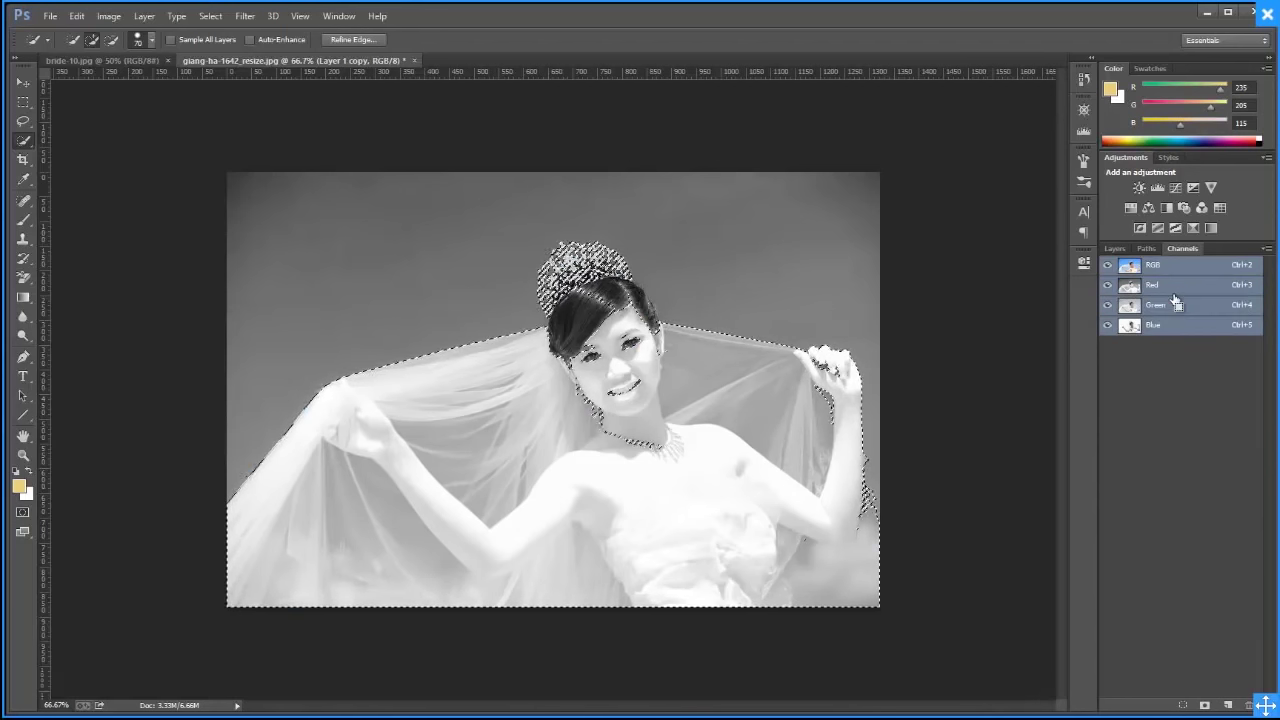
pyautogui.click(1172, 290)
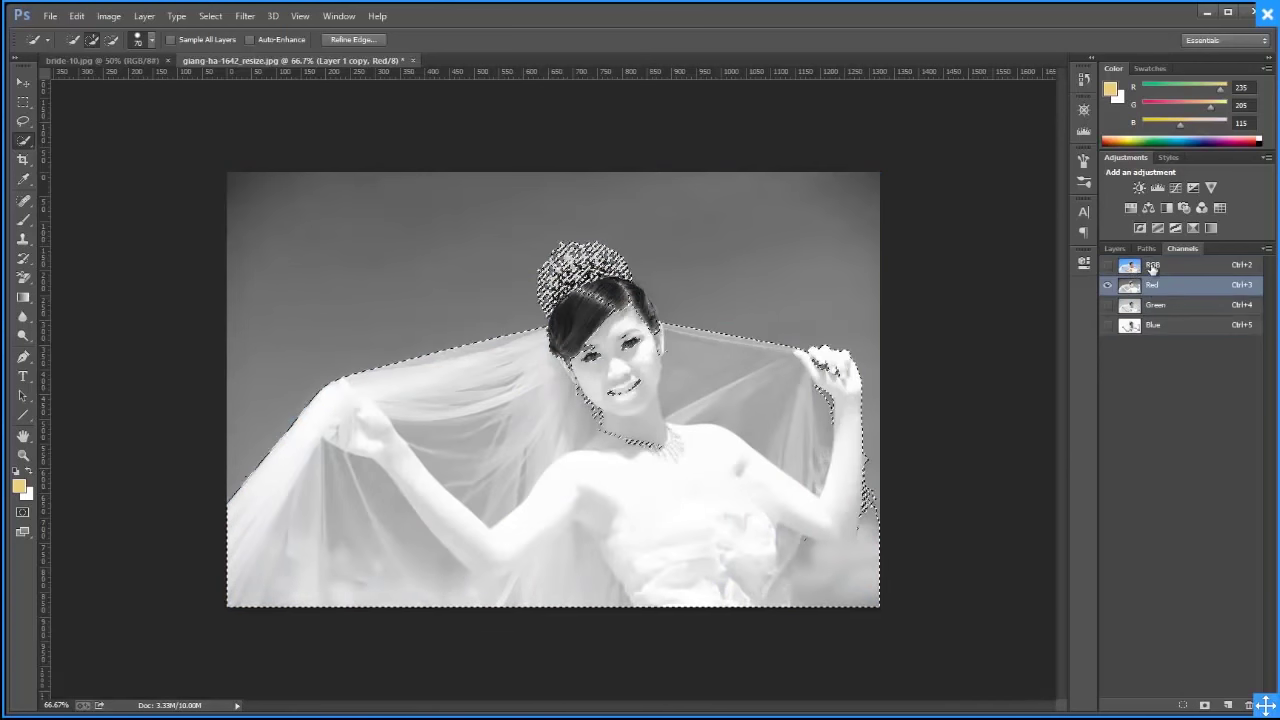
pyautogui.click(1226, 706)
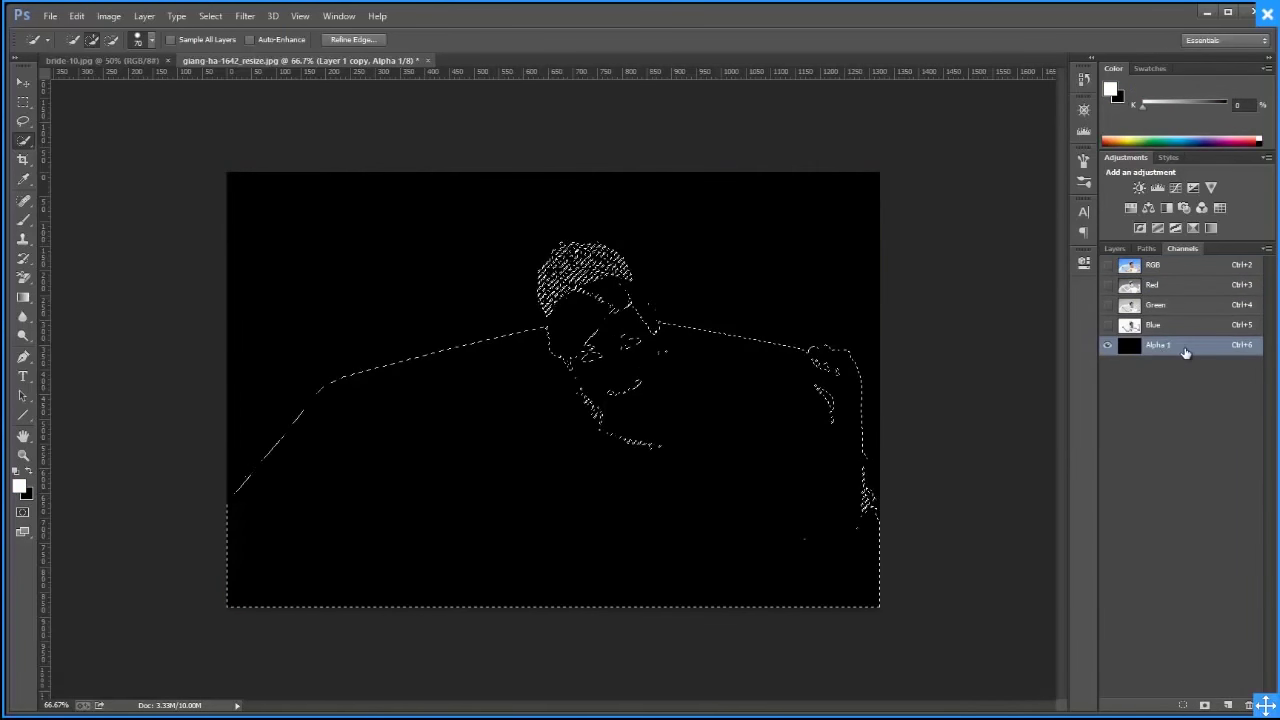
pyautogui.click(1249, 705)
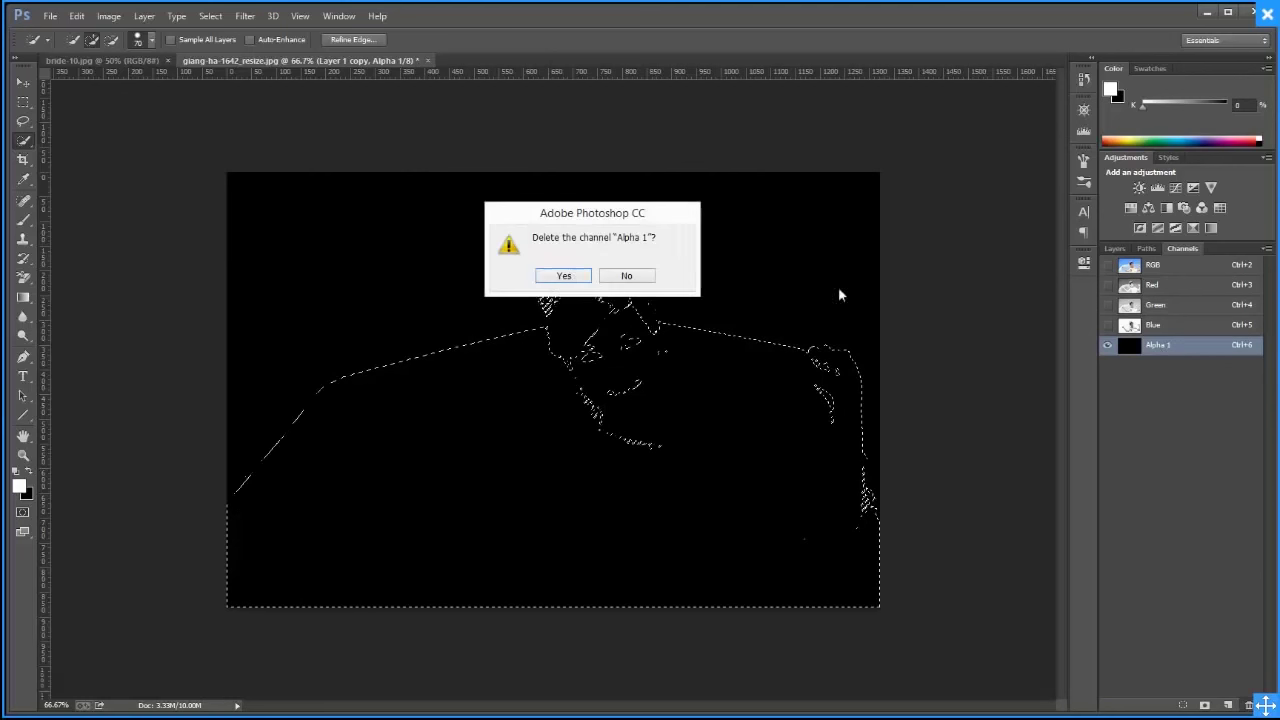
pyautogui.click(563, 276)
# Back in the RGB composite, reload the Red channel selection and copy it to a new Layer 2
pyautogui.click(1174, 288)
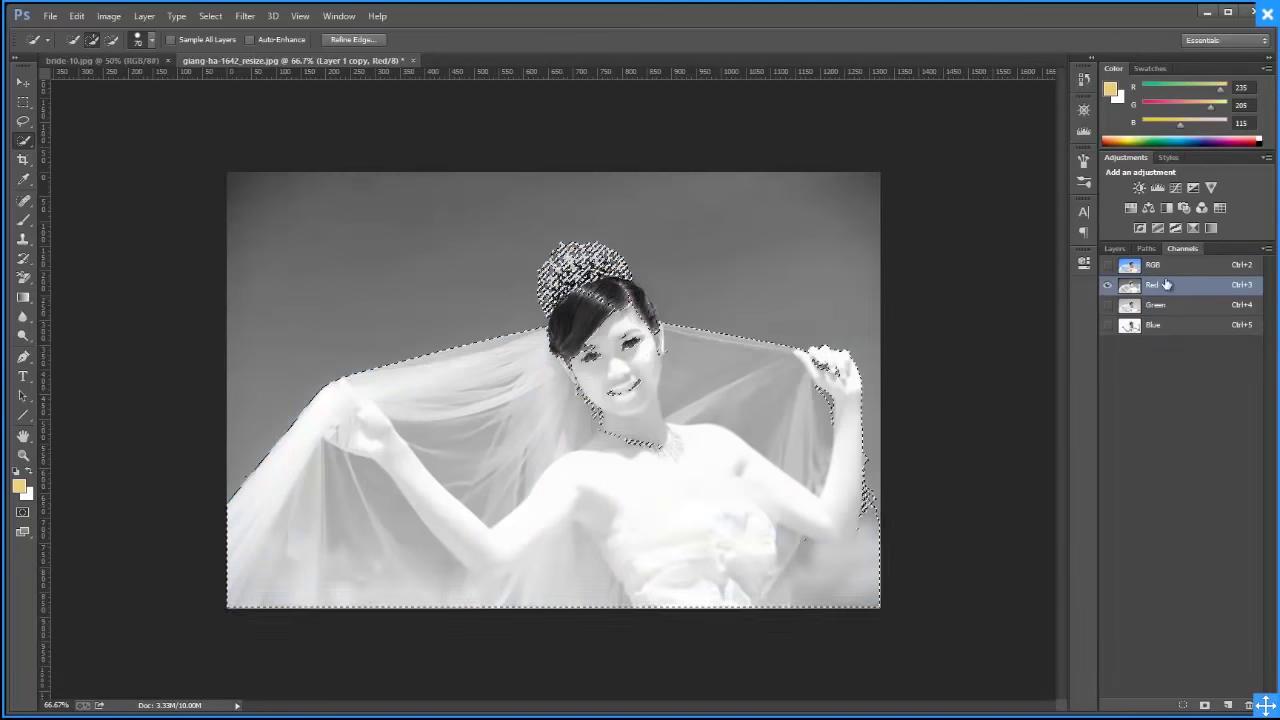
pyautogui.click(1145, 267)
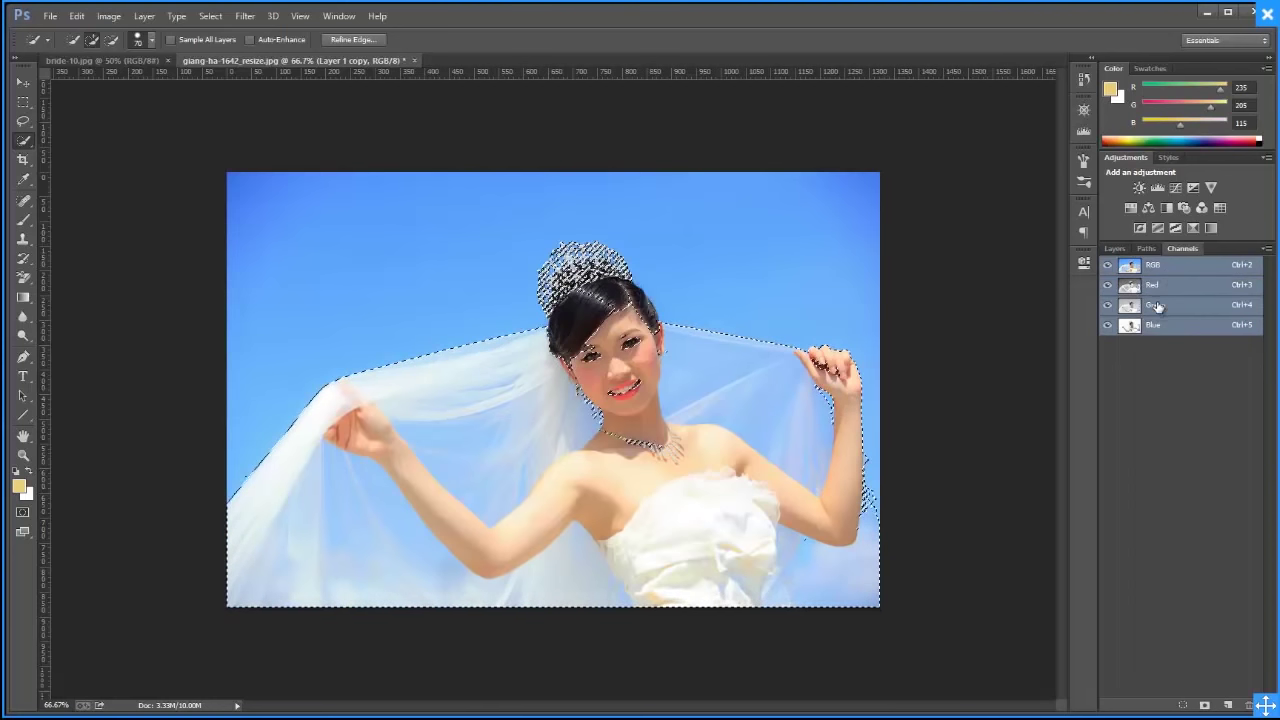
pyautogui.hotkey('ctrl', 'd')
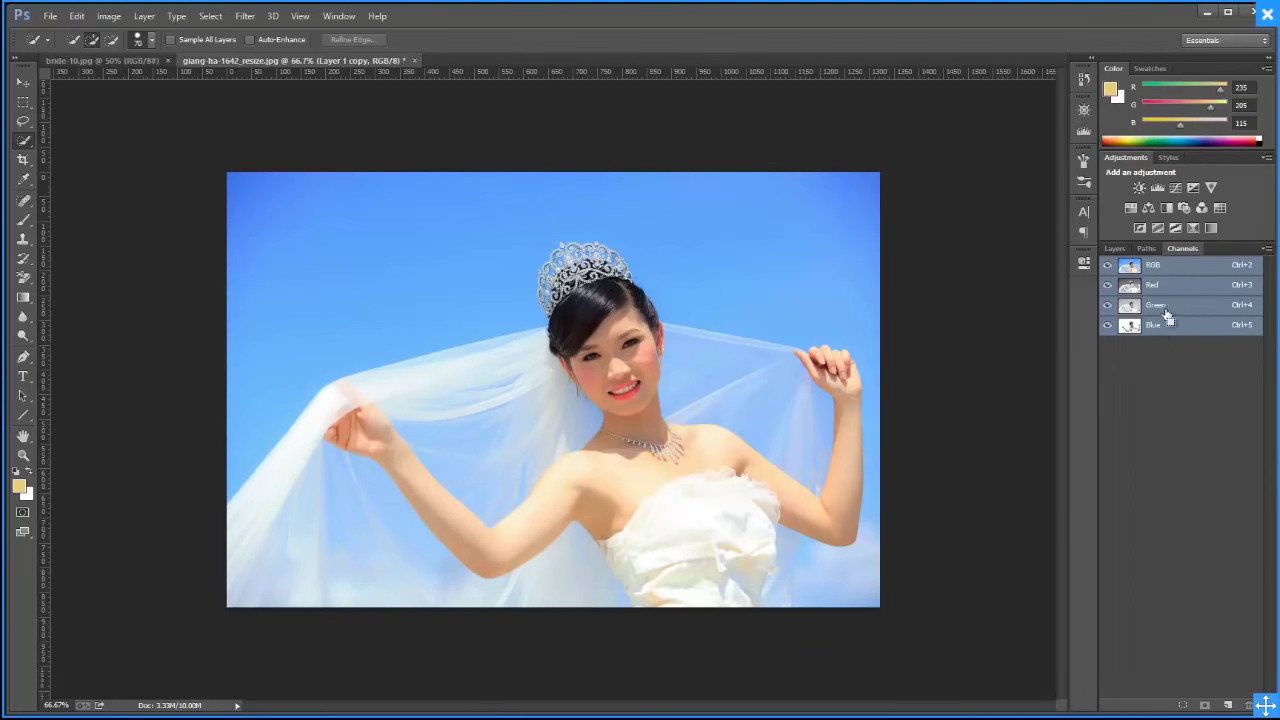
pyautogui.keyDown('ctrl'); pyautogui.click(1130, 288); pyautogui.keyUp('ctrl')
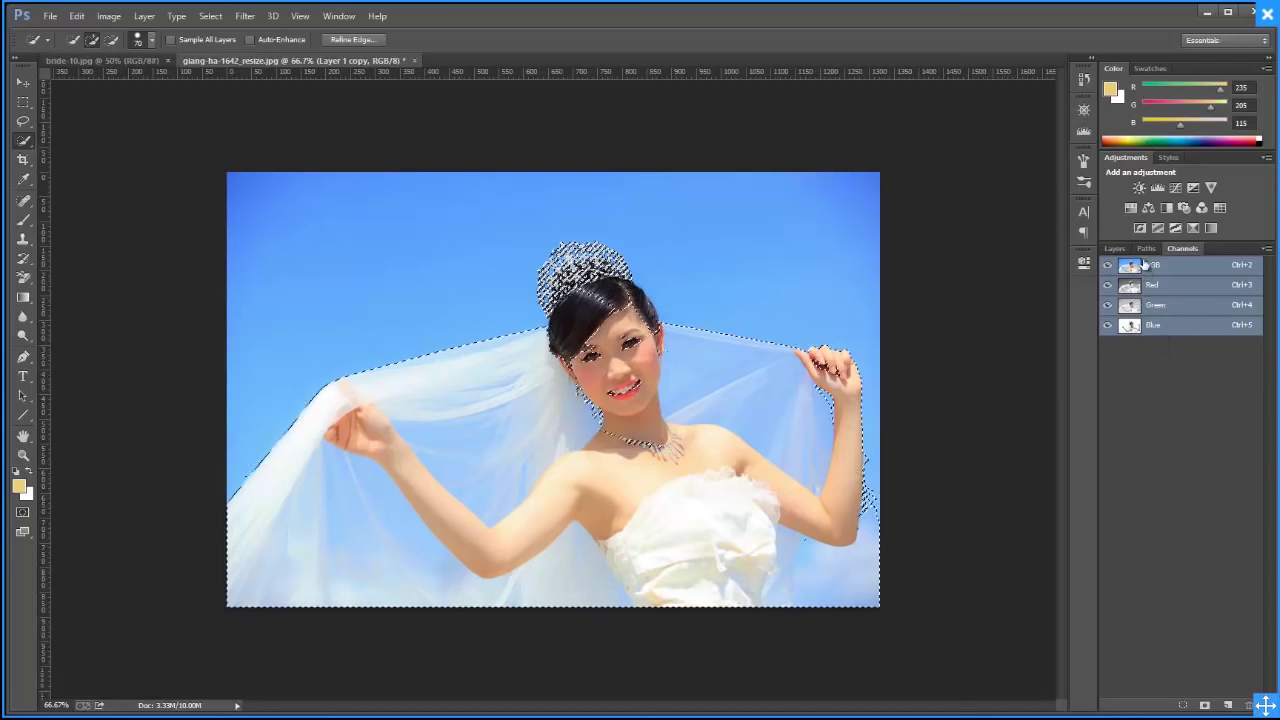
pyautogui.click(1118, 250)
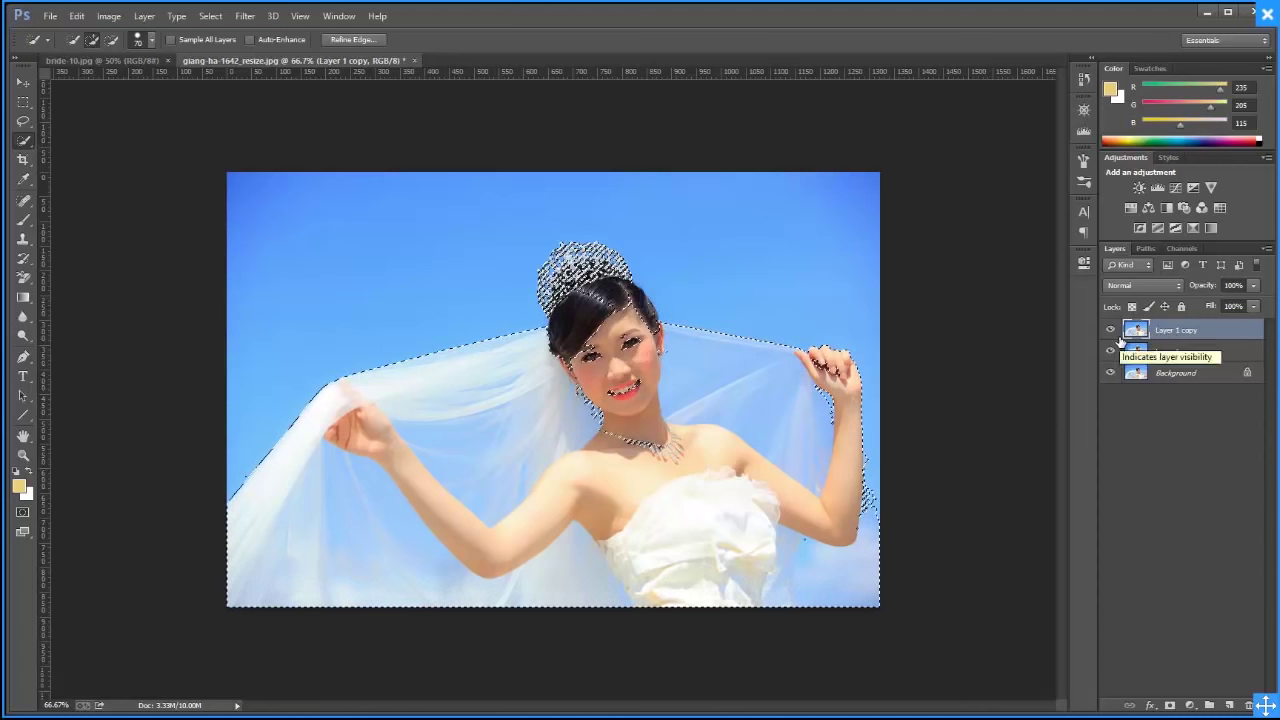
pyautogui.hotkey('ctrl', 'j')
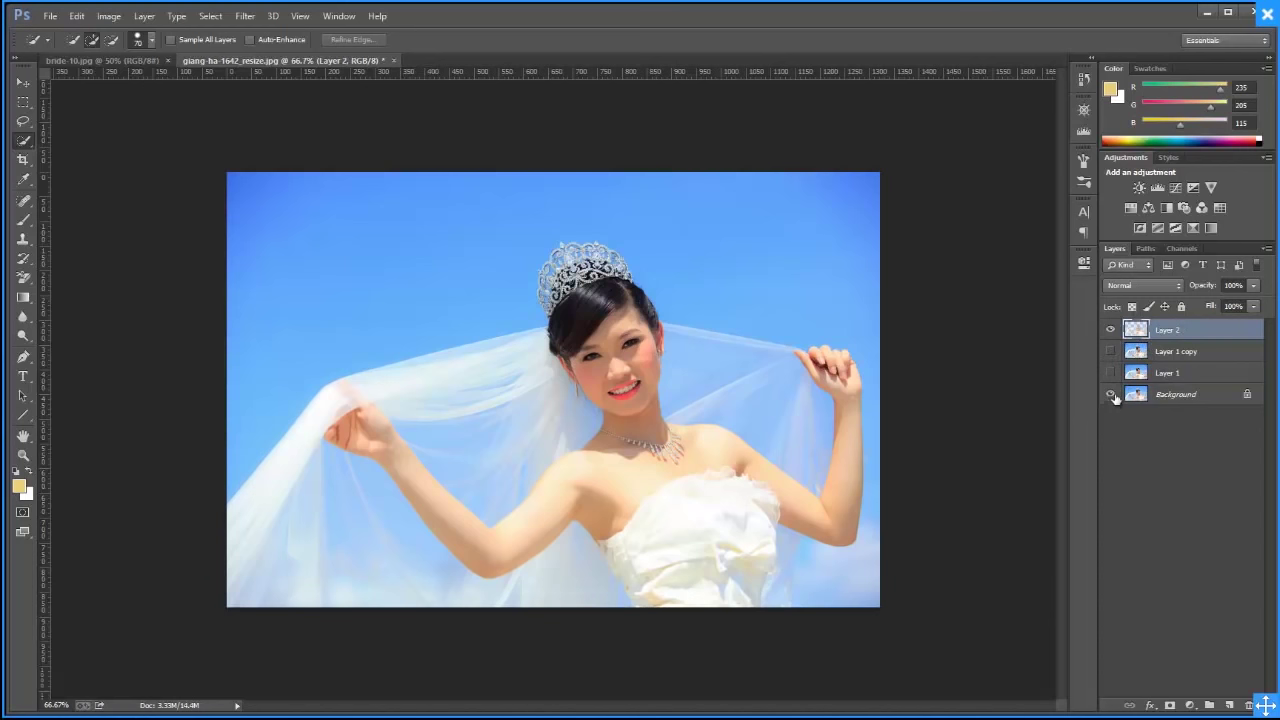
# Add a new Layer 3 above Background and fill it with black using default colours
pyautogui.click(1175, 394)
pyautogui.hotkey('ctrl', 'shift', 'n')
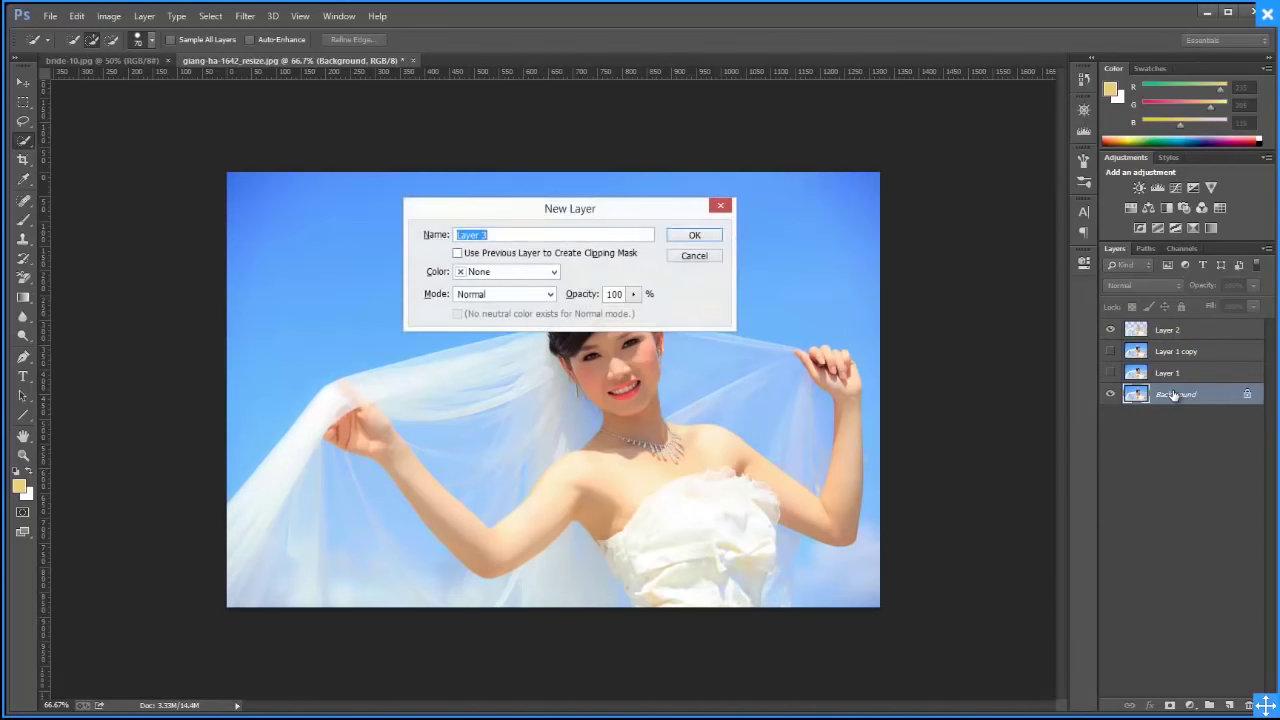
pyautogui.press('Return')
pyautogui.press('d')
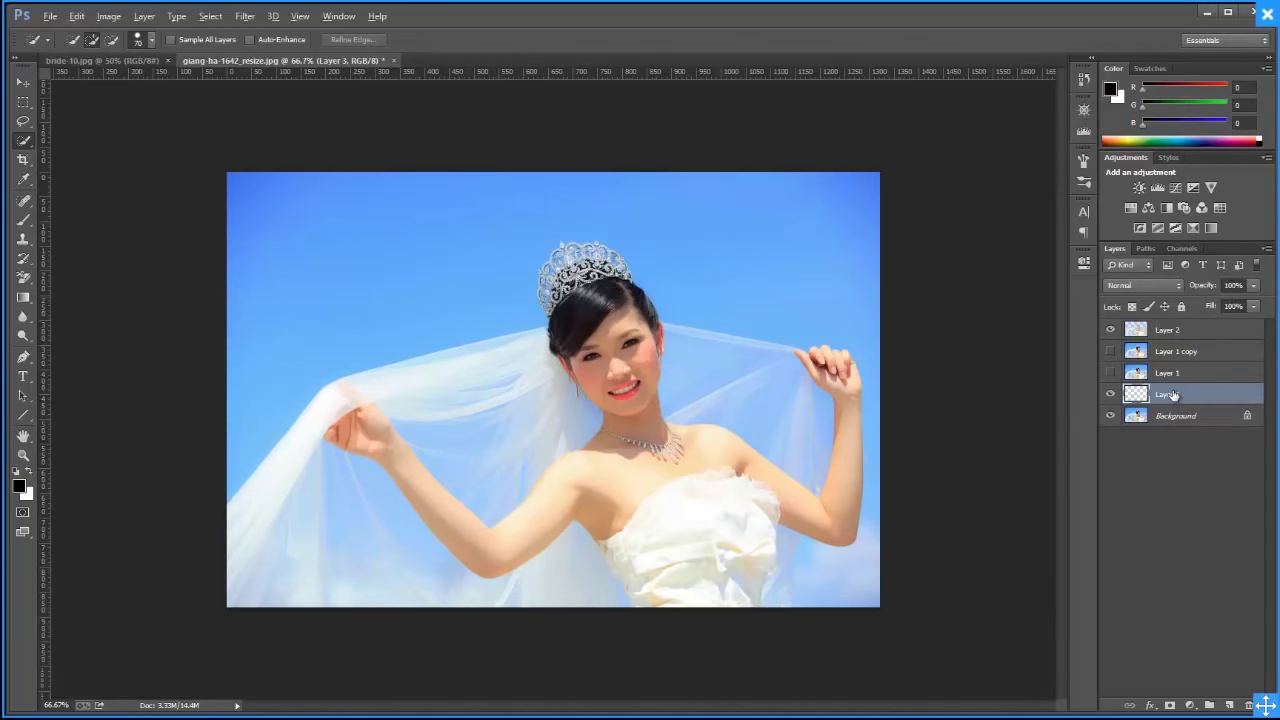
pyautogui.hotkey('alt', 'BackSpace')
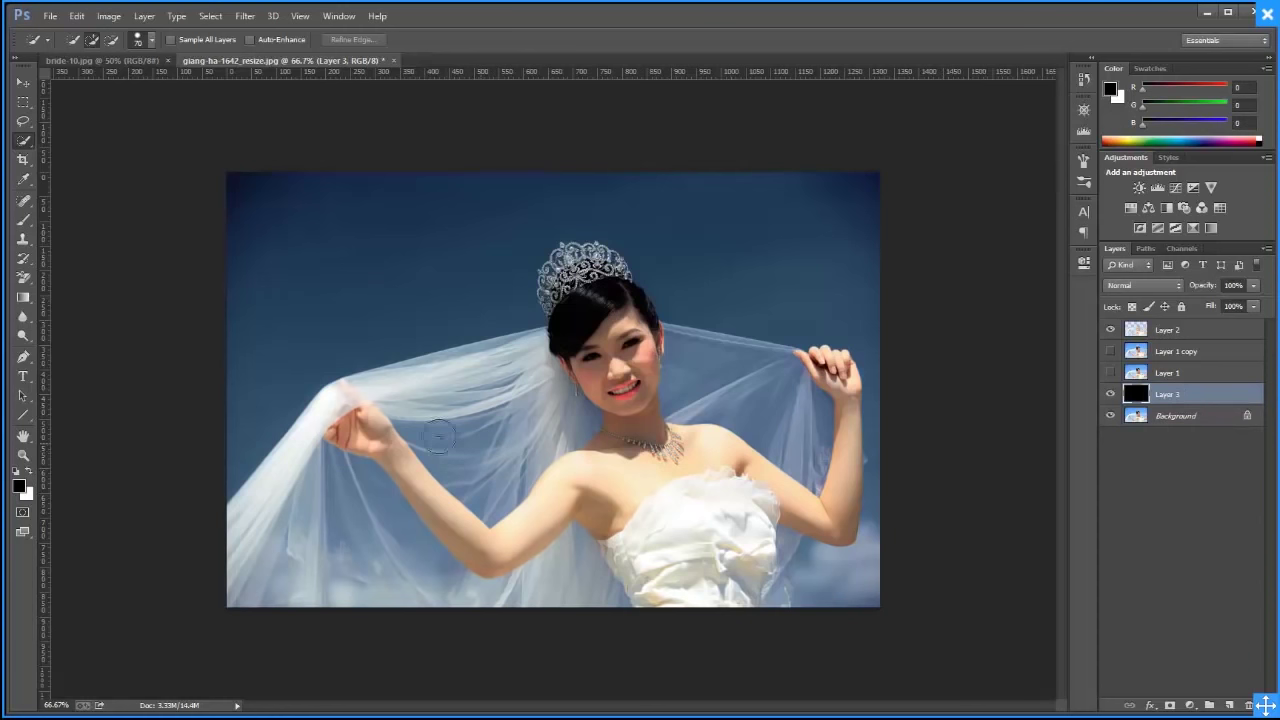
# Zoom to 100%, undo the black fill and delete Layer 2
pyautogui.click(23, 457)
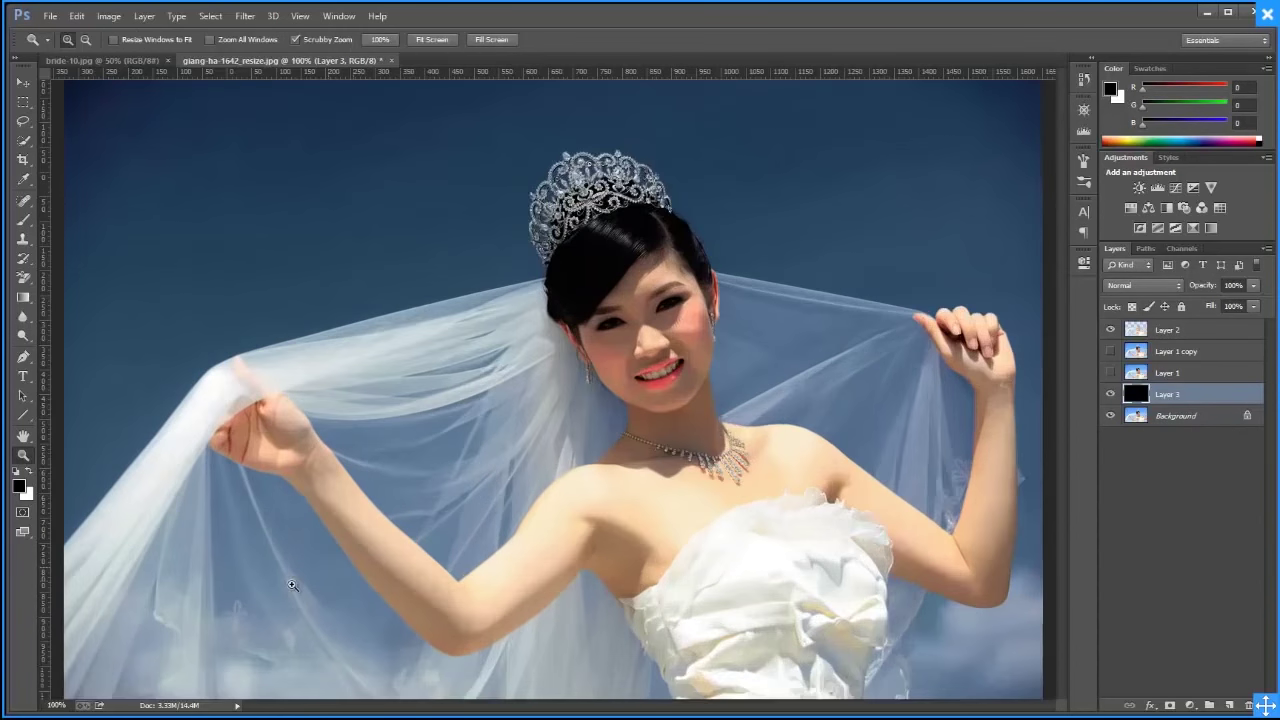
pyautogui.click(353, 562)
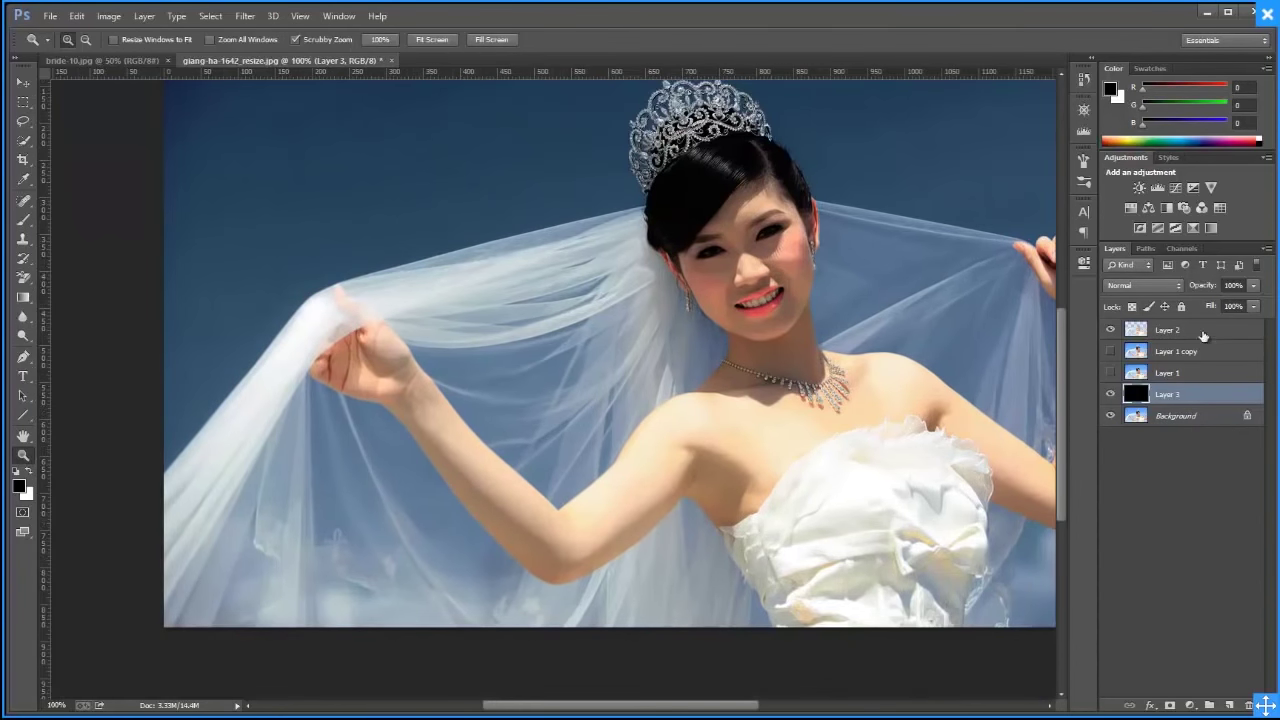
pyautogui.click(1186, 340)
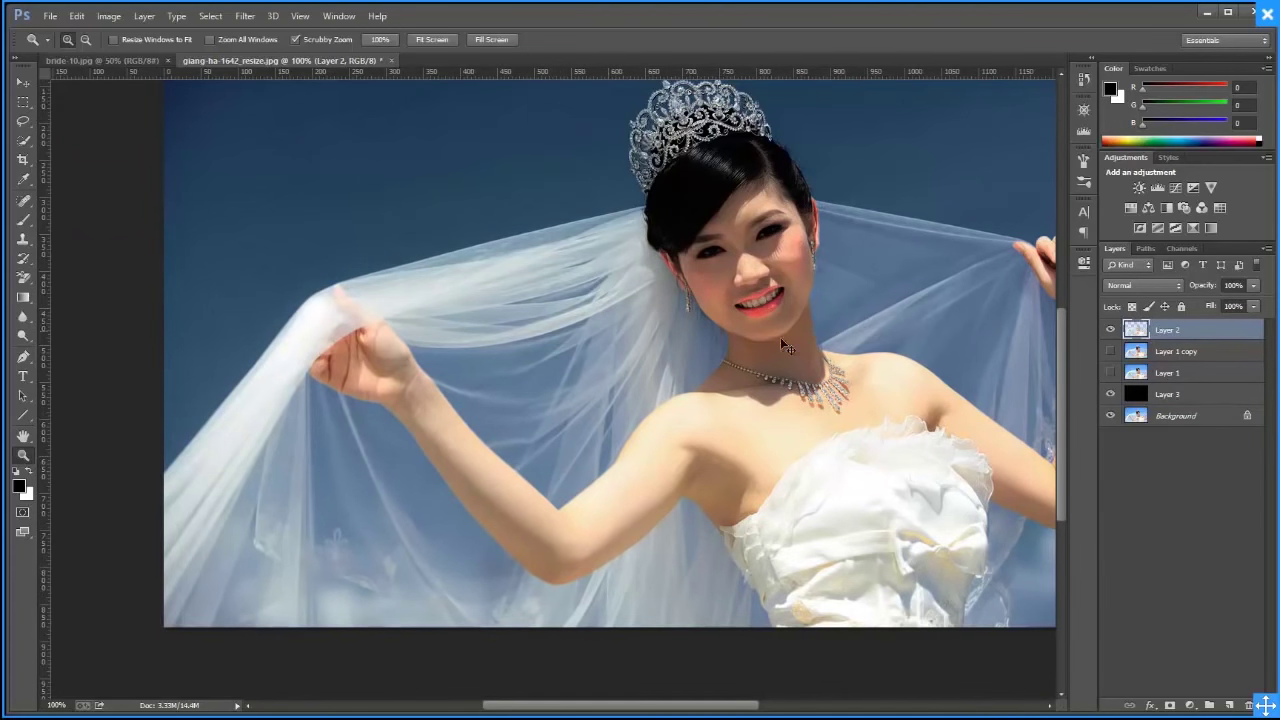
pyautogui.hotkey('ctrl', 'z')
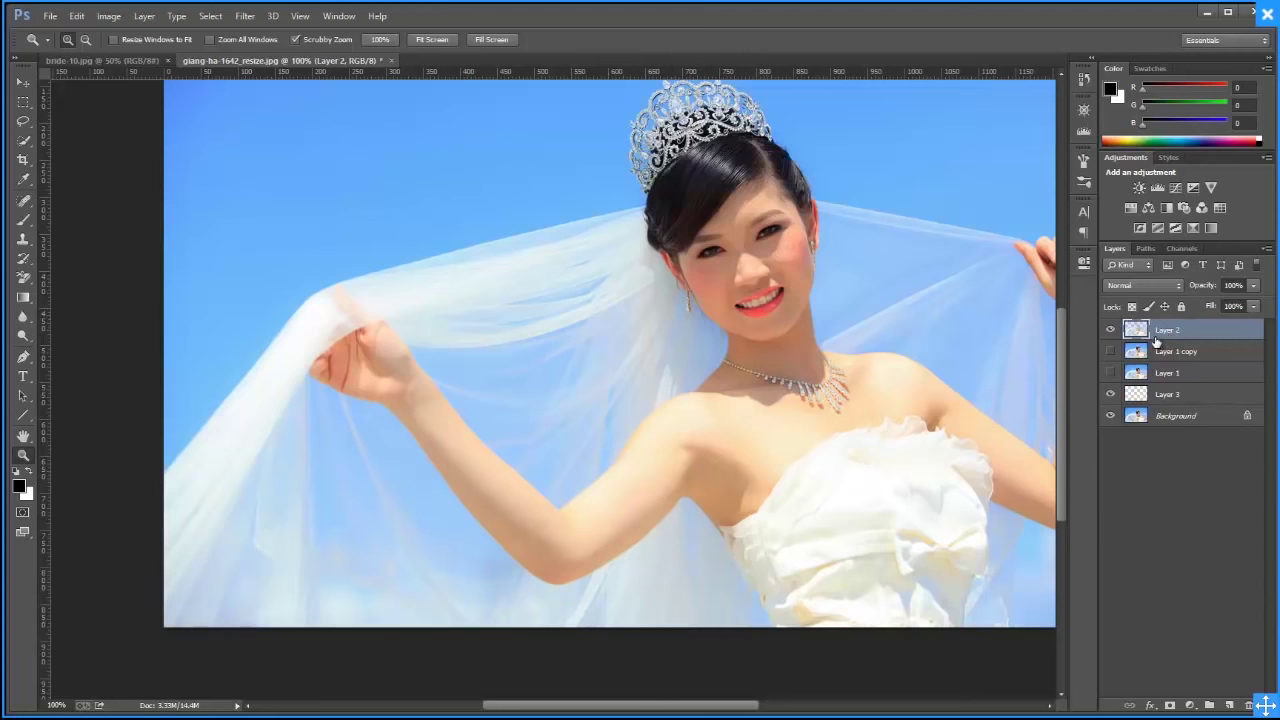
pyautogui.press('Delete')
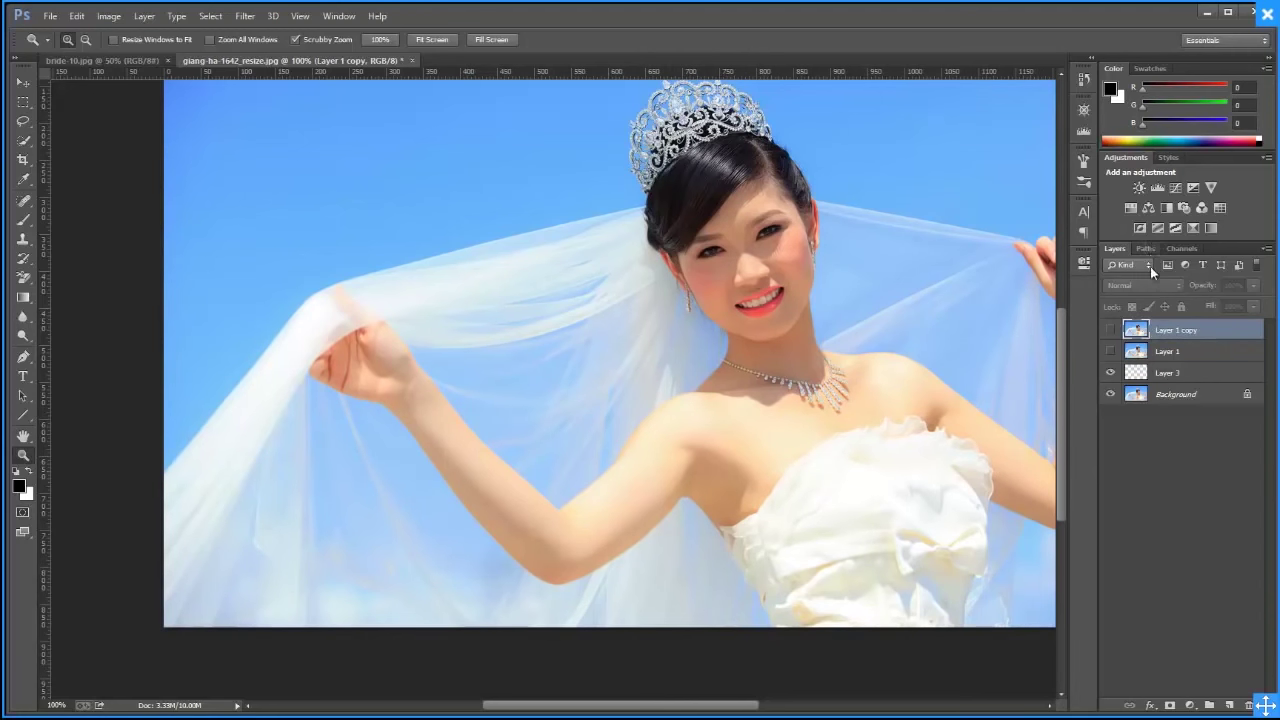
# Load the Red channel as a selection and add it as a layer mask on Layer 1 copy
pyautogui.click(1146, 250)
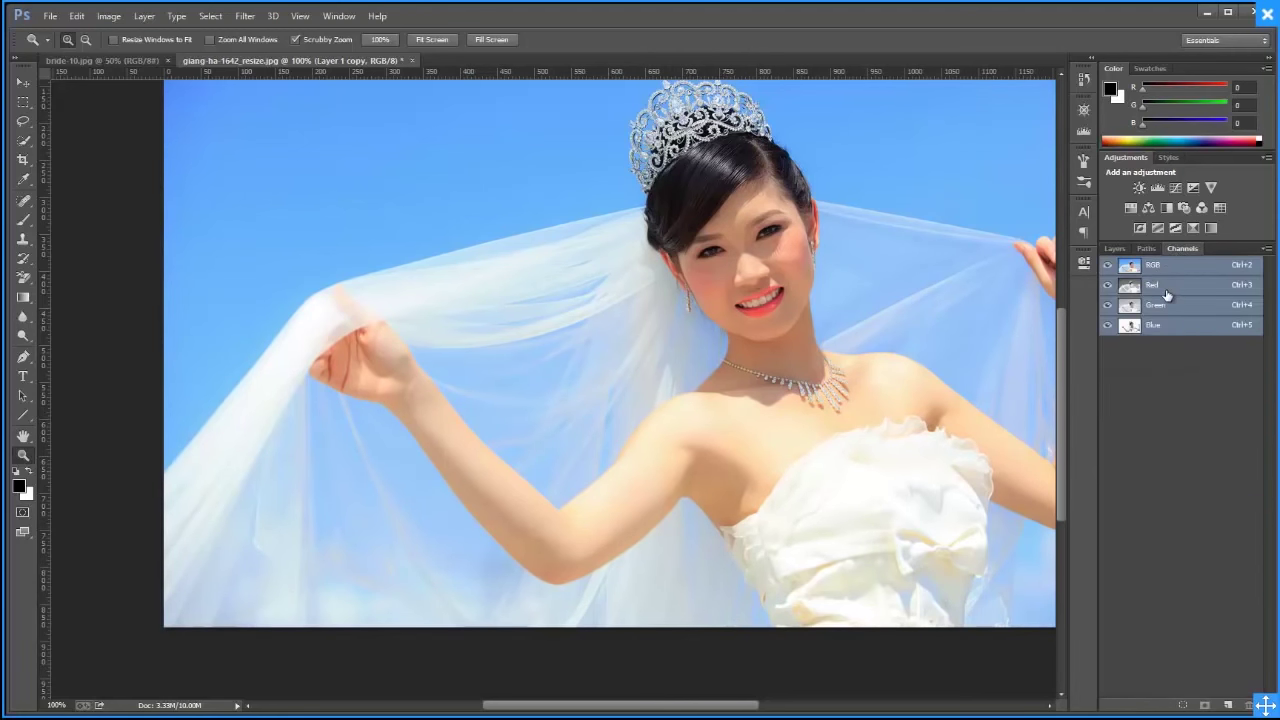
pyautogui.click(1155, 287)
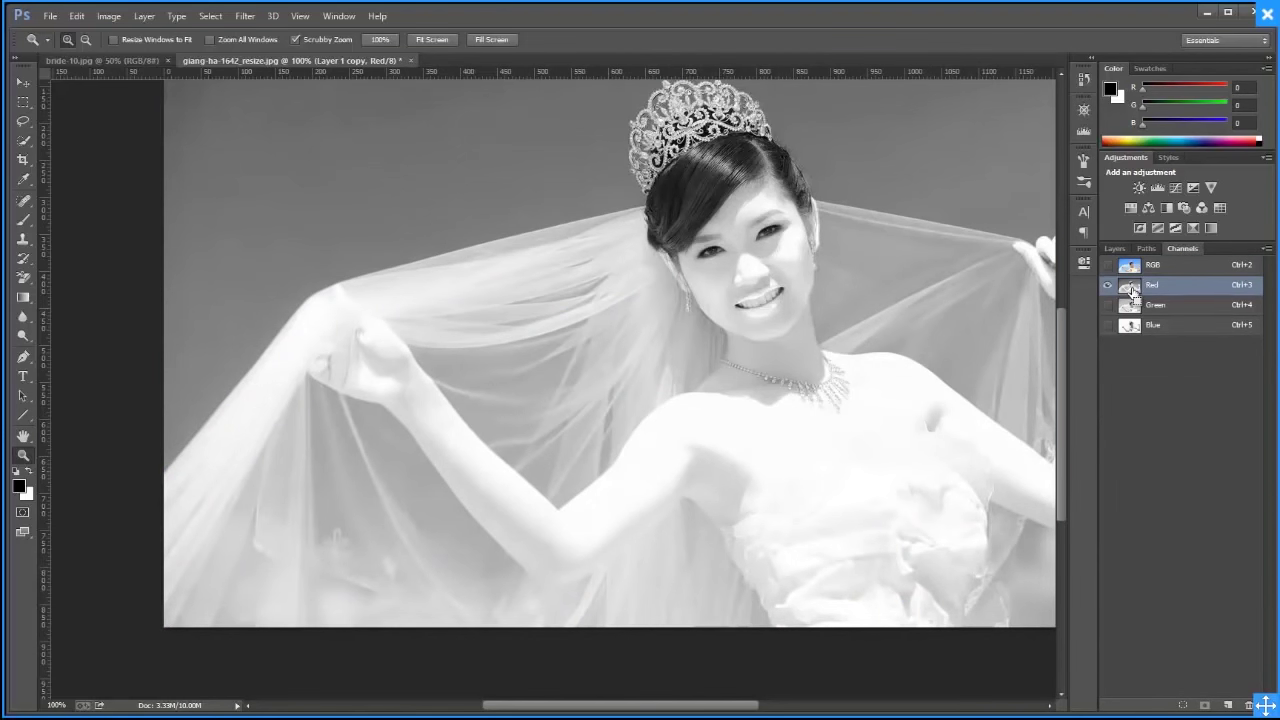
pyautogui.keyDown('ctrl'); pyautogui.click(1131, 289); pyautogui.keyUp('ctrl')
pyautogui.click(1114, 249)
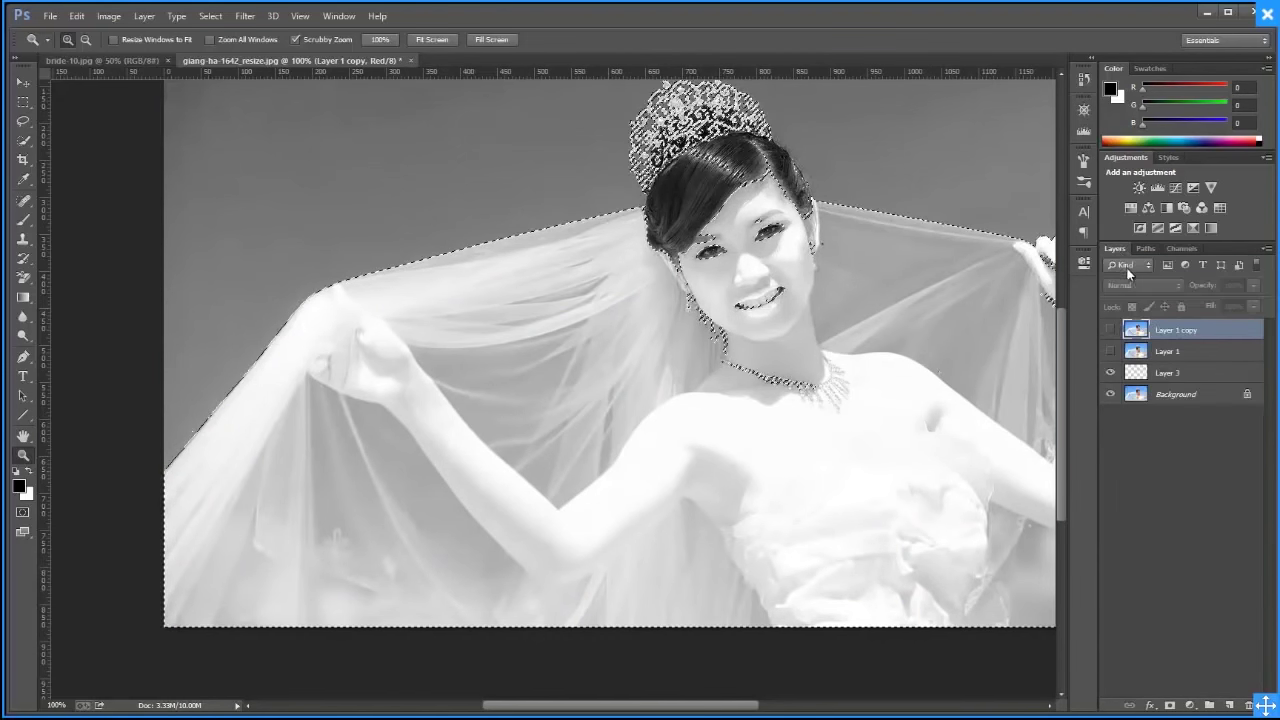
pyautogui.click(1175, 332)
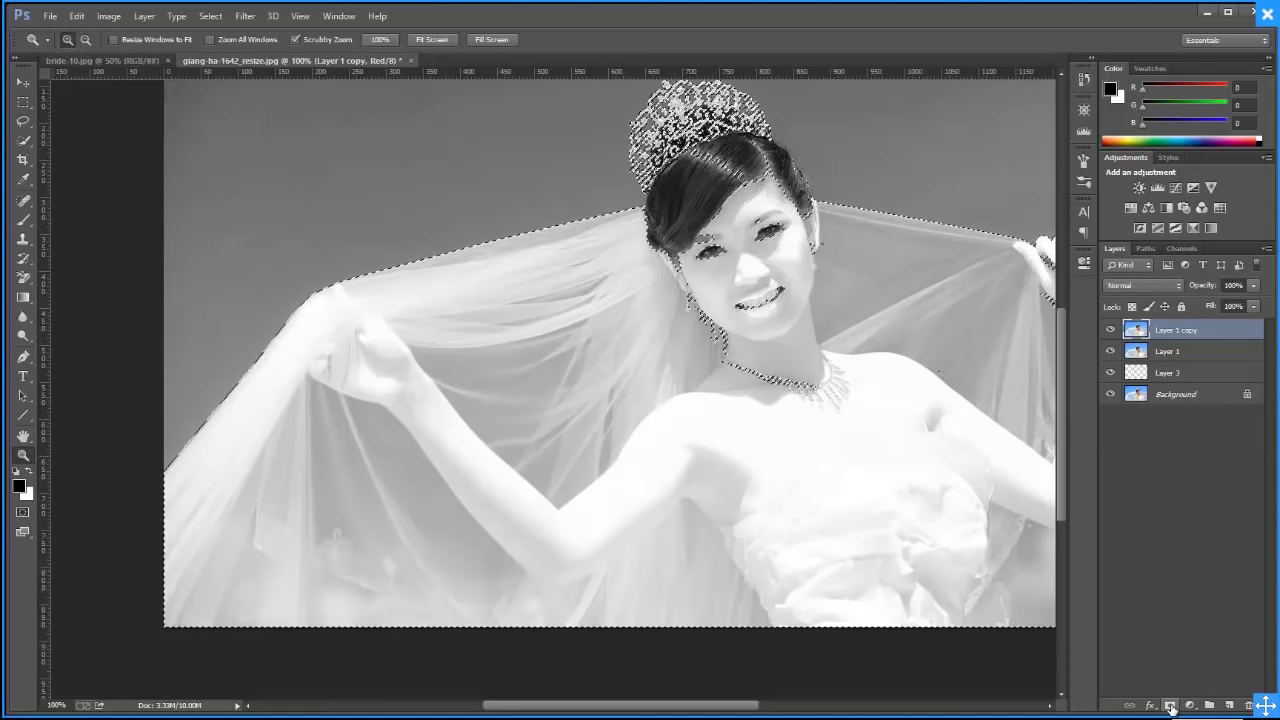
pyautogui.click(1170, 706)
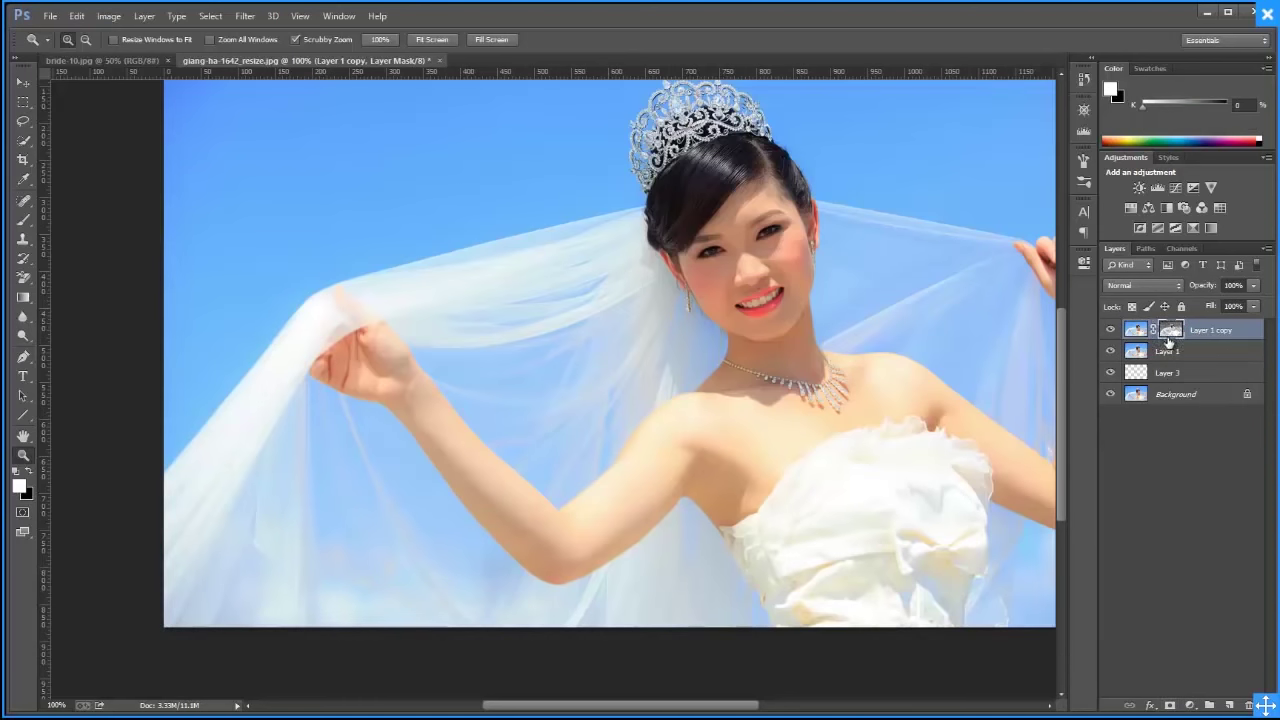
# Hide Layer 1, fill Layer 3 with black, zoom out and target Layer 1 copy's mask
pyautogui.click(1110, 351)
pyautogui.click(1158, 381)
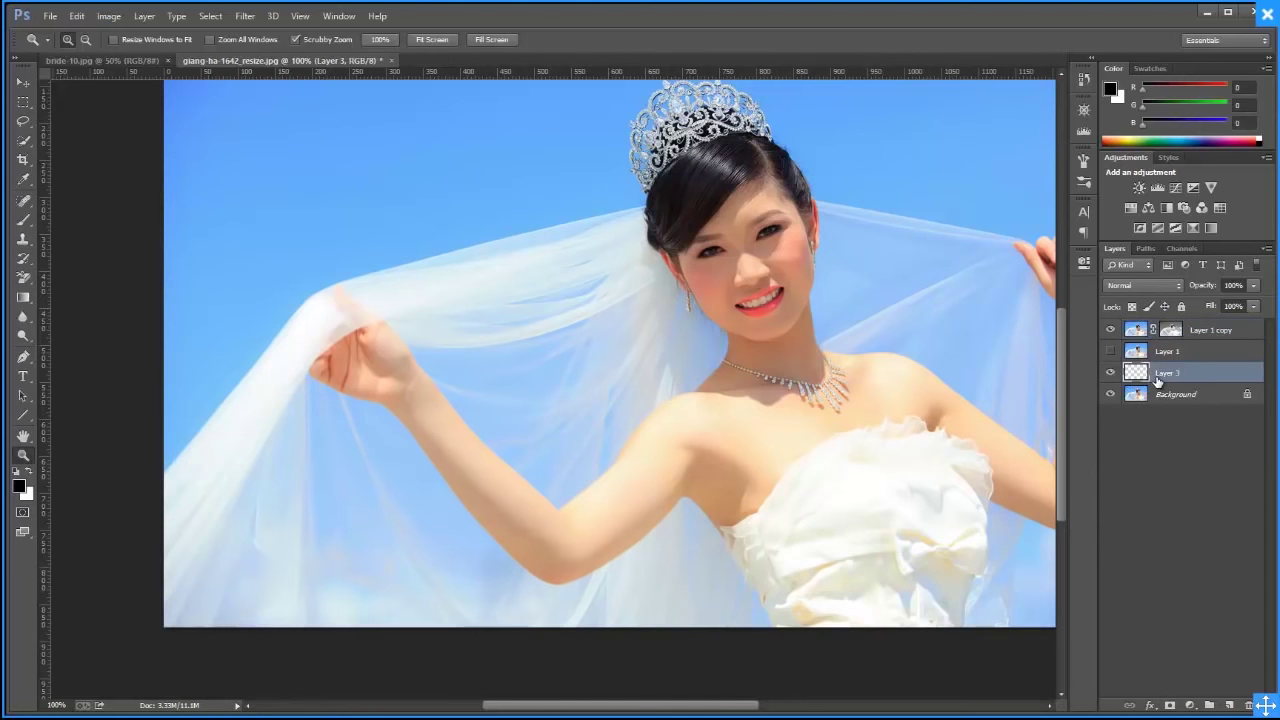
pyautogui.hotkey('alt', 'BackSpace')
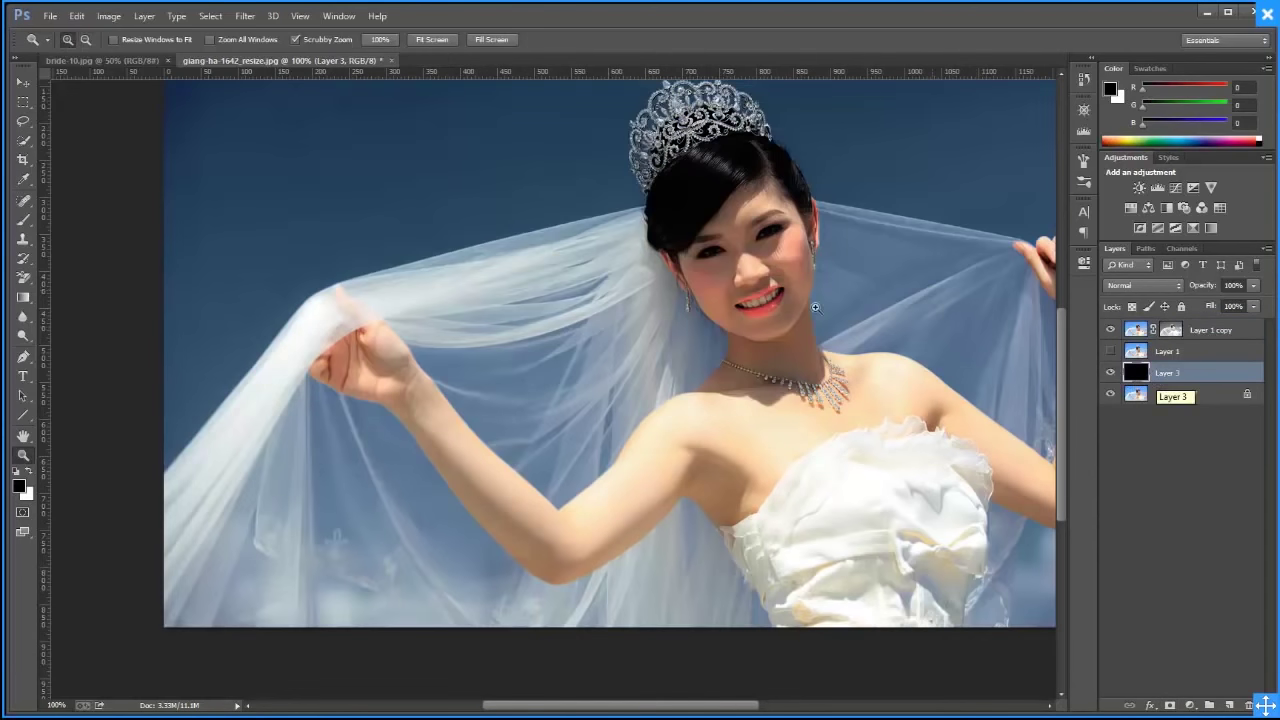
pyautogui.keyDown('alt'); pyautogui.click(550, 305); pyautogui.keyUp('alt')
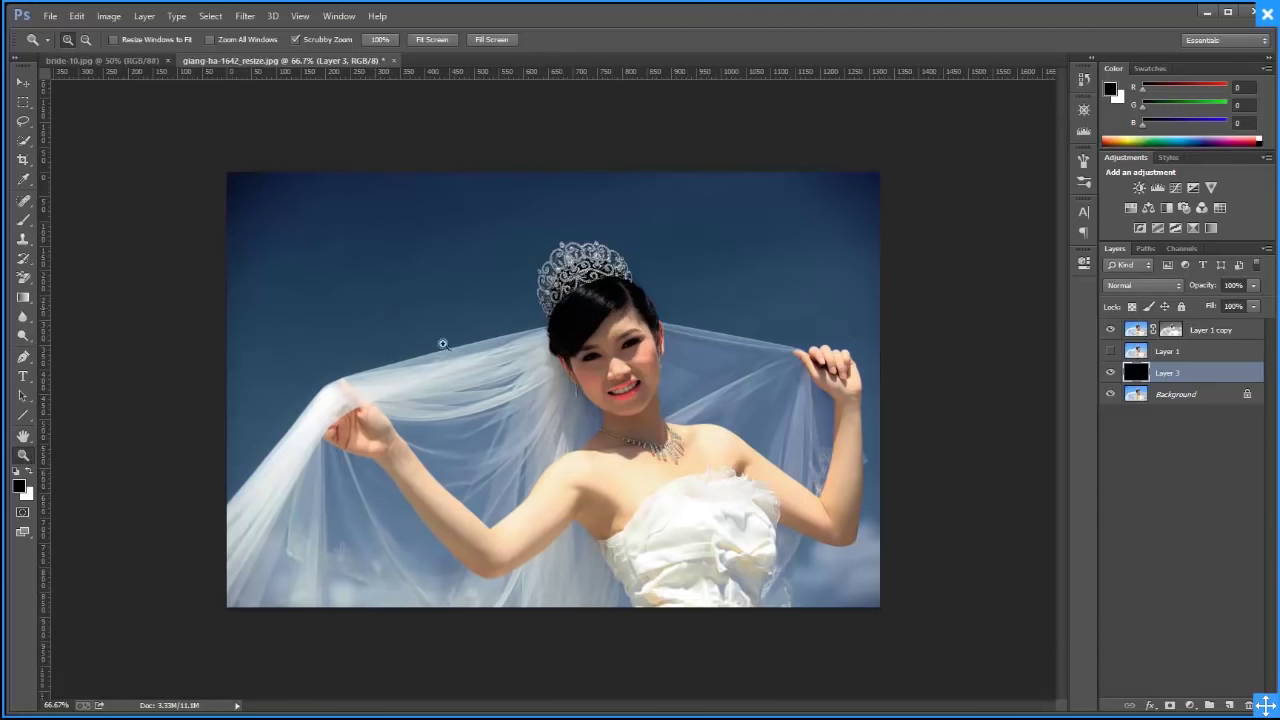
pyautogui.click(1173, 333)
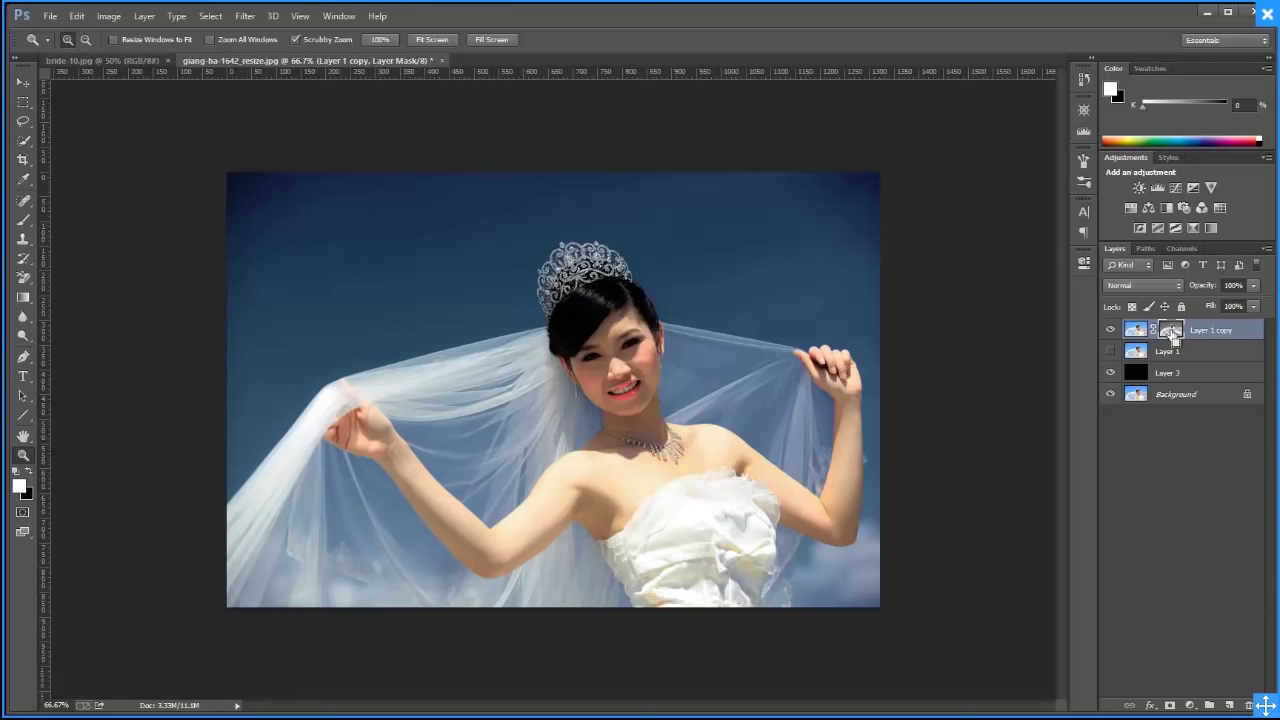
# Apply Levels 110/0.72/255 to Layer 1 copy's mask and make Layer 1 visible again
pyautogui.hotkey('ctrl', 'l')
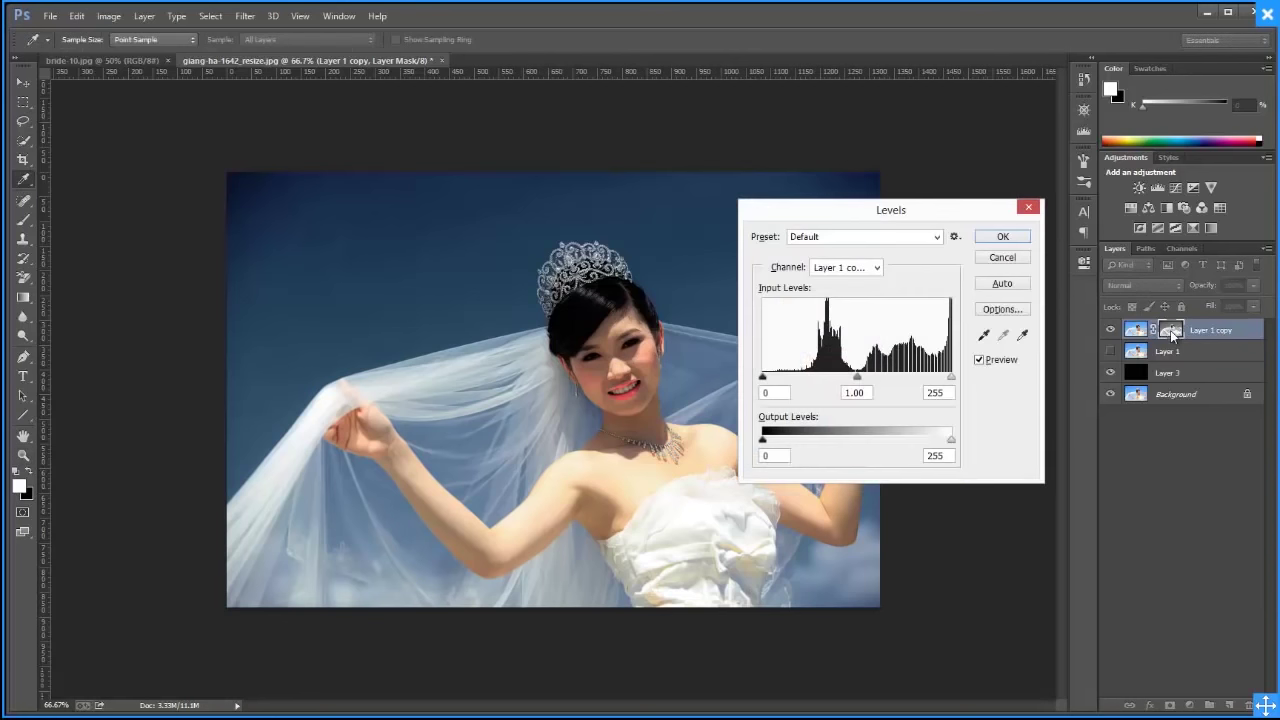
pyautogui.moveTo(918, 204); pyautogui.dragTo(970, 124)
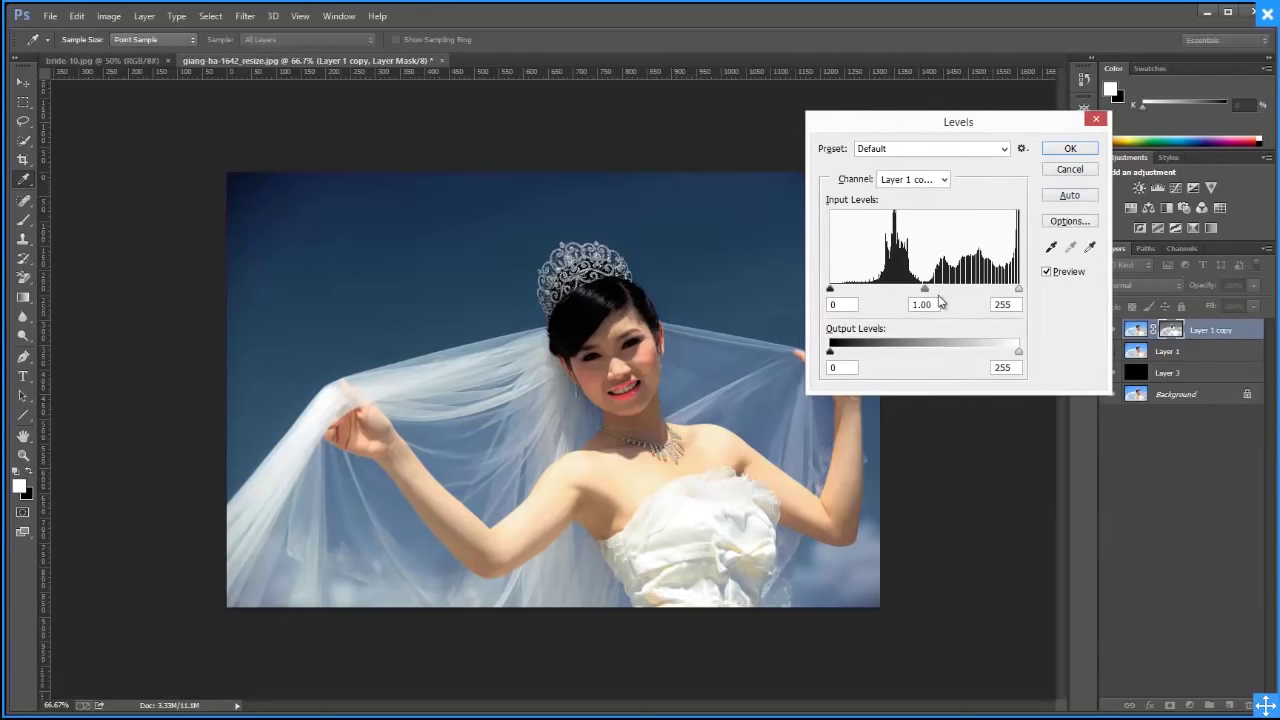
pyautogui.moveTo(834, 291)
pyautogui.mouseDown()
pyautogui.moveTo(938, 291)
pyautogui.moveTo(912, 304)
pyautogui.mouseUp()
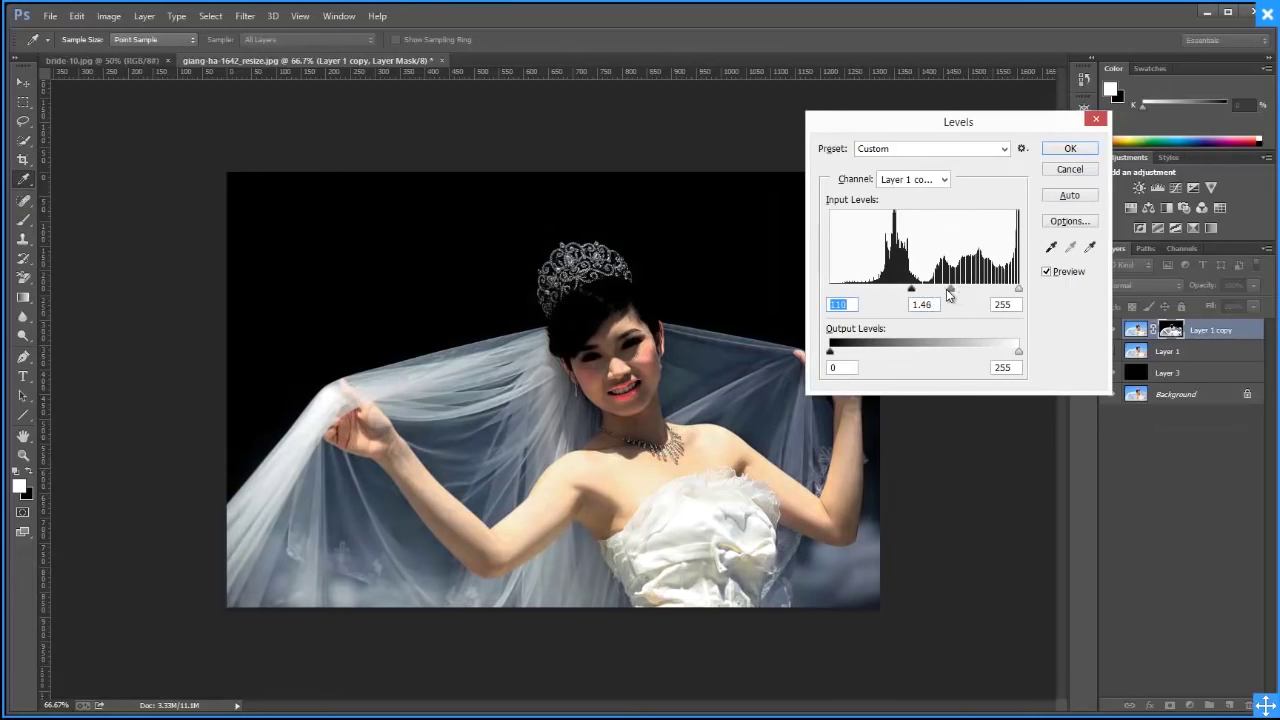
pyautogui.moveTo(965, 289)
pyautogui.mouseDown()
pyautogui.moveTo(952, 291)
pyautogui.moveTo(985, 293)
pyautogui.moveTo(977, 302)
pyautogui.mouseUp()
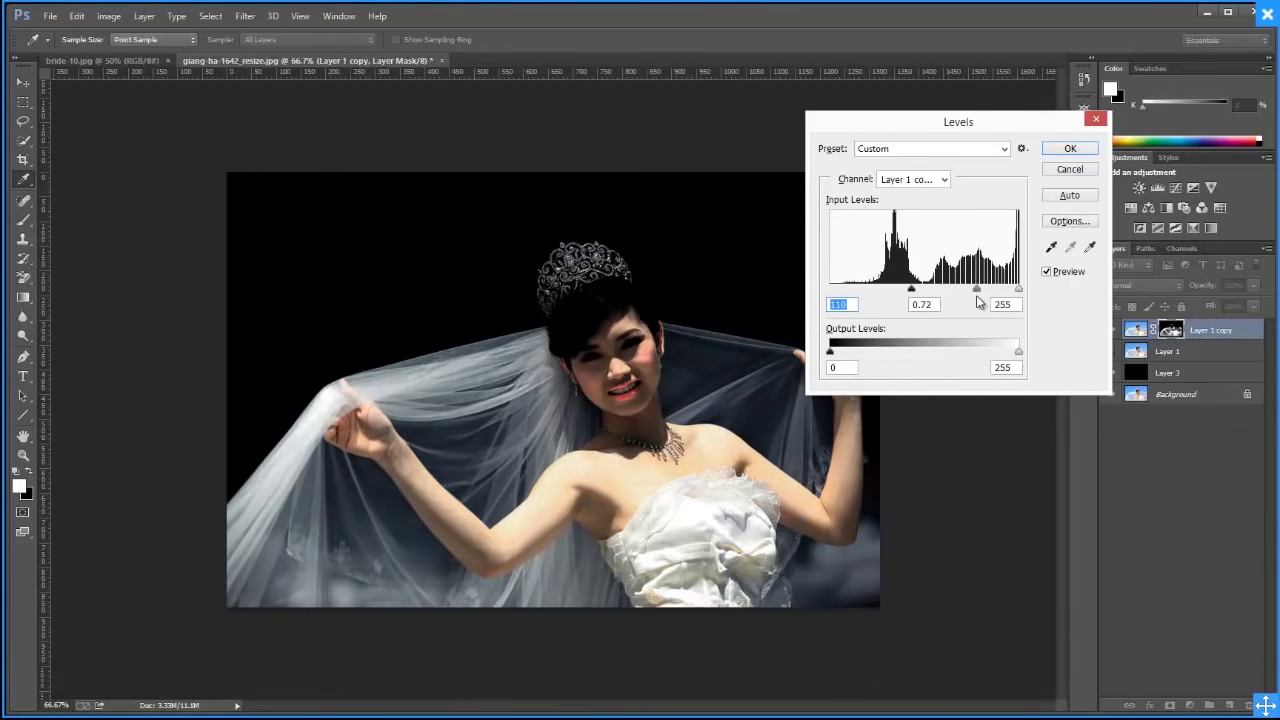
pyautogui.click(1070, 148)
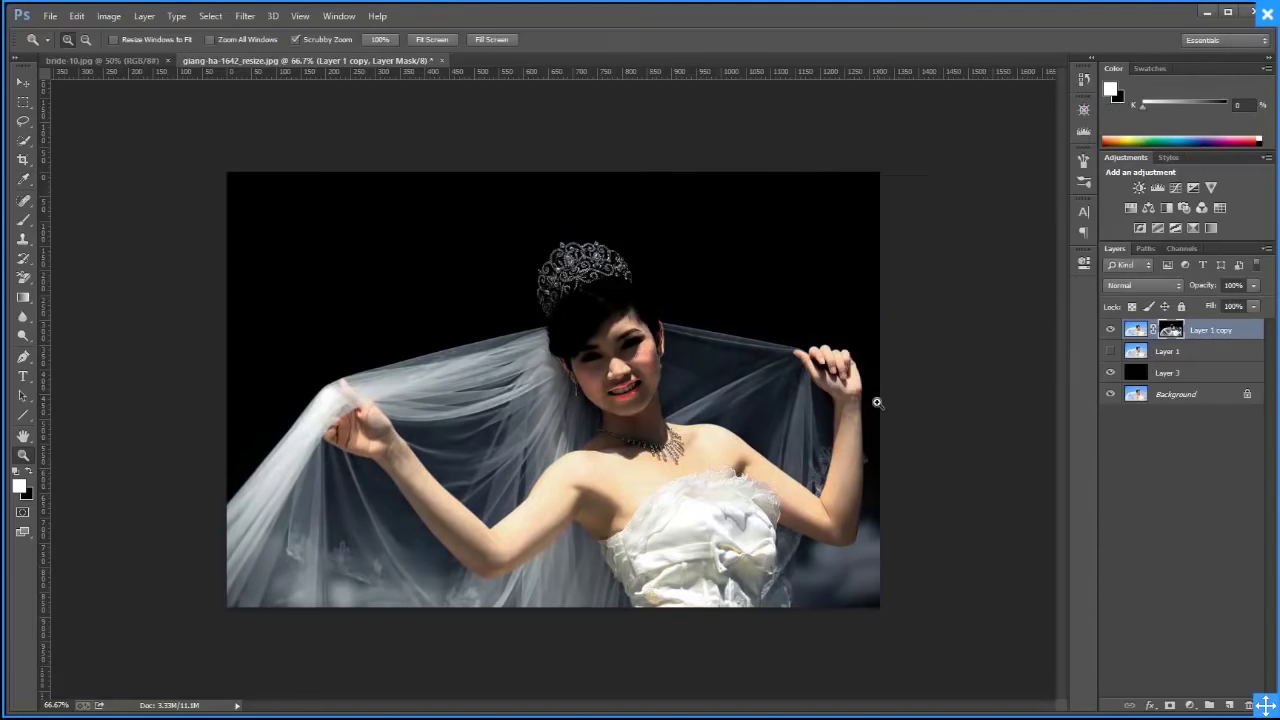
pyautogui.click(1110, 352)
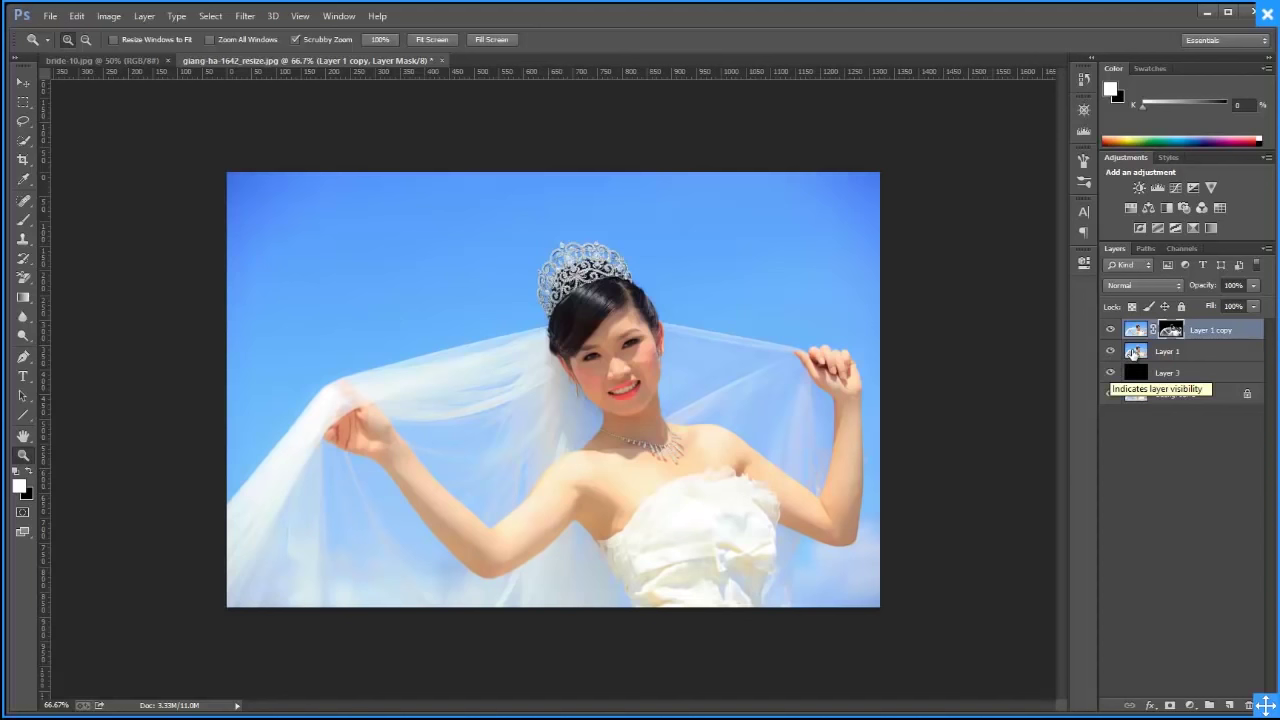
# On Layer 1, Quick Select the bride's face, dress and arms, subtracting the veil
pyautogui.click(1138, 355)
pyautogui.click(1110, 330)
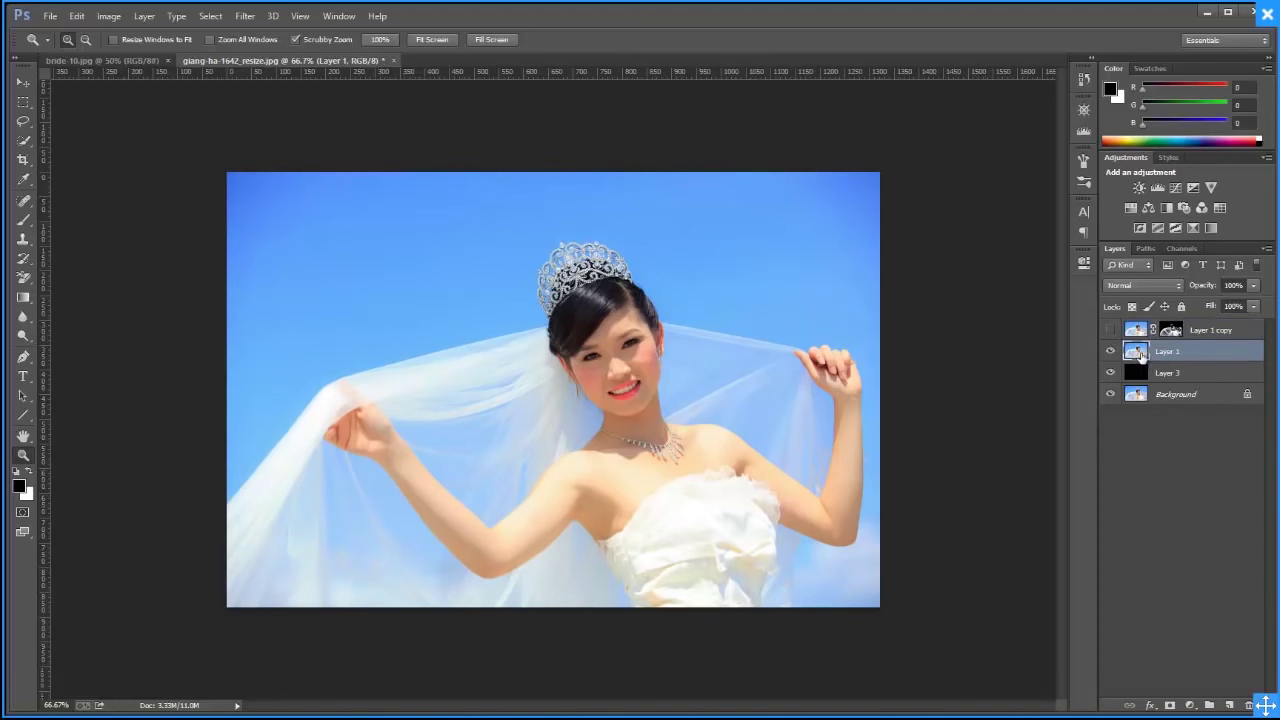
pyautogui.click(23, 140)
pyautogui.moveTo(591, 309)
pyautogui.mouseDown()
pyautogui.moveTo(722, 585)
pyautogui.moveTo(743, 490)
pyautogui.moveTo(836, 390)
pyautogui.mouseUp()
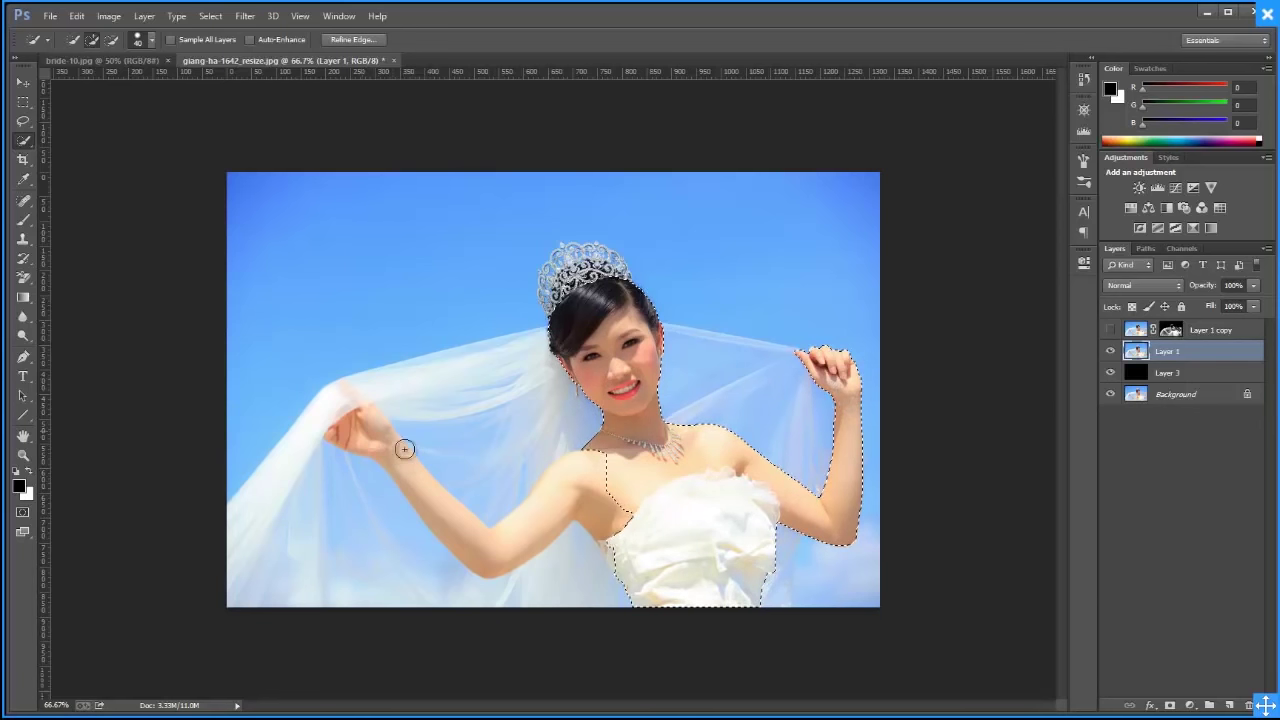
pyautogui.moveTo(403, 449)
pyautogui.mouseDown()
pyautogui.moveTo(553, 576)
pyautogui.moveTo(508, 586)
pyautogui.moveTo(577, 569)
pyautogui.moveTo(610, 540)
pyautogui.mouseUp()
pyautogui.click(560, 583)
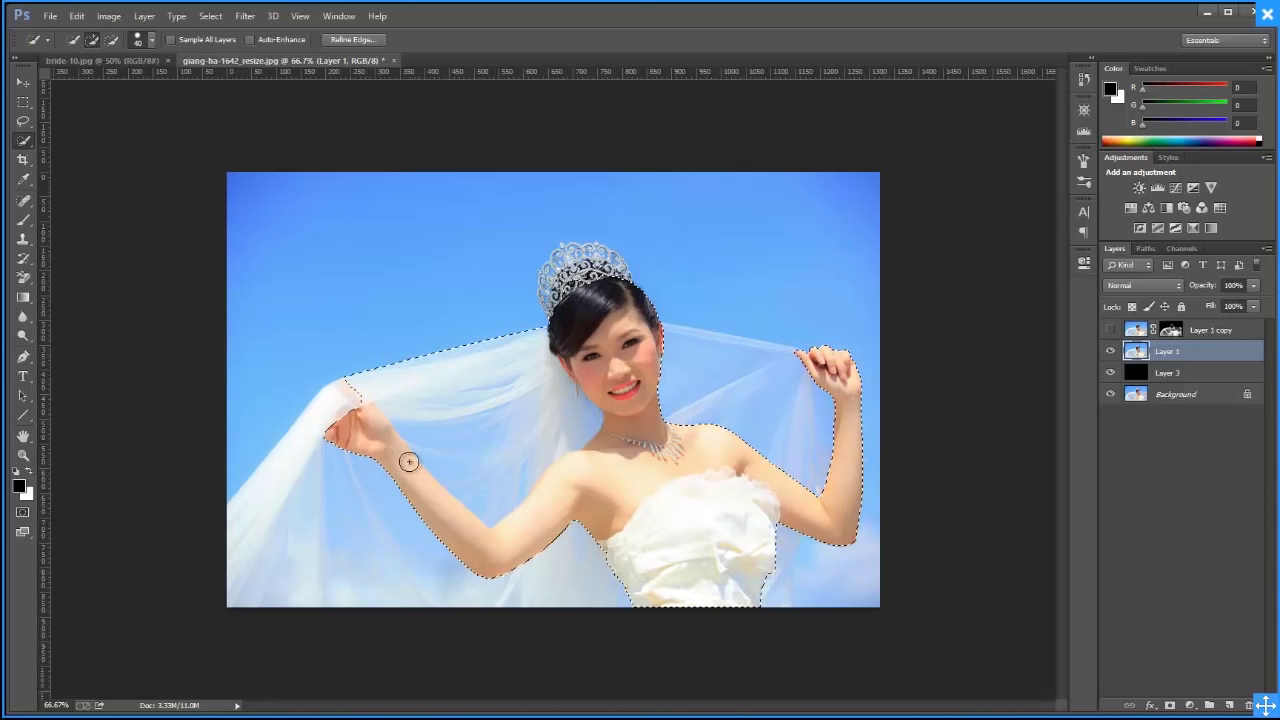
pyautogui.keyDown('alt'); pyautogui.click(522, 401); pyautogui.keyUp('alt')
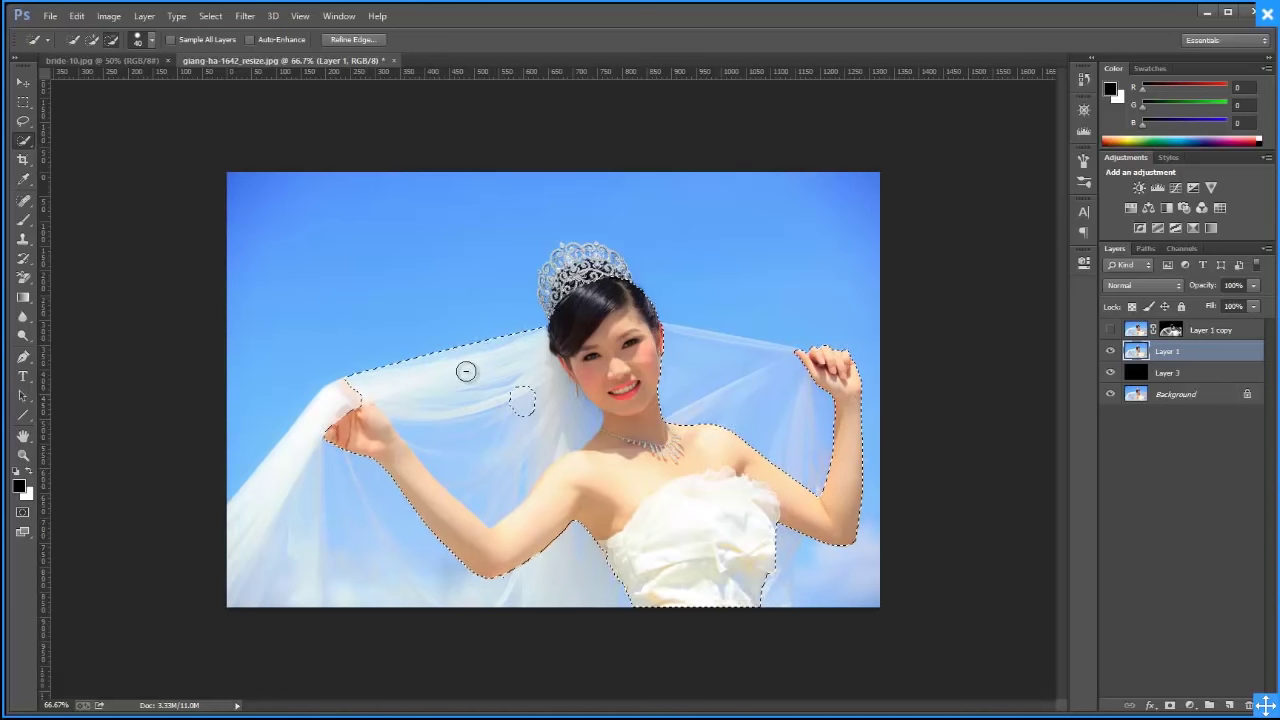
pyautogui.moveTo(466, 371); pyautogui.dragTo(426, 446)
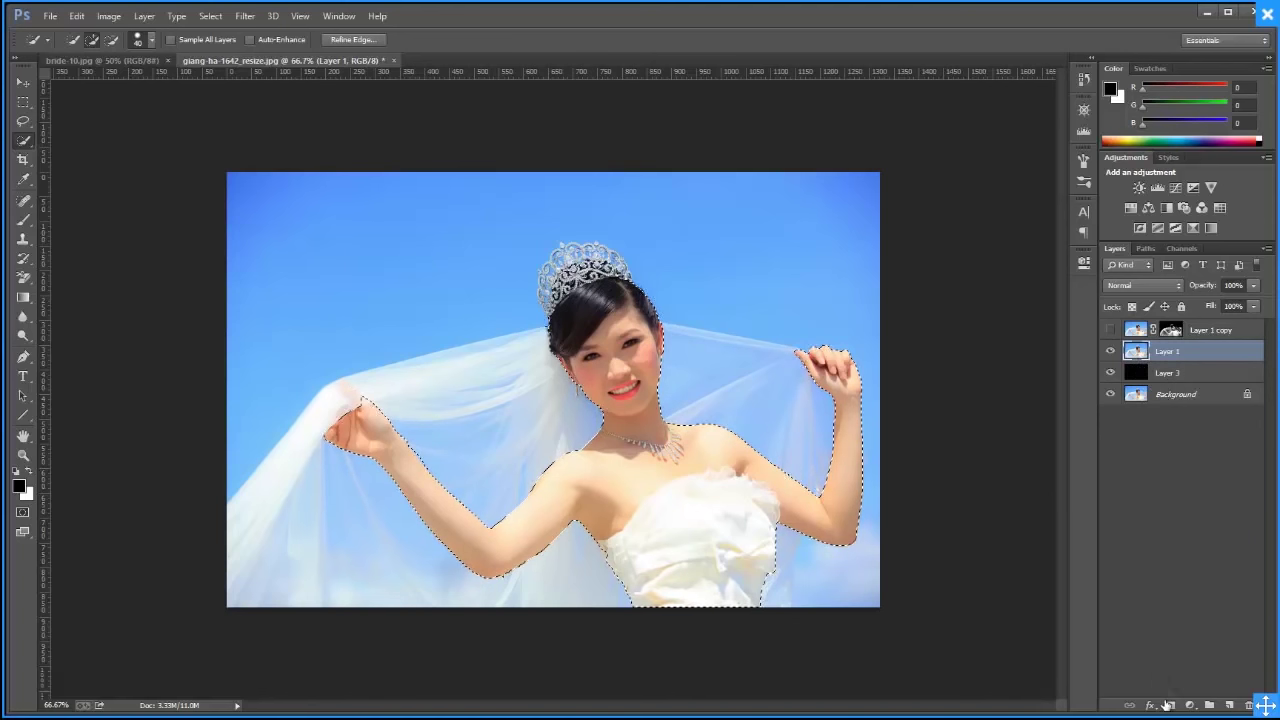
# Mask Layer 1 to the selection, show the veil layer, zoom on her left arm and select Layer 3
pyautogui.click(1167, 705)
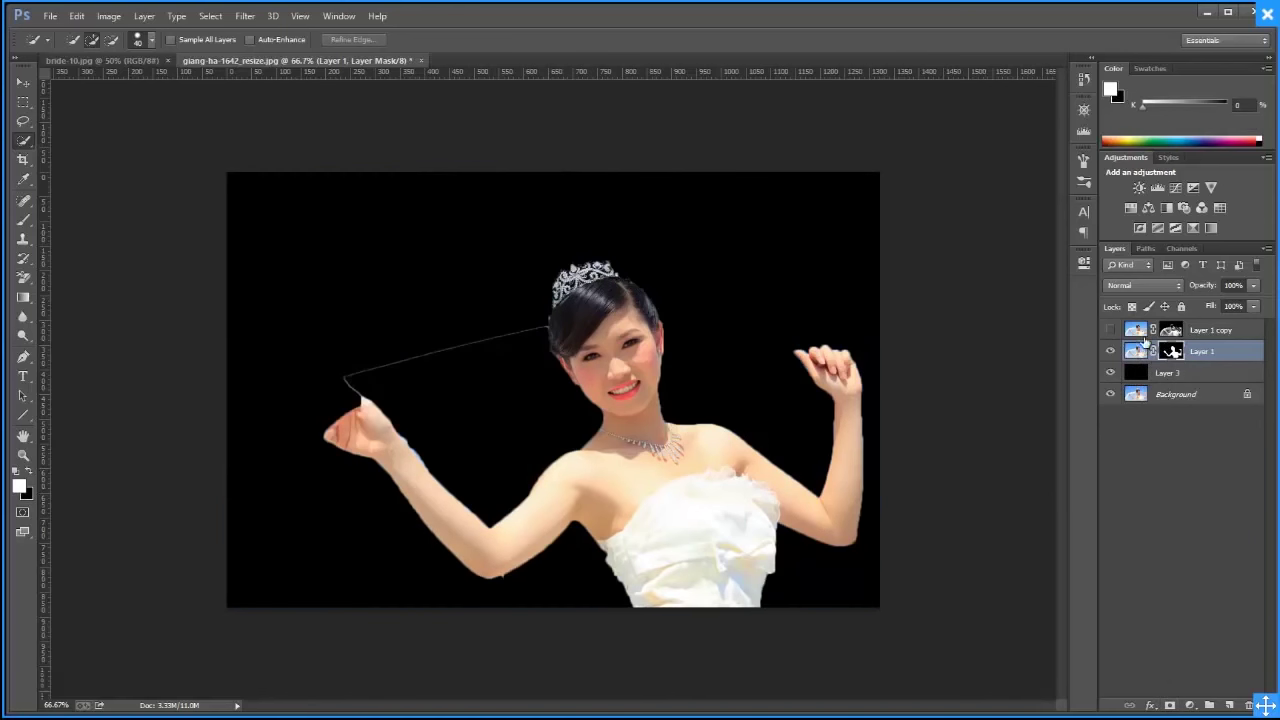
pyautogui.click(1110, 330)
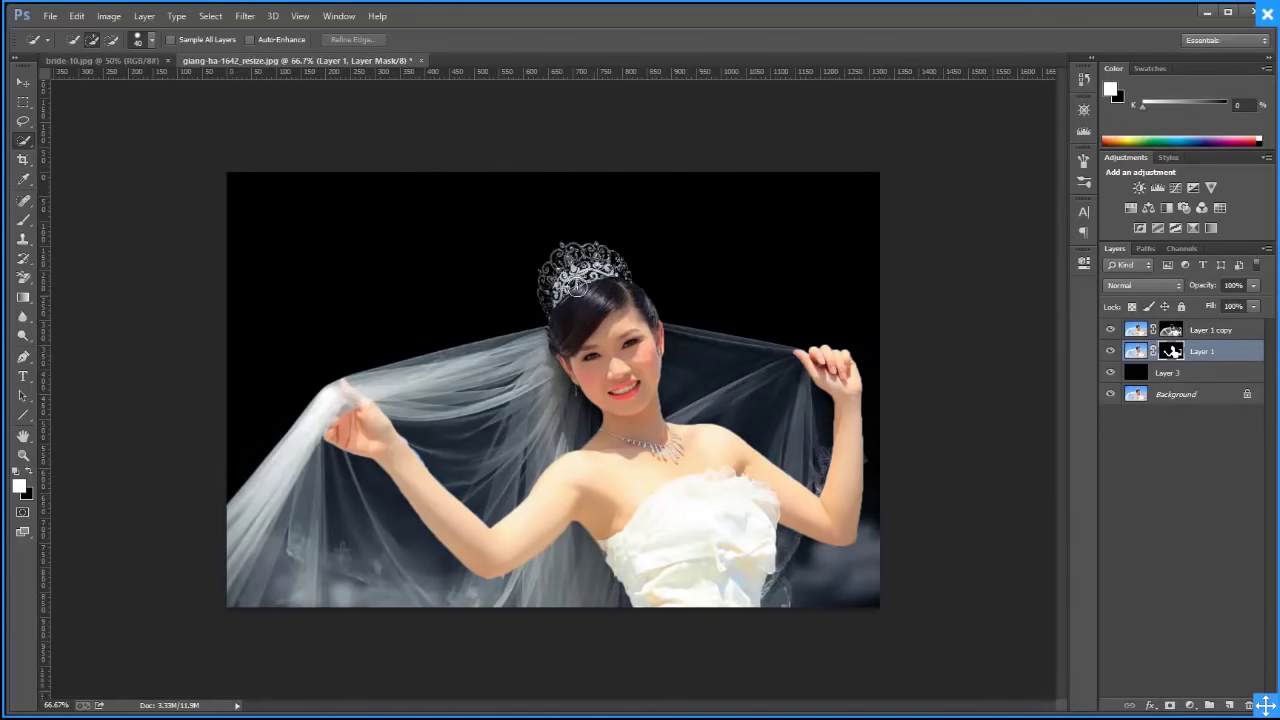
pyautogui.press('z')
pyautogui.click(330, 474)
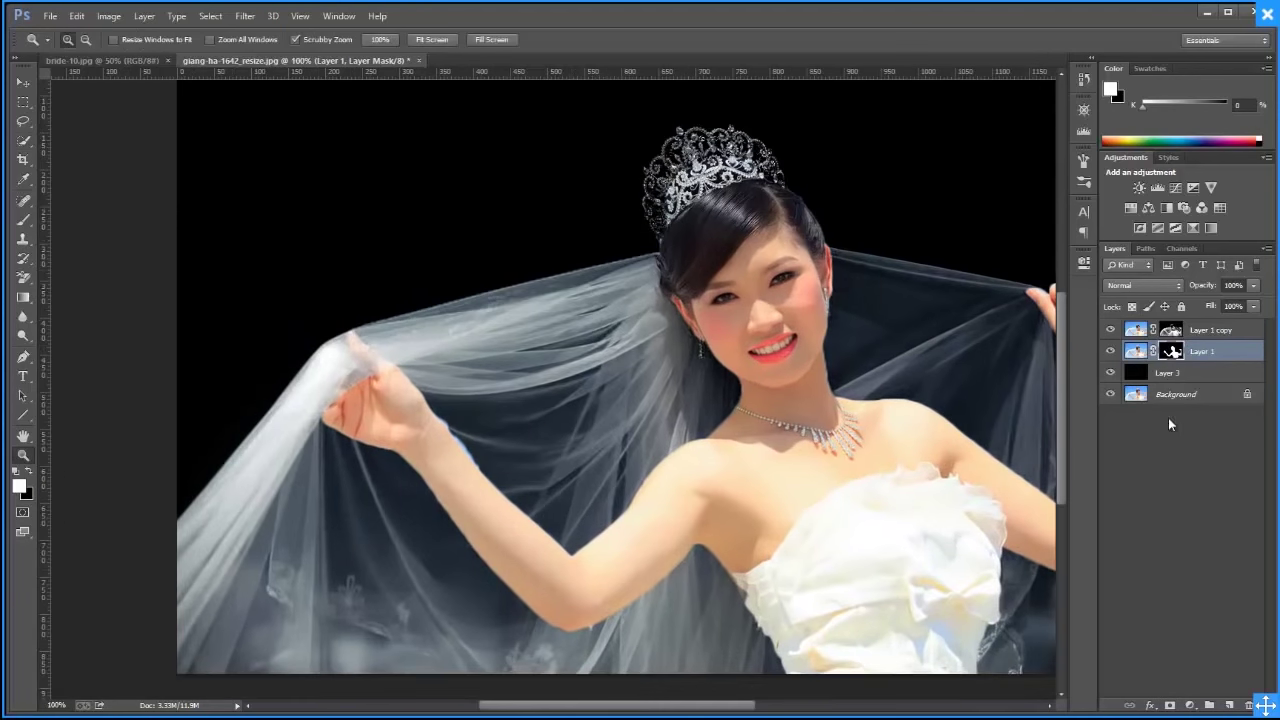
pyautogui.click(1160, 376)
pyautogui.hotkey('alt', 'Tab')
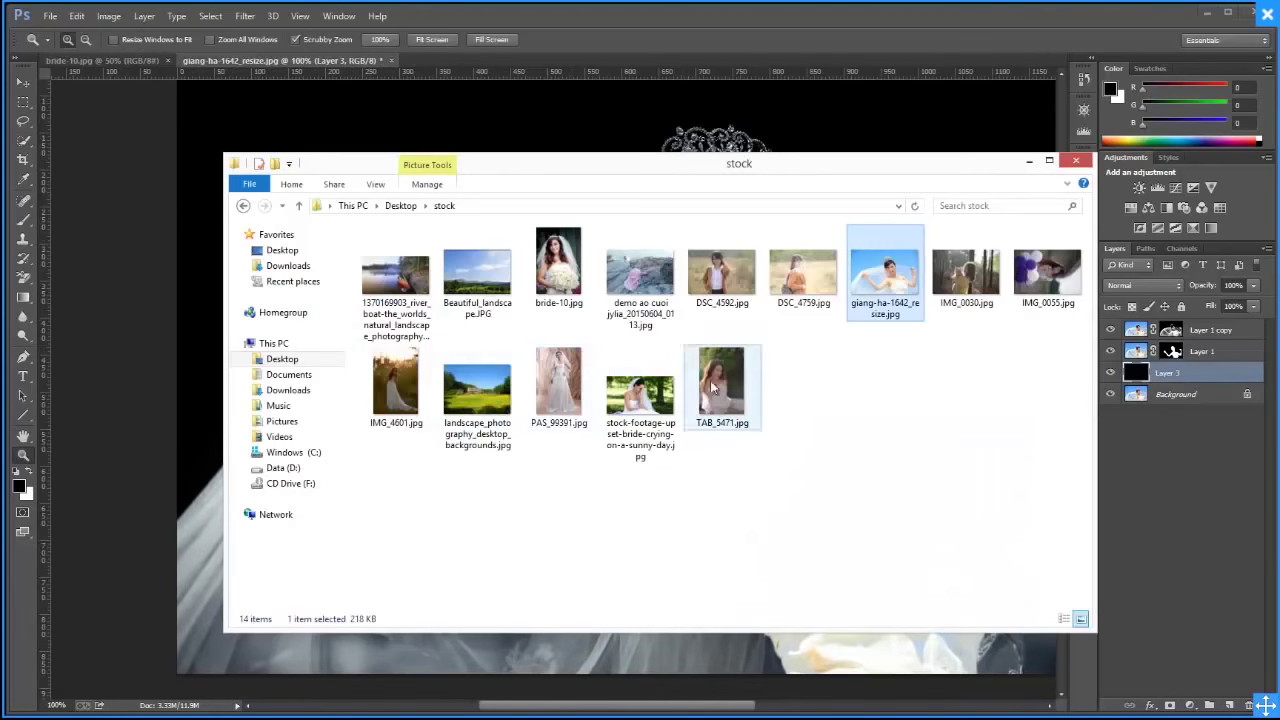
# Place the landscape_photography_desktop_backgrounds photo above Layer 3, stretched behind the bride, then zoom out
pyautogui.moveTo(477, 395); pyautogui.dragTo(208, 603)
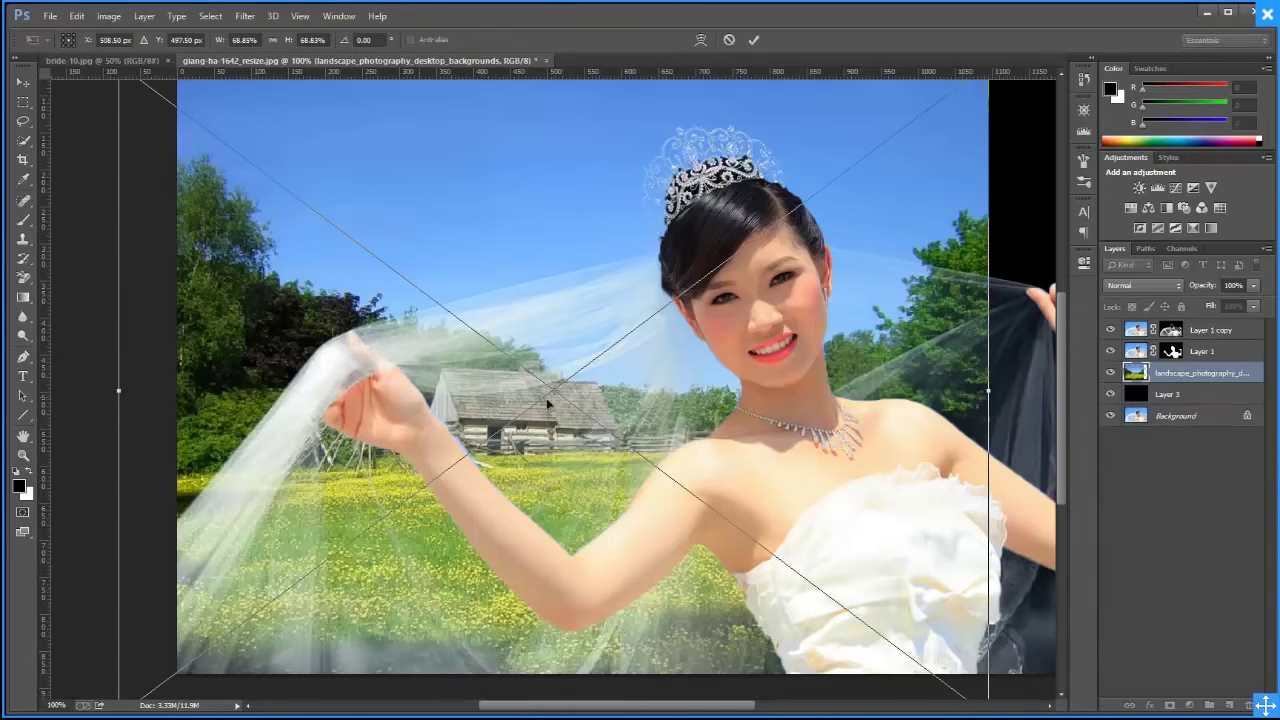
pyautogui.moveTo(550, 405); pyautogui.dragTo(924, 420)
pyautogui.moveTo(489, 97); pyautogui.dragTo(489, 57)
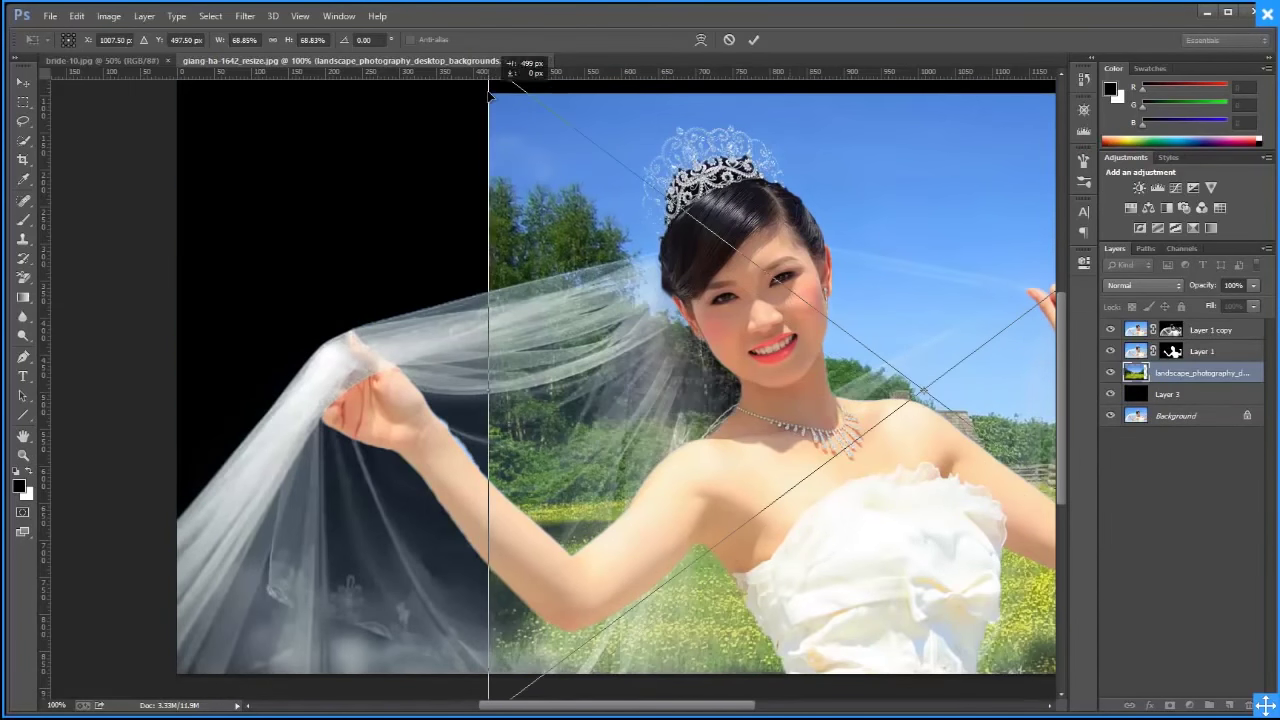
pyautogui.moveTo(488, 390); pyautogui.dragTo(150, 392)
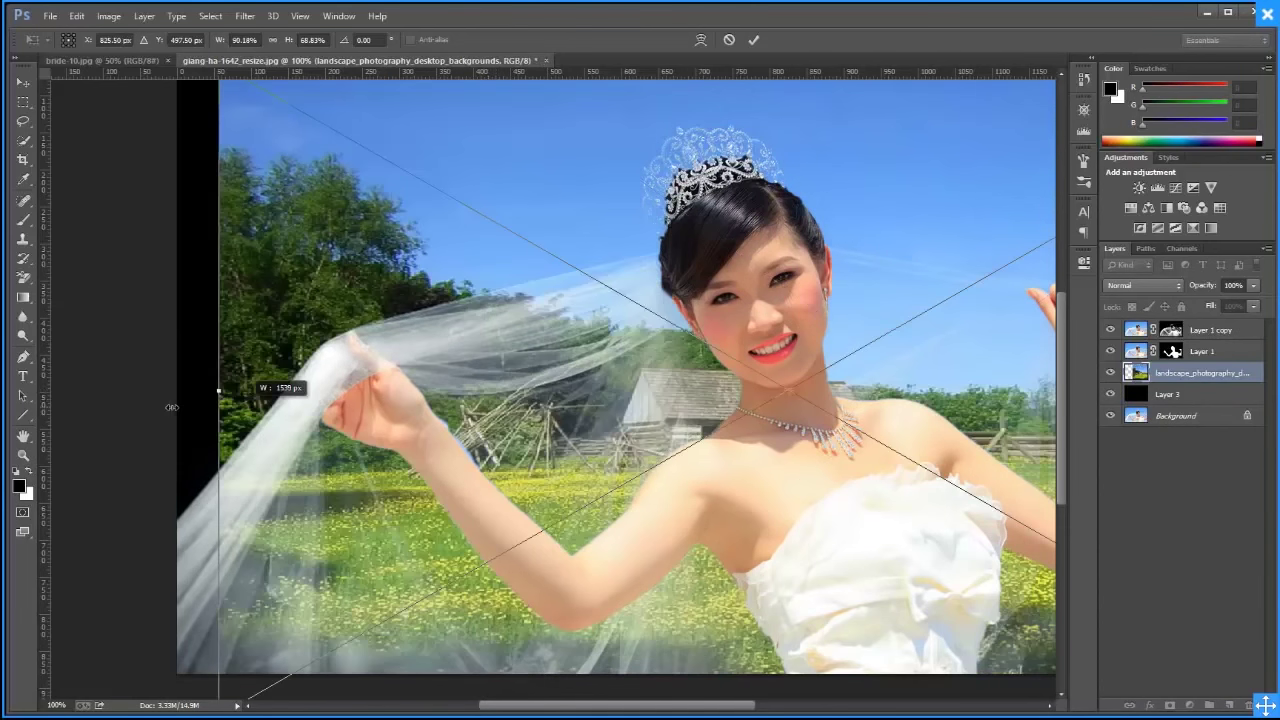
pyautogui.press('Return')
pyautogui.press('z')
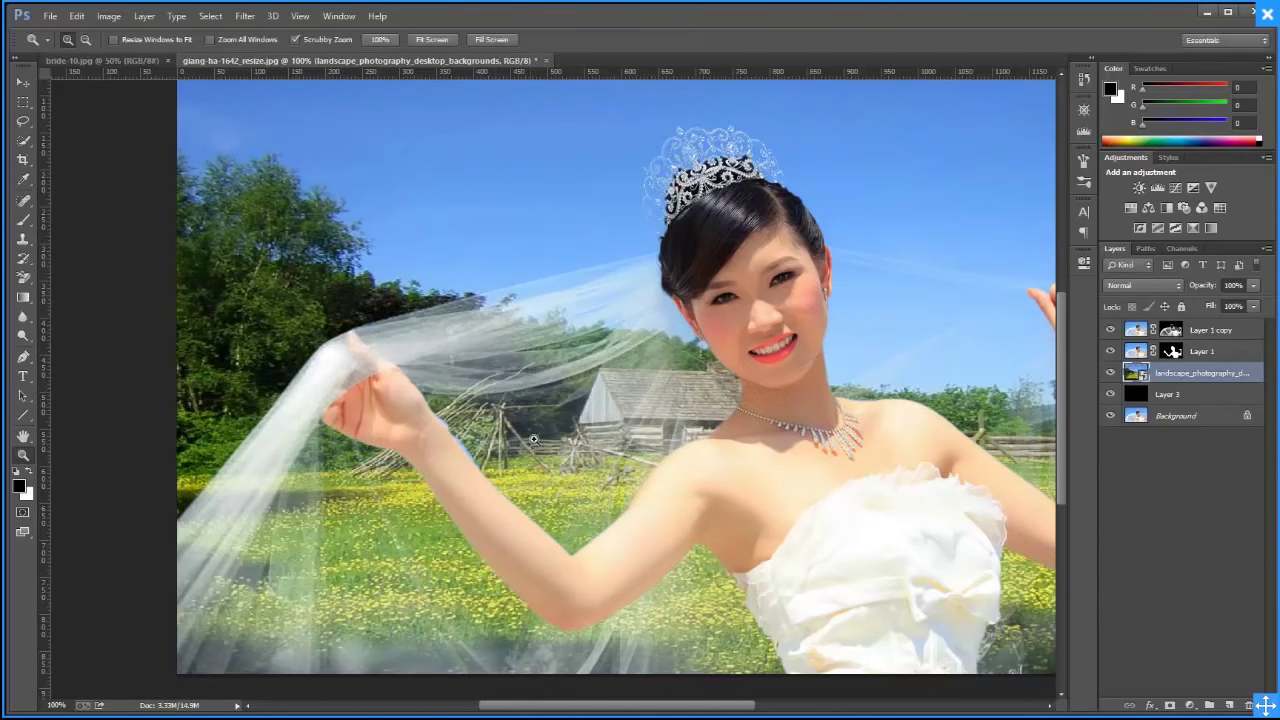
pyautogui.keyDown('alt'); pyautogui.click(524, 425); pyautogui.keyUp('alt')
pyautogui.keyDown('alt'); pyautogui.click(524, 425); pyautogui.keyUp('alt')
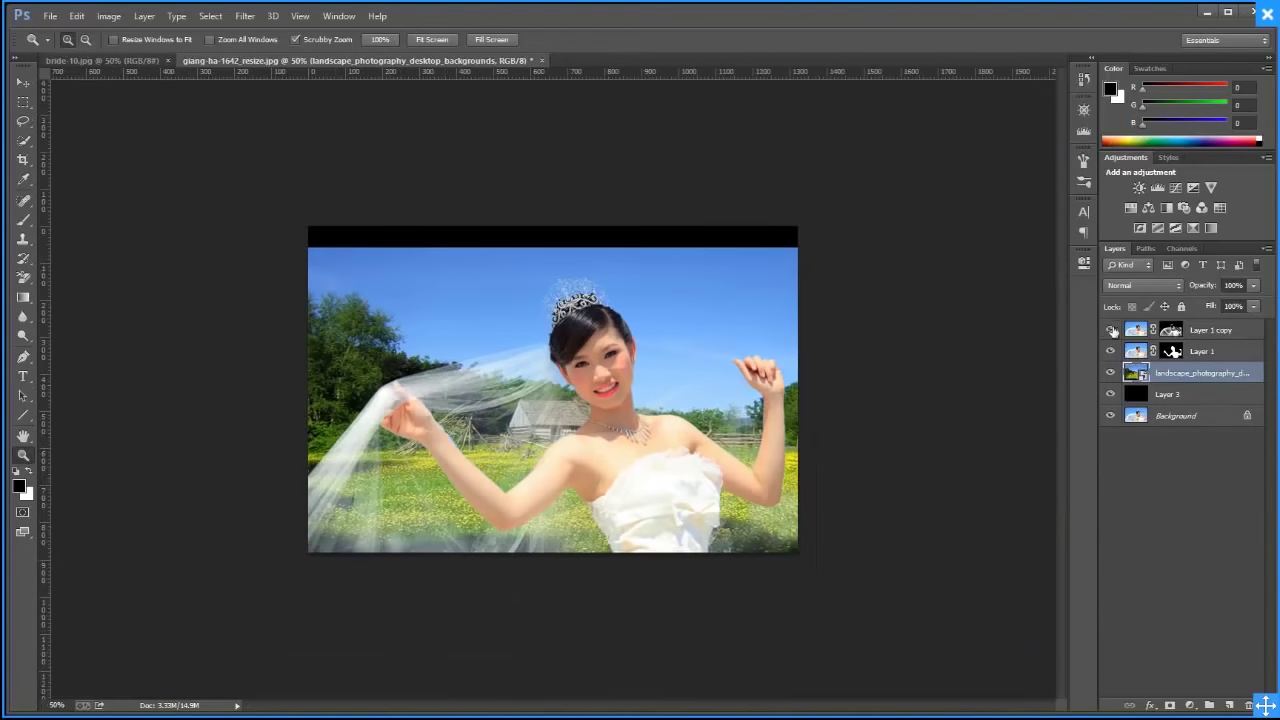
pyautogui.click(1170, 332)
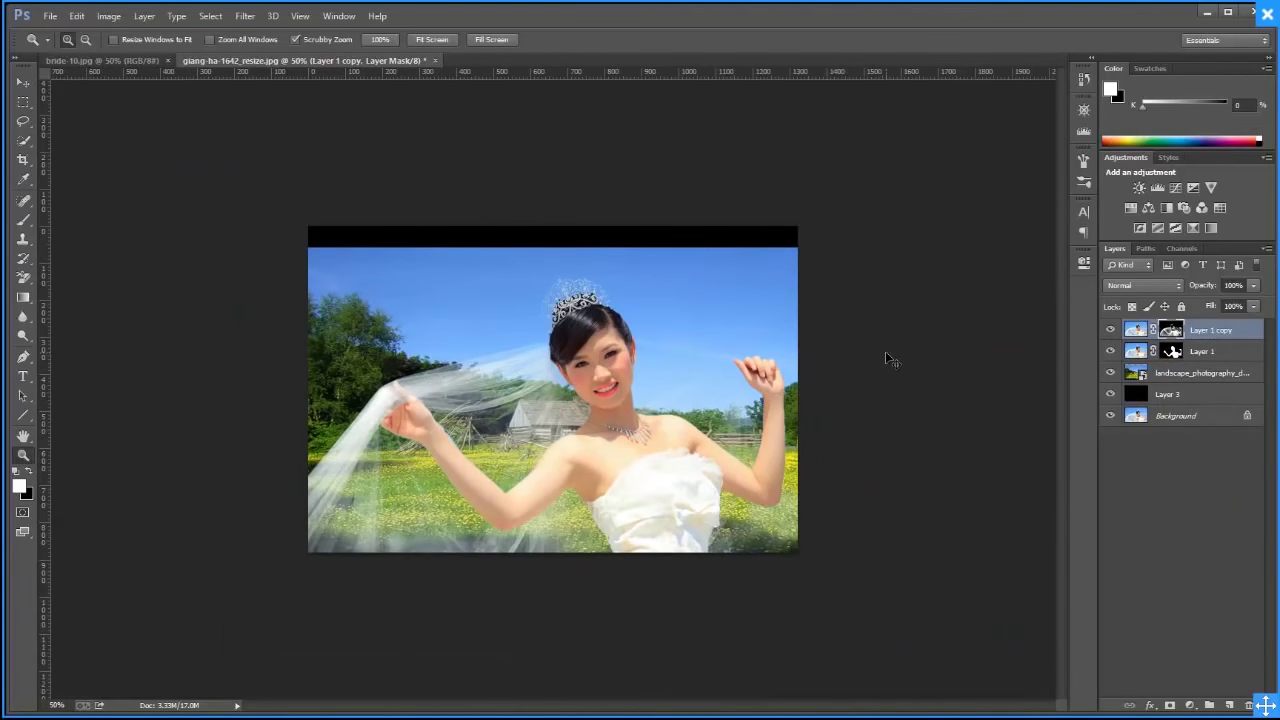
# Adjust the veil mask's midtones with Levels, then toggle the veil layer to compare
pyautogui.hotkey('ctrl', 'l')
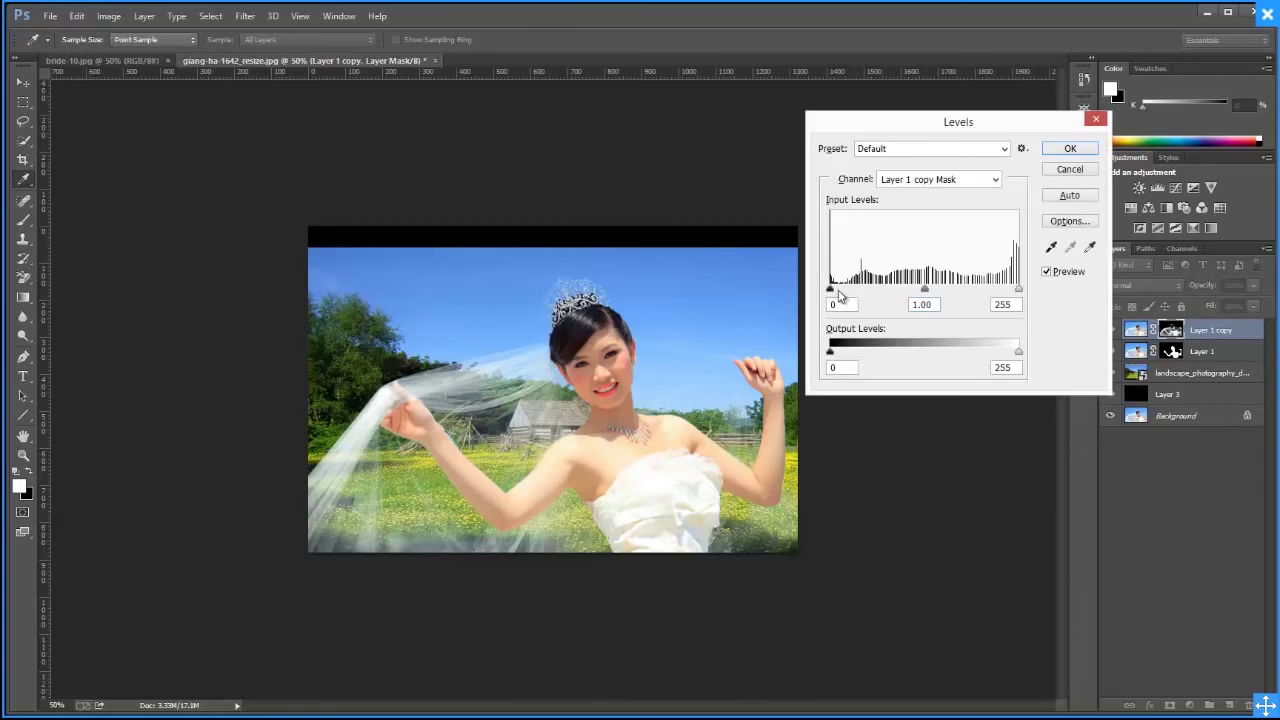
pyautogui.moveTo(924, 290)
pyautogui.mouseDown()
pyautogui.moveTo(951, 290)
pyautogui.moveTo(886, 298)
pyautogui.moveTo(940, 307)
pyautogui.moveTo(898, 312)
pyautogui.mouseUp()
pyautogui.click(1070, 148)
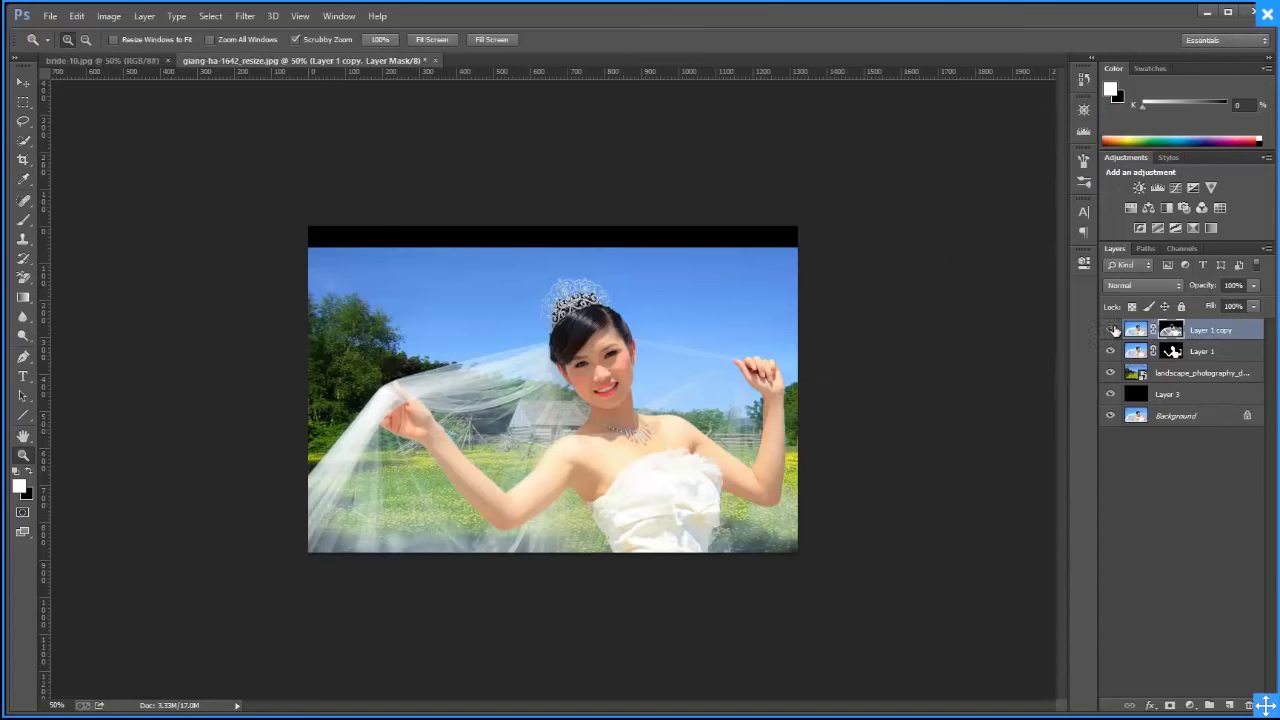
pyautogui.click(1110, 330)
# Switch to the bride-10.jpg document and duplicate its Background as Layer 1
pyautogui.click(160, 62)
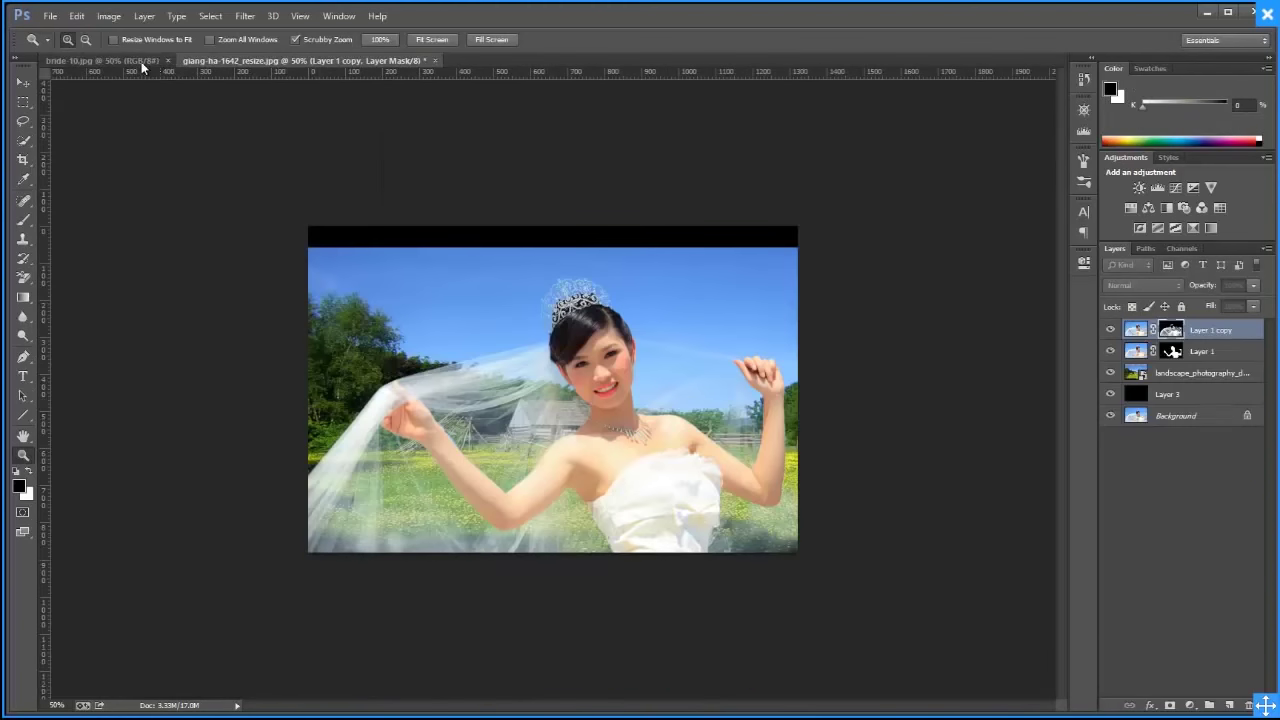
pyautogui.click(145, 62)
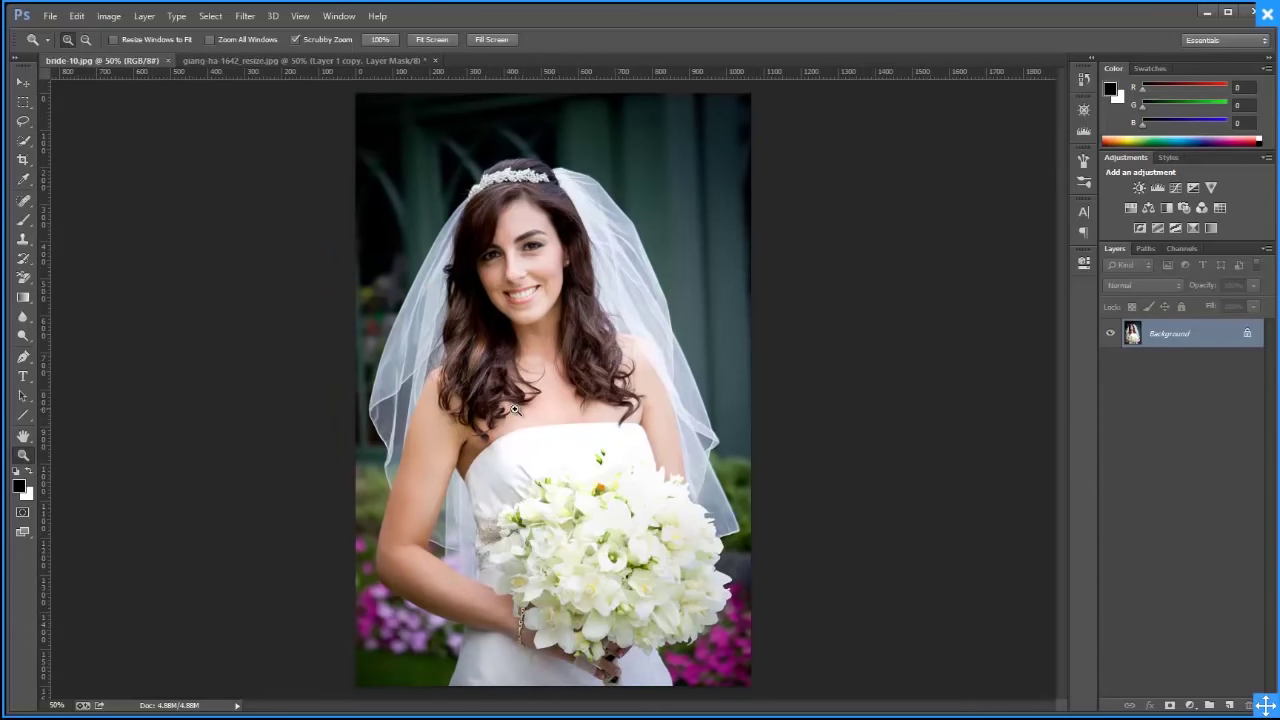
pyautogui.hotkey('ctrl', 'j')
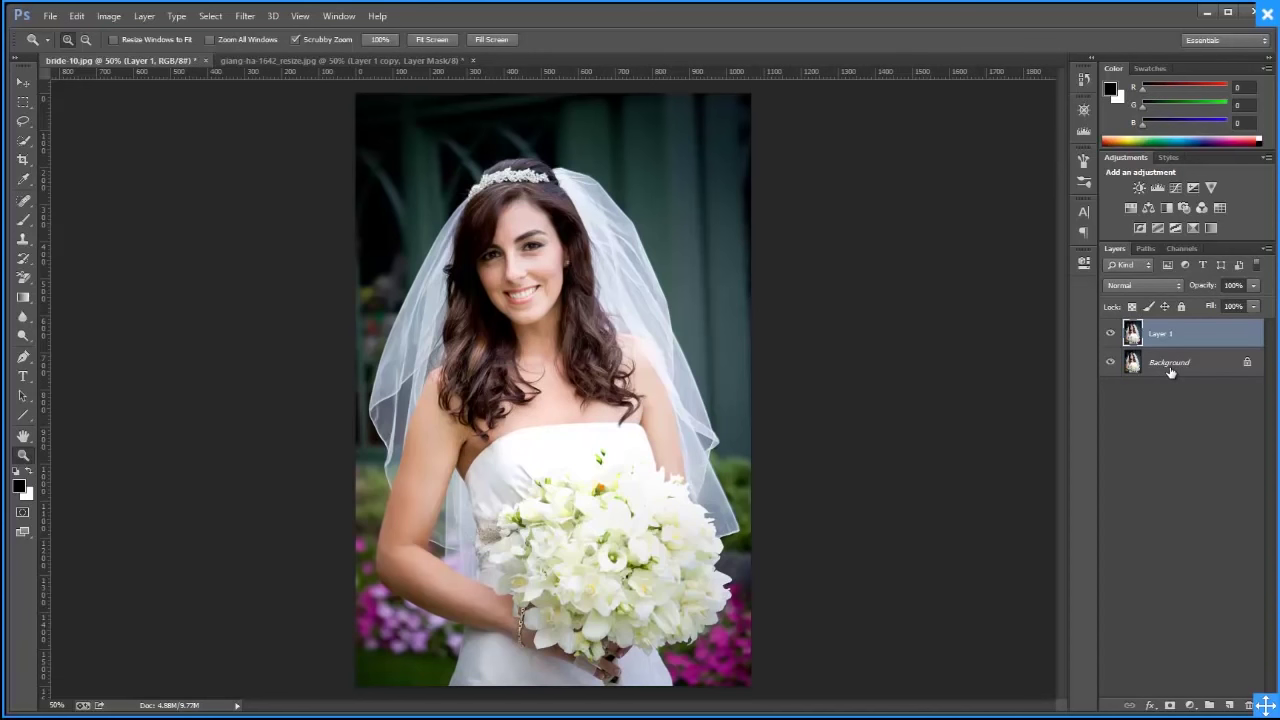
# Quick-select the bride's face, neck, hair, bouquet and the veil on the left
pyautogui.click(23, 140)
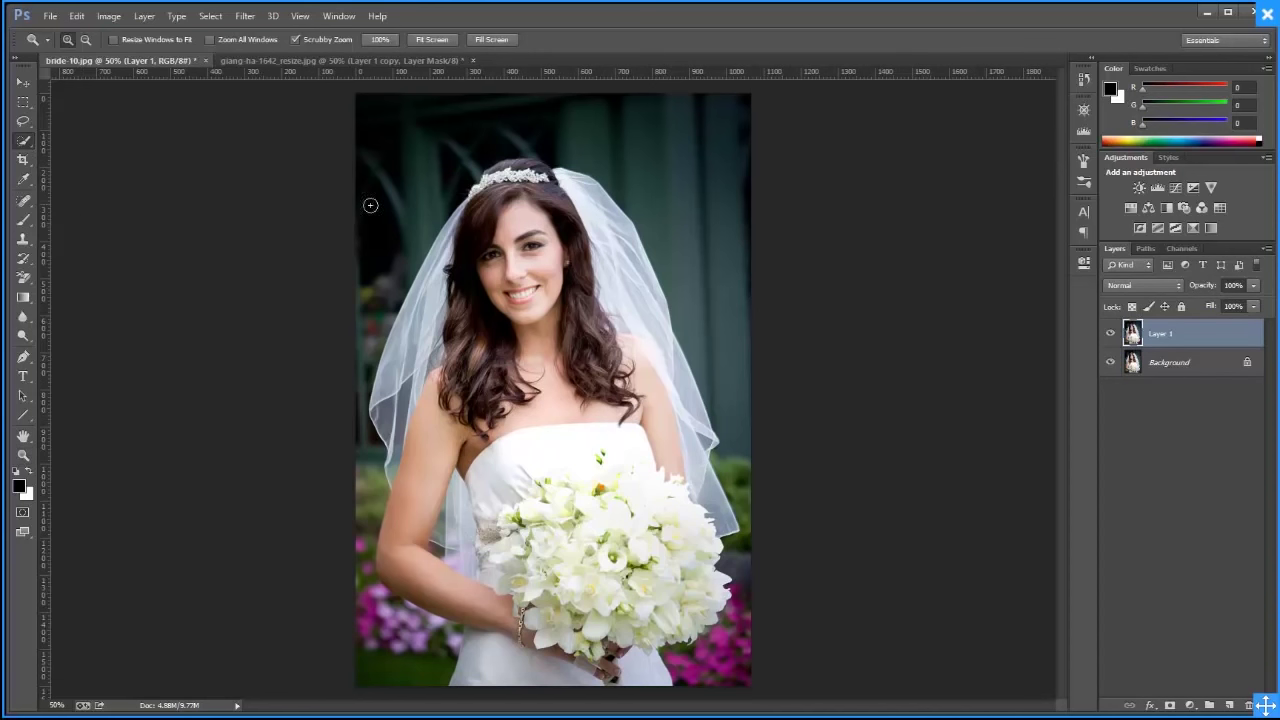
pyautogui.moveTo(510, 267)
pyautogui.mouseDown()
pyautogui.moveTo(542, 226)
pyautogui.moveTo(550, 395)
pyautogui.moveTo(630, 415)
pyautogui.mouseUp()
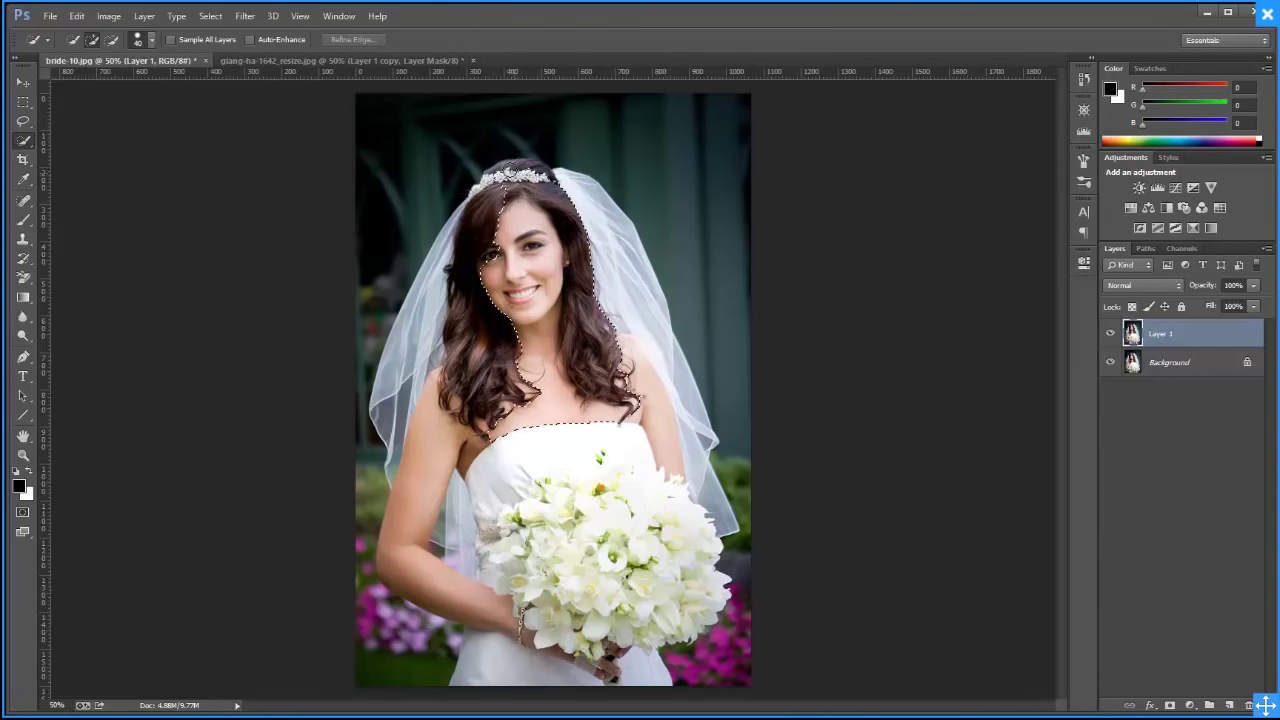
pyautogui.moveTo(534, 175)
pyautogui.mouseDown()
pyautogui.moveTo(468, 265)
pyautogui.moveTo(420, 494)
pyautogui.moveTo(420, 551)
pyautogui.moveTo(470, 592)
pyautogui.moveTo(573, 618)
pyautogui.moveTo(586, 668)
pyautogui.moveTo(546, 678)
pyautogui.moveTo(526, 665)
pyautogui.mouseUp()
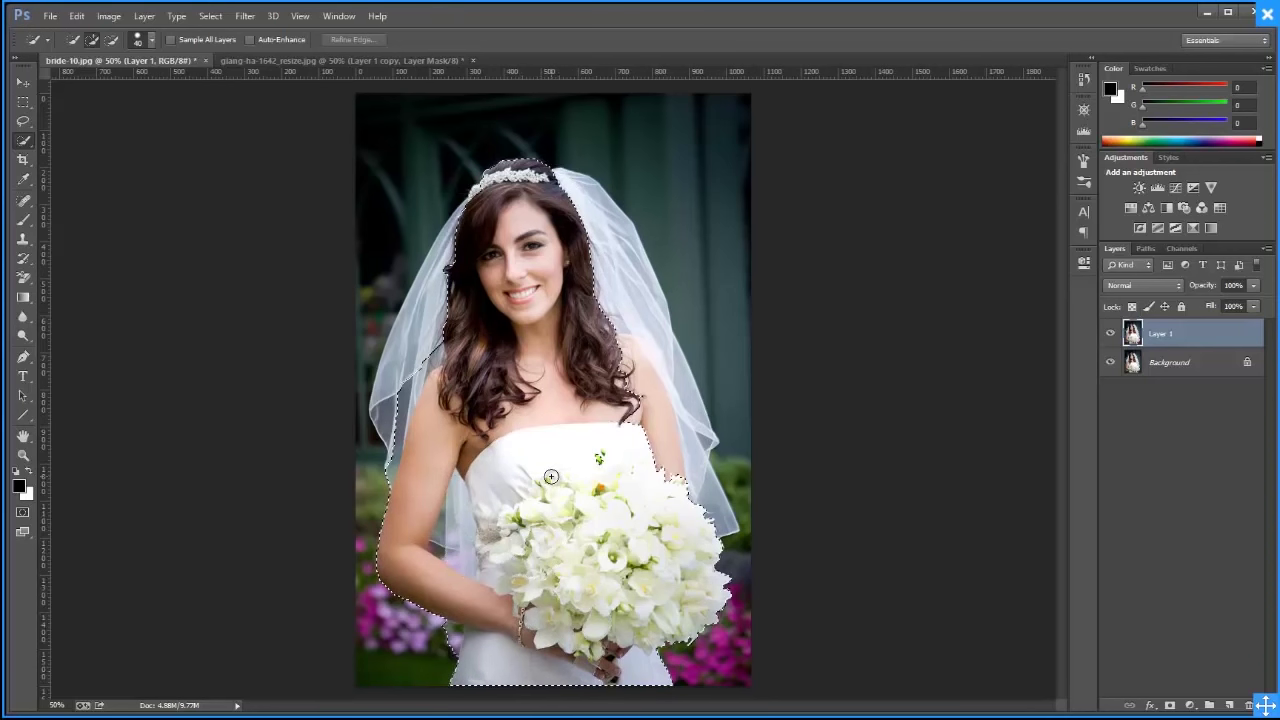
pyautogui.moveTo(549, 471)
pyautogui.mouseDown()
pyautogui.moveTo(606, 479)
pyautogui.moveTo(655, 448)
pyautogui.moveTo(650, 383)
pyautogui.moveTo(684, 360)
pyautogui.mouseUp()
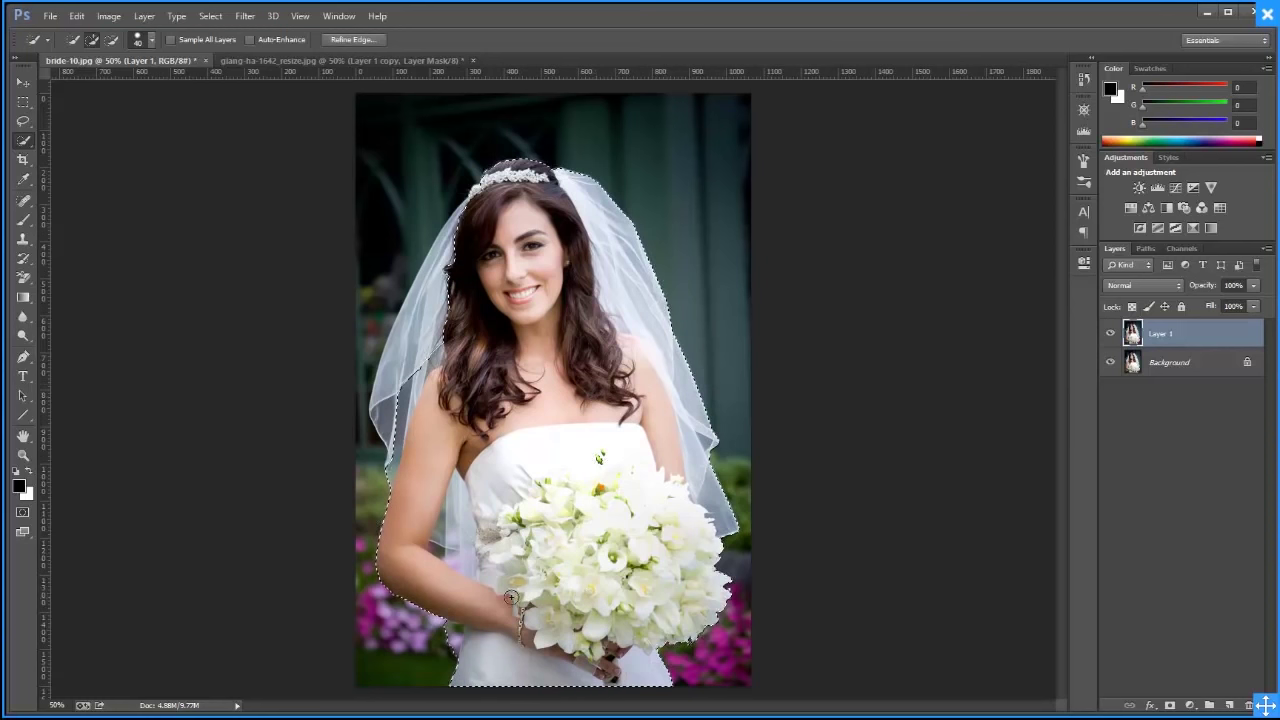
pyautogui.moveTo(411, 417); pyautogui.dragTo(385, 348)
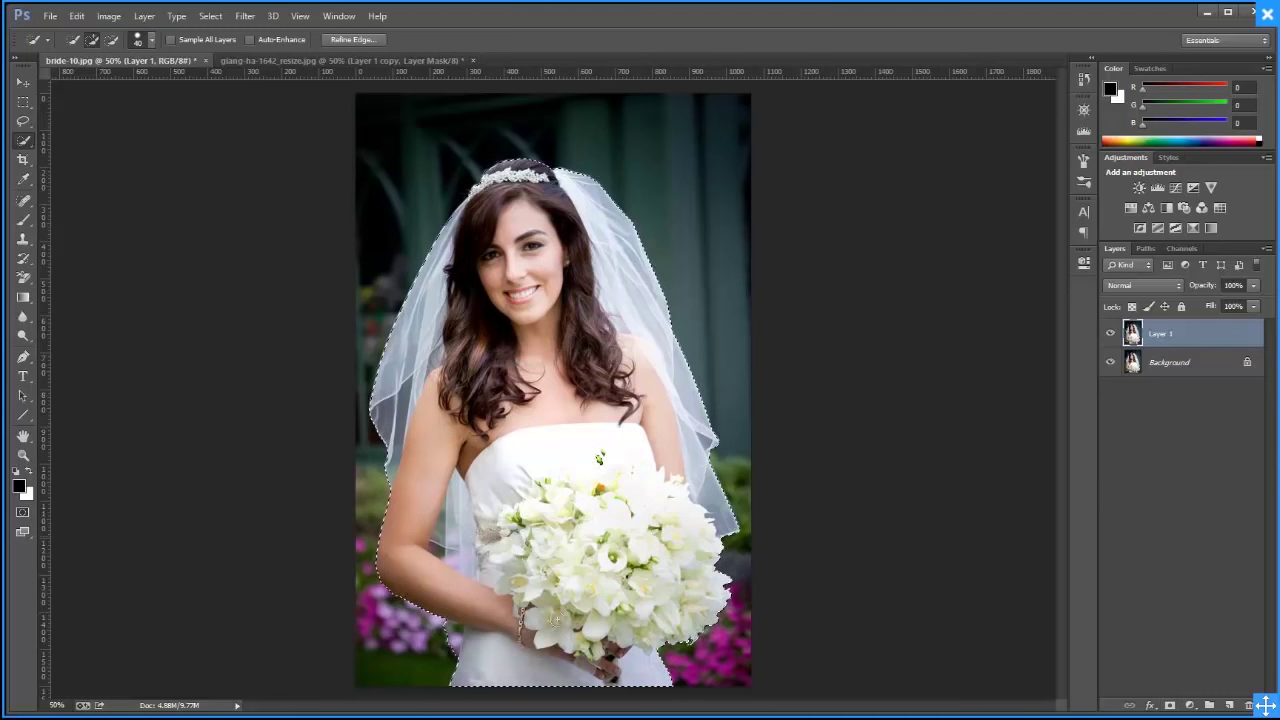
# Mask Layer 1 to the bride, then add a black-filled Layer 2 above the Background
pyautogui.click(1169, 705)
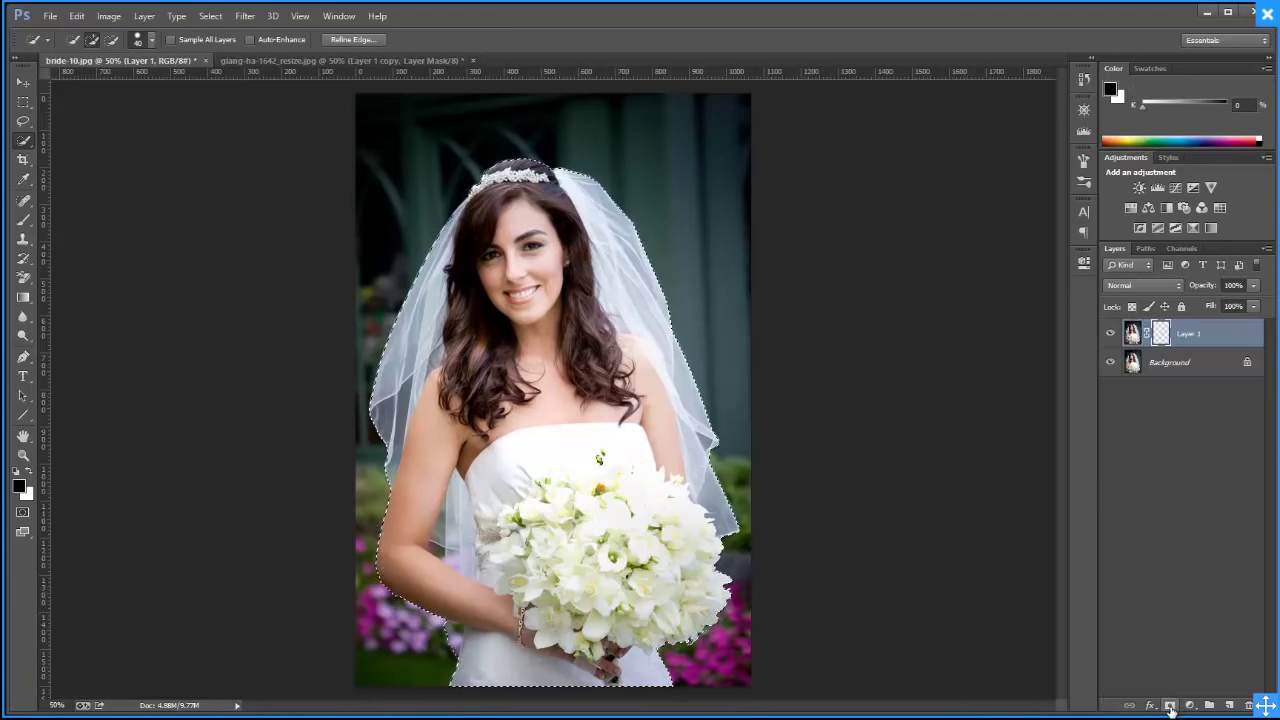
pyautogui.click(1172, 368)
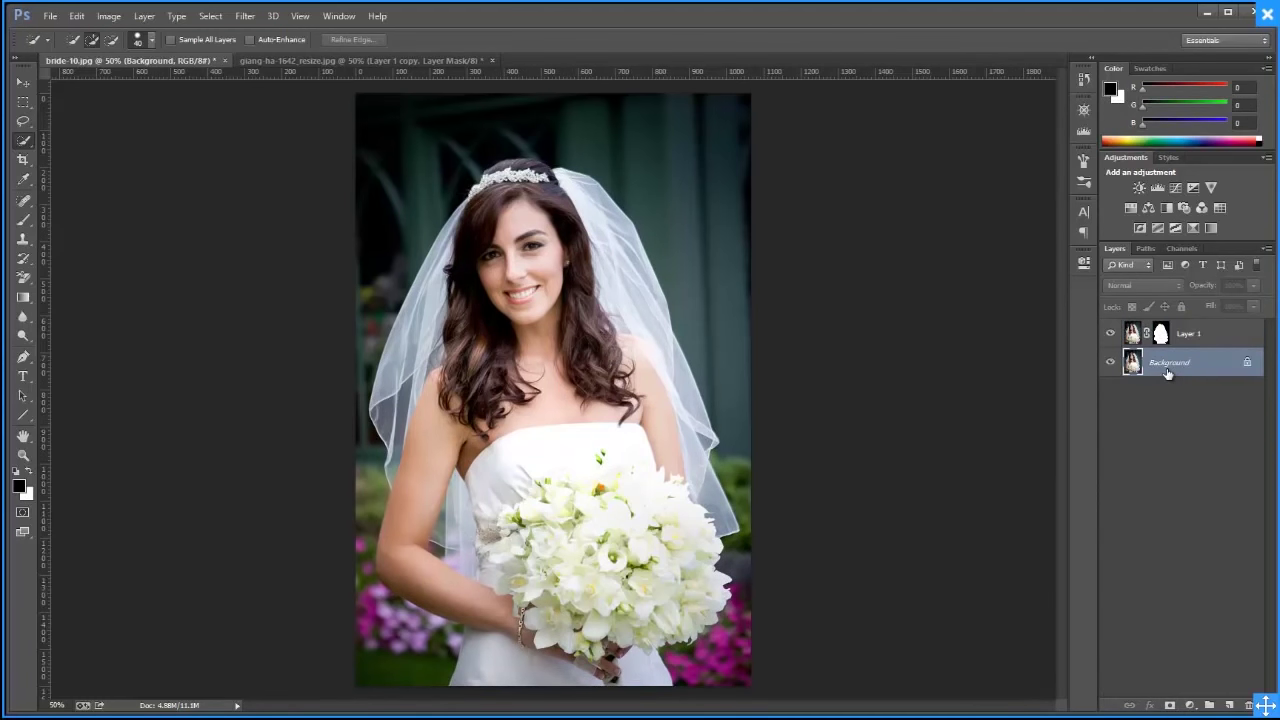
pyautogui.hotkey('ctrl', 'shift', 'n')
pyautogui.press('Return')
pyautogui.hotkey('alt', 'BackSpace')
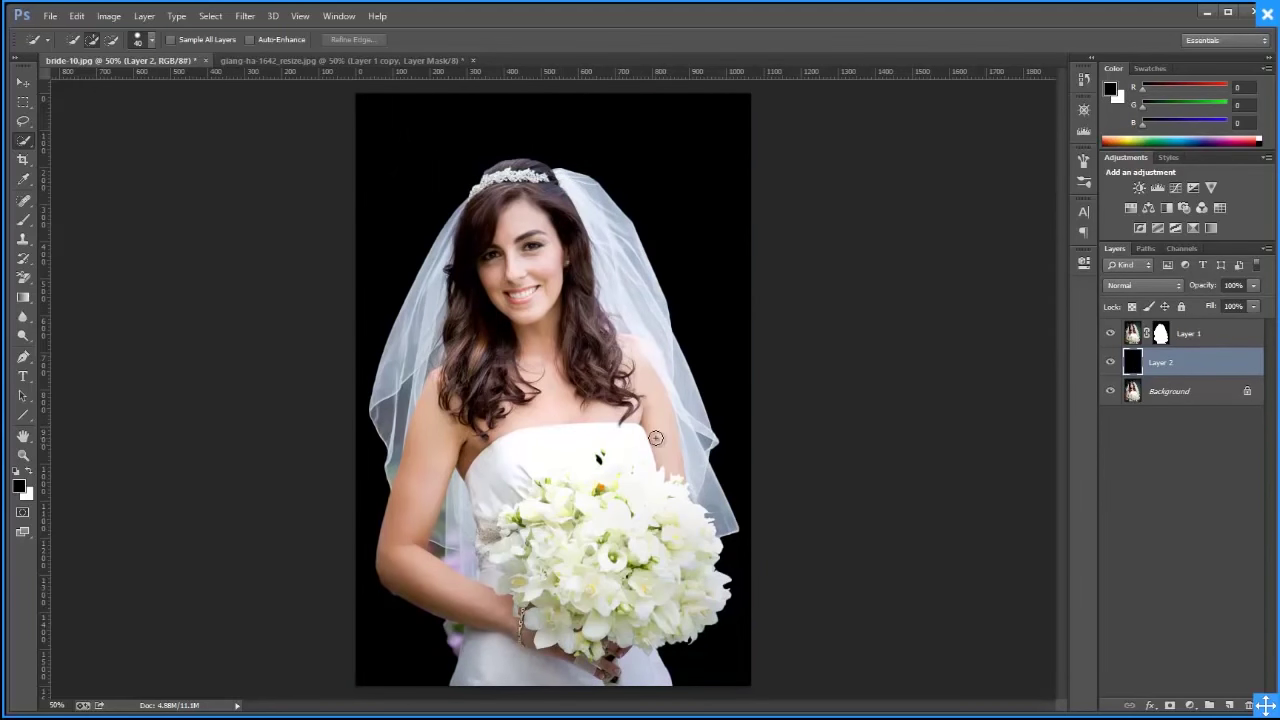
# Set white as painting colour, zoom in on the bride's face, and duplicate Layer 1
pyautogui.click(1160, 338)
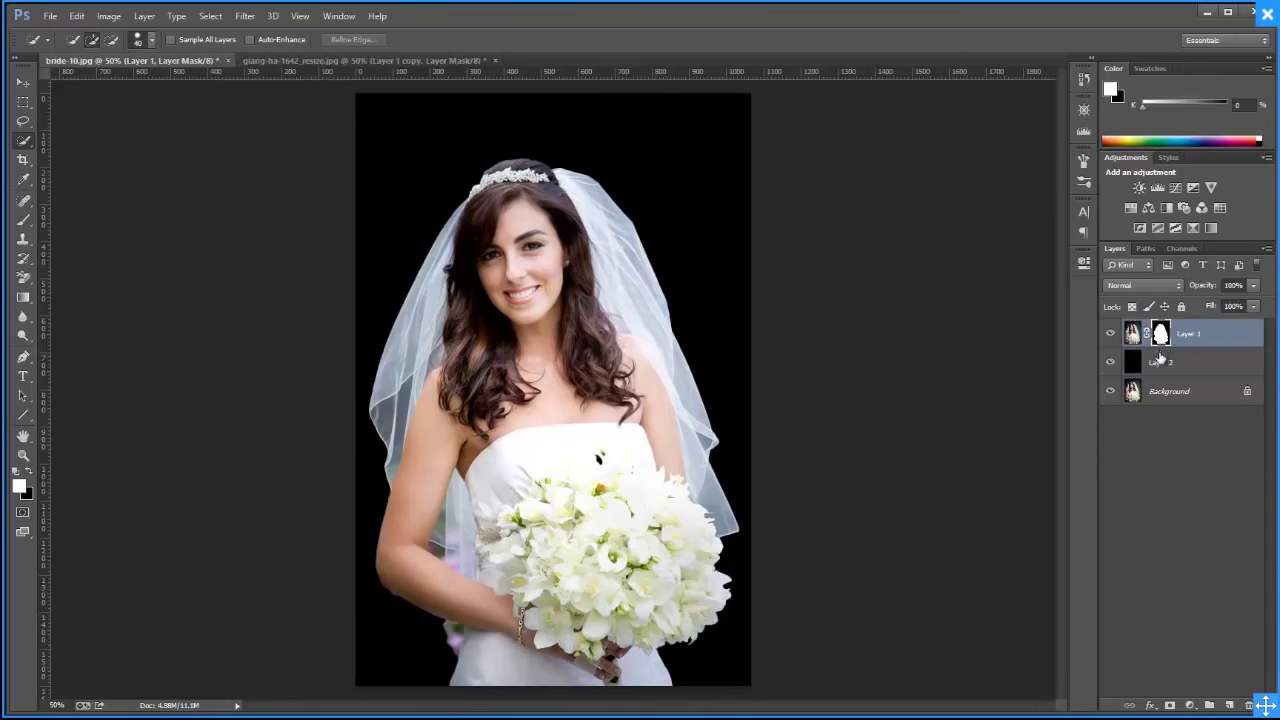
pyautogui.click(1160, 362)
pyautogui.click(1132, 335)
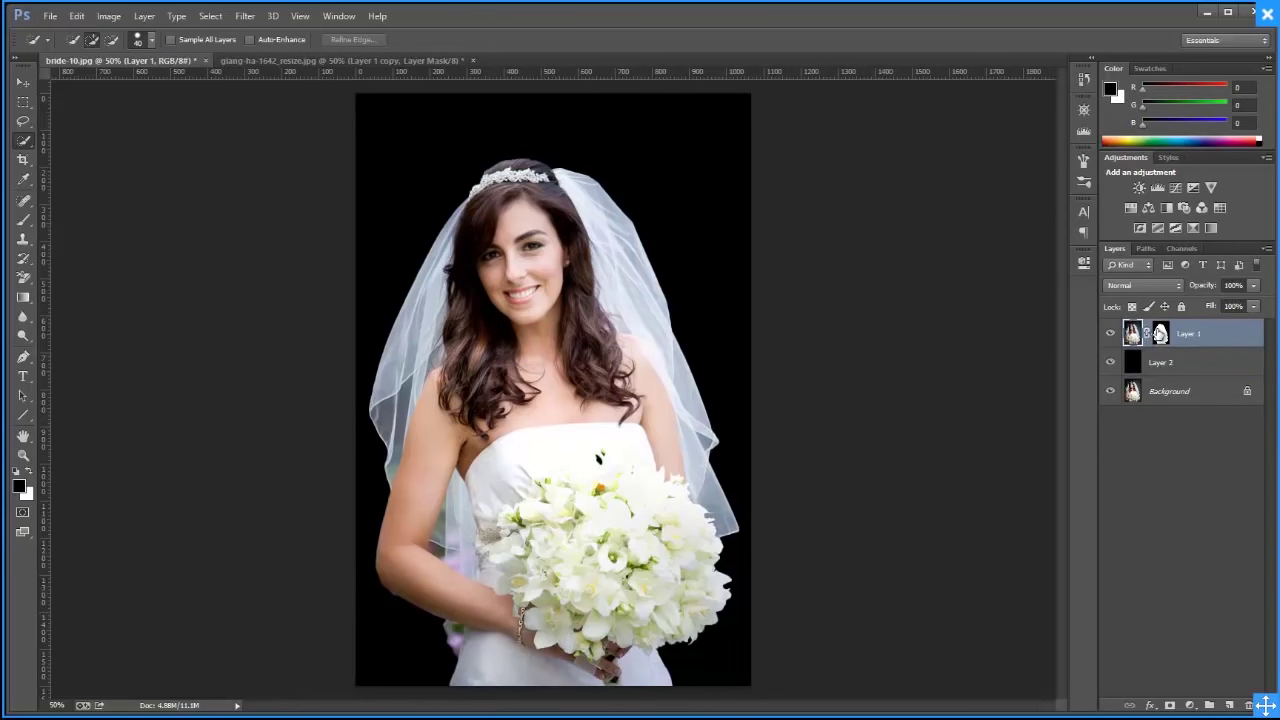
pyautogui.click(1160, 333)
pyautogui.press('x')
pyautogui.press('z')
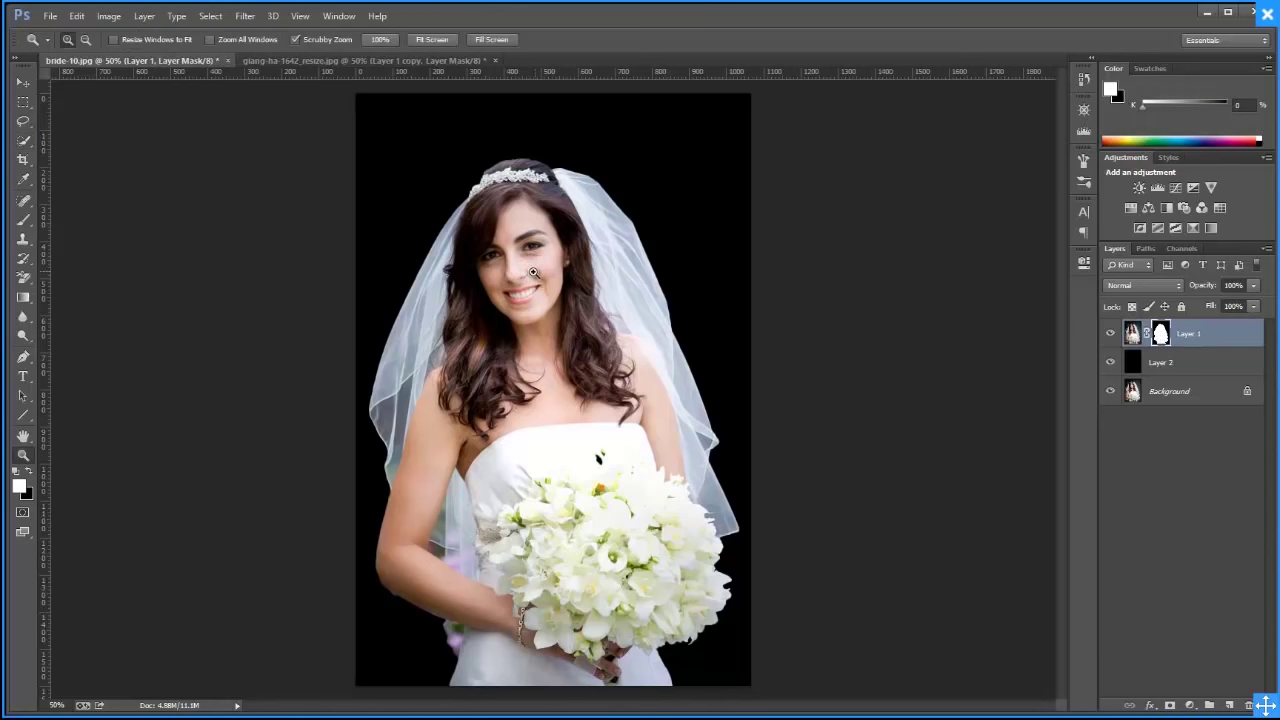
pyautogui.click(534, 272)
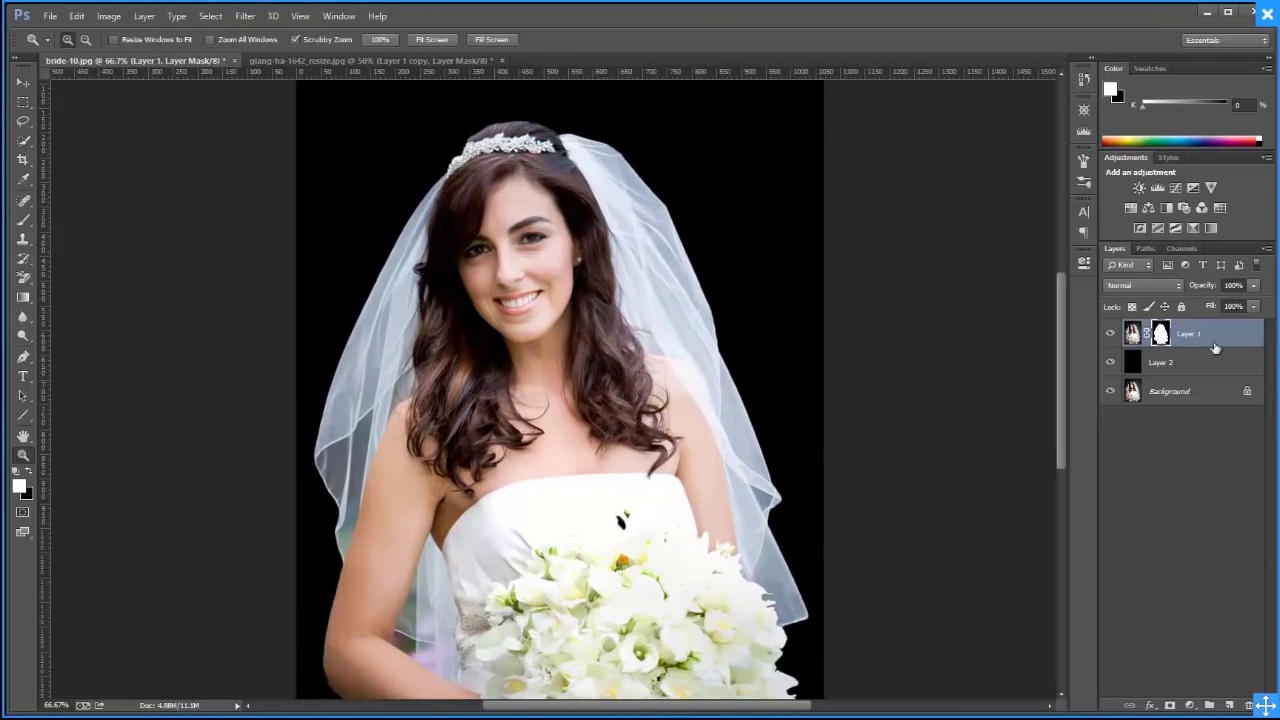
pyautogui.click(1132, 335)
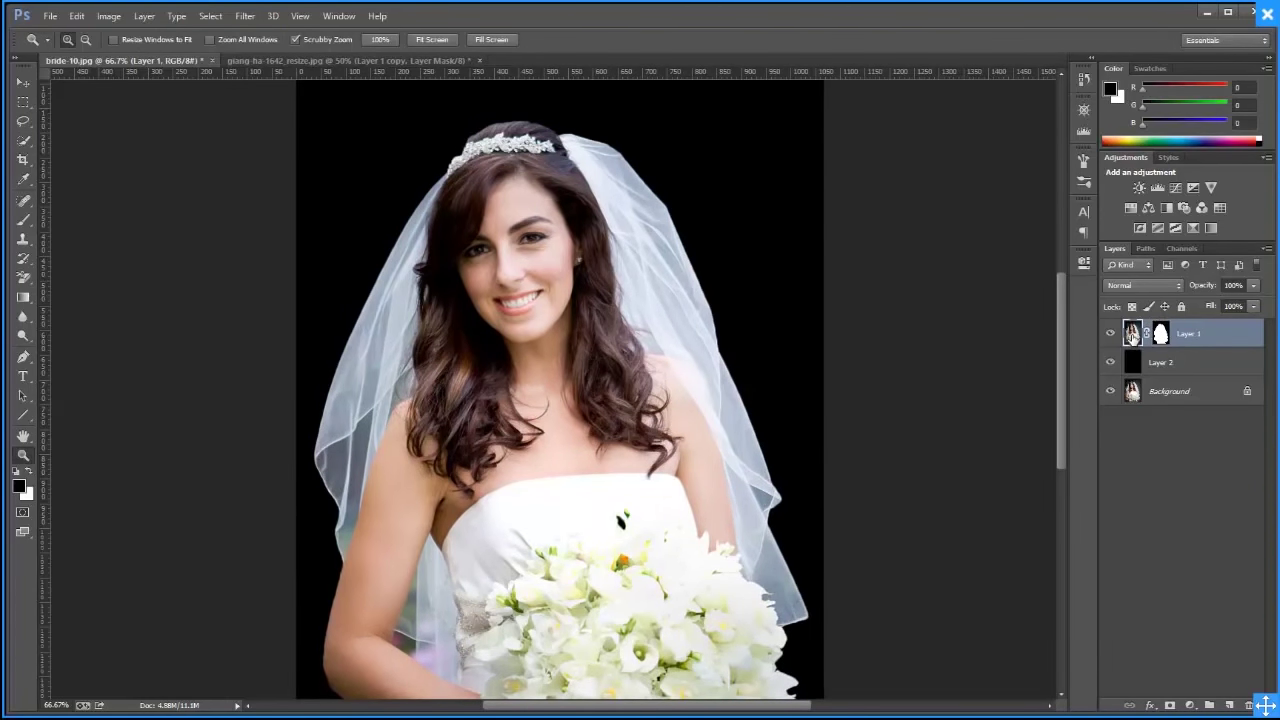
pyautogui.hotkey('ctrl', 'j')
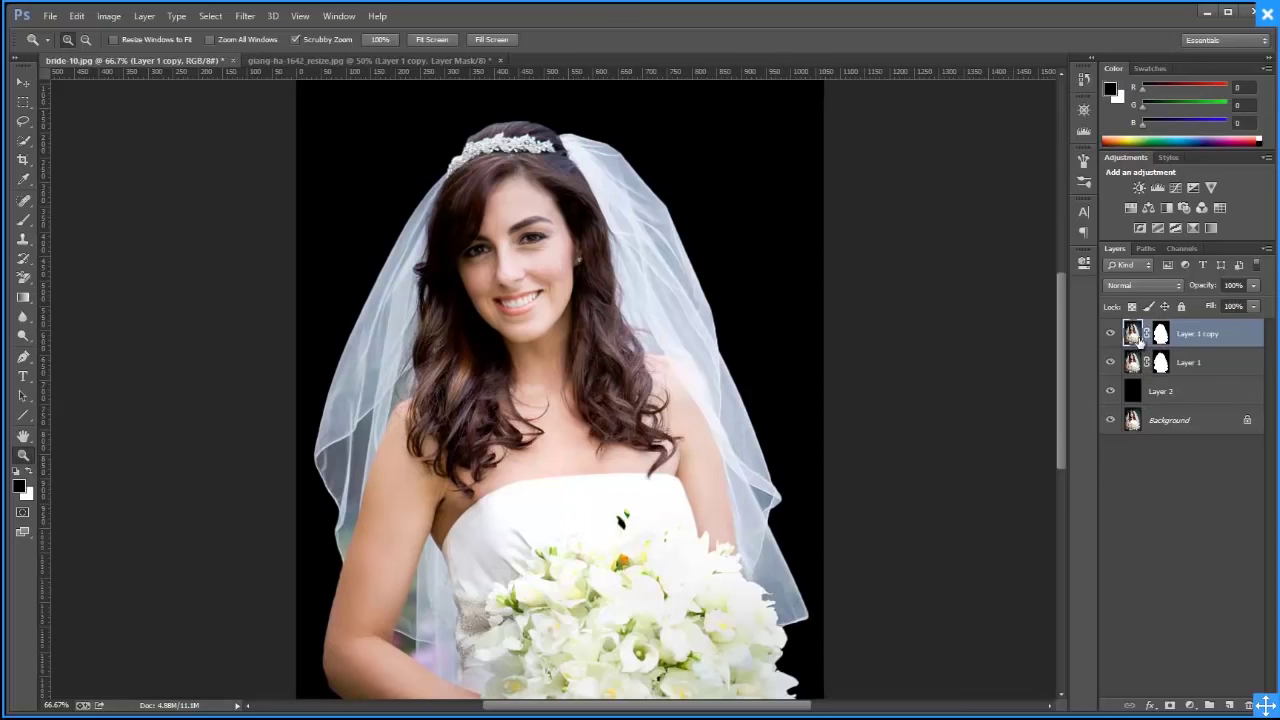
# Delete the mask from Layer 1 copy and rename that layer 'voan'
pyautogui.click(1160, 336)
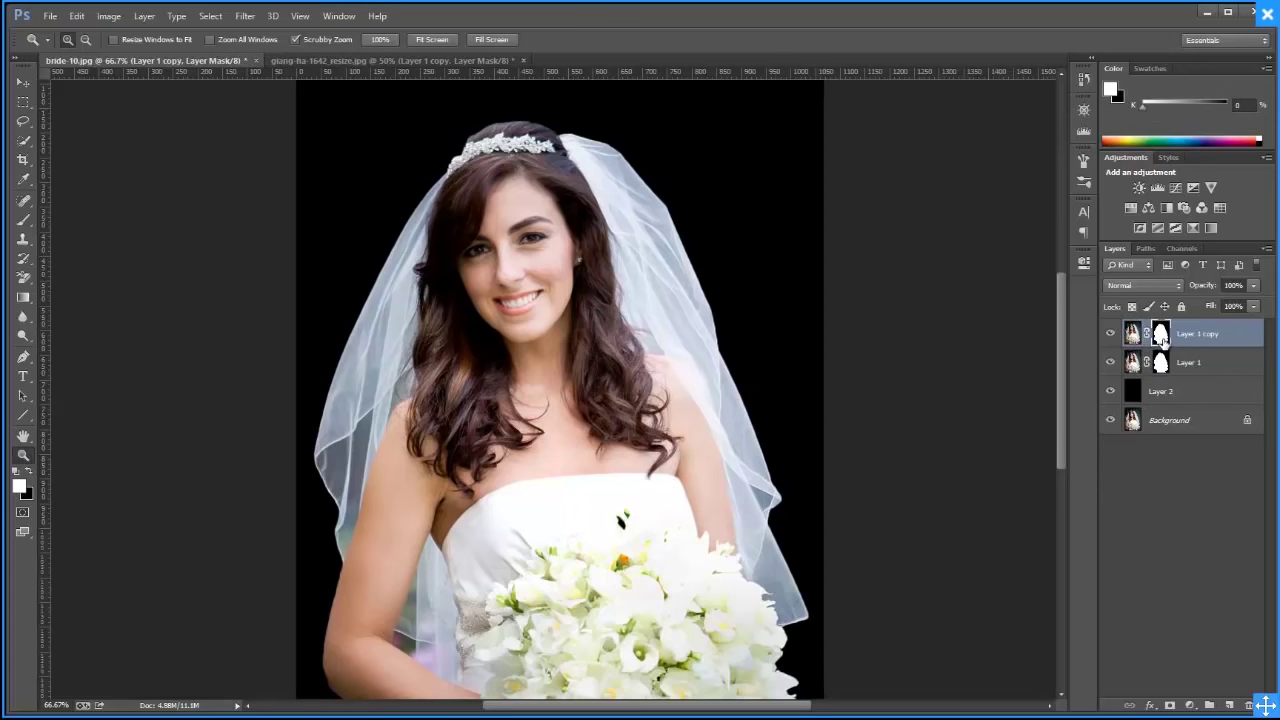
pyautogui.rightClick(1165, 340)
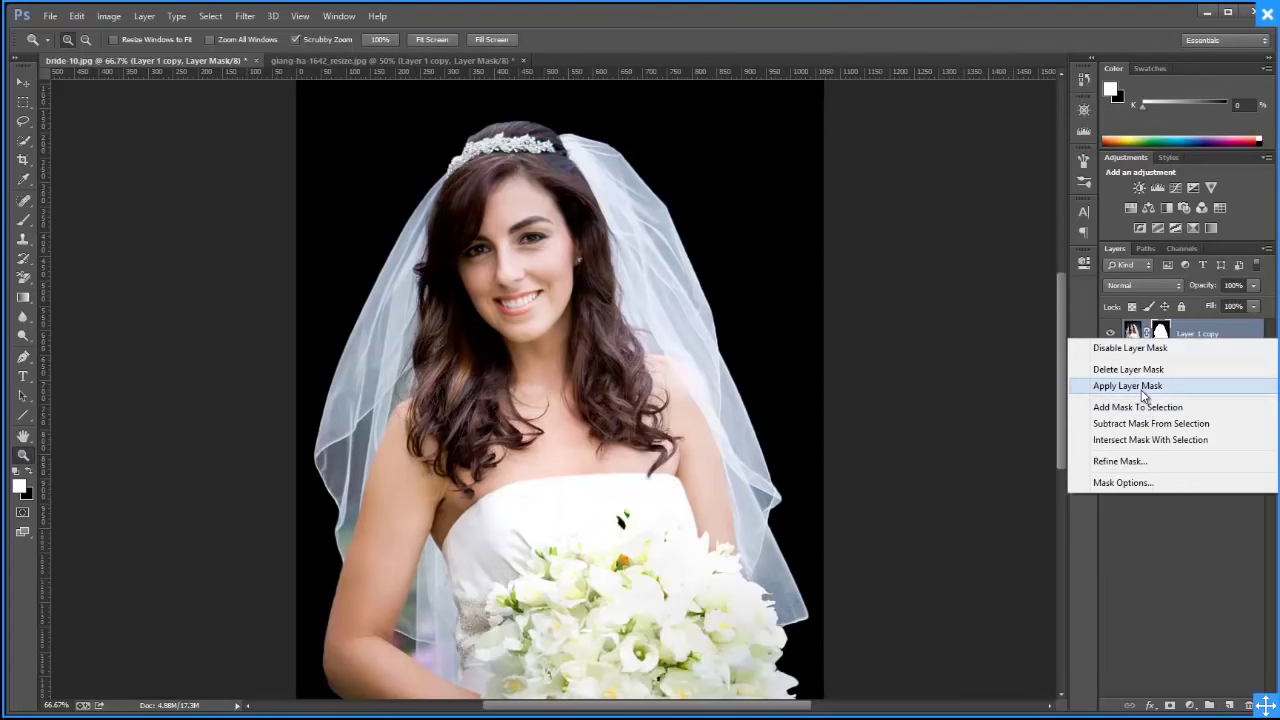
pyautogui.click(1150, 369)
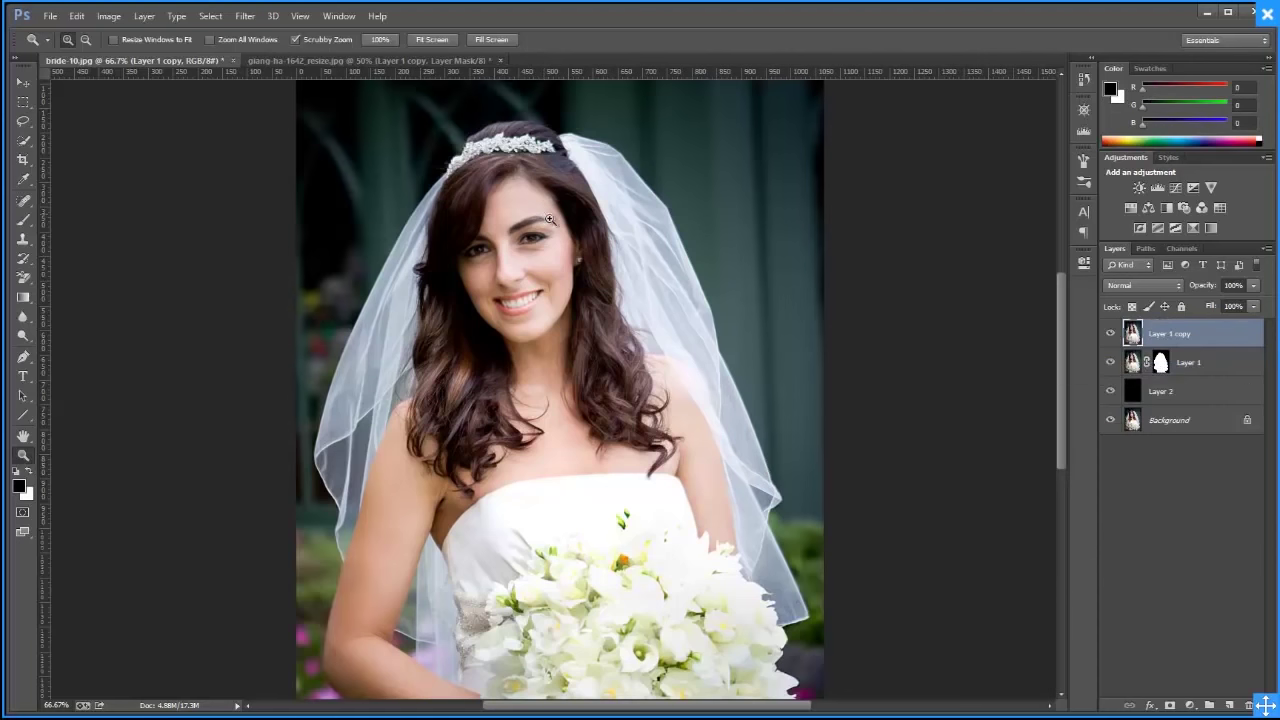
pyautogui.doubleClick(1167, 335)
pyautogui.write('va')
pyautogui.press('Return')
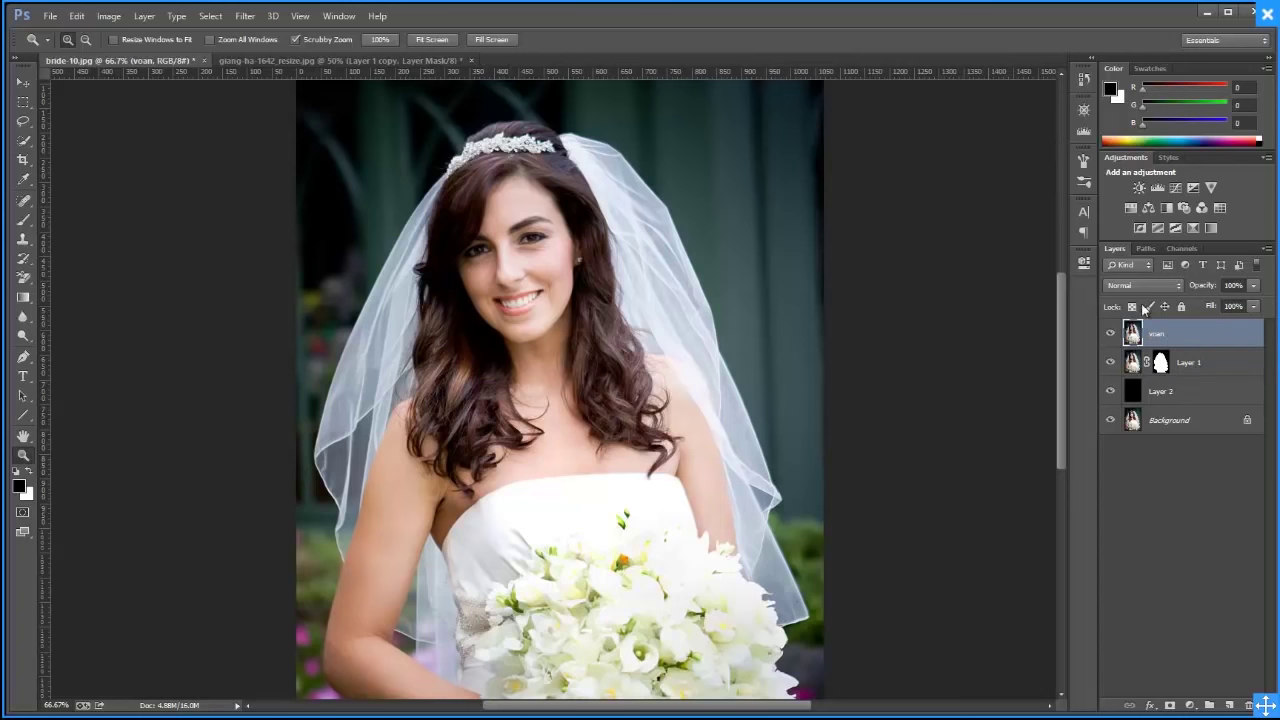
# Compare the Red, Green and Blue channels individually in the Channels panel
pyautogui.click(1181, 249)
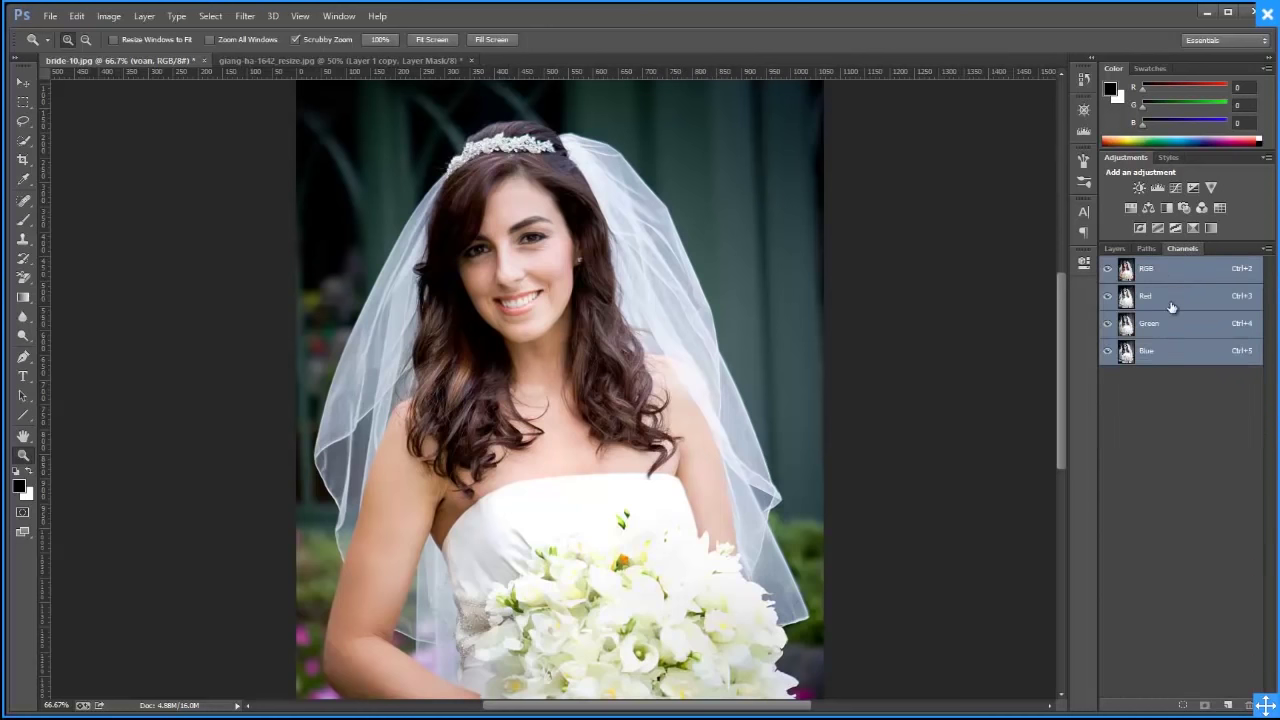
pyautogui.click(1172, 298)
pyautogui.click(1172, 324)
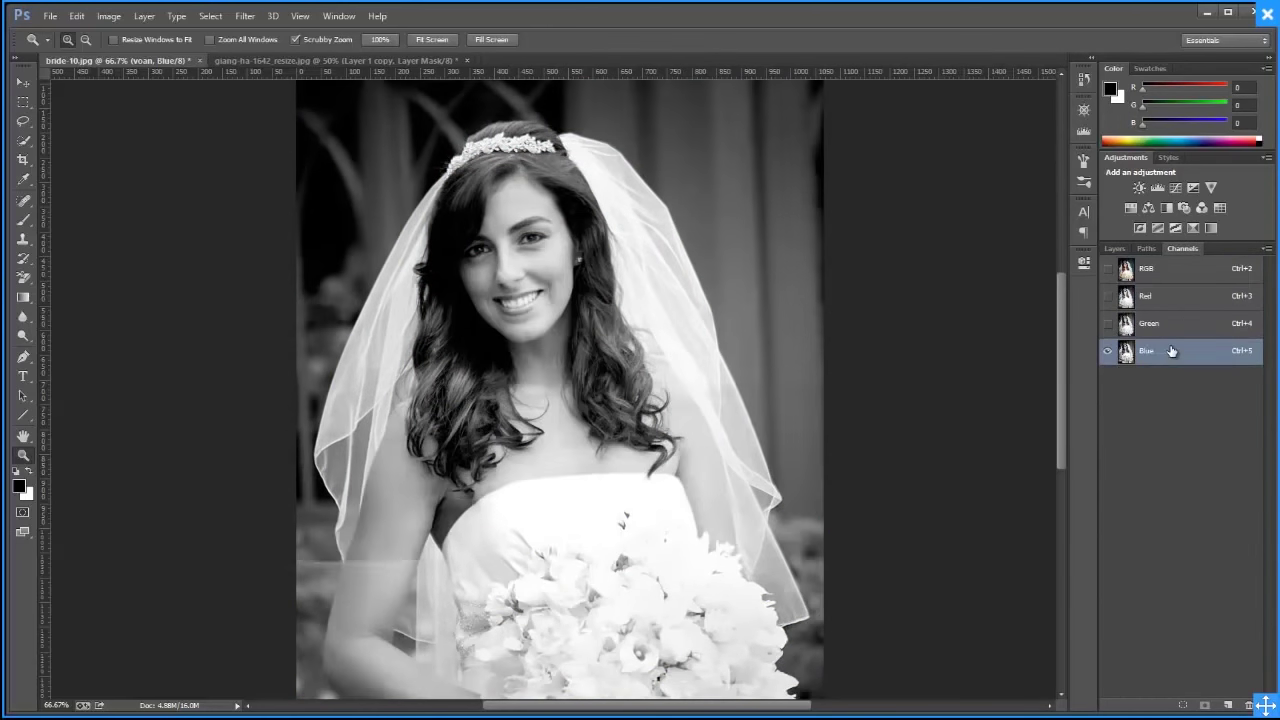
pyautogui.click(1165, 305)
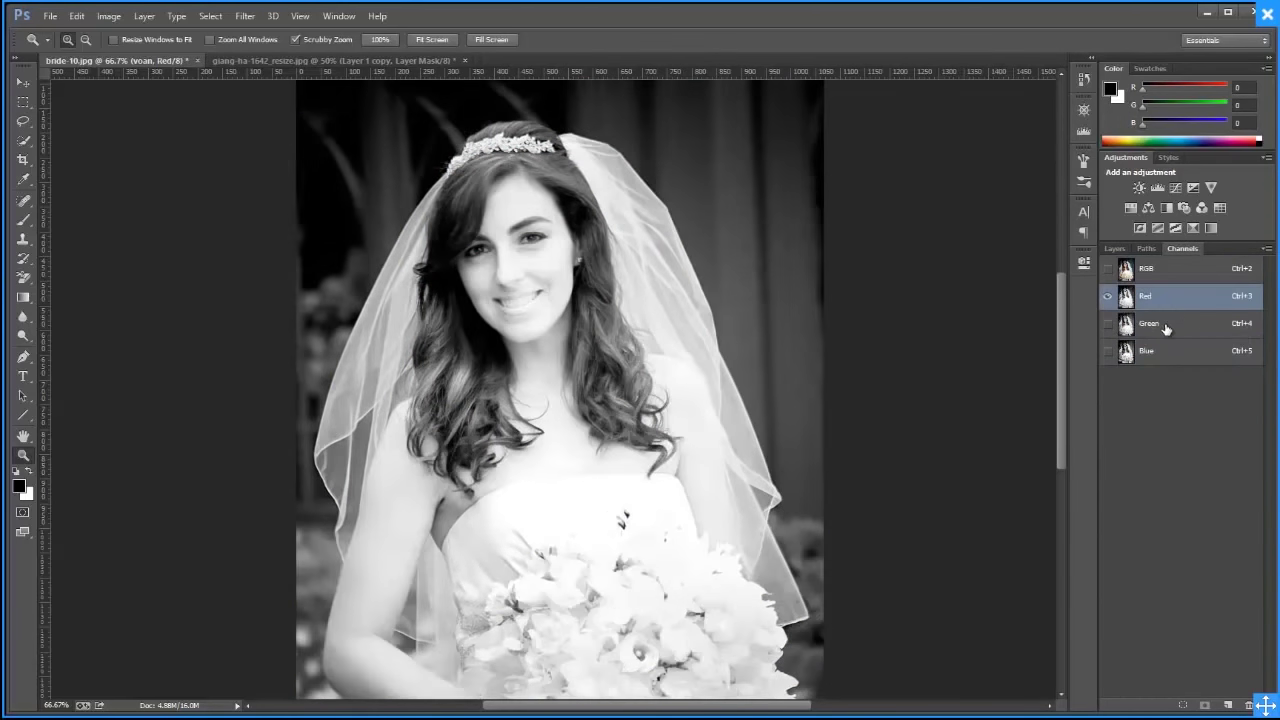
pyautogui.click(1168, 328)
pyautogui.click(1165, 350)
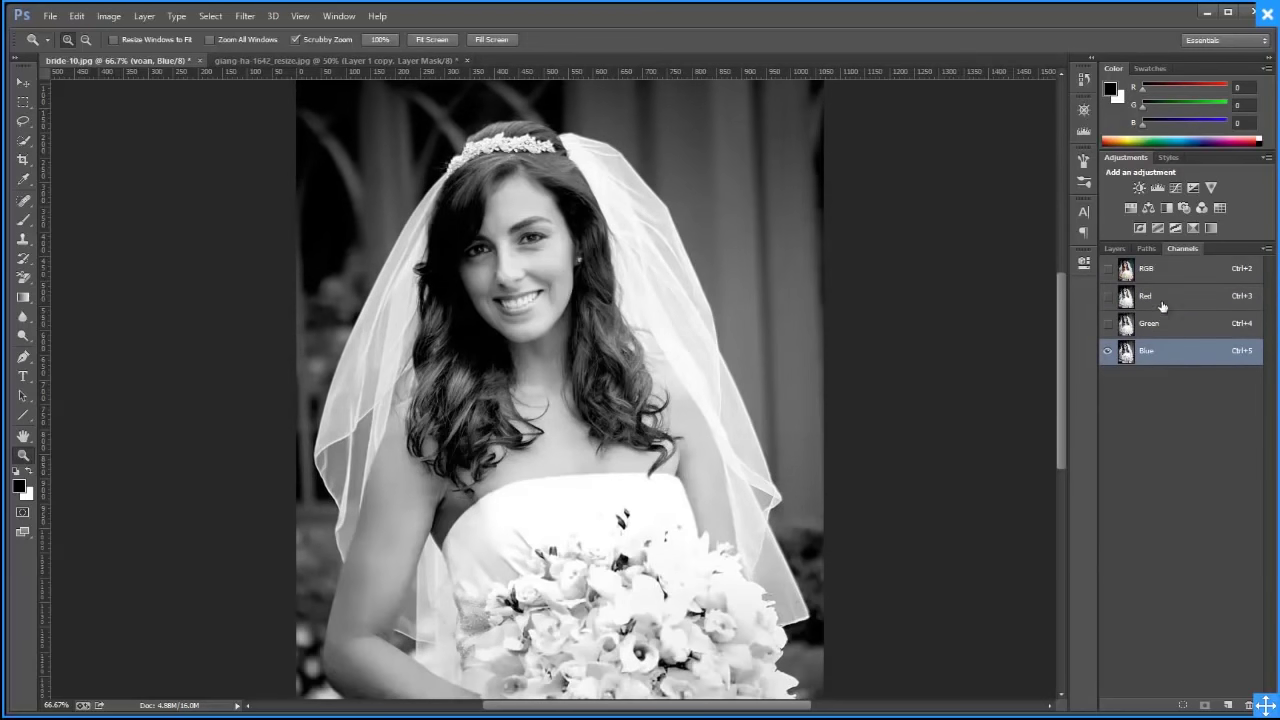
pyautogui.click(1163, 298)
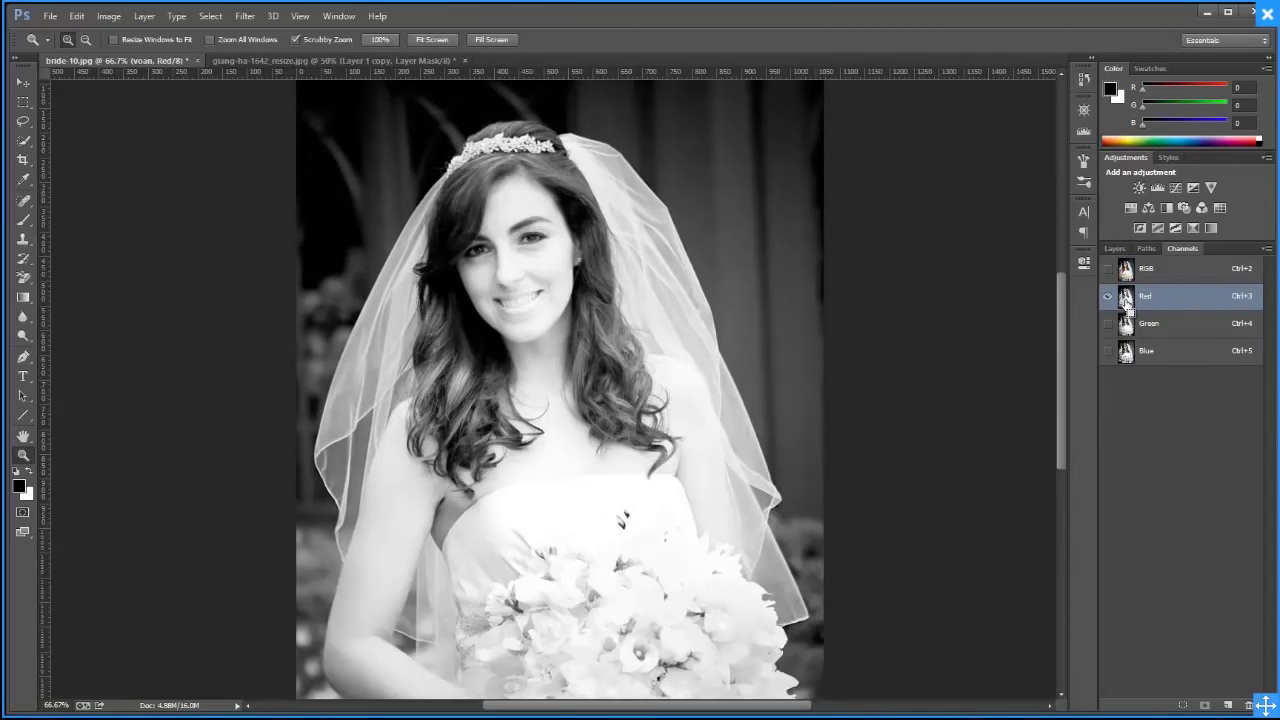
# Load the Red channel as a selection, restore the RGB view, and mask the voan layer with it
pyautogui.keyDown('ctrl'); pyautogui.click(1126, 300); pyautogui.keyUp('ctrl')
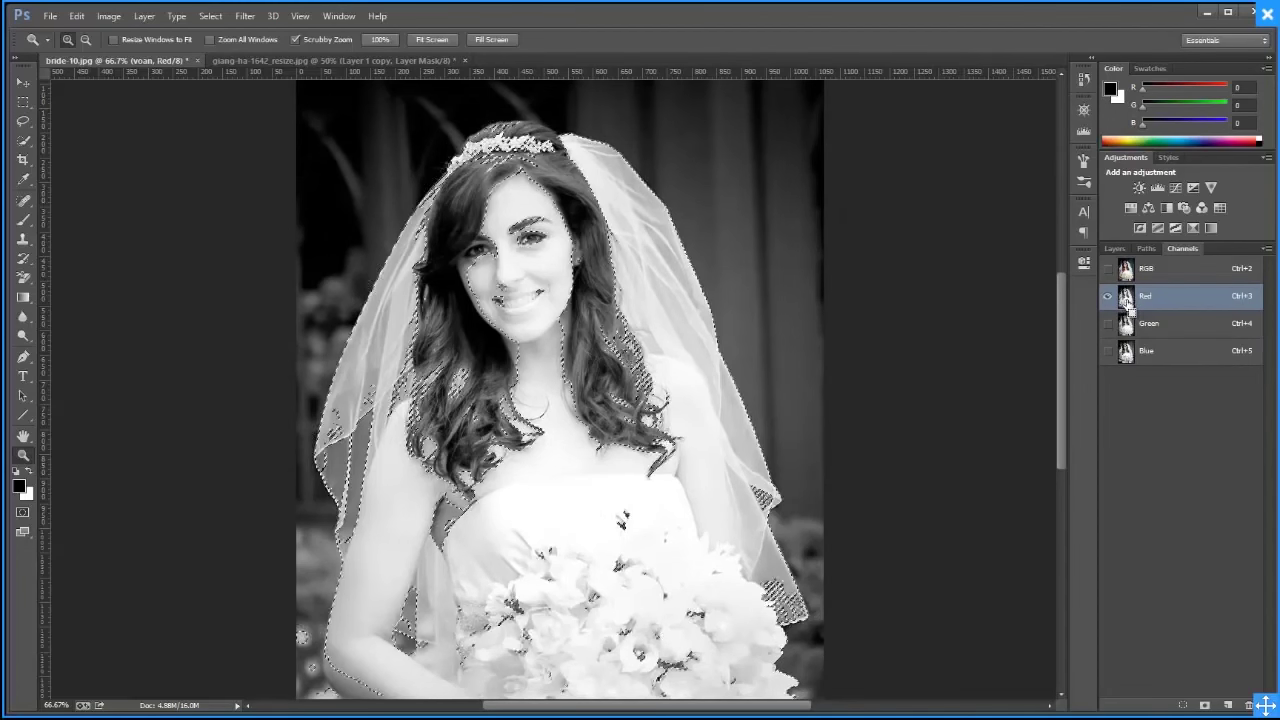
pyautogui.click(1118, 248)
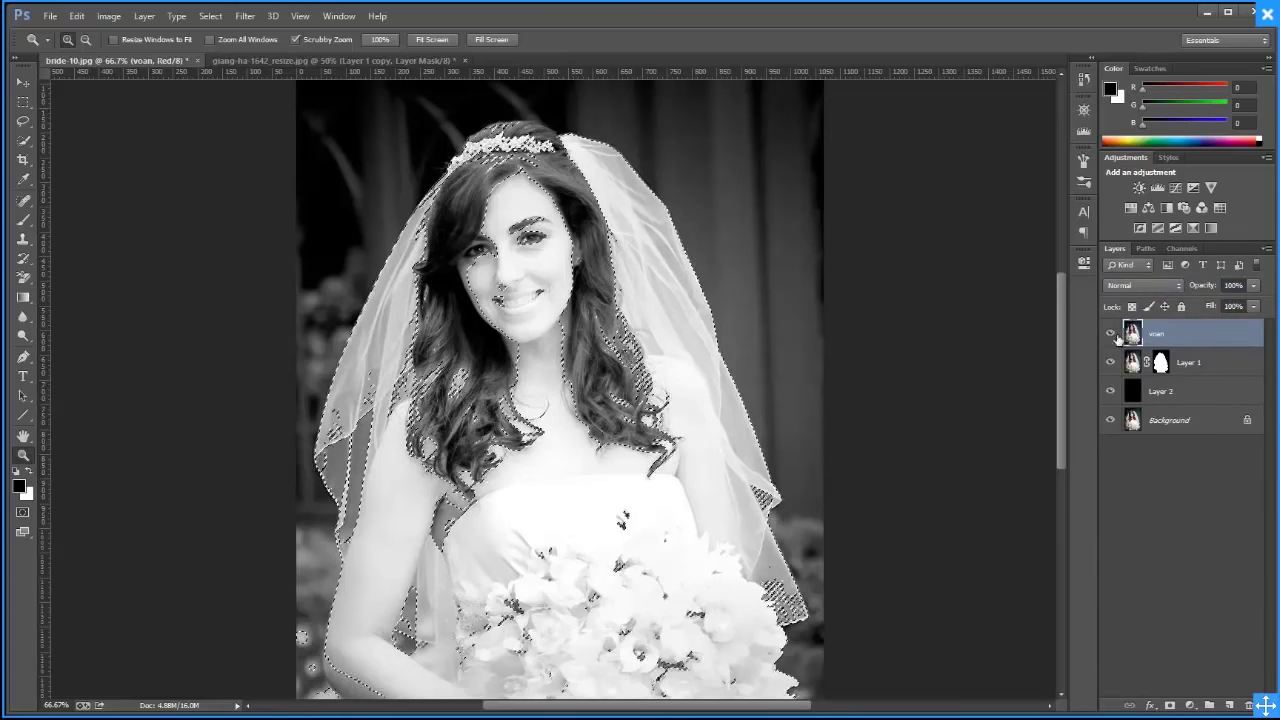
pyautogui.click(1182, 248)
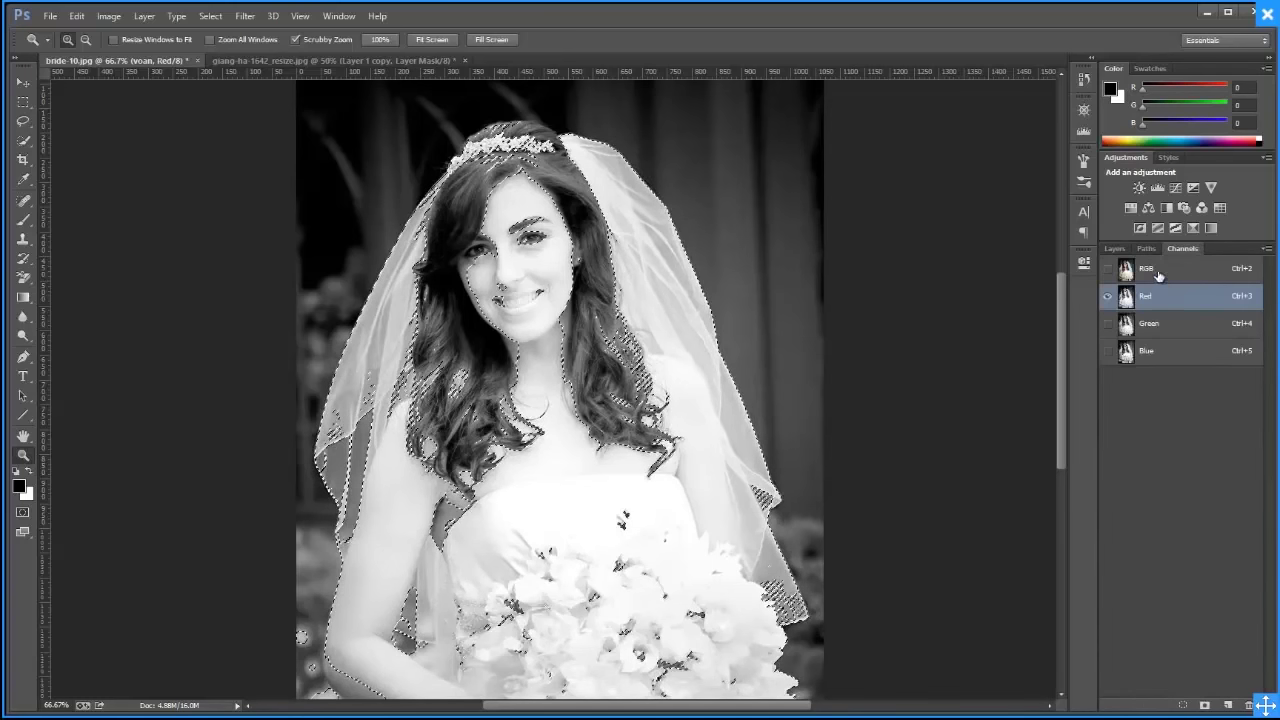
pyautogui.click(1147, 268)
pyautogui.click(1114, 248)
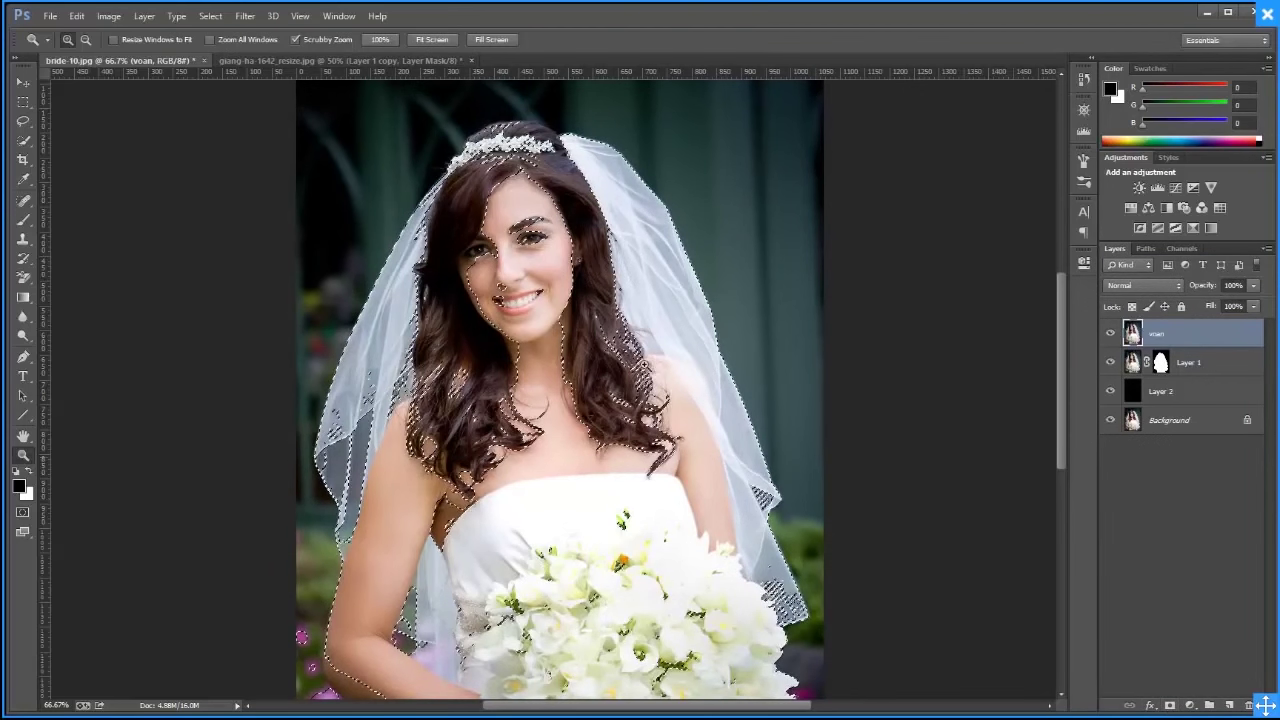
pyautogui.click(1170, 706)
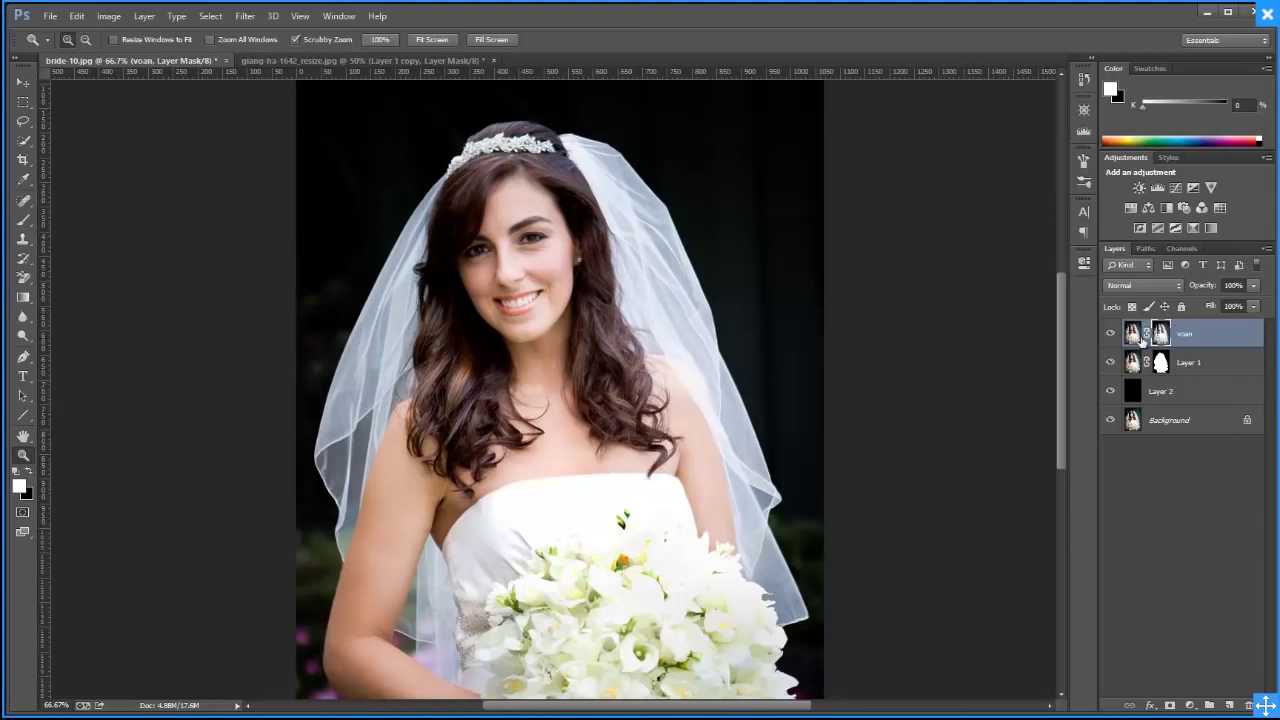
# Target the voan layer's mask and open Levels on it
pyautogui.click(1132, 338)
pyautogui.hotkey('ctrl', 'l')
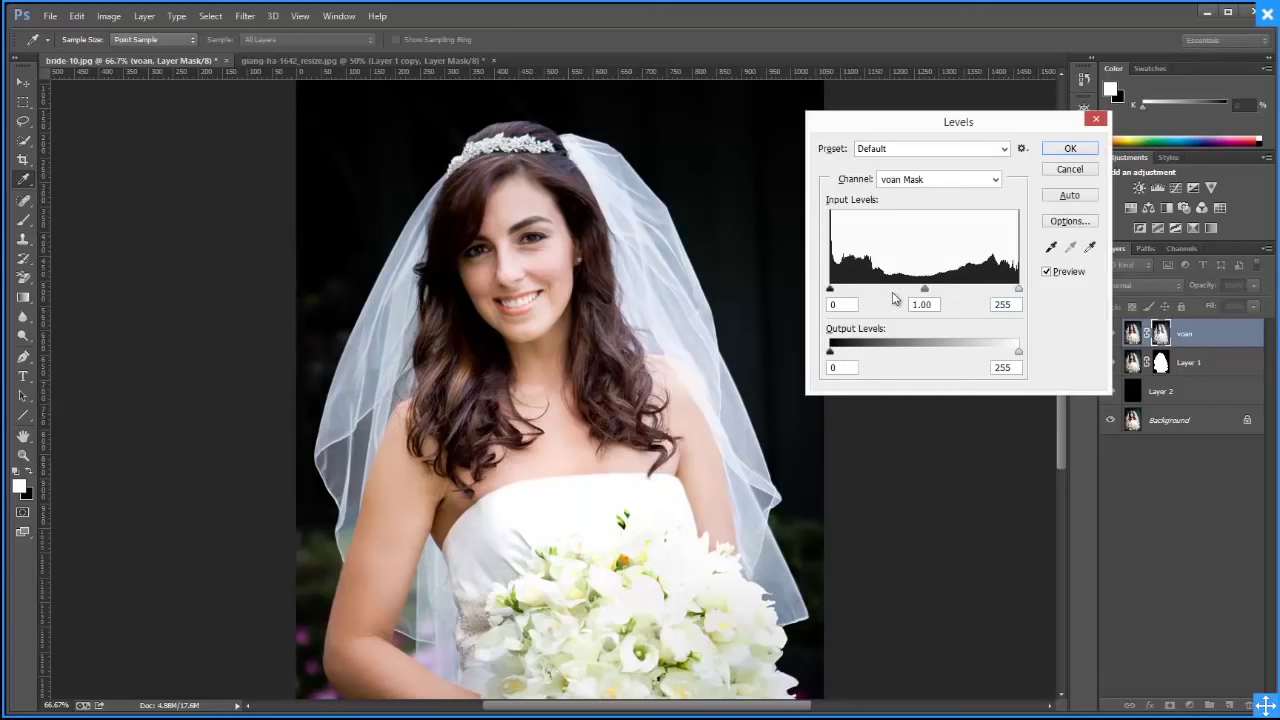
# Try and cancel a first Levels pass, hide Layer 1, and reopen Levels on the voan mask
pyautogui.moveTo(831, 290); pyautogui.dragTo(901, 296)
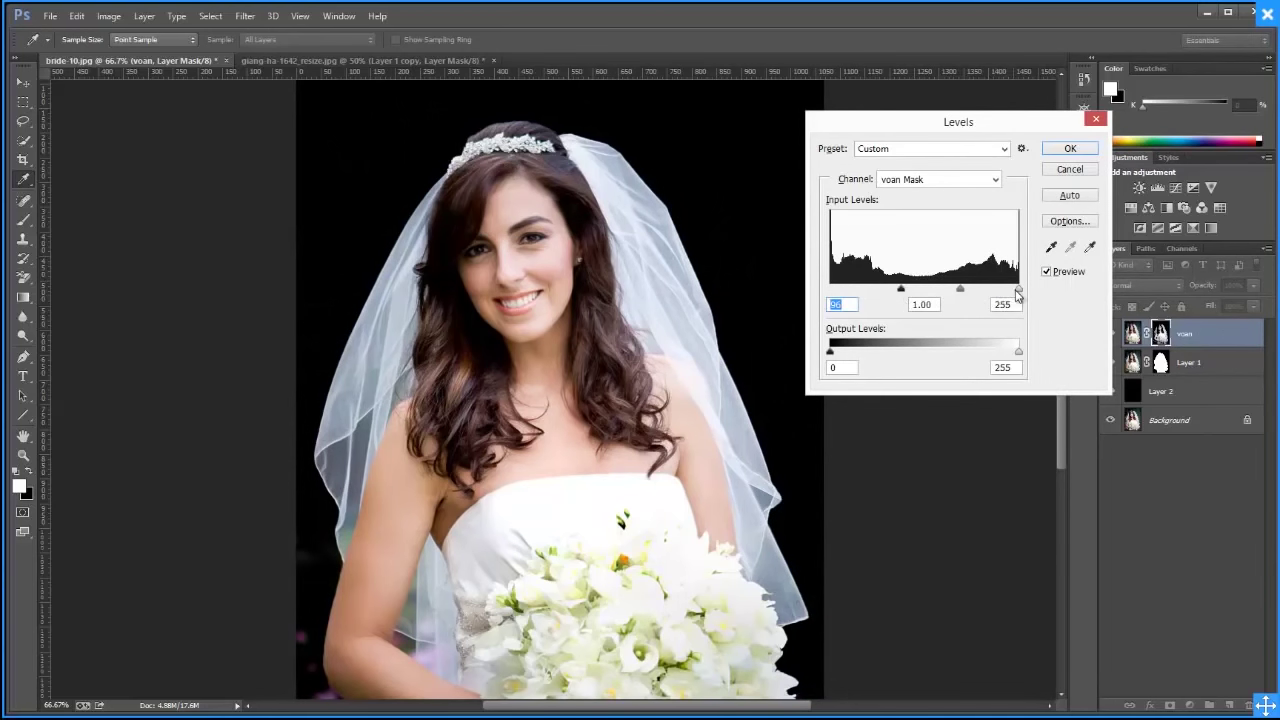
pyautogui.moveTo(1018, 291)
pyautogui.mouseDown()
pyautogui.moveTo(928, 291)
pyautogui.moveTo(974, 297)
pyautogui.mouseUp()
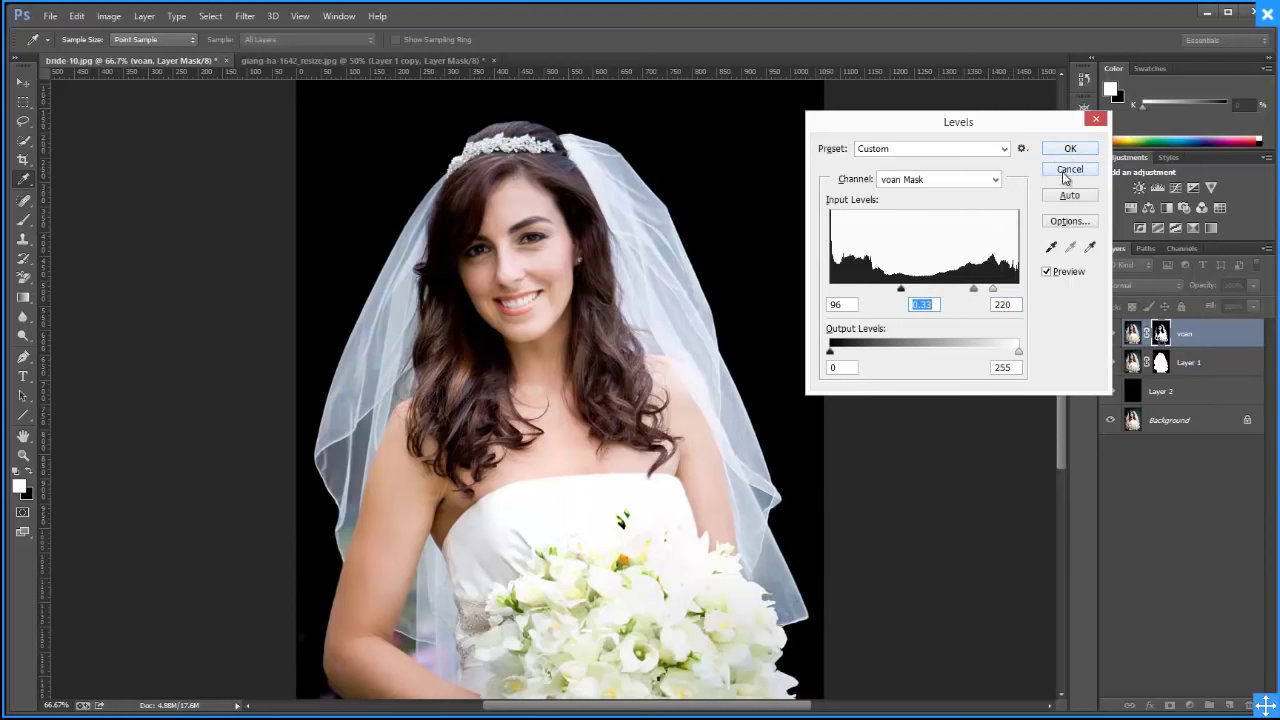
pyautogui.click(1067, 169)
pyautogui.press('z')
pyautogui.click(1123, 352)
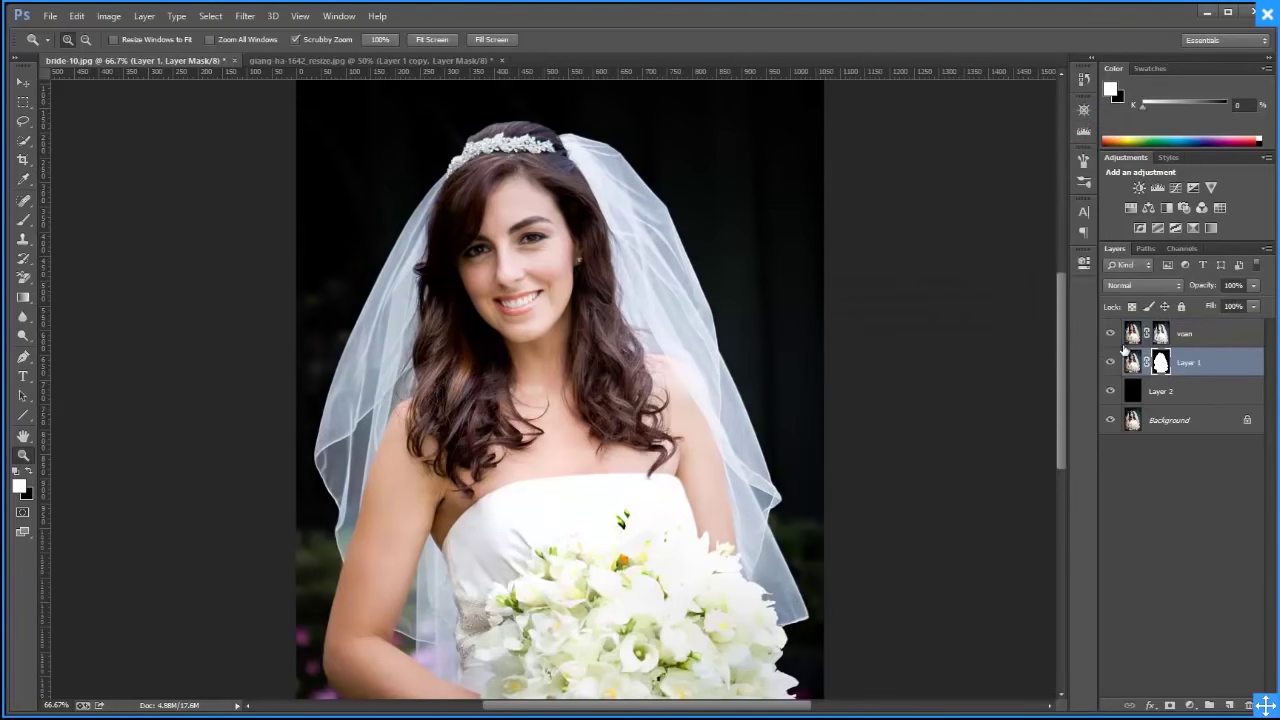
pyautogui.click(1111, 362)
pyautogui.click(1100, 333)
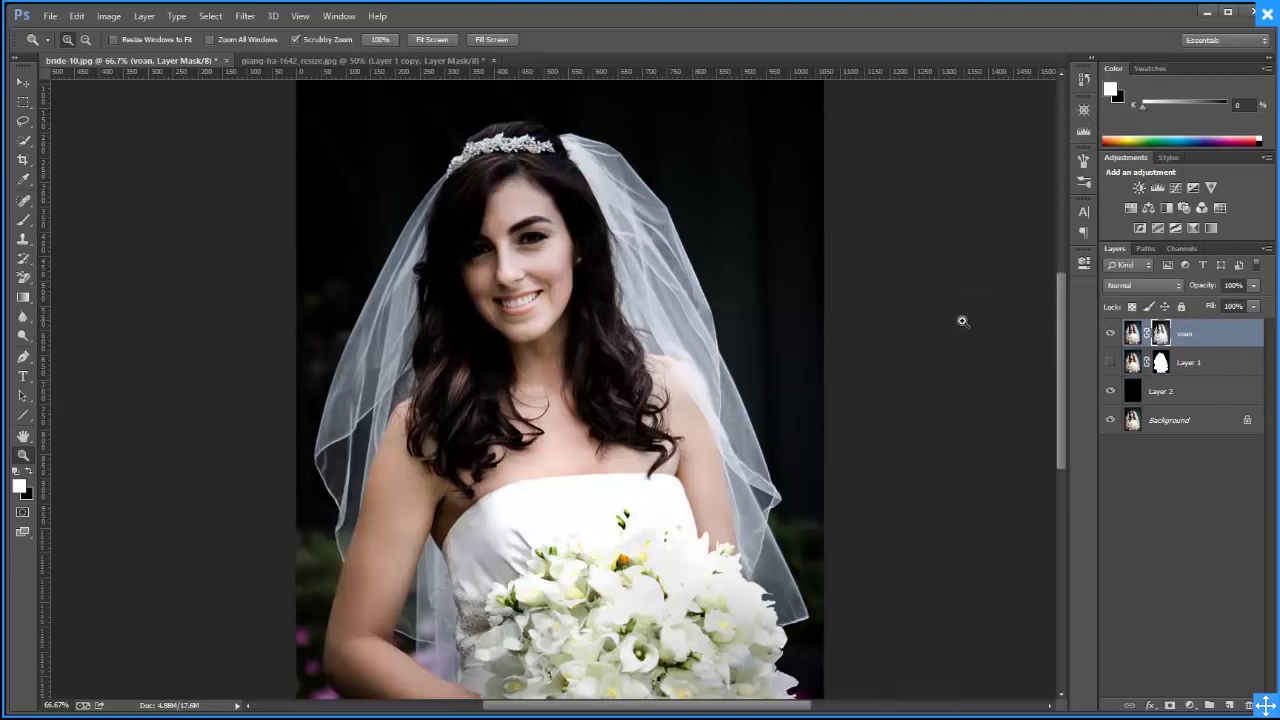
pyautogui.hotkey('ctrl', 'l')
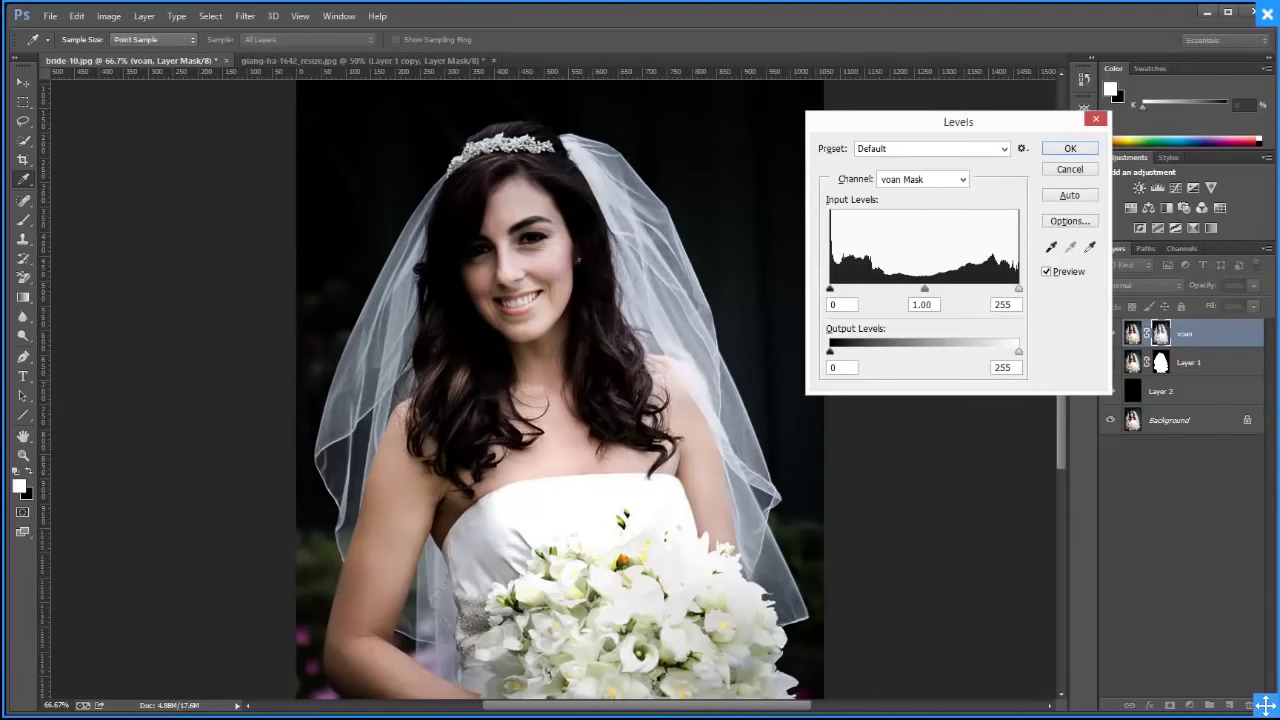
# Apply Levels of 77, 1.00 and 212 to the voan mask
pyautogui.moveTo(830, 289); pyautogui.dragTo(886, 290)
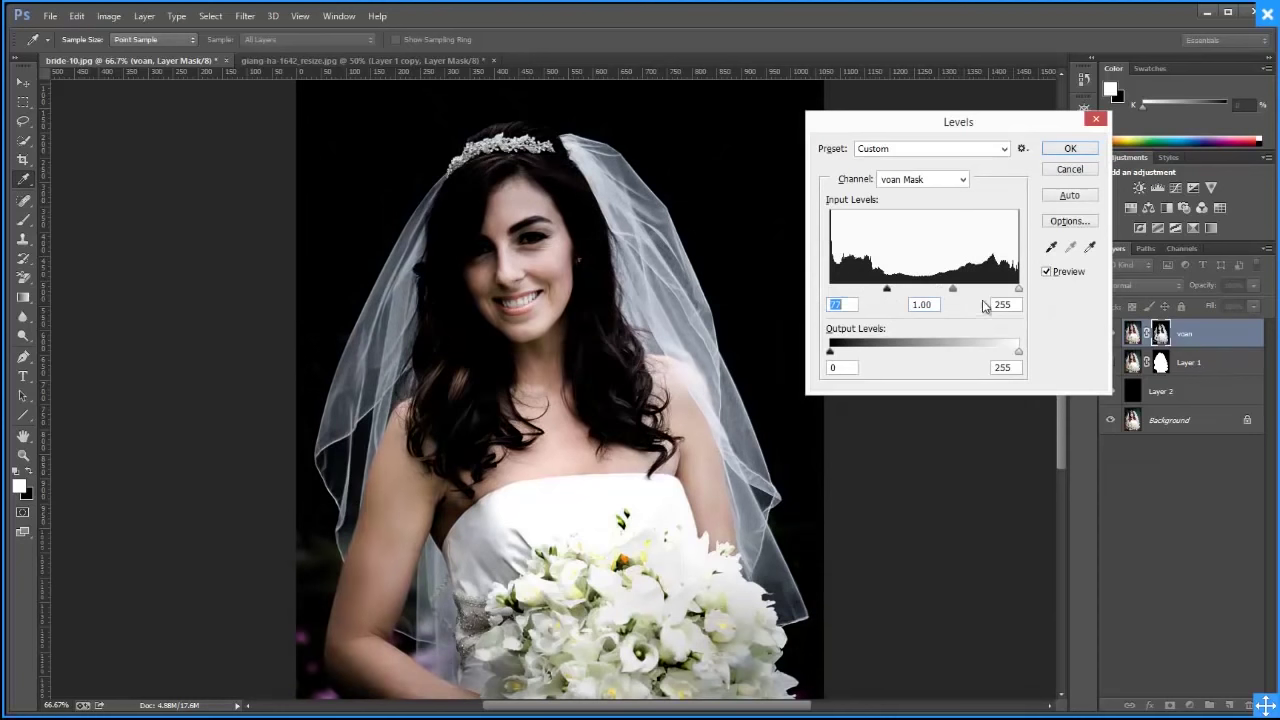
pyautogui.moveTo(1018, 289); pyautogui.dragTo(984, 290)
pyautogui.click(988, 304)
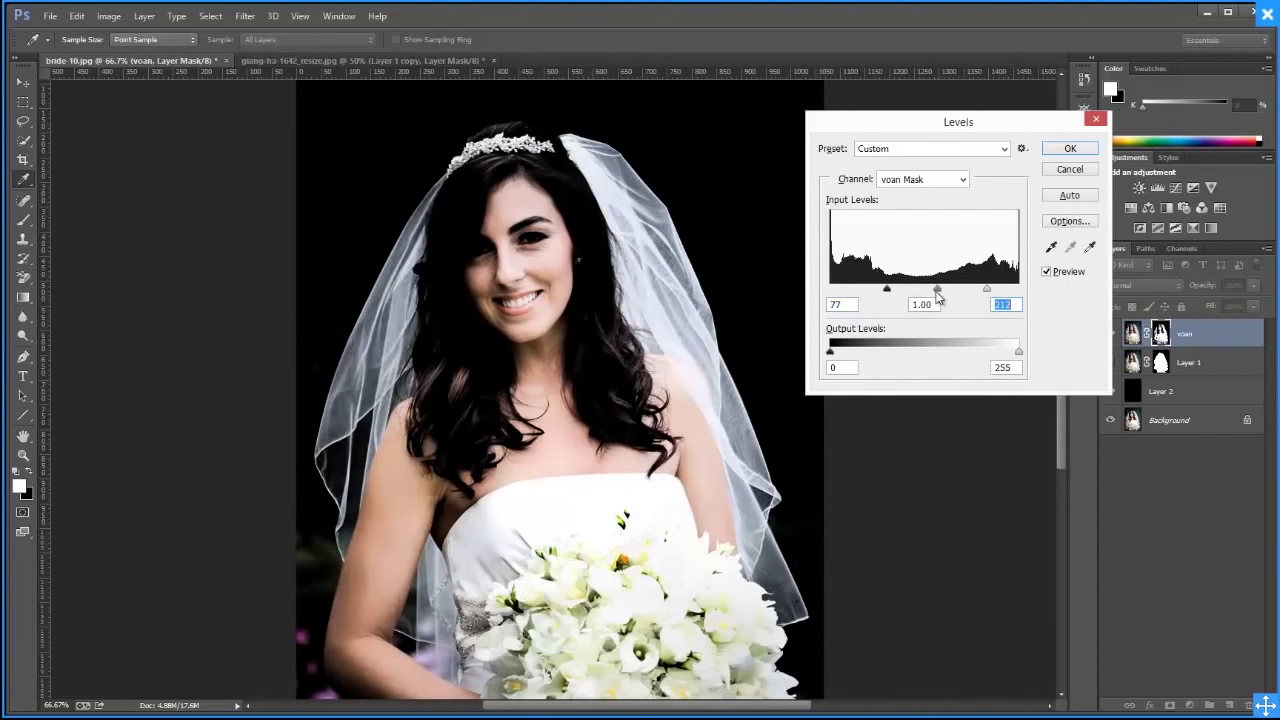
pyautogui.moveTo(937, 292)
pyautogui.mouseDown()
pyautogui.moveTo(921, 292)
pyautogui.moveTo(953, 292)
pyautogui.mouseUp()
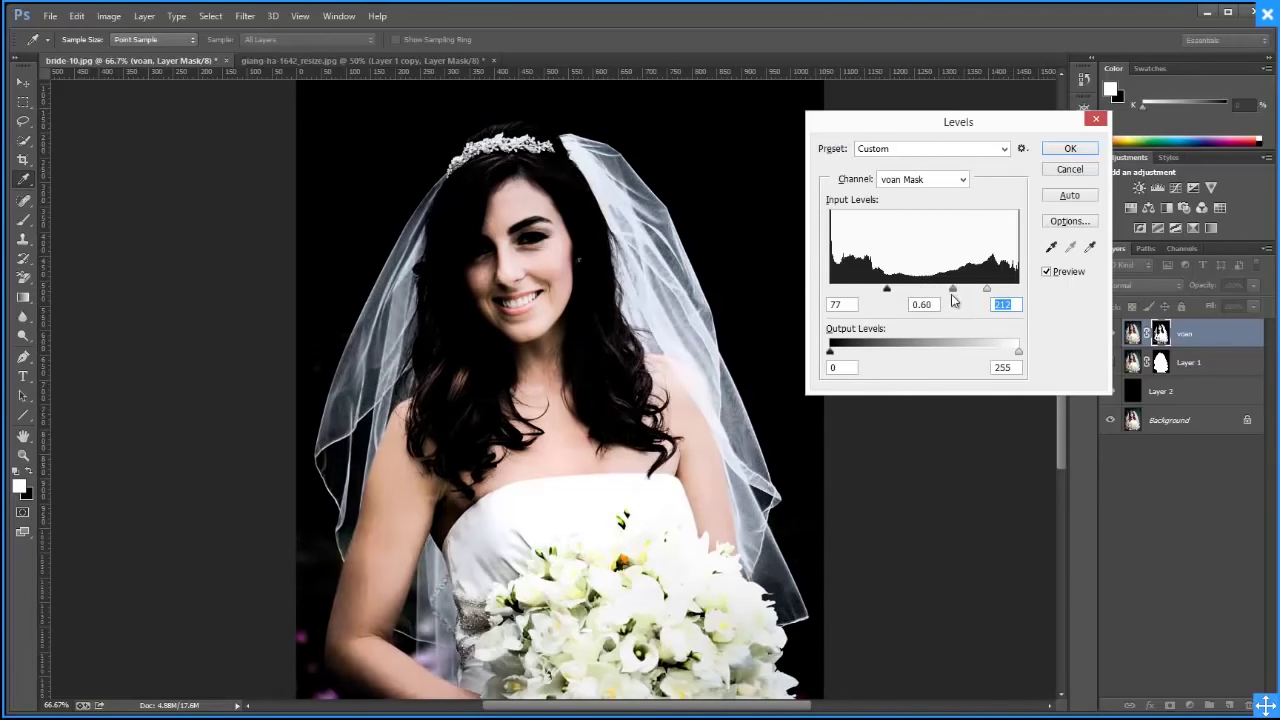
pyautogui.hotkey('shift', 'Tab')
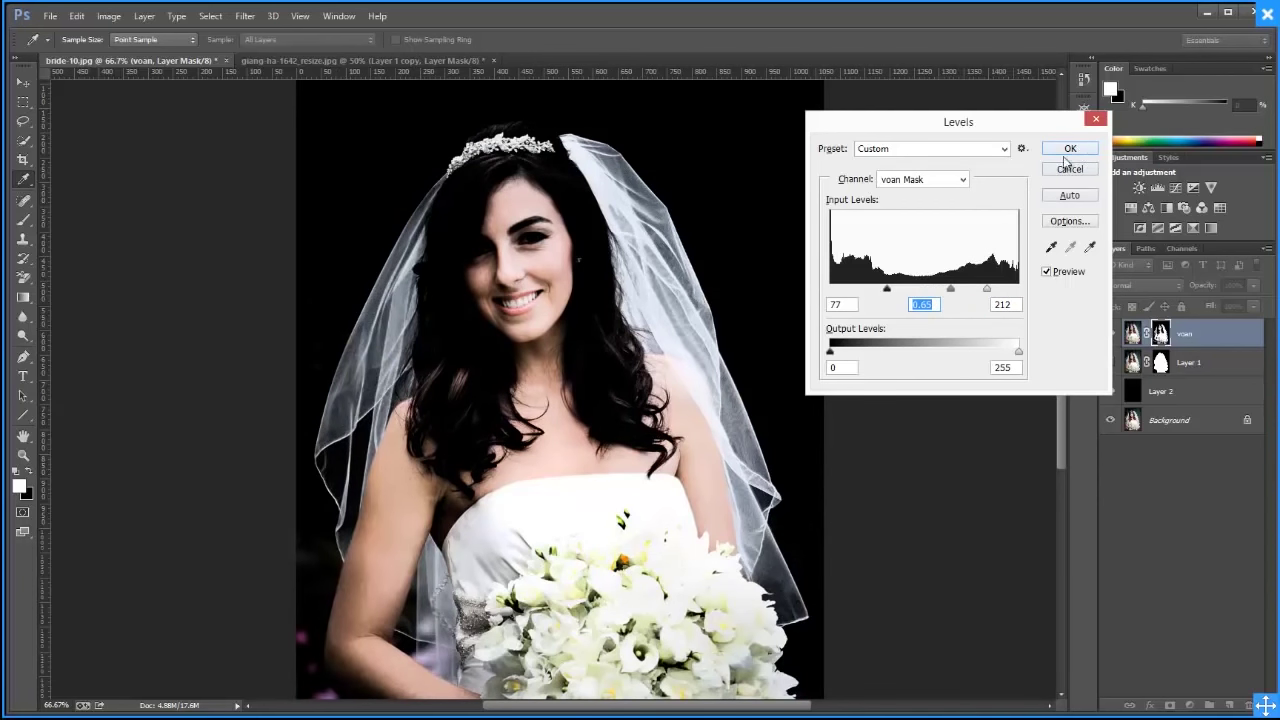
pyautogui.moveTo(950, 290); pyautogui.dragTo(939, 292)
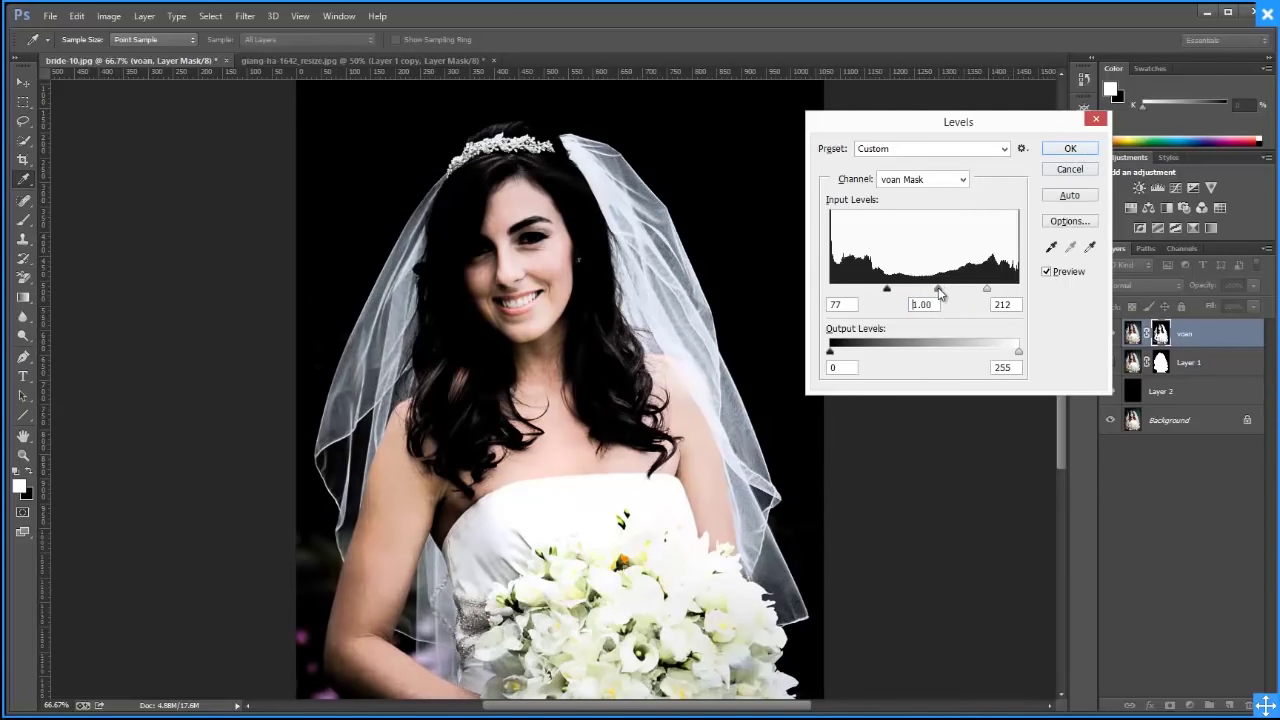
pyautogui.click(1070, 148)
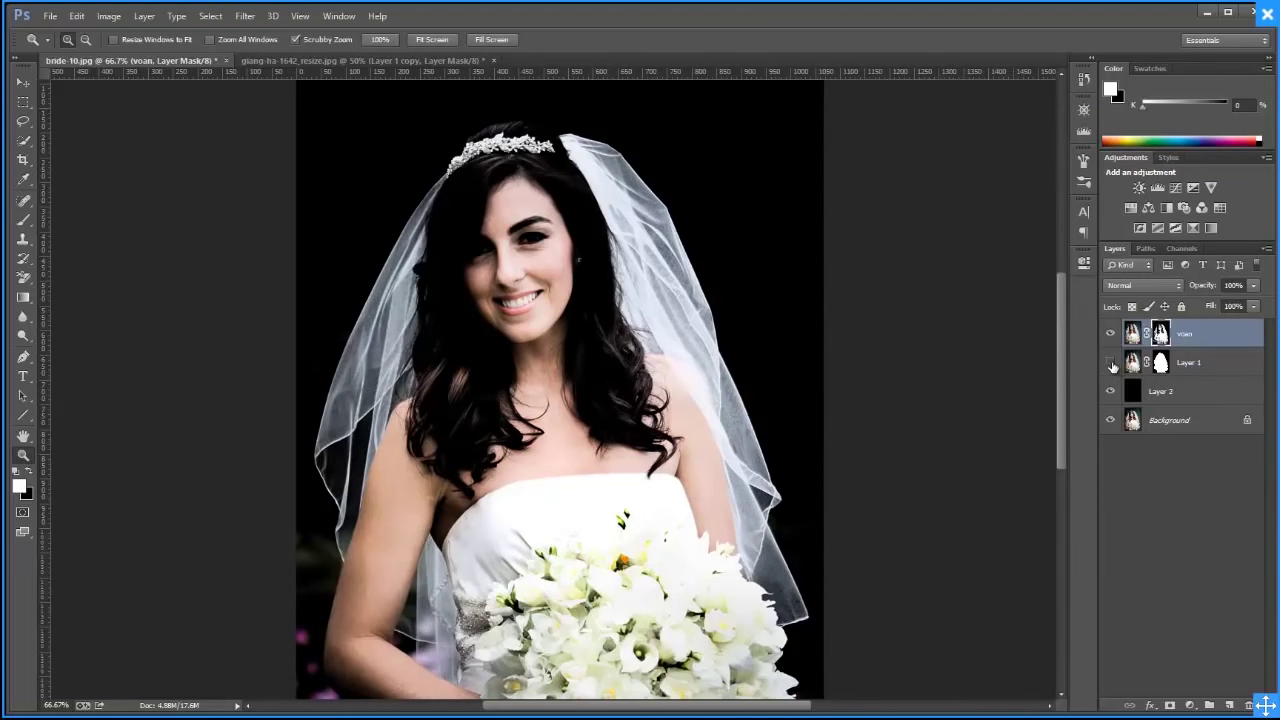
# Show Layer 1 again and paint its mask with a black brush shrunk to 125 around the veil
pyautogui.click(1110, 362)
pyautogui.click(1160, 364)
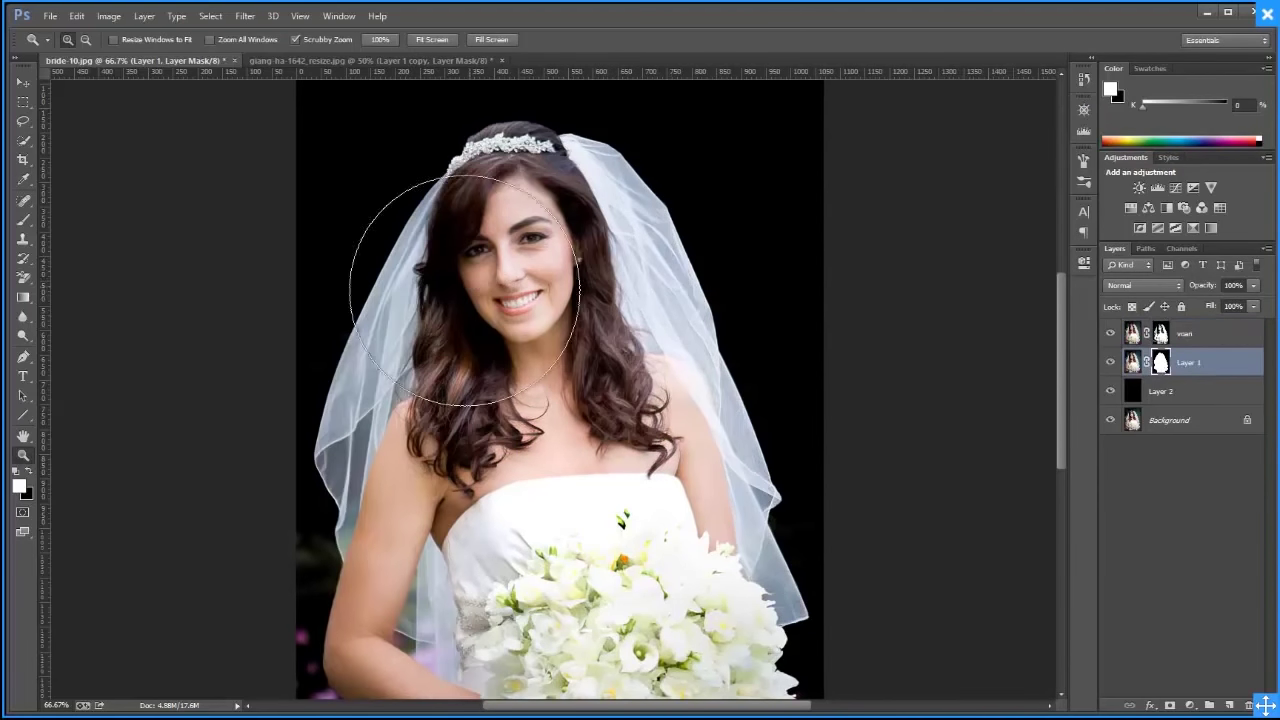
pyautogui.press('b')
pyautogui.press('[')
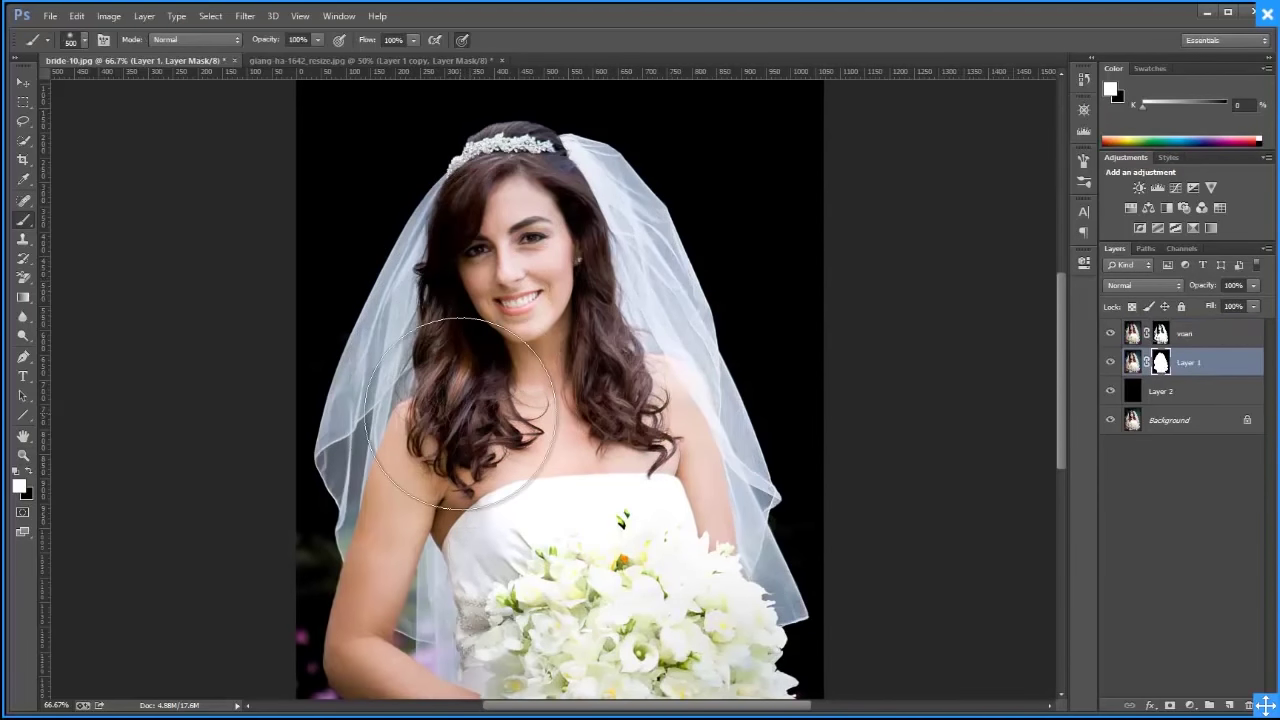
pyautogui.press('[')
pyautogui.press('[')
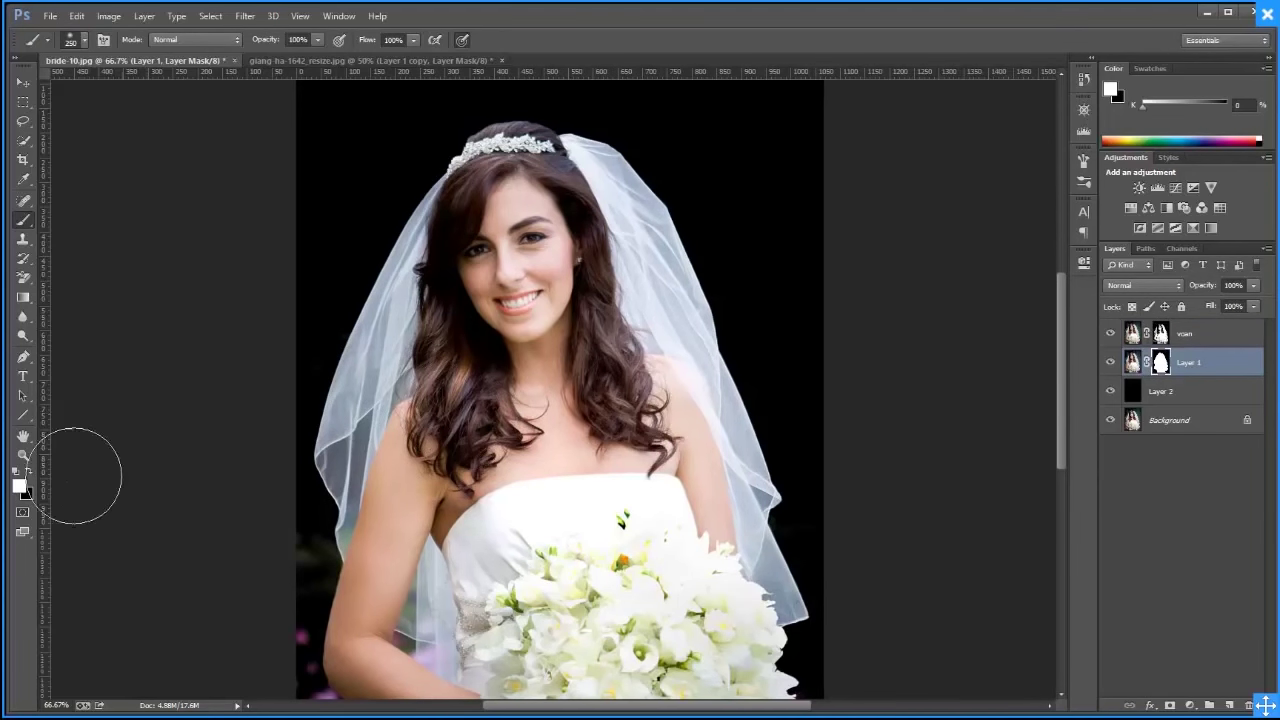
pyautogui.click(29, 480)
pyautogui.press('[')
pyautogui.press('[')
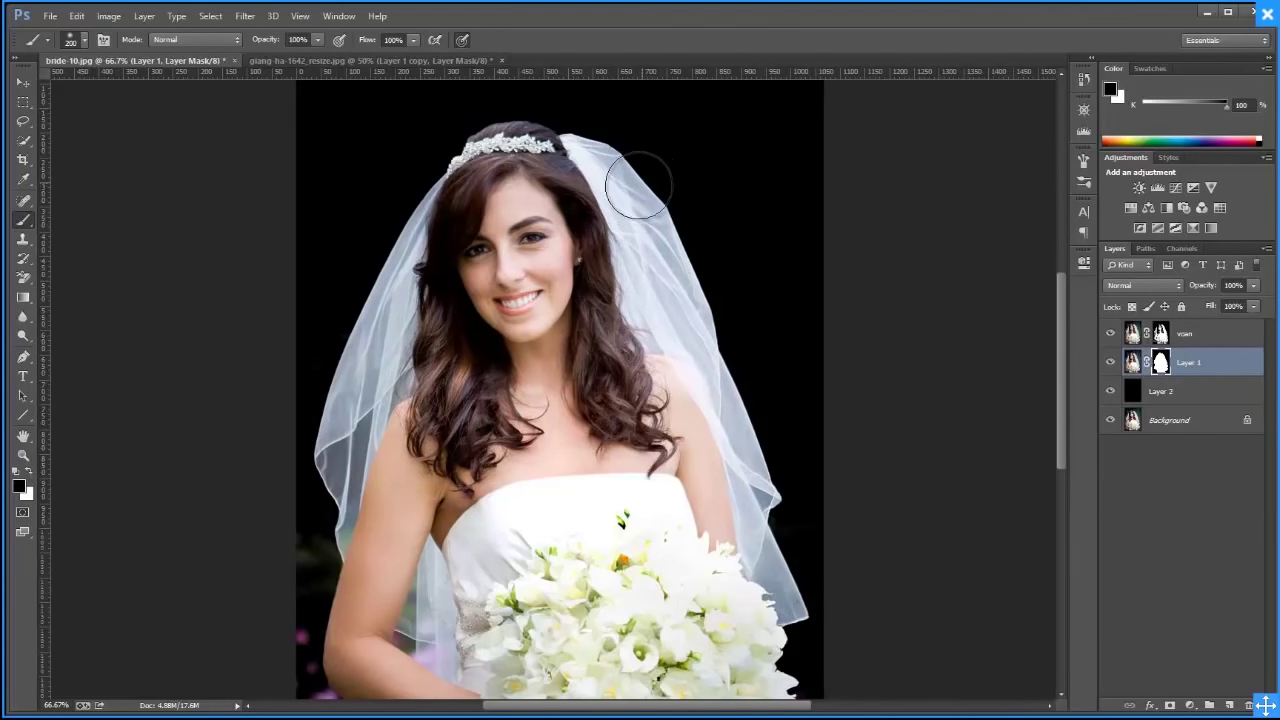
pyautogui.press('[')
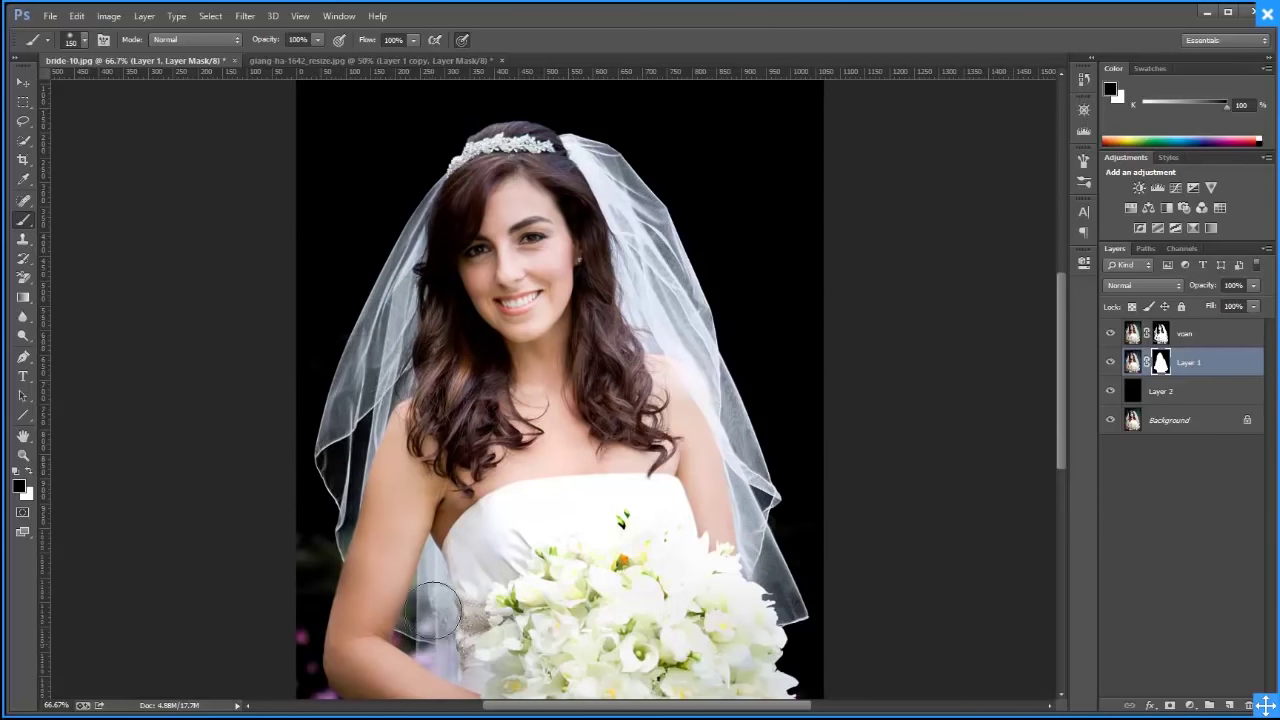
pyautogui.press('[')
pyautogui.press('[')
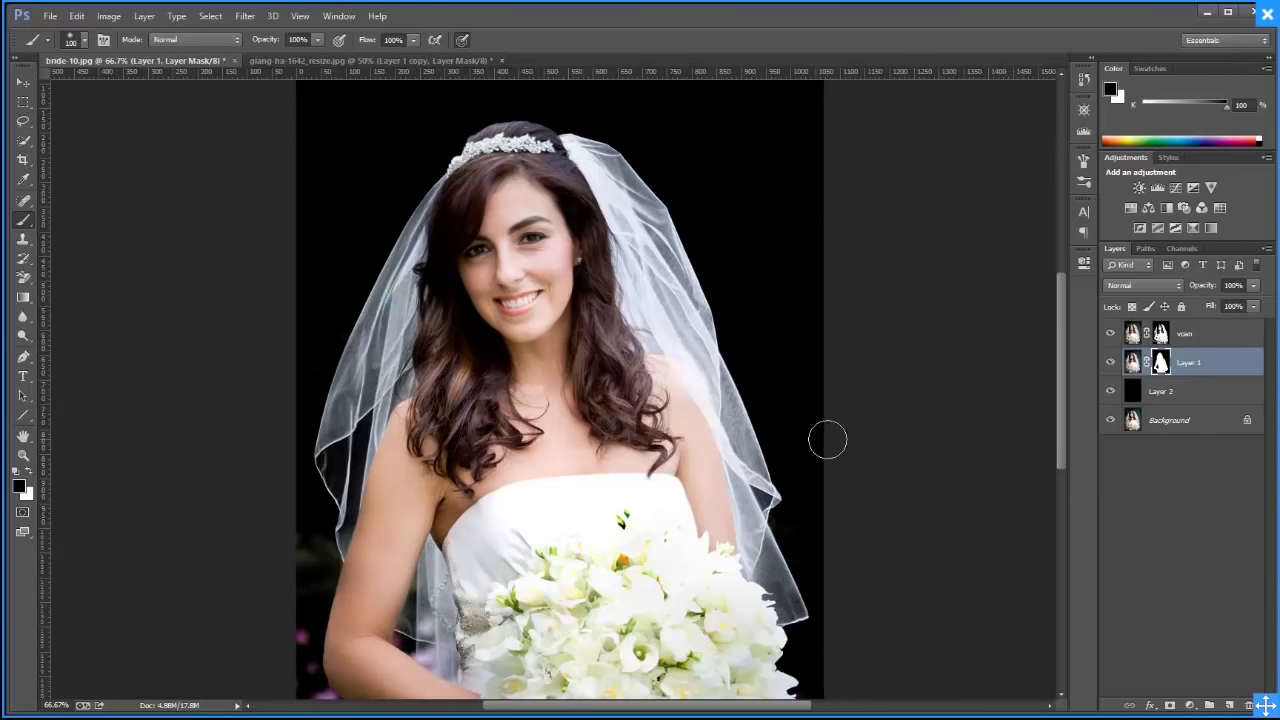
pyautogui.click(1158, 396)
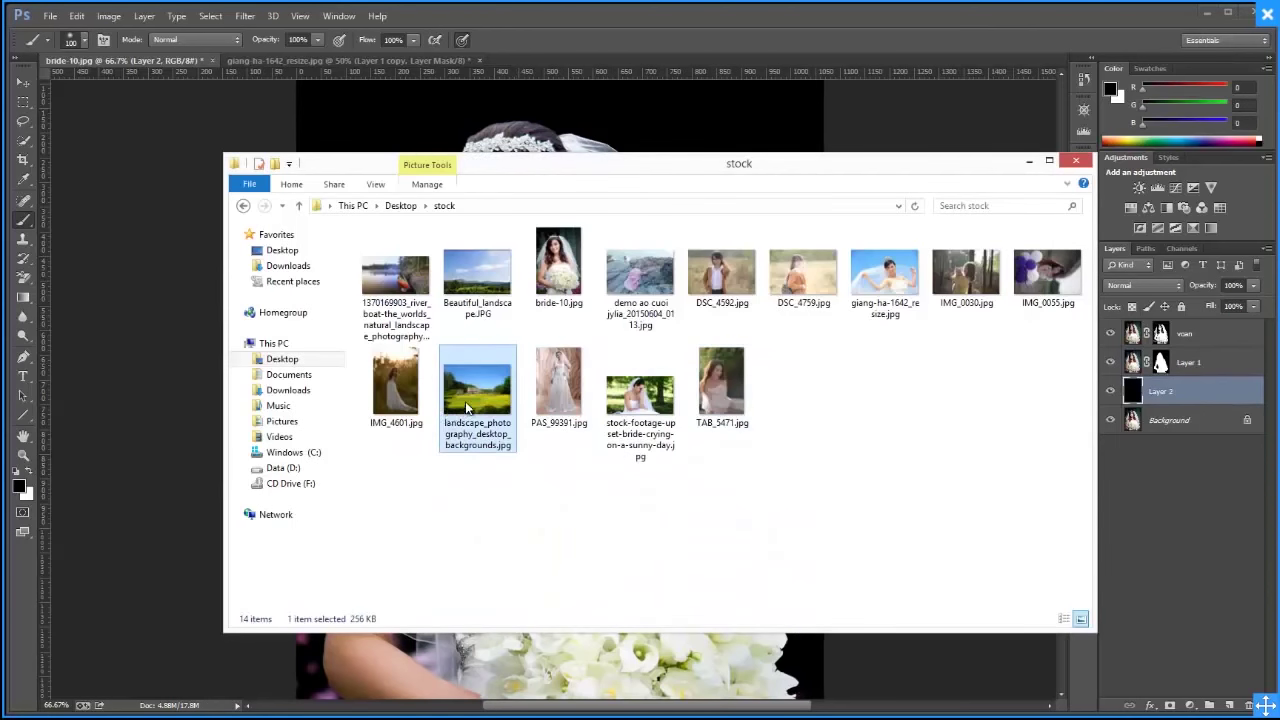
# Place the landscape photo above Layer 2, scaled to about 36% and shifted slightly left and down
pyautogui.moveTo(465, 401)
pyautogui.mouseDown()
pyautogui.moveTo(447, 665)
pyautogui.moveTo(570, 434)
pyautogui.mouseUp()
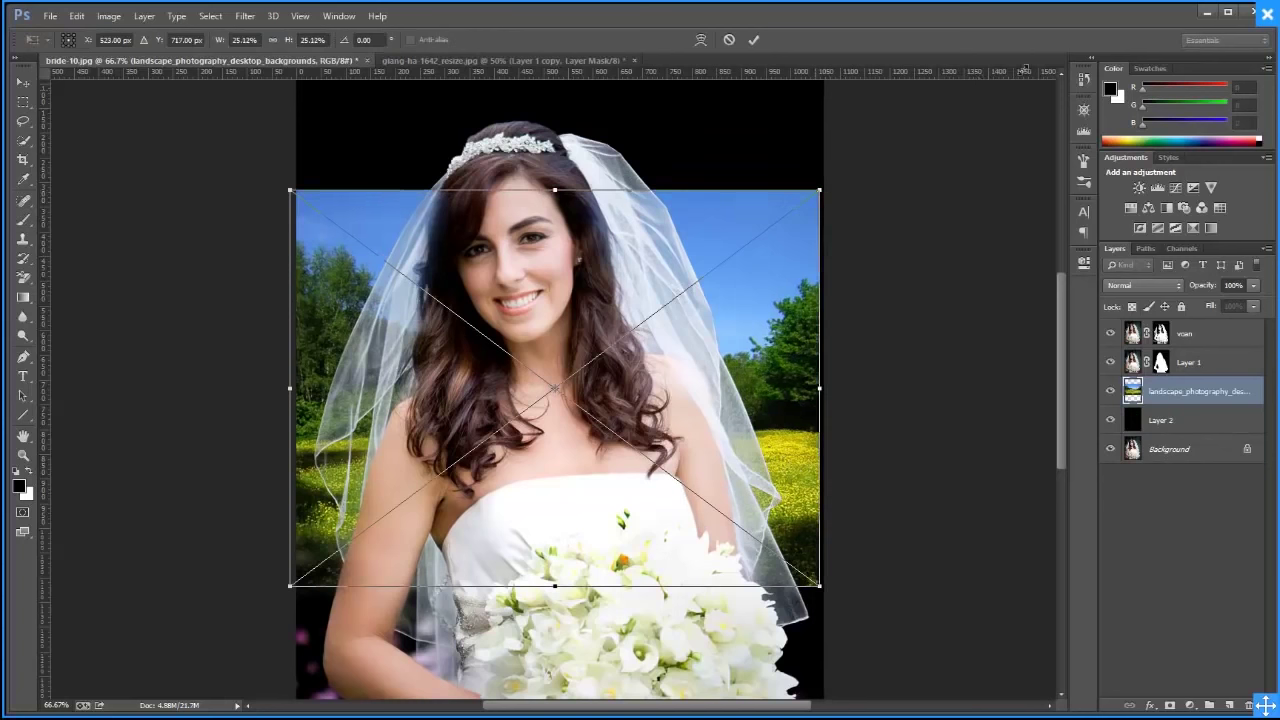
pyautogui.moveTo(817, 192); pyautogui.dragTo(1053, 86)
pyautogui.moveTo(810, 460); pyautogui.dragTo(773, 478)
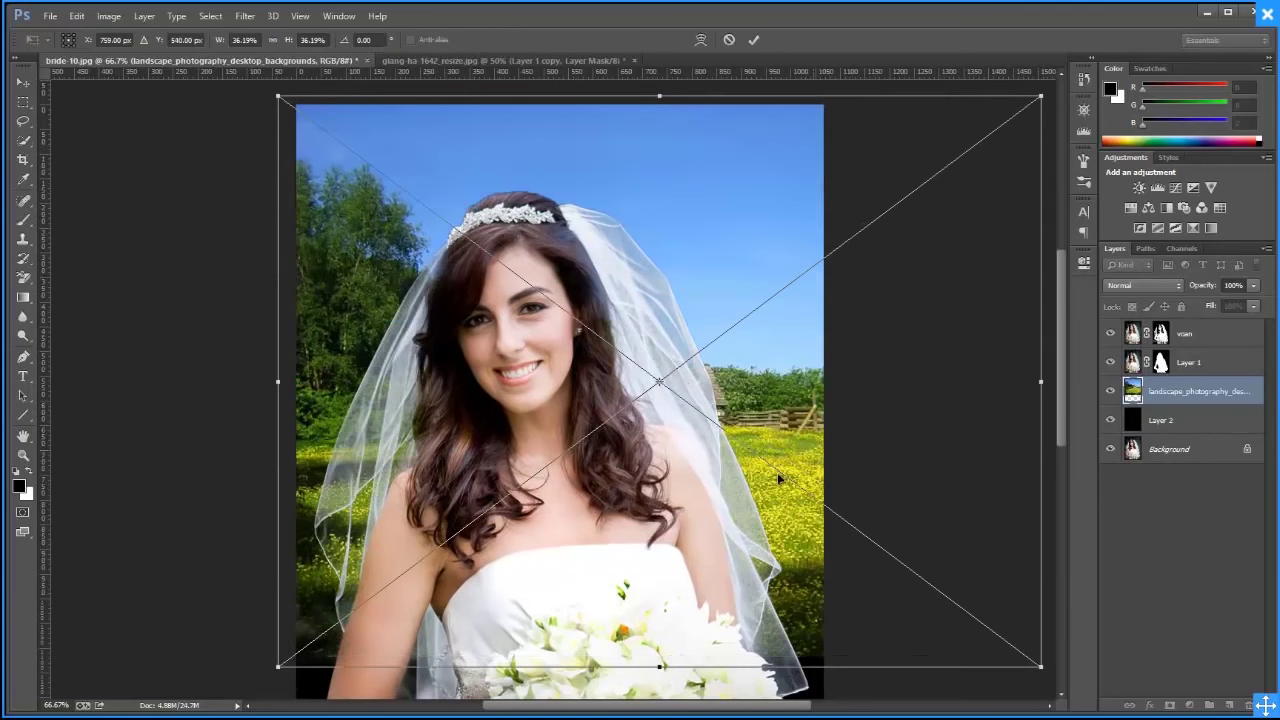
pyautogui.press('Return')
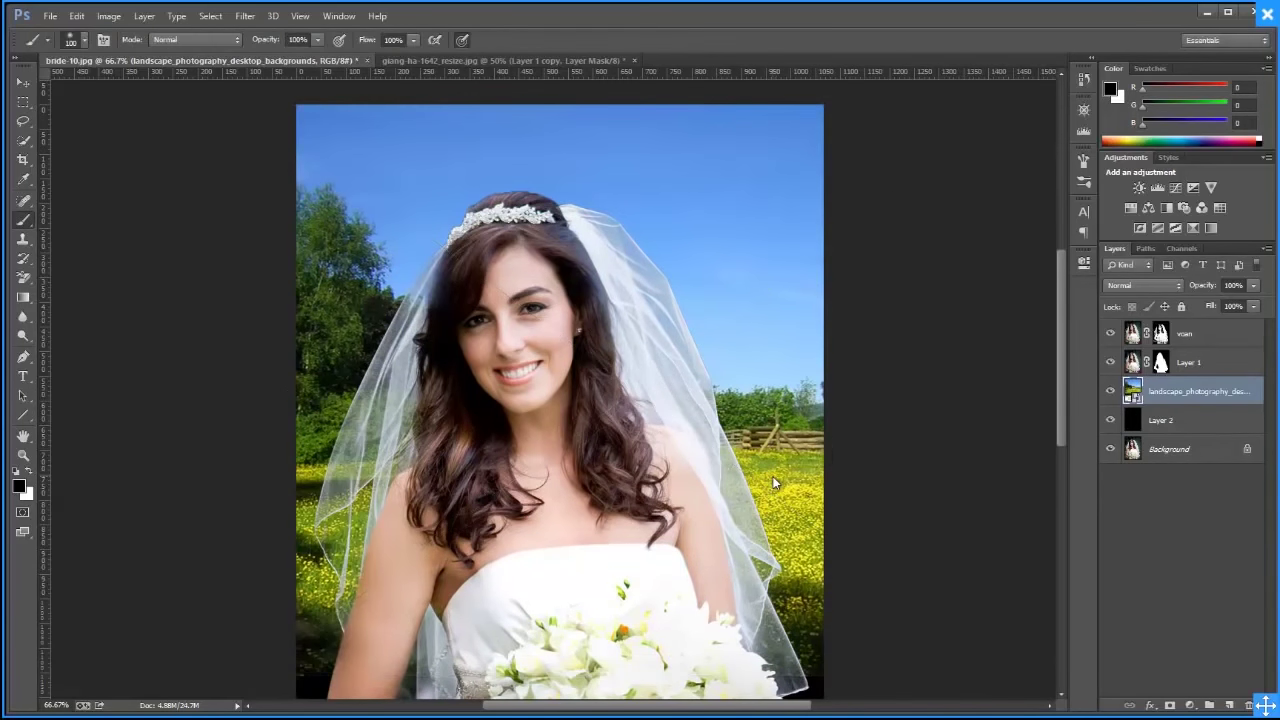
# Toggle Layer 1 and voan visibility to check the new background, leaving both shown
pyautogui.click(1110, 362)
pyautogui.click(1110, 333)
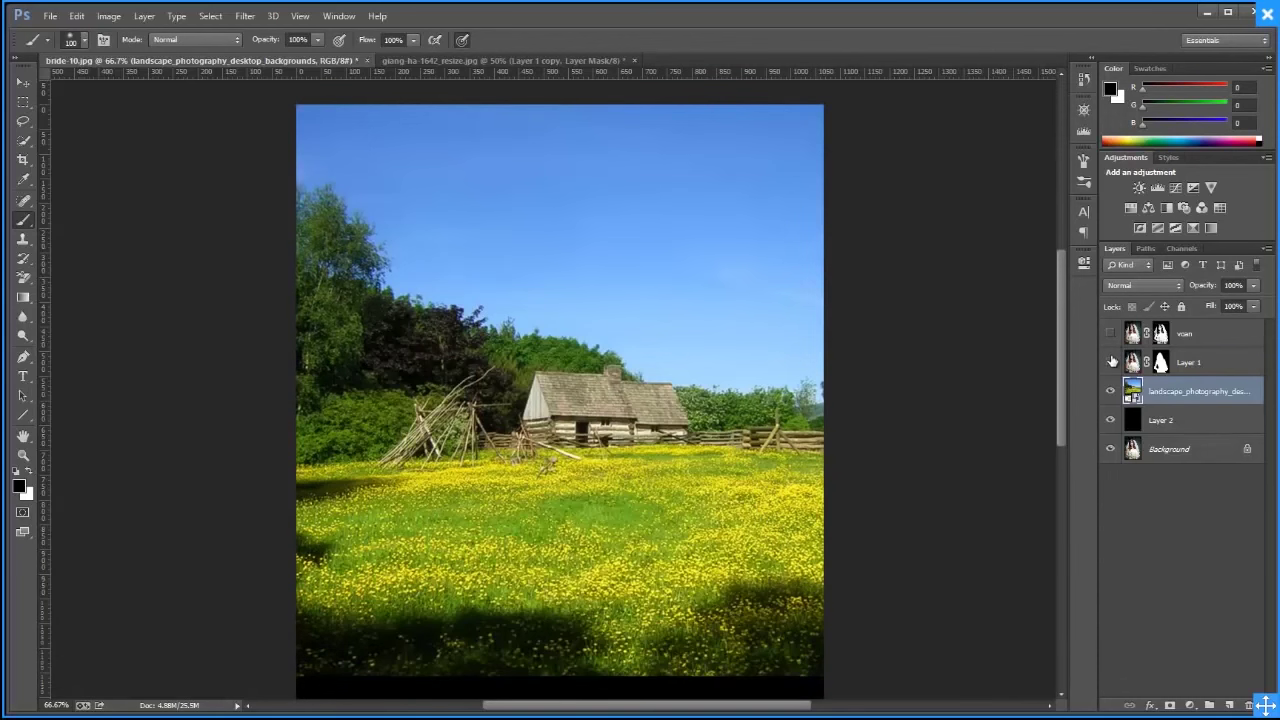
pyautogui.click(1110, 334)
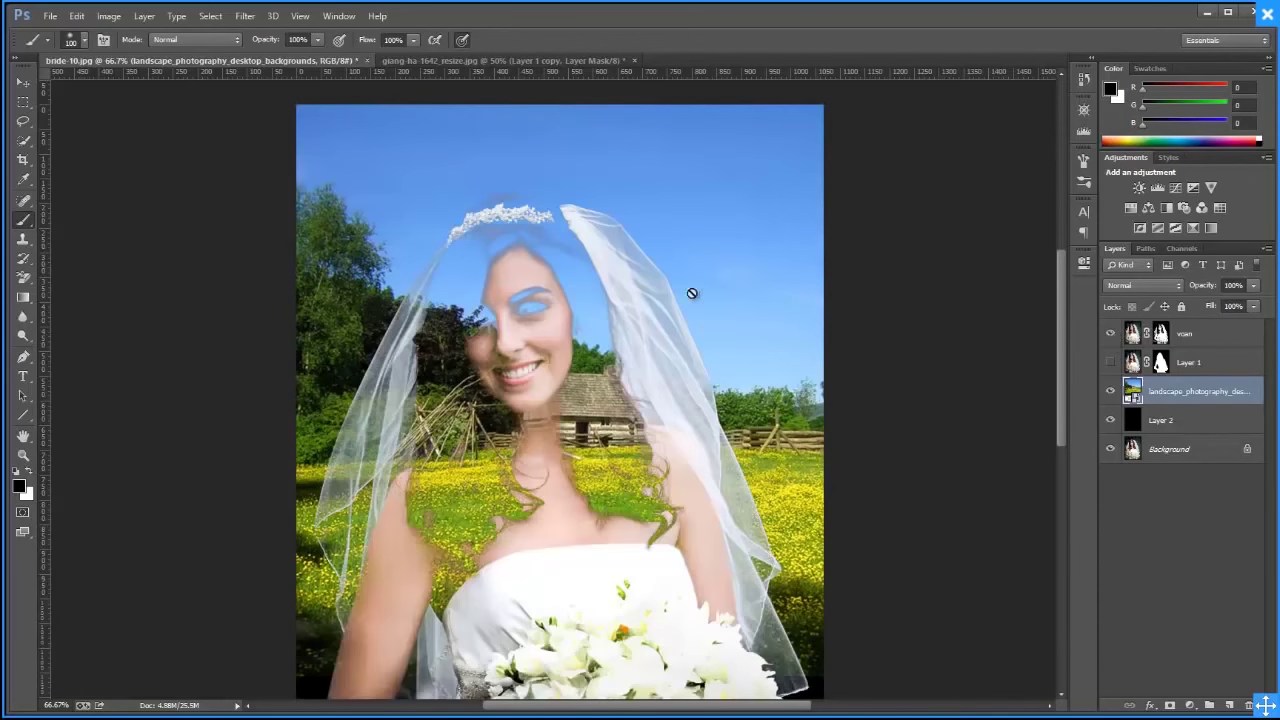
pyautogui.click(1110, 333)
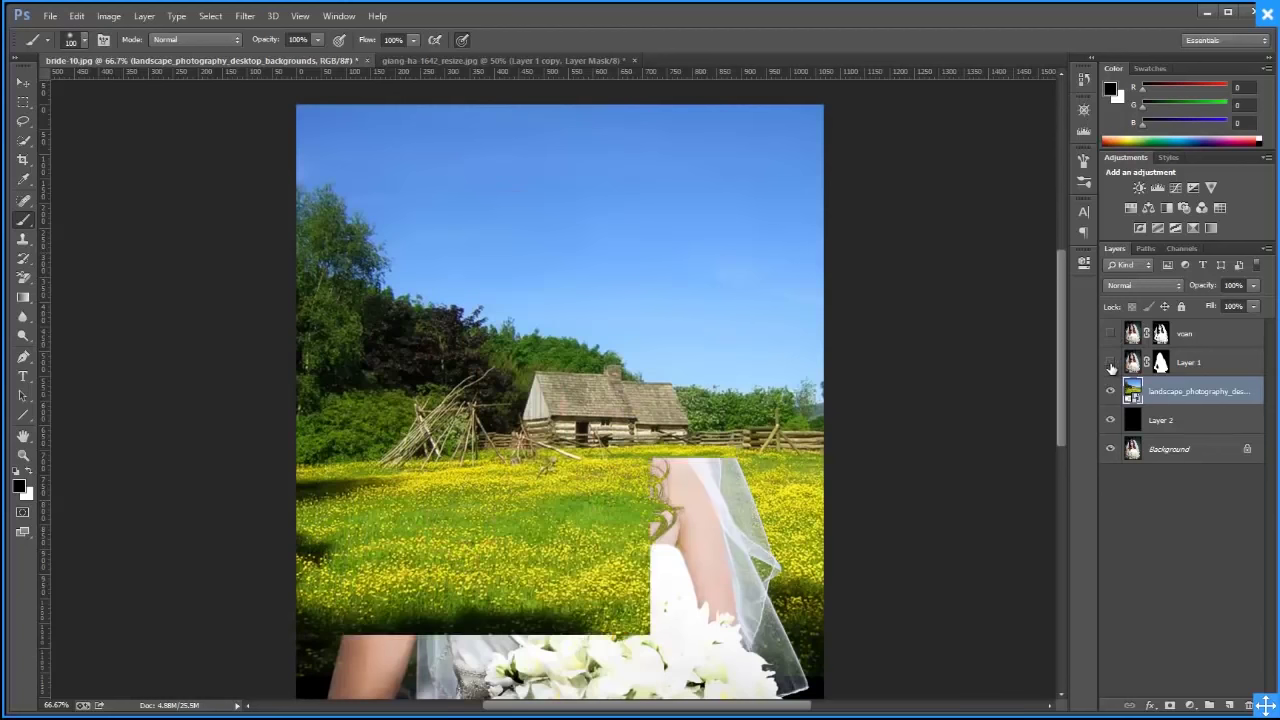
pyautogui.click(1110, 362)
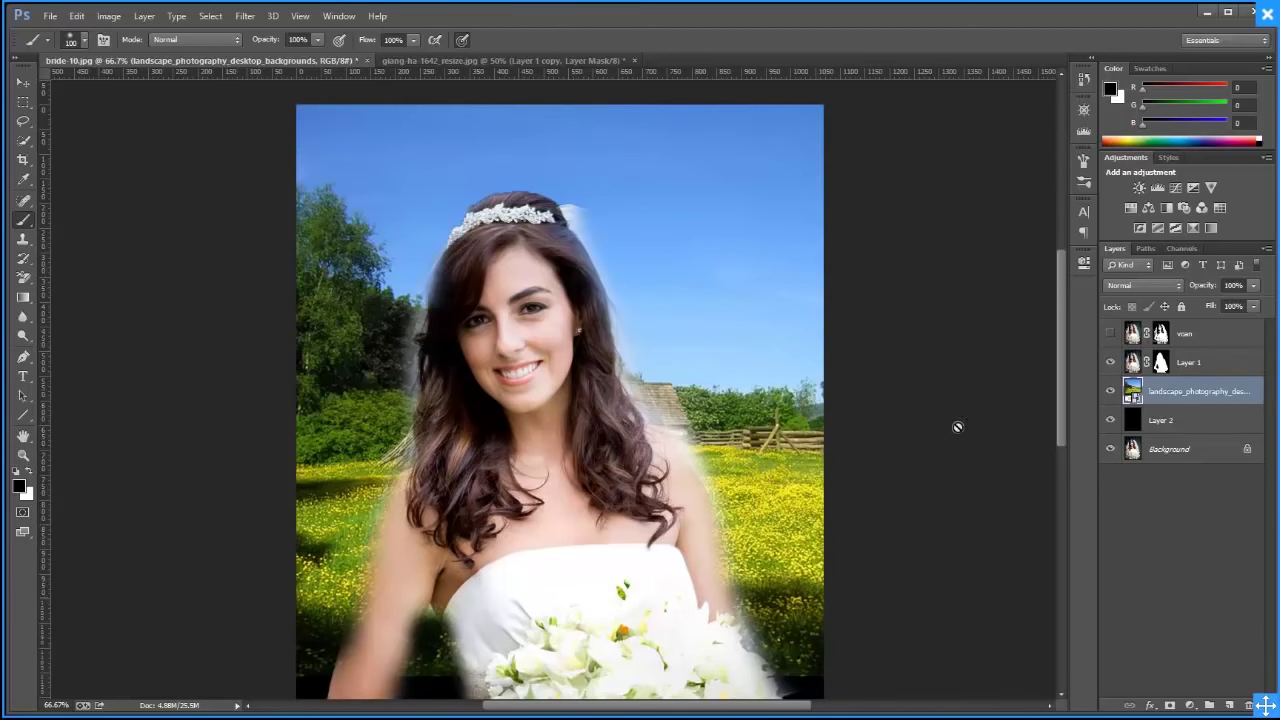
pyautogui.click(1110, 333)
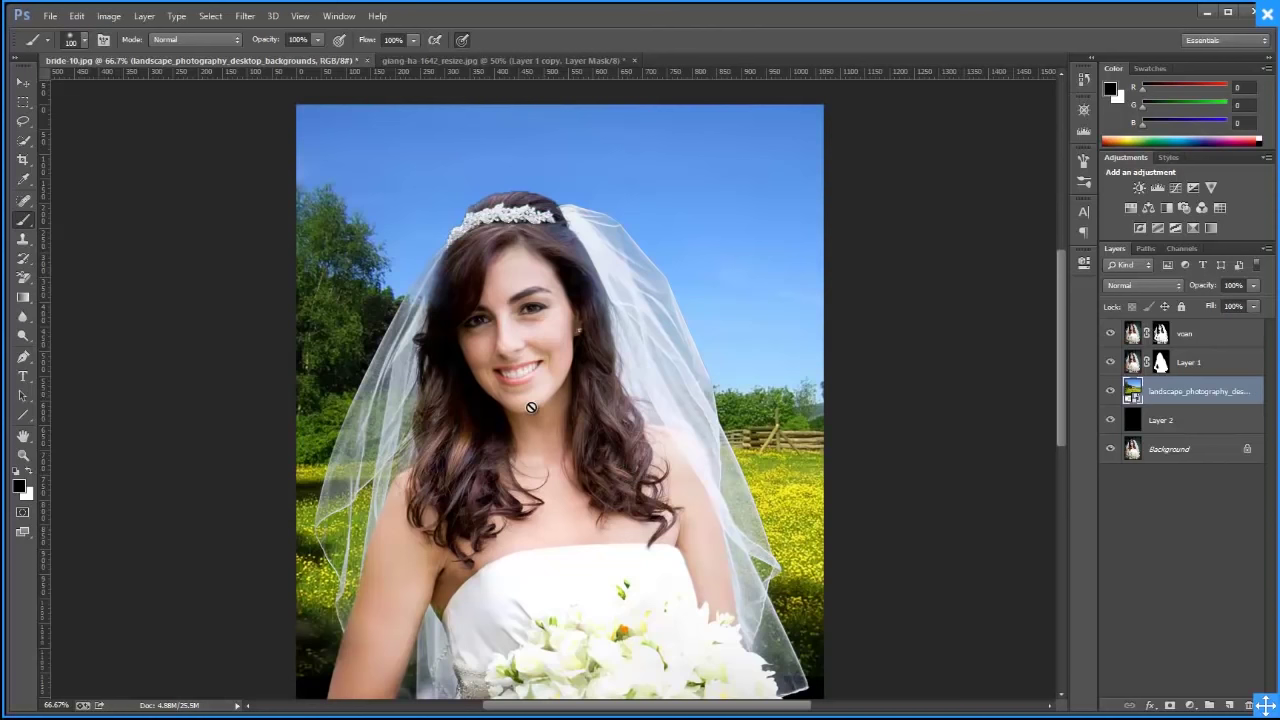
# Zoom the composite out to 50% and tuck the livestream chat window off-screen
pyautogui.press('z')
pyautogui.keyDown('alt'); pyautogui.click(553, 375); pyautogui.keyUp('alt')
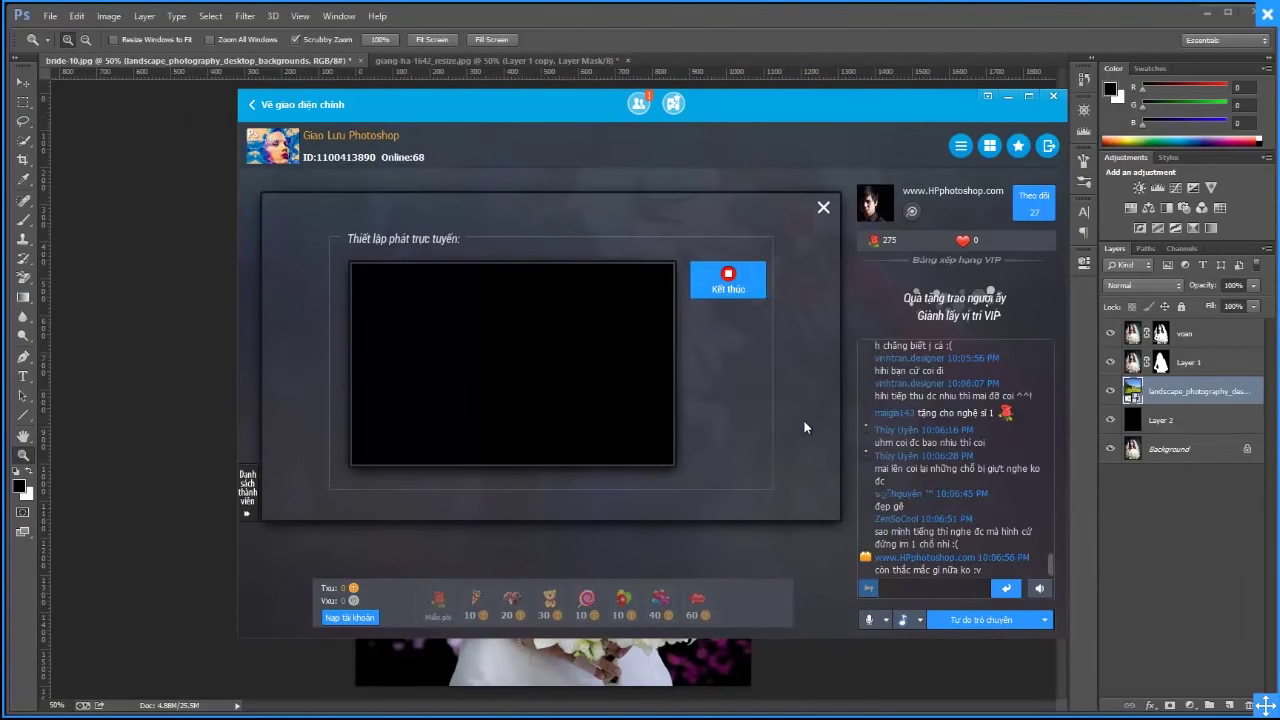
pyautogui.moveTo(767, 100); pyautogui.dragTo(2, 106)
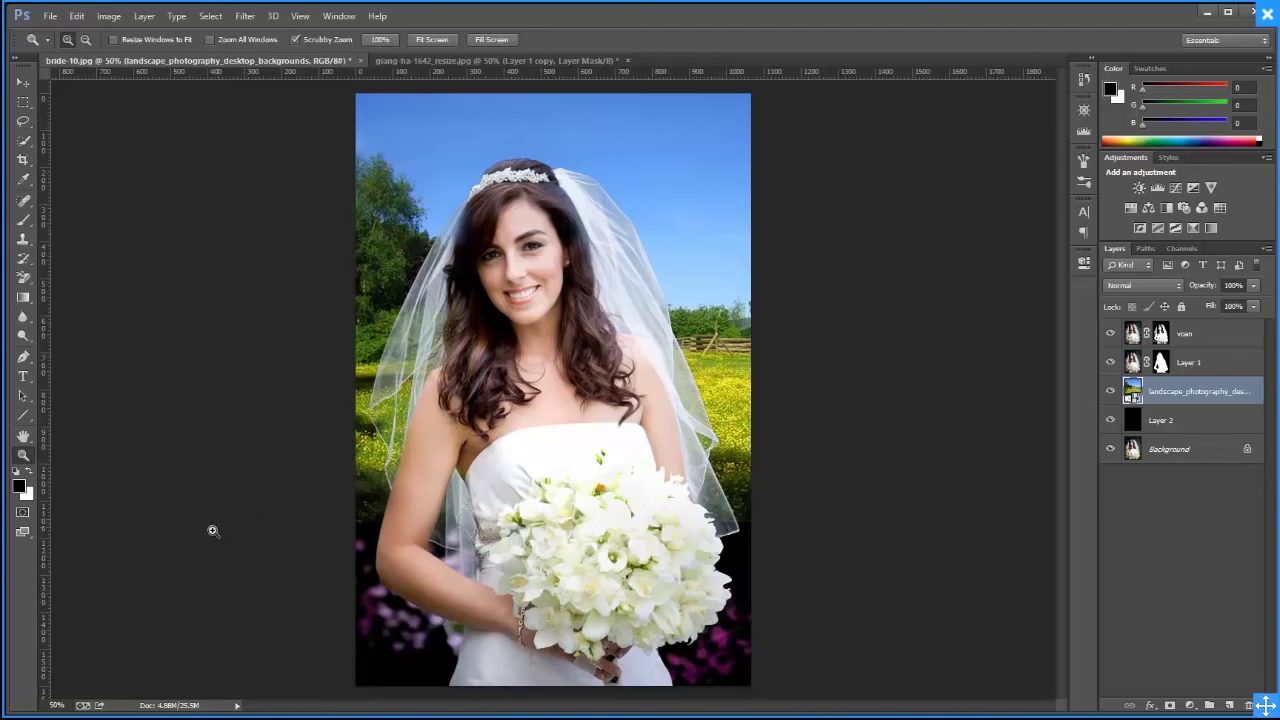
# Compare the composite by toggling Layer 1 and the veil layer on and off
pyautogui.hotkey('alt', 'Tab')
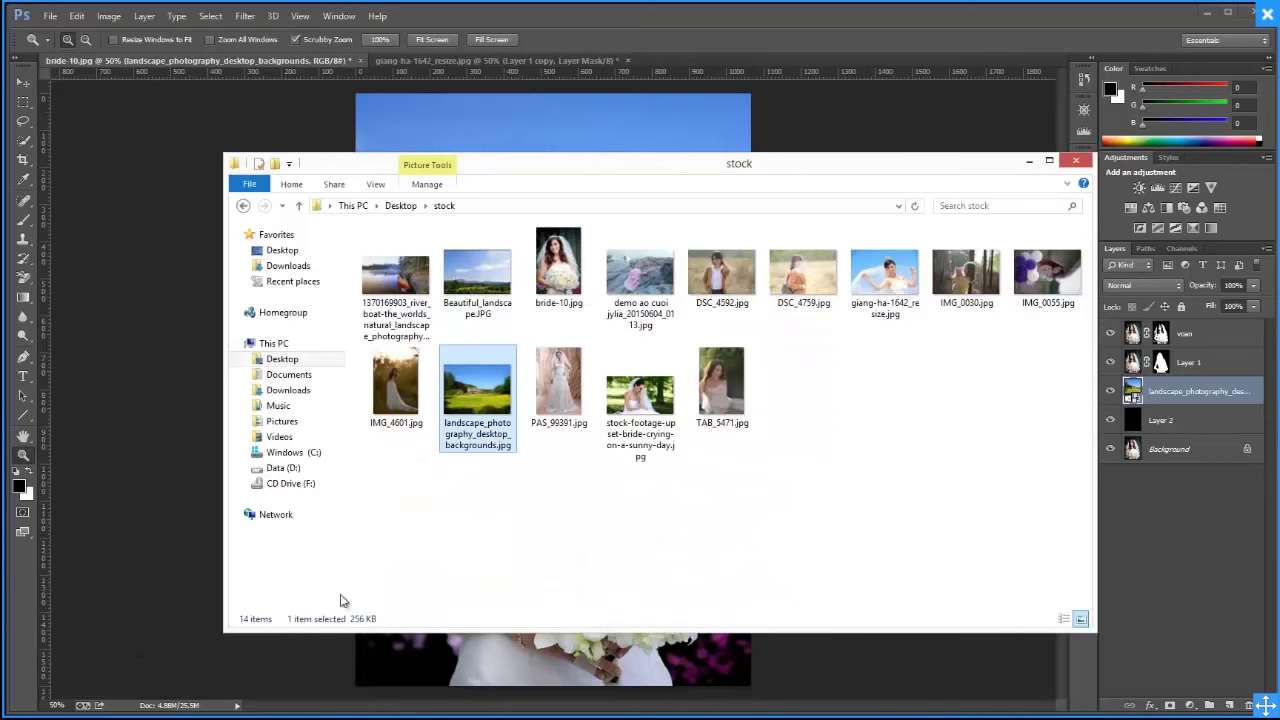
pyautogui.click(1030, 162)
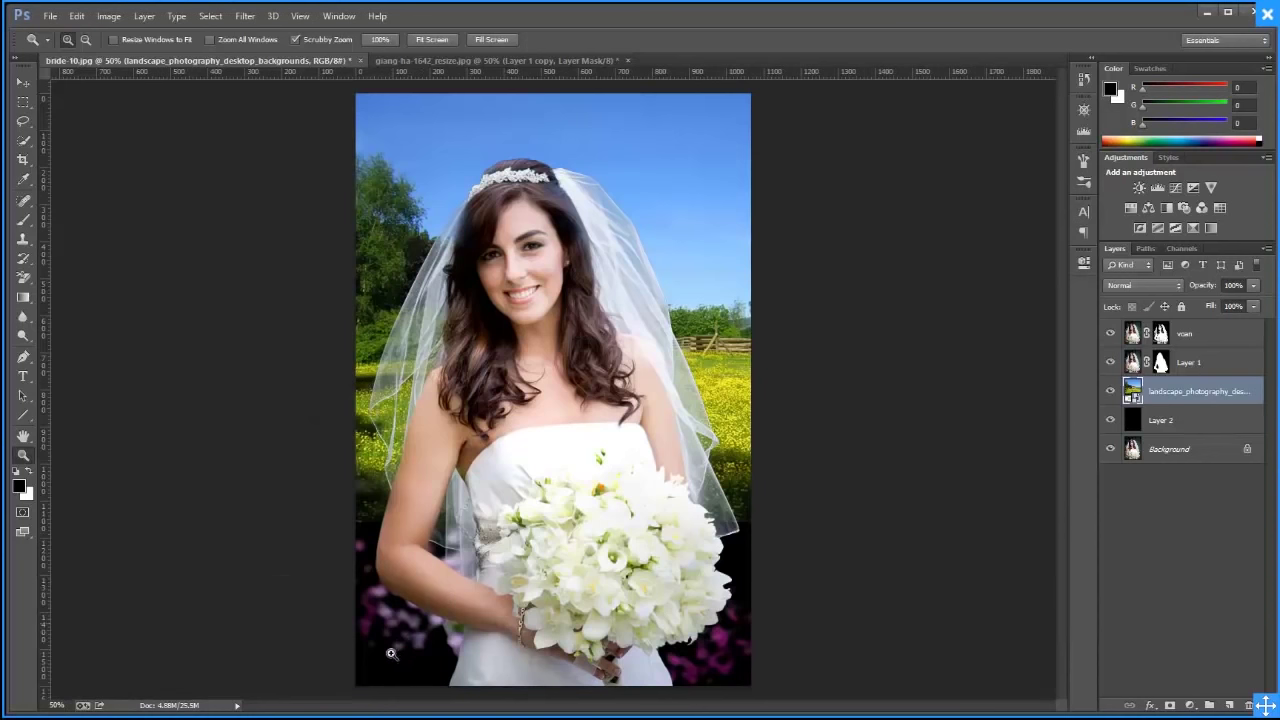
pyautogui.click(1110, 362)
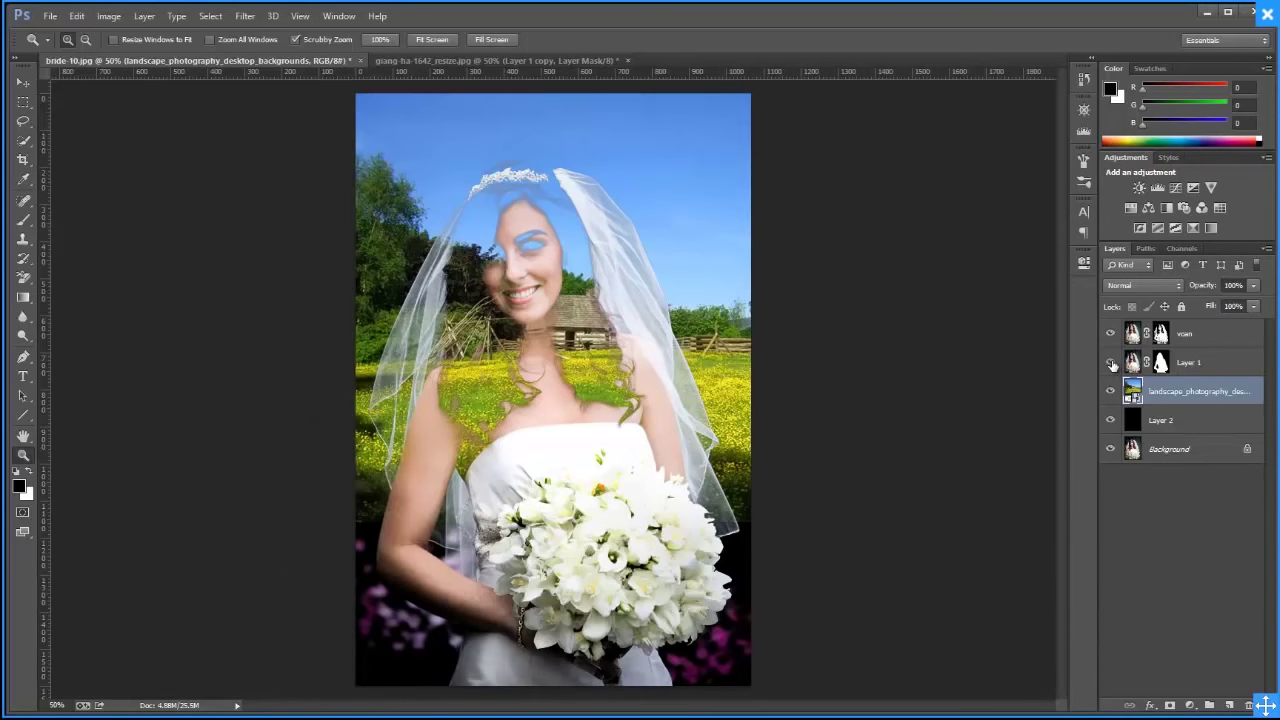
pyautogui.click(1110, 334)
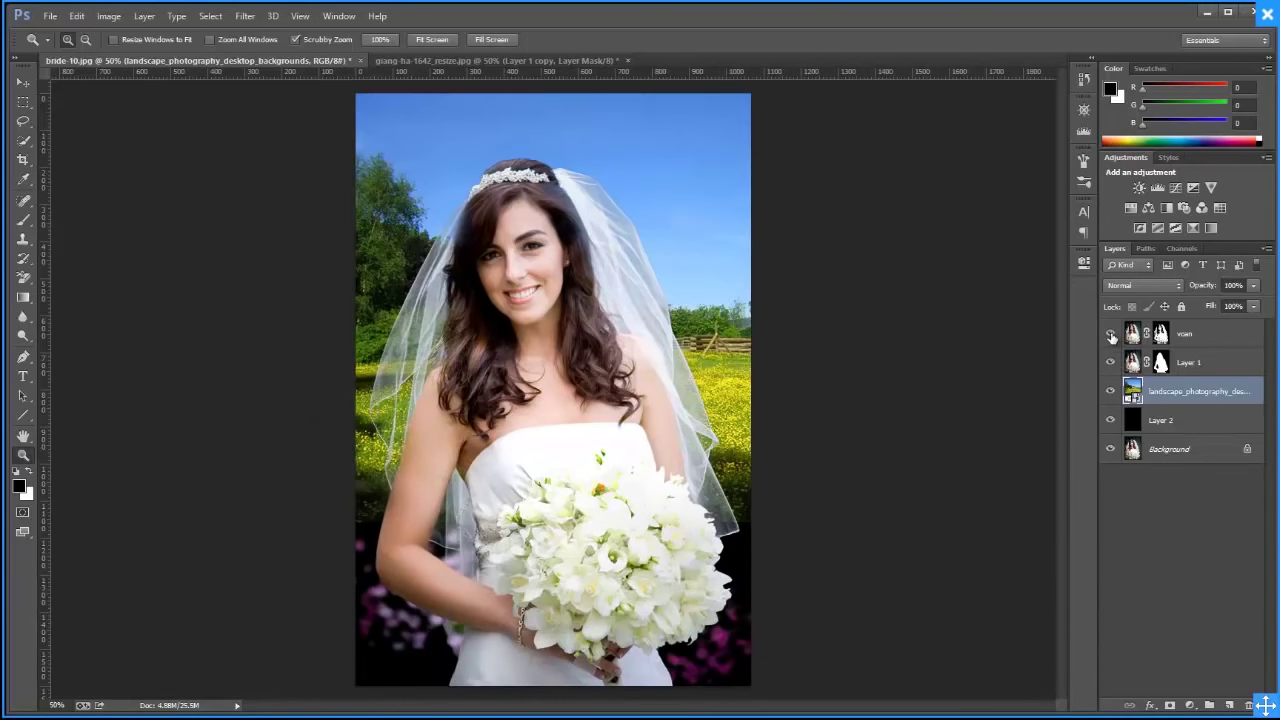
pyautogui.click(1110, 334)
# Enlarge the landscape layer to about 52% so the field reaches the canvas bottom
pyautogui.hotkey('ctrl', 't')
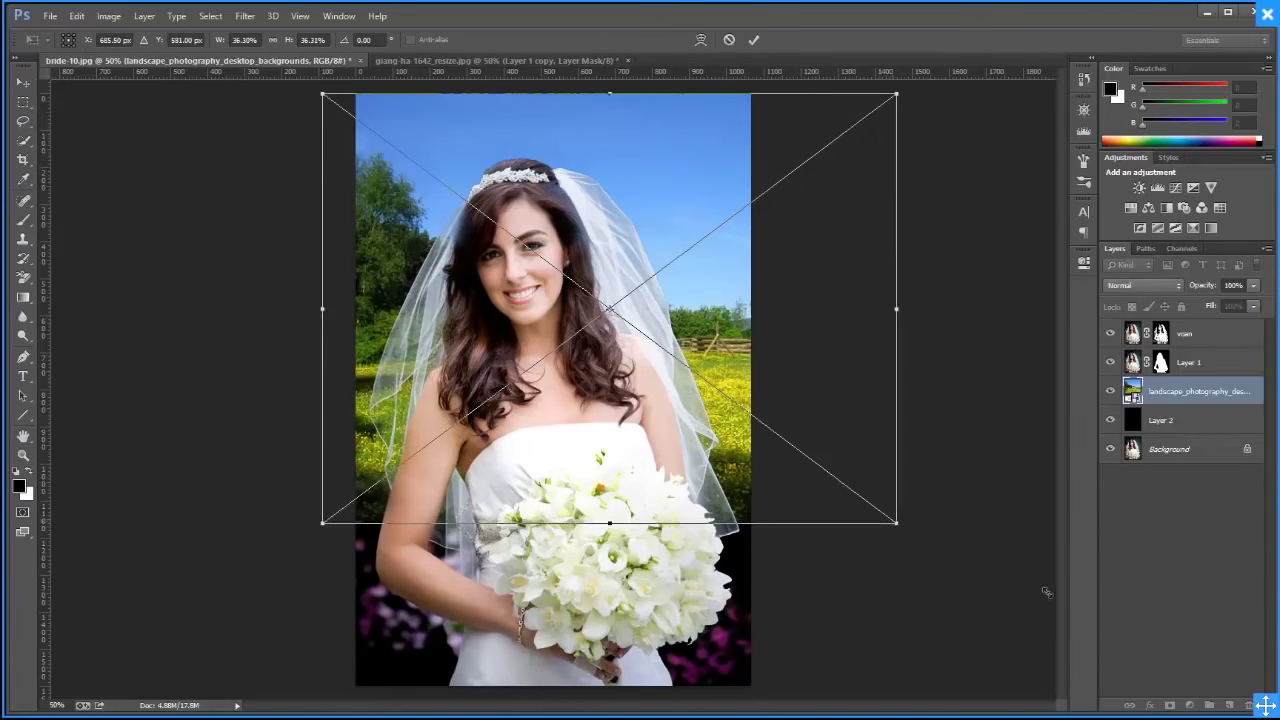
pyautogui.moveTo(896, 522); pyautogui.dragTo(1130, 615)
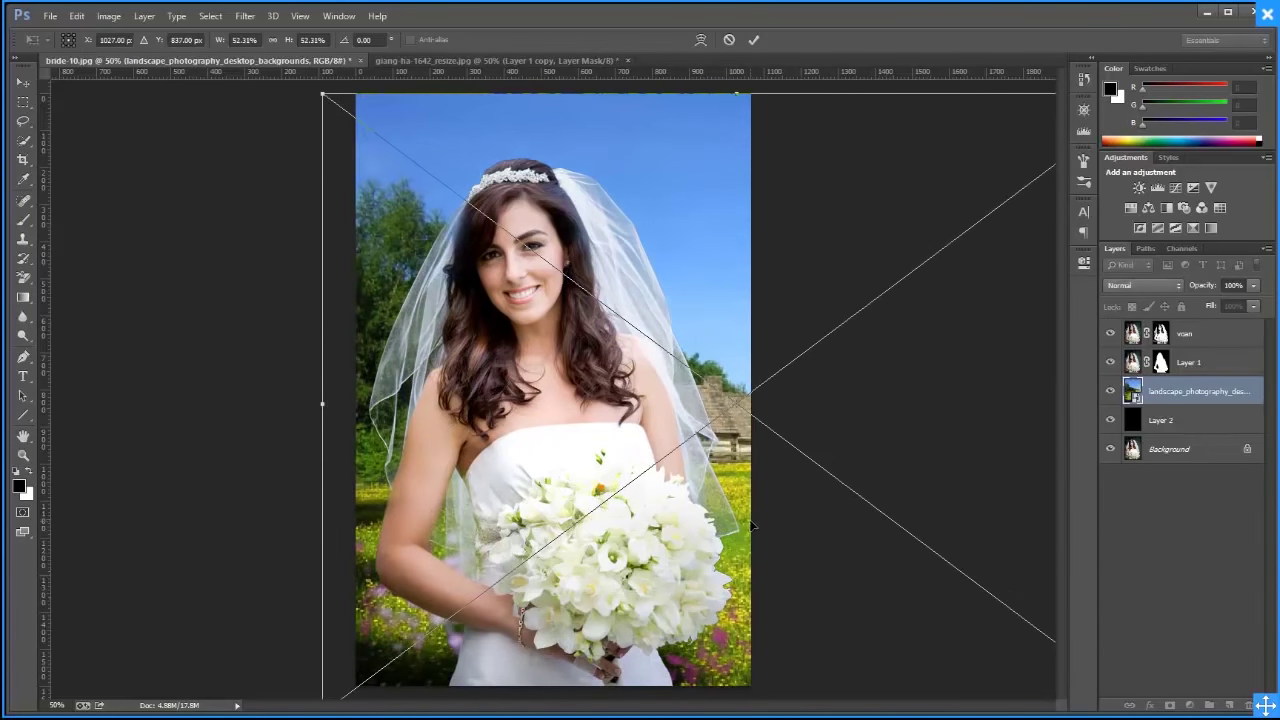
pyautogui.press('z')
pyautogui.press('Return')
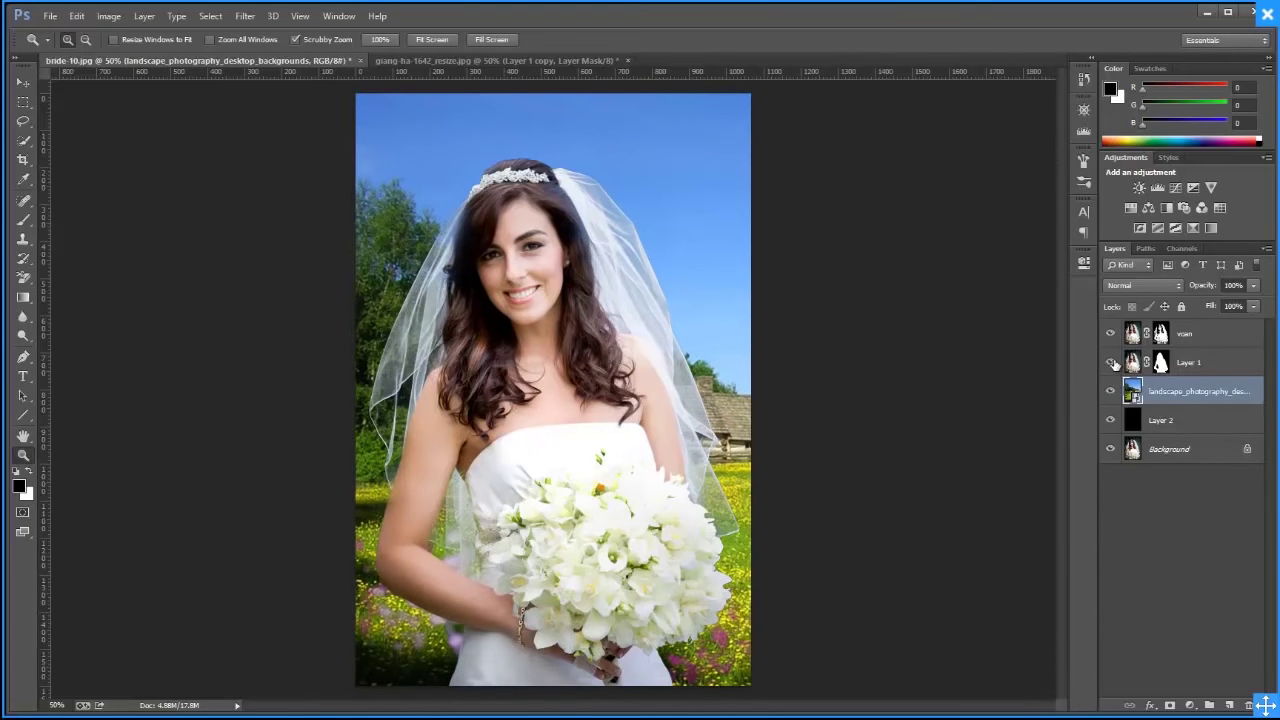
pyautogui.click(1111, 363)
pyautogui.click(1111, 363)
pyautogui.click(1110, 333)
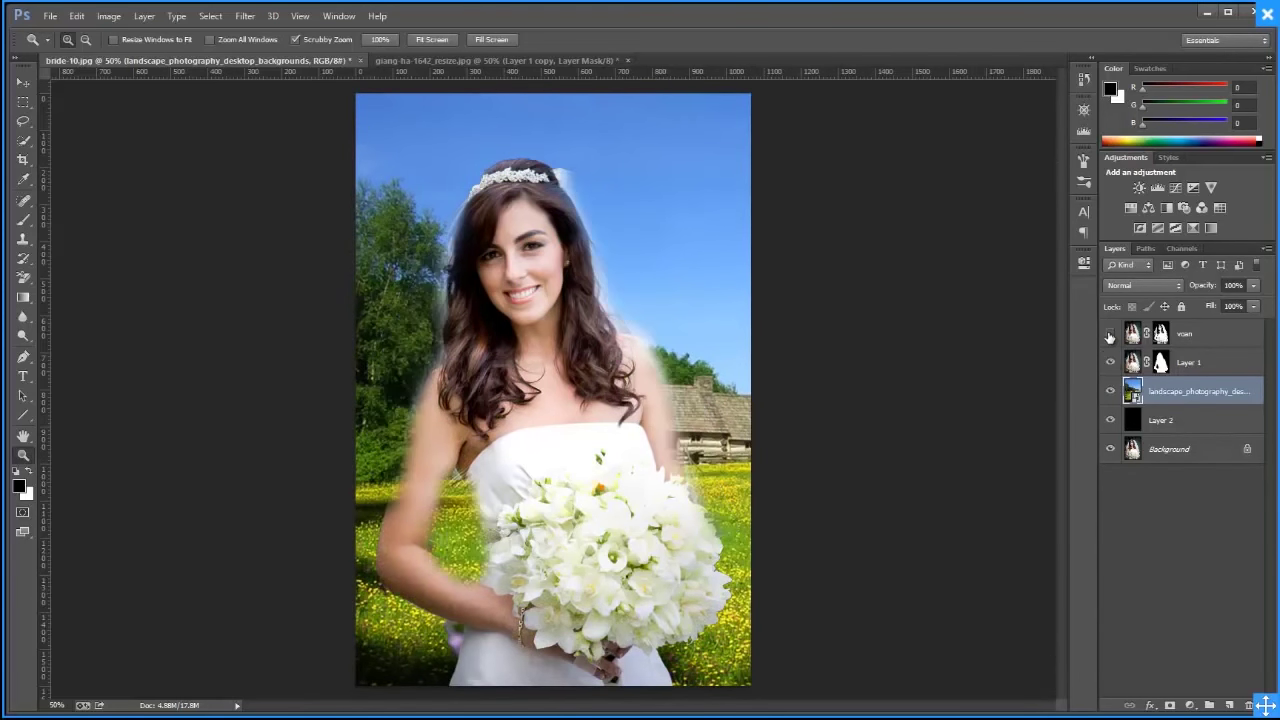
pyautogui.click(1161, 335)
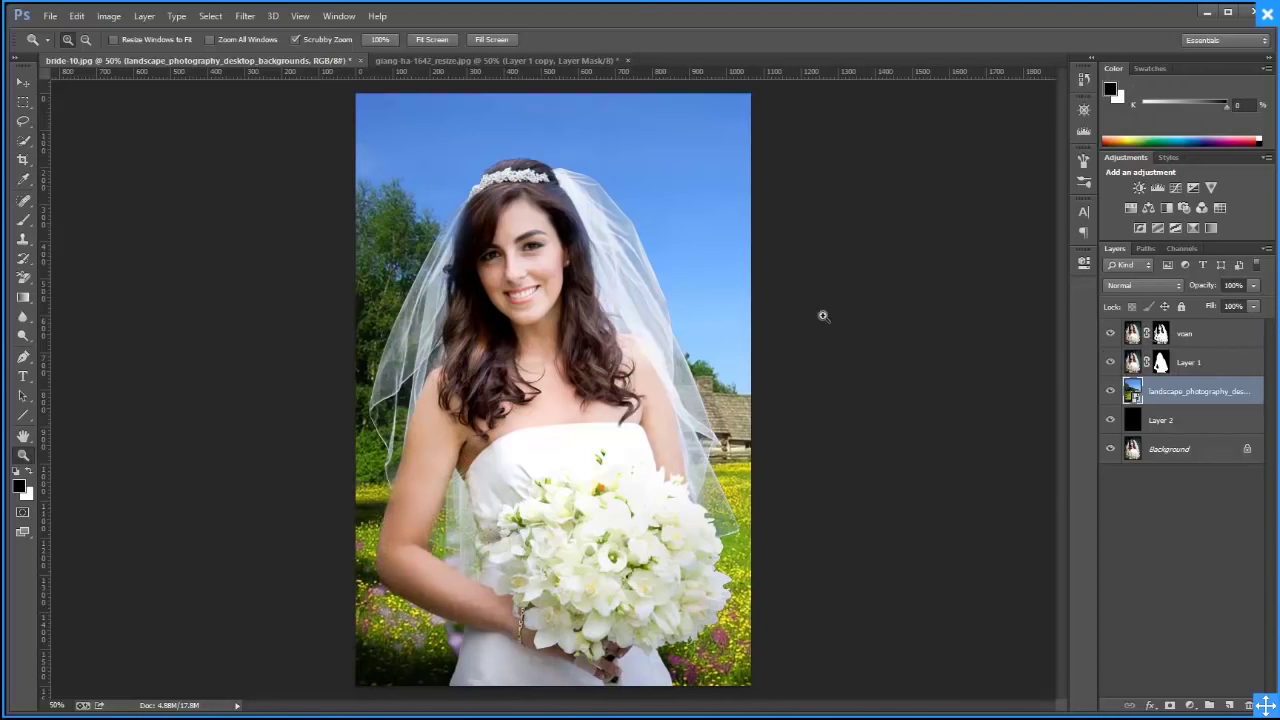
# Paint out the lower-right pink flowers and the lower-left dress edge on the masks
pyautogui.click(23, 219)
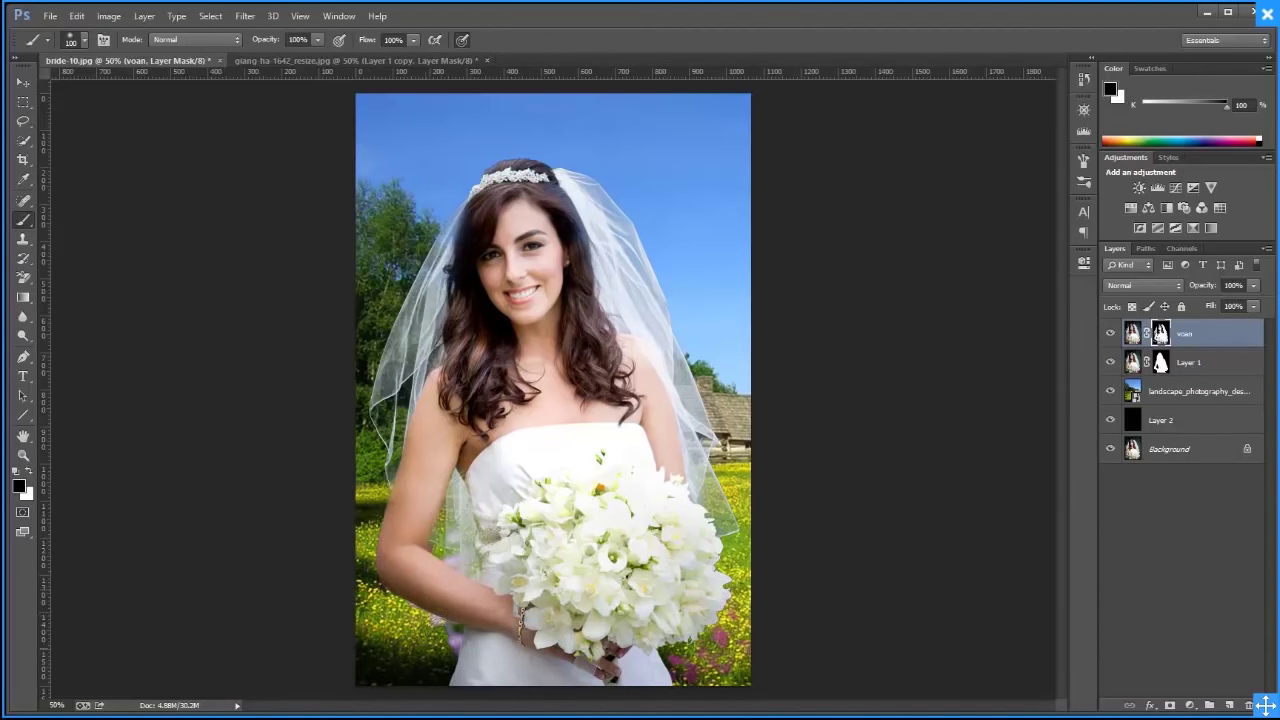
pyautogui.moveTo(750, 618); pyautogui.dragTo(668, 666)
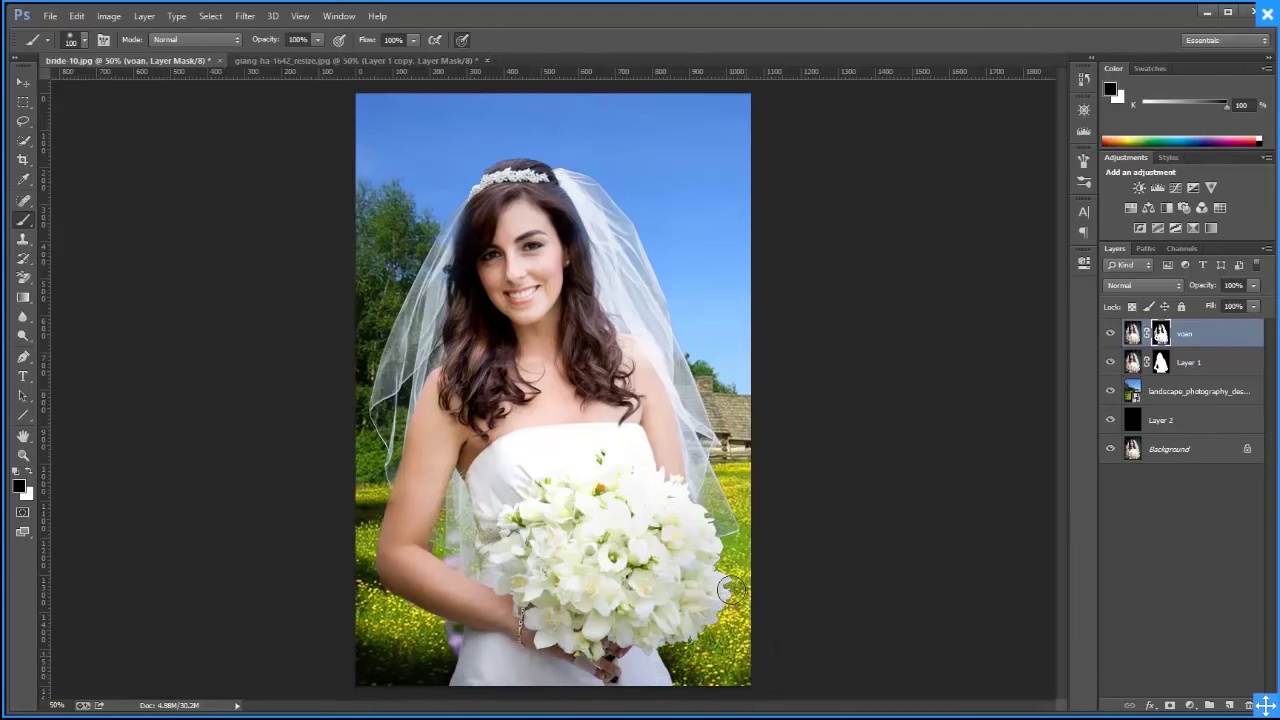
pyautogui.click(1160, 362)
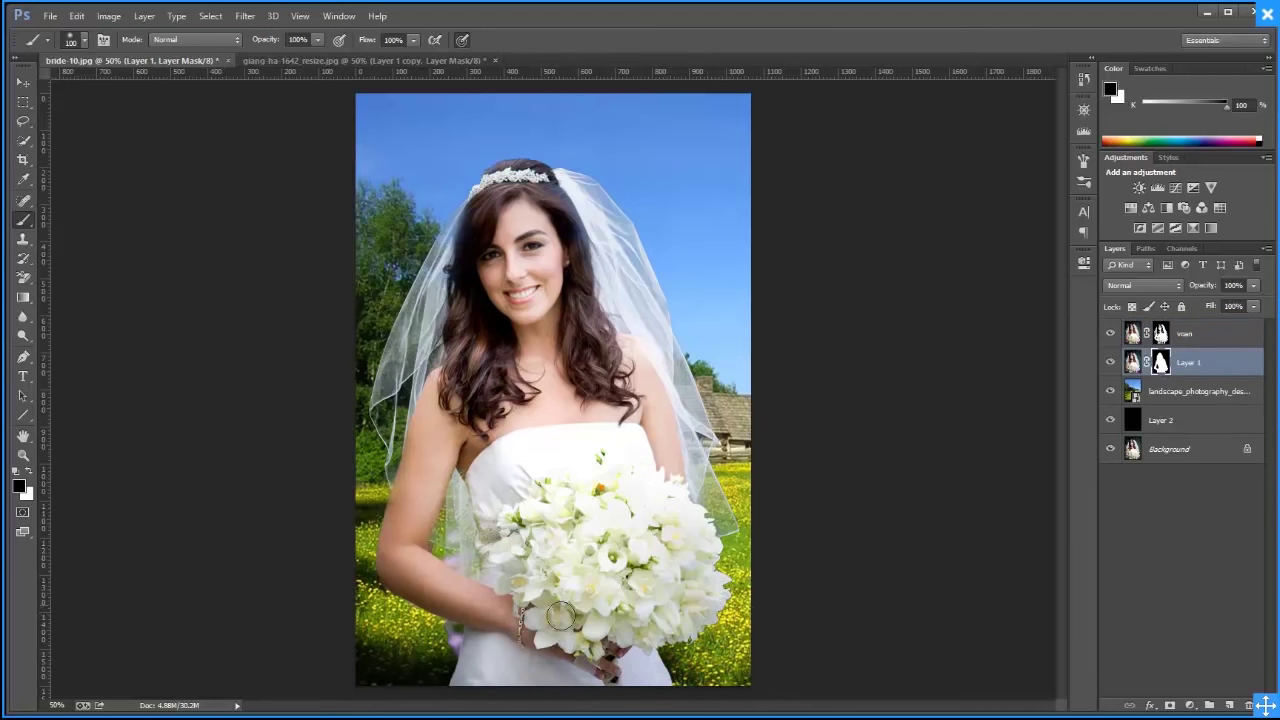
pyautogui.moveTo(474, 628); pyautogui.dragTo(460, 668)
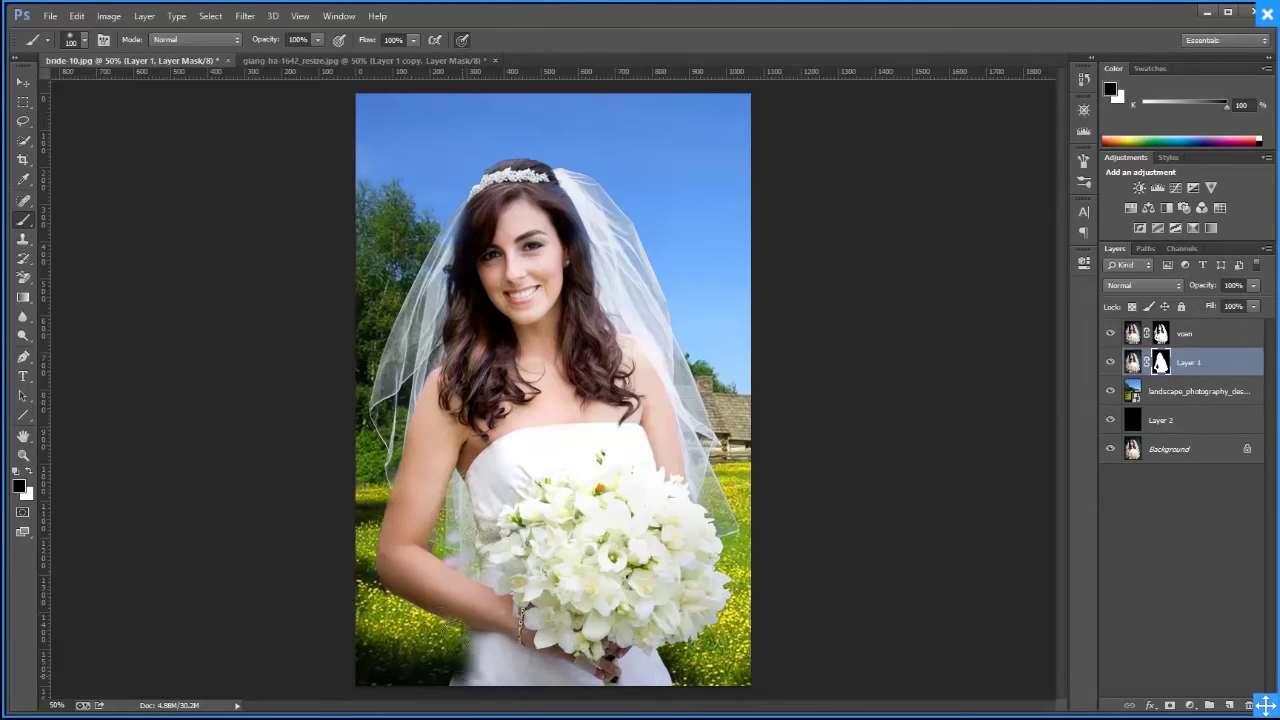
# Lasso the purple gap under the left arm and fill it black on Layer 1's mask
pyautogui.press('z')
pyautogui.click(447, 650)
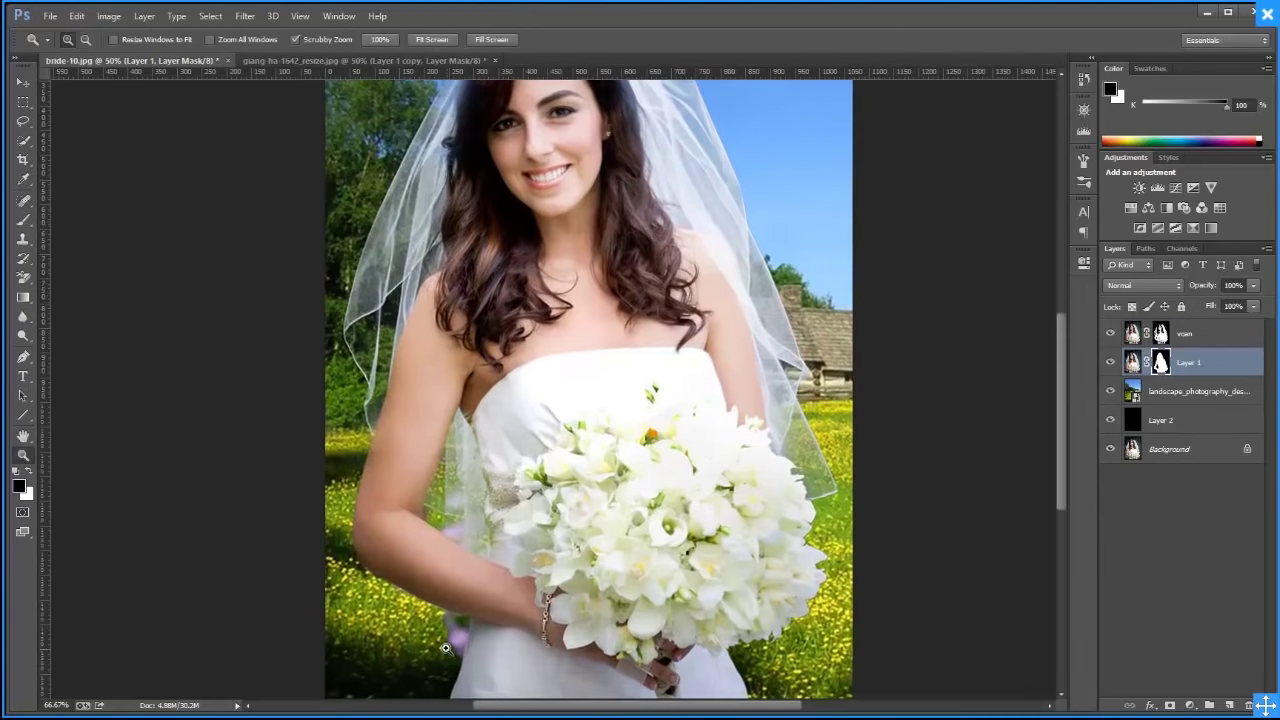
pyautogui.press('l')
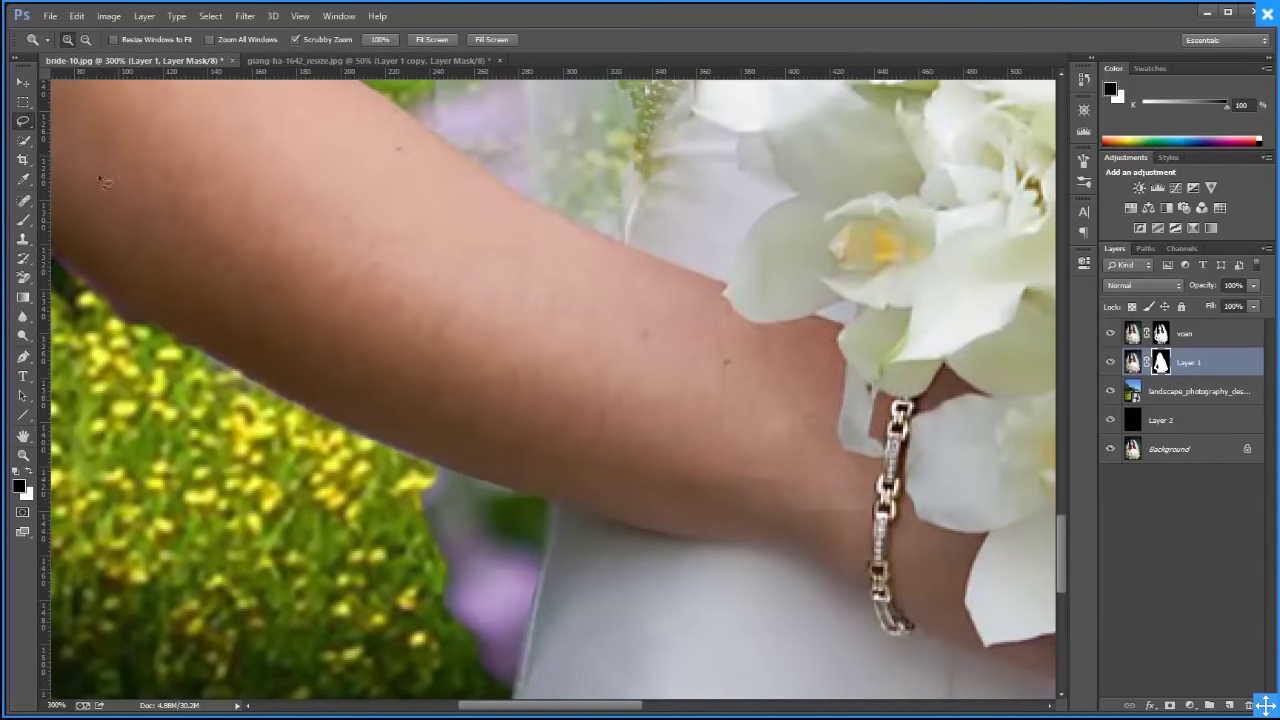
pyautogui.moveTo(427, 465)
pyautogui.mouseDown()
pyautogui.moveTo(549, 515)
pyautogui.moveTo(542, 574)
pyautogui.mouseUp()
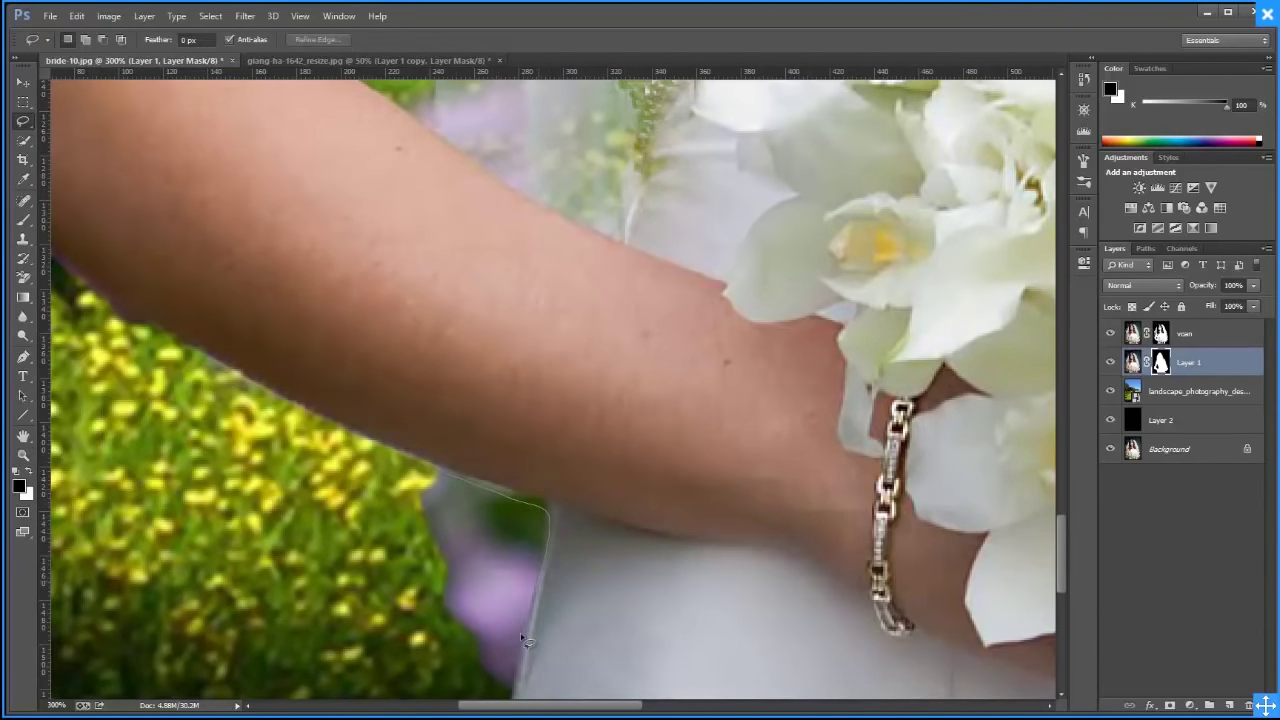
pyautogui.moveTo(518, 700); pyautogui.dragTo(355, 510)
pyautogui.click(23, 220)
pyautogui.hotkey('alt', 'BackSpace')
pyautogui.hotkey('ctrl', 'd')
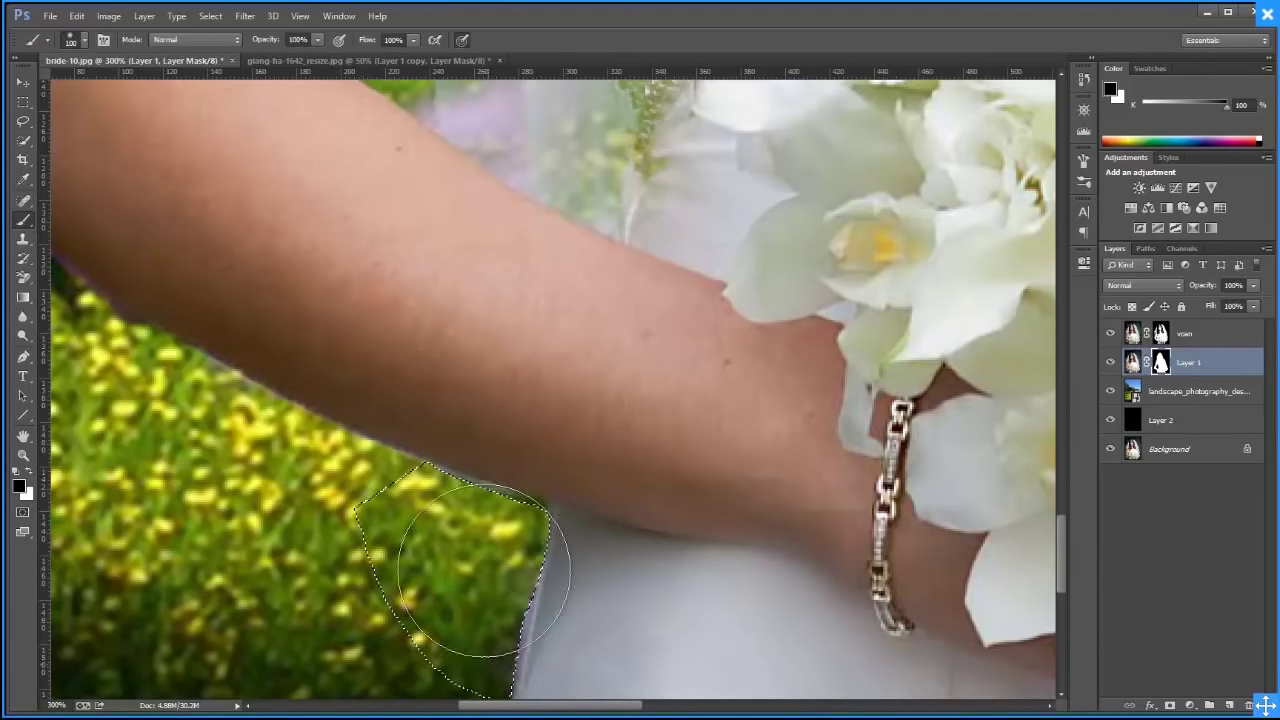
pyautogui.press('z')
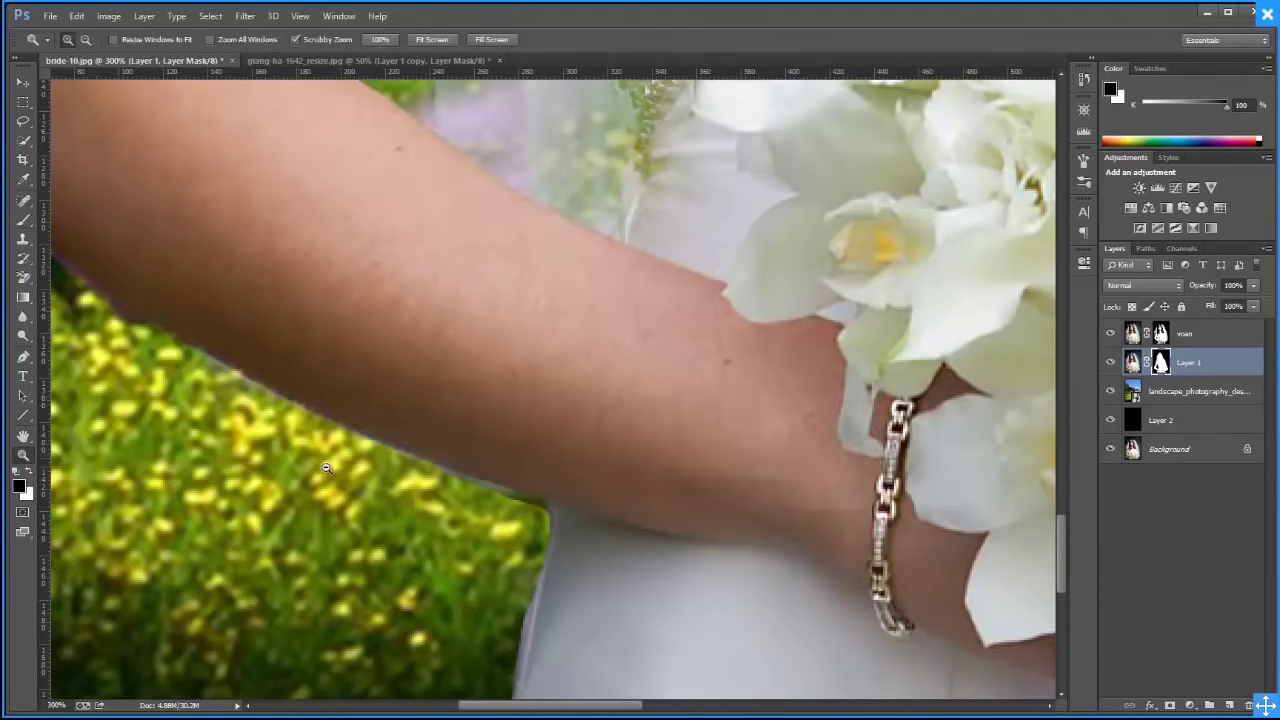
pyautogui.keyDown('alt'); pyautogui.click(390, 420); pyautogui.keyUp('alt')
pyautogui.keyDown('alt'); pyautogui.click(390, 420); pyautogui.keyUp('alt')
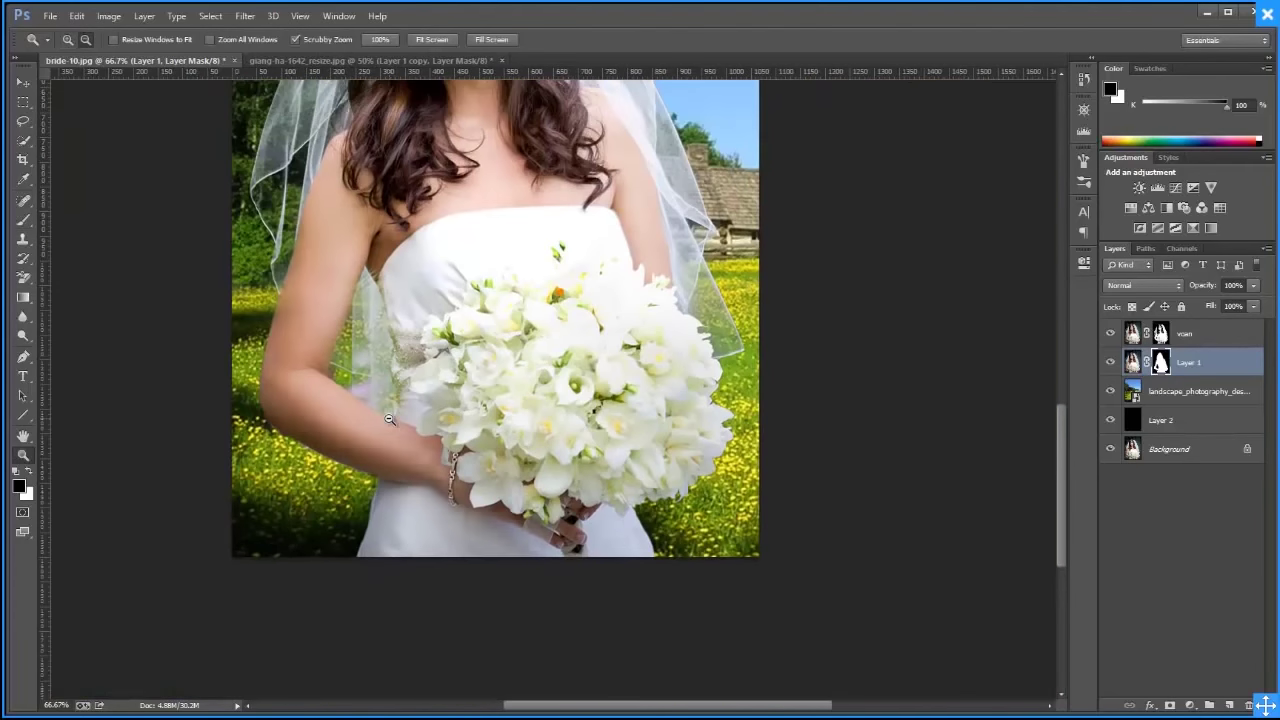
pyautogui.keyDown('alt'); pyautogui.click(398, 423); pyautogui.keyUp('alt')
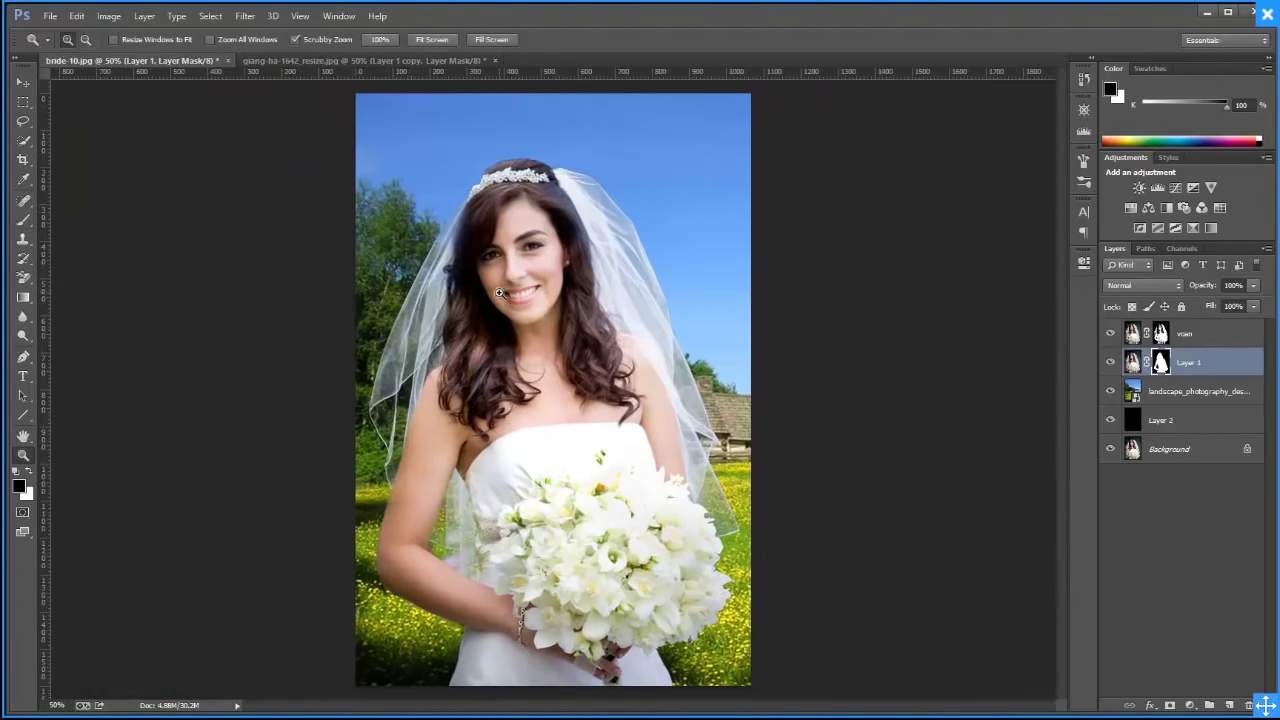
# Paint white on Layer 1's mask to restore the hair at the bride's left temple
pyautogui.click(1110, 335)
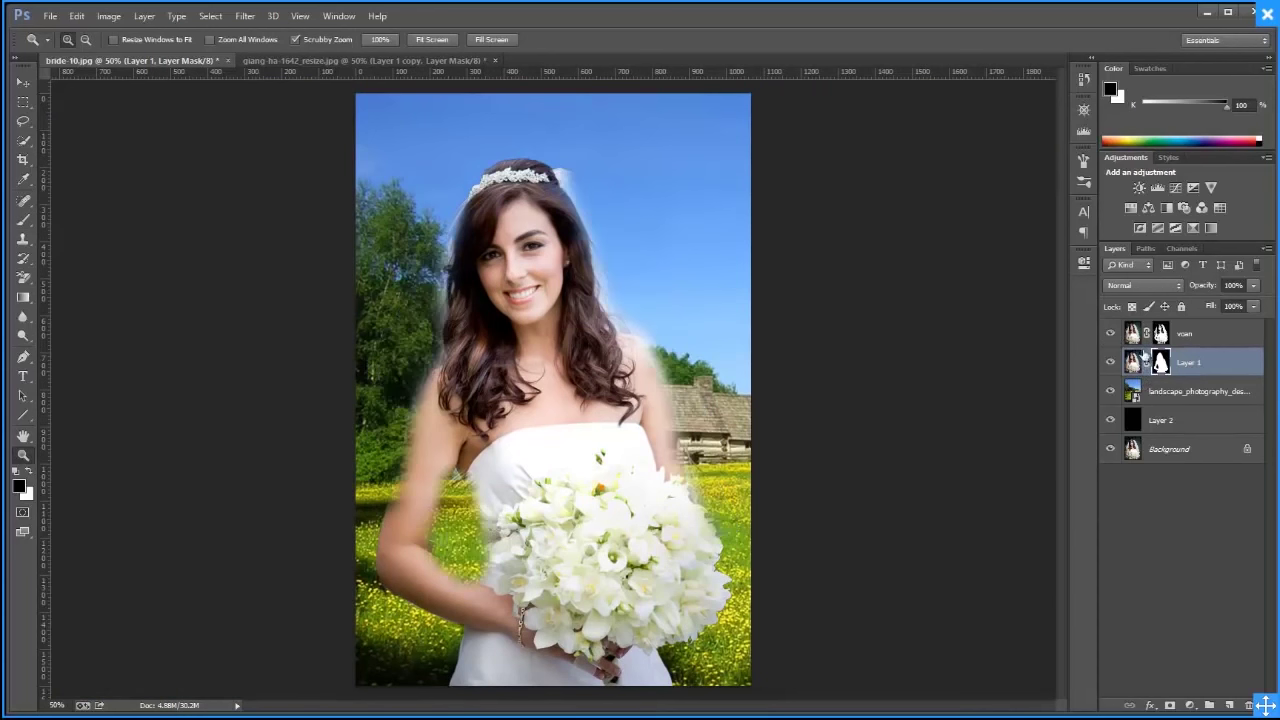
pyautogui.click(23, 219)
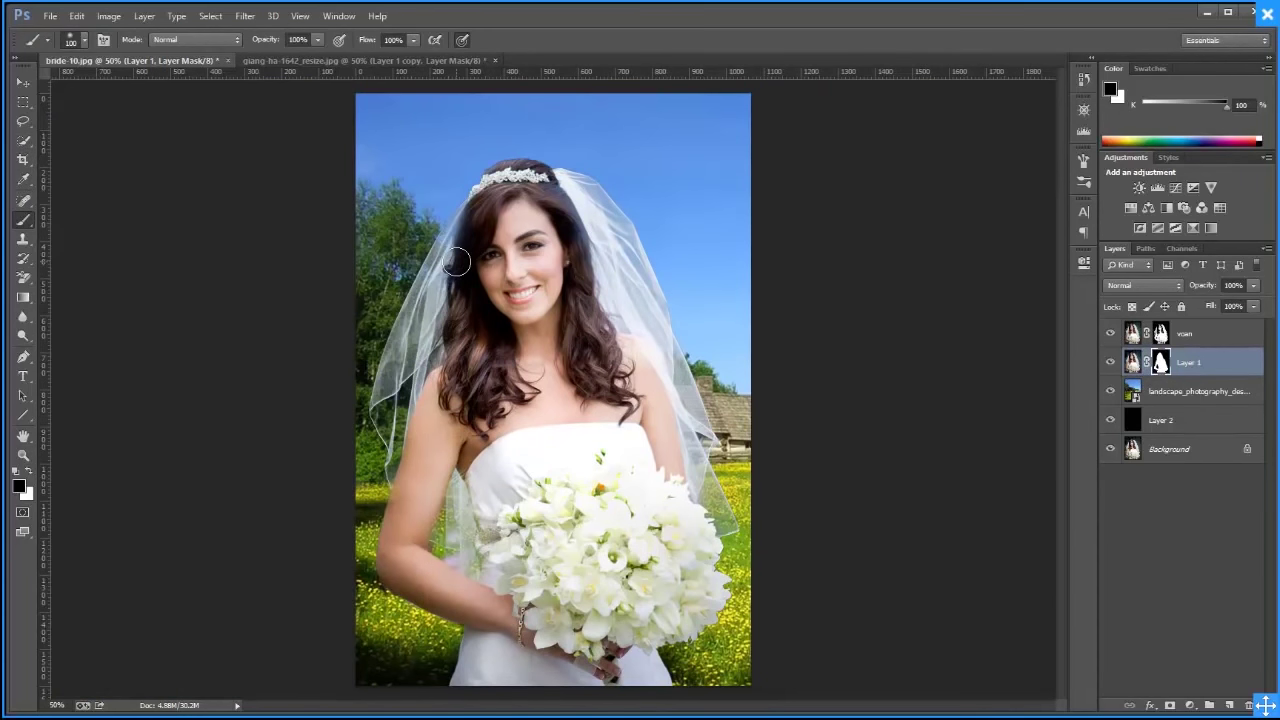
pyautogui.press('x')
pyautogui.moveTo(477, 219); pyautogui.dragTo(468, 245)
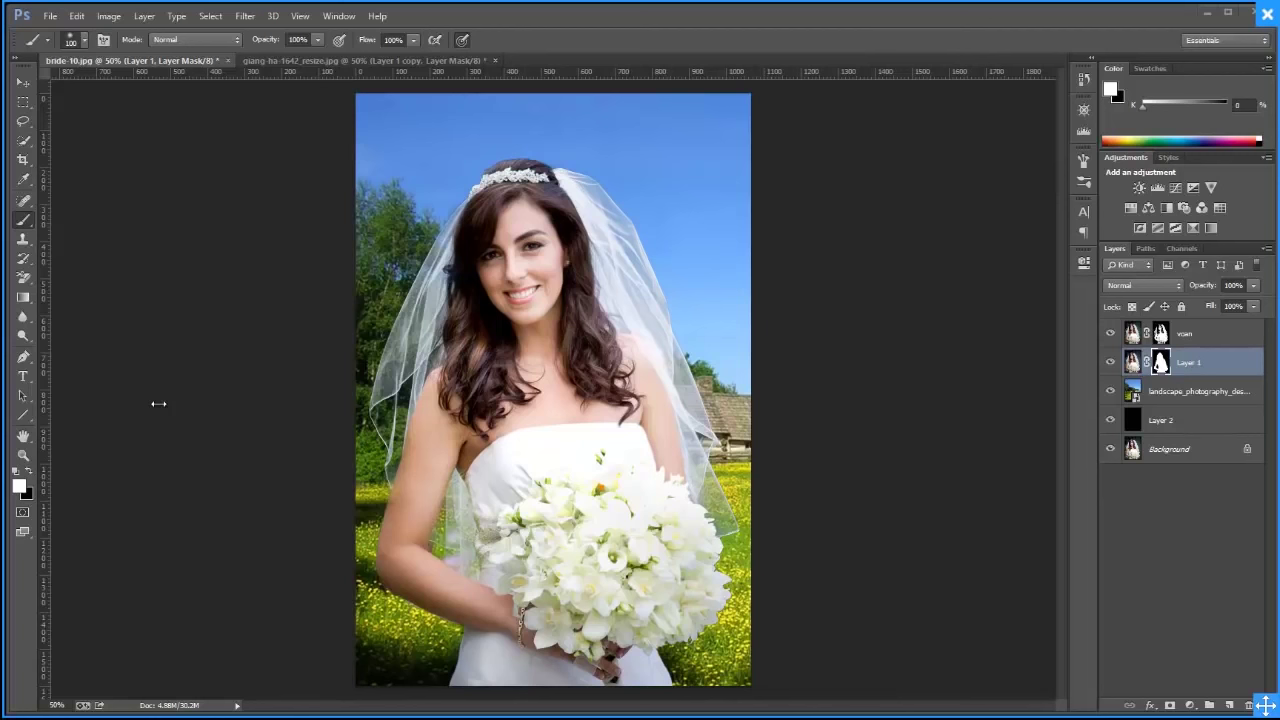
pyautogui.click(23, 455)
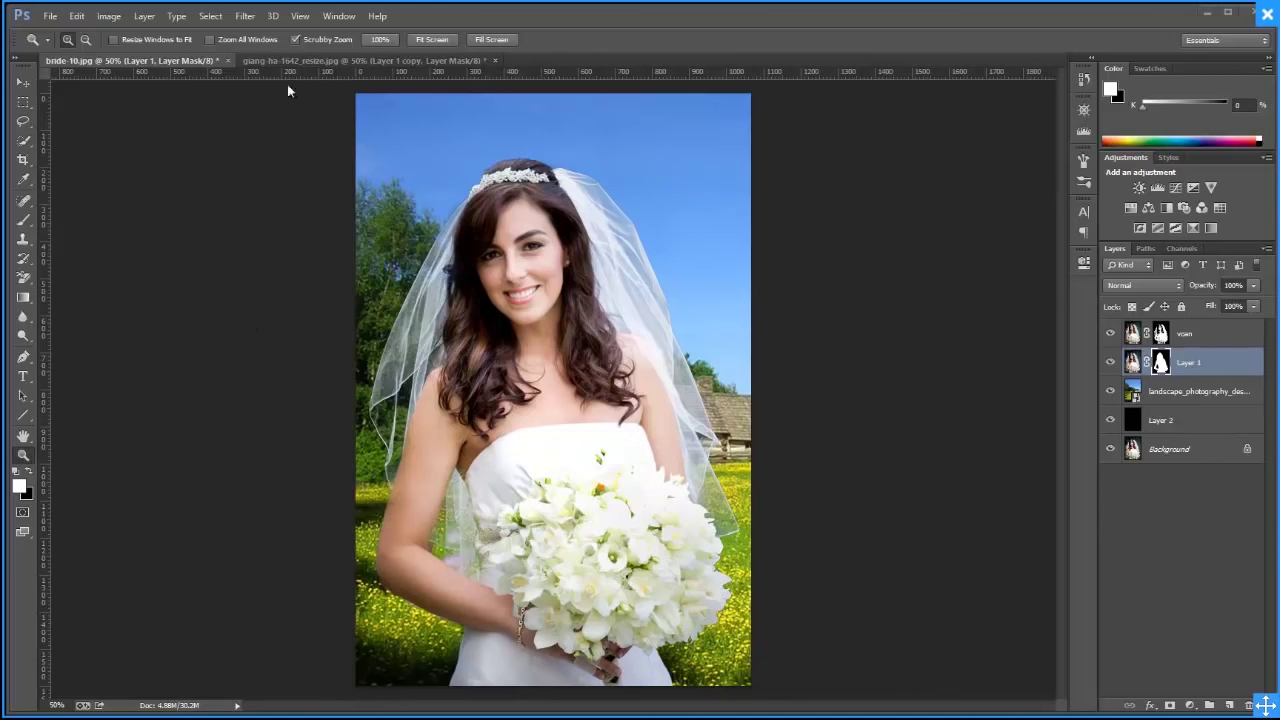
# Save the bride composite as tach voan.psd and close both open documents
pyautogui.click(265, 60)
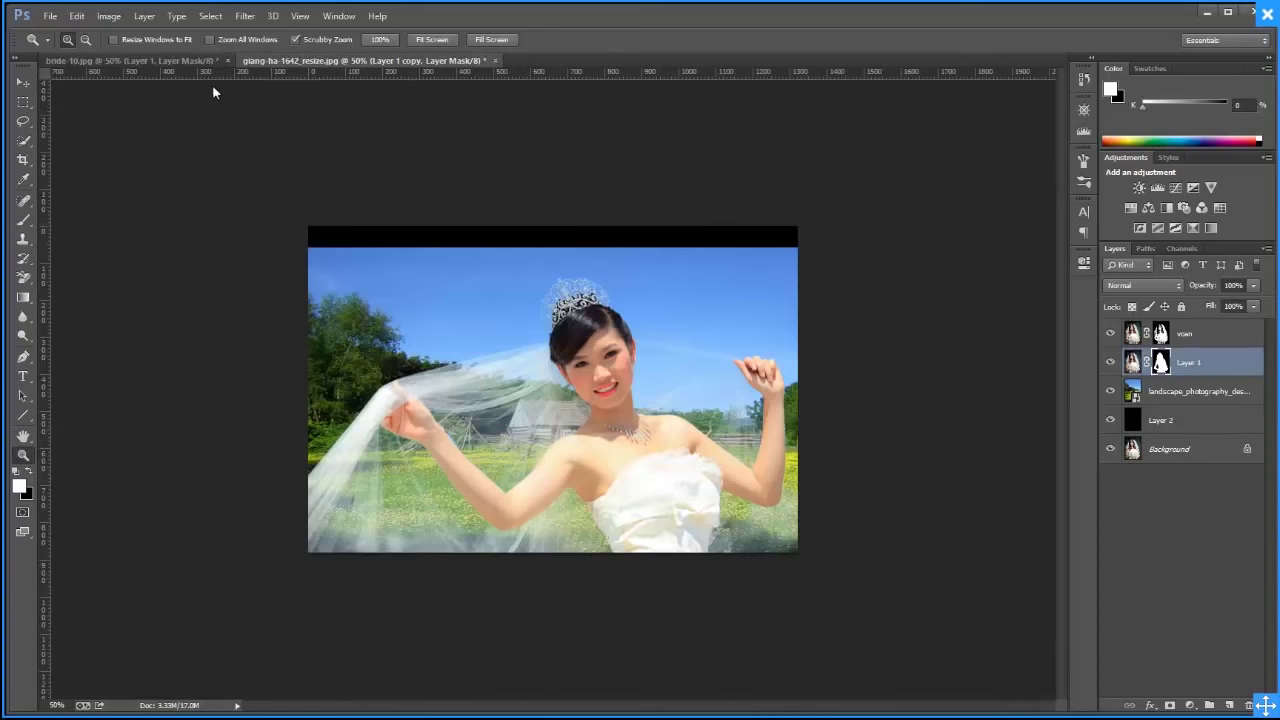
pyautogui.click(192, 61)
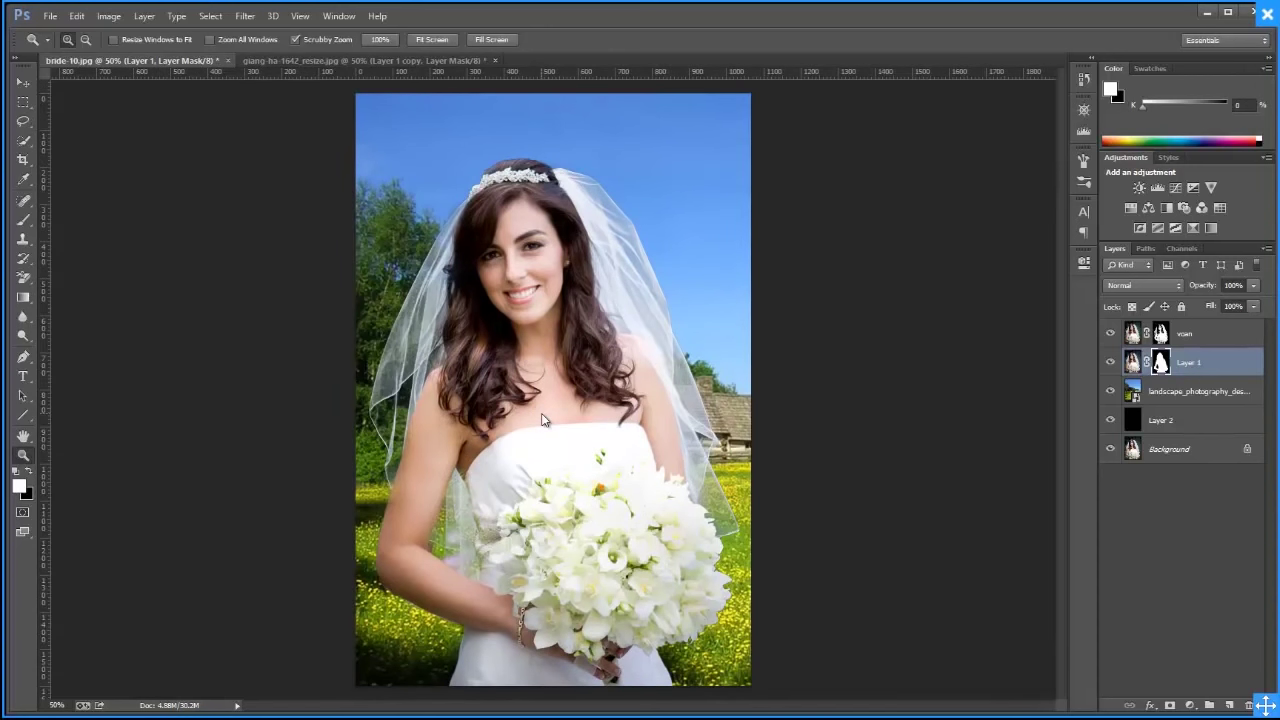
pyautogui.hotkey('ctrl', 'shift', 's')
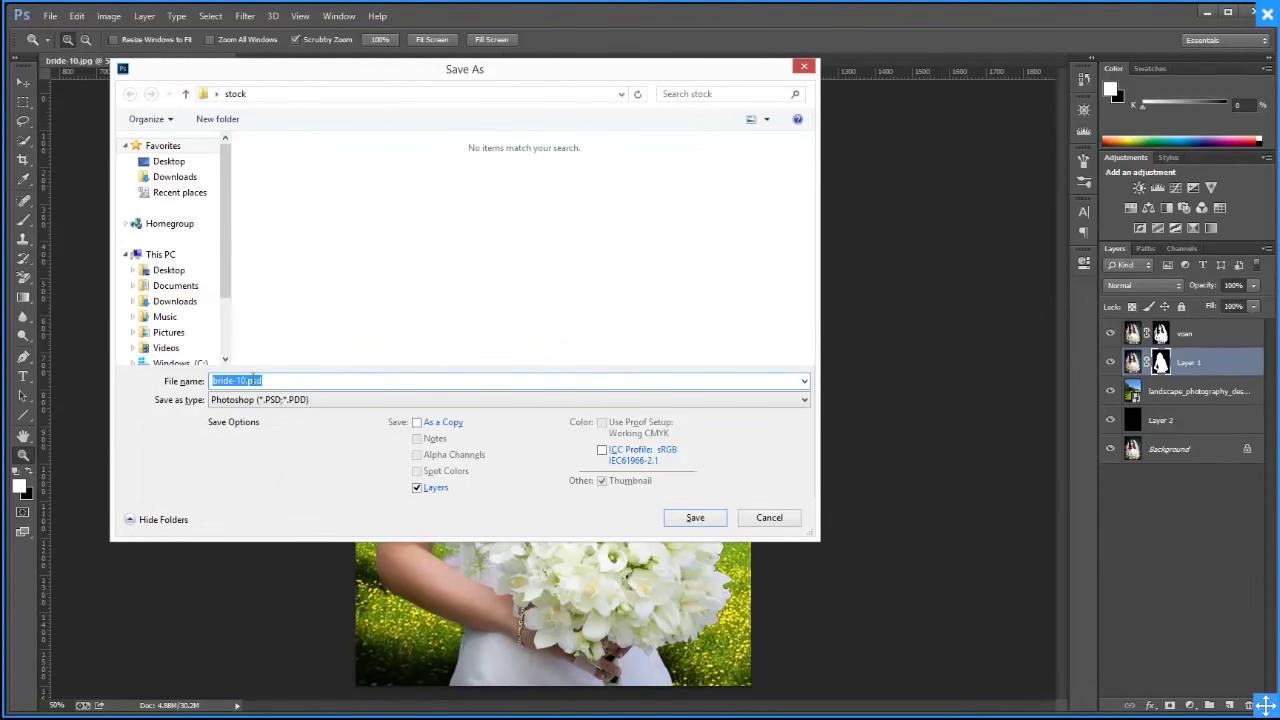
pyautogui.moveTo(246, 381); pyautogui.dragTo(198, 383)
pyautogui.write('ta')
pyautogui.write('ch voan')
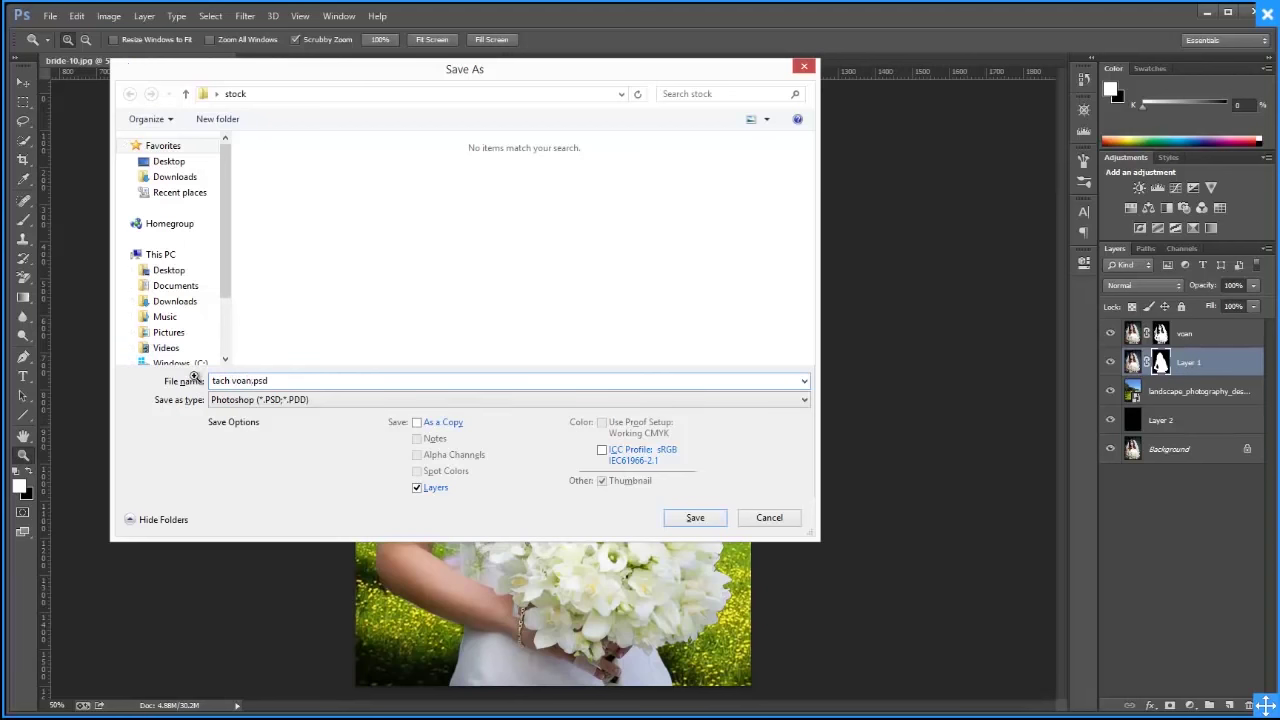
pyautogui.press('Return')
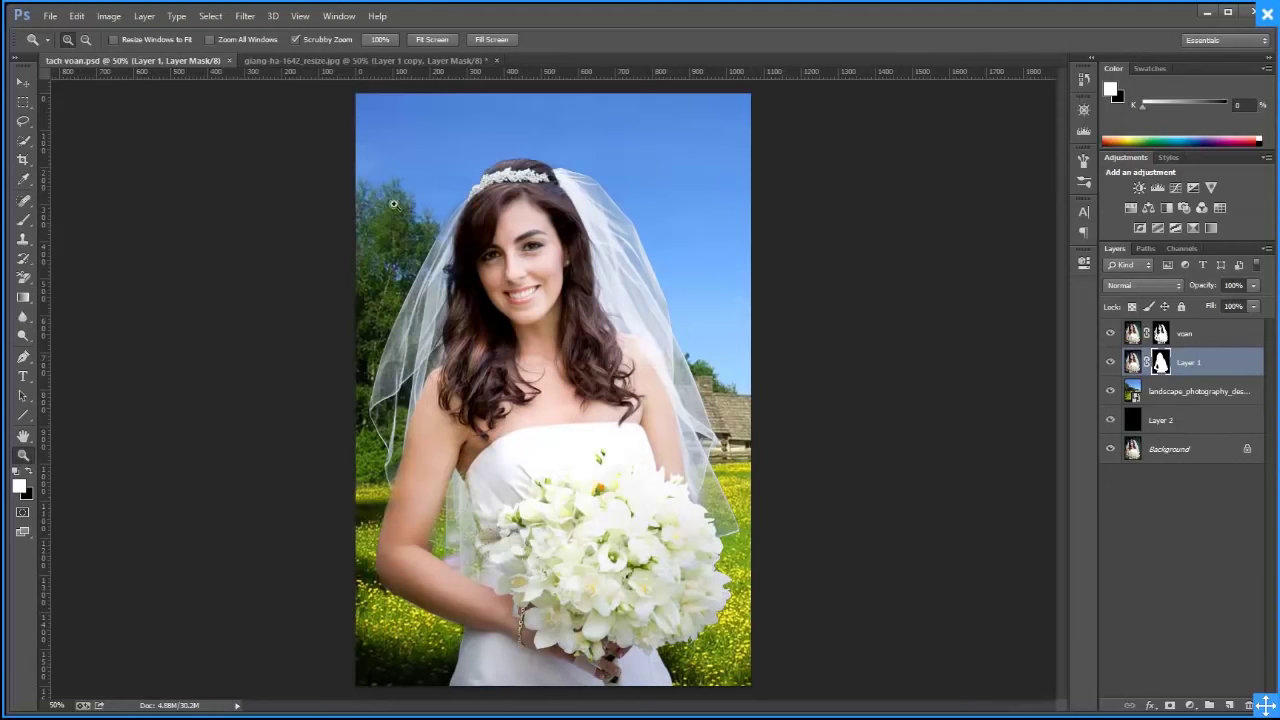
pyautogui.click(228, 61)
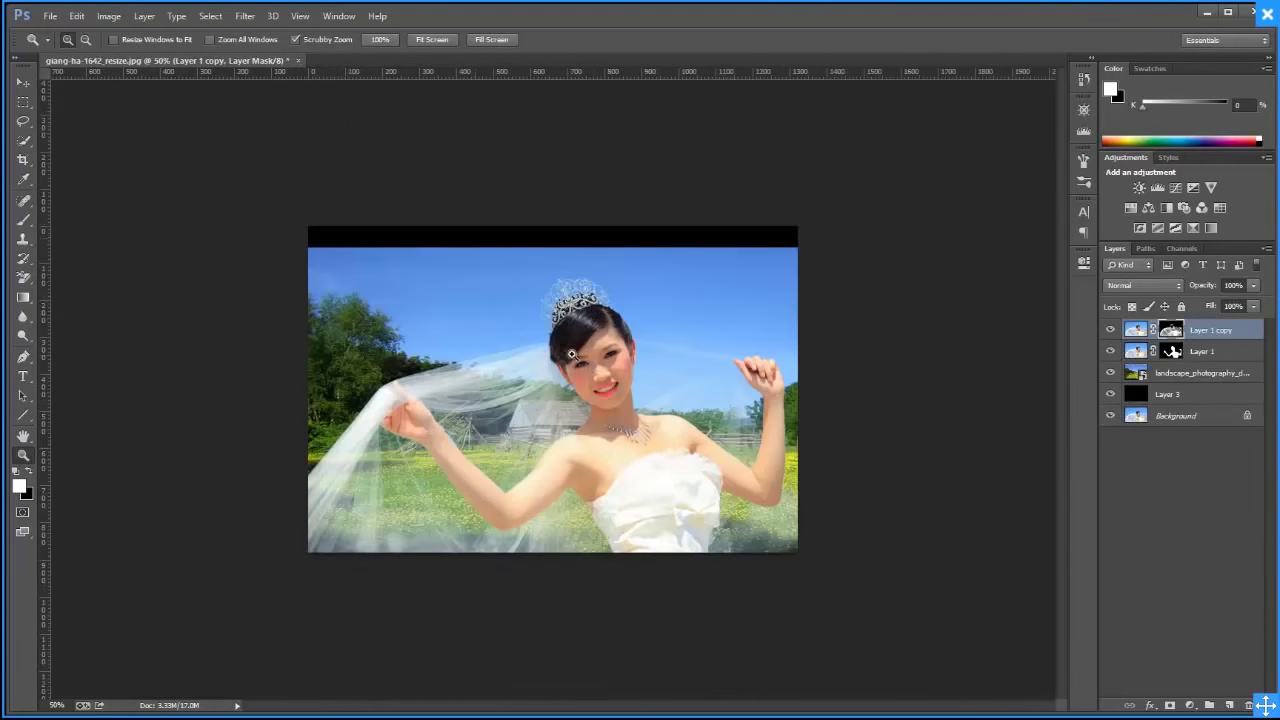
pyautogui.click(298, 61)
# Discard changes to the giang-ha photo and load Google Drive in the browser
pyautogui.click(626, 273)
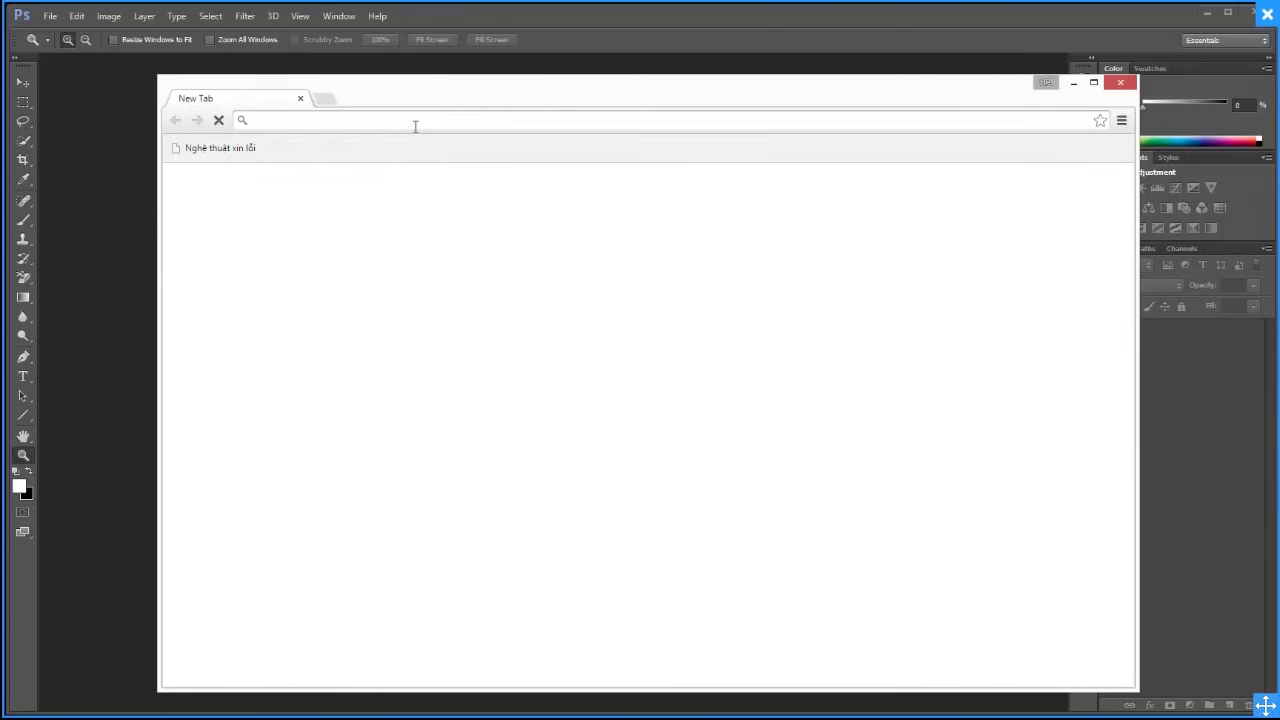
pyautogui.write('dri')
pyautogui.press('Return')
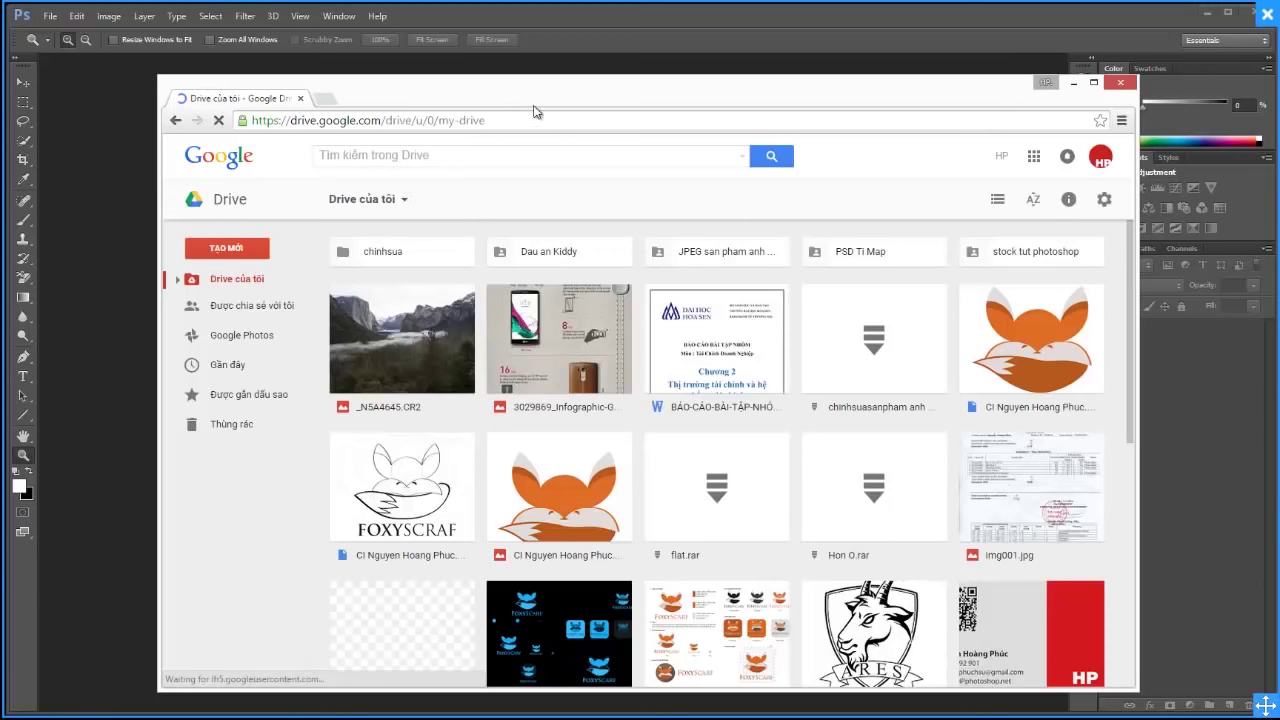
pyautogui.moveTo(547, 94); pyautogui.dragTo(500, 86)
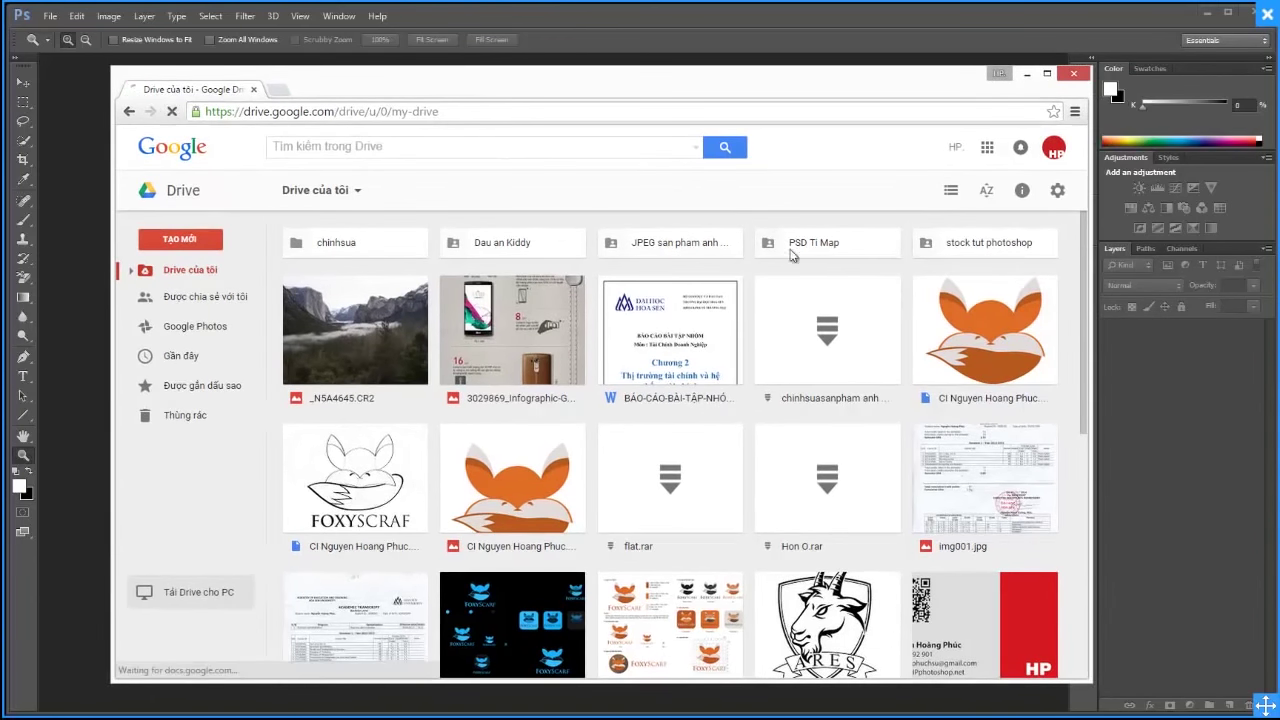
# Upload tach voan.psd from the stock folder into My Drive
pyautogui.click(311, 638)
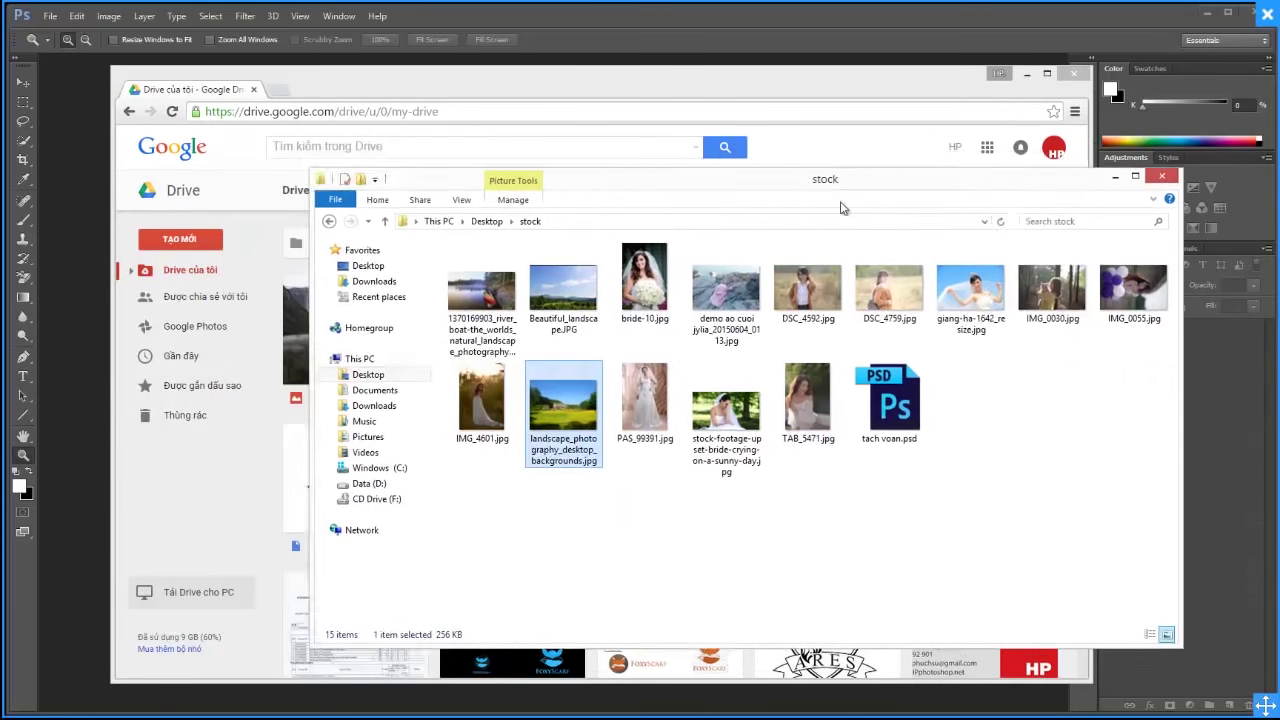
pyautogui.moveTo(600, 166); pyautogui.dragTo(841, 206)
pyautogui.click(1045, 428)
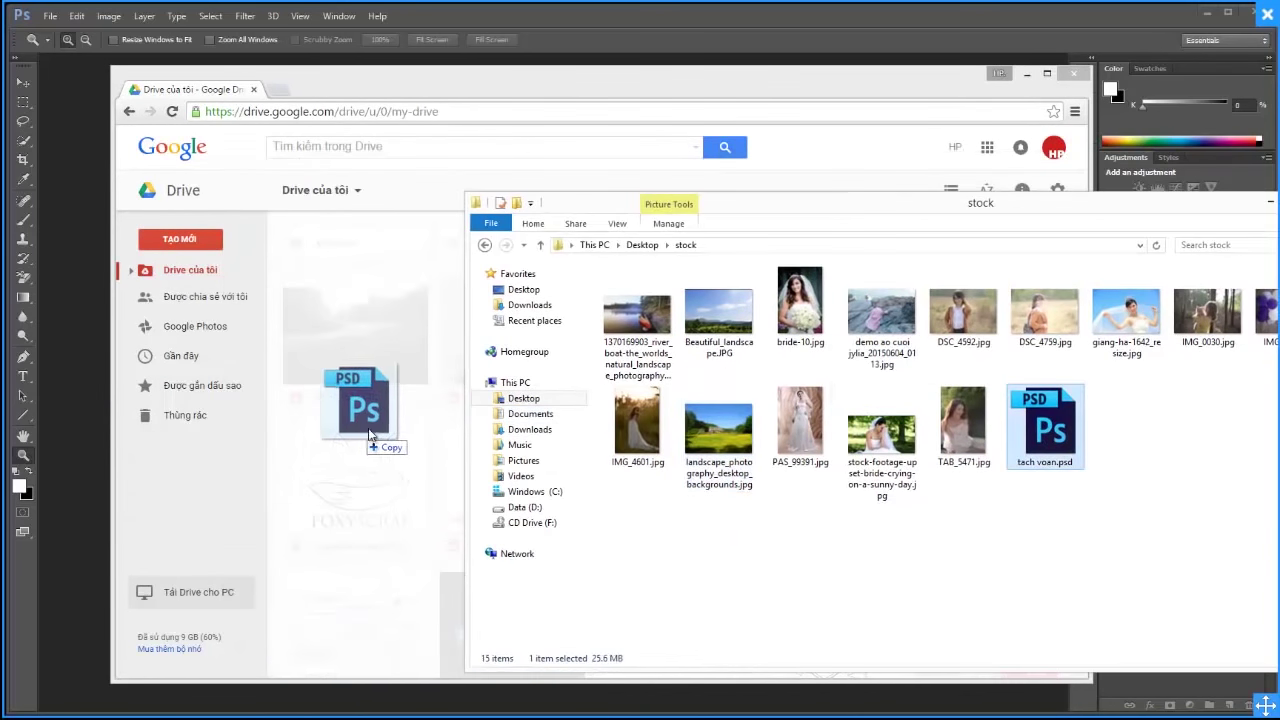
pyautogui.moveTo(500, 418); pyautogui.dragTo(665, 452)
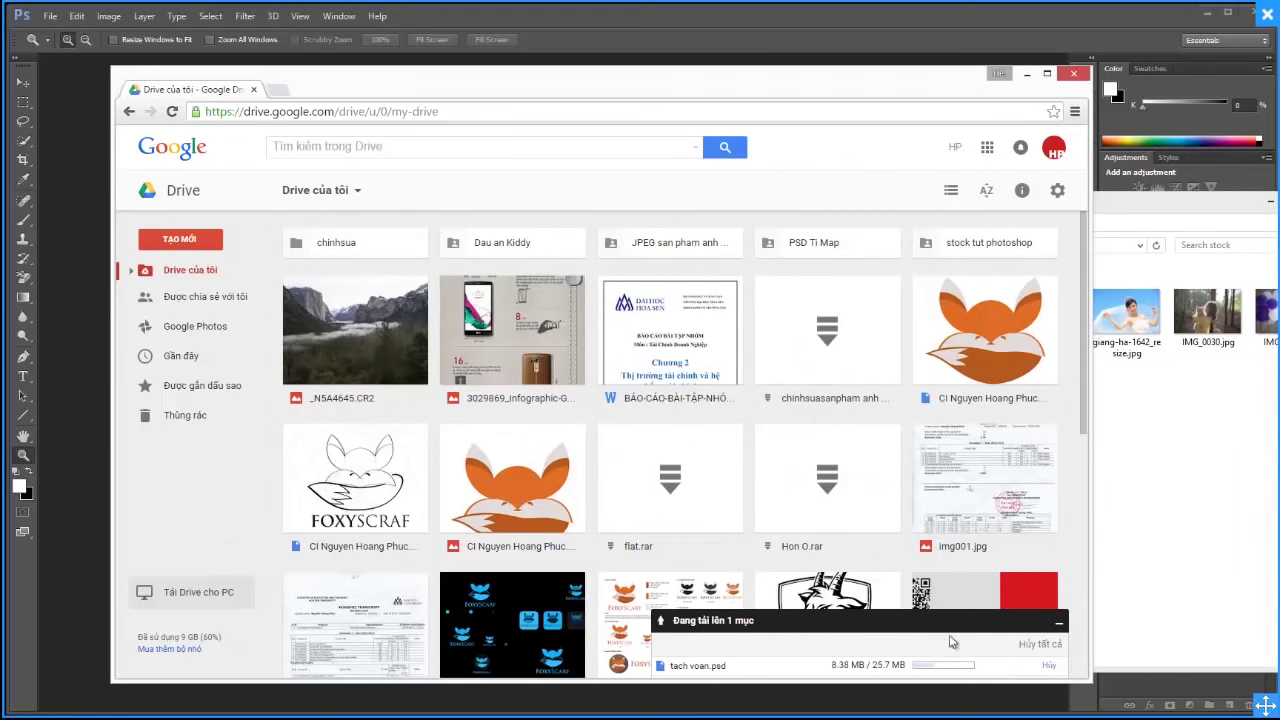
pyautogui.click(633, 27)
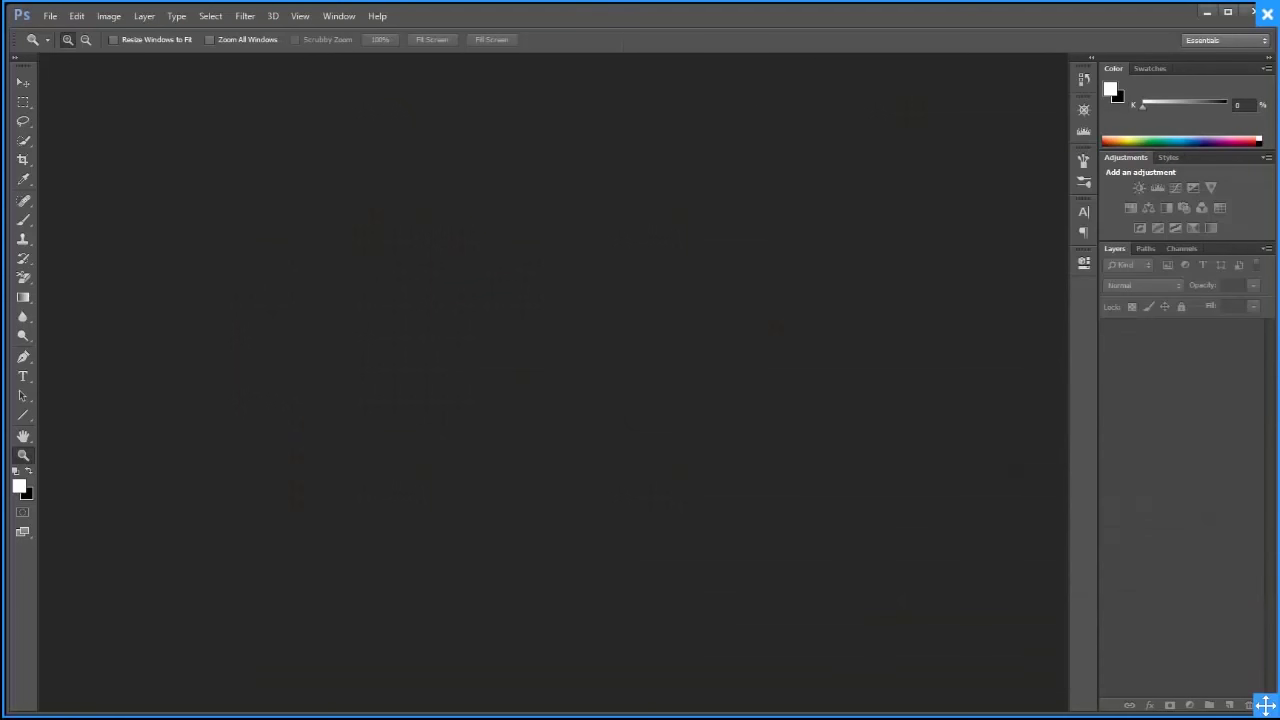
# Open demo ao cuoi jylia_20150604_0113.jpg and IMG_0055.jpg from the stock folder
pyautogui.hotkey('alt', 'Tab')
pyautogui.moveTo(980, 202); pyautogui.dragTo(845, 188)
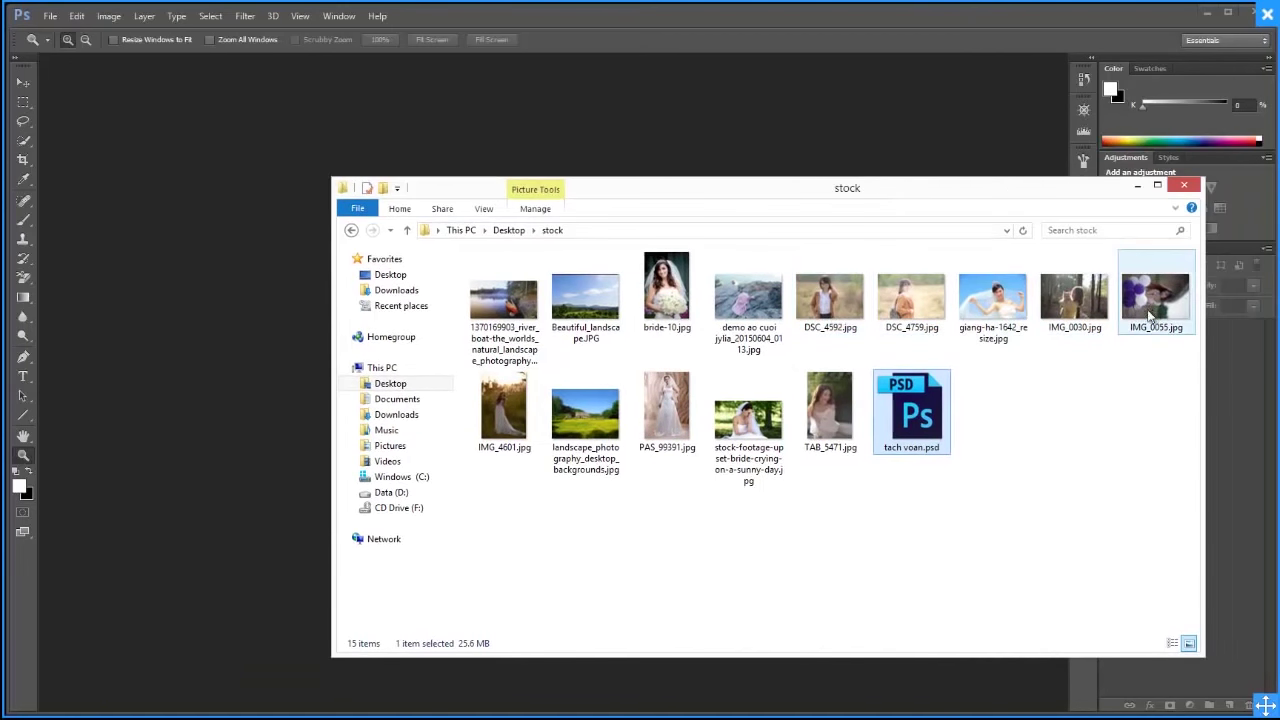
pyautogui.moveTo(837, 305)
pyautogui.mouseDown()
pyautogui.moveTo(253, 369)
pyautogui.moveTo(256, 383)
pyautogui.mouseUp()
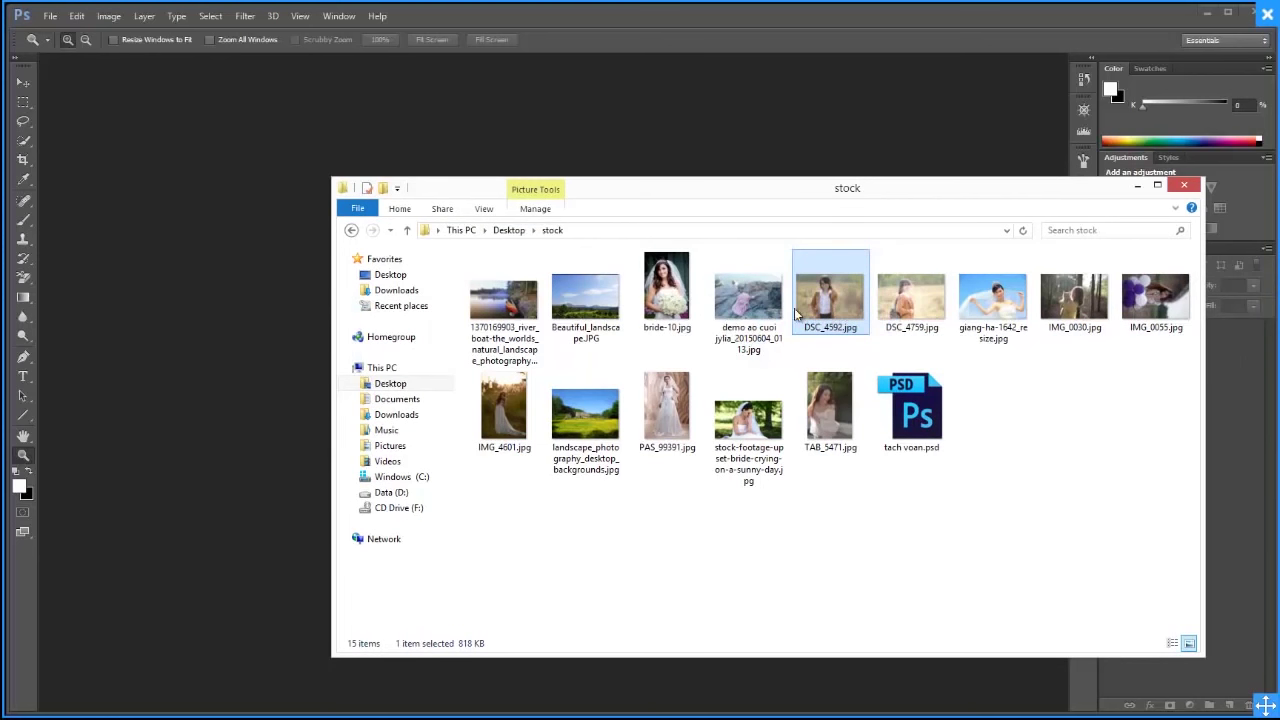
pyautogui.moveTo(750, 300); pyautogui.dragTo(630, 110)
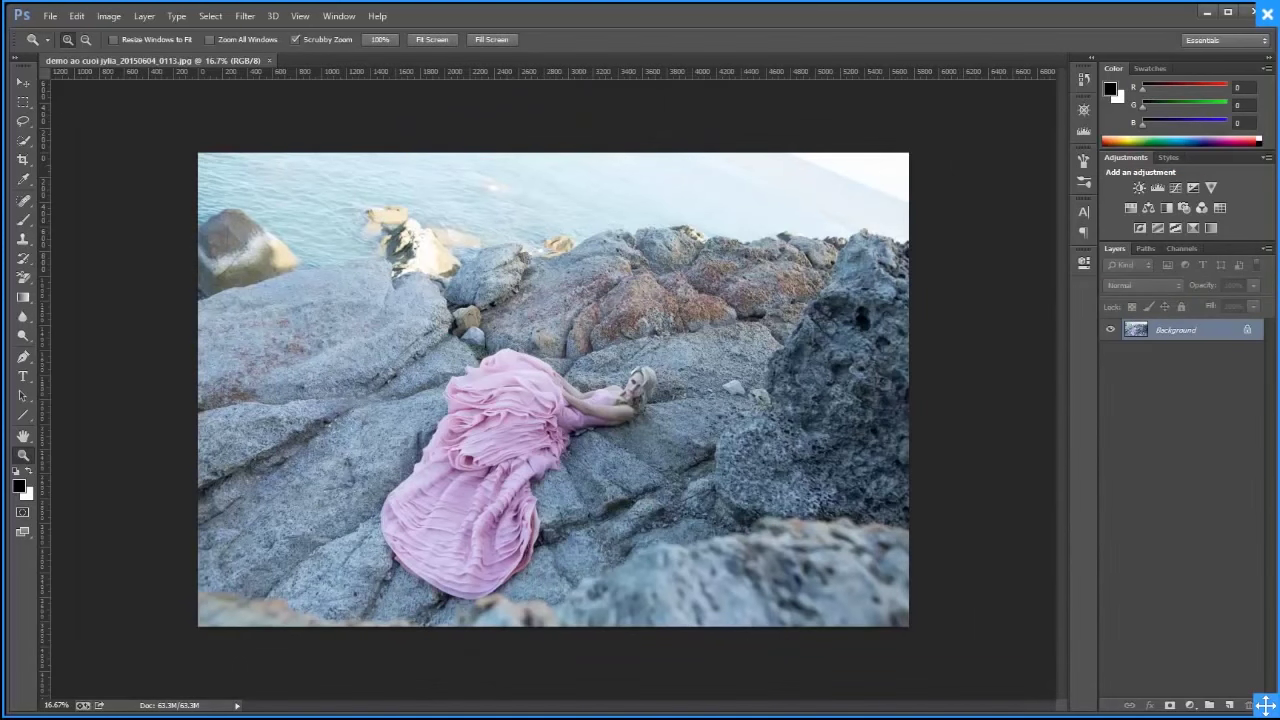
pyautogui.hotkey('alt', 'Tab')
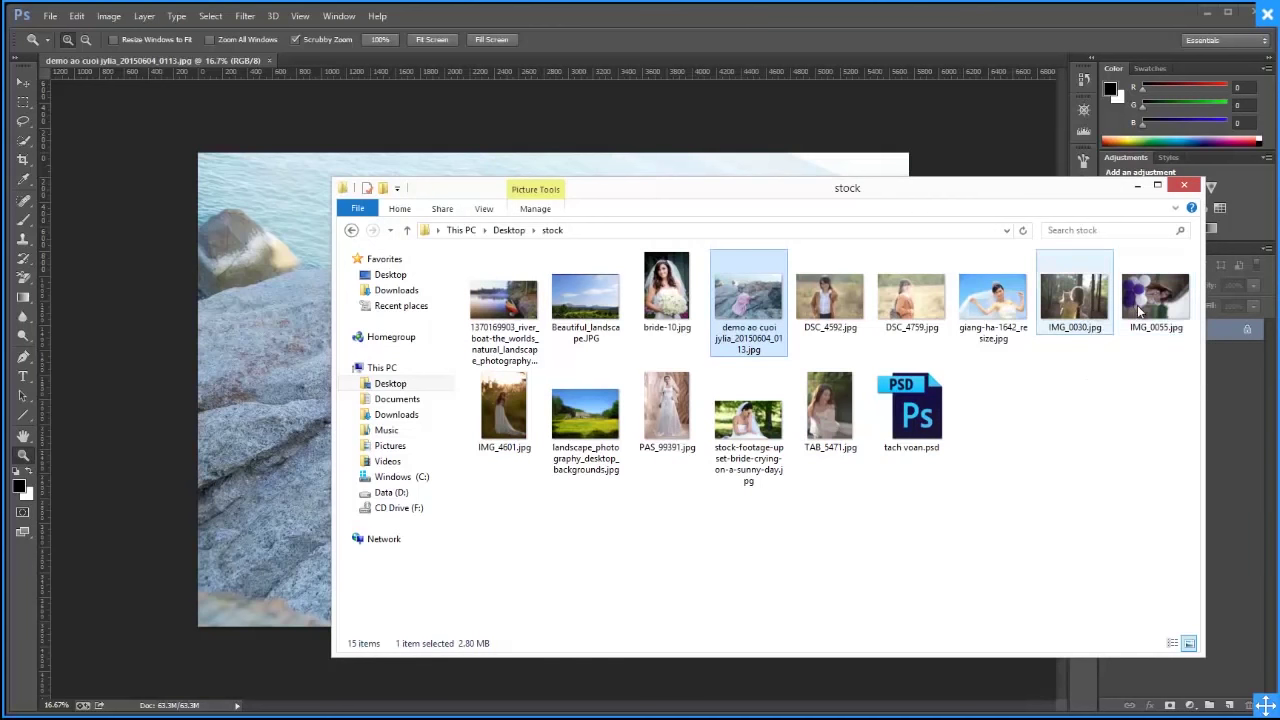
pyautogui.moveTo(1155, 300)
pyautogui.mouseDown()
pyautogui.moveTo(740, 115)
pyautogui.moveTo(567, 92)
pyautogui.mouseUp()
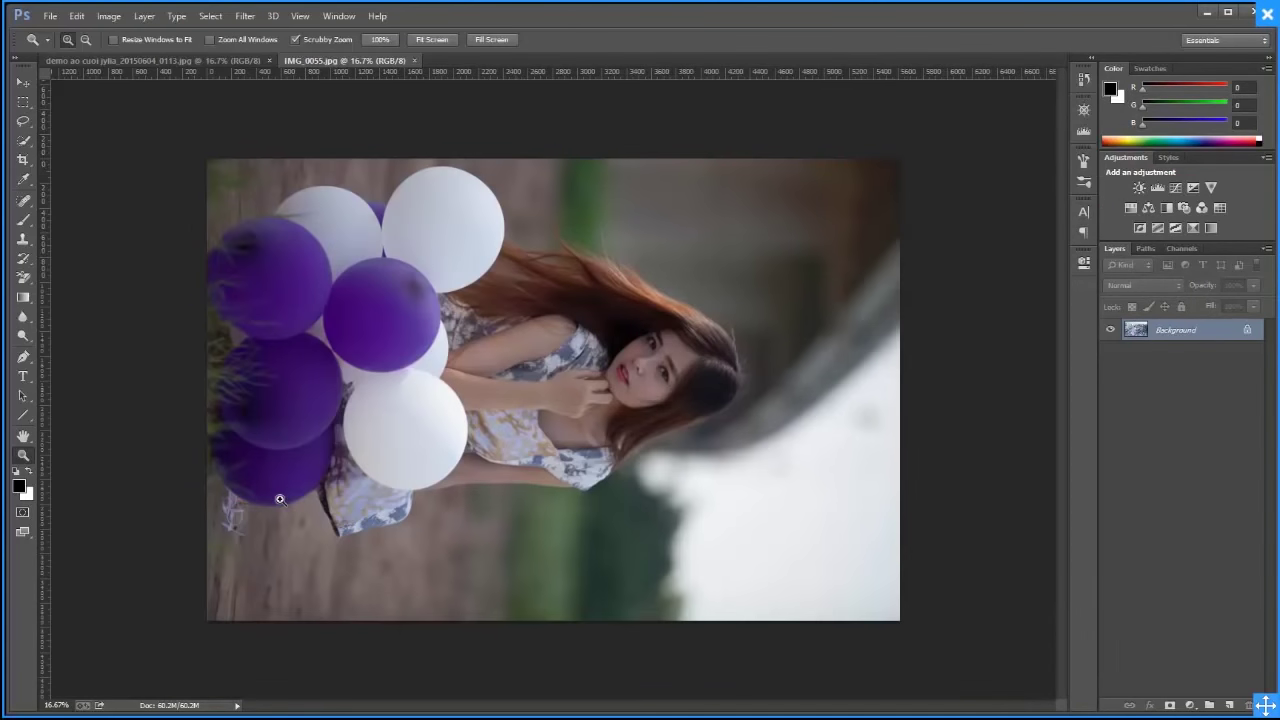
# Rotate IMG_0055.jpg 90° clockwise, then flip the canvas vertically
pyautogui.click(108, 16)
pyautogui.moveTo(136, 151)
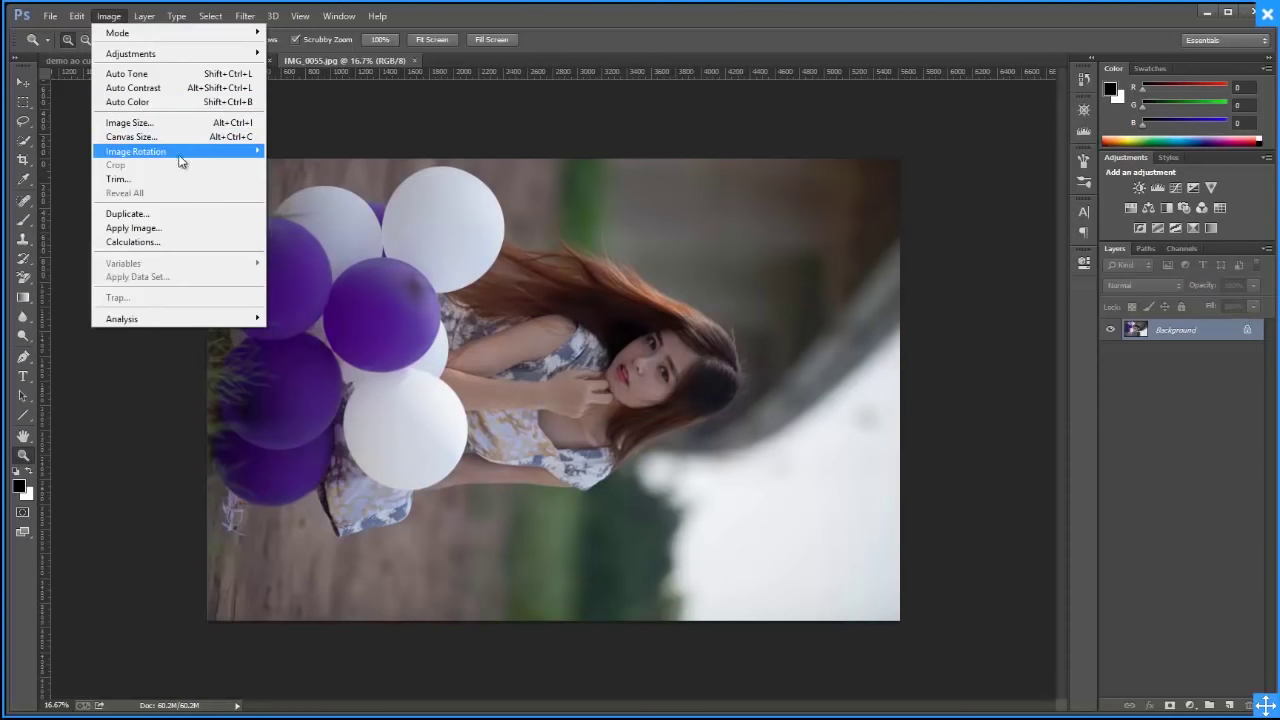
pyautogui.click(40, 165)
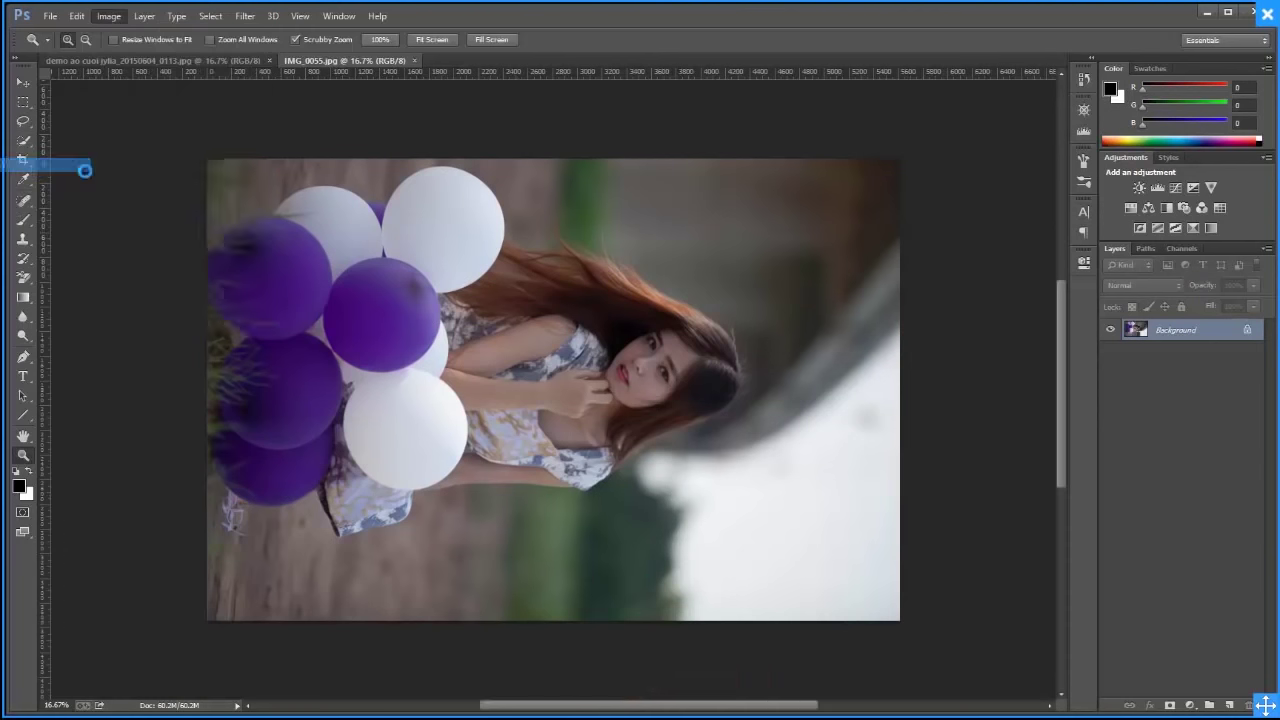
pyautogui.click(108, 16)
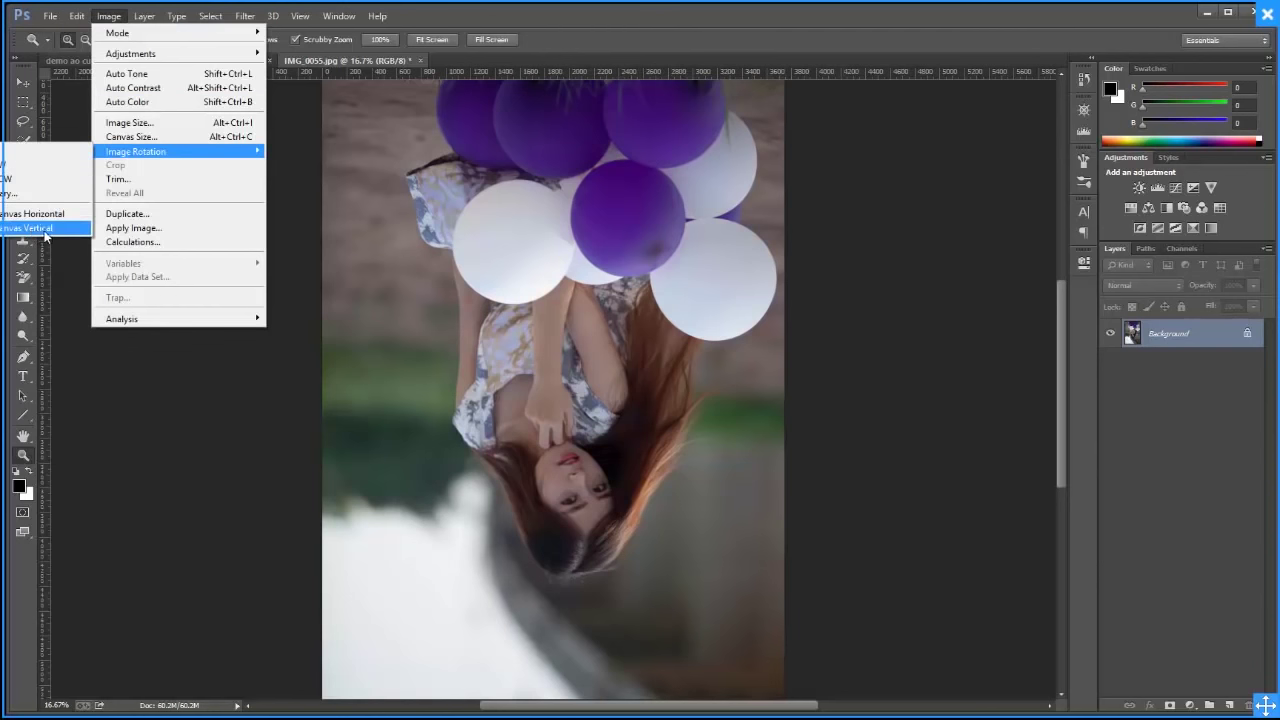
pyautogui.click(40, 228)
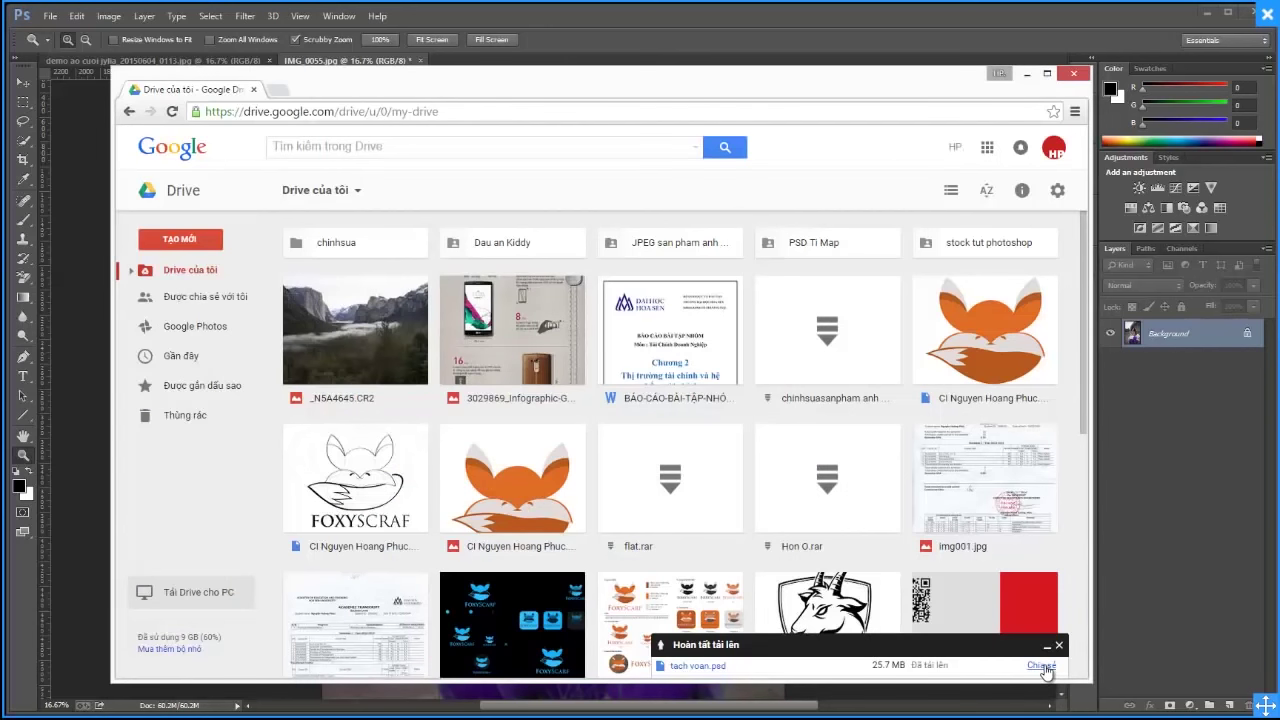
# Turn on link sharing for tach voan.psd, then minimize Drive
pyautogui.doubleClick(778, 570)
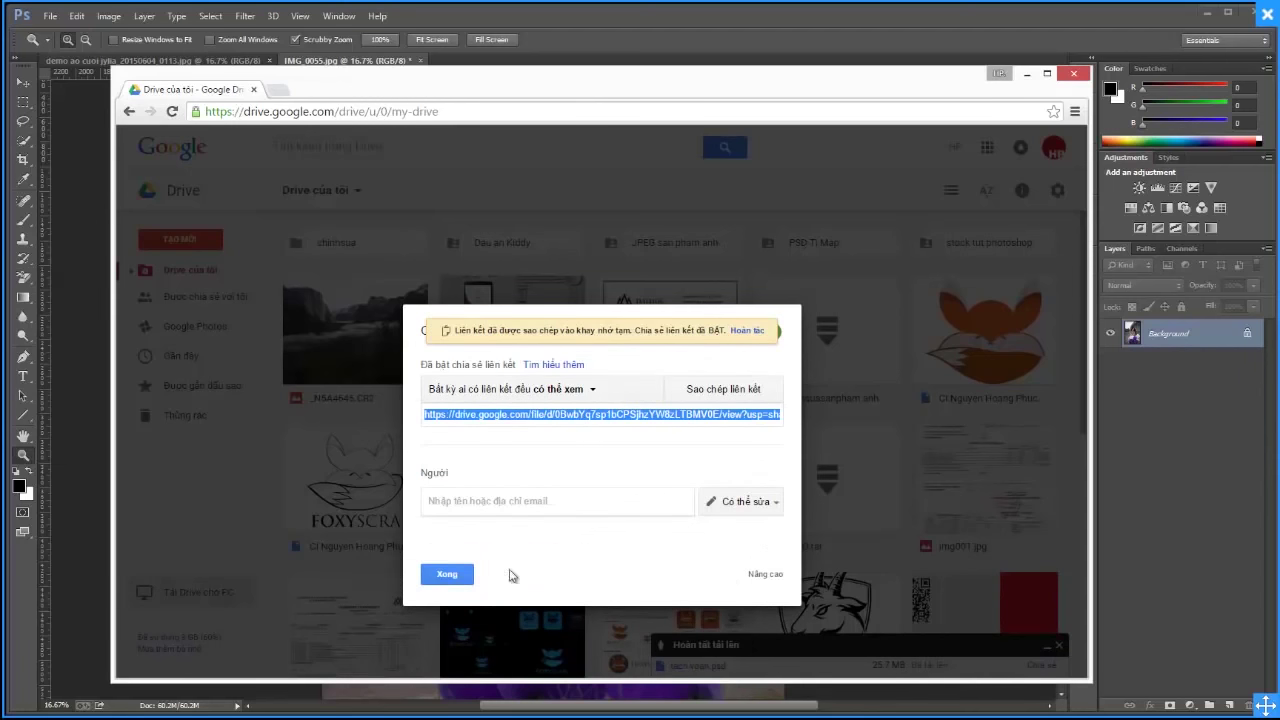
pyautogui.click(460, 577)
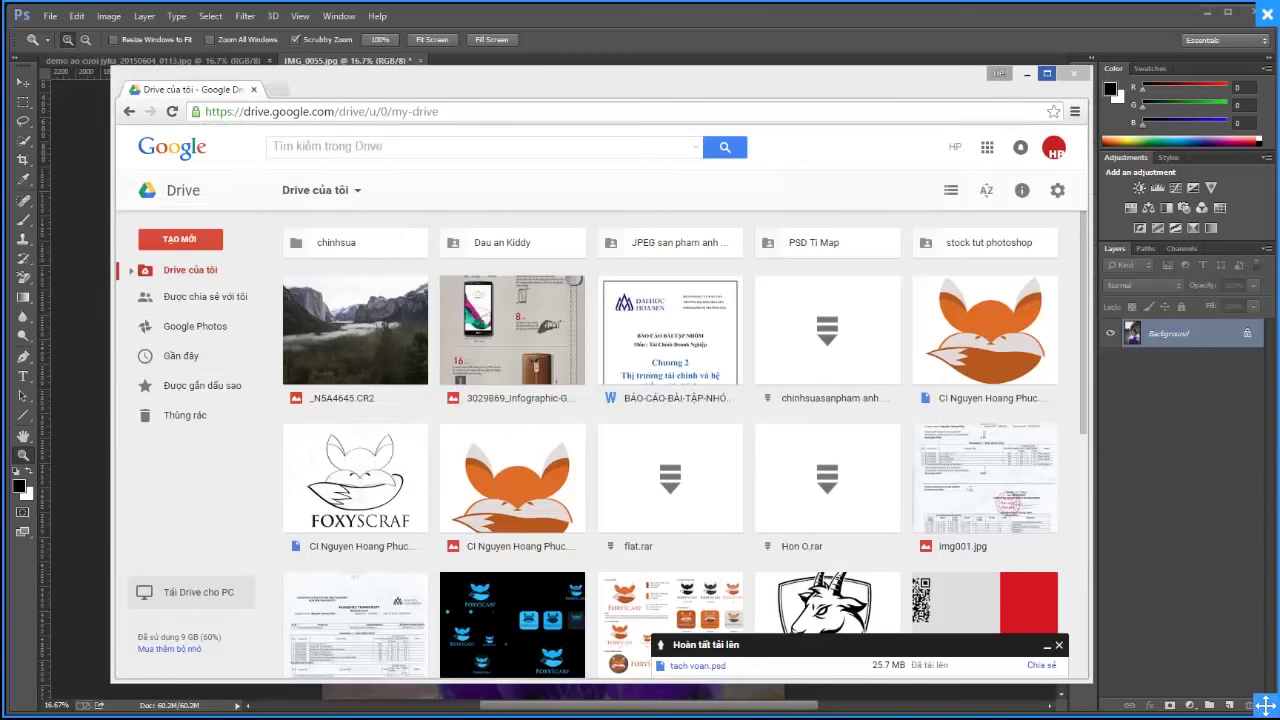
pyautogui.click(1024, 80)
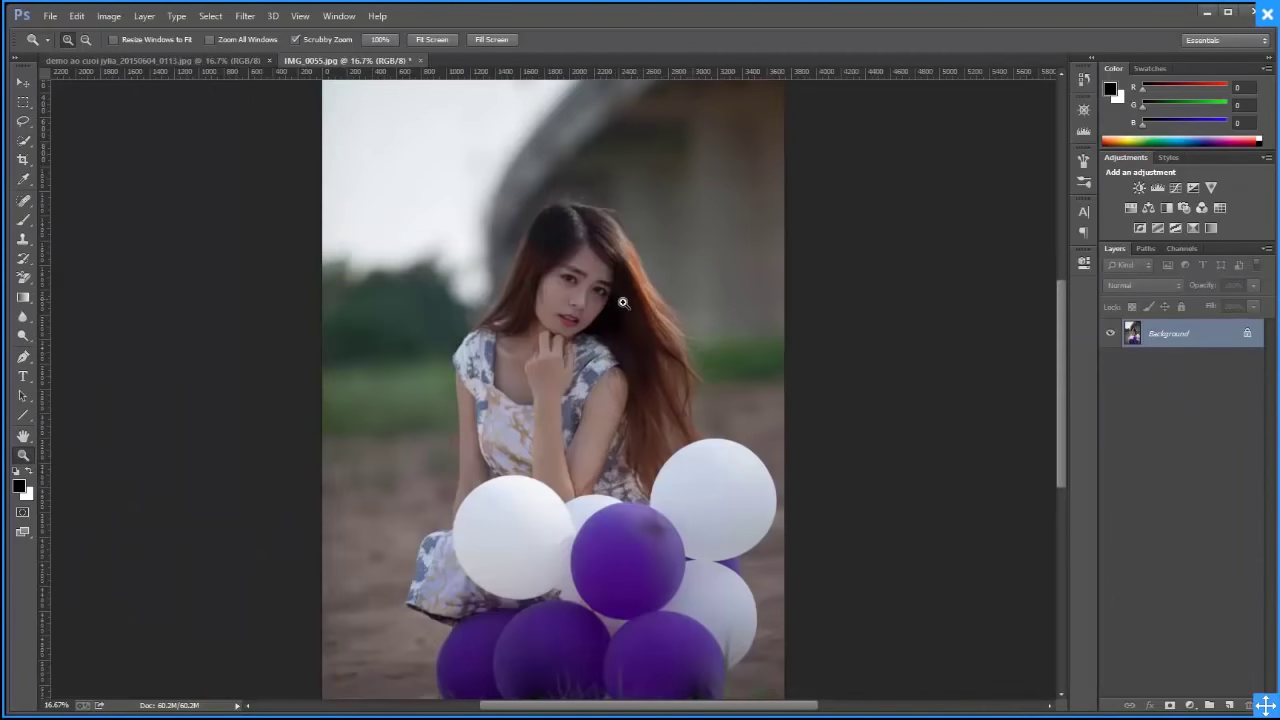
# Try a duplicate layer in Screen mode at 84% opacity, then delete it
pyautogui.hotkey('ctrl', 'j')
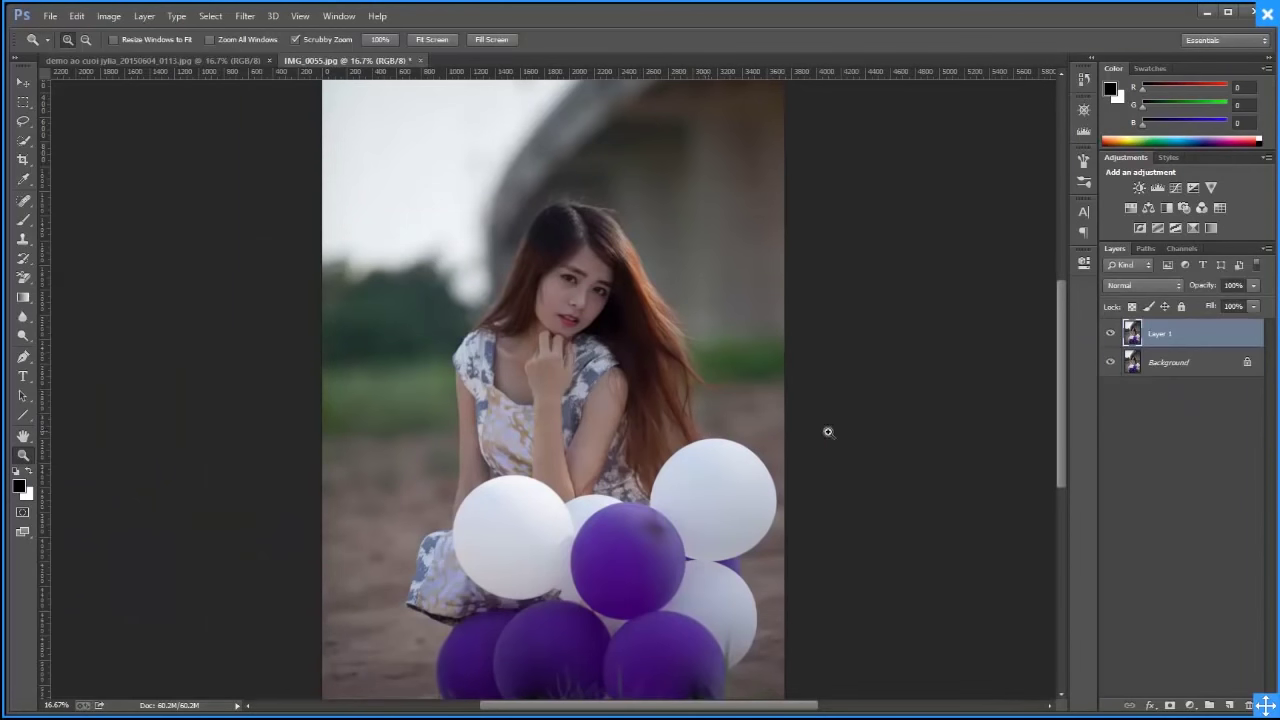
pyautogui.click(1140, 285)
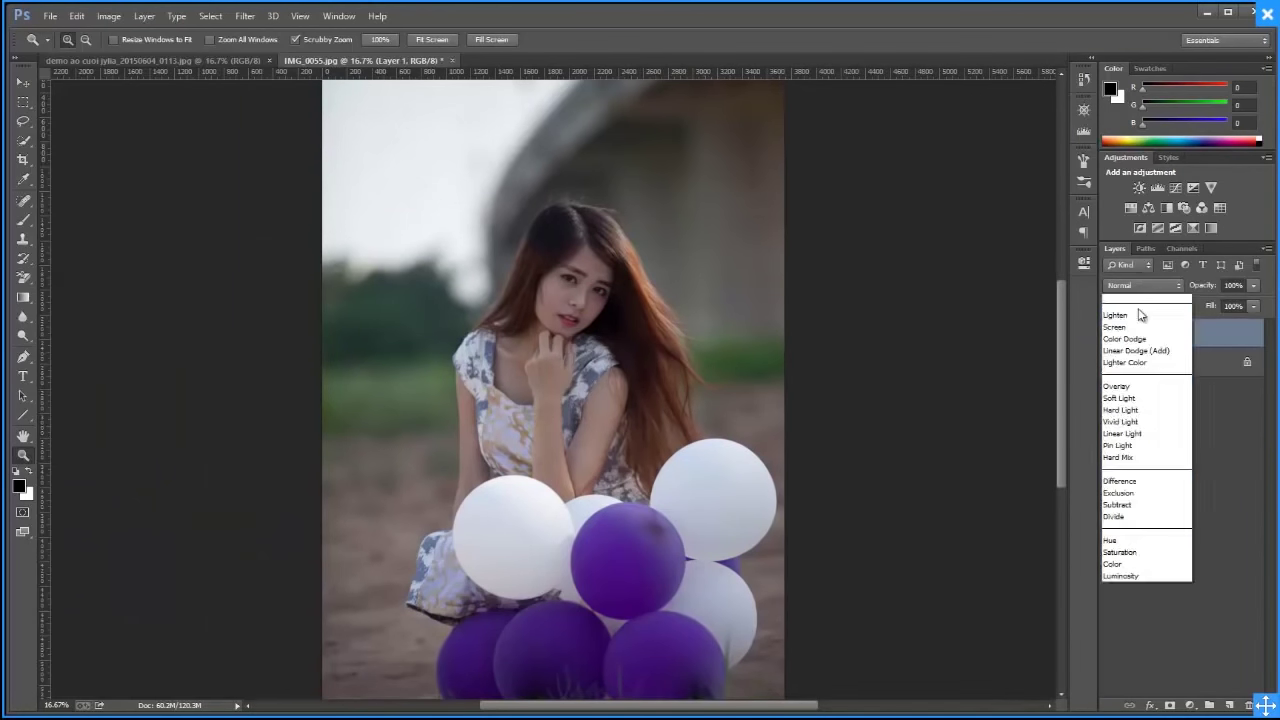
pyautogui.click(1115, 419)
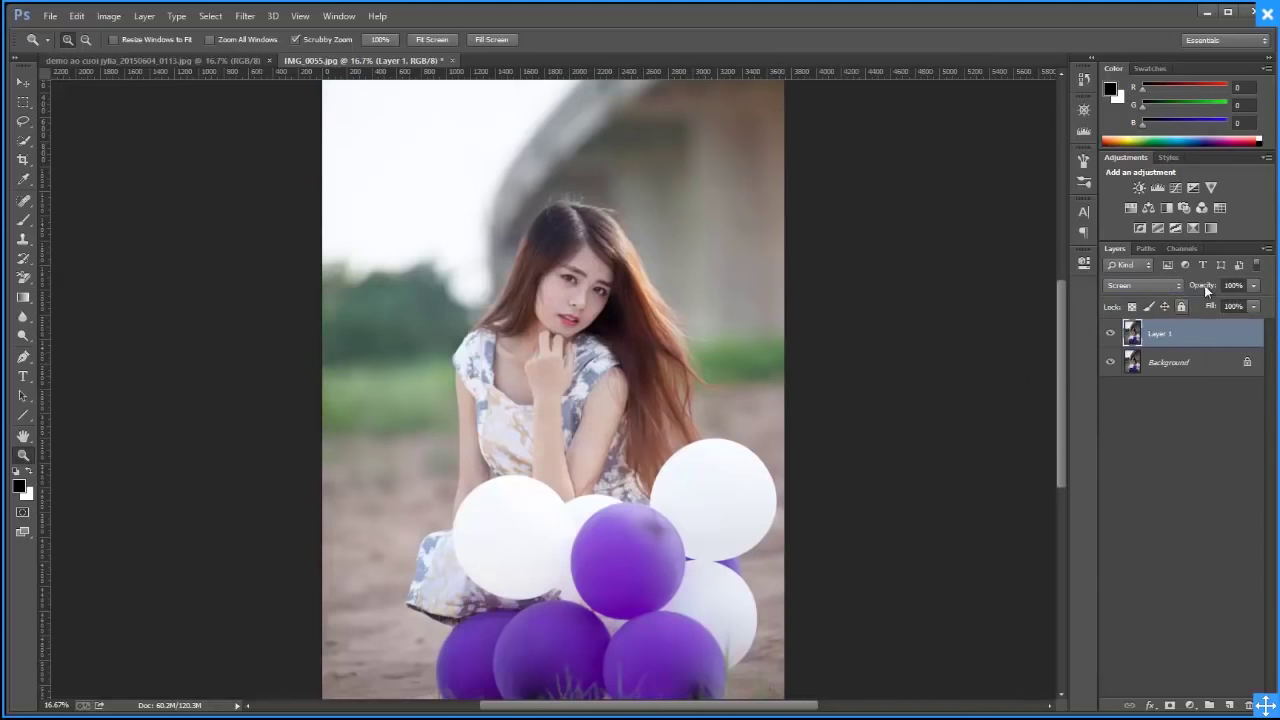
pyautogui.moveTo(1205, 289); pyautogui.dragTo(1185, 289)
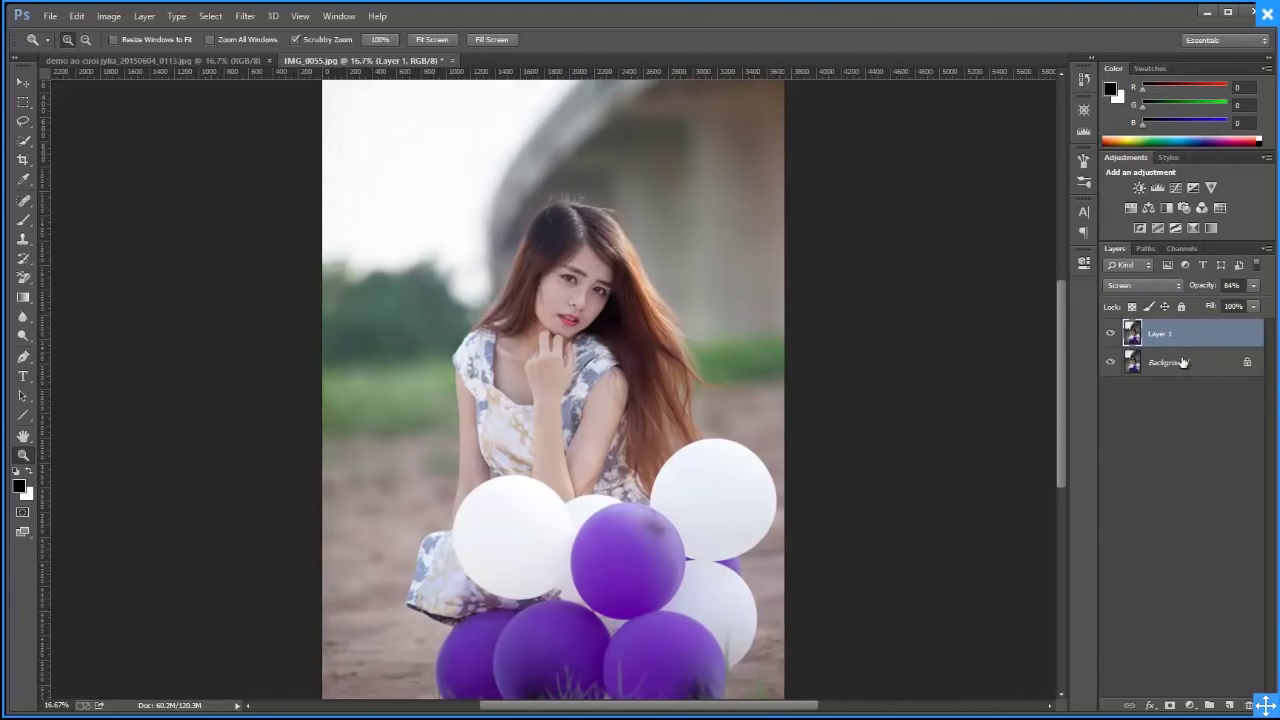
pyautogui.hotkey('shift', 'alt', 'n')
pyautogui.click(1199, 369)
pyautogui.click(1186, 337)
pyautogui.press('Delete')
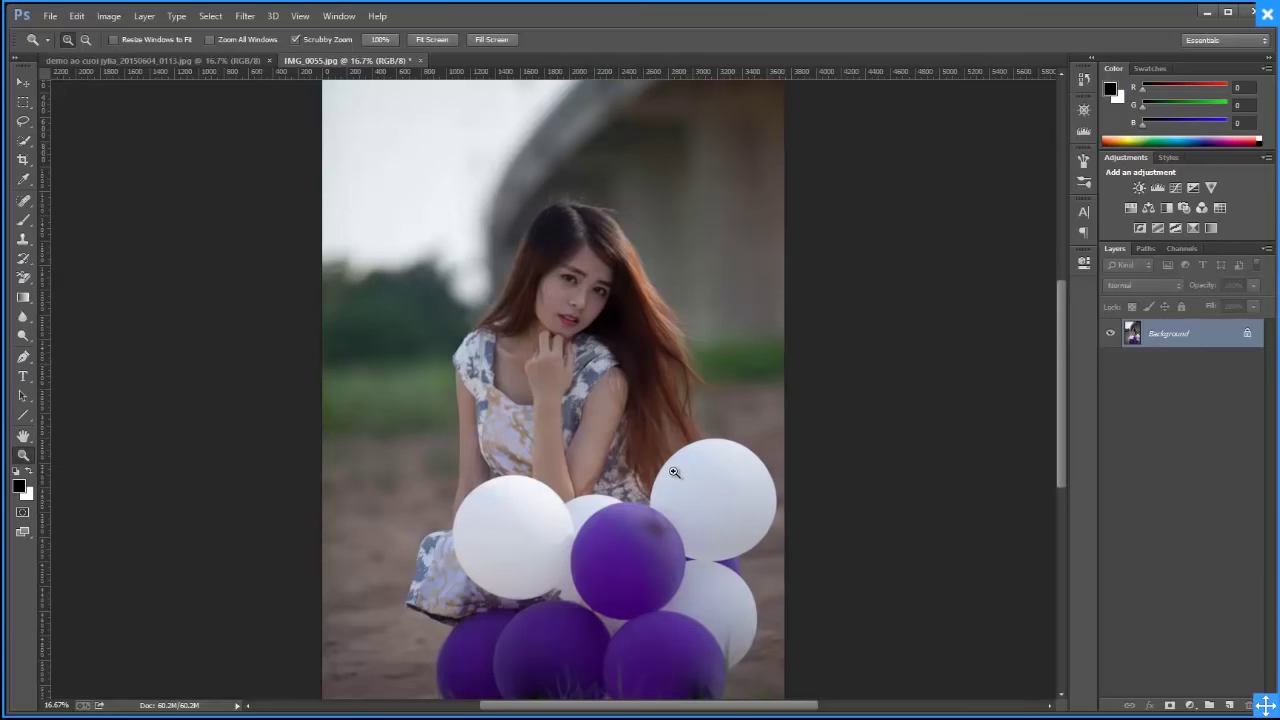
# Duplicate the background again as a Normal Layer 1, browsing blend and adjustment options
pyautogui.hotkey('ctrl', 'j')
pyautogui.click(1143, 285)
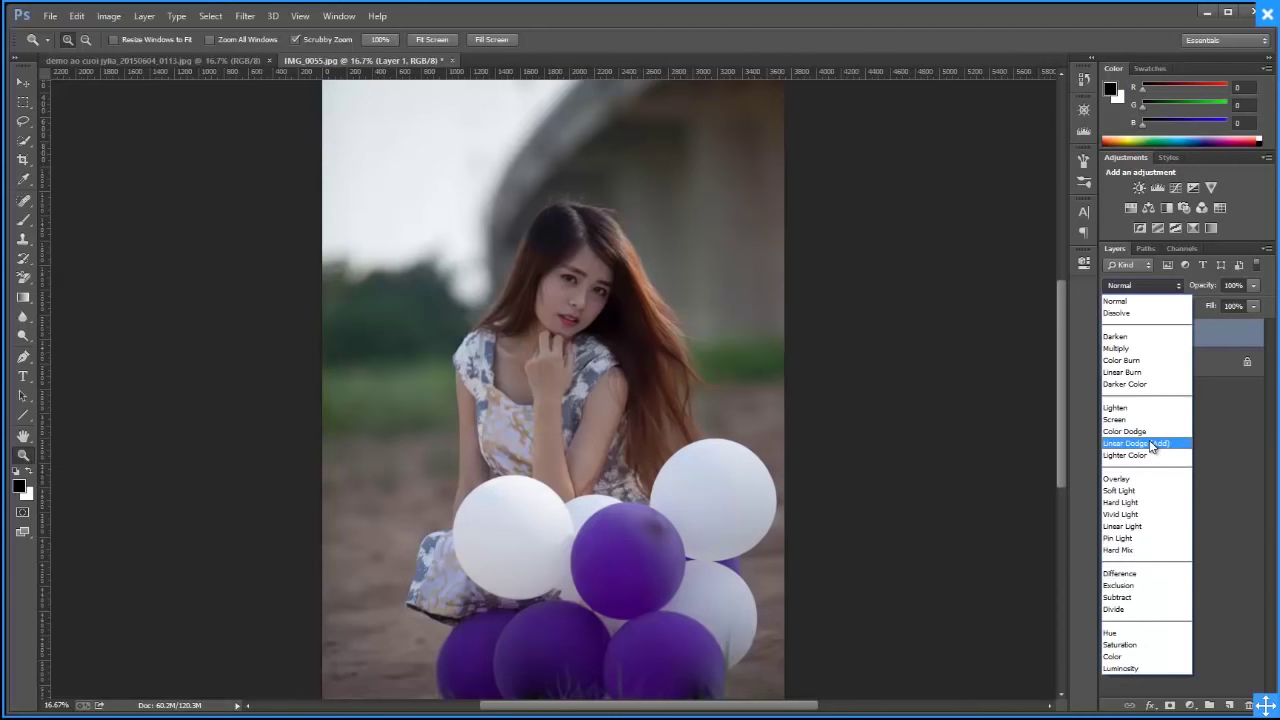
pyautogui.click(1247, 412)
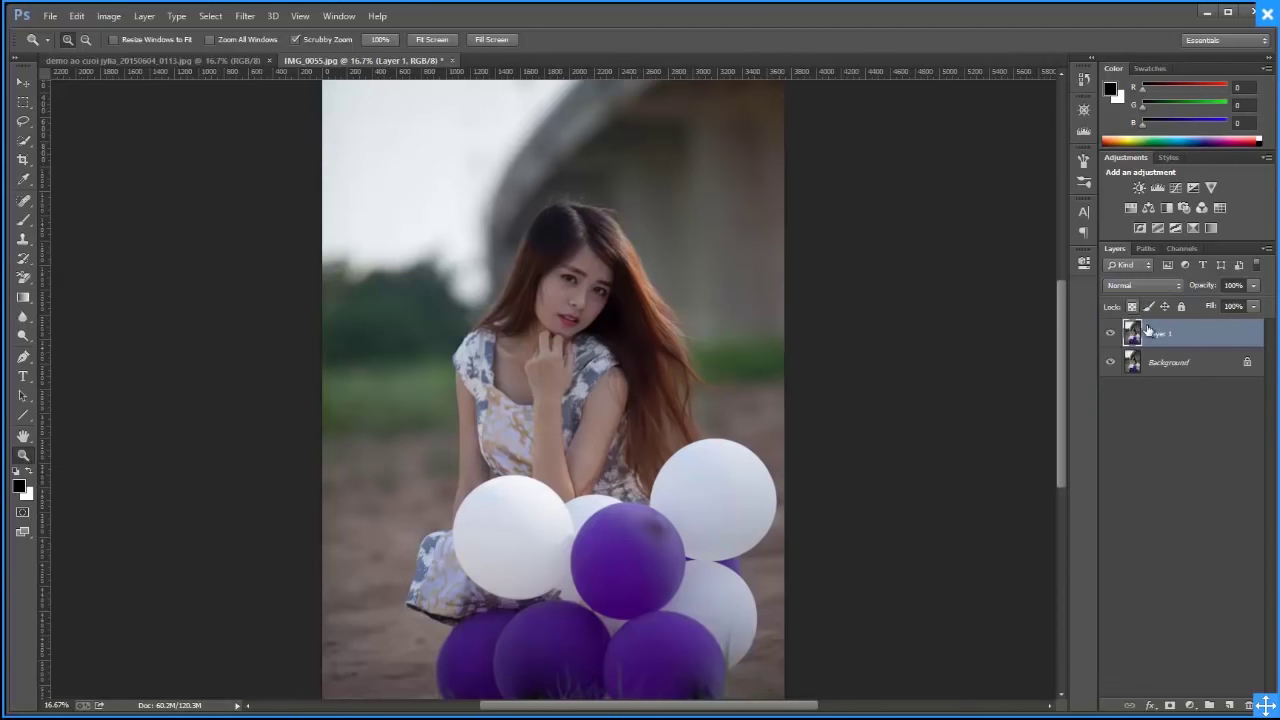
pyautogui.click(1190, 705)
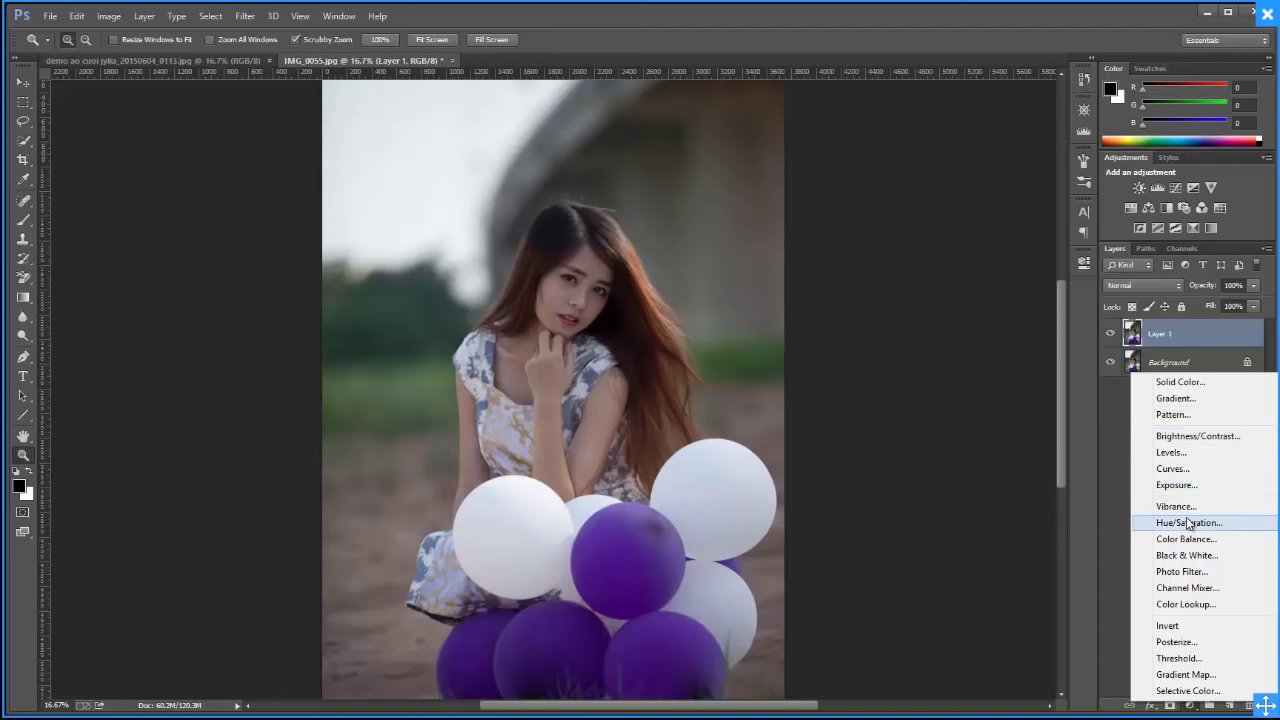
pyautogui.click(1089, 518)
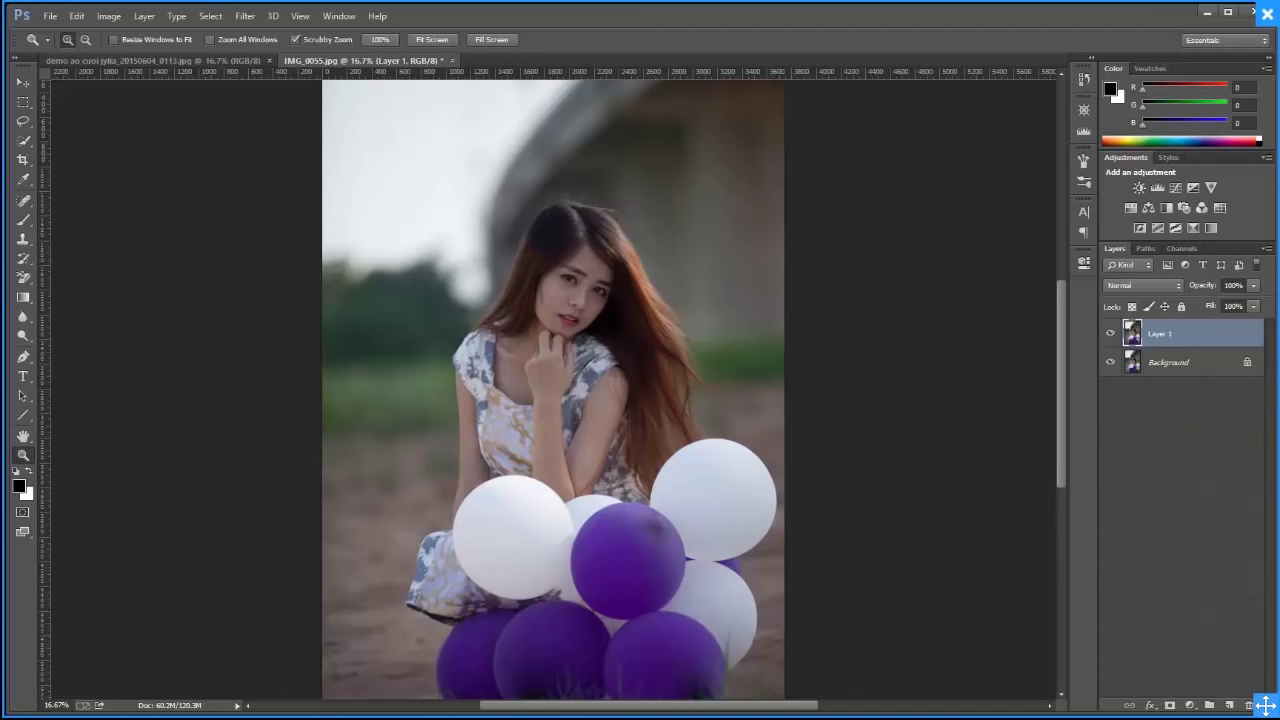
pyautogui.hotkey('alt', 'Tab')
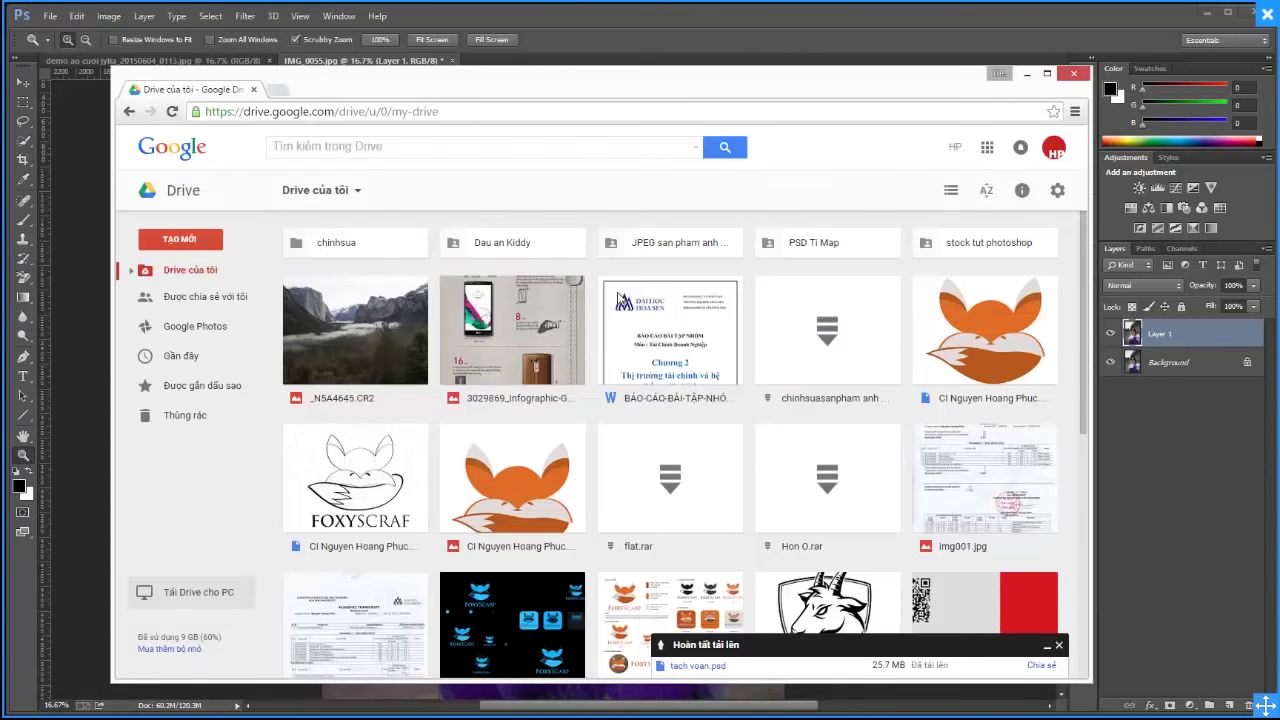
# Open the stock tut photoshop folder and dismiss the upload-complete panel
pyautogui.doubleClick(997, 250)
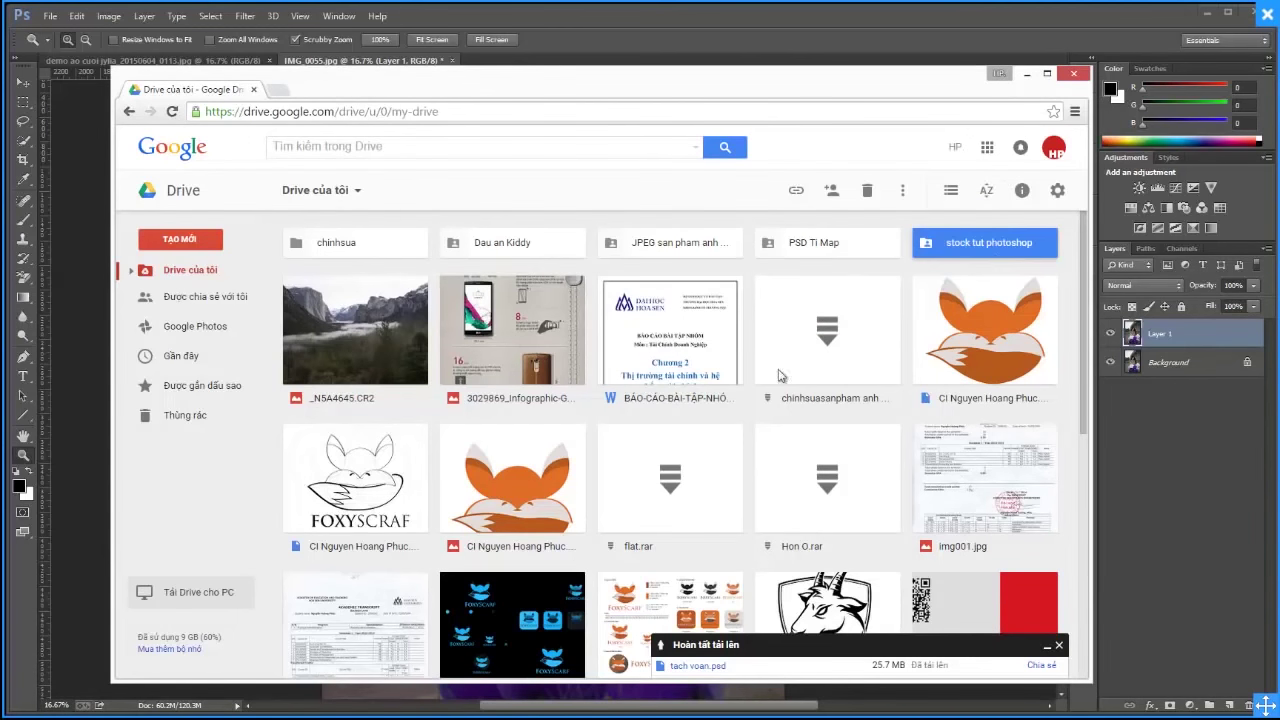
pyautogui.scroll(-3, 670, 437)
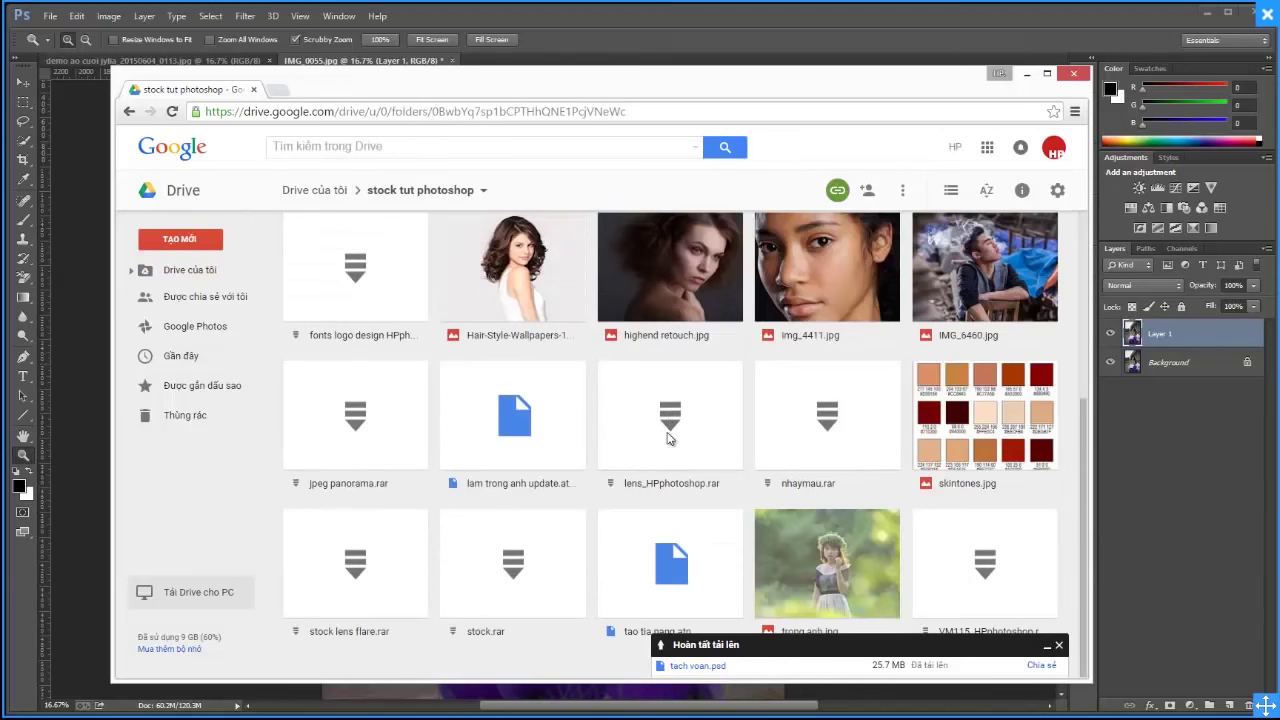
pyautogui.scroll(1, 670, 437)
pyautogui.scroll(2, 670, 437)
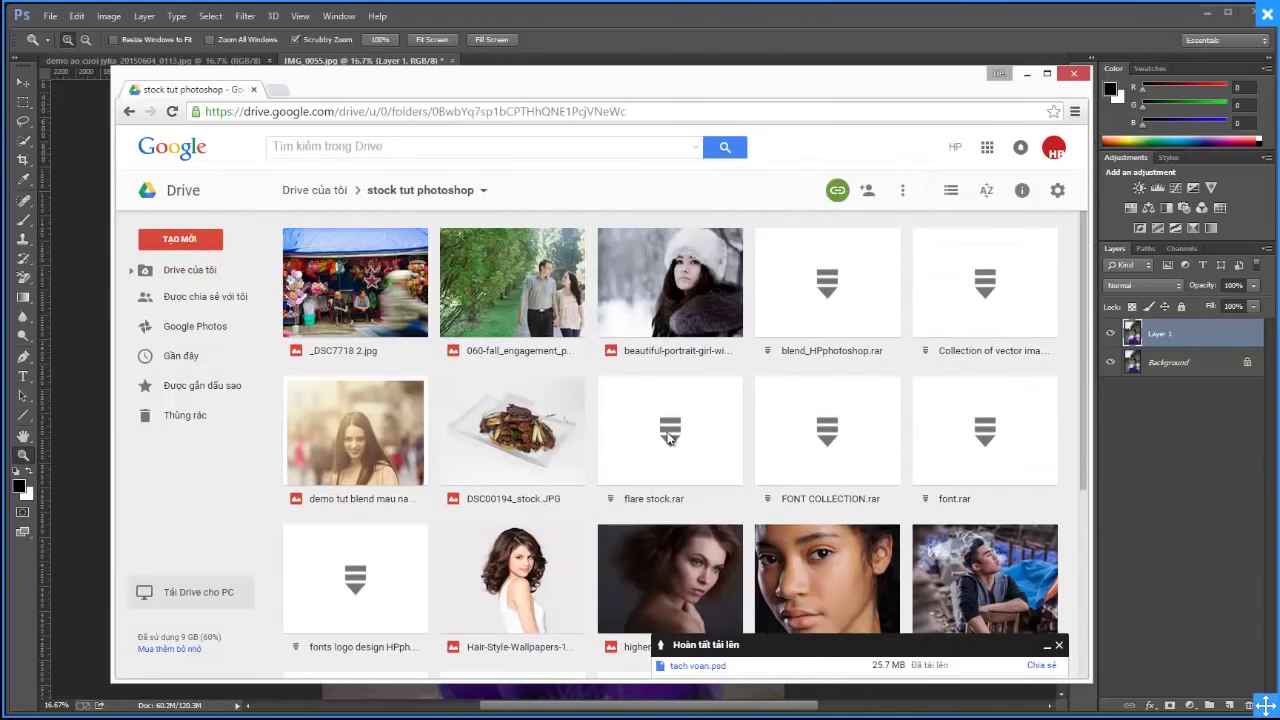
pyautogui.scroll(-3, 670, 437)
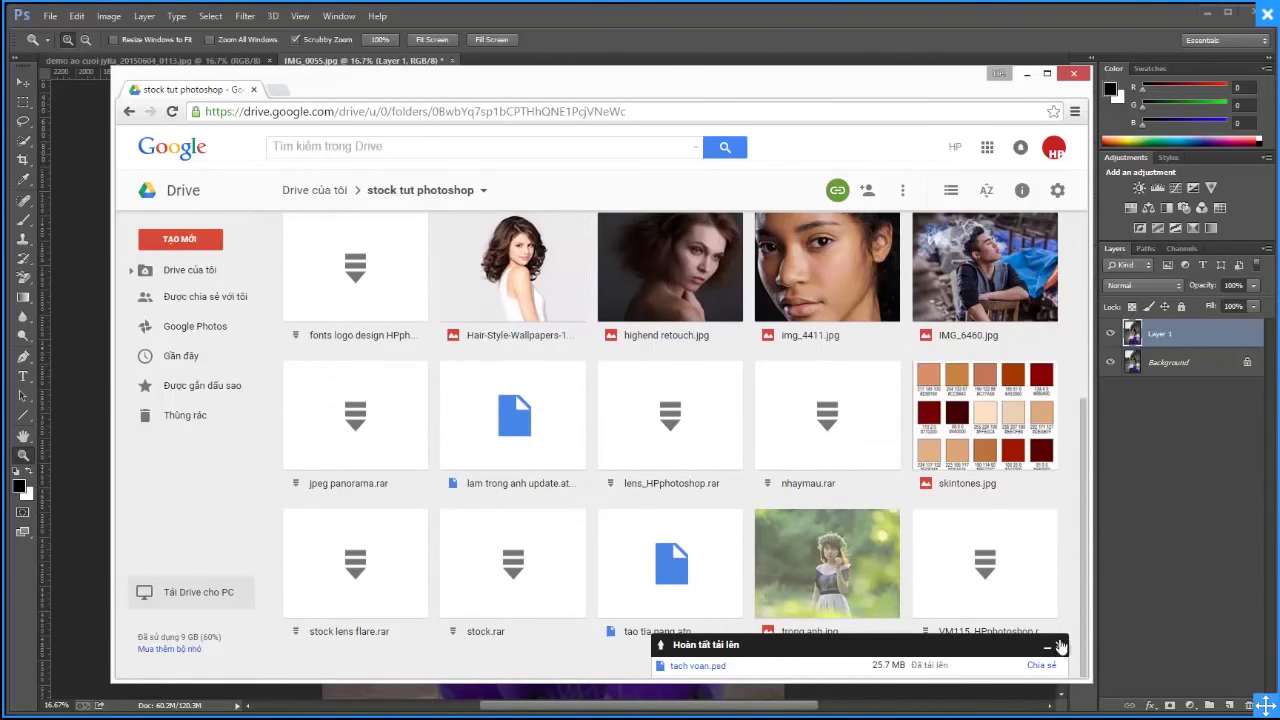
pyautogui.click(1060, 647)
pyautogui.scroll(3, 760, 555)
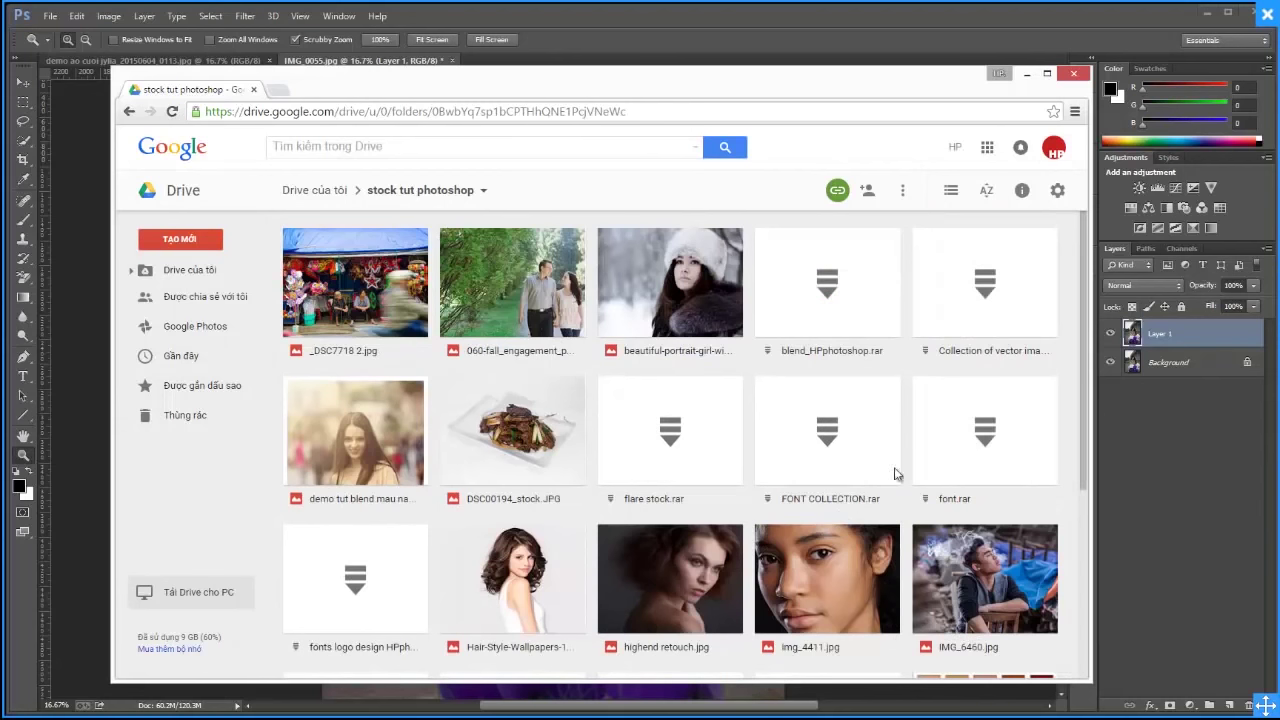
pyautogui.scroll(-3, 903, 430)
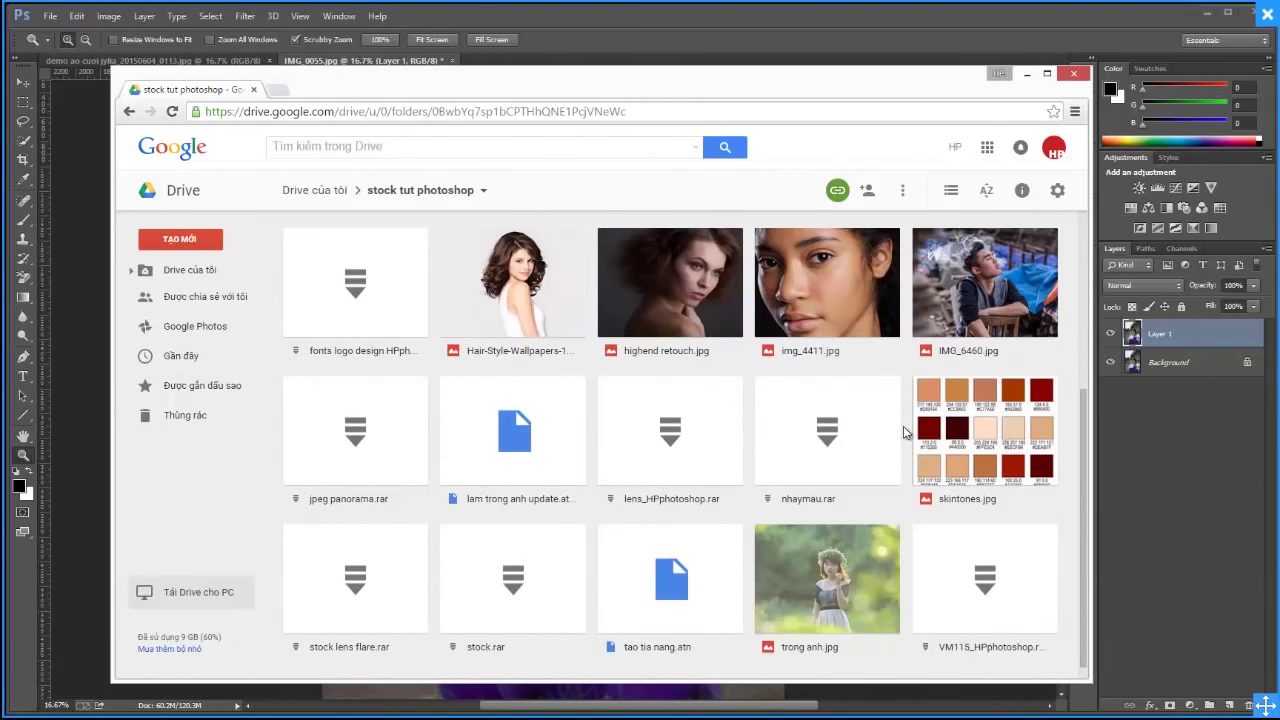
pyautogui.scroll(-1, 903, 426)
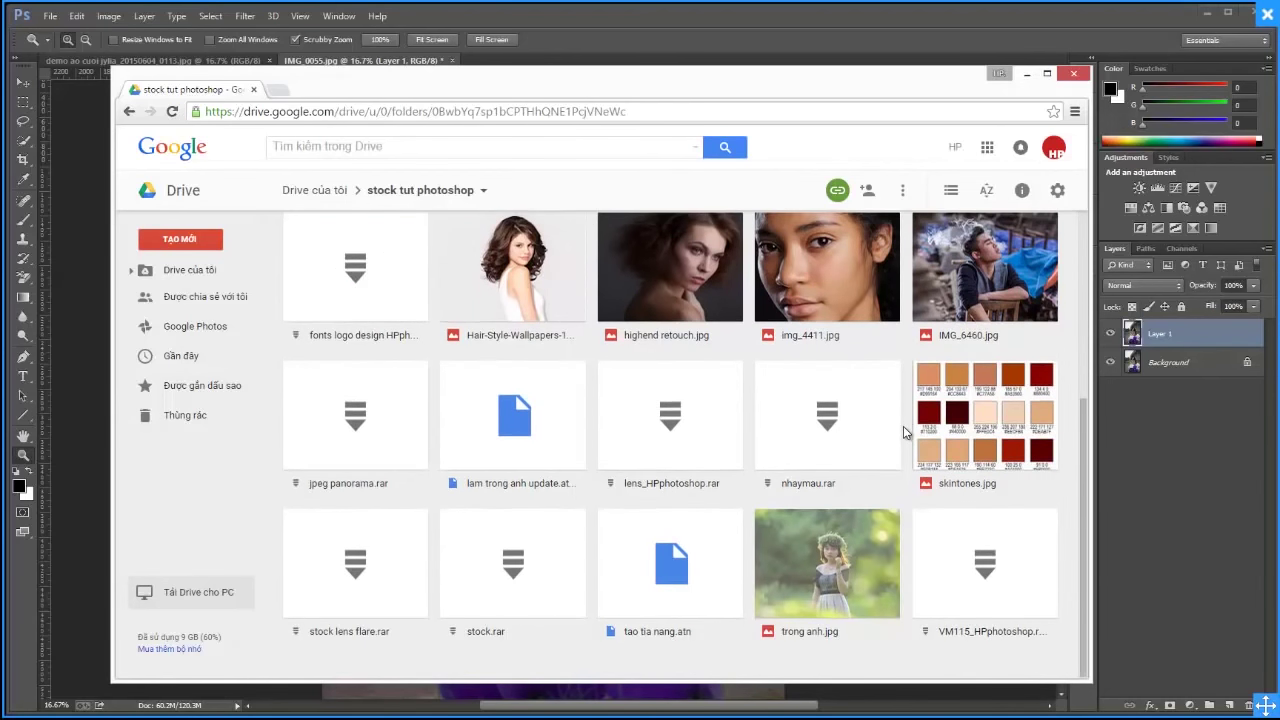
# Copy a public share link for stock.rar and minimize Drive
pyautogui.rightClick(512, 586)
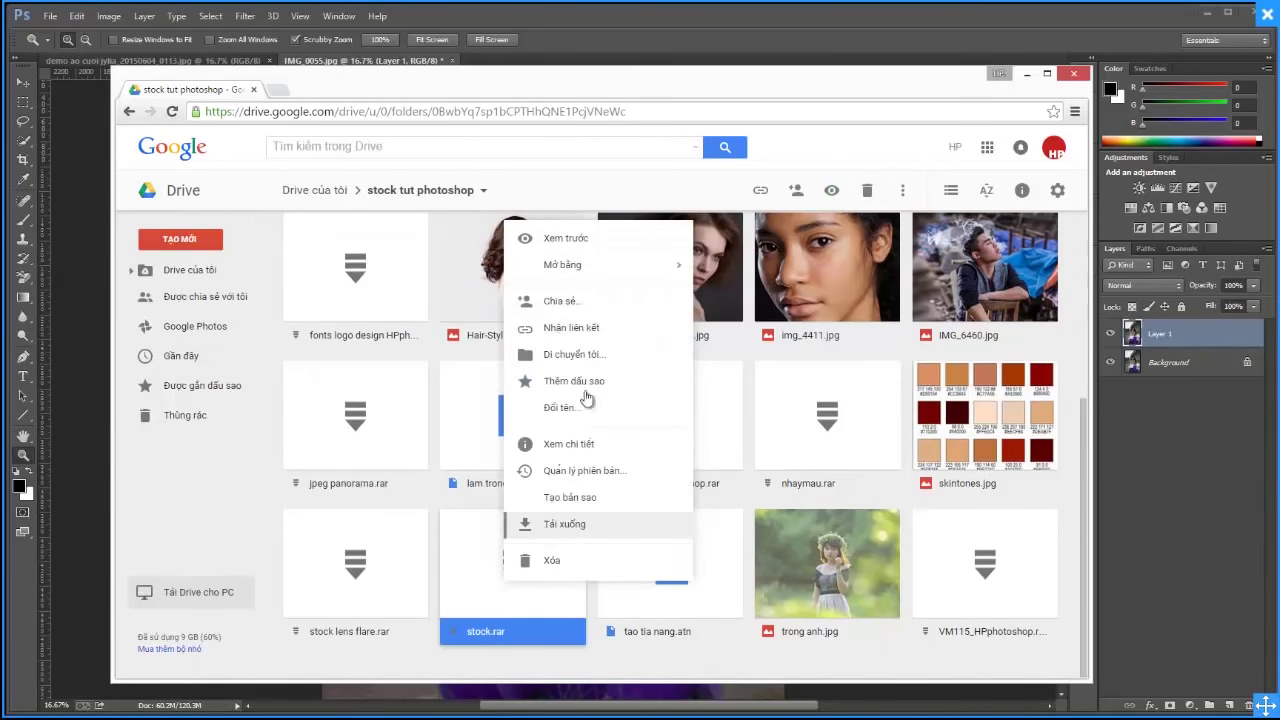
pyautogui.click(562, 302)
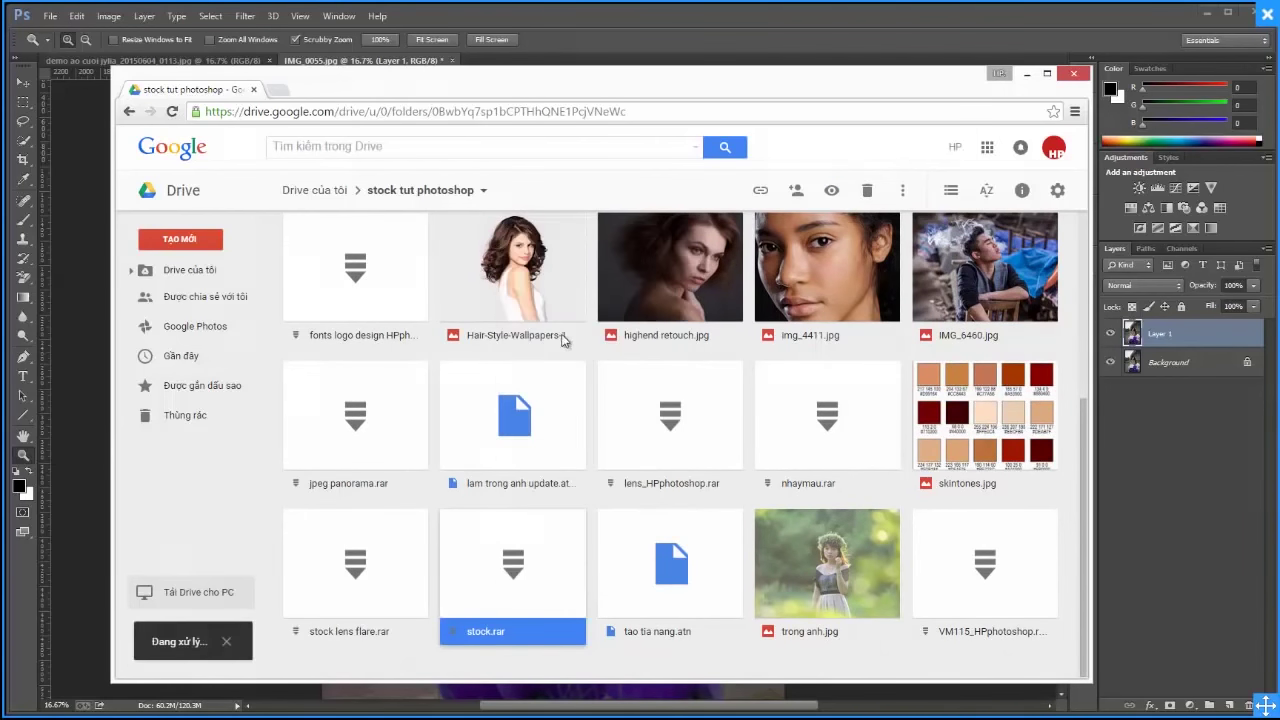
pyautogui.click(722, 340)
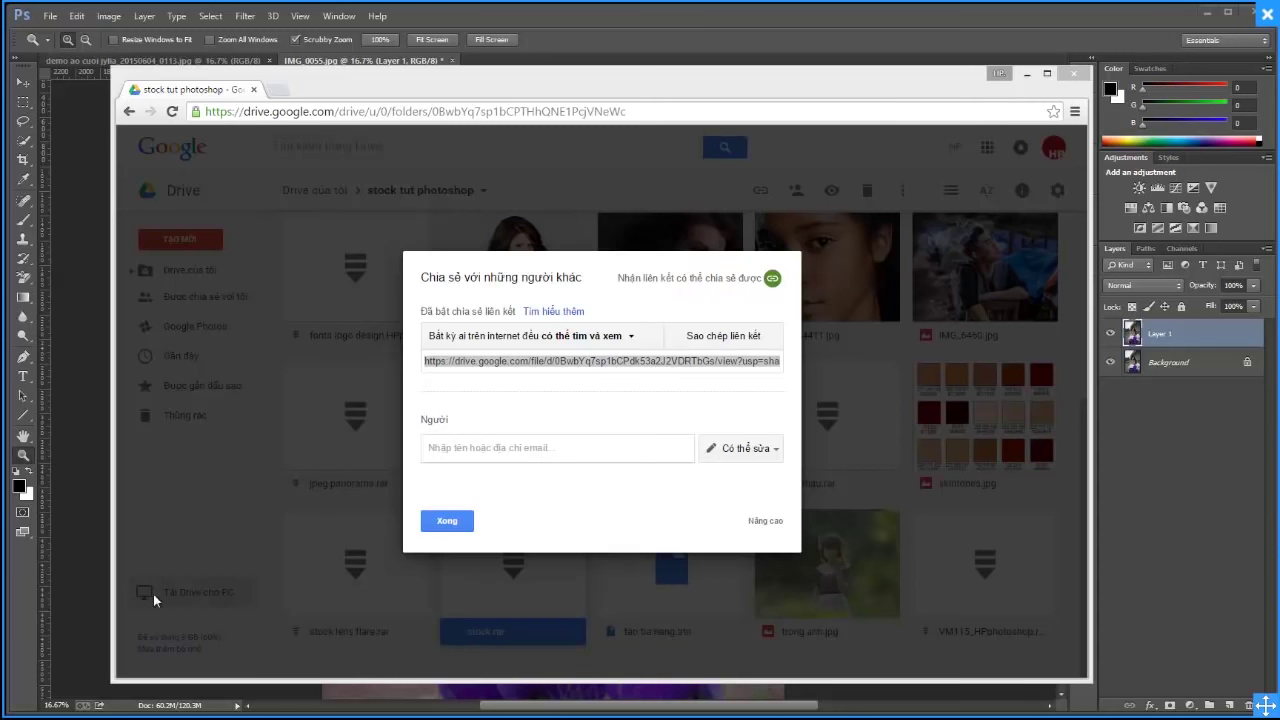
pyautogui.click(465, 526)
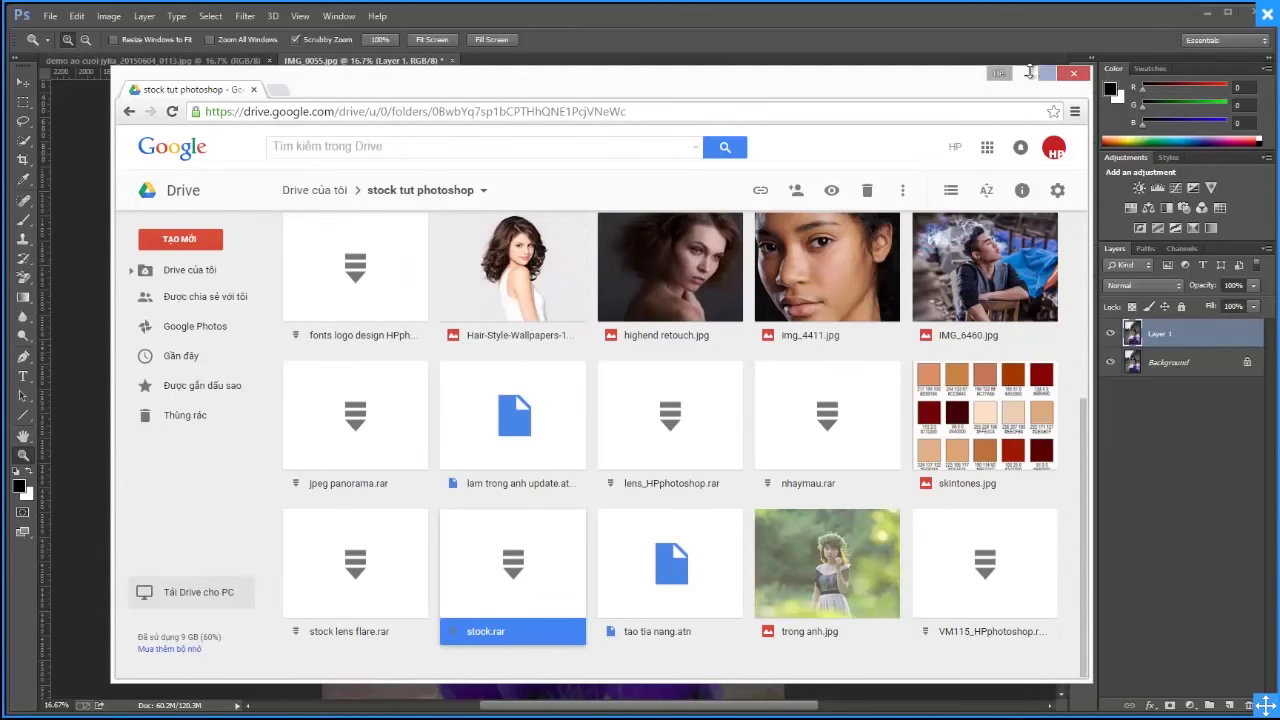
pyautogui.click(1026, 73)
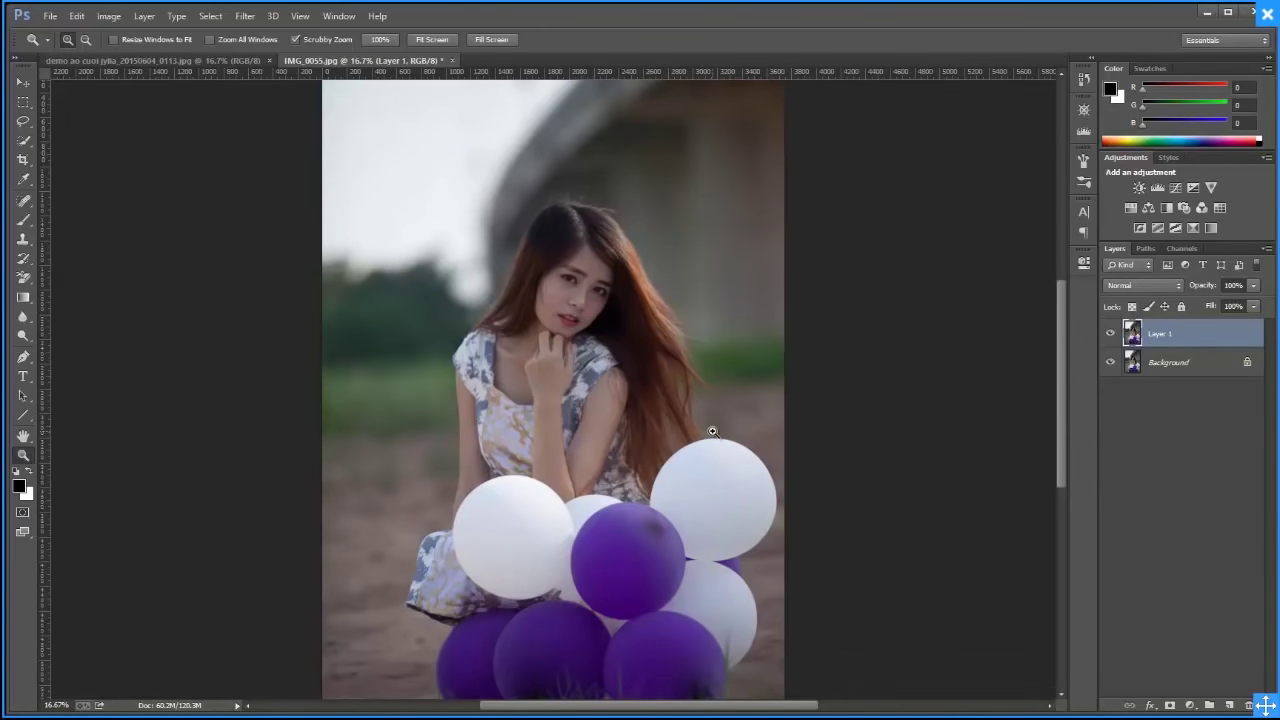
# Select the Brush tool and shrink its size below 100
pyautogui.click(23, 219)
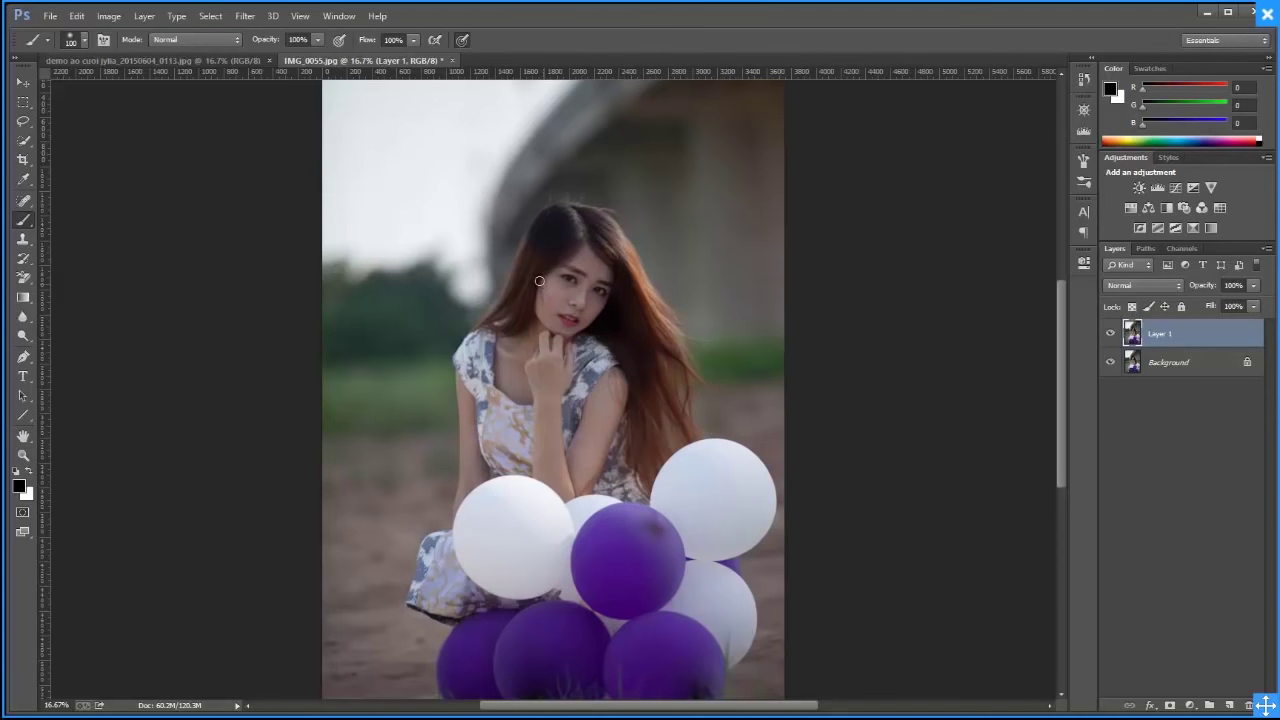
pyautogui.press('[')
pyautogui.press('[')
pyautogui.press('[')
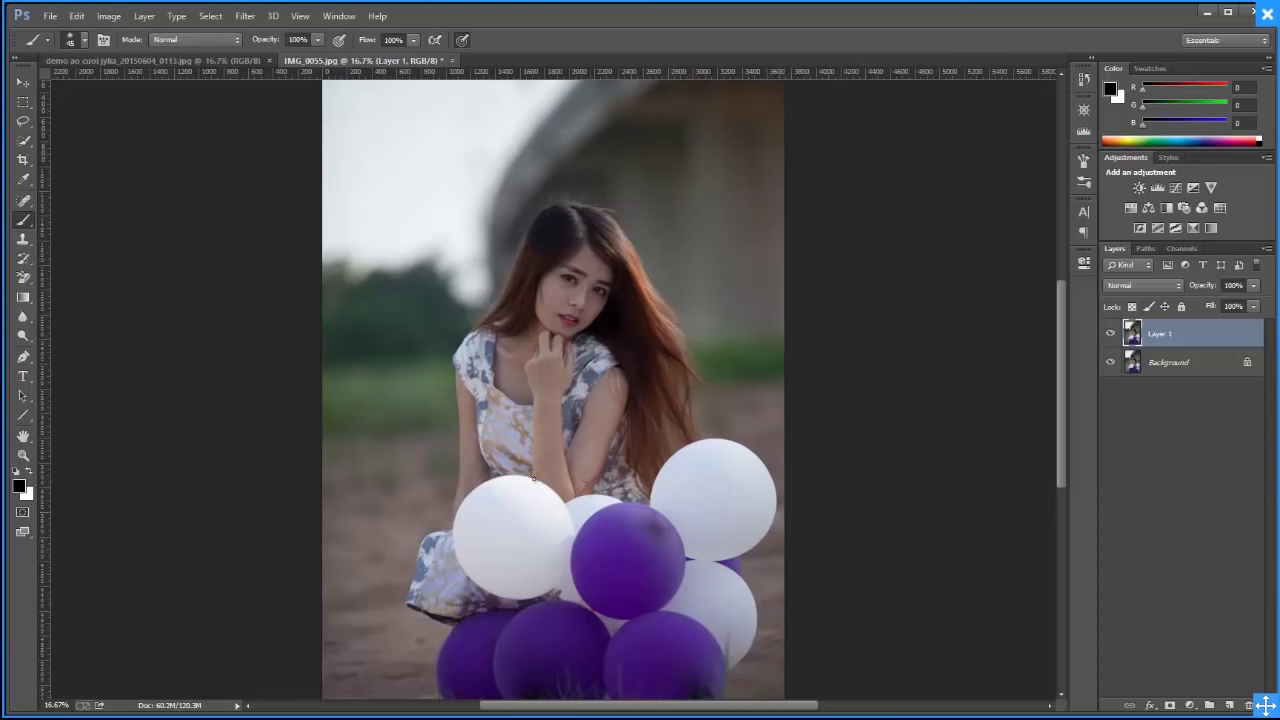
# Mark the balloons and the girl's hair with strokes, then undo the marks
pyautogui.moveTo(588, 497); pyautogui.dragTo(596, 500)
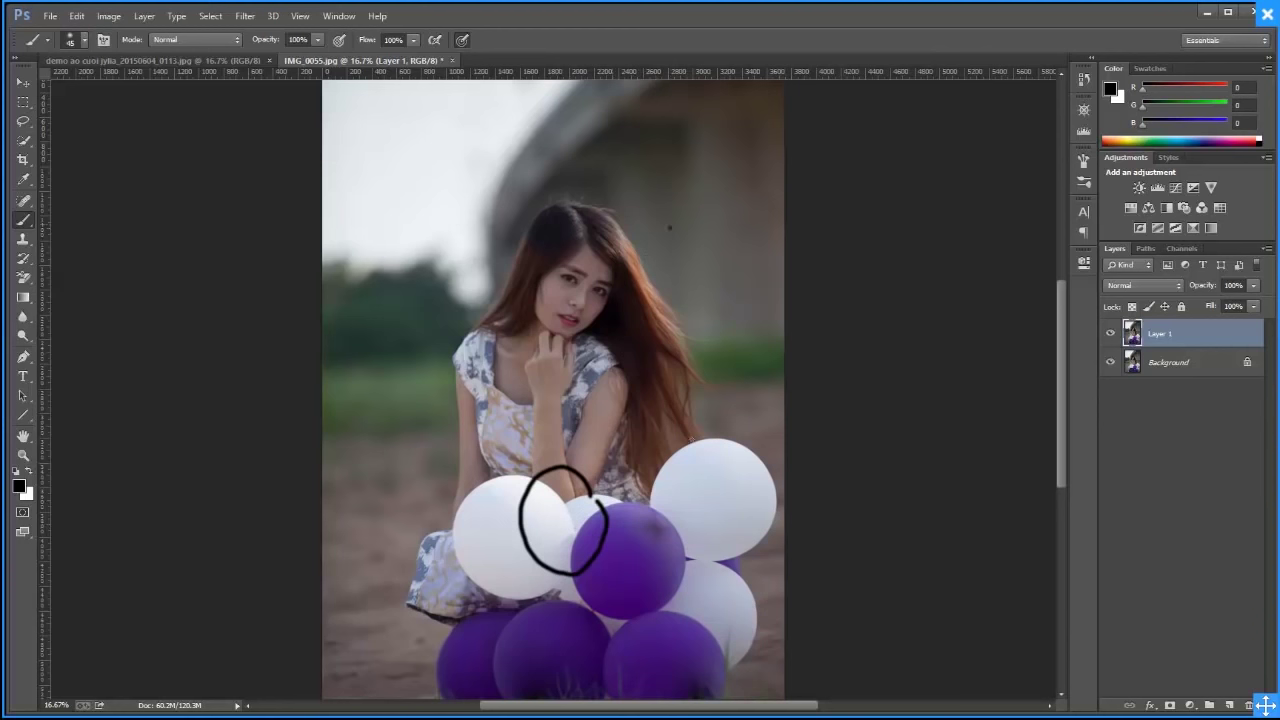
pyautogui.moveTo(670, 227); pyautogui.dragTo(670, 196)
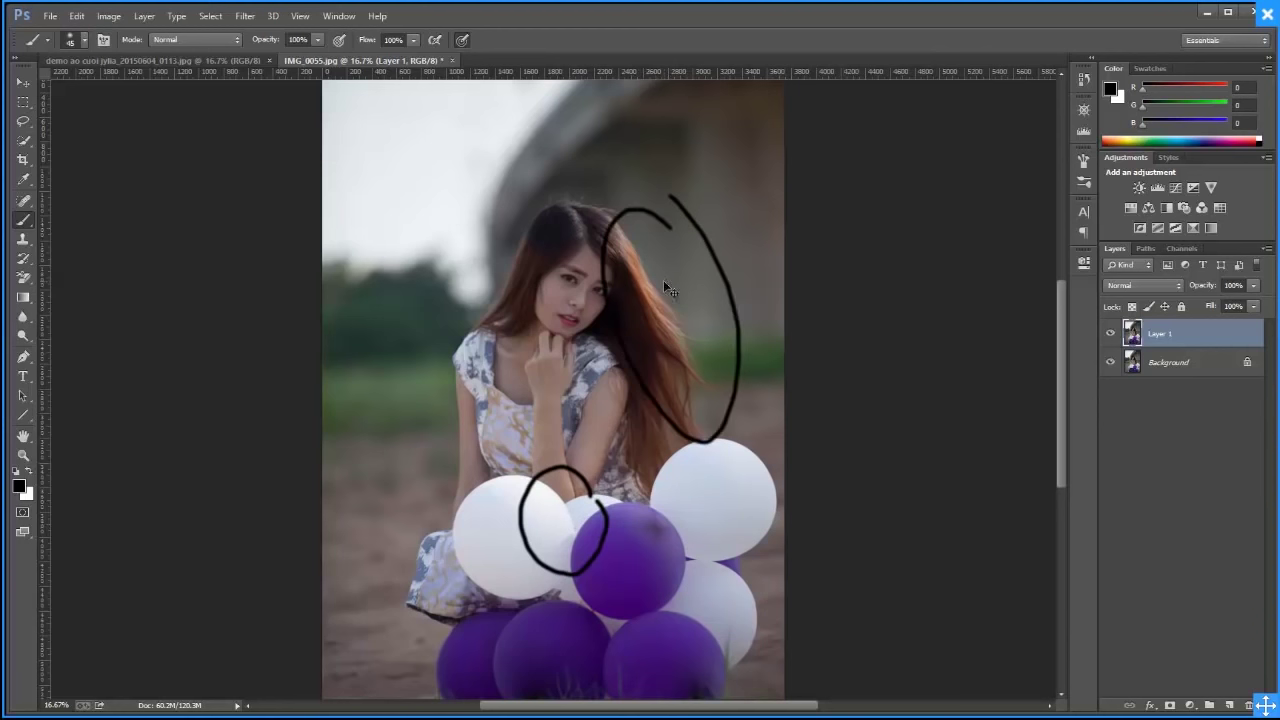
pyautogui.hotkey('ctrl', 'alt', 'z')
pyautogui.hotkey('ctrl', 'alt', 'z')
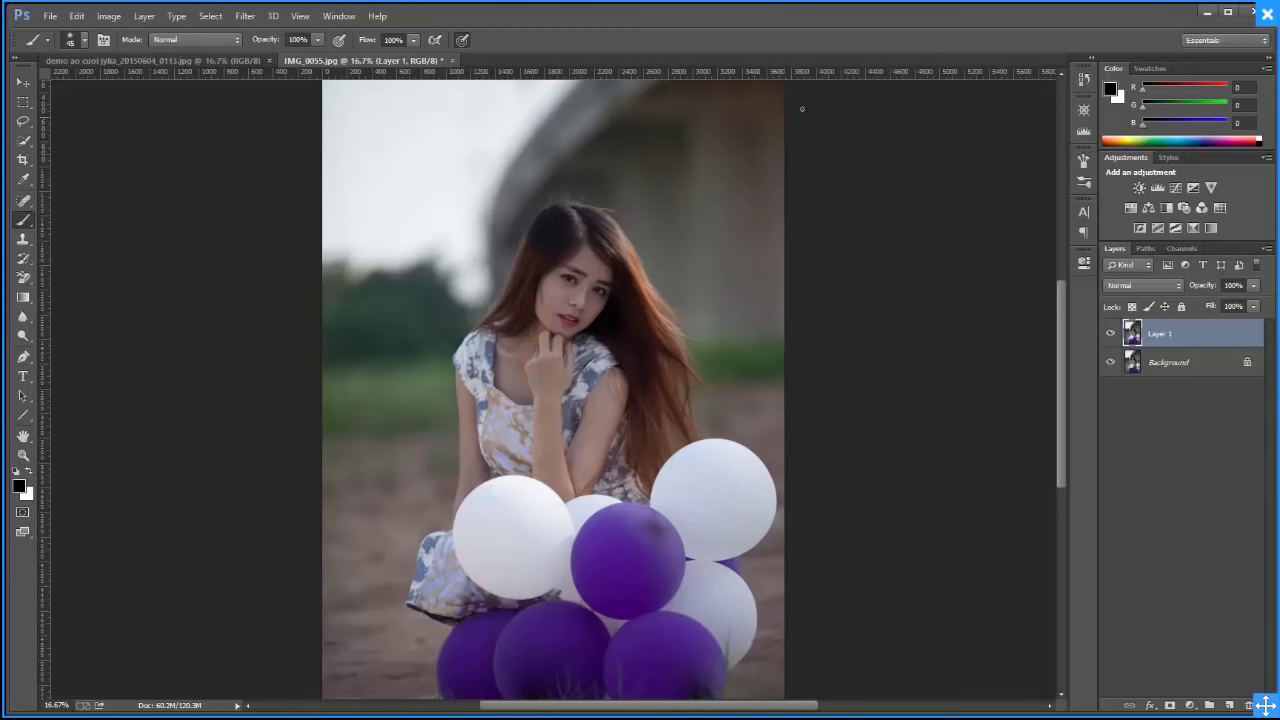
pyautogui.moveTo(688, 220); pyautogui.dragTo(784, 126)
pyautogui.moveTo(692, 178)
pyautogui.mouseDown()
pyautogui.moveTo(680, 246)
pyautogui.moveTo(734, 214)
pyautogui.mouseUp()
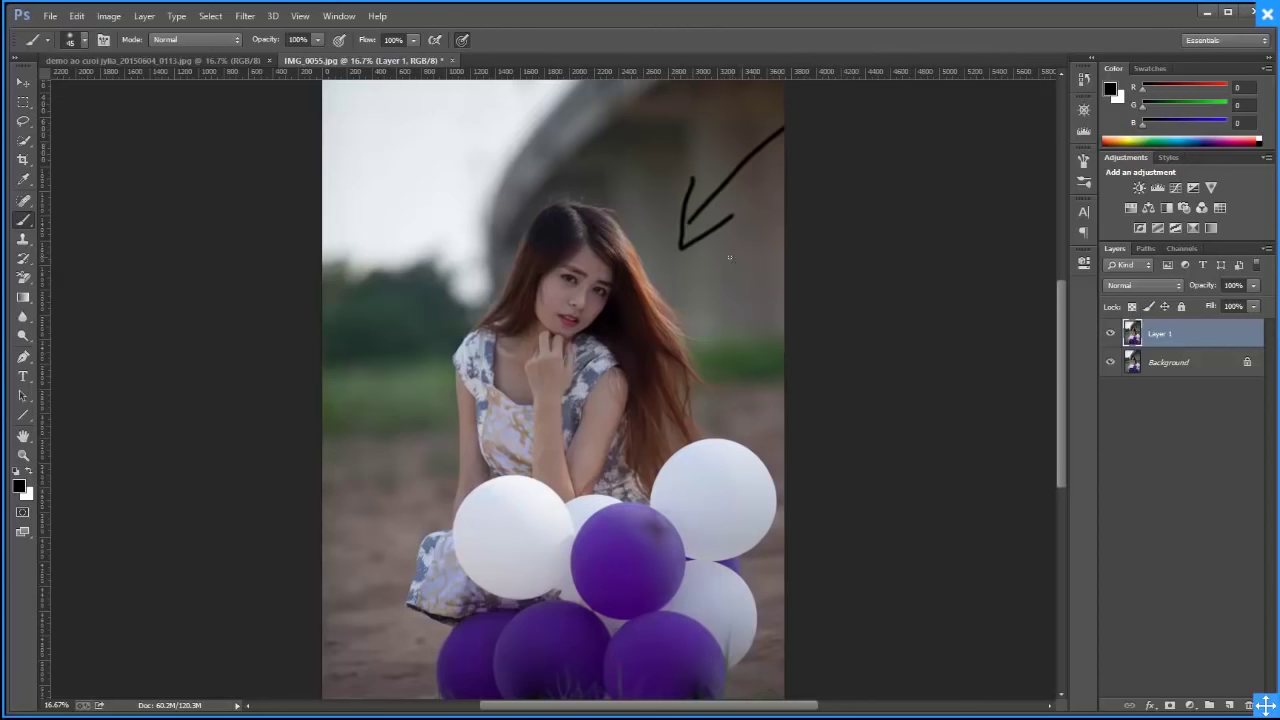
pyautogui.hotkey('ctrl', 'alt', 'z')
pyautogui.hotkey('ctrl', 'alt', 'z')
pyautogui.hotkey('ctrl', 'alt', 'z')
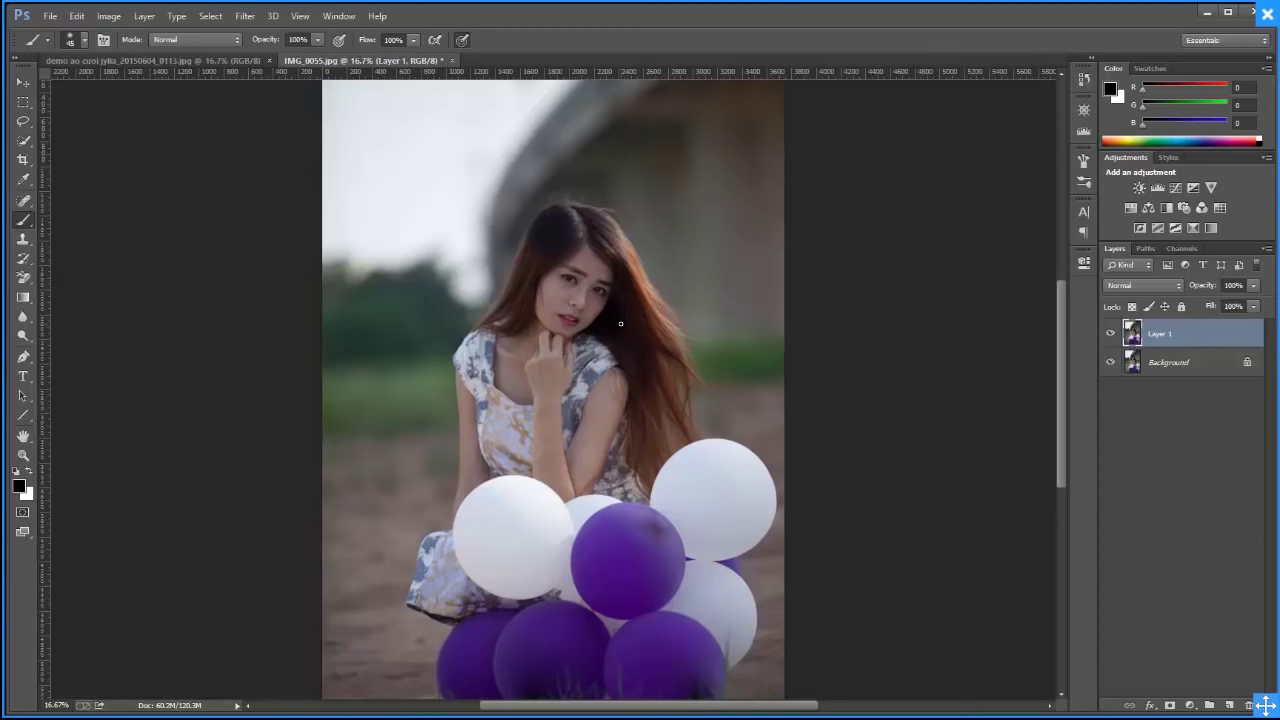
# Duplicate the Background layer into a Background copy layer
pyautogui.click(1136, 287)
pyautogui.click(1222, 339)
pyautogui.click(1184, 365)
pyautogui.rightClick(1183, 365)
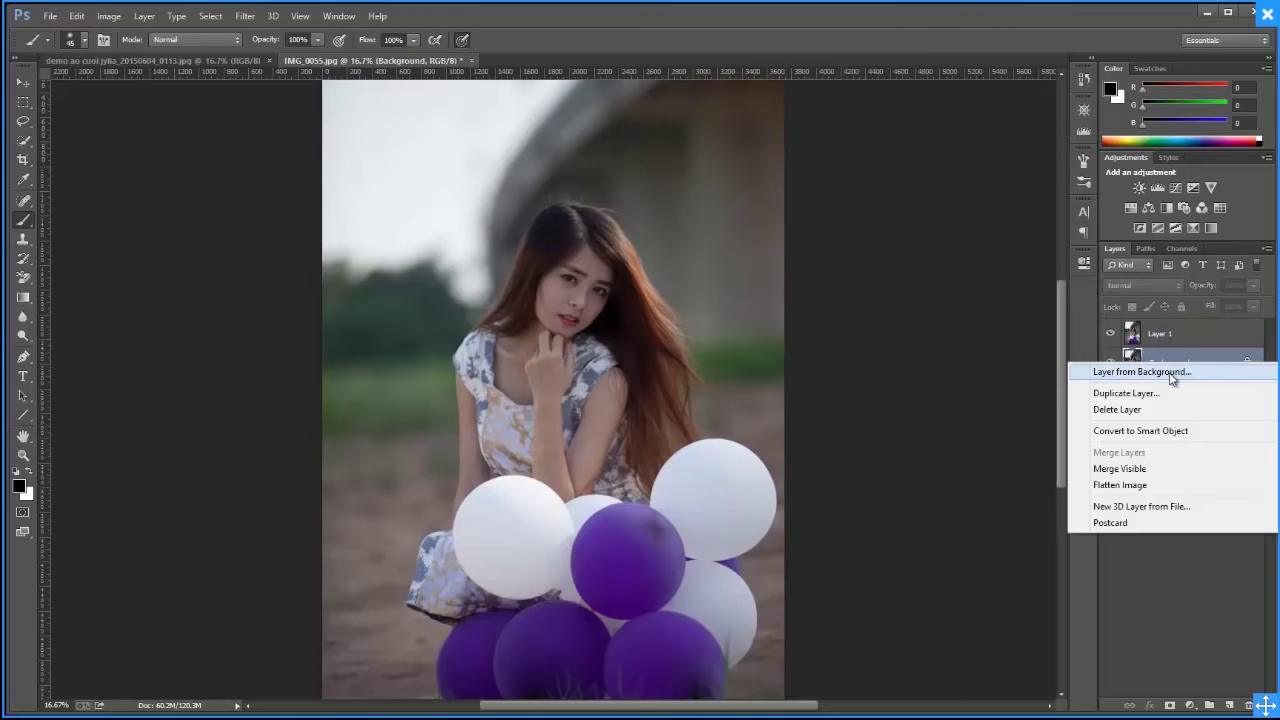
pyautogui.click(1164, 395)
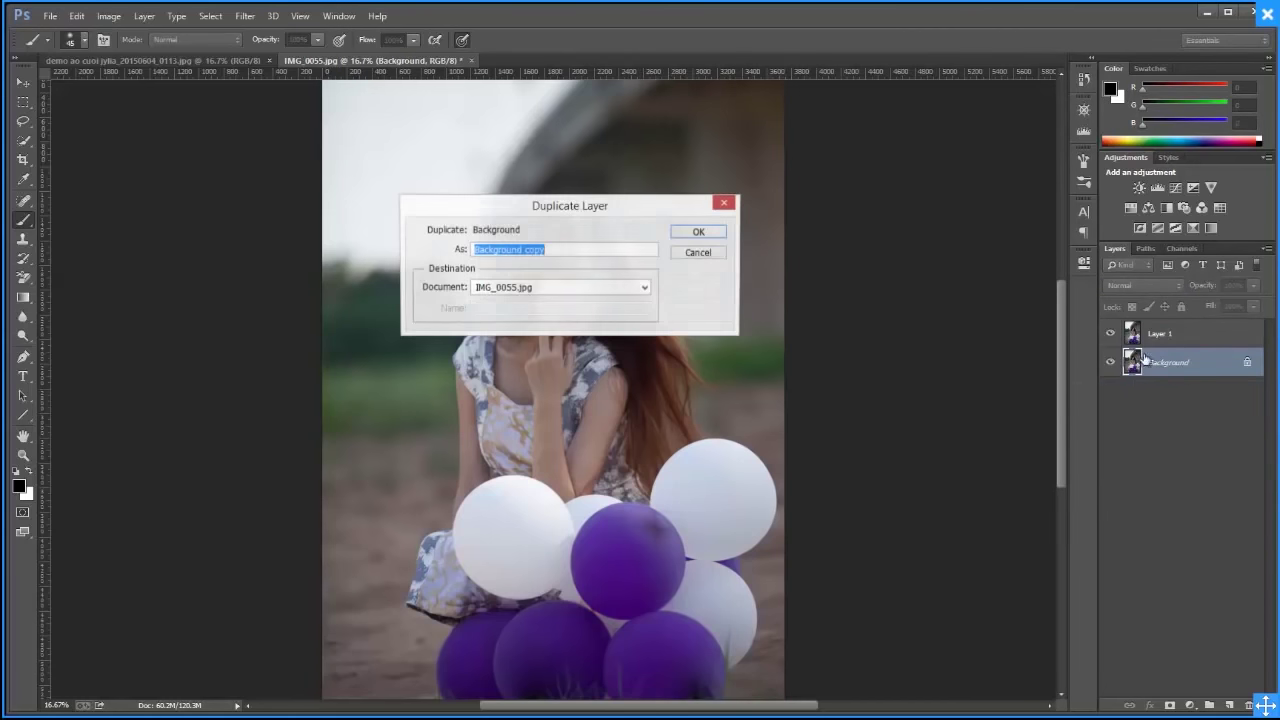
pyautogui.click(699, 232)
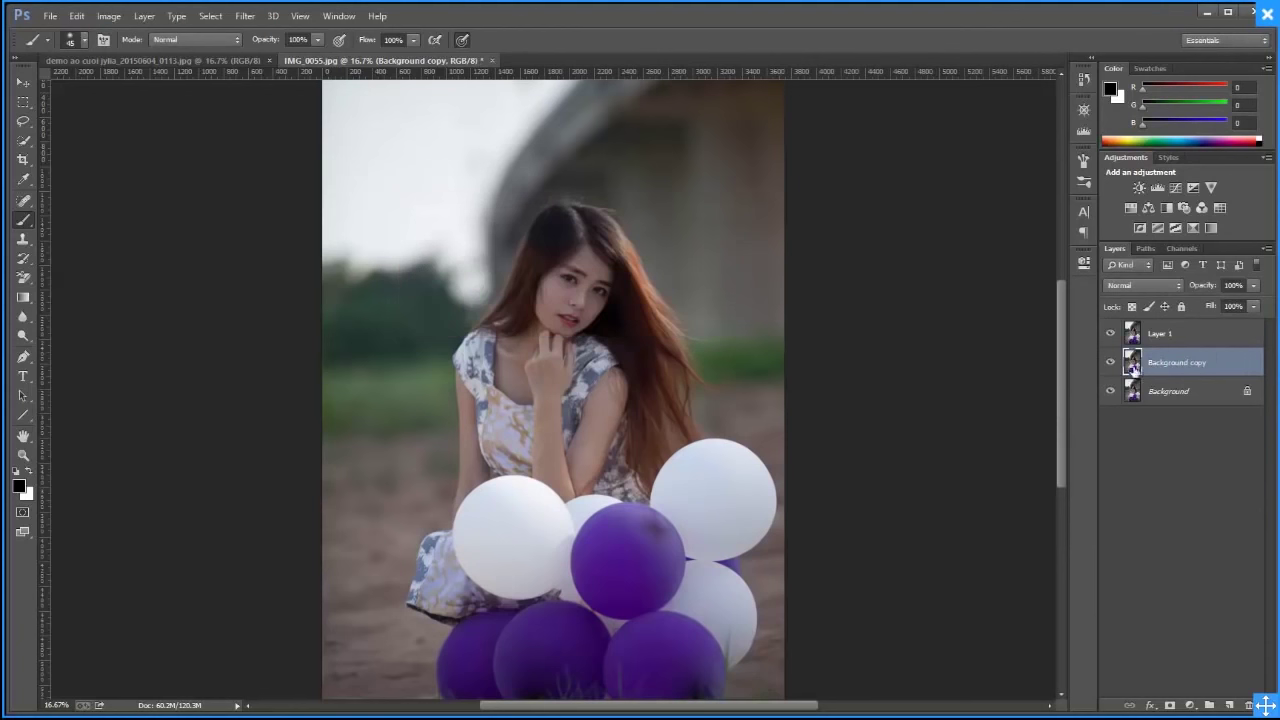
# Delete Layer 1 and set Background copy to Screen blend at 52% opacity
pyautogui.click(1192, 341)
pyautogui.press('Delete')
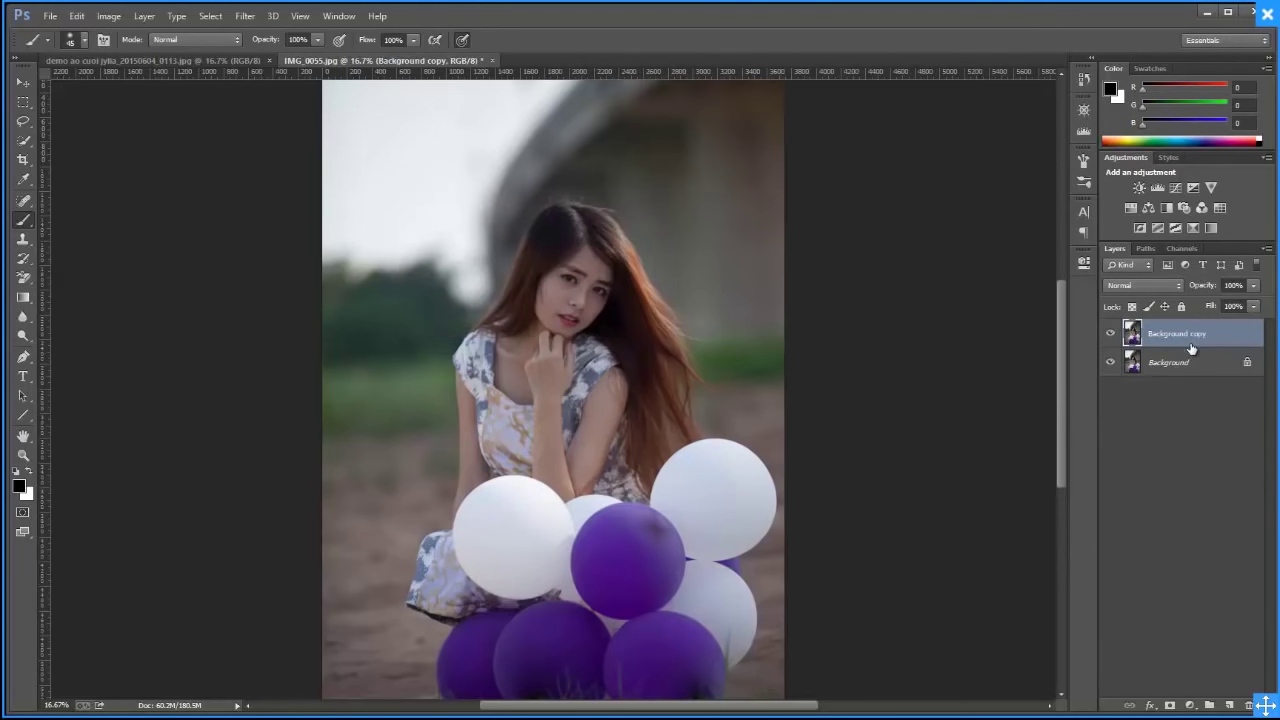
pyautogui.click(1146, 287)
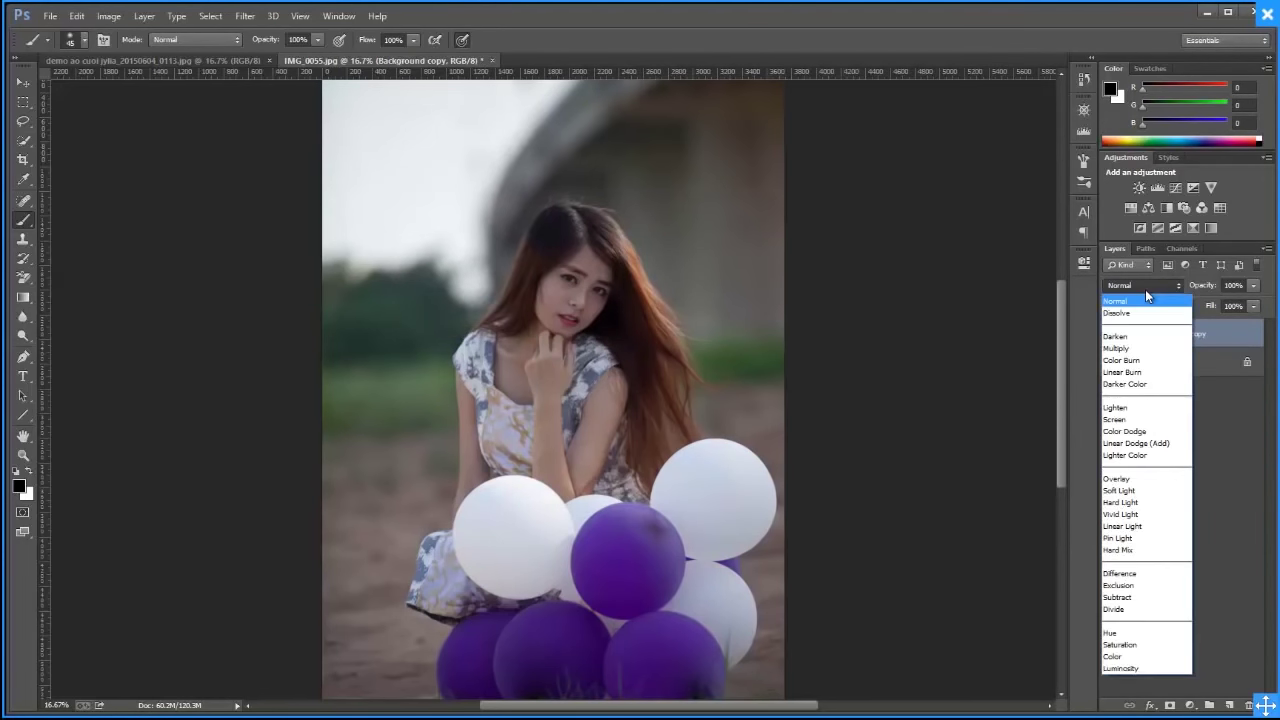
pyautogui.click(1135, 420)
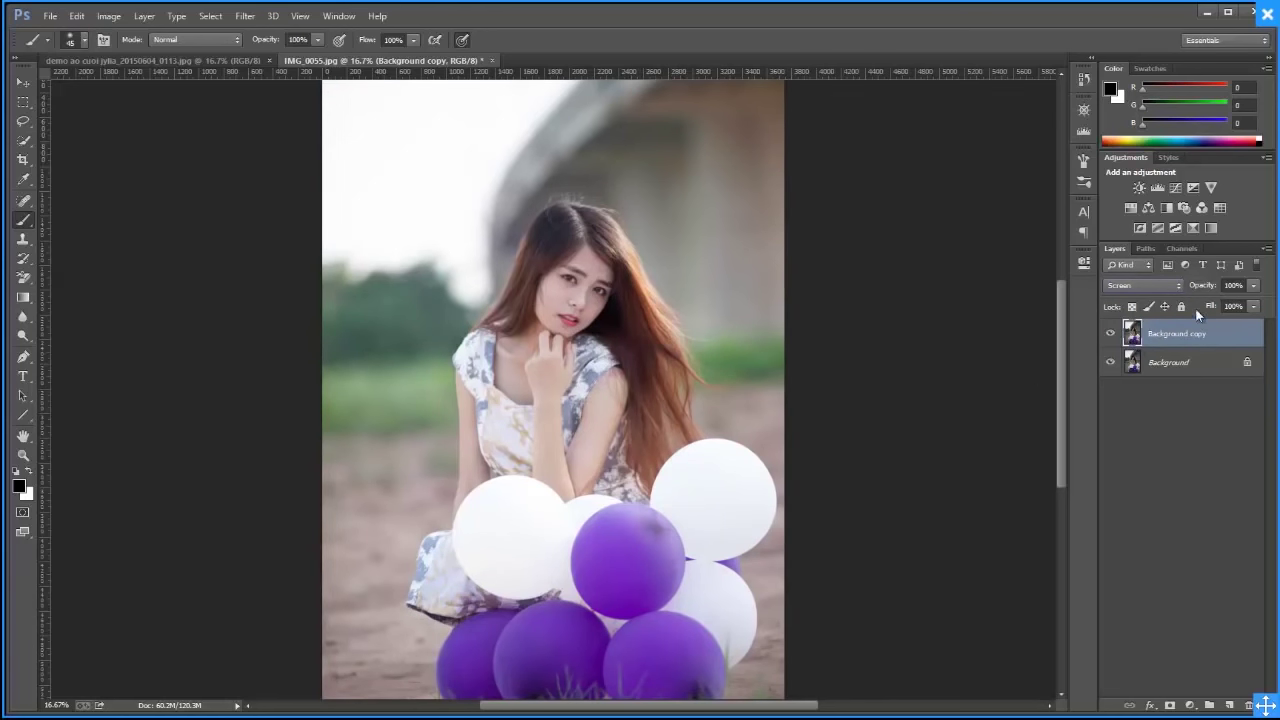
pyautogui.moveTo(1205, 290); pyautogui.dragTo(1153, 311)
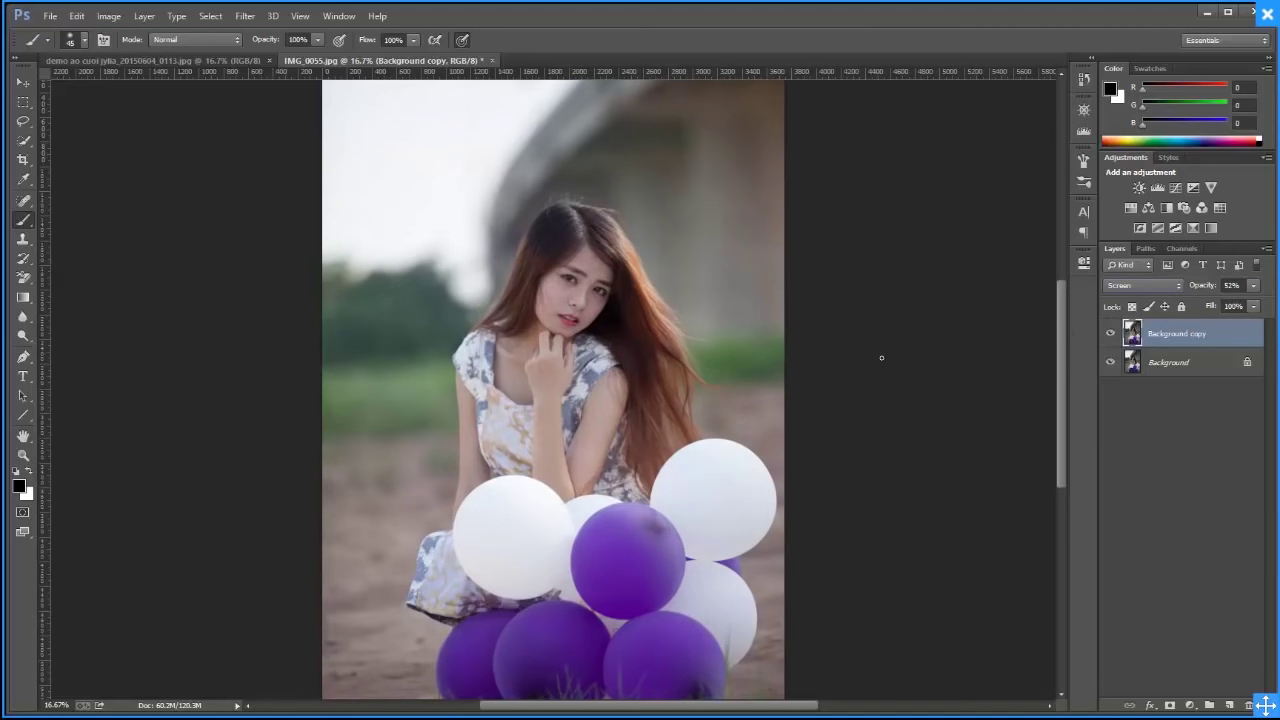
pyautogui.click(1176, 363)
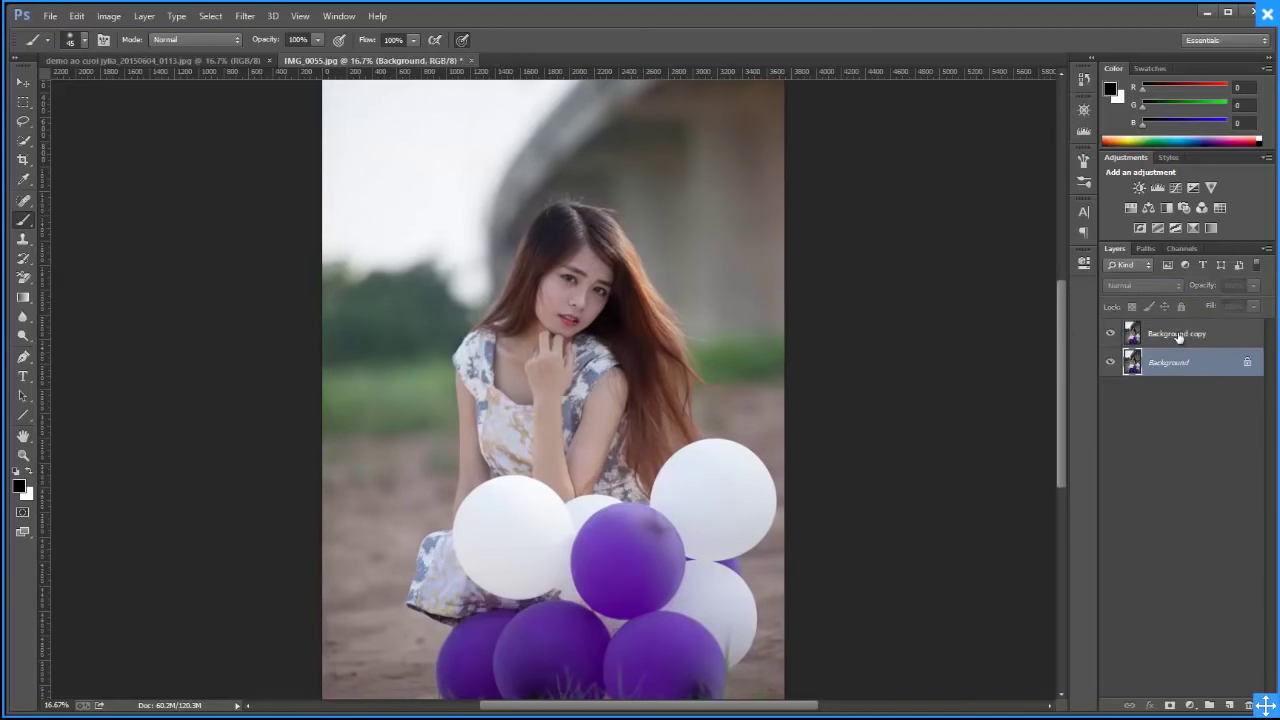
pyautogui.click(1178, 336)
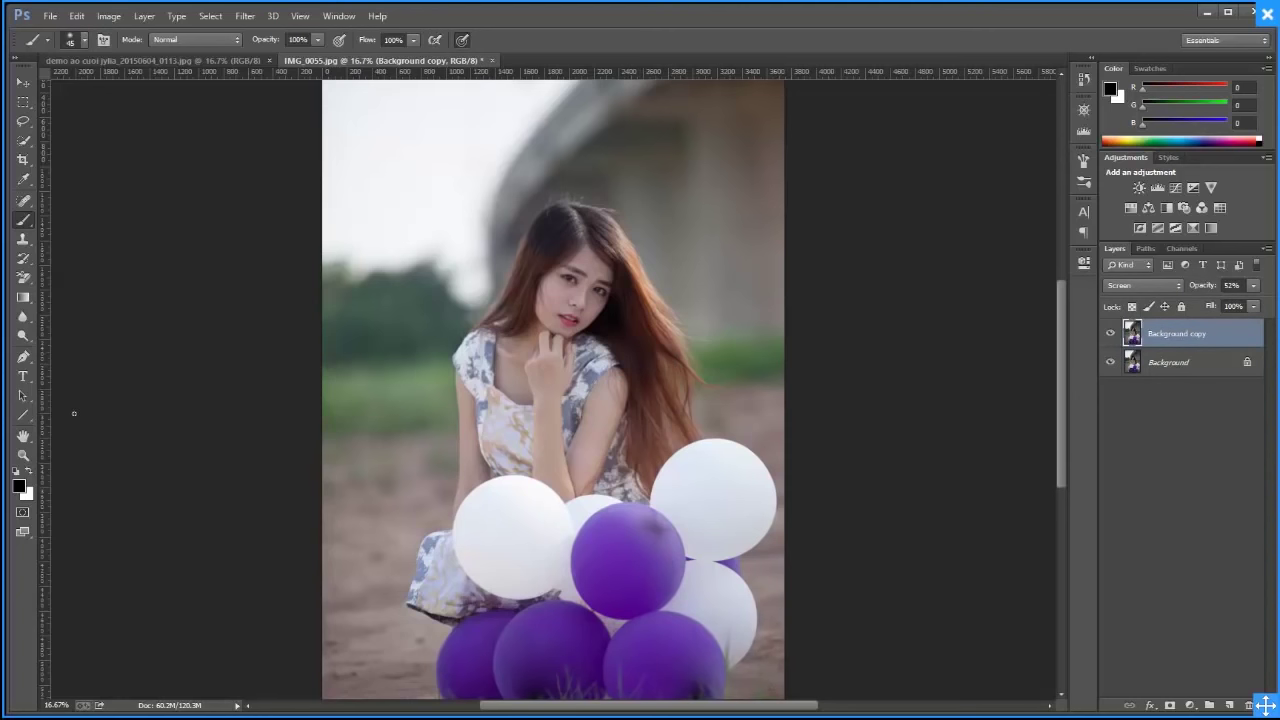
# Zoom in on the girl's face, then back out to the whole photo
pyautogui.click(28, 455)
pyautogui.click(582, 336)
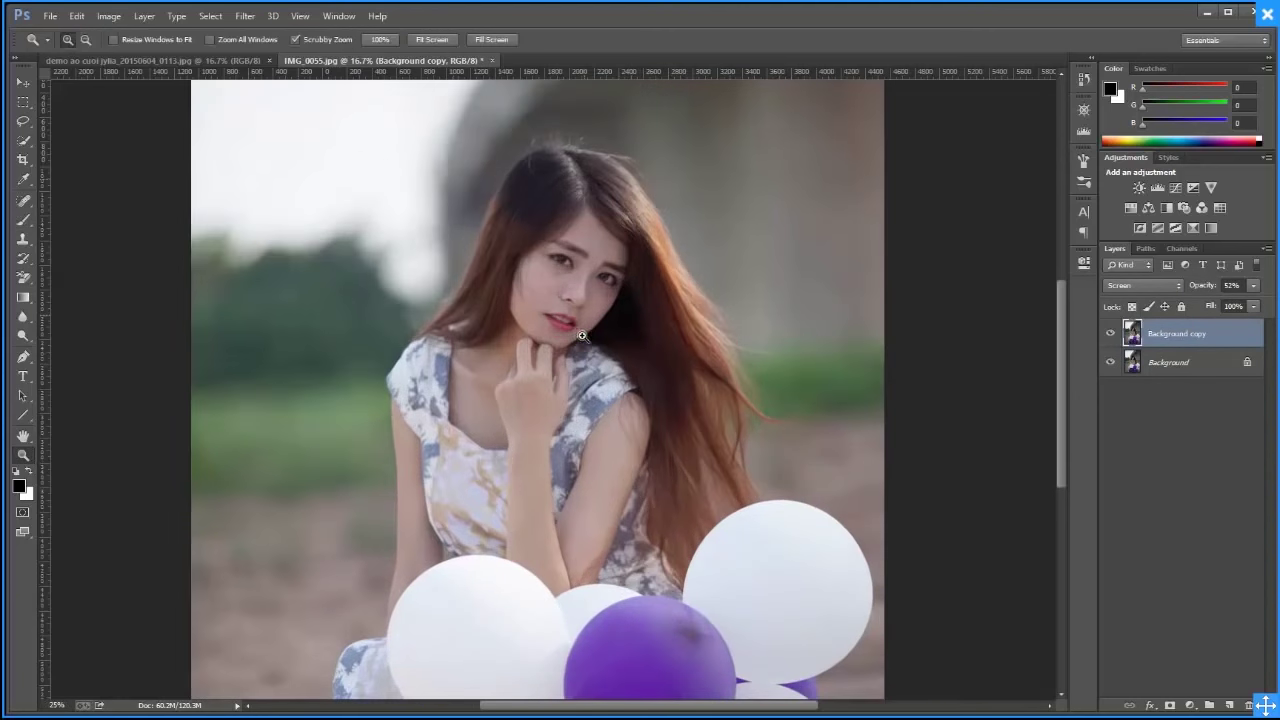
pyautogui.click(582, 338)
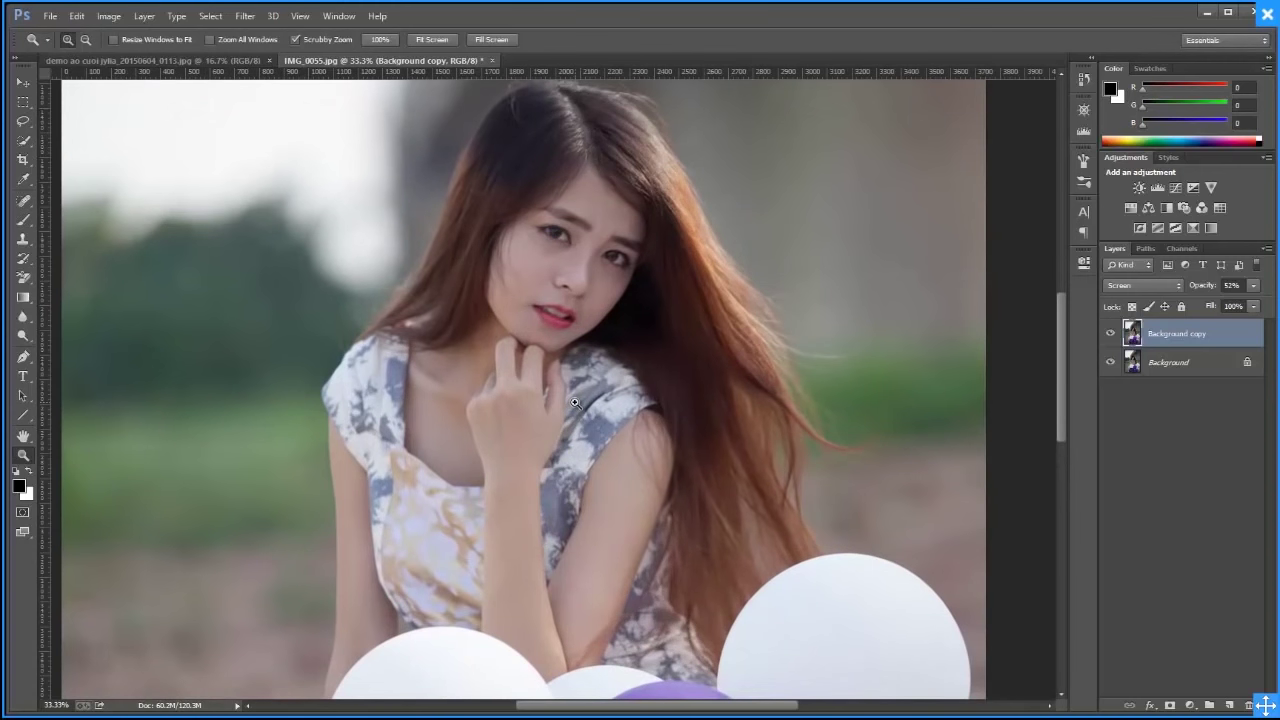
pyautogui.click(575, 402)
pyautogui.keyDown('alt'); pyautogui.click(575, 402); pyautogui.keyUp('alt')
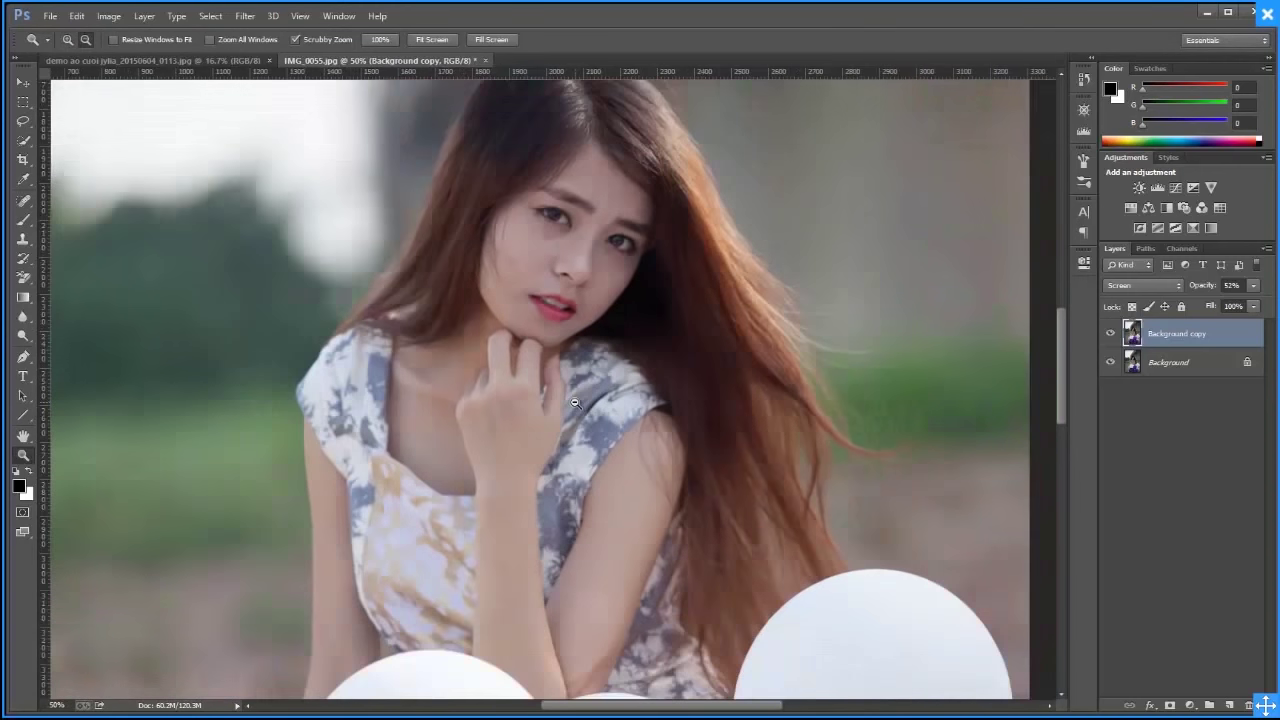
pyautogui.keyDown('alt'); pyautogui.click(575, 402); pyautogui.keyUp('alt')
pyautogui.keyDown('alt'); pyautogui.click(575, 402); pyautogui.keyUp('alt')
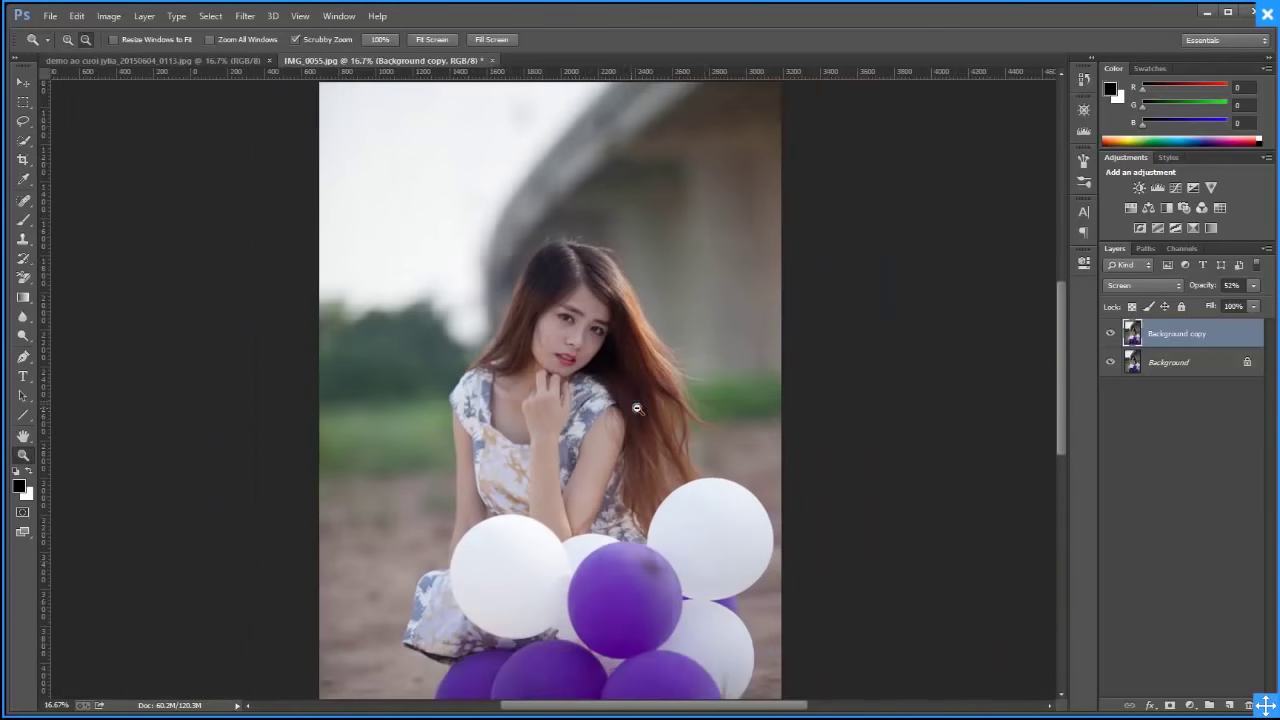
pyautogui.click(1178, 365)
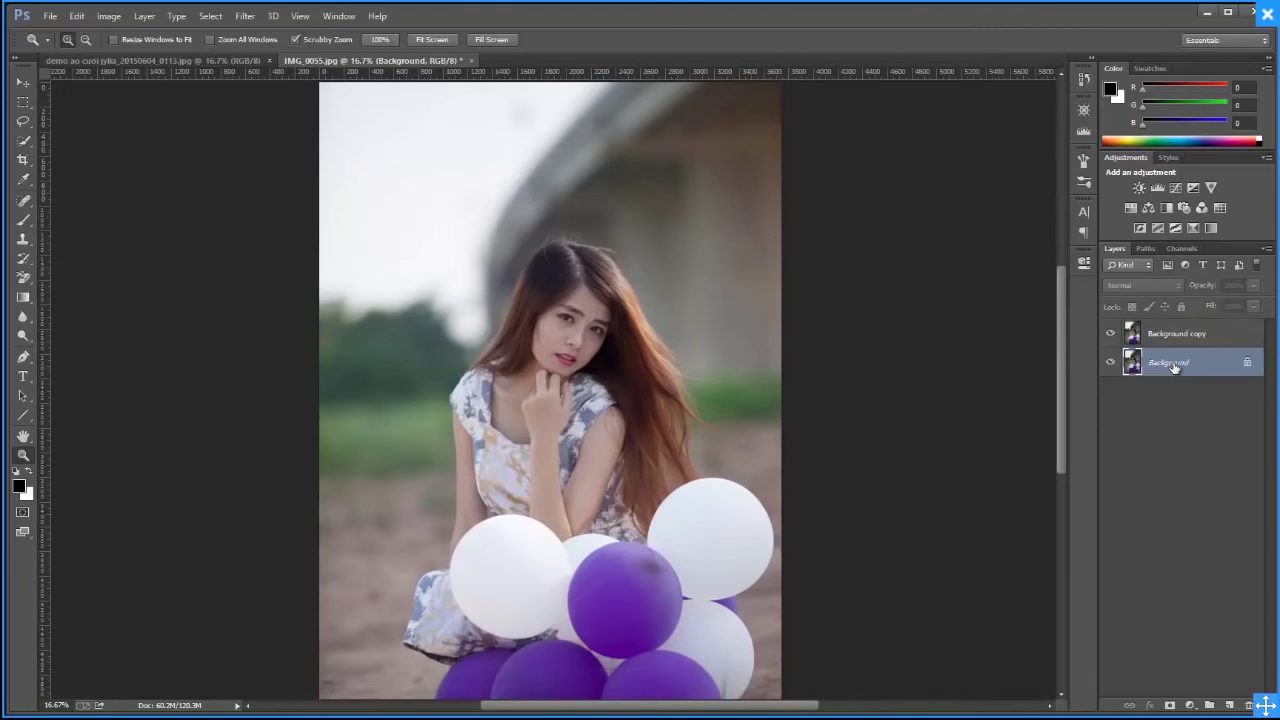
pyautogui.rightClick(1167, 363)
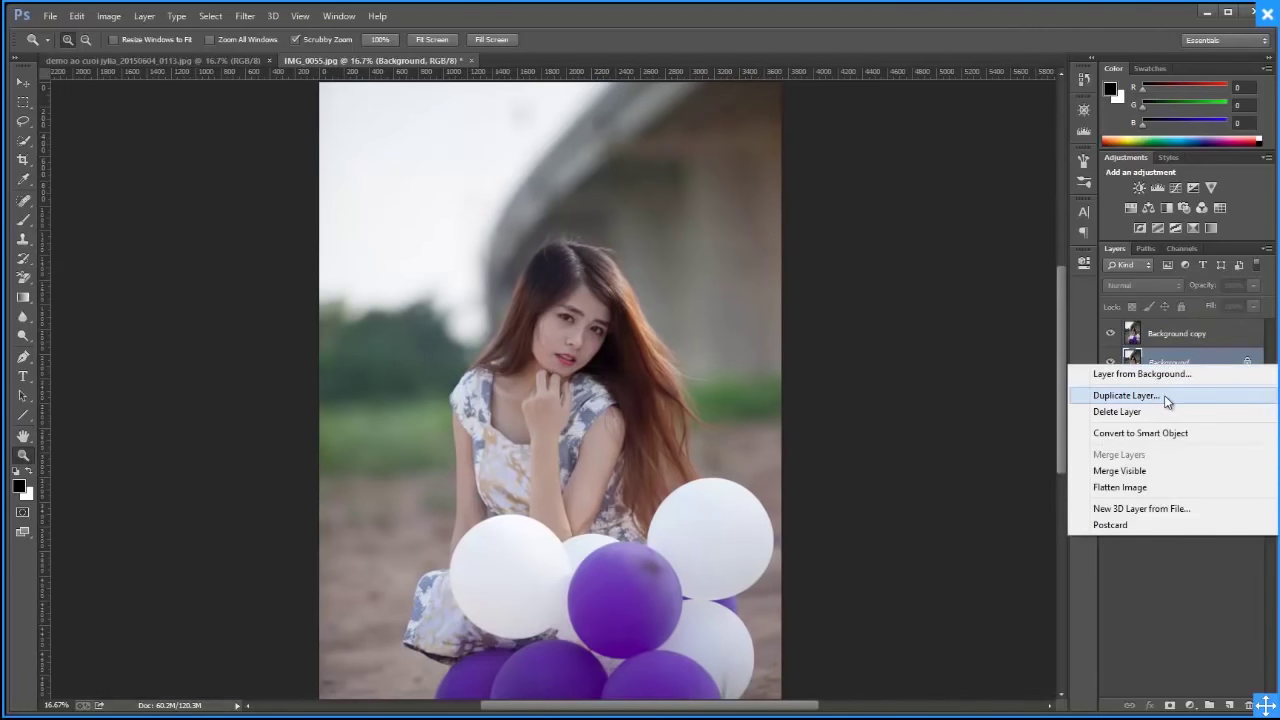
pyautogui.click(1166, 396)
pyautogui.click(718, 238)
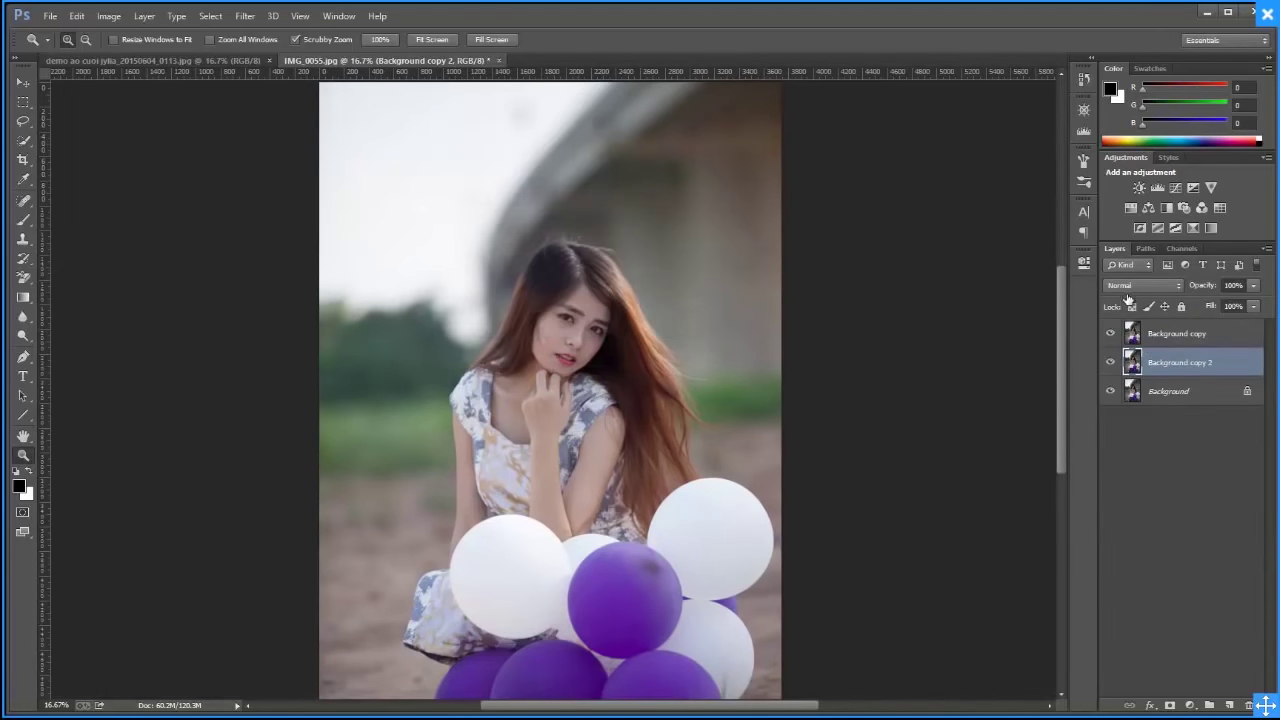
pyautogui.click(1130, 287)
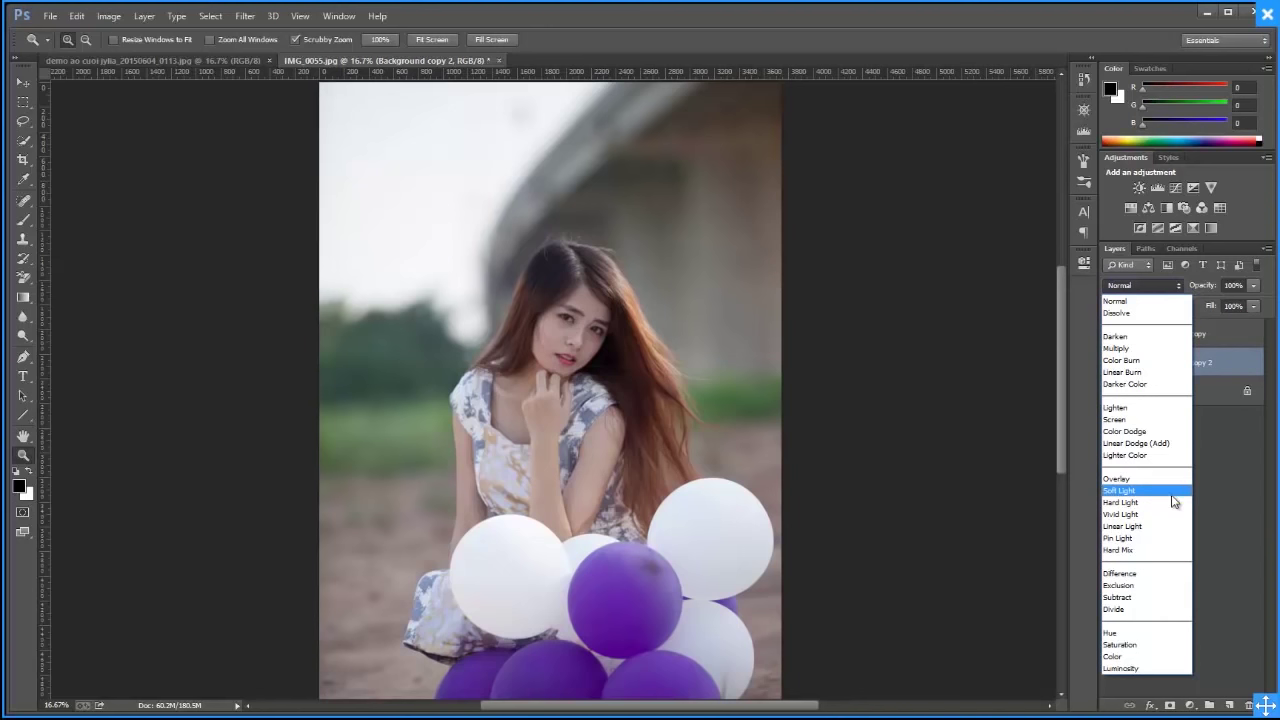
pyautogui.click(1219, 488)
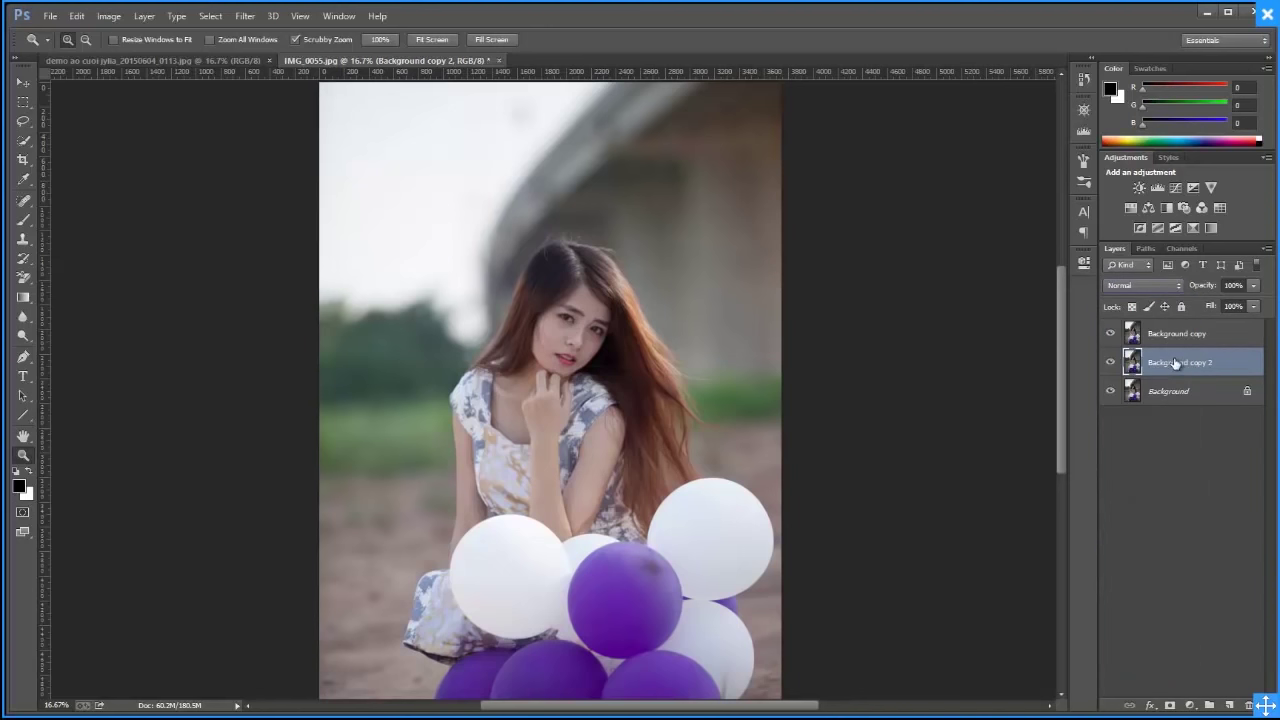
pyautogui.rightClick(1169, 355)
pyautogui.press('Escape')
pyautogui.click(1148, 289)
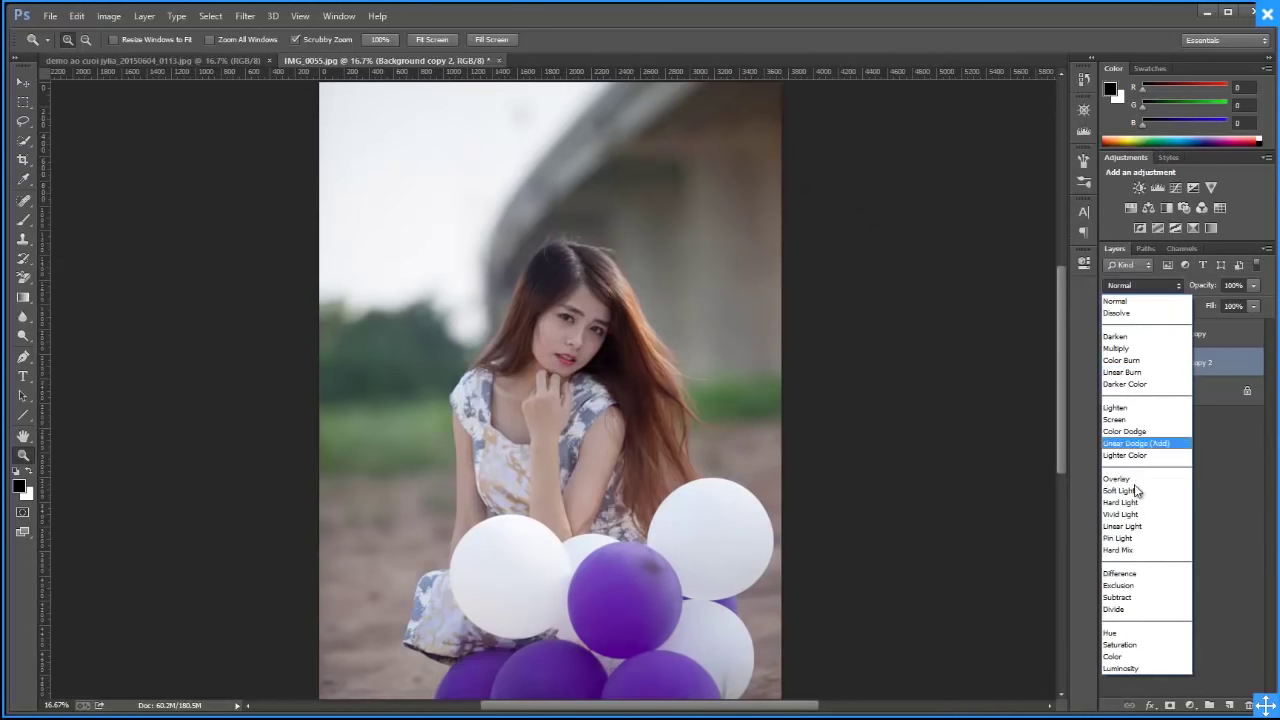
pyautogui.click(1140, 495)
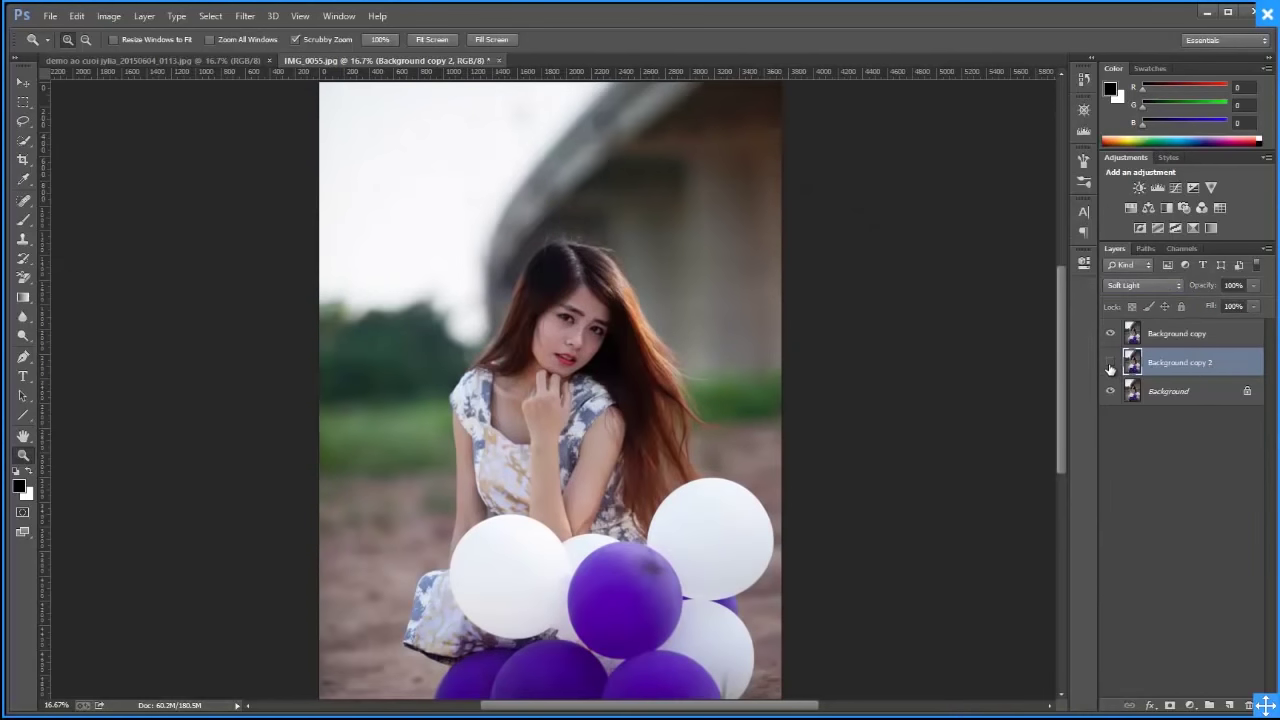
pyautogui.click(1140, 285)
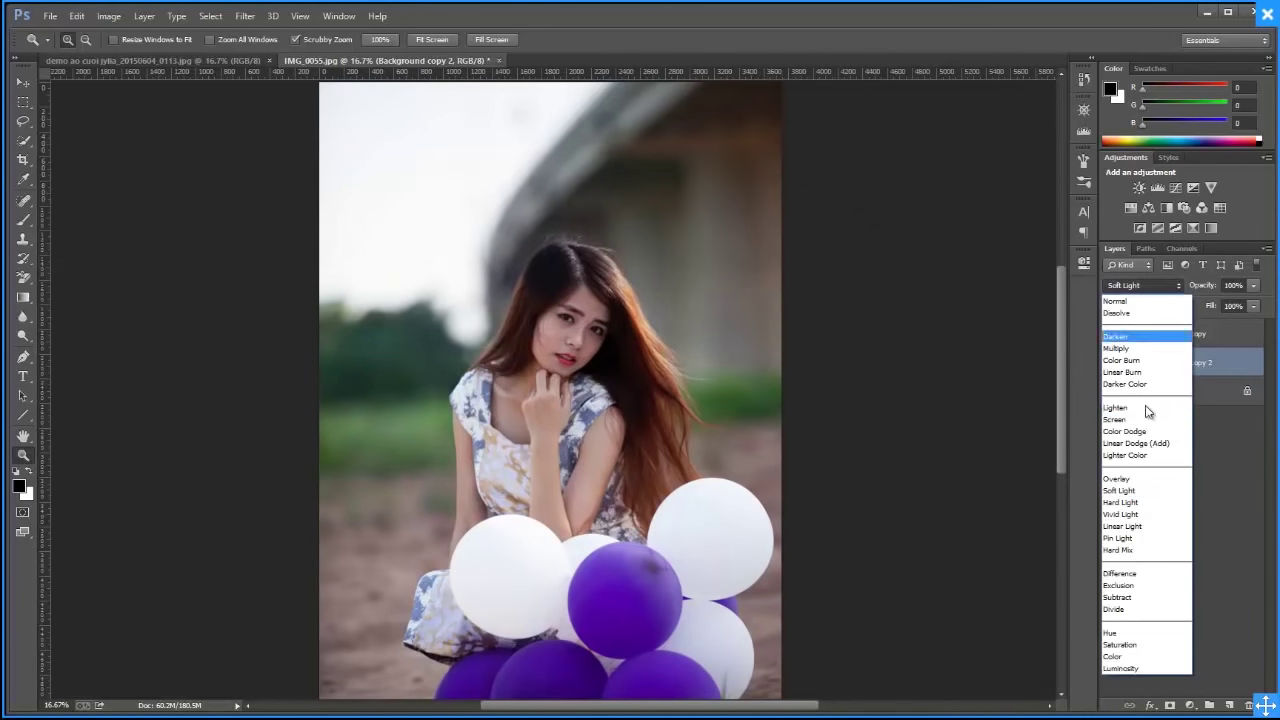
pyautogui.click(1140, 478)
pyautogui.moveTo(1207, 287); pyautogui.dragTo(1160, 307)
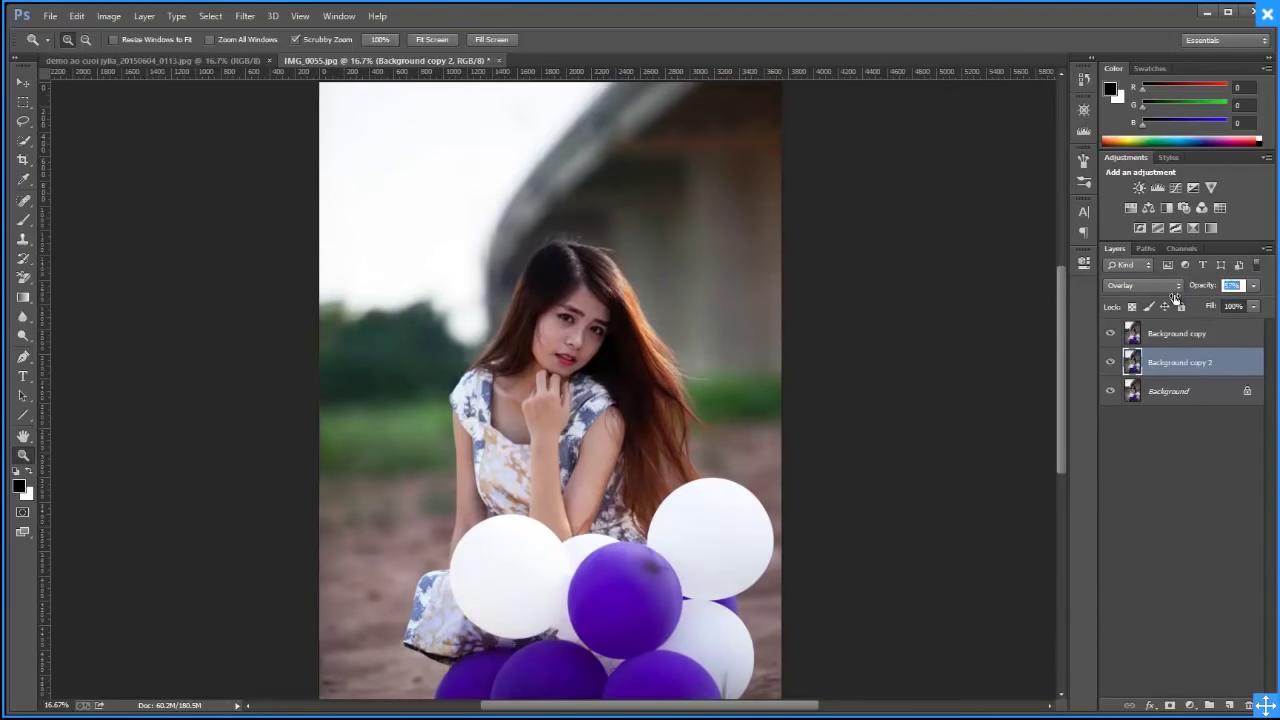
pyautogui.click(1110, 362)
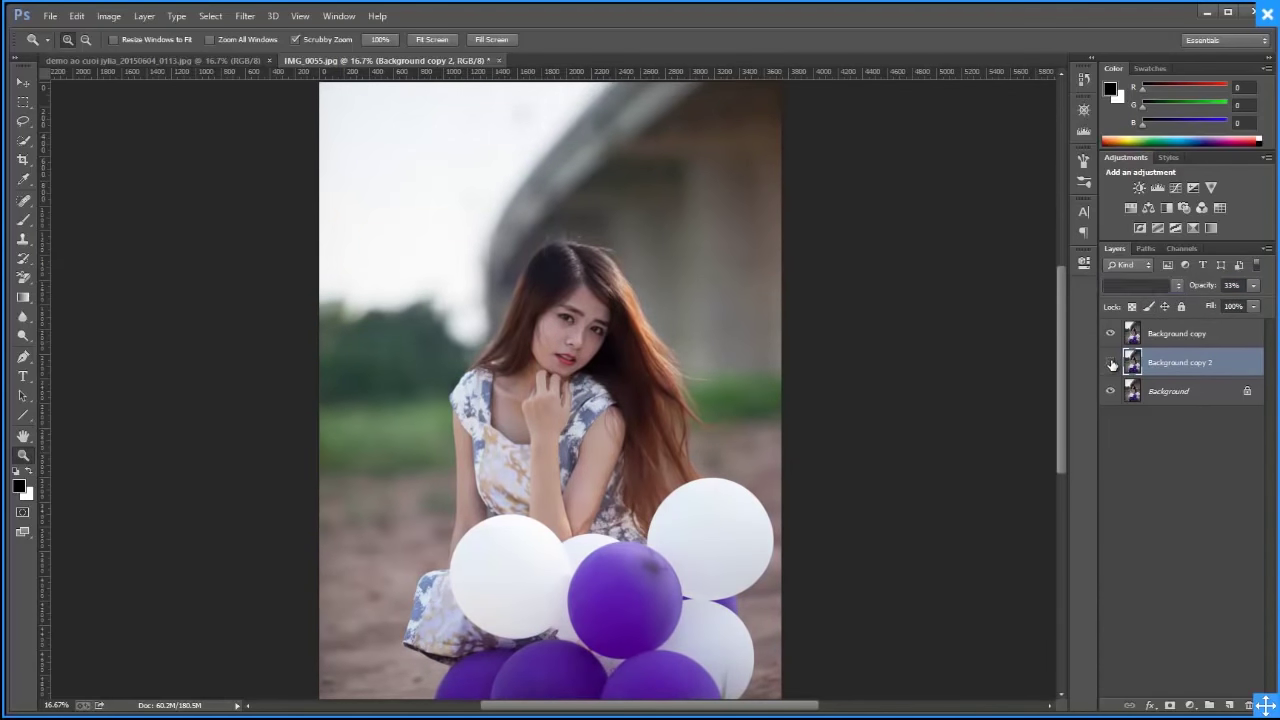
pyautogui.click(1110, 362)
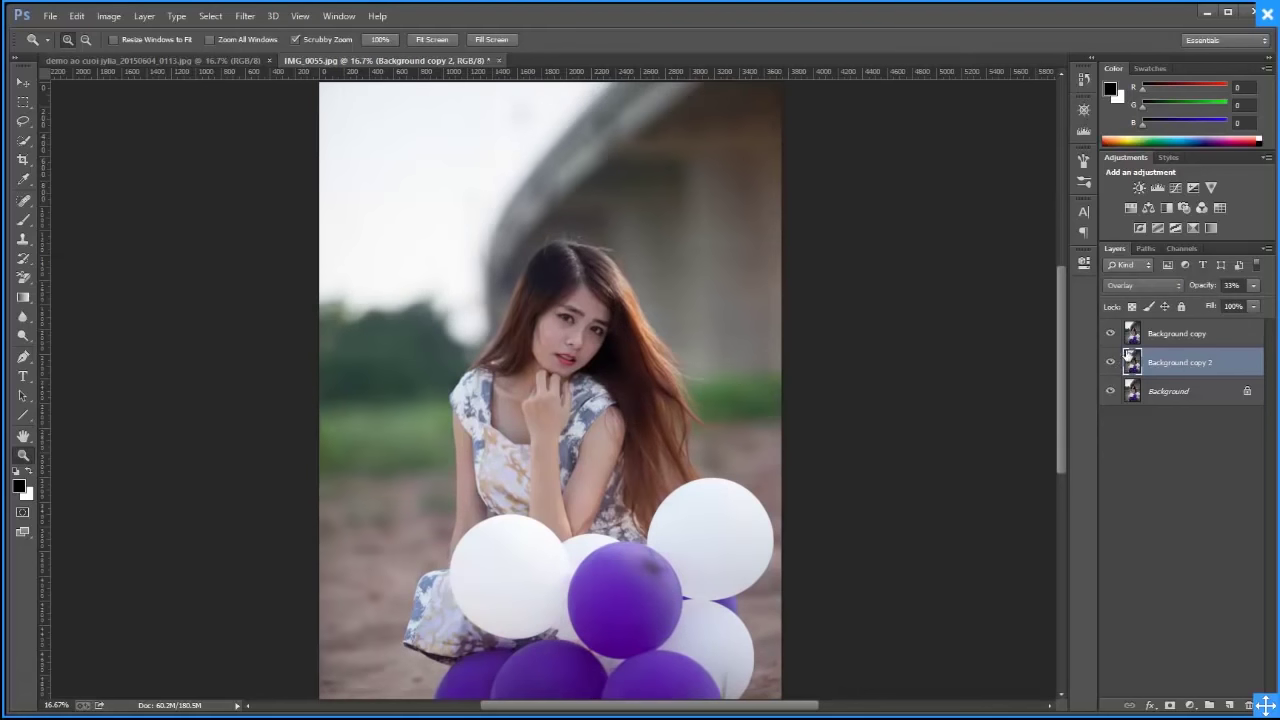
pyautogui.click(1110, 334)
pyautogui.click(1187, 335)
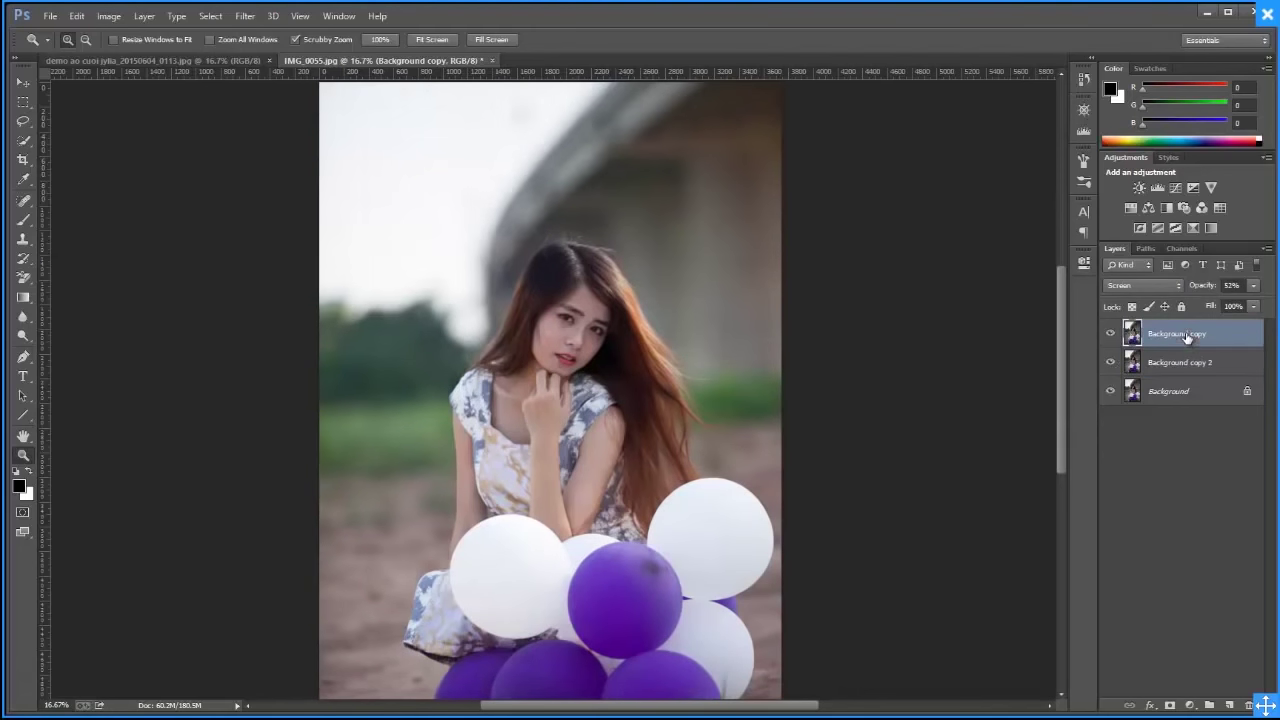
# Duplicate Background copy into Background copy 3 at 34% opacity, toggling copies to compare
pyautogui.hotkey('ctrl', 'j')
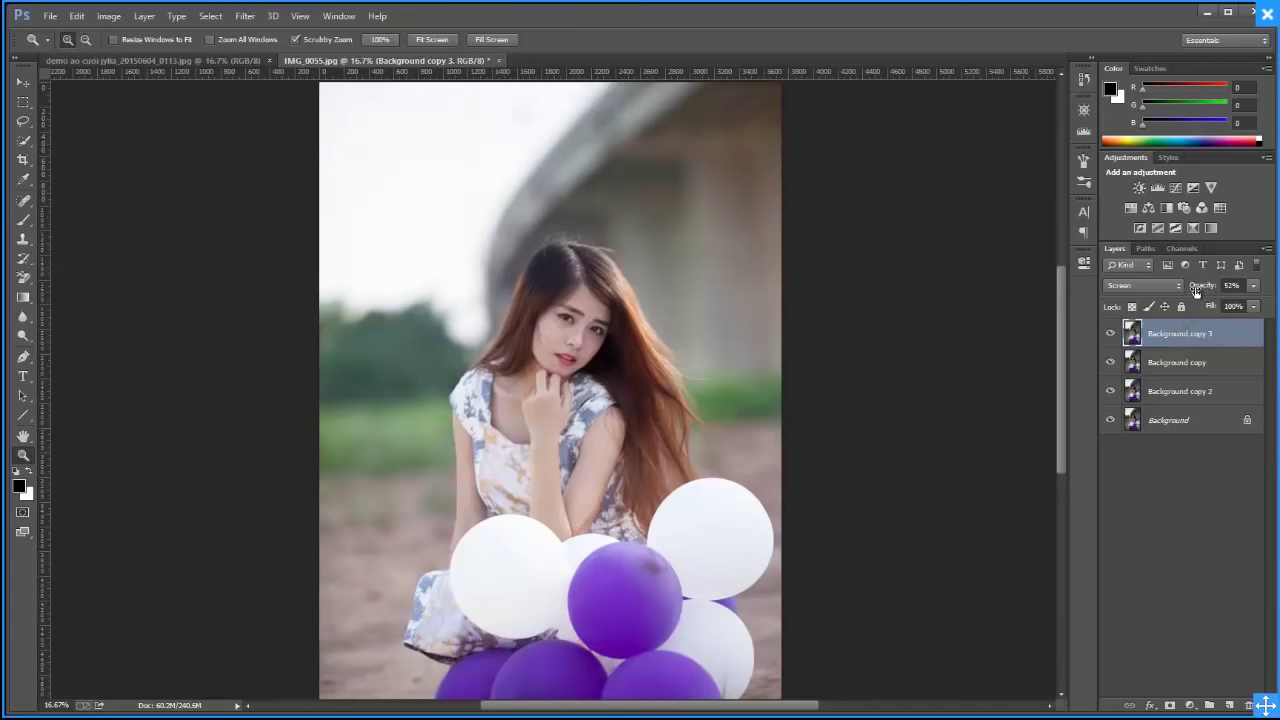
pyautogui.moveTo(1203, 287); pyautogui.dragTo(1193, 290)
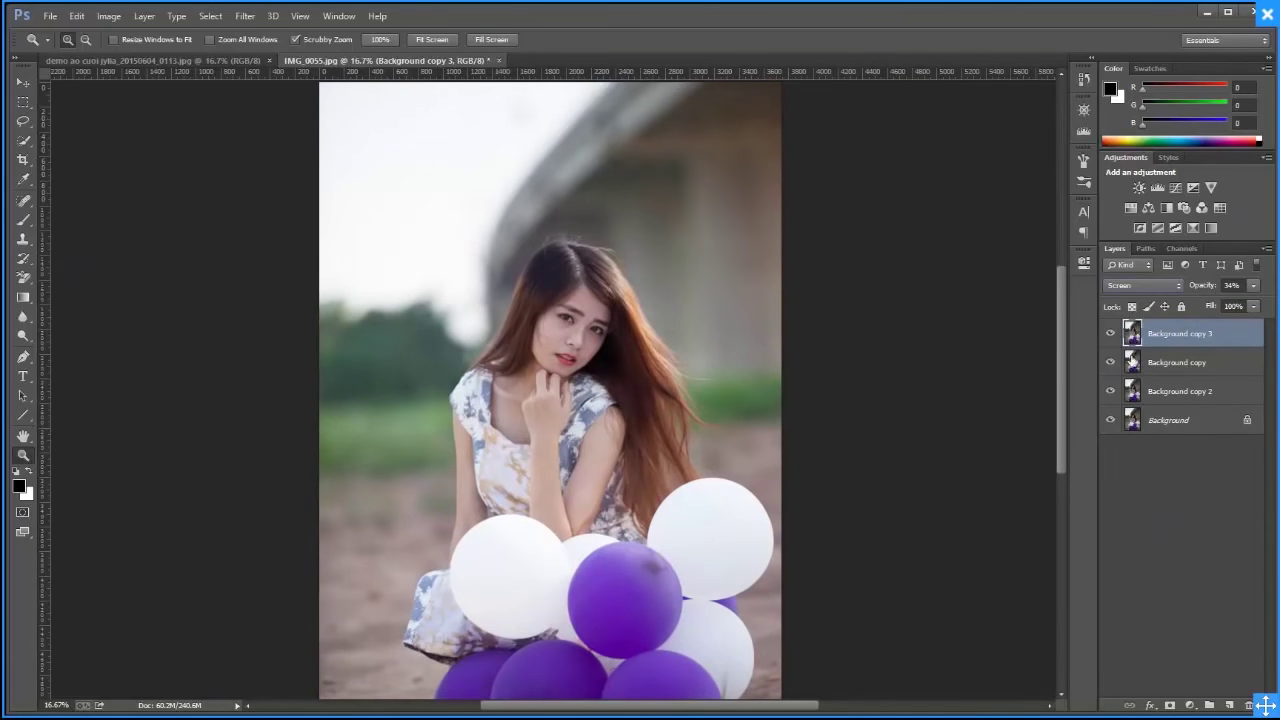
pyautogui.moveTo(1110, 333)
pyautogui.mouseDown()
pyautogui.moveTo(1113, 397)
pyautogui.moveTo(1110, 333)
pyautogui.mouseUp()
pyautogui.click(1200, 422)
pyautogui.click(1195, 391)
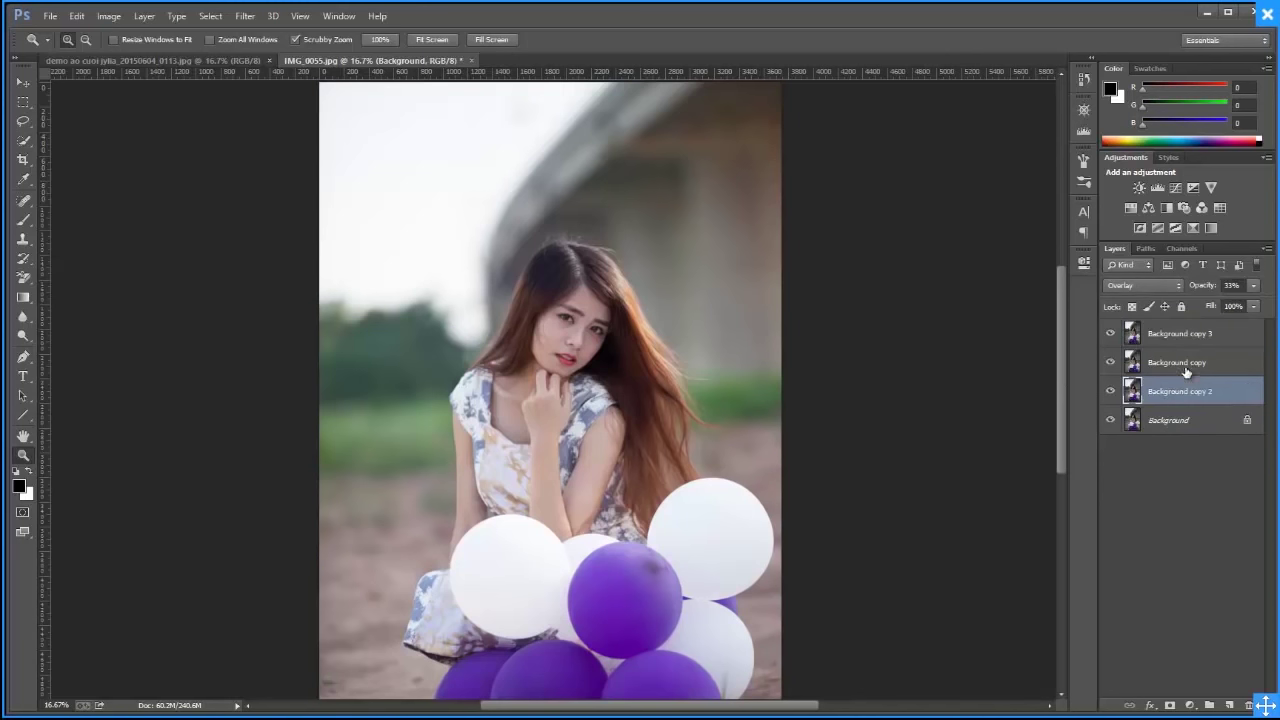
pyautogui.click(1193, 341)
pyautogui.click(1197, 363)
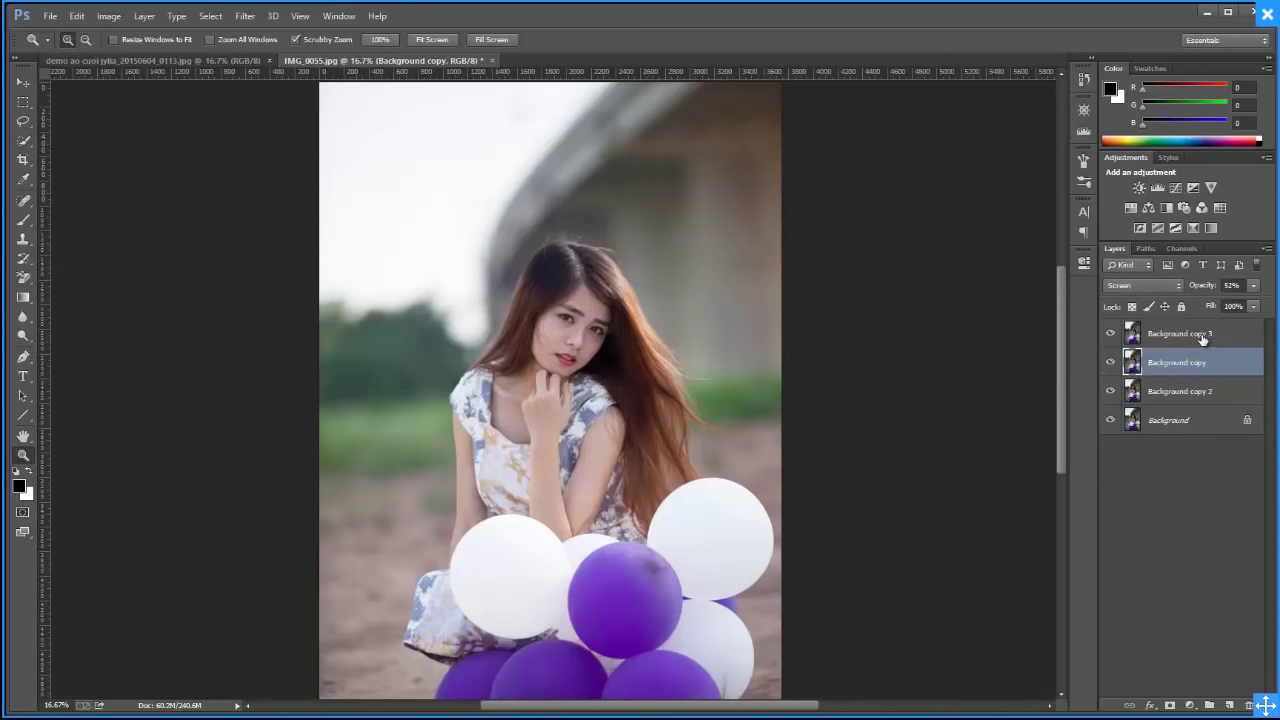
pyautogui.click(1199, 339)
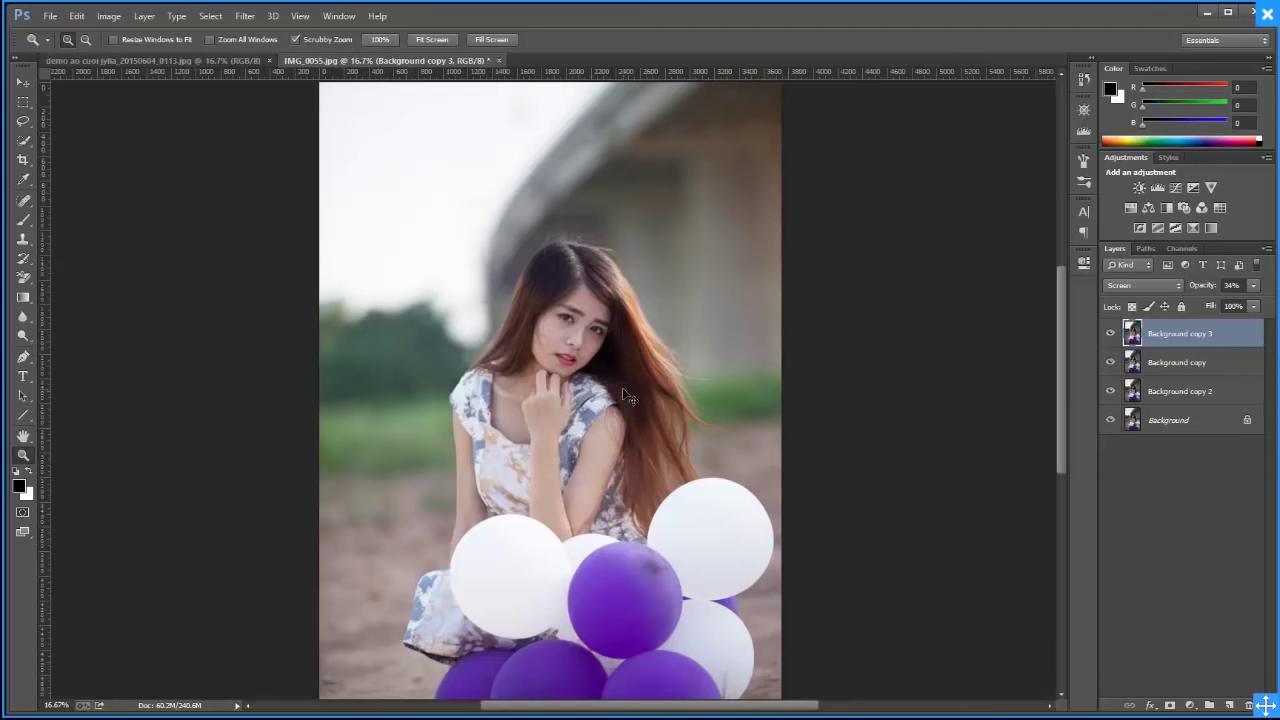
# Merge all visible layers into one Background layer and look over the balloons and face
pyautogui.hotkey('ctrl', 'shift', 'e')
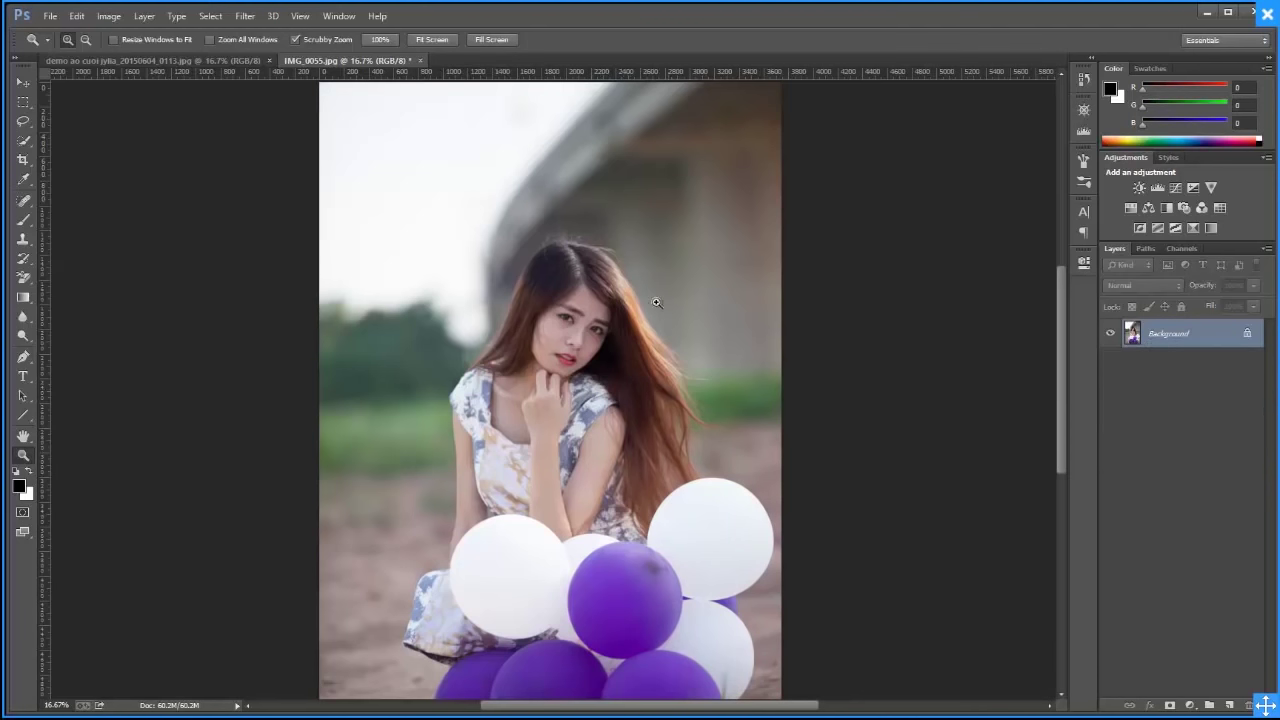
pyautogui.keyDown('alt'); pyautogui.click(570, 342); pyautogui.keyUp('alt')
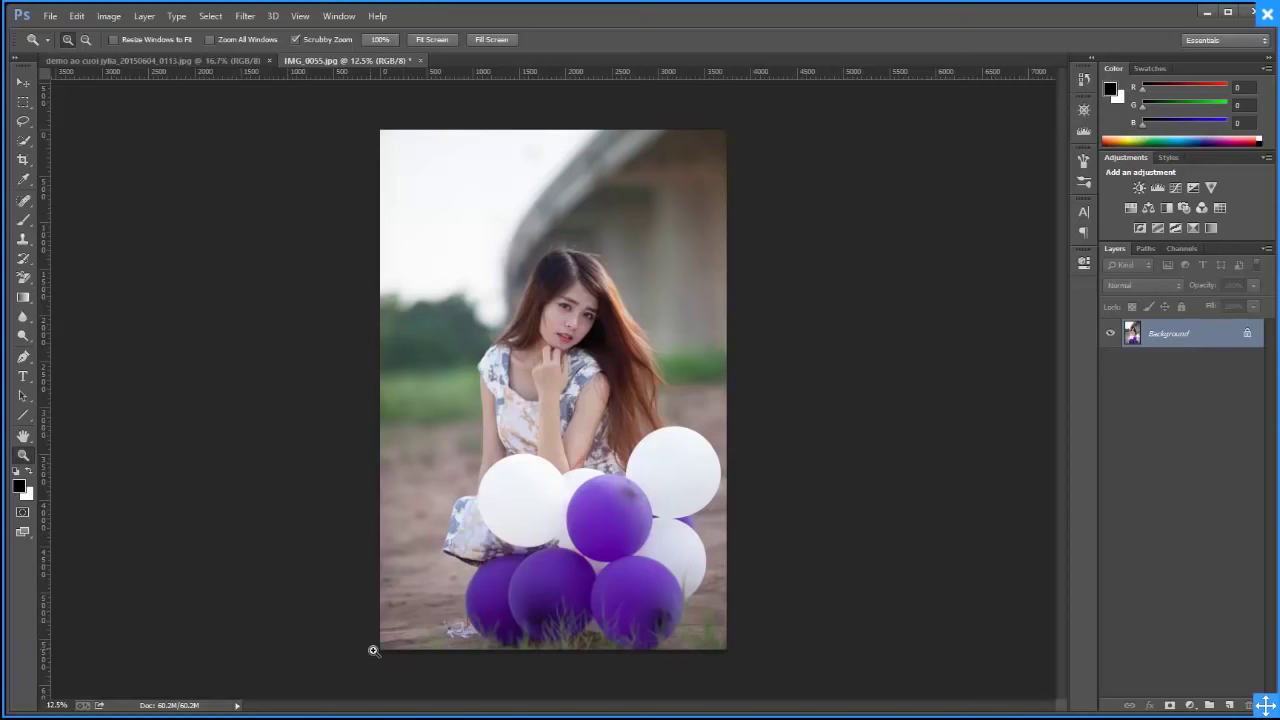
pyautogui.moveTo(371, 651)
pyautogui.mouseDown()
pyautogui.moveTo(723, 459)
pyautogui.moveTo(505, 535)
pyautogui.mouseUp()
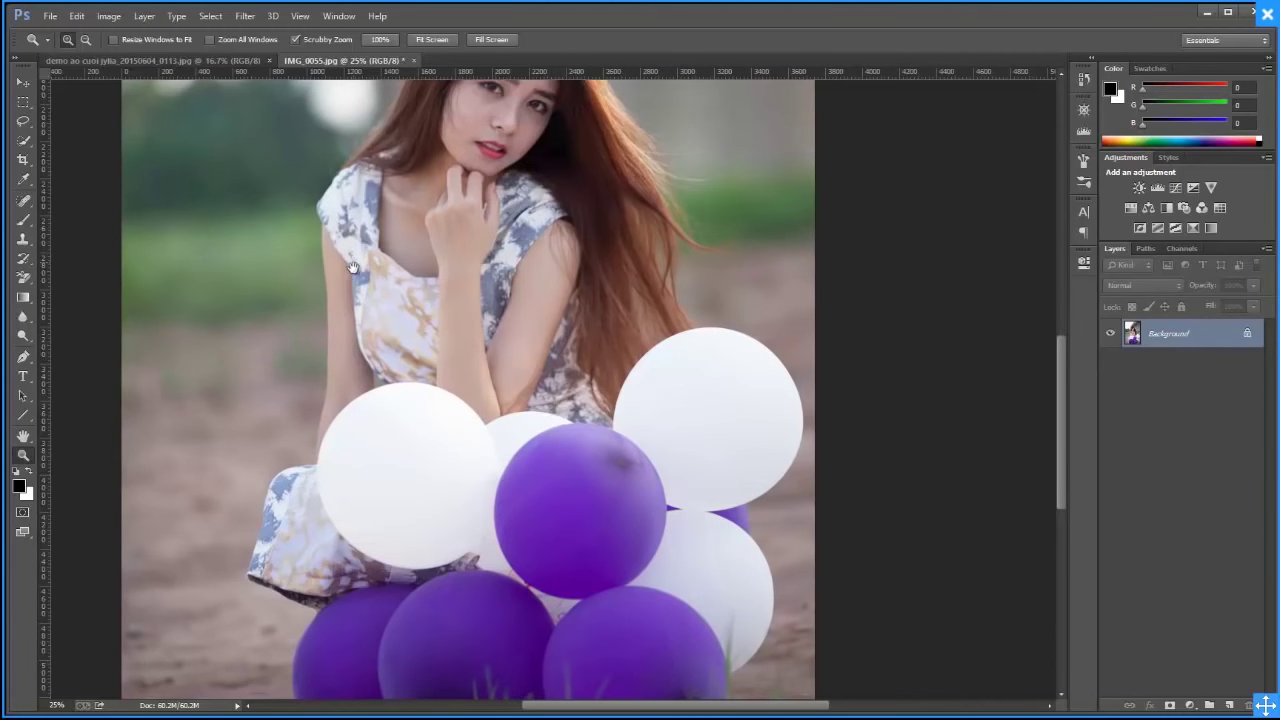
pyautogui.moveTo(364, 268)
pyautogui.mouseDown()
pyautogui.moveTo(548, 477)
pyautogui.moveTo(652, 206)
pyautogui.mouseUp()
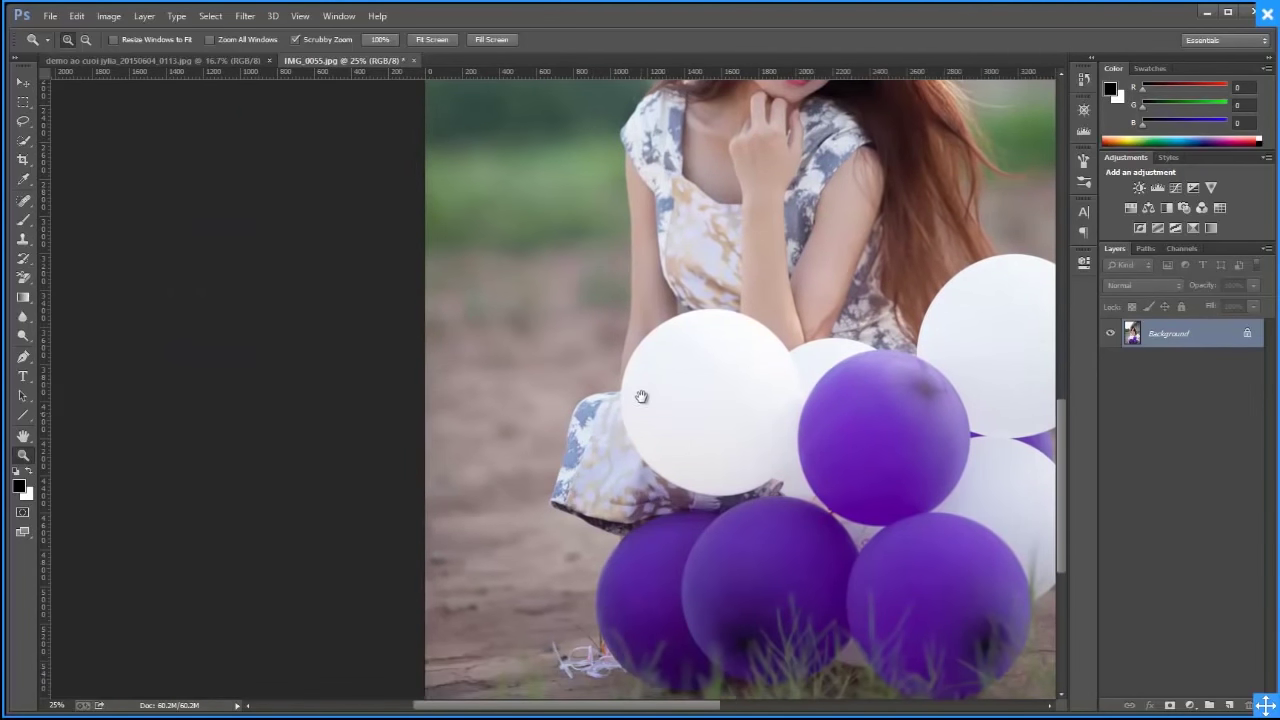
pyautogui.moveTo(592, 564); pyautogui.dragTo(640, 400)
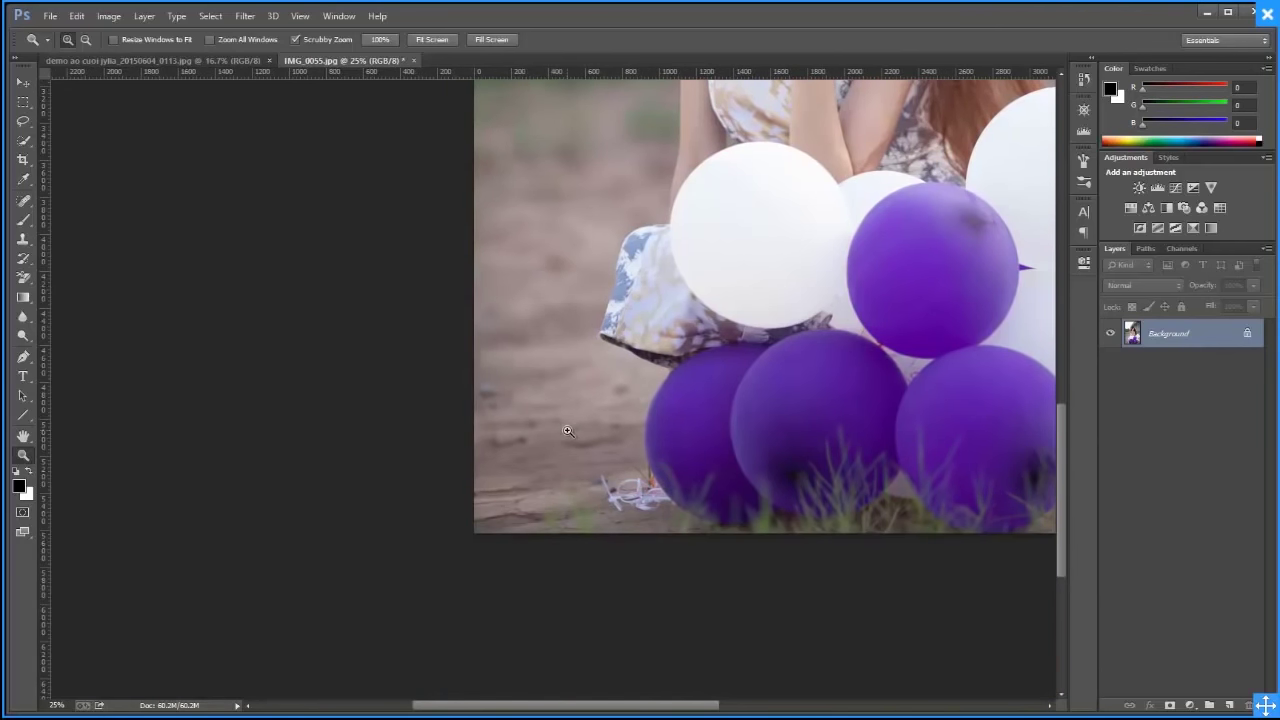
# Zoom in to inspect the bottom-left ground and the purple and white balloons
pyautogui.click(463, 448)
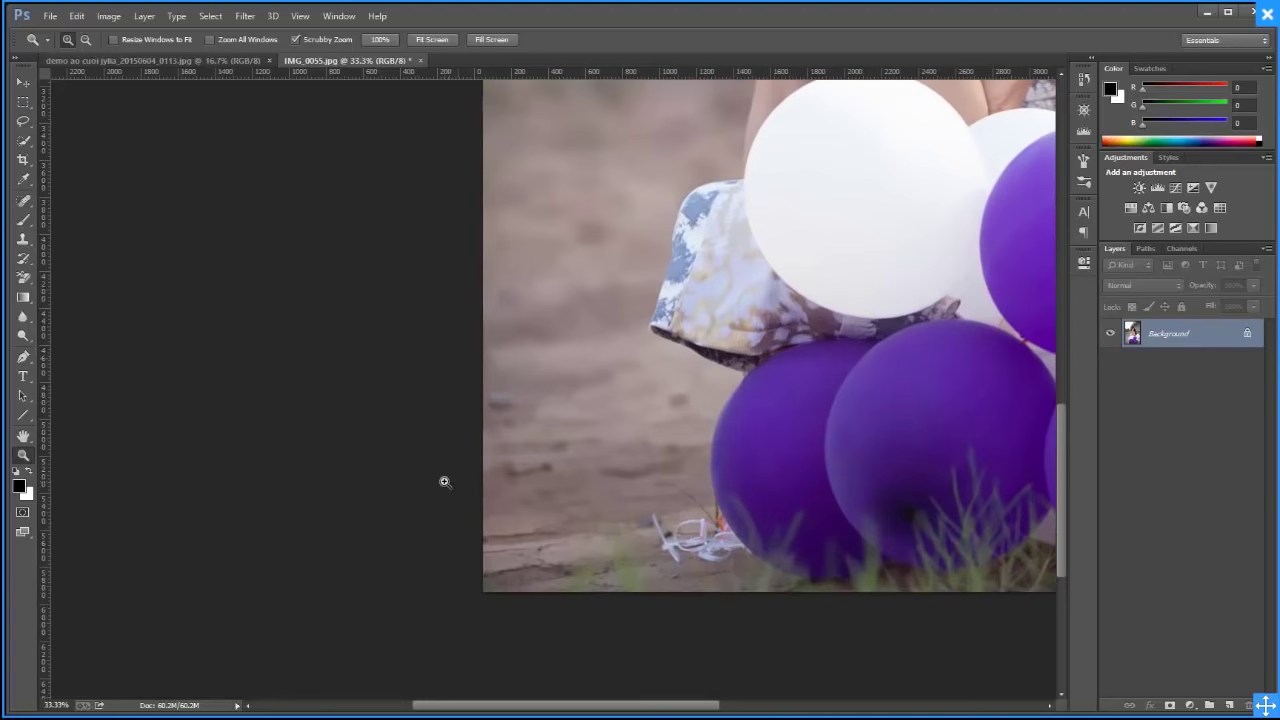
pyautogui.click(463, 466)
pyautogui.click(551, 424)
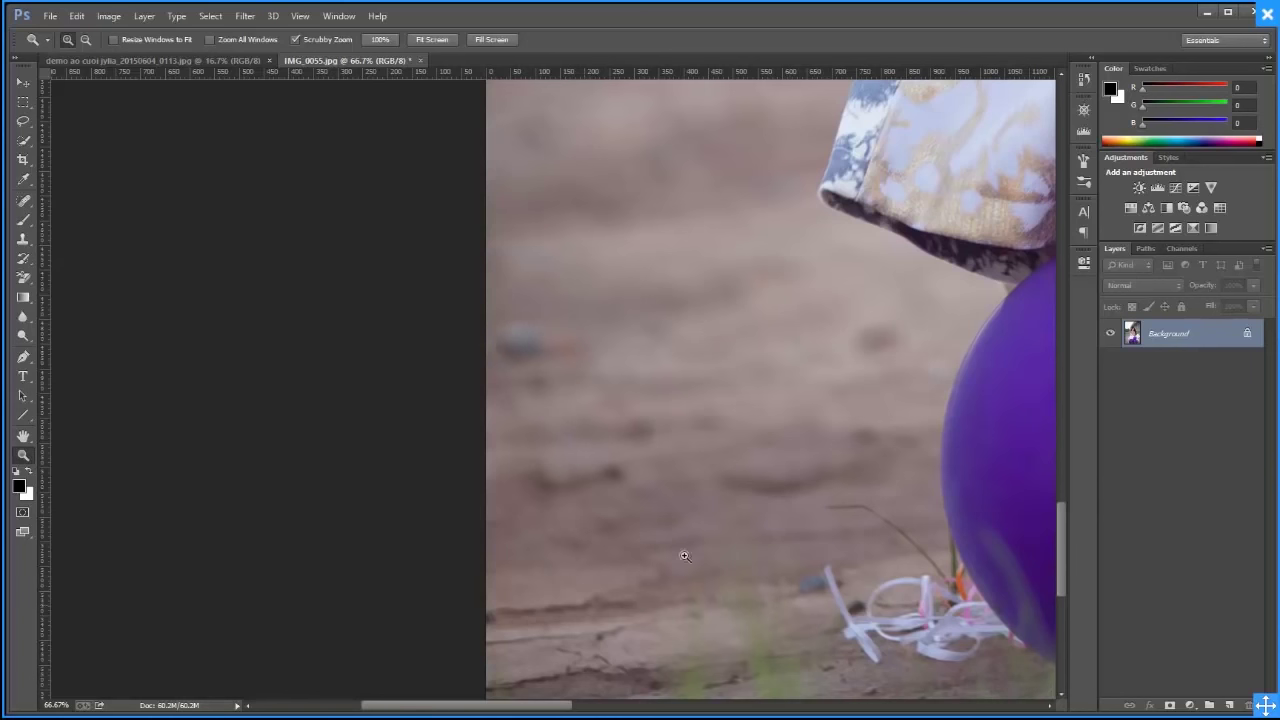
pyautogui.moveTo(750, 647); pyautogui.dragTo(789, 426)
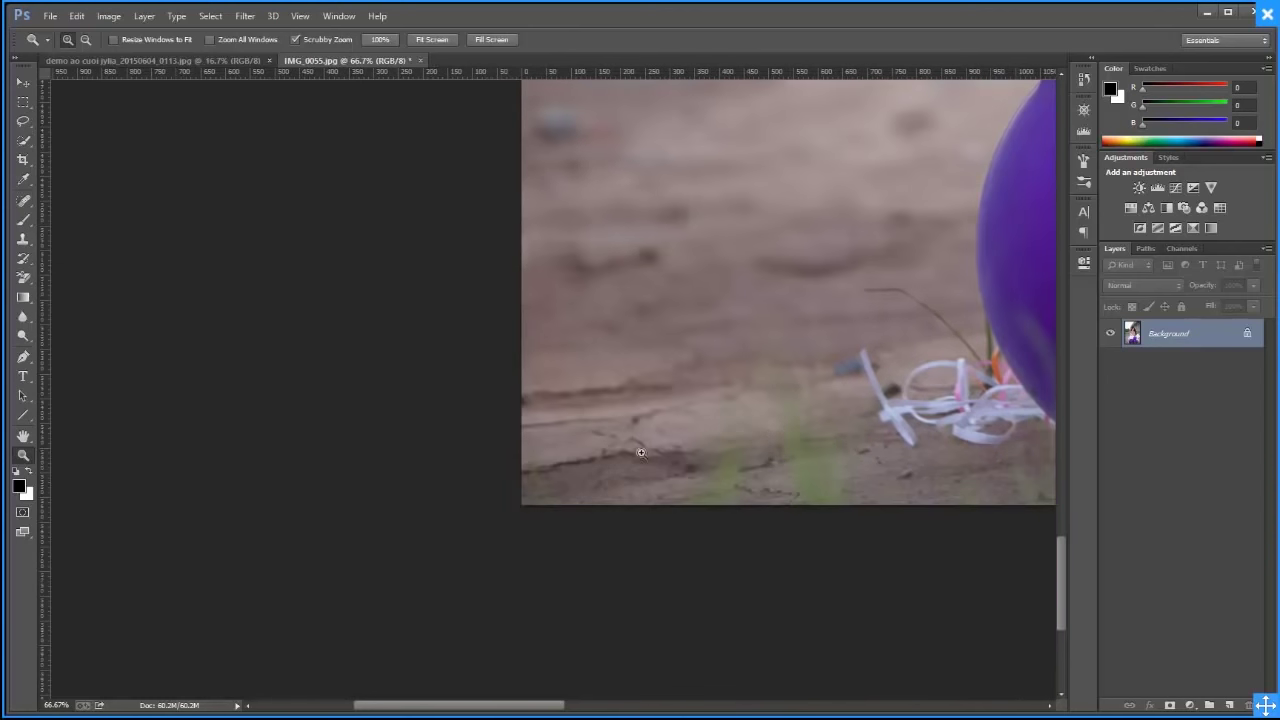
pyautogui.moveTo(409, 557); pyautogui.dragTo(225, 615)
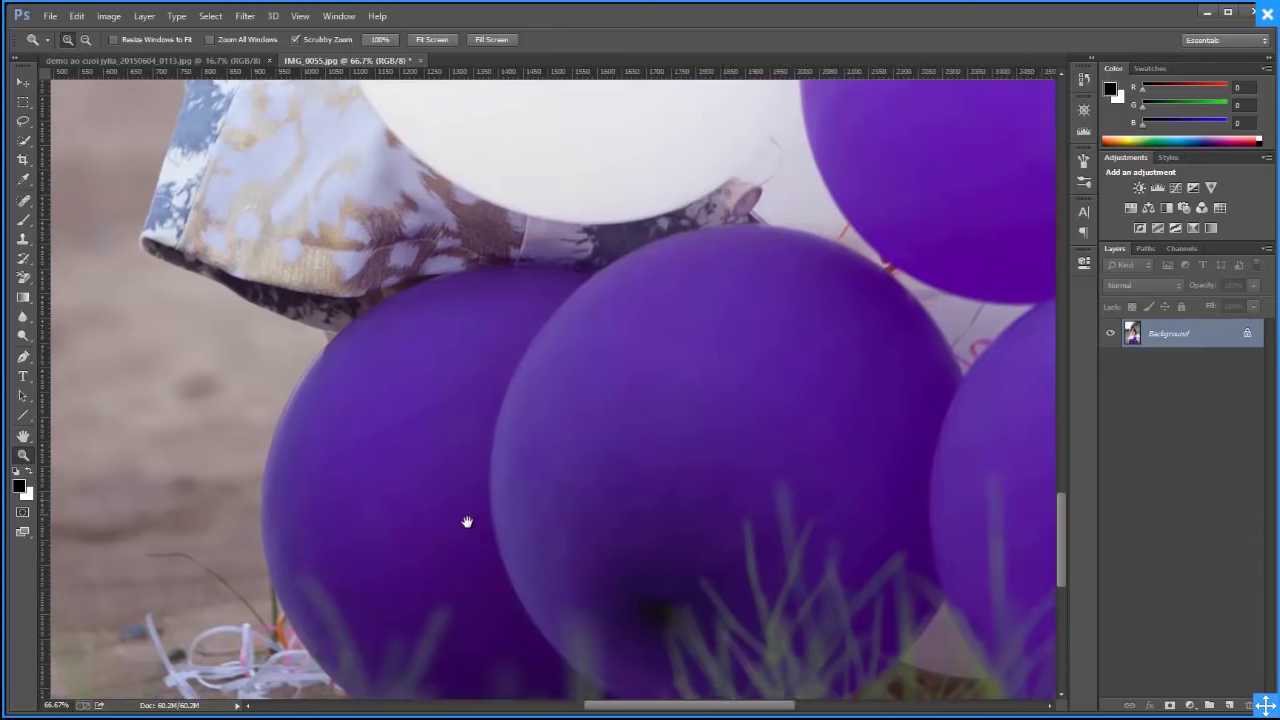
pyautogui.moveTo(466, 523)
pyautogui.mouseDown()
pyautogui.moveTo(746, 326)
pyautogui.moveTo(746, 513)
pyautogui.mouseUp()
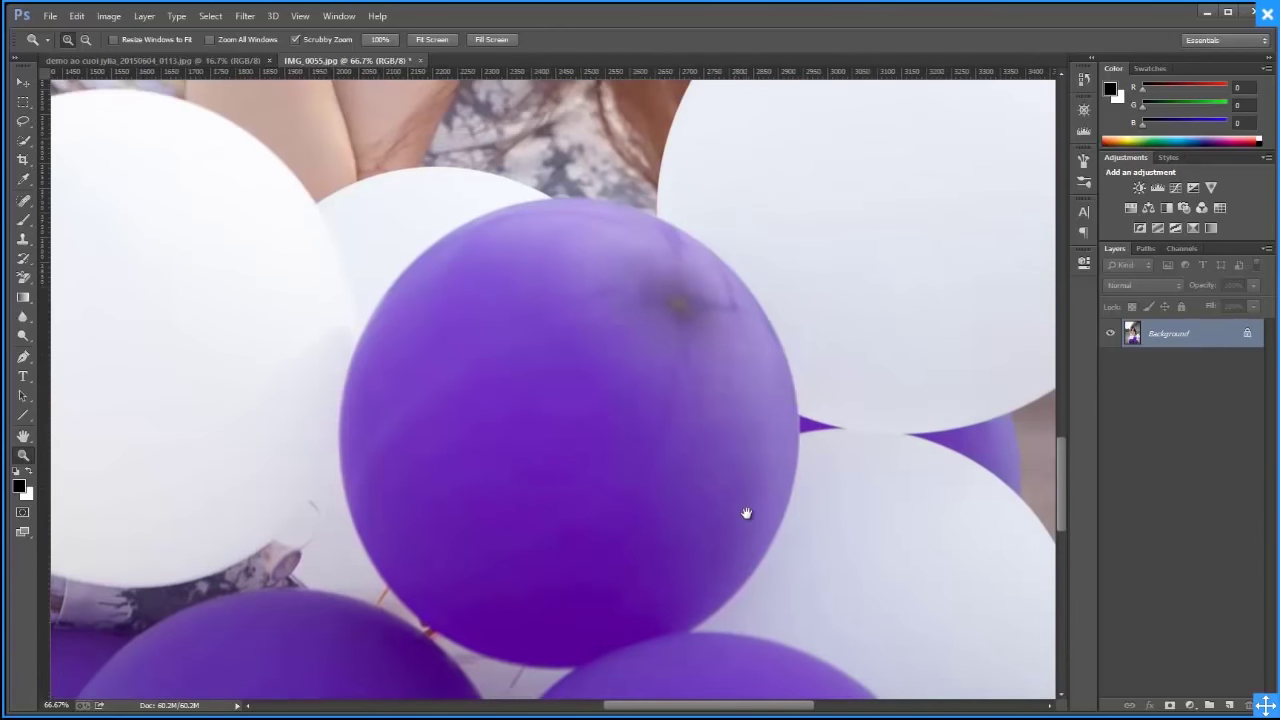
pyautogui.moveTo(545, 417); pyautogui.dragTo(960, 329)
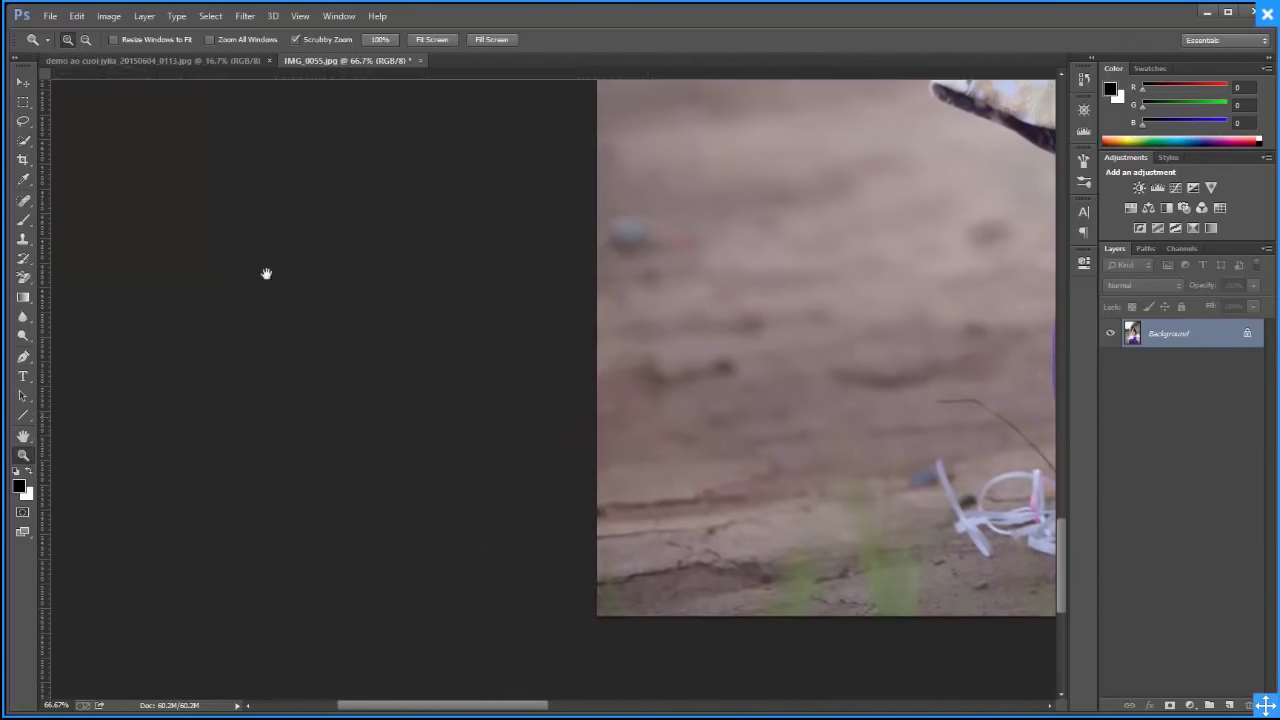
# Pick the Spot Healing Brush, enlarge it, and heal a speck on the dirt ground
pyautogui.click(25, 203)
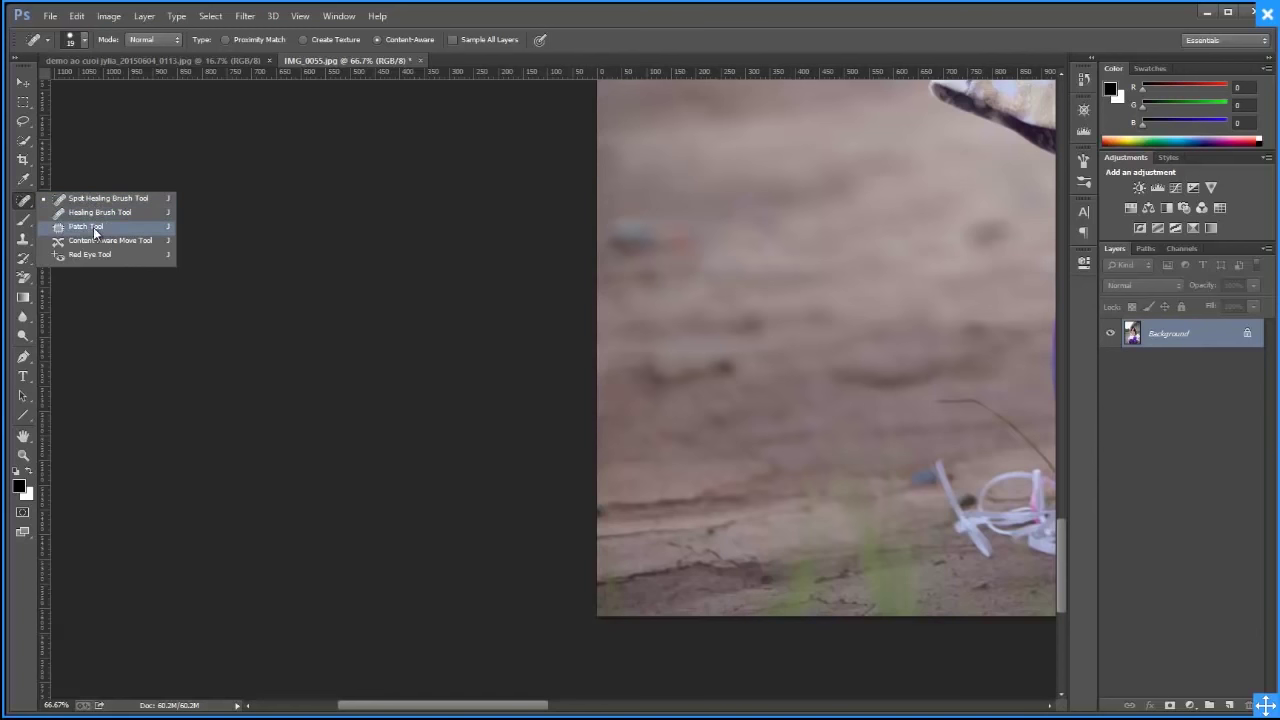
pyautogui.click(23, 240)
pyautogui.rightClick(23, 240)
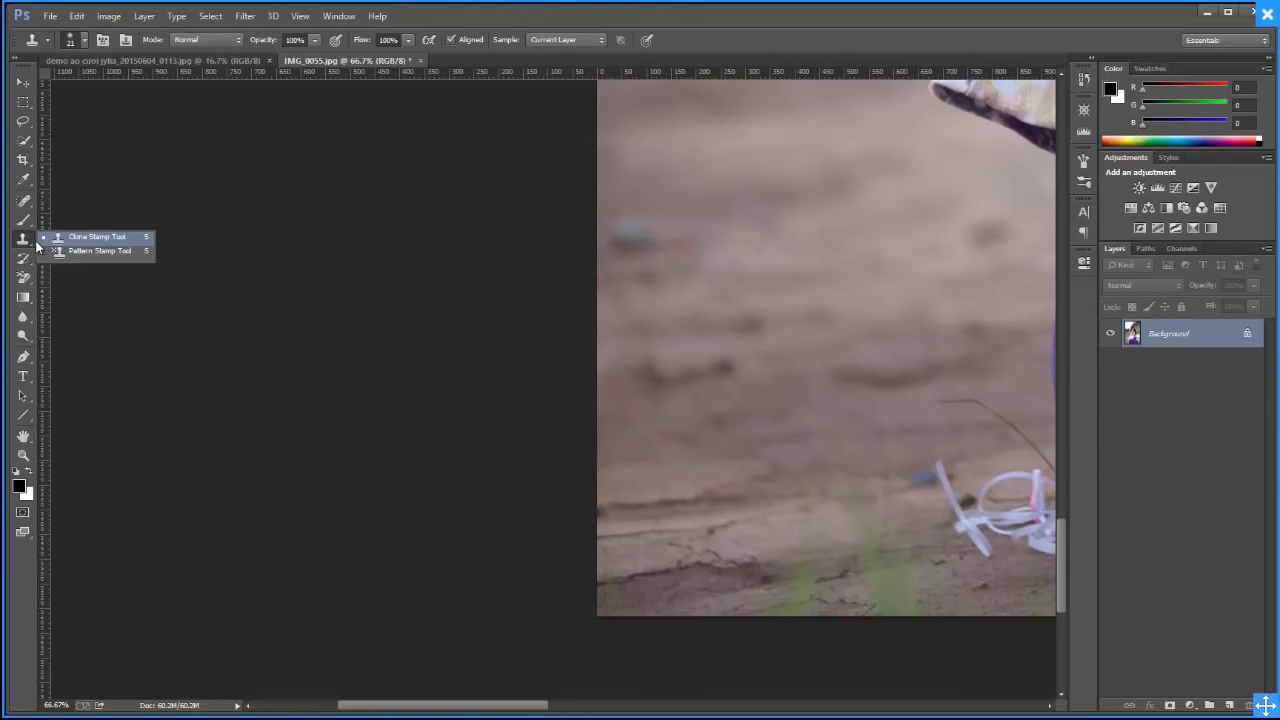
pyautogui.click(28, 247)
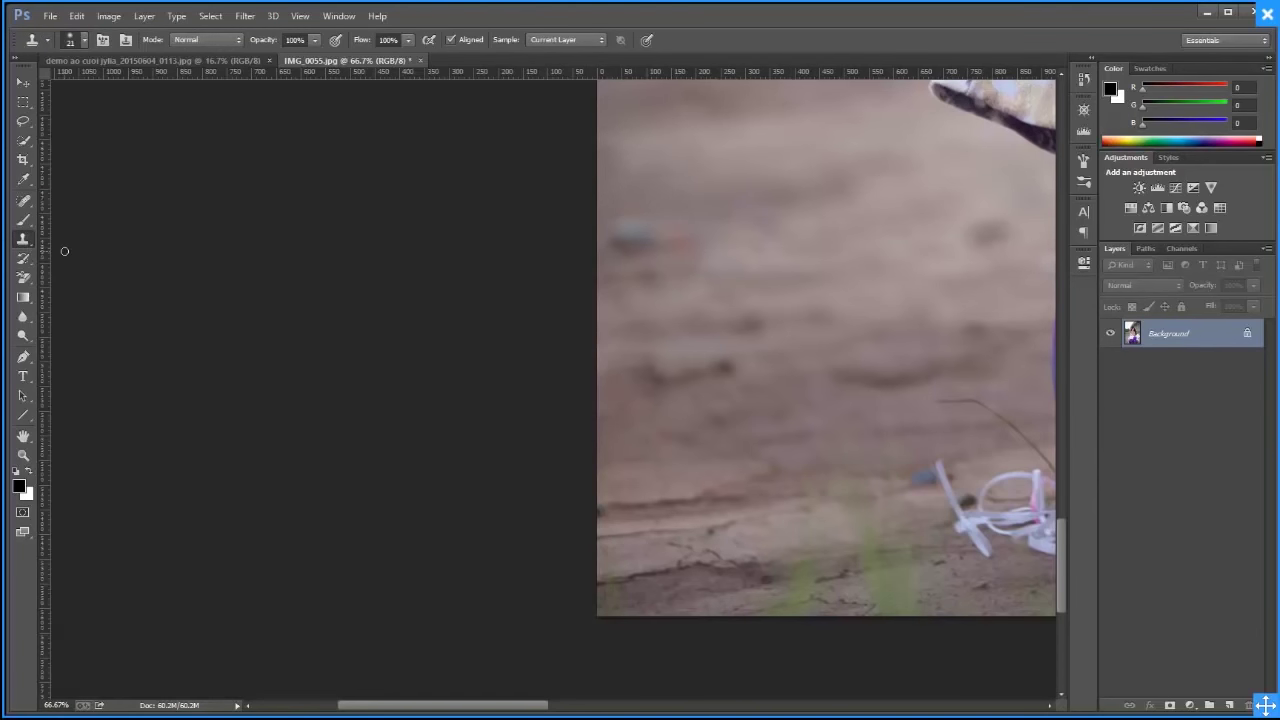
pyautogui.click(25, 207)
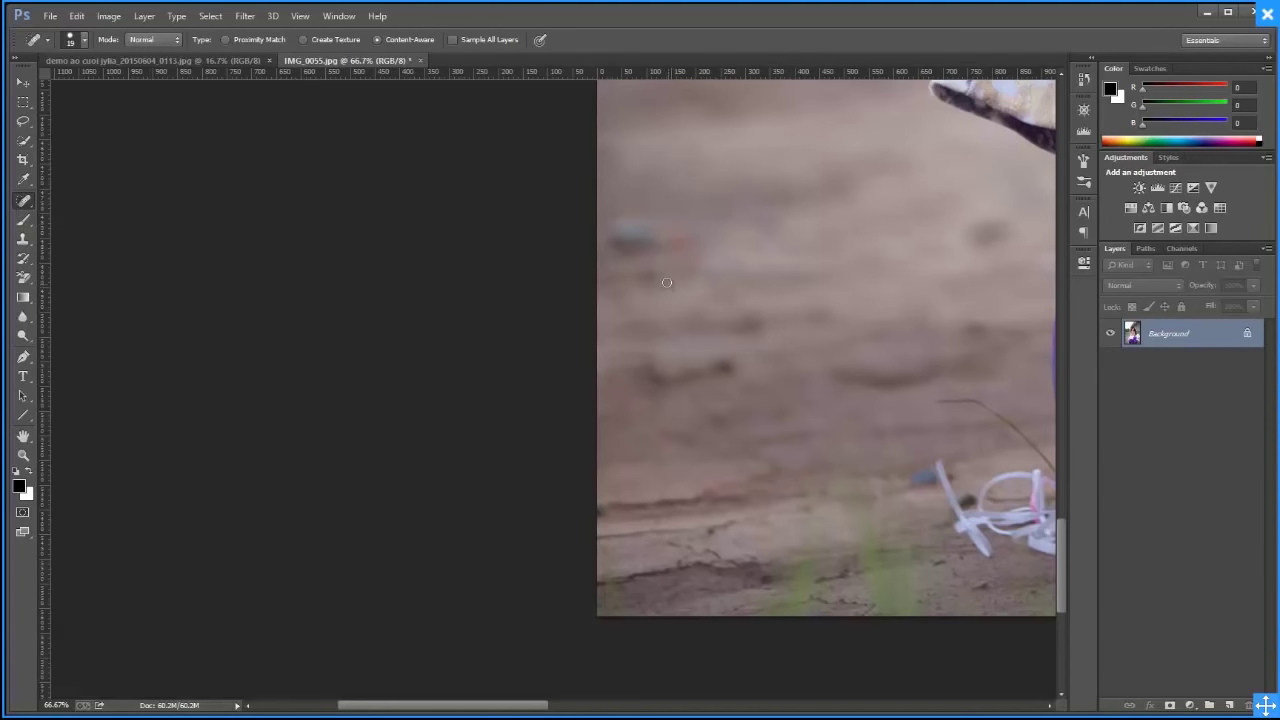
pyautogui.press(']')
pyautogui.press(']')
pyautogui.press(']')
pyautogui.moveTo(675, 238); pyautogui.dragTo(634, 234)
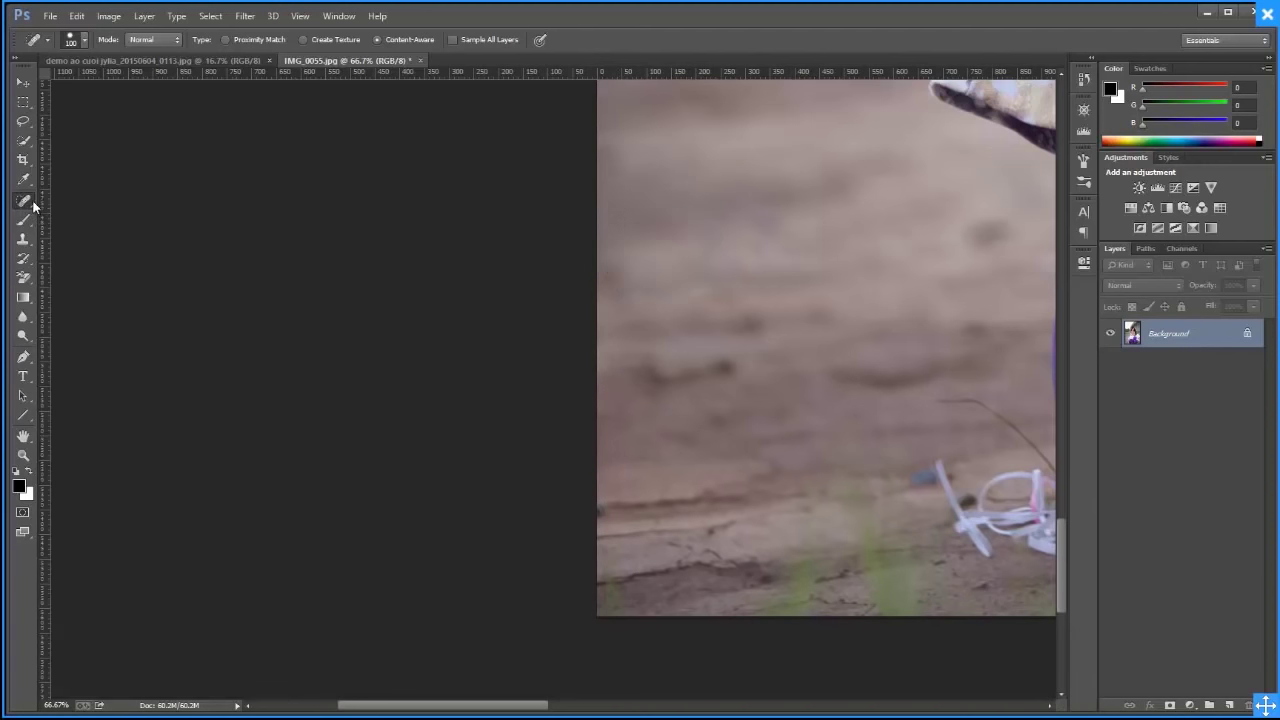
# Heal the remaining marks across the ground, including those near the balloon
pyautogui.rightClick(33, 203)
pyautogui.click(750, 58)
pyautogui.moveTo(740, 365); pyautogui.dragTo(628, 366)
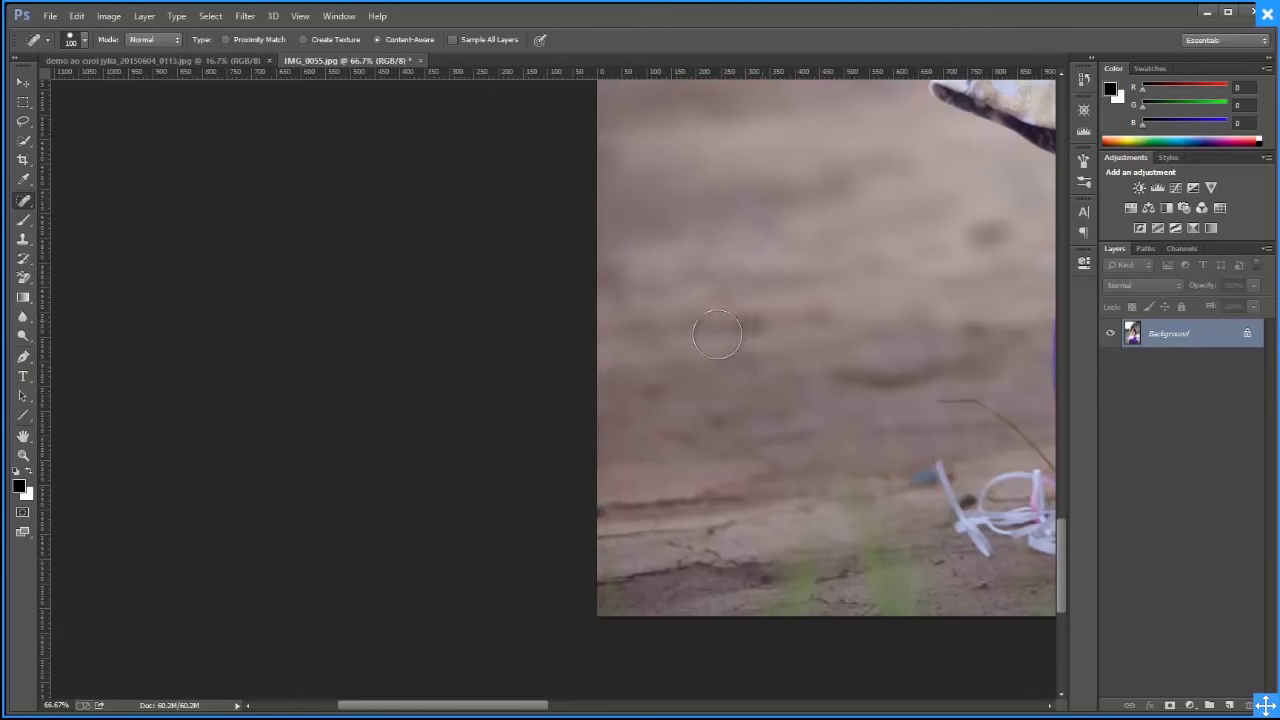
pyautogui.moveTo(700, 340); pyautogui.dragTo(765, 318)
pyautogui.moveTo(978, 328); pyautogui.dragTo(832, 370)
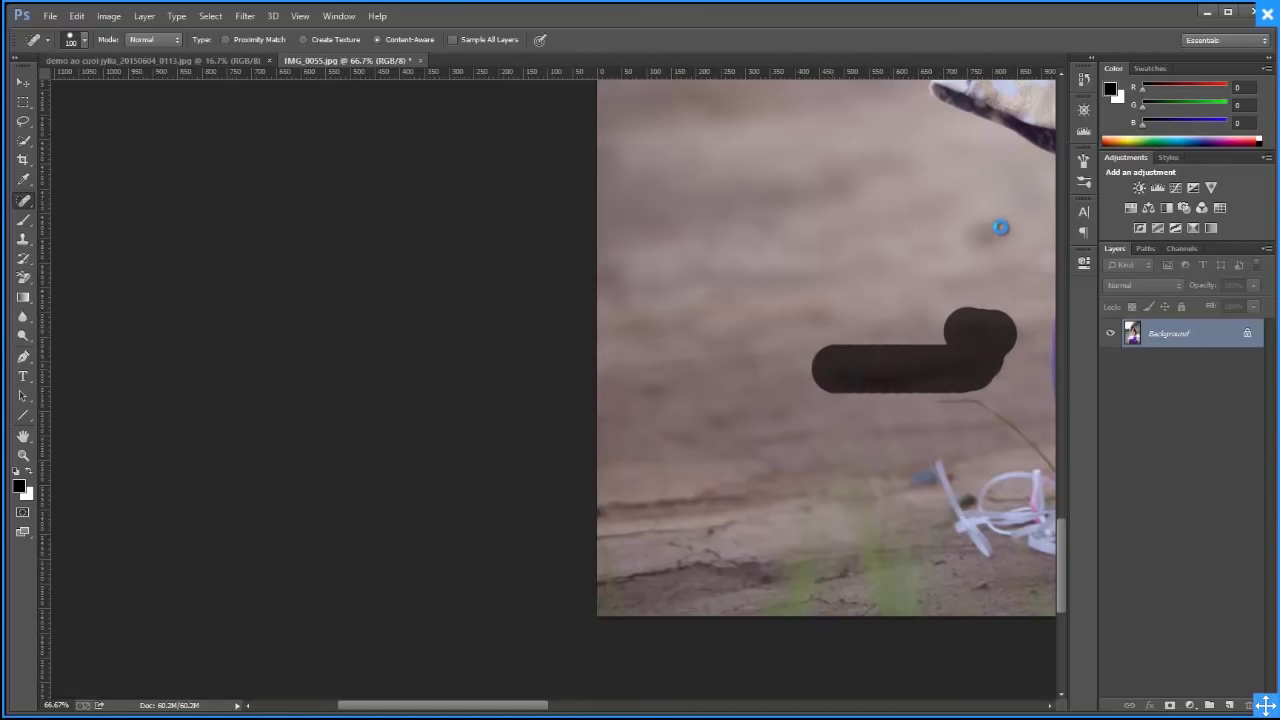
pyautogui.moveTo(998, 226); pyautogui.dragTo(960, 248)
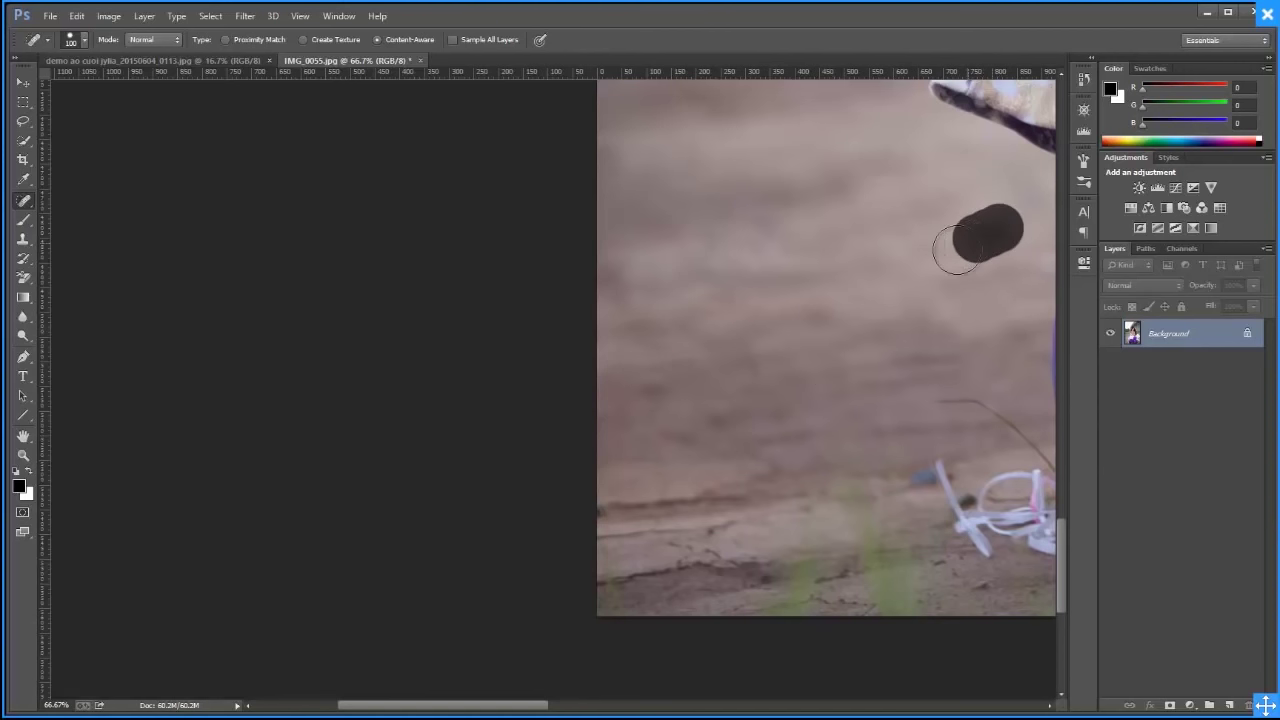
# Clone away the dark crack beside the purple balloon with a 200 Clone Stamp brush
pyautogui.click(27, 240)
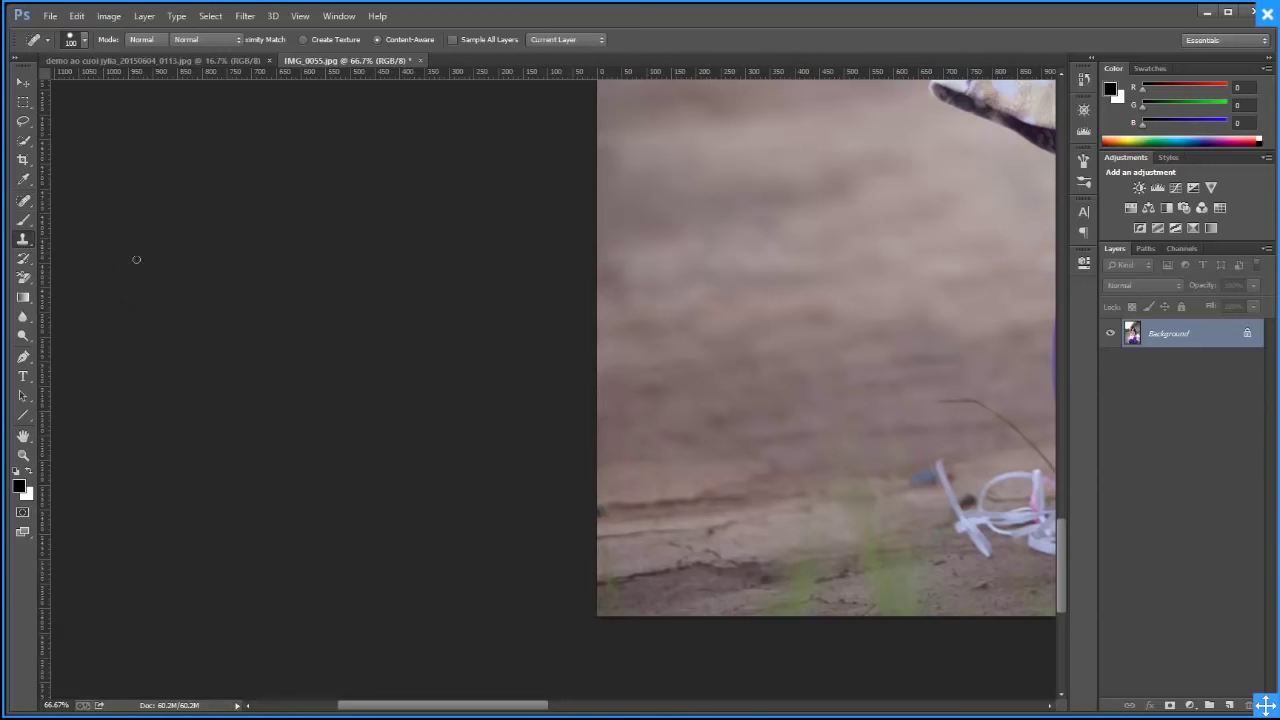
pyautogui.moveTo(915, 507); pyautogui.dragTo(745, 437)
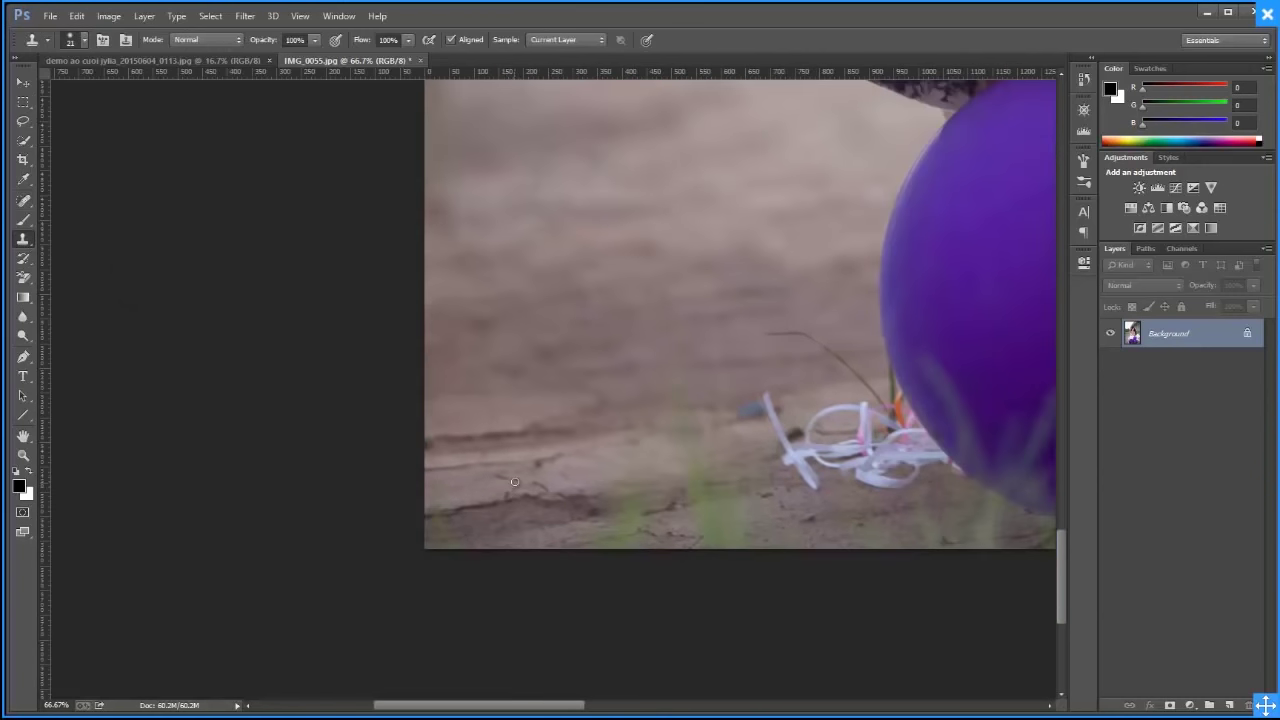
pyautogui.press(']')
pyautogui.press(']')
pyautogui.press(']')
pyautogui.press(']')
pyautogui.press(']')
pyautogui.press(']')
pyautogui.press(']')
pyautogui.press(']')
pyautogui.press(']')
pyautogui.press(']')
pyautogui.moveTo(529, 434)
pyautogui.mouseDown()
pyautogui.moveTo(671, 409)
pyautogui.moveTo(415, 447)
pyautogui.mouseUp()
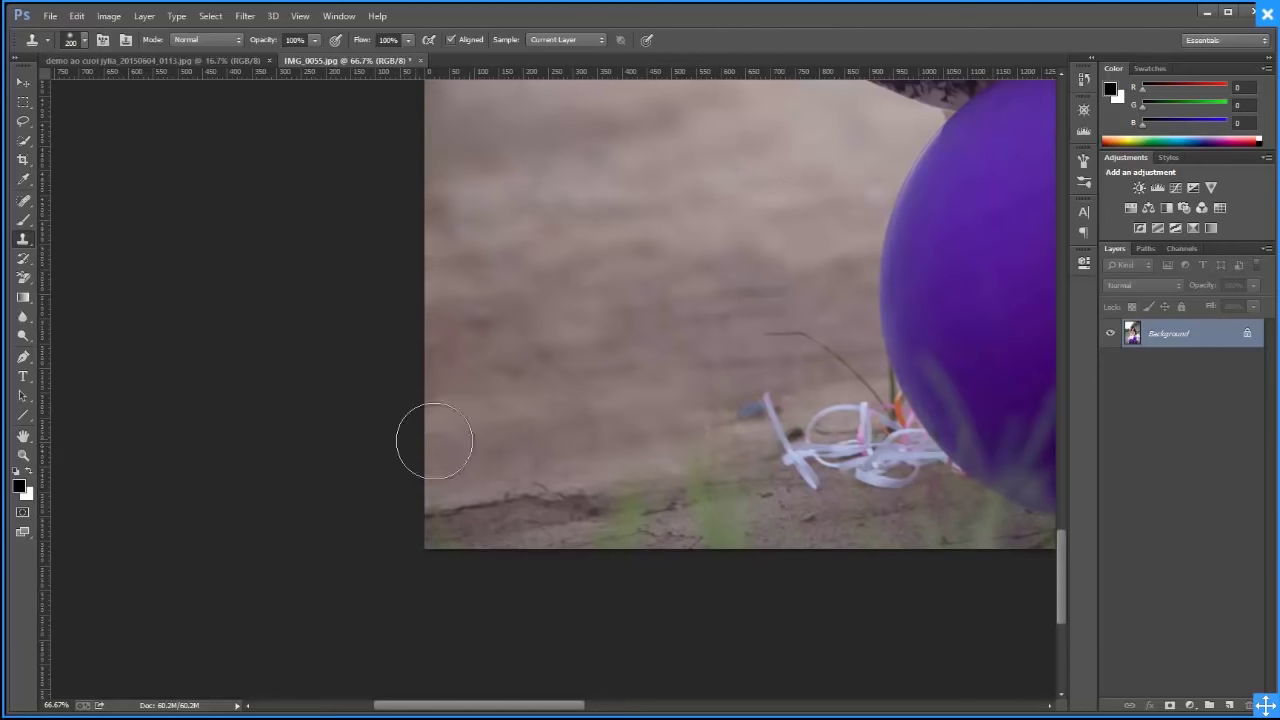
# With a 125 brush, cover the dark spot and remaining cracks with lighter soil
pyautogui.press('[')
pyautogui.press('[')
pyautogui.press('[')
pyautogui.press('[')
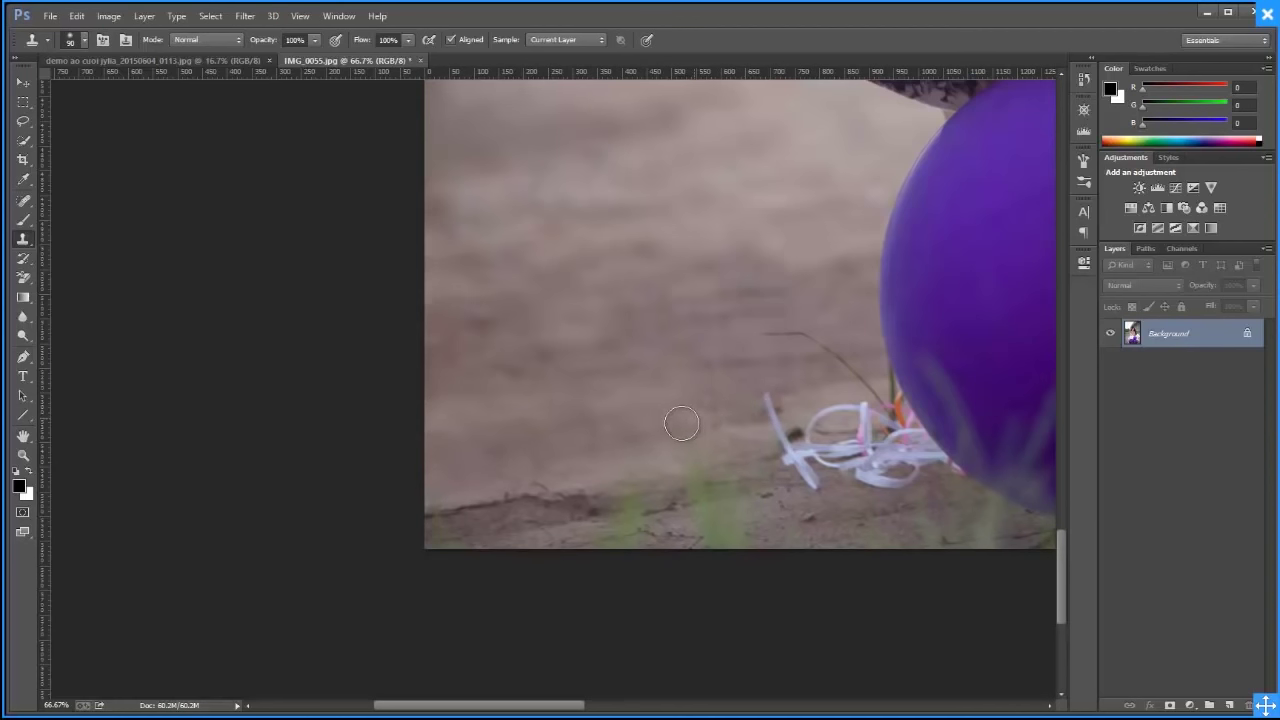
pyautogui.press(']')
pyautogui.press(']')
pyautogui.moveTo(463, 496)
pyautogui.mouseDown()
pyautogui.moveTo(583, 503)
pyautogui.moveTo(426, 526)
pyautogui.moveTo(471, 537)
pyautogui.moveTo(540, 505)
pyautogui.mouseUp()
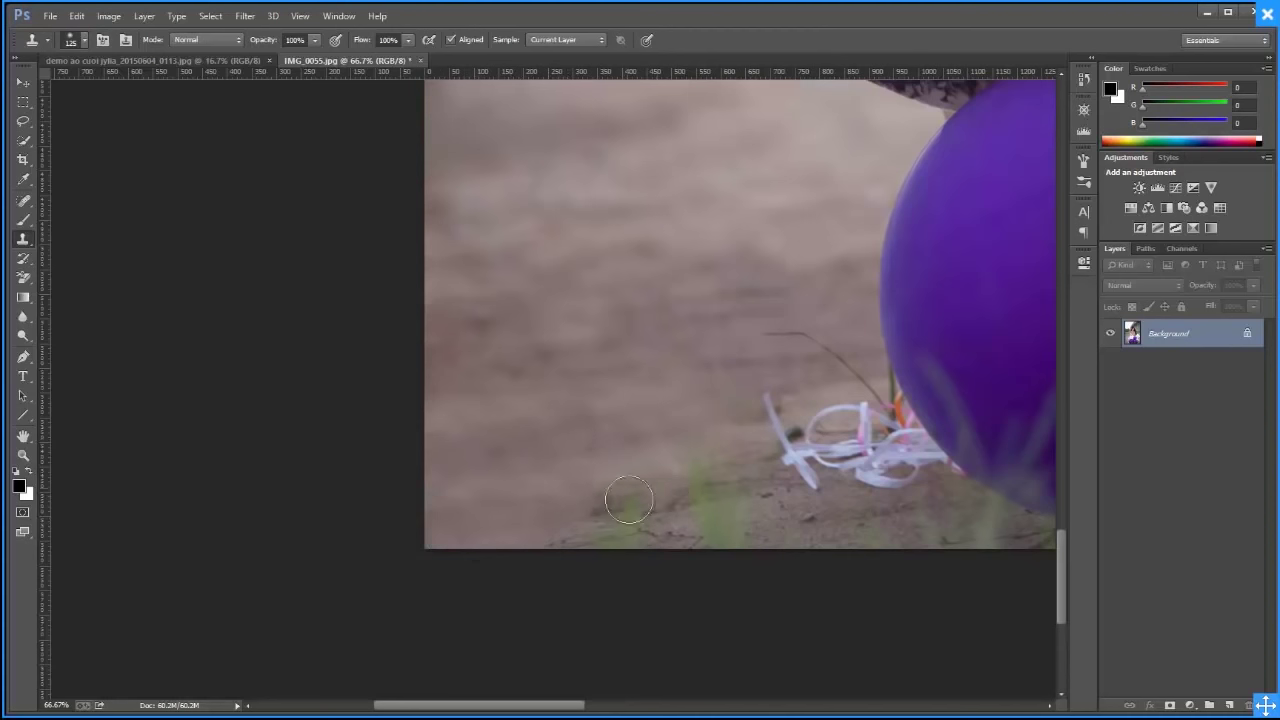
pyautogui.moveTo(650, 495)
pyautogui.mouseDown()
pyautogui.moveTo(608, 491)
pyautogui.moveTo(635, 500)
pyautogui.mouseUp()
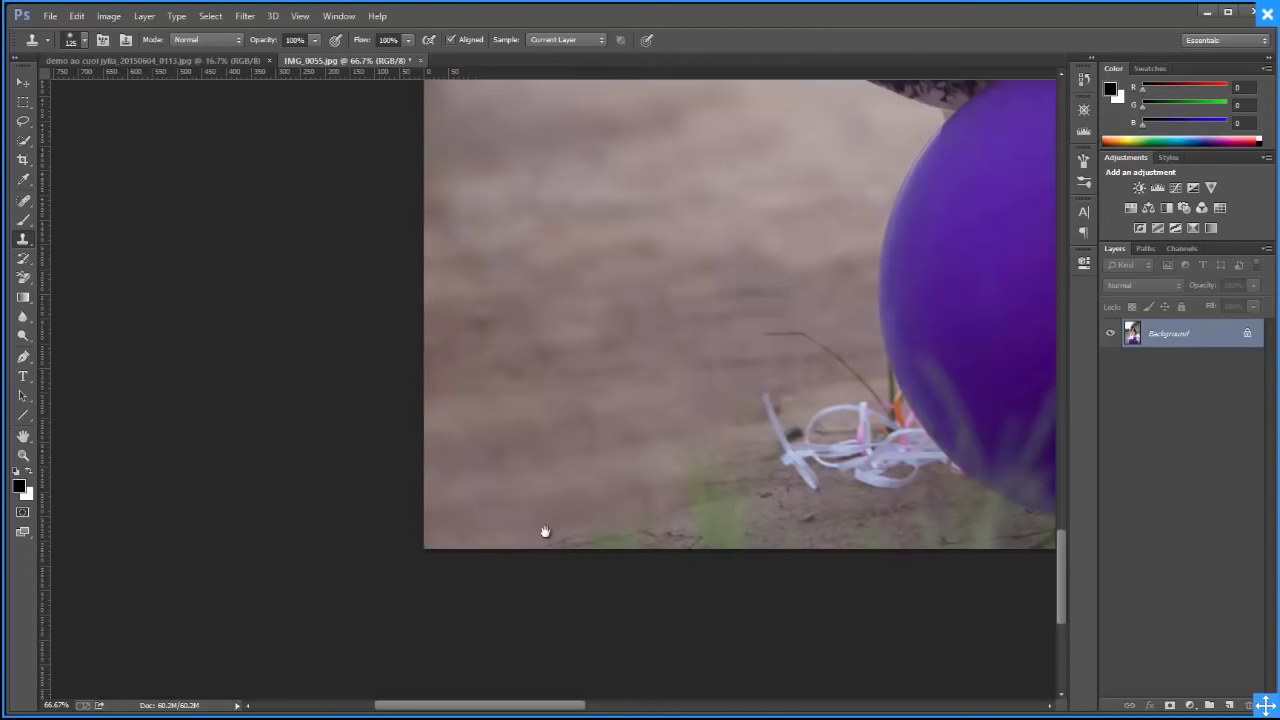
pyautogui.hscroll(3, 543, 529)
pyautogui.scroll(3, 606, 443)
pyautogui.hscroll(3, 700, 380)
pyautogui.scroll(2, 852, 264)
pyautogui.scroll(-2, 796, 177)
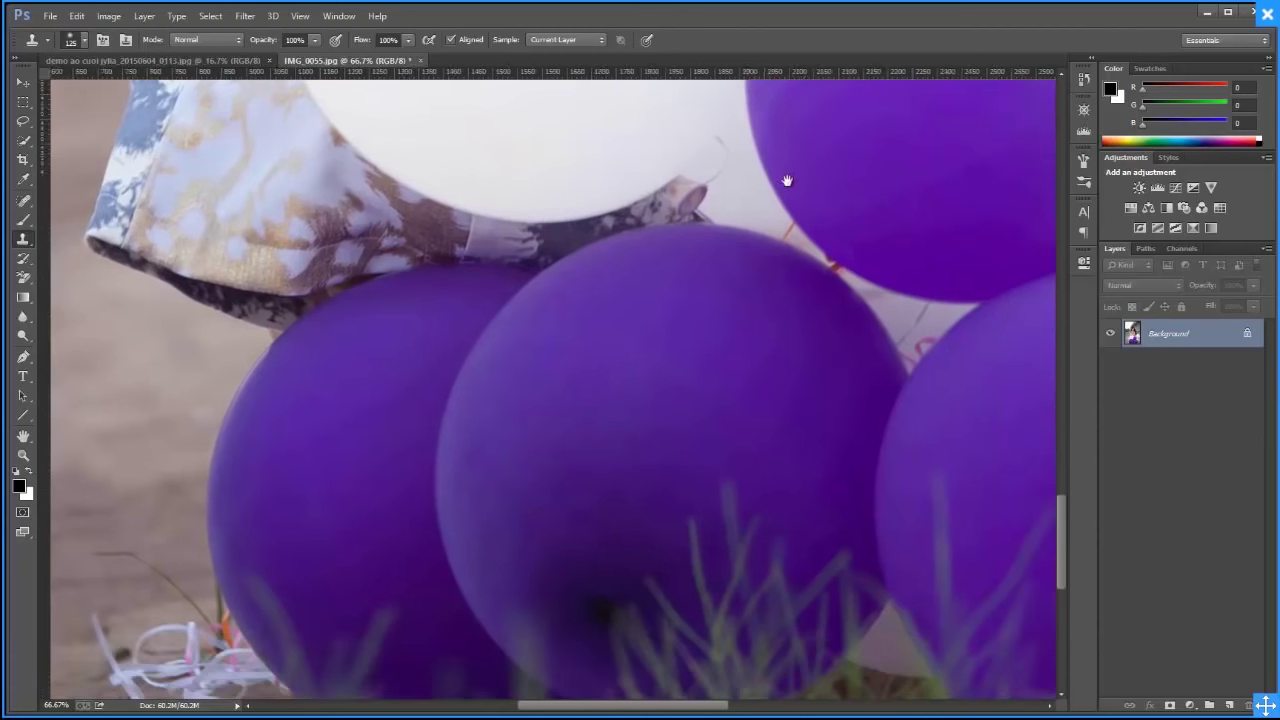
pyautogui.scroll(-2, 612, 557)
pyautogui.scroll(-2, 631, 443)
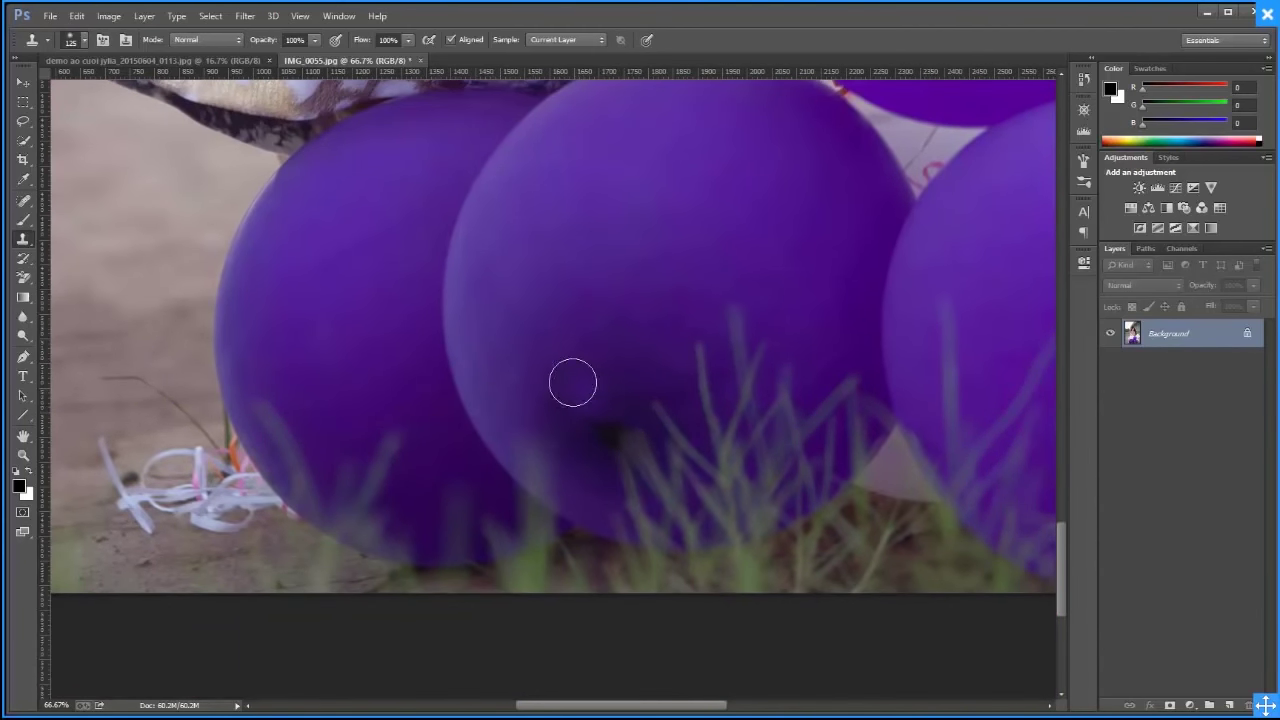
# Patch the dark spot on the purple balloon with clean purple and deselect
pyautogui.press('j')
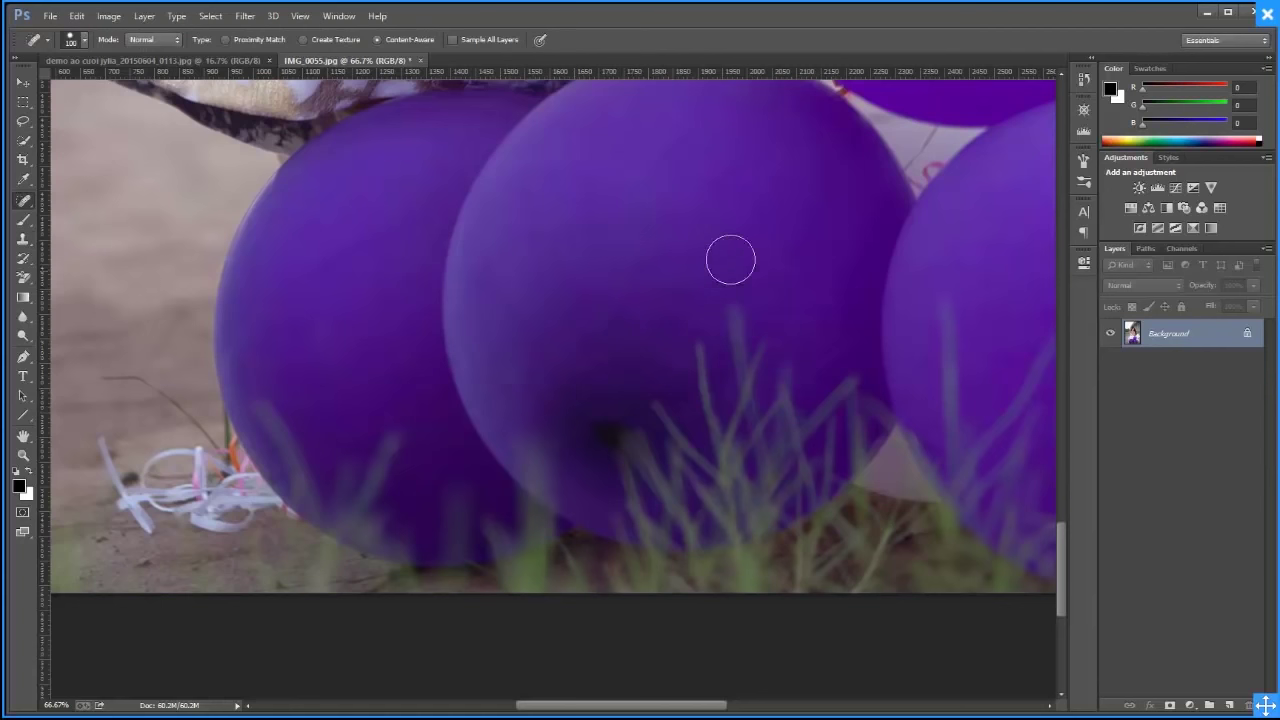
pyautogui.moveTo(766, 257); pyautogui.dragTo(429, 543)
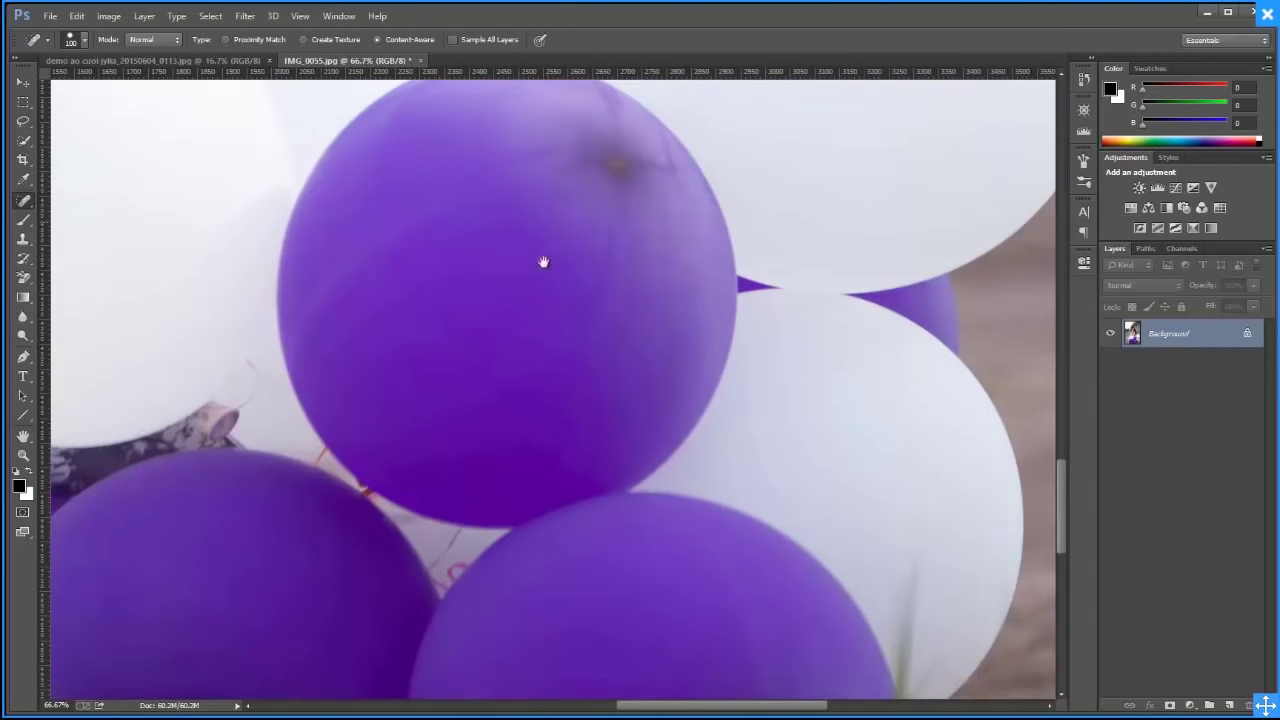
pyautogui.scroll(5, 534, 460)
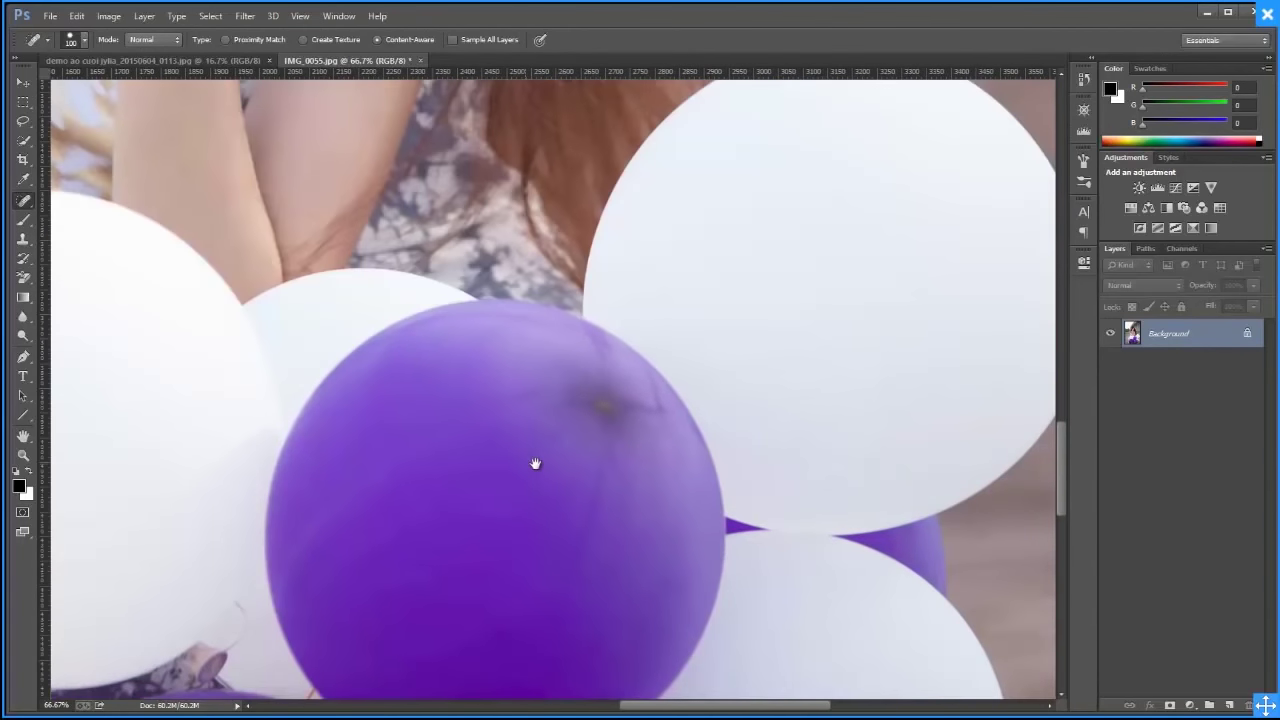
pyautogui.rightClick(23, 200)
pyautogui.click(120, 228)
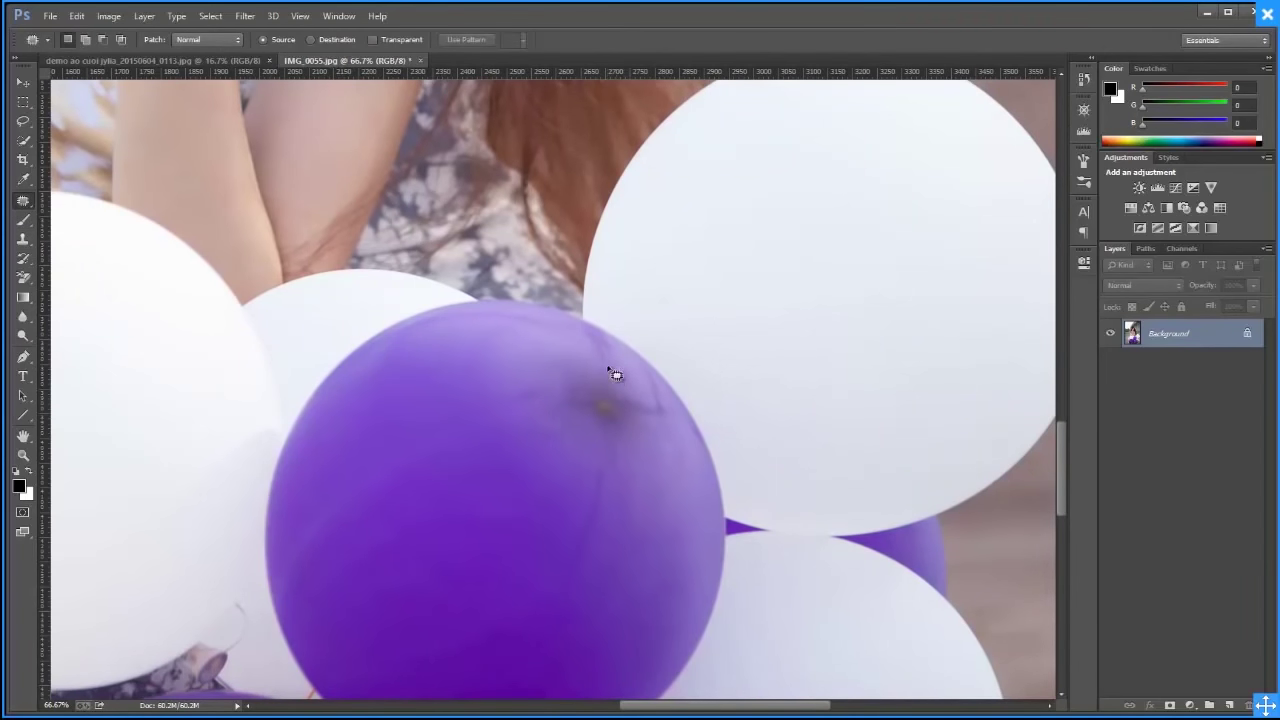
pyautogui.moveTo(537, 461); pyautogui.dragTo(628, 422)
pyautogui.moveTo(619, 415); pyautogui.dragTo(478, 524)
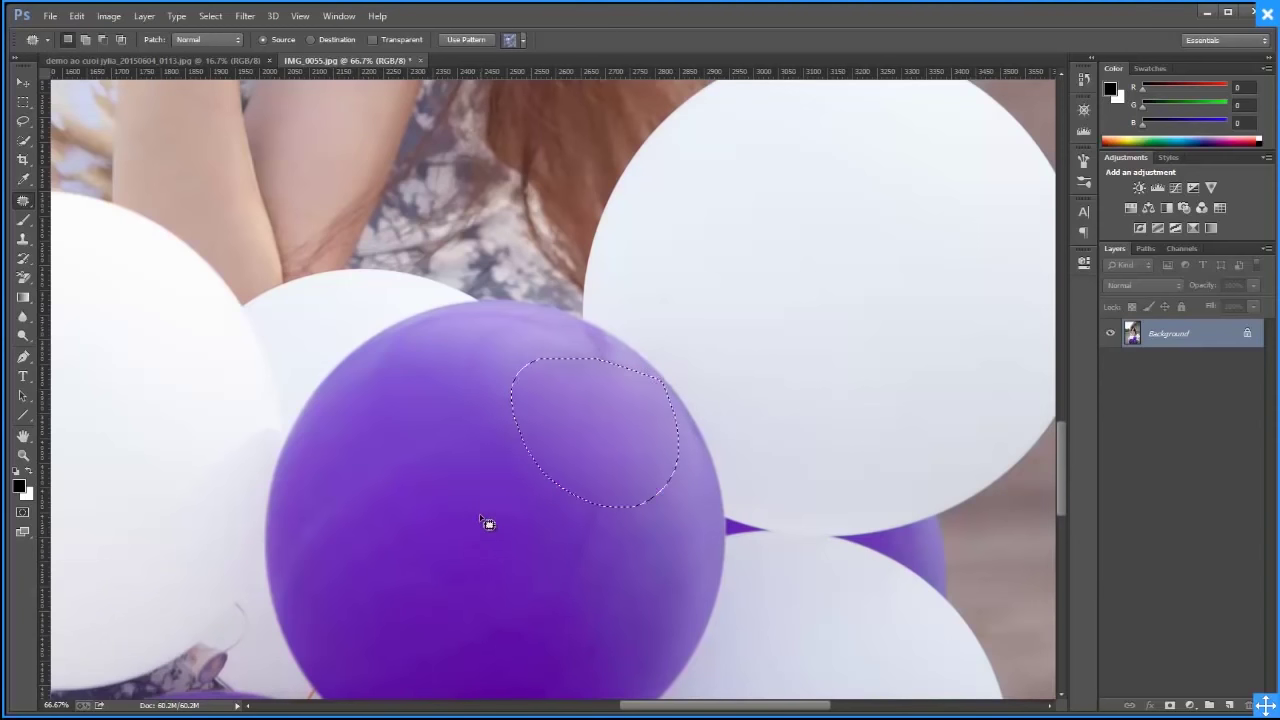
pyautogui.hotkey('ctrl', 'd')
# Zoom out from the balloon to see the whole girl
pyautogui.press('z')
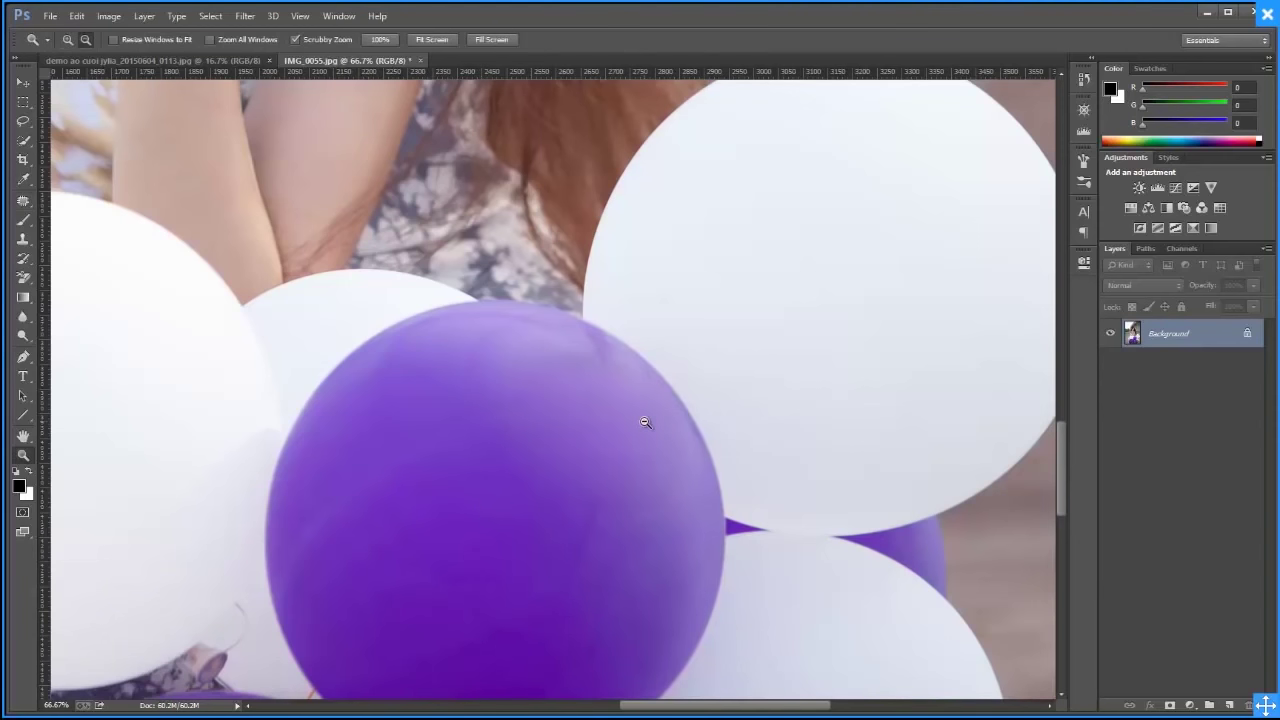
pyautogui.keyDown('alt'); pyautogui.click(646, 424); pyautogui.keyUp('alt')
pyautogui.keyDown('alt'); pyautogui.click(646, 422); pyautogui.keyUp('alt')
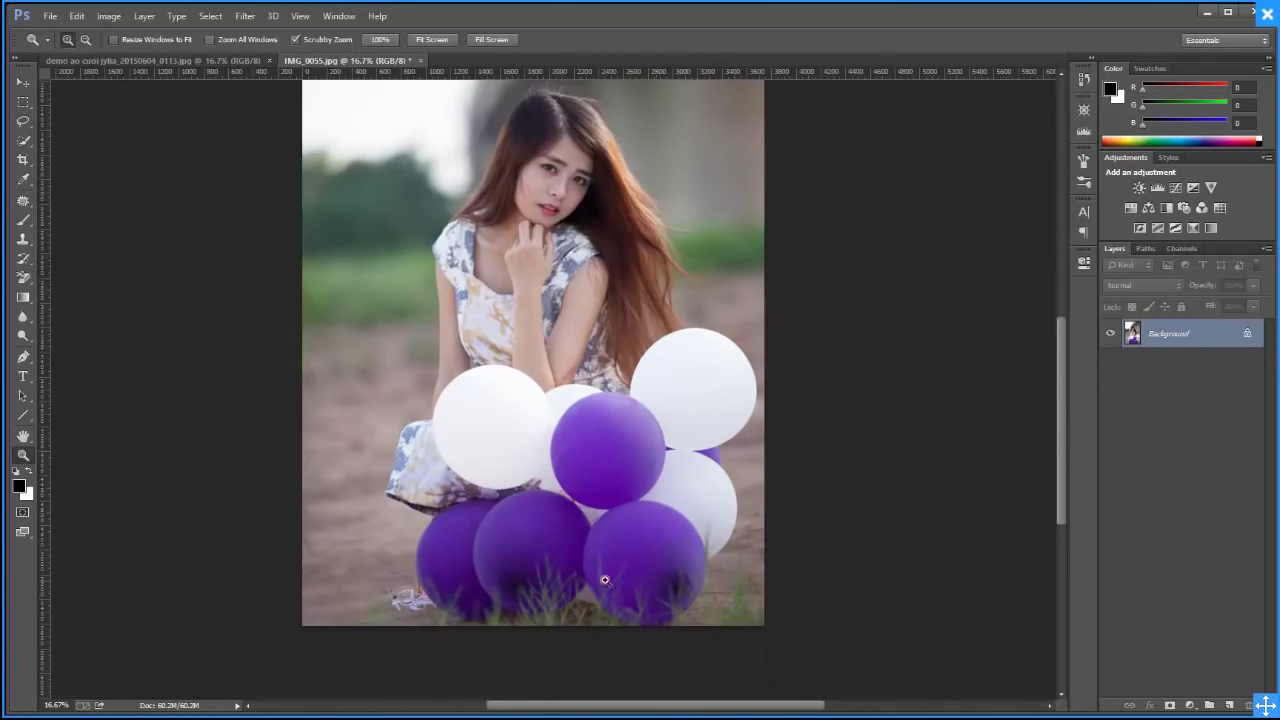
# Add a Curves adjustment layer, resizing its panel to show the whole curve
pyautogui.keyDown('alt'); pyautogui.click(525, 379); pyautogui.keyUp('alt')
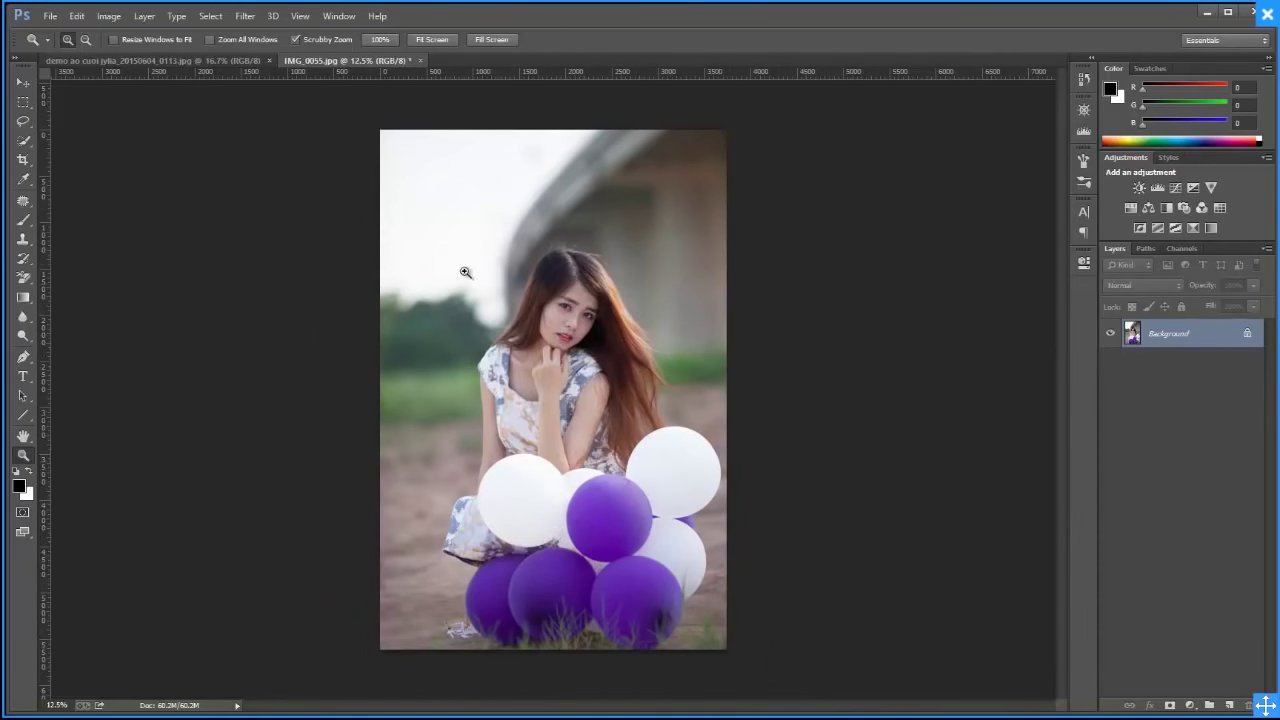
pyautogui.click(1189, 705)
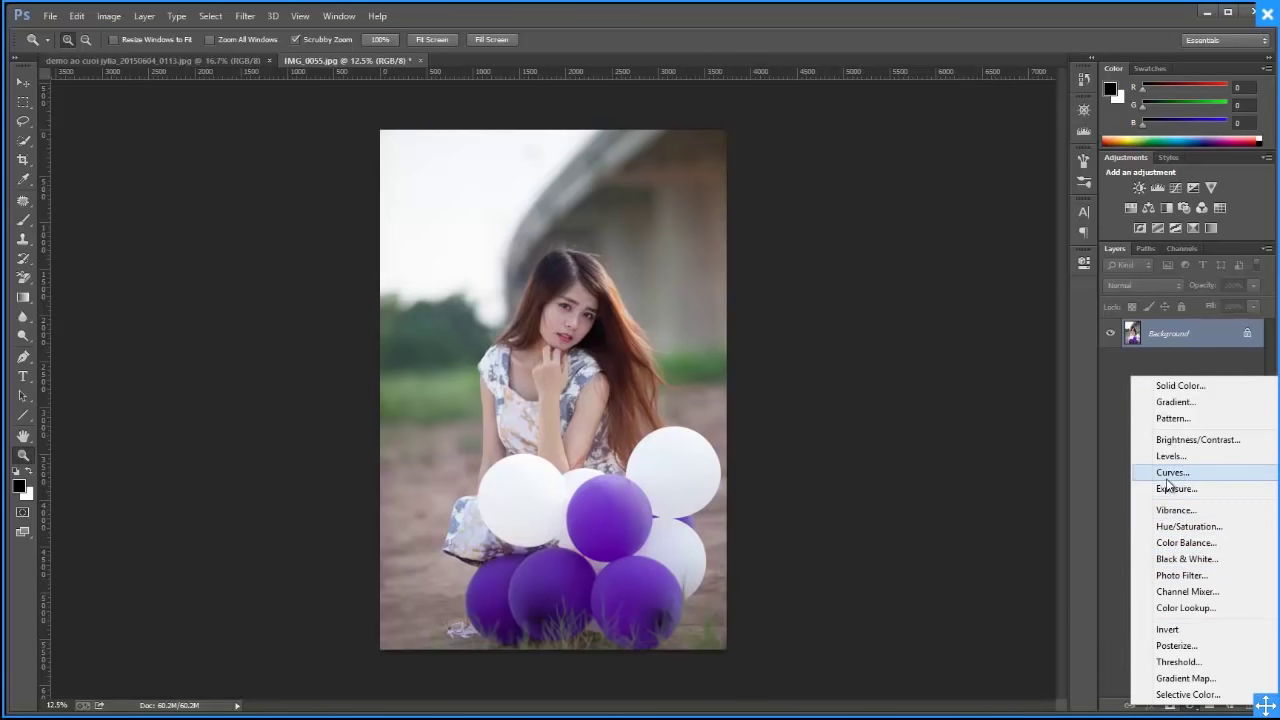
pyautogui.click(1175, 480)
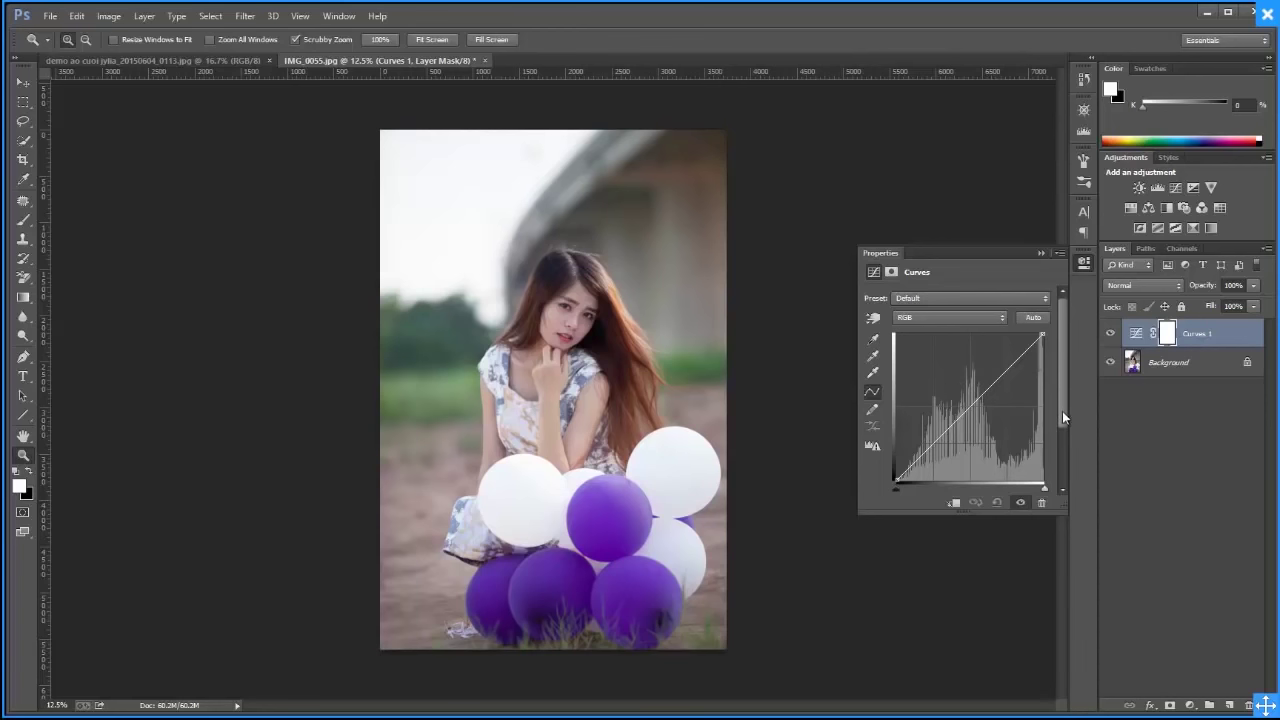
pyautogui.moveTo(1062, 411); pyautogui.dragTo(1065, 464)
pyautogui.moveTo(989, 508); pyautogui.dragTo(989, 538)
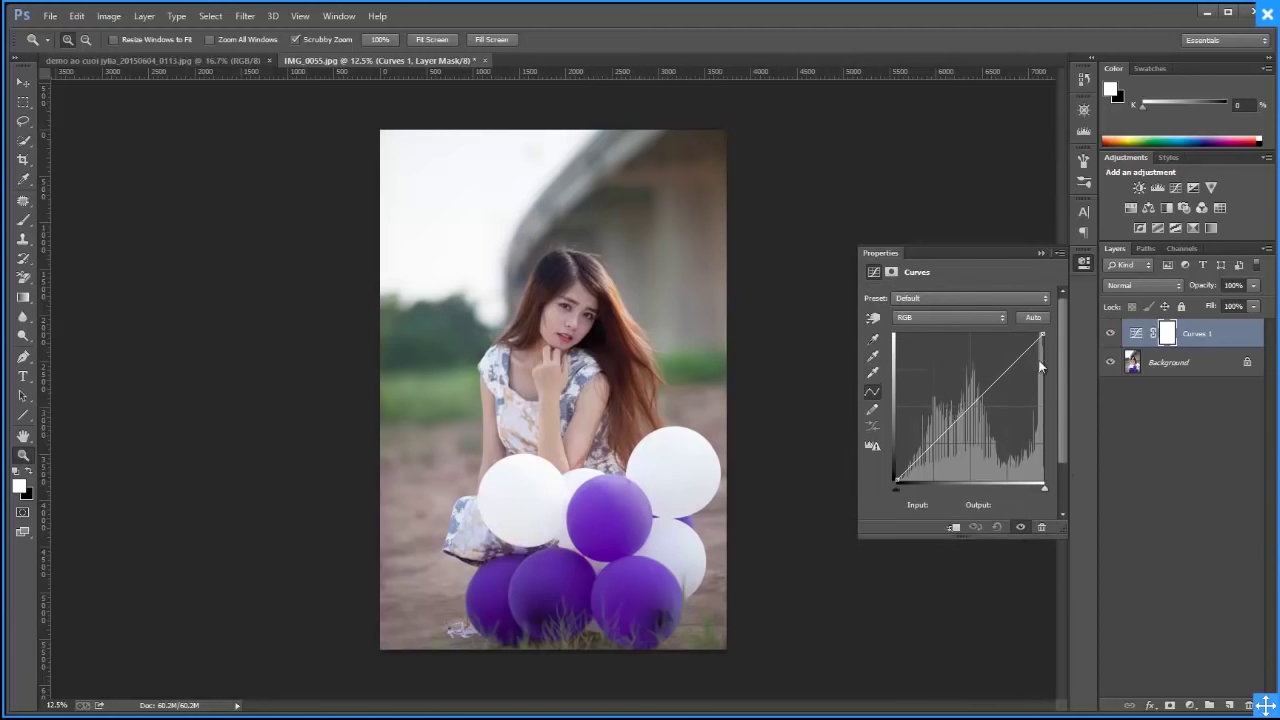
pyautogui.moveTo(968, 410)
pyautogui.click(1043, 251)
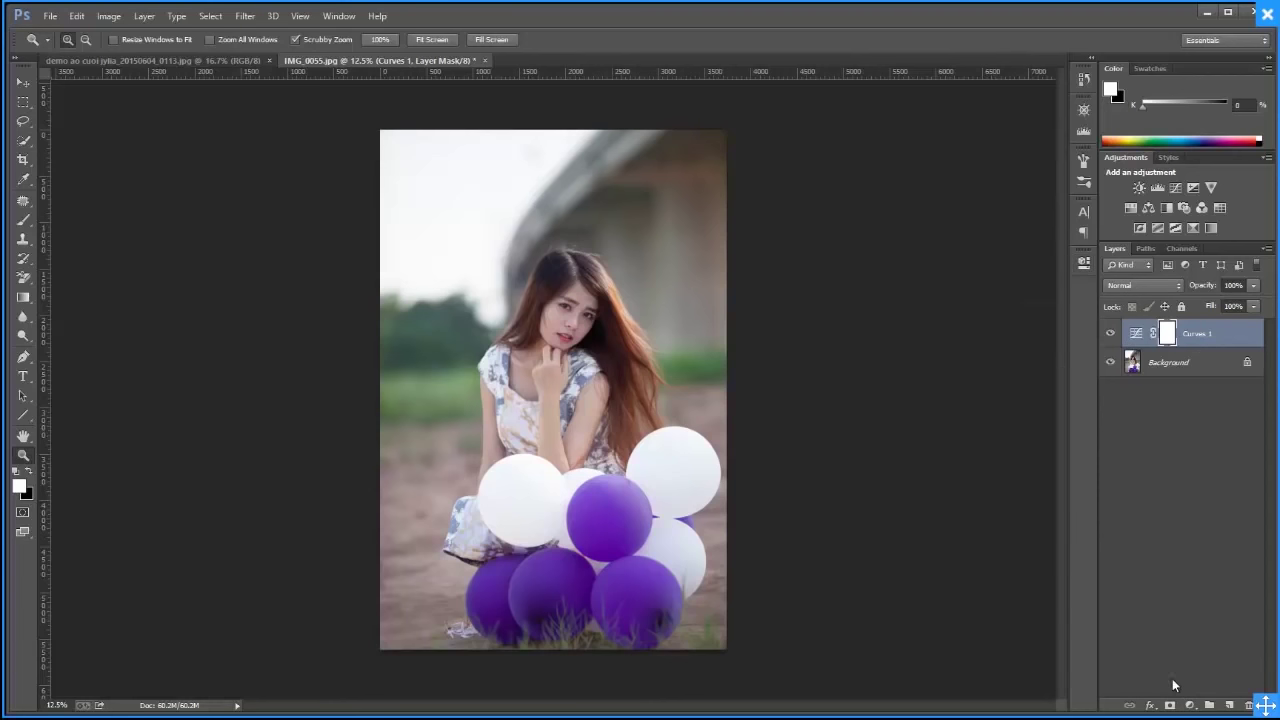
# Add Levels and Brightness/Contrast adjustment layers above Curves 1
pyautogui.click(1189, 705)
pyautogui.click(1172, 458)
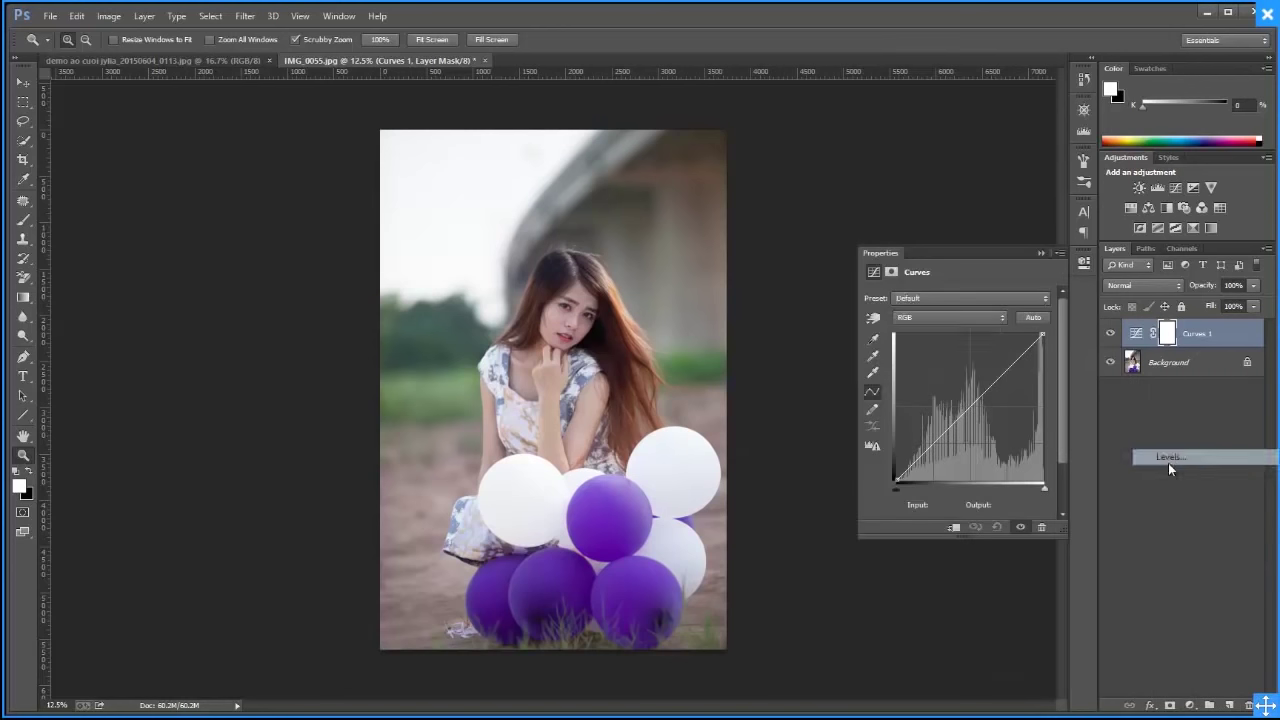
pyautogui.click(1189, 705)
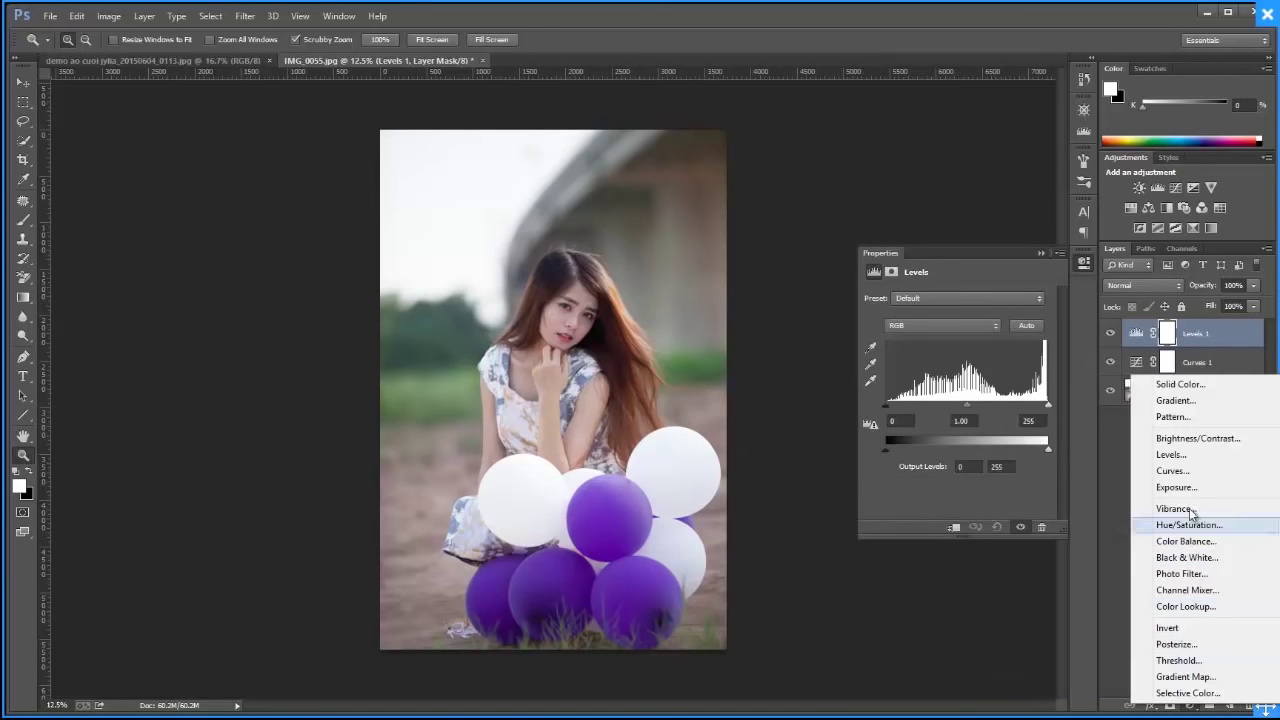
pyautogui.click(1172, 436)
pyautogui.click(1084, 262)
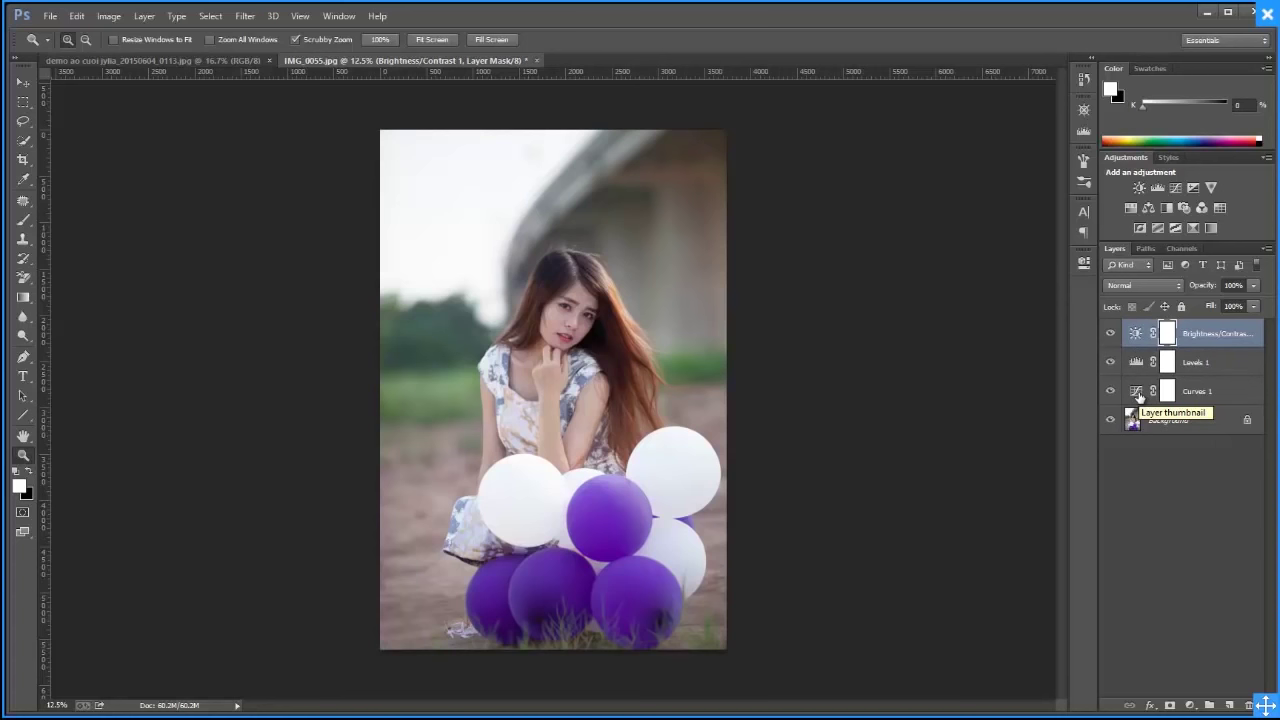
# Test lowering Brightness in the Brightness/Contrast settings to darken the photo
pyautogui.doubleClick(1136, 332)
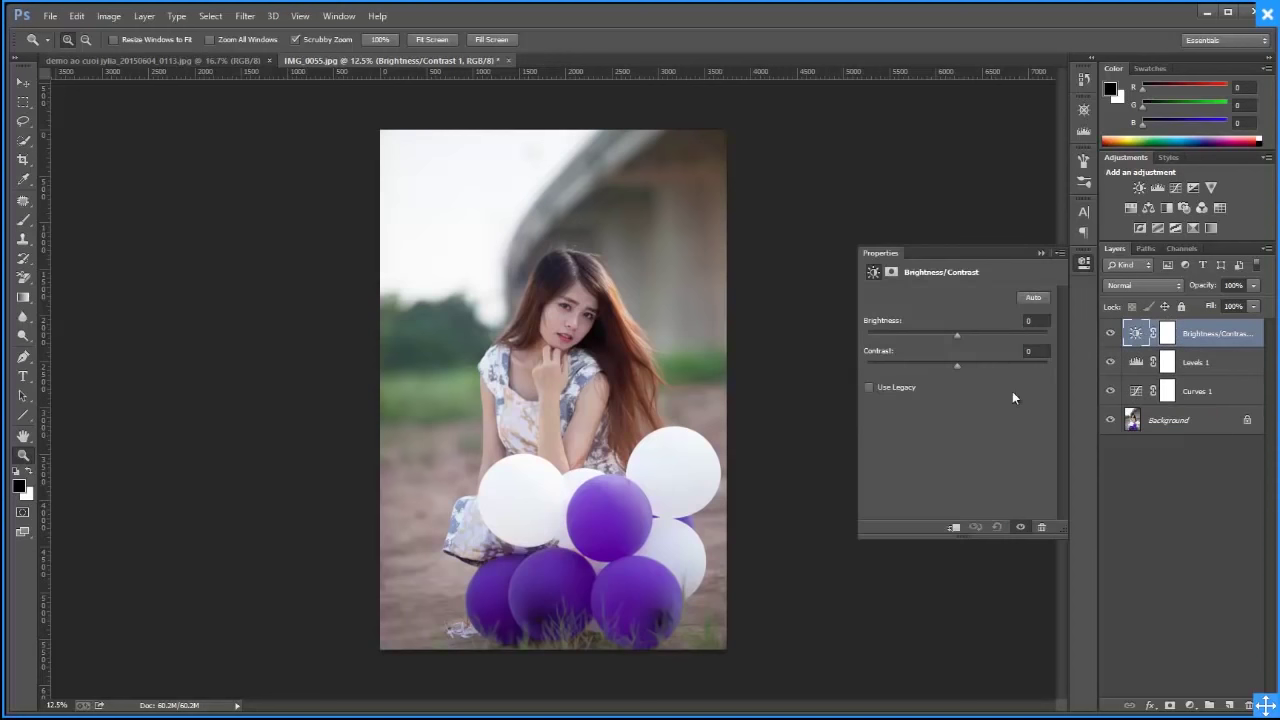
pyautogui.moveTo(955, 340)
pyautogui.mouseDown()
pyautogui.moveTo(876, 345)
pyautogui.moveTo(957, 346)
pyautogui.mouseUp()
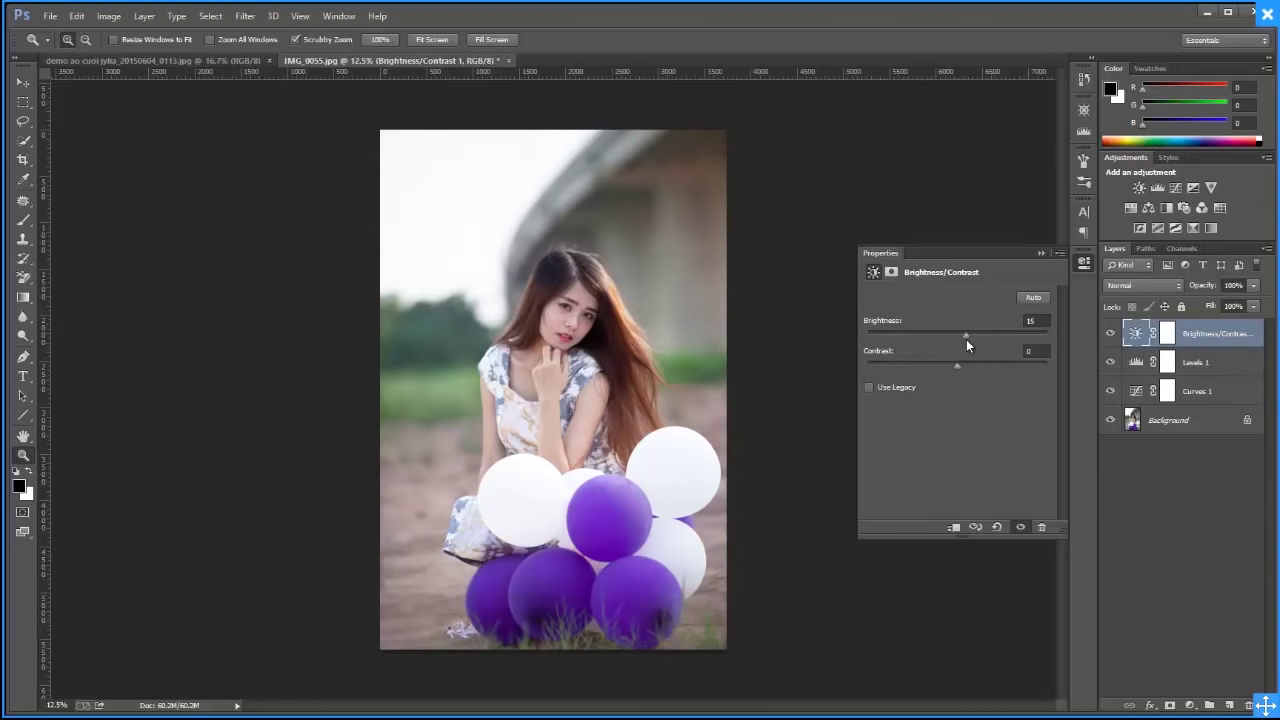
pyautogui.moveTo(961, 338); pyautogui.dragTo(955, 345)
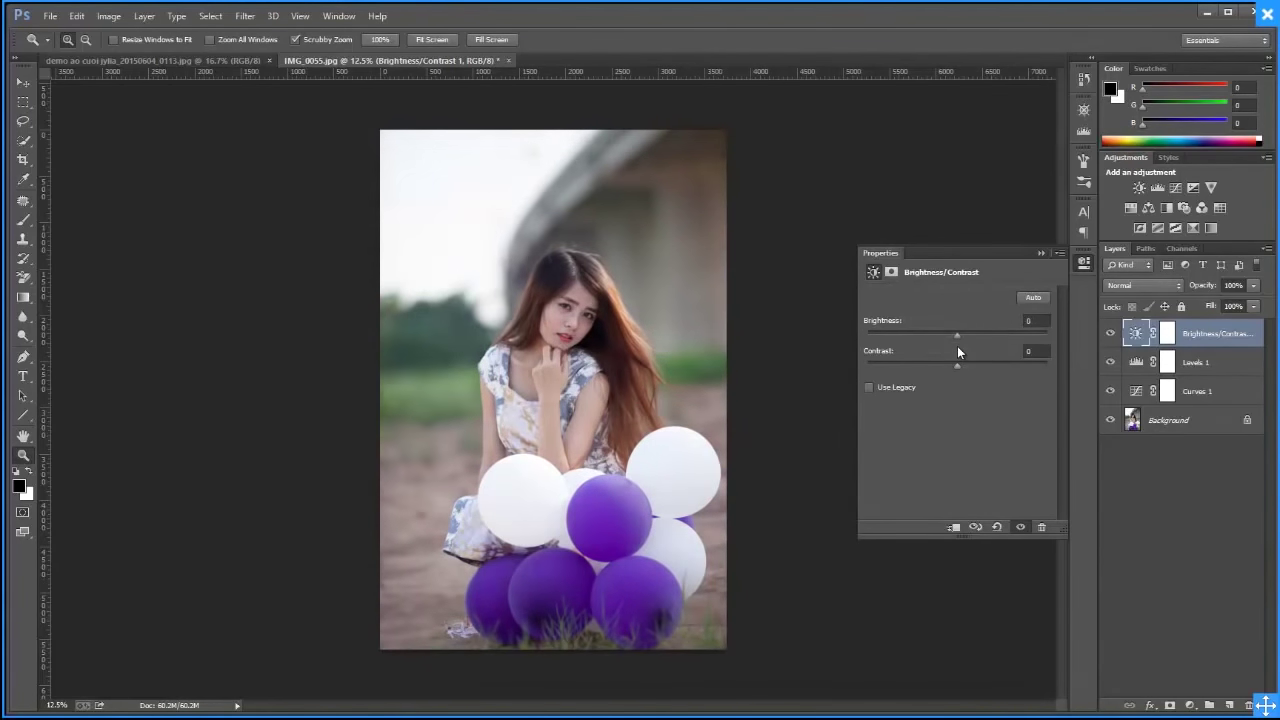
pyautogui.moveTo(955, 345)
pyautogui.mouseDown()
pyautogui.moveTo(900, 342)
pyautogui.moveTo(1013, 351)
pyautogui.moveTo(956, 355)
pyautogui.mouseUp()
pyautogui.click(1040, 254)
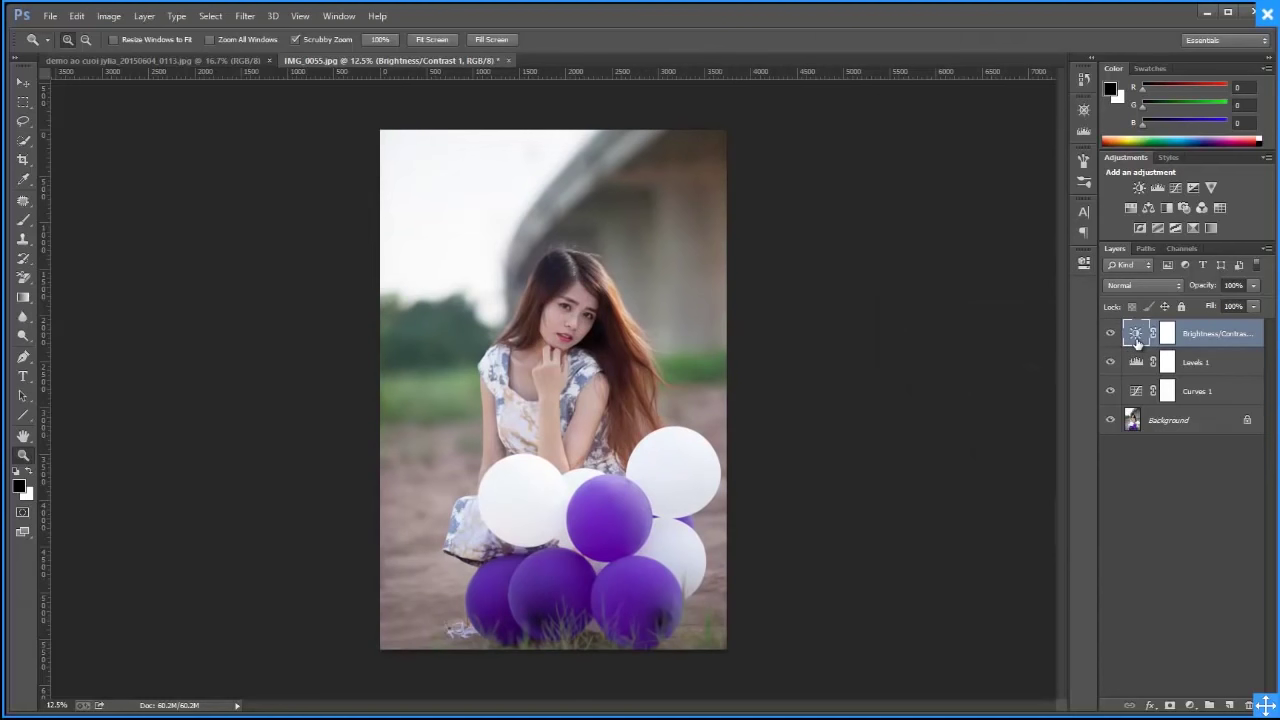
# Enable Use Legacy and drag Brightness up to 100, washing the photo out
pyautogui.doubleClick(1136, 343)
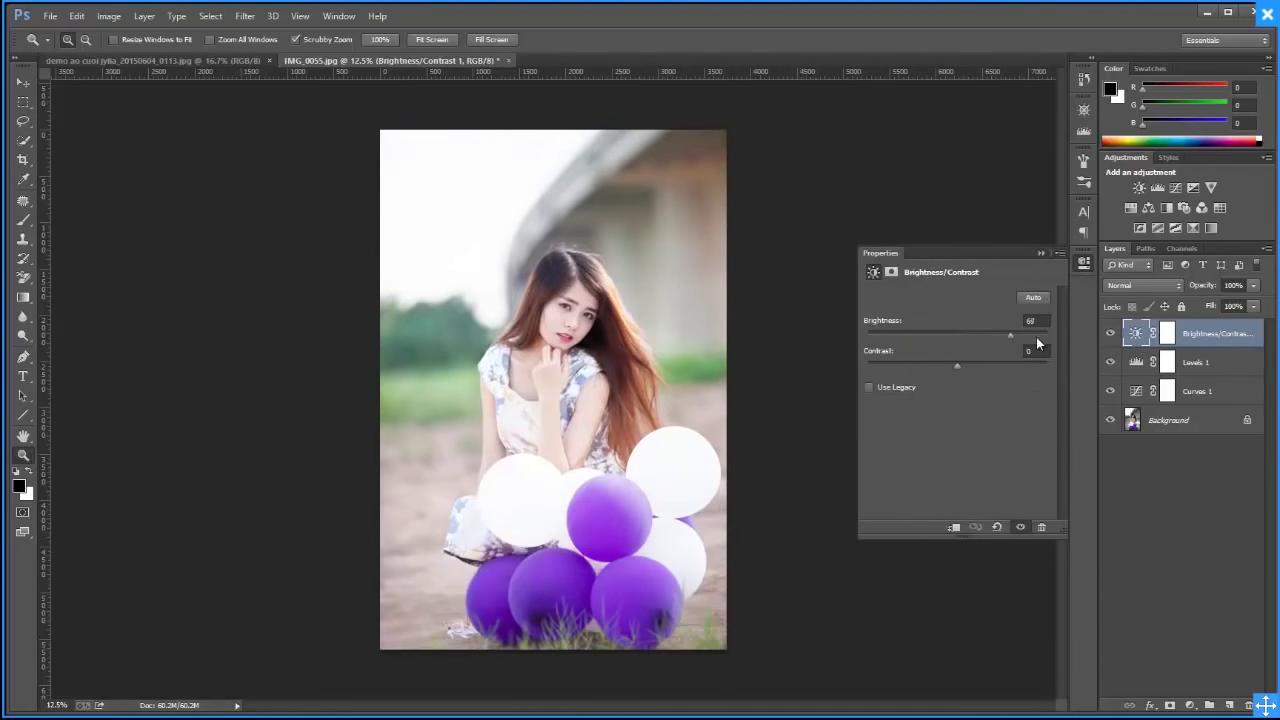
pyautogui.moveTo(996, 337); pyautogui.dragTo(1058, 336)
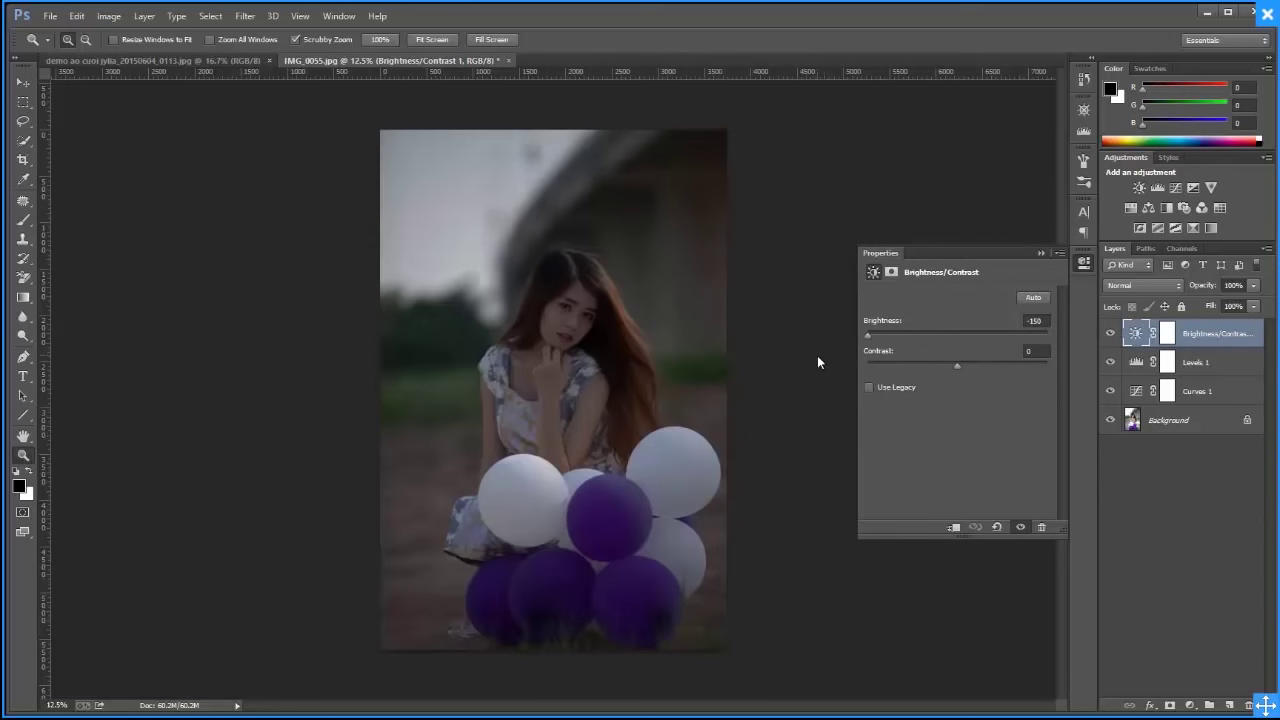
pyautogui.click(1108, 362)
pyautogui.moveTo(1047, 336)
pyautogui.mouseDown()
pyautogui.moveTo(856, 359)
pyautogui.moveTo(965, 345)
pyautogui.moveTo(956, 355)
pyautogui.mouseUp()
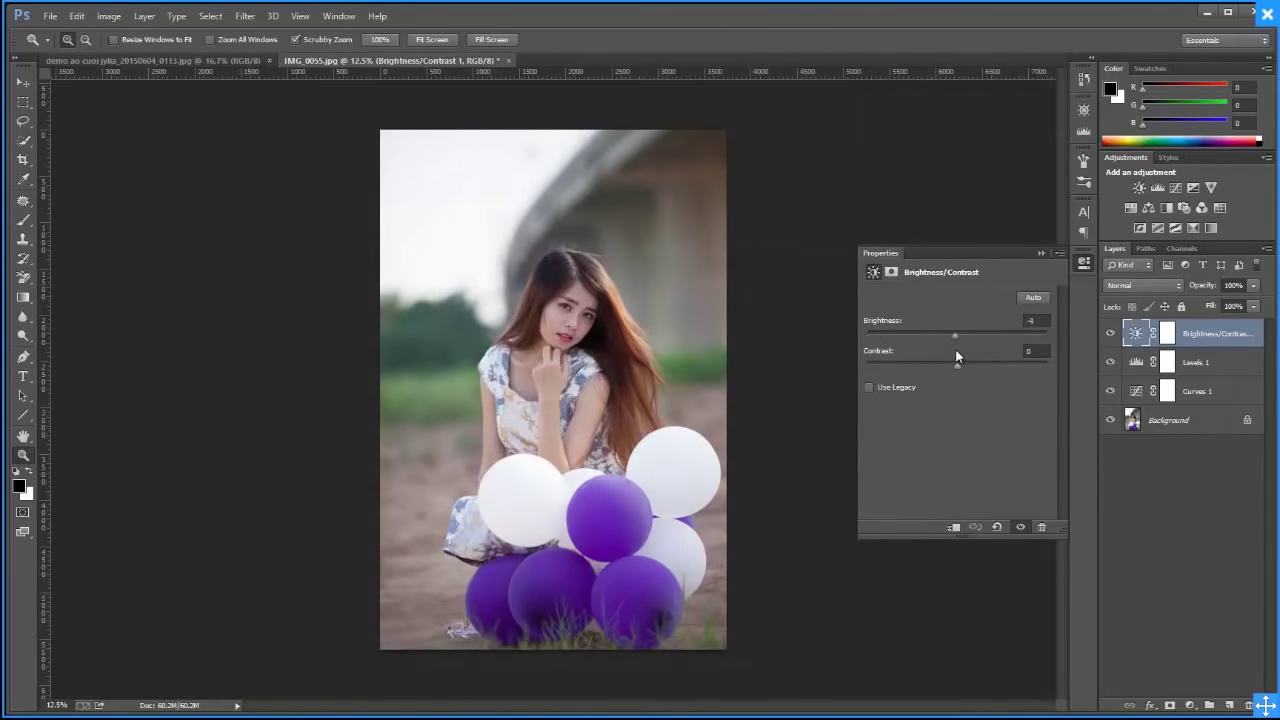
pyautogui.click(887, 386)
pyautogui.moveTo(958, 335); pyautogui.dragTo(1058, 343)
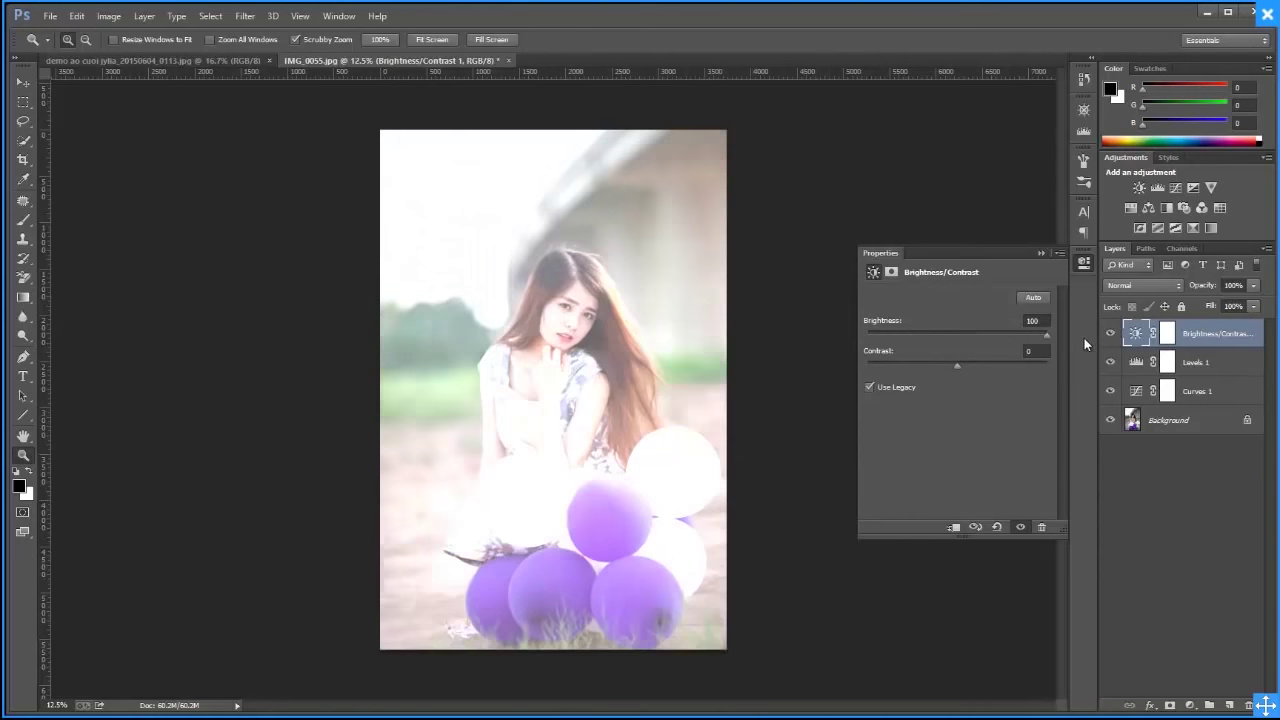
# Test Brightness from minimum to maximum with legacy mode, ending at 100
pyautogui.moveTo(891, 349); pyautogui.dragTo(791, 346)
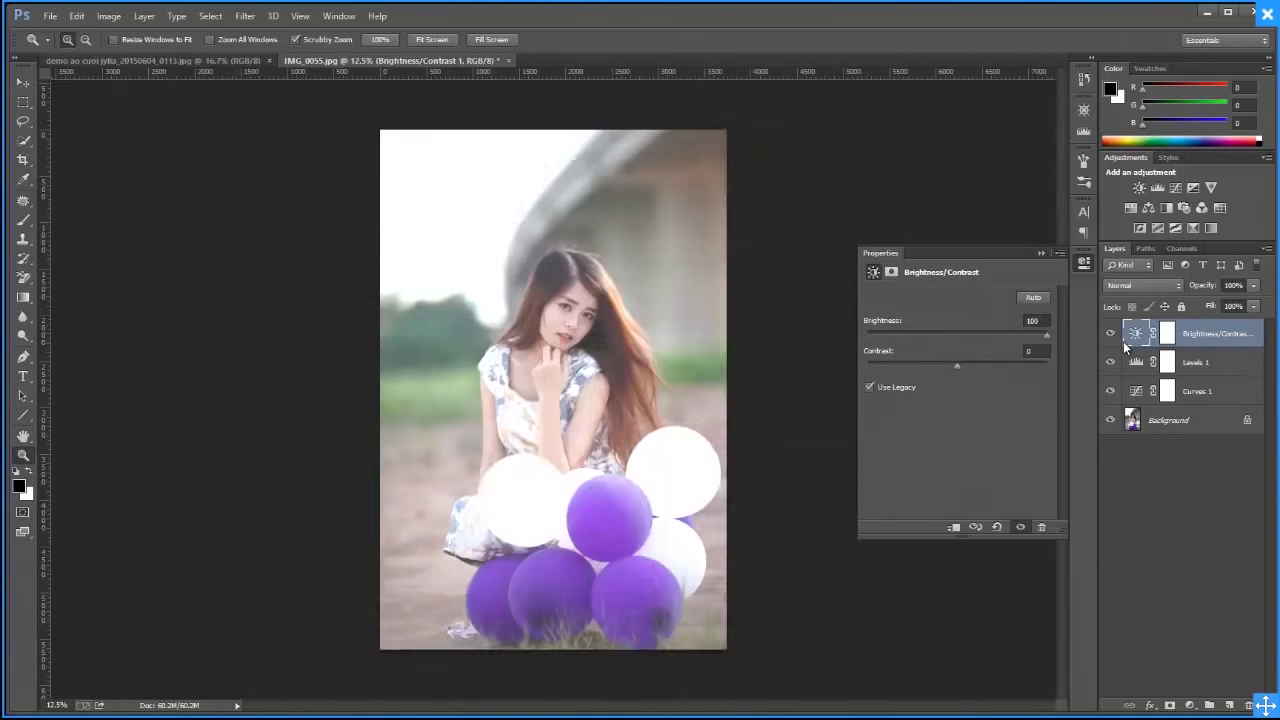
pyautogui.moveTo(893, 341)
pyautogui.mouseDown()
pyautogui.moveTo(981, 345)
pyautogui.moveTo(848, 346)
pyautogui.moveTo(1055, 338)
pyautogui.mouseUp()
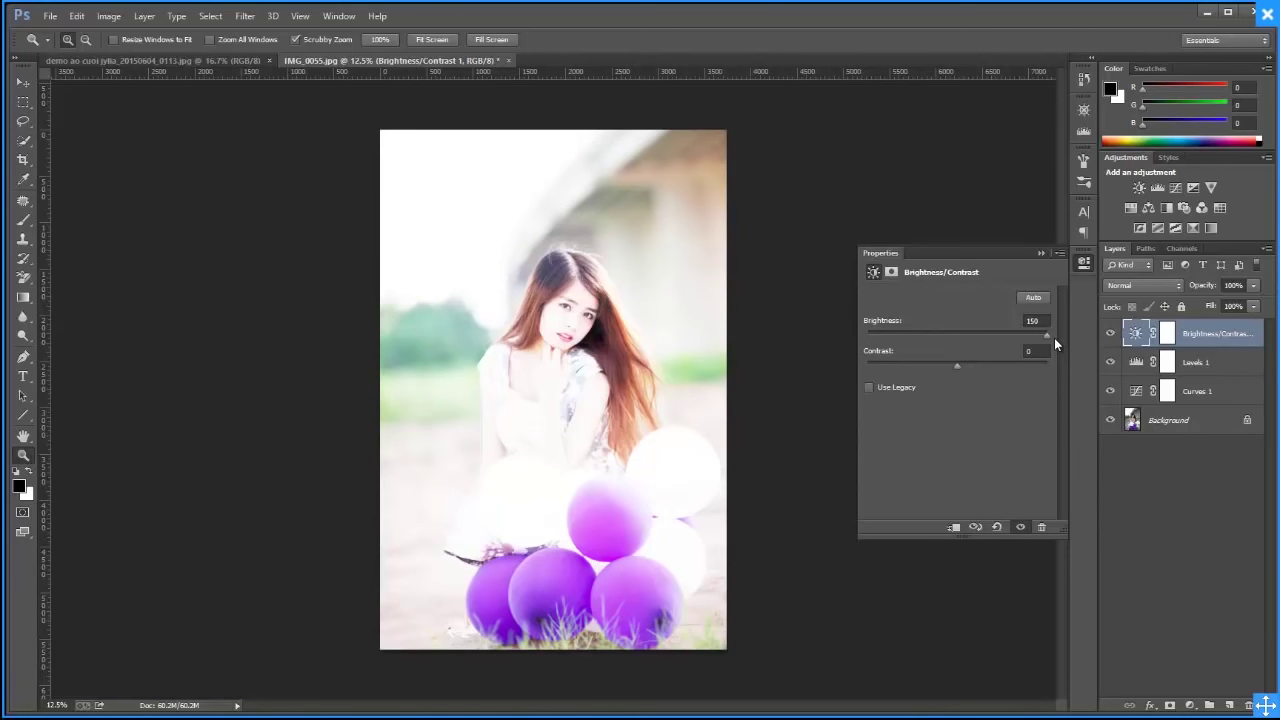
pyautogui.click(908, 386)
pyautogui.moveTo(1016, 337)
pyautogui.mouseDown()
pyautogui.moveTo(957, 337)
pyautogui.moveTo(1087, 336)
pyautogui.moveTo(958, 338)
pyautogui.mouseUp()
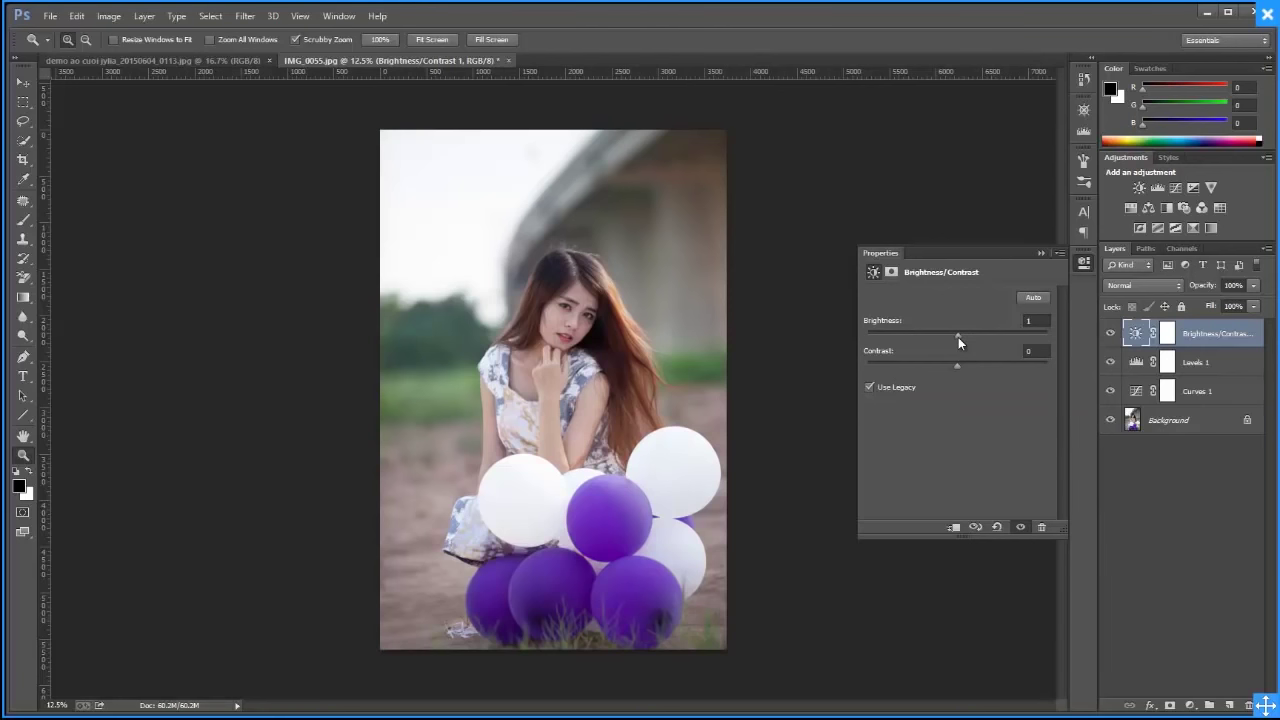
pyautogui.moveTo(958, 337); pyautogui.dragTo(1064, 344)
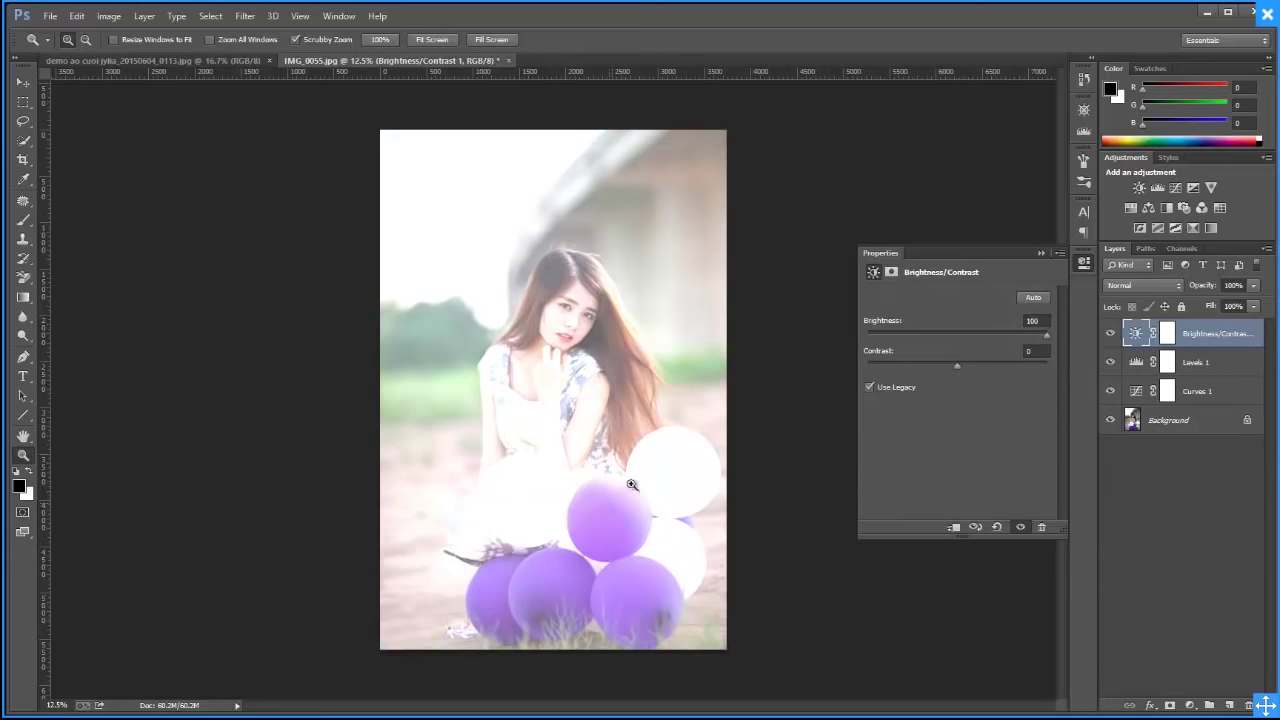
# Turn off Use Legacy and settle Brightness at about 4
pyautogui.click(891, 387)
pyautogui.moveTo(1011, 352)
pyautogui.mouseDown()
pyautogui.moveTo(955, 340)
pyautogui.moveTo(1041, 351)
pyautogui.mouseUp()
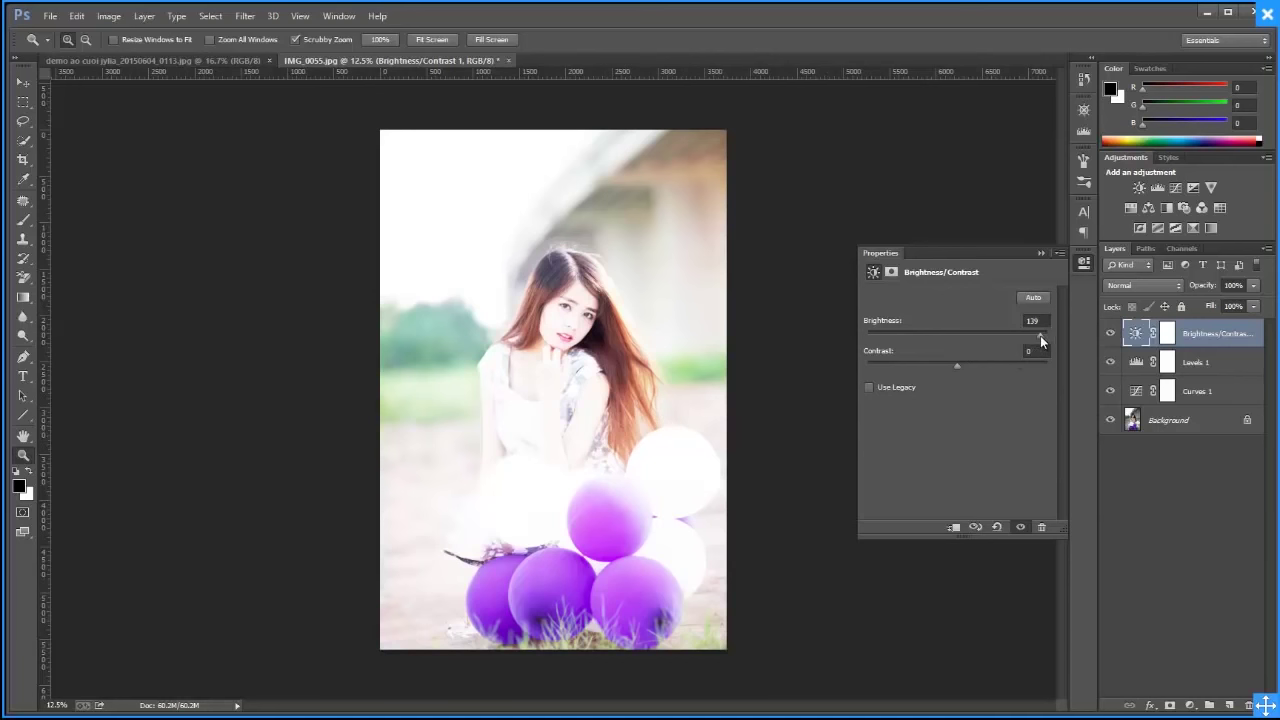
pyautogui.moveTo(1040, 335); pyautogui.dragTo(1049, 336)
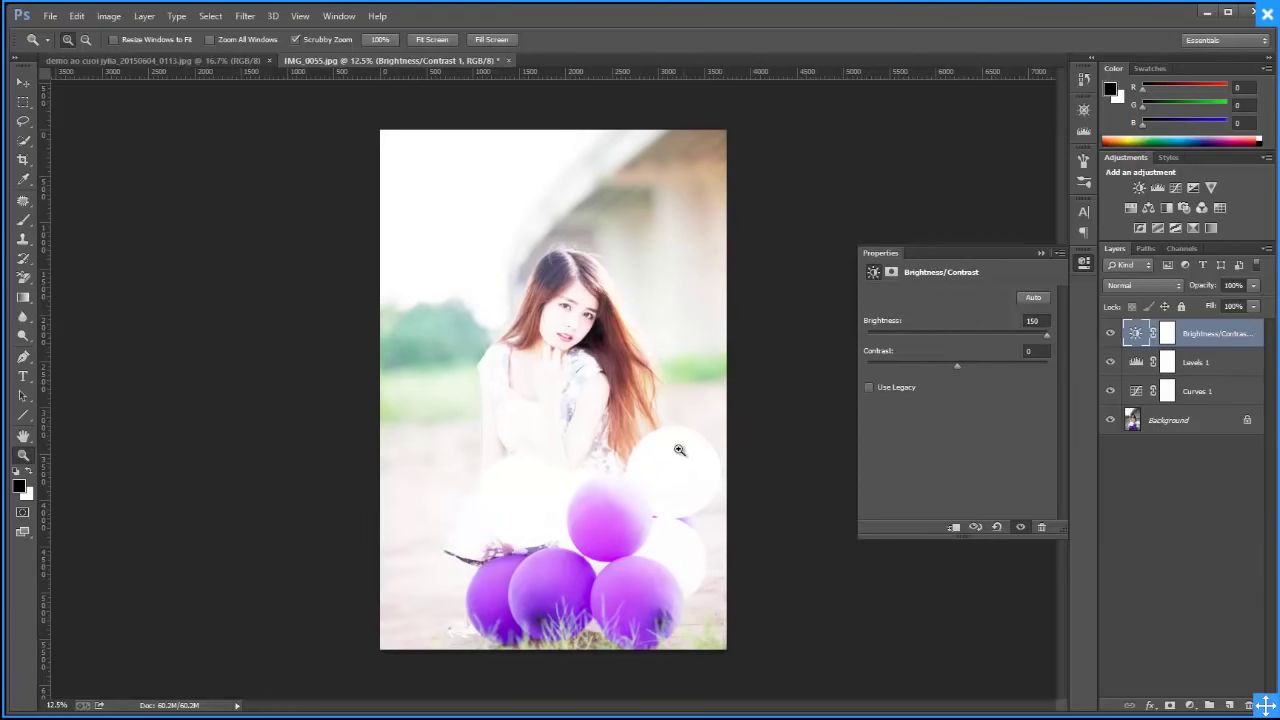
pyautogui.moveTo(1046, 335); pyautogui.dragTo(959, 352)
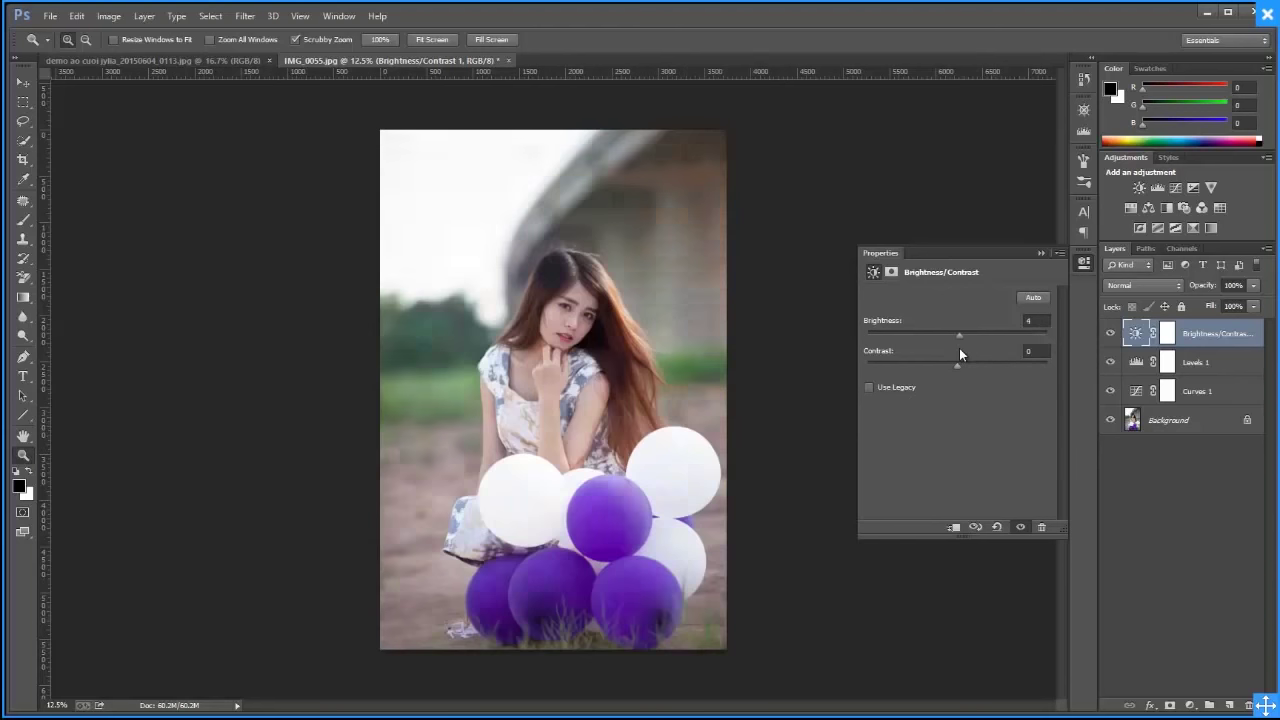
pyautogui.click(1040, 254)
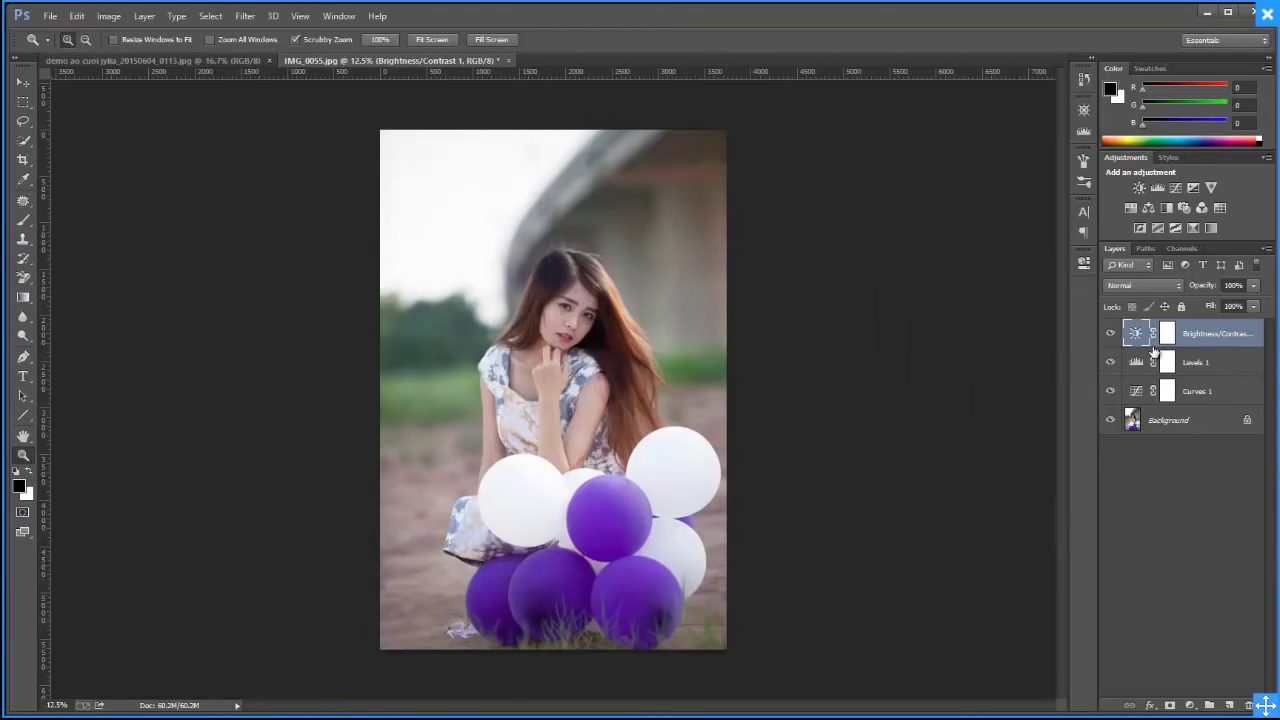
# Try Levels 1 input values, ending with default black/white points and midtones at 0.97
pyautogui.doubleClick(1137, 364)
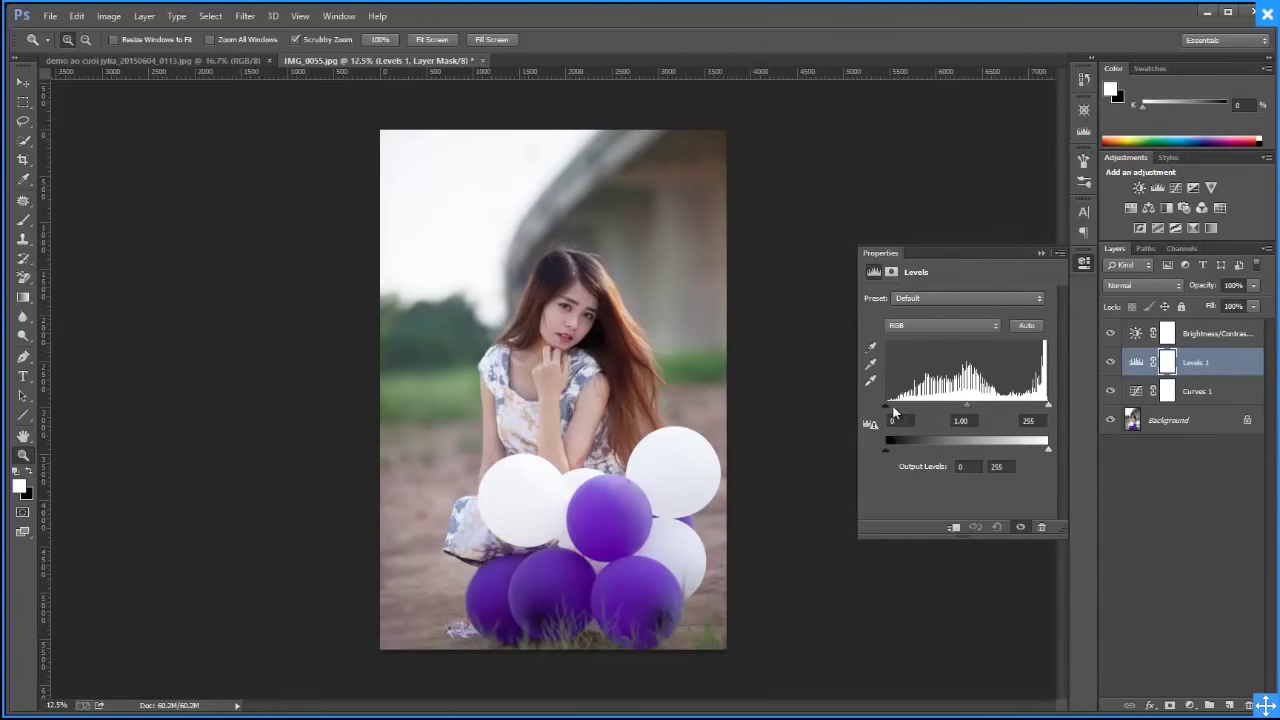
pyautogui.moveTo(884, 406); pyautogui.dragTo(814, 409)
pyautogui.moveTo(1048, 406)
pyautogui.mouseDown()
pyautogui.moveTo(1024, 412)
pyautogui.moveTo(1076, 410)
pyautogui.mouseUp()
pyautogui.moveTo(966, 404); pyautogui.dragTo(964, 405)
pyautogui.moveTo(887, 410)
pyautogui.mouseDown()
pyautogui.moveTo(918, 410)
pyautogui.moveTo(849, 412)
pyautogui.mouseUp()
pyautogui.moveTo(1048, 405)
pyautogui.mouseDown()
pyautogui.moveTo(1006, 405)
pyautogui.moveTo(1048, 405)
pyautogui.mouseUp()
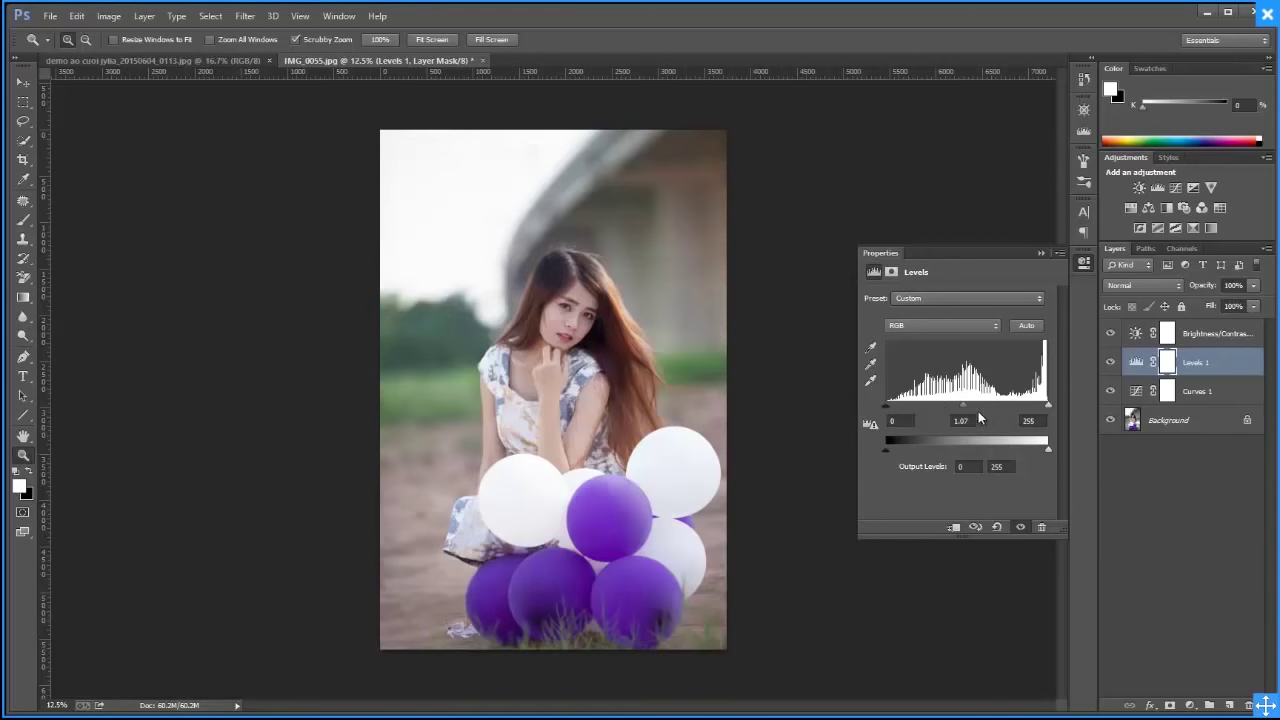
pyautogui.moveTo(943, 404)
pyautogui.mouseDown()
pyautogui.moveTo(968, 404)
pyautogui.moveTo(949, 412)
pyautogui.mouseUp()
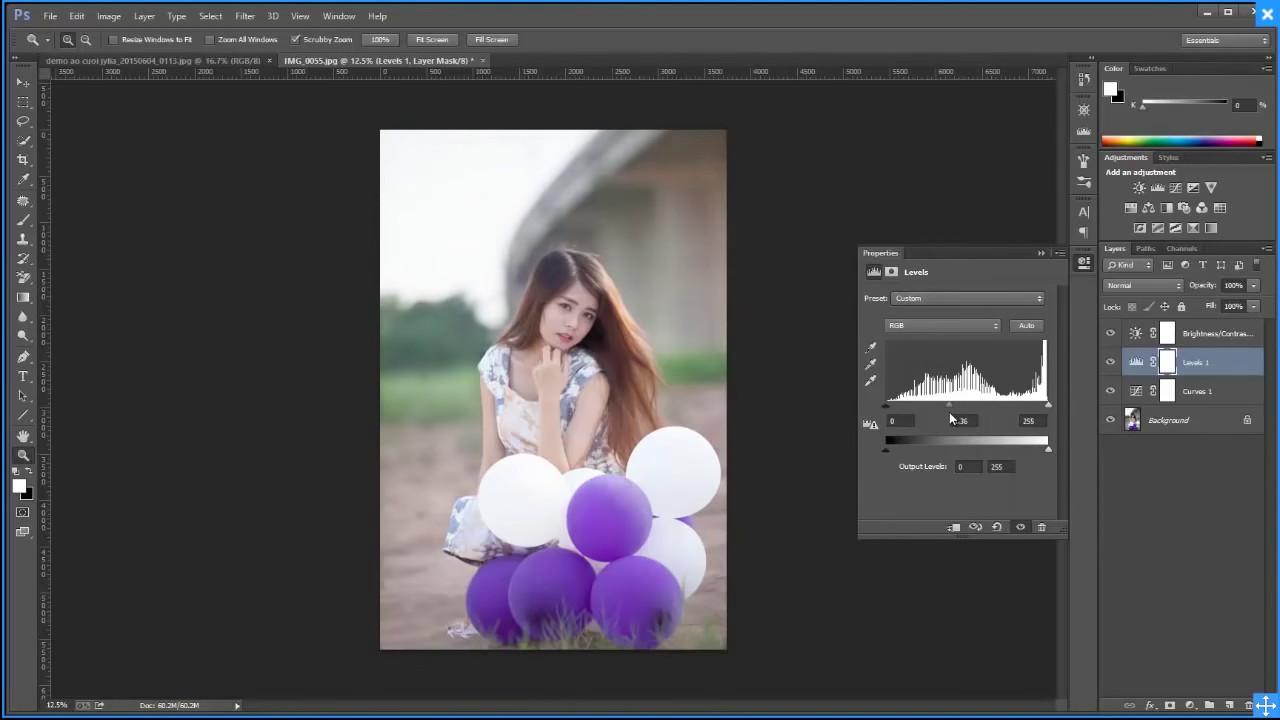
pyautogui.click(1040, 254)
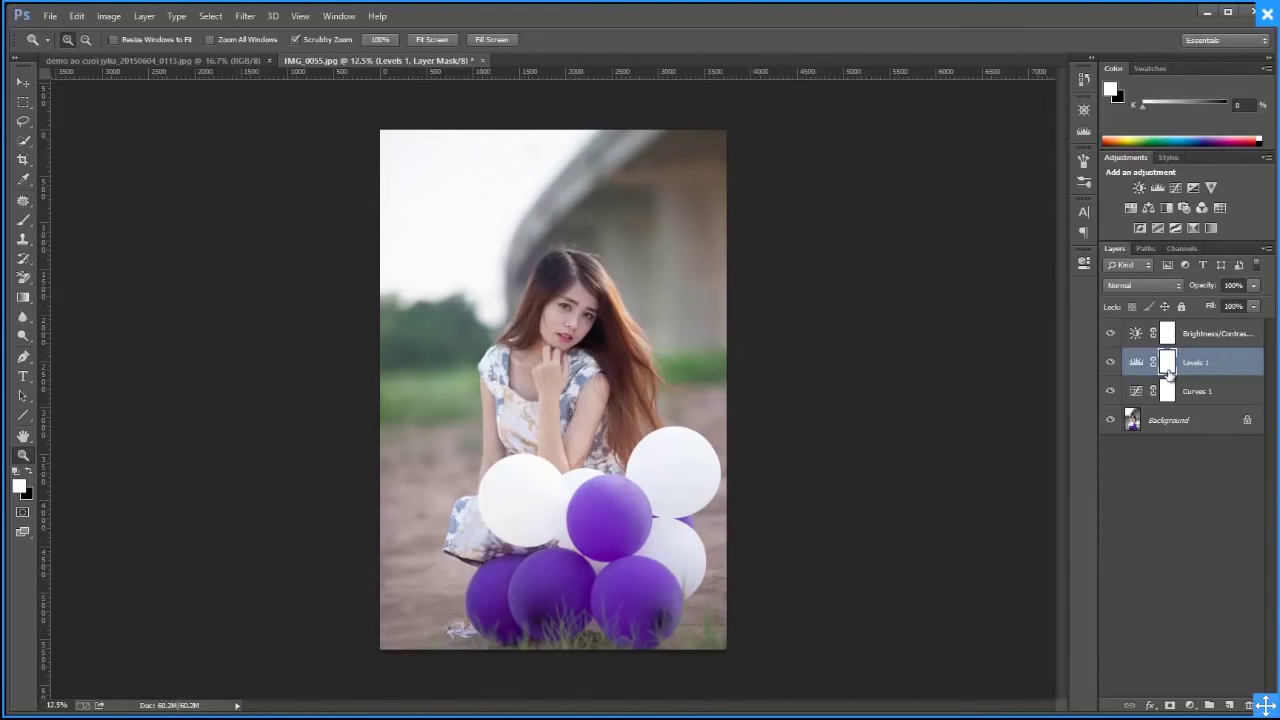
# Bend the Curves 1 curve upward, undo it, and select the Background layer
pyautogui.click(1142, 393)
pyautogui.click(1083, 262)
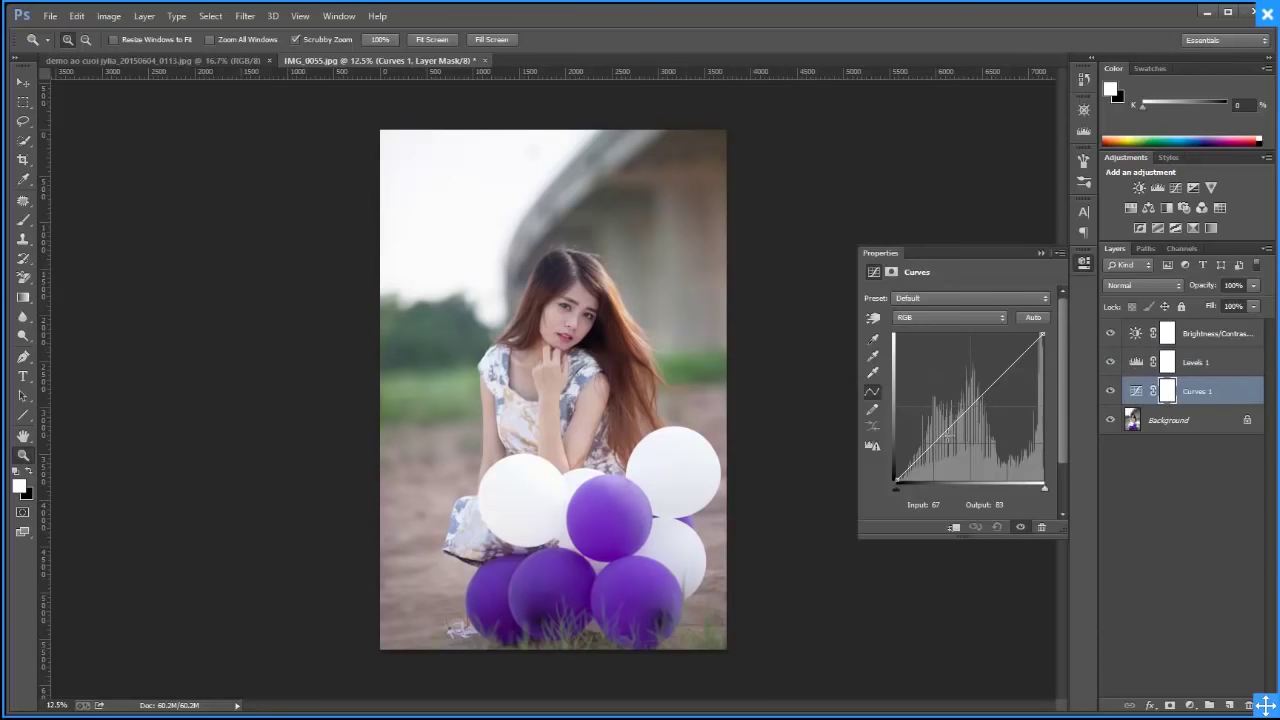
pyautogui.moveTo(970, 407); pyautogui.dragTo(943, 380)
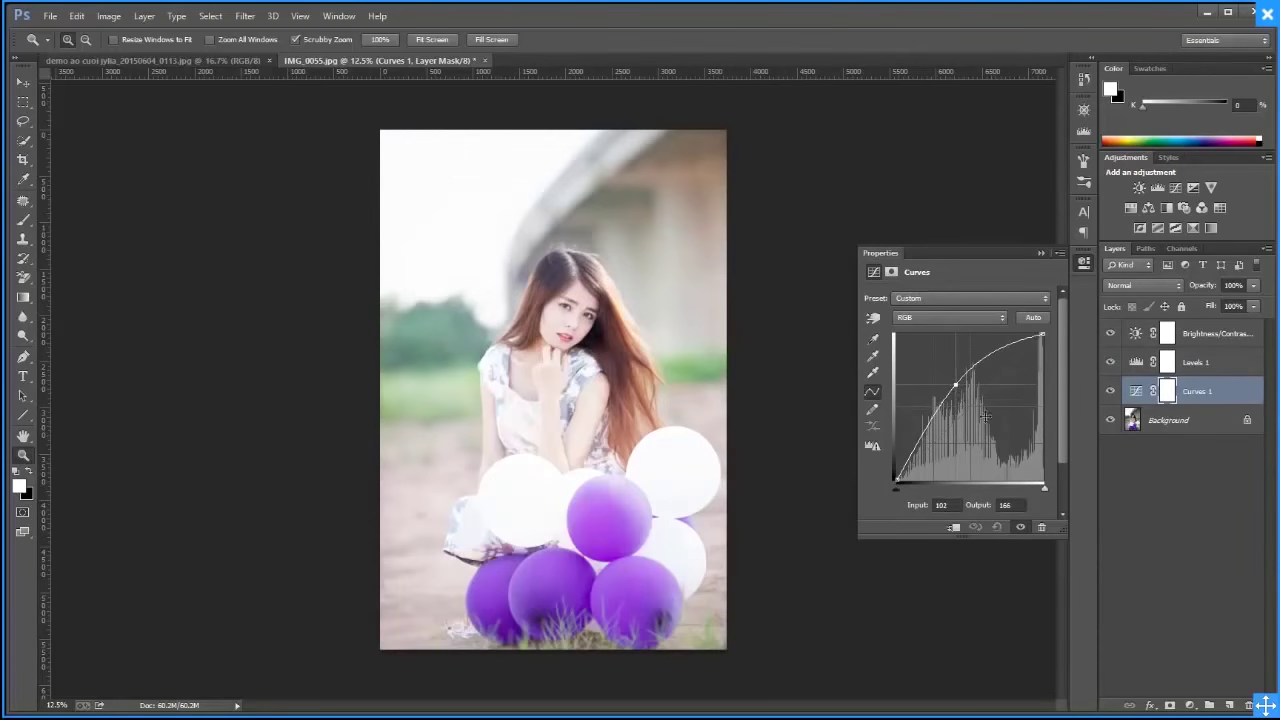
pyautogui.hotkey('ctrl', 'z')
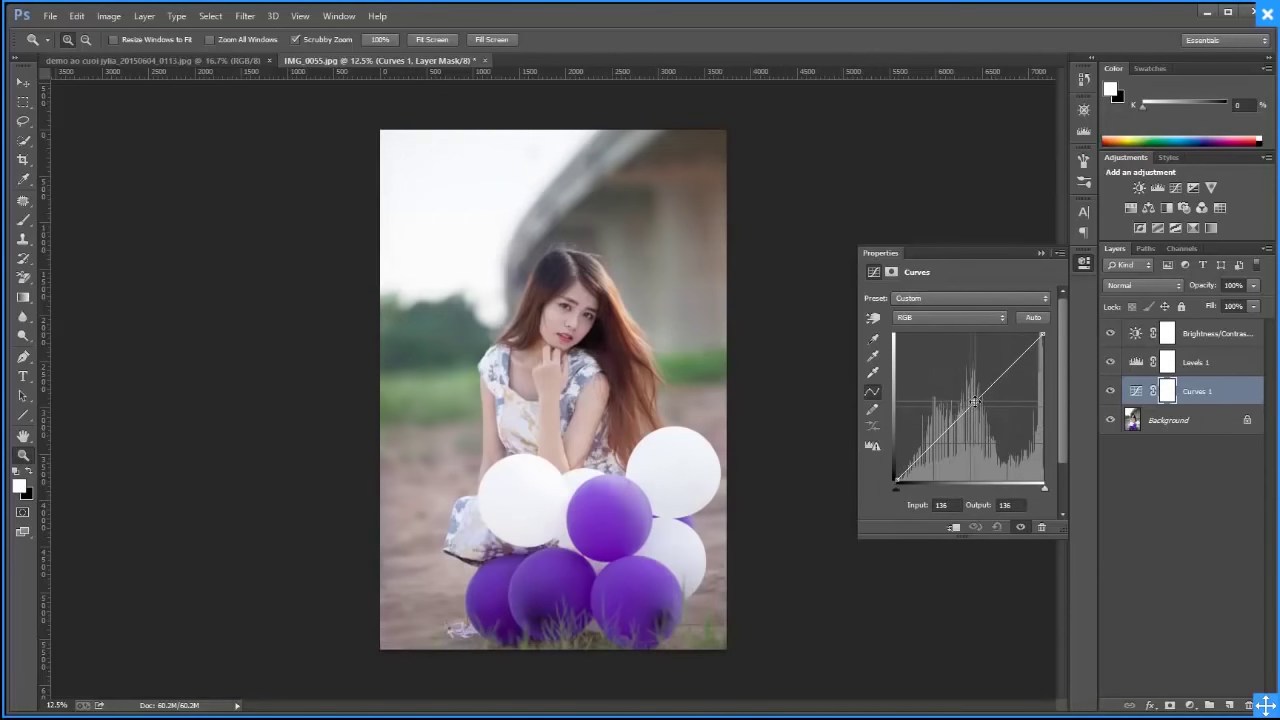
pyautogui.click(1041, 255)
pyautogui.click(1168, 418)
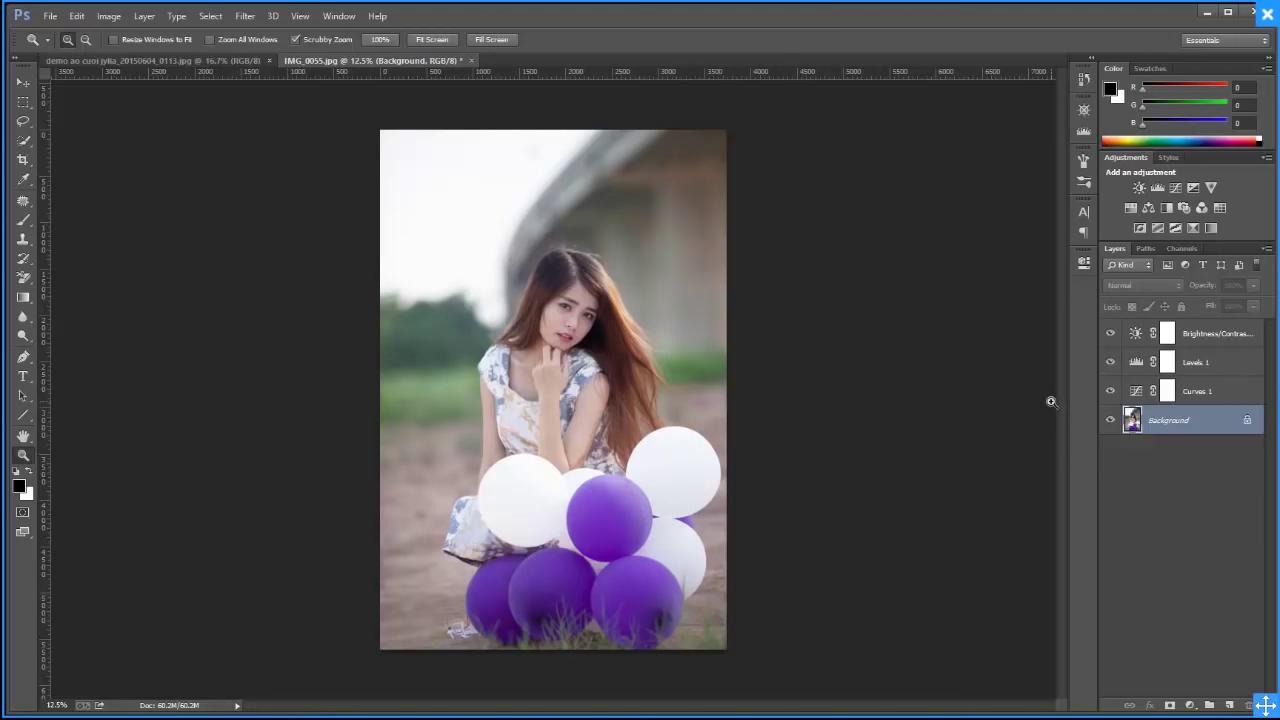
# Open Curves for the Background and toggle between pigment/ink and light value display
pyautogui.click(78, 16)
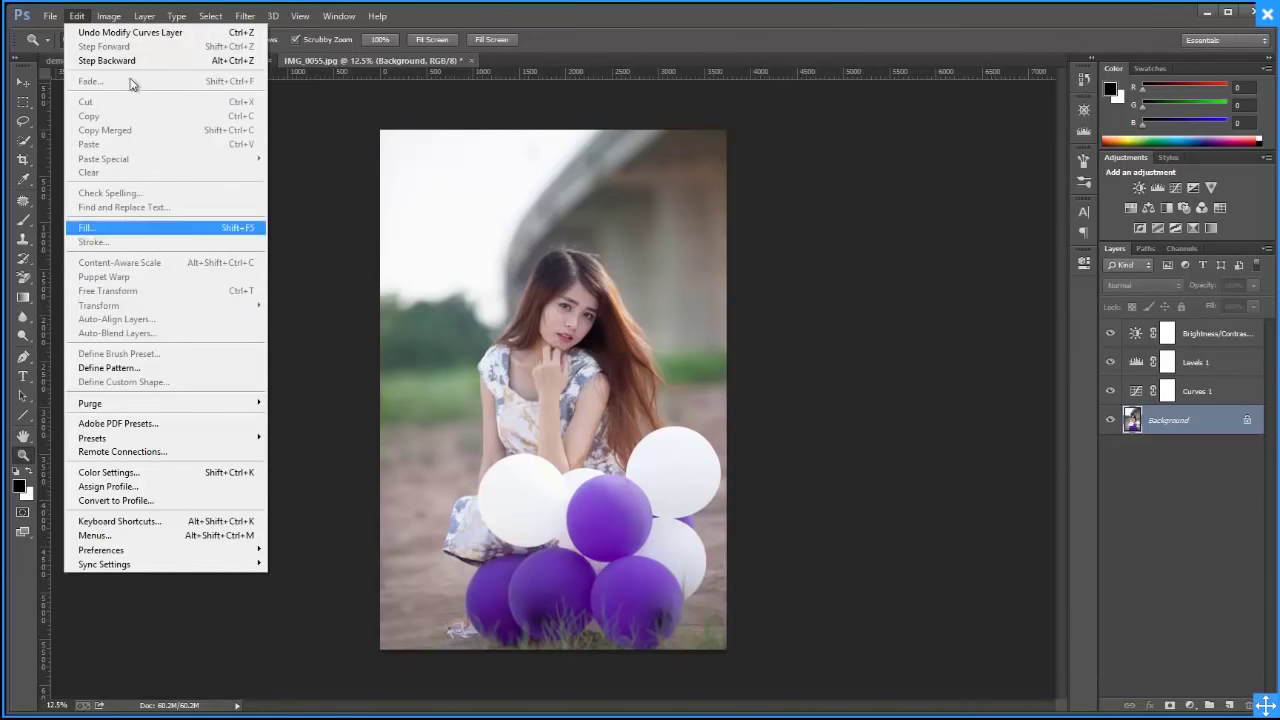
pyautogui.moveTo(131, 53)
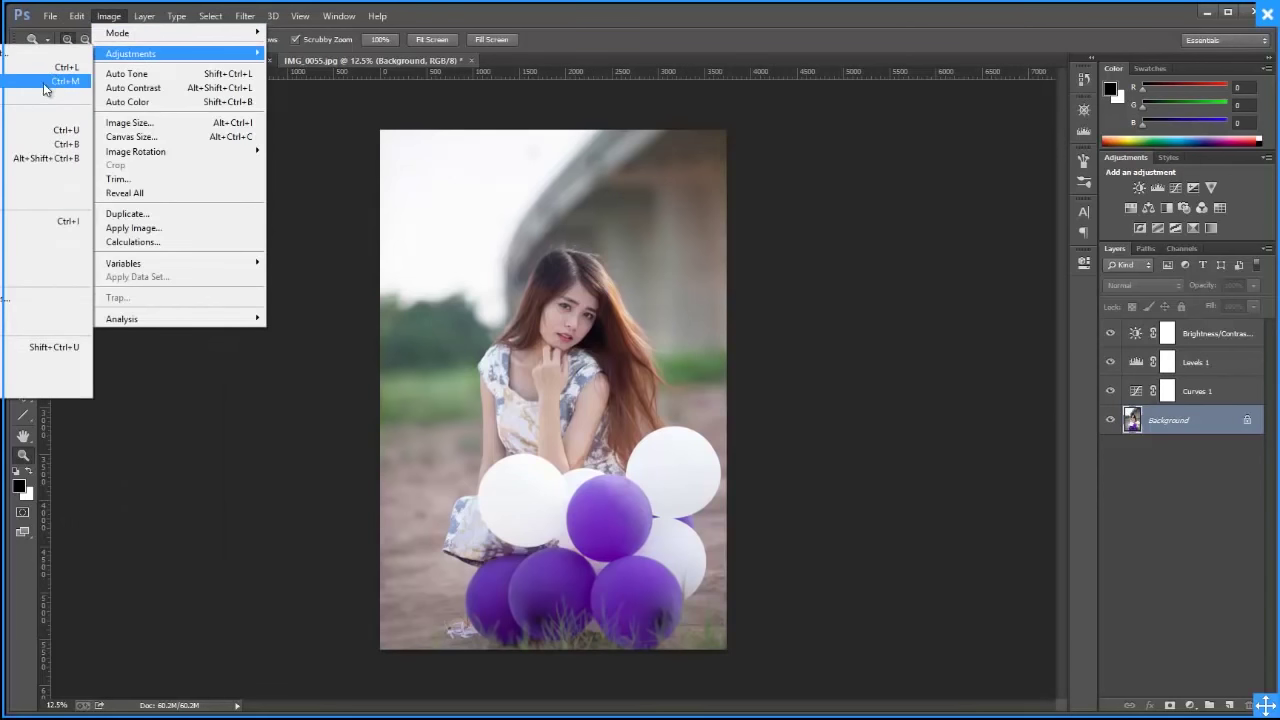
pyautogui.click(44, 86)
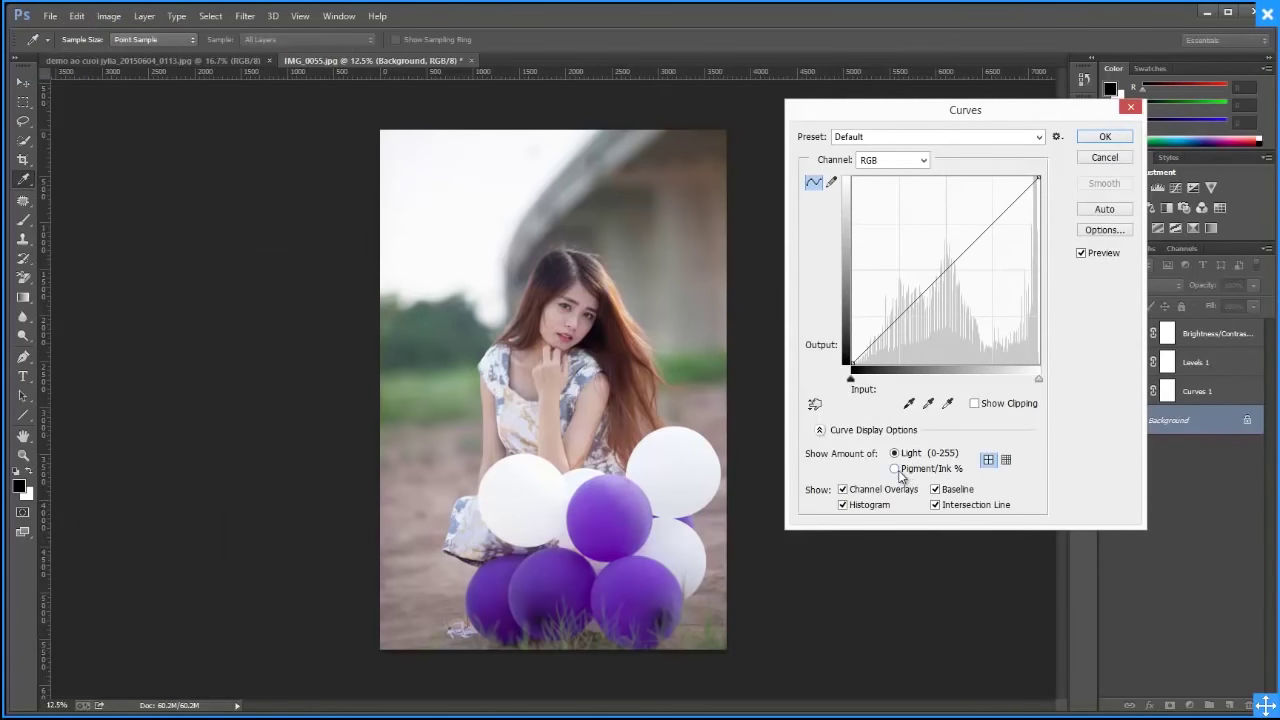
pyautogui.click(896, 469)
pyautogui.click(896, 469)
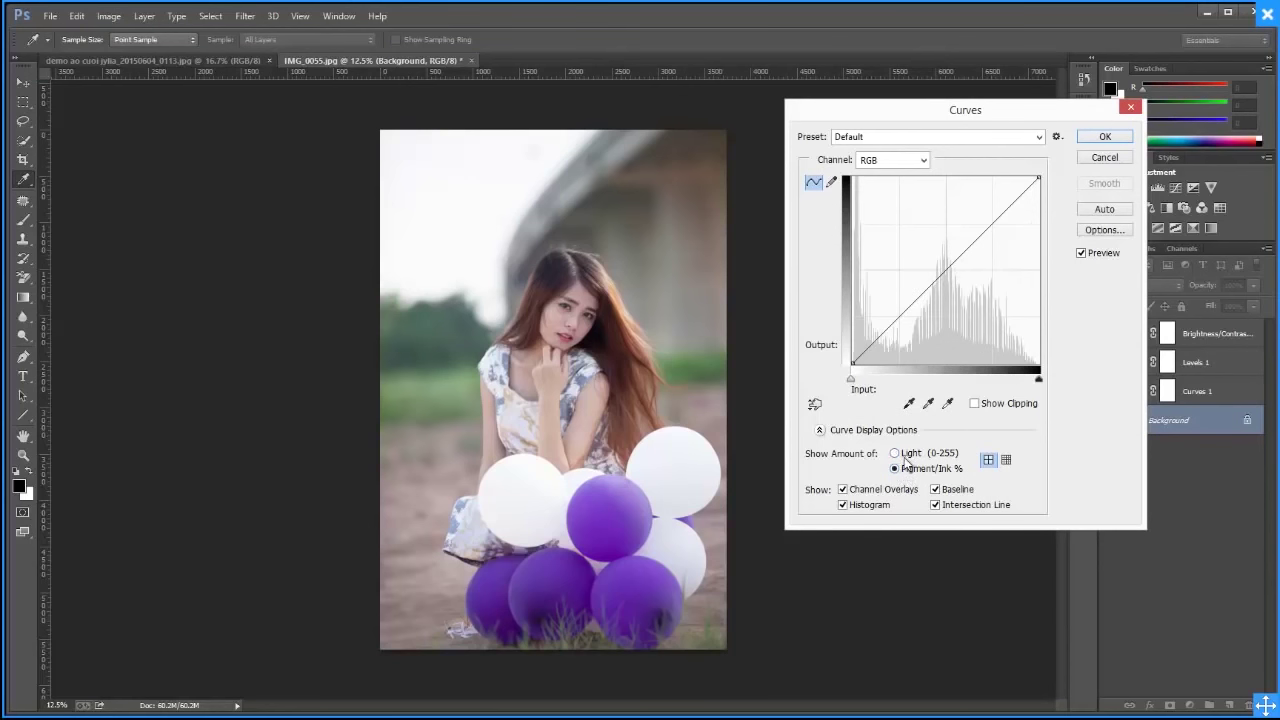
pyautogui.click(912, 453)
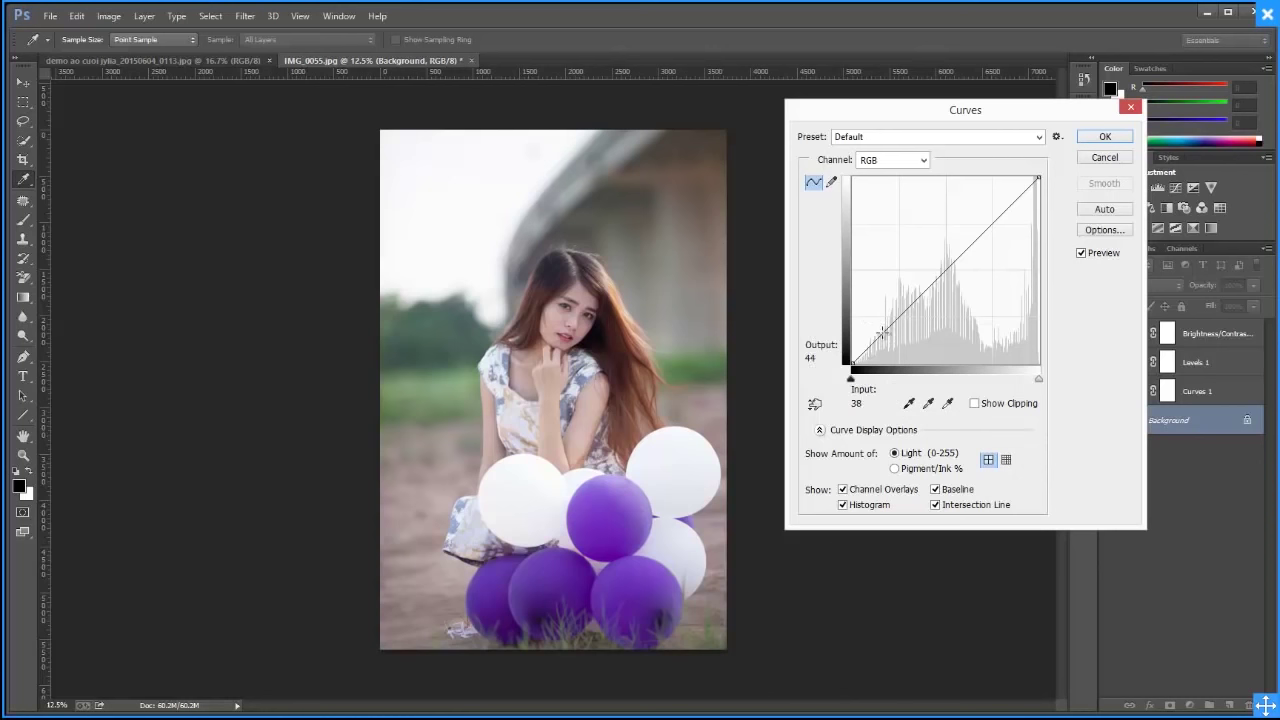
# Test darkening the shadows by pulling the RGB curve down, then straighten it again
pyautogui.moveTo(884, 332); pyautogui.dragTo(898, 347)
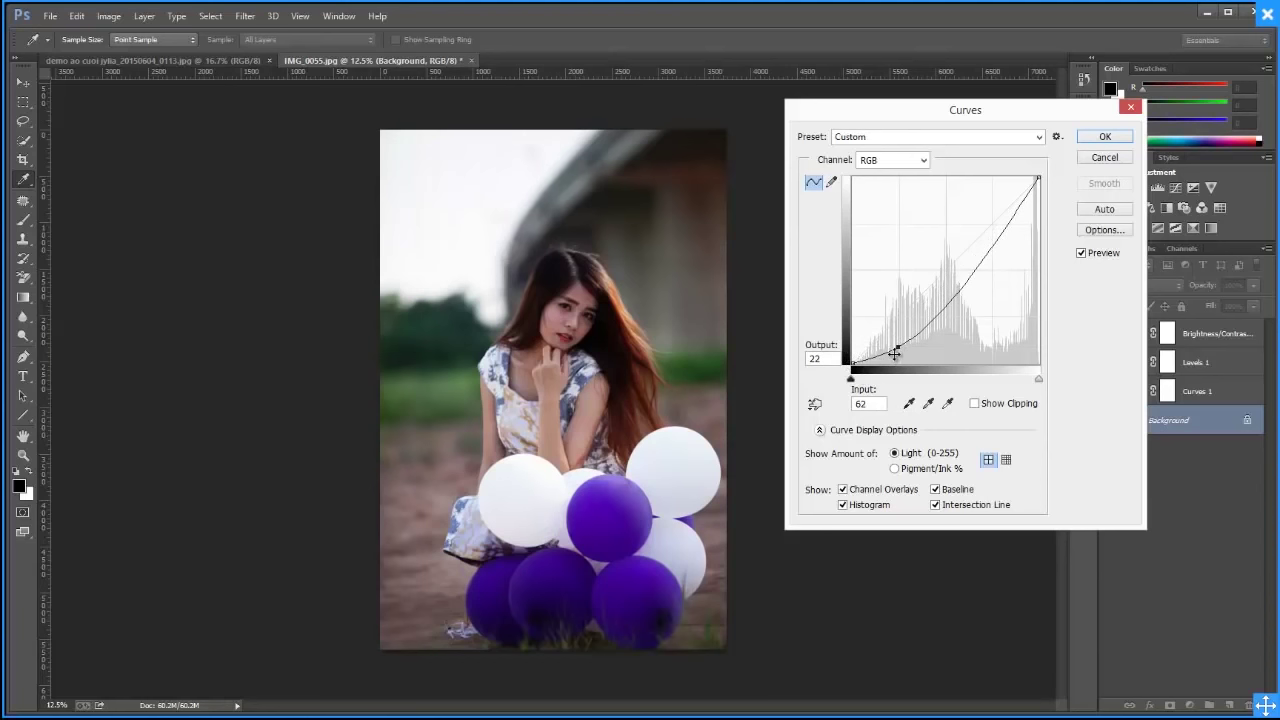
pyautogui.moveTo(898, 349); pyautogui.dragTo(884, 333)
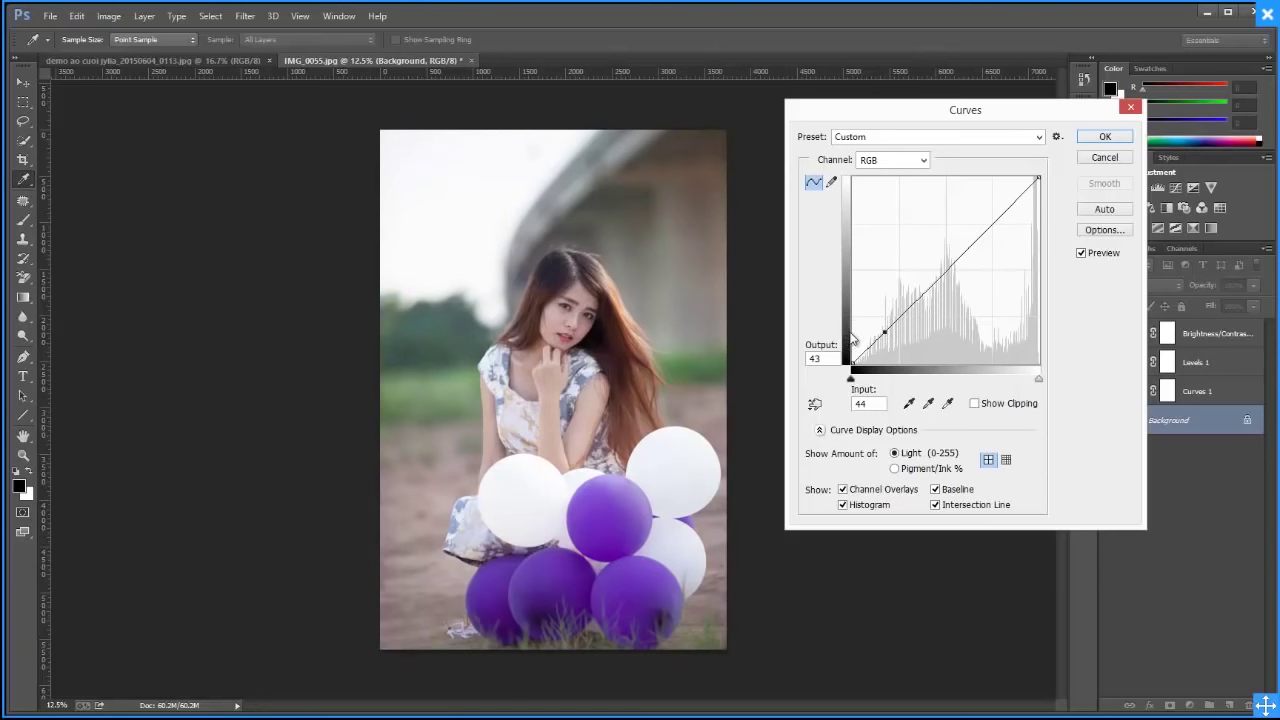
pyautogui.moveTo(884, 332); pyautogui.dragTo(888, 347)
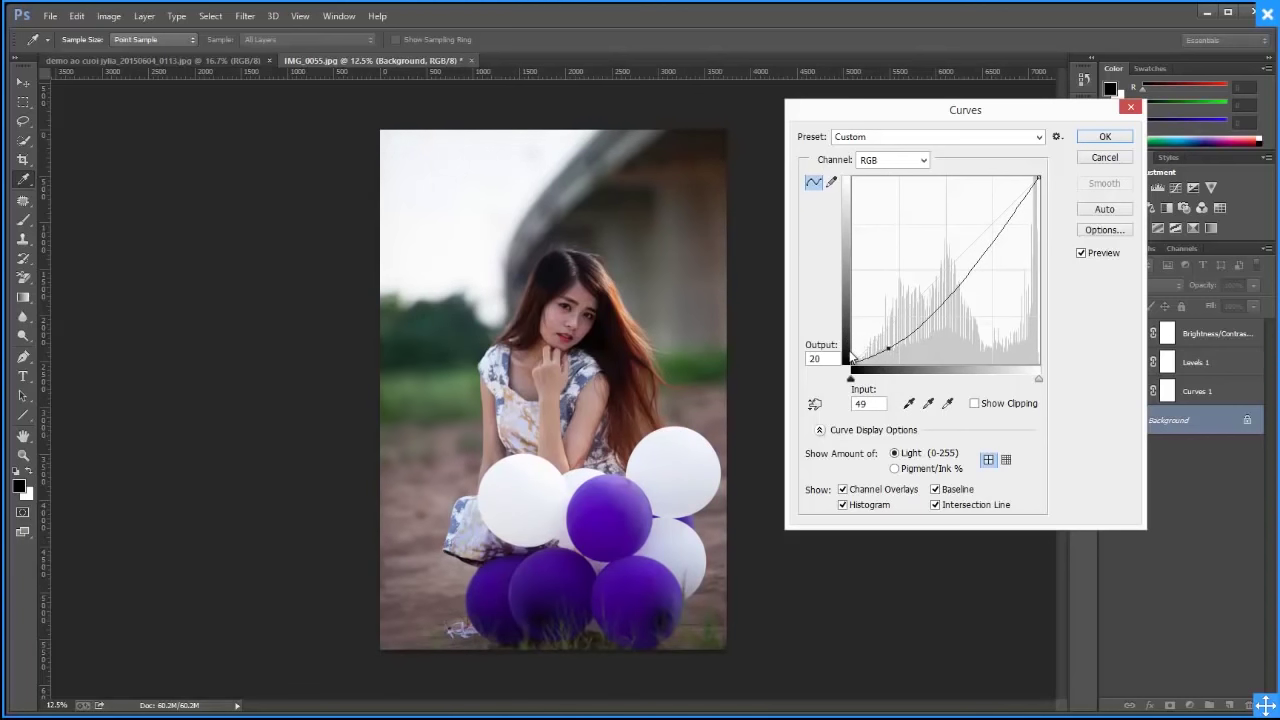
pyautogui.moveTo(888, 347); pyautogui.dragTo(880, 336)
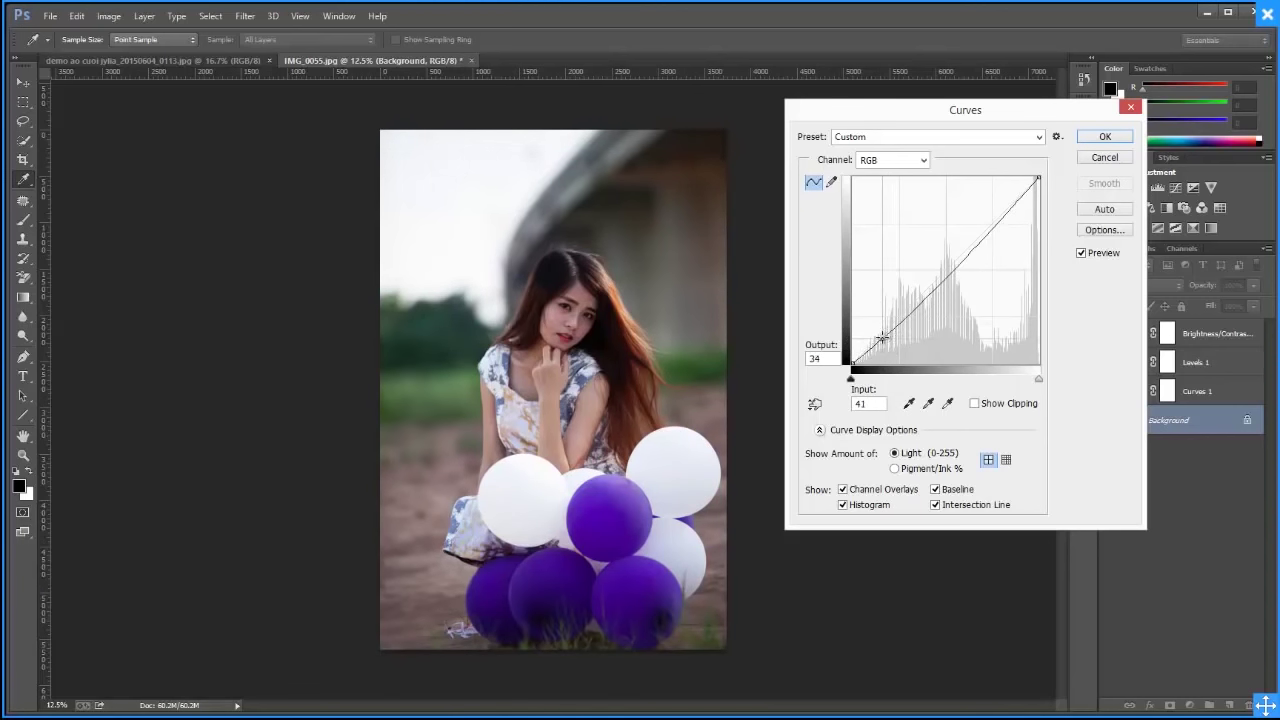
# Add several control points, dipping the upper and lower RGB curve slightly below the diagonal
pyautogui.click(931, 292)
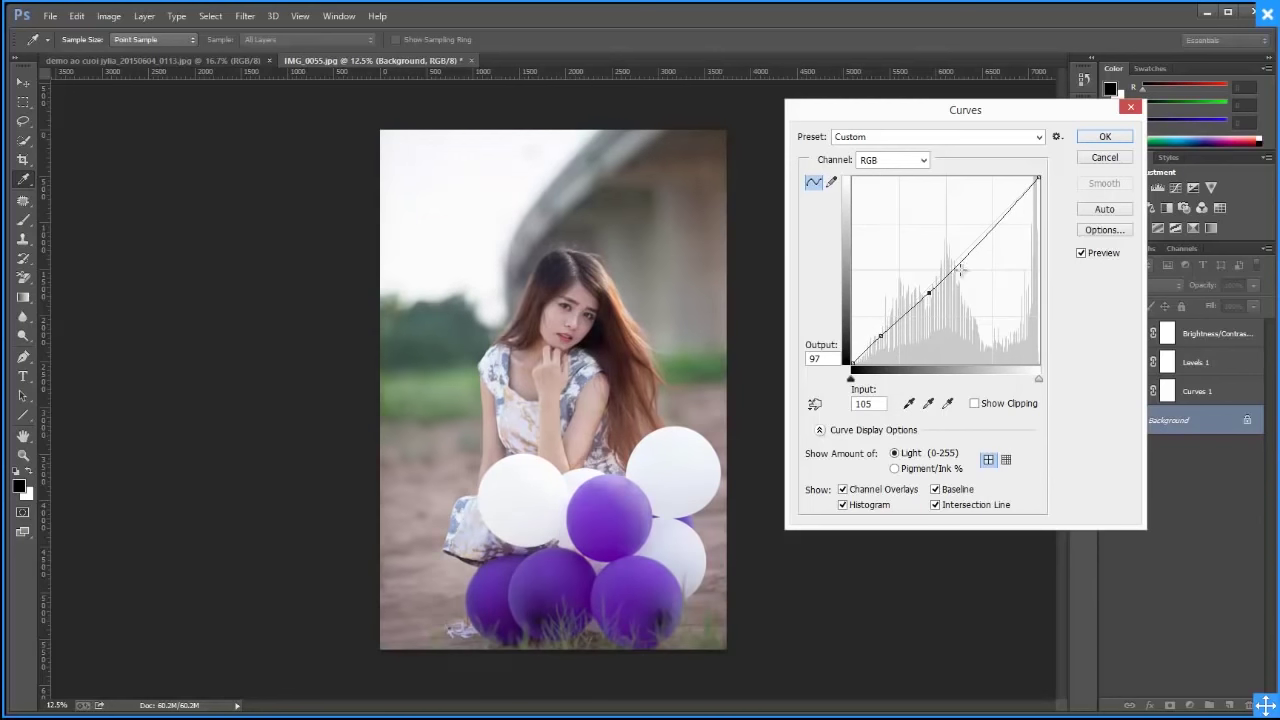
pyautogui.moveTo(964, 254); pyautogui.dragTo(963, 267)
pyautogui.click(1016, 208)
pyautogui.moveTo(1000, 220); pyautogui.dragTo(985, 255)
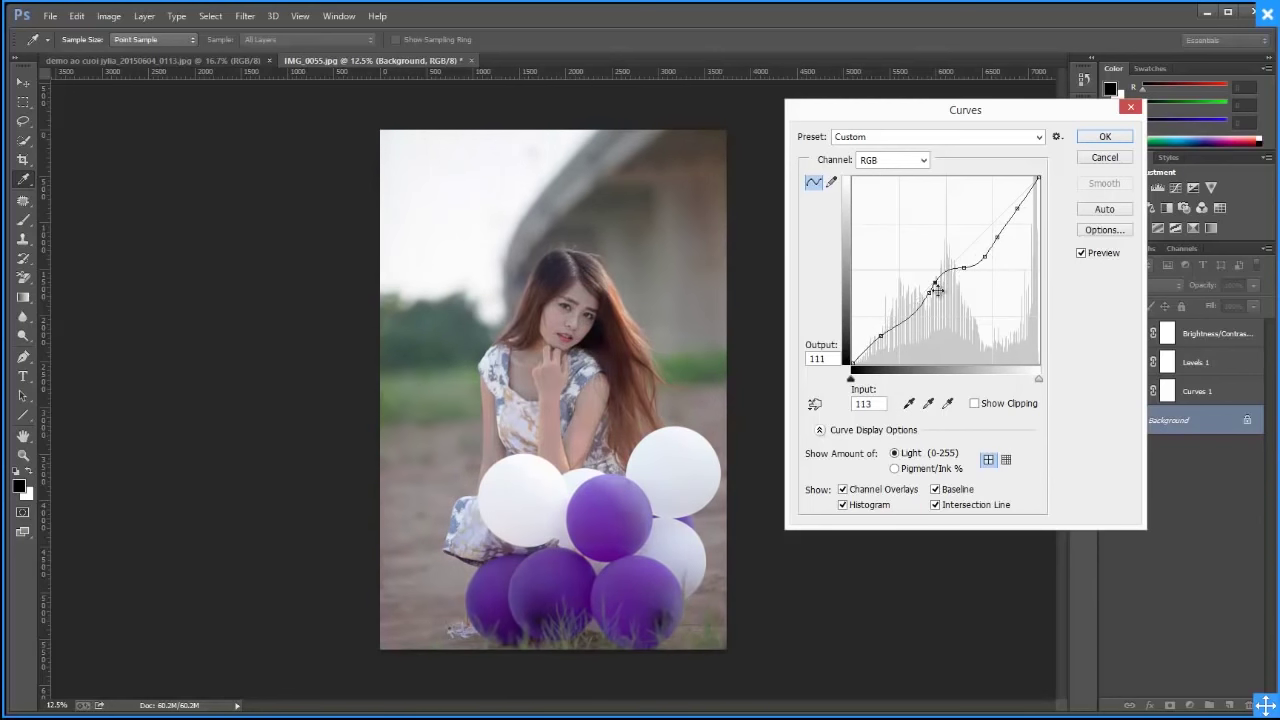
pyautogui.moveTo(902, 316); pyautogui.dragTo(900, 323)
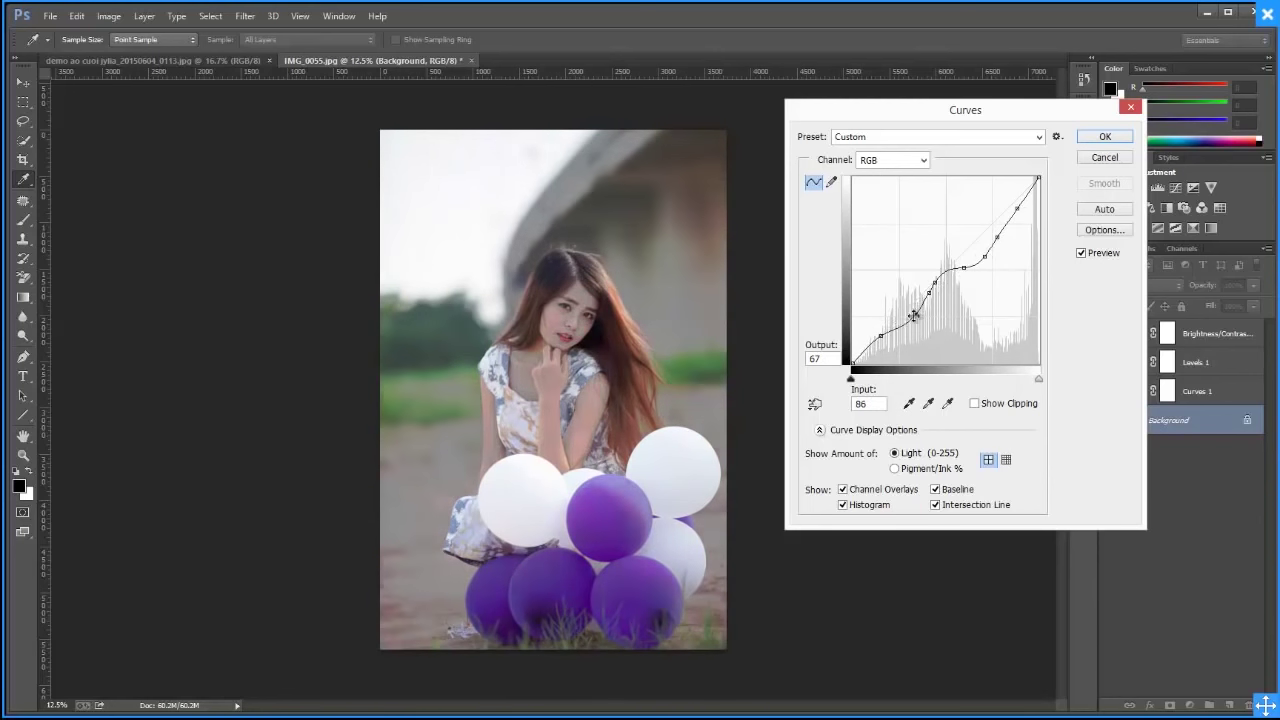
pyautogui.click(1010, 221)
pyautogui.click(964, 267)
# Cancel the Curves dialog, then review Brightness/Contrast 1's settings and collapse the panel
pyautogui.hotkey('ctrl', 'space')
pyautogui.press('Escape')
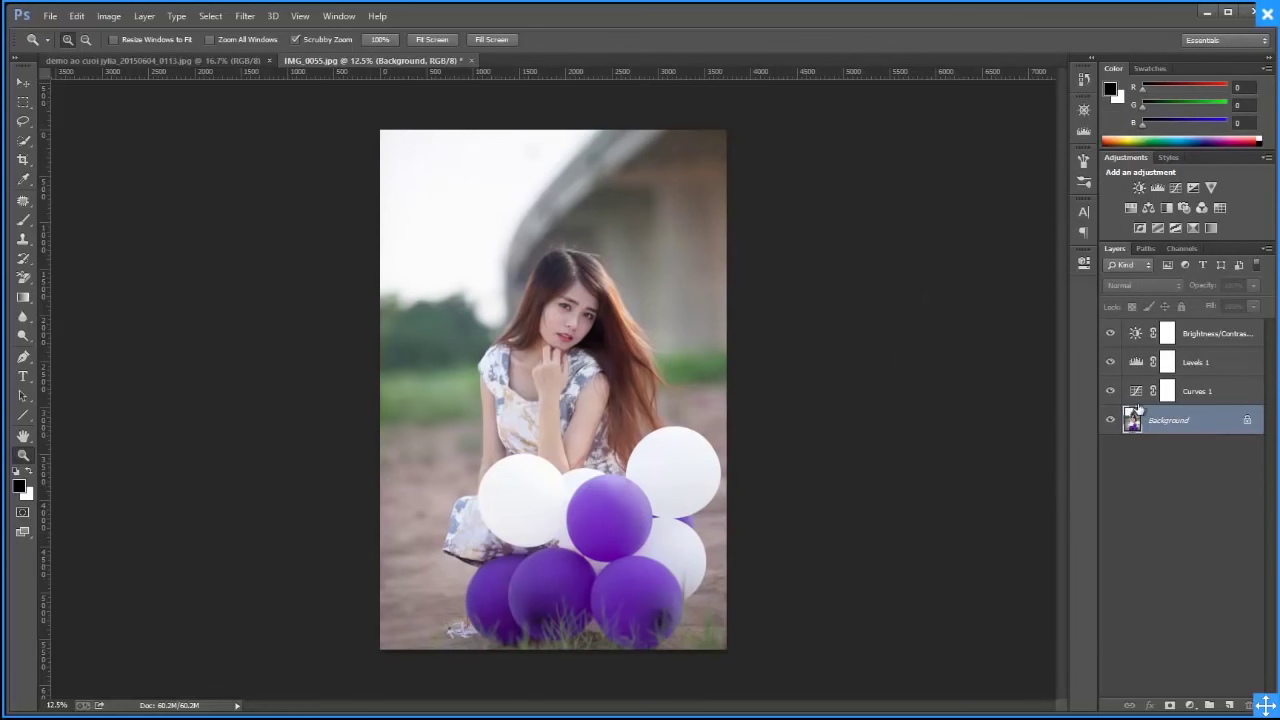
pyautogui.click(1190, 398)
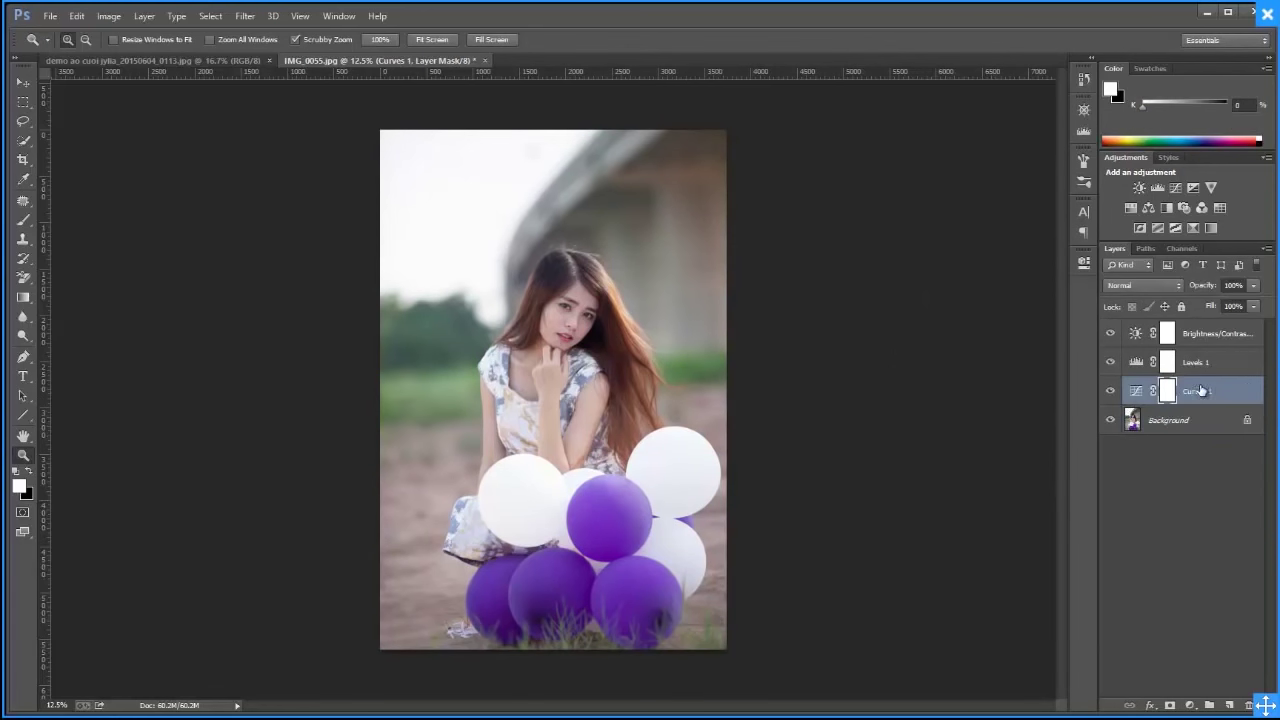
pyautogui.click(1204, 370)
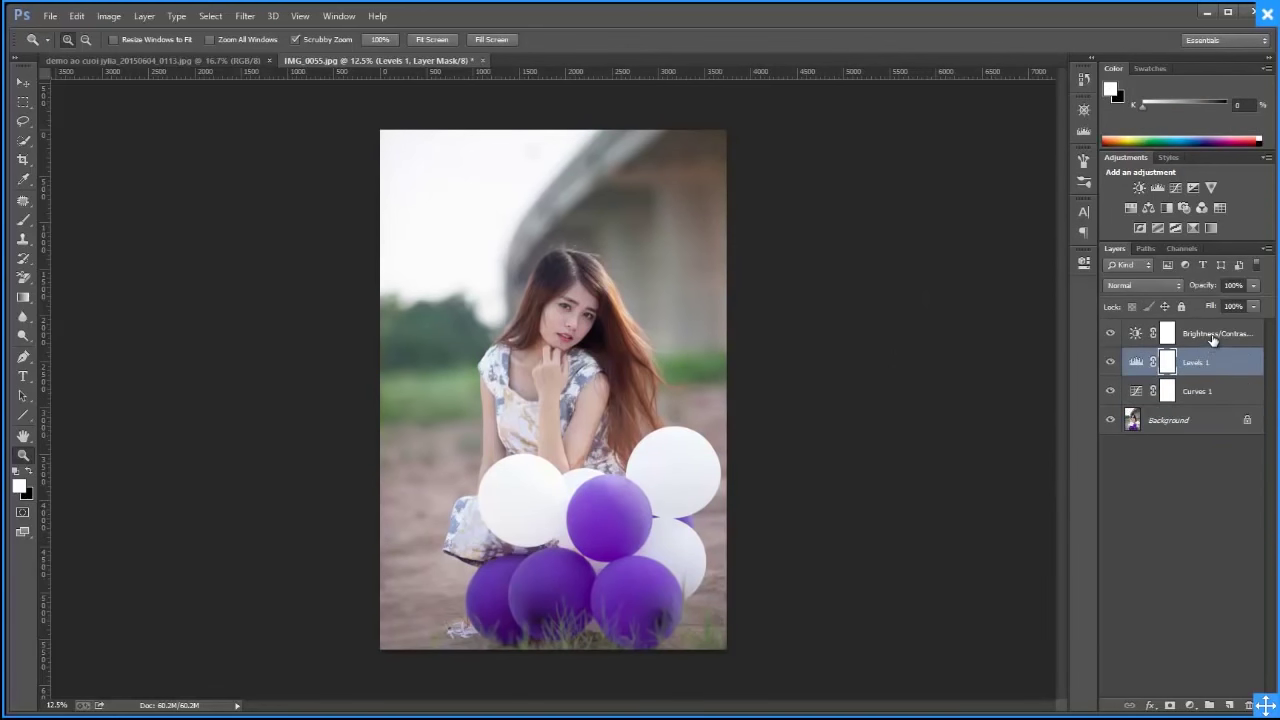
pyautogui.click(1212, 337)
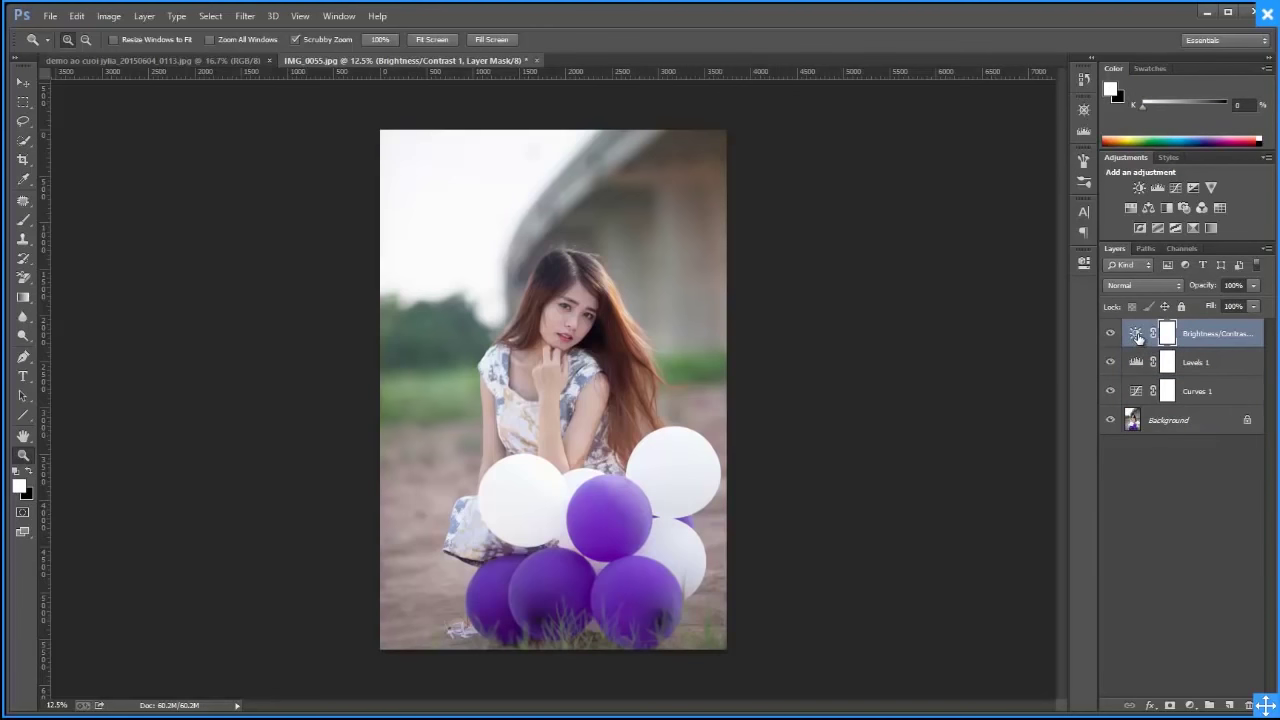
pyautogui.doubleClick(1137, 337)
pyautogui.moveTo(957, 336); pyautogui.dragTo(953, 338)
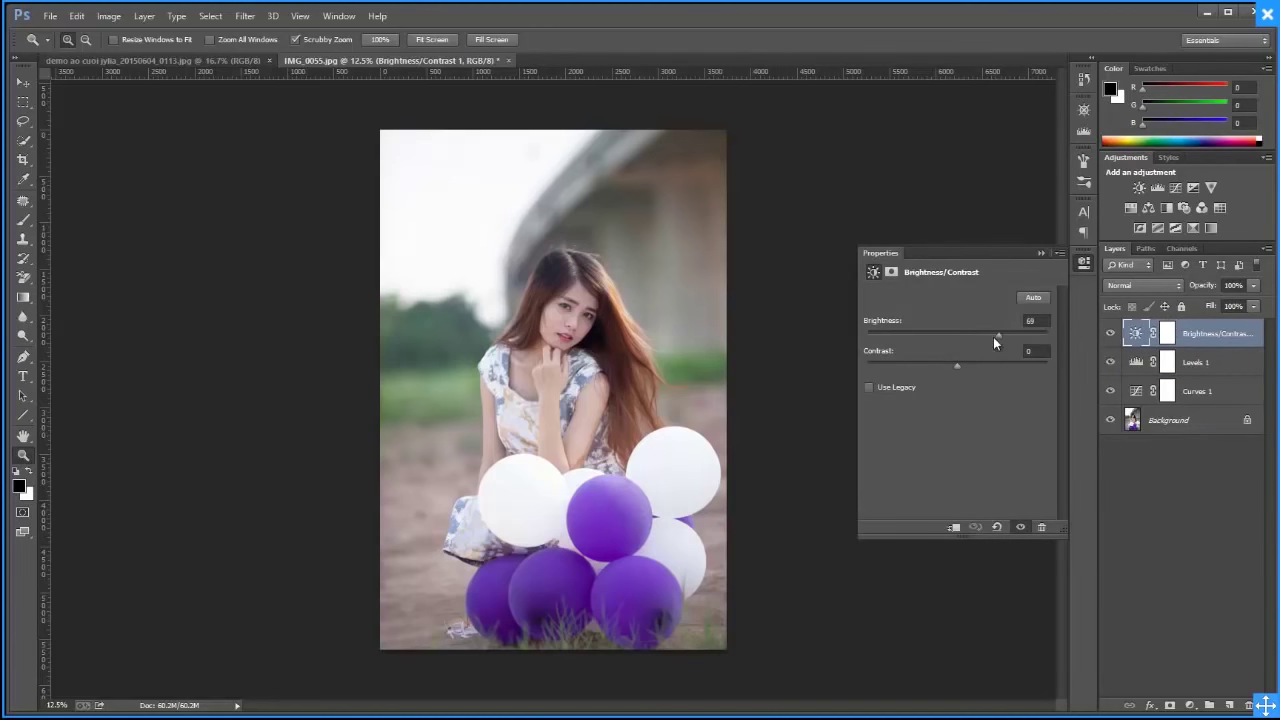
pyautogui.click(1042, 254)
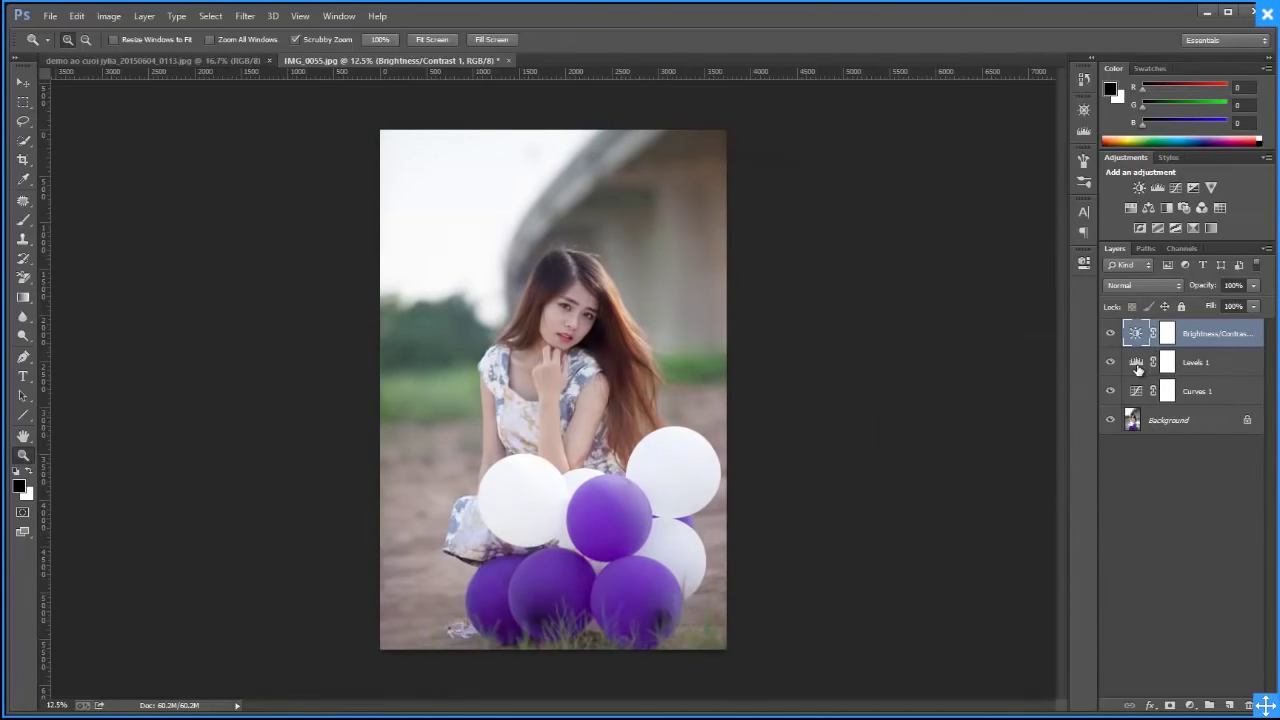
# Step between Levels 1 and Curves 1, ending with Levels 1 and Brightness/Contrast 1 both selected
pyautogui.click(1137, 368)
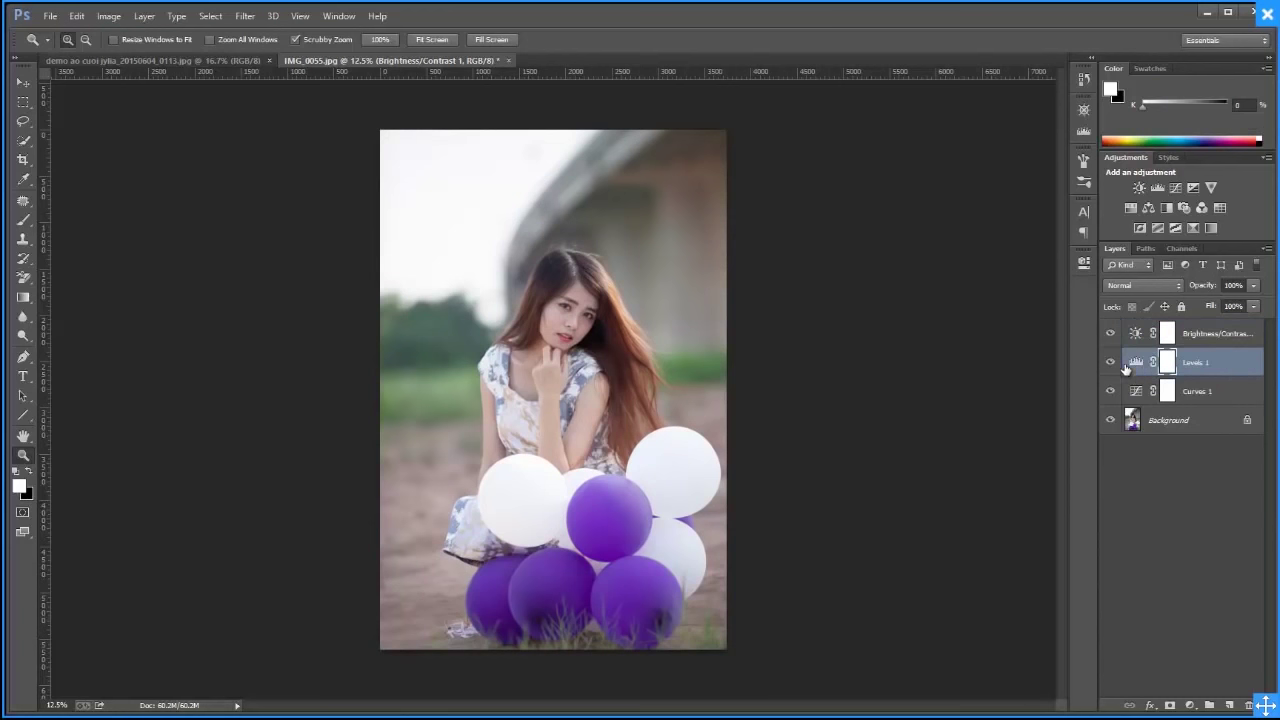
pyautogui.click(1135, 399)
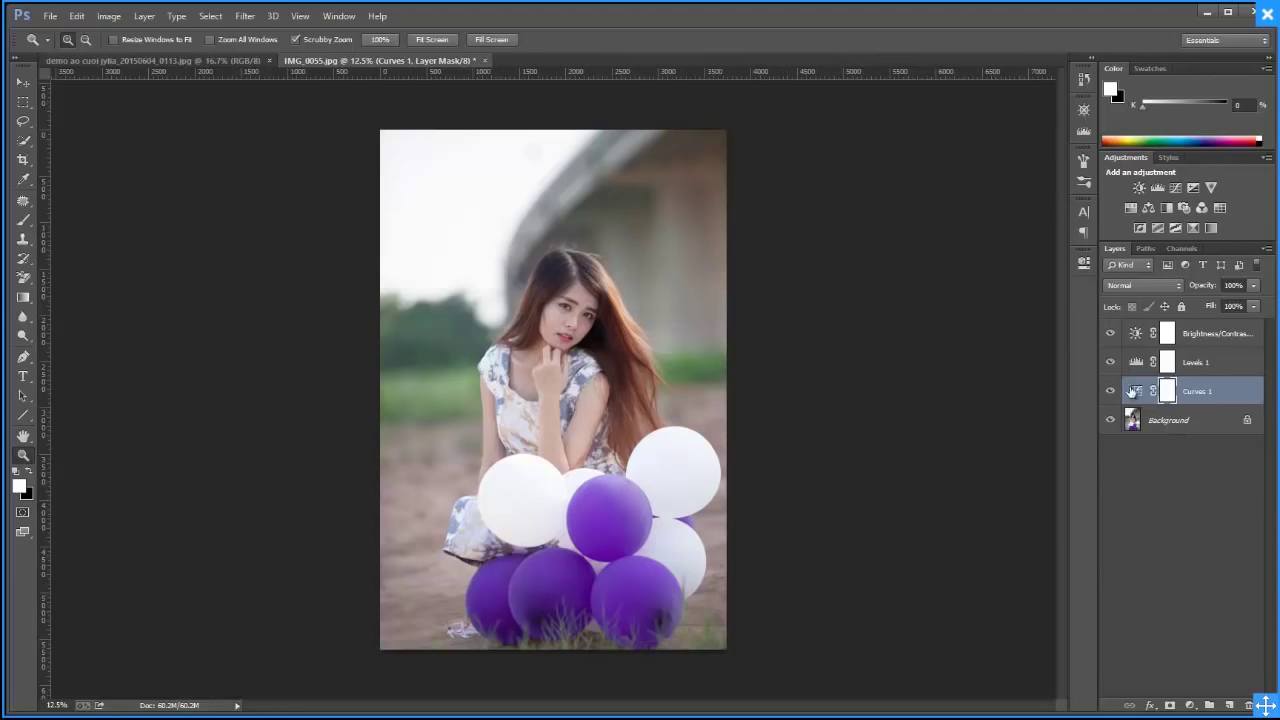
pyautogui.click(1217, 372)
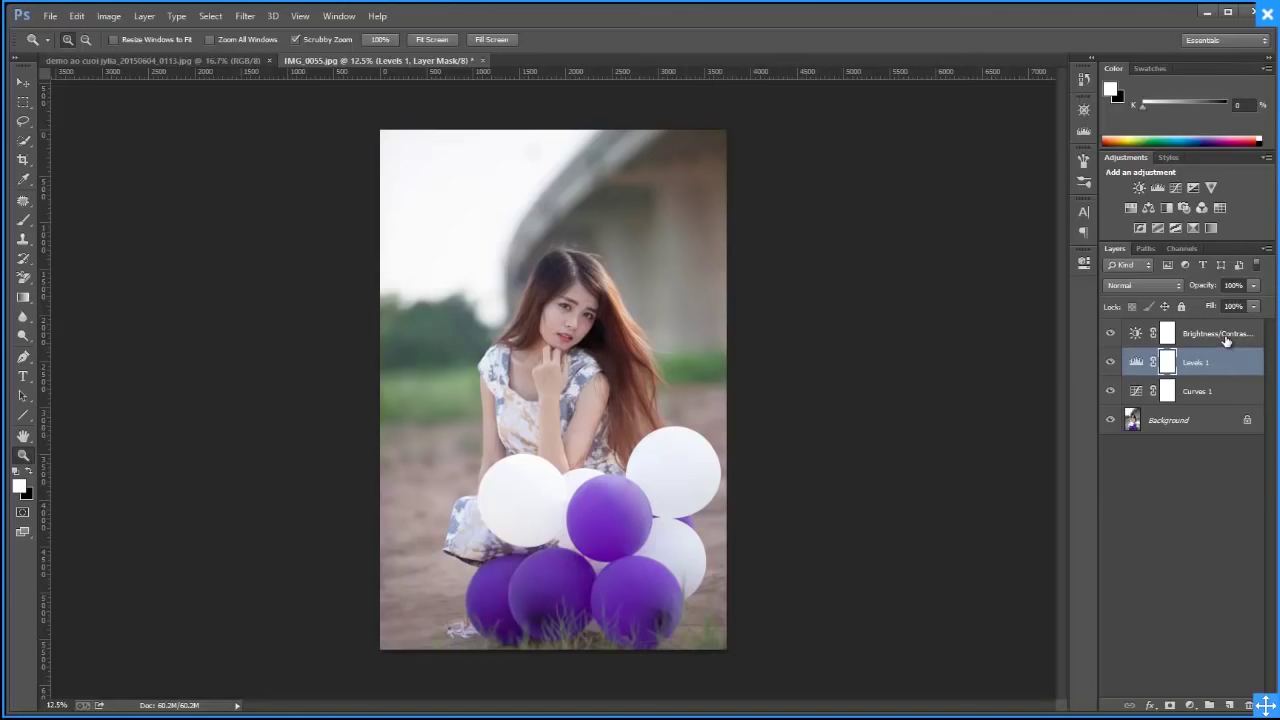
pyautogui.click(1153, 394)
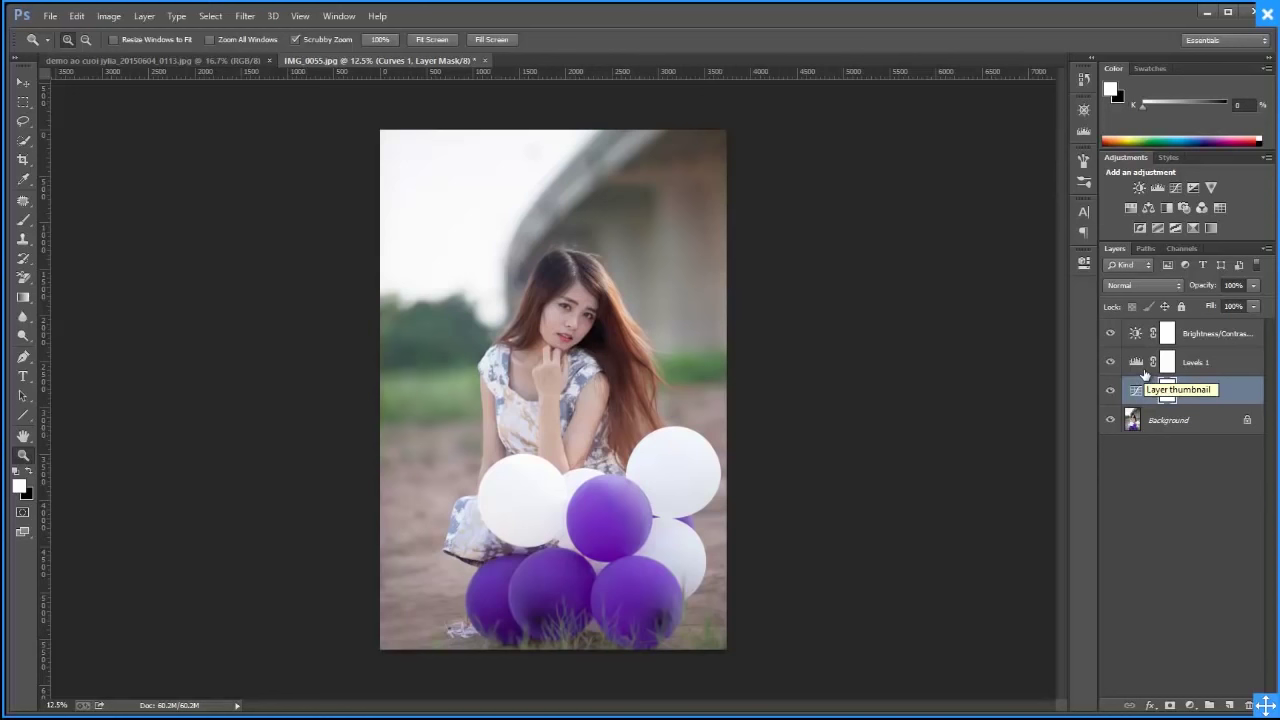
pyautogui.click(1197, 366)
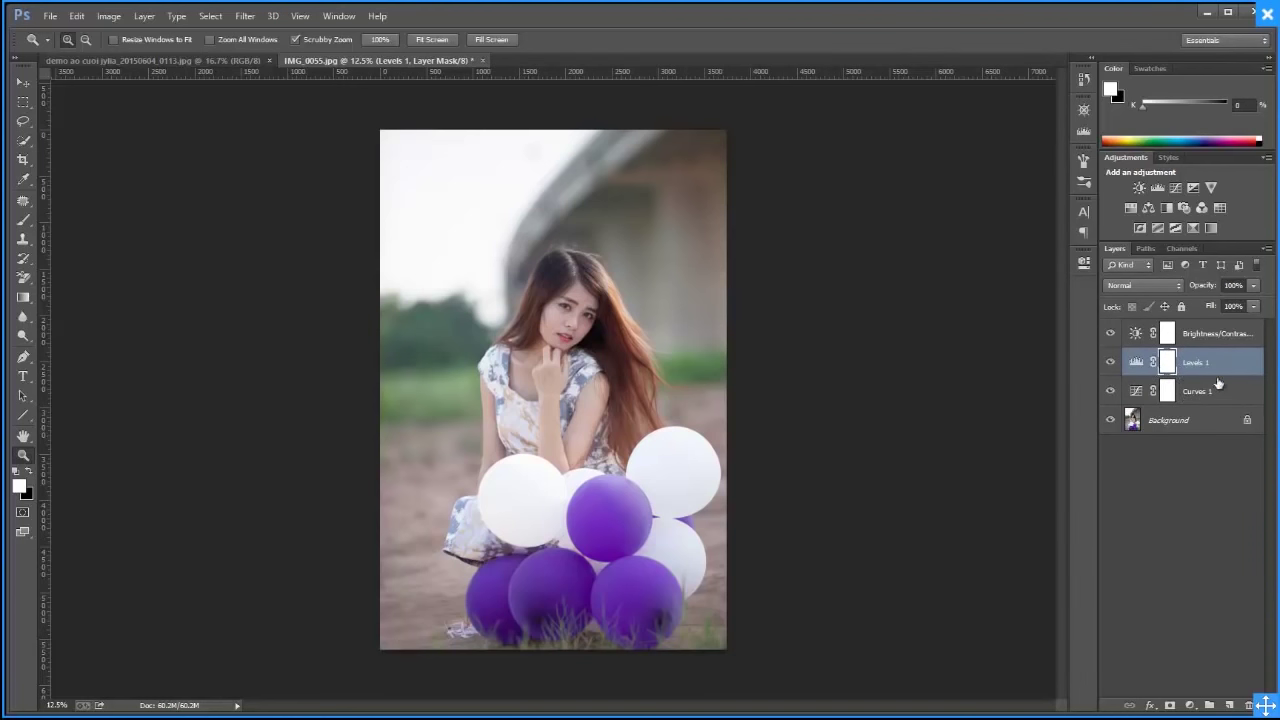
pyautogui.keyDown('shift'); pyautogui.click(1226, 341); pyautogui.keyUp('shift')
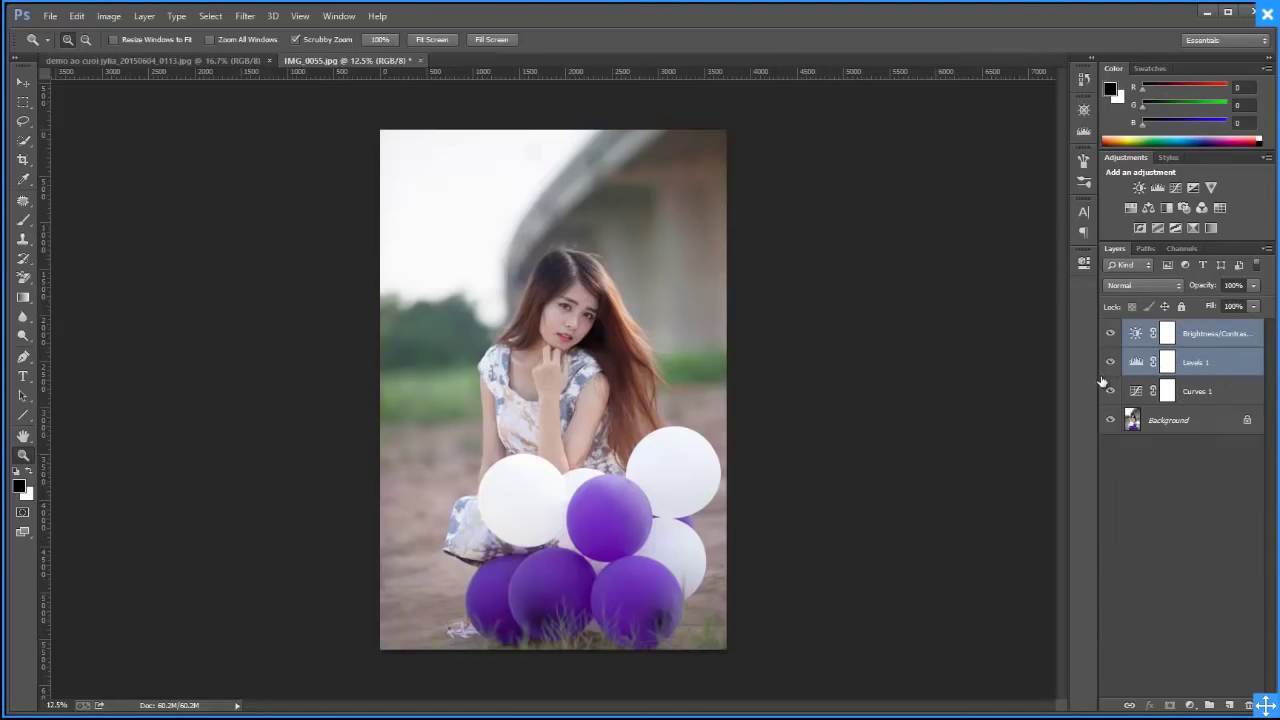
# Delete Levels 1 and Brightness/Contrast 1, then nudge a midpoint on Curves 1's RGB curve
pyautogui.press('Delete')
pyautogui.doubleClick(1136, 333)
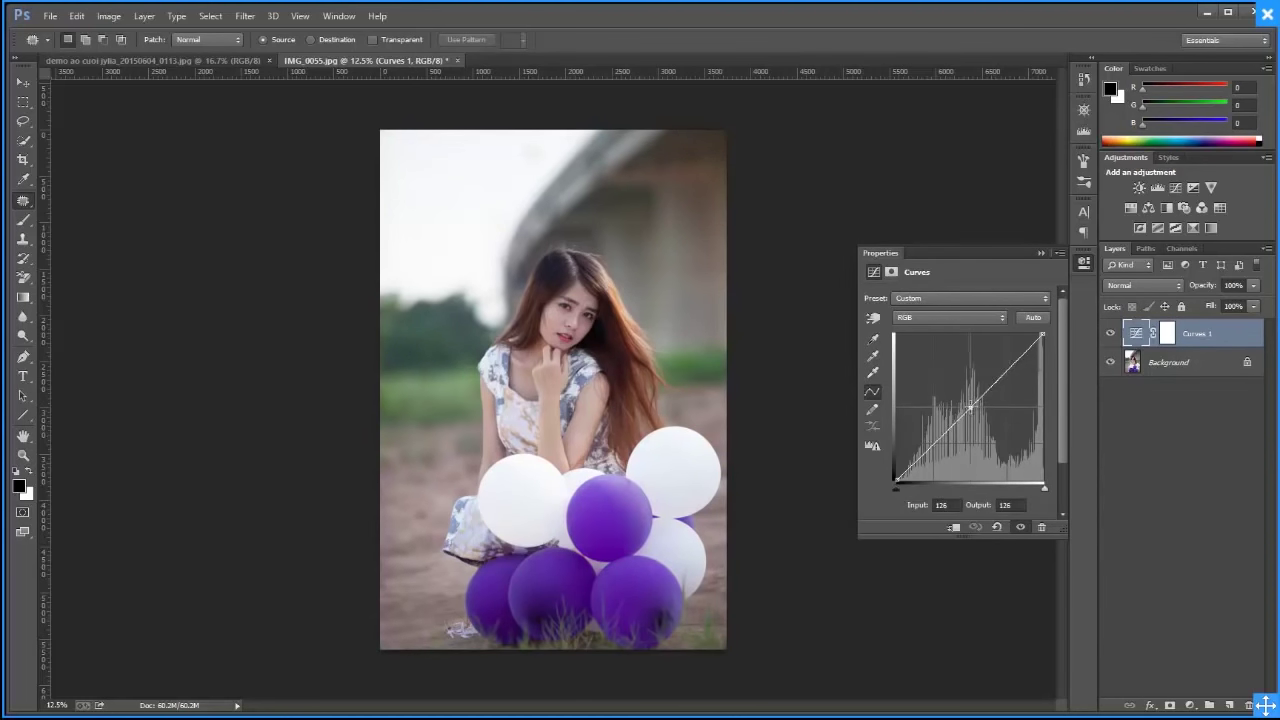
pyautogui.click(969, 408)
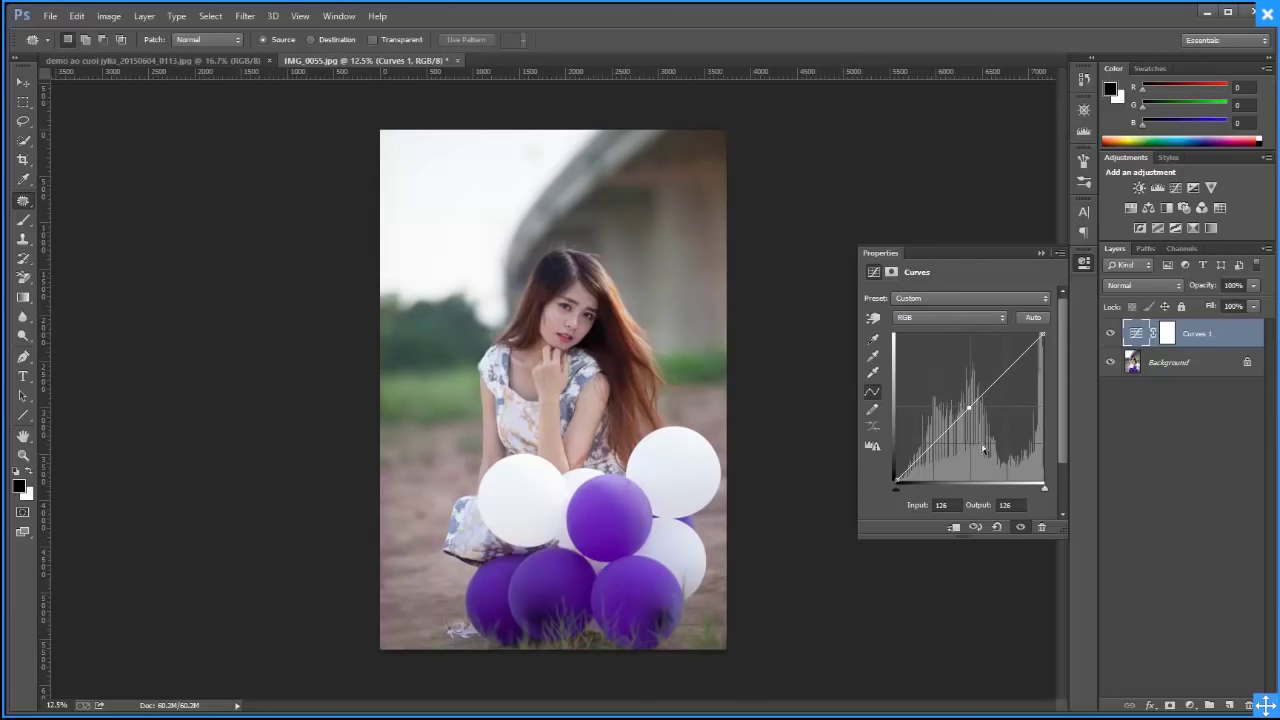
pyautogui.click(929, 319)
pyautogui.moveTo(969, 408); pyautogui.dragTo(966, 410)
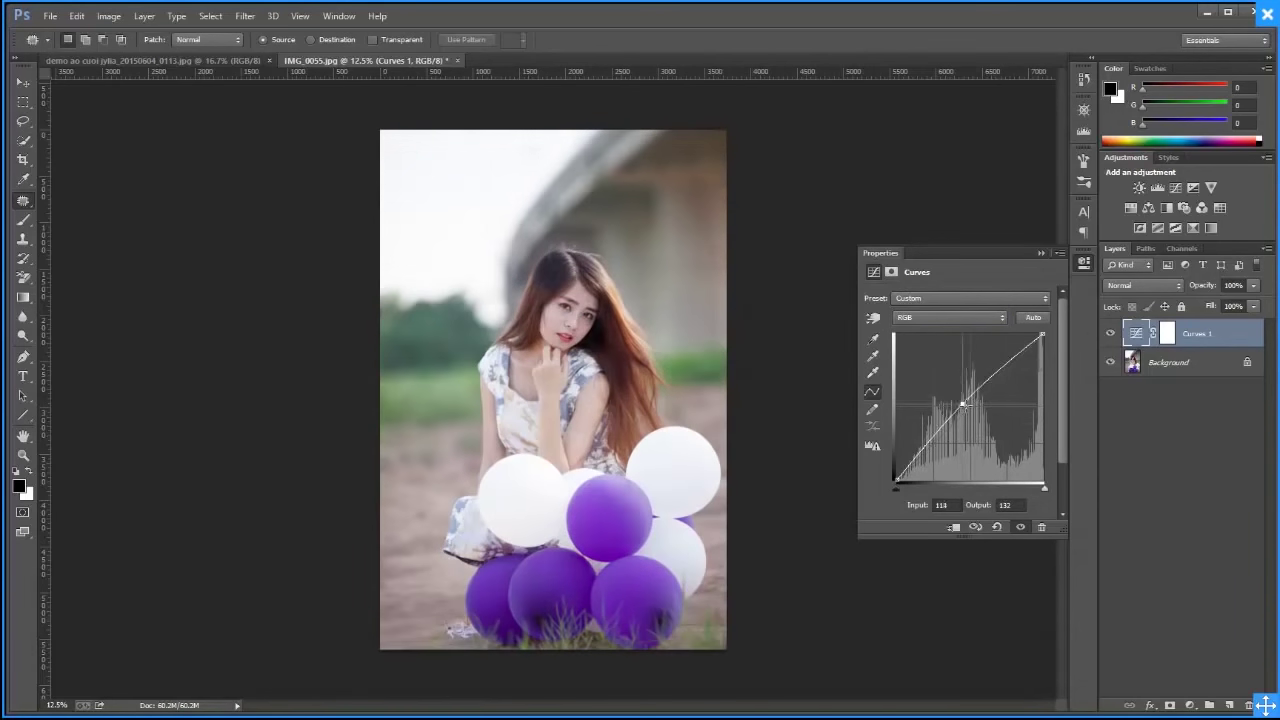
pyautogui.click(912, 319)
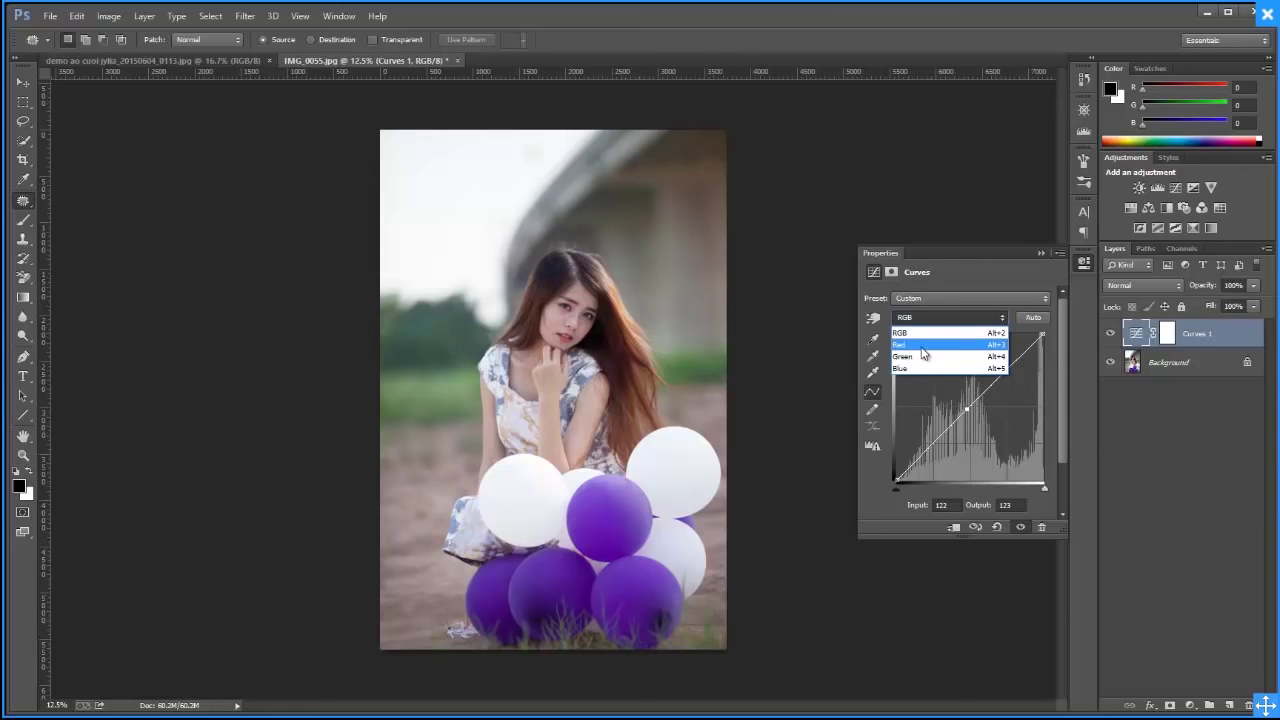
# Switch Curves 1 to the Red channel, test warming bends, then drag the point off
pyautogui.click(920, 348)
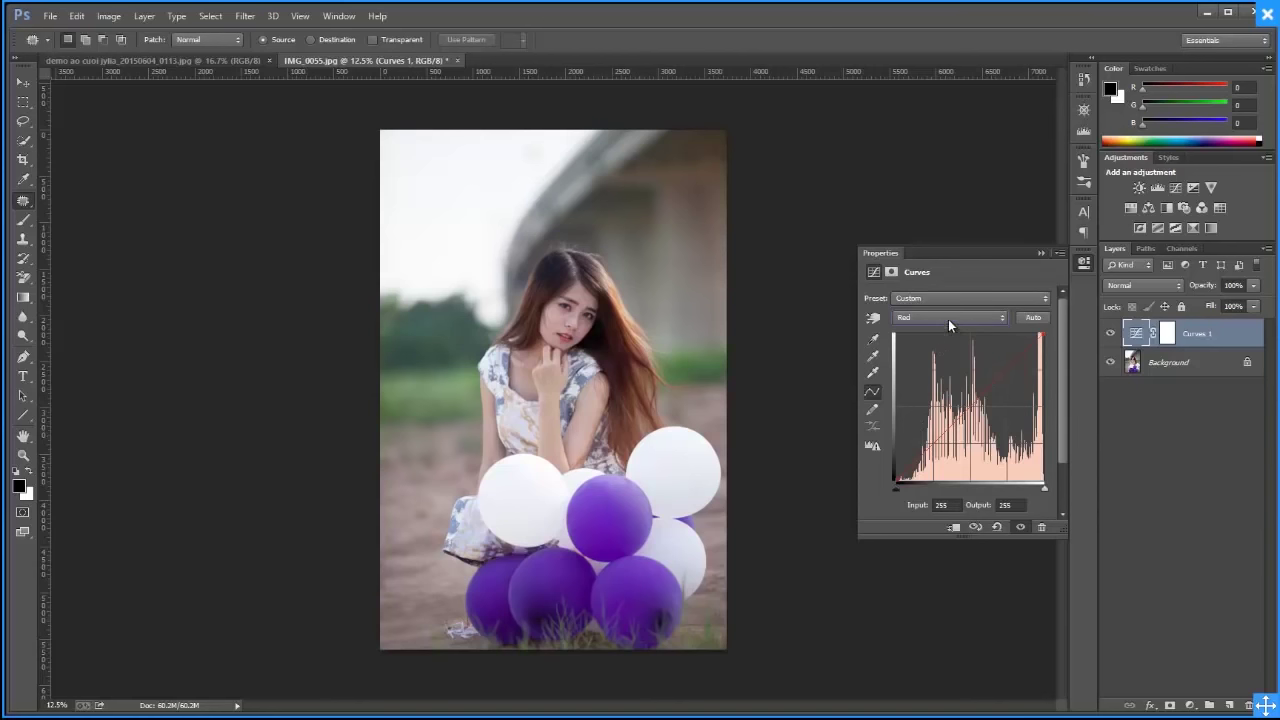
pyautogui.click(950, 320)
pyautogui.click(936, 350)
pyautogui.moveTo(971, 404)
pyautogui.mouseDown()
pyautogui.moveTo(949, 394)
pyautogui.moveTo(1014, 433)
pyautogui.moveTo(1004, 413)
pyautogui.moveTo(969, 420)
pyautogui.mouseUp()
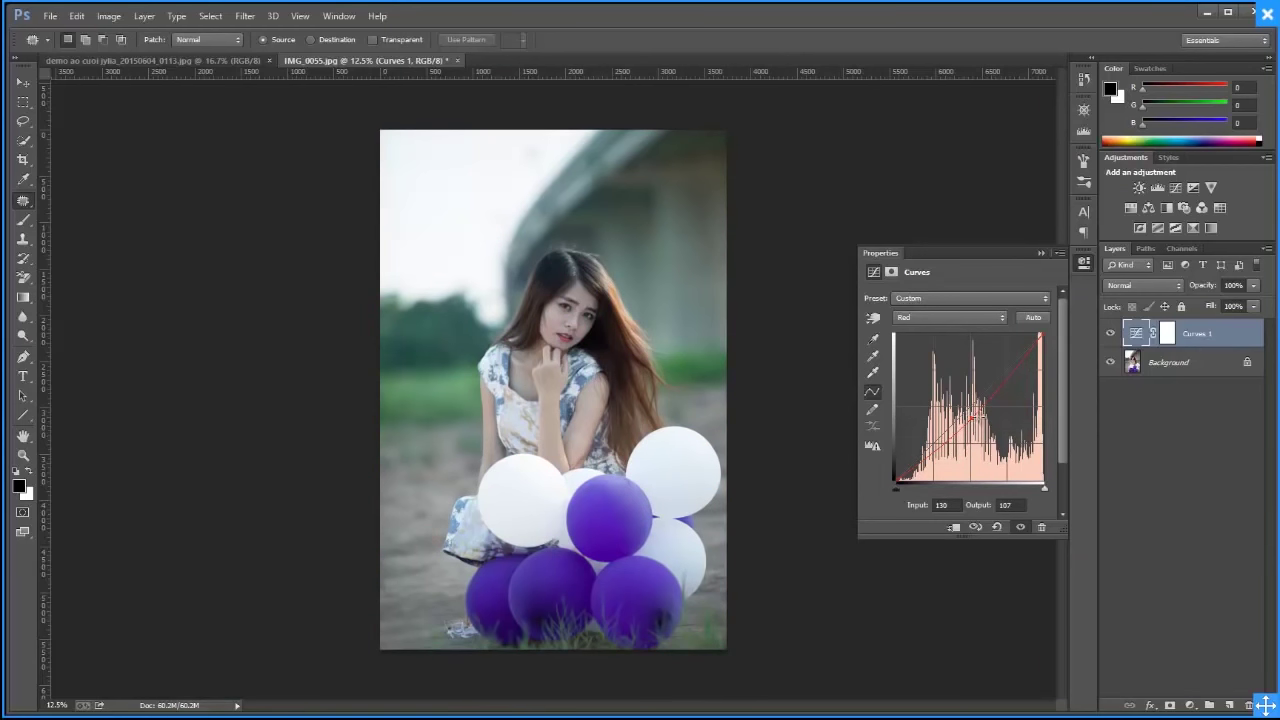
pyautogui.moveTo(973, 417); pyautogui.dragTo(930, 420)
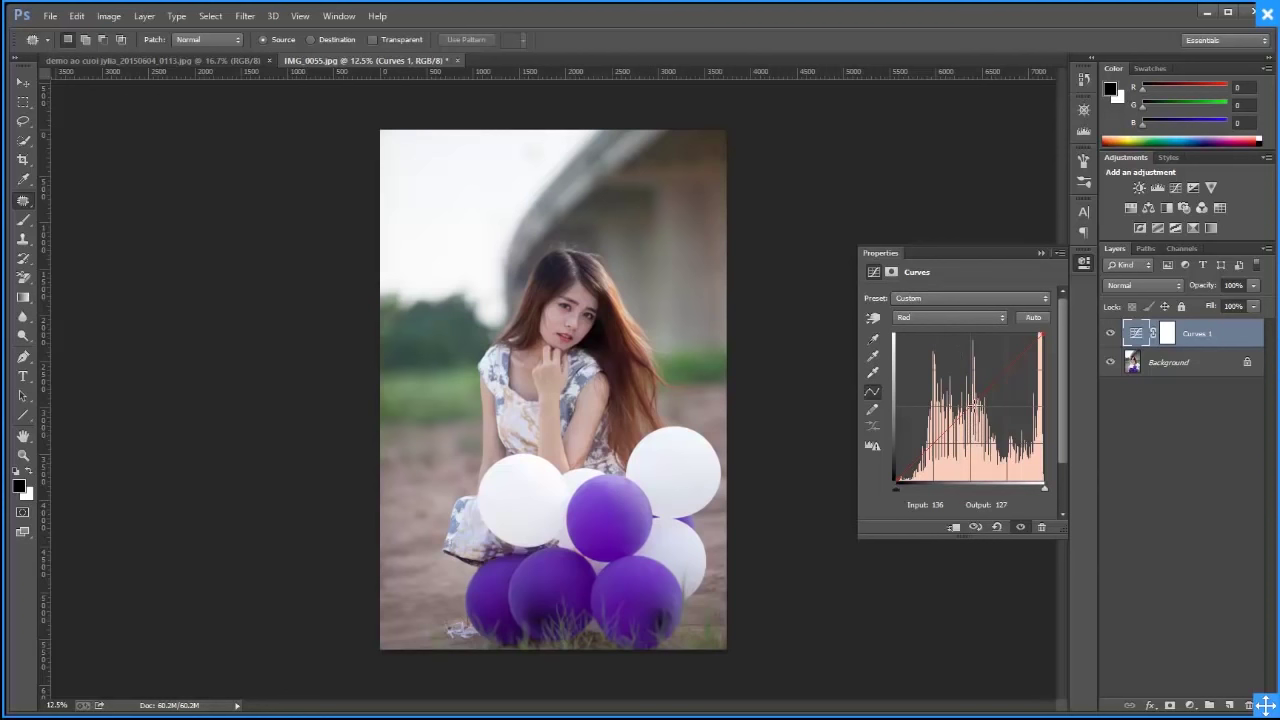
pyautogui.moveTo(950, 428)
pyautogui.mouseDown()
pyautogui.moveTo(929, 355)
pyautogui.moveTo(985, 407)
pyautogui.mouseUp()
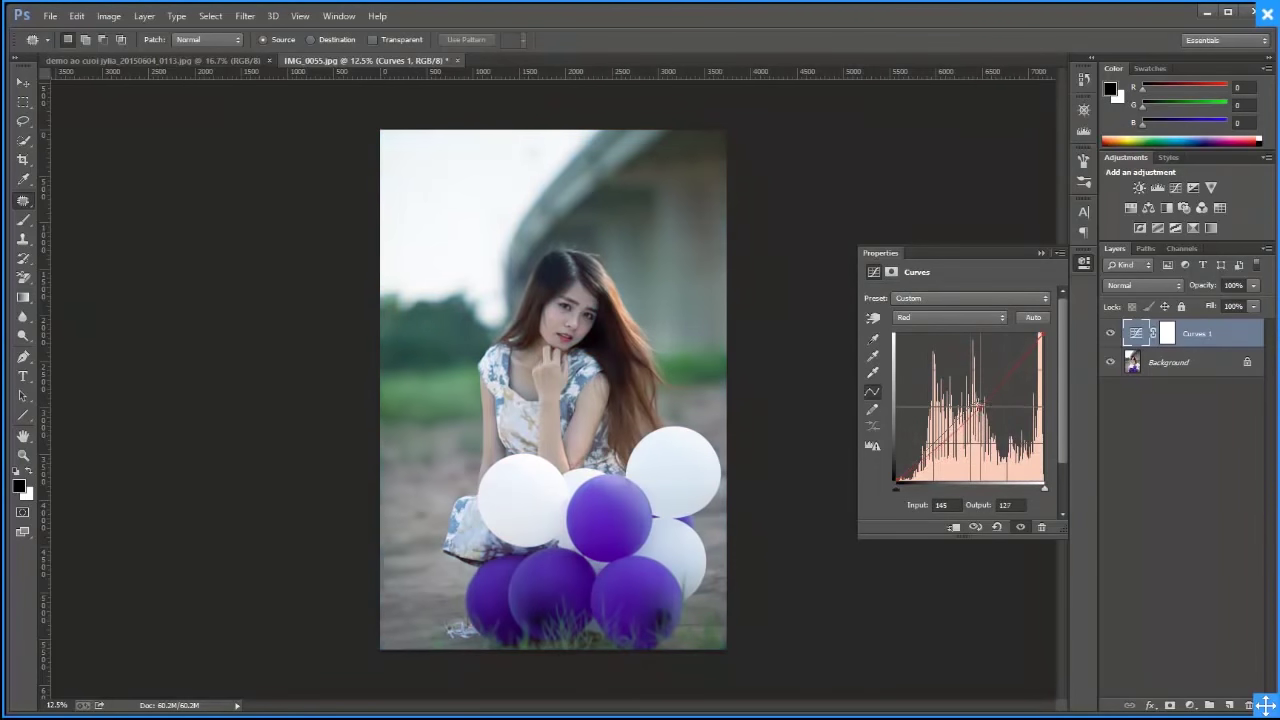
pyautogui.moveTo(985, 407); pyautogui.dragTo(943, 316)
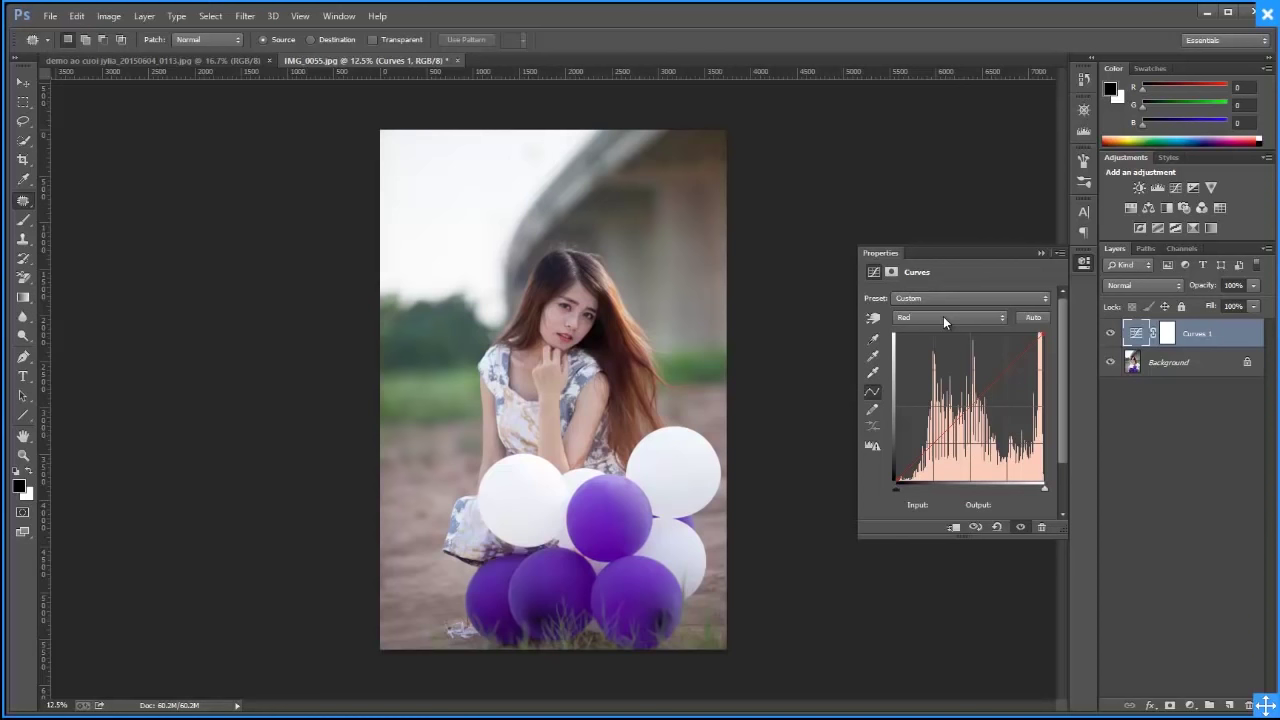
pyautogui.click(943, 317)
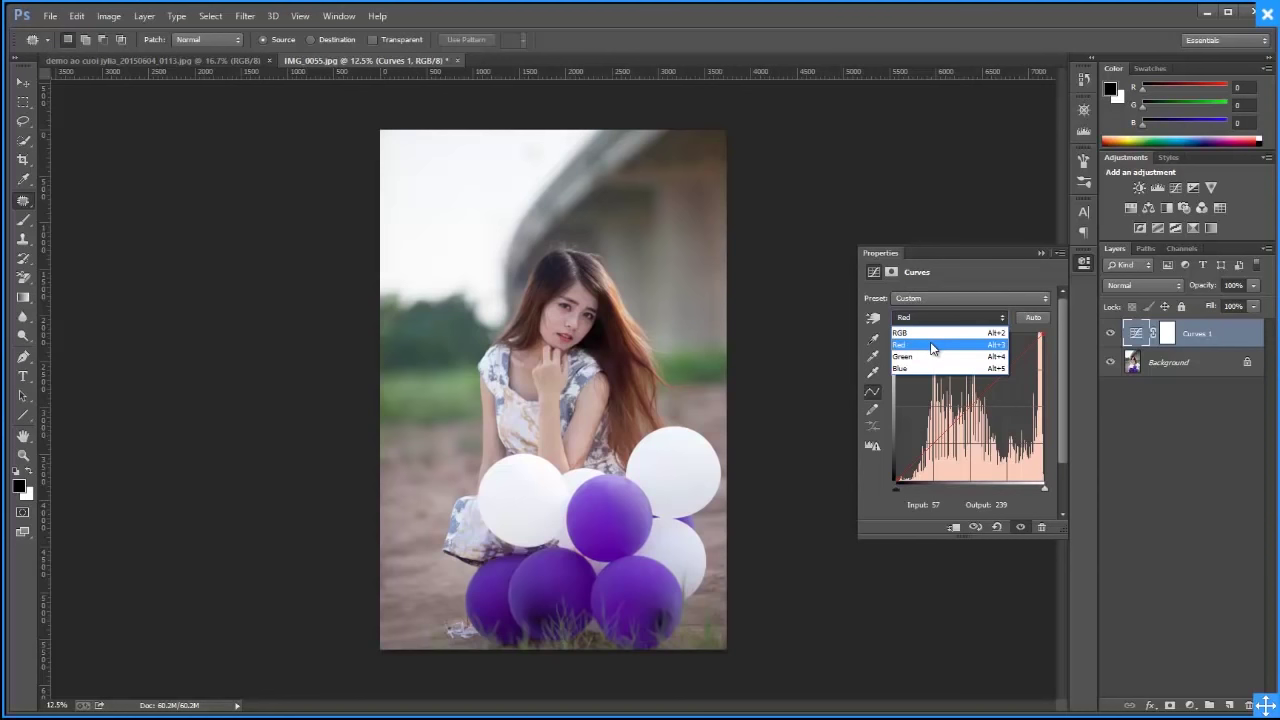
# Pull the red curve down, then test a Green channel point to remove the magenta cast
pyautogui.click(931, 346)
pyautogui.moveTo(983, 399); pyautogui.dragTo(986, 447)
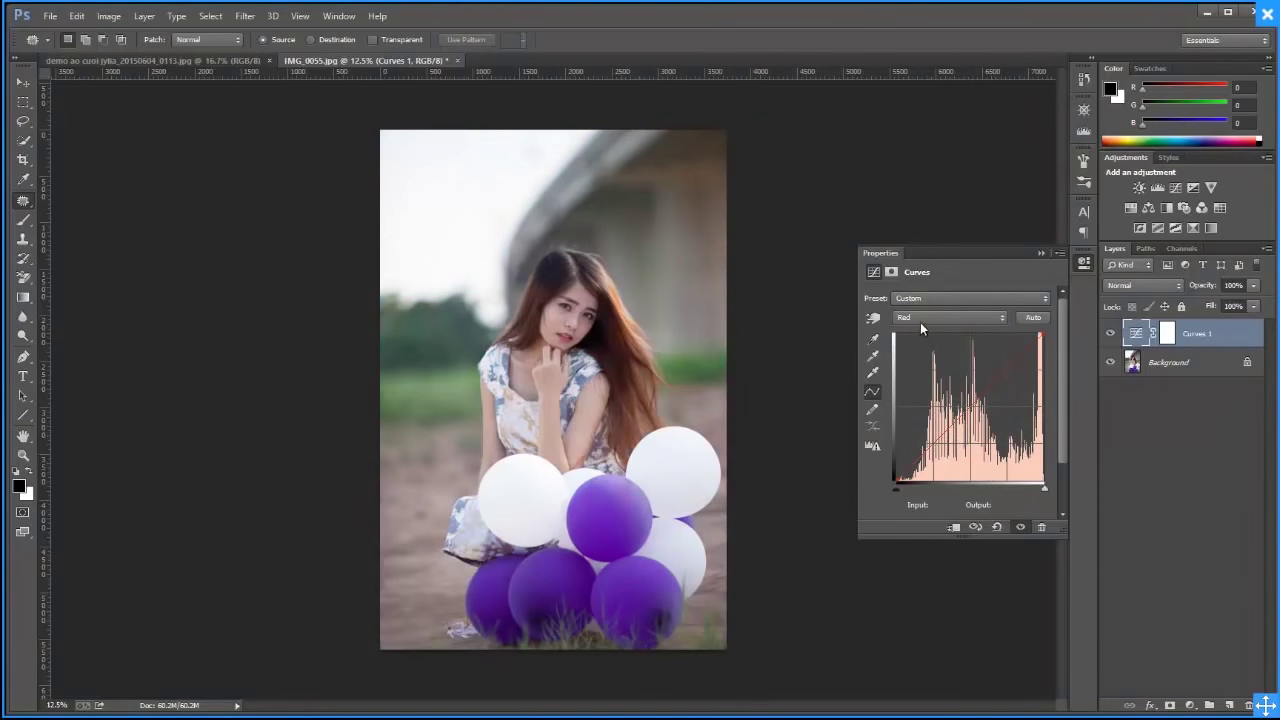
pyautogui.click(920, 320)
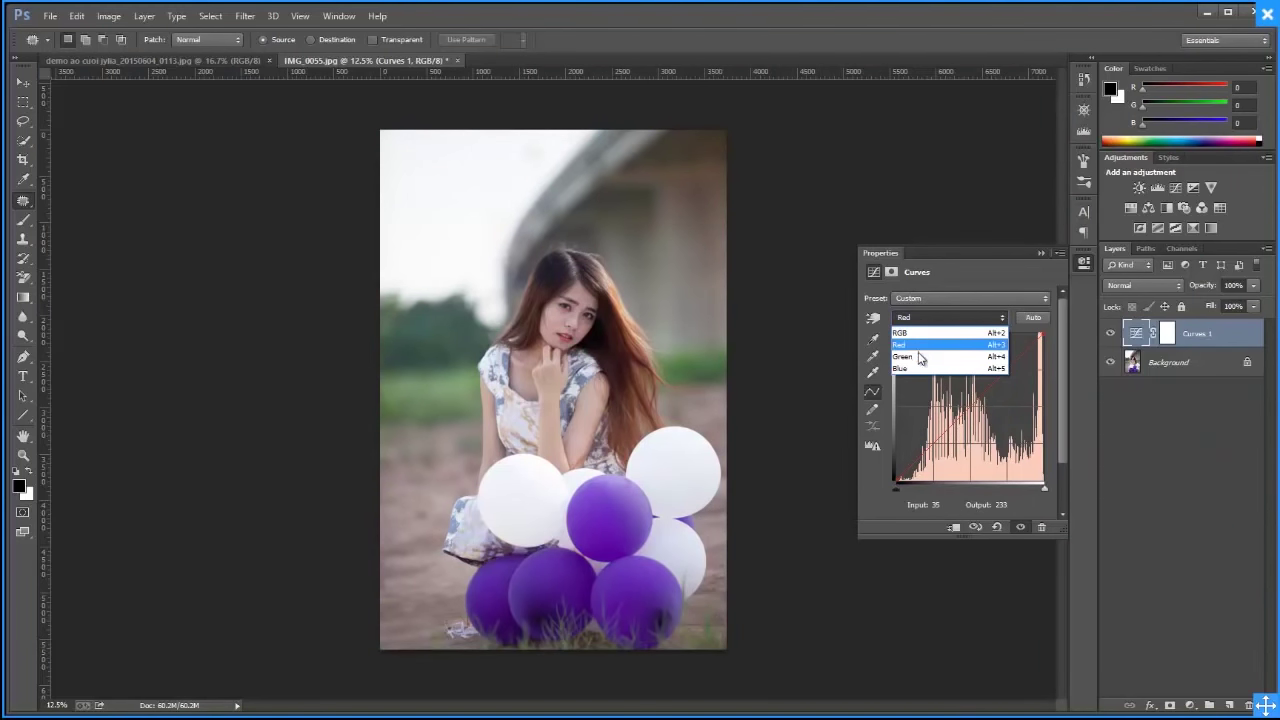
pyautogui.click(930, 357)
pyautogui.moveTo(957, 418)
pyautogui.mouseDown()
pyautogui.moveTo(958, 374)
pyautogui.moveTo(998, 424)
pyautogui.mouseUp()
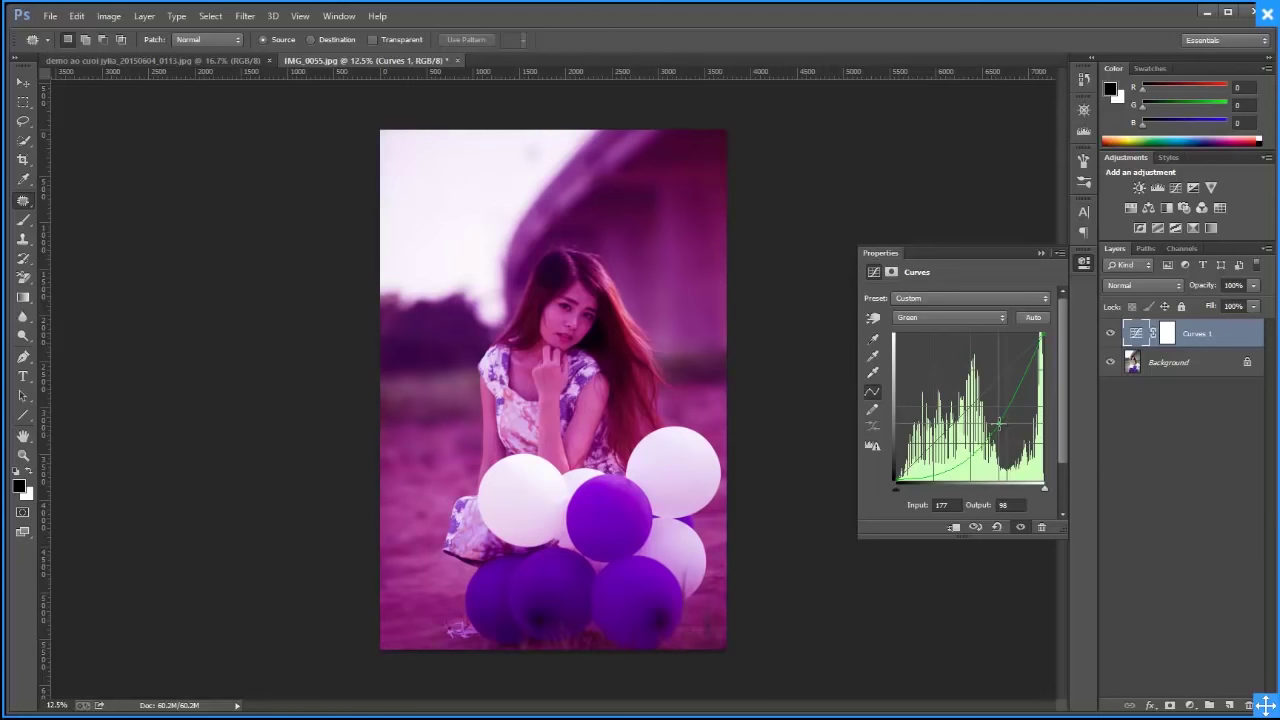
pyautogui.moveTo(998, 424); pyautogui.dragTo(943, 349)
# Test raising the Blue channel curve, then remove its point to return near straight
pyautogui.click(935, 318)
pyautogui.click(902, 368)
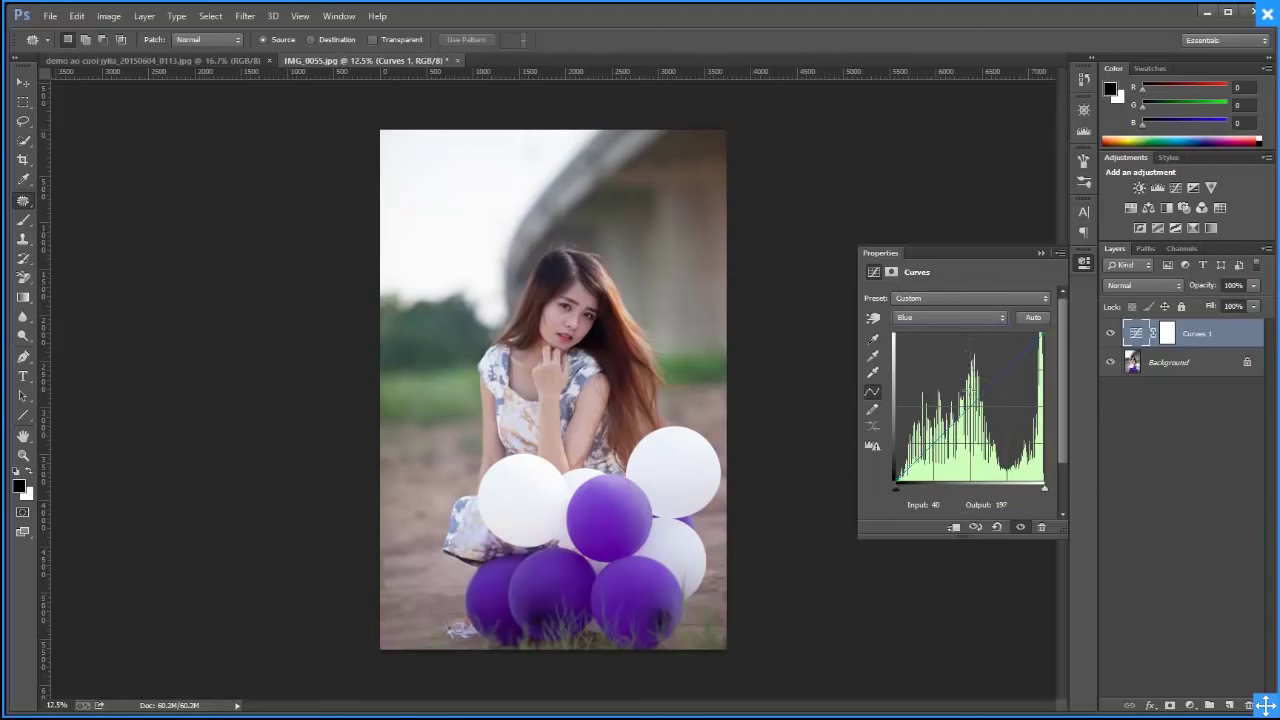
pyautogui.moveTo(955, 420)
pyautogui.mouseDown()
pyautogui.moveTo(950, 373)
pyautogui.moveTo(975, 397)
pyautogui.mouseUp()
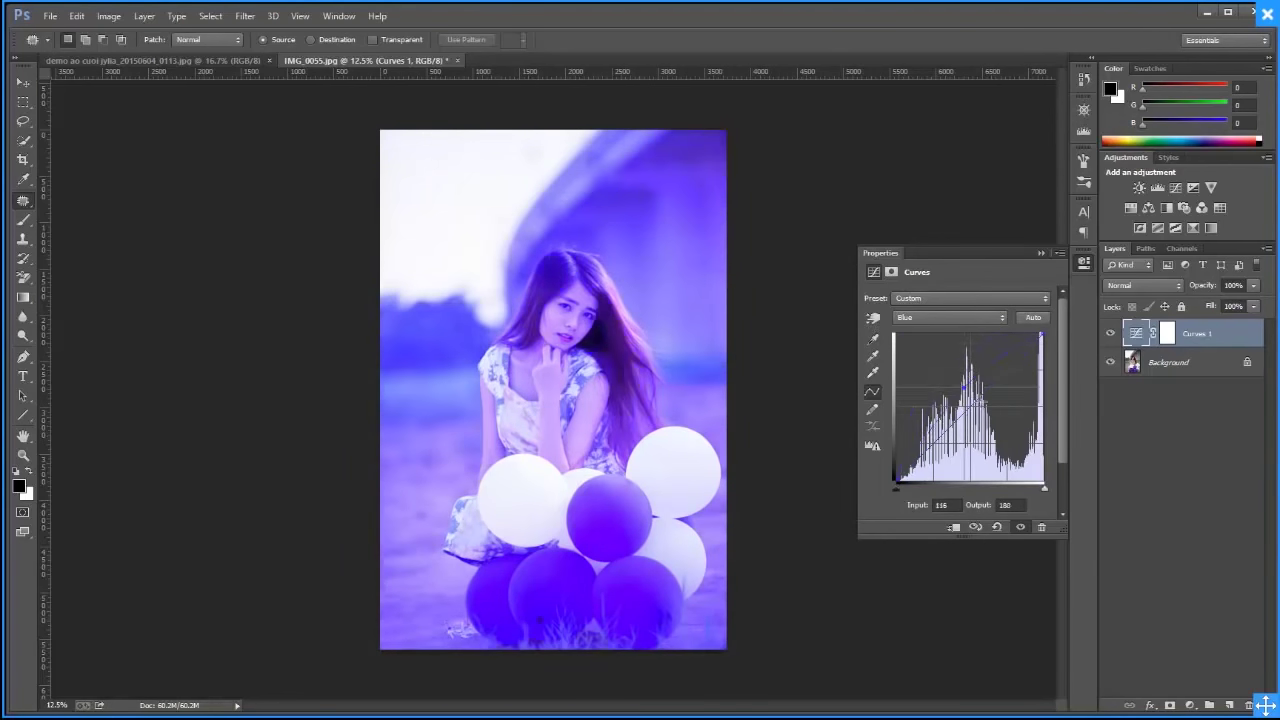
pyautogui.moveTo(975, 397); pyautogui.dragTo(1002, 425)
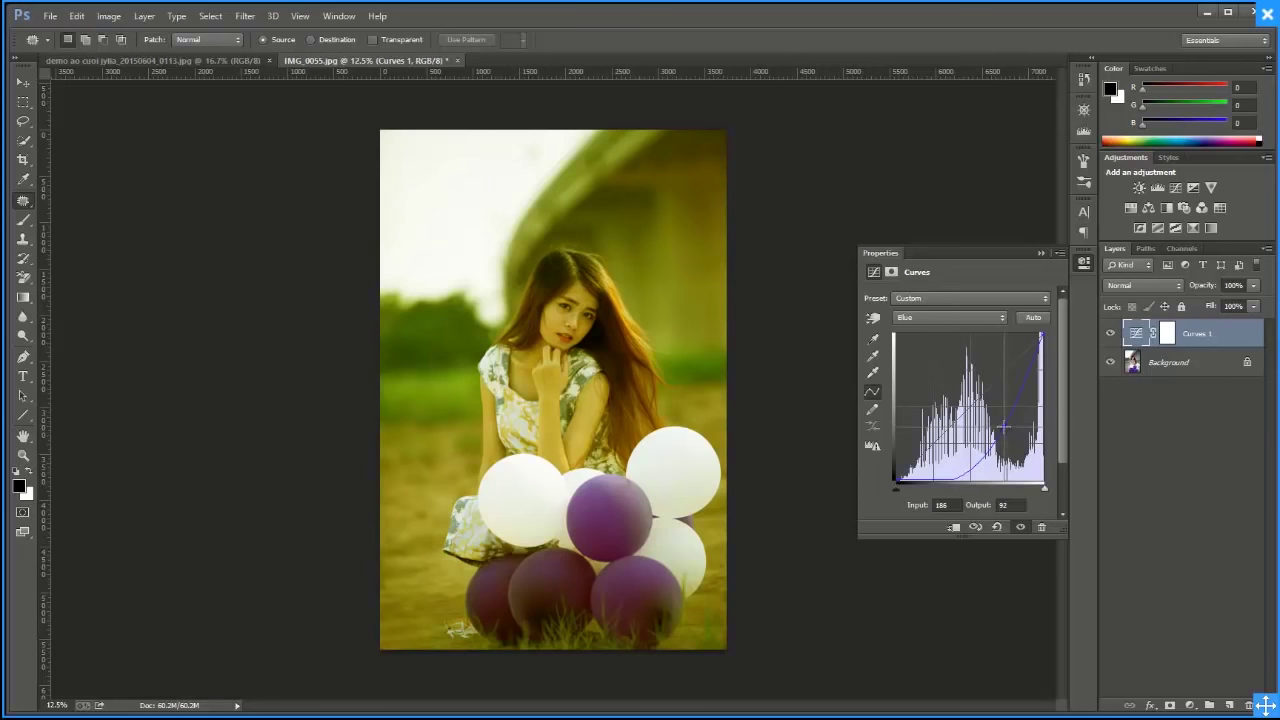
pyautogui.moveTo(1002, 425); pyautogui.dragTo(1024, 516)
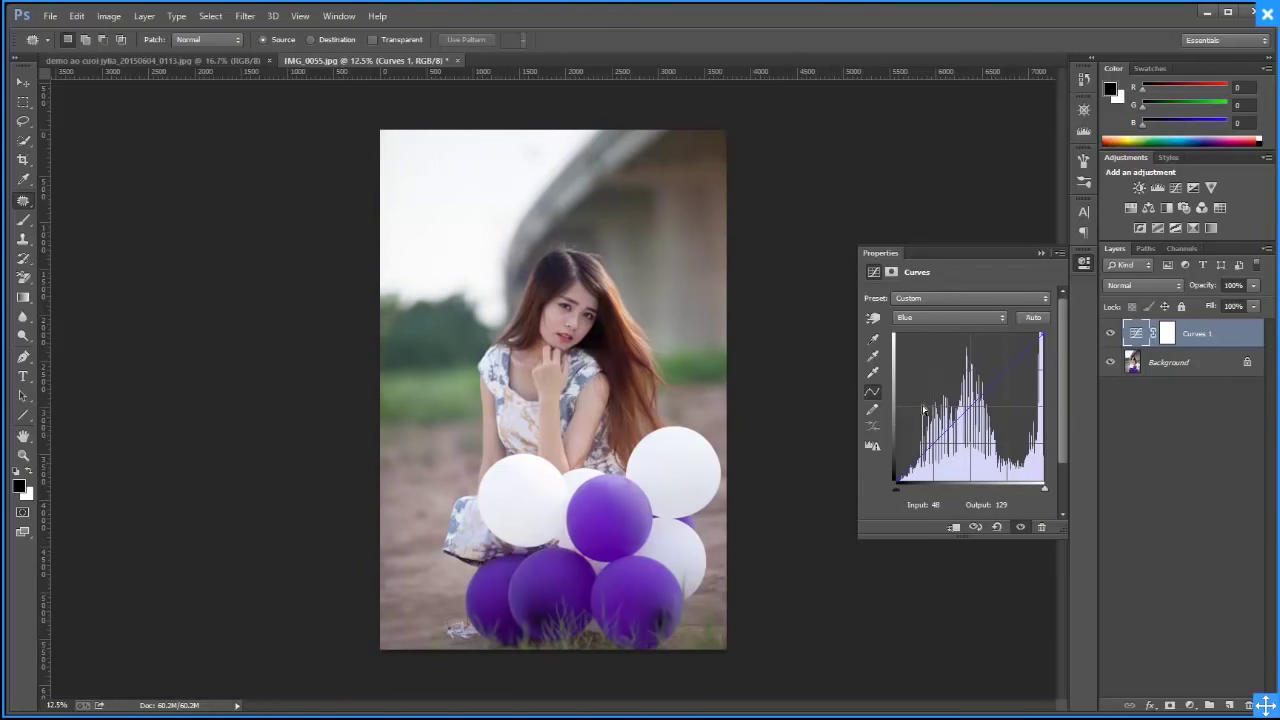
# Set the Curves channel back to Red, close its settings, and delete Curves 1
pyautogui.click(939, 318)
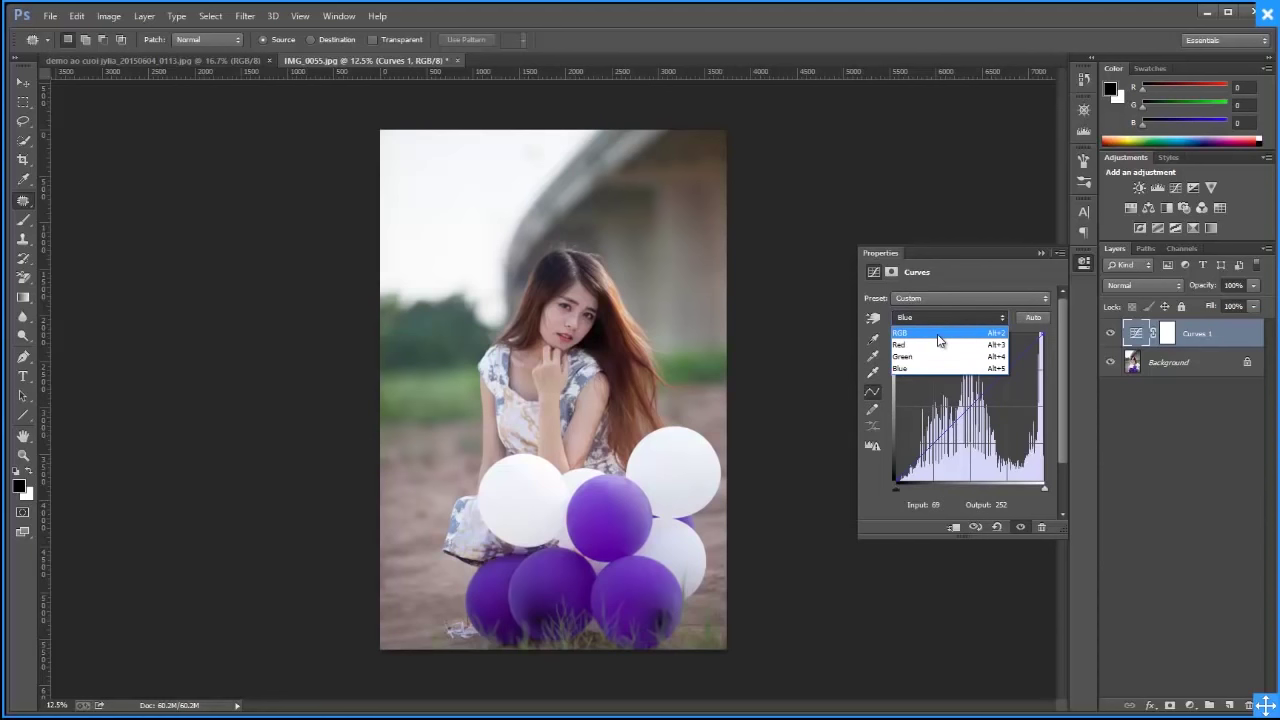
pyautogui.click(933, 344)
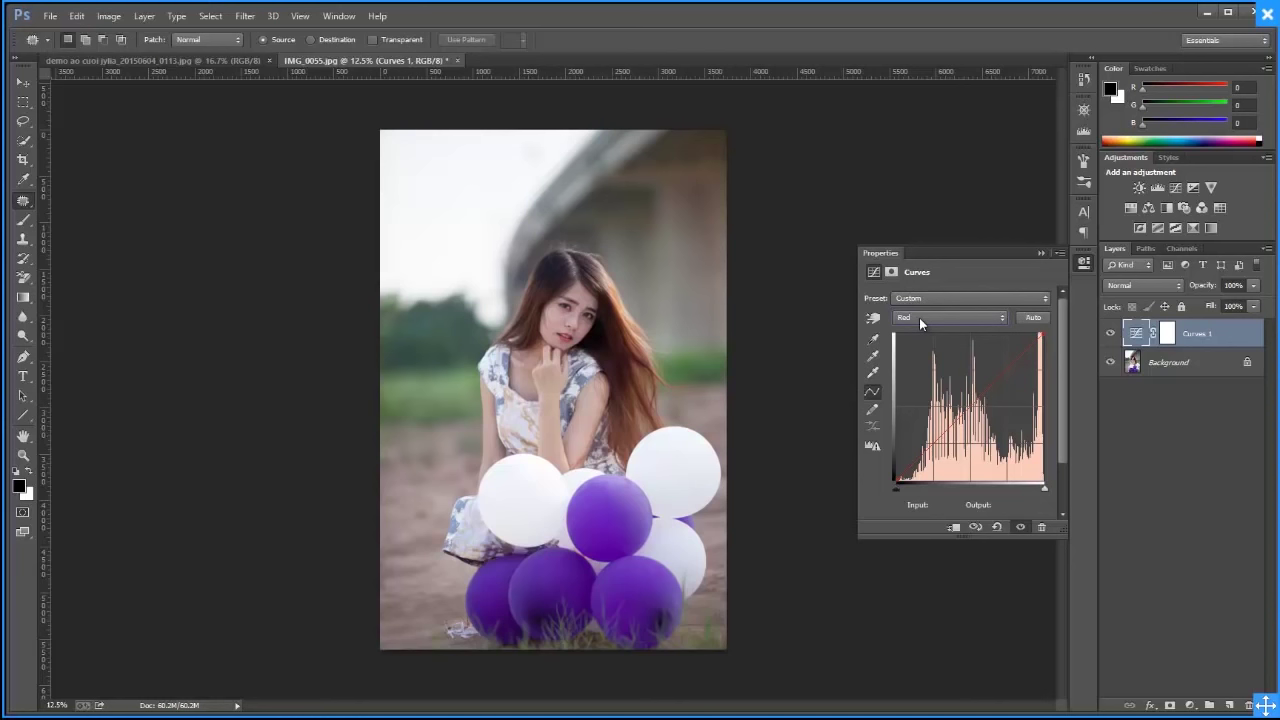
pyautogui.click(921, 322)
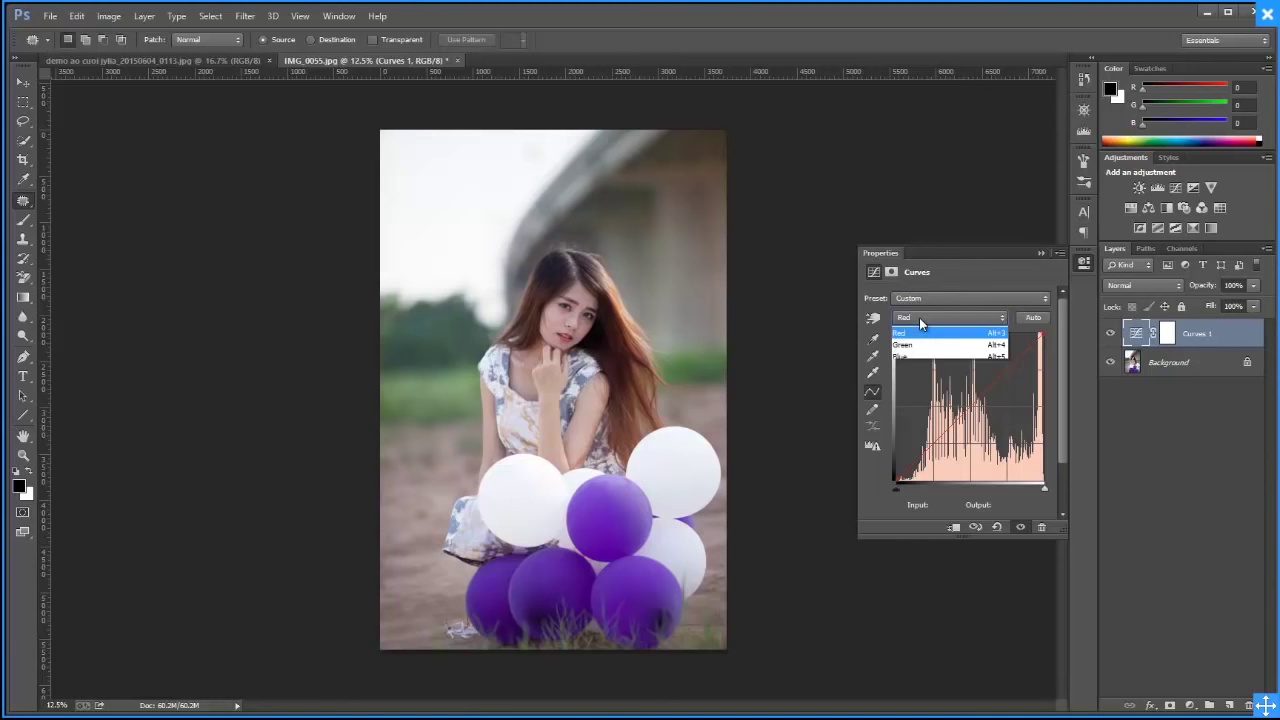
pyautogui.click(972, 272)
pyautogui.click(1041, 254)
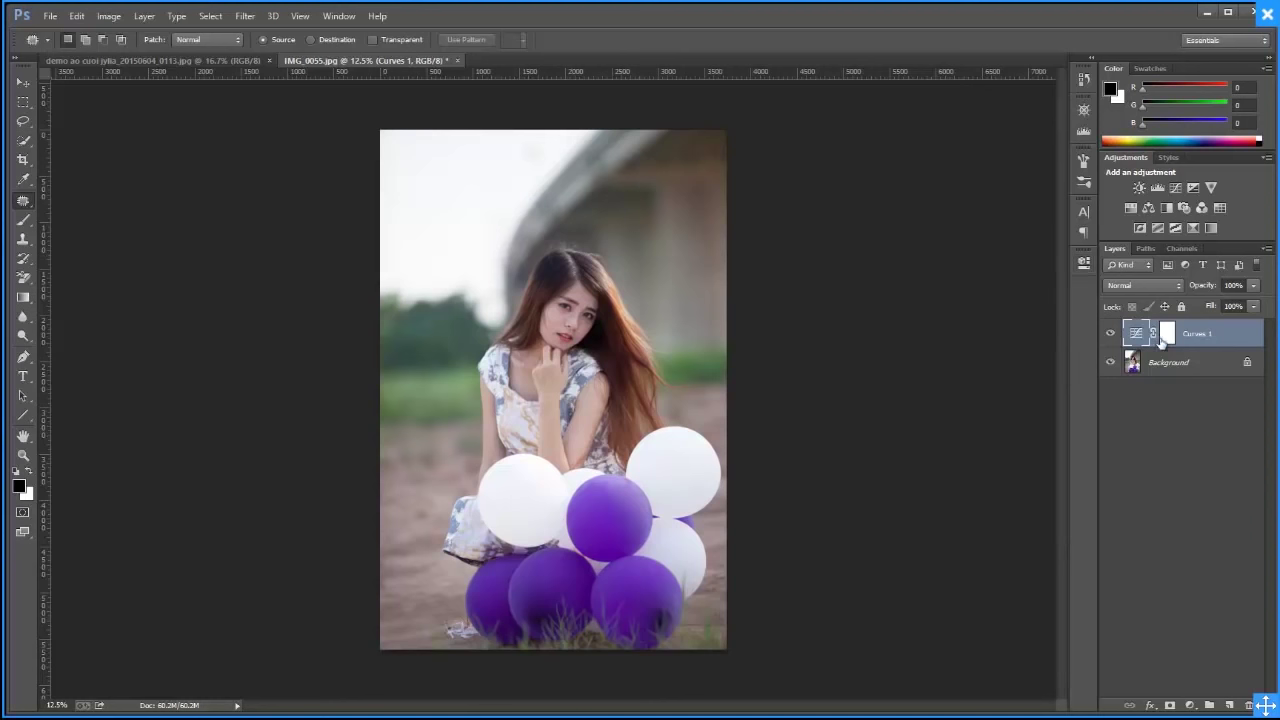
pyautogui.press('Delete')
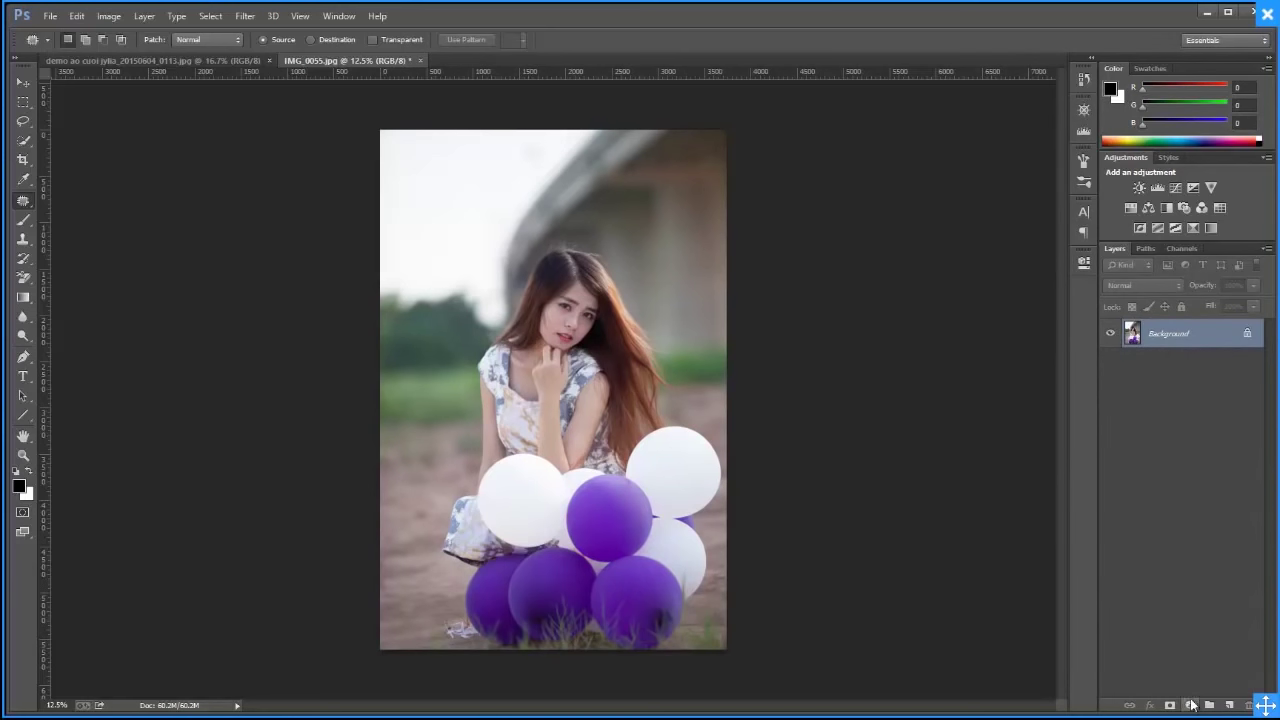
# Add another Curves adjustment layer and delete it again
pyautogui.click(1190, 705)
pyautogui.click(1199, 466)
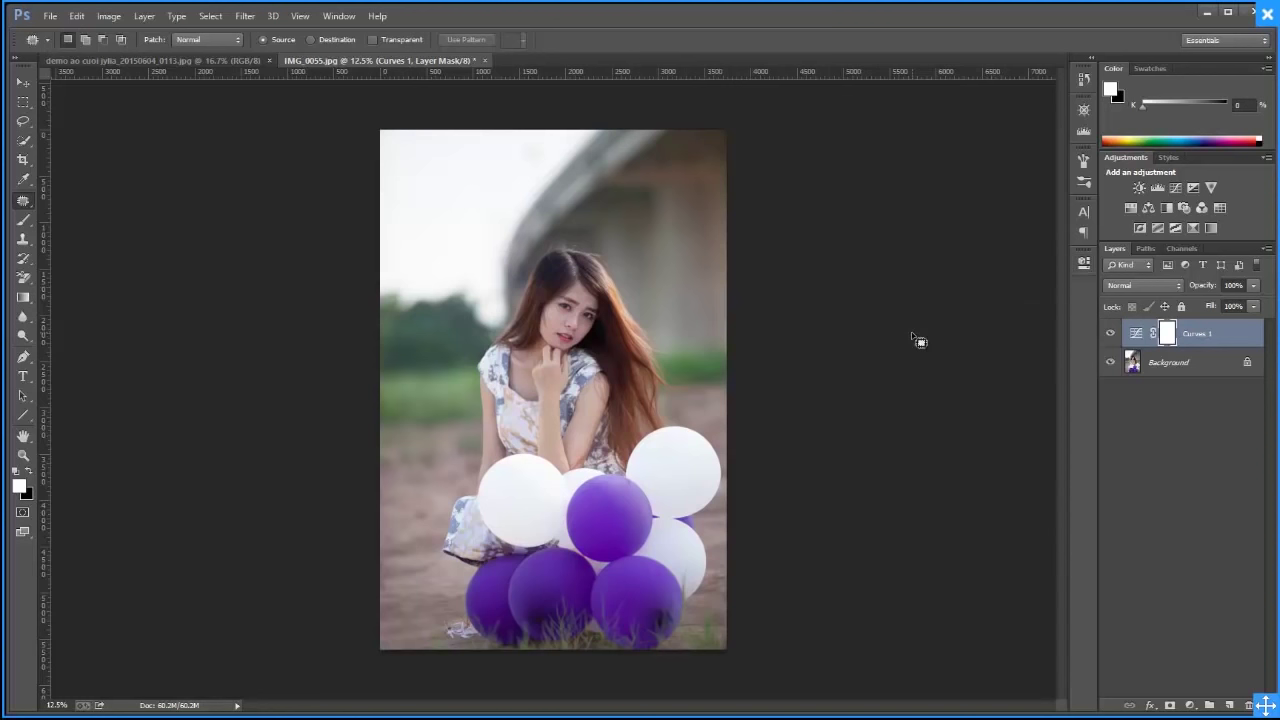
pyautogui.press('Delete')
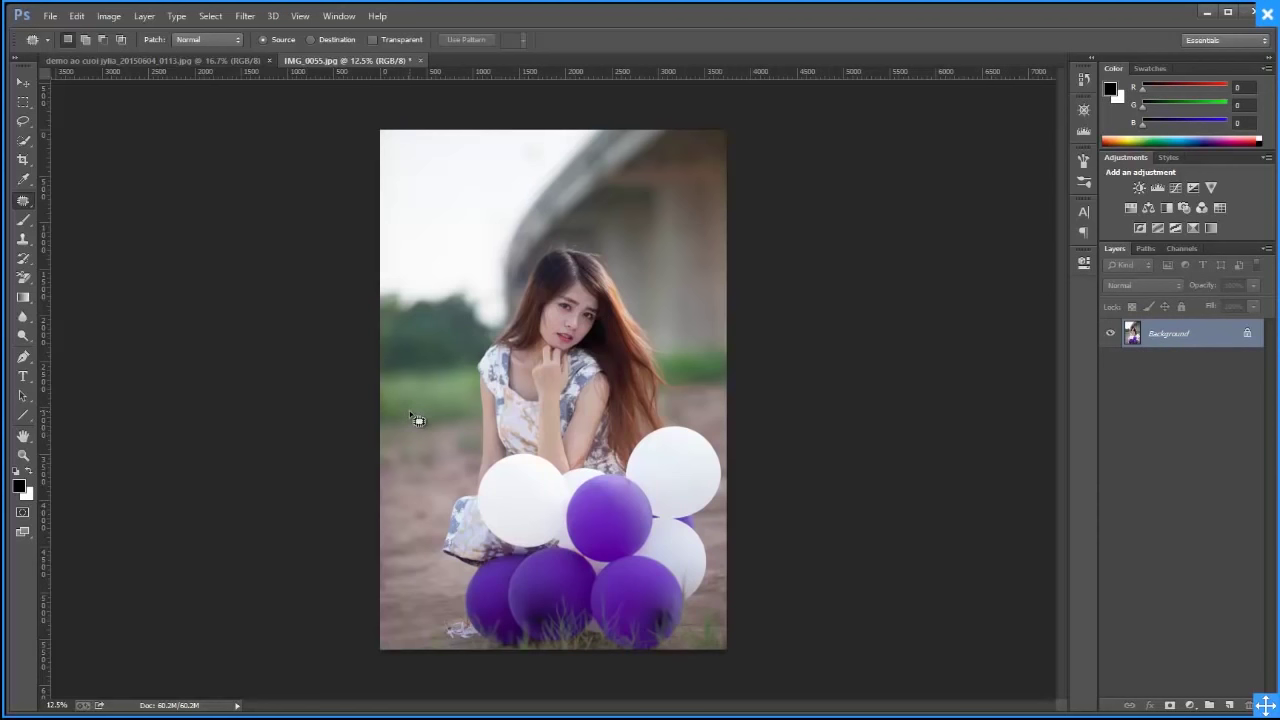
# Add a Brightness/Contrast adjustment layer with Contrast dragged to about 2 and close its settings
pyautogui.click(1189, 705)
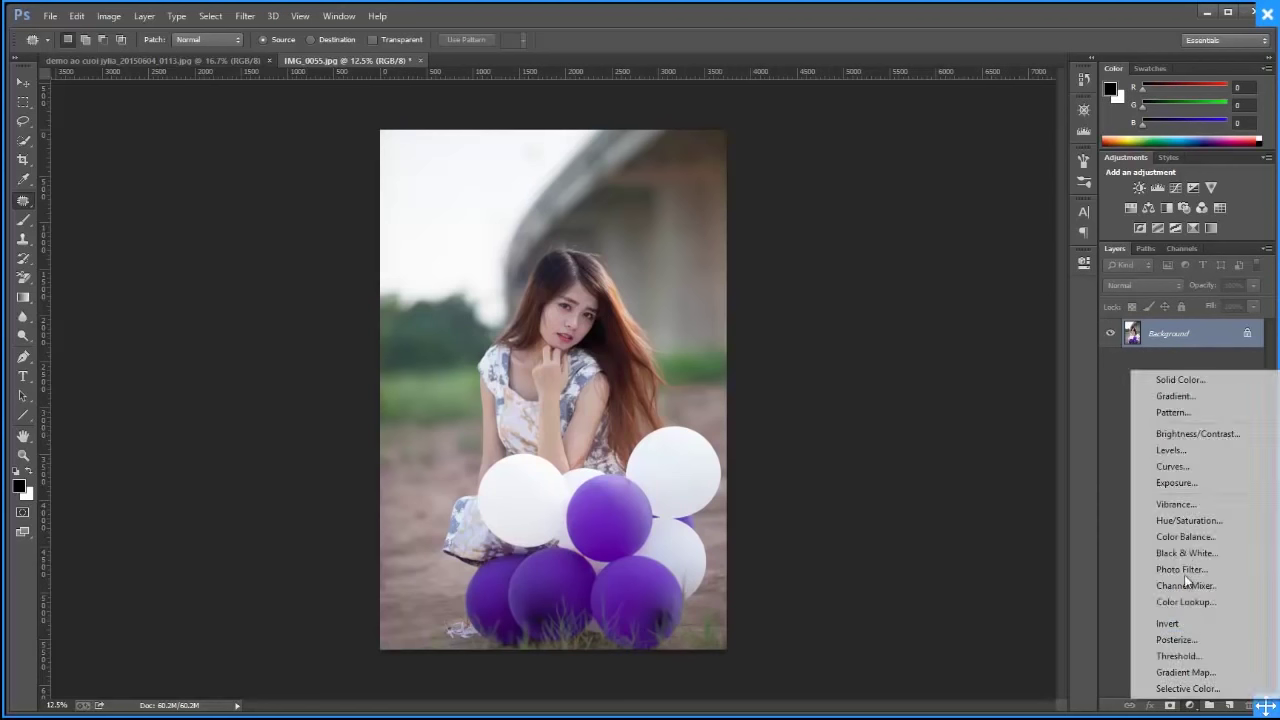
pyautogui.click(1174, 436)
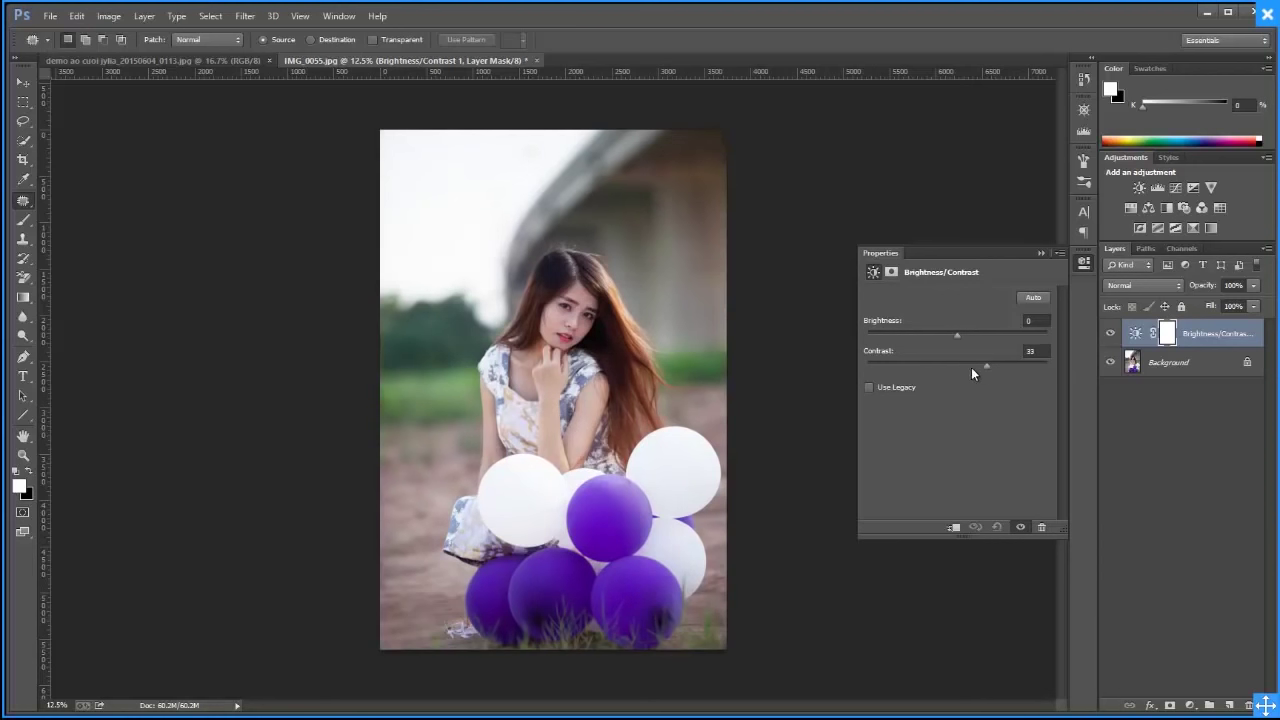
pyautogui.moveTo(971, 373)
pyautogui.mouseDown()
pyautogui.moveTo(958, 373)
pyautogui.moveTo(1006, 374)
pyautogui.mouseUp()
pyautogui.click(1042, 256)
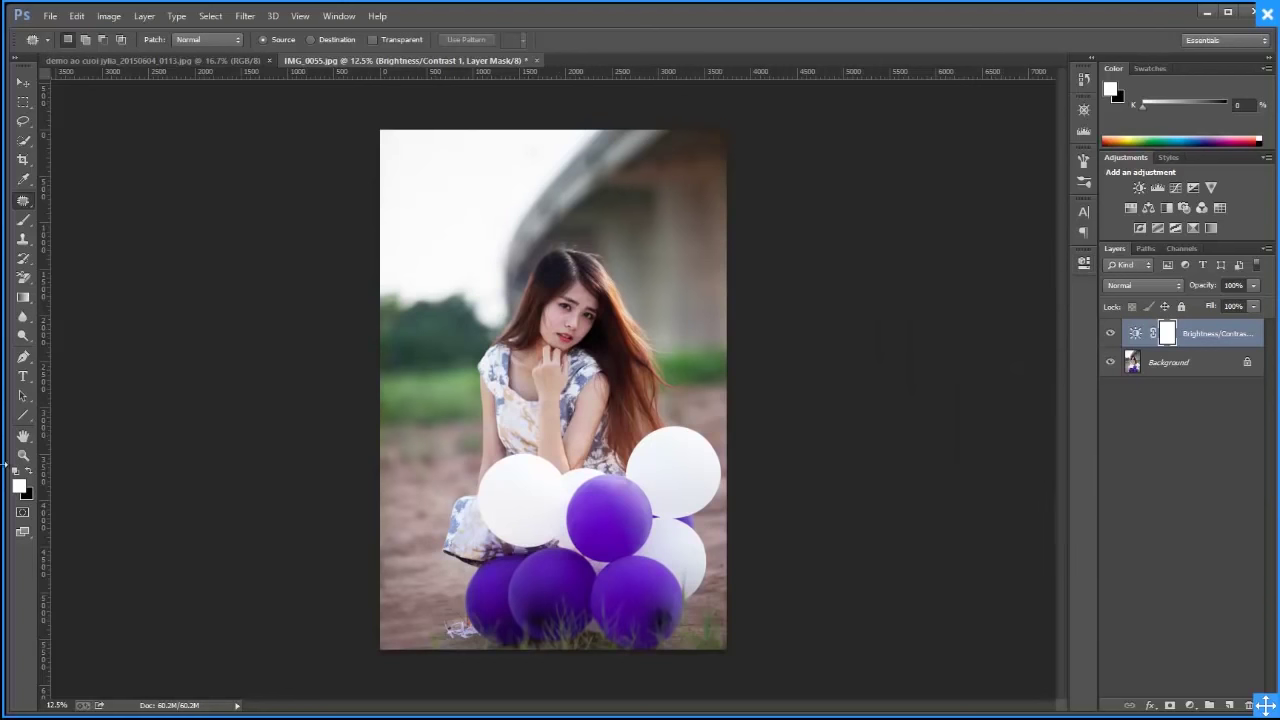
pyautogui.click(23, 455)
pyautogui.click(632, 344)
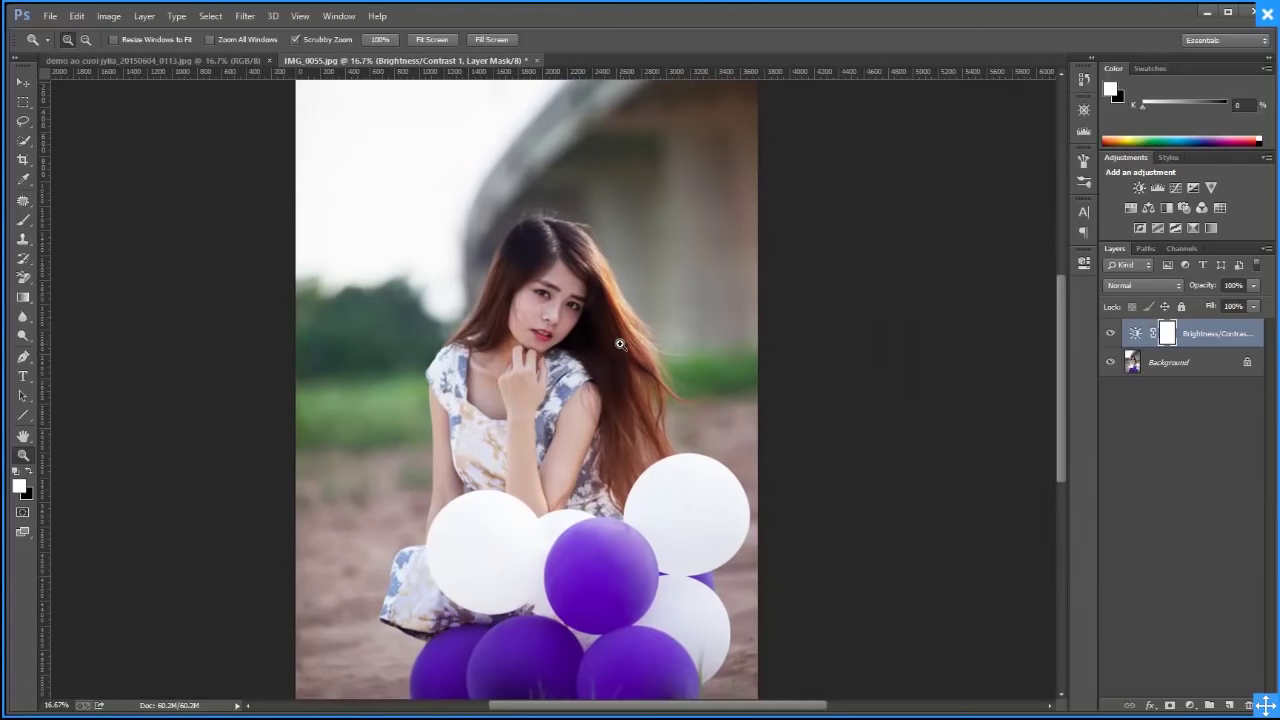
pyautogui.click(619, 340)
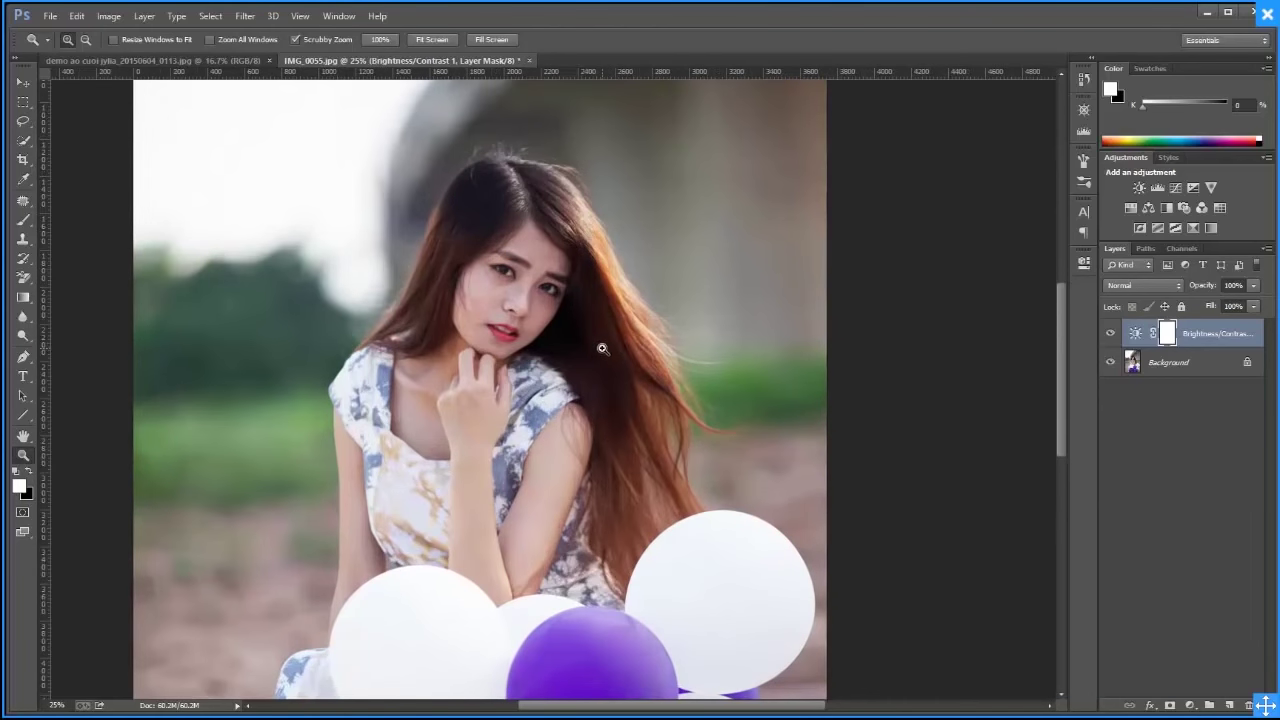
pyautogui.click(602, 348)
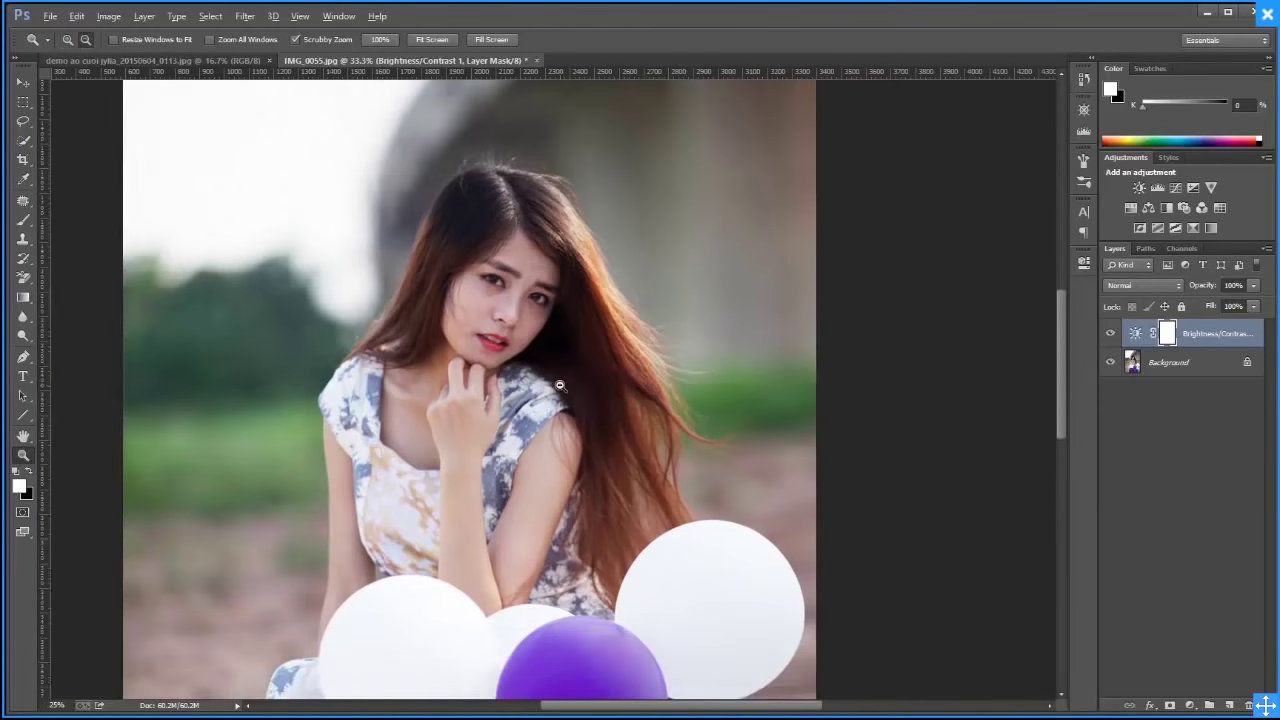
pyautogui.keyDown('alt'); pyautogui.click(562, 386); pyautogui.keyUp('alt')
pyautogui.keyDown('alt'); pyautogui.click(565, 388); pyautogui.keyUp('alt')
pyautogui.keyDown('alt'); pyautogui.click(585, 395); pyautogui.keyUp('alt')
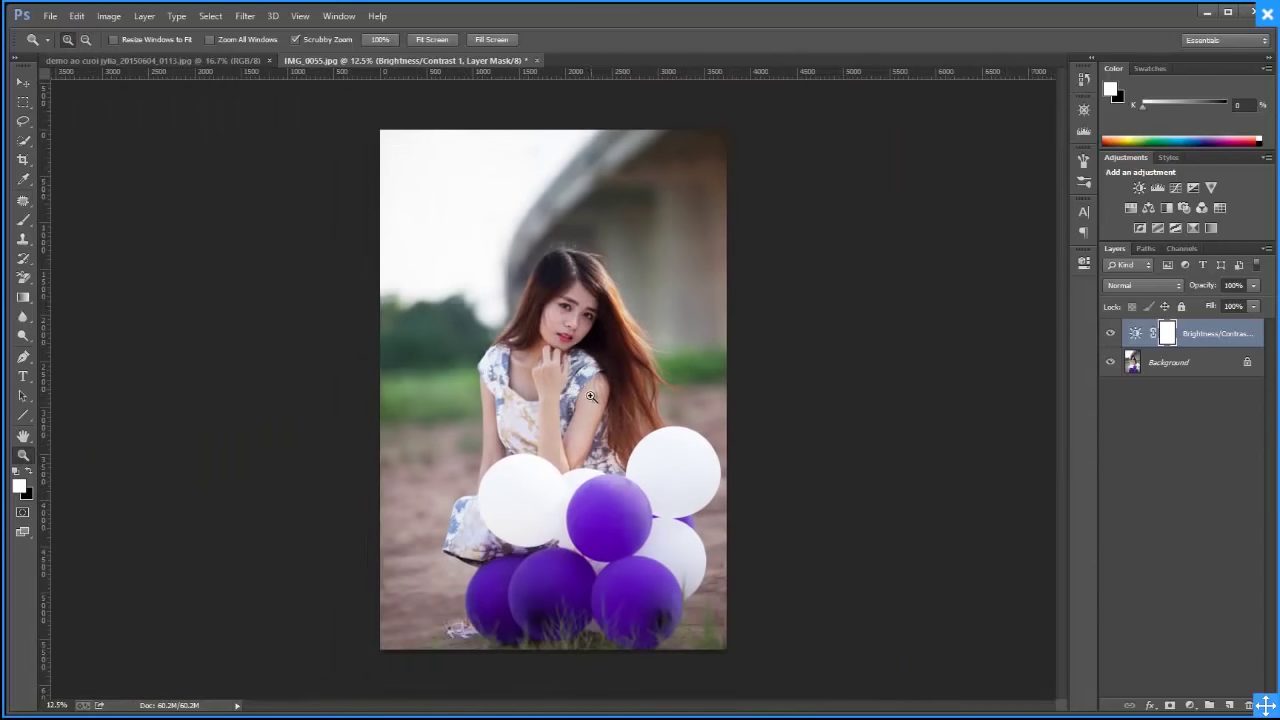
pyautogui.click(1111, 335)
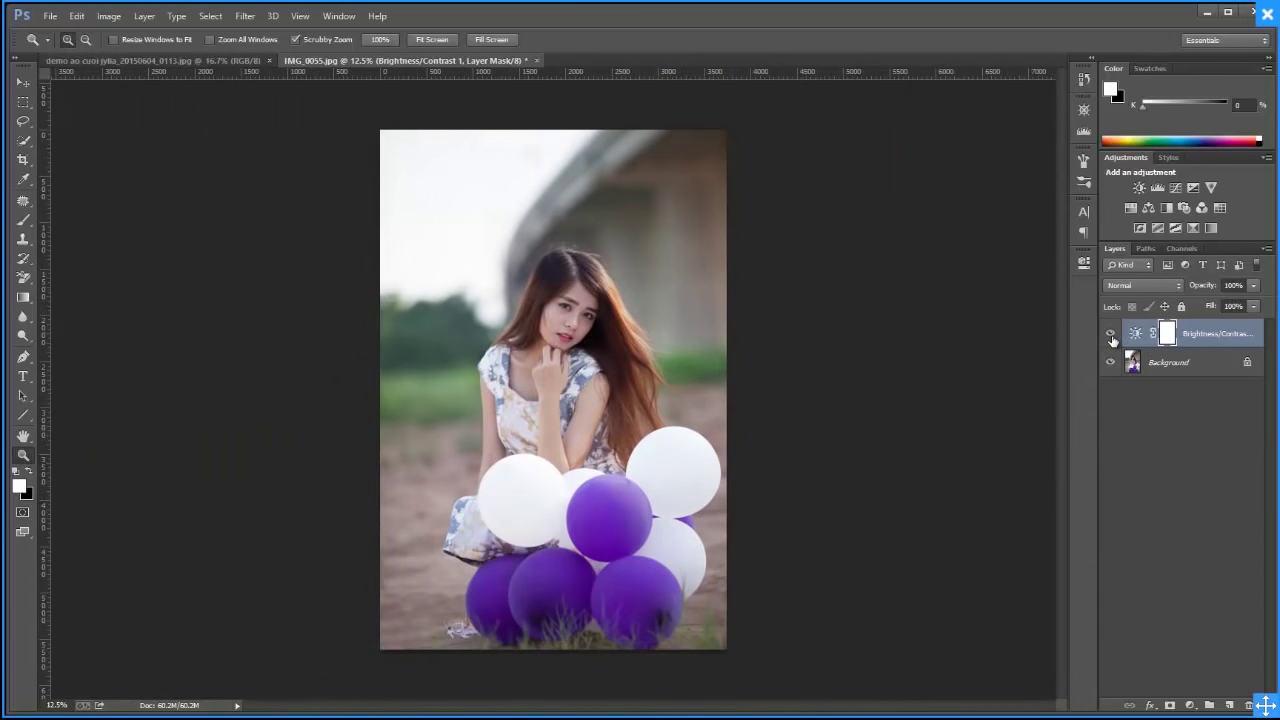
pyautogui.click(1111, 335)
pyautogui.click(1111, 335)
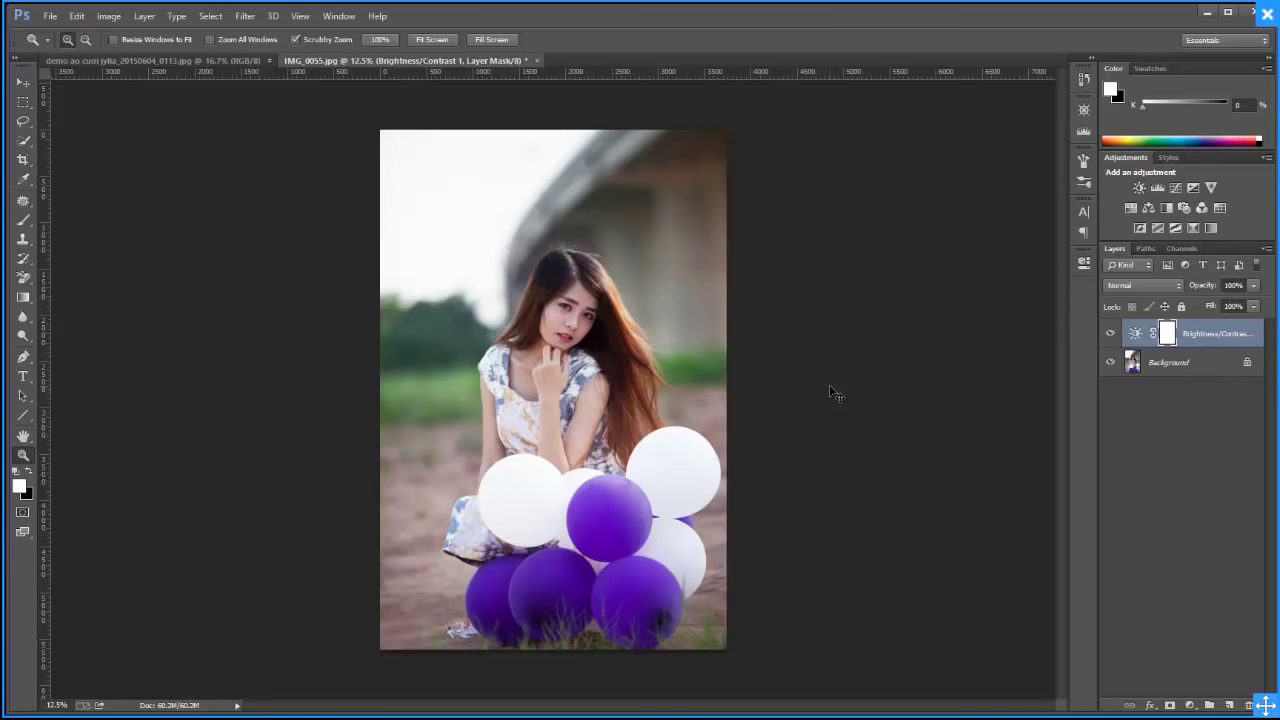
# Merge the Brightness/Contrast layer into Background and add a Vibrance adjustment layer
pyautogui.hotkey('ctrl', 'e')
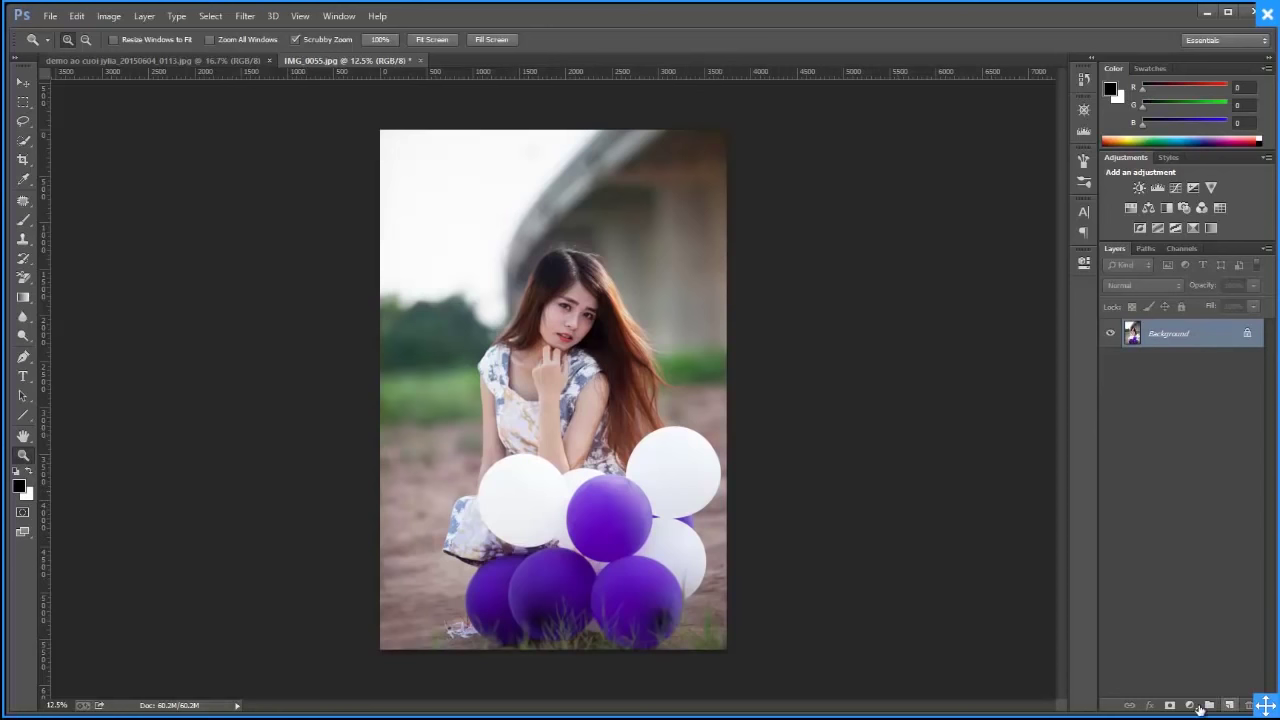
pyautogui.click(1189, 705)
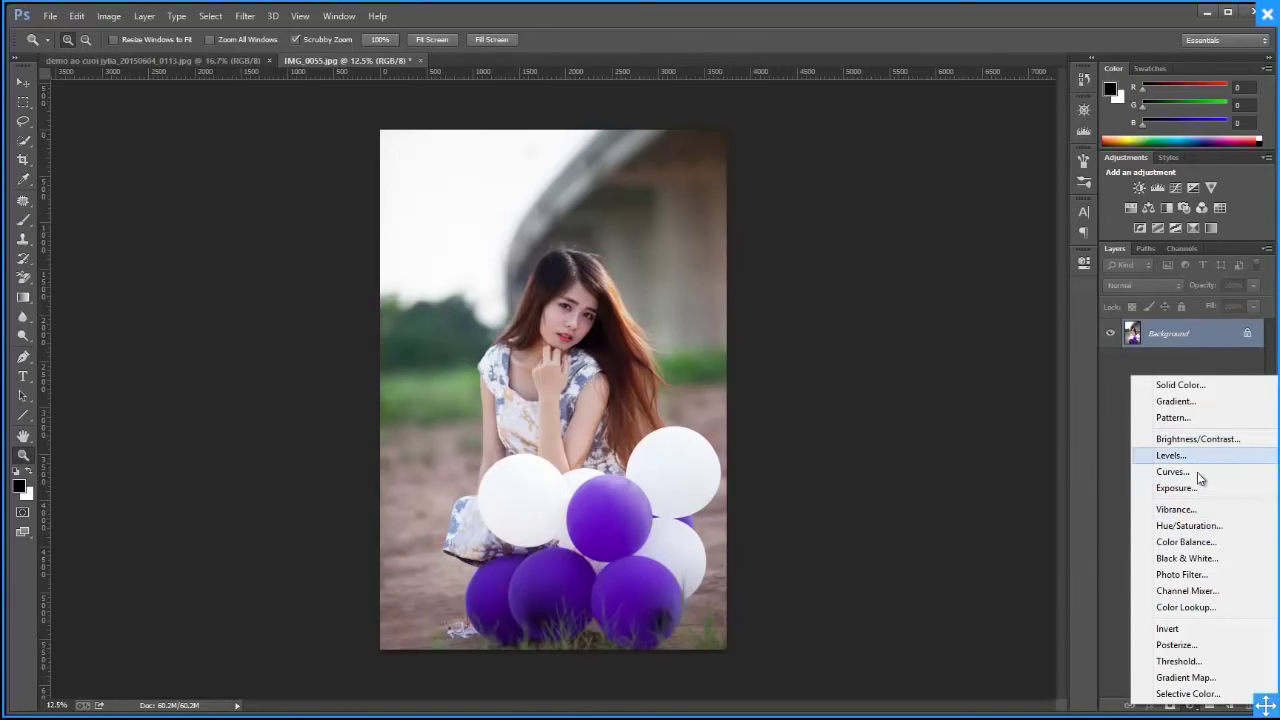
pyautogui.click(1199, 512)
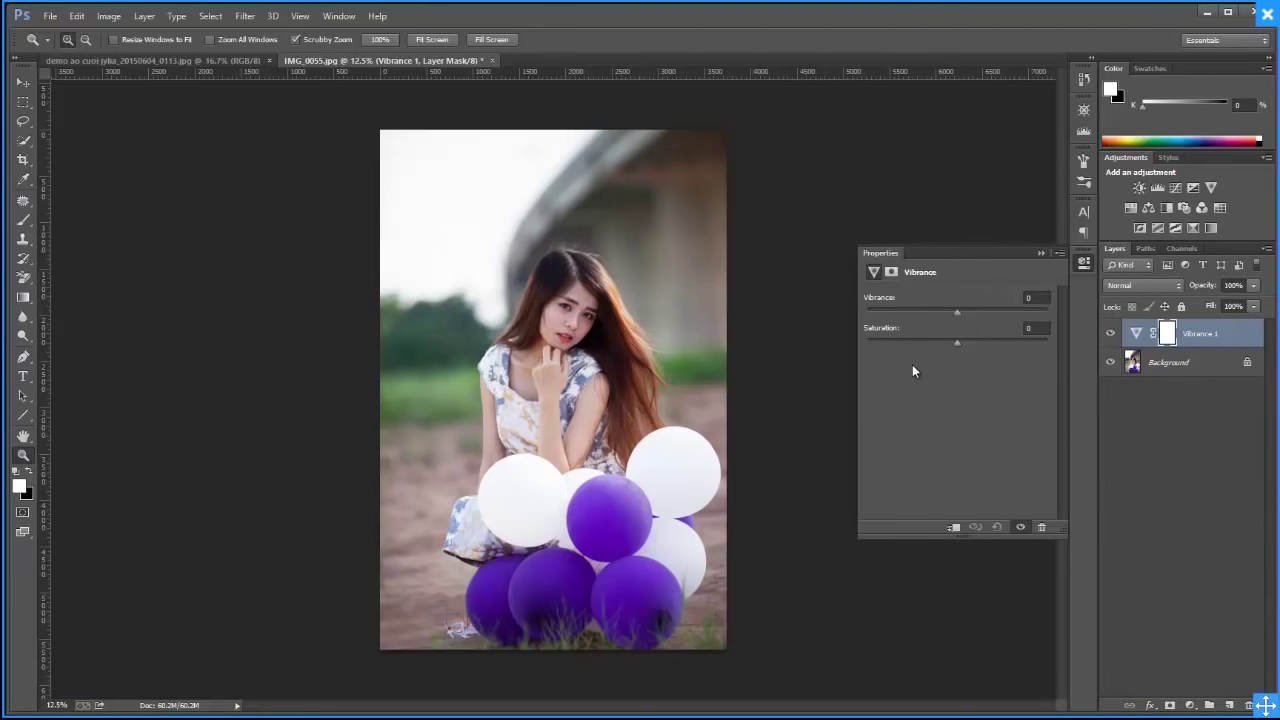
# Test Vibrance from -38 to +2 and Saturation from -10 to 0, then delete Vibrance 1
pyautogui.moveTo(957, 313)
pyautogui.mouseDown()
pyautogui.moveTo(925, 330)
pyautogui.moveTo(990, 323)
pyautogui.moveTo(956, 333)
pyautogui.moveTo(1008, 354)
pyautogui.mouseUp()
pyautogui.click(950, 346)
pyautogui.moveTo(949, 346); pyautogui.dragTo(951, 346)
pyautogui.moveTo(958, 346); pyautogui.dragTo(957, 346)
pyautogui.moveTo(958, 312)
pyautogui.mouseDown()
pyautogui.moveTo(972, 312)
pyautogui.moveTo(958, 337)
pyautogui.mouseUp()
pyautogui.click(1083, 262)
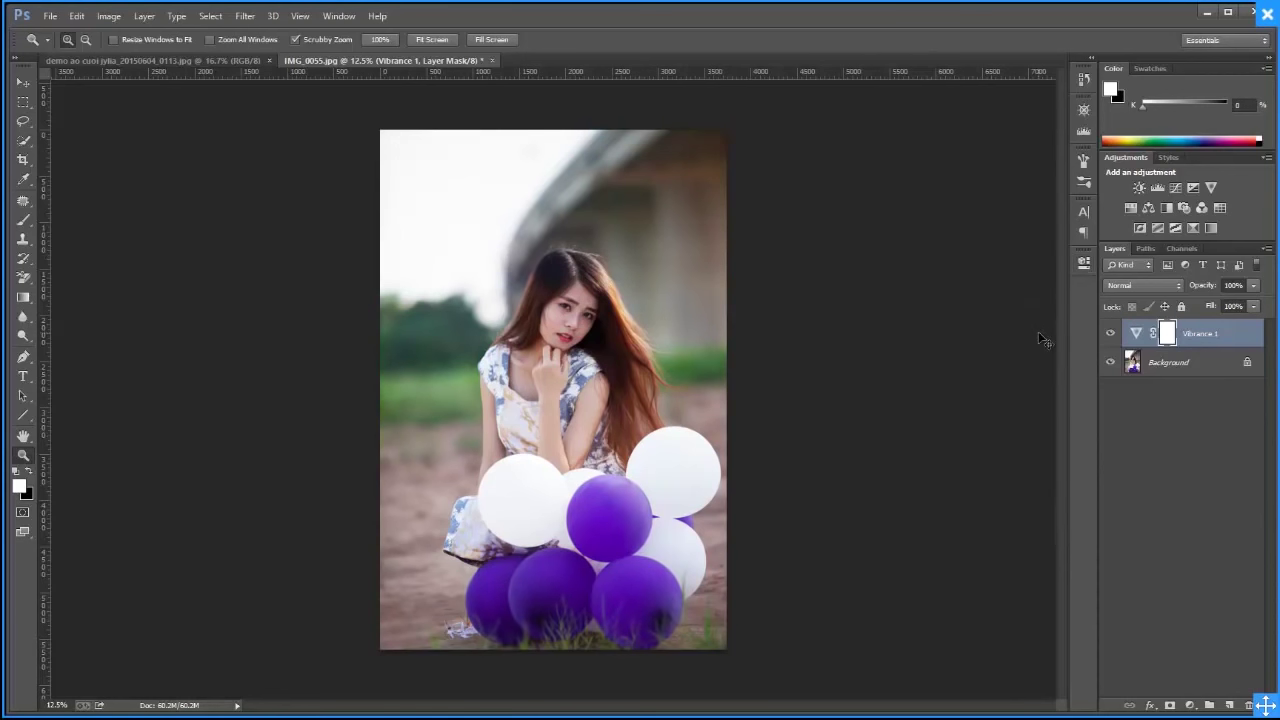
pyautogui.press('Delete')
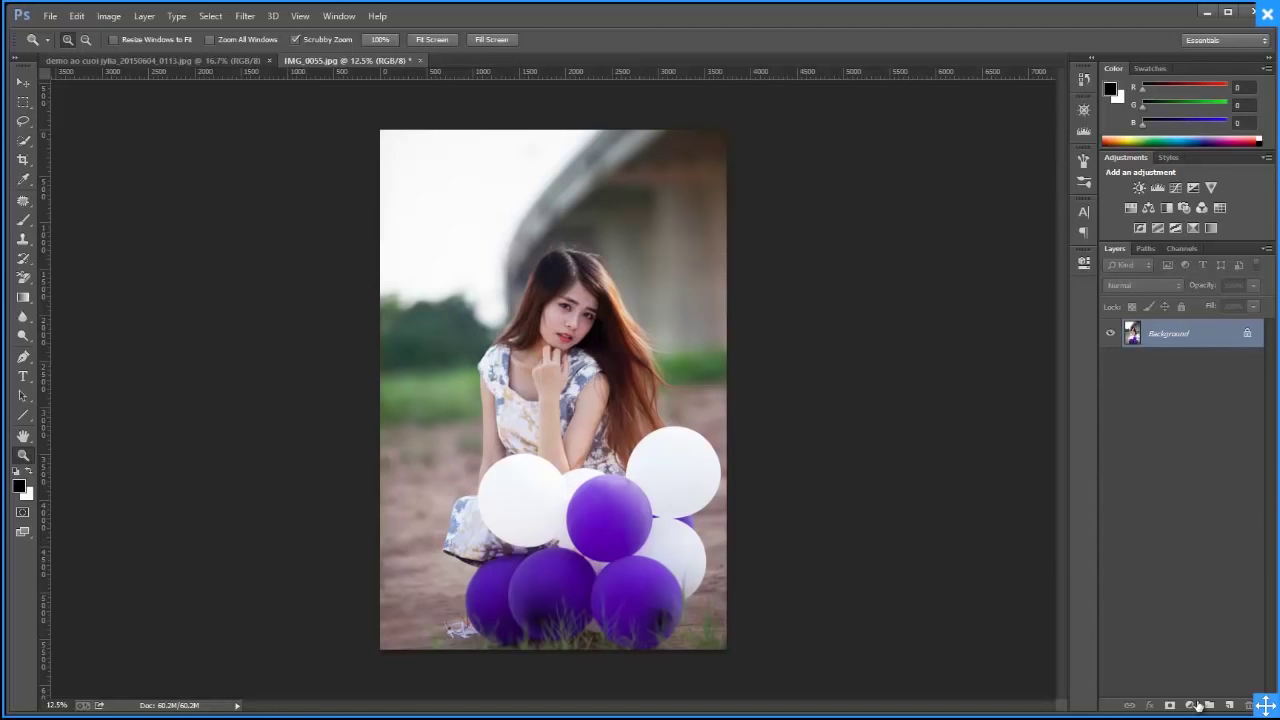
# Add Curves 1 with a Blue channel point at input 132, output 151 to warm midtones
pyautogui.click(1189, 705)
pyautogui.click(1172, 467)
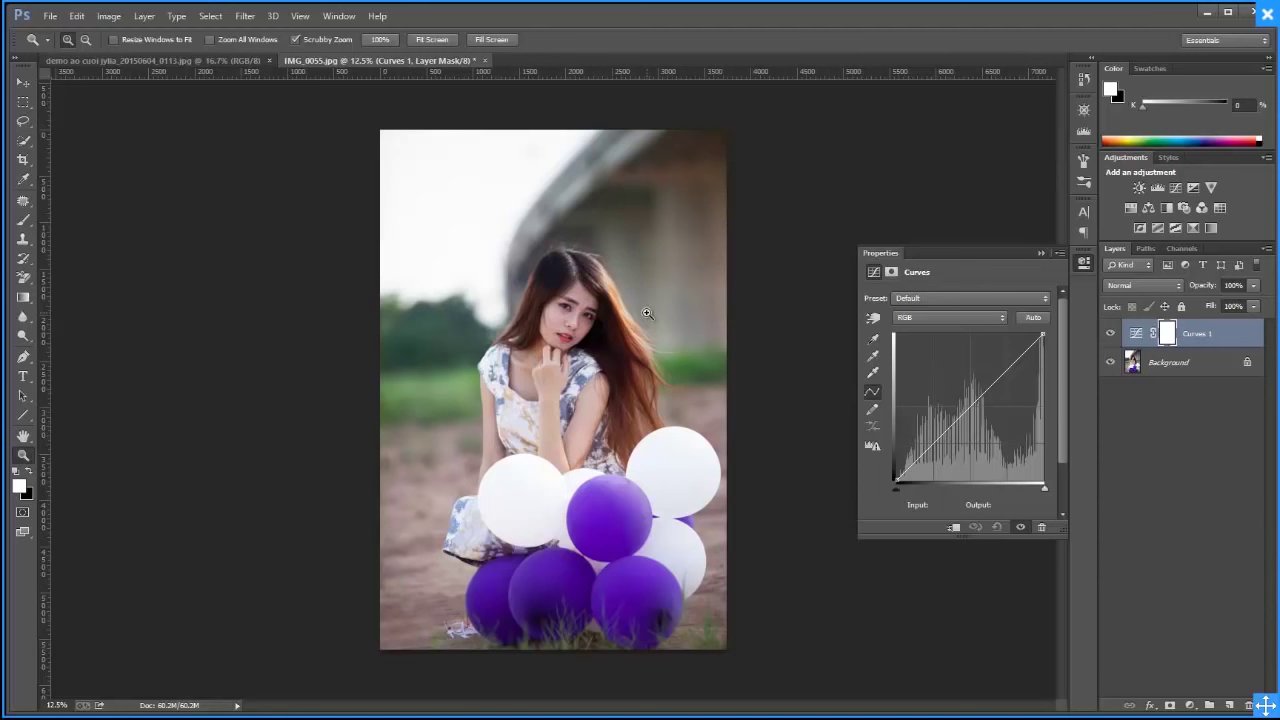
pyautogui.click(934, 321)
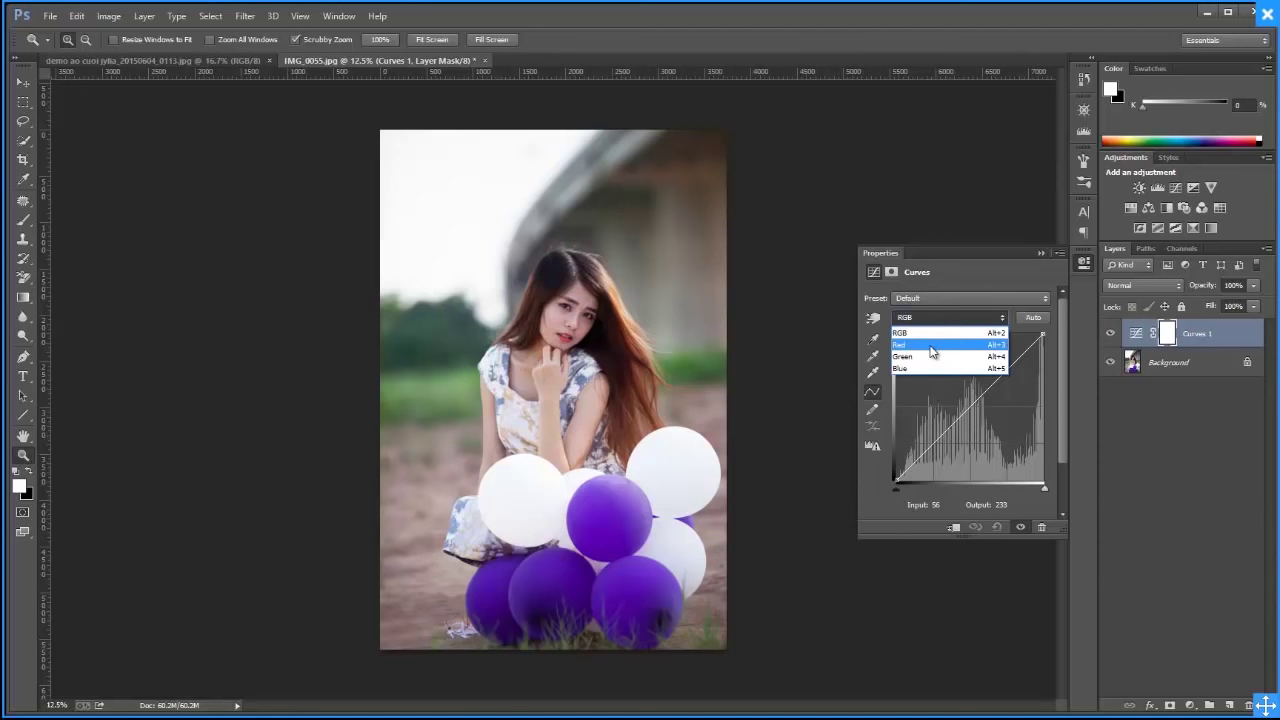
pyautogui.click(928, 367)
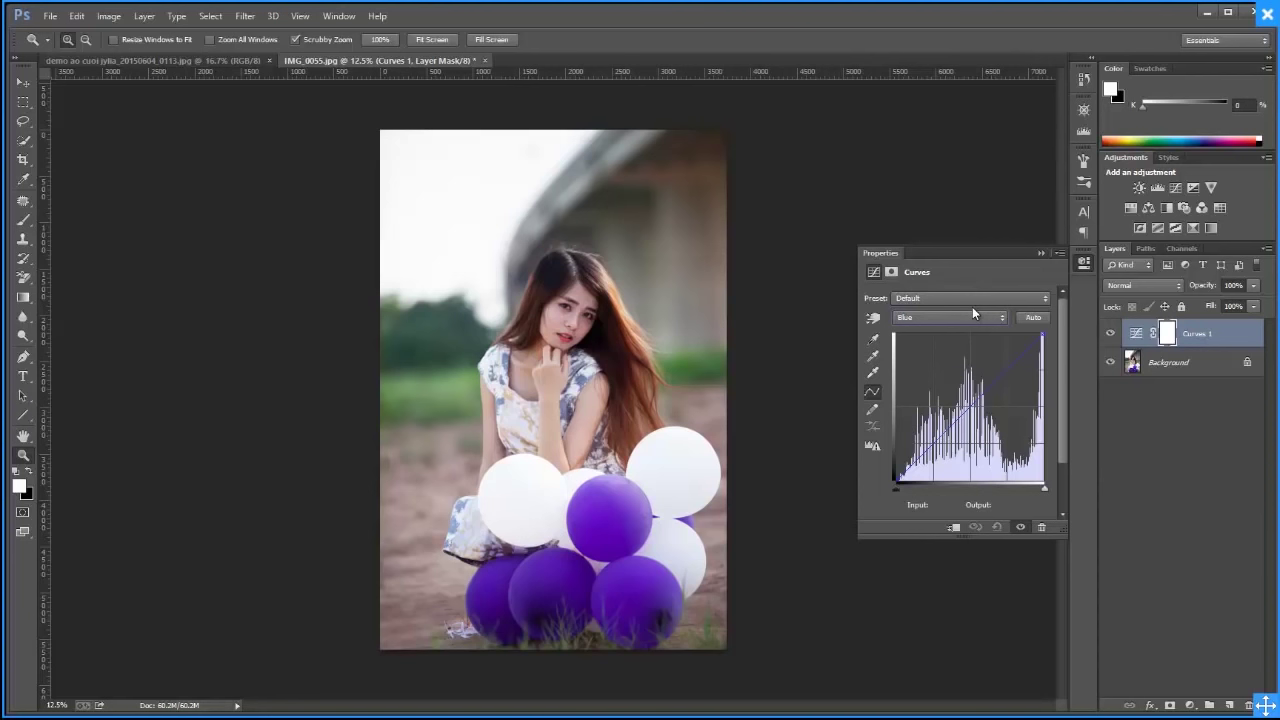
pyautogui.click(972, 395)
pyautogui.click(1206, 342)
# Add a Vibrance layer above Curves 1 and zoom in on the hand and shoulder
pyautogui.click(1189, 704)
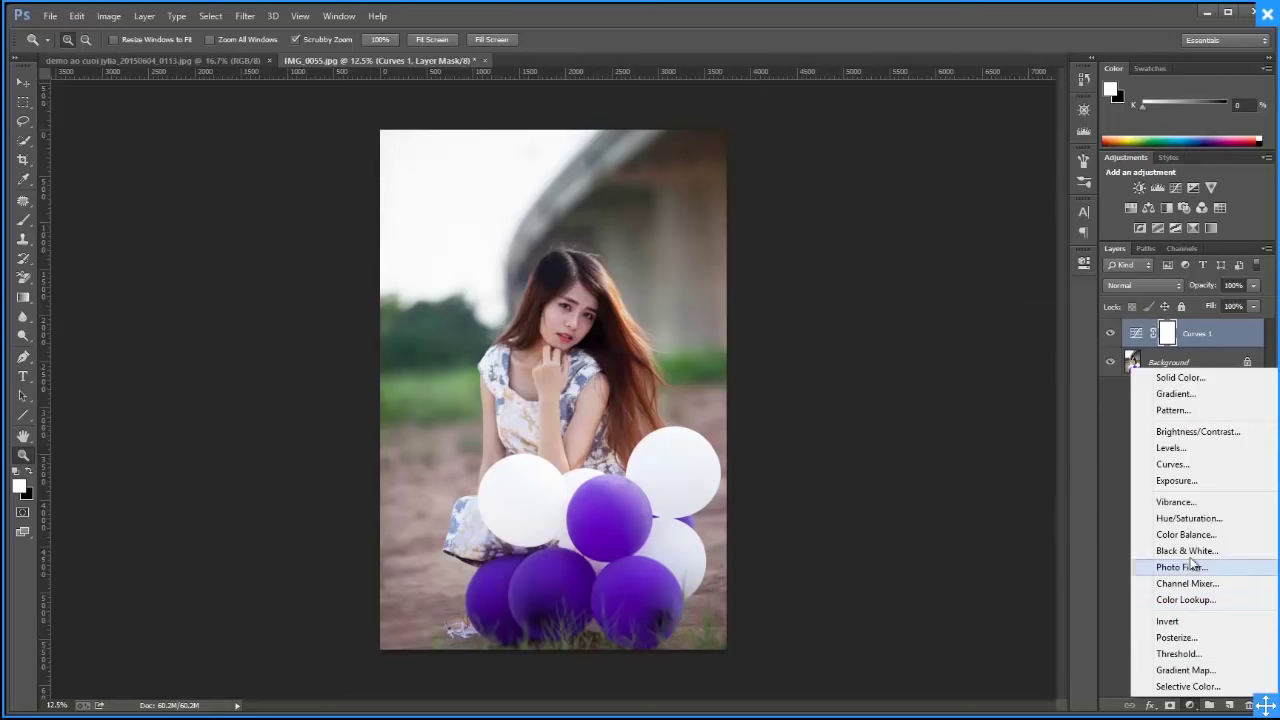
pyautogui.click(1174, 502)
pyautogui.click(578, 331)
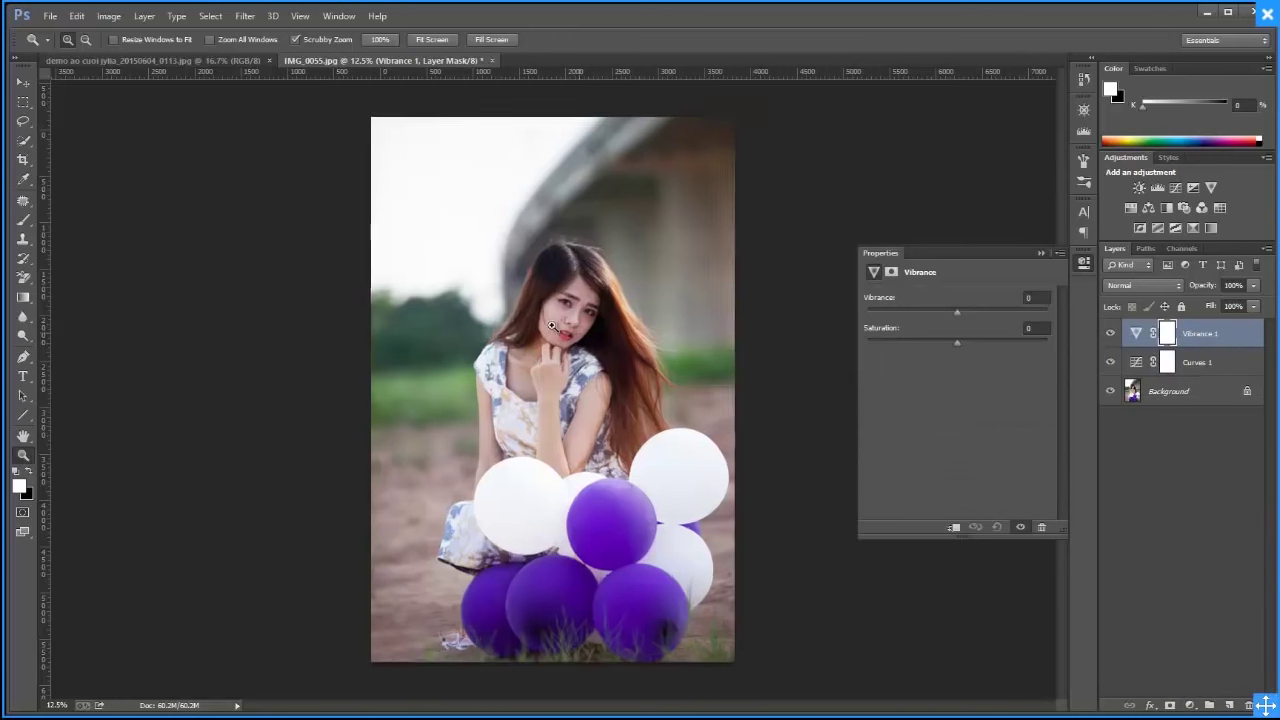
pyautogui.click(569, 451)
pyautogui.click(585, 480)
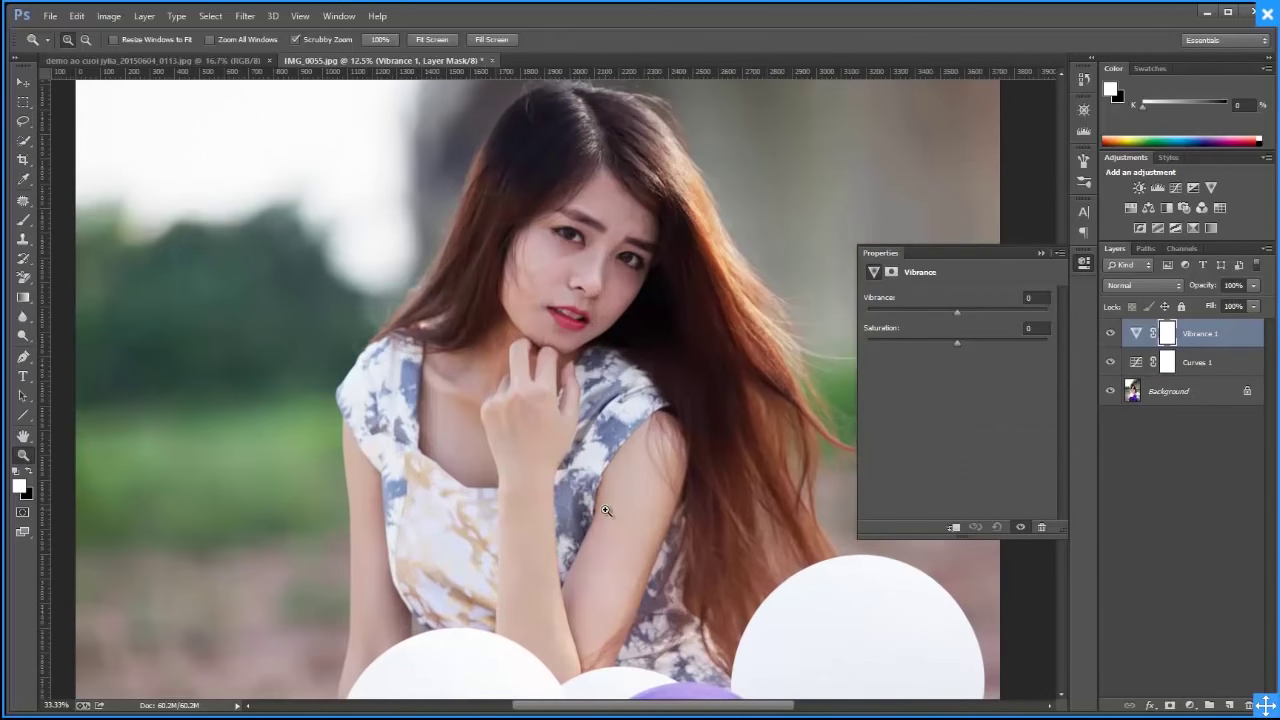
pyautogui.click(605, 511)
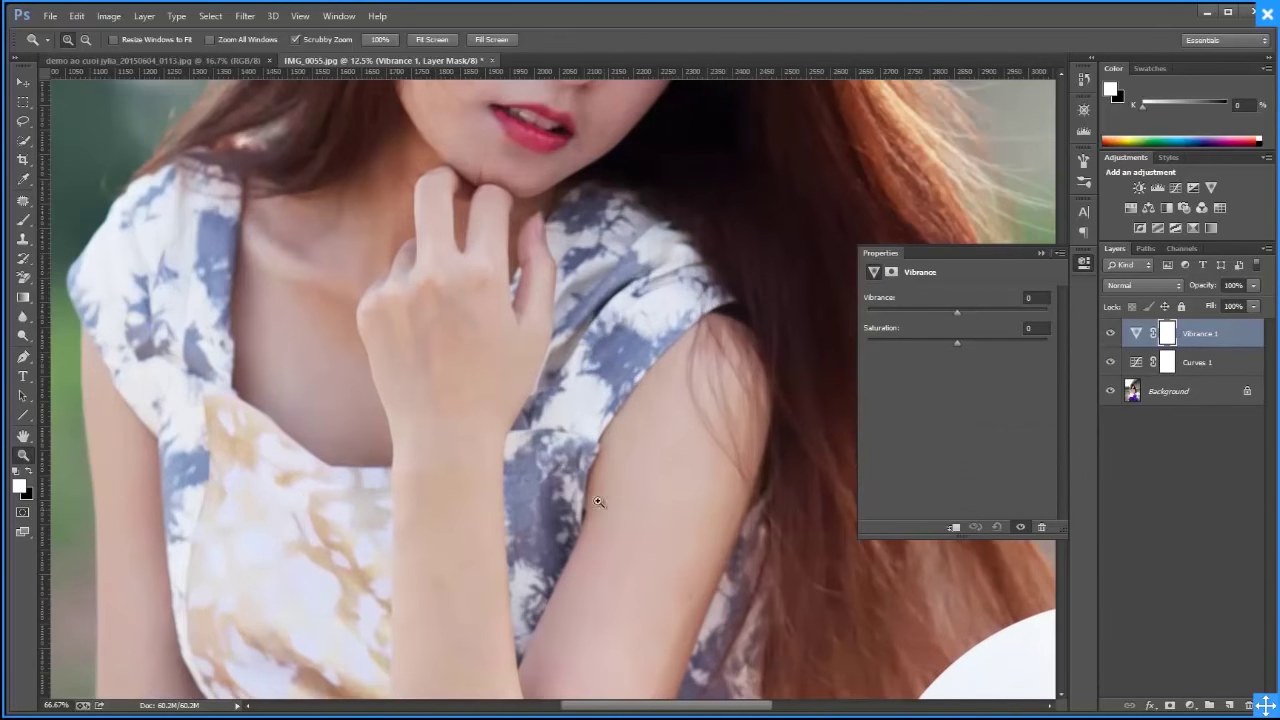
pyautogui.click(731, 433)
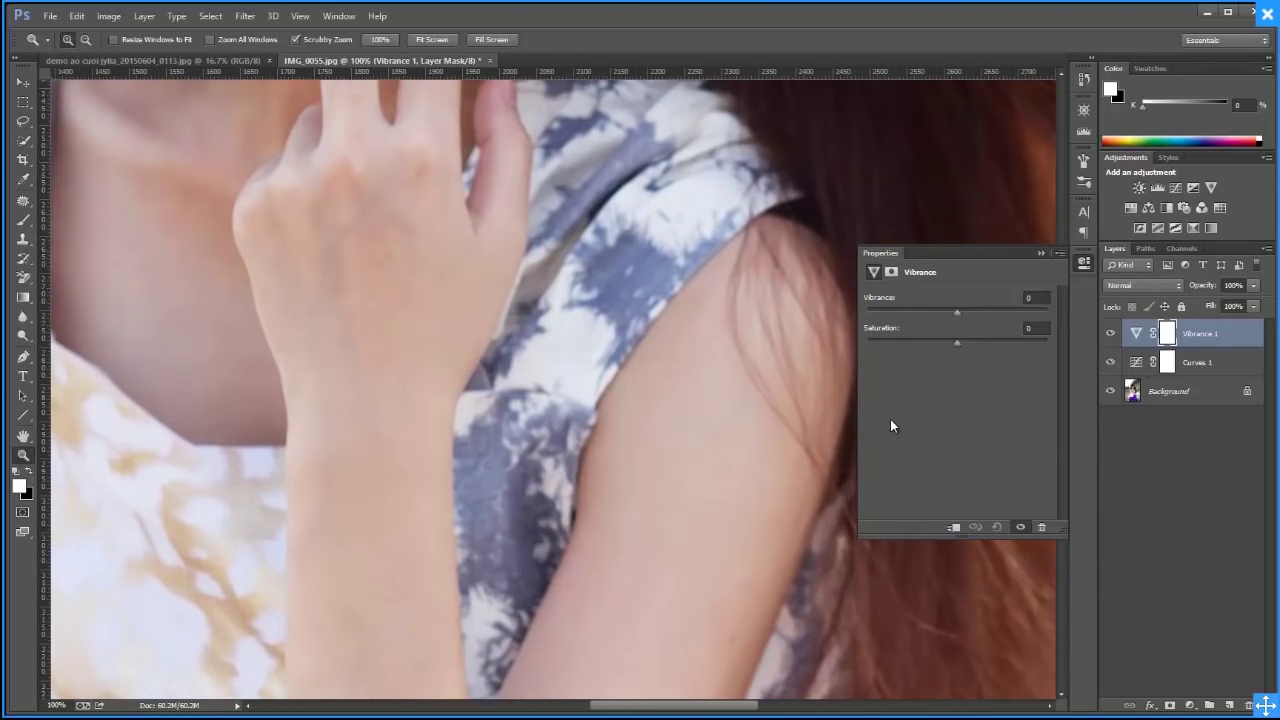
# Test stronger and weaker vibrance, reset it to 0, and zoom out to the whole photo
pyautogui.moveTo(957, 311); pyautogui.dragTo(1010, 314)
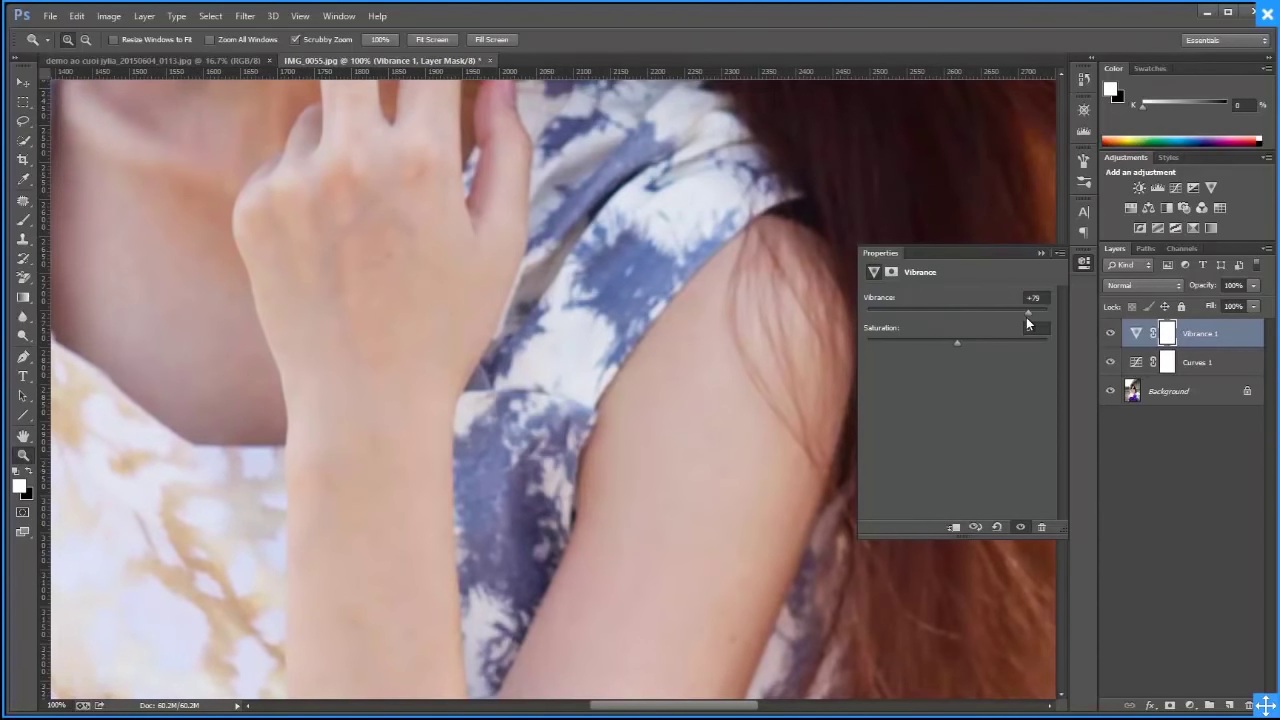
pyautogui.moveTo(1028, 315); pyautogui.dragTo(900, 323)
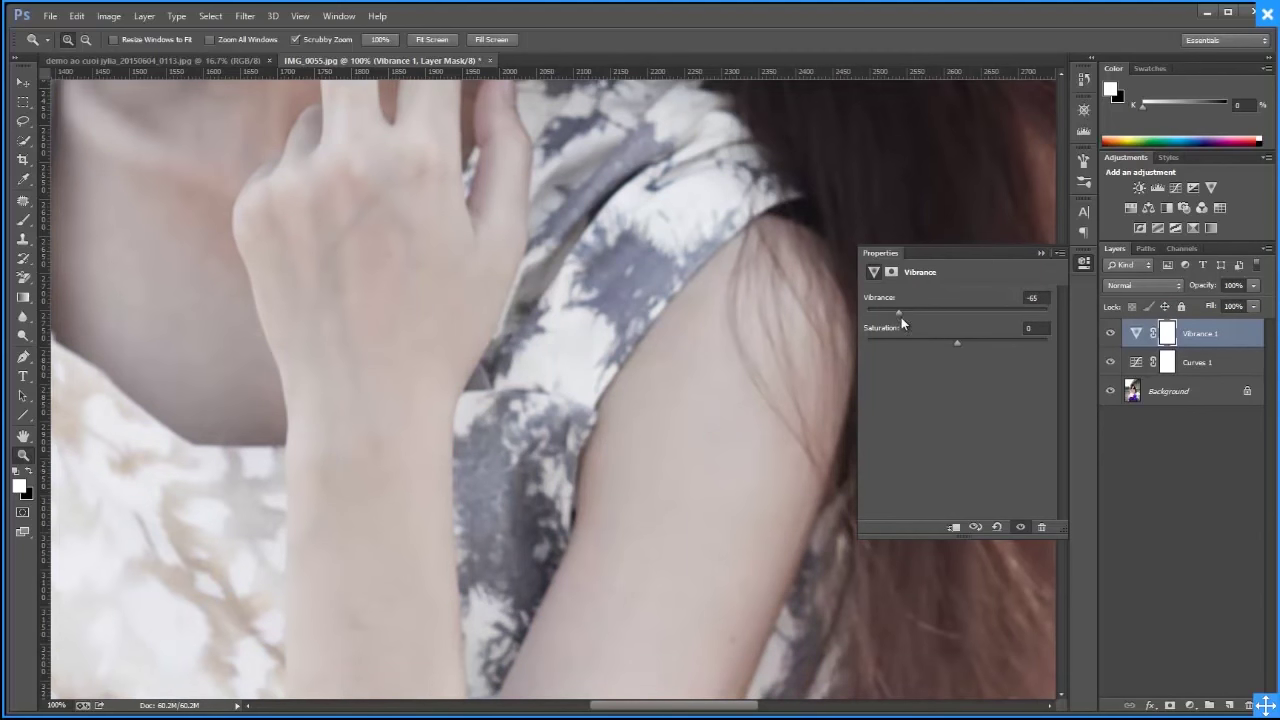
pyautogui.moveTo(900, 323); pyautogui.dragTo(957, 318)
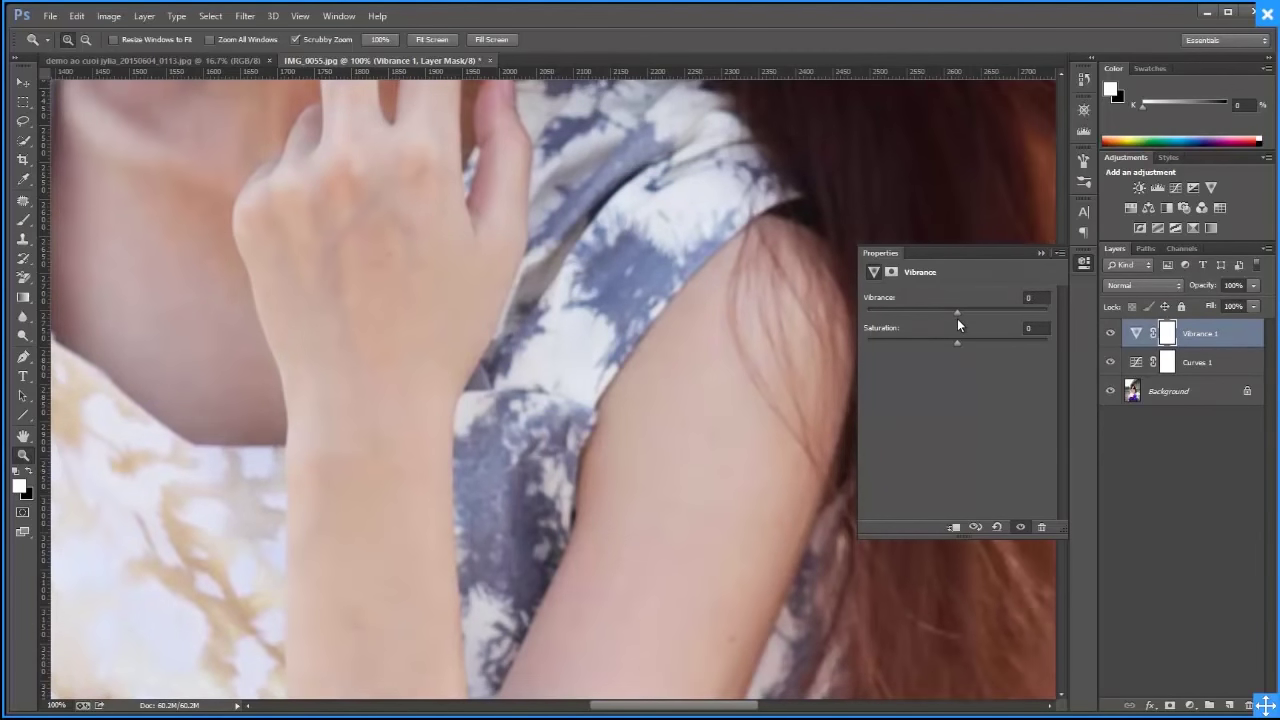
pyautogui.click(1041, 253)
pyautogui.press('alt')
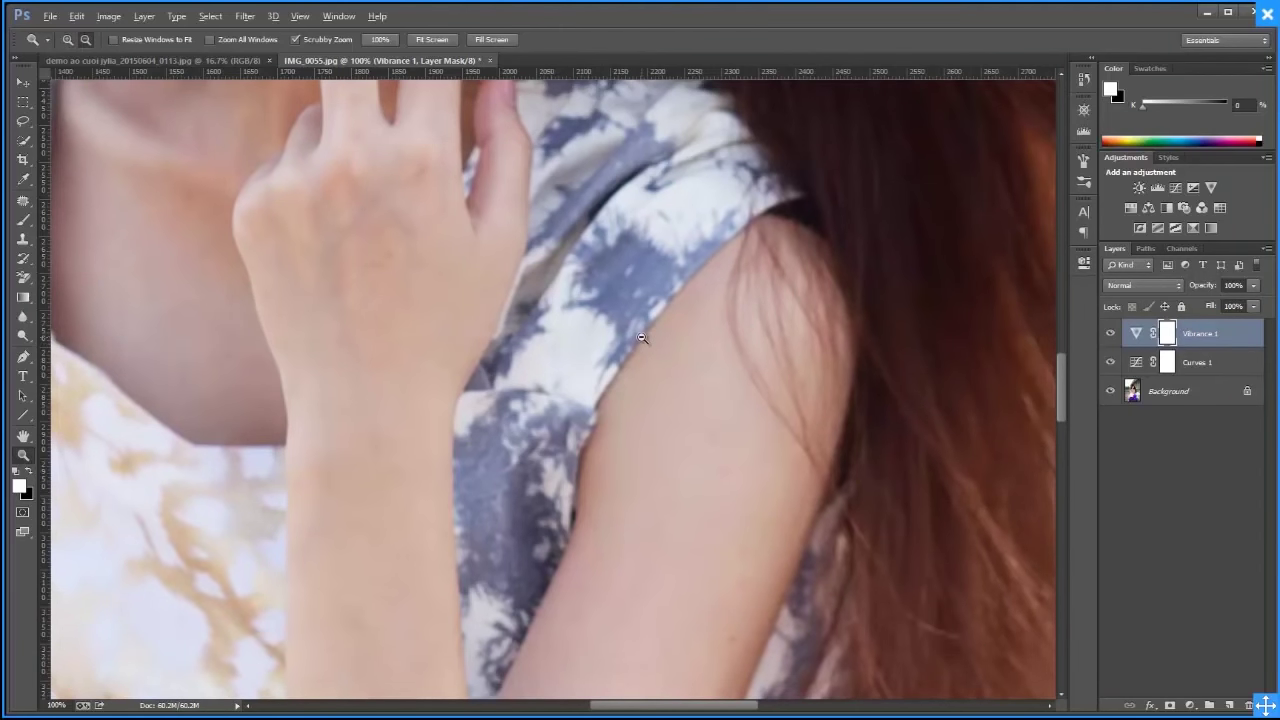
pyautogui.keyDown('alt'); pyautogui.click(641, 337); pyautogui.keyUp('alt')
pyautogui.keyDown('alt'); pyautogui.click(636, 365); pyautogui.keyUp('alt')
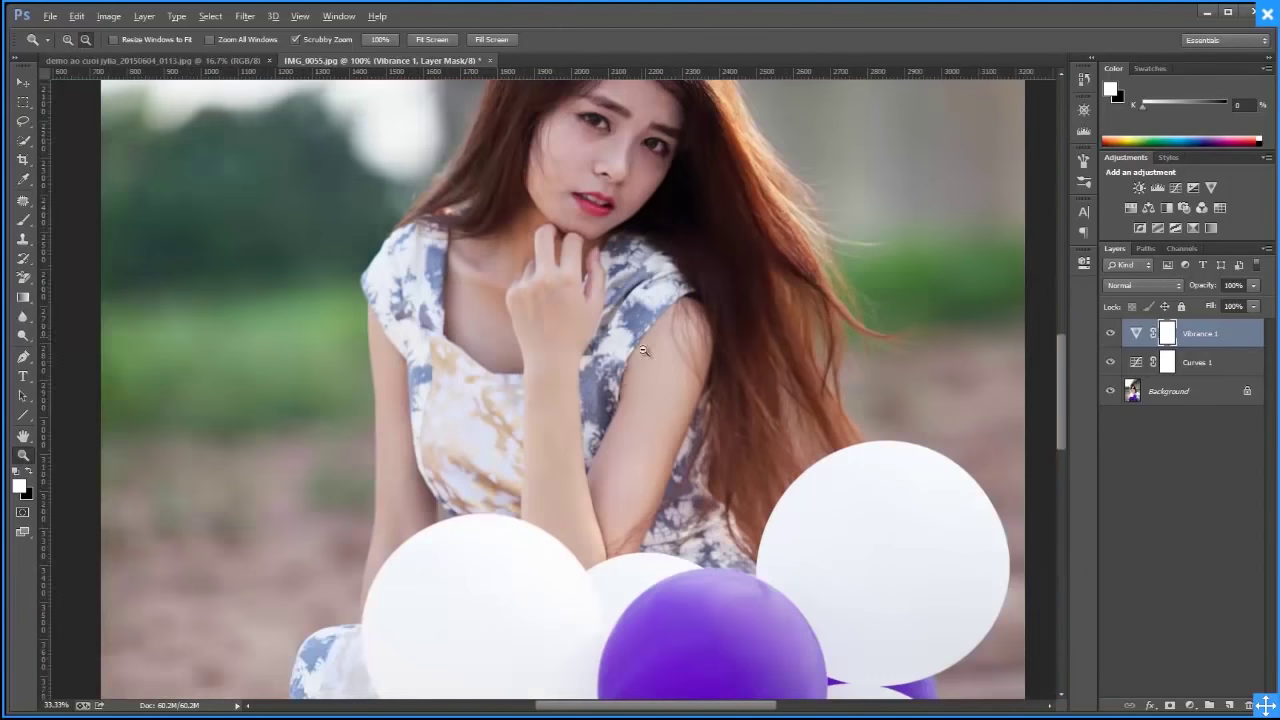
pyautogui.keyDown('alt'); pyautogui.click(620, 386); pyautogui.keyUp('alt')
pyautogui.keyDown('alt'); pyautogui.click(592, 397); pyautogui.keyUp('alt')
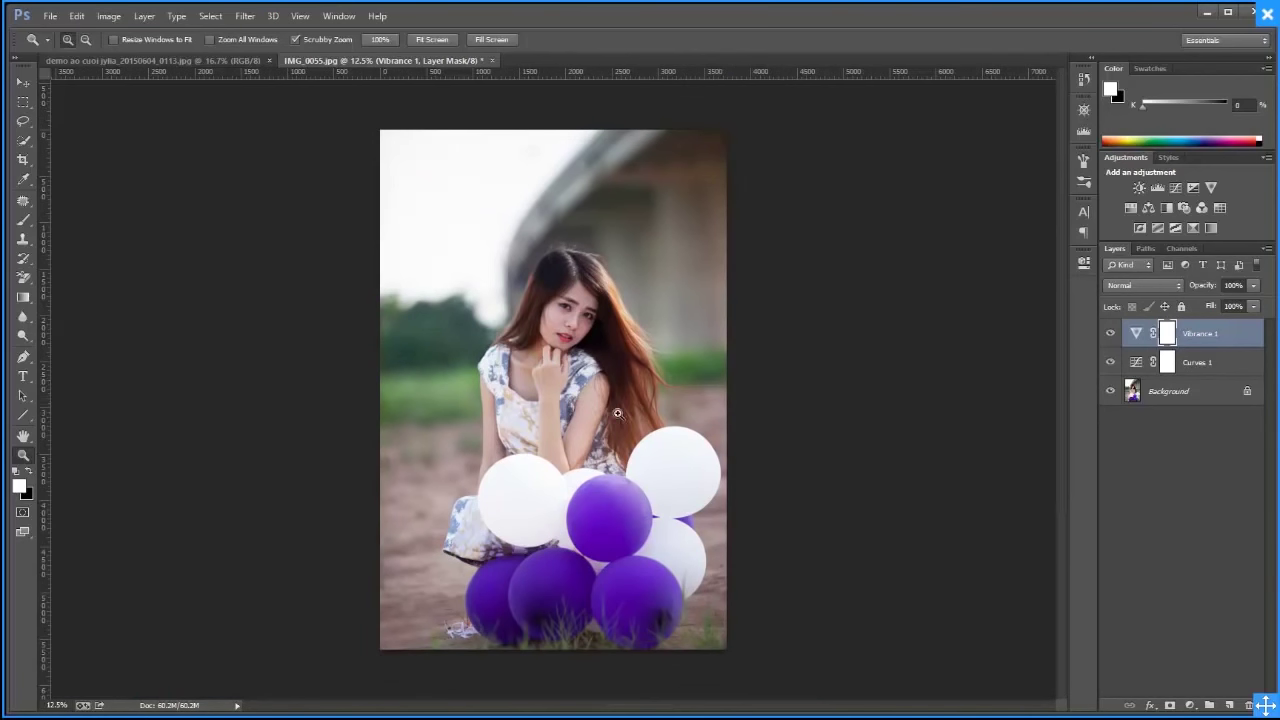
# Delete the Vibrance 1 layer and raise a midpoint on the Curves 1 Red curve
pyautogui.press('Delete')
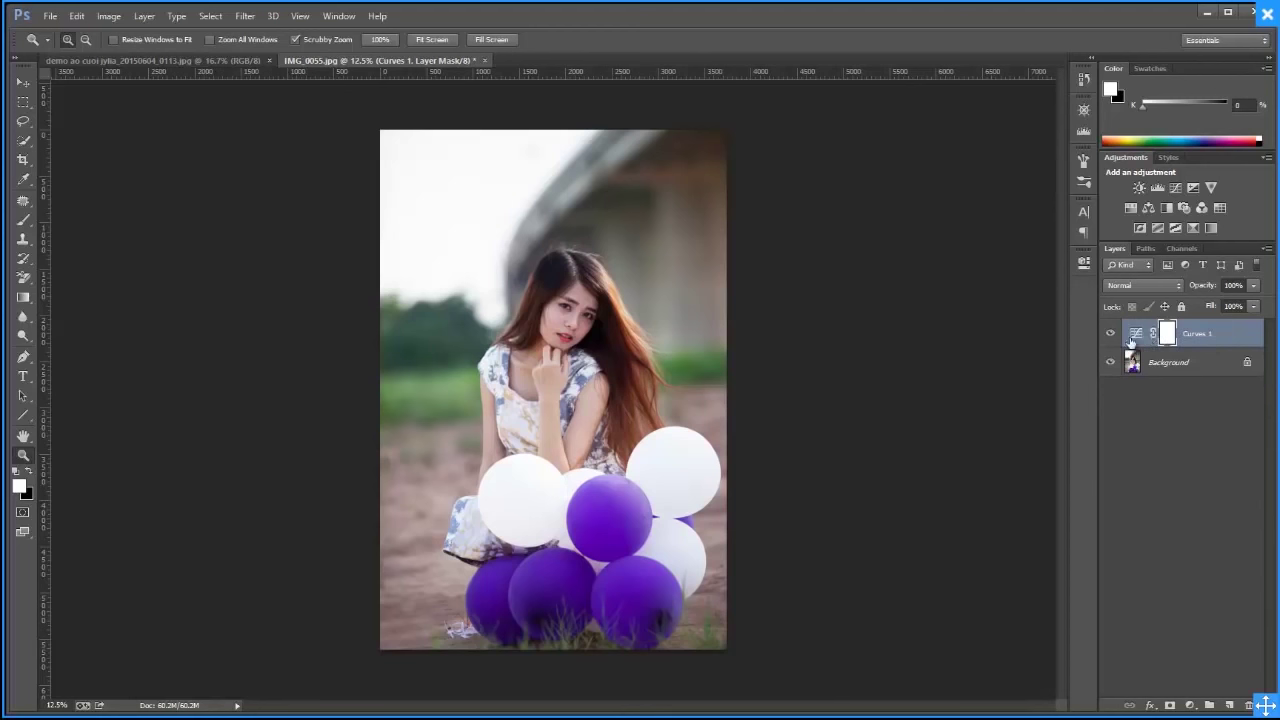
pyautogui.doubleClick(1135, 333)
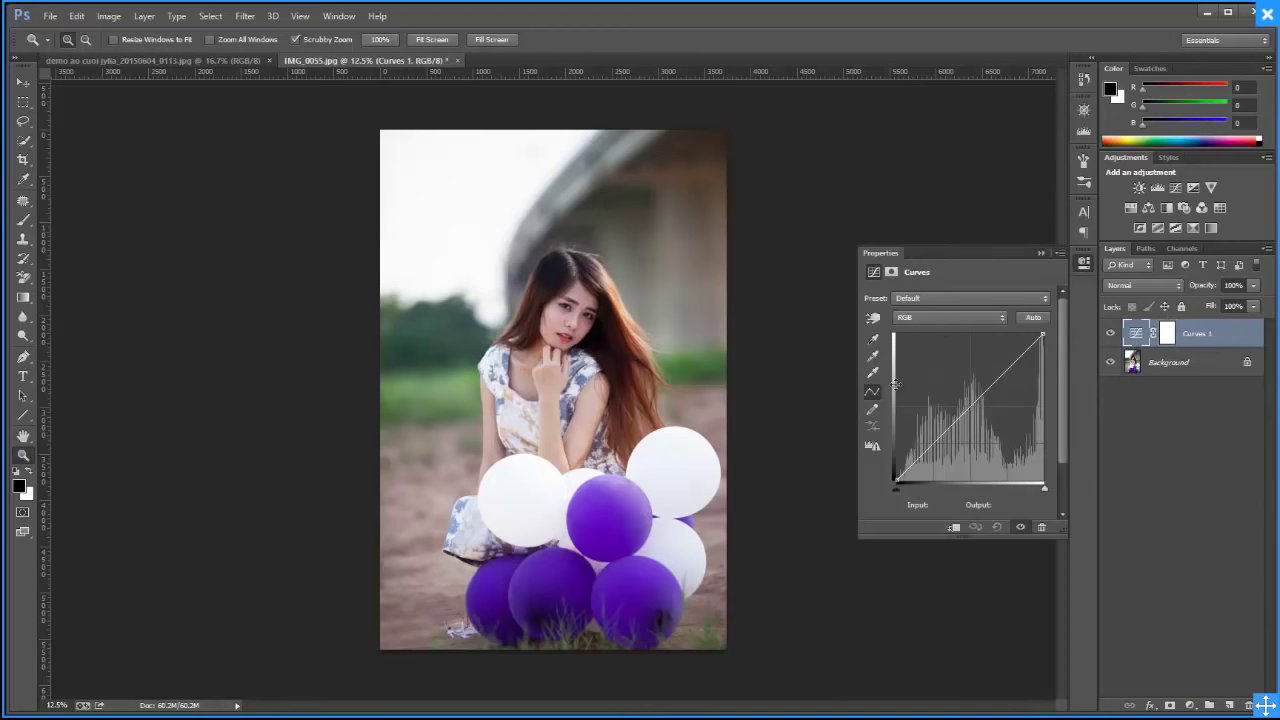
pyautogui.click(23, 220)
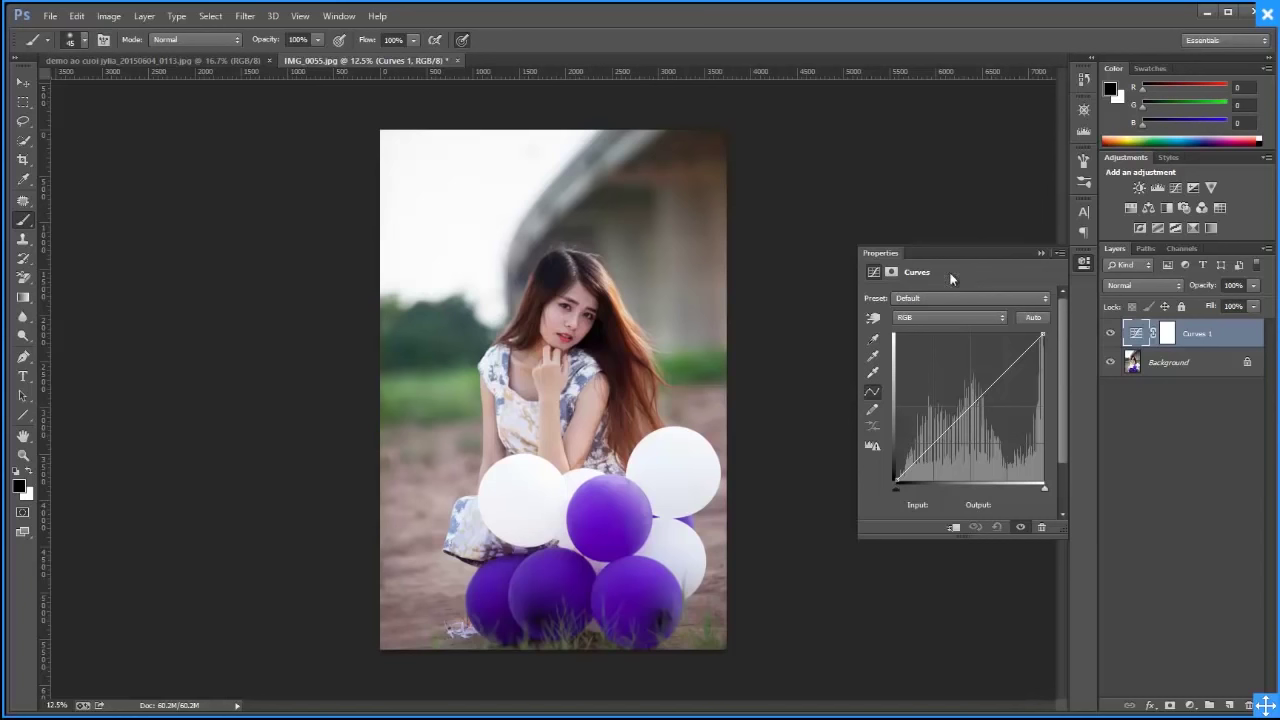
pyautogui.click(935, 317)
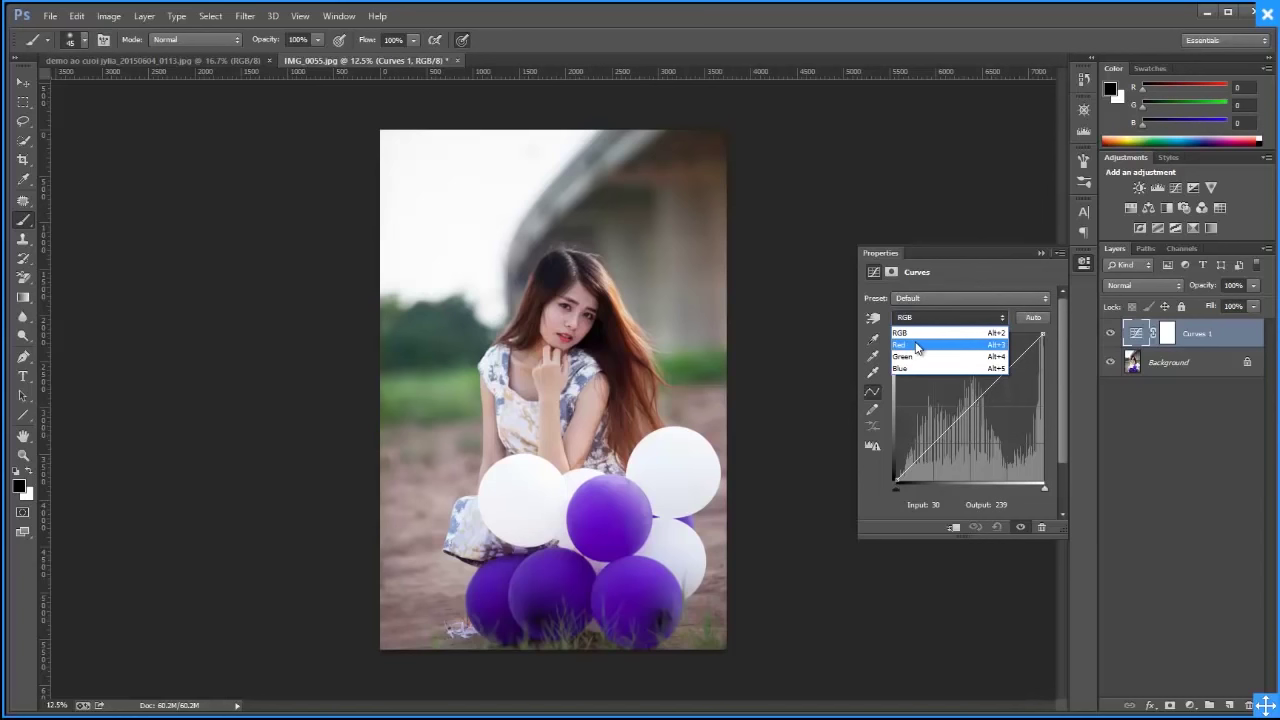
pyautogui.click(916, 346)
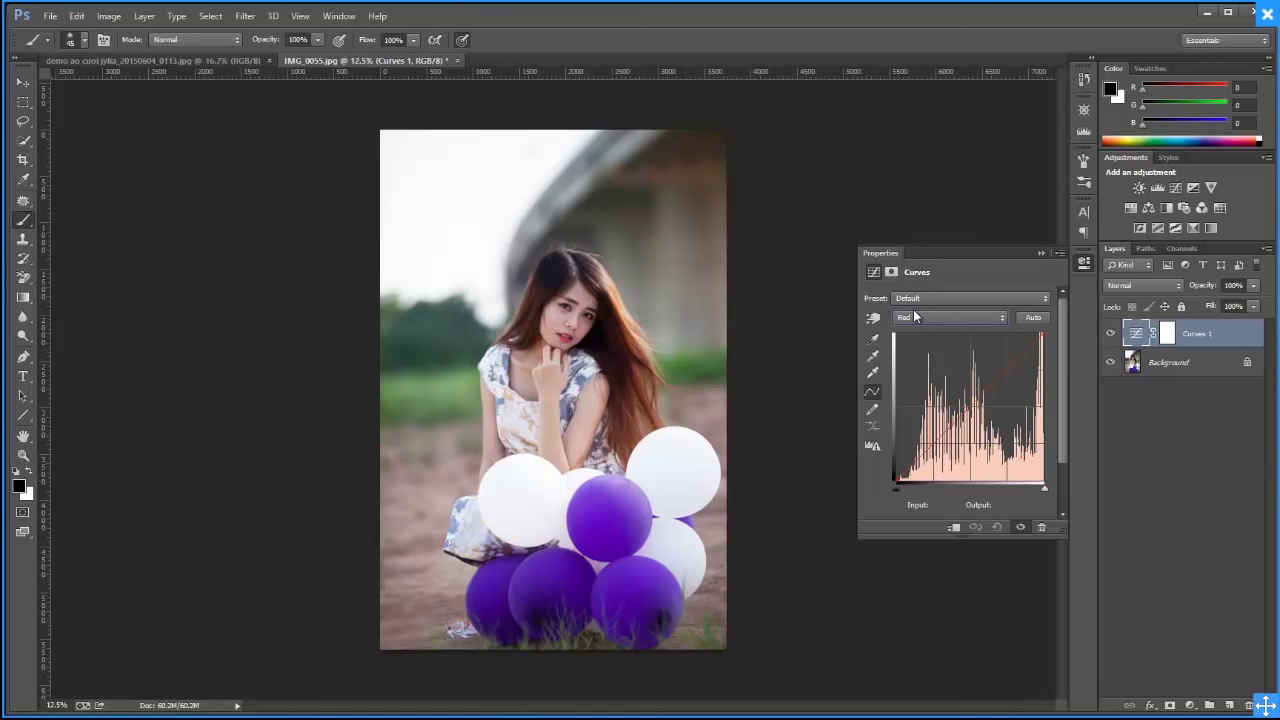
pyautogui.click(986, 386)
pyautogui.moveTo(986, 386); pyautogui.dragTo(985, 383)
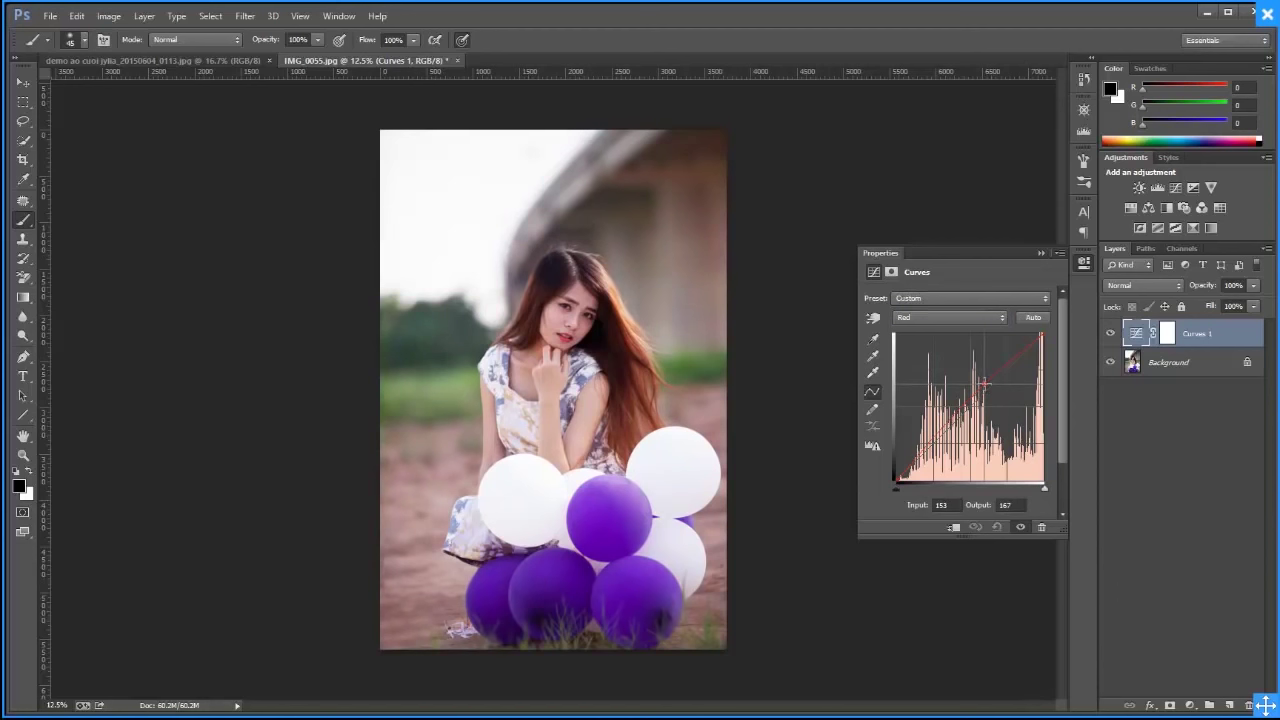
# Pull the Curves 1 Blue curve slightly down to warm the portrait
pyautogui.click(945, 317)
pyautogui.click(930, 371)
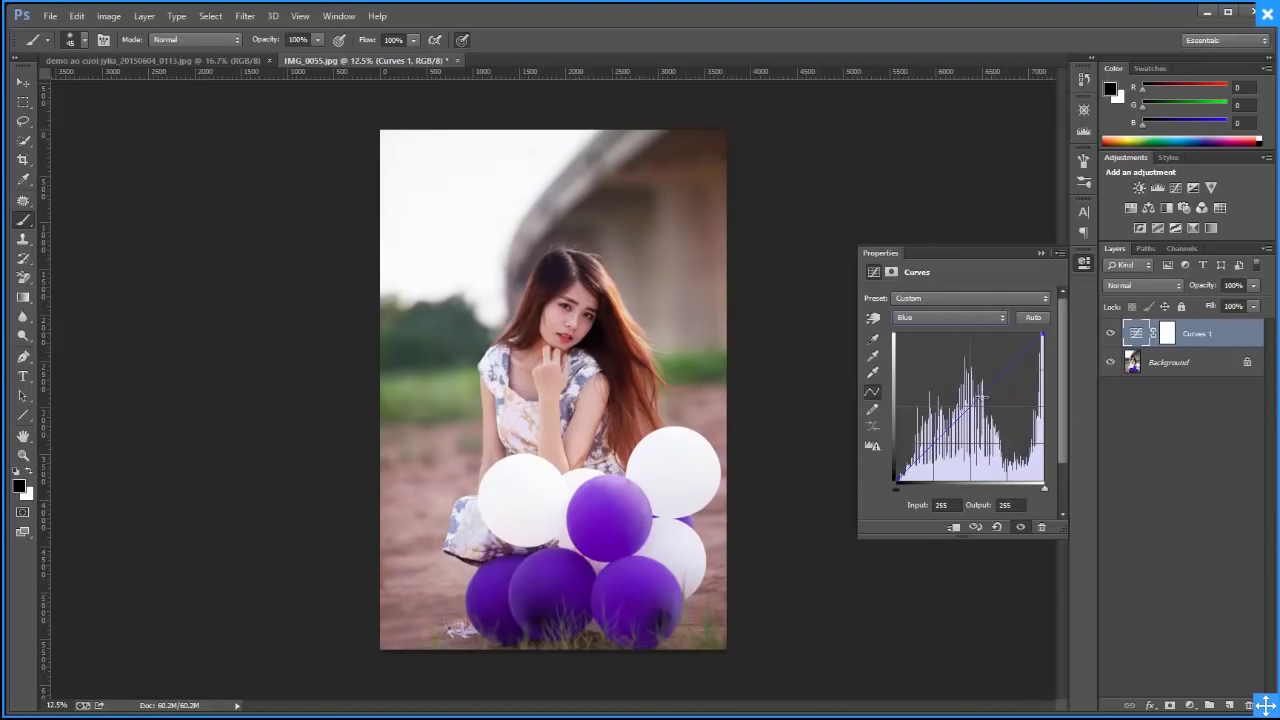
pyautogui.moveTo(982, 396); pyautogui.dragTo(988, 399)
pyautogui.moveTo(989, 399); pyautogui.dragTo(983, 399)
pyautogui.click(930, 320)
pyautogui.click(1110, 335)
pyautogui.click(931, 319)
pyautogui.click(931, 345)
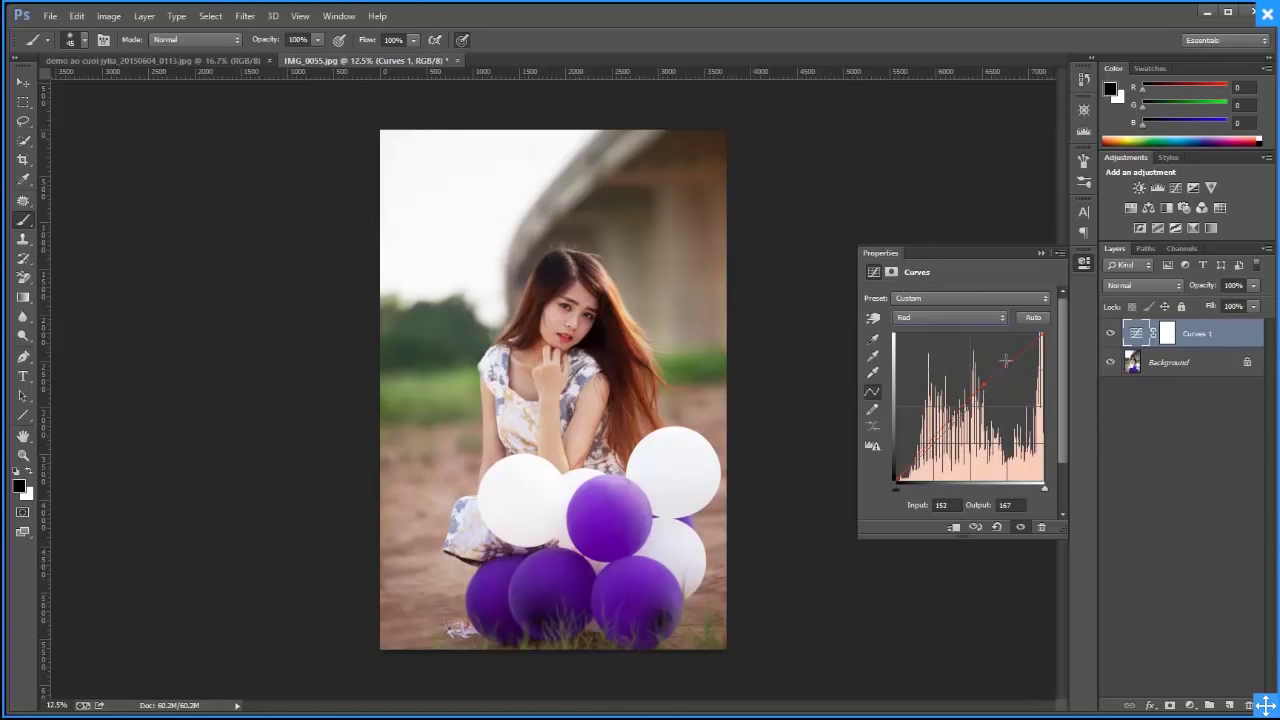
pyautogui.click(1038, 253)
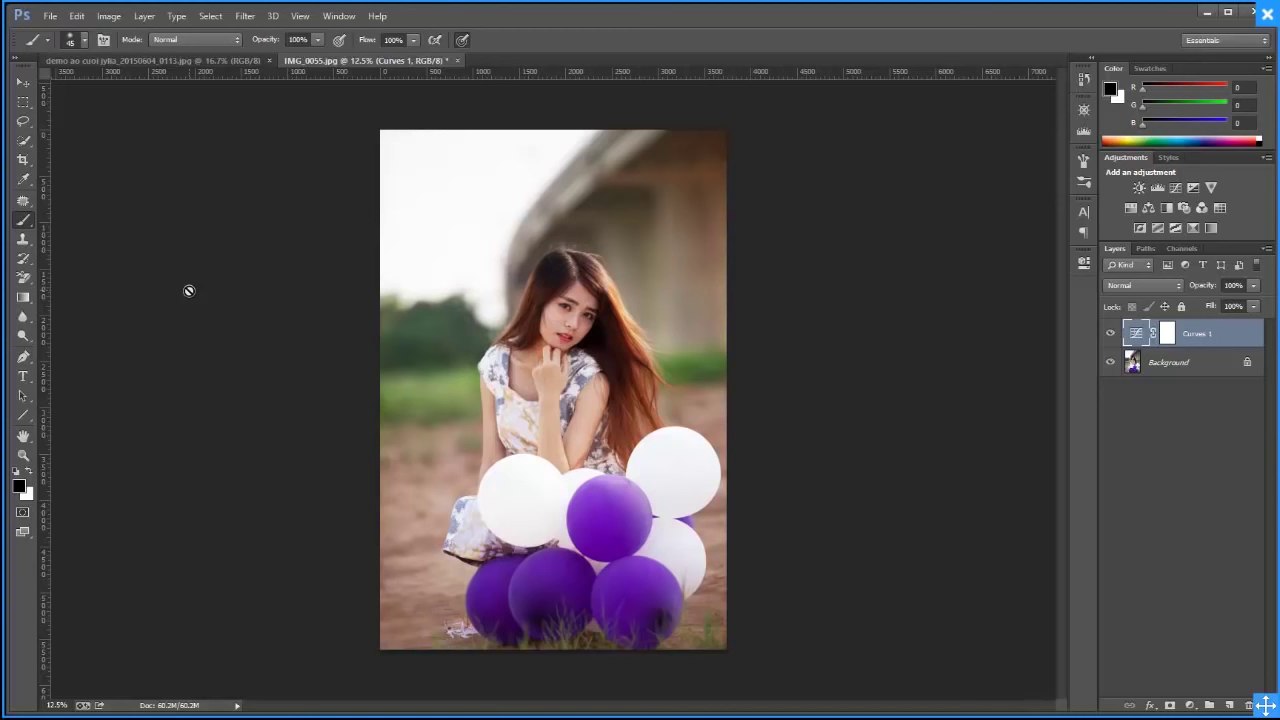
# Shape the Curves 1 Red curve with points near 59/56 and 168/194
pyautogui.doubleClick(1136, 340)
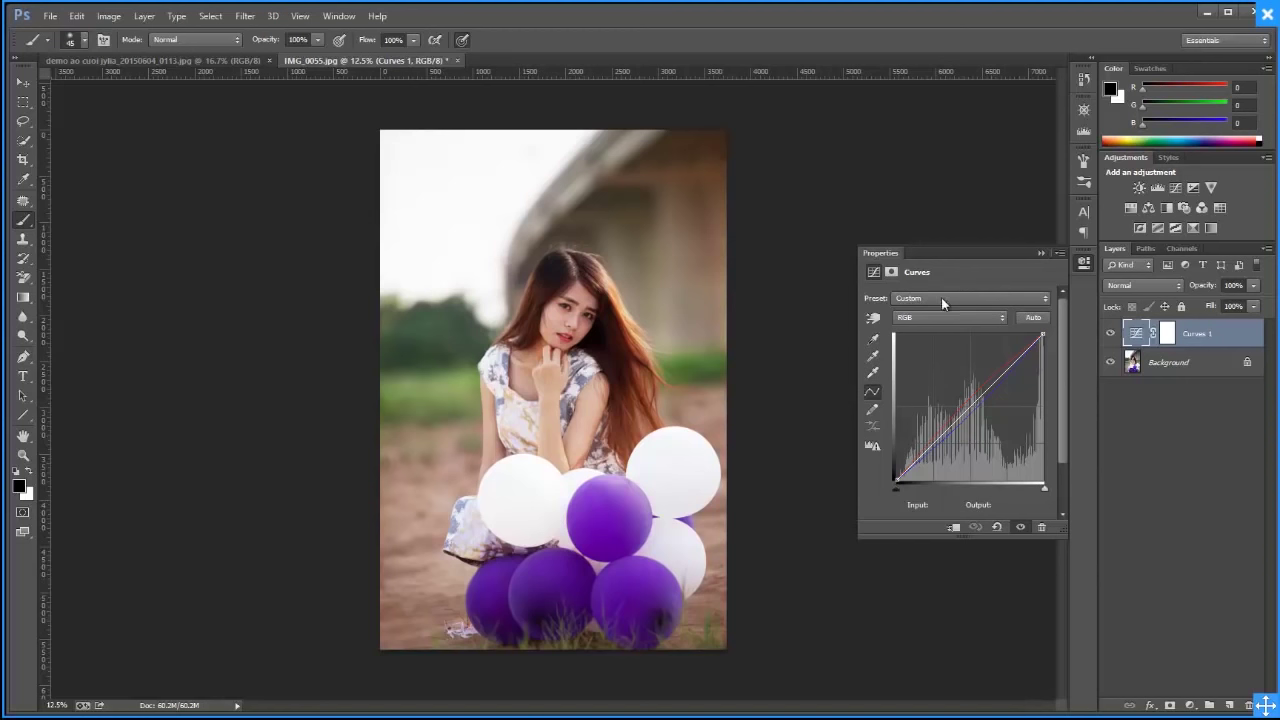
pyautogui.click(945, 317)
pyautogui.click(925, 330)
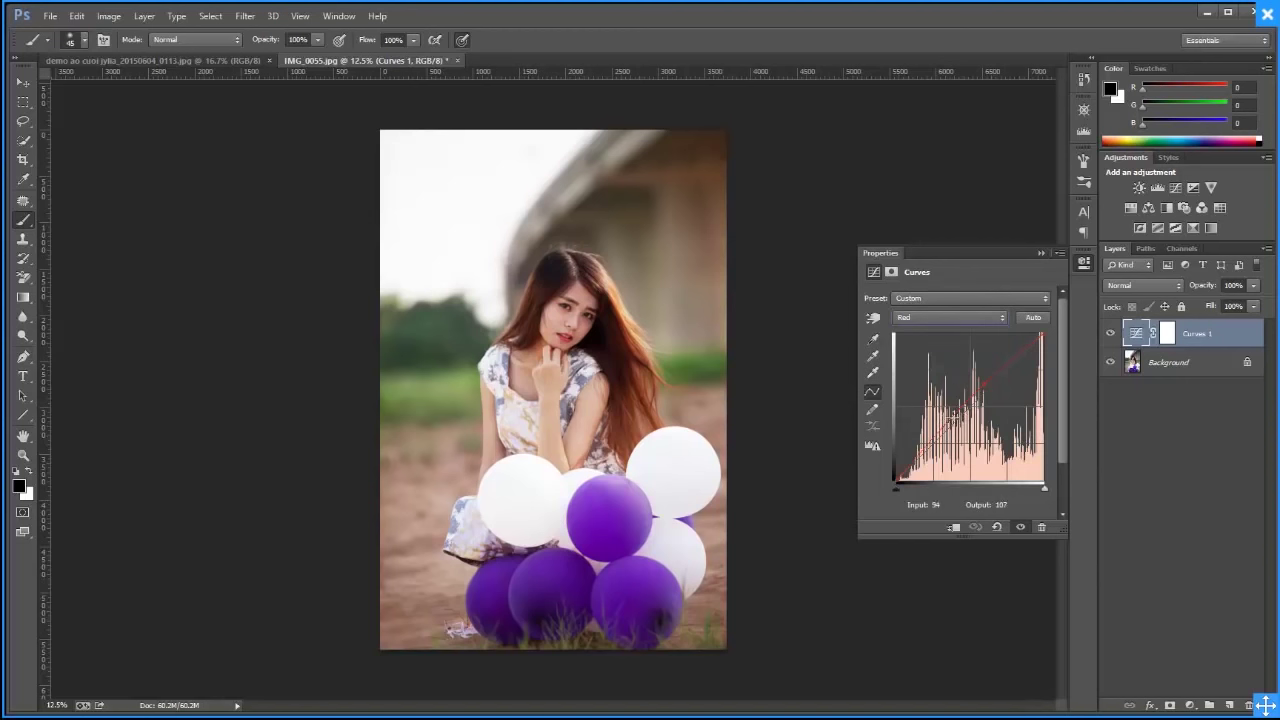
pyautogui.moveTo(994, 383); pyautogui.dragTo(998, 371)
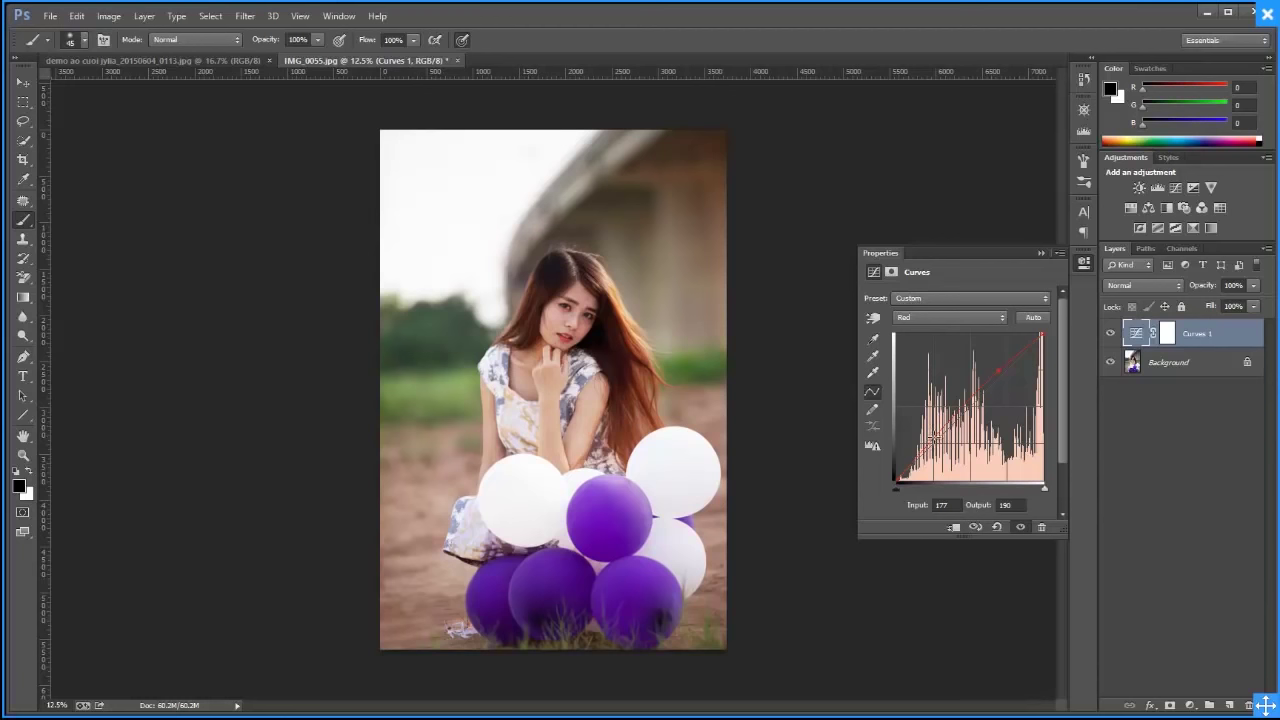
pyautogui.click(963, 406)
pyautogui.moveTo(965, 406); pyautogui.dragTo(944, 436)
pyautogui.click(932, 449)
pyautogui.moveTo(932, 449); pyautogui.dragTo(930, 448)
pyautogui.moveTo(996, 378); pyautogui.dragTo(998, 372)
# Bend the Blue curve below the diagonal with a point near 170/158
pyautogui.click(967, 320)
pyautogui.click(943, 370)
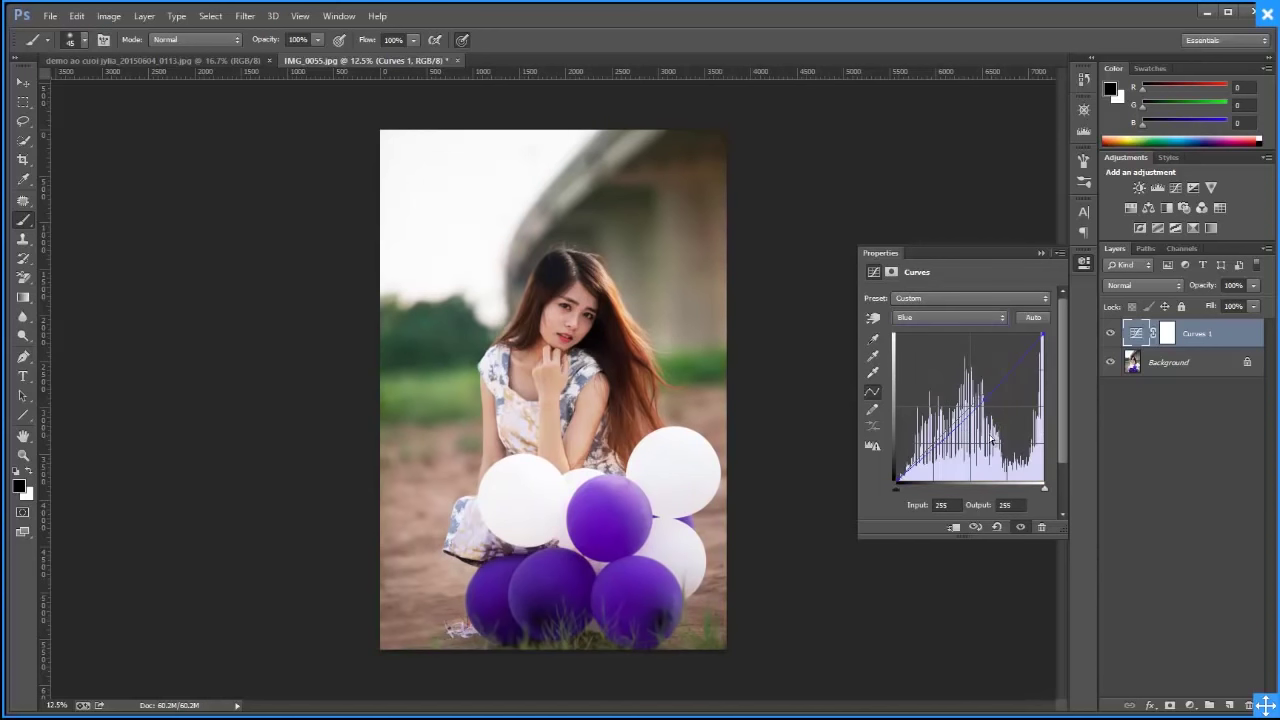
pyautogui.moveTo(984, 403)
pyautogui.mouseDown()
pyautogui.moveTo(1015, 368)
pyautogui.moveTo(938, 444)
pyautogui.mouseUp()
pyautogui.click(1083, 262)
# Toggle Curves 1 off and on to compare before and after, keeping the warming applied
pyautogui.click(1110, 333)
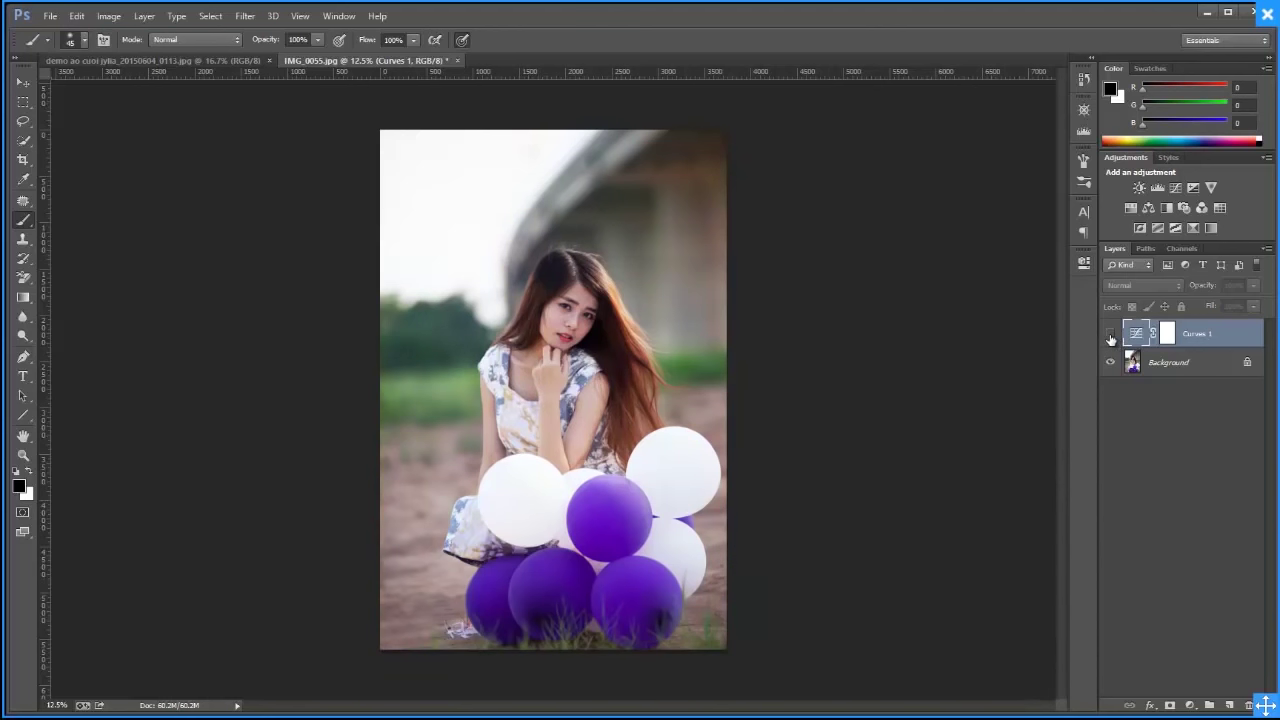
pyautogui.click(1110, 333)
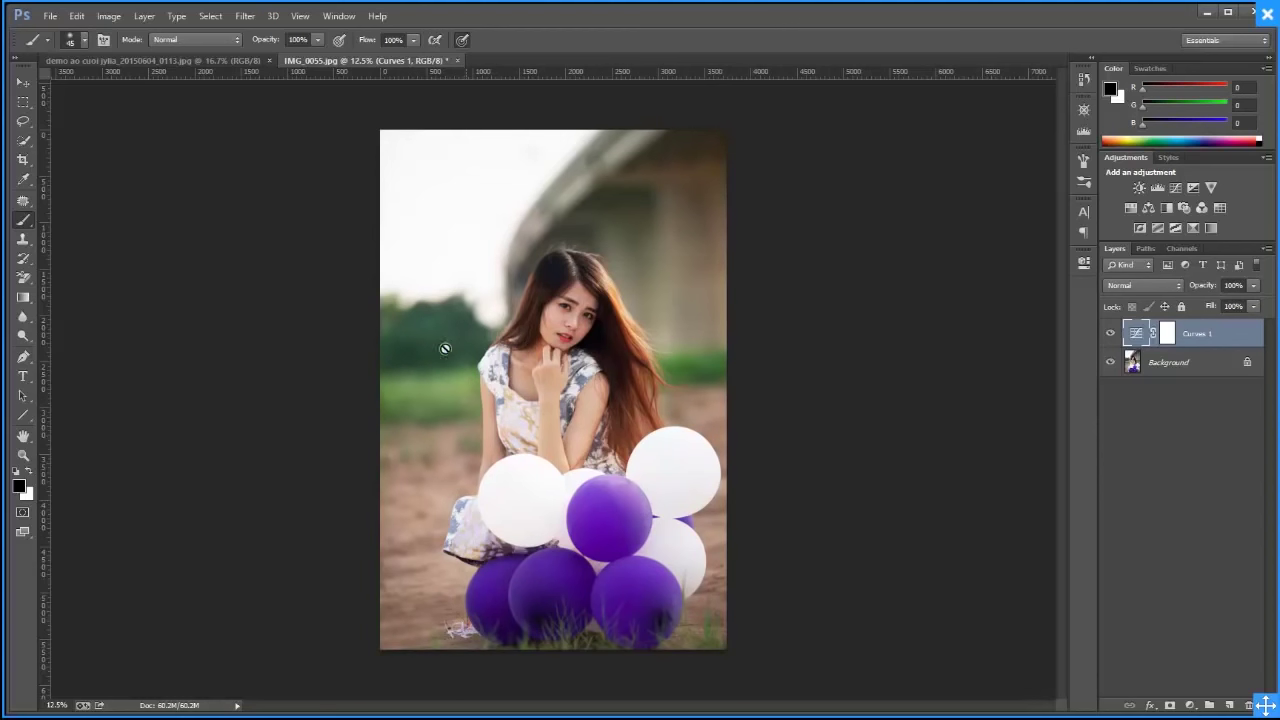
pyautogui.click(23, 455)
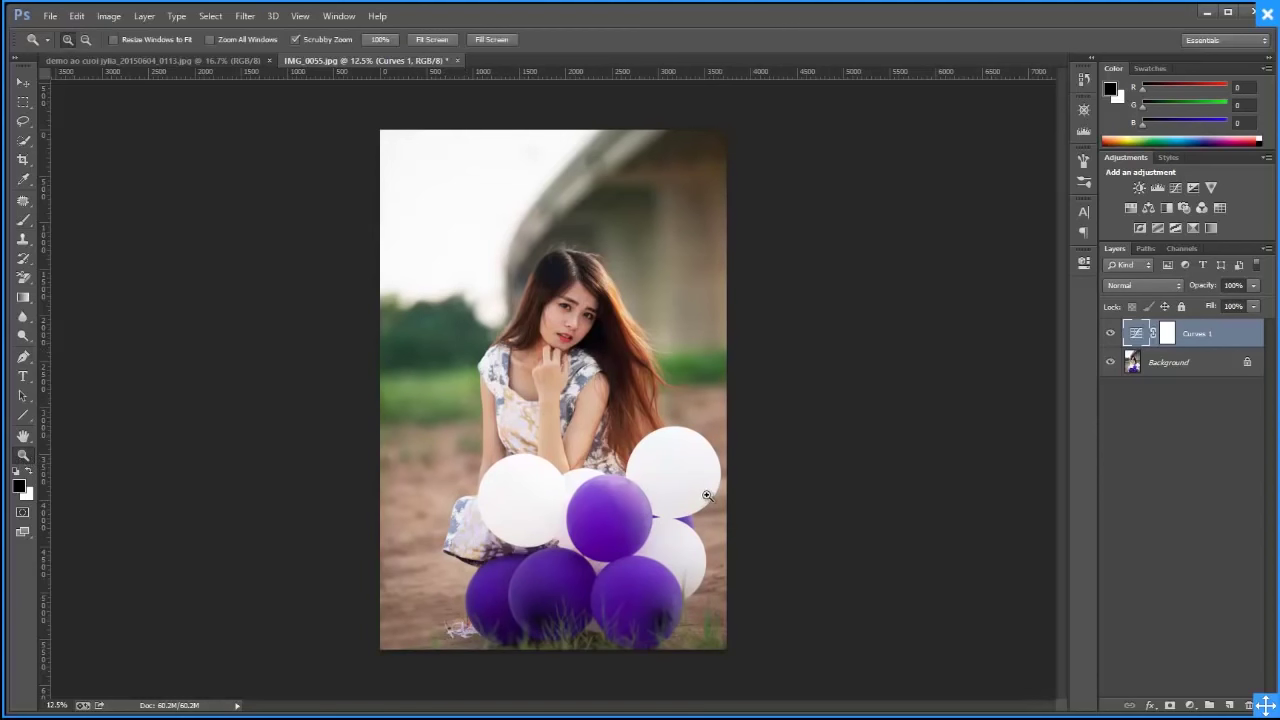
pyautogui.doubleClick(1136, 334)
pyautogui.click(945, 315)
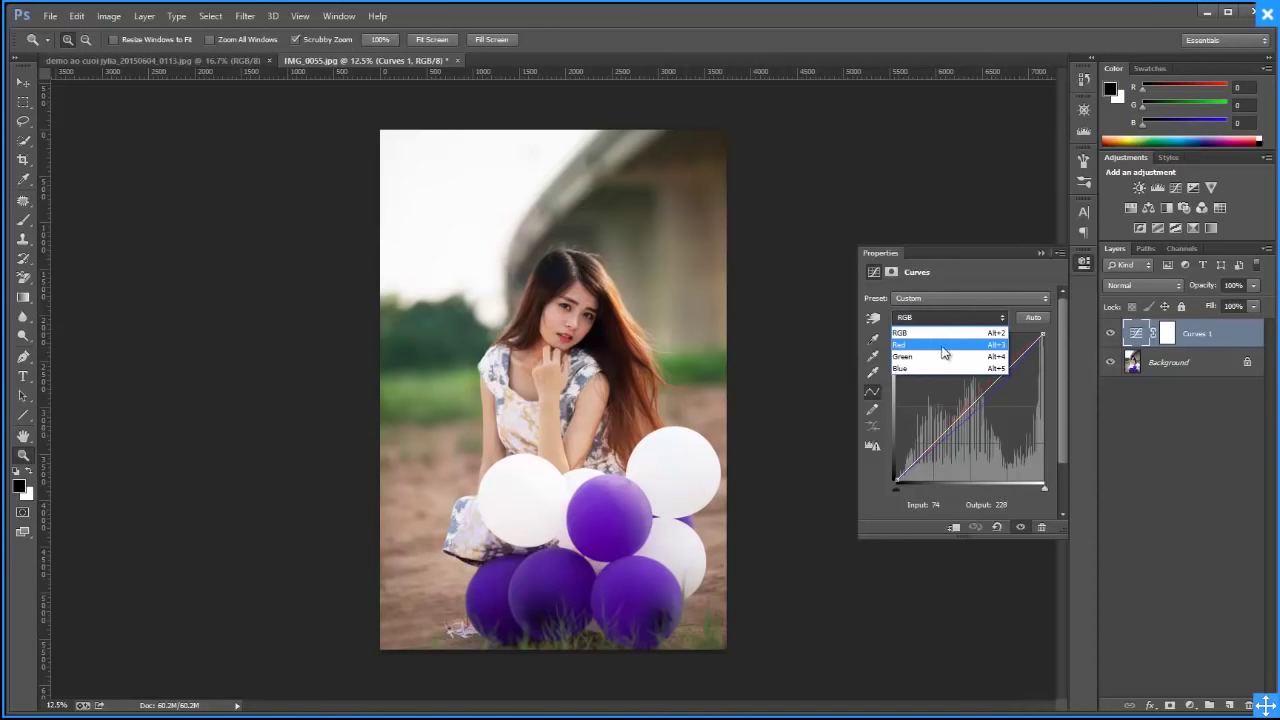
pyautogui.click(964, 282)
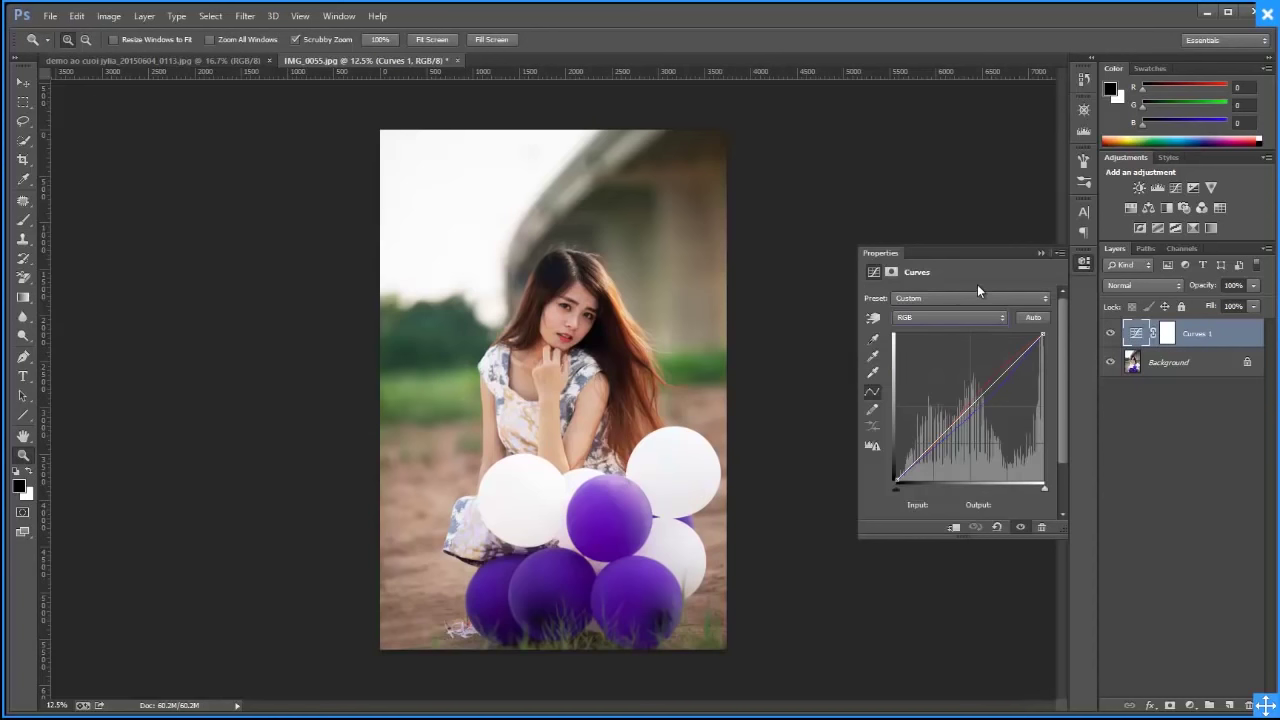
pyautogui.click(1038, 253)
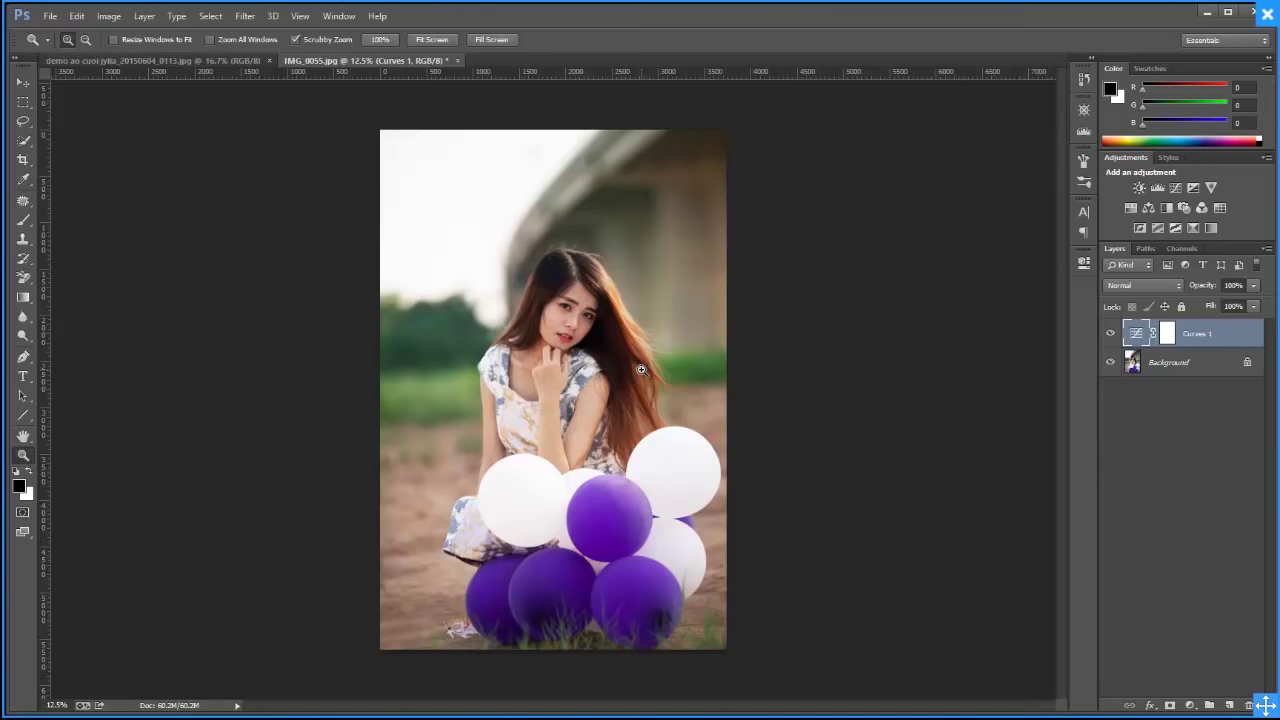
# Add a Gradient Map adjustment layer above Curves 1, turning the balloon photo black-and-white
pyautogui.click(1189, 704)
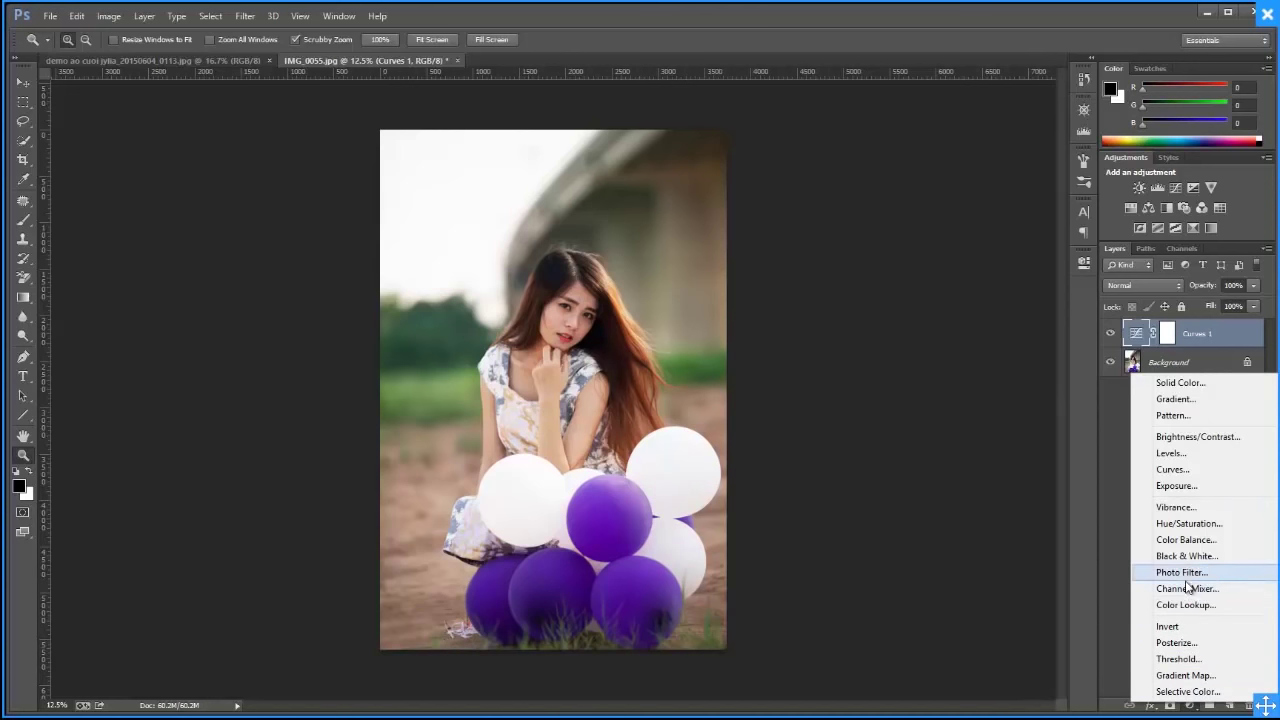
pyautogui.click(1123, 534)
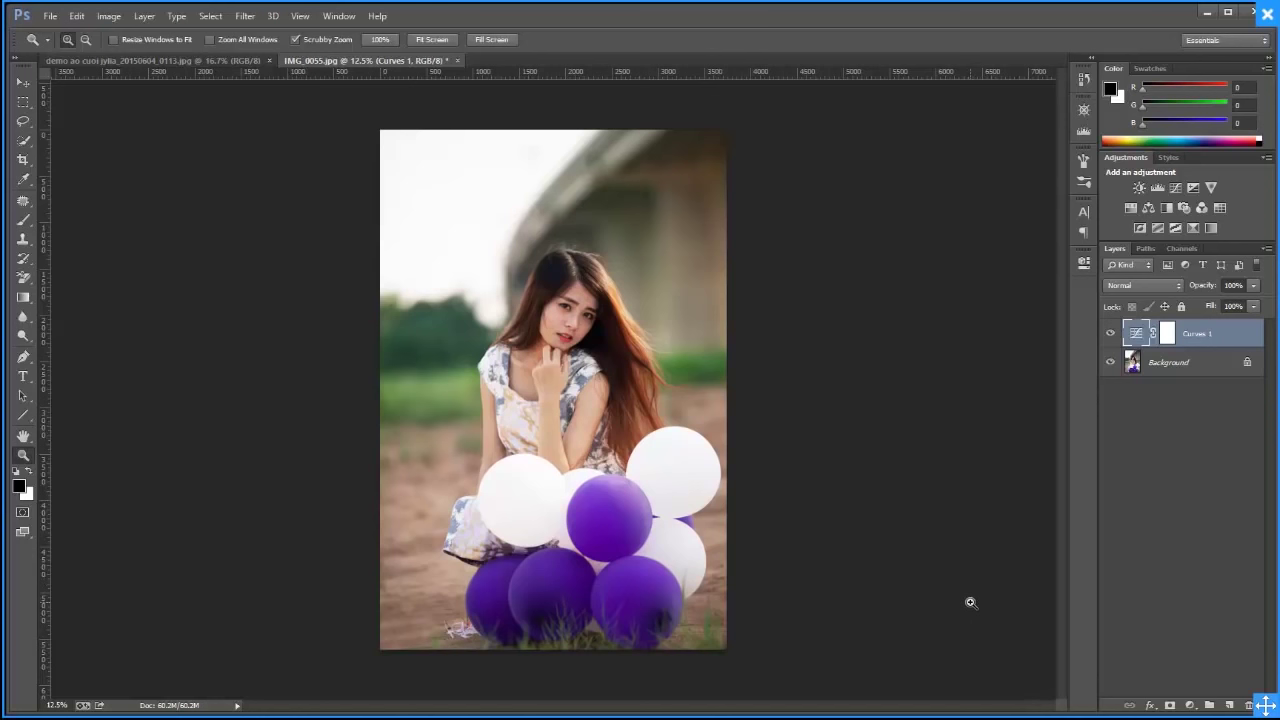
pyautogui.click(1191, 705)
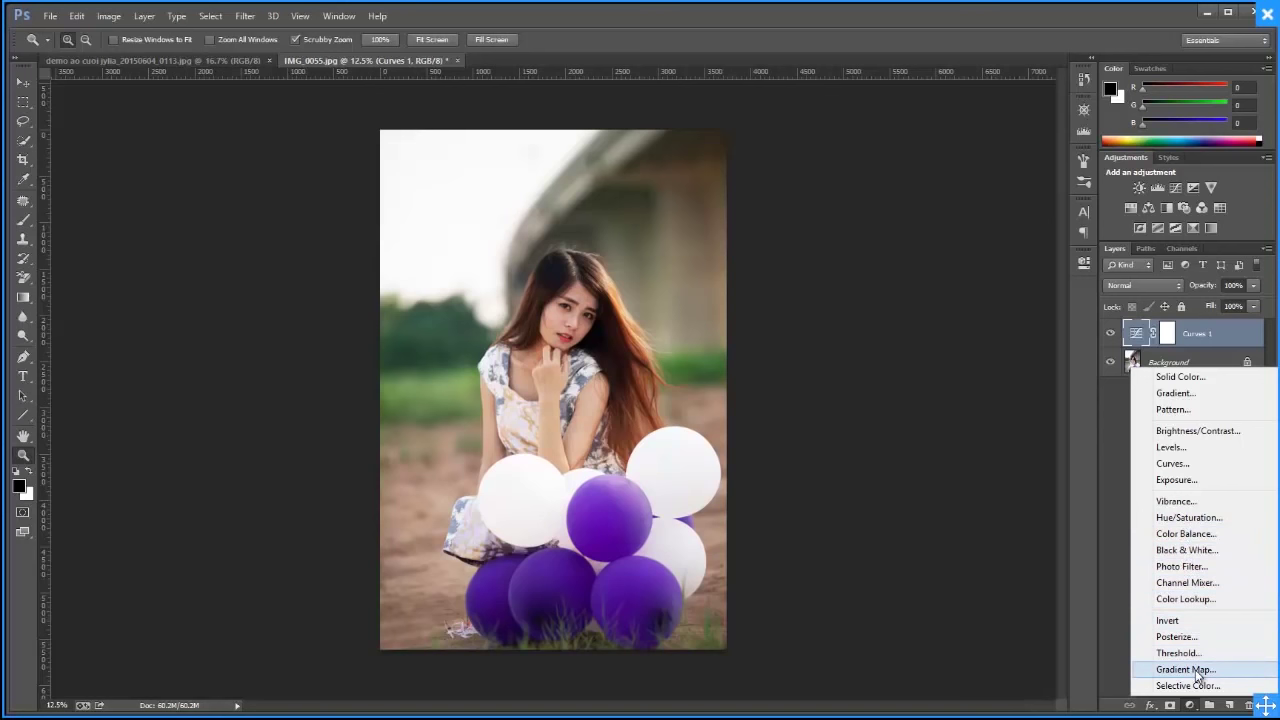
pyautogui.click(1190, 669)
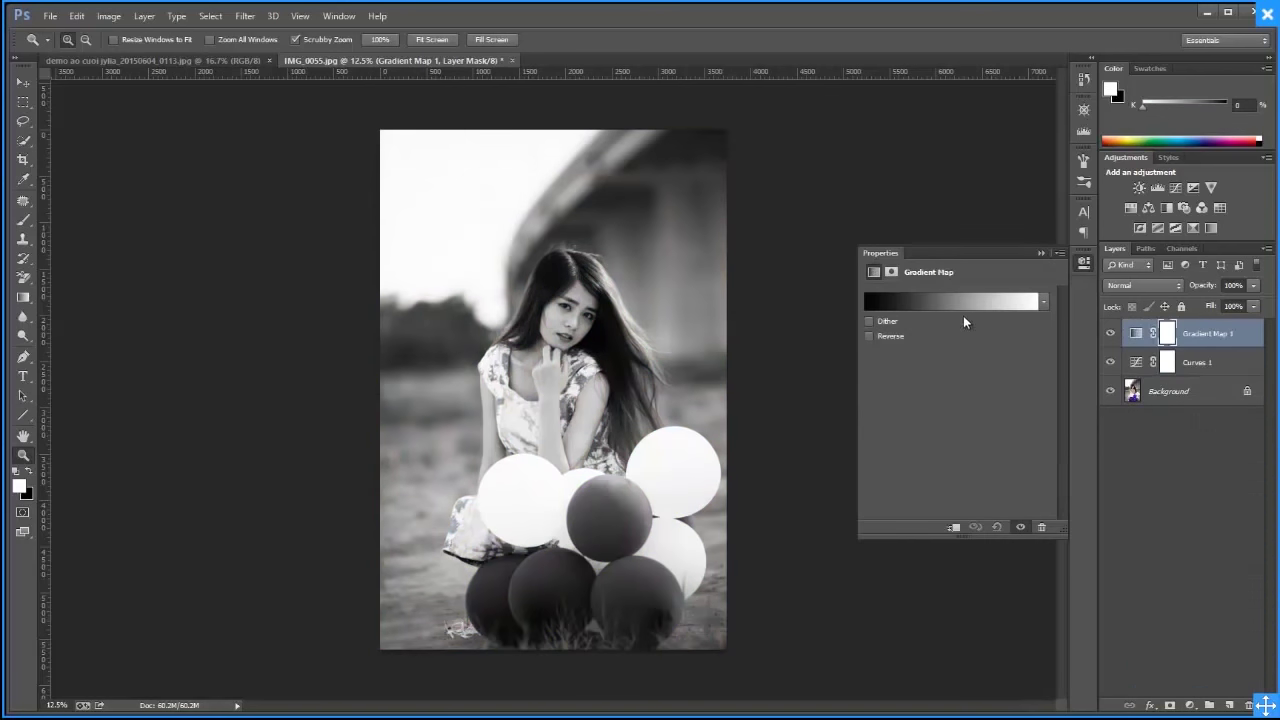
# Set the Gradient Map to the Violet, Orange gradient preset
pyautogui.click(966, 303)
pyautogui.click(647, 94)
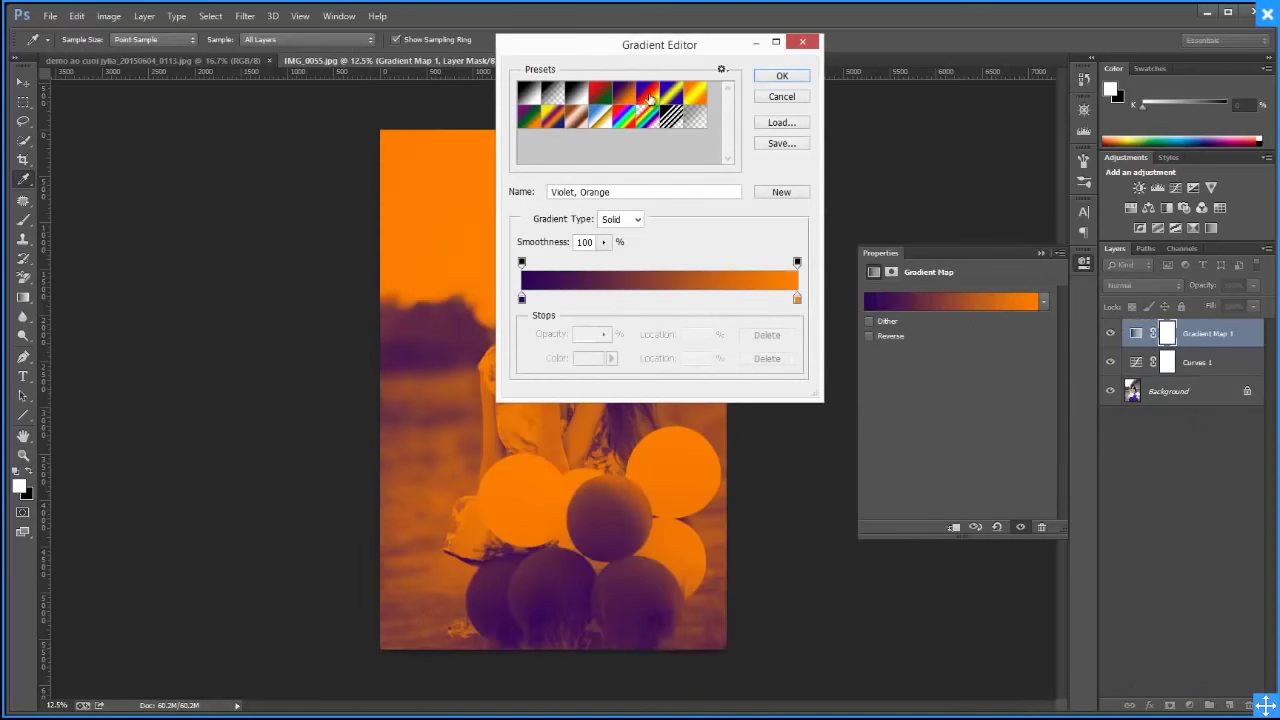
pyautogui.moveTo(729, 48); pyautogui.dragTo(817, 288)
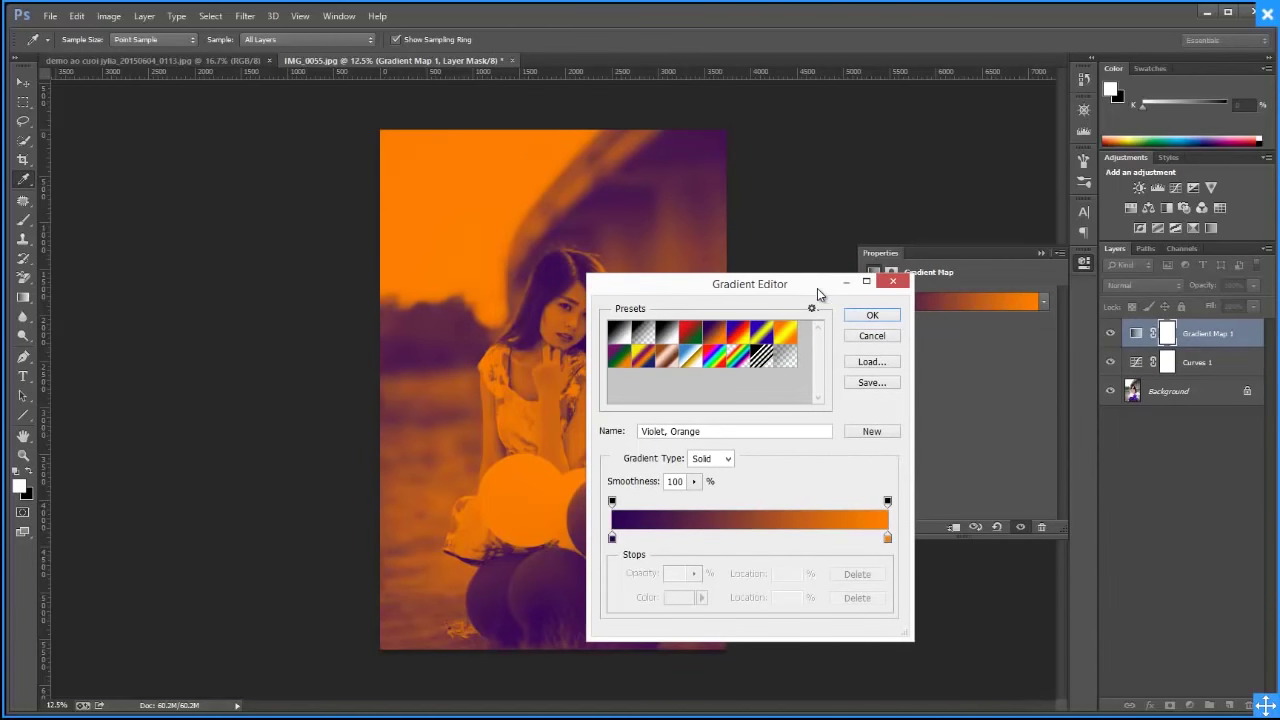
pyautogui.click(876, 317)
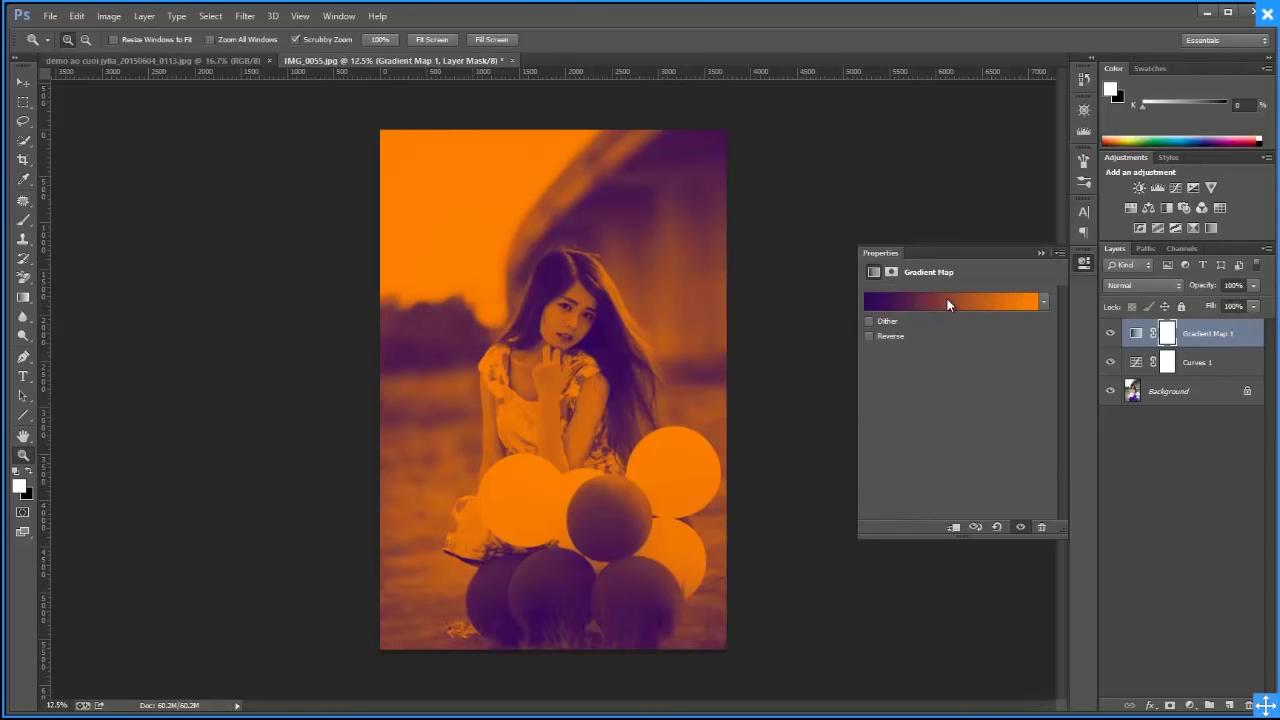
pyautogui.click(952, 302)
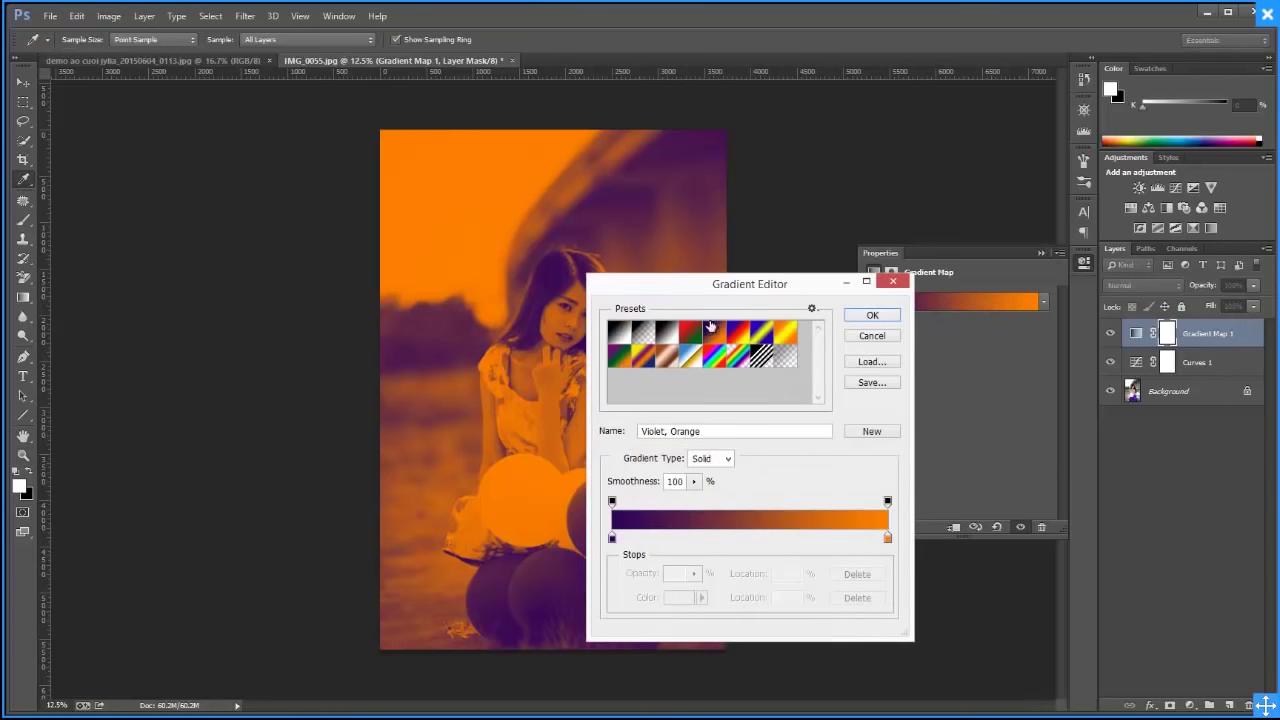
pyautogui.click(872, 315)
# Blend Gradient Map 1 as Soft Light at 19% opacity and compare before and after
pyautogui.click(1130, 285)
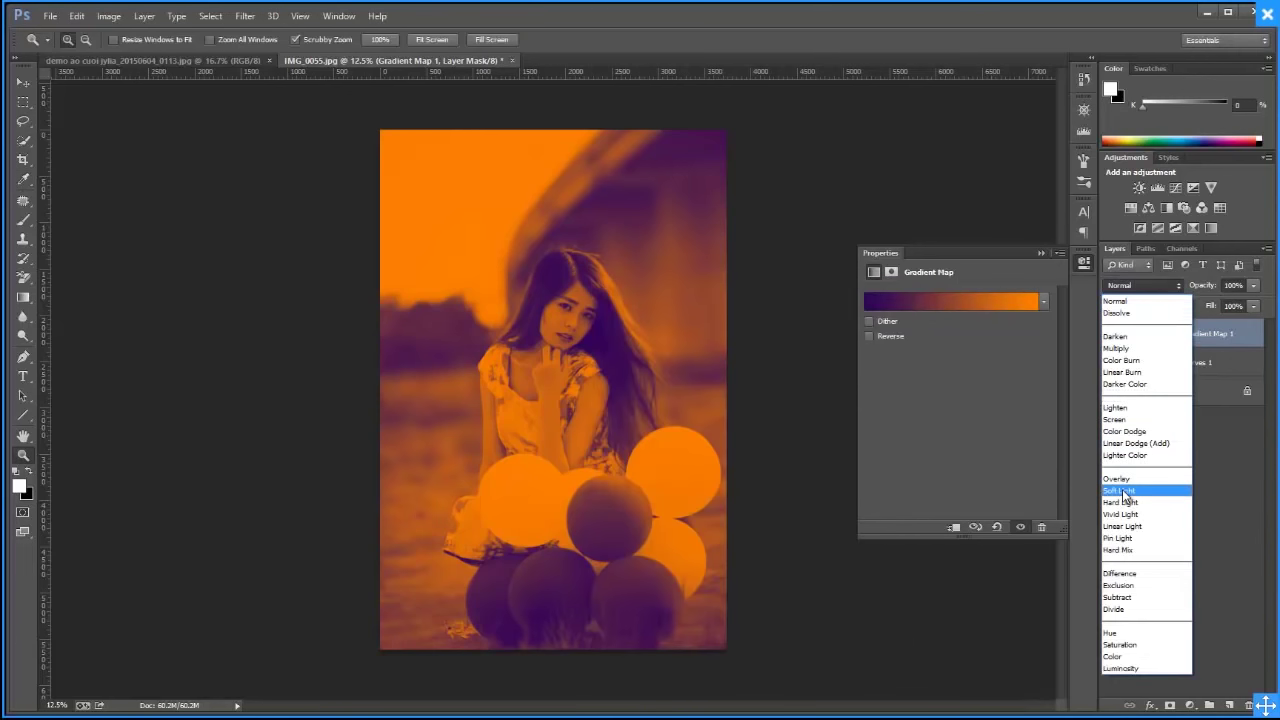
pyautogui.click(1120, 490)
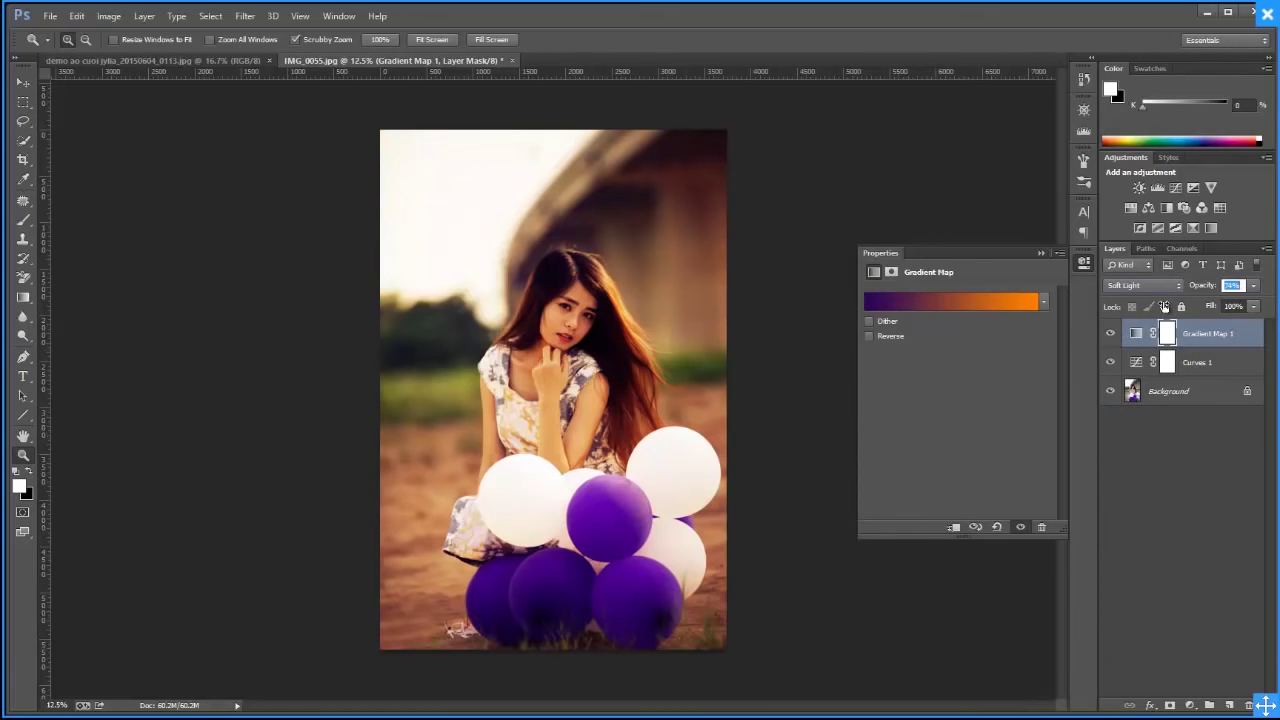
pyautogui.moveTo(1200, 288); pyautogui.dragTo(1148, 314)
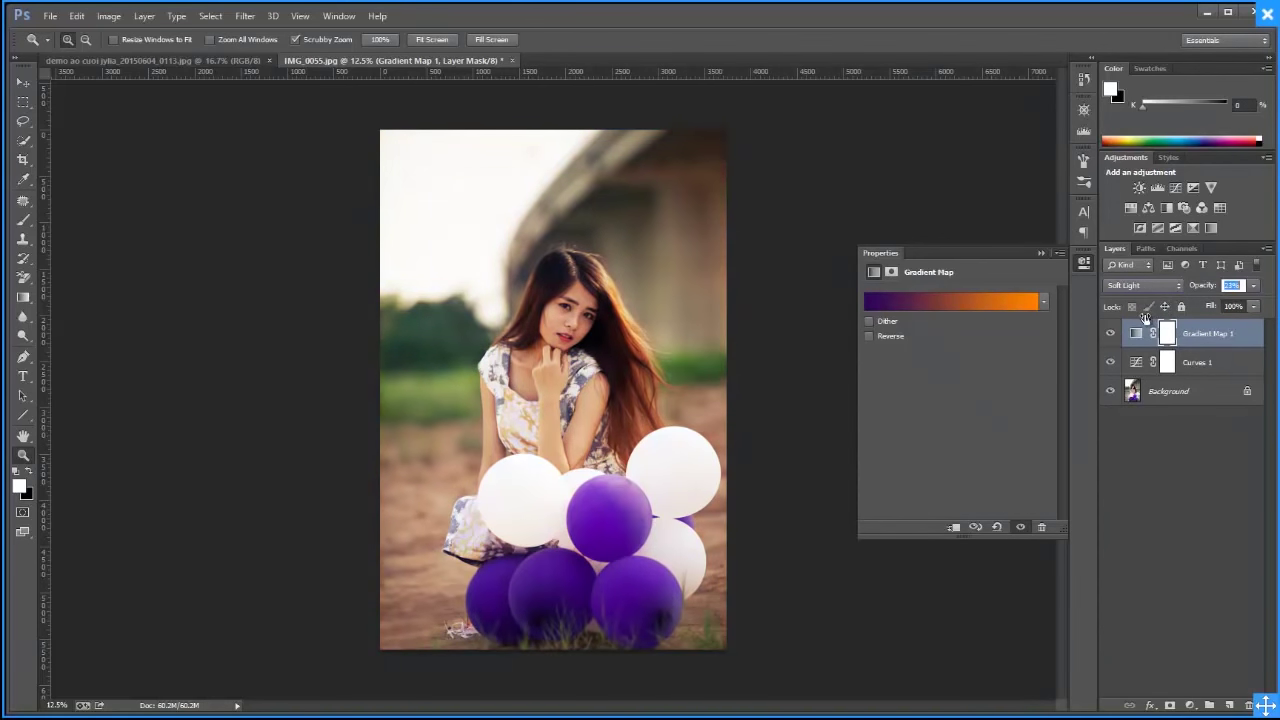
pyautogui.moveTo(1148, 314); pyautogui.dragTo(1113, 337)
pyautogui.click(1113, 337)
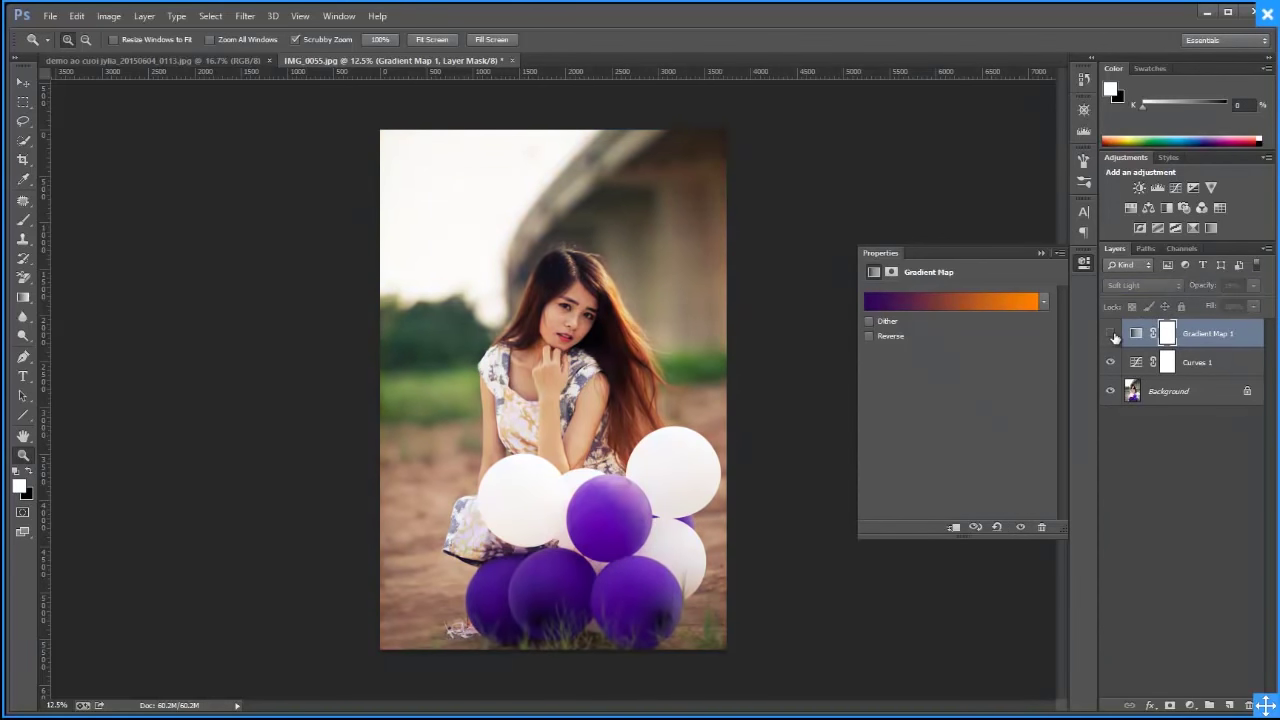
pyautogui.click(1113, 337)
pyautogui.click(1113, 337)
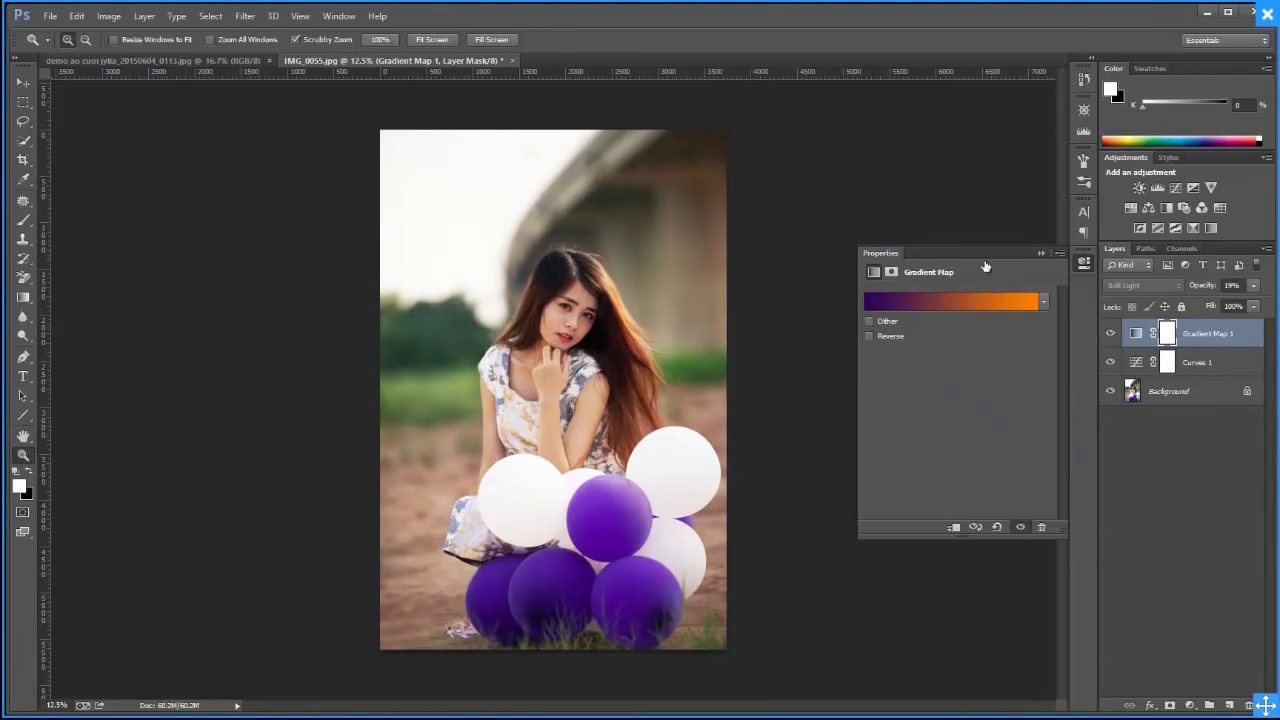
pyautogui.click(1041, 253)
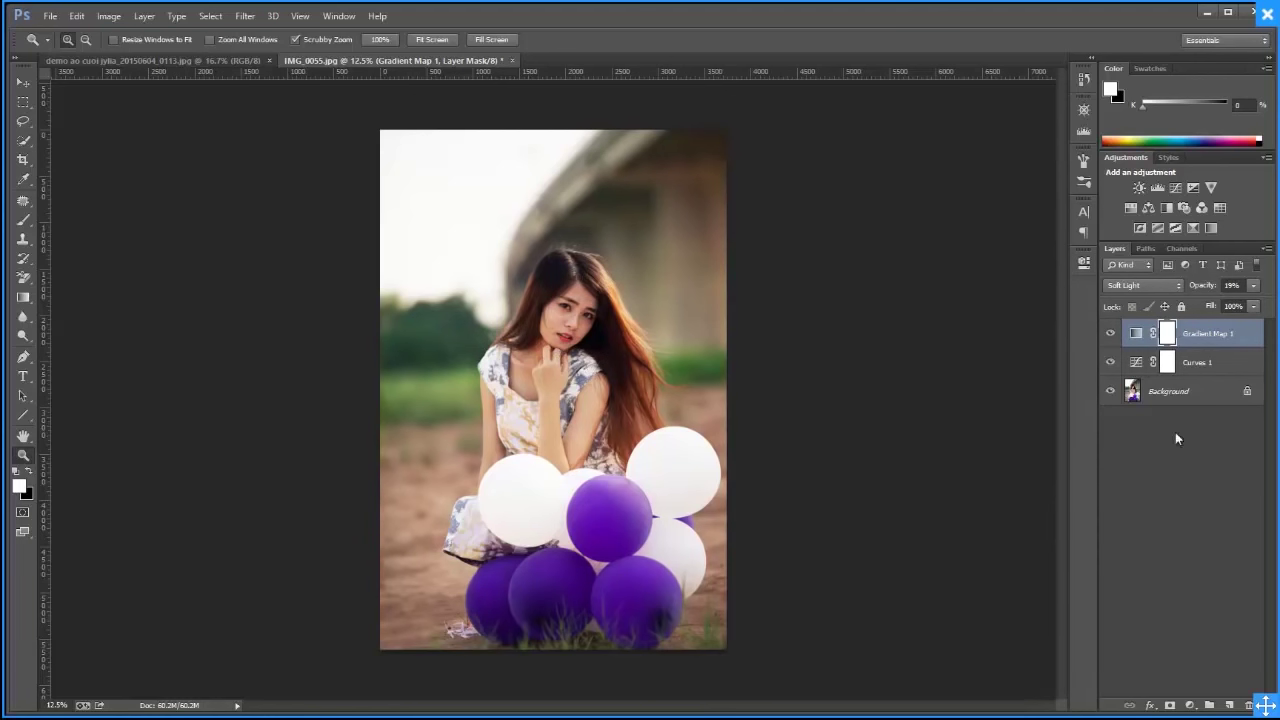
# Toggle the Gradient Map's visibility and briefly show the Info panel
pyautogui.click(1109, 335)
pyautogui.click(339, 16)
pyautogui.moveTo(339, 16)
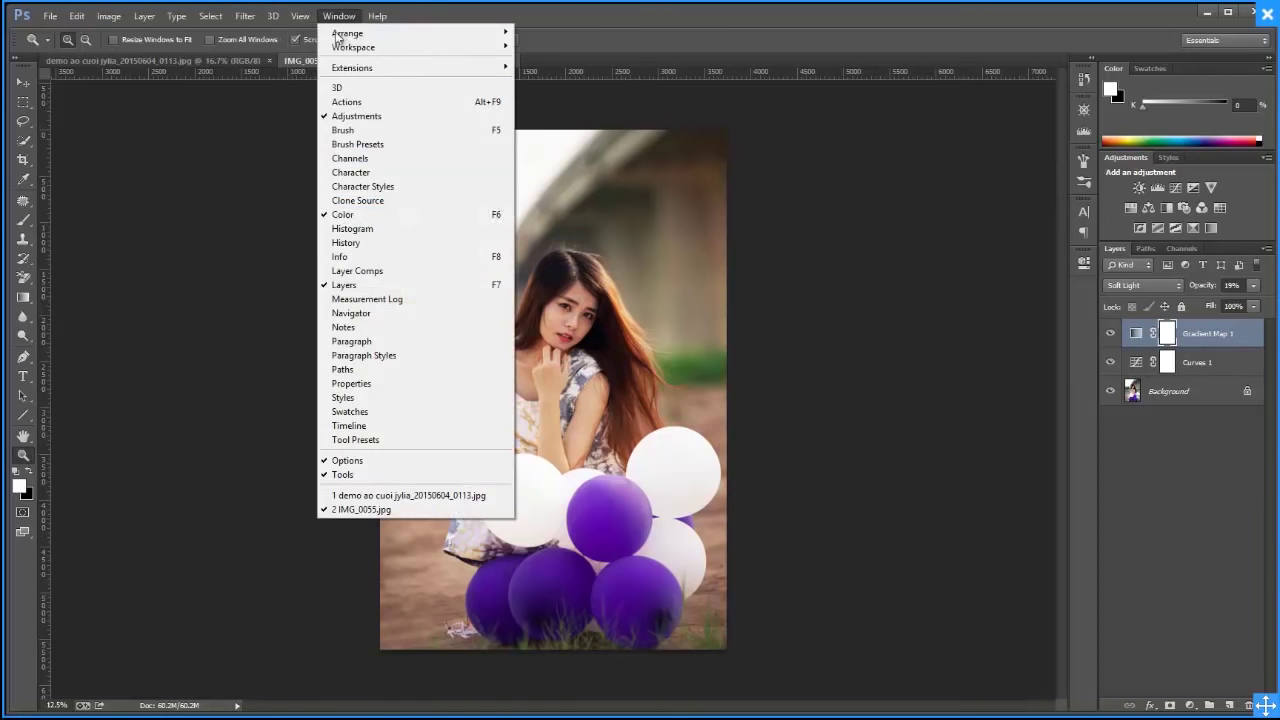
pyautogui.click(345, 257)
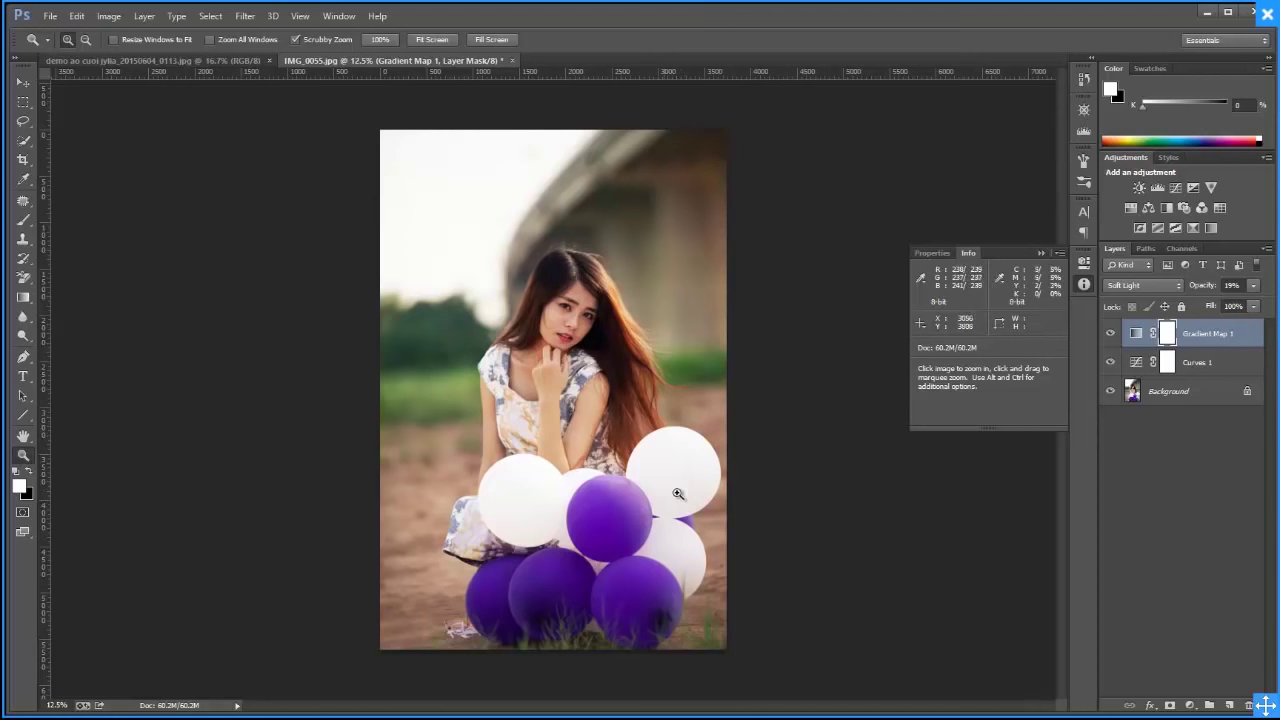
pyautogui.click(1040, 253)
# Stamp all visible layers into a merged Layer 1 with Ctrl+Alt+Shift+E and view the channels
pyautogui.click(1158, 391)
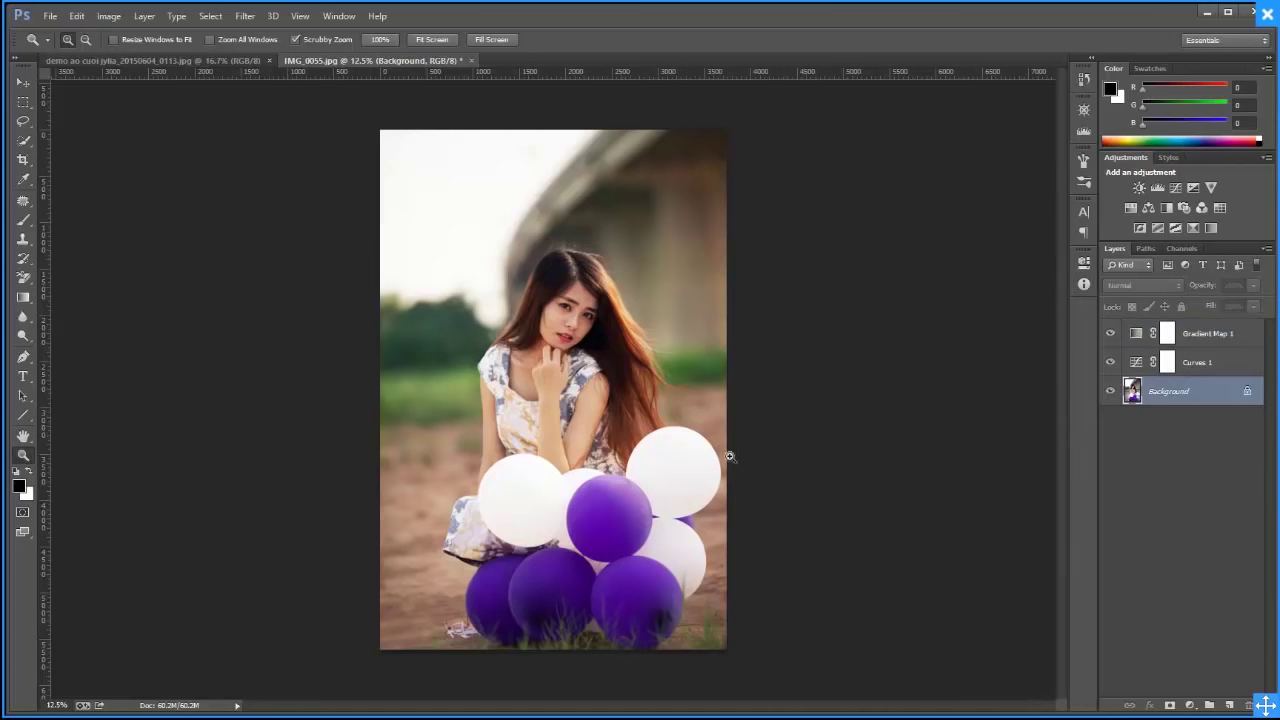
pyautogui.click(1168, 334)
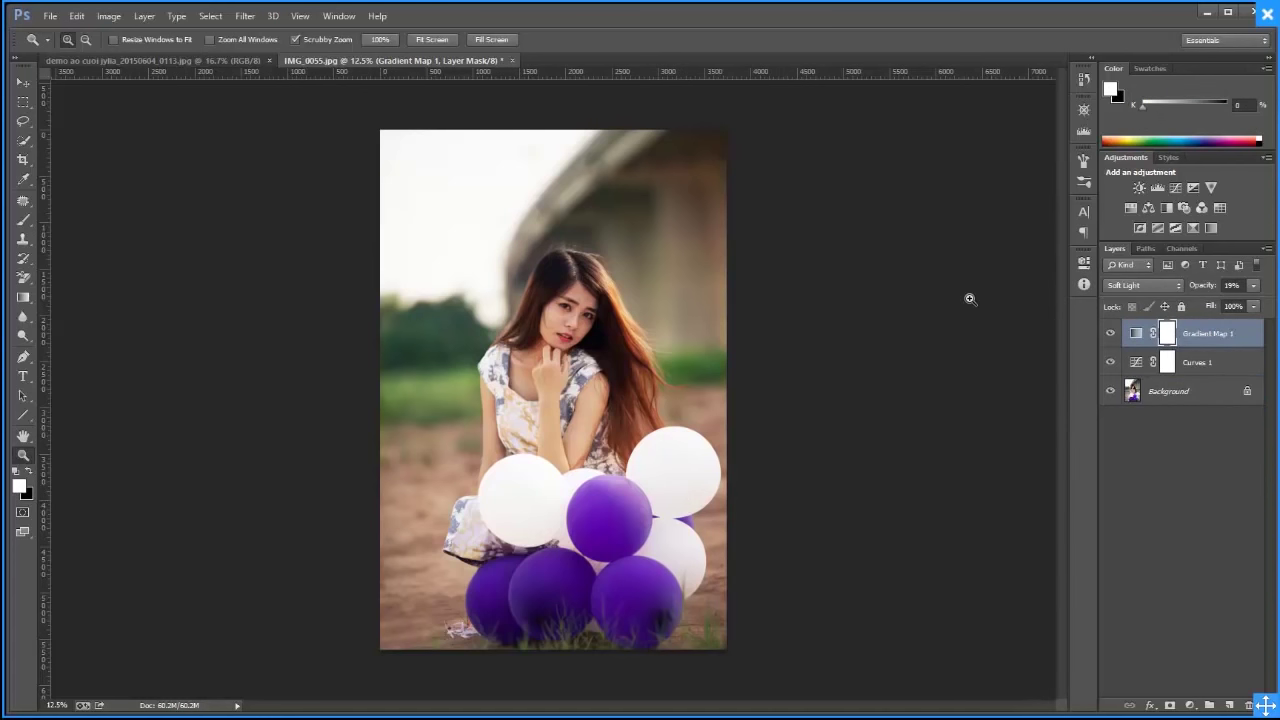
pyautogui.click(1190, 705)
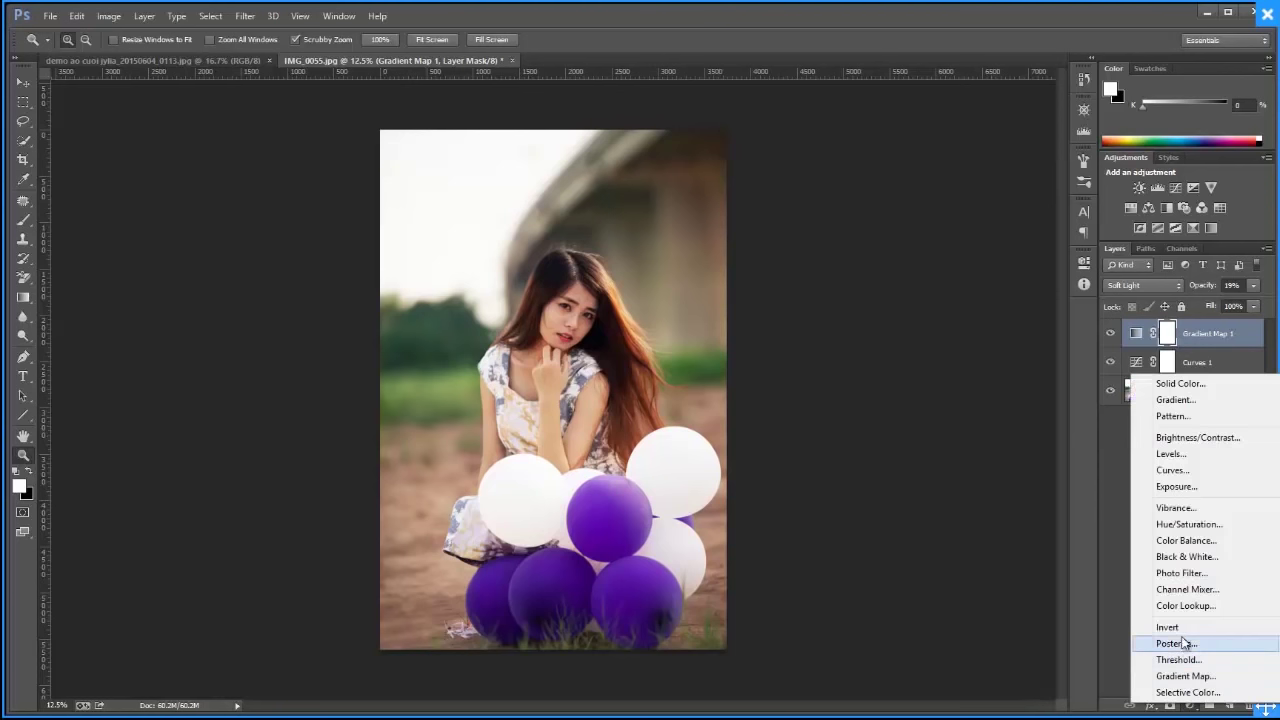
pyautogui.click(1104, 471)
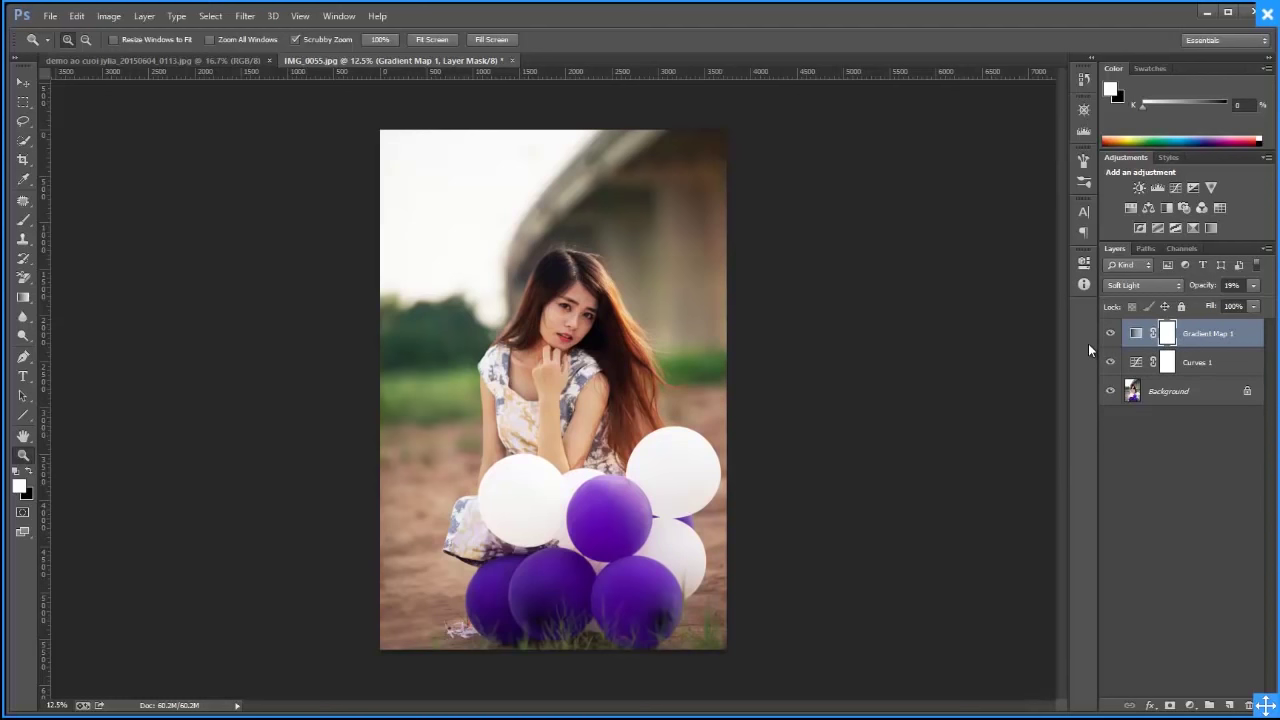
pyautogui.hotkey('ctrl', 'shift', 'alt', 'e')
pyautogui.click(1181, 248)
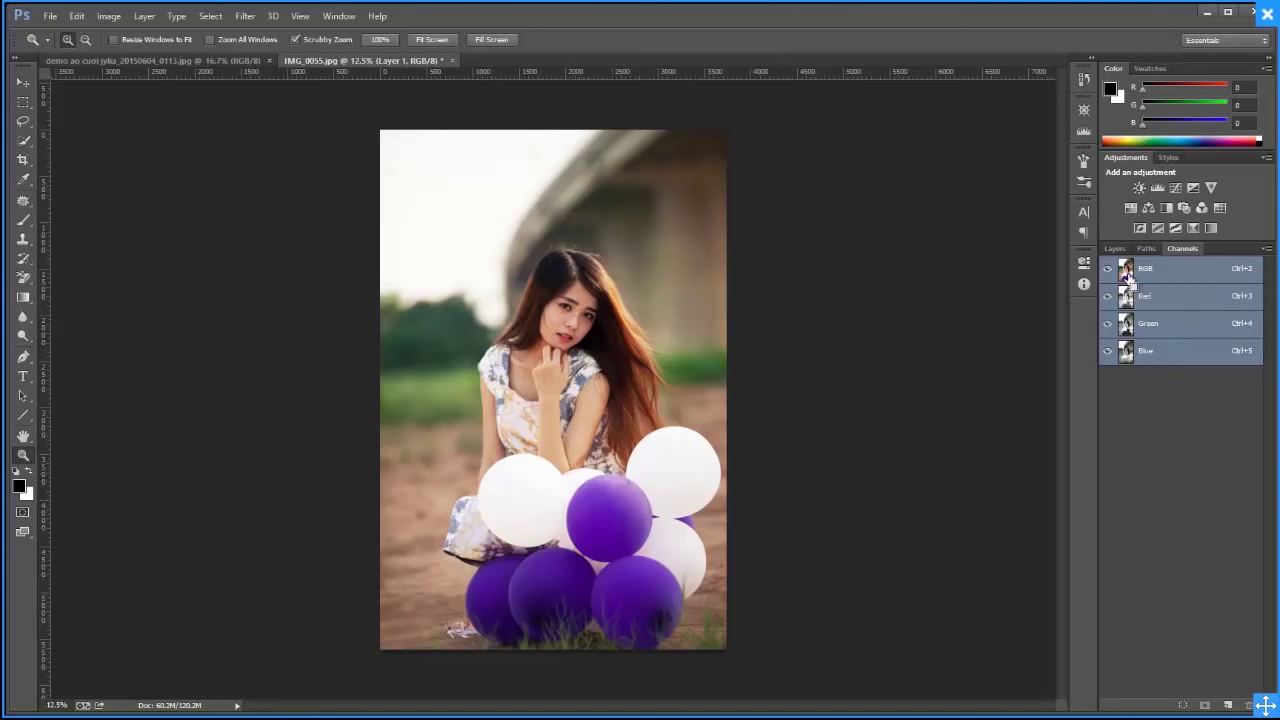
# Load the RGB channel's bright areas as a selection and add Layer 2 on top
pyautogui.keyDown('ctrl'); pyautogui.click(1127, 276); pyautogui.keyUp('ctrl')
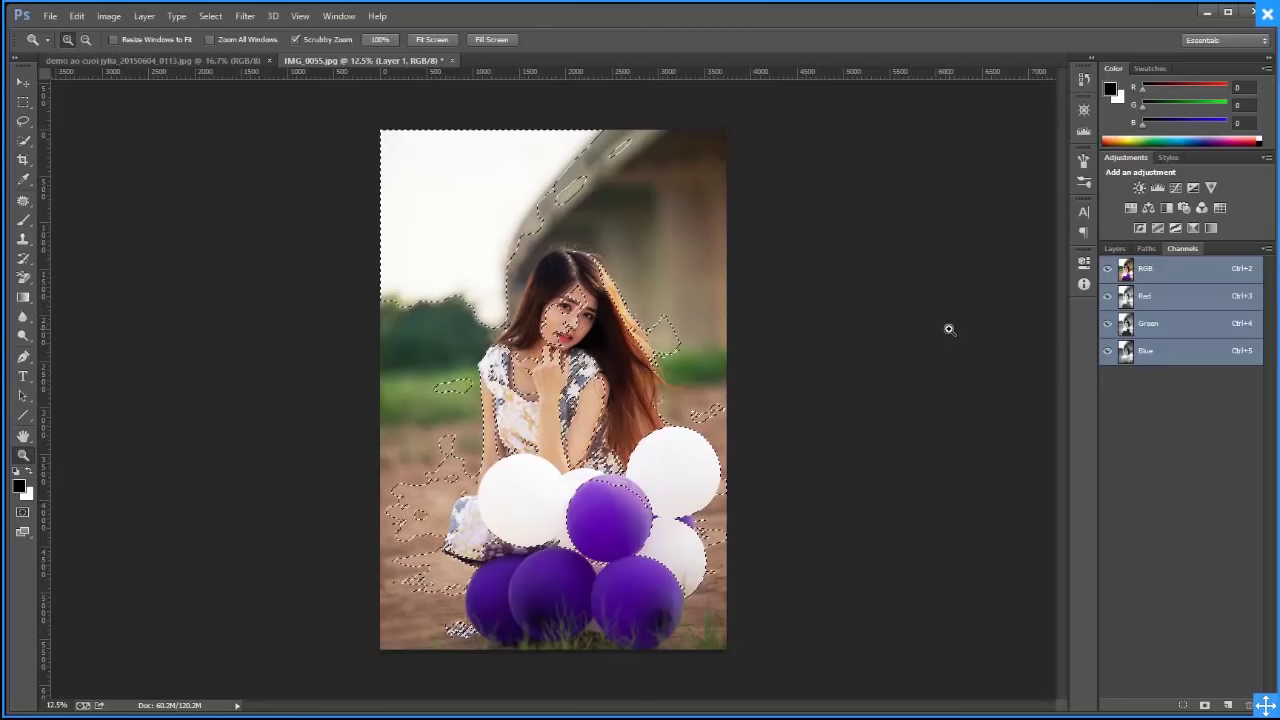
pyautogui.click(1114, 249)
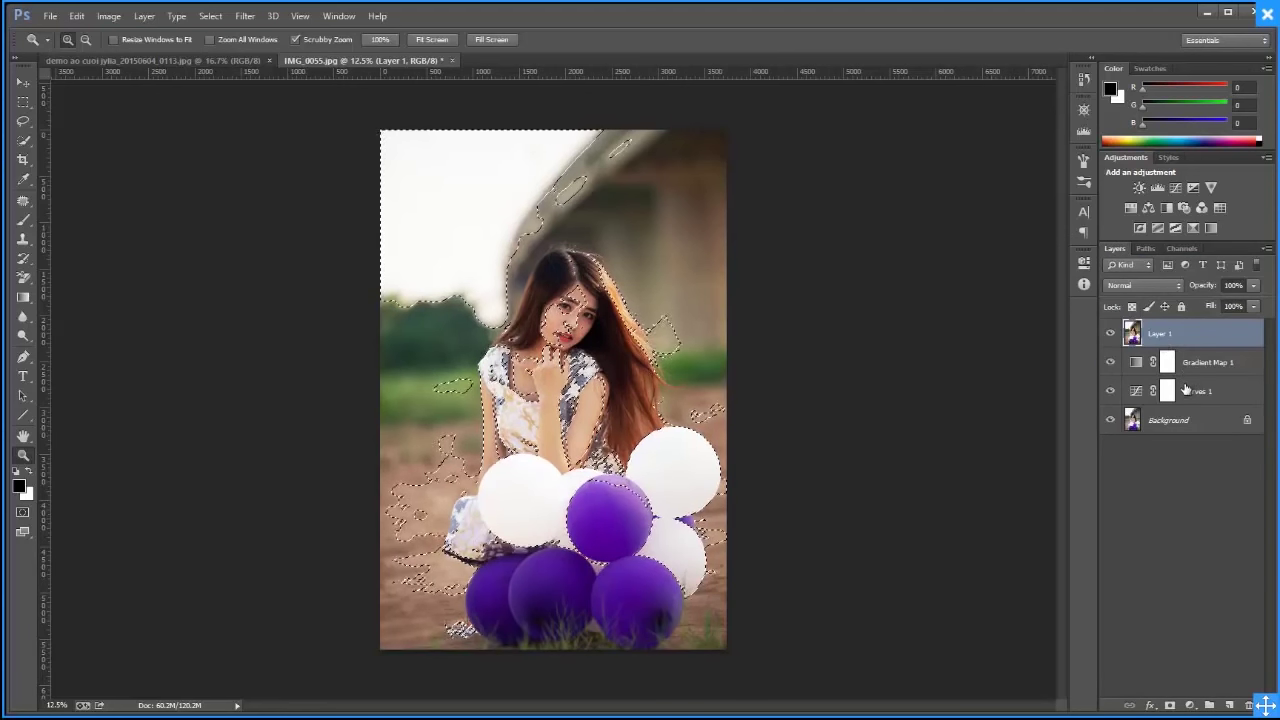
pyautogui.hotkey('ctrl', 'j')
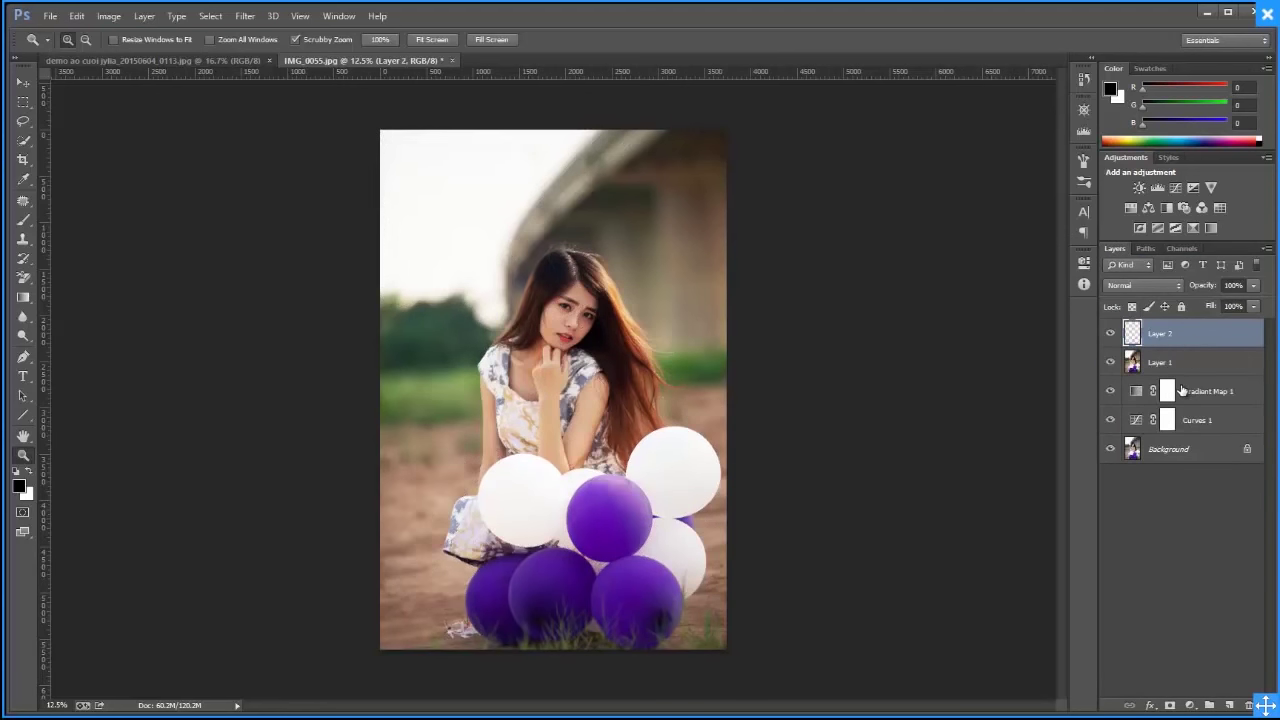
pyautogui.click(1146, 285)
pyautogui.click(1202, 333)
# Hide Layer 1 and add a black-filled Layer 3 above it
pyautogui.click(1110, 362)
pyautogui.click(1172, 366)
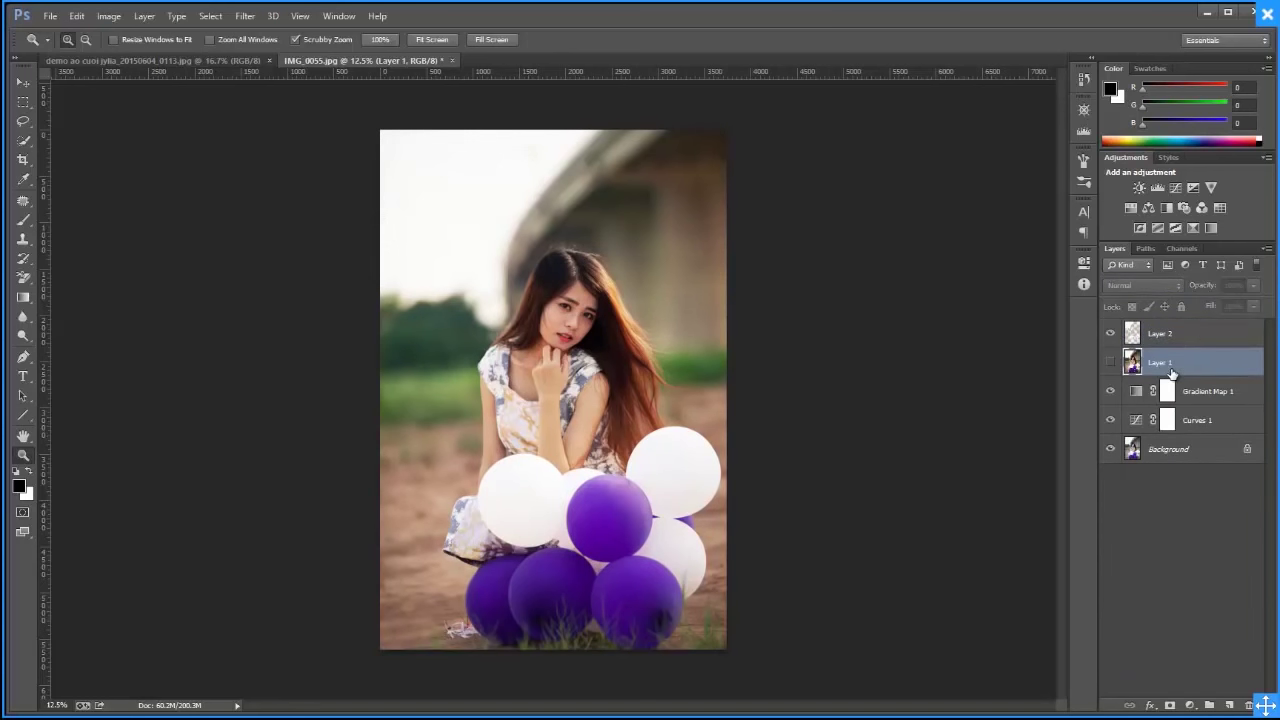
pyautogui.hotkey('ctrl', 'shift', 'n')
pyautogui.press('Return')
pyautogui.hotkey('alt', 'BackSpace')
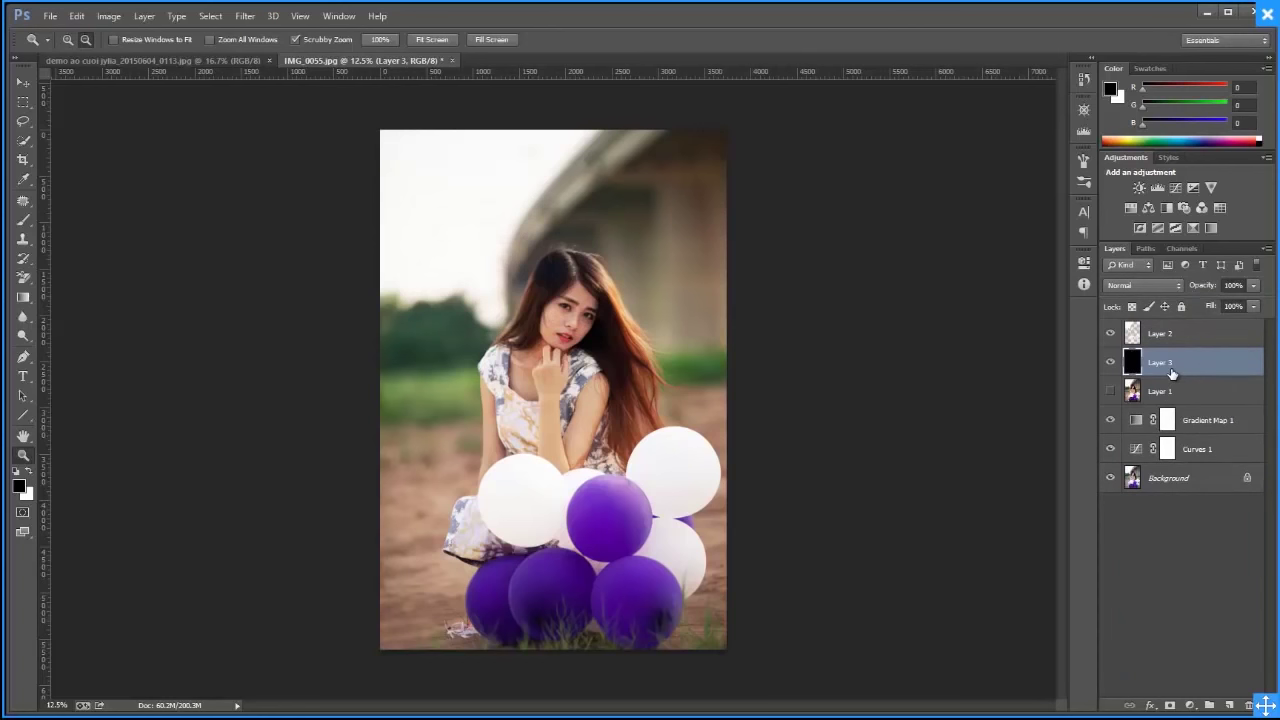
pyautogui.click(1110, 333)
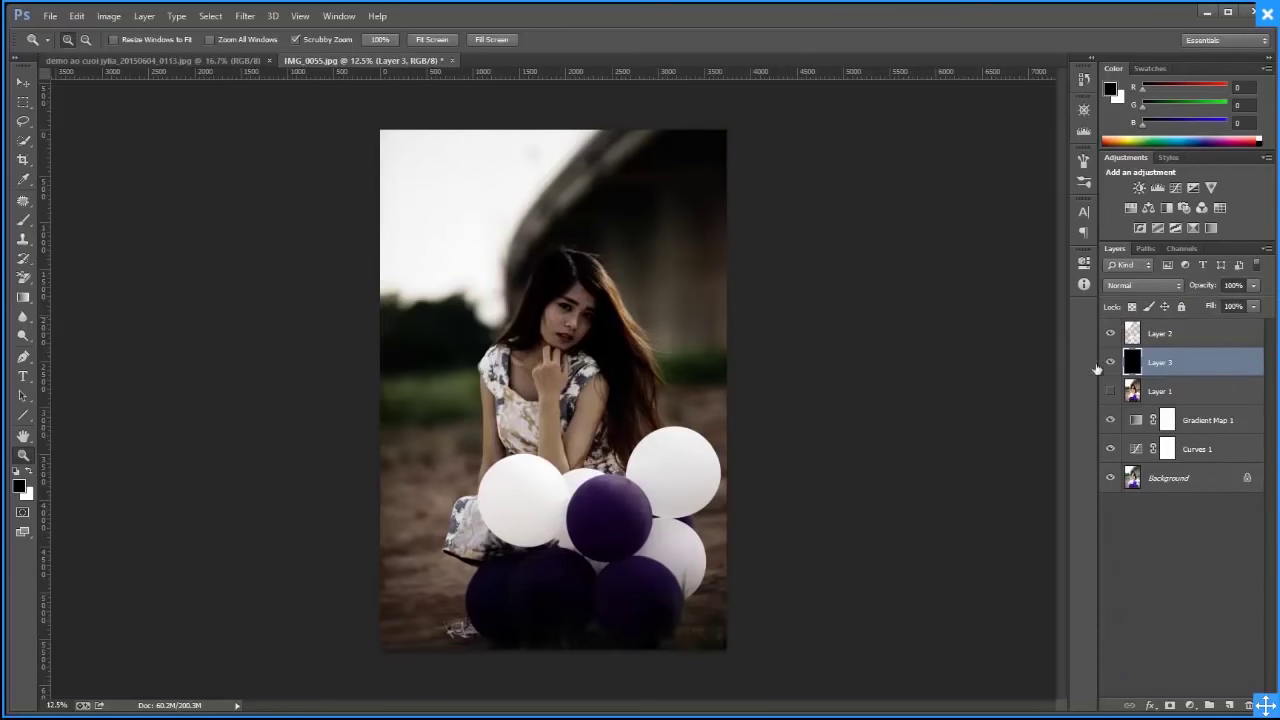
# Delete Layer 3, show Layer 1 again and select Layer 2
pyautogui.press('Delete')
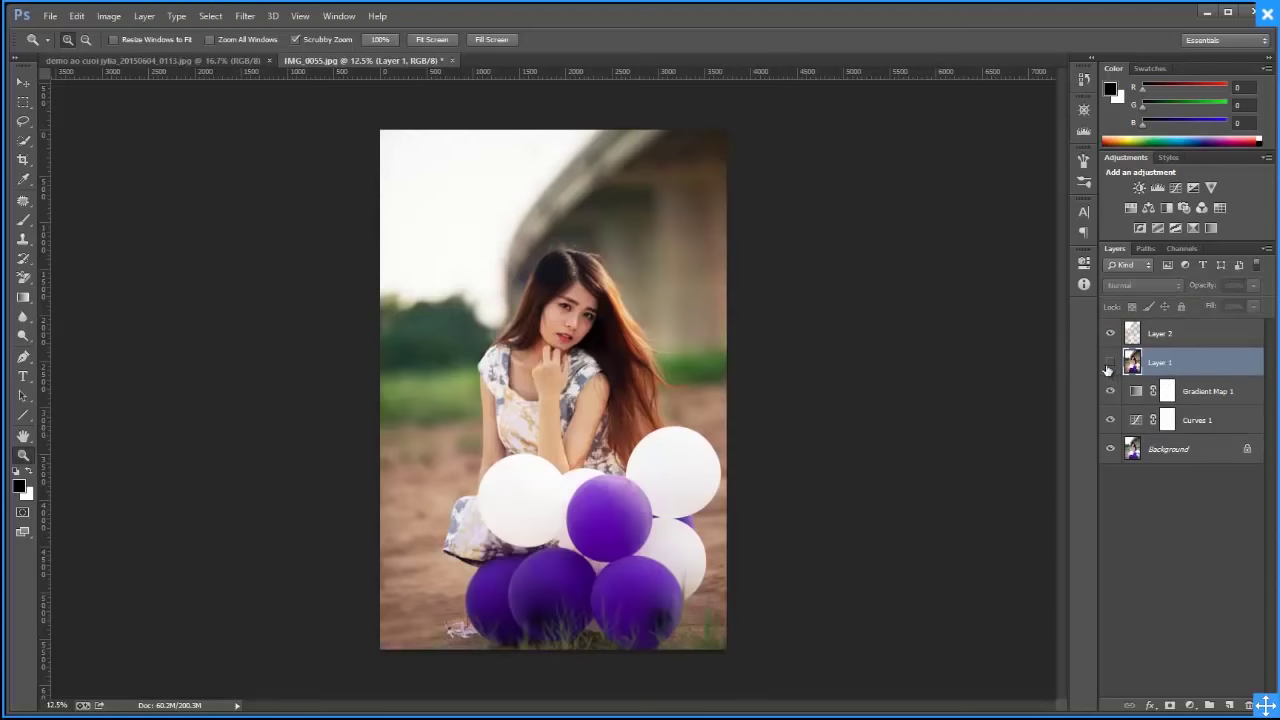
pyautogui.click(1110, 362)
pyautogui.click(1178, 340)
pyautogui.click(1140, 285)
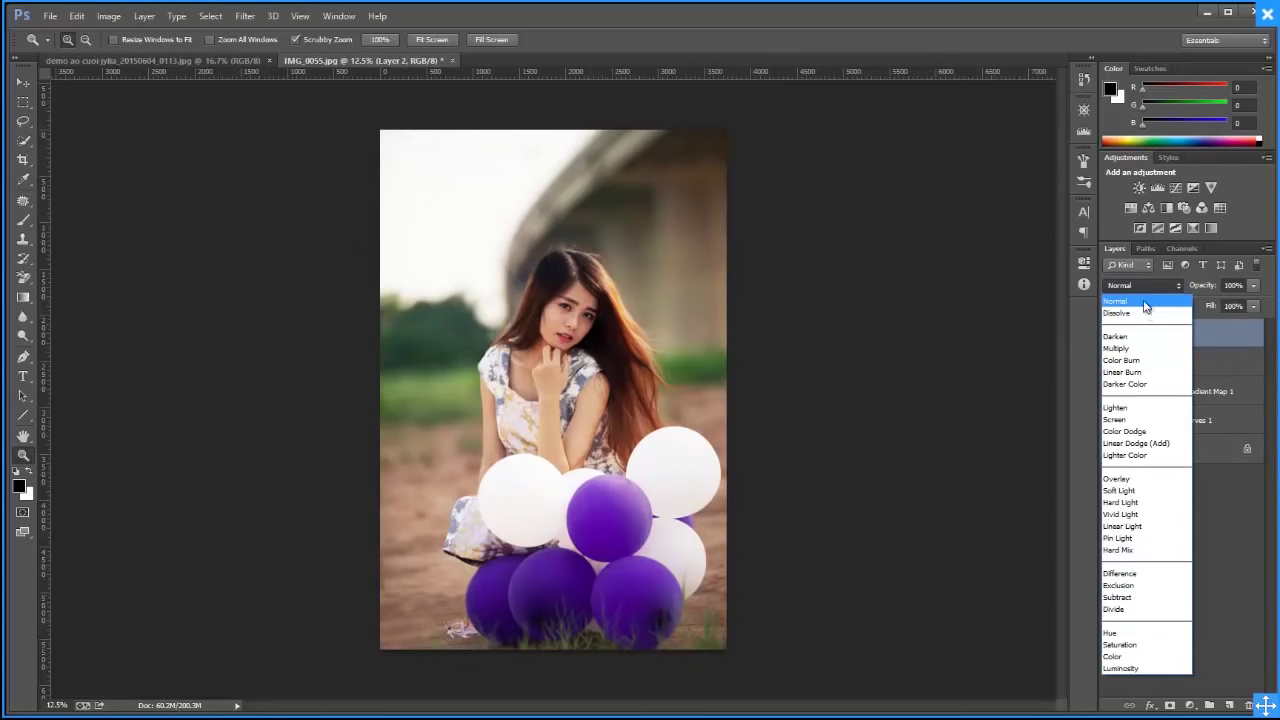
pyautogui.click(612, 293)
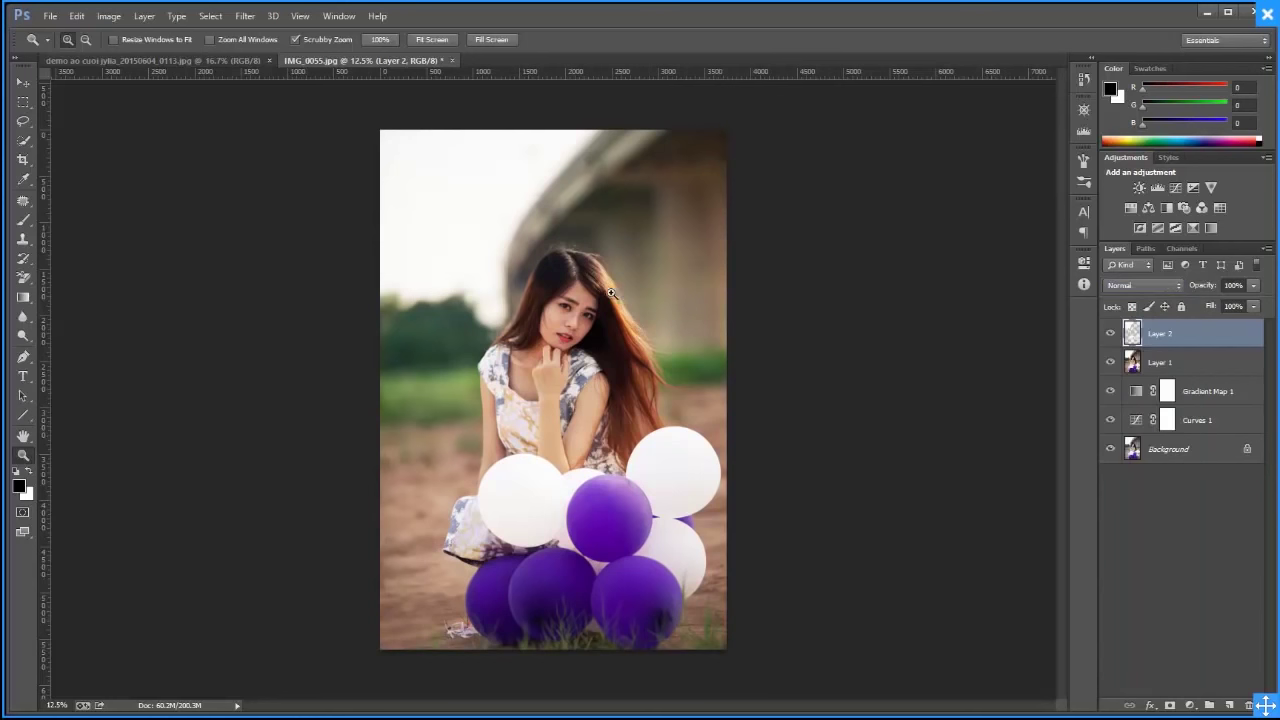
# Set Layer 2 to Screen at 84% opacity and add a layer mask
pyautogui.click(1141, 285)
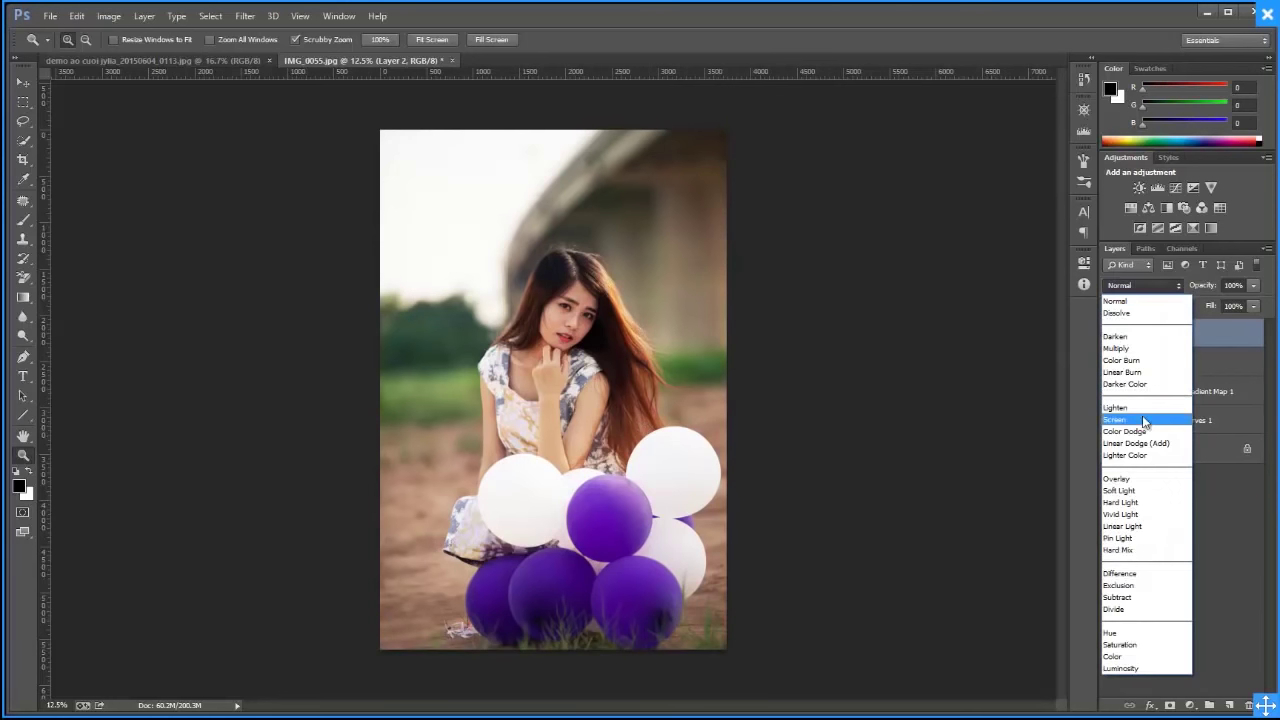
pyautogui.click(1141, 420)
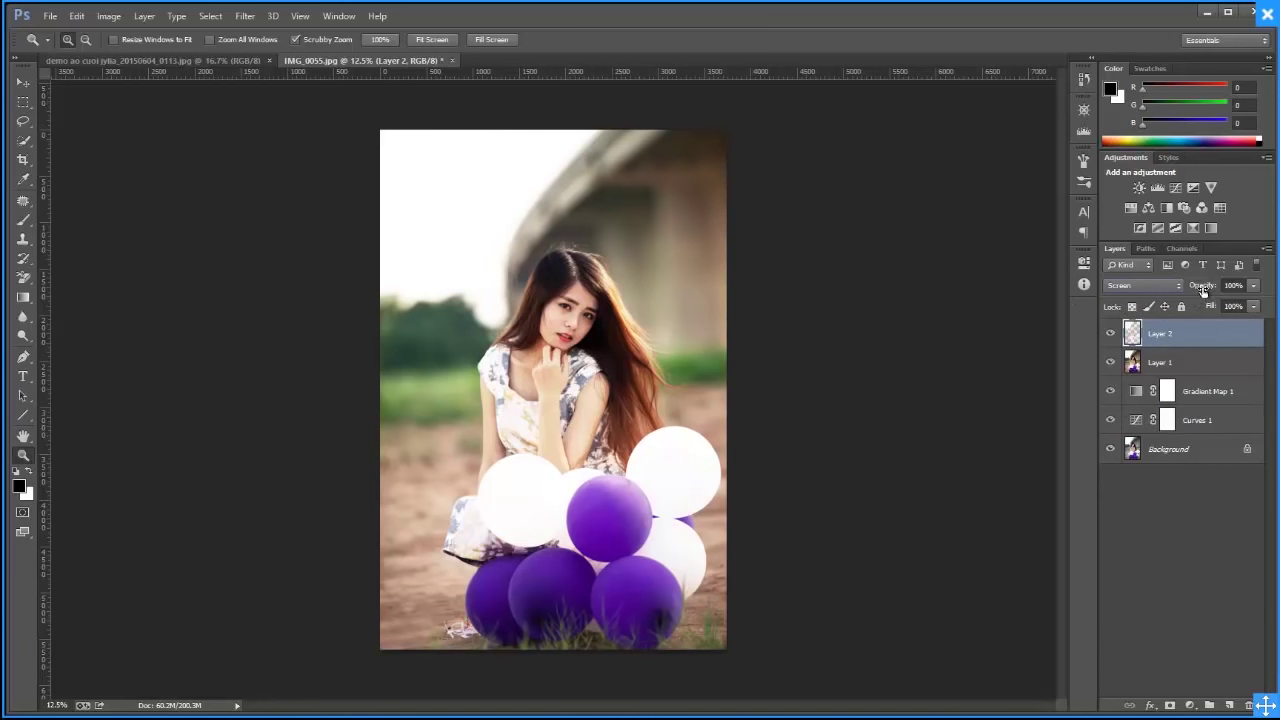
pyautogui.moveTo(1203, 289); pyautogui.dragTo(1190, 296)
pyautogui.click(1170, 705)
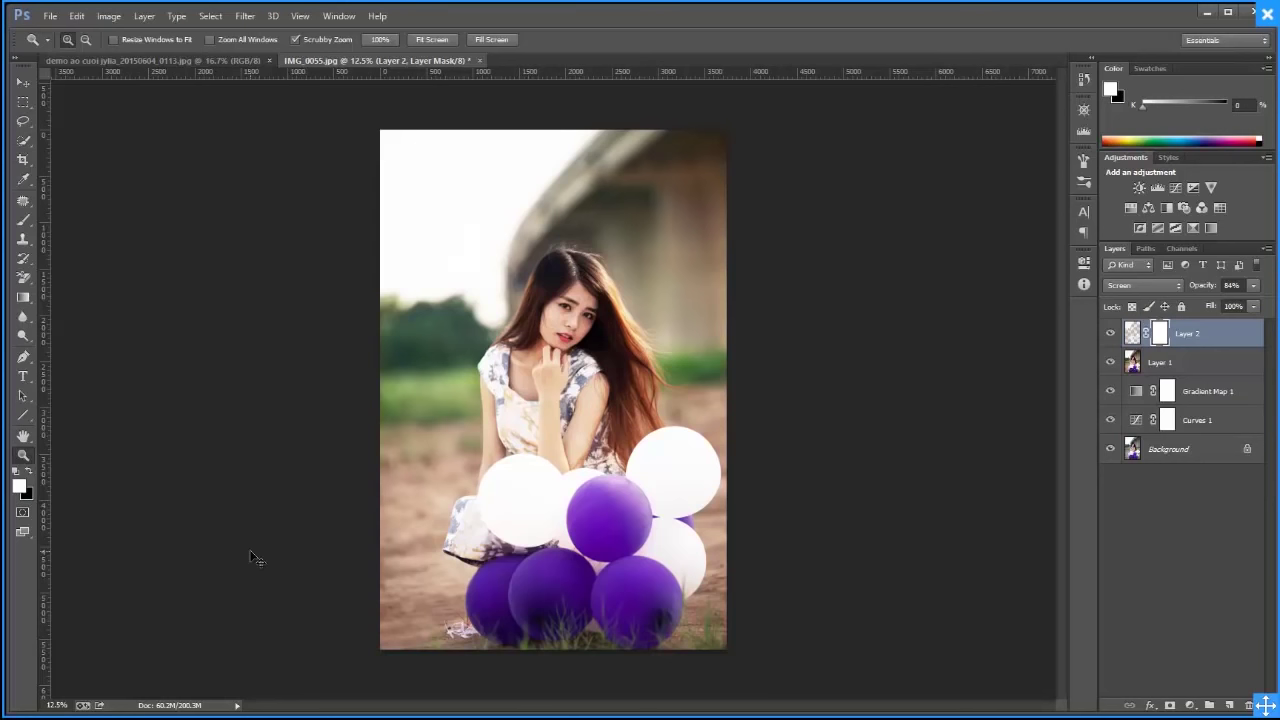
# Invert Layer 2's mask and paint it back with a 500 px brush over hair, face and left ground
pyautogui.hotkey('ctrl', 'i')
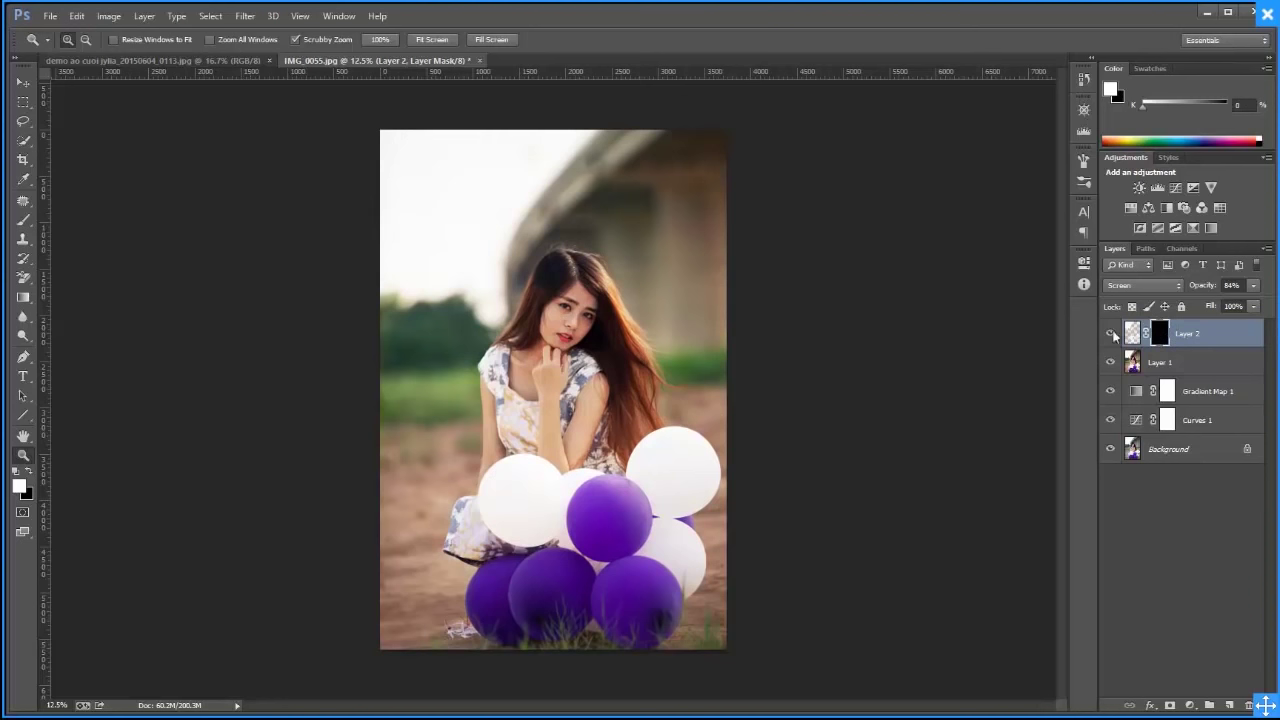
pyautogui.click(23, 220)
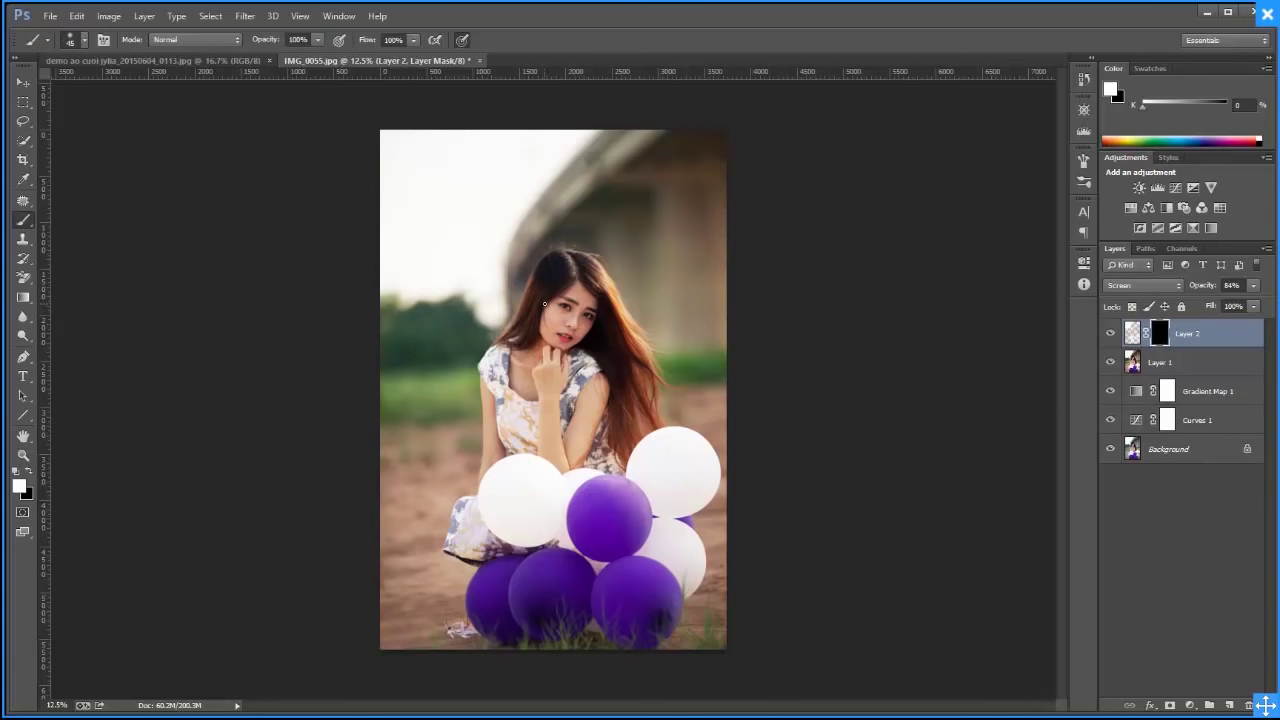
pyautogui.moveTo(599, 290)
pyautogui.mouseDown()
pyautogui.moveTo(648, 347)
pyautogui.moveTo(556, 266)
pyautogui.moveTo(541, 308)
pyautogui.moveTo(617, 409)
pyautogui.moveTo(586, 384)
pyautogui.moveTo(588, 441)
pyautogui.moveTo(625, 410)
pyautogui.mouseUp()
pyautogui.press(']')
pyautogui.press(']')
pyautogui.press(']')
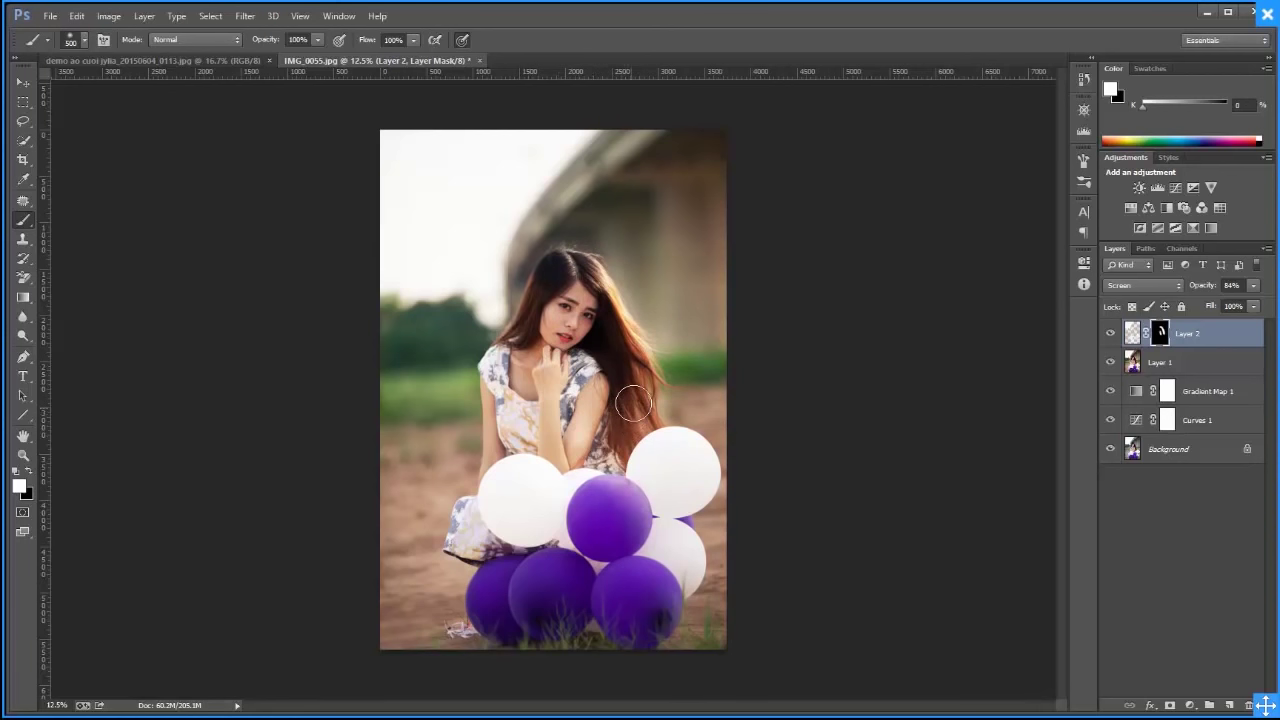
pyautogui.hotkey('ctrl', 'z')
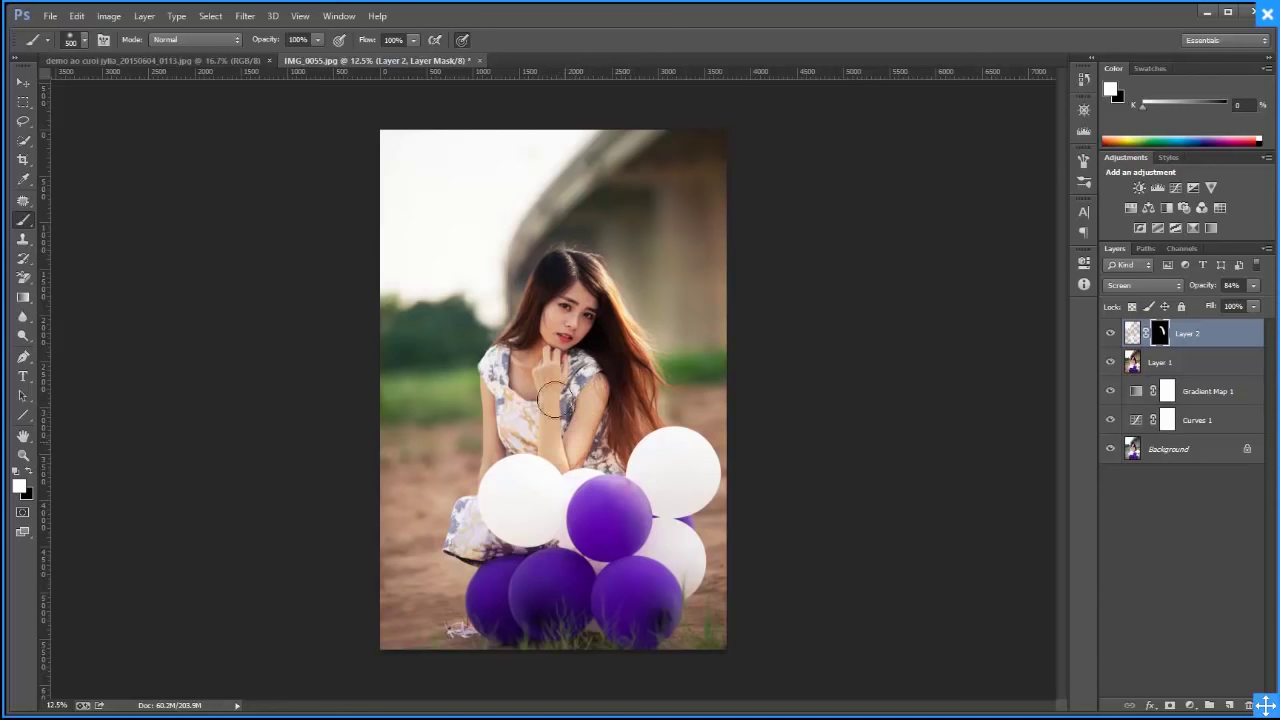
pyautogui.moveTo(564, 312); pyautogui.dragTo(566, 330)
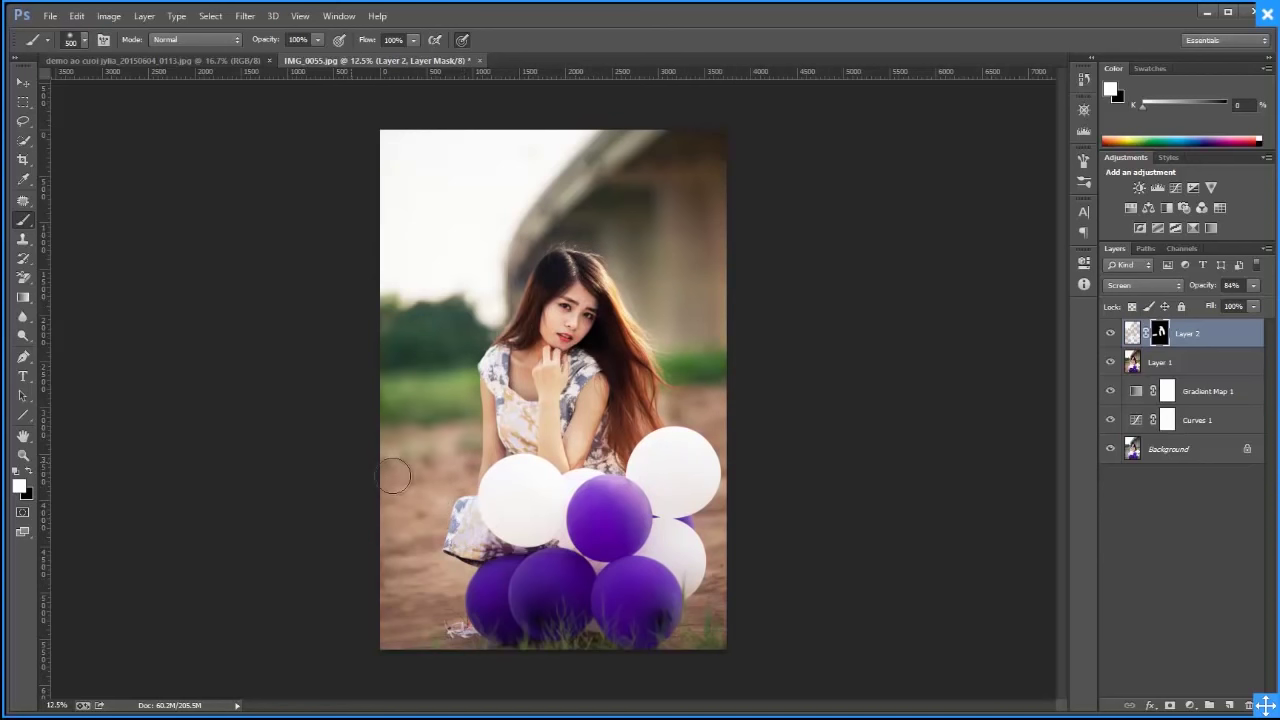
pyautogui.moveTo(397, 477); pyautogui.dragTo(461, 494)
pyautogui.moveTo(407, 580); pyautogui.dragTo(423, 586)
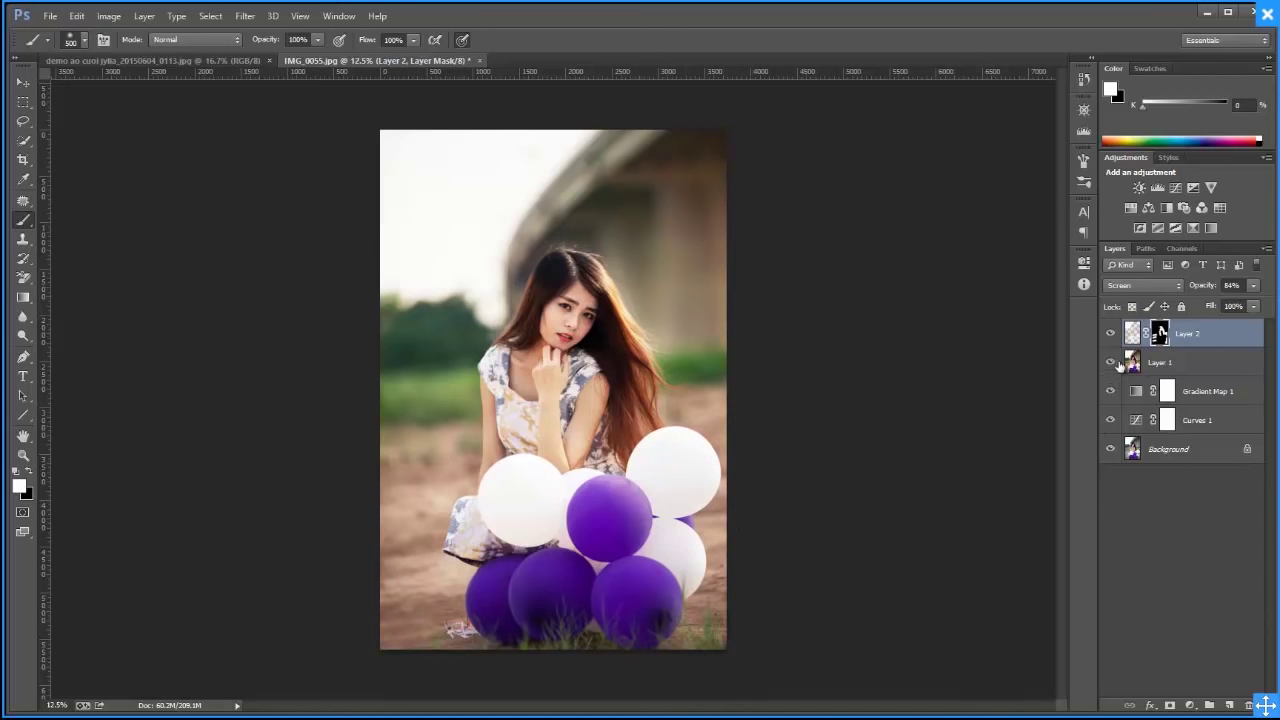
pyautogui.click(1111, 334)
# Apply a Gaussian Blur to Layer 2's mask and check the result
pyautogui.click(245, 17)
pyautogui.moveTo(252, 179)
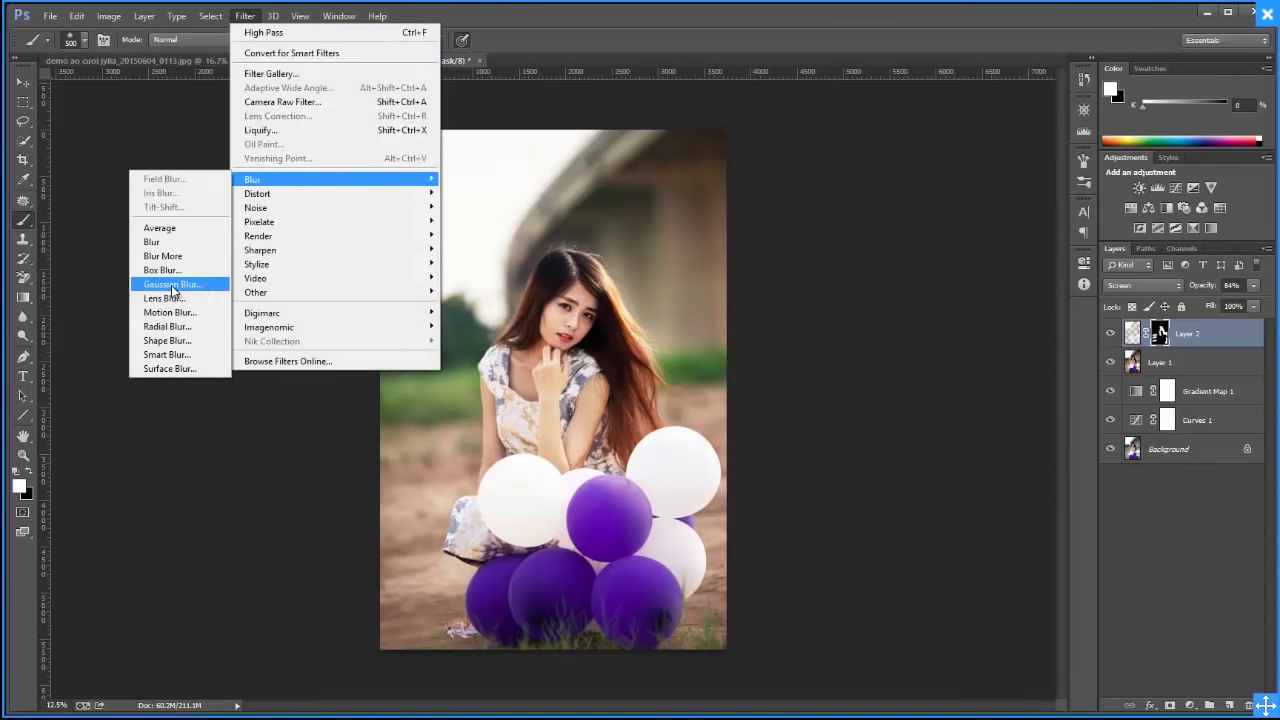
pyautogui.click(172, 284)
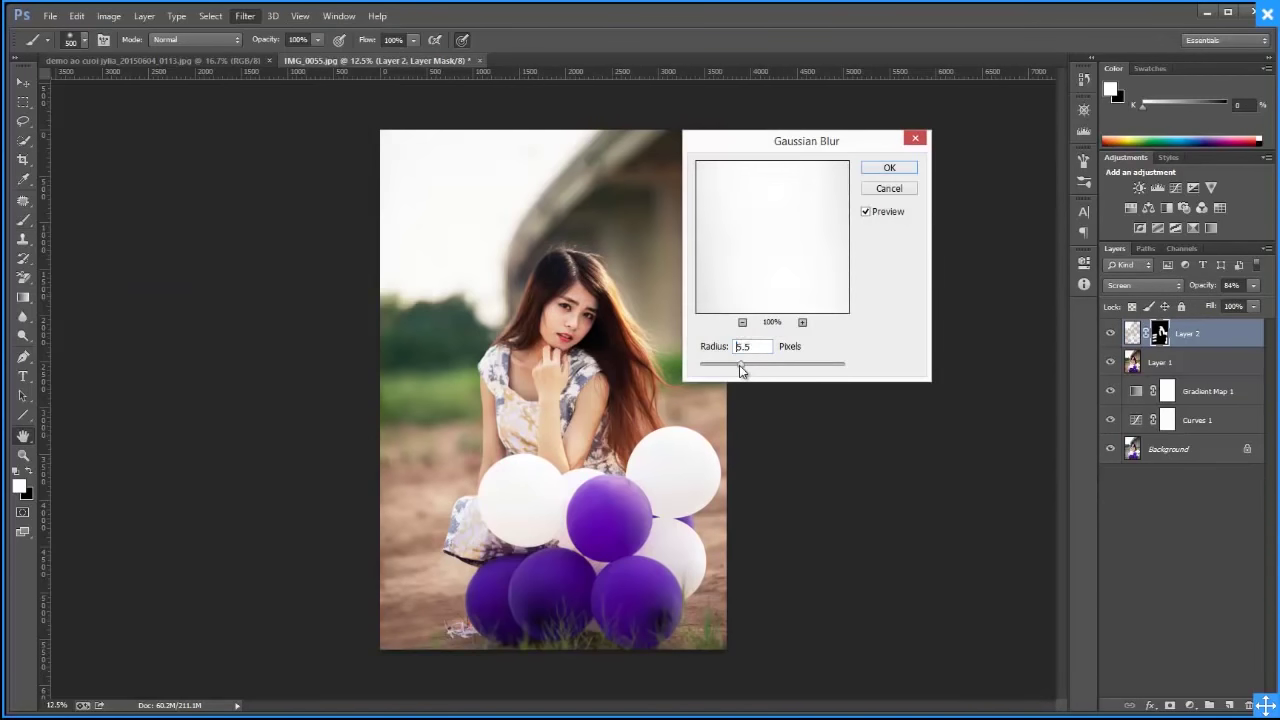
pyautogui.moveTo(739, 365); pyautogui.dragTo(742, 365)
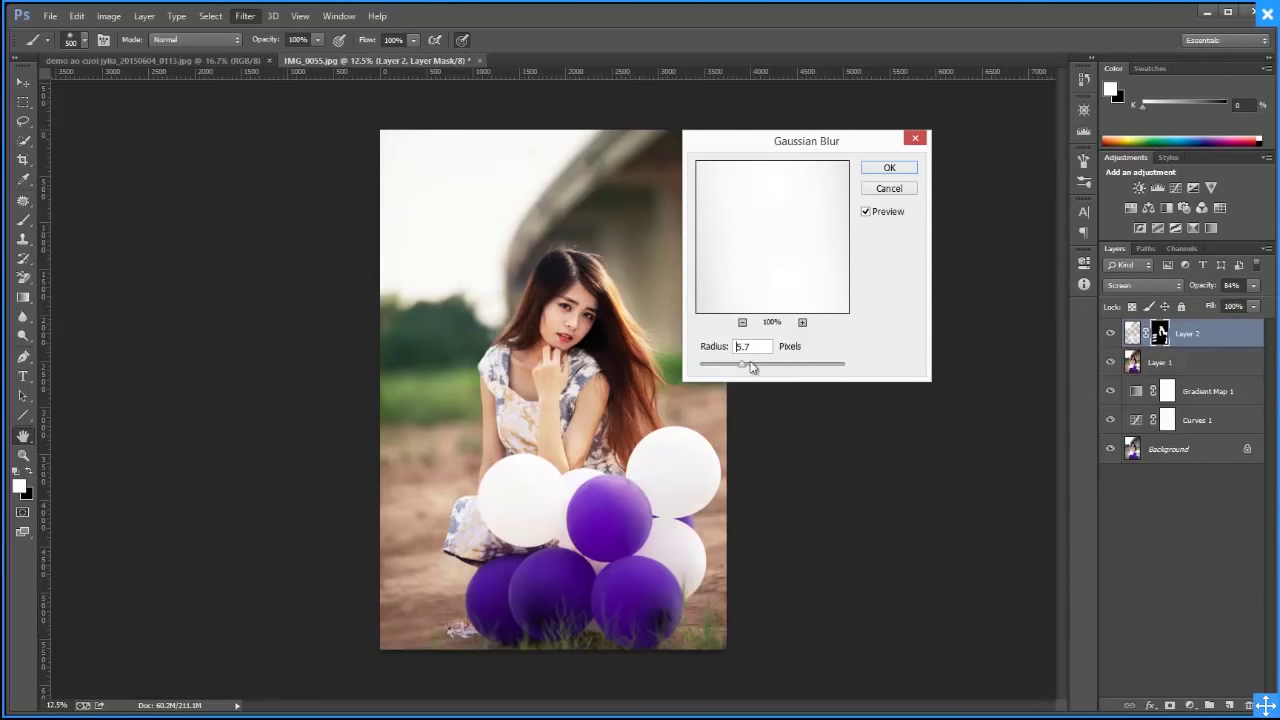
pyautogui.click(889, 168)
pyautogui.click(1110, 334)
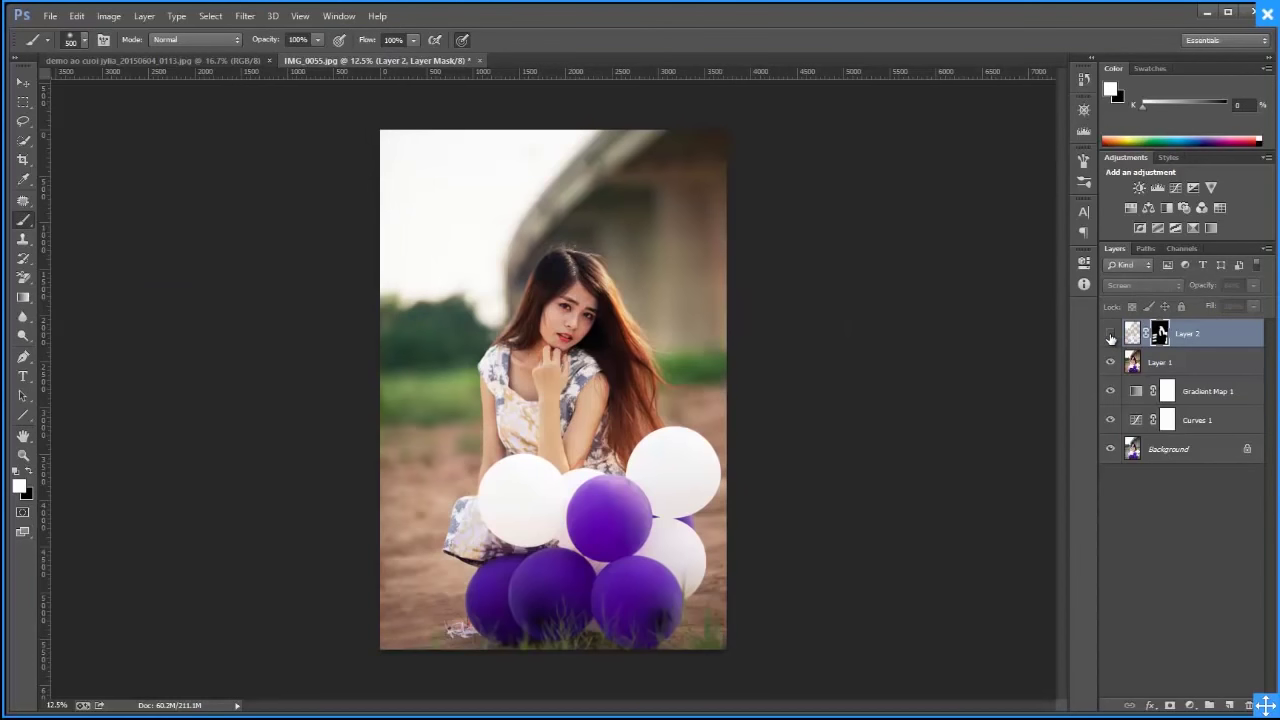
# Blur the mask again at a 12.7-pixel radius and zoom out to see the whole photo
pyautogui.click(244, 16)
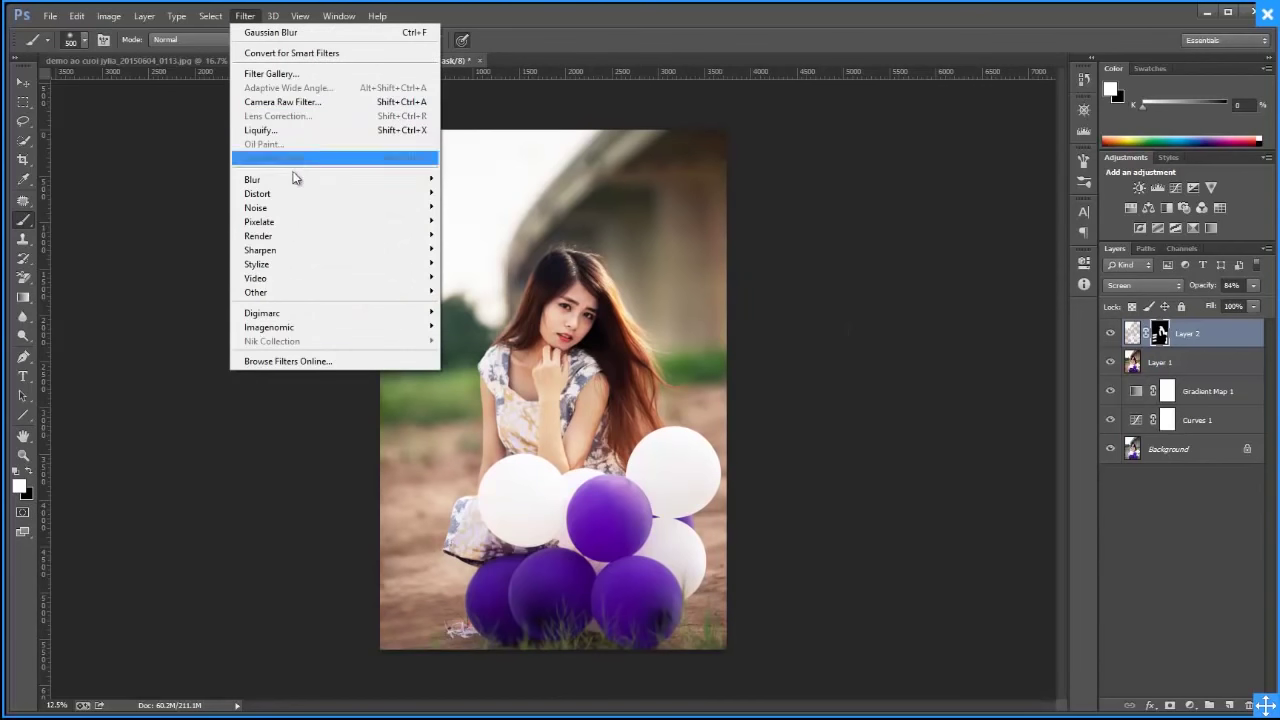
pyautogui.moveTo(253, 179)
pyautogui.click(172, 285)
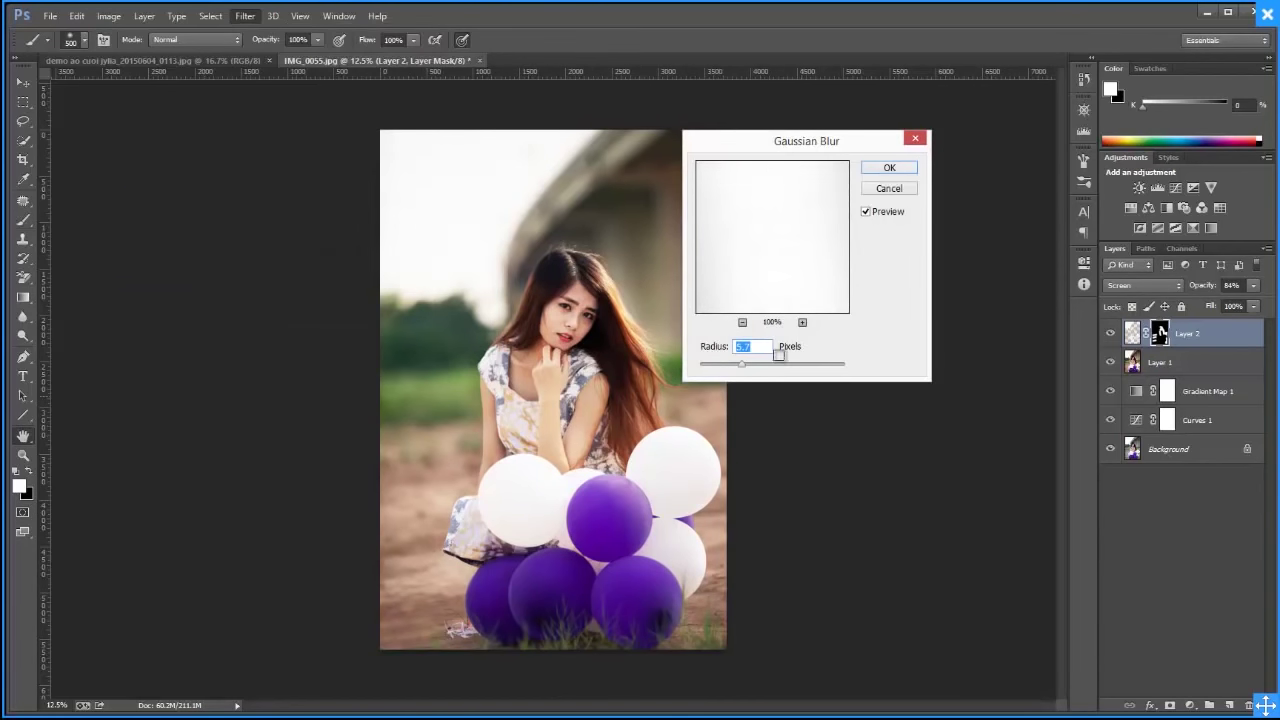
pyautogui.moveTo(743, 370); pyautogui.dragTo(760, 372)
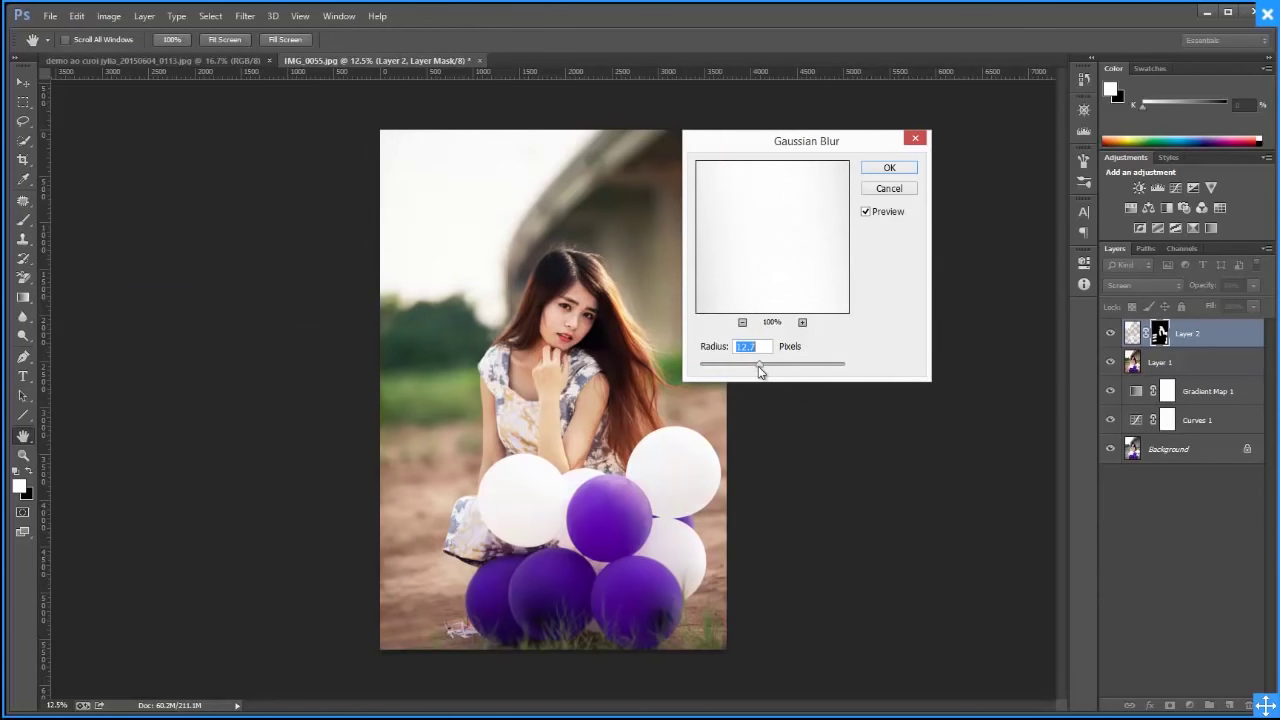
pyautogui.click(893, 169)
pyautogui.press('b')
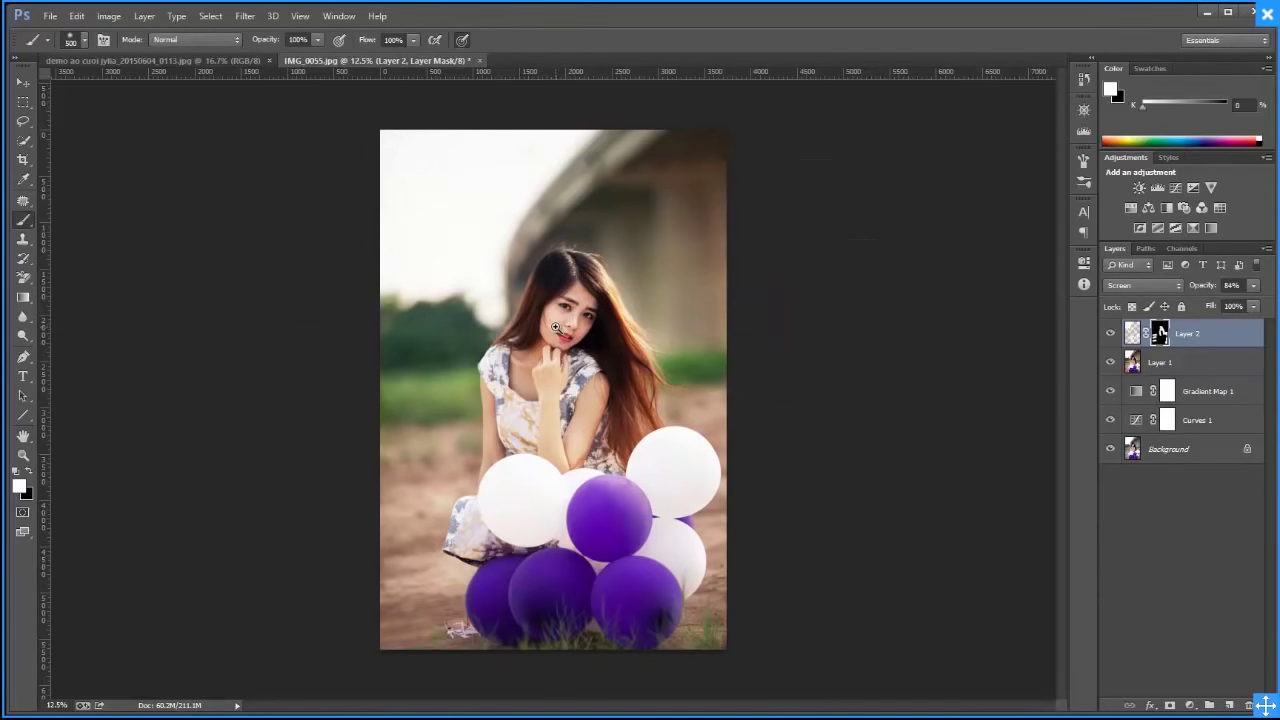
pyautogui.press('z')
pyautogui.keyDown('alt'); pyautogui.click(578, 296); pyautogui.keyUp('alt')
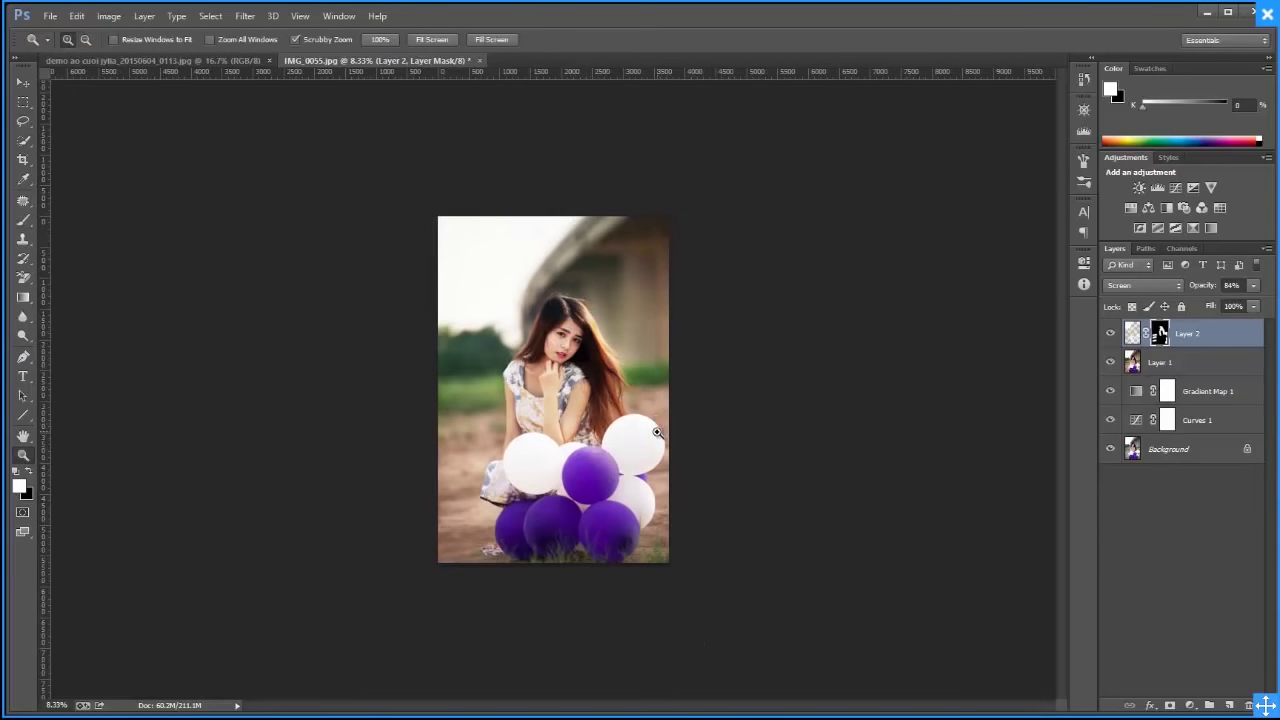
pyautogui.click(1110, 336)
# Target the RGB composite, hide Layer 2, select Layer 1 and return to its channels
pyautogui.click(1170, 248)
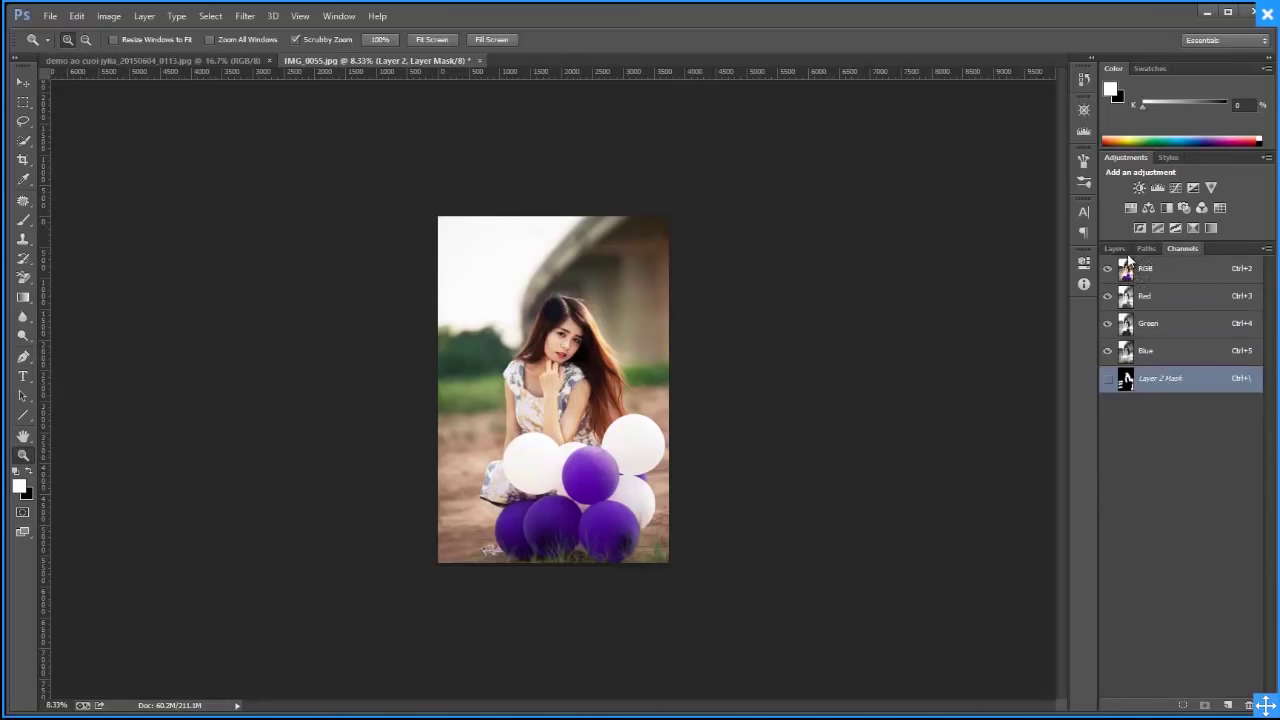
pyautogui.click(1126, 271)
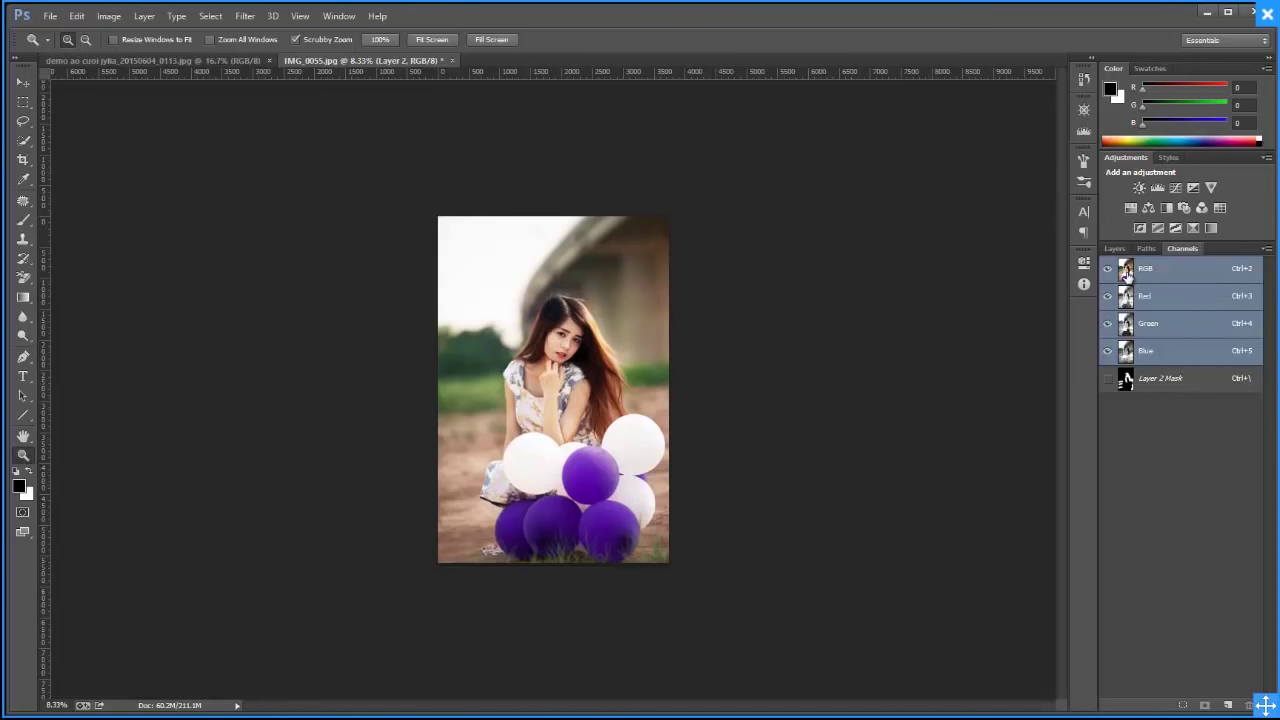
pyautogui.click(1116, 249)
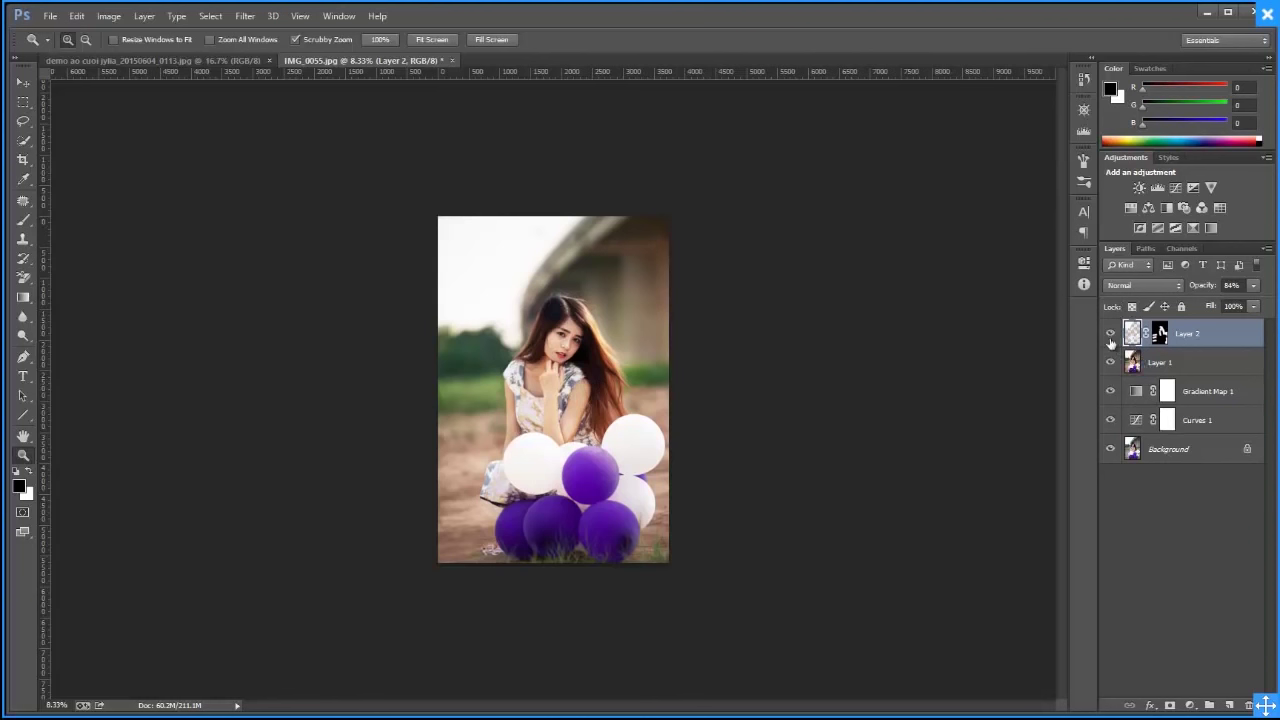
pyautogui.click(1140, 362)
pyautogui.click(1110, 333)
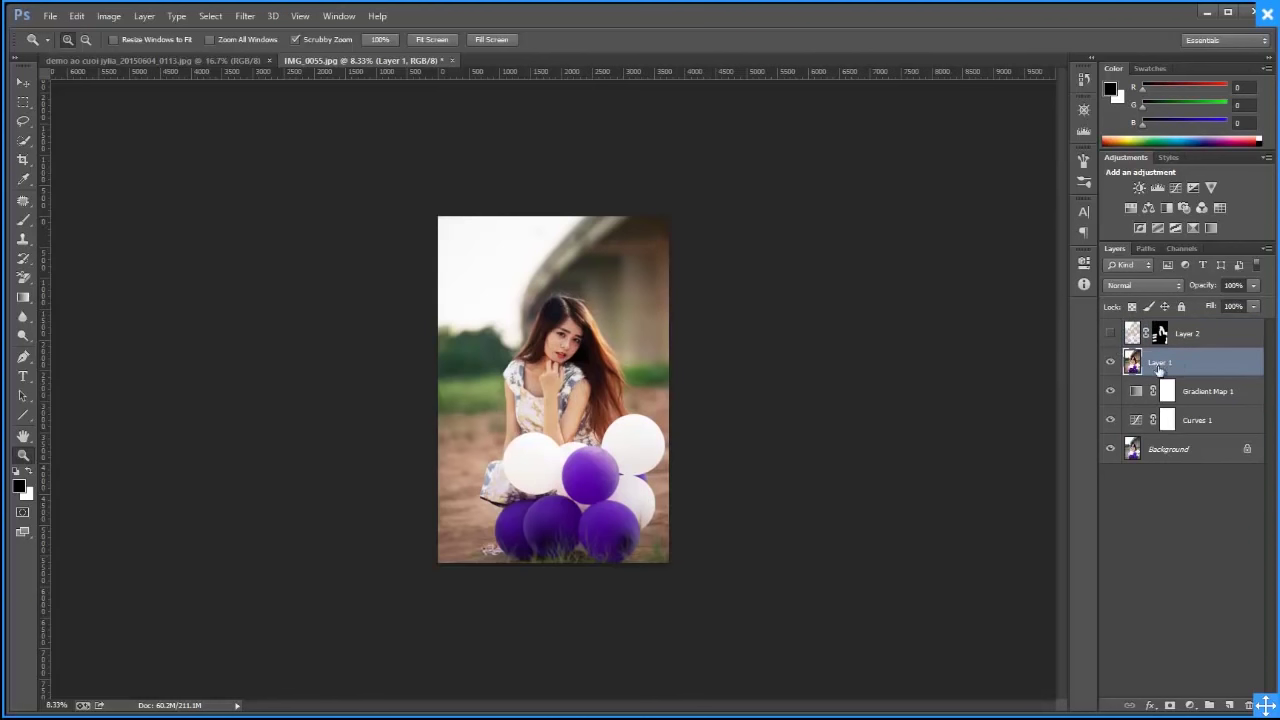
pyautogui.click(1185, 249)
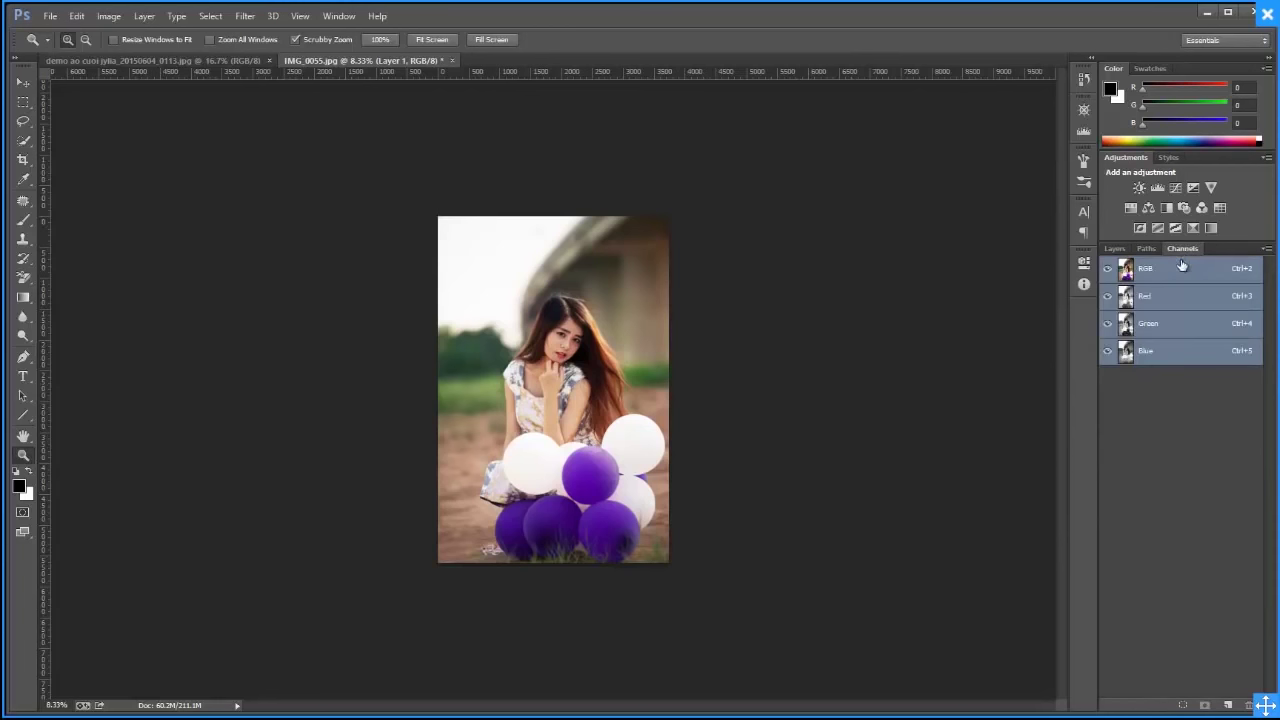
# Copy Layer 1's RGB bright areas to a new Layer 3, checking it with other layers hidden
pyautogui.keyDown('ctrl'); pyautogui.click(1126, 270); pyautogui.keyUp('ctrl')
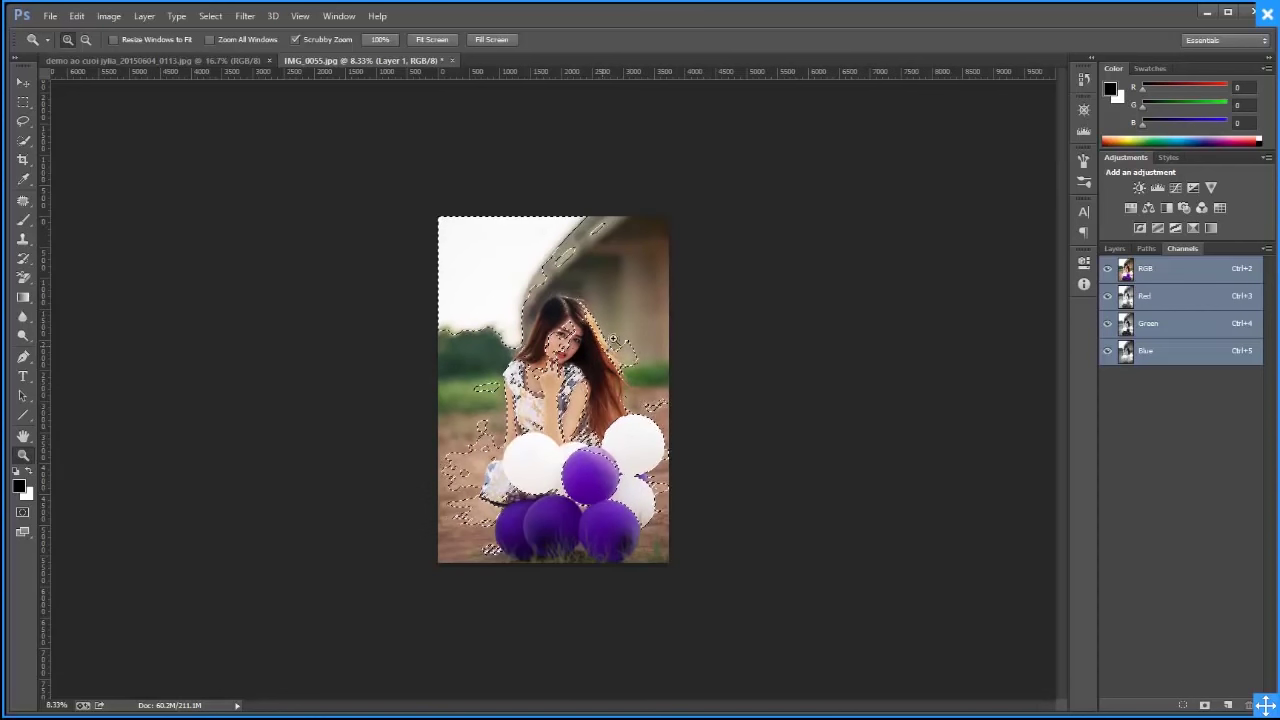
pyautogui.click(1114, 248)
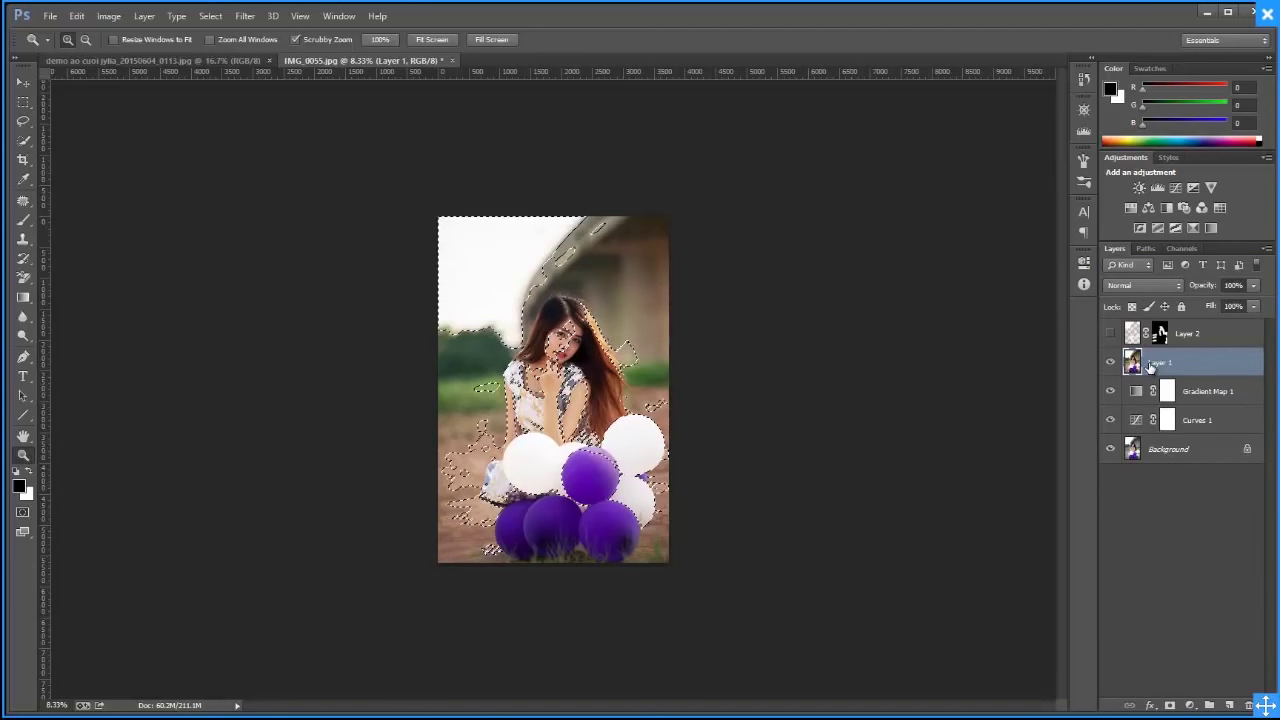
pyautogui.hotkey('ctrl', 'j')
pyautogui.click(1193, 389)
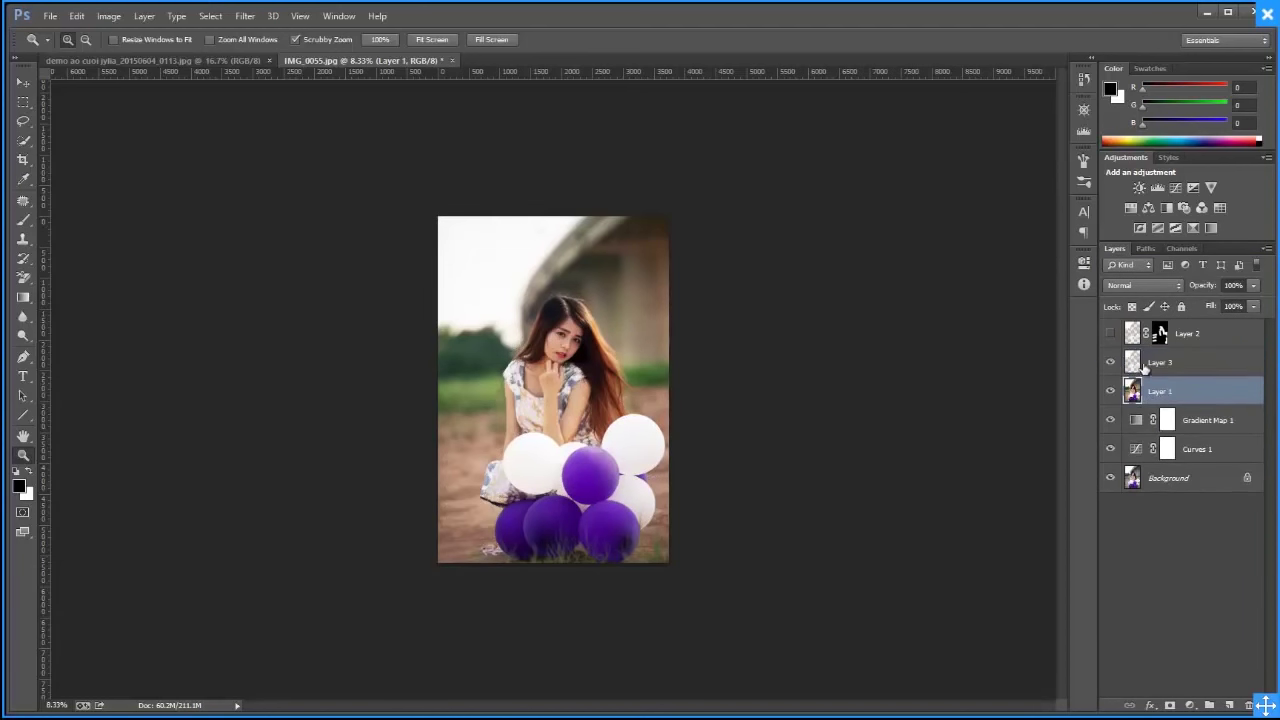
pyautogui.click(1110, 391)
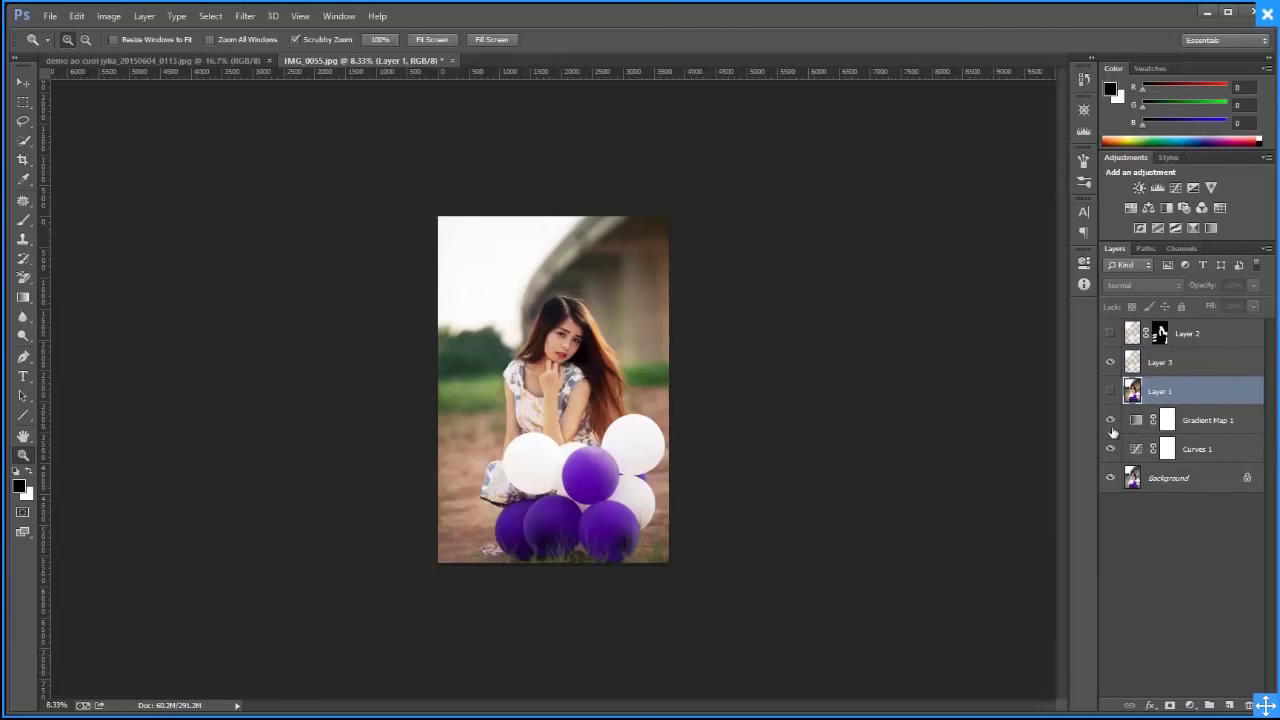
pyautogui.click(1110, 478)
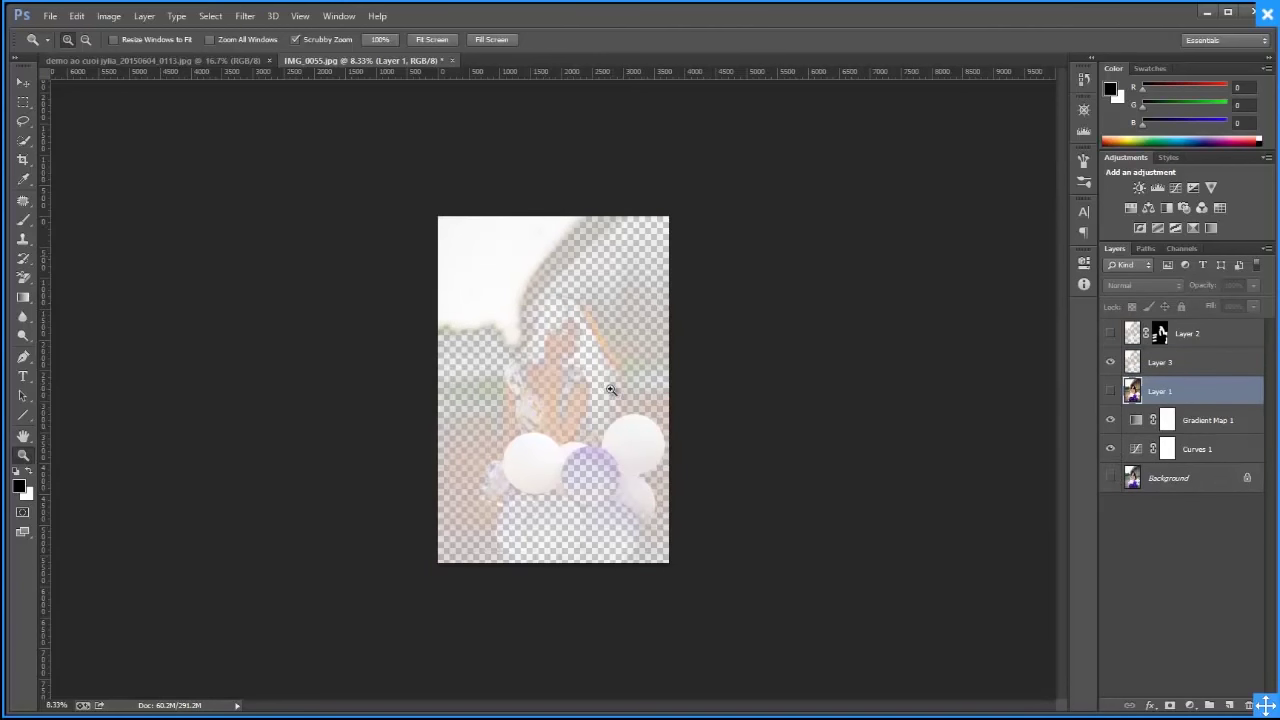
pyautogui.click(1112, 396)
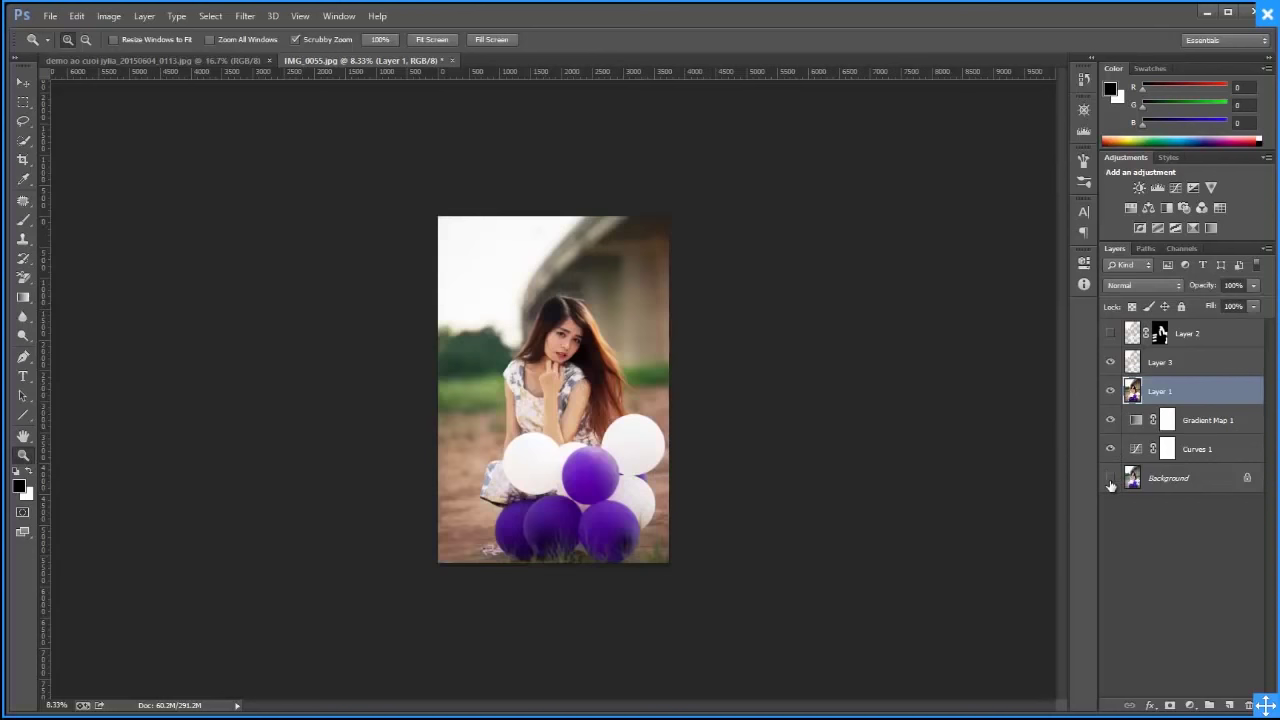
pyautogui.click(1110, 478)
pyautogui.click(1110, 333)
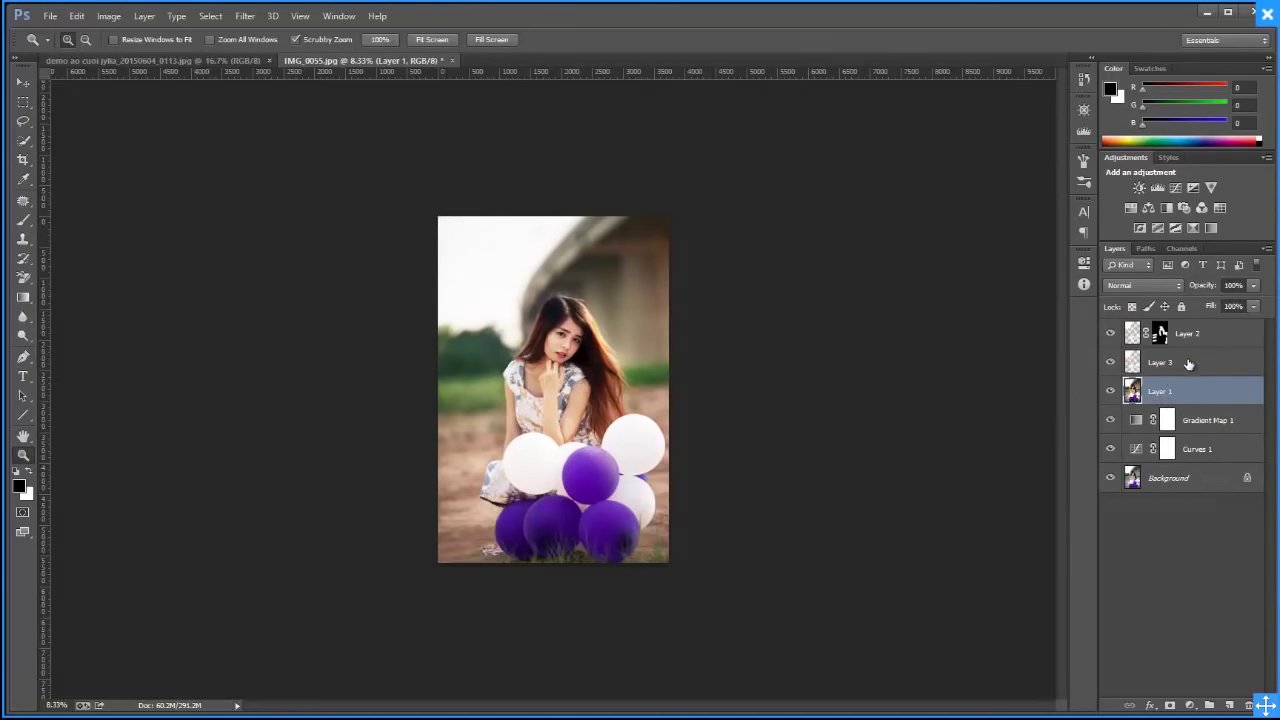
# Try Layer 3 in Screen blend mode, compare, then delete it
pyautogui.click(1188, 363)
pyautogui.click(1140, 290)
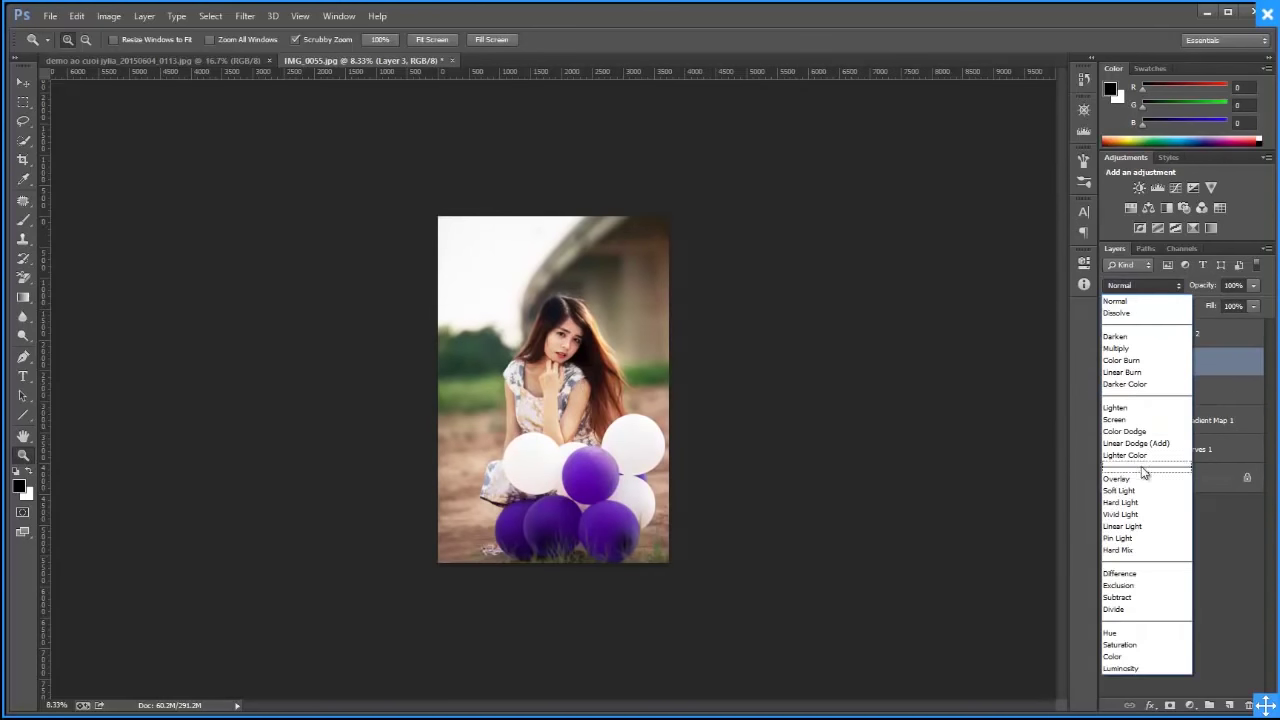
pyautogui.press('Escape')
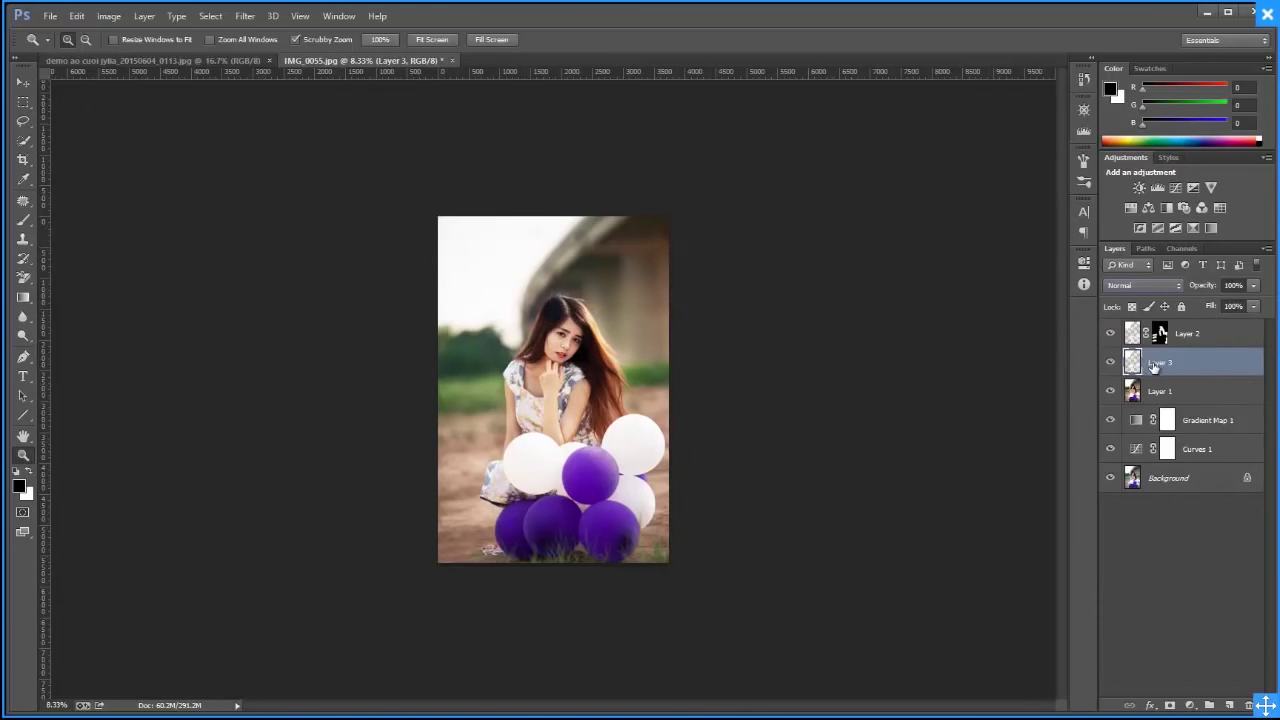
pyautogui.click(1143, 396)
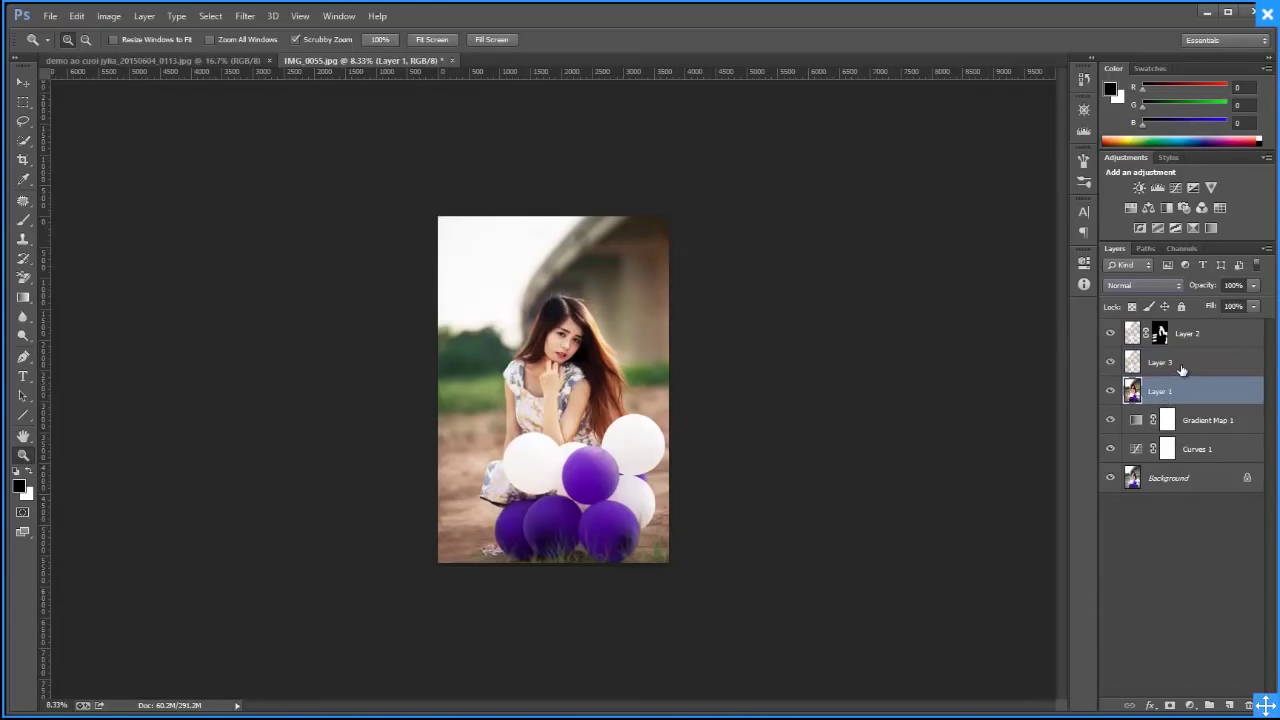
pyautogui.click(1183, 370)
pyautogui.click(1150, 287)
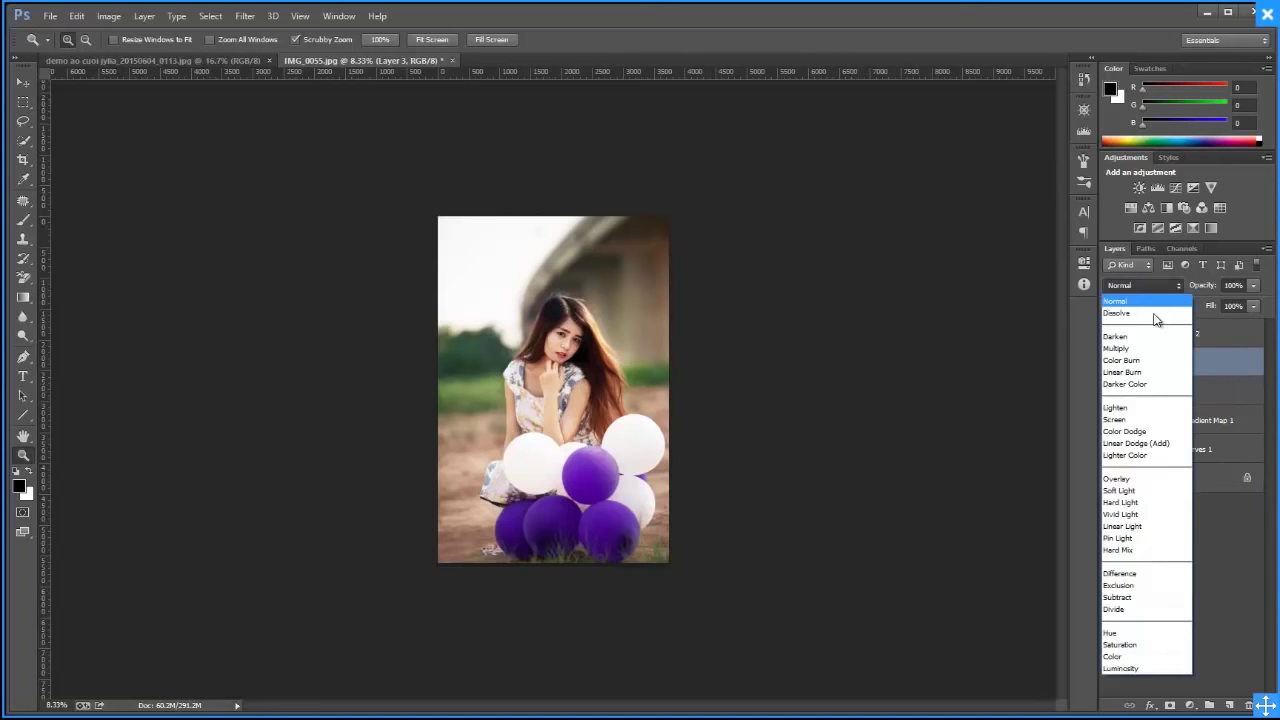
pyautogui.click(1143, 420)
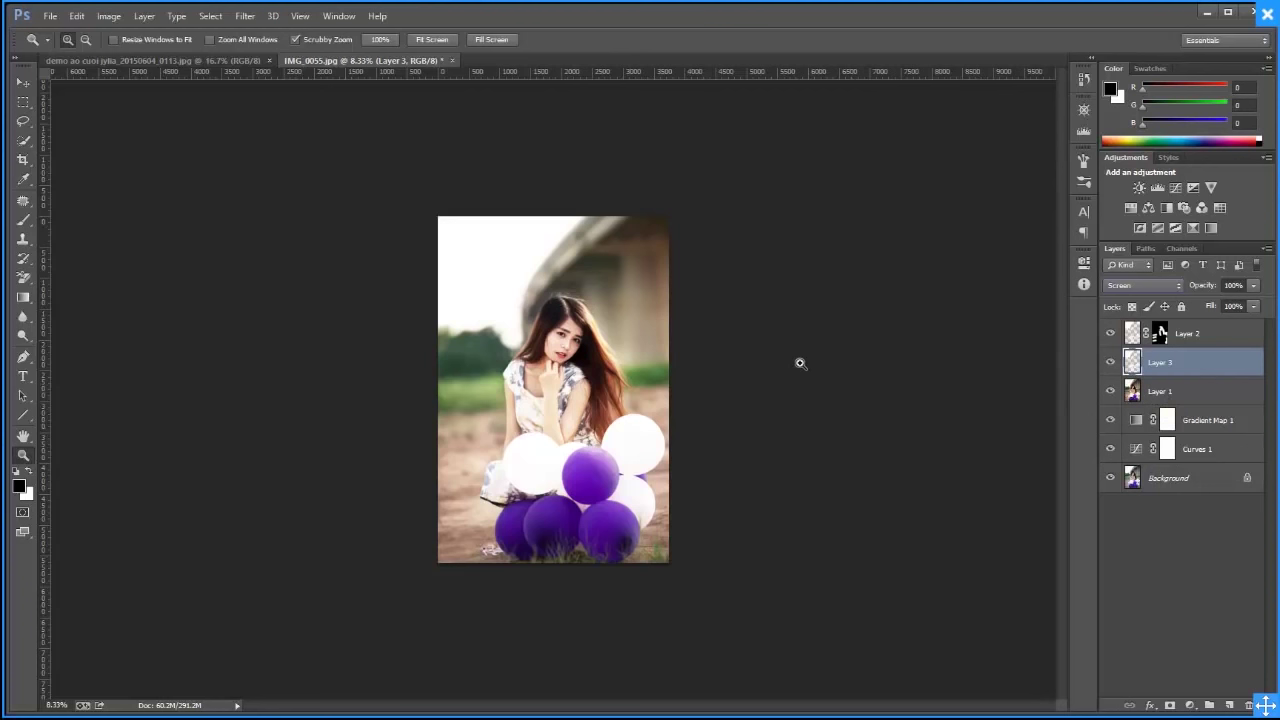
pyautogui.click(1110, 362)
pyautogui.press('Delete')
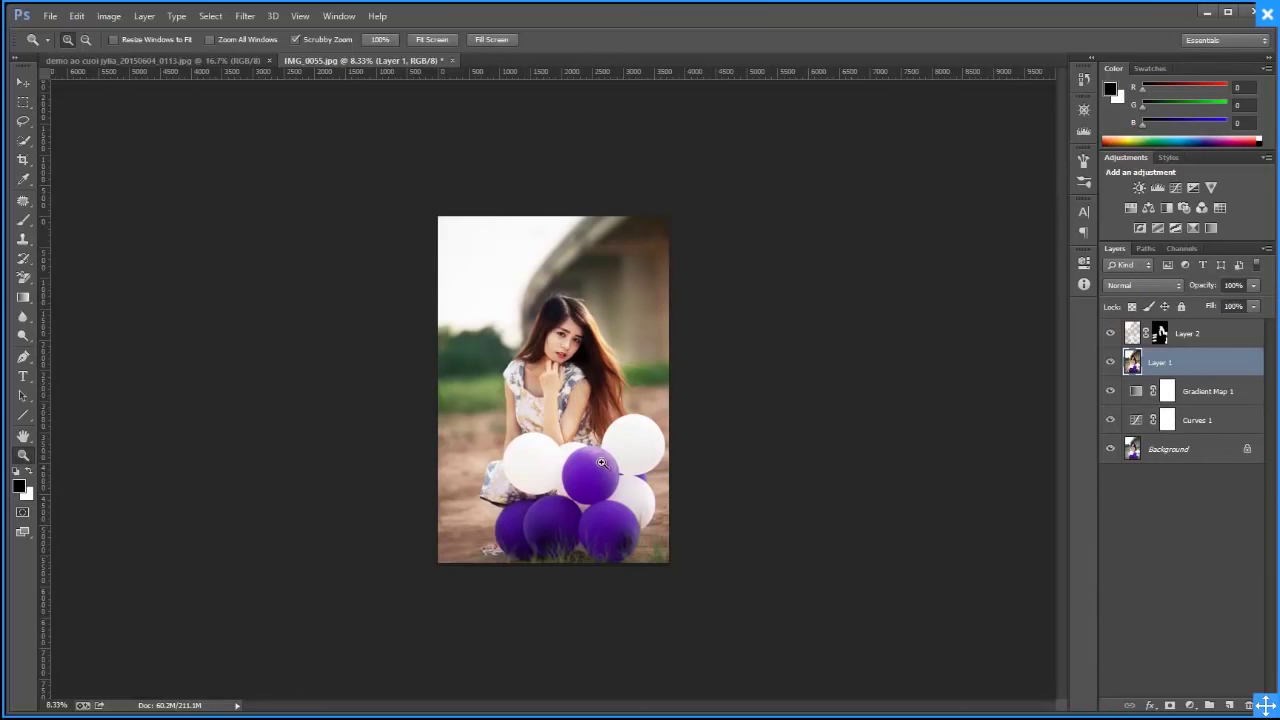
# Select Layer 2, compare without the light rays, and jump History back to the original state
pyautogui.click(1224, 343)
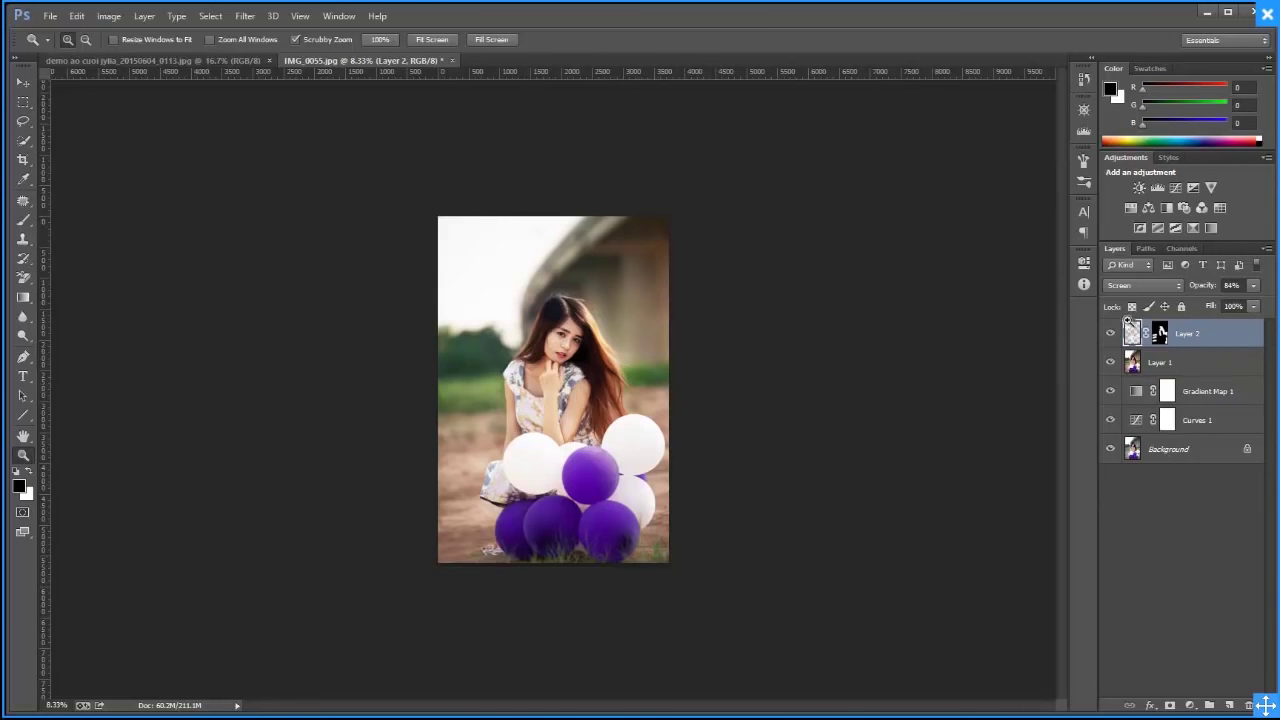
pyautogui.click(1110, 420)
pyautogui.click(1084, 78)
pyautogui.moveTo(1020, 150); pyautogui.dragTo(1022, 518)
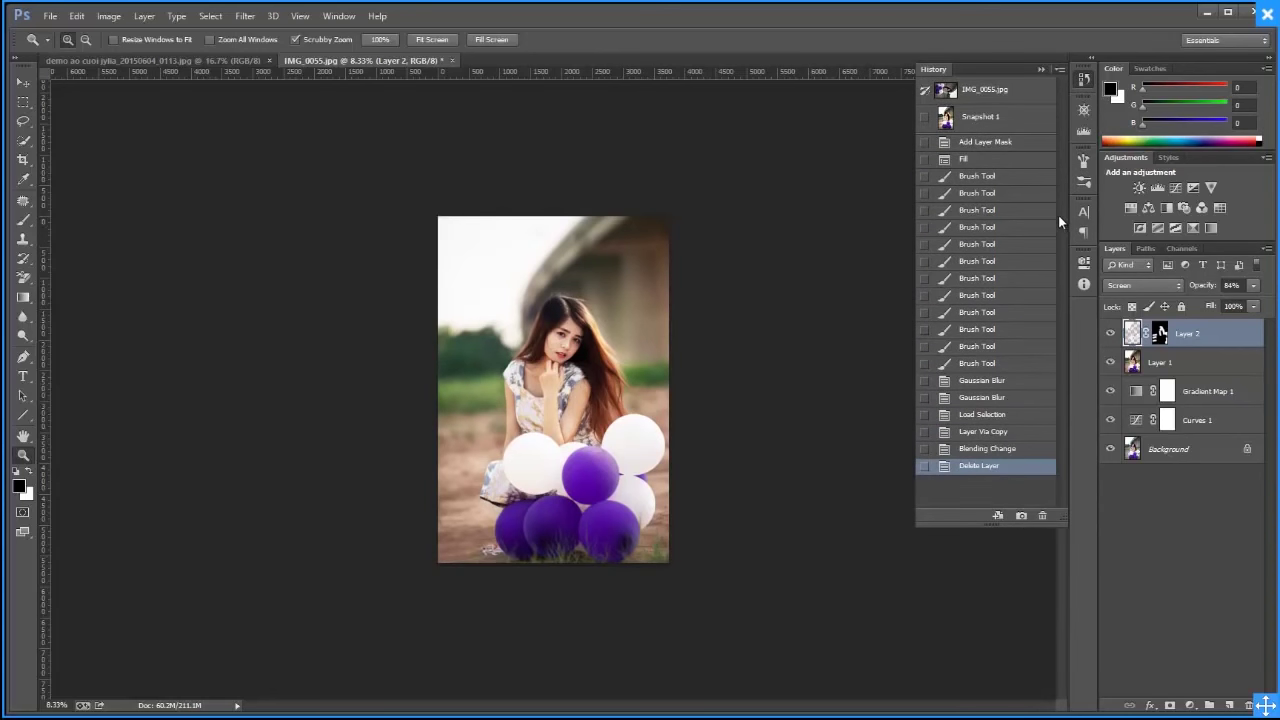
pyautogui.click(985, 89)
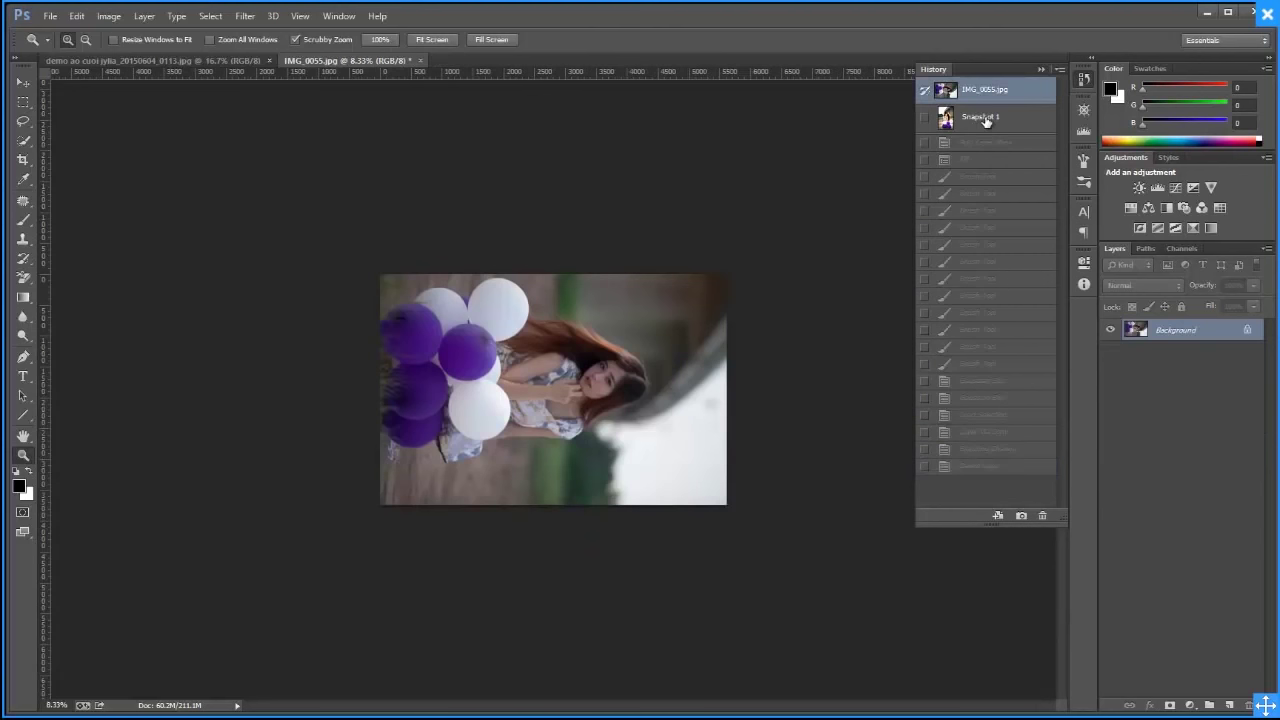
pyautogui.click(980, 117)
pyautogui.click(985, 89)
# Try a rotation on the original photo, then revert to the unrotated original state
pyautogui.click(144, 16)
pyautogui.moveTo(108, 16)
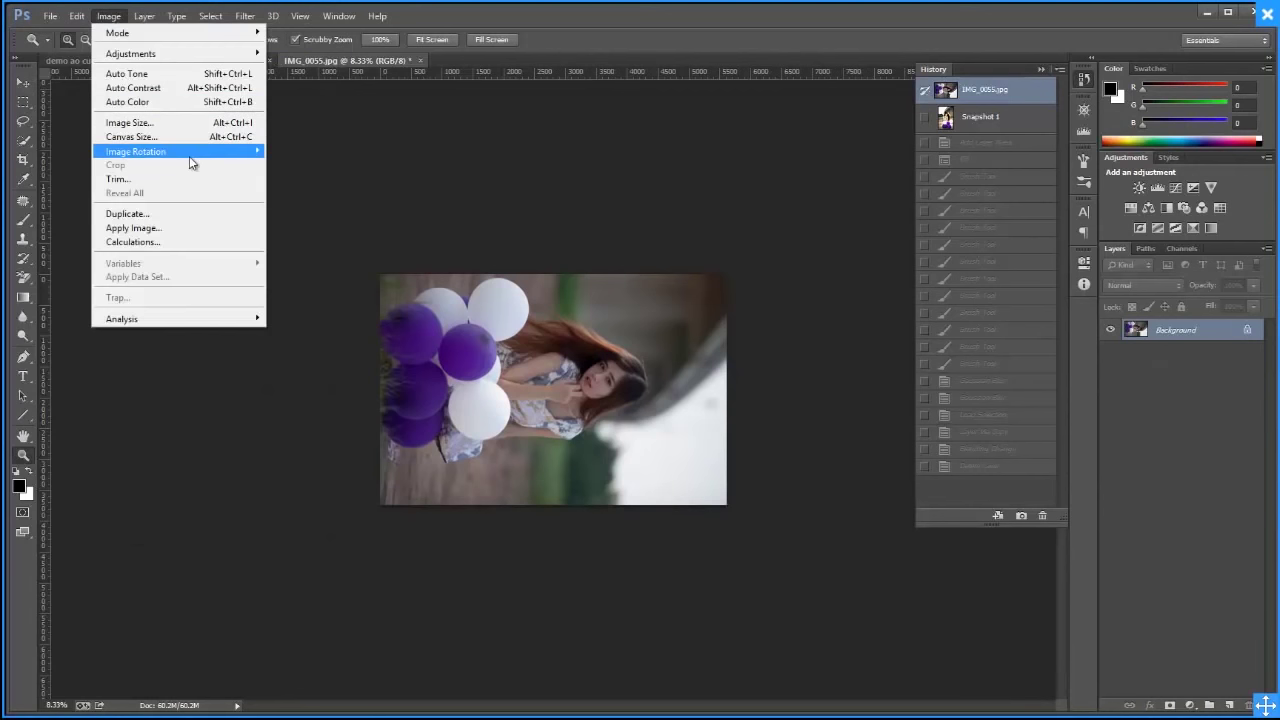
pyautogui.moveTo(136, 151)
pyautogui.click(45, 178)
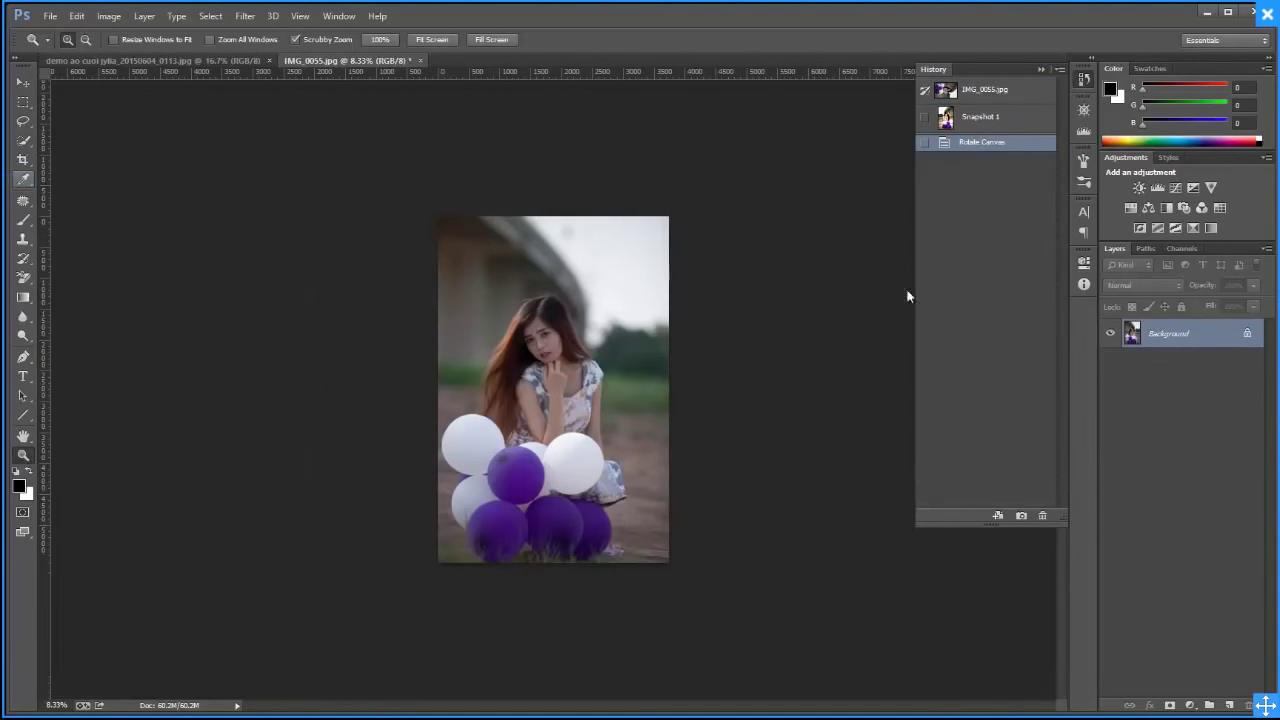
pyautogui.click(995, 118)
pyautogui.click(990, 90)
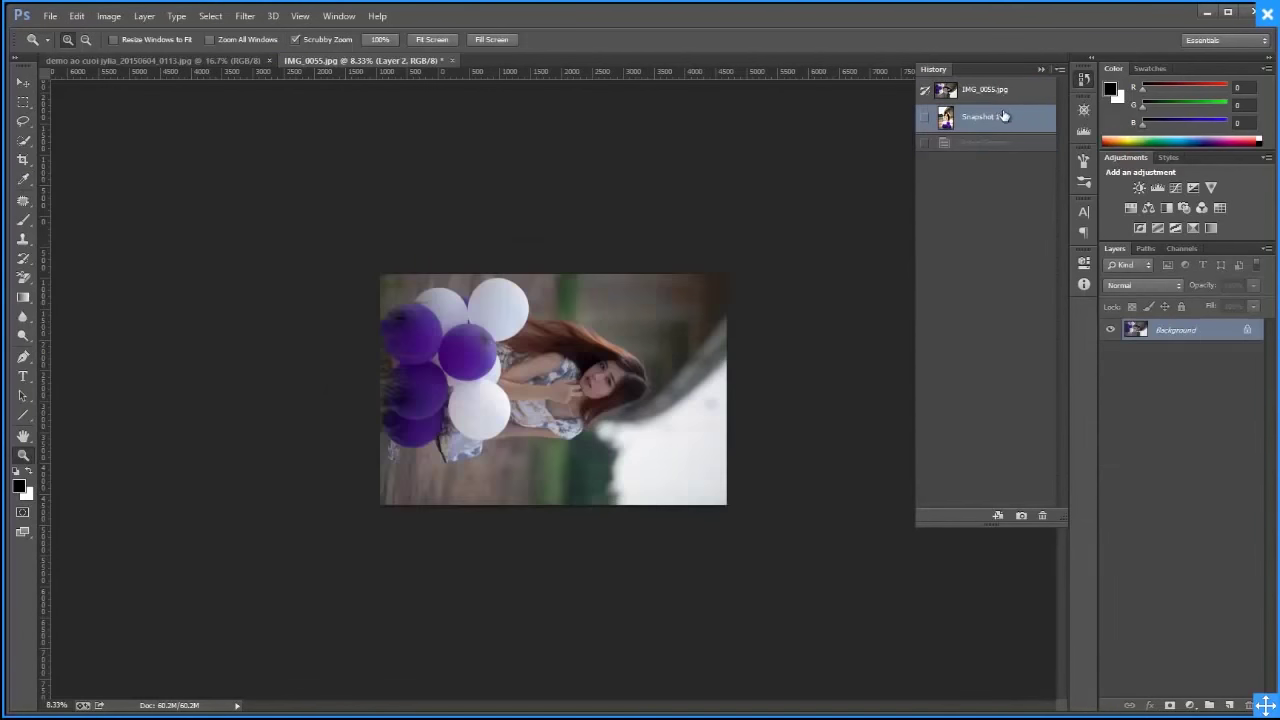
pyautogui.click(1001, 120)
pyautogui.click(990, 90)
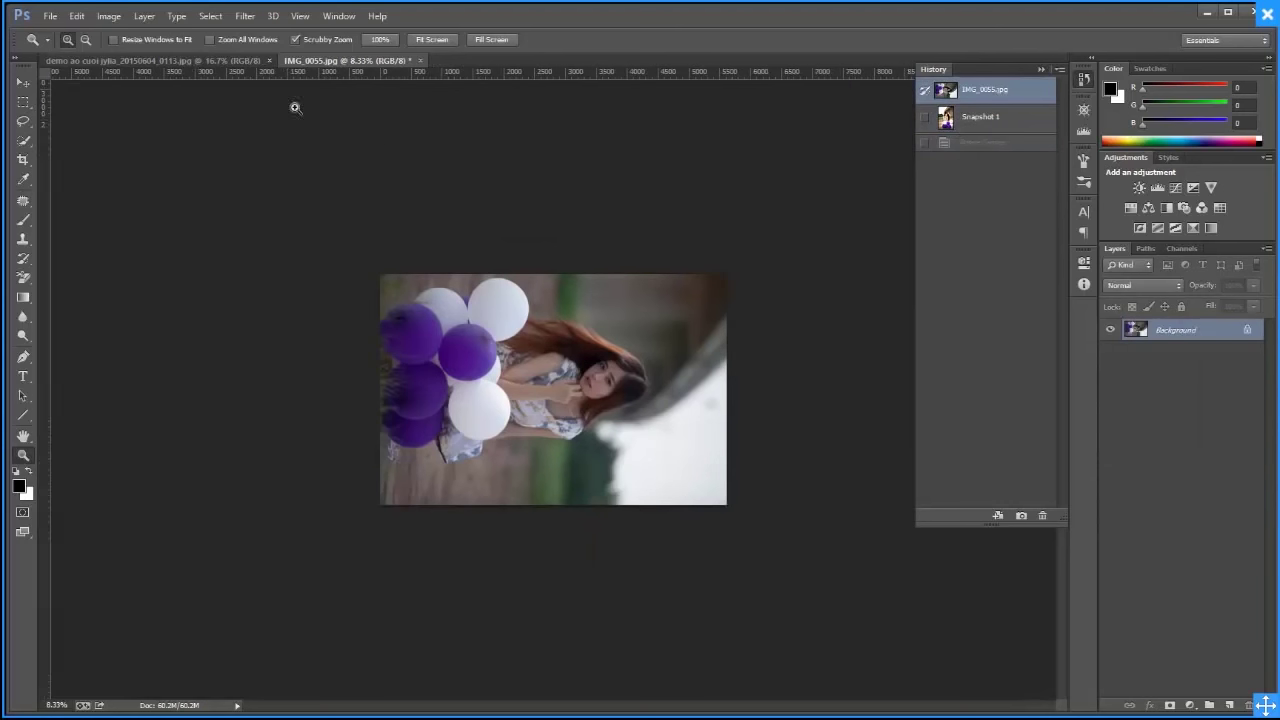
# Rotate the original canvas 90° counterclockwise and flip it horizontally
pyautogui.click(81, 17)
pyautogui.moveTo(136, 151)
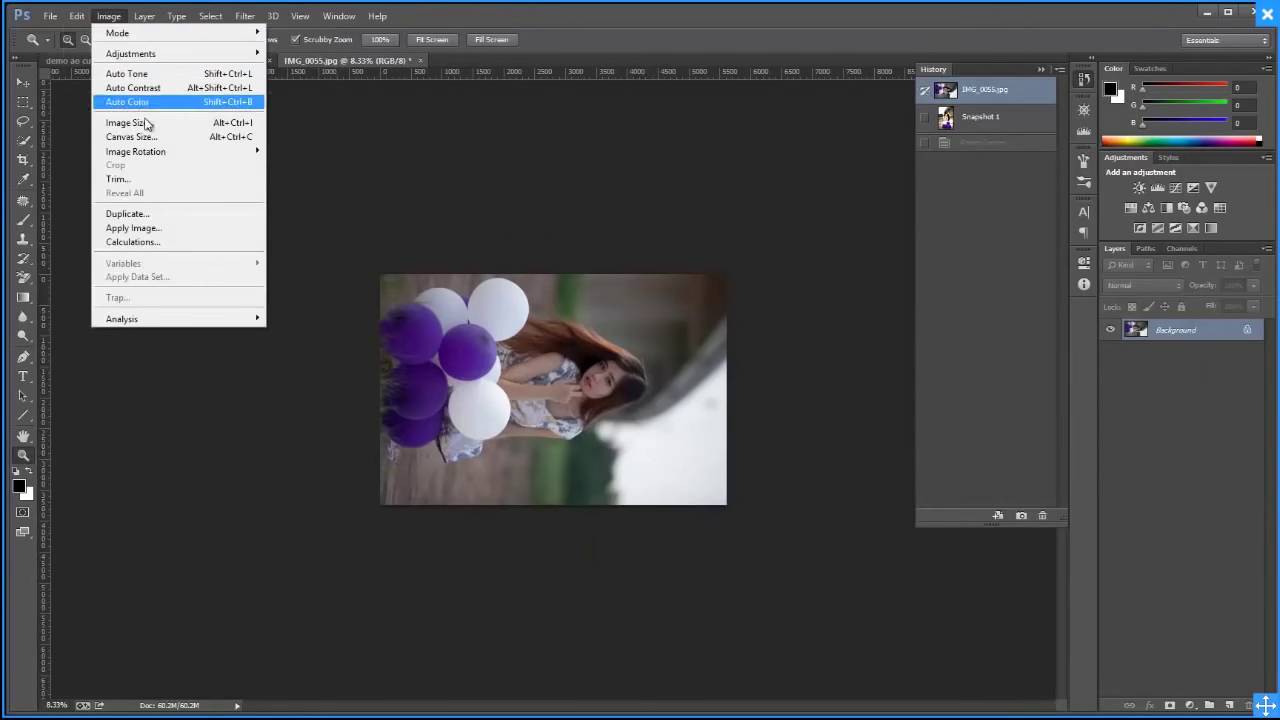
pyautogui.click(40, 178)
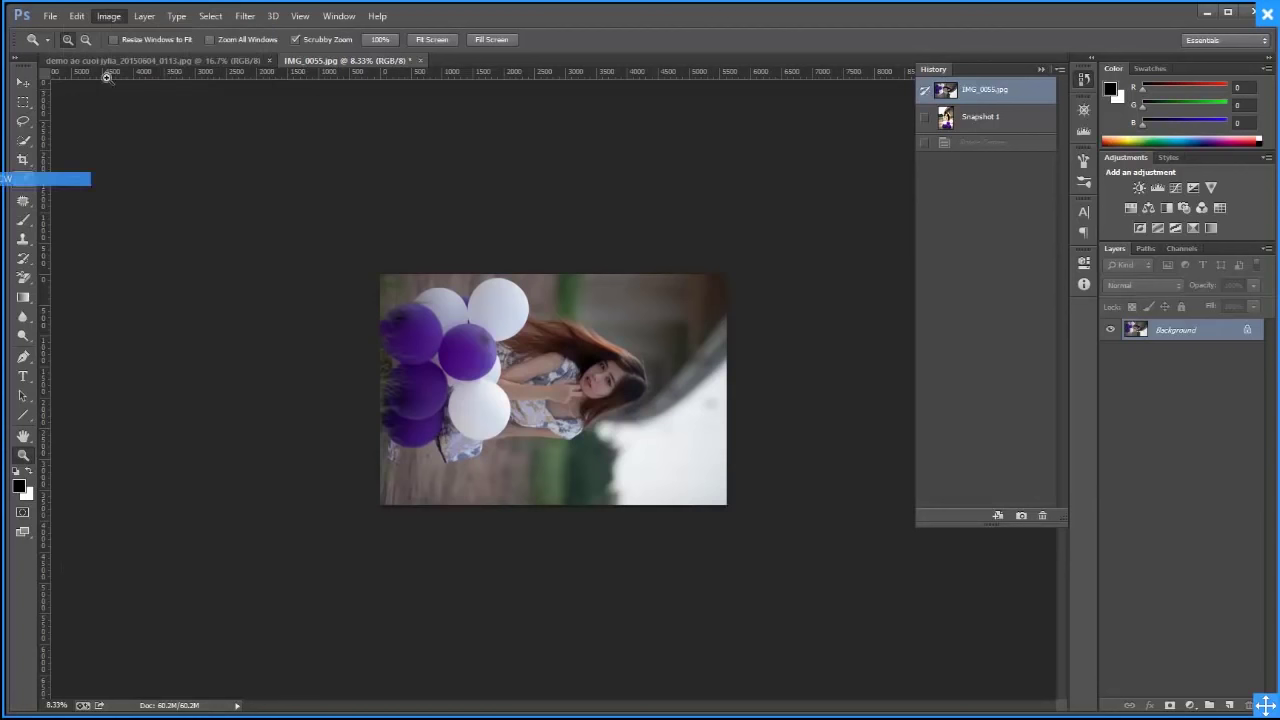
pyautogui.click(108, 16)
pyautogui.moveTo(136, 151)
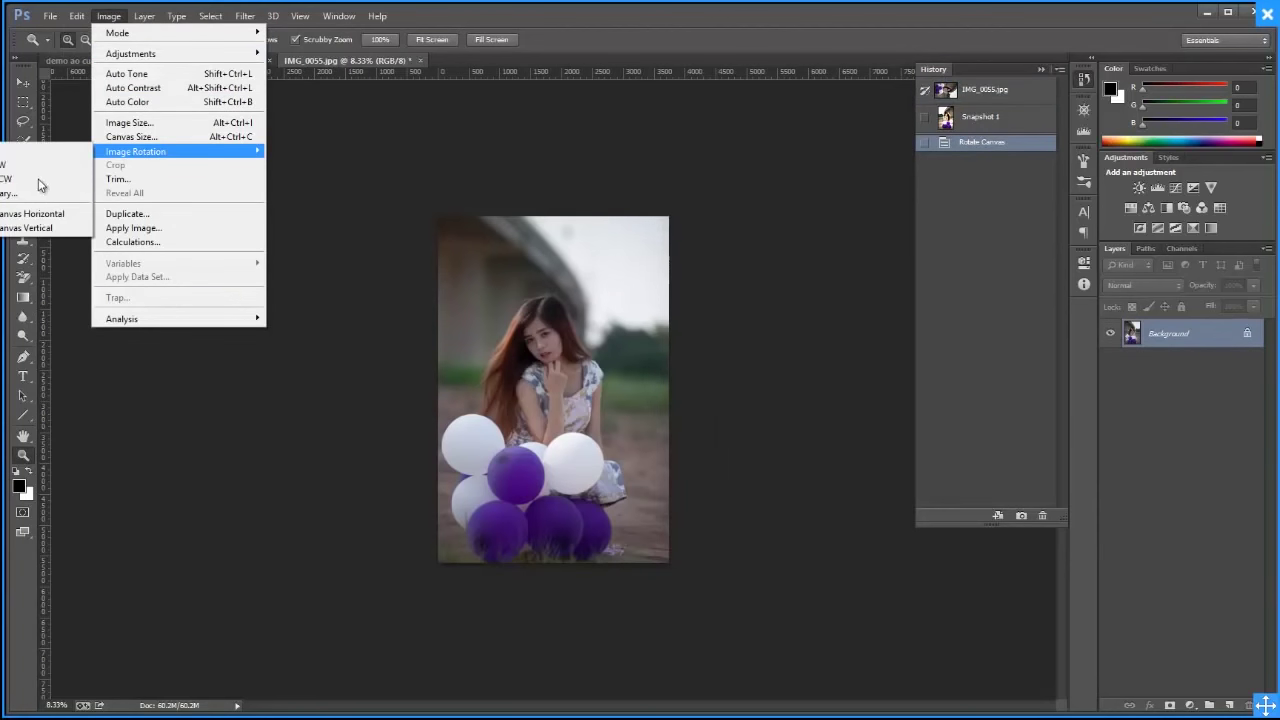
pyautogui.click(45, 213)
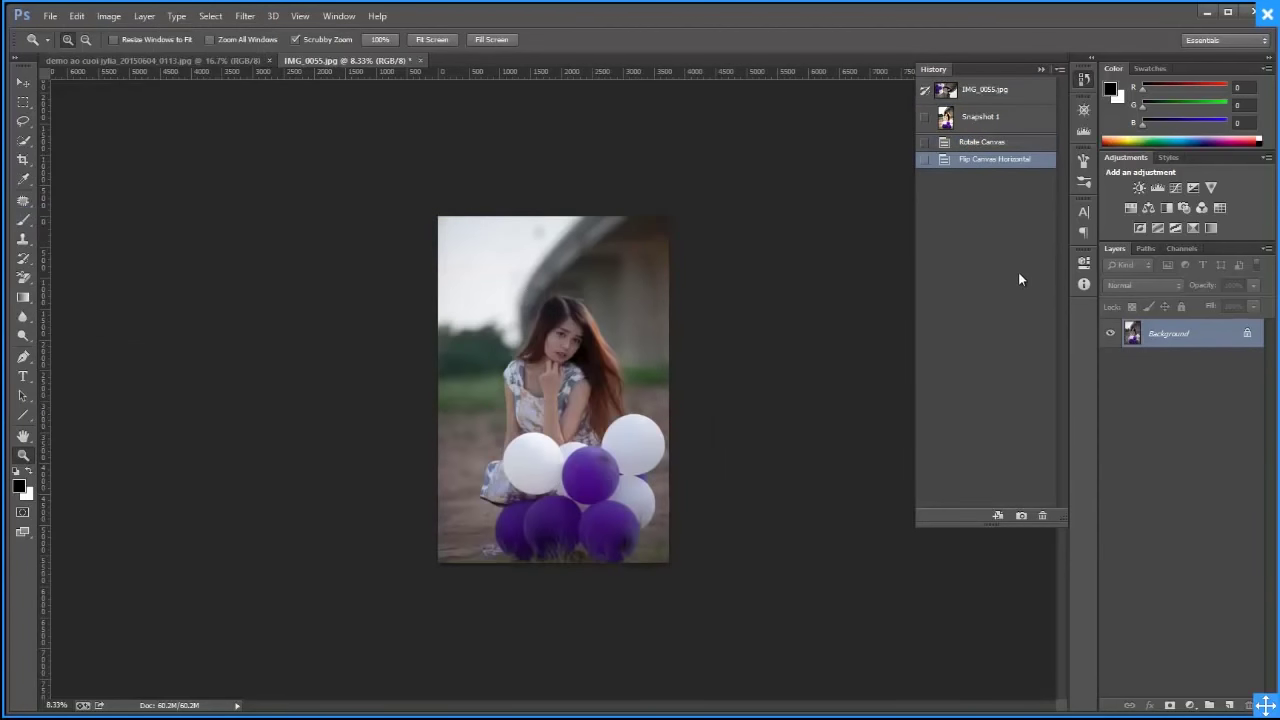
# Save the rotated, flipped photo as Snapshot 2 and return to Snapshot 1
pyautogui.click(1021, 515)
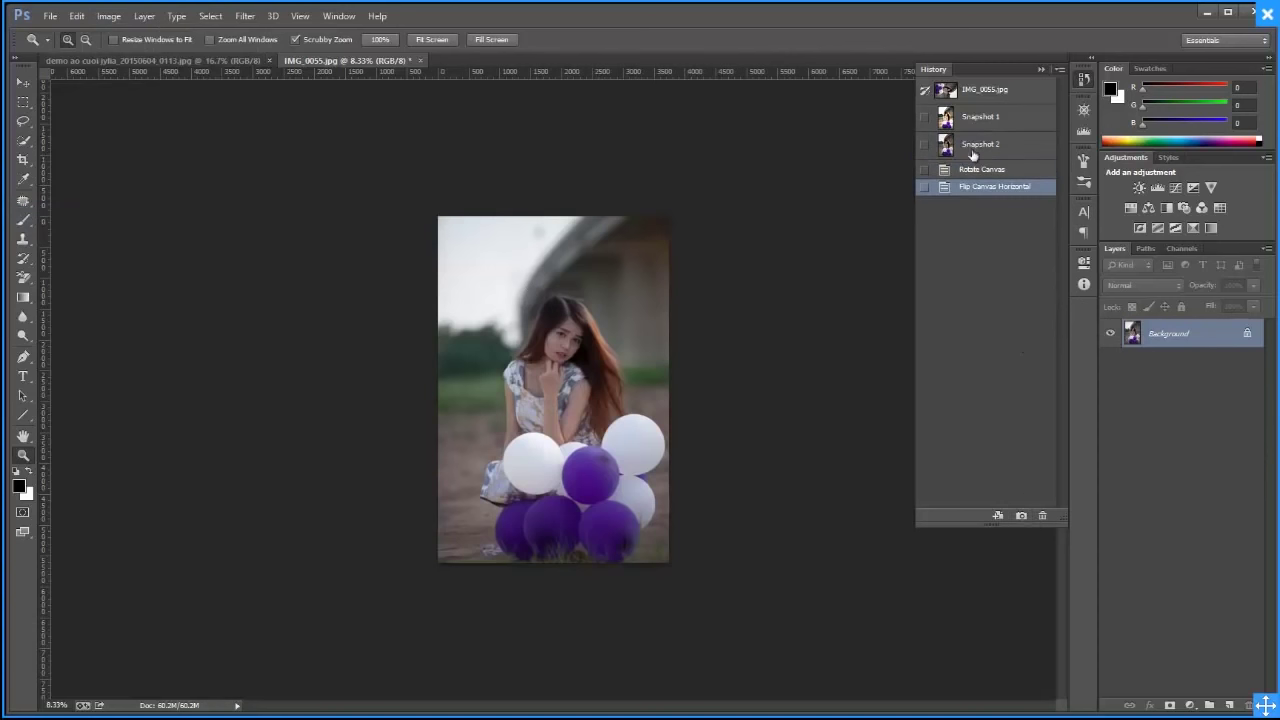
pyautogui.click(1000, 148)
pyautogui.click(1000, 120)
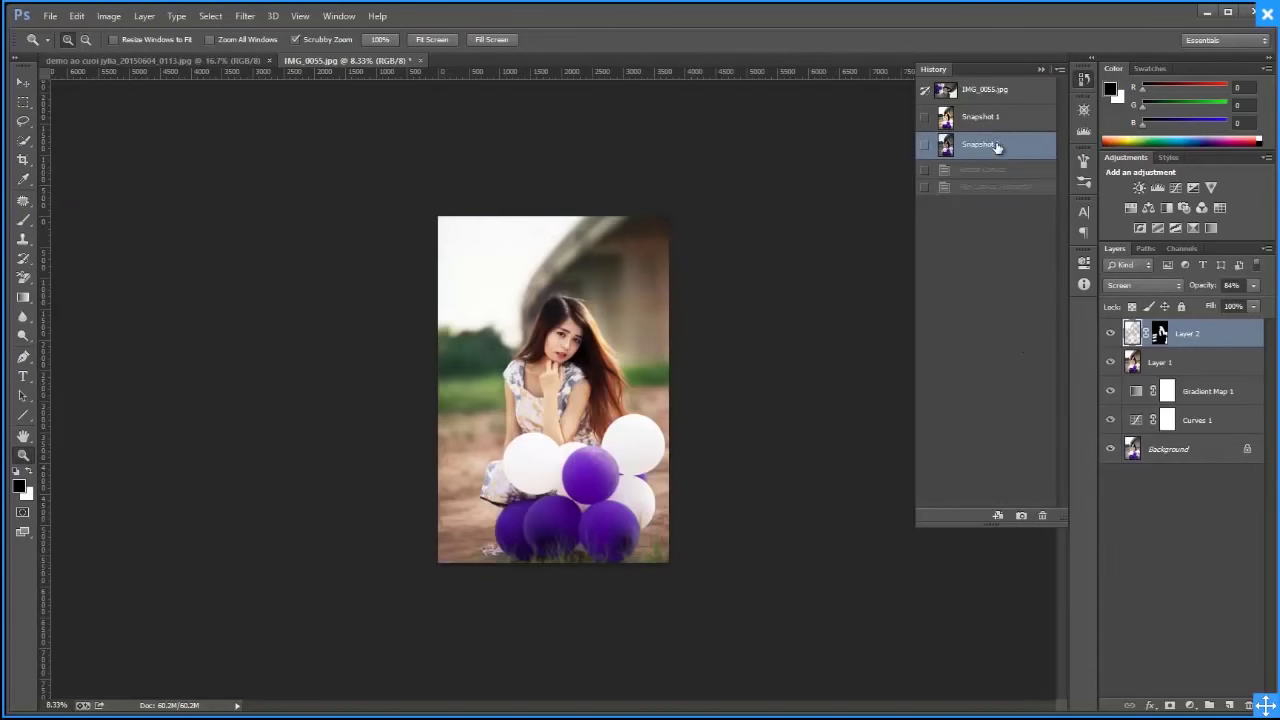
pyautogui.click(1000, 148)
pyautogui.click(999, 124)
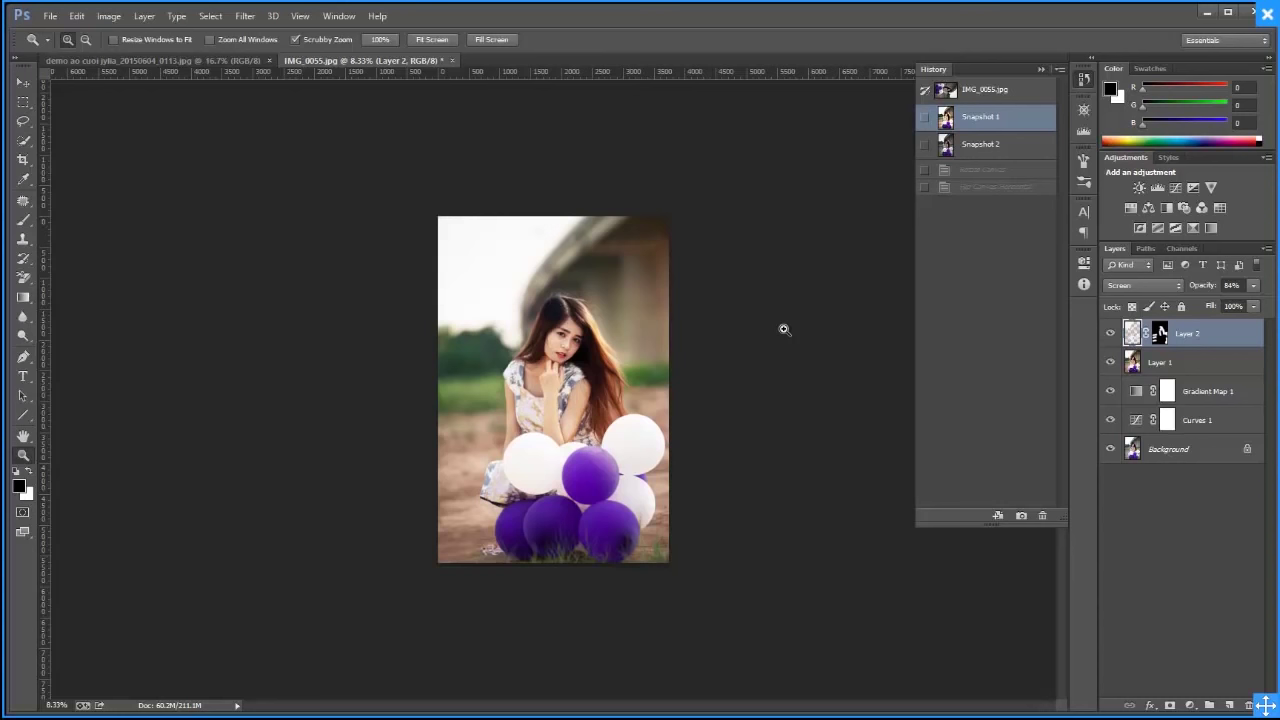
# Zoom in and out on the balloon photo to inspect the girl and balloons
pyautogui.click(603, 458)
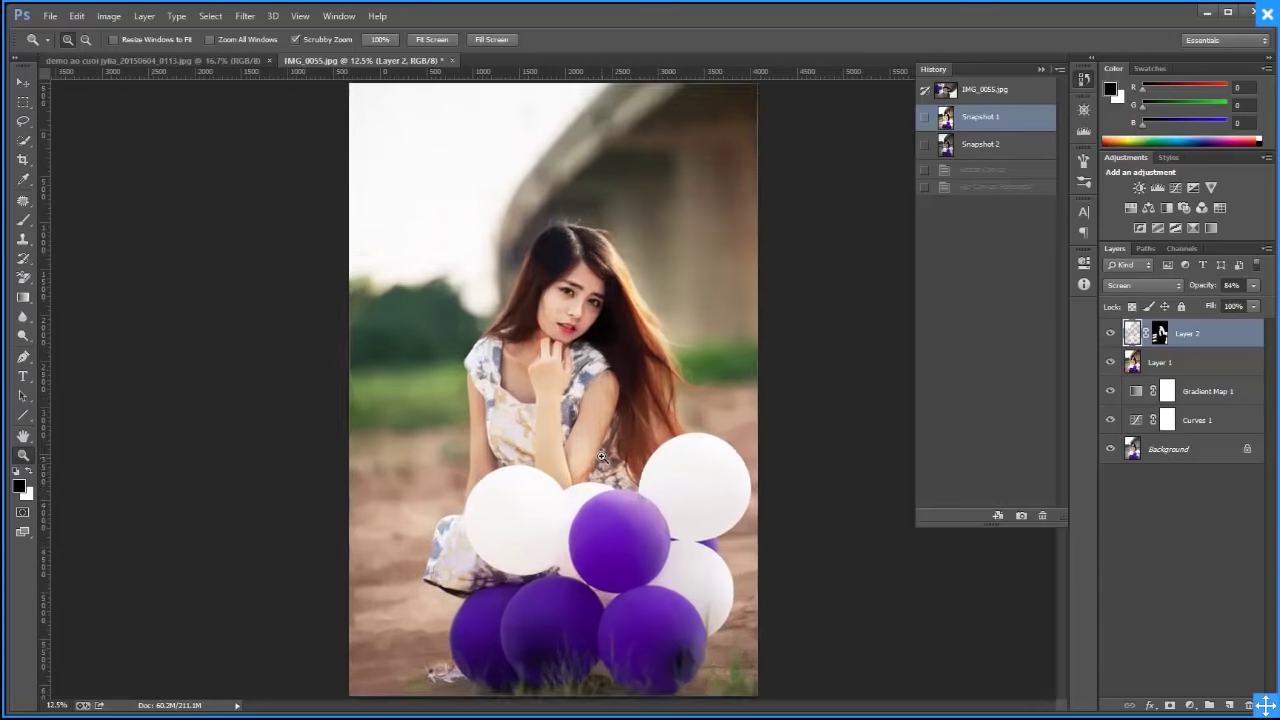
pyautogui.click(603, 458)
pyautogui.keyDown('alt'); pyautogui.click(620, 428); pyautogui.keyUp('alt')
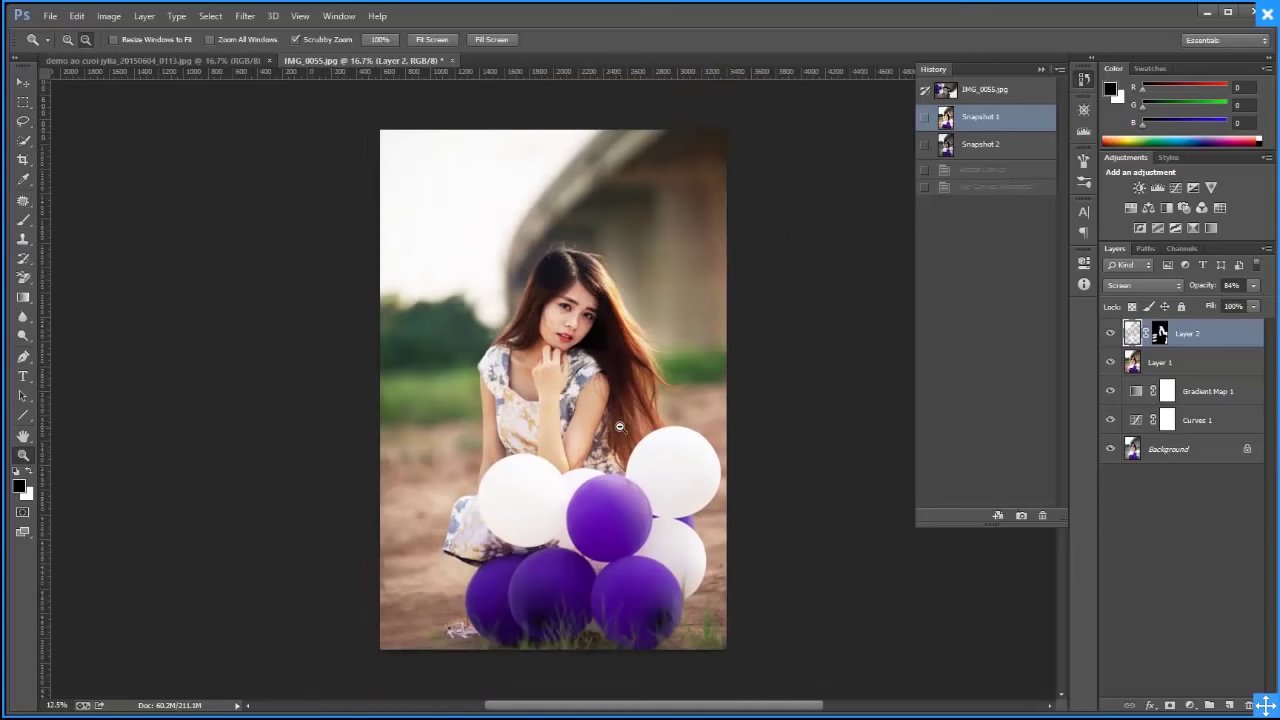
pyautogui.keyDown('alt'); pyautogui.click(612, 432); pyautogui.keyUp('alt')
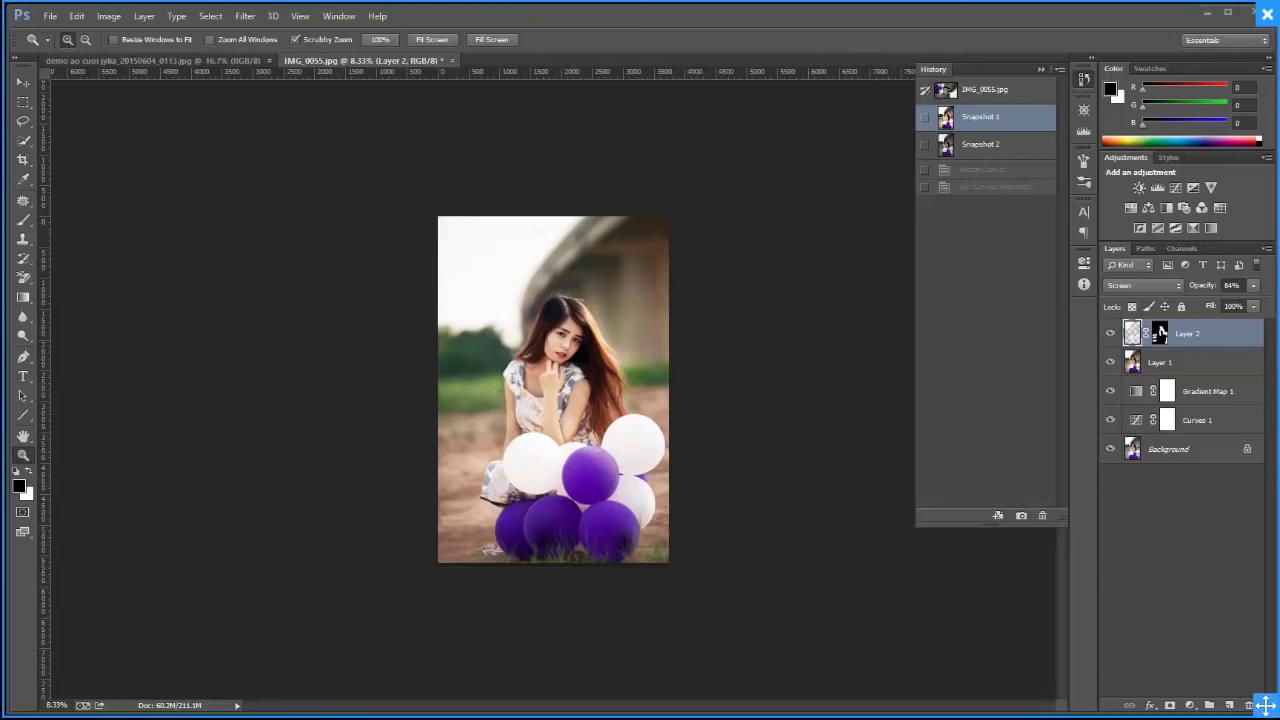
pyautogui.click(23, 220)
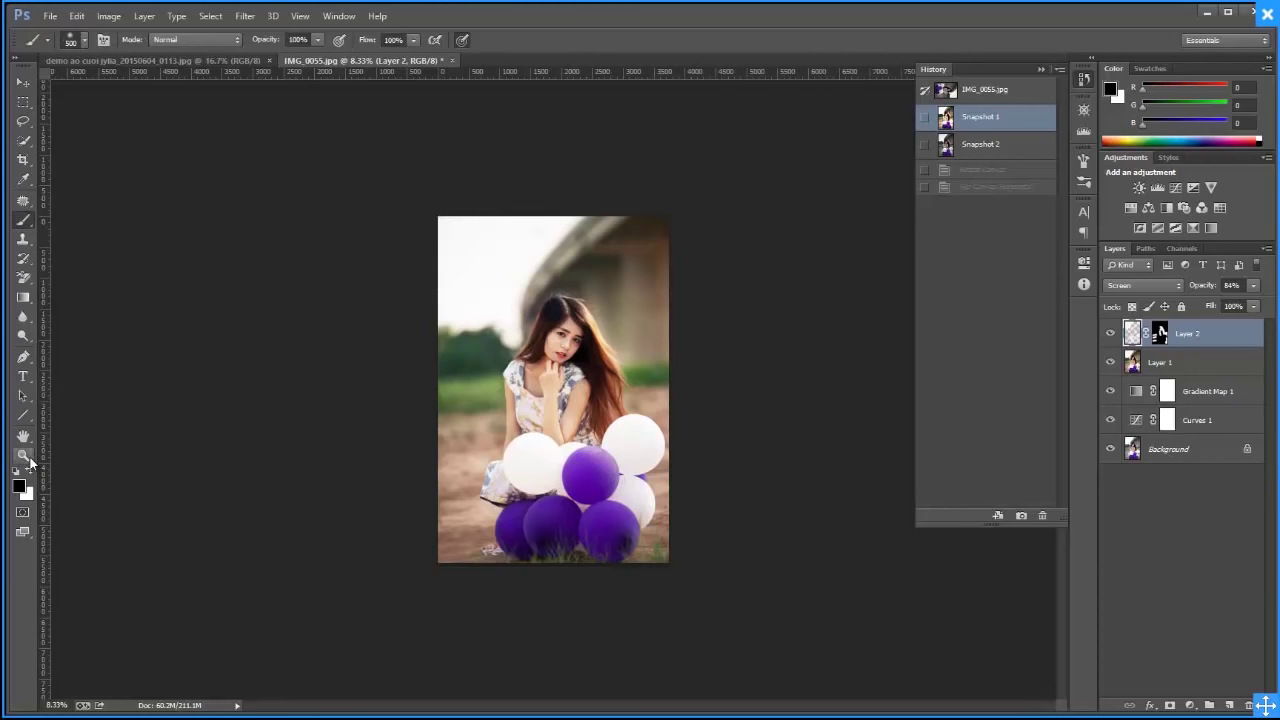
pyautogui.click(23, 455)
pyautogui.moveTo(616, 507); pyautogui.dragTo(697, 469)
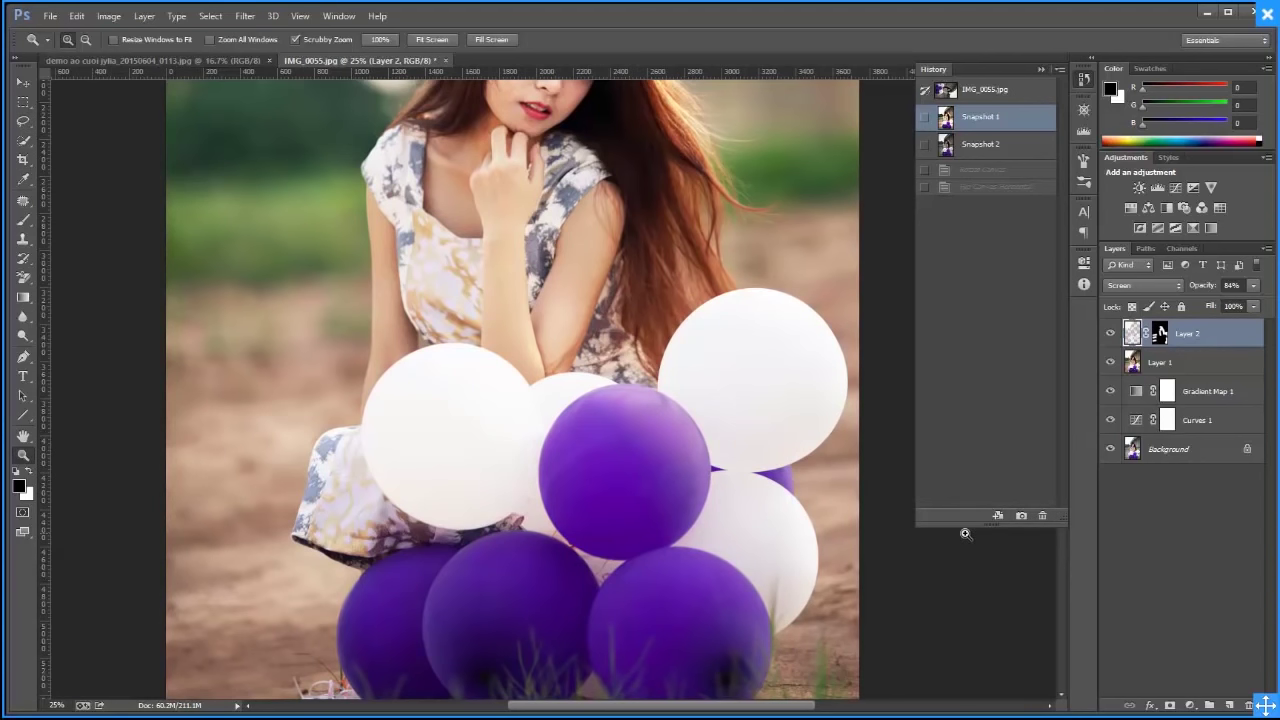
pyautogui.keyDown('alt'); pyautogui.click(392, 390); pyautogui.keyUp('alt')
pyautogui.keyDown('alt'); pyautogui.click(603, 375); pyautogui.keyUp('alt')
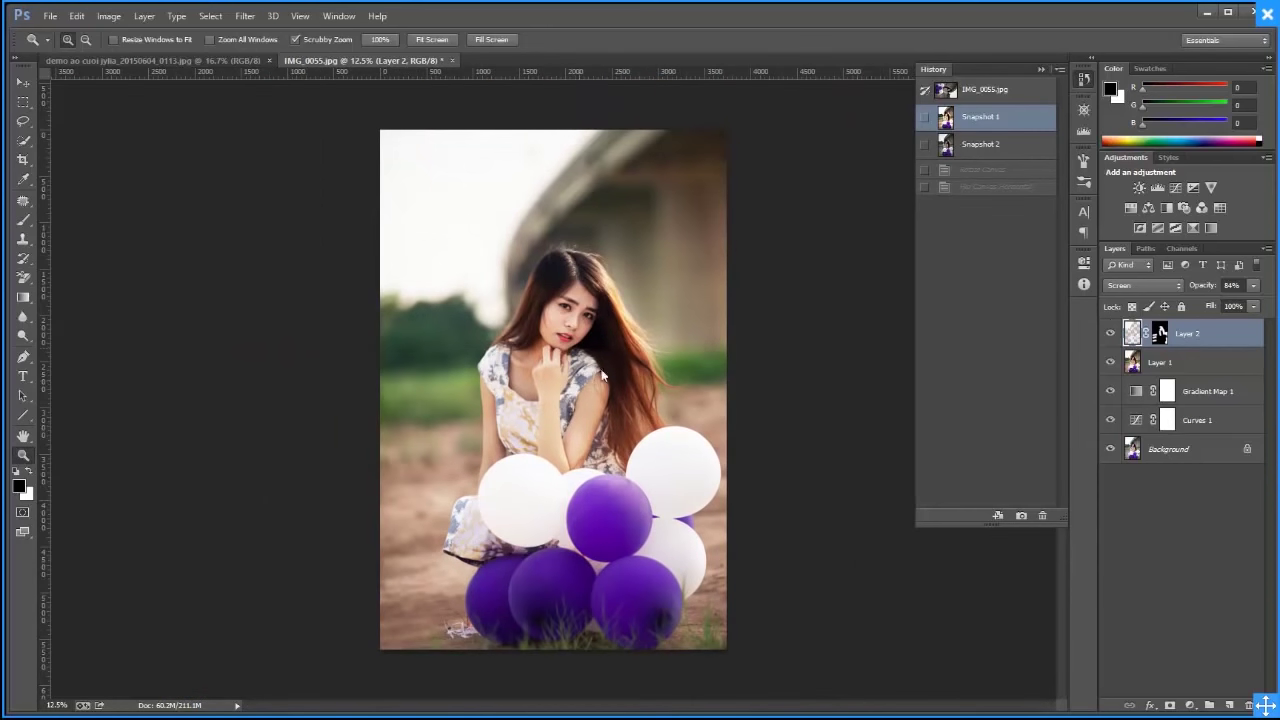
# Close the History panel and add a new empty Layer 3 on top
pyautogui.click(1041, 69)
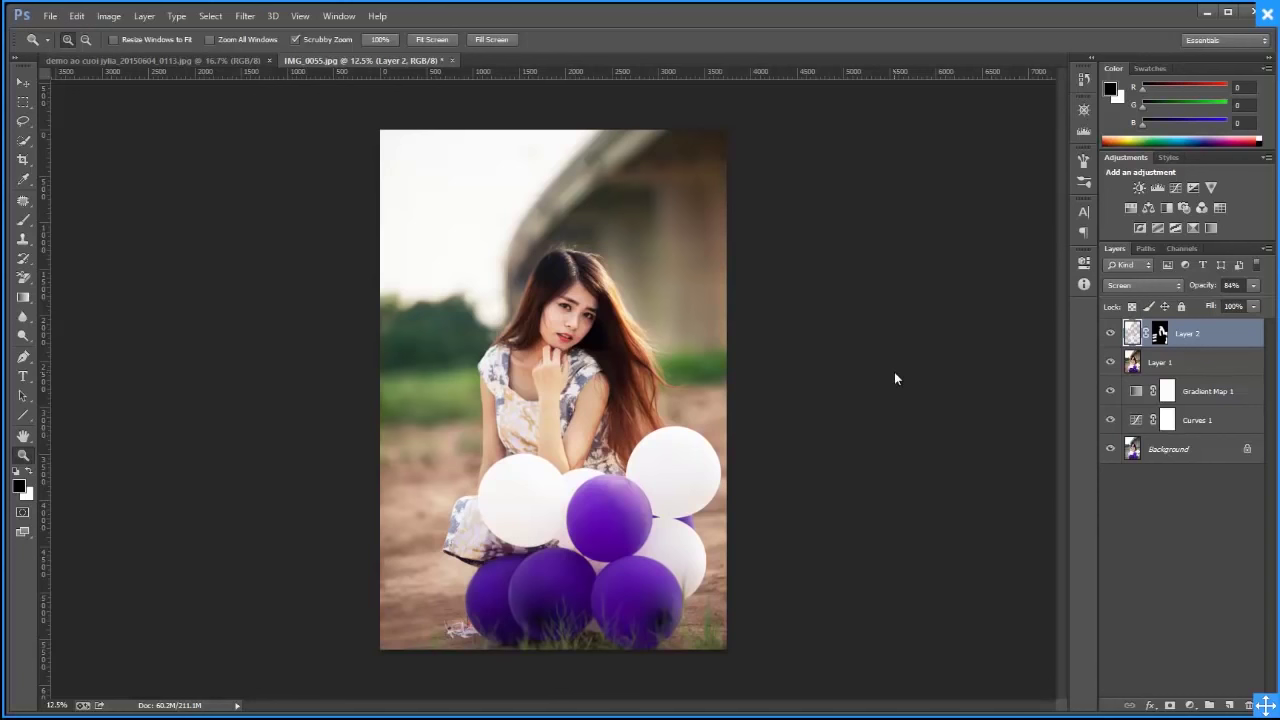
pyautogui.hotkey('ctrl', 'shift', 'n')
pyautogui.press('Return')
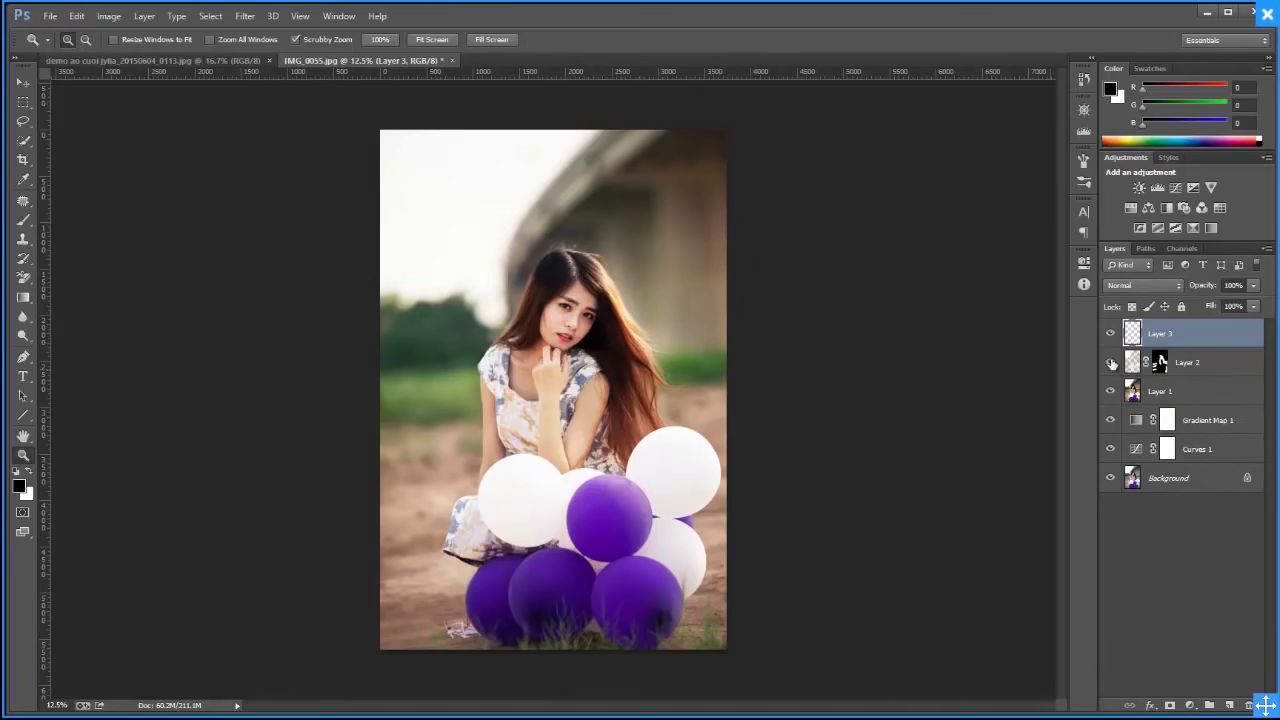
# Select the Gradient tool and add a Gradient fill layer over the photo
pyautogui.click(23, 220)
pyautogui.click(23, 297)
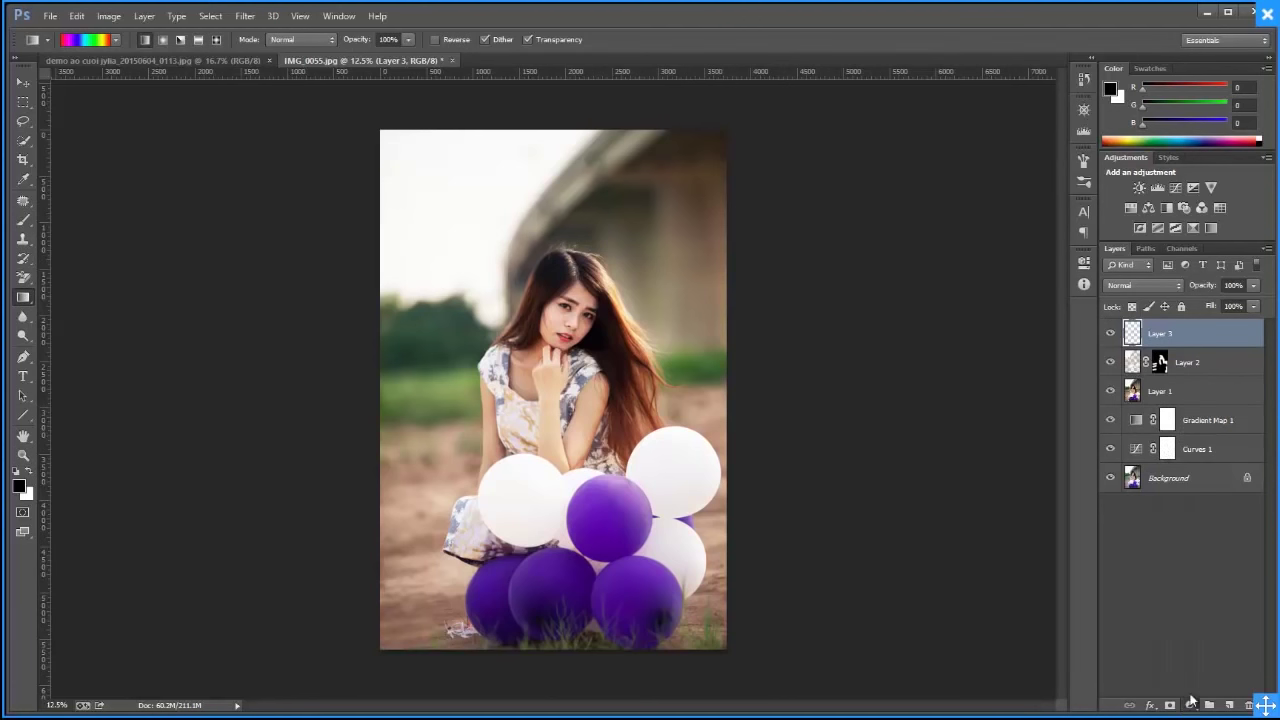
pyautogui.click(1189, 705)
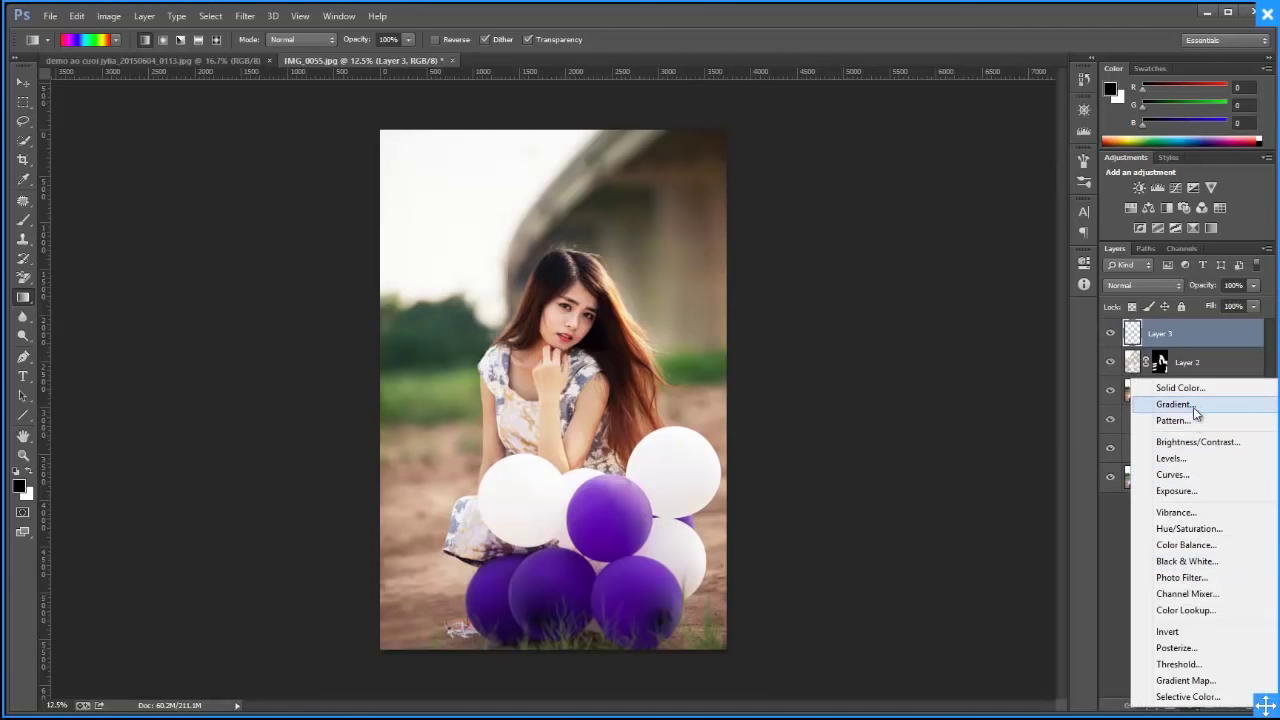
pyautogui.click(1197, 404)
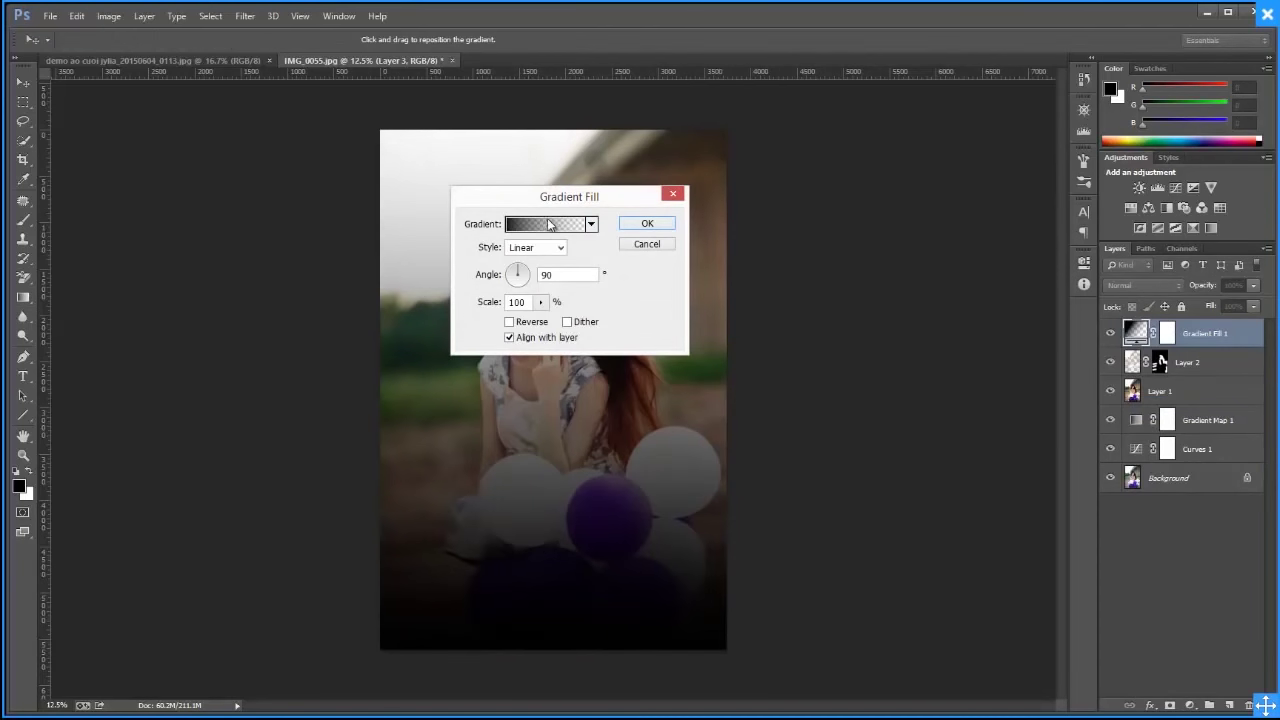
# Set the gradient fill style to Radial after briefly trying Angle
pyautogui.click(540, 248)
pyautogui.click(530, 288)
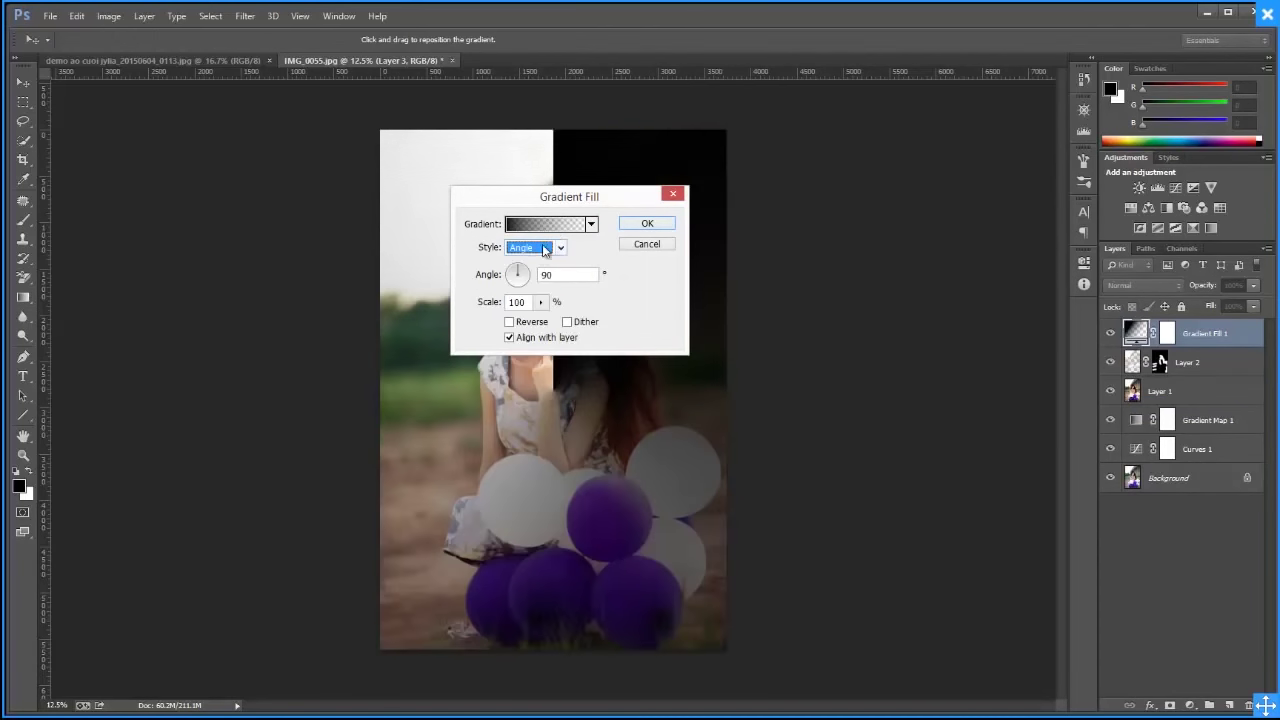
pyautogui.click(556, 226)
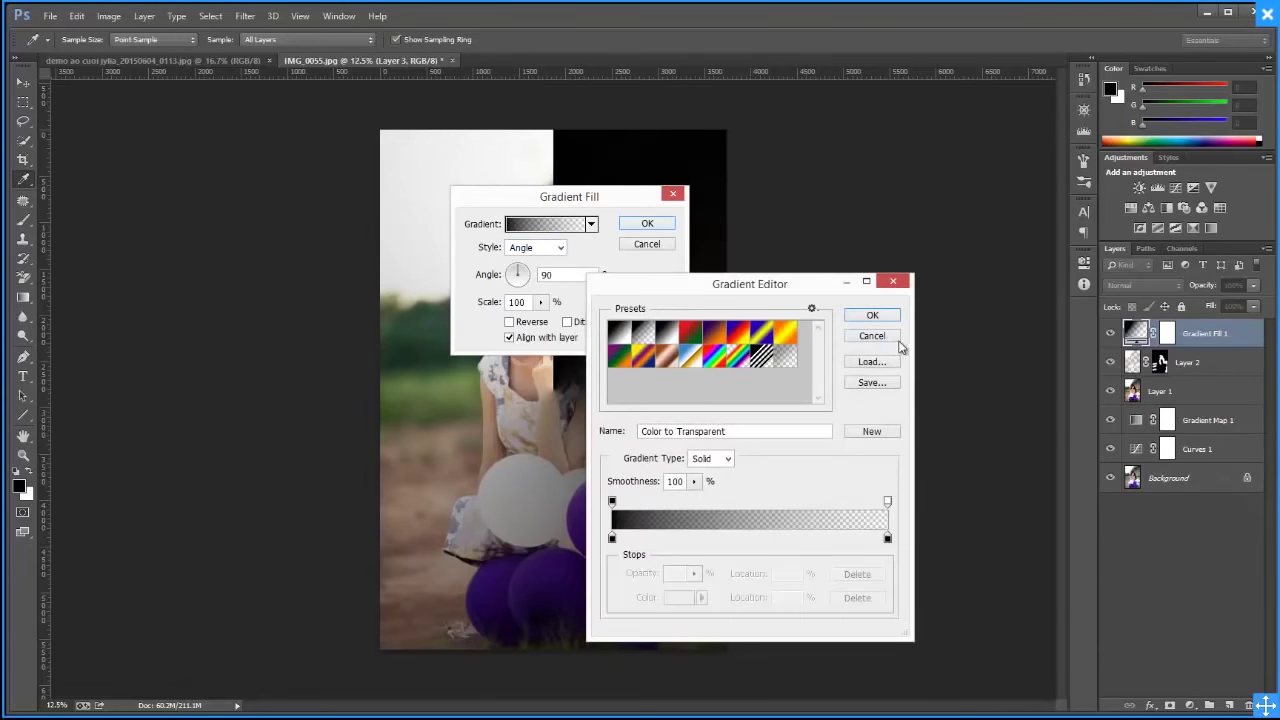
pyautogui.click(893, 337)
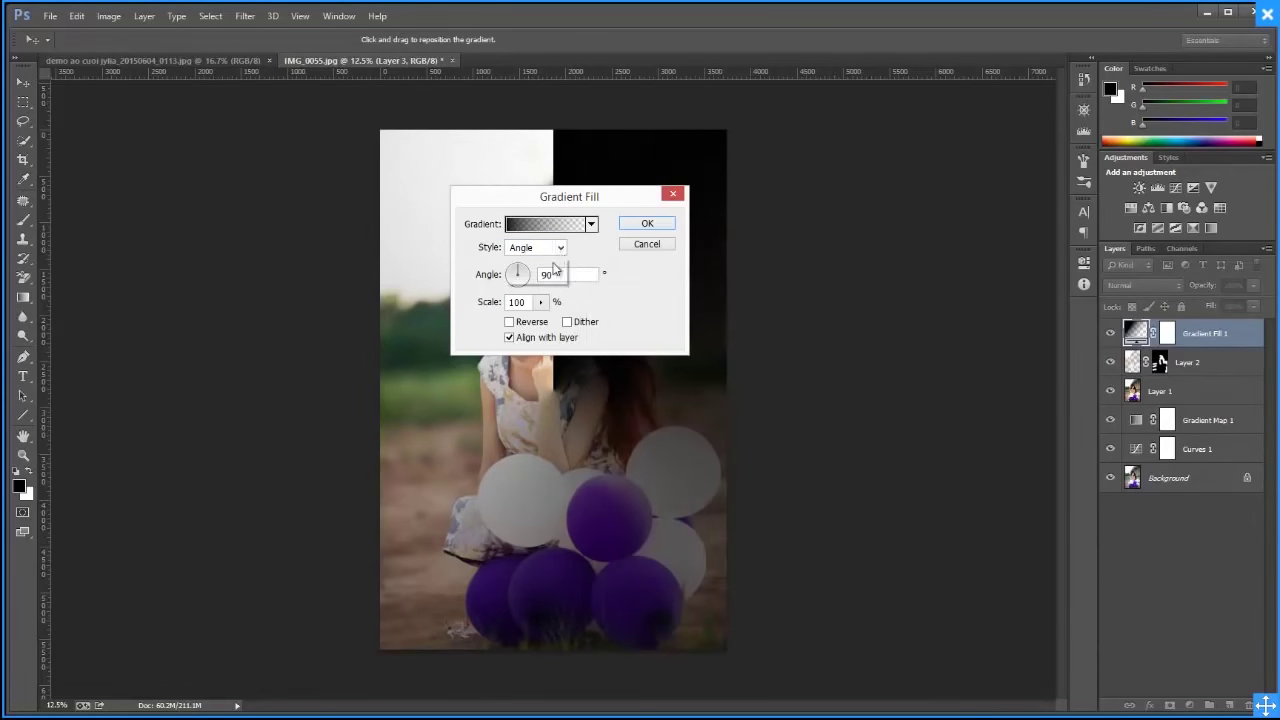
pyautogui.click(548, 248)
pyautogui.click(545, 274)
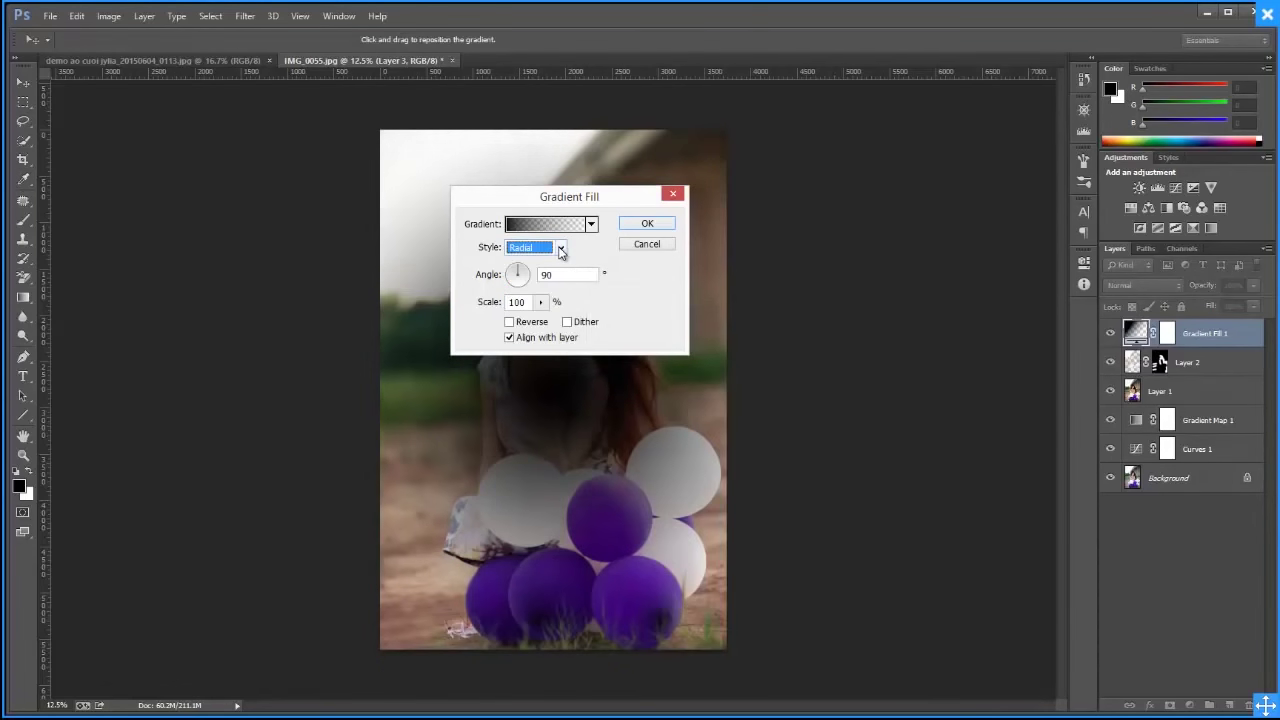
# In the Gradient Editor, make the left stop light yellow
pyautogui.click(545, 224)
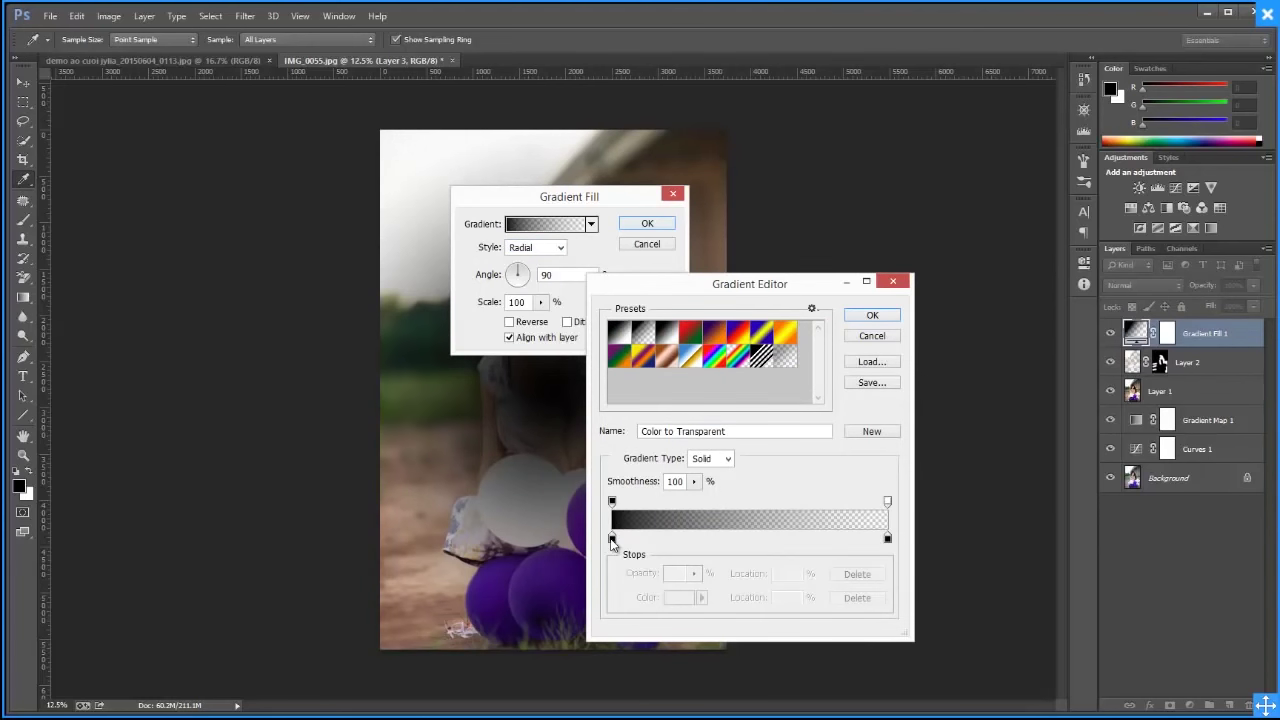
pyautogui.doubleClick(612, 541)
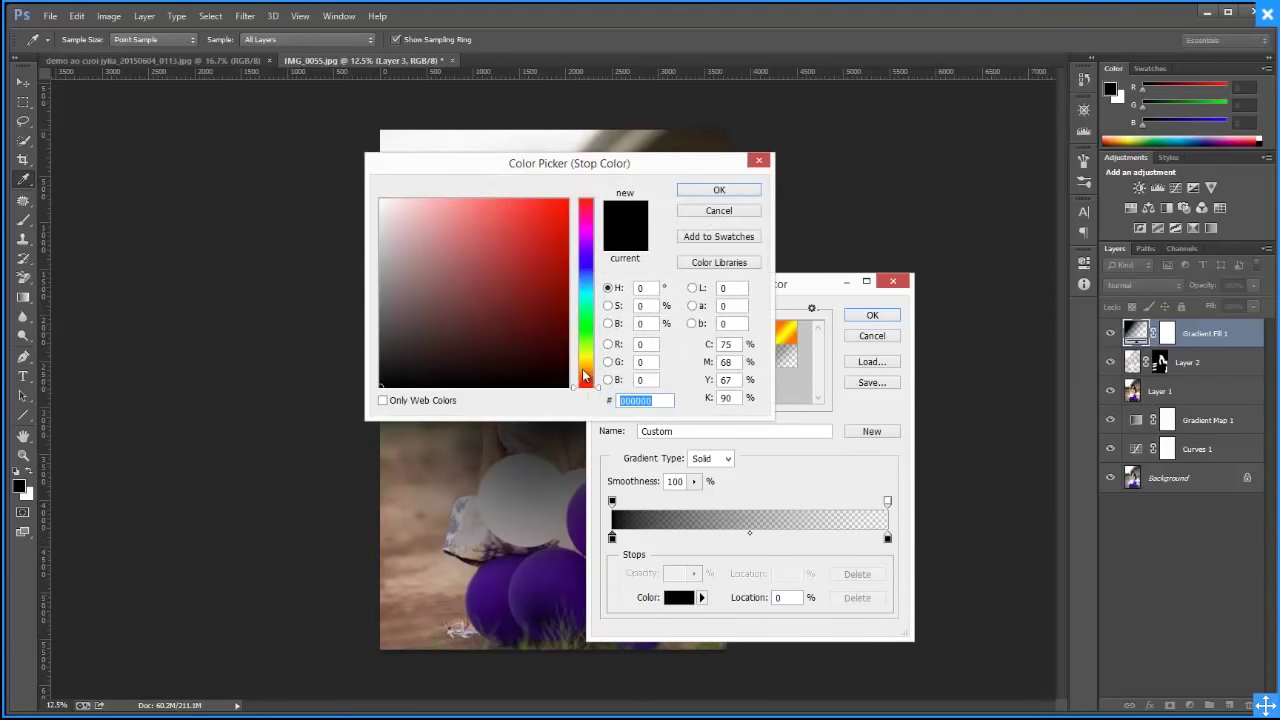
pyautogui.moveTo(585, 375); pyautogui.dragTo(586, 360)
pyautogui.moveTo(404, 210); pyautogui.dragTo(424, 205)
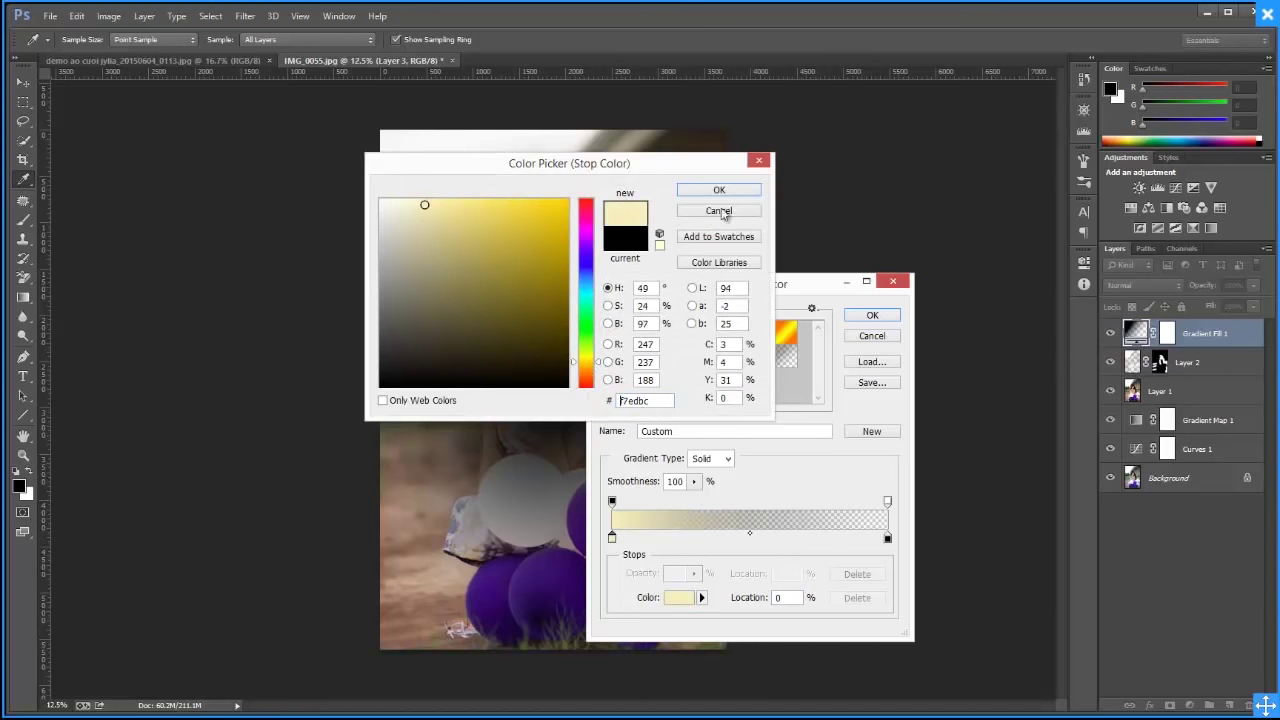
pyautogui.press('Return')
# Make the right stop pale yellow and shift the radial glow toward the upper right
pyautogui.click(887, 540)
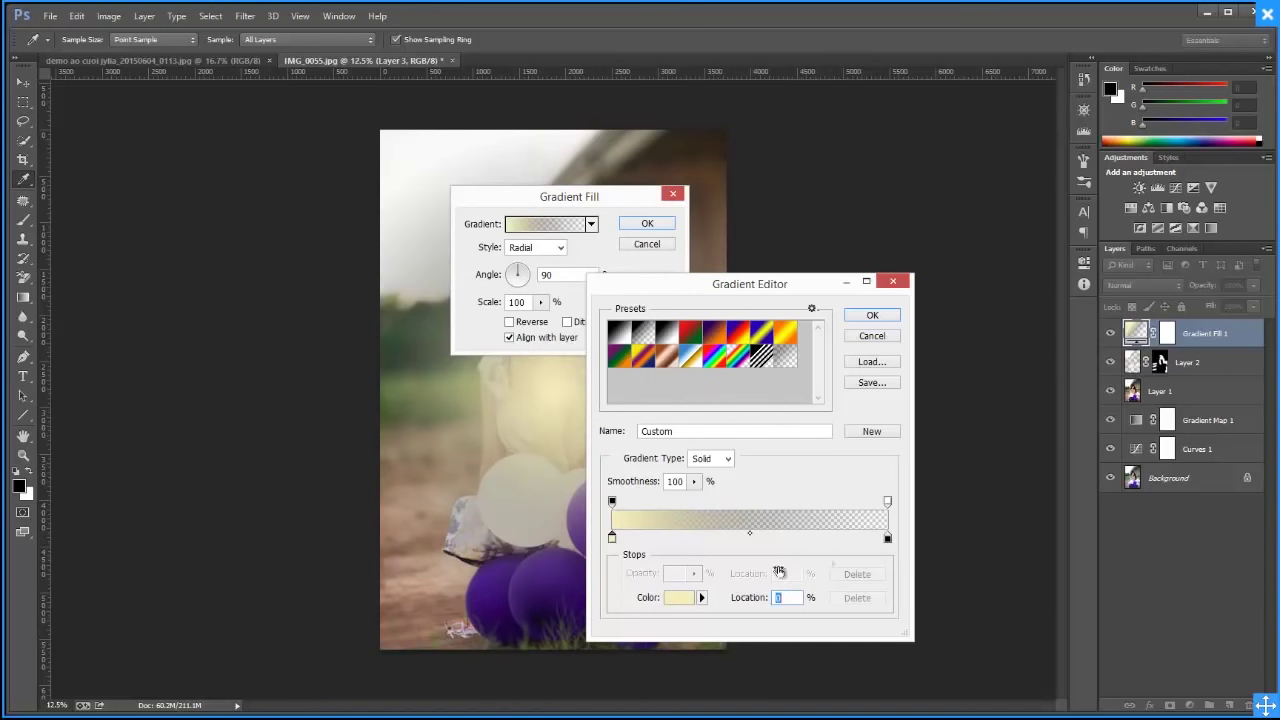
pyautogui.click(680, 598)
pyautogui.moveTo(590, 380); pyautogui.dragTo(591, 368)
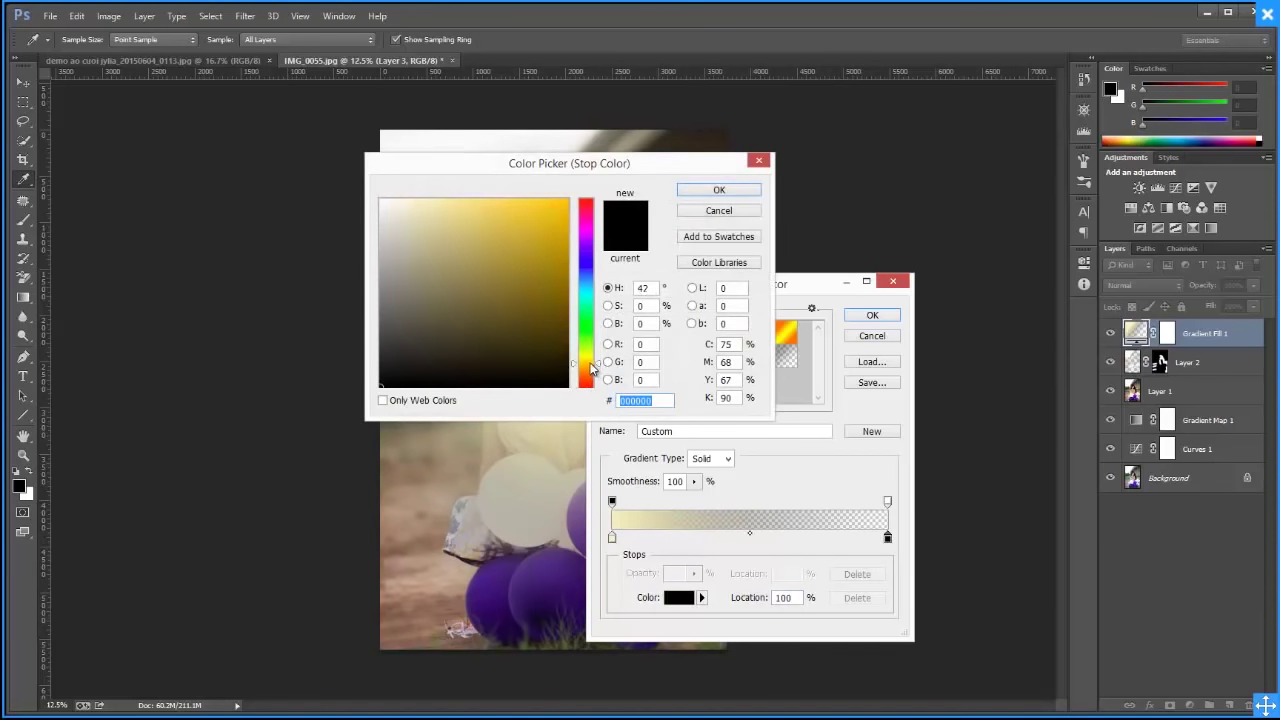
pyautogui.moveTo(428, 205); pyautogui.dragTo(410, 202)
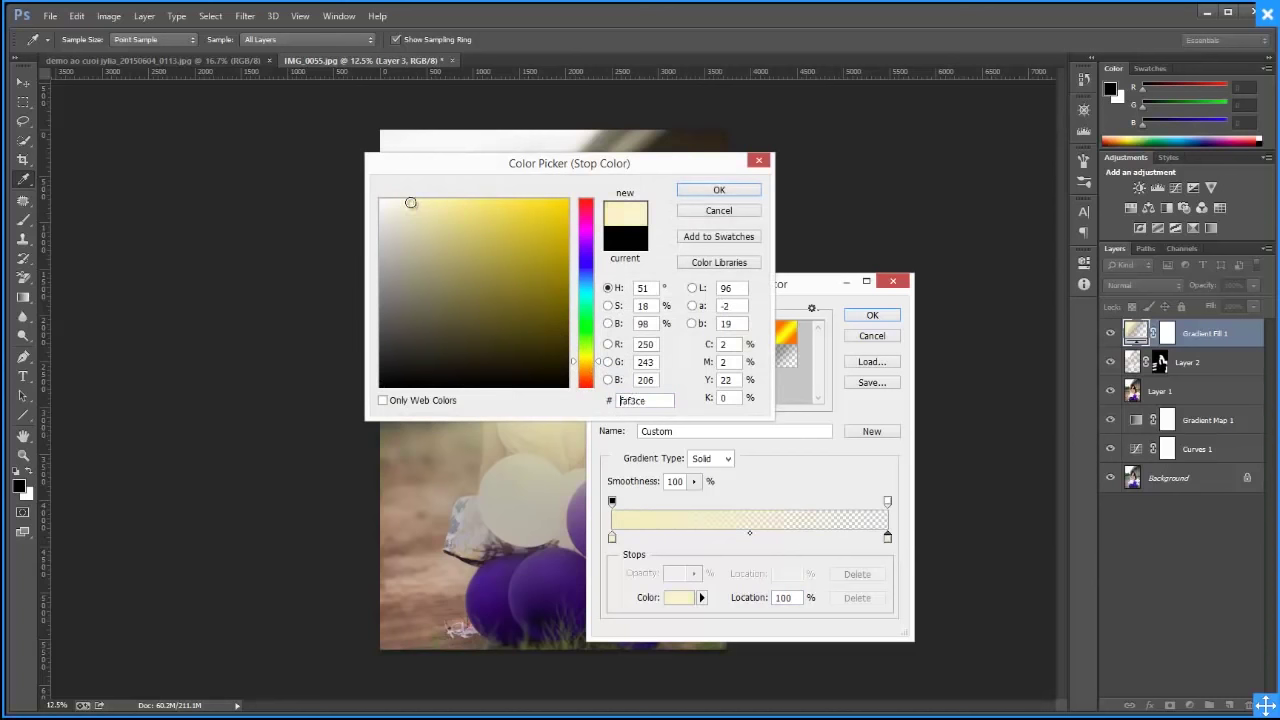
pyautogui.click(717, 192)
pyautogui.click(871, 316)
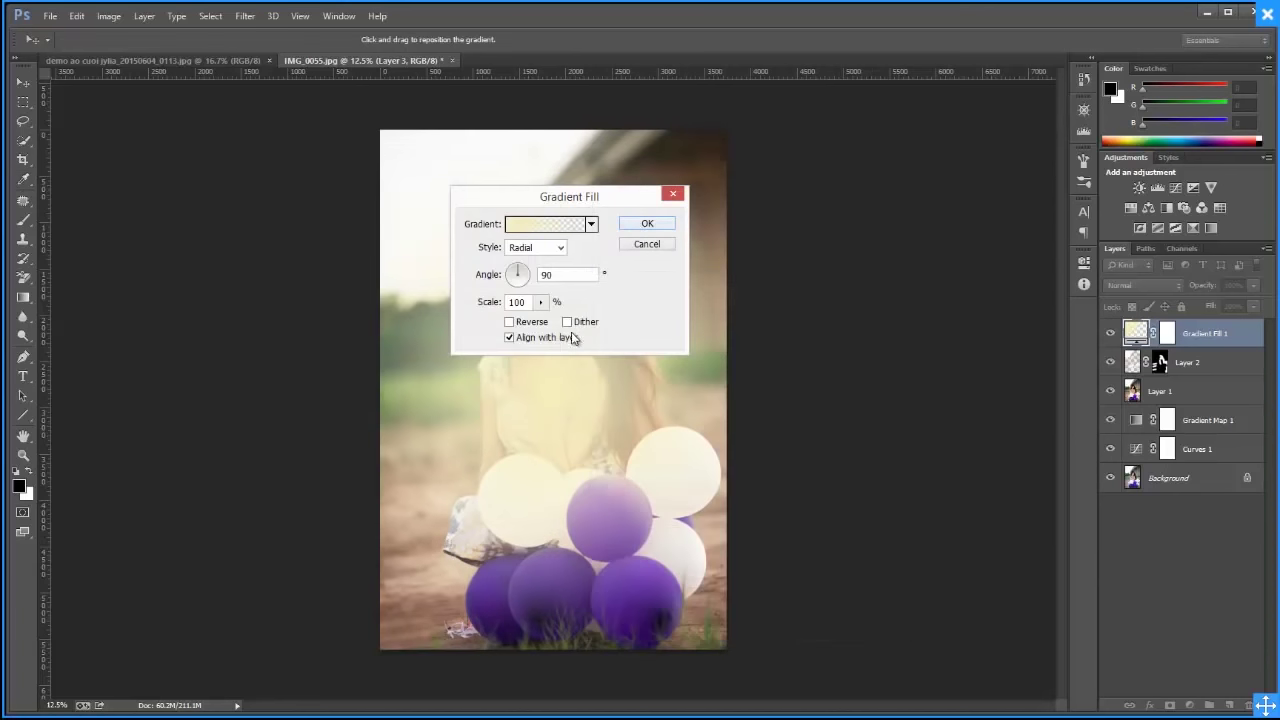
pyautogui.moveTo(551, 408); pyautogui.dragTo(810, 248)
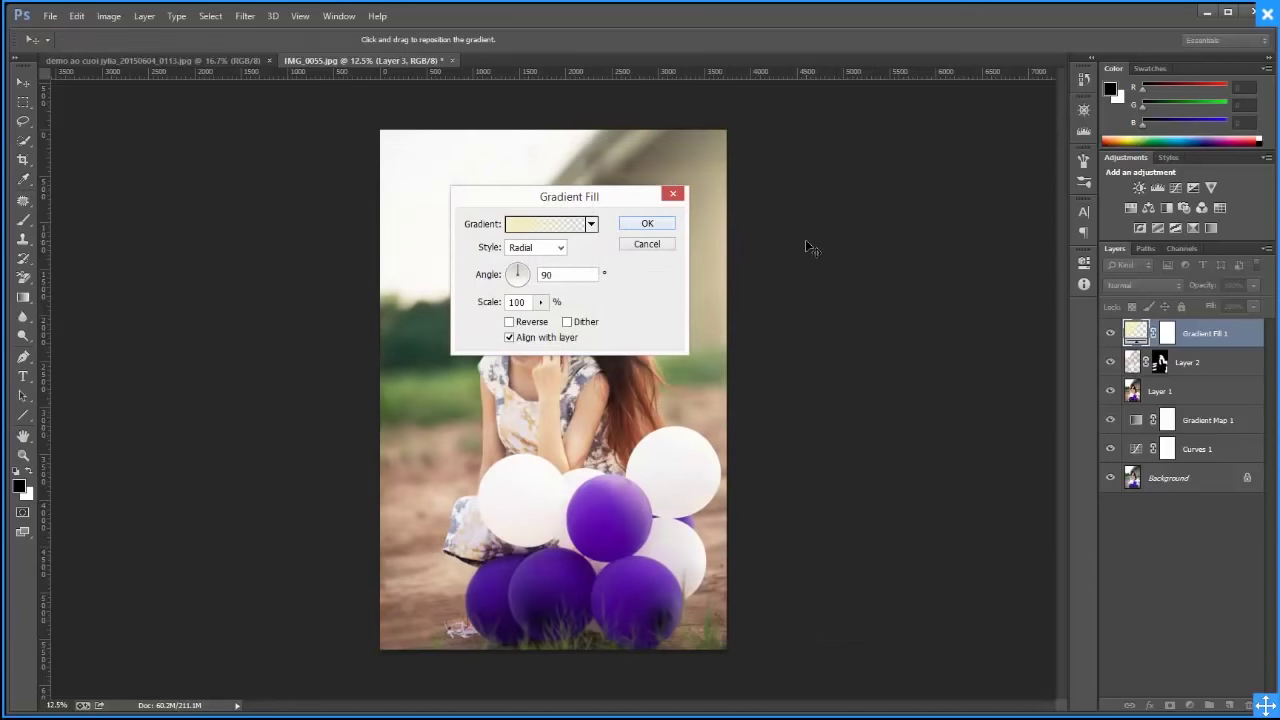
pyautogui.click(649, 222)
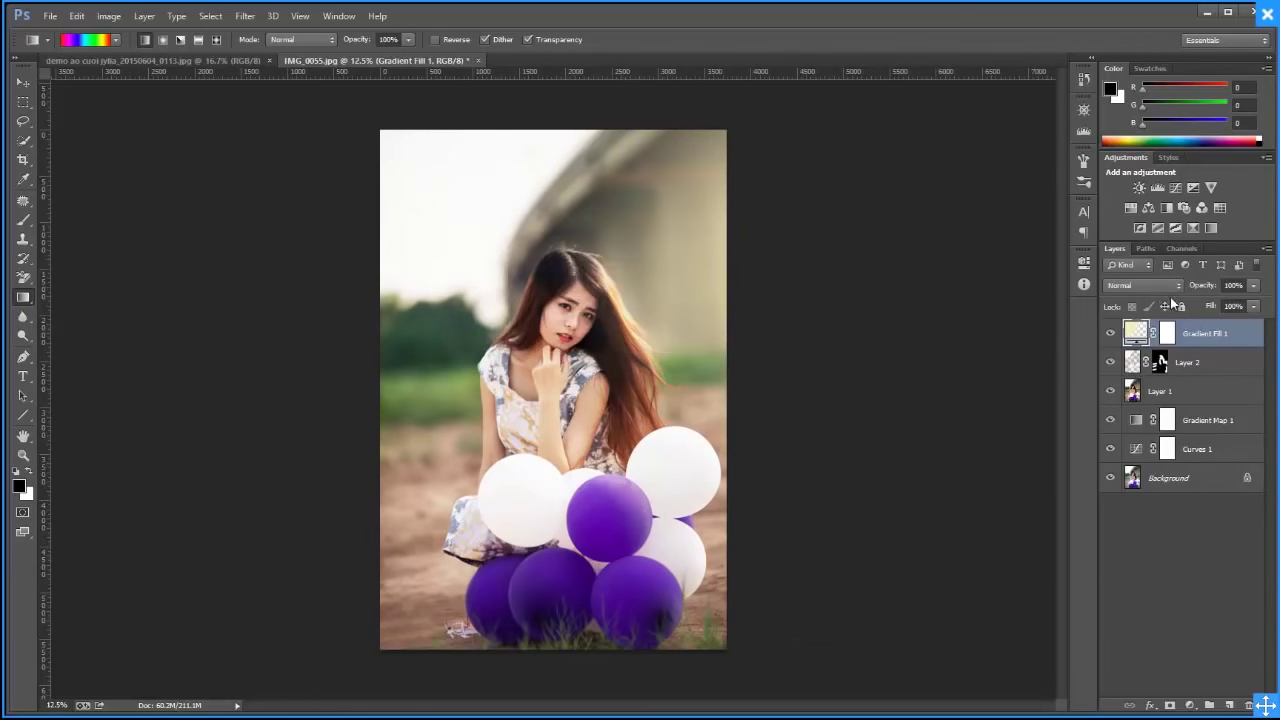
# Try Gradient Fill 1 in Screen mode, compare it hidden, then delete it
pyautogui.click(1142, 284)
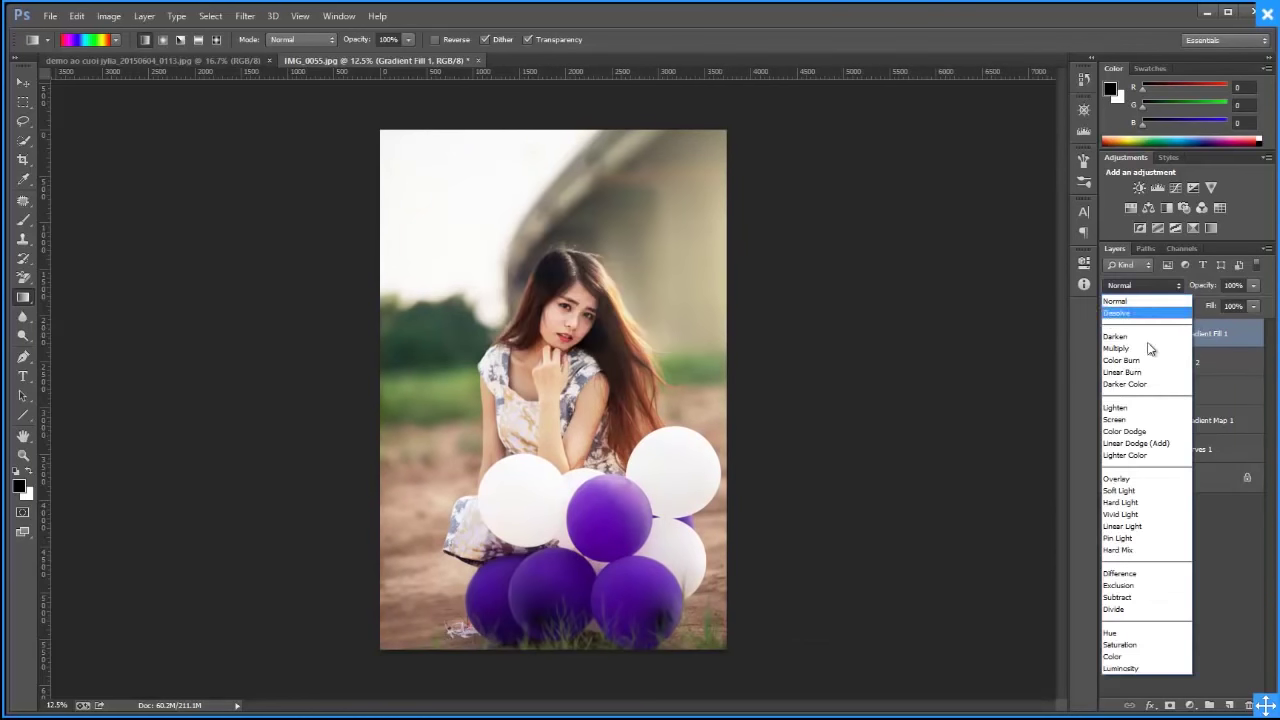
pyautogui.click(1145, 422)
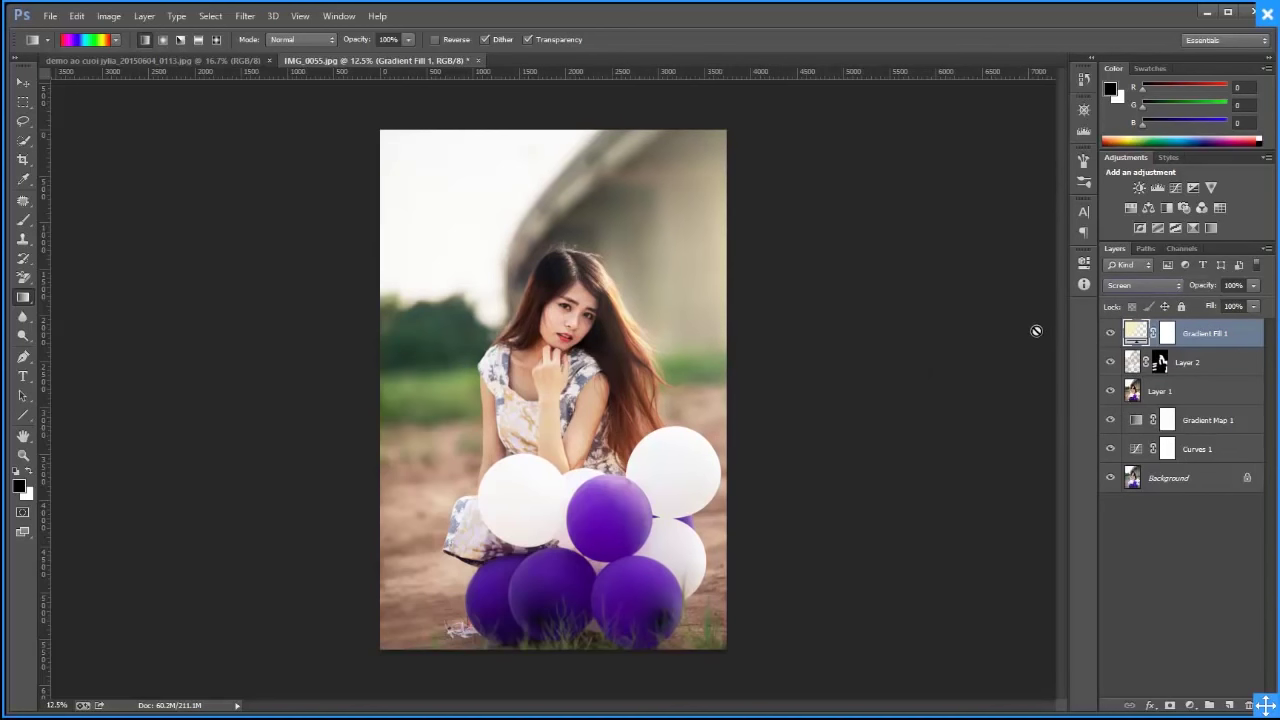
pyautogui.click(1109, 335)
pyautogui.press('Delete')
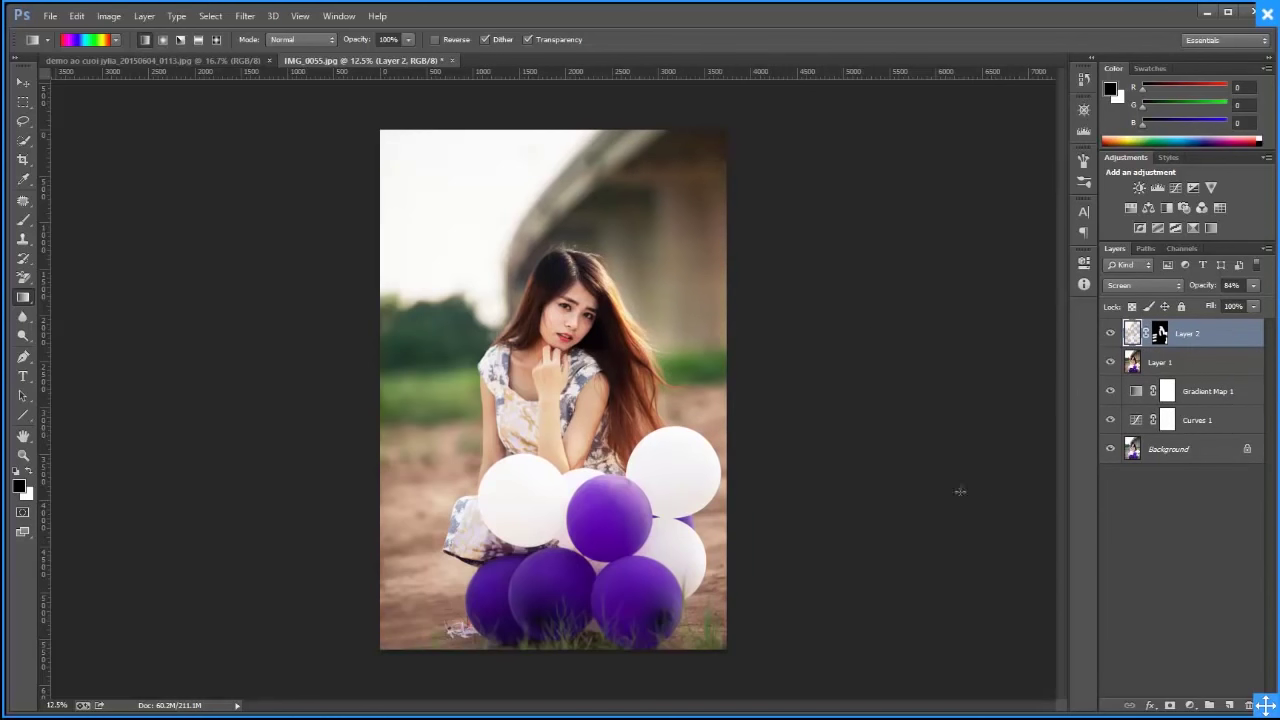
pyautogui.click(23, 220)
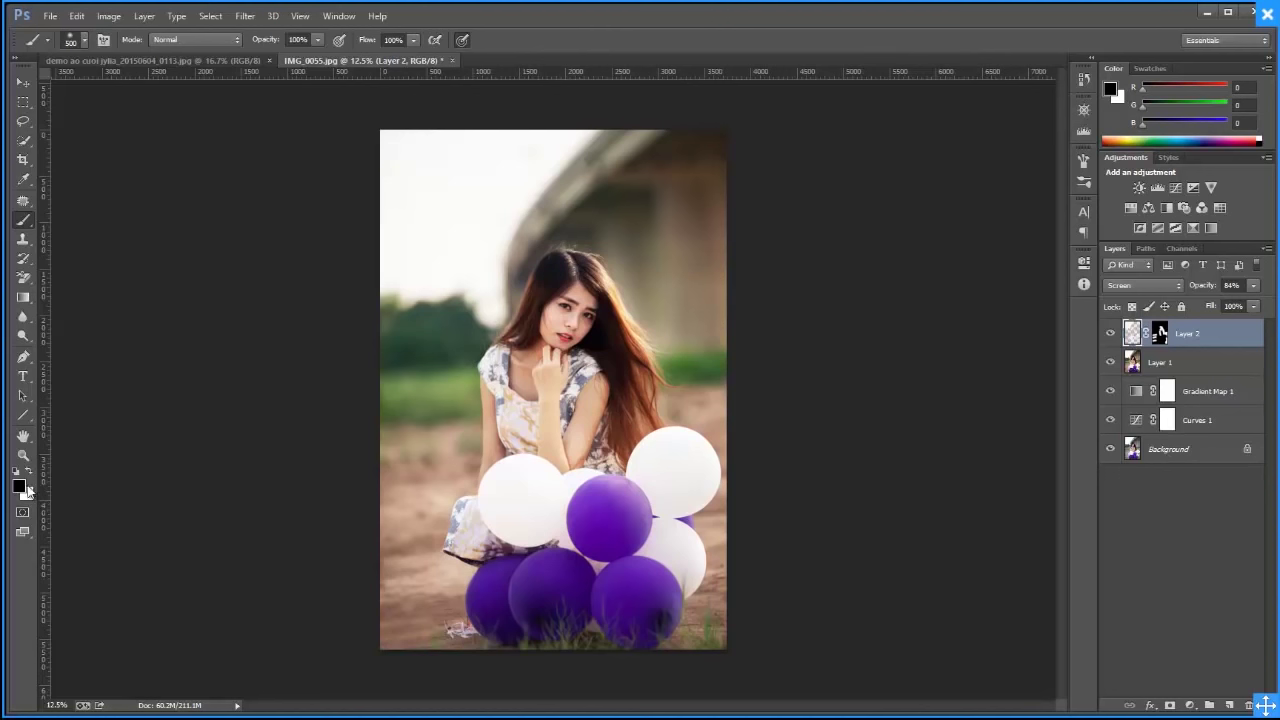
# Set white as the painting colour and dab a white light on a new Layer 3
pyautogui.click(29, 472)
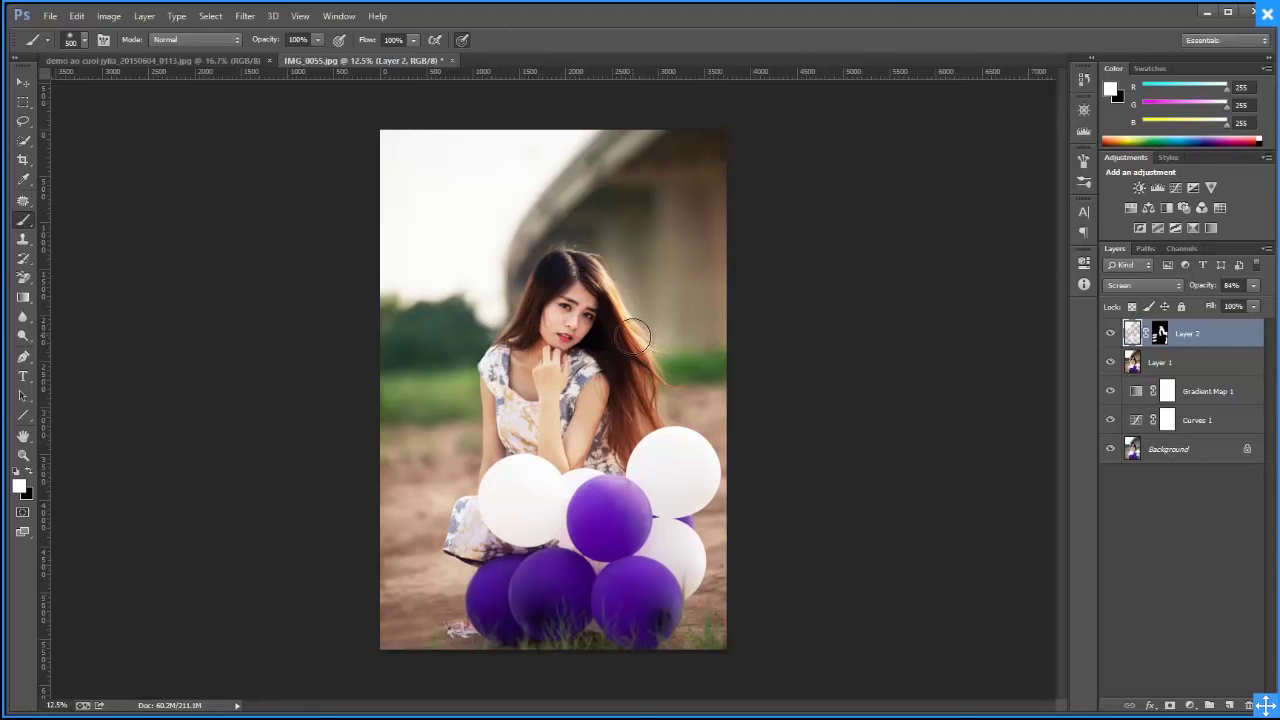
pyautogui.hotkey('ctrl', 'shift', 'n')
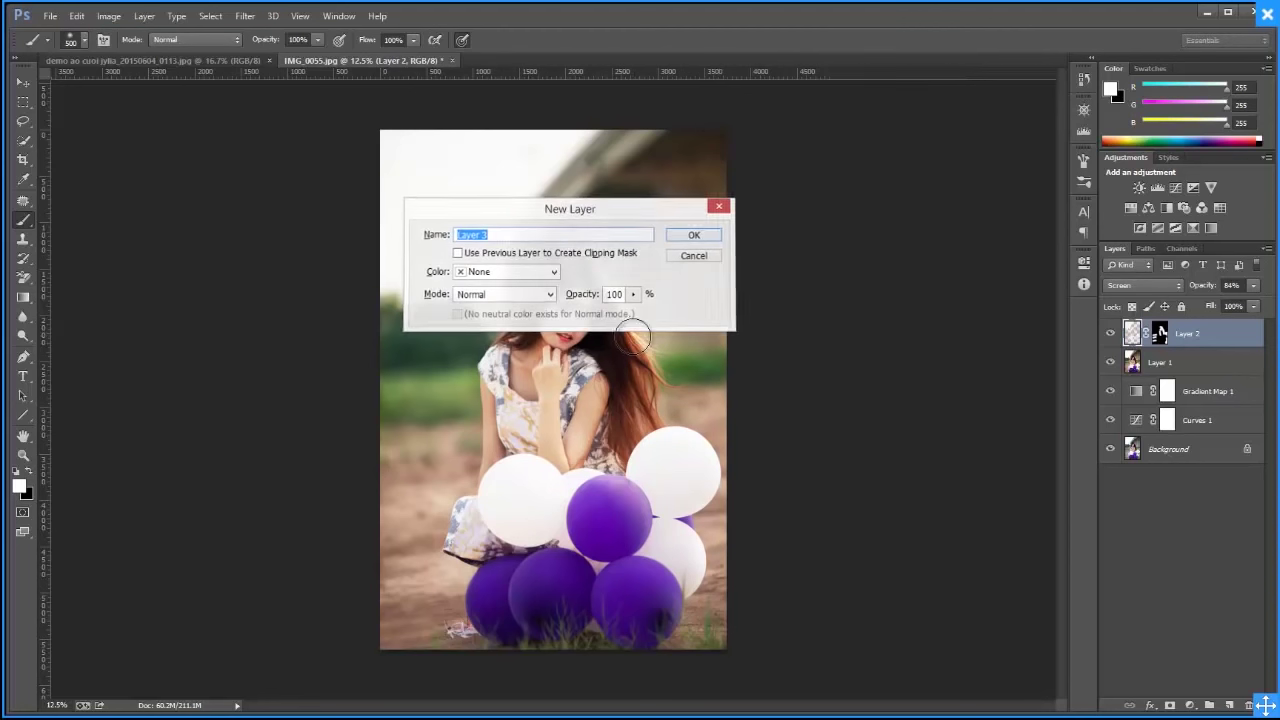
pyautogui.press('Return')
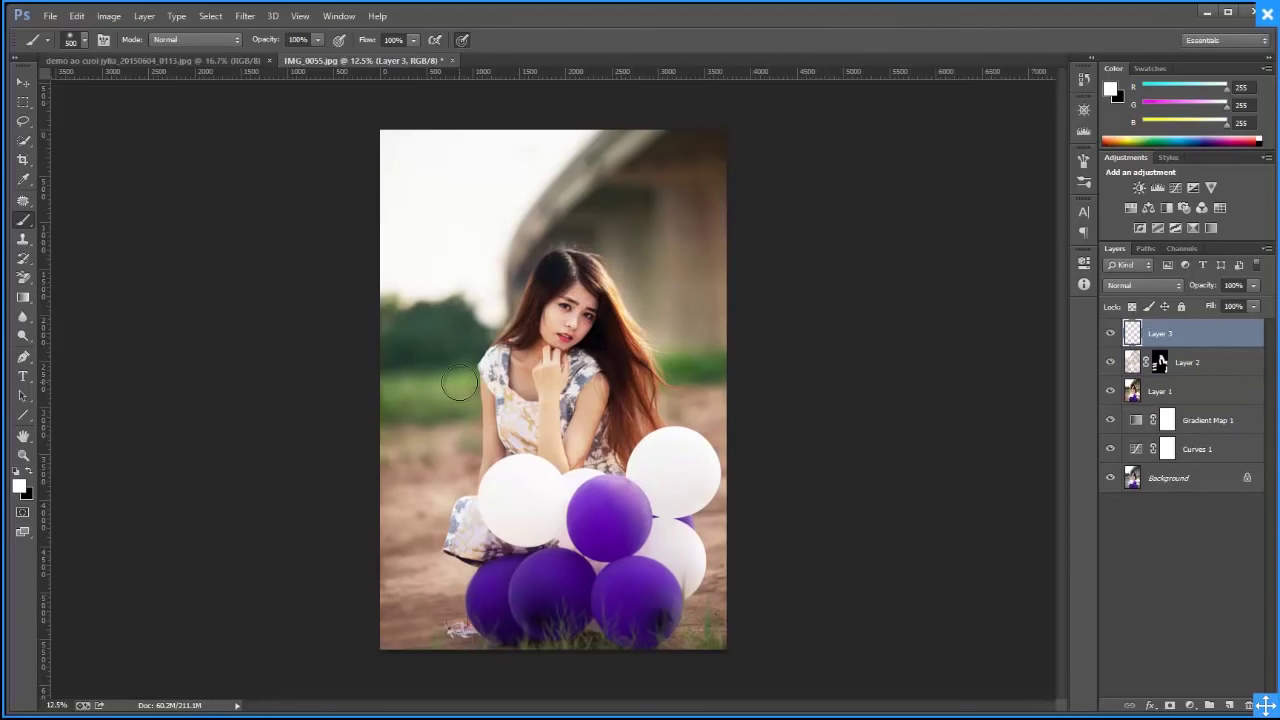
pyautogui.click(459, 383)
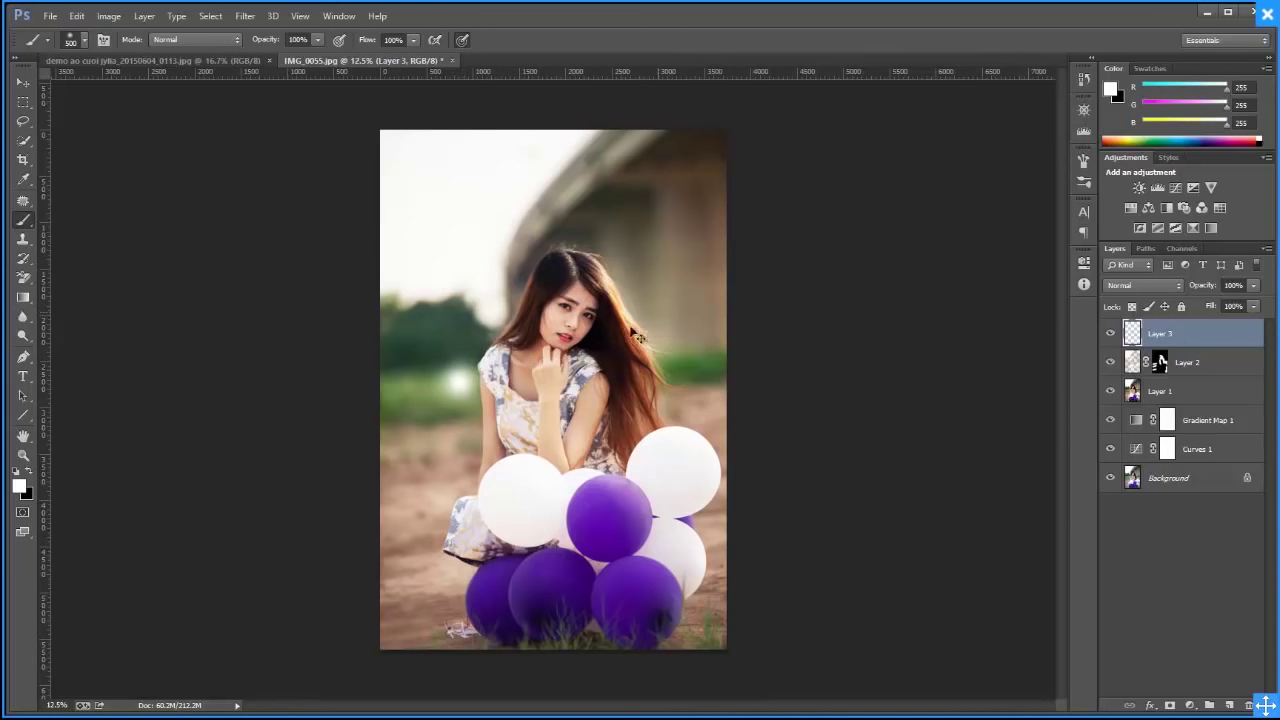
# Enlarge and reposition the white glow across the upper image, then delete the trial layer
pyautogui.hotkey('ctrl', 't')
pyautogui.keyDown('shift'); pyautogui.moveTo(497, 347); pyautogui.dragTo(990, 40); pyautogui.keyUp('shift')
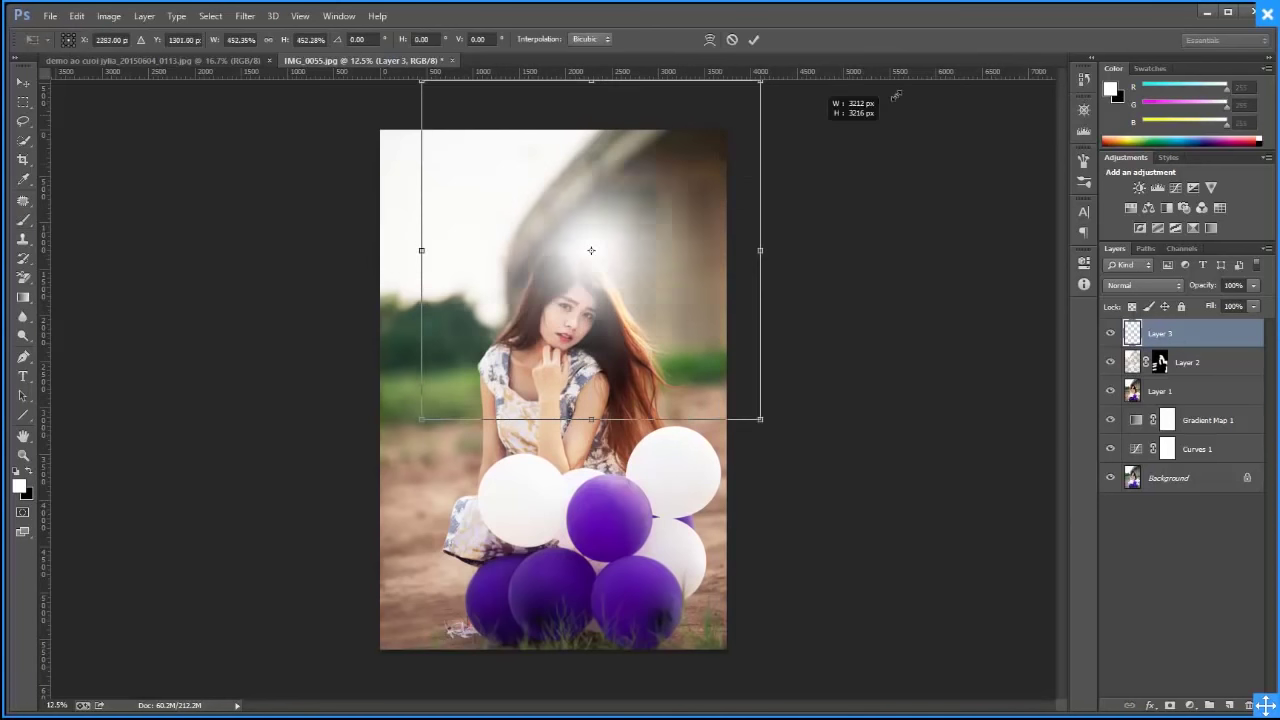
pyautogui.moveTo(645, 247)
pyautogui.mouseDown()
pyautogui.moveTo(631, 284)
pyautogui.moveTo(783, 258)
pyautogui.mouseUp()
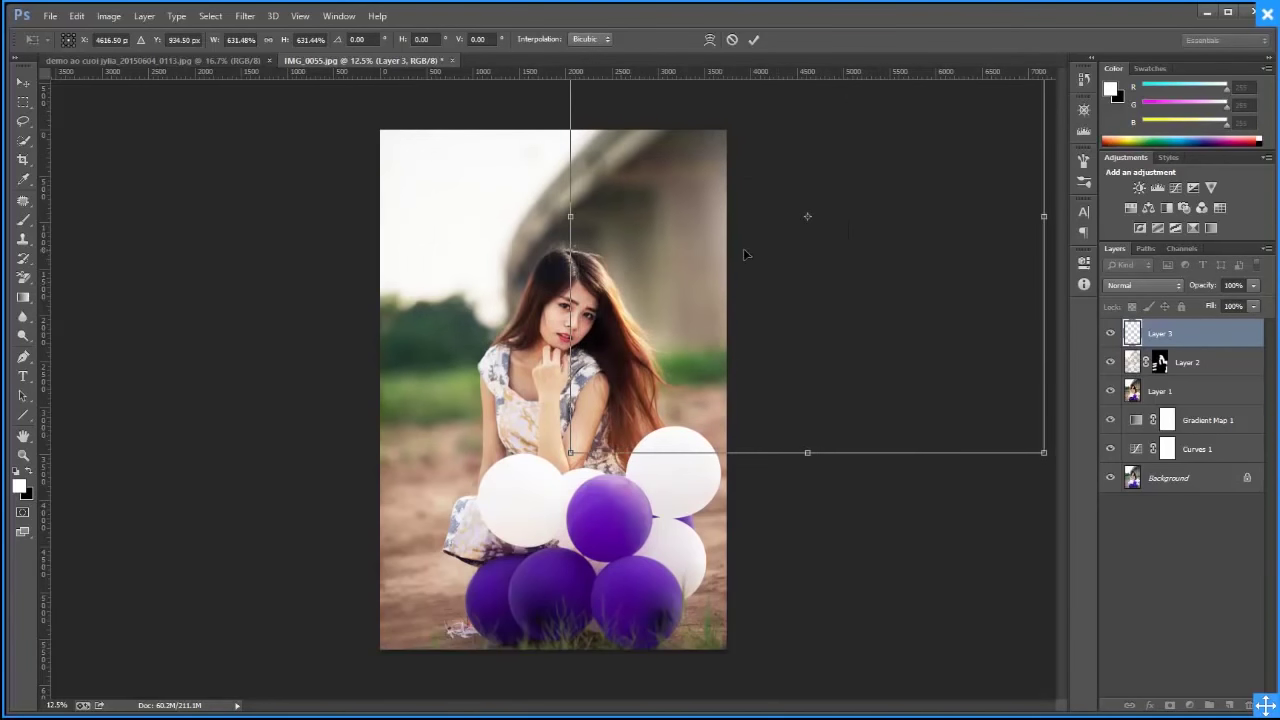
pyautogui.press('Return')
pyautogui.press('b')
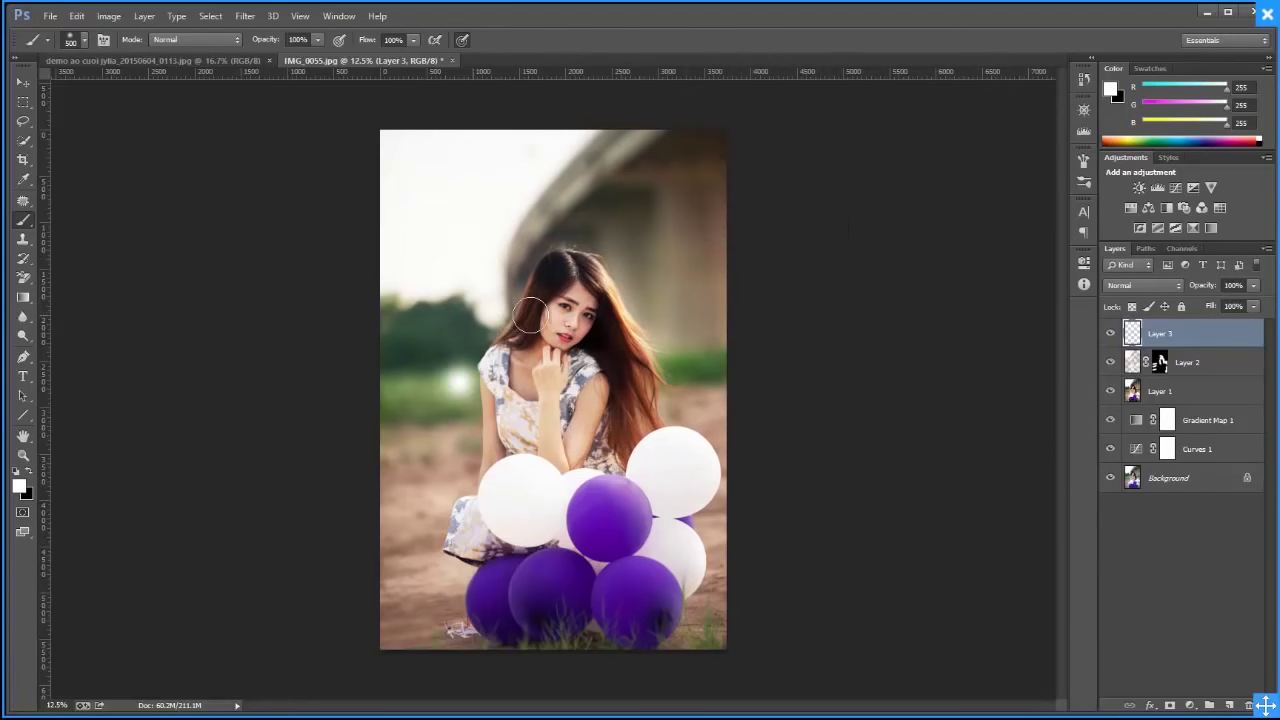
pyautogui.press('Delete')
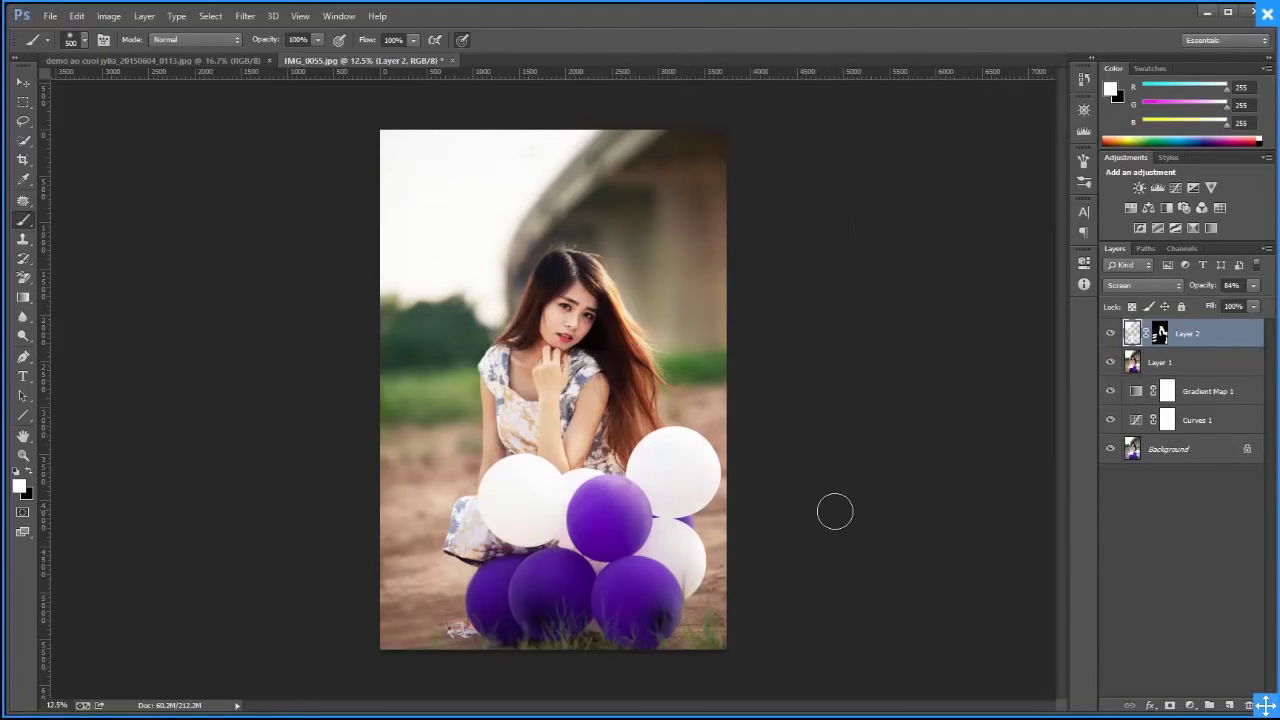
# Add an empty Layer 3 above Layer 2, glance at the rocks photo, and return to IMG_0055
pyautogui.hotkey('ctrl', 'shift', 'alt', 'n')
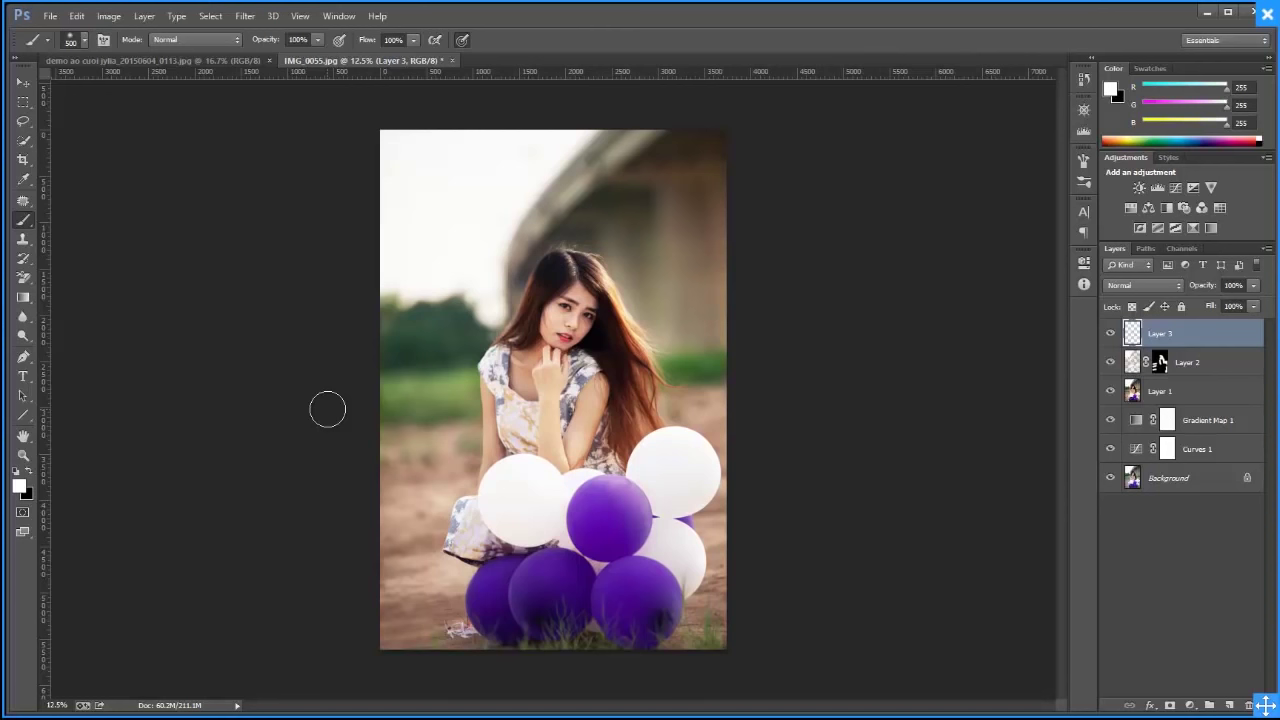
pyautogui.click(189, 62)
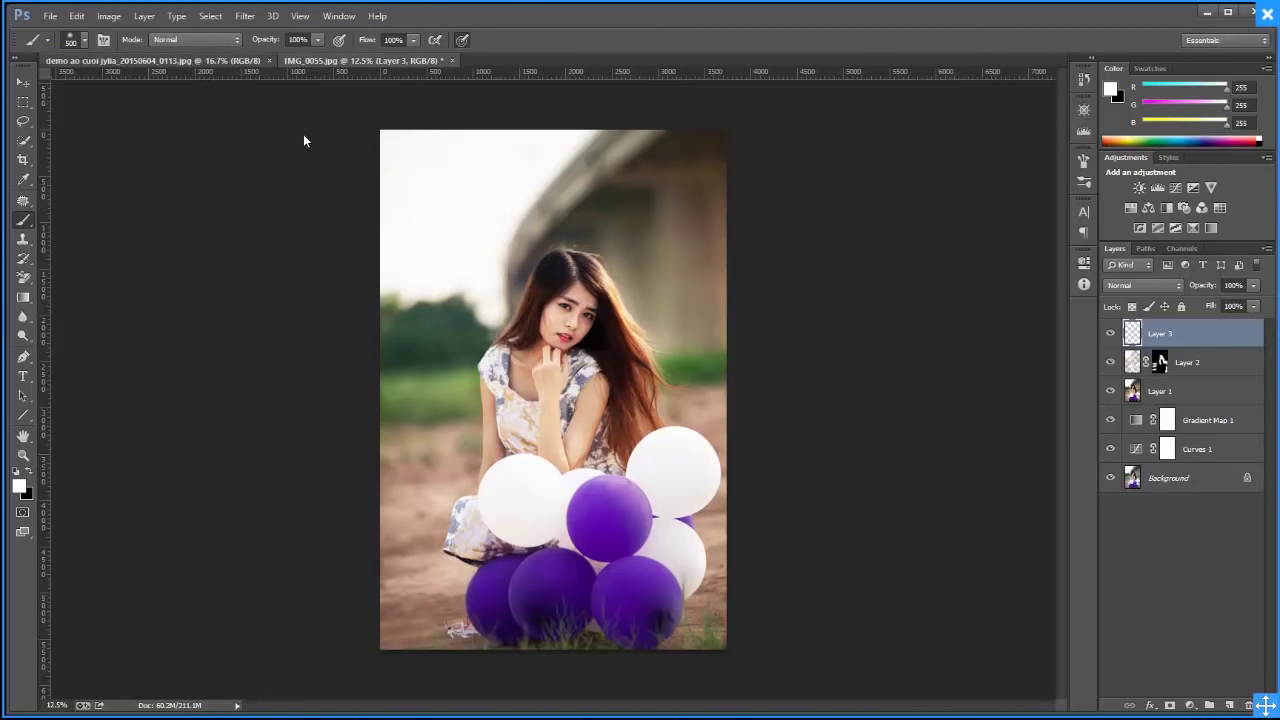
pyautogui.click(357, 60)
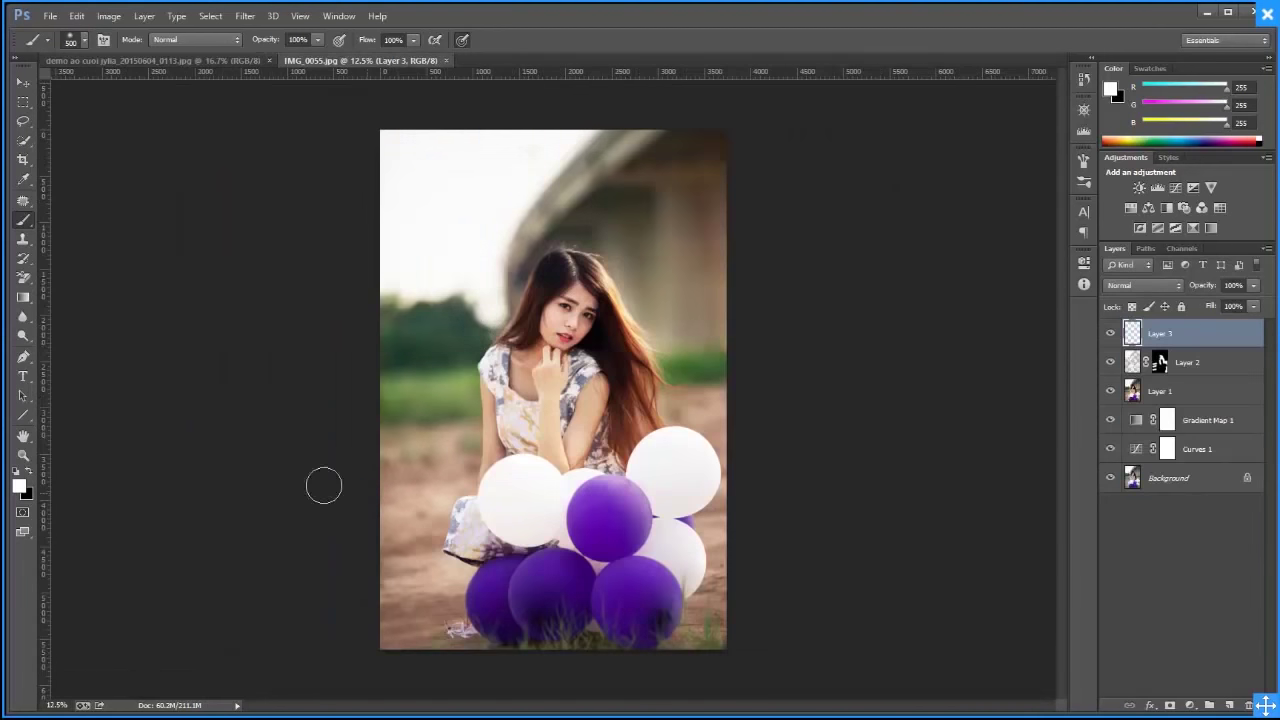
# Drag the forest photo IMG_0030.jpg from the stock folder into Photoshop as a new document
pyautogui.hotkey('alt', 'Tab')
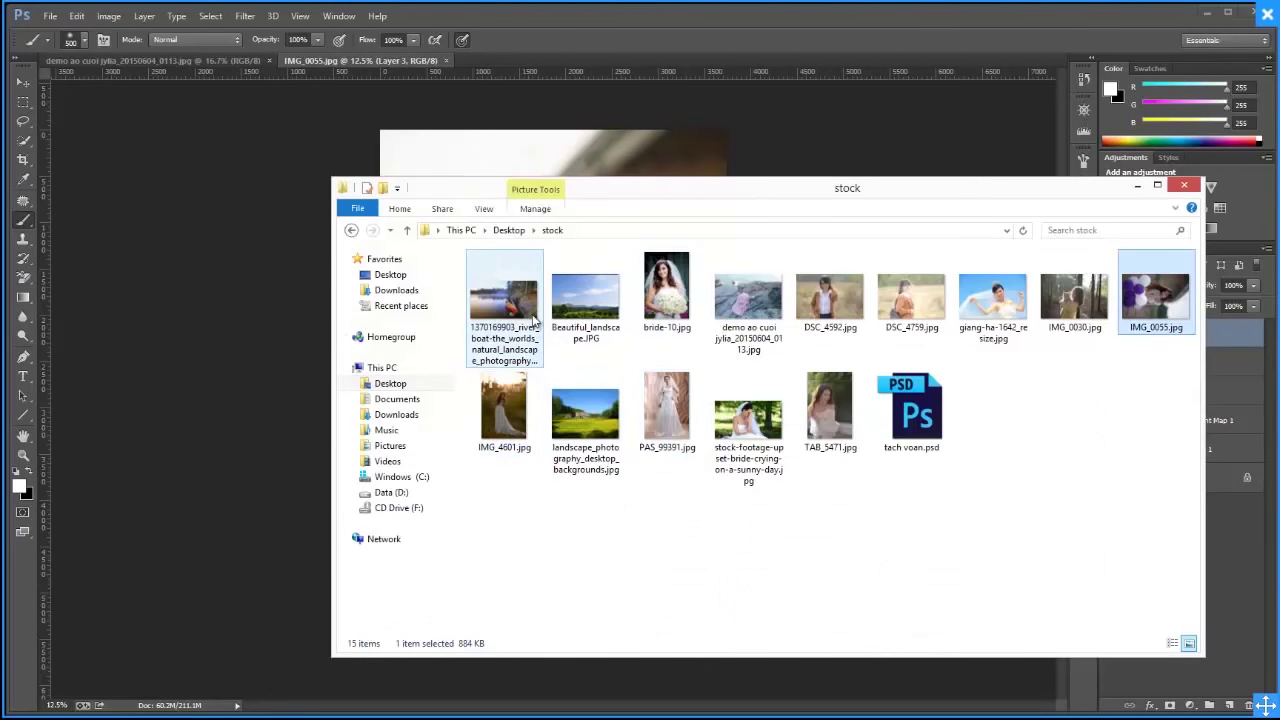
pyautogui.click(1080, 318)
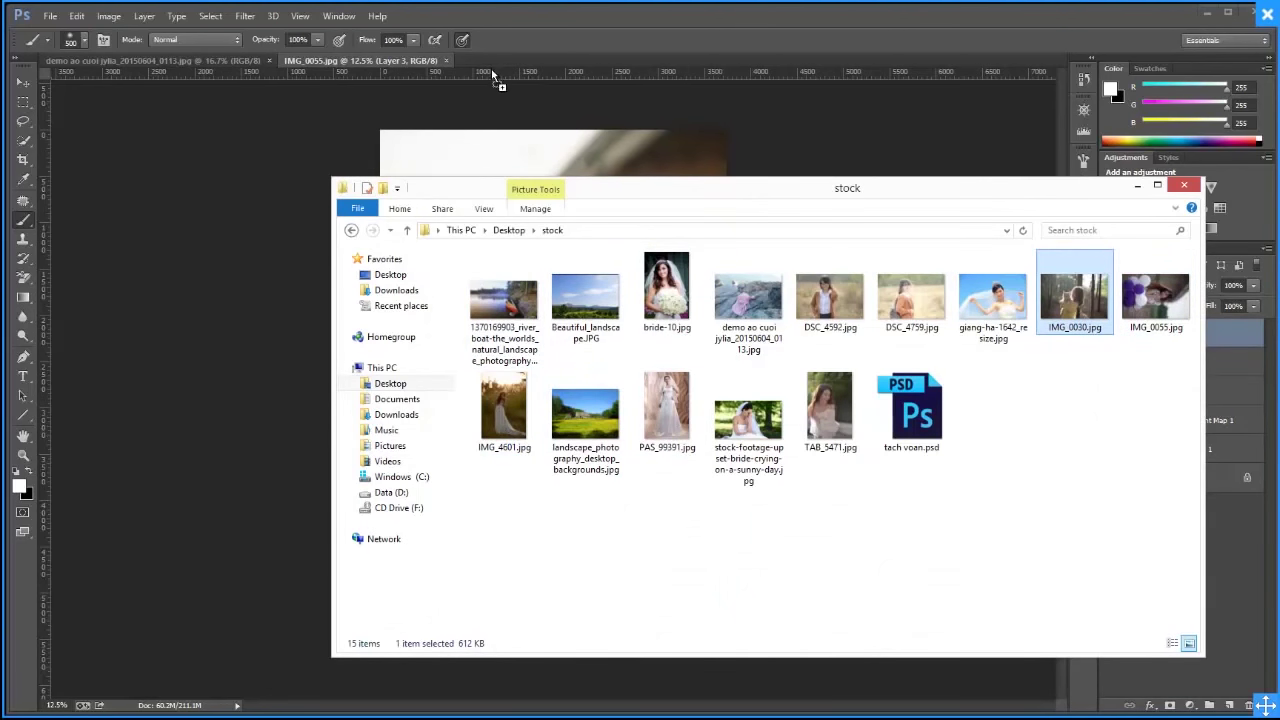
pyautogui.moveTo(926, 292); pyautogui.dragTo(497, 60)
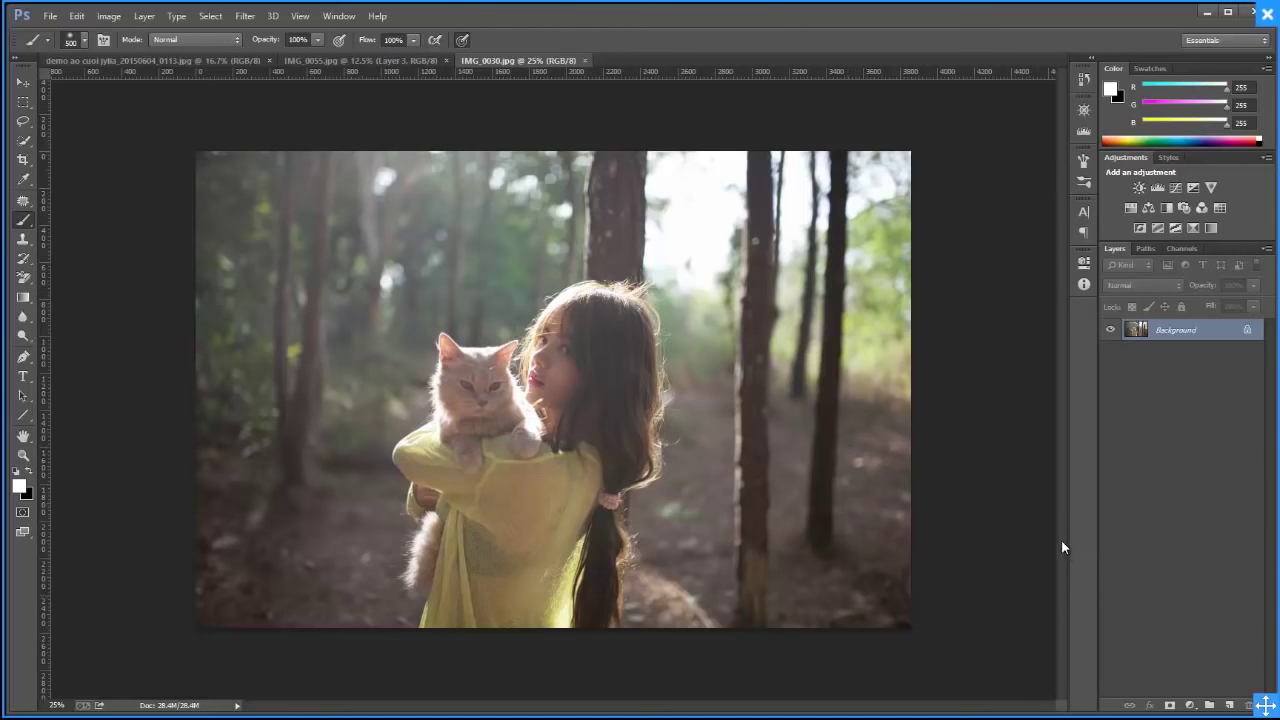
# Duplicate the forest photo to Layer 1 and try Screen mode at about 33% opacity
pyautogui.hotkey('ctrl', 'j')
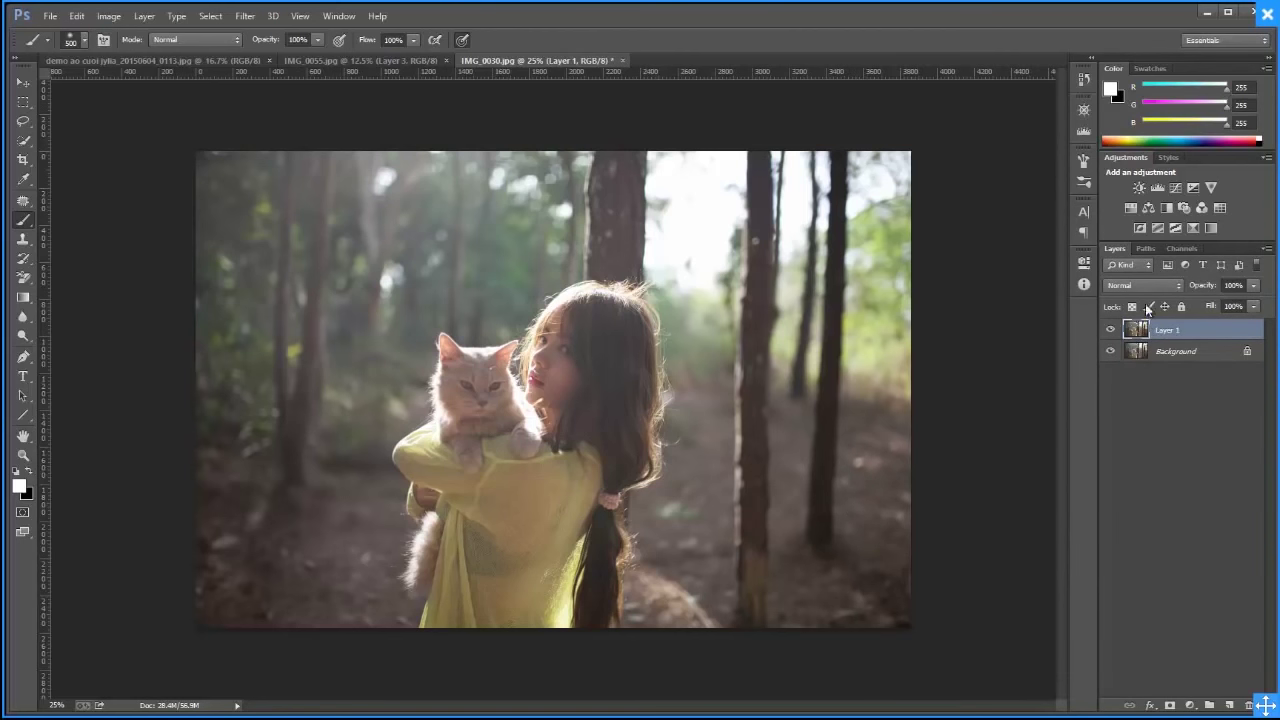
pyautogui.click(1142, 286)
pyautogui.click(1118, 419)
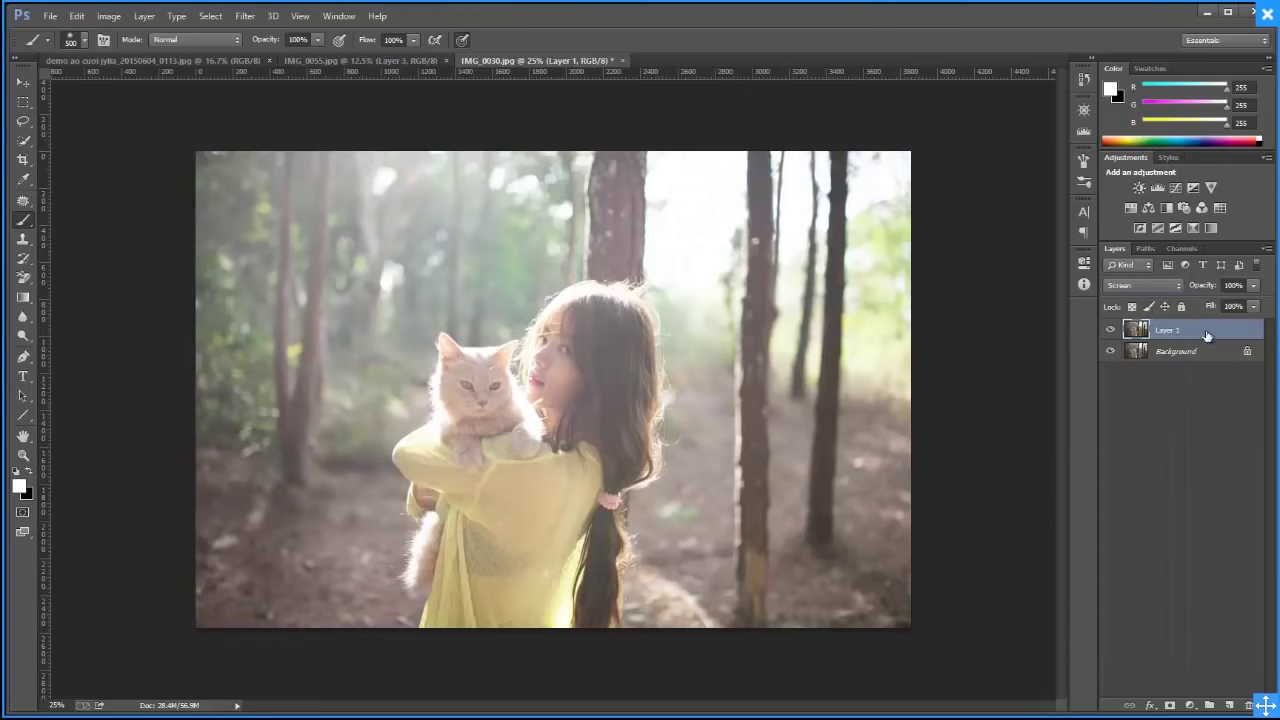
pyautogui.moveTo(1205, 286)
pyautogui.mouseDown()
pyautogui.moveTo(1150, 300)
pyautogui.moveTo(1140, 286)
pyautogui.mouseUp()
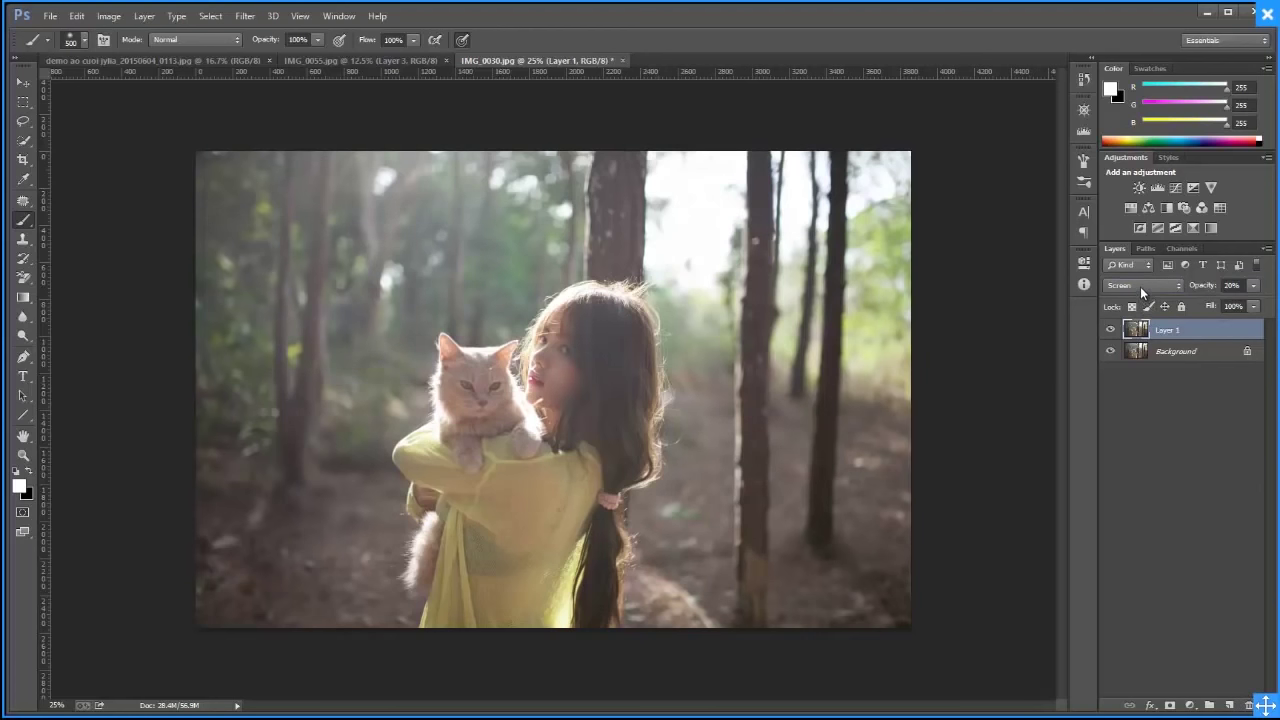
# Switch Layer 1 to Soft Light at 66% opacity after comparing it hidden
pyautogui.click(1140, 286)
pyautogui.click(1128, 490)
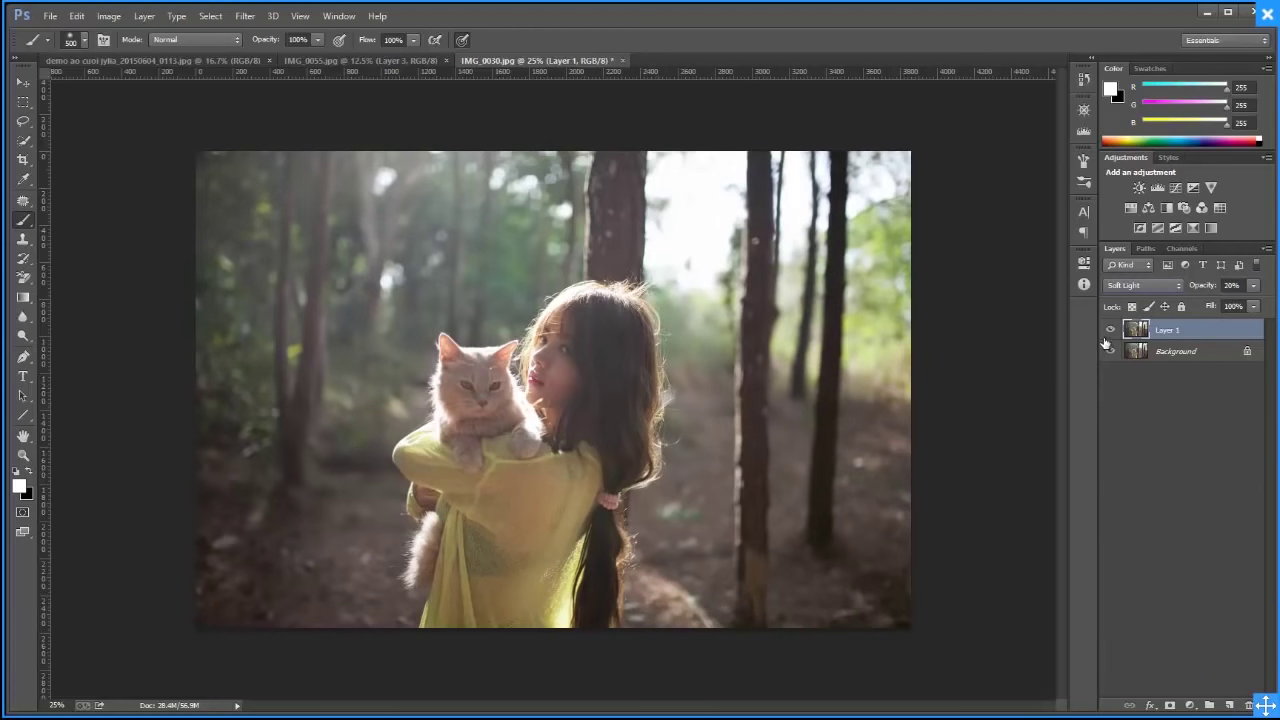
pyautogui.click(1109, 331)
pyautogui.click(1232, 287)
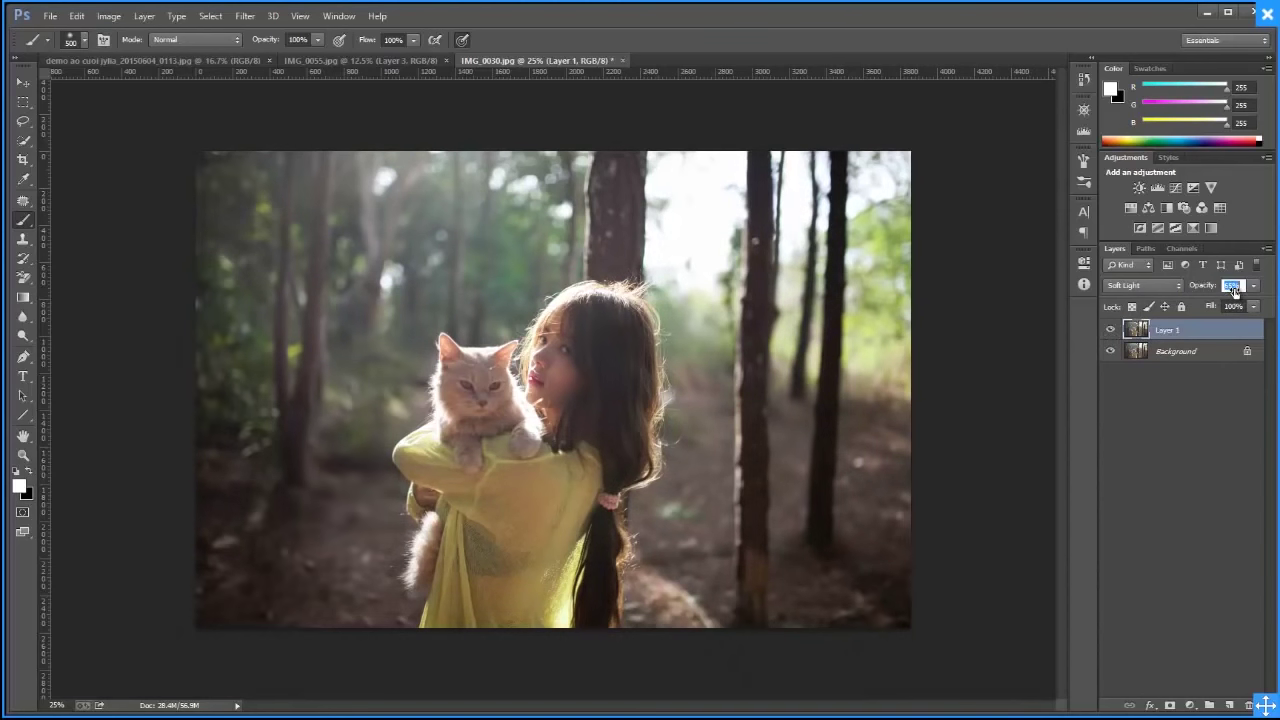
pyautogui.write('66')
pyautogui.press('Return')
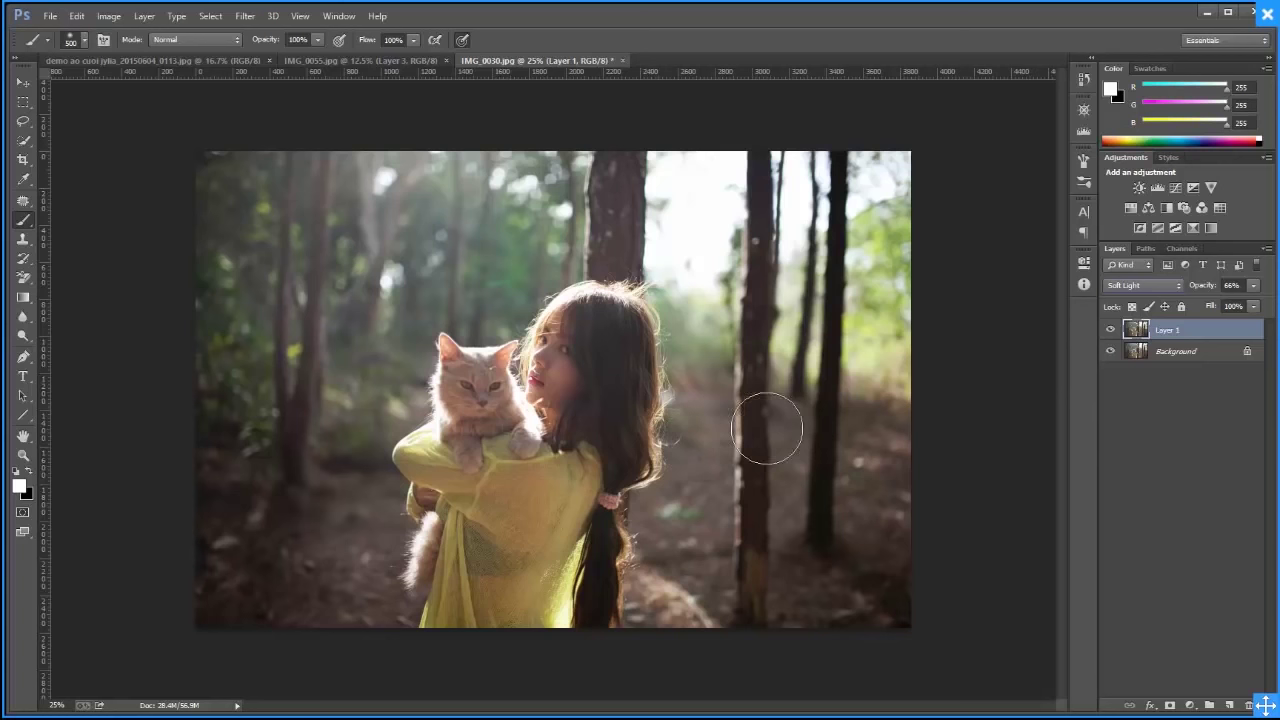
pyautogui.click(1189, 706)
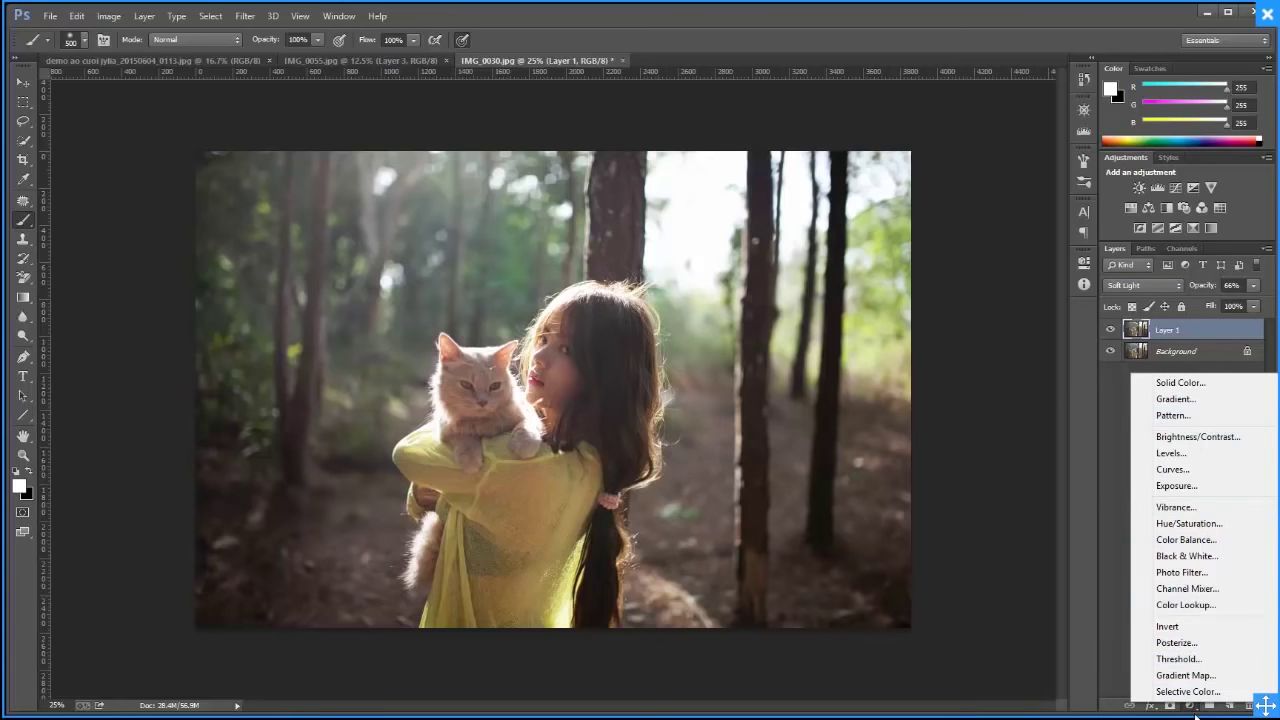
# Add a Gradient fill layer with the Angle style
pyautogui.click(1174, 399)
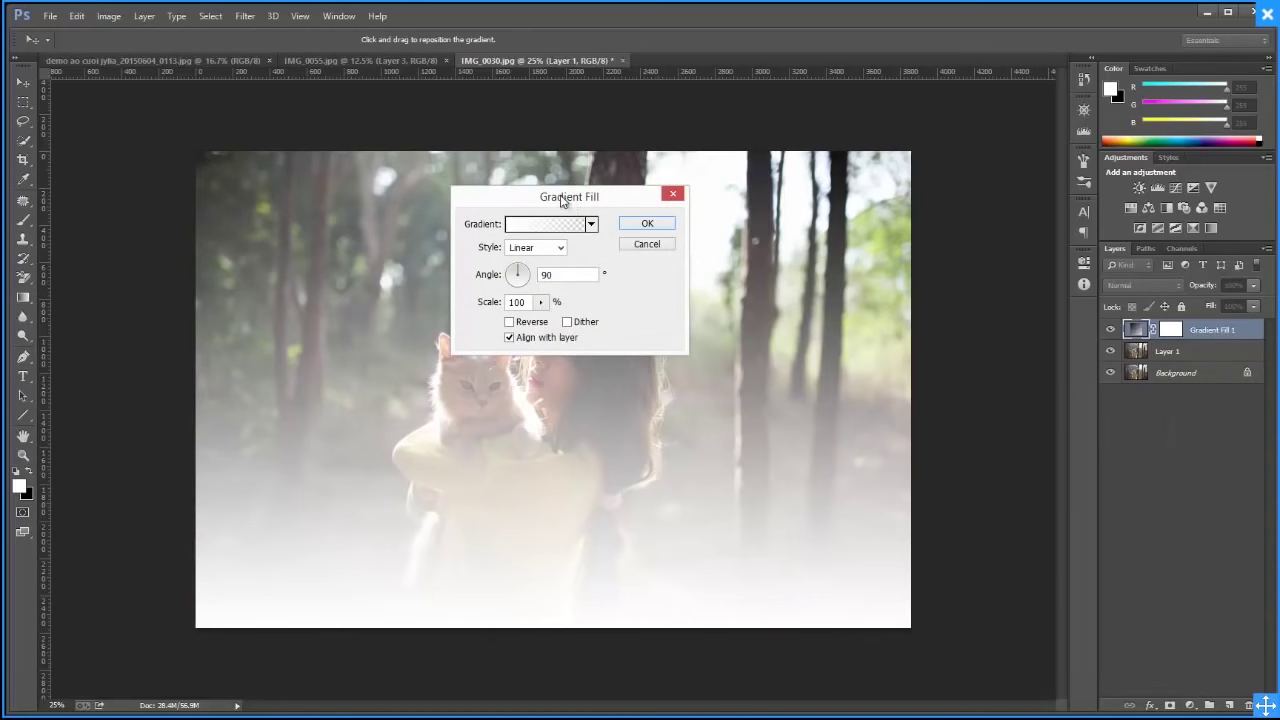
pyautogui.click(830, 194)
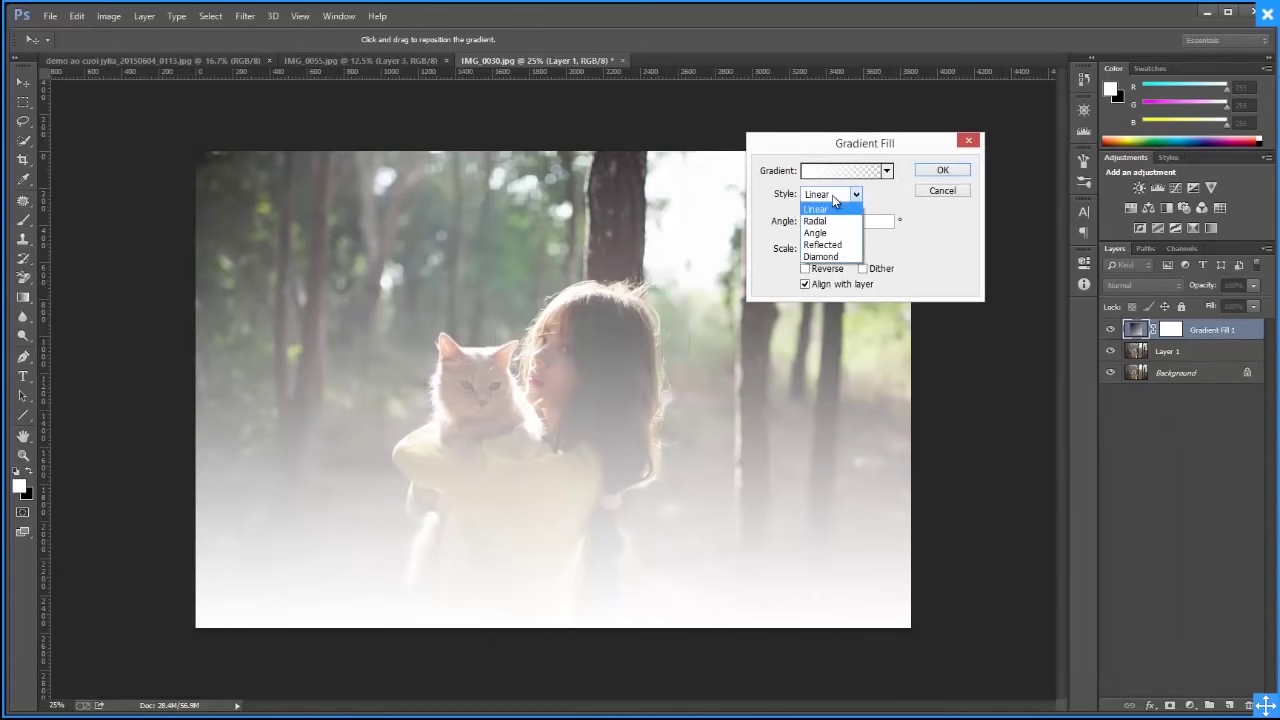
pyautogui.click(831, 221)
pyautogui.click(836, 199)
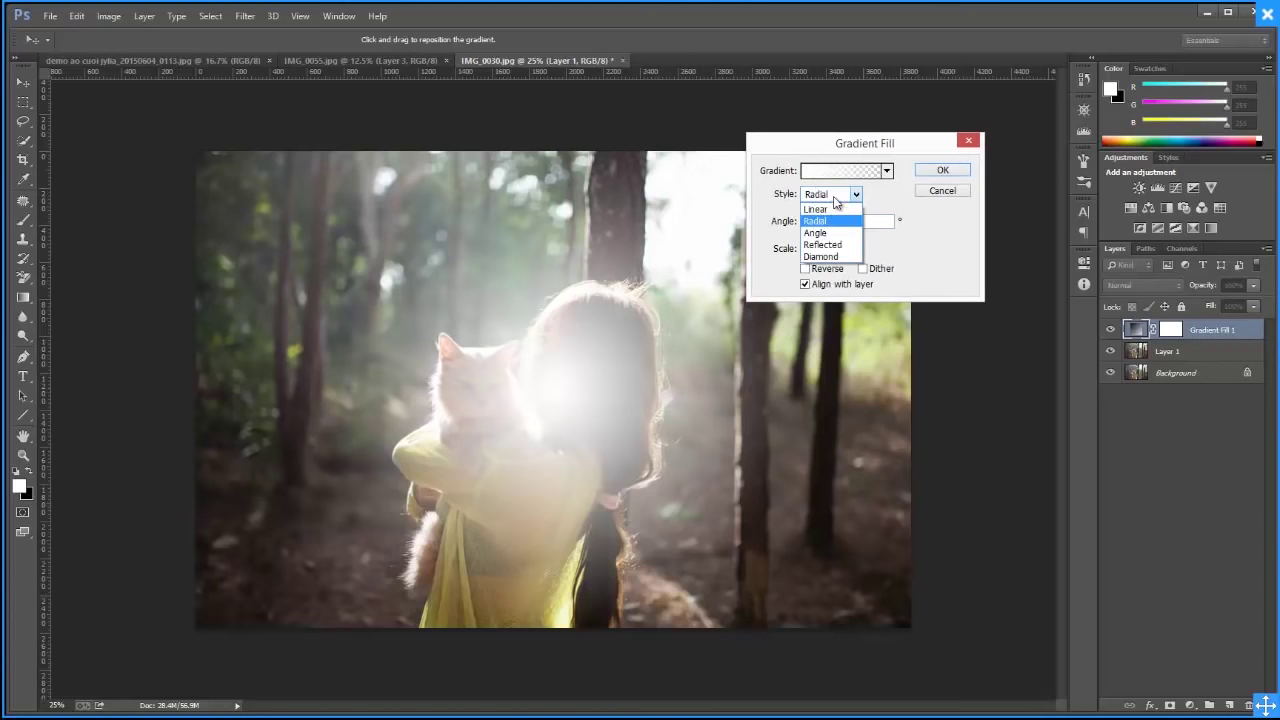
pyautogui.click(818, 232)
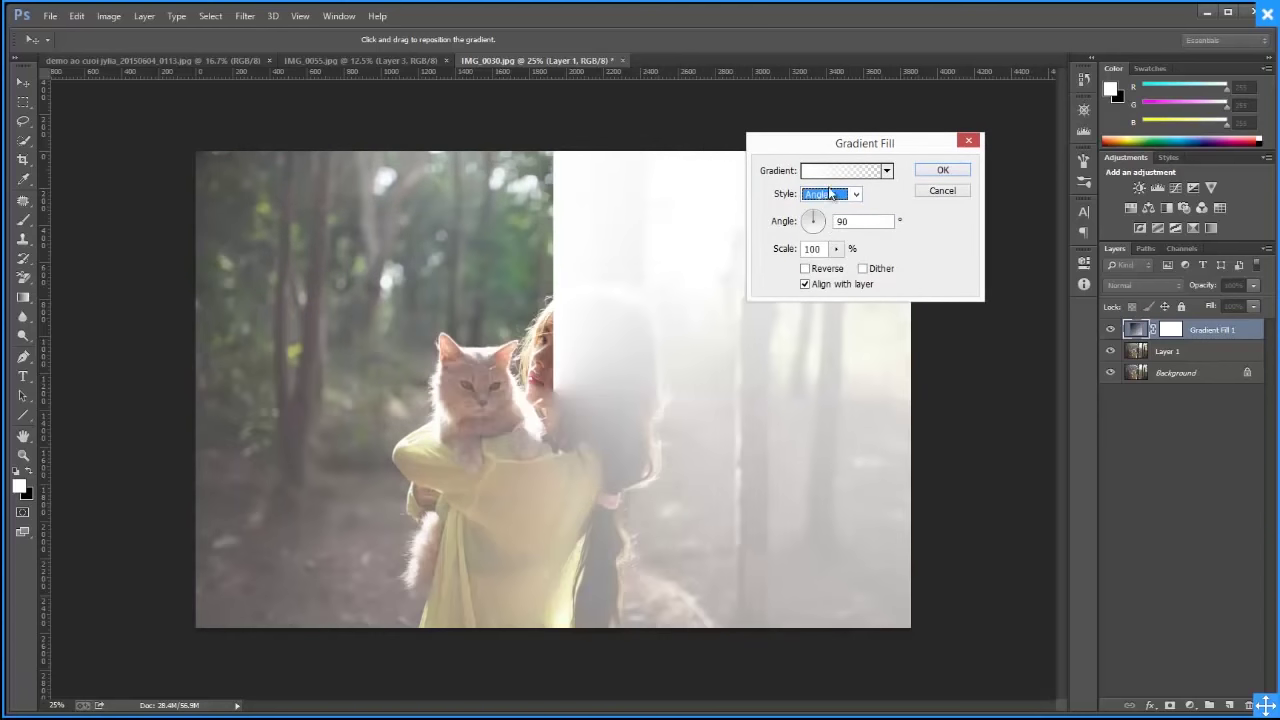
pyautogui.click(845, 171)
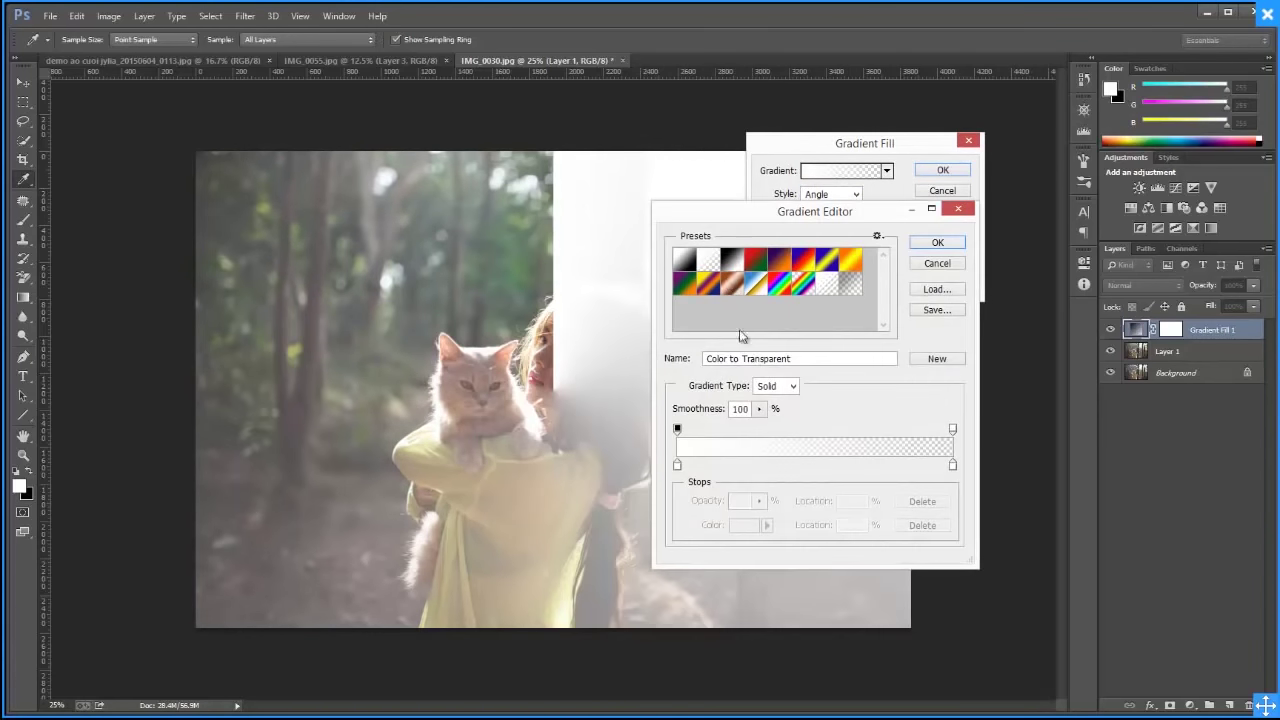
# Make a randomized noise gradient with restricted colours, transparency, HSB and zero saturation
pyautogui.click(684, 261)
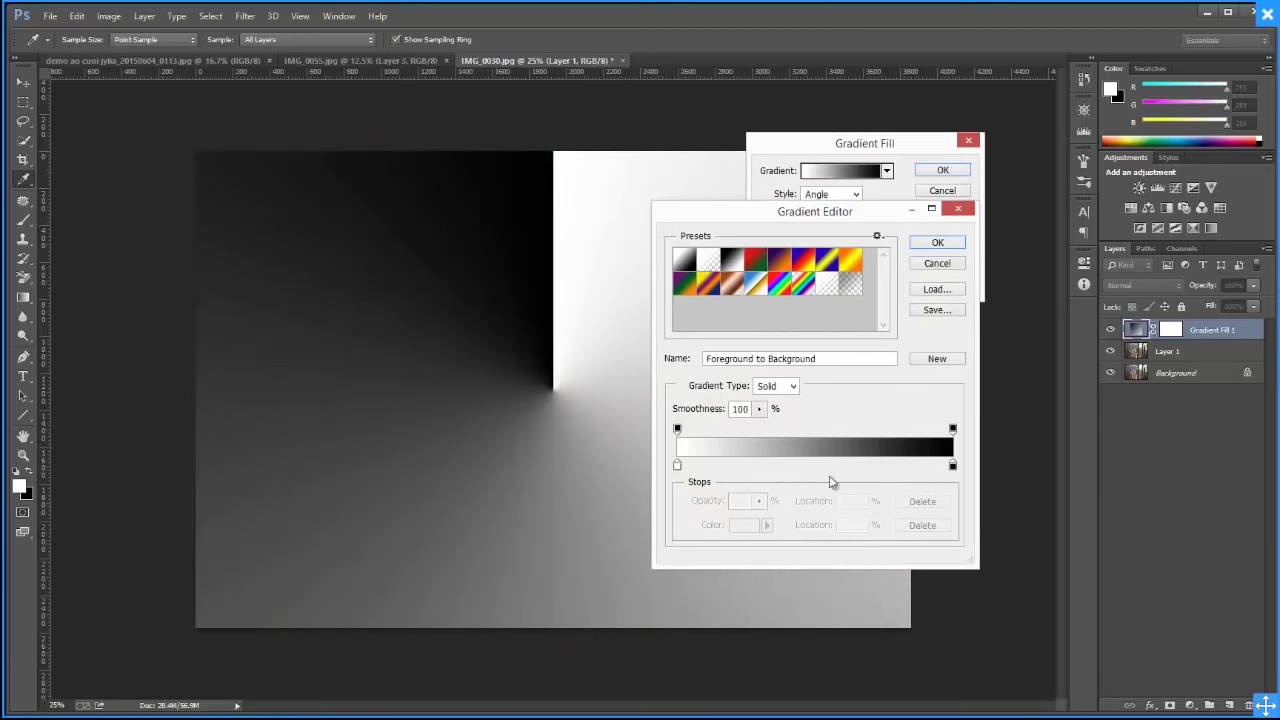
pyautogui.click(783, 387)
pyautogui.click(776, 410)
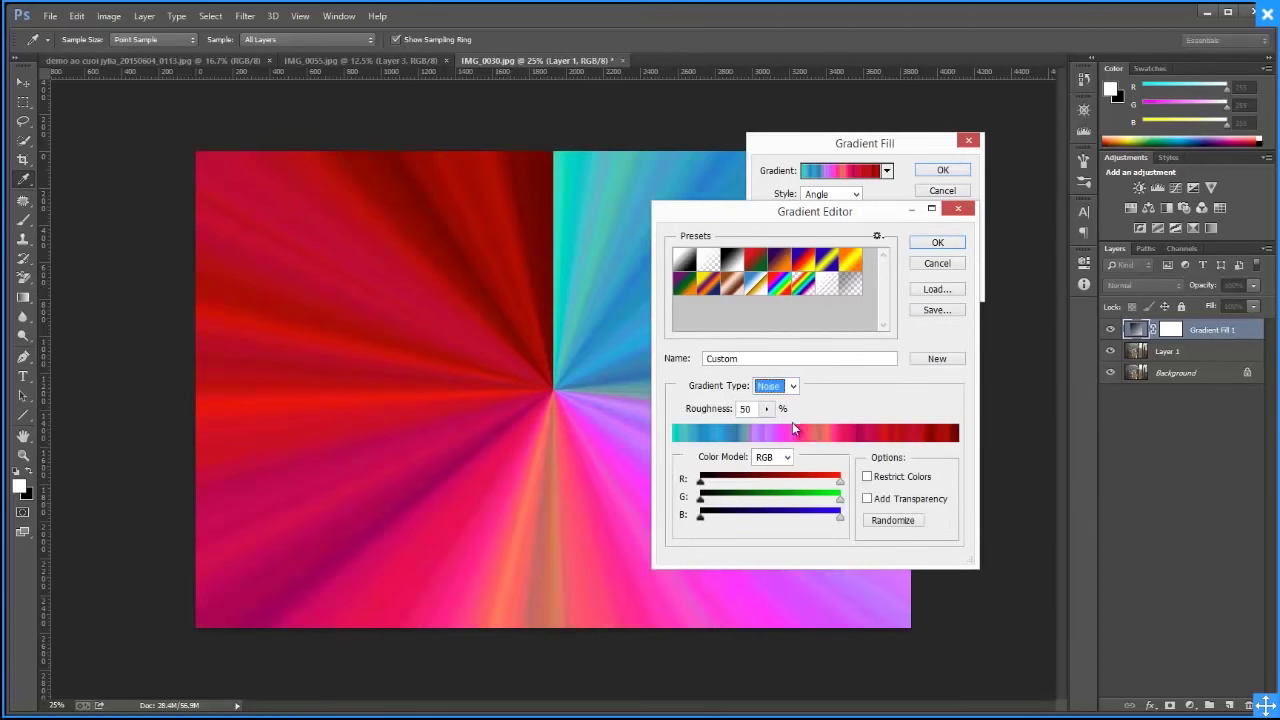
pyautogui.click(868, 498)
pyautogui.click(867, 476)
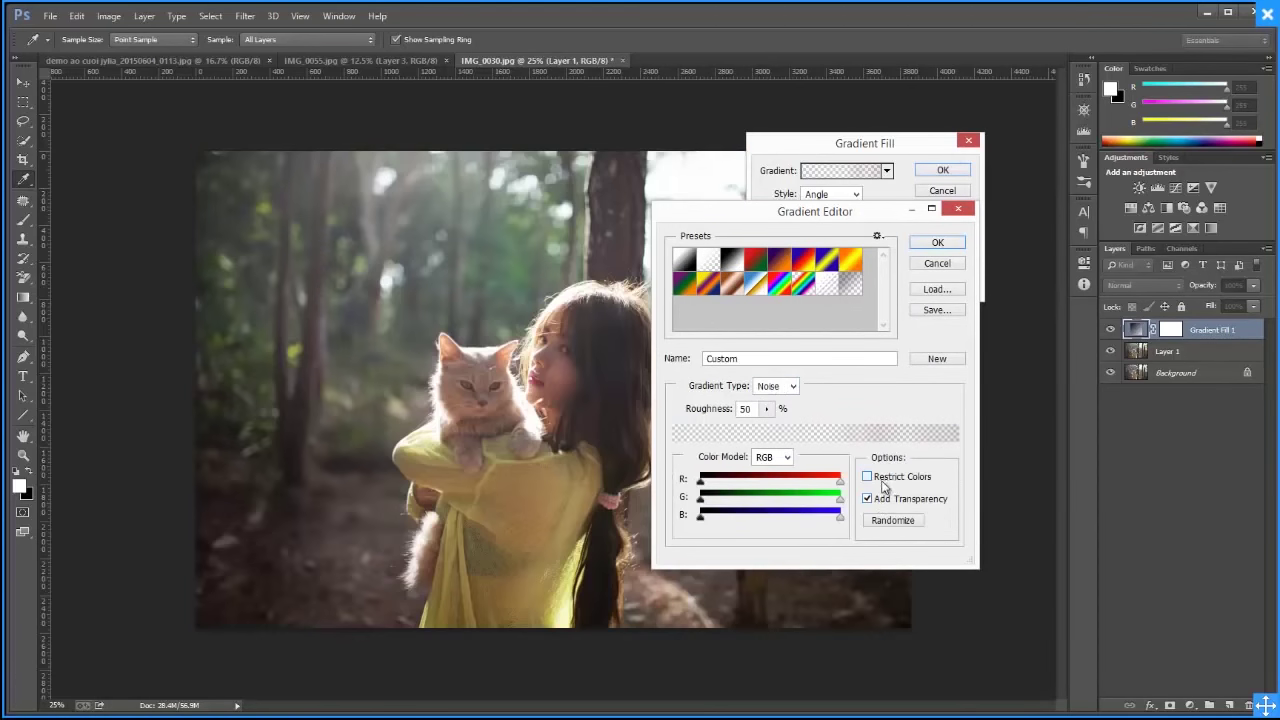
pyautogui.click(775, 457)
pyautogui.click(784, 490)
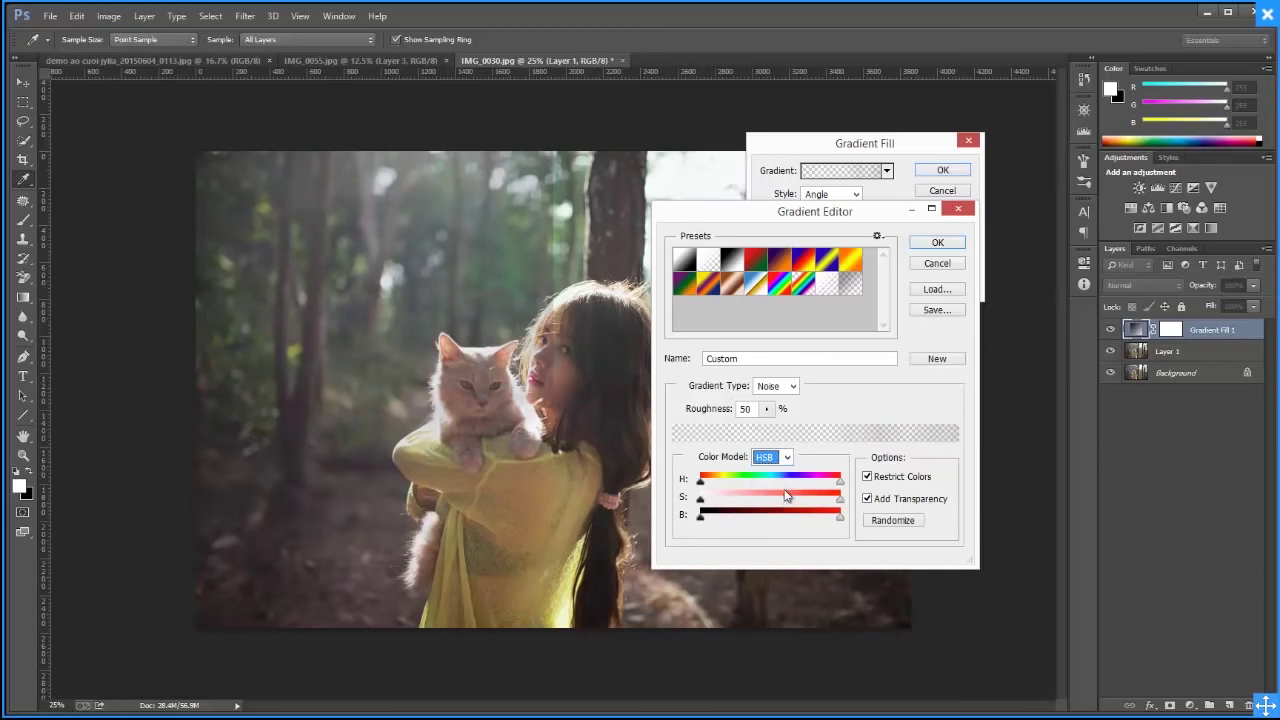
pyautogui.moveTo(836, 506); pyautogui.dragTo(682, 506)
pyautogui.click(895, 521)
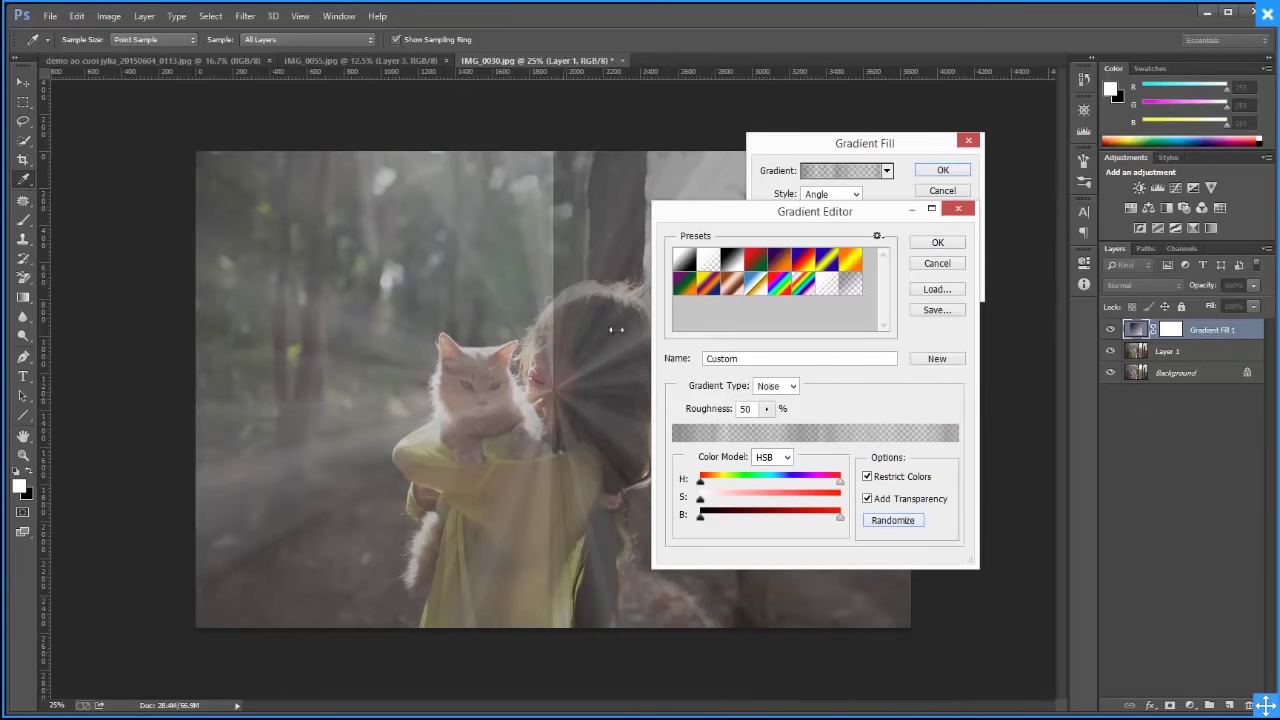
pyautogui.click(956, 250)
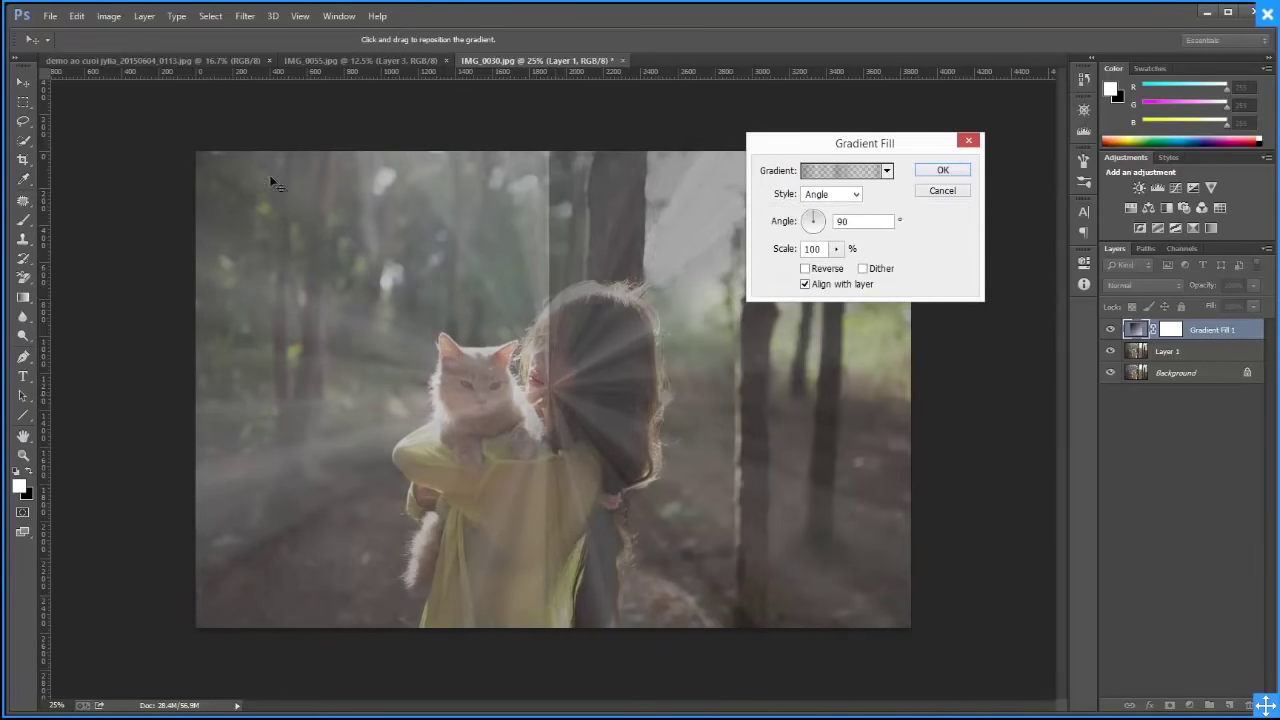
# Drag on the canvas to reposition the origin of the light rays
pyautogui.moveTo(270, 180); pyautogui.dragTo(330, 8)
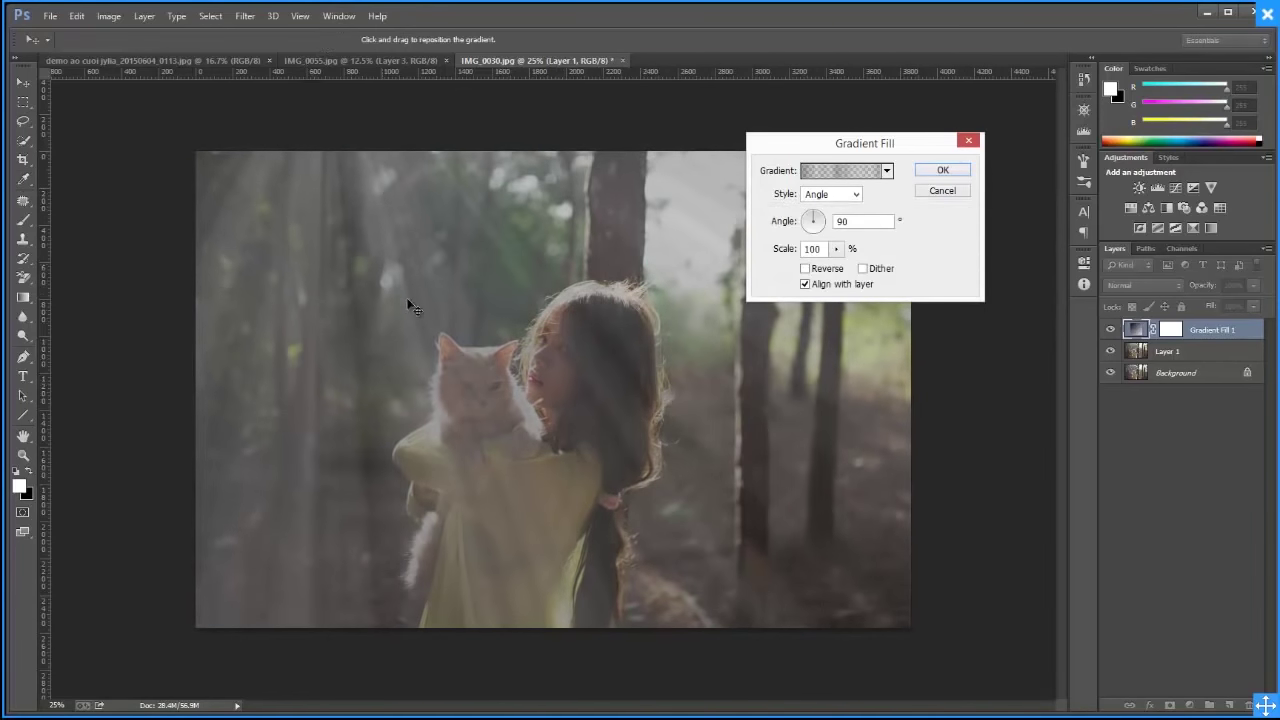
pyautogui.moveTo(314, 194); pyautogui.dragTo(206, 120)
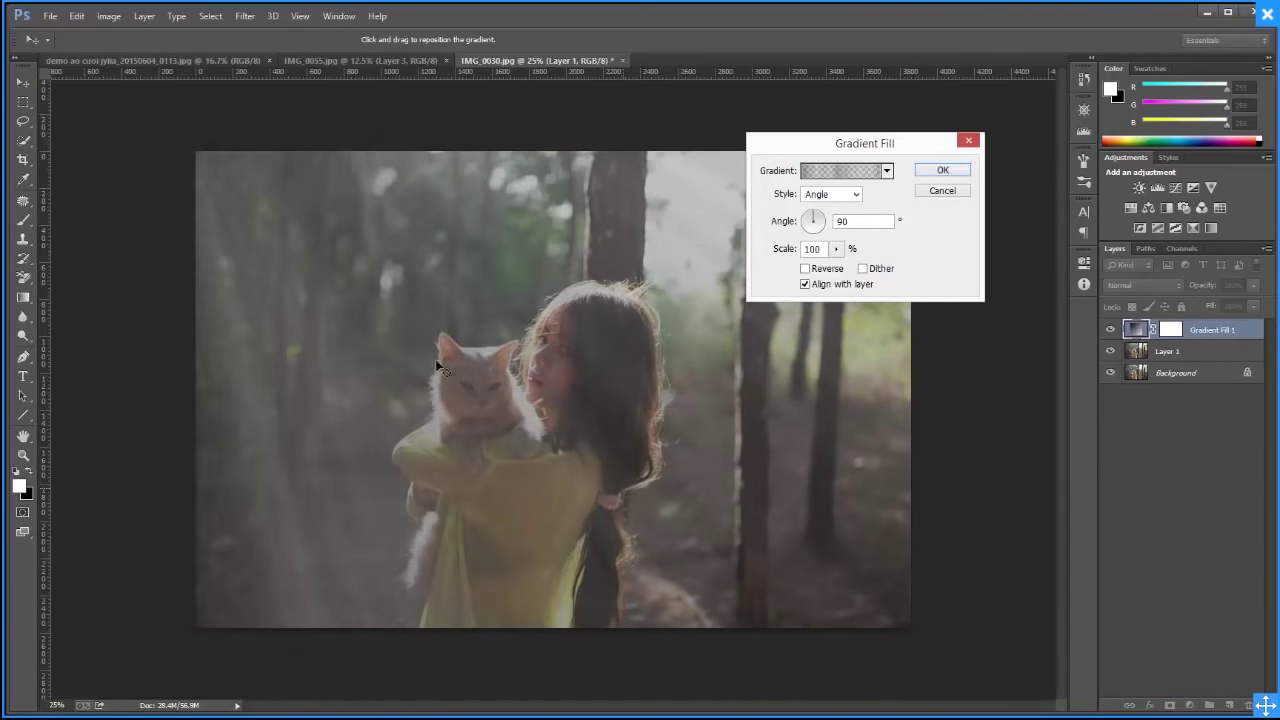
pyautogui.moveTo(437, 368)
pyautogui.mouseDown()
pyautogui.moveTo(363, 294)
pyautogui.moveTo(424, 340)
pyautogui.mouseUp()
pyautogui.moveTo(545, 390)
pyautogui.mouseDown()
pyautogui.moveTo(571, 369)
pyautogui.moveTo(543, 376)
pyautogui.mouseUp()
# Re-randomize the noise gradient several times and confirm the gradient fill
pyautogui.click(850, 175)
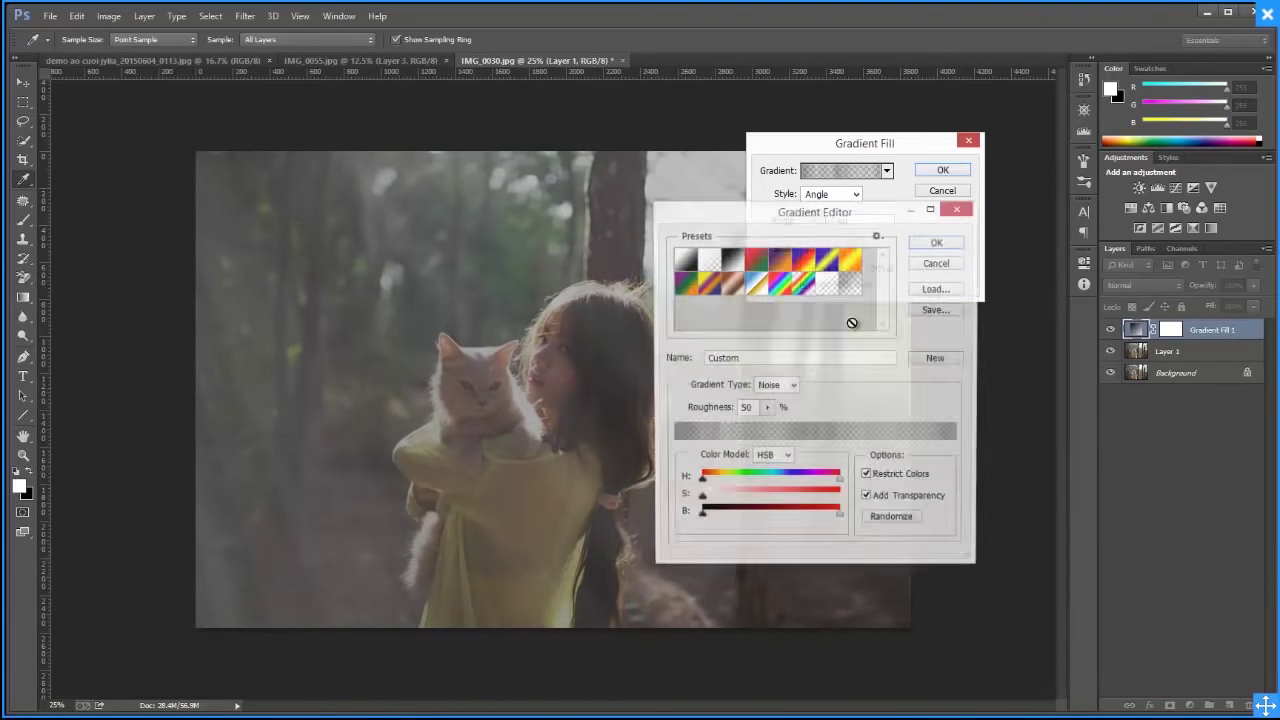
pyautogui.click(896, 522)
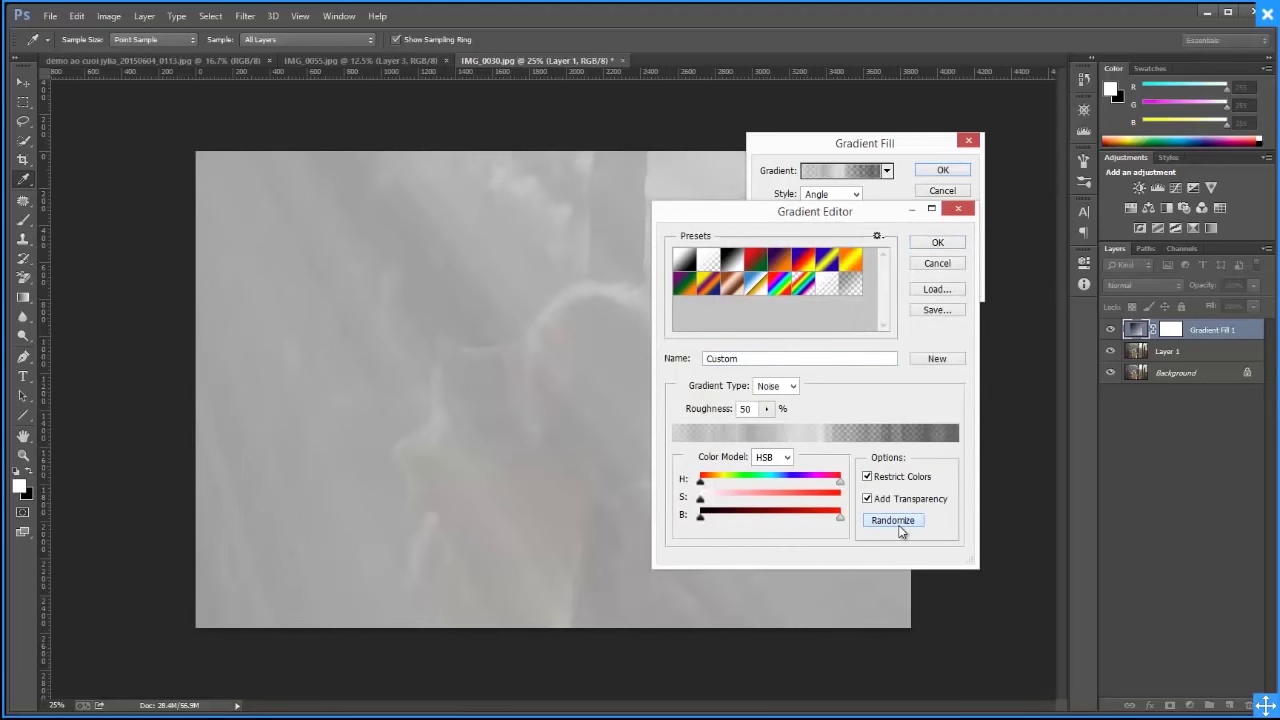
pyautogui.click(897, 522)
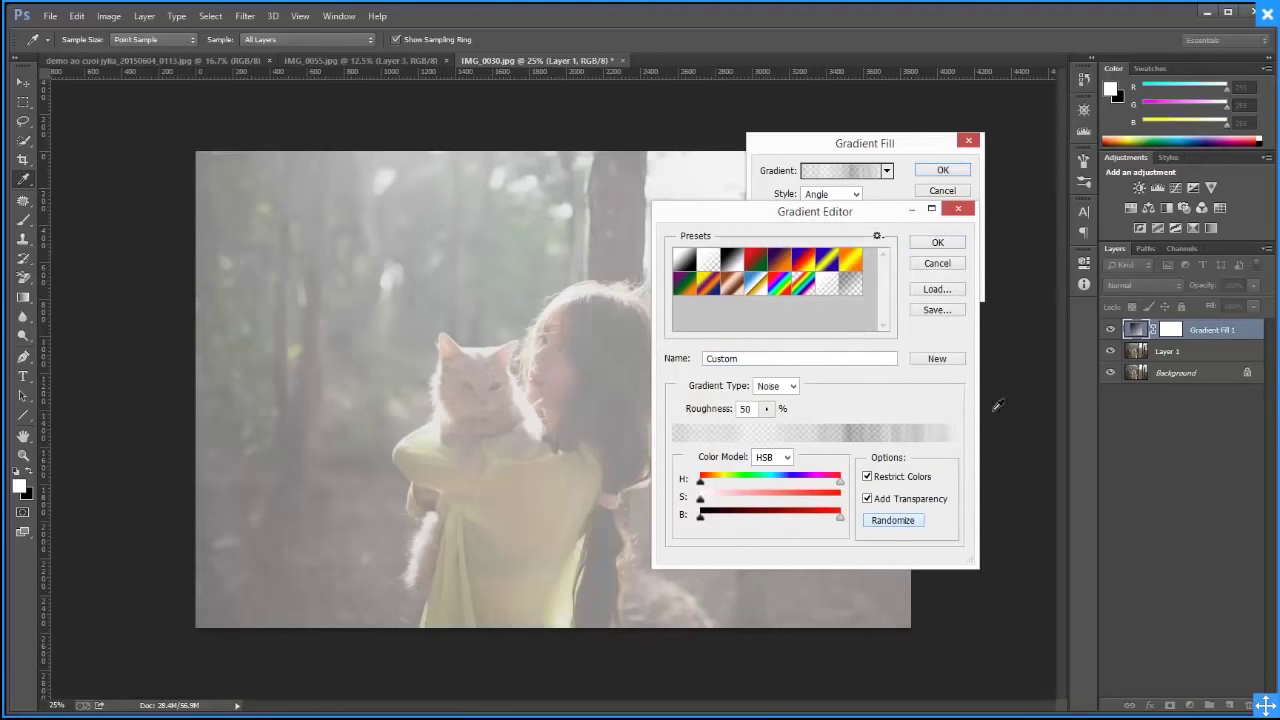
pyautogui.click(907, 530)
pyautogui.click(908, 530)
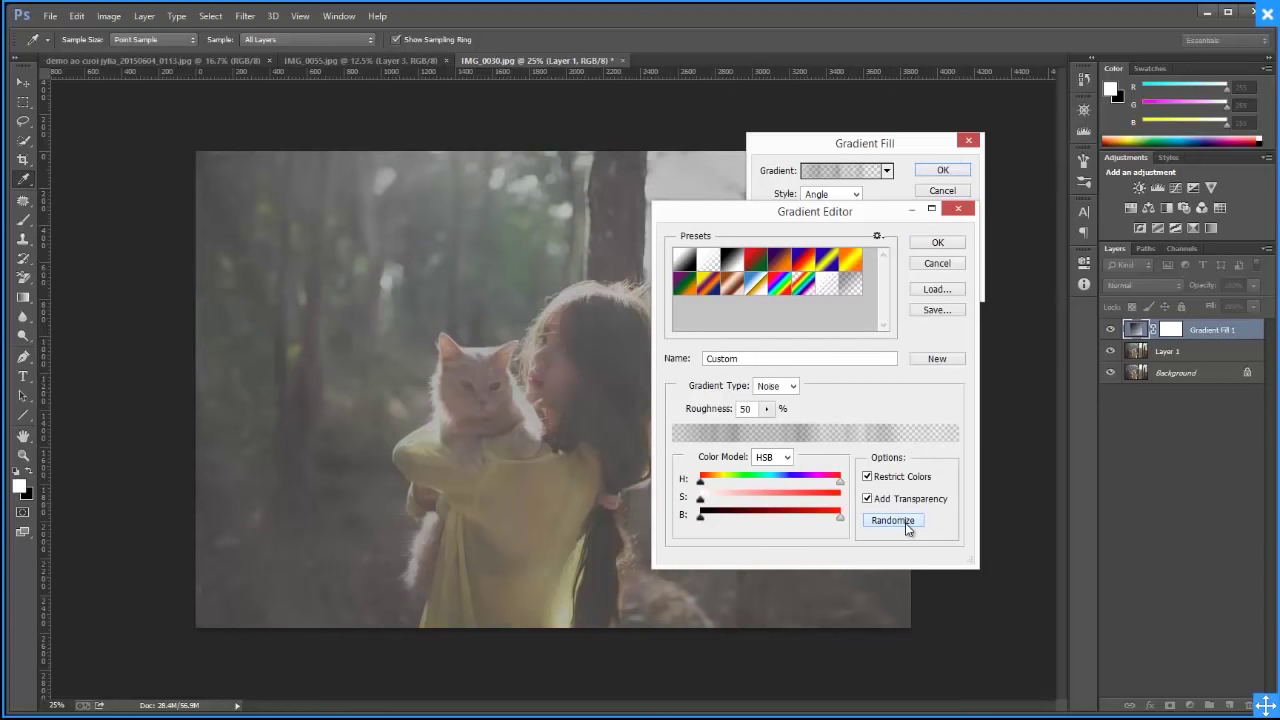
pyautogui.click(938, 243)
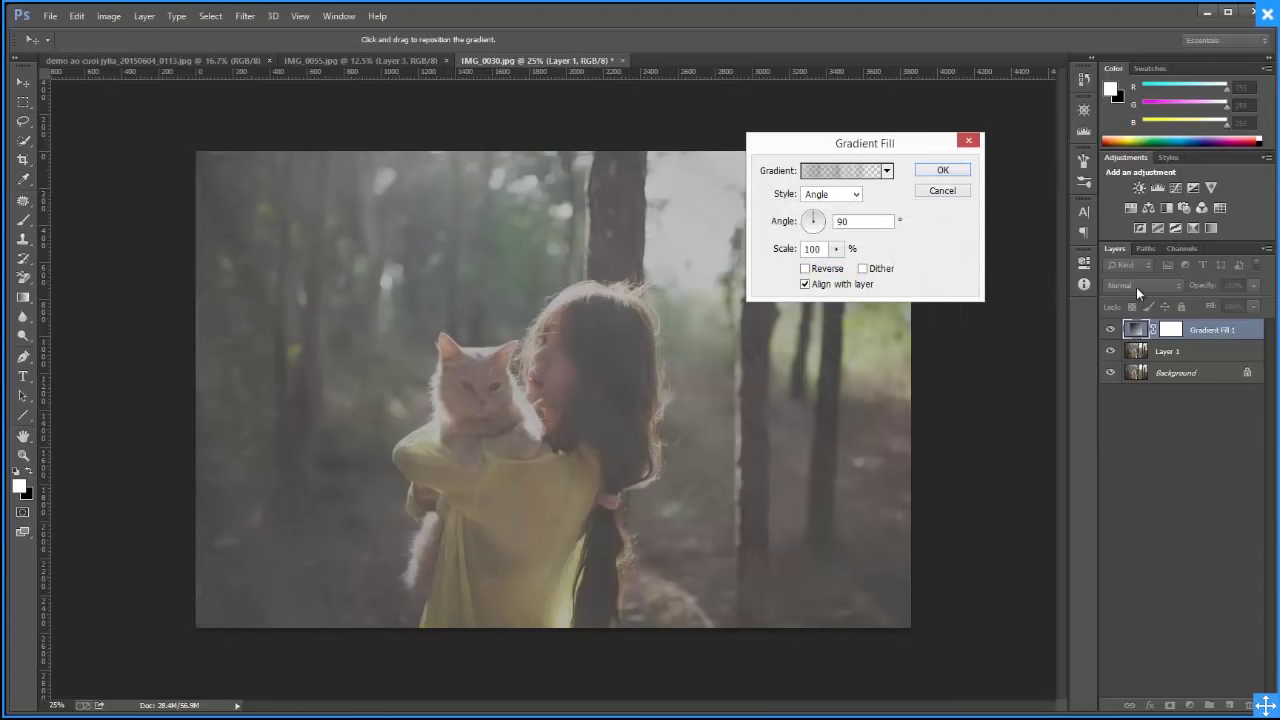
pyautogui.click(942, 170)
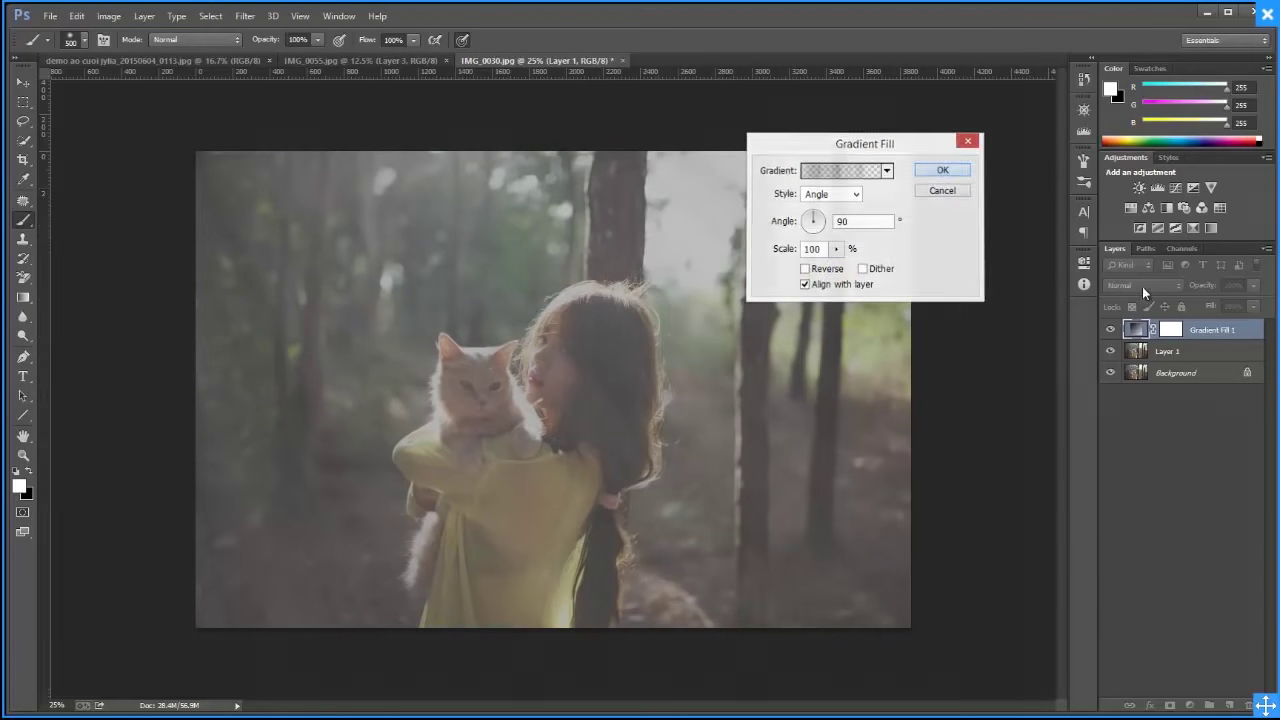
pyautogui.click(1144, 285)
# Try Soft Light, Multiply and Linear Burn, then blend Gradient Fill 1 as Linear Light
pyautogui.click(1140, 490)
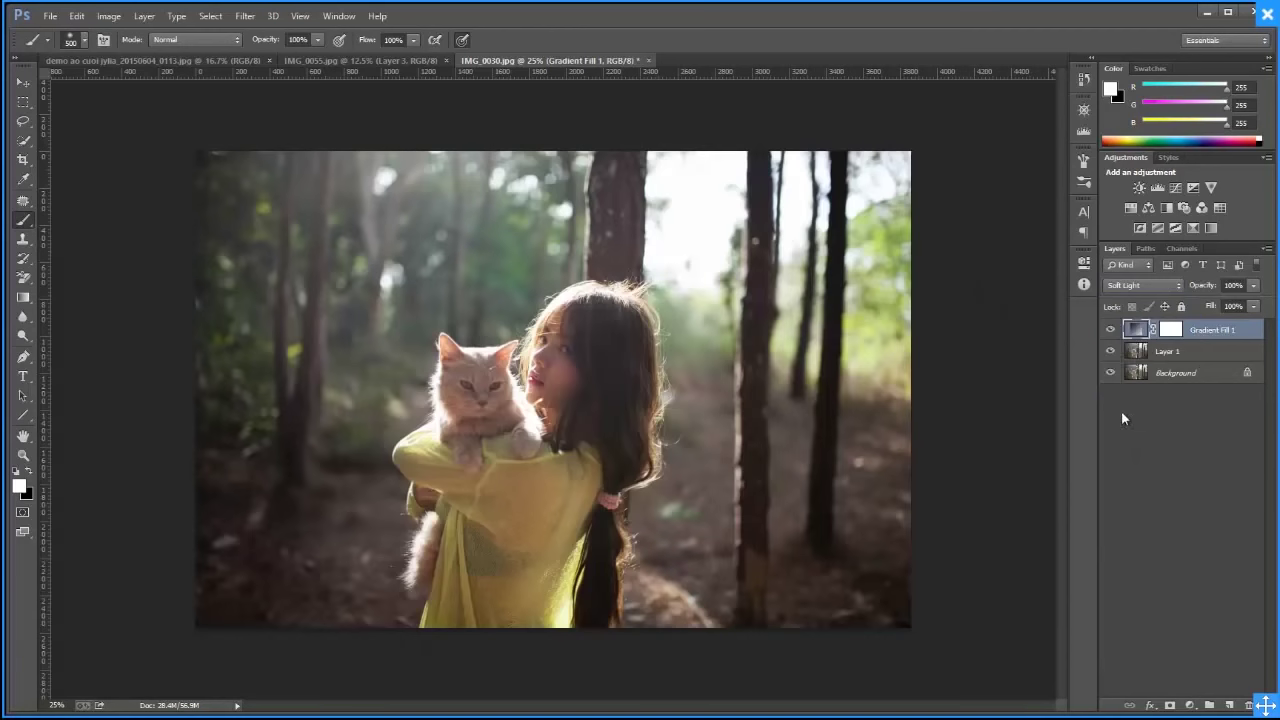
pyautogui.click(1140, 285)
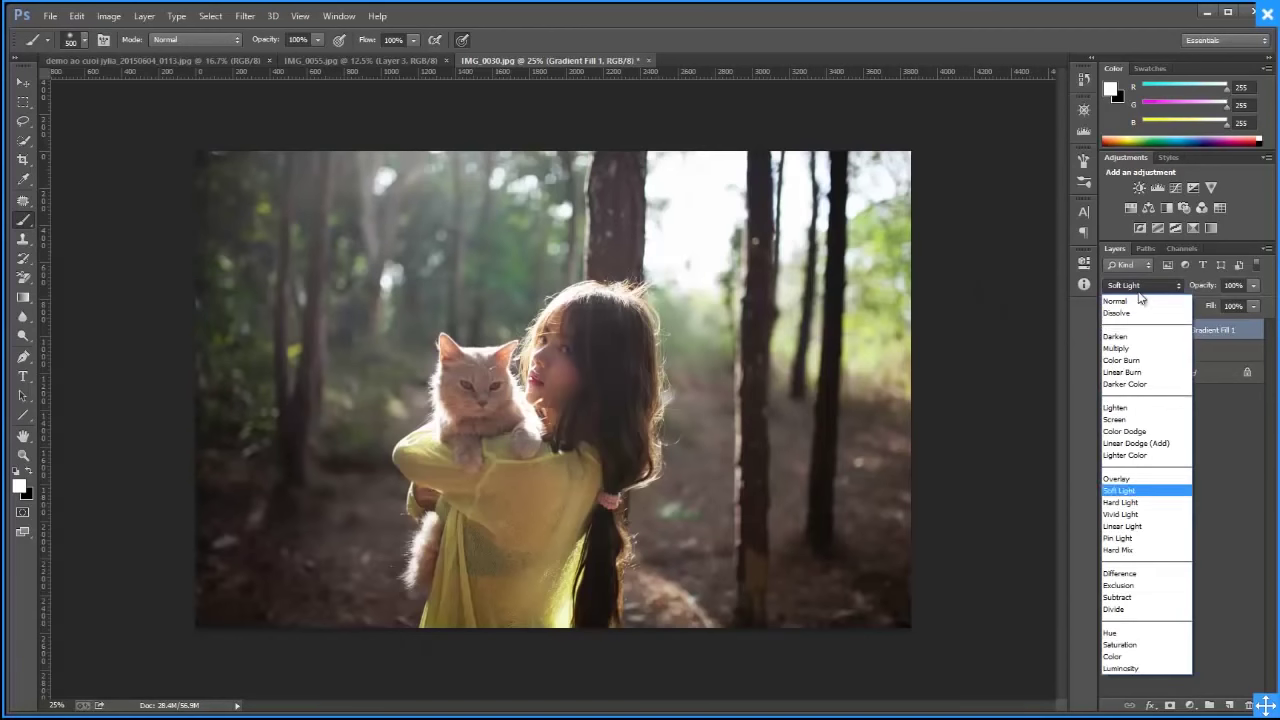
pyautogui.click(1154, 349)
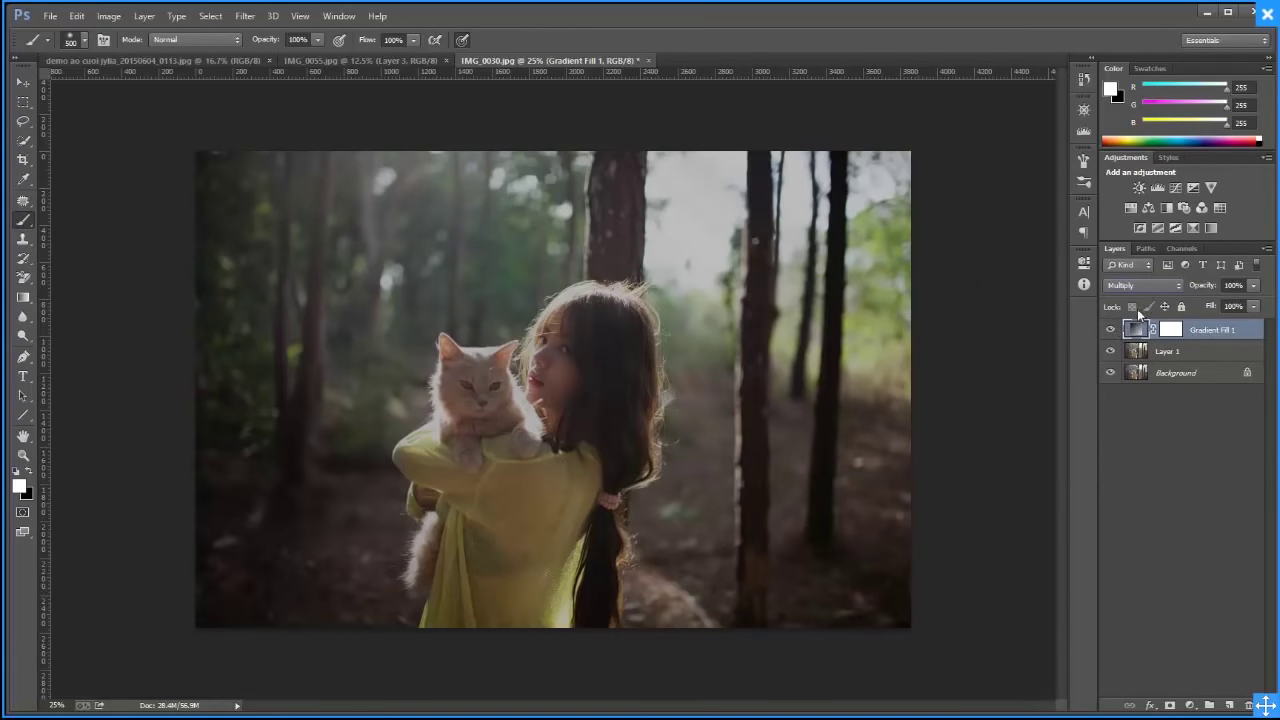
pyautogui.click(1140, 285)
pyautogui.click(1155, 371)
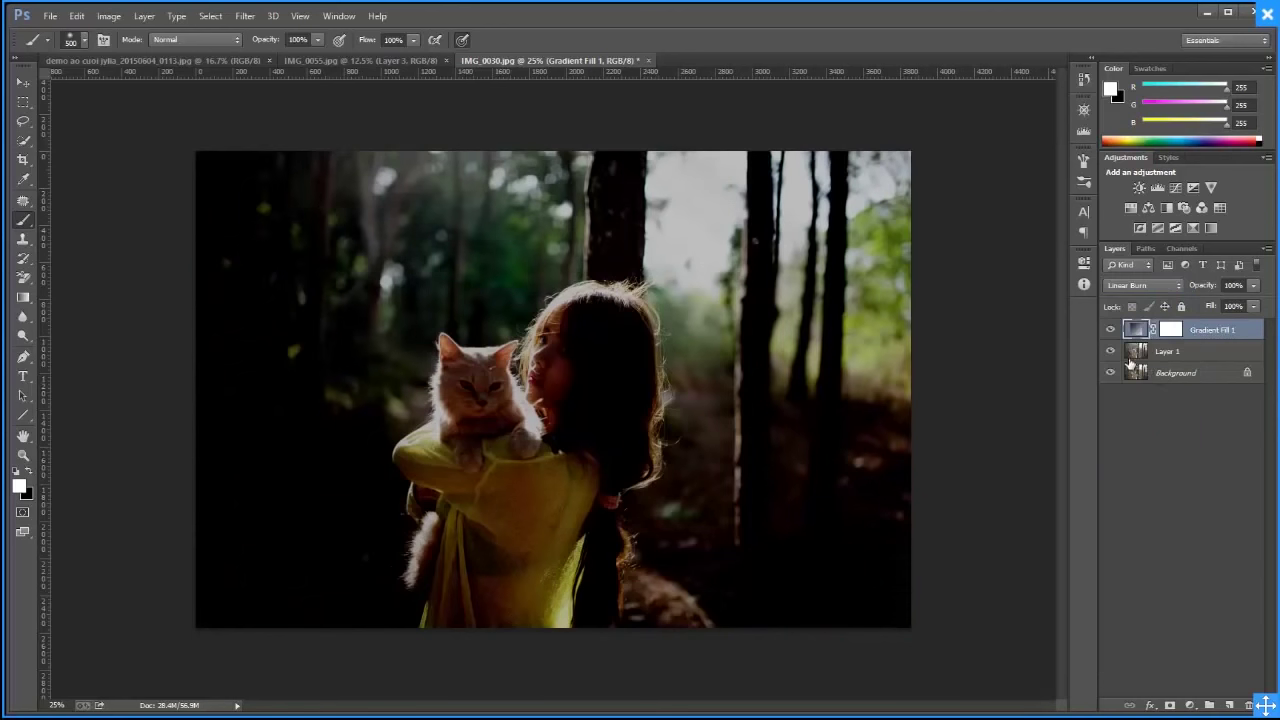
pyautogui.click(1146, 287)
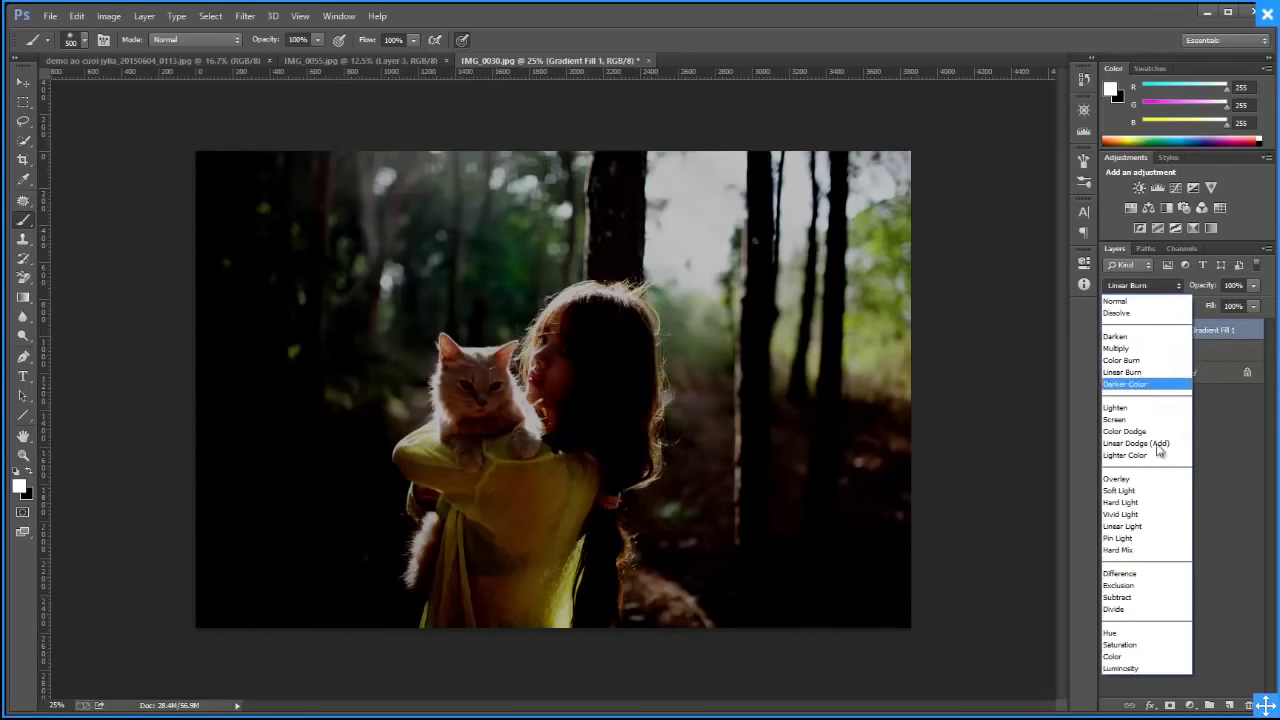
pyautogui.click(1150, 526)
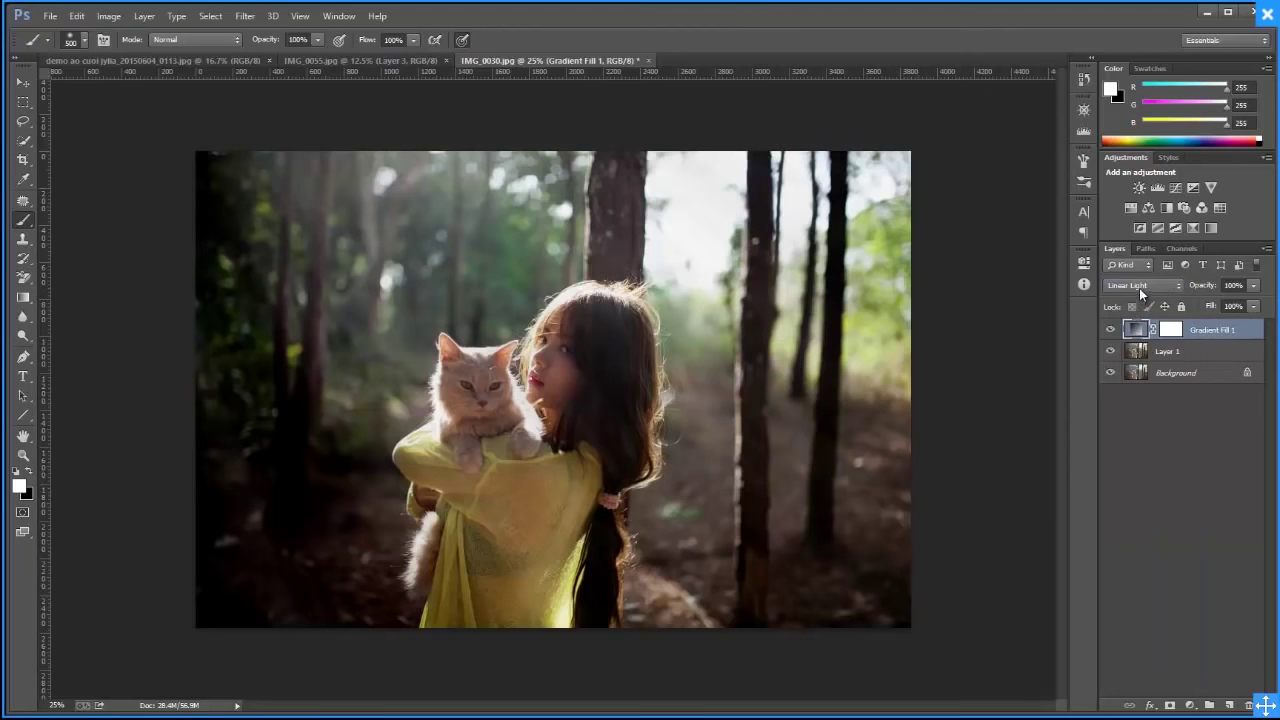
# Re-randomize Gradient Fill 1's noise gradient twice and confirm the change
pyautogui.doubleClick(1131, 330)
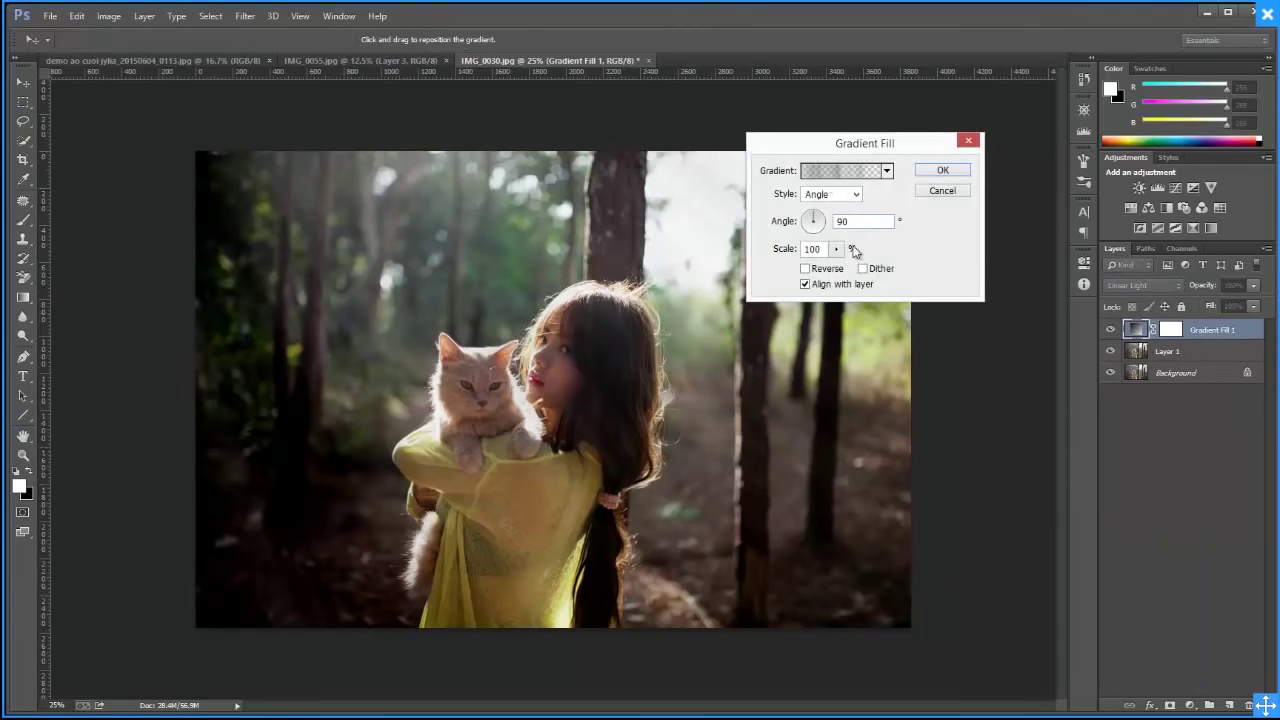
pyautogui.click(828, 172)
pyautogui.click(900, 521)
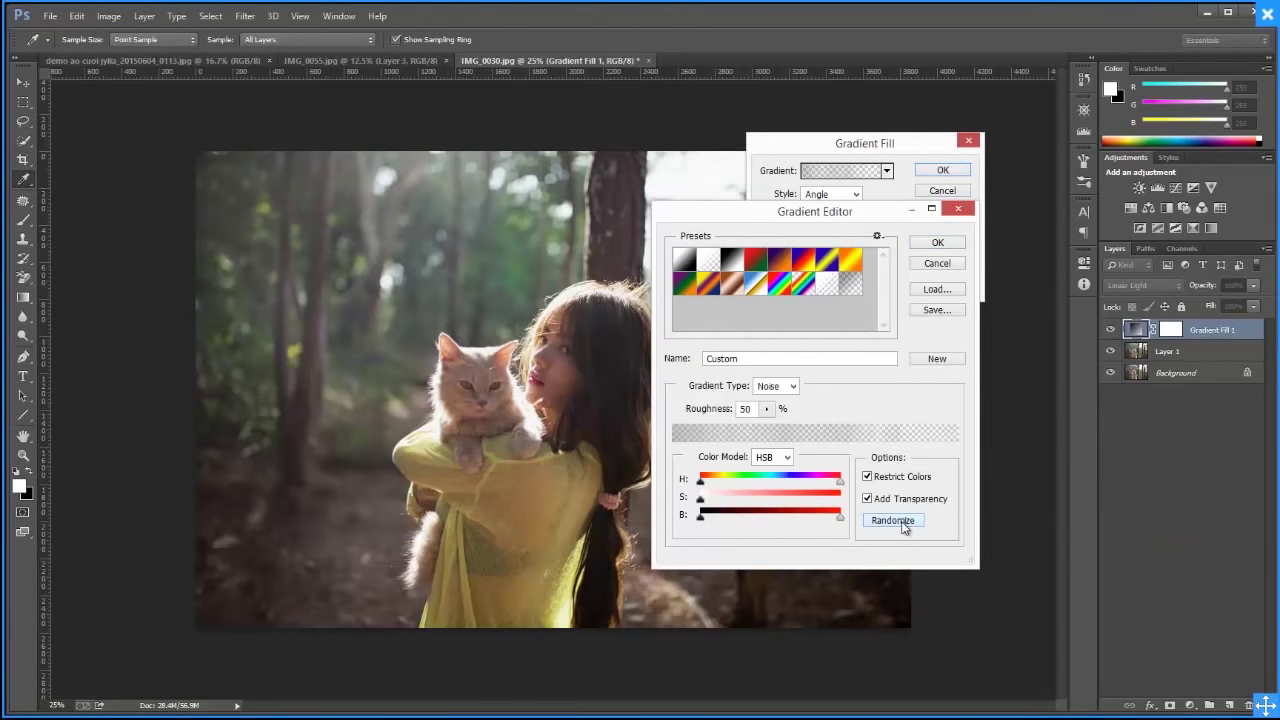
pyautogui.click(903, 522)
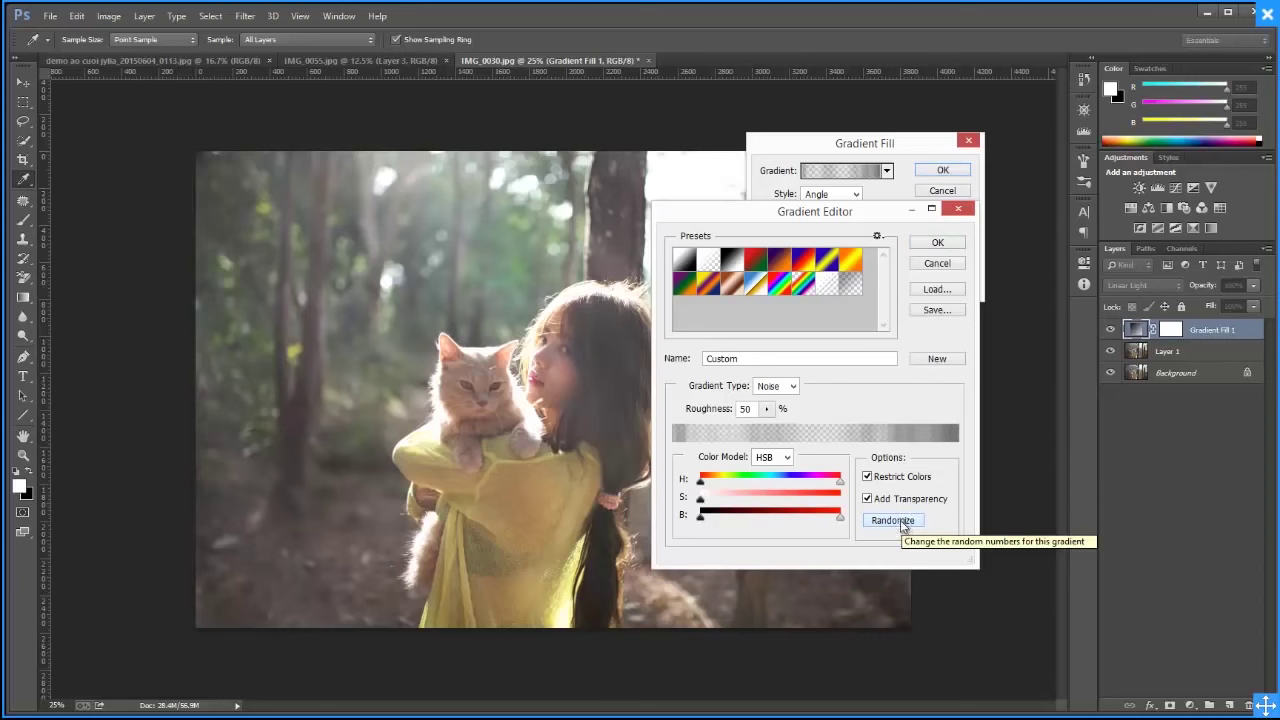
pyautogui.click(938, 243)
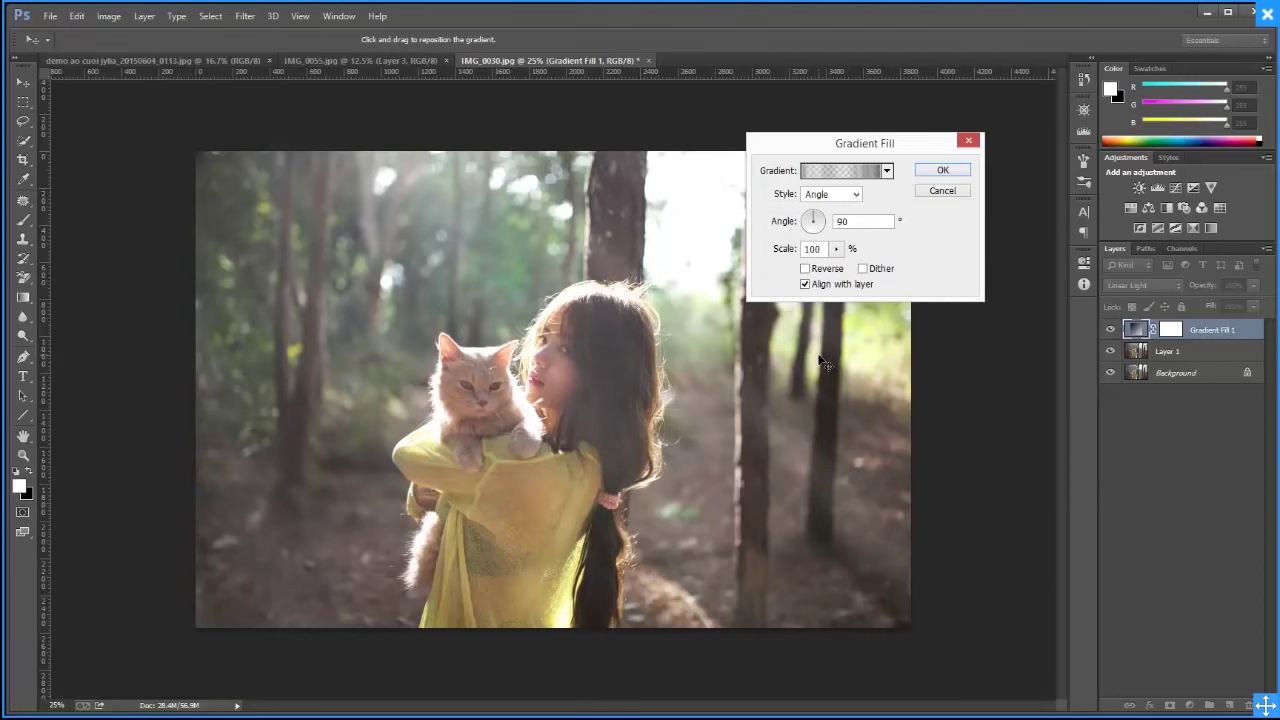
pyautogui.click(942, 170)
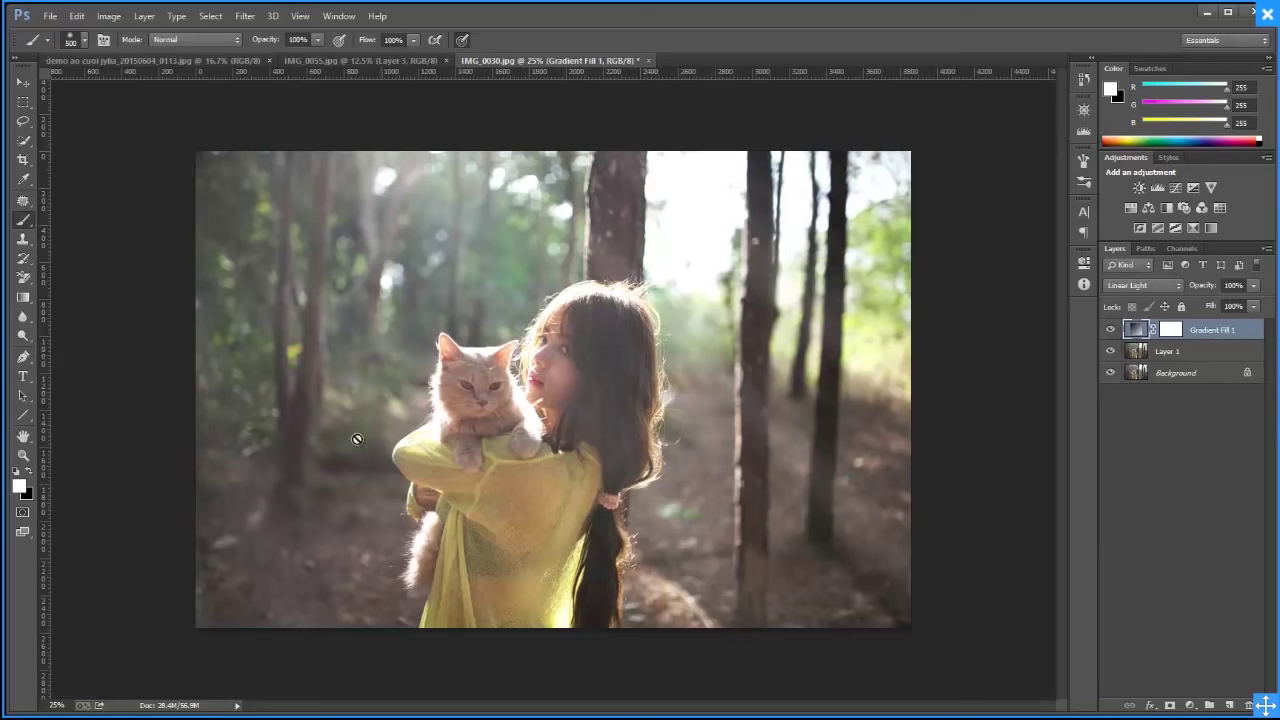
pyautogui.click(23, 455)
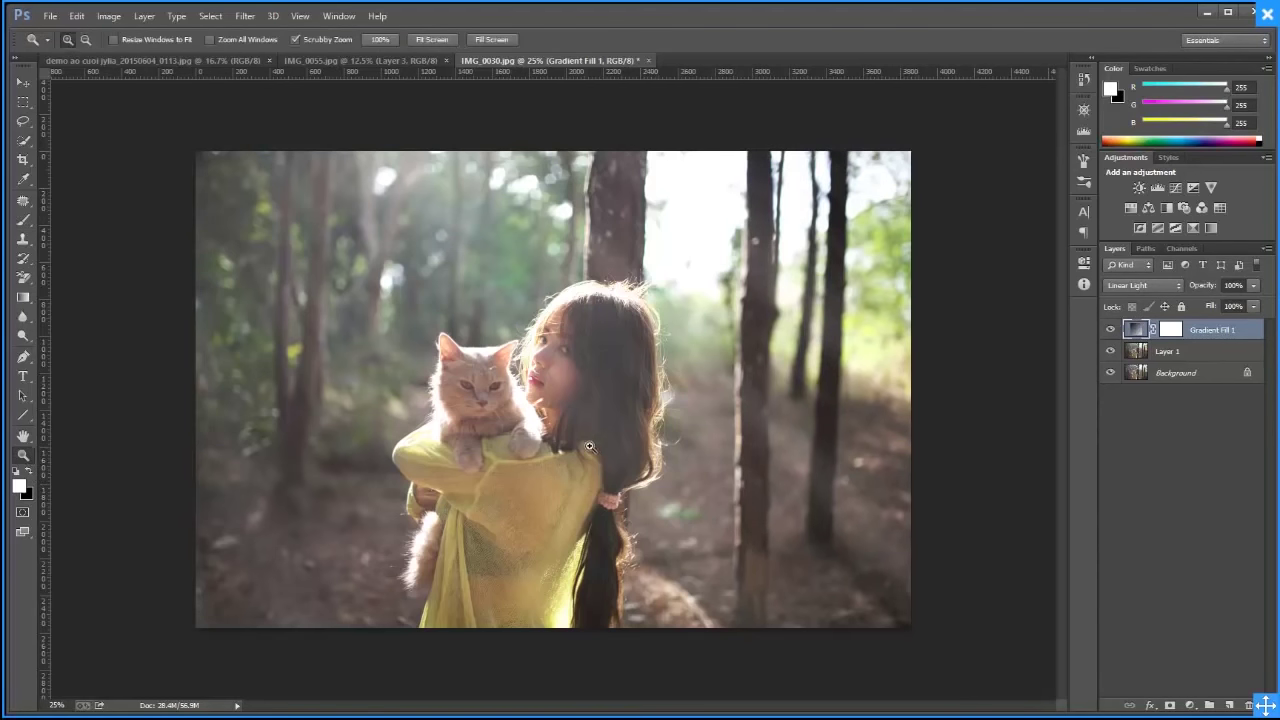
# Go to YouTube in a new browser tab and open the user's own channel
pyautogui.hotkey('alt', 'Tab')
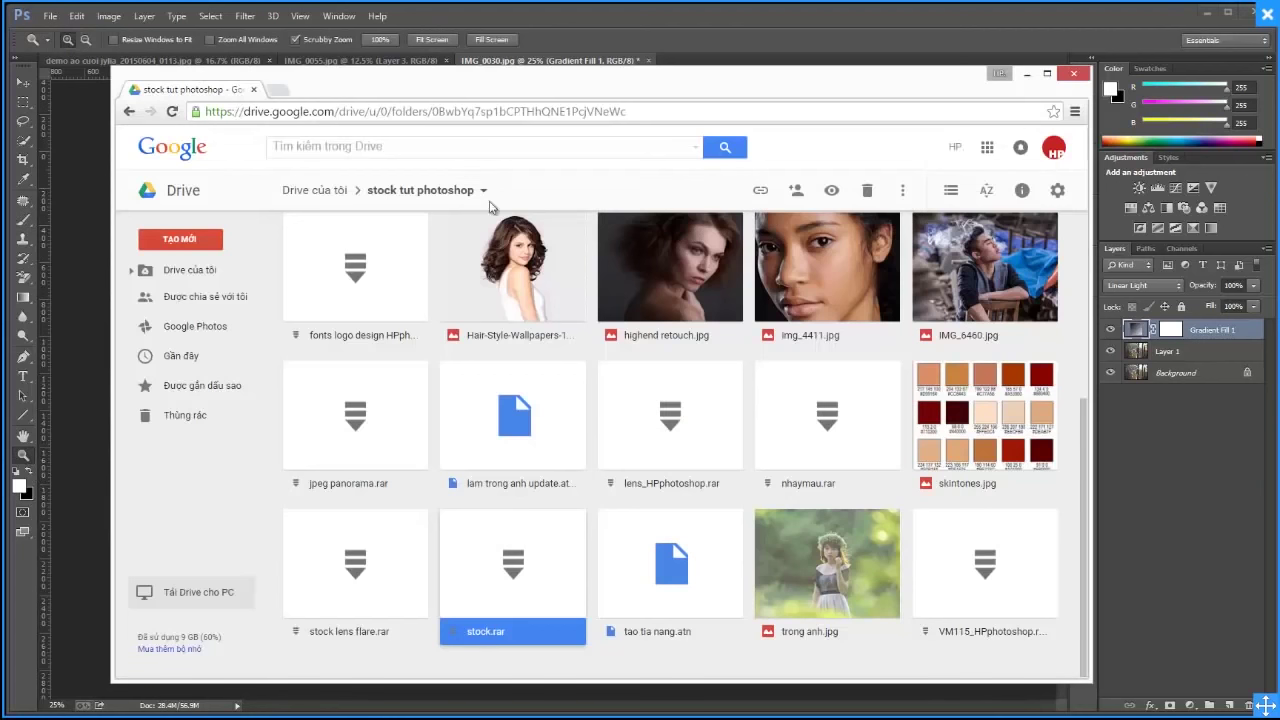
pyautogui.click(279, 91)
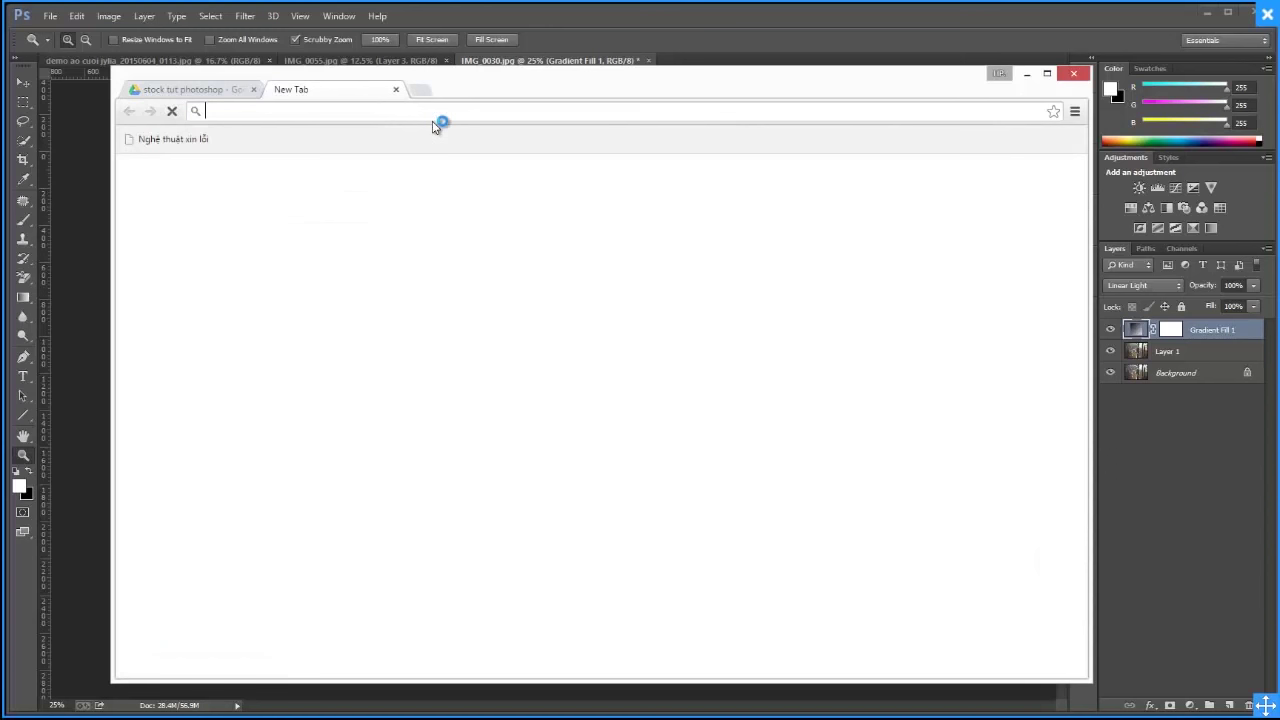
pyautogui.write('youtube')
pyautogui.press('Return')
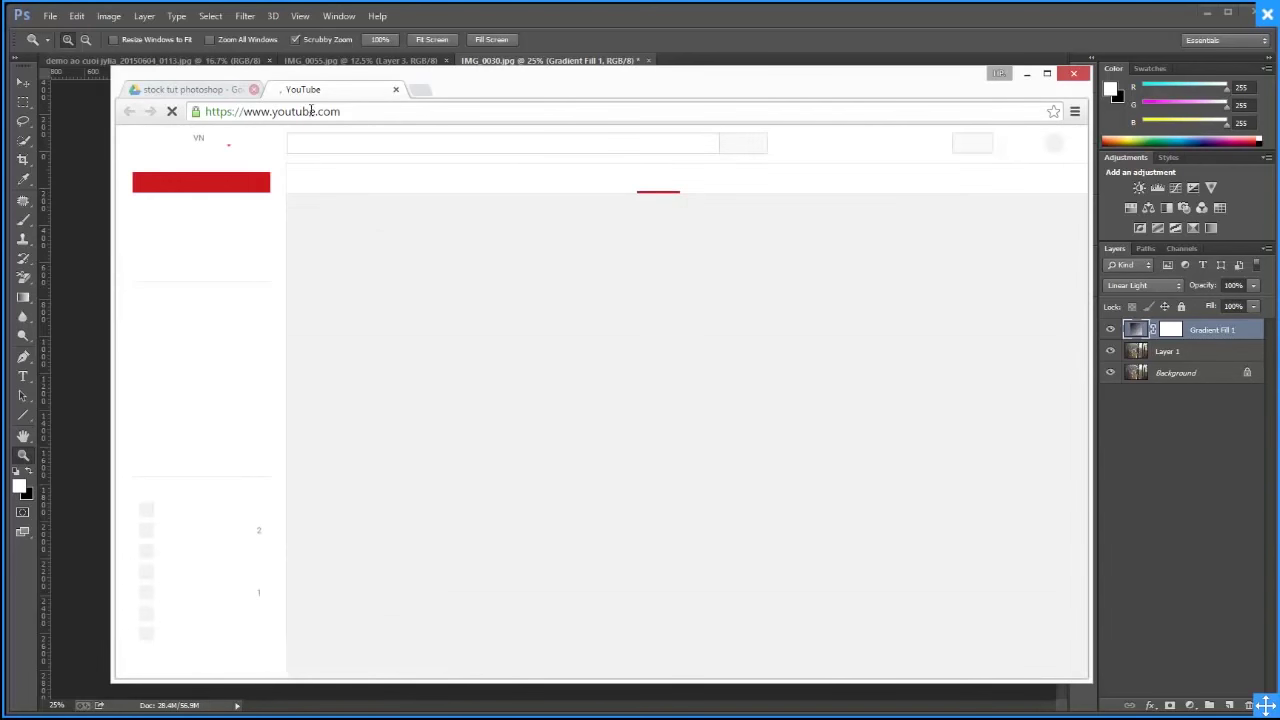
pyautogui.click(340, 112)
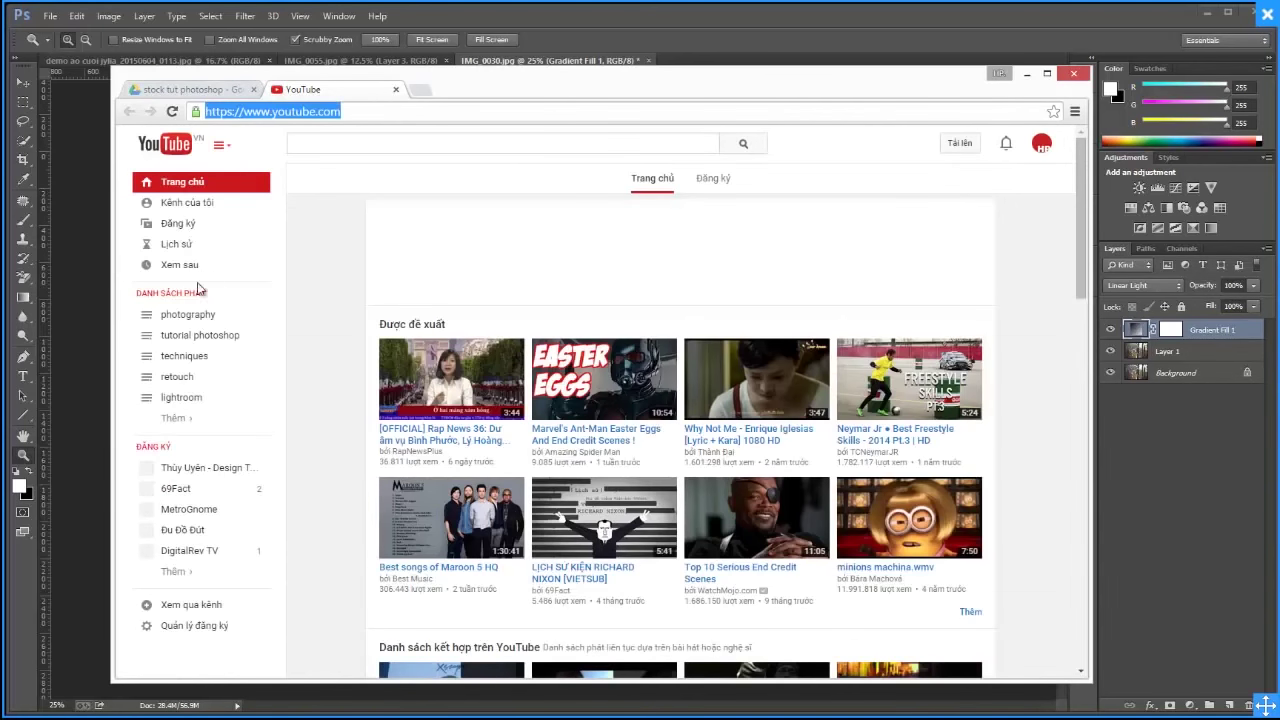
pyautogui.click(209, 205)
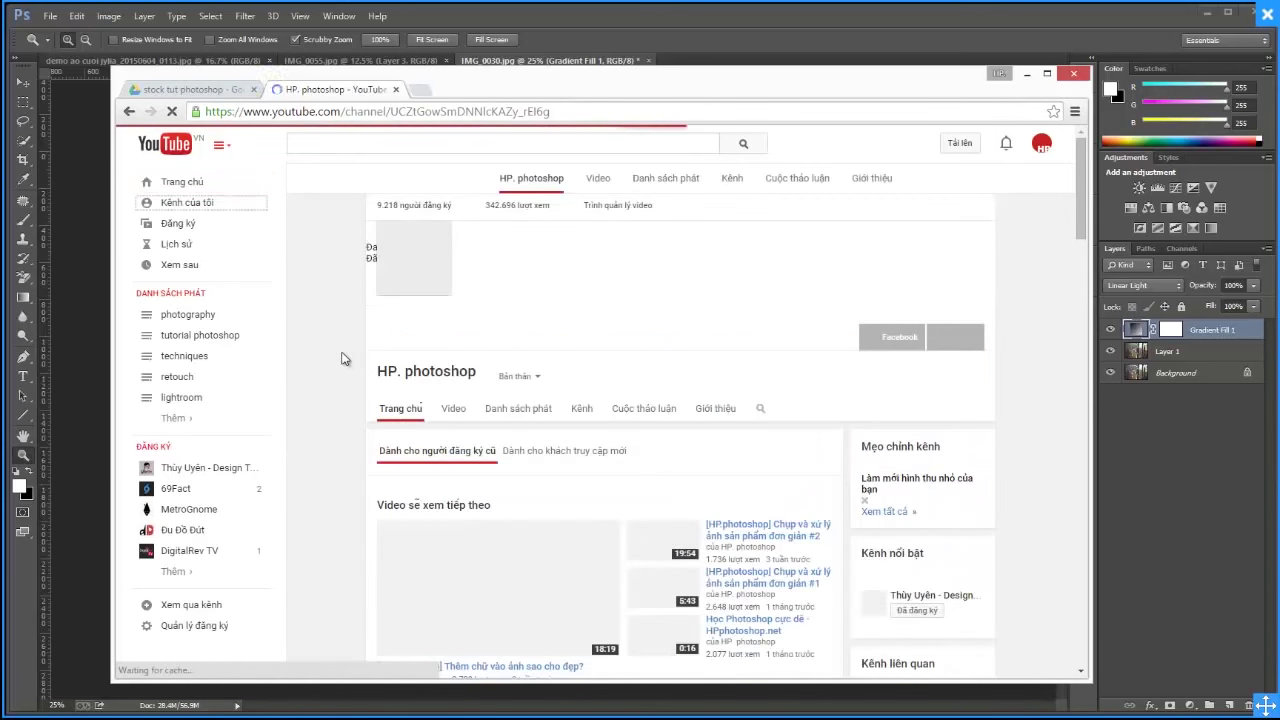
# Page through Popular uploads and copy the link to 'Tạo tia nắng (cách 2)'
pyautogui.scroll(-5, 347, 359)
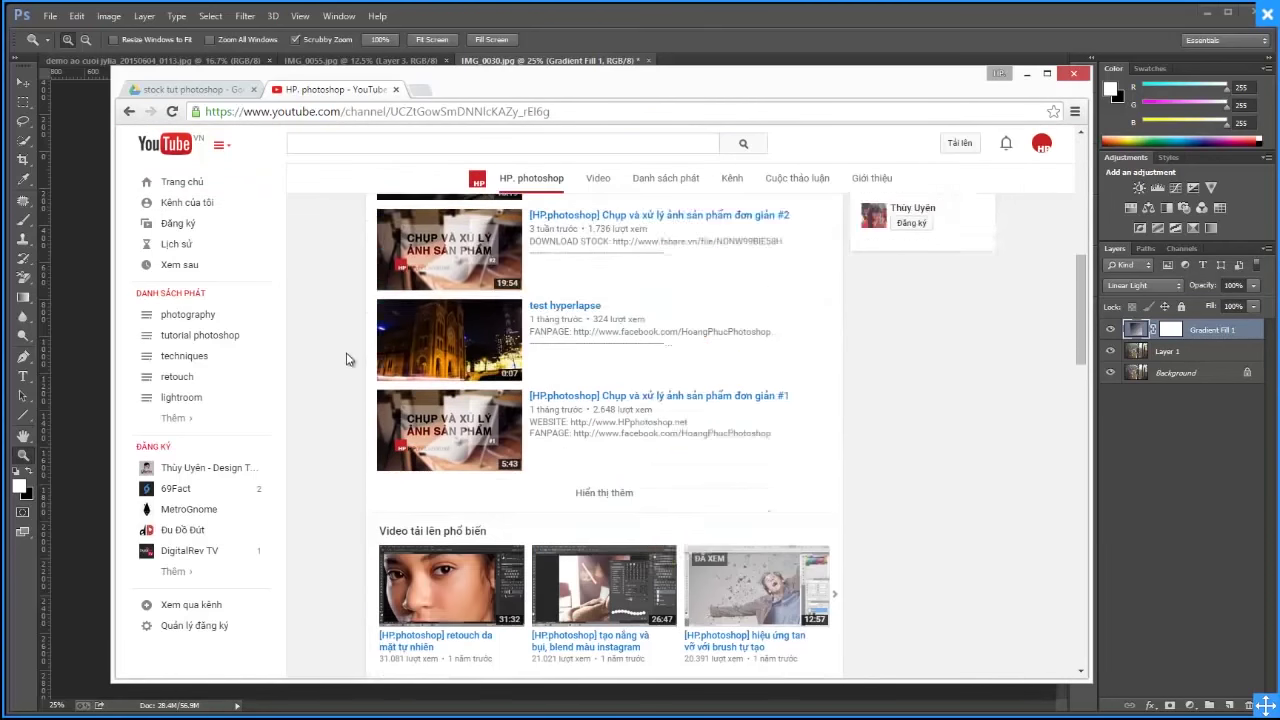
pyautogui.scroll(-5, 347, 359)
pyautogui.scroll(4, 349, 360)
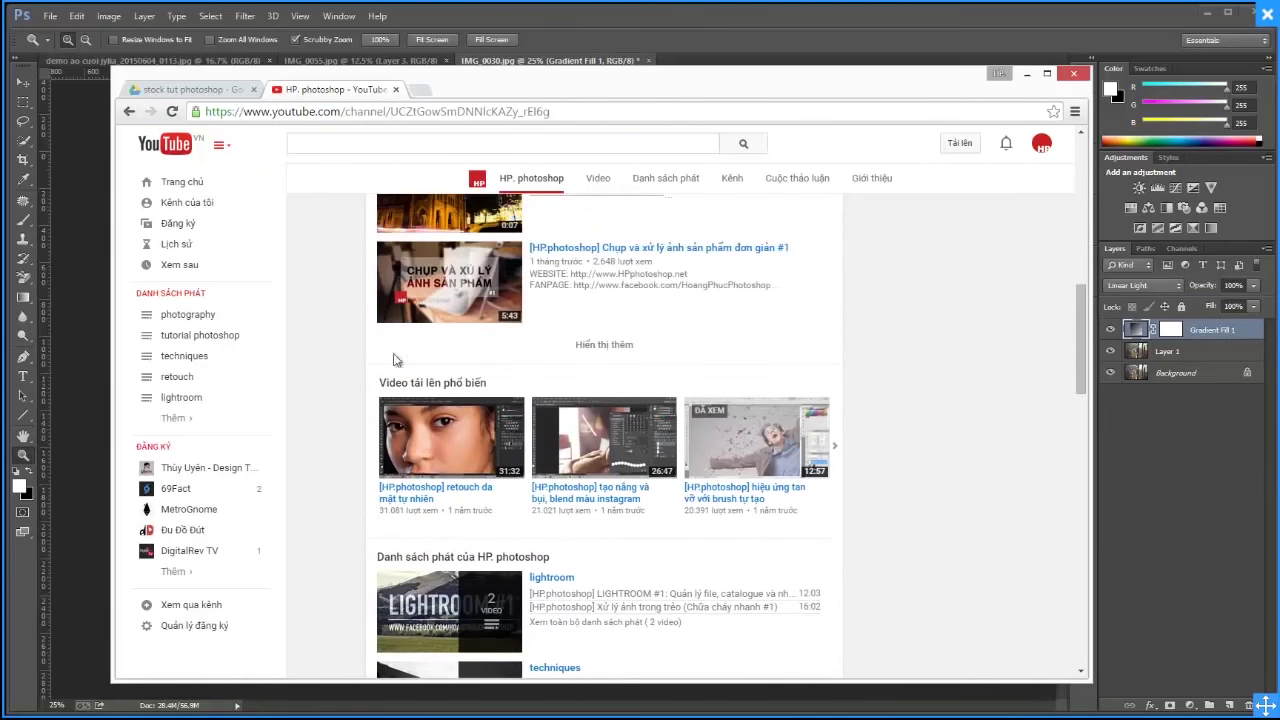
pyautogui.click(843, 447)
pyautogui.click(843, 447)
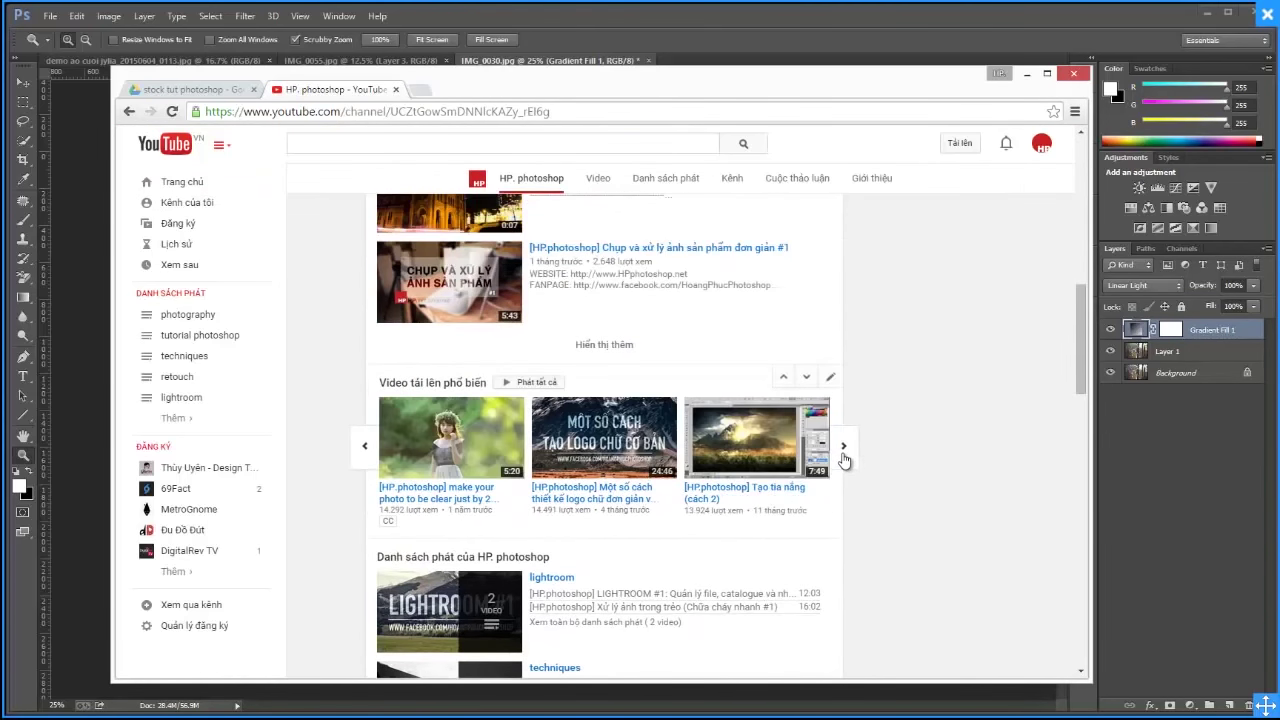
pyautogui.rightClick(767, 489)
pyautogui.click(810, 564)
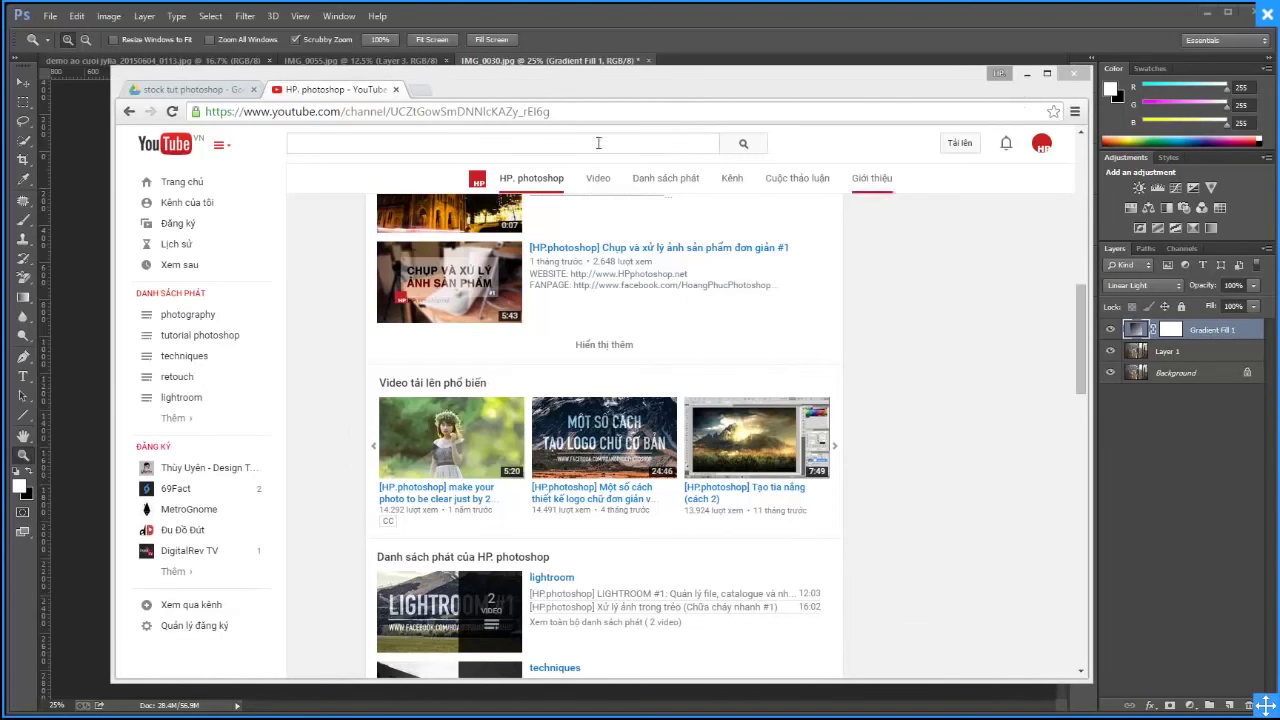
pyautogui.click(606, 314)
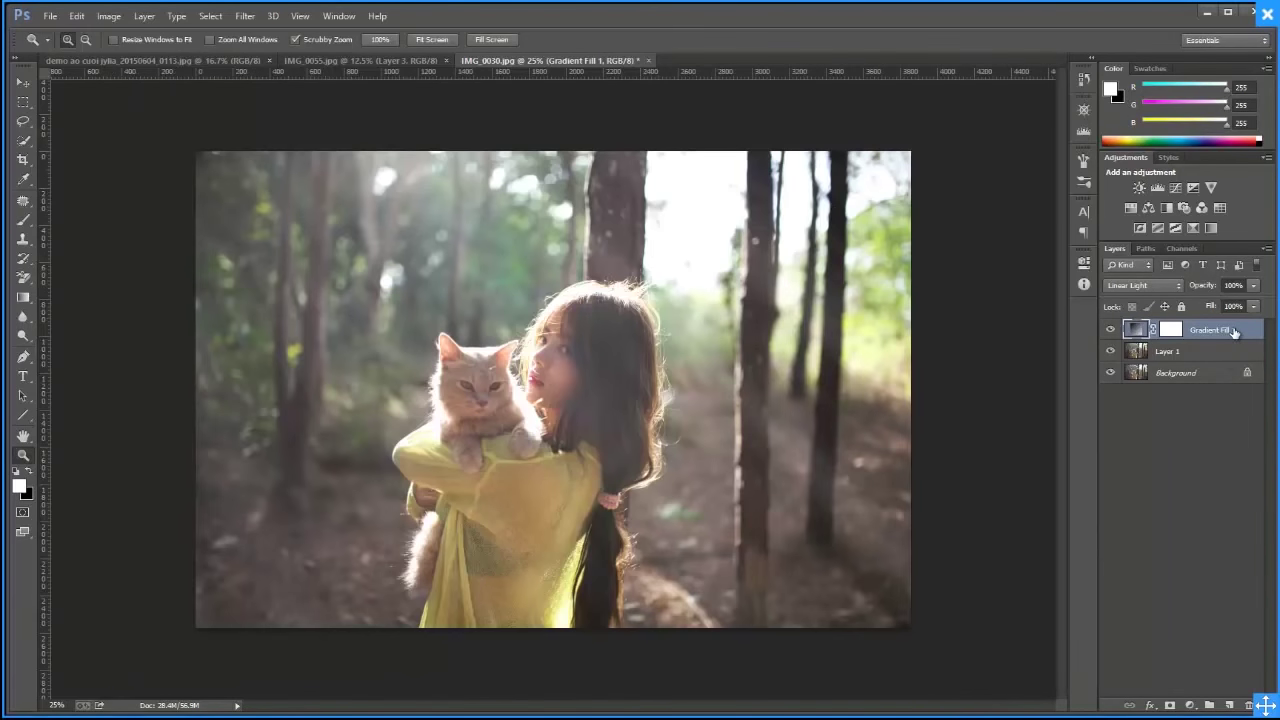
# Delete the Gradient Fill 1 layer and add a new empty Layer 2
pyautogui.press('Delete')
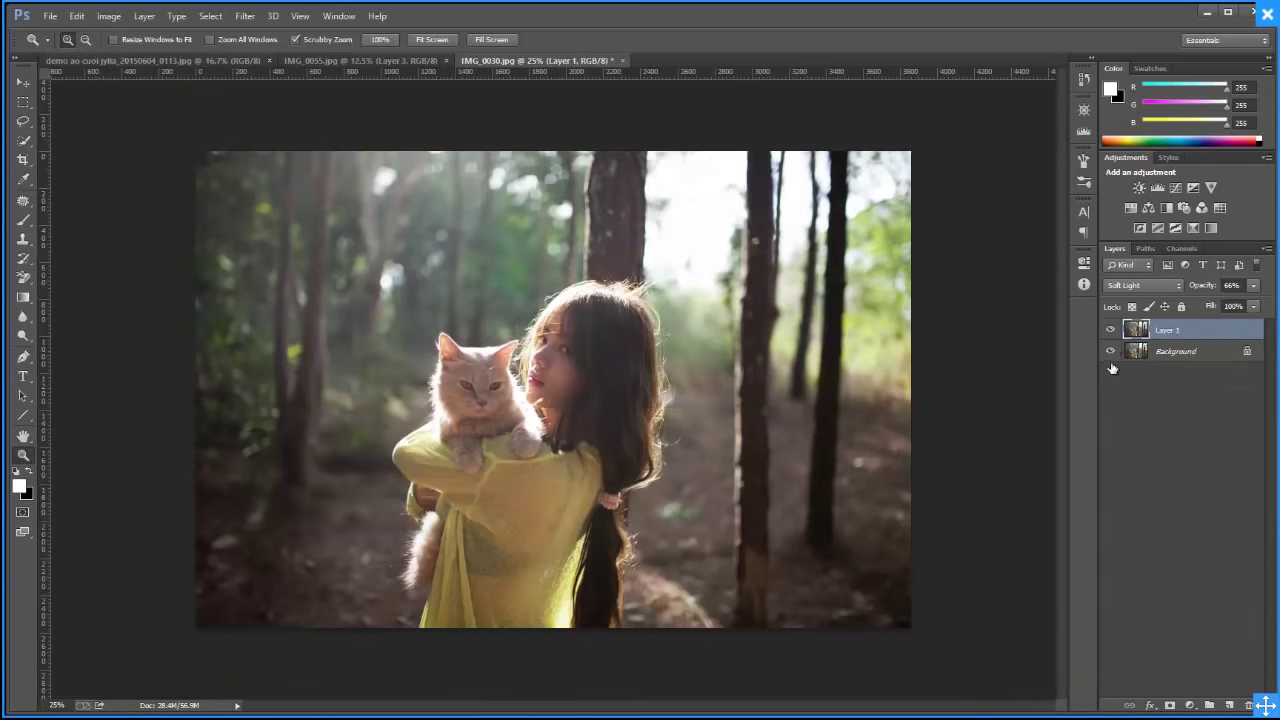
pyautogui.hotkey('ctrl', 'shift', 'n')
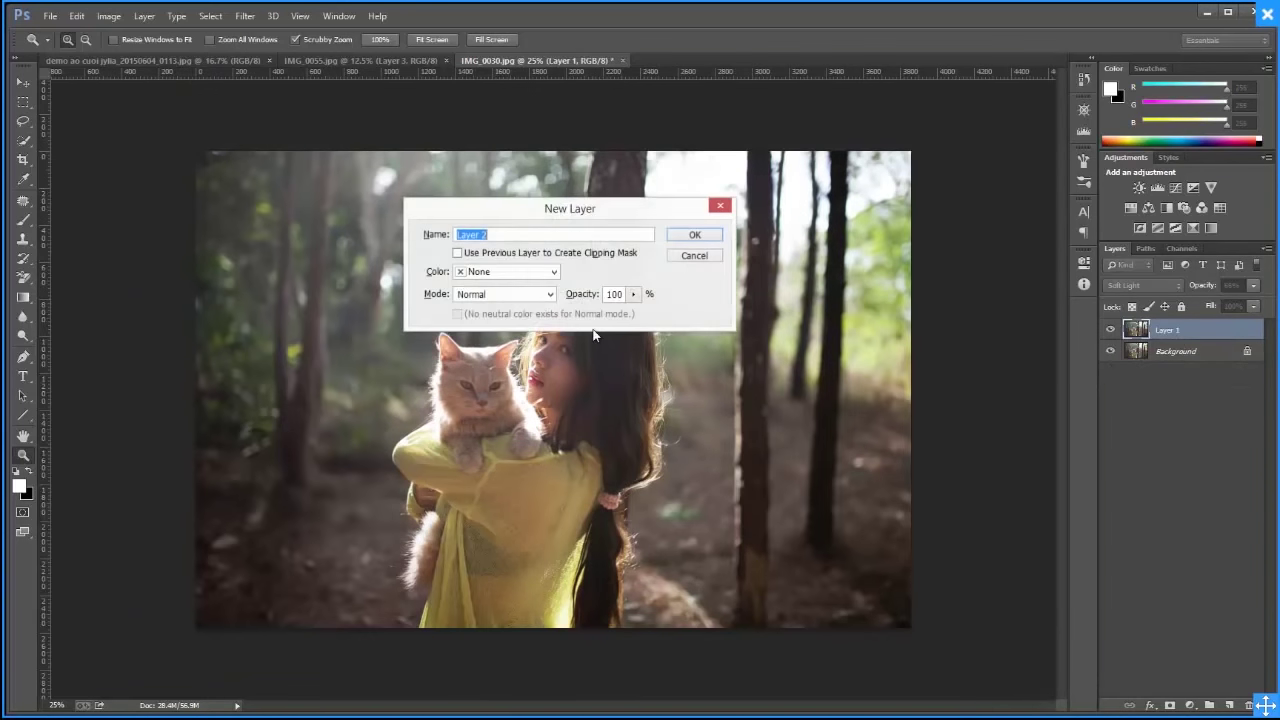
pyautogui.press('Return')
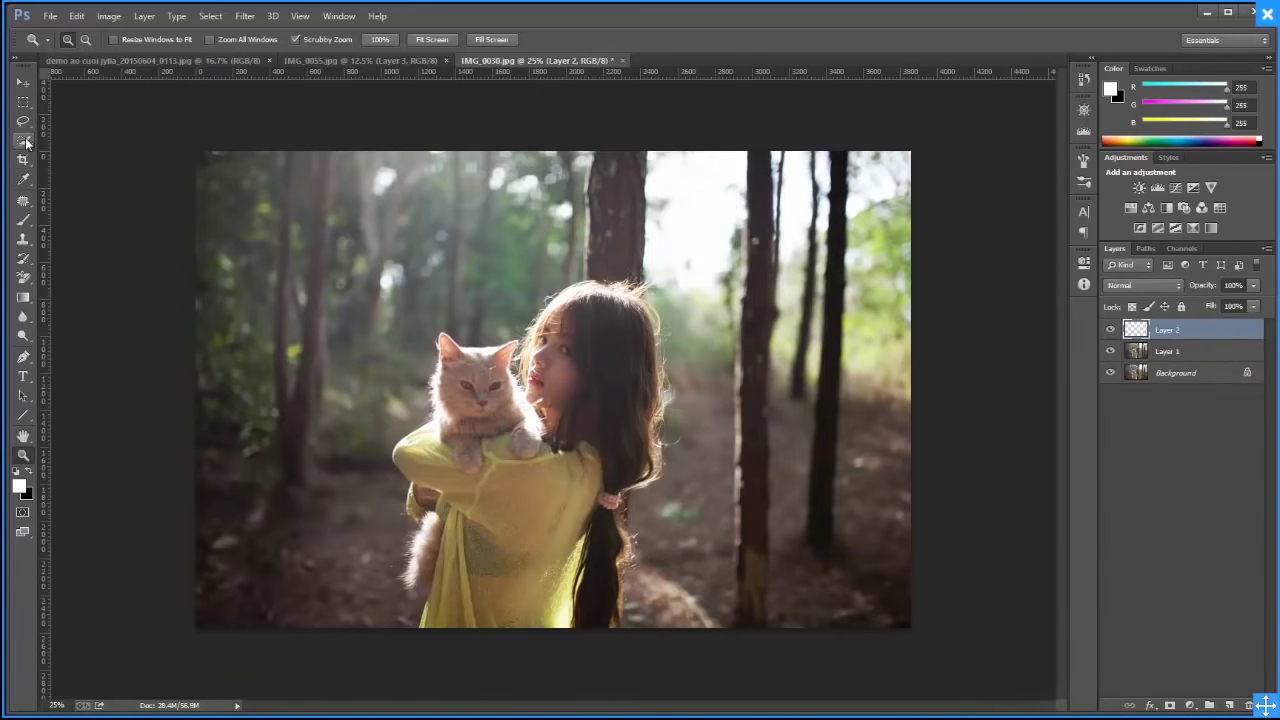
# With the Polygonal Lasso, outline three light-beam wedges fanning down from the photo's top
pyautogui.rightClick(23, 121)
pyautogui.click(80, 132)
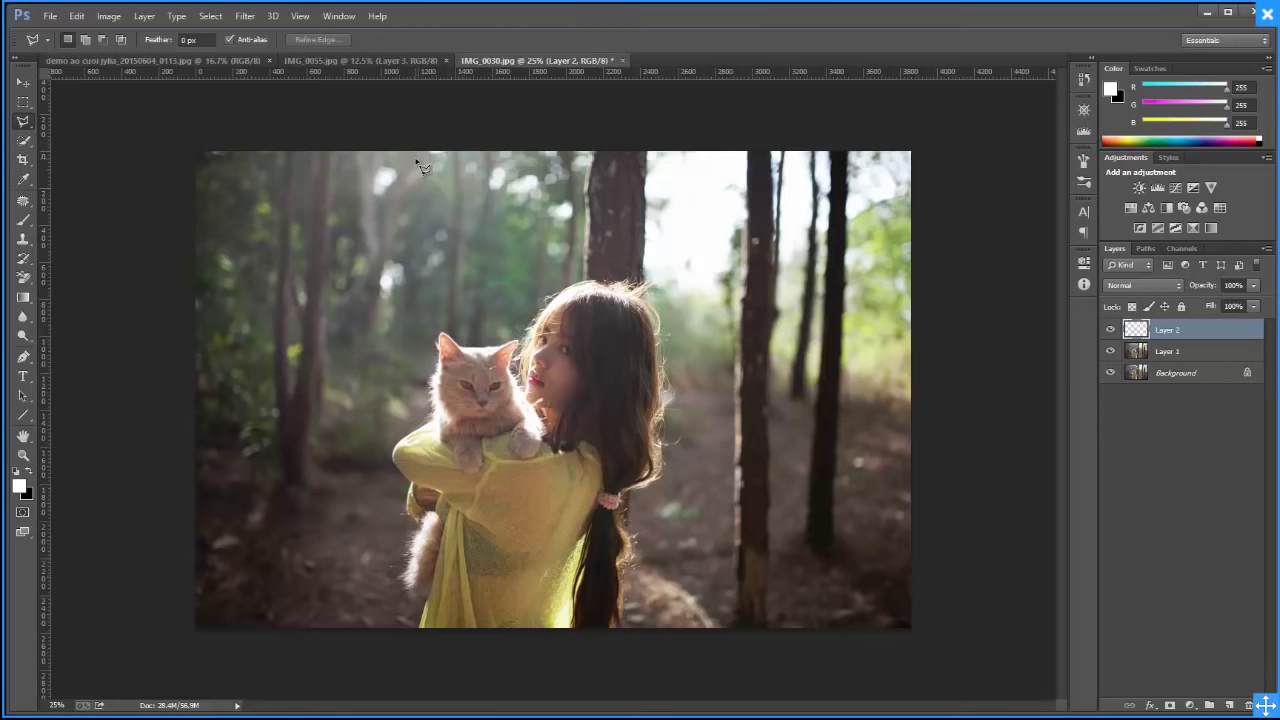
pyautogui.click(464, 130)
pyautogui.click(656, 322)
pyautogui.click(980, 632)
pyautogui.click(820, 673)
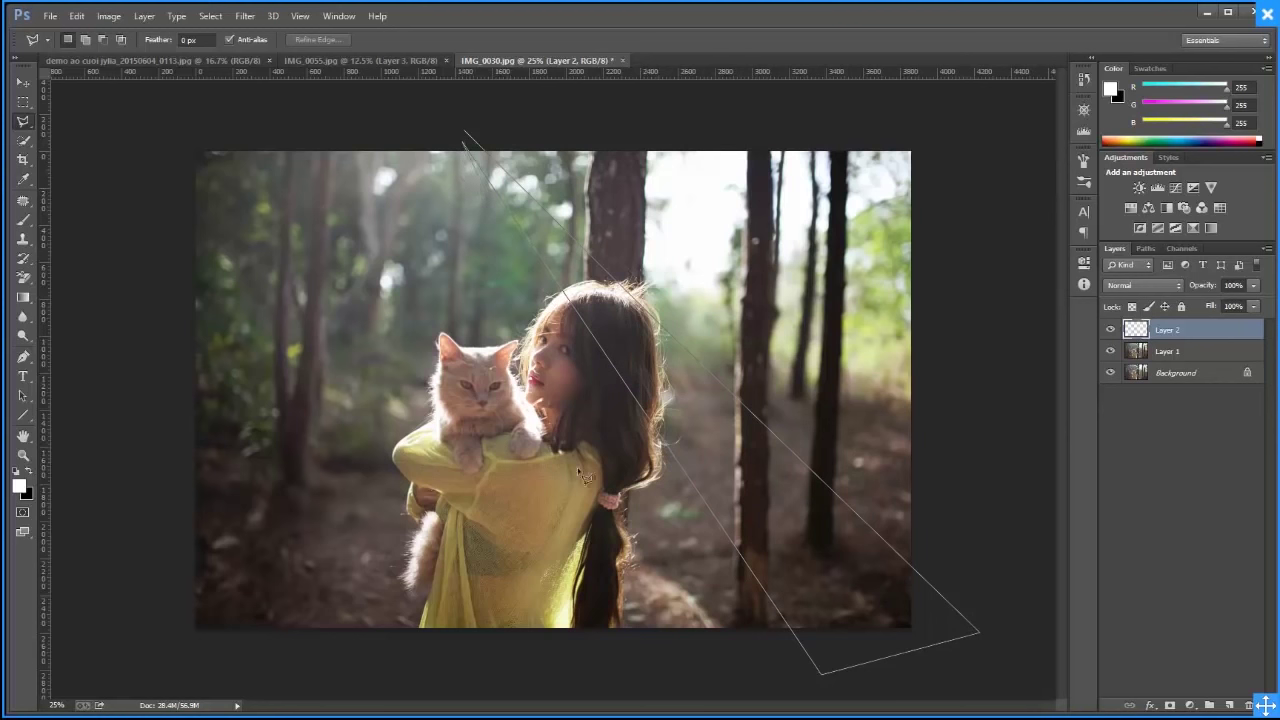
pyautogui.click(766, 662)
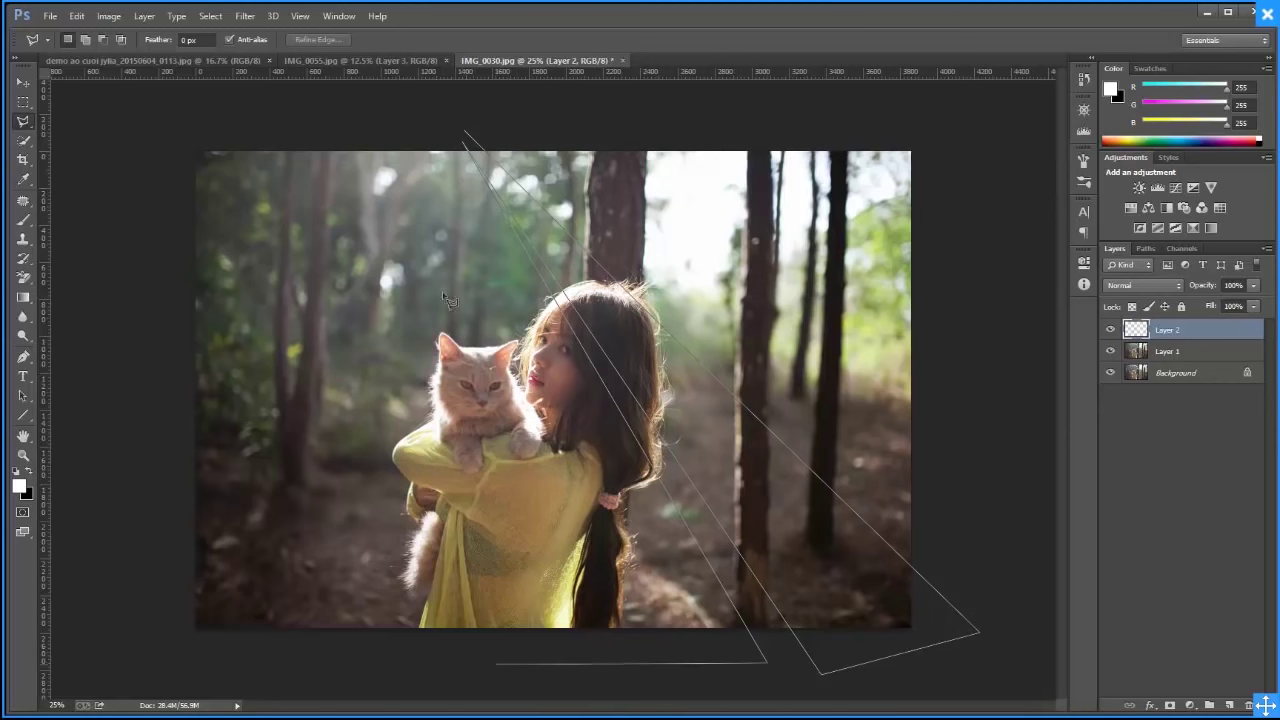
pyautogui.click(441, 141)
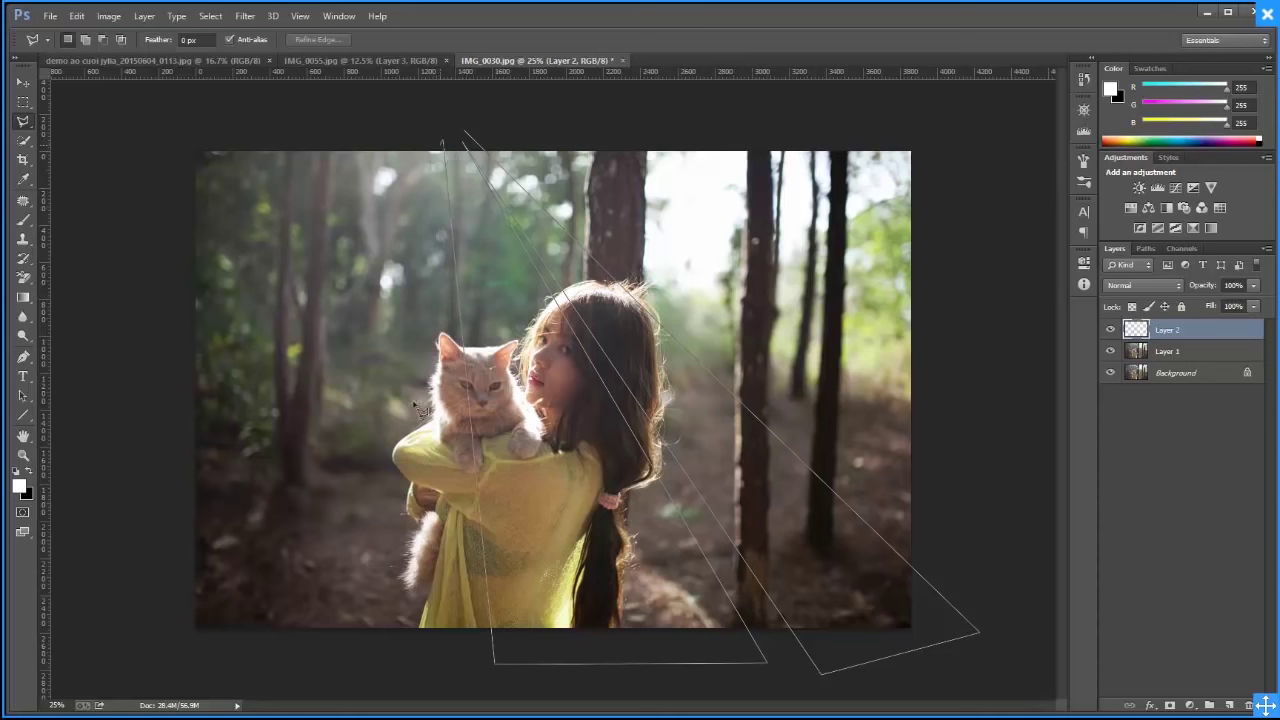
pyautogui.click(456, 710)
pyautogui.click(413, 126)
pyautogui.click(463, 131)
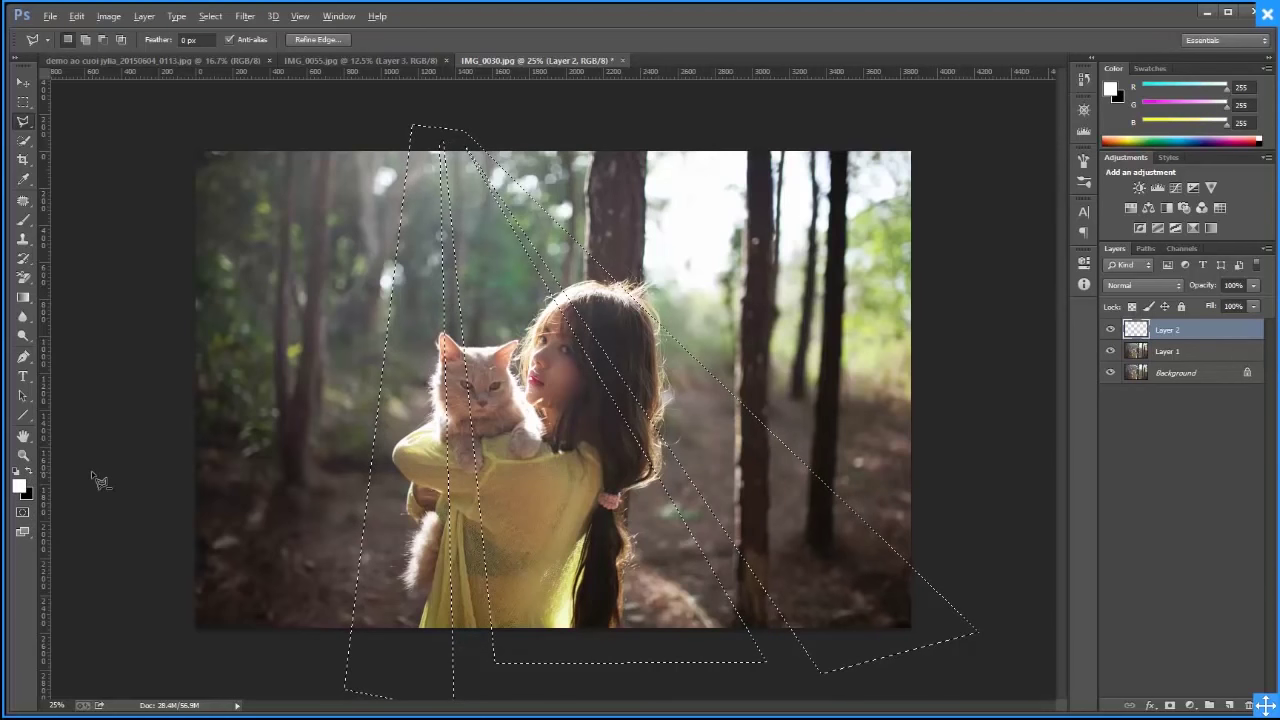
# Fill the beam selection with white, then blend Layer 2 as Soft Light at 60% opacity
pyautogui.hotkey('alt', 'BackSpace')
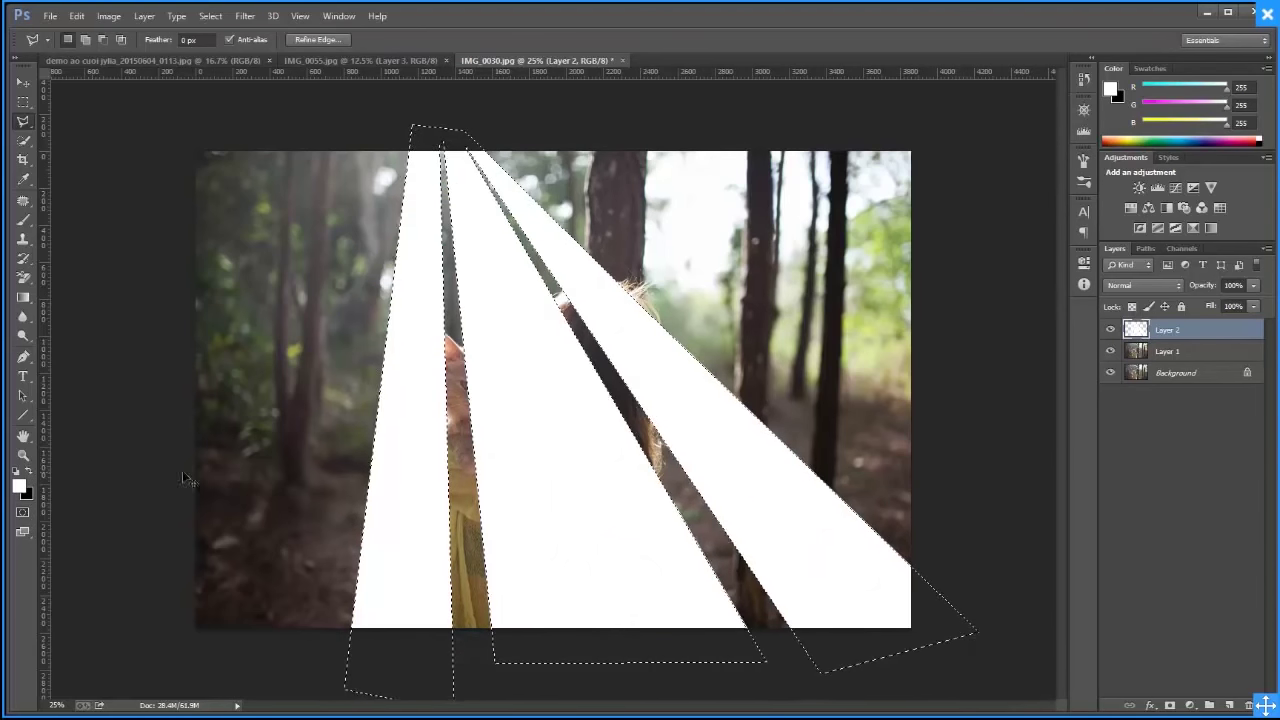
pyautogui.hotkey('ctrl', 'd')
pyautogui.click(1123, 285)
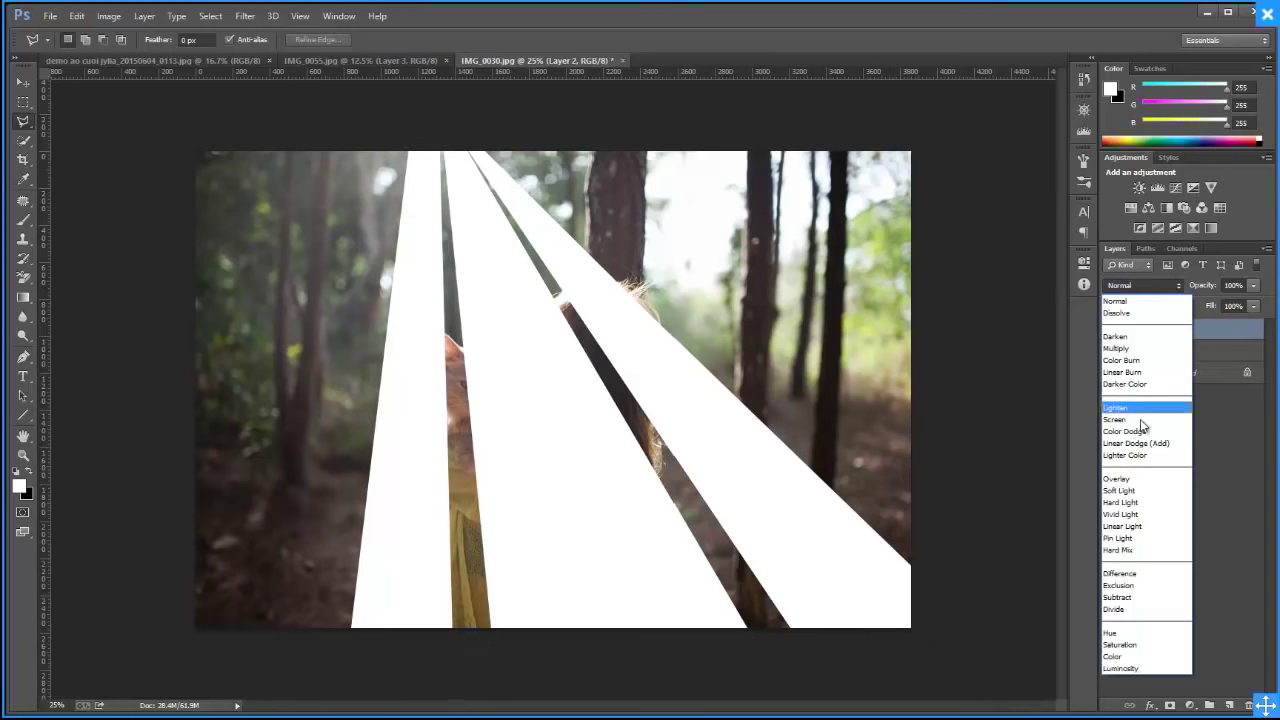
pyautogui.click(1136, 421)
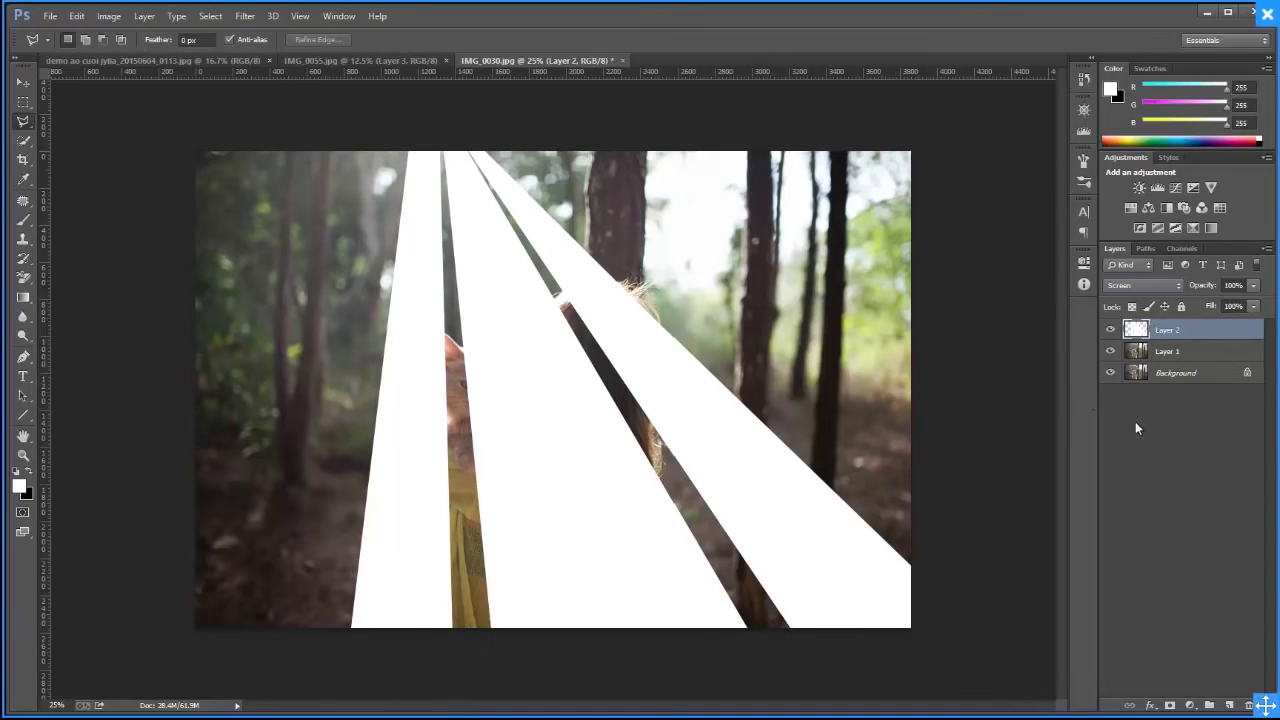
pyautogui.click(1157, 290)
pyautogui.click(1148, 335)
pyautogui.click(1145, 286)
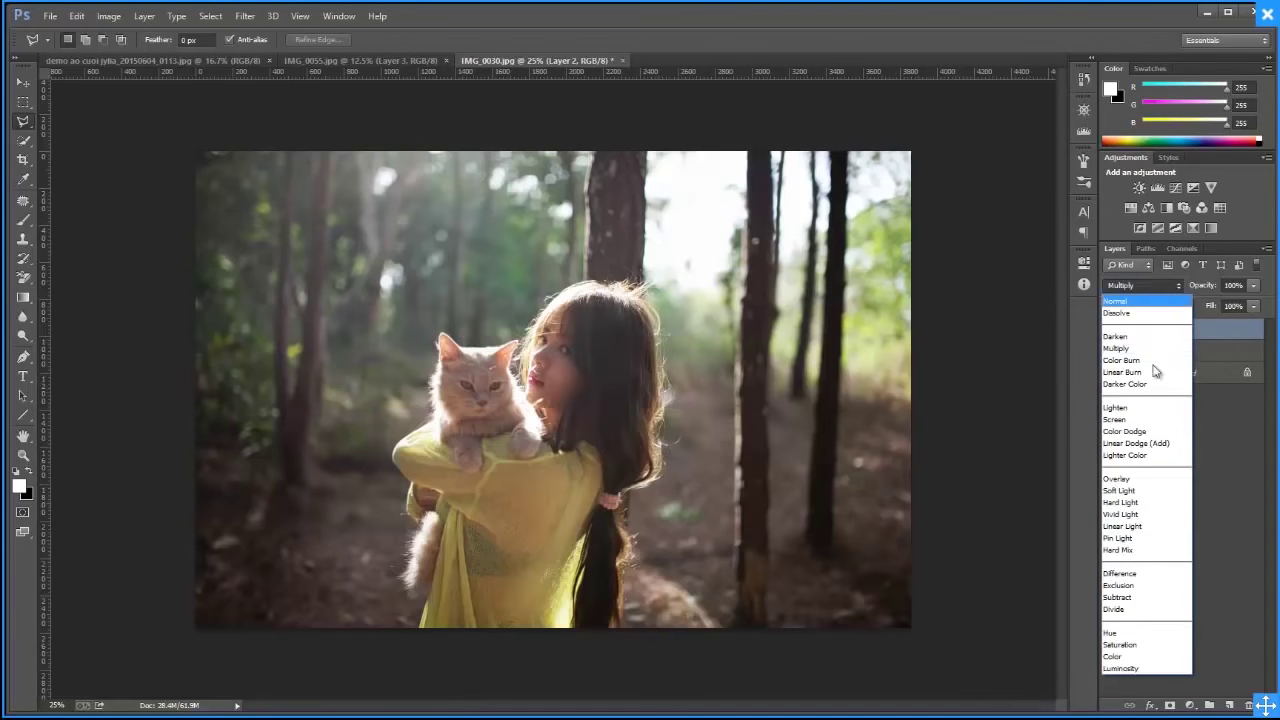
pyautogui.click(1143, 502)
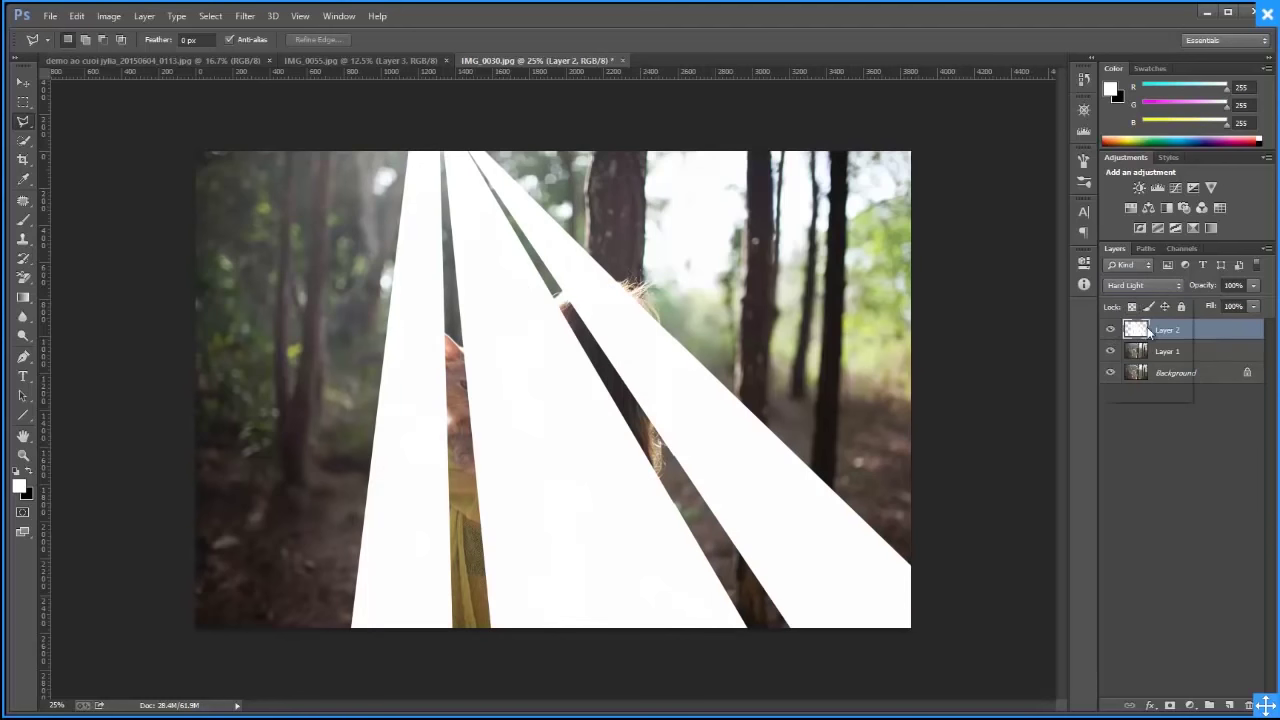
pyautogui.click(1143, 285)
pyautogui.click(1143, 490)
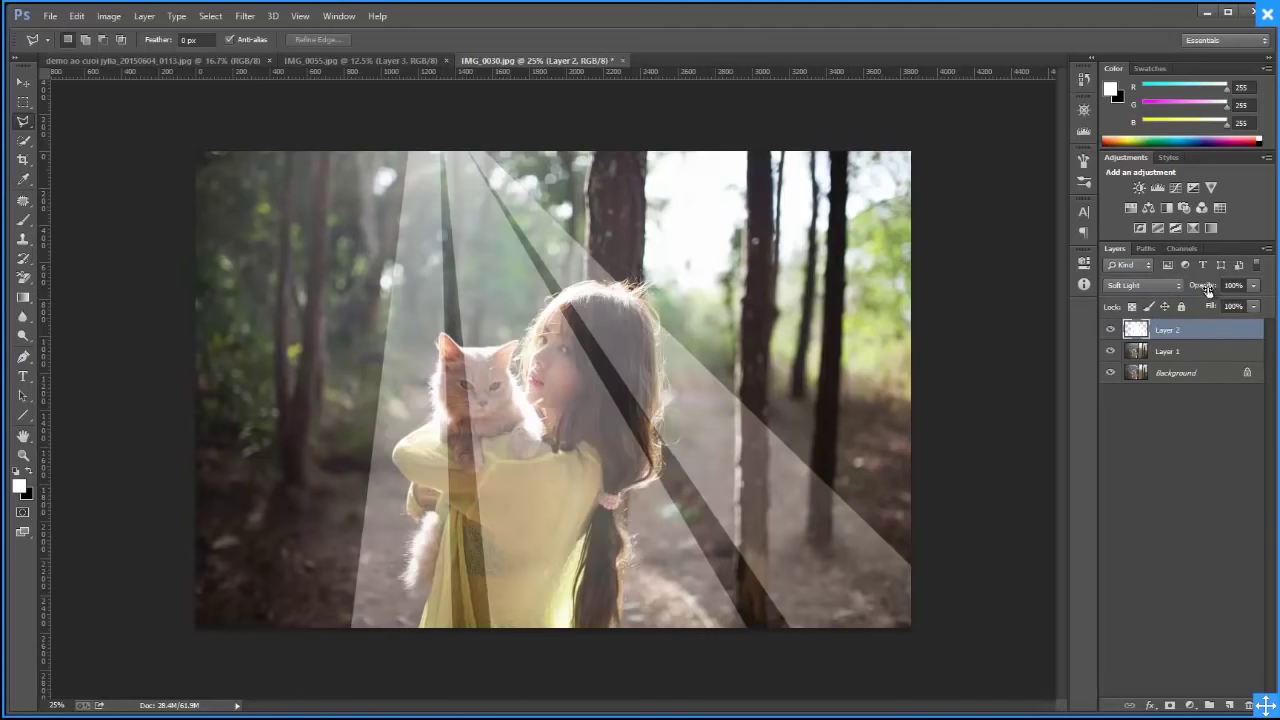
pyautogui.moveTo(1208, 288); pyautogui.dragTo(1180, 306)
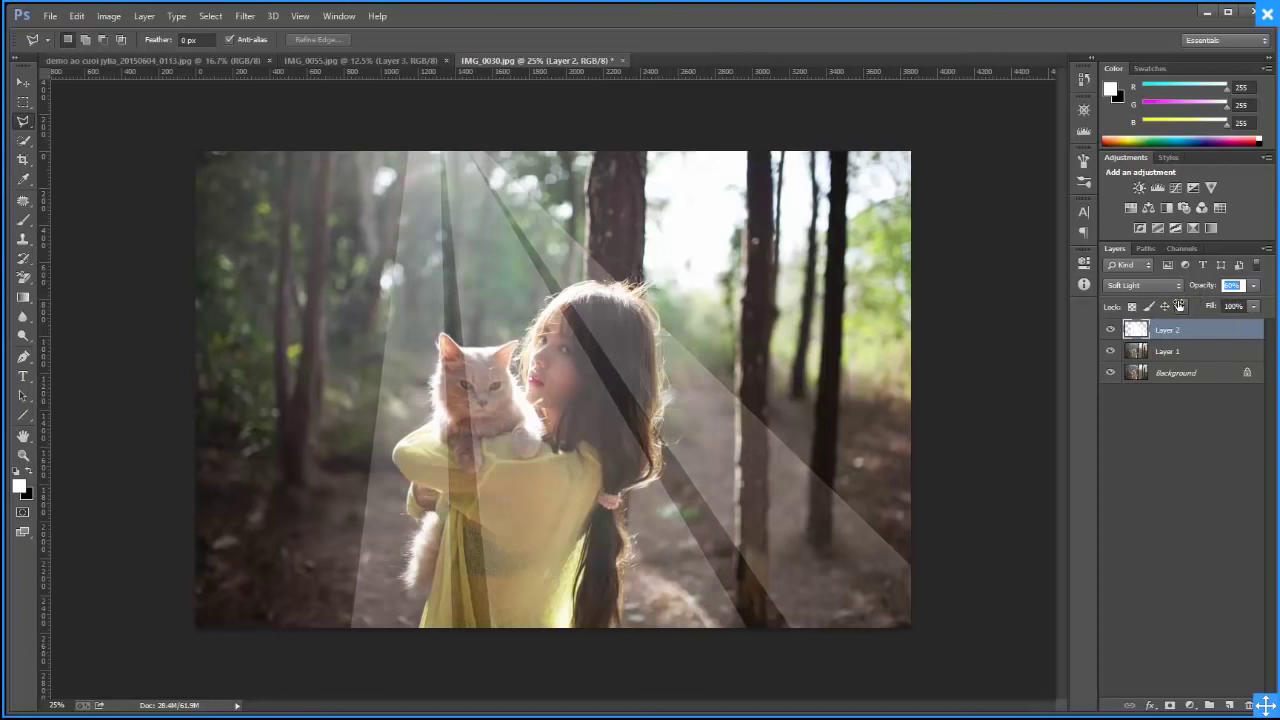
# Apply a large-radius Gaussian Blur to soften the white rays
pyautogui.click(244, 16)
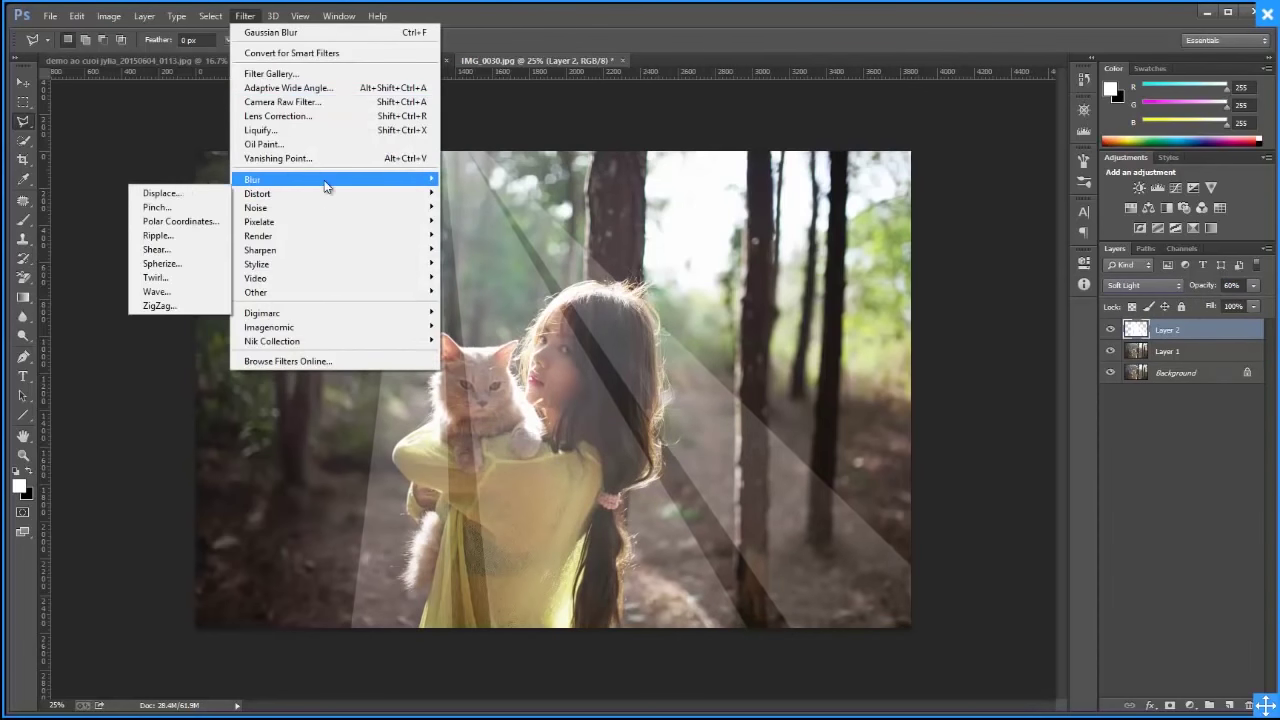
pyautogui.moveTo(300, 179)
pyautogui.click(176, 285)
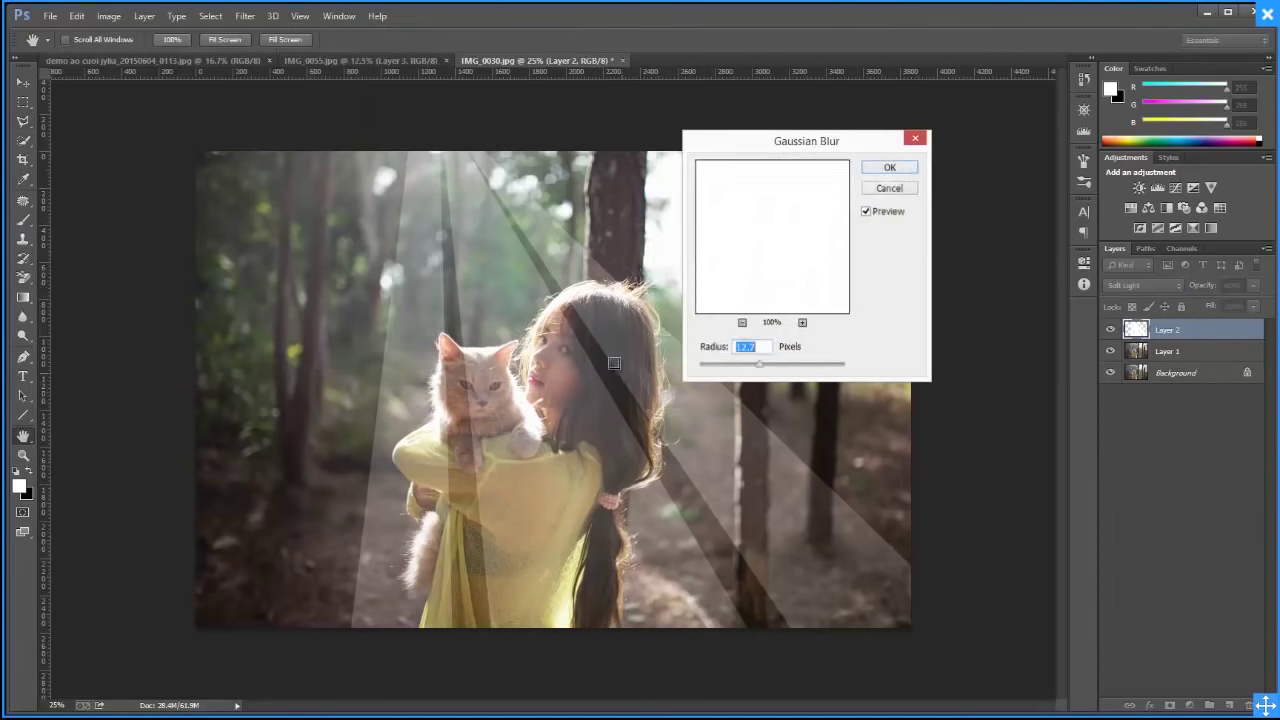
pyautogui.moveTo(759, 364); pyautogui.dragTo(780, 364)
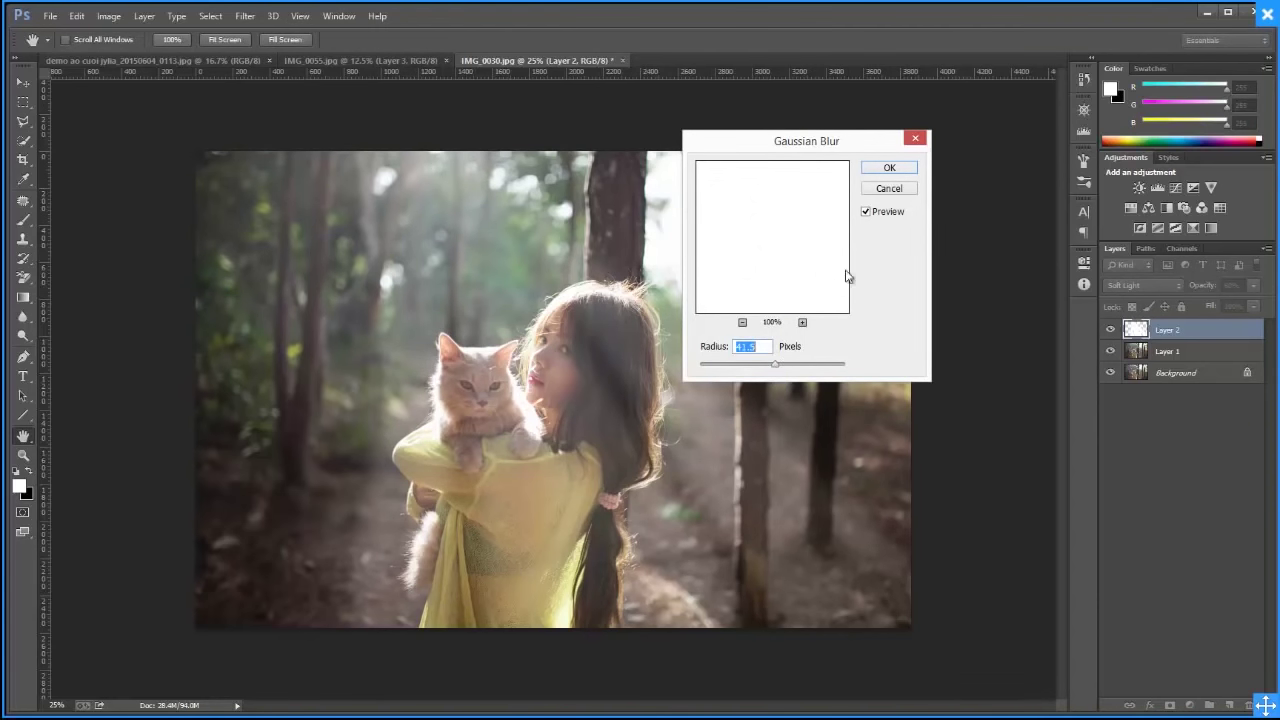
pyautogui.click(889, 167)
pyautogui.press('l')
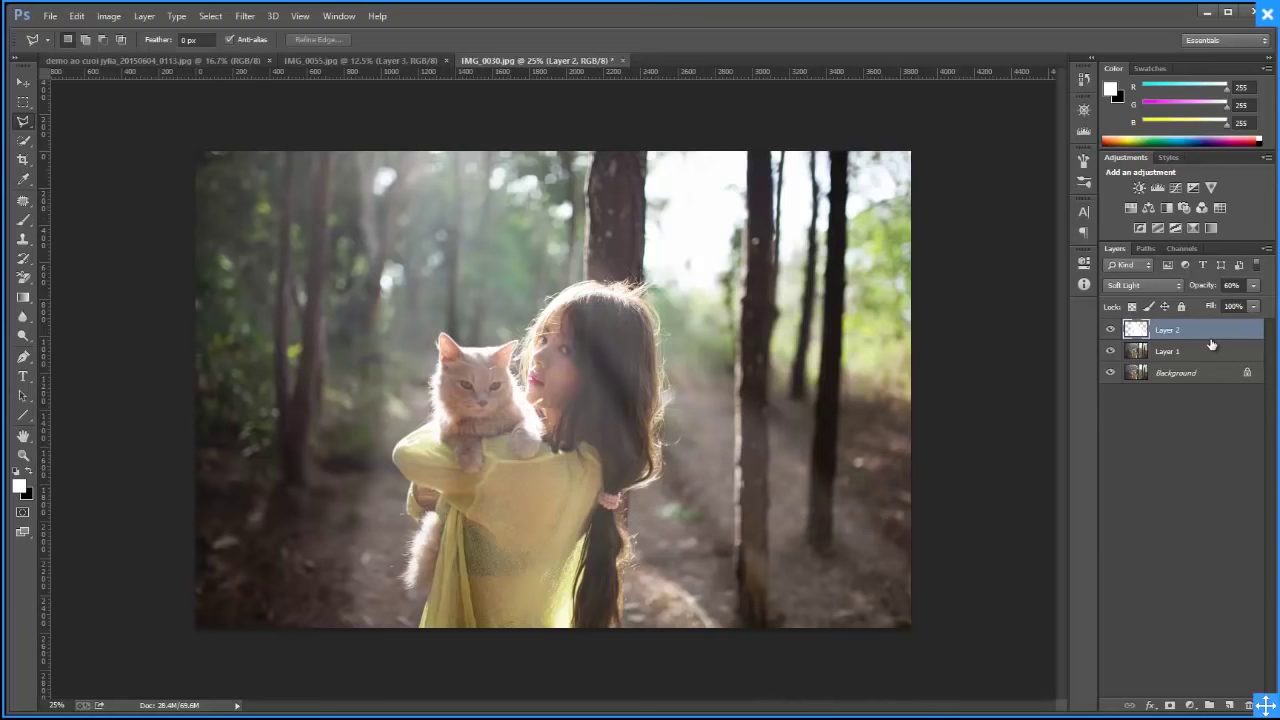
# Remove the blurred ray layer and create a fresh empty layer
pyautogui.hotkey('ctrl', 'e')
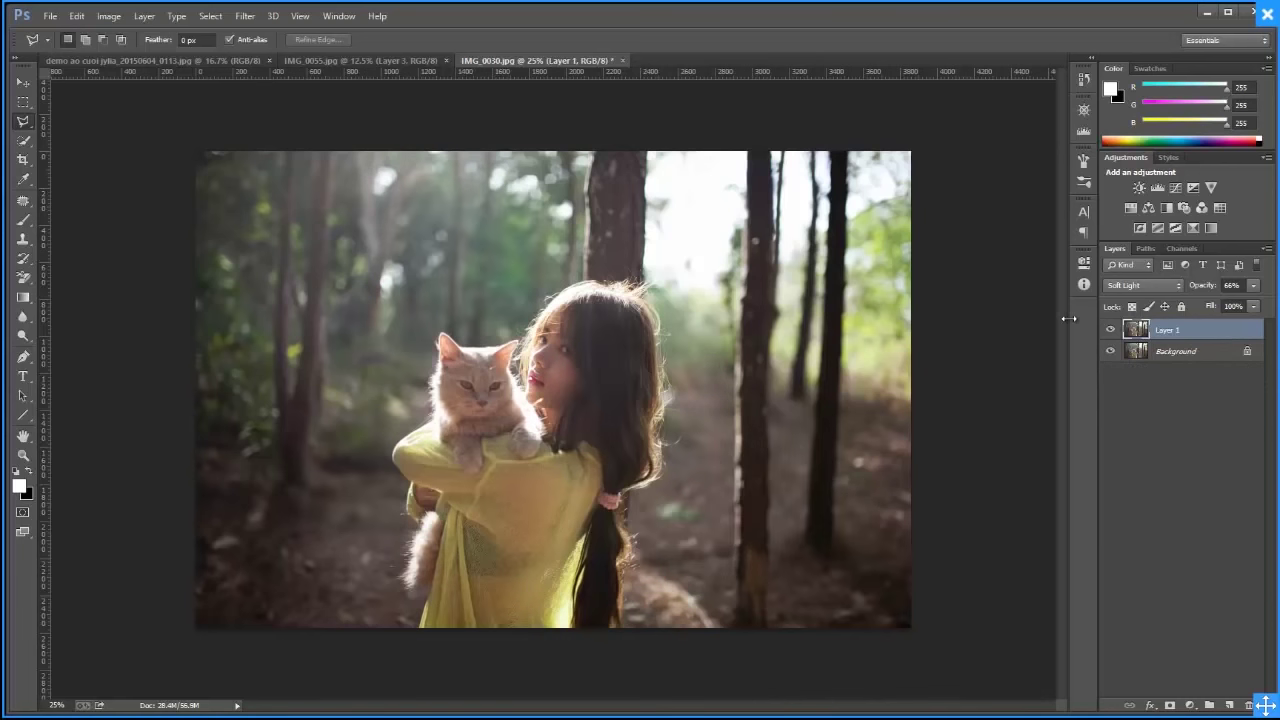
pyautogui.hotkey('ctrl', 'shift', 'n')
pyautogui.press('Return')
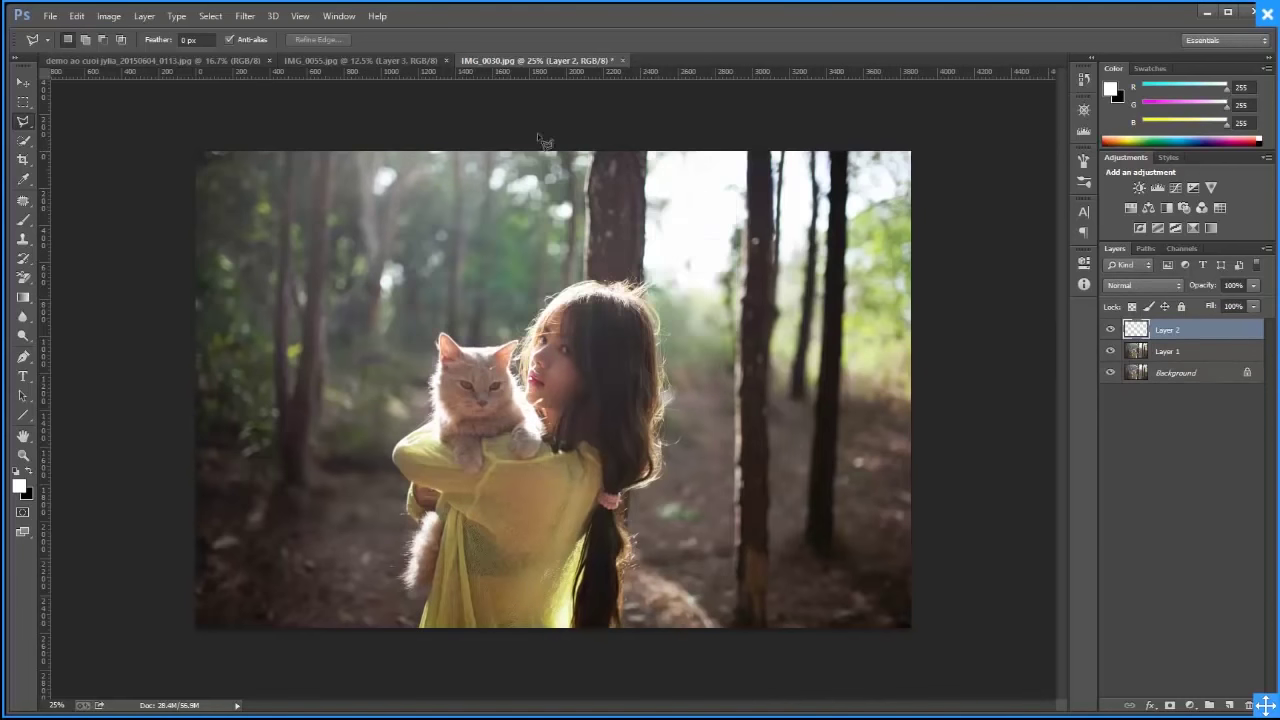
# Outline three long tapering beam shapes across the photo with the Polygonal Lasso
pyautogui.click(463, 105)
pyautogui.click(968, 663)
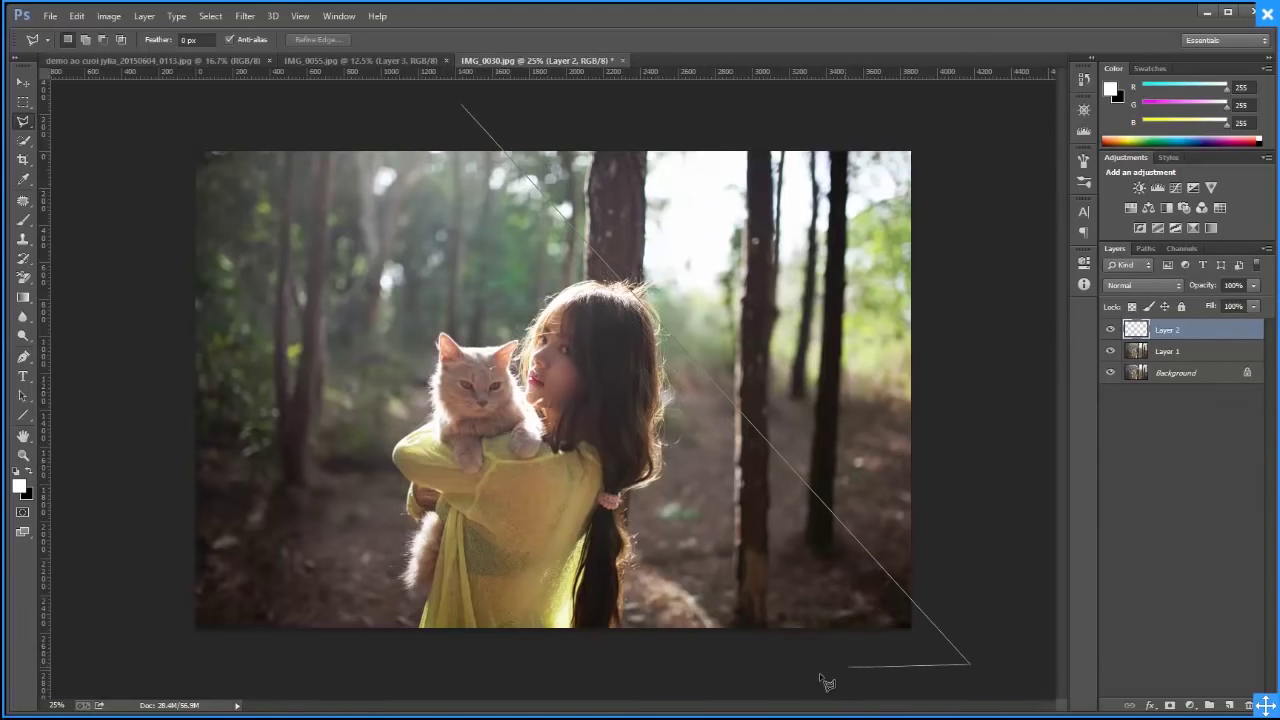
pyautogui.click(670, 674)
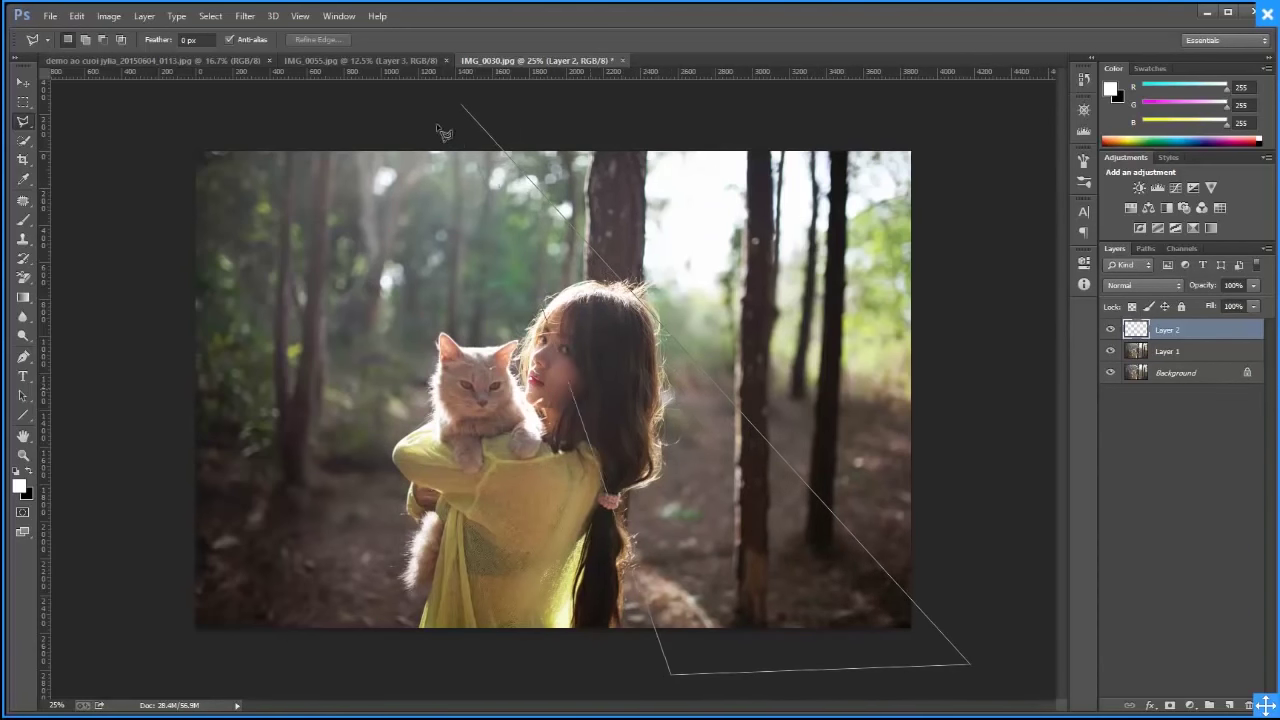
pyautogui.click(455, 119)
pyautogui.click(367, 121)
pyautogui.click(445, 131)
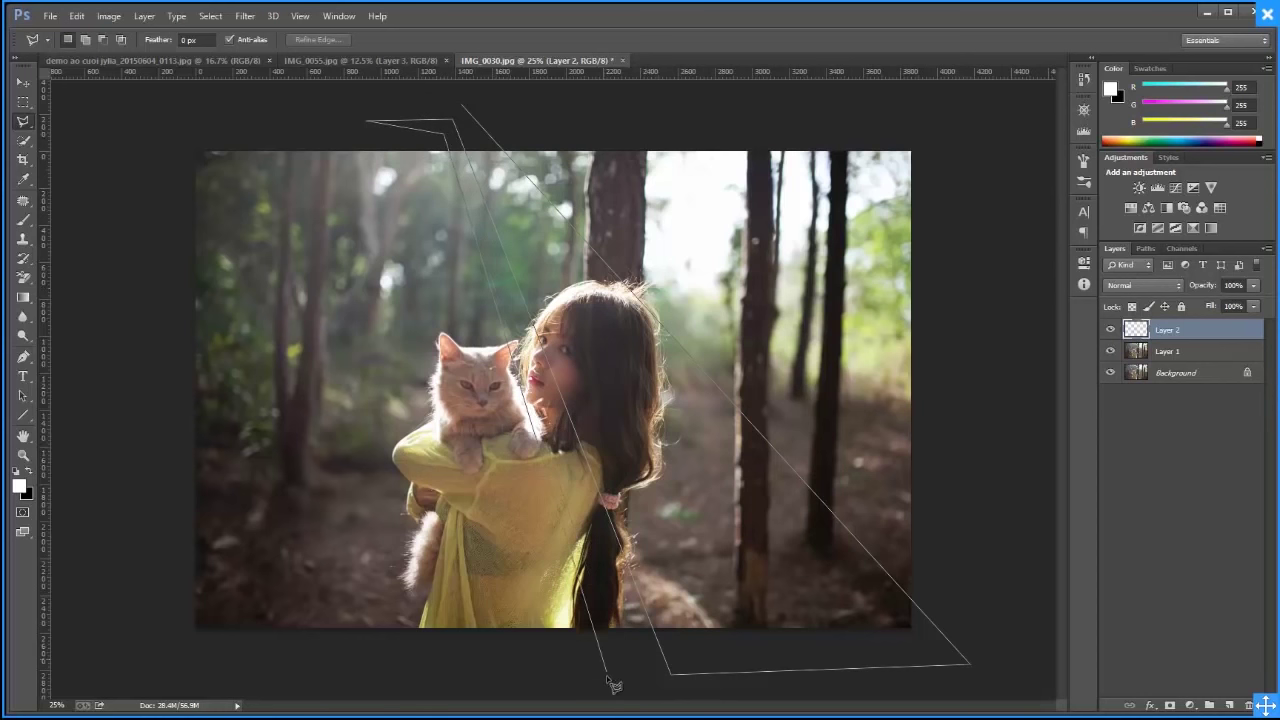
pyautogui.click(480, 680)
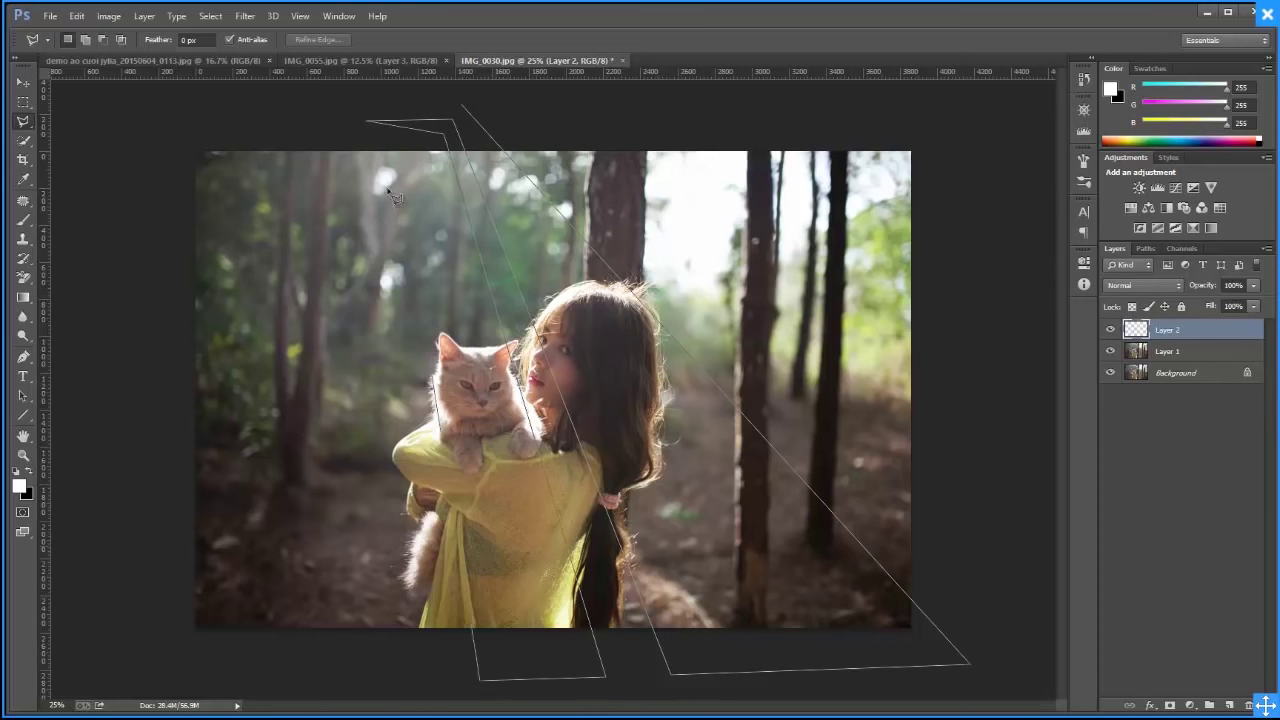
pyautogui.click(398, 134)
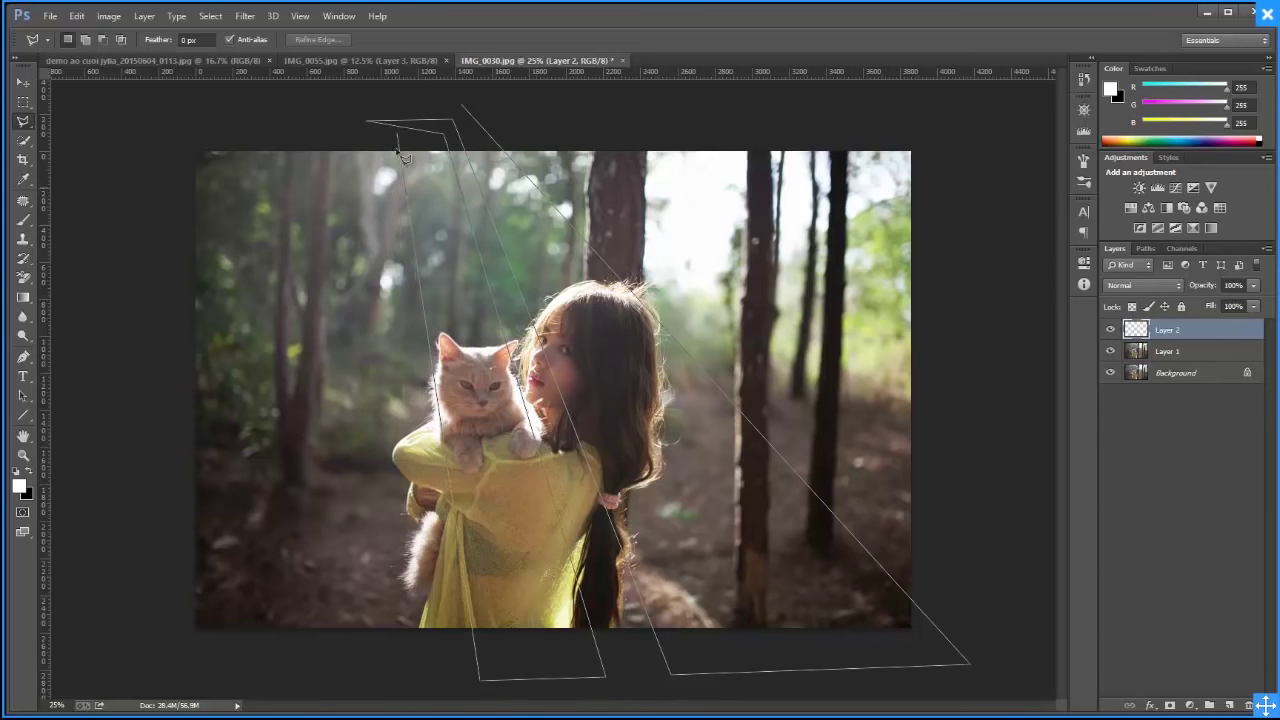
pyautogui.click(435, 676)
pyautogui.click(336, 658)
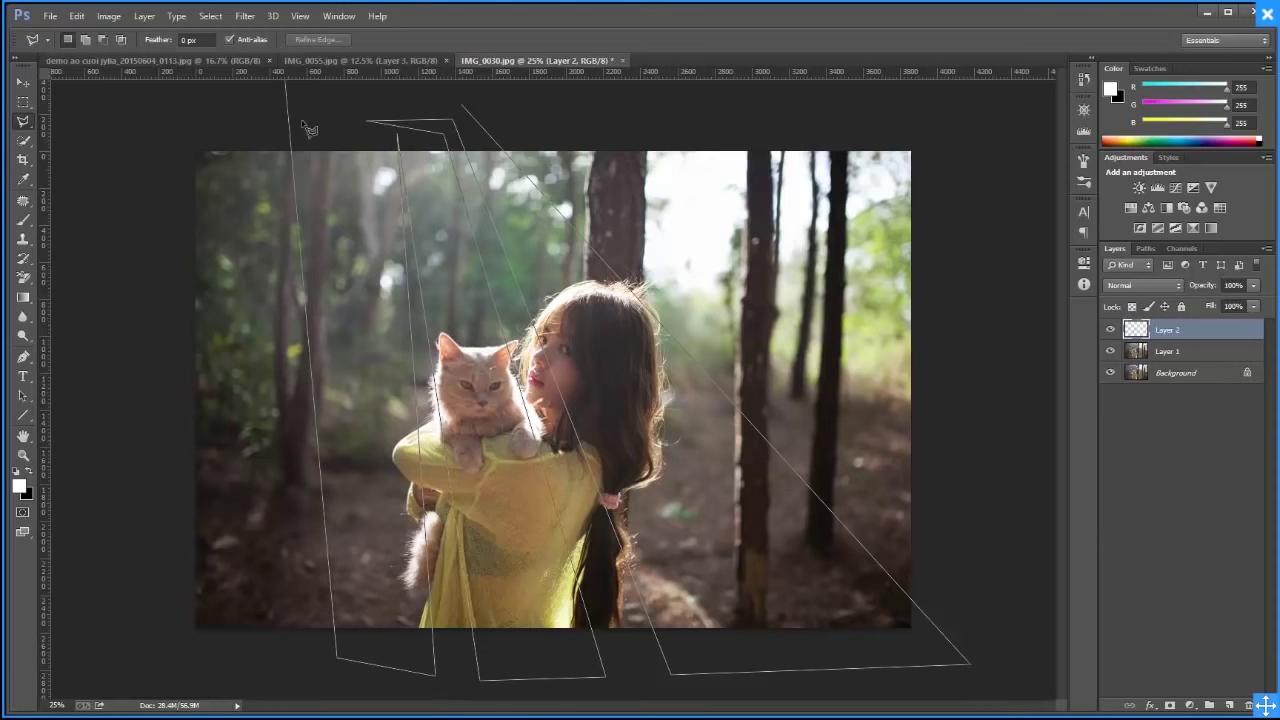
pyautogui.doubleClick(334, 104)
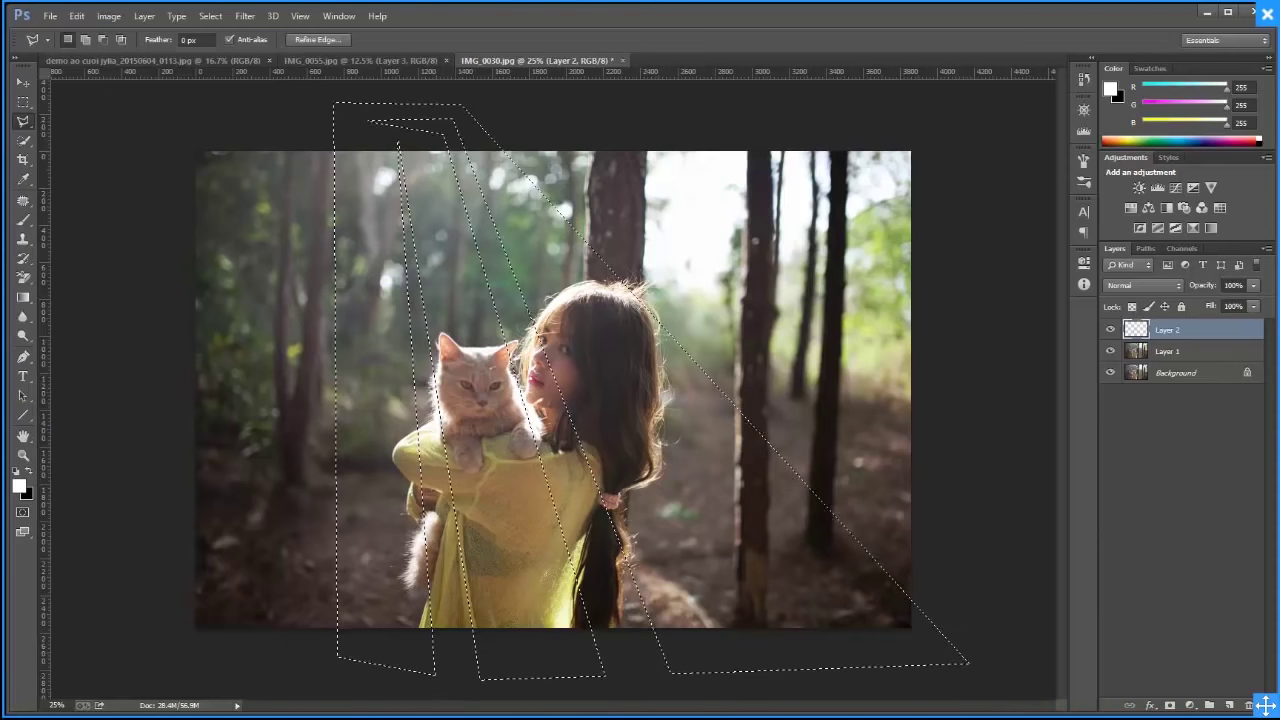
pyautogui.hotkey('ctrl', 'd')
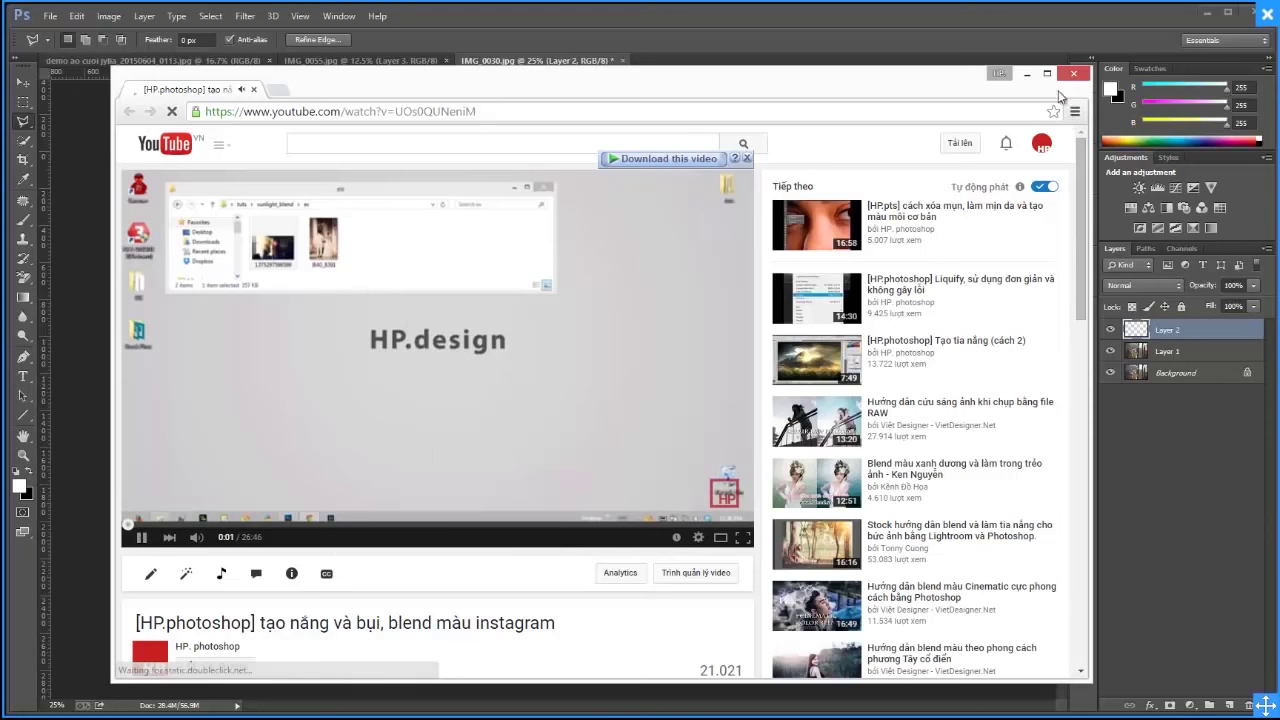
# Close the YouTube tutorial window to get back to the Photoshop photo
pyautogui.hotkey('ctrl', 'w')
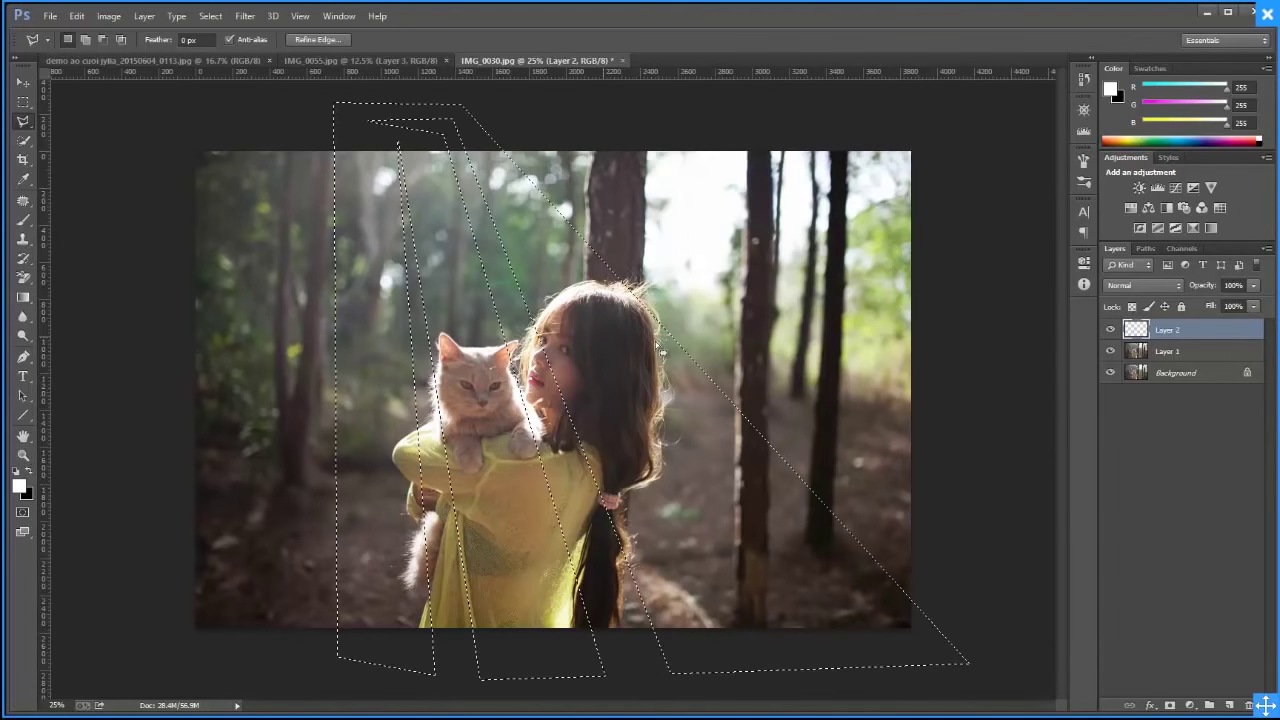
# Deselect, bring up IMG_0055.jpg, and toggle its edit layers off and on to compare
pyautogui.hotkey('ctrl', 'd')
pyautogui.click(201, 60)
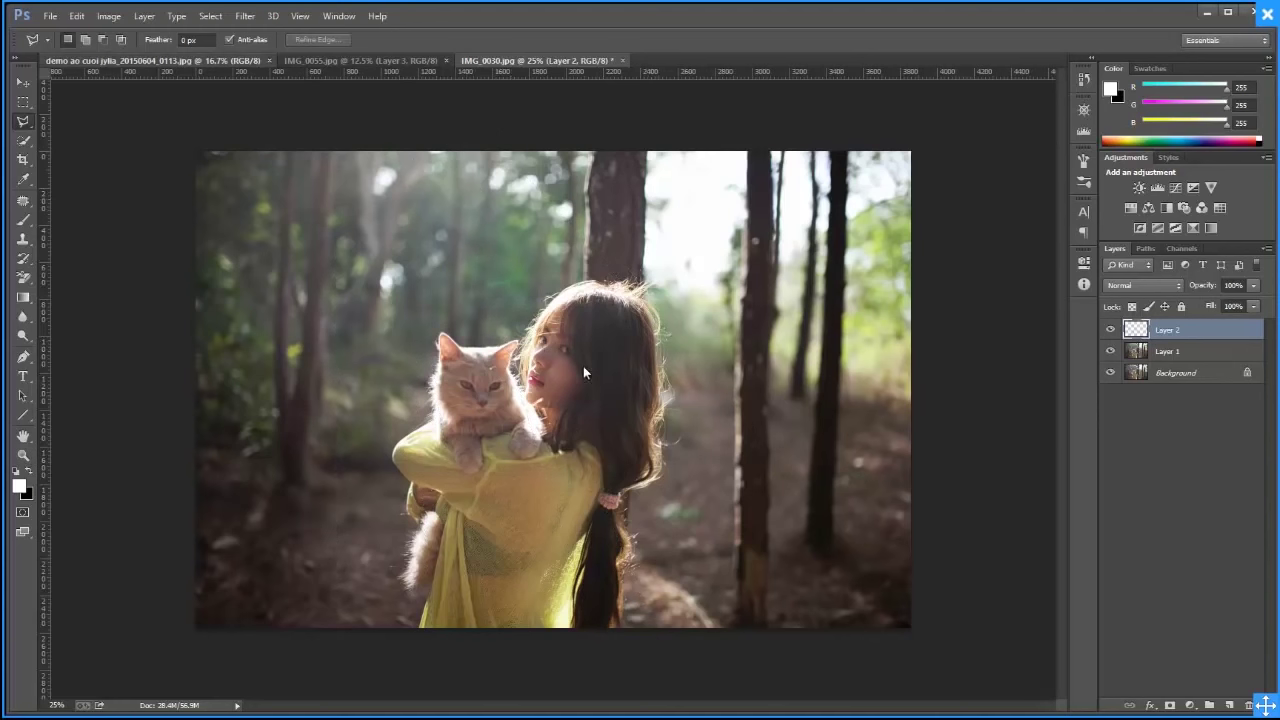
pyautogui.click(385, 62)
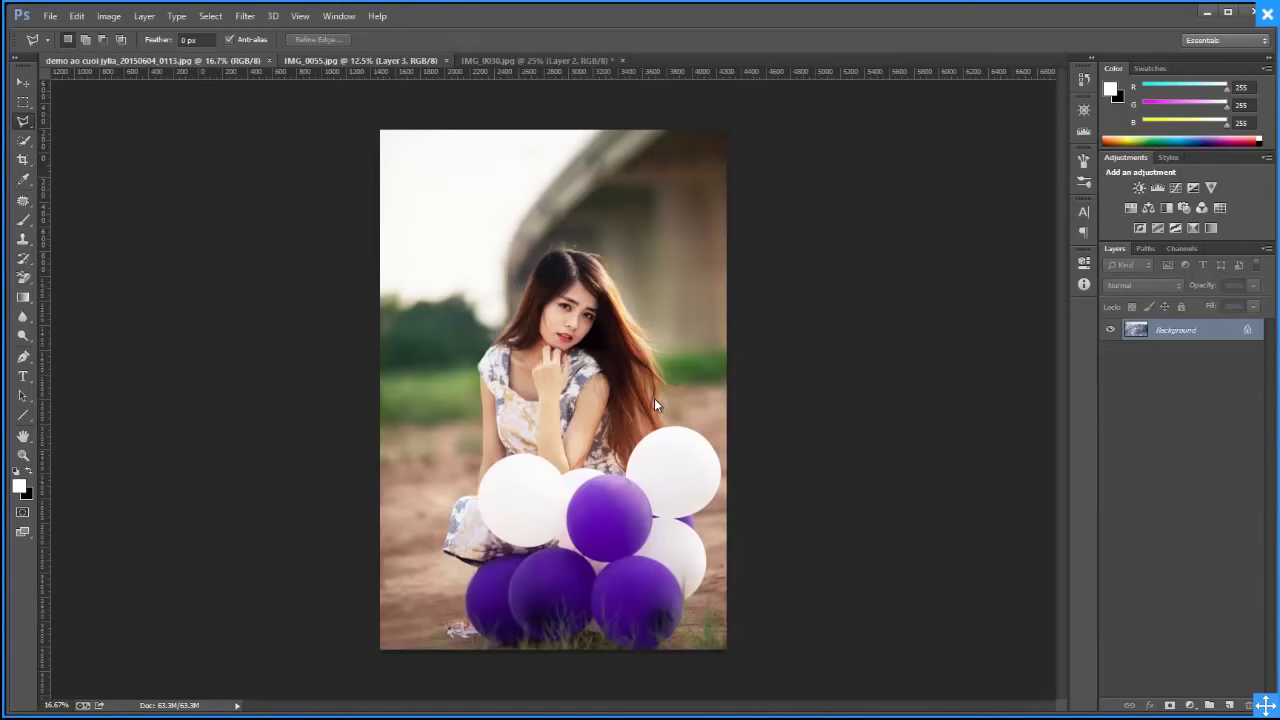
pyautogui.moveTo(1115, 338); pyautogui.dragTo(1110, 449)
pyautogui.moveTo(1110, 333); pyautogui.dragTo(1110, 449)
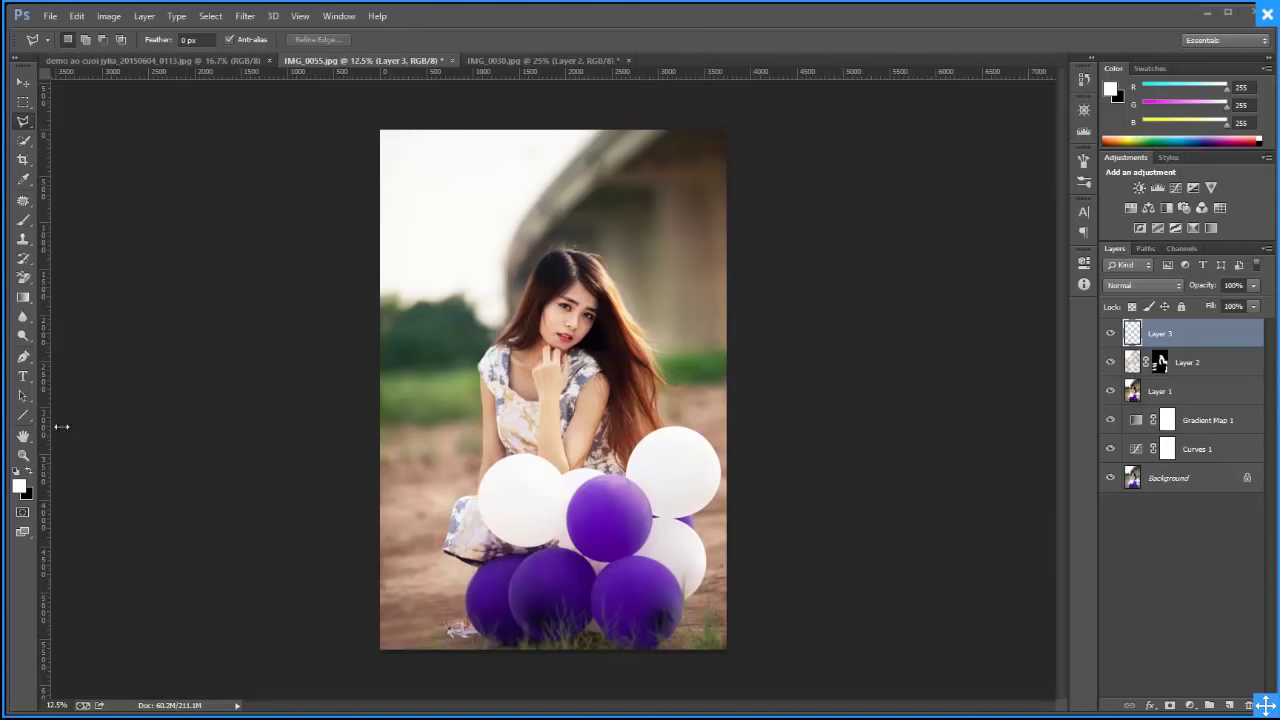
# Zoom in on the balloons and Quick-Select the upper-right white balloon
pyautogui.click(29, 458)
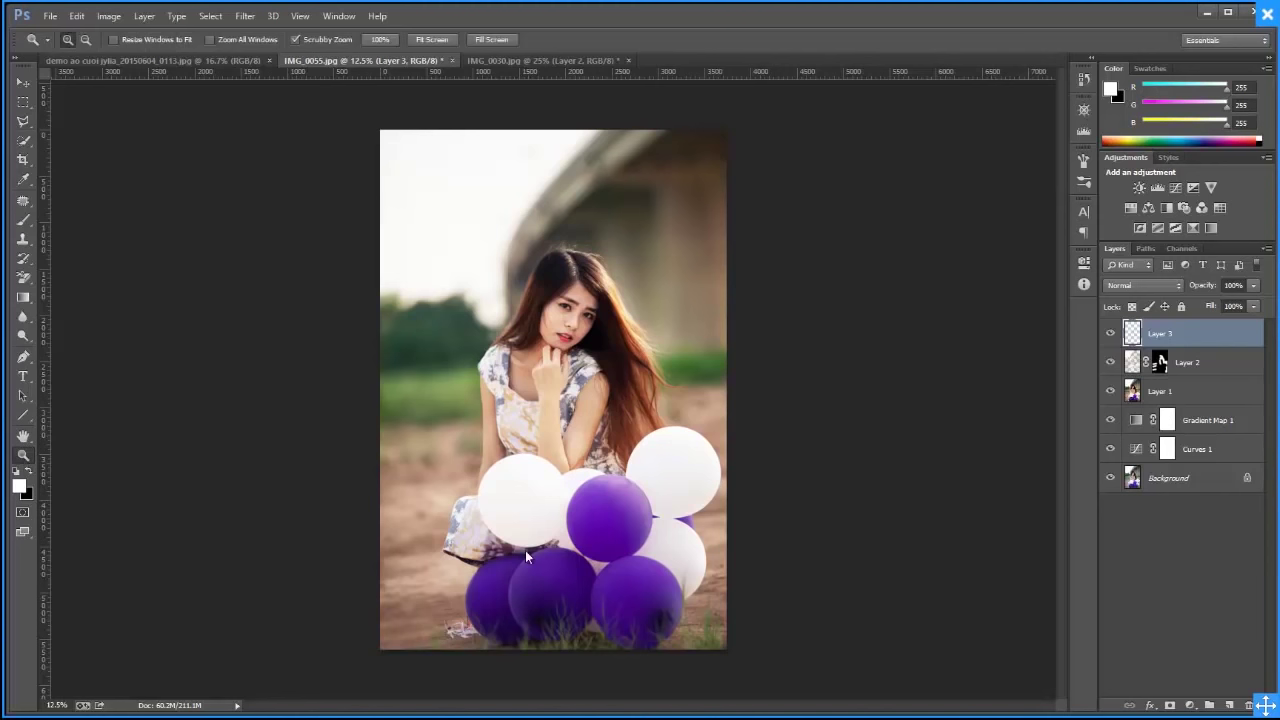
pyautogui.click(652, 568)
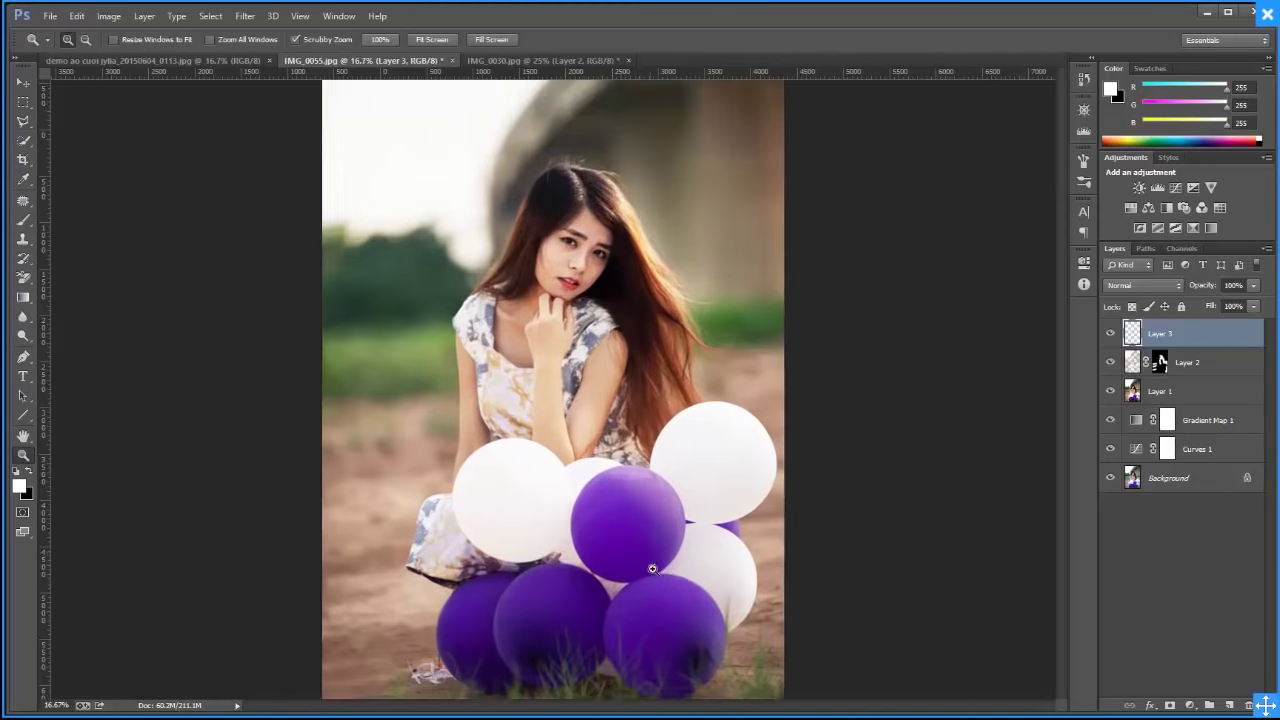
pyautogui.click(652, 568)
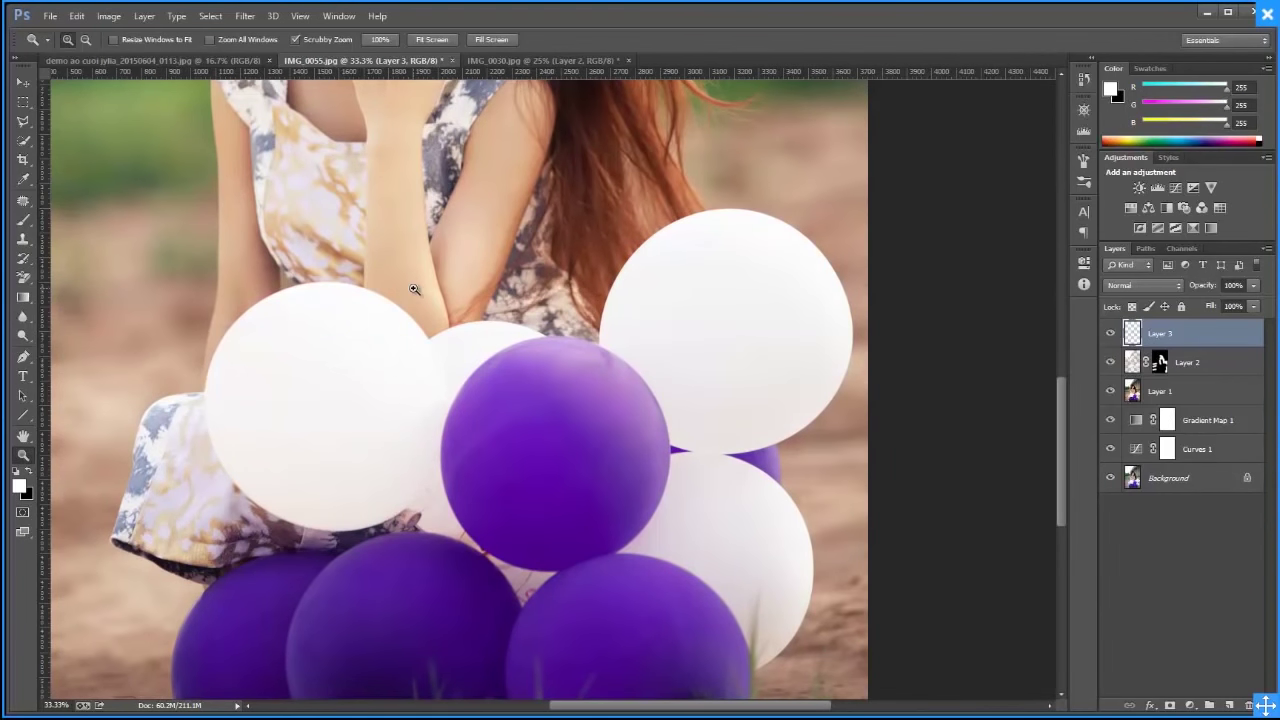
pyautogui.click(23, 219)
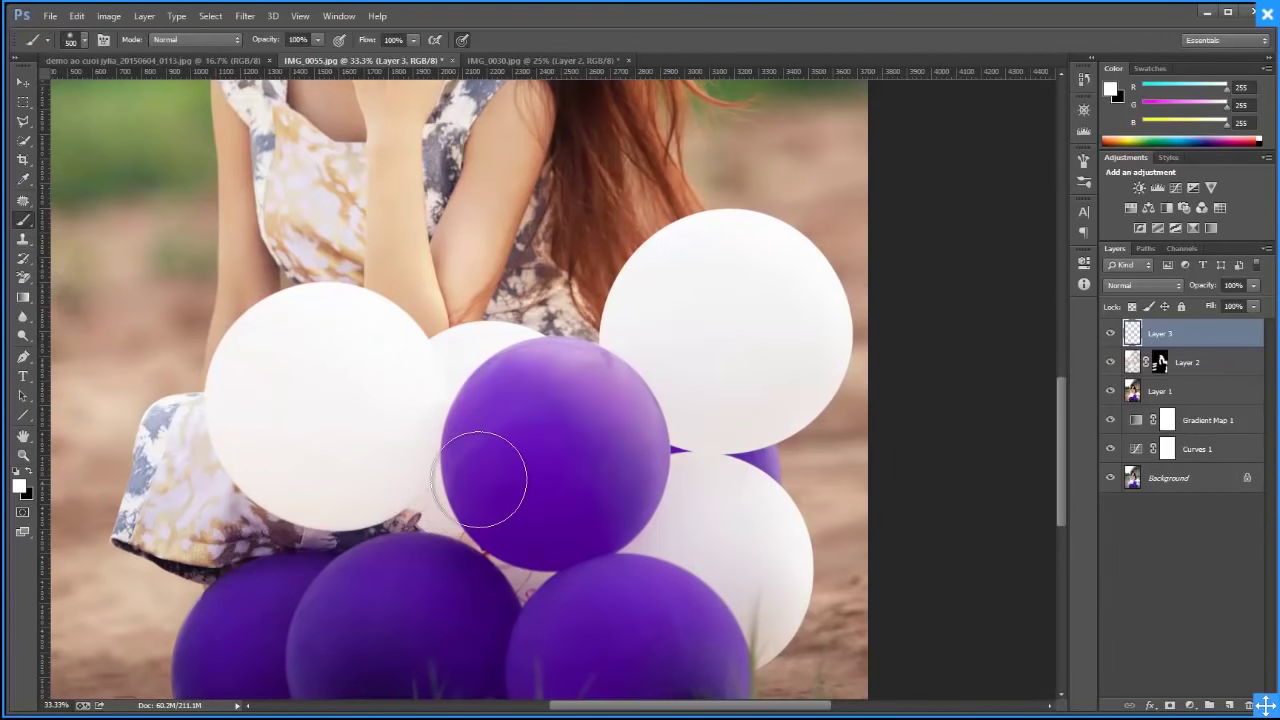
pyautogui.click(24, 140)
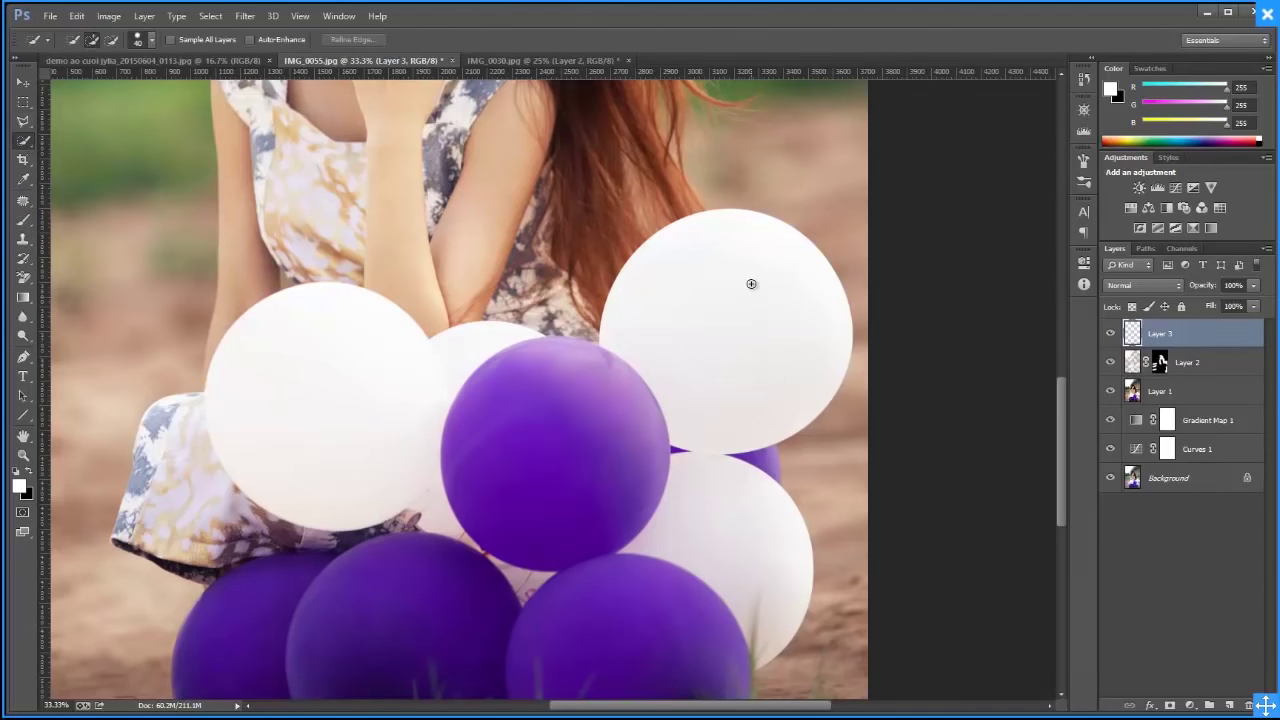
pyautogui.moveTo(687, 338); pyautogui.dragTo(731, 339)
pyautogui.hotkey('ctrl', 'd')
pyautogui.moveTo(673, 352); pyautogui.dragTo(740, 320)
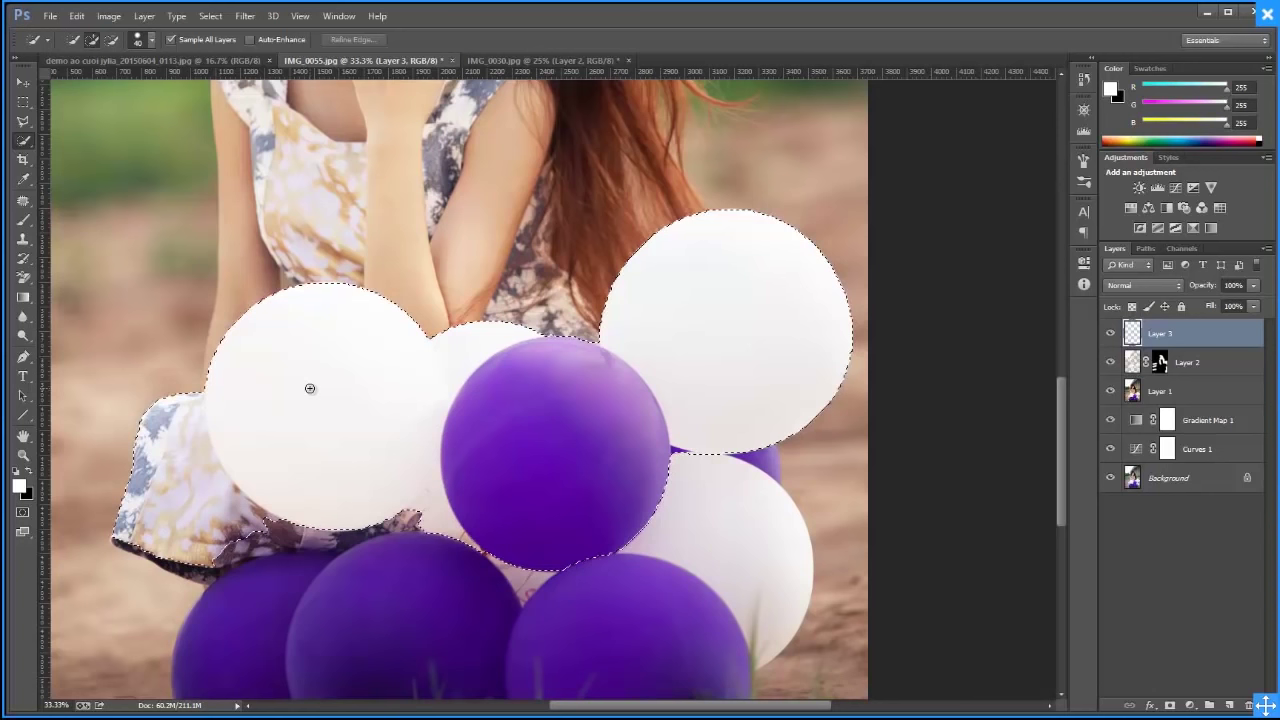
# Add the left white balloon and trim the dress out of the selection
pyautogui.moveTo(300, 411); pyautogui.dragTo(293, 412)
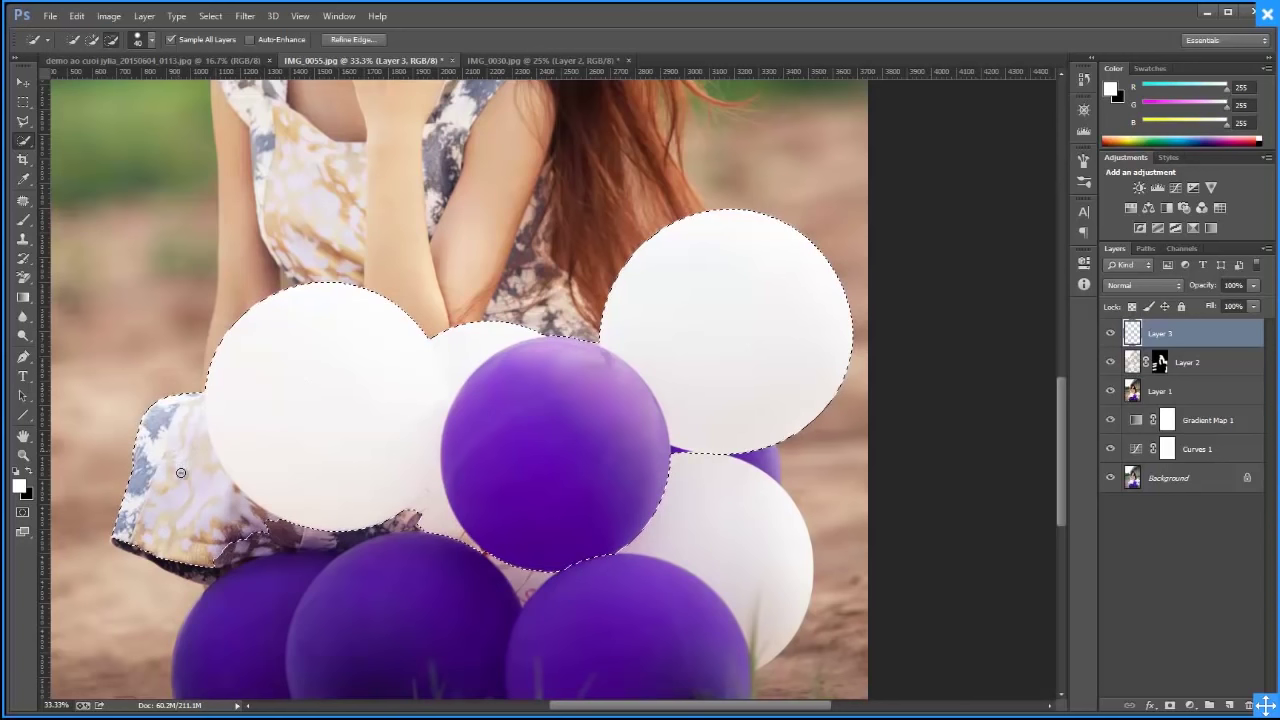
pyautogui.moveTo(180, 452)
pyautogui.mouseDown()
pyautogui.moveTo(197, 498)
pyautogui.moveTo(193, 423)
pyautogui.mouseUp()
pyautogui.moveTo(177, 402)
pyautogui.mouseDown()
pyautogui.moveTo(256, 558)
pyautogui.moveTo(322, 546)
pyautogui.mouseUp()
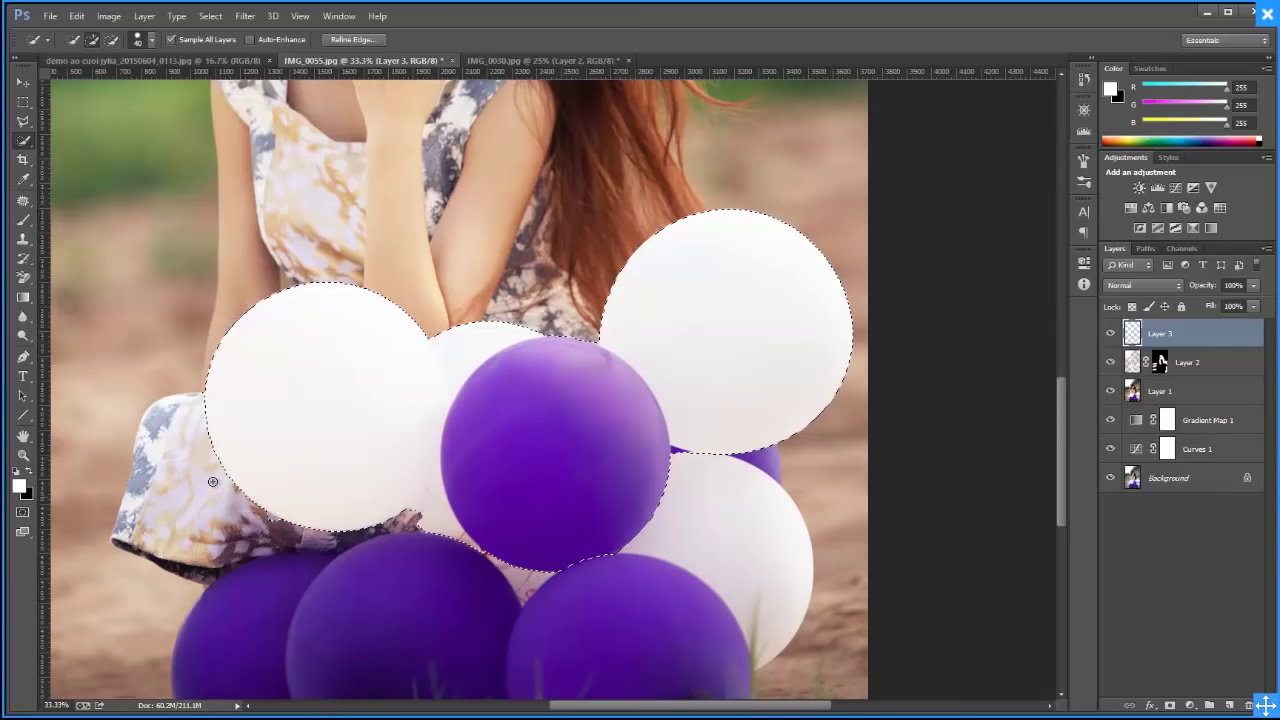
pyautogui.press('alt')
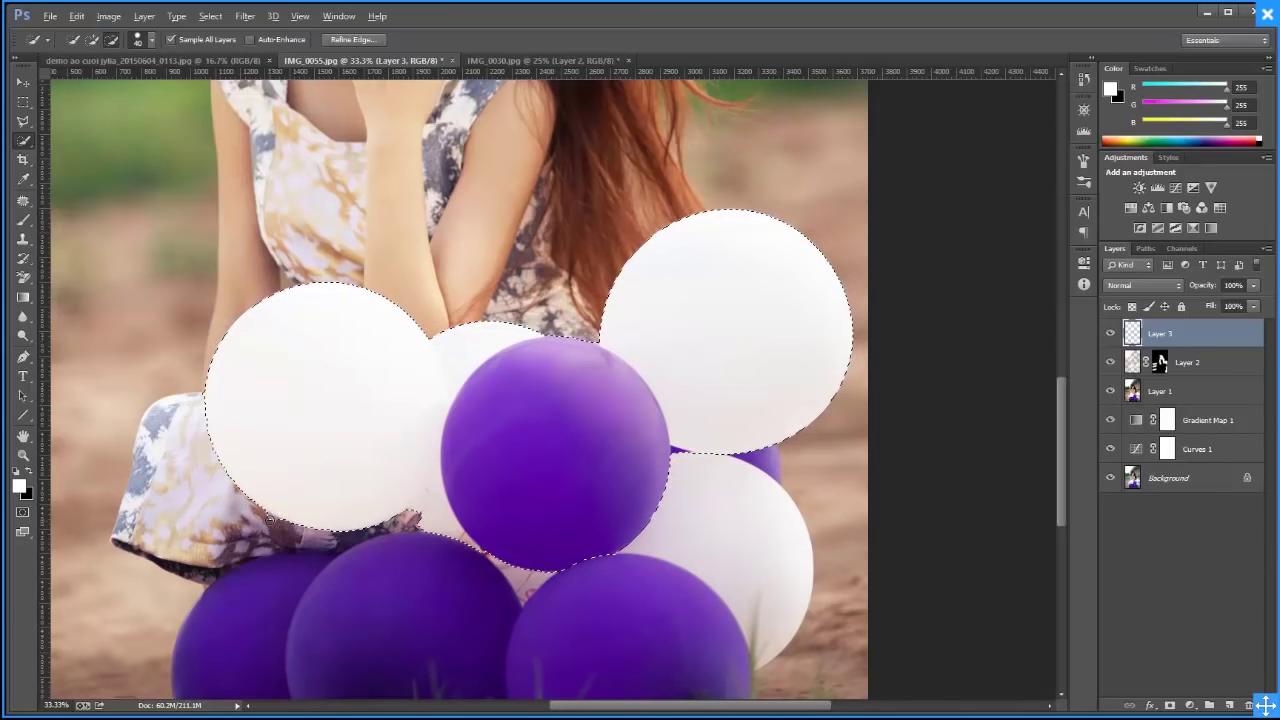
pyautogui.moveTo(269, 519); pyautogui.dragTo(243, 527)
# Add the lower-right balloon, subtract stray areas on the purple balloon, and shrink the brush
pyautogui.moveTo(608, 561)
pyautogui.mouseDown()
pyautogui.moveTo(740, 565)
pyautogui.moveTo(667, 465)
pyautogui.mouseUp()
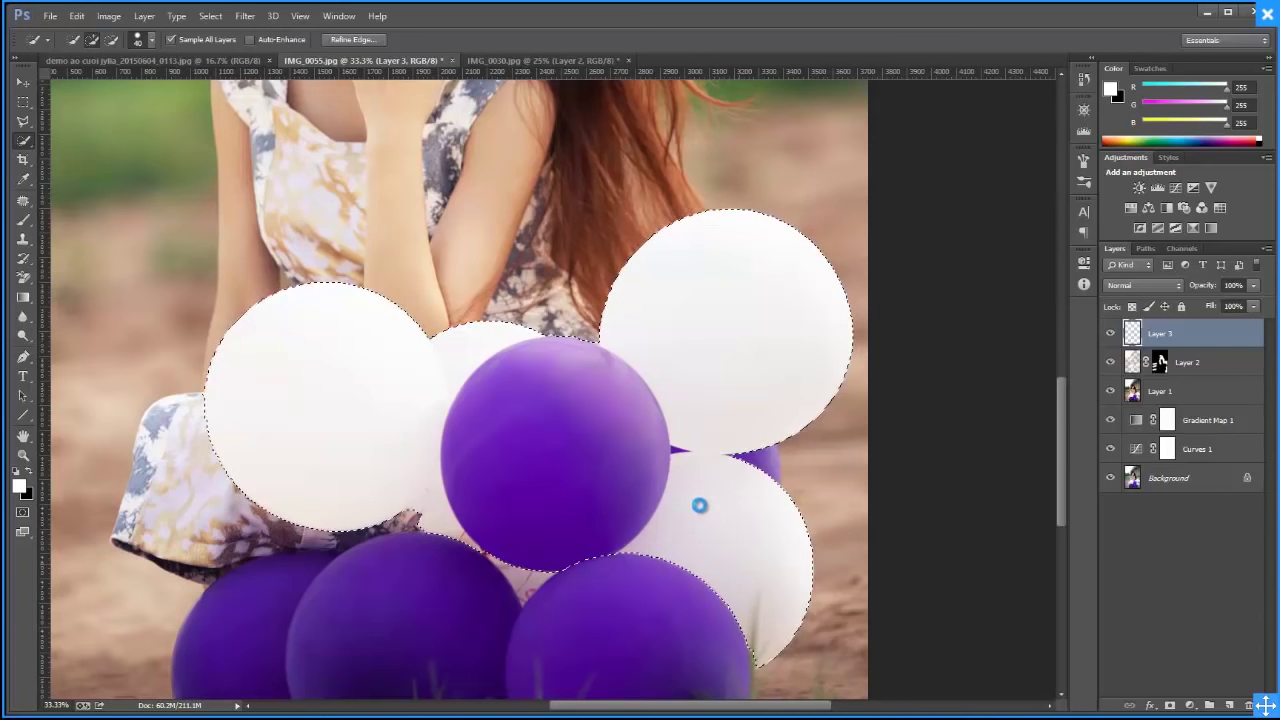
pyautogui.moveTo(598, 436)
pyautogui.mouseDown()
pyautogui.moveTo(502, 455)
pyautogui.moveTo(600, 410)
pyautogui.moveTo(560, 376)
pyautogui.moveTo(502, 385)
pyautogui.moveTo(468, 422)
pyautogui.mouseUp()
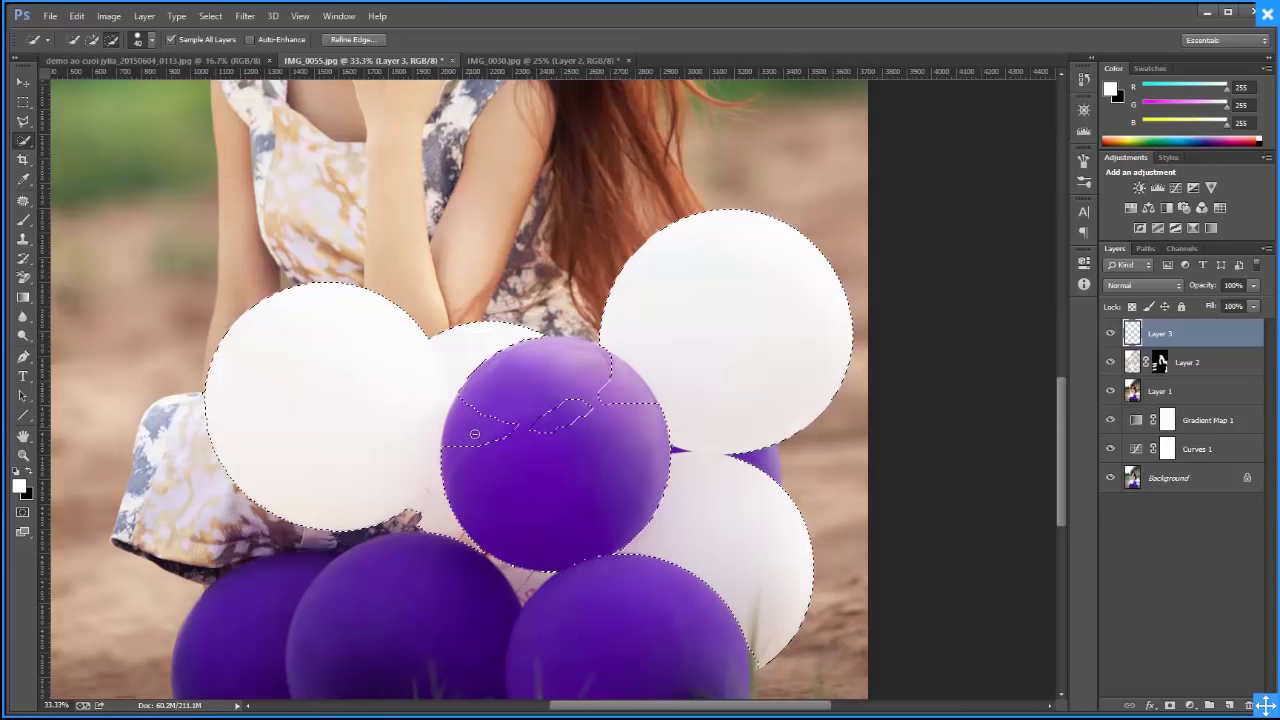
pyautogui.moveTo(553, 416); pyautogui.dragTo(618, 393)
pyautogui.click(618, 393)
pyautogui.moveTo(636, 405); pyautogui.dragTo(632, 390)
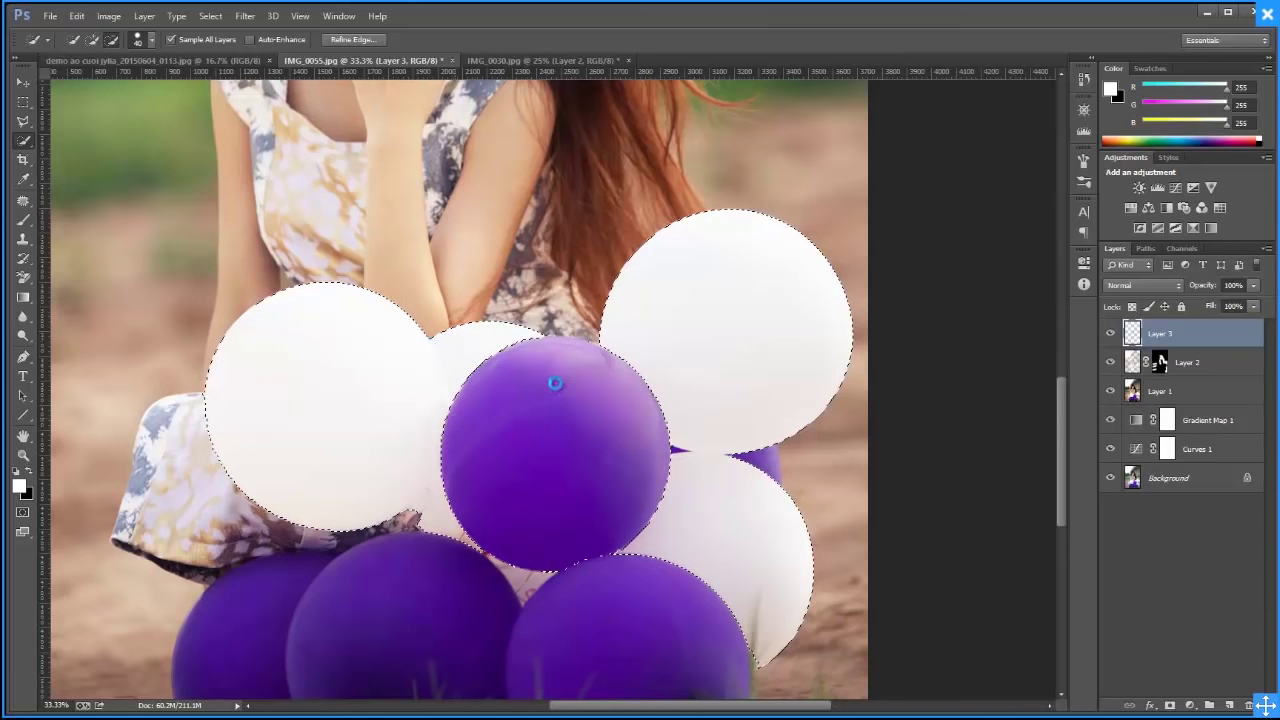
pyautogui.press('z')
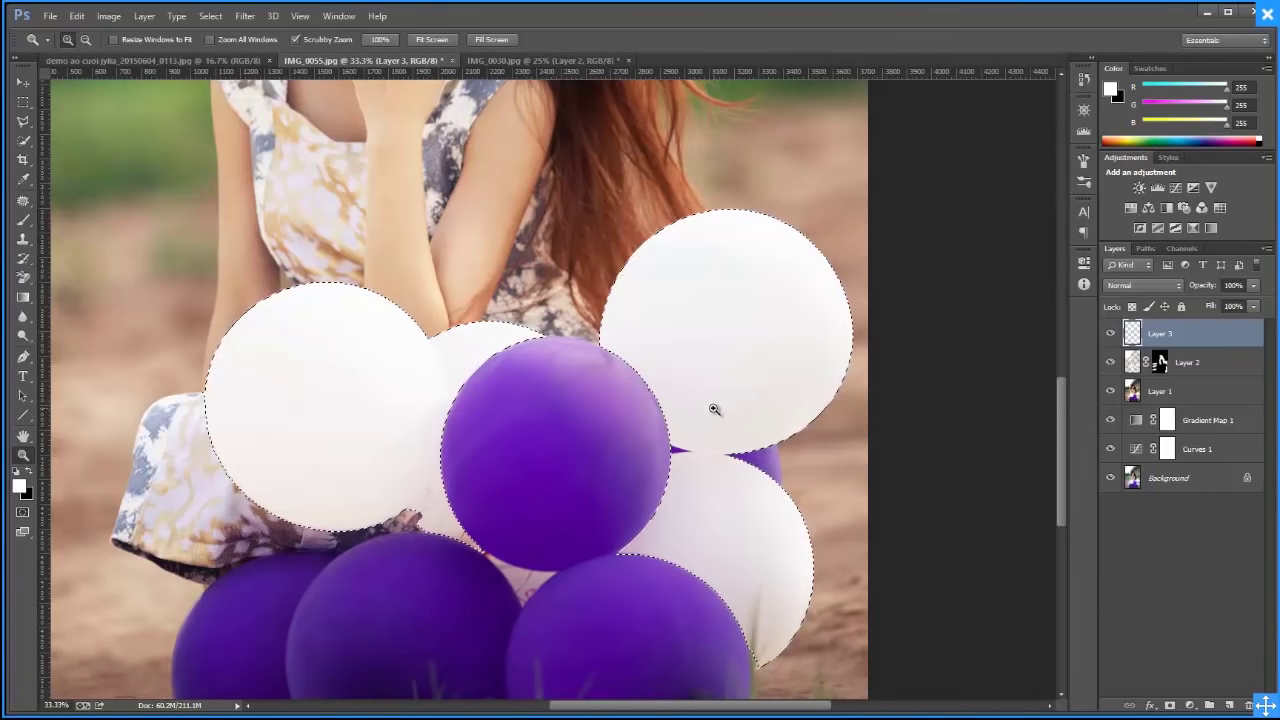
pyautogui.click(23, 140)
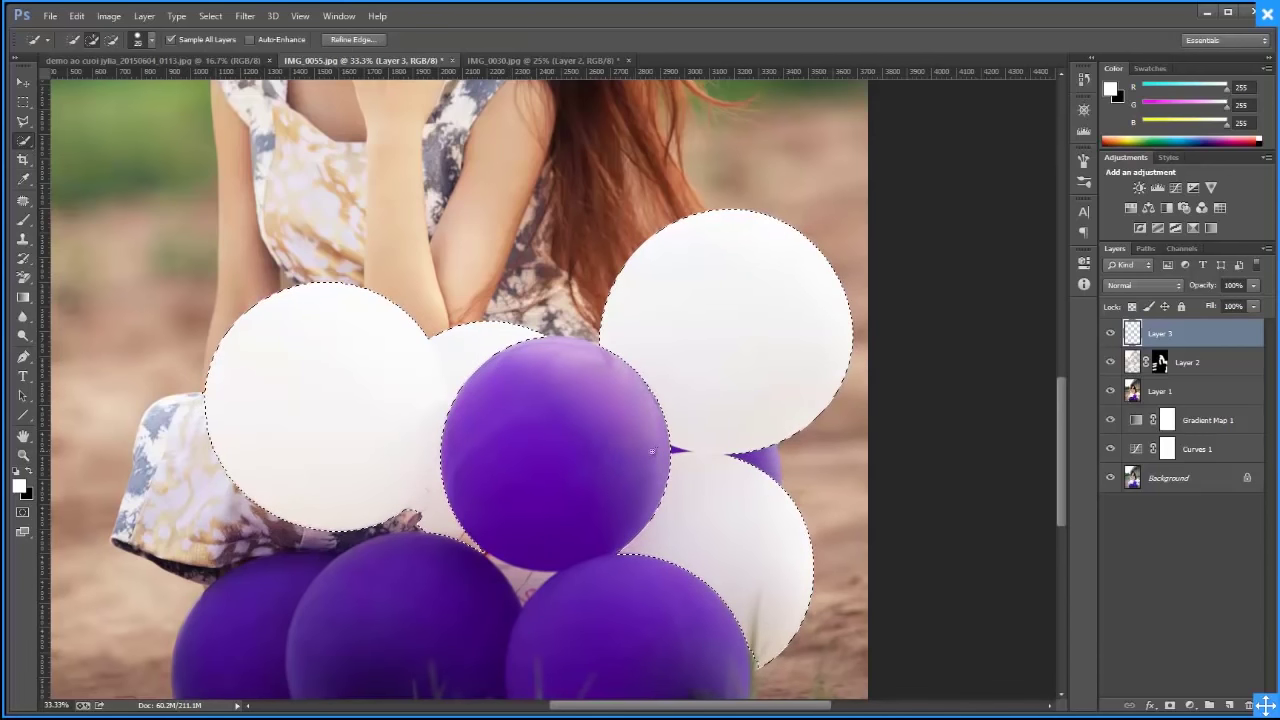
pyautogui.press('[')
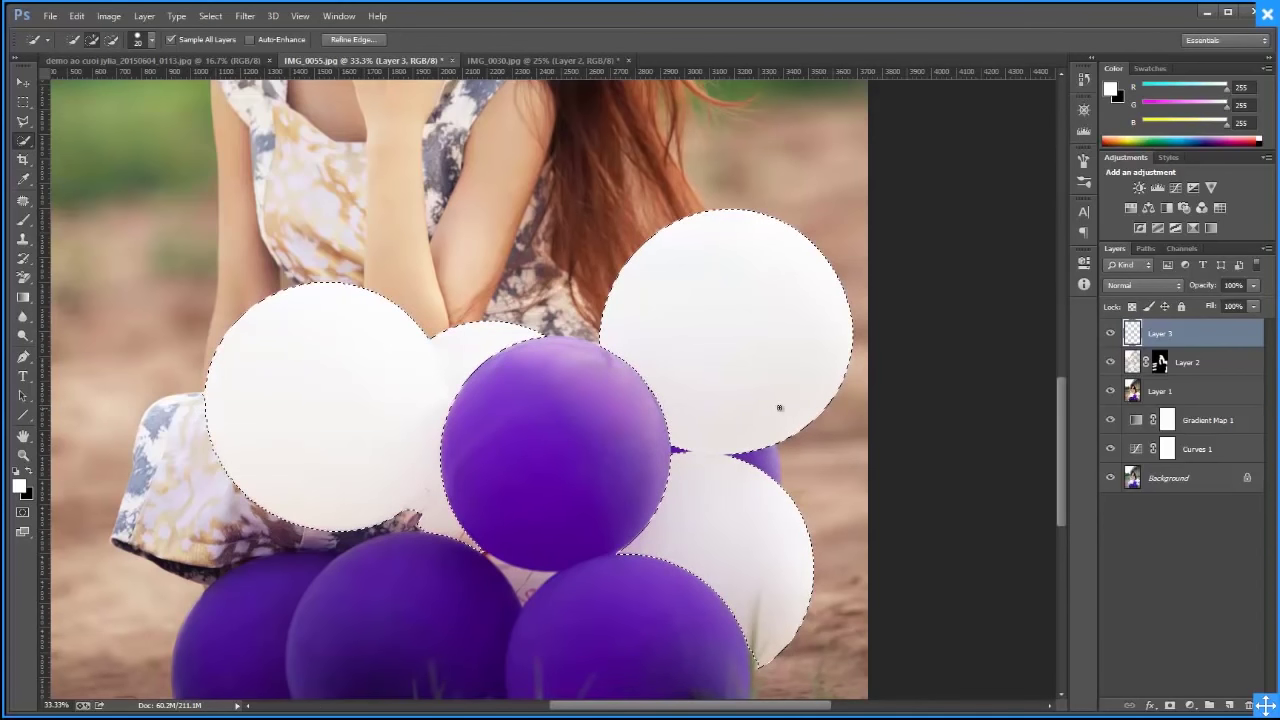
pyautogui.click(1189, 705)
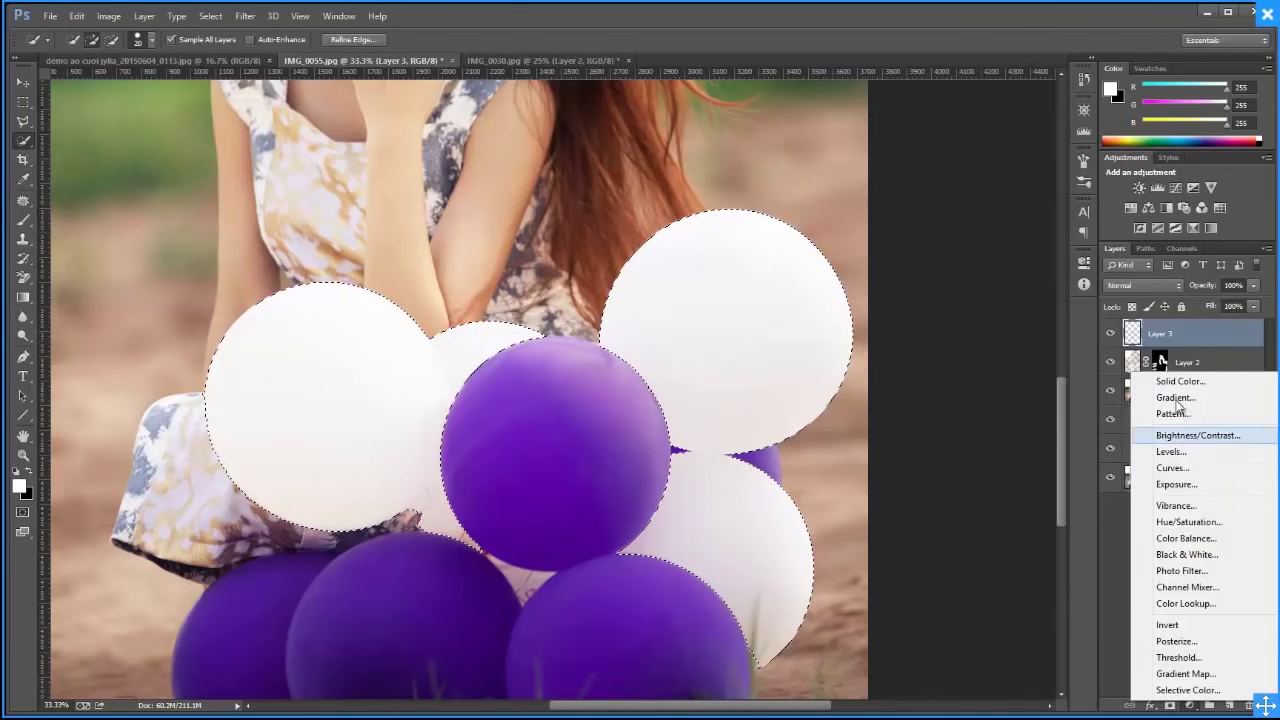
# Add a red (c25454) Solid Color fill layer over the selected balloons
pyautogui.click(1170, 376)
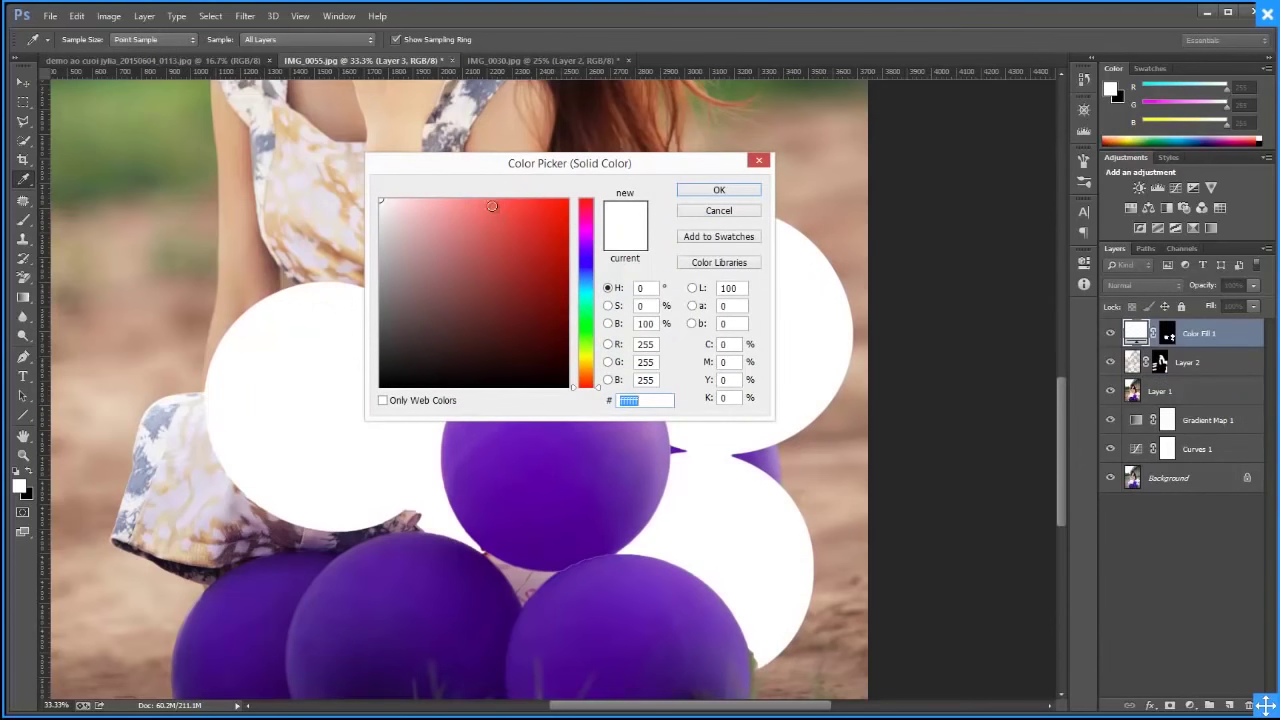
pyautogui.click(486, 244)
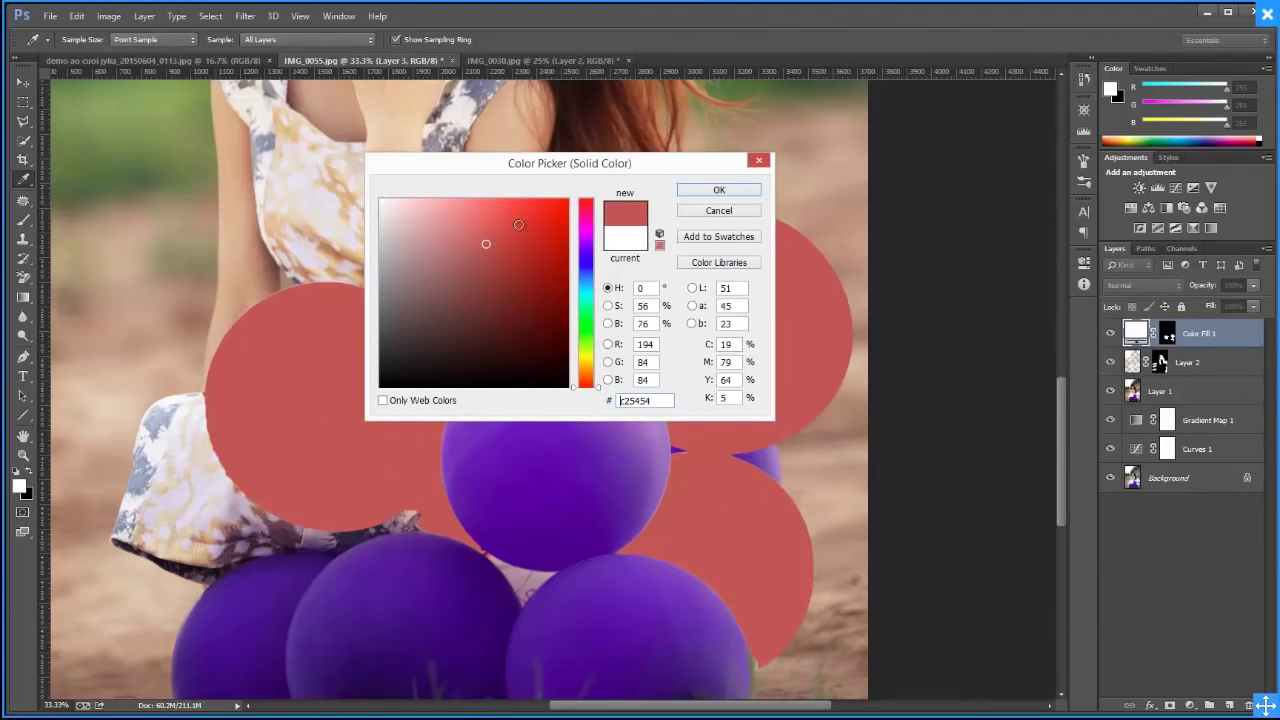
pyautogui.click(718, 192)
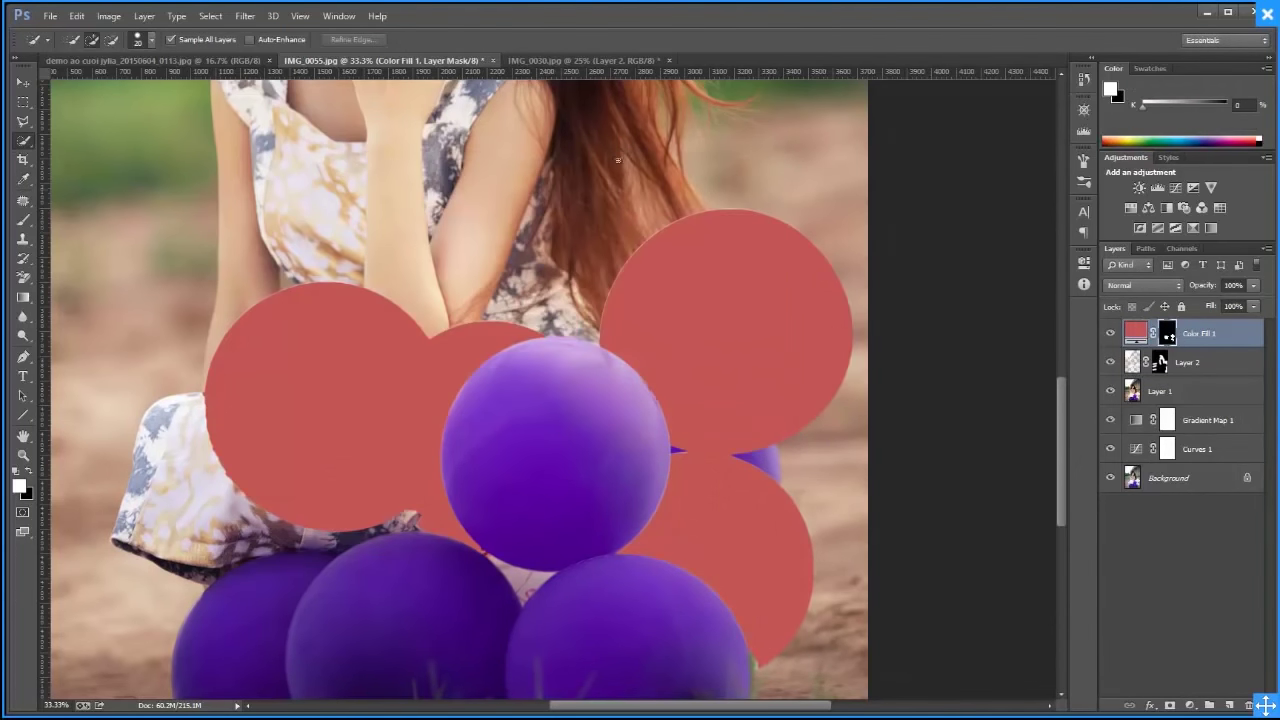
# Soften the fill layer's mask with a 41.5-pixel Gaussian Blur
pyautogui.click(246, 17)
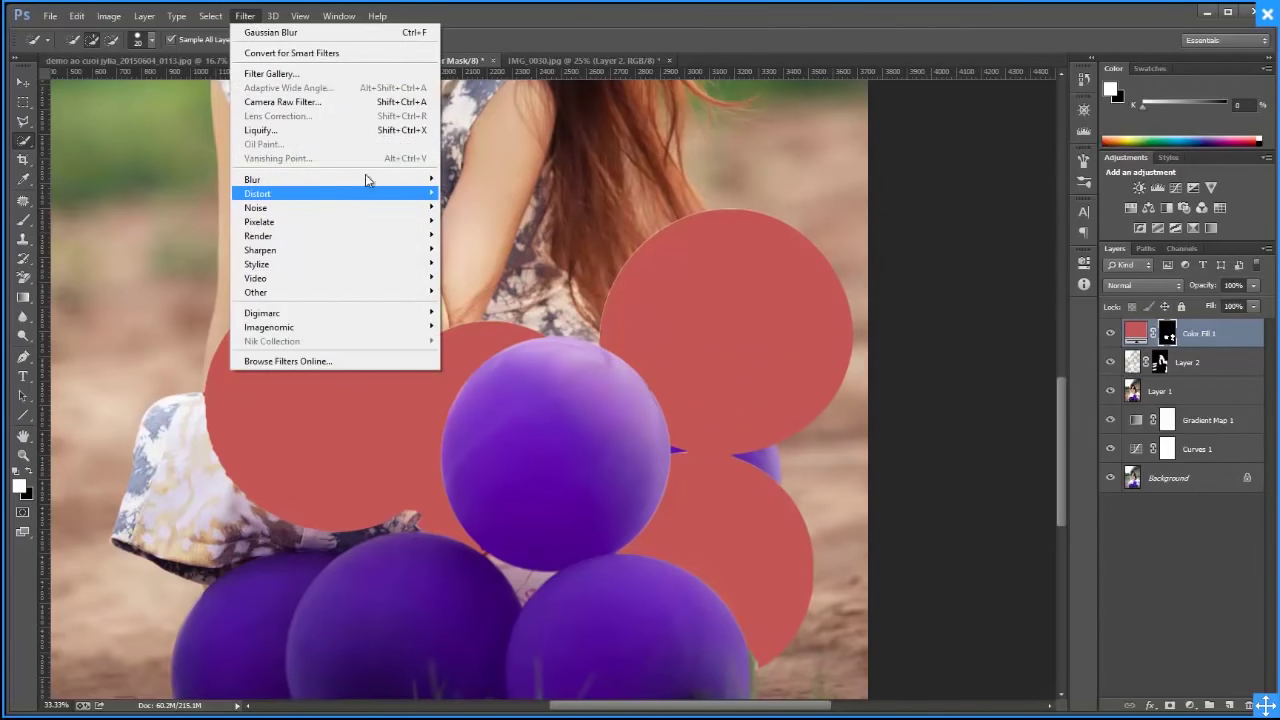
pyautogui.moveTo(300, 179)
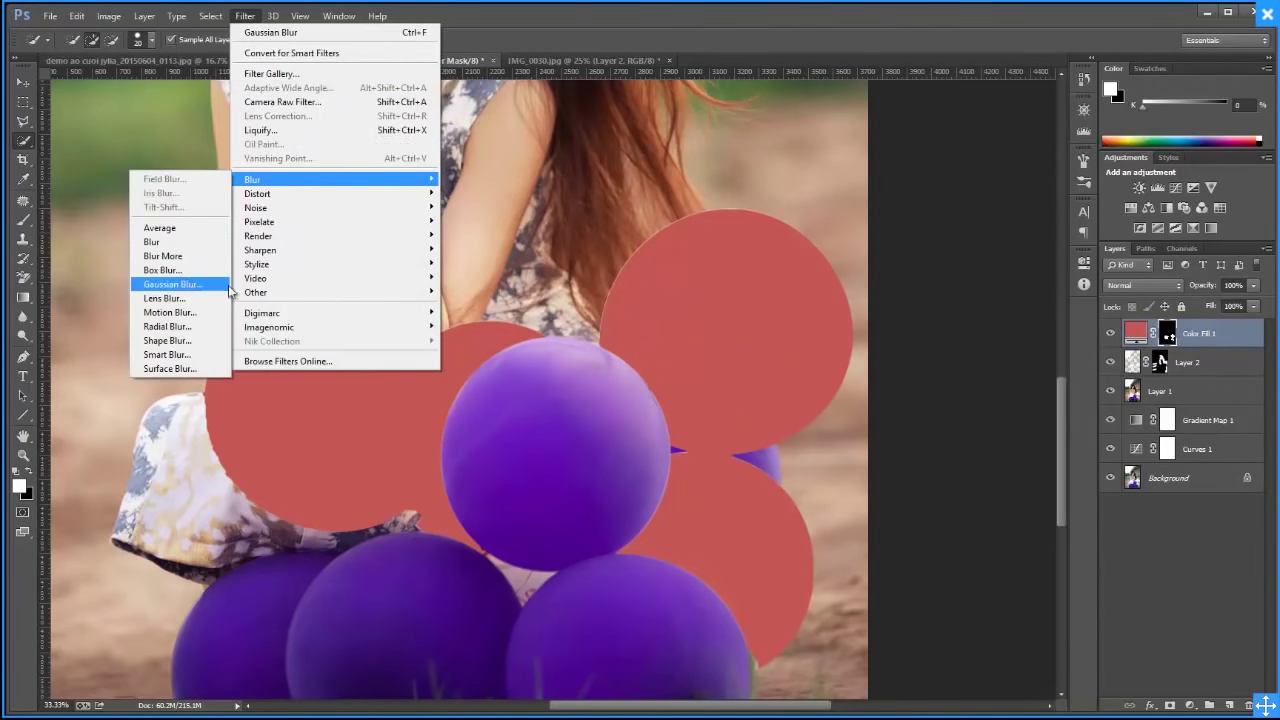
pyautogui.click(172, 284)
pyautogui.moveTo(752, 364)
pyautogui.mouseDown()
pyautogui.moveTo(763, 374)
pyautogui.moveTo(709, 370)
pyautogui.mouseUp()
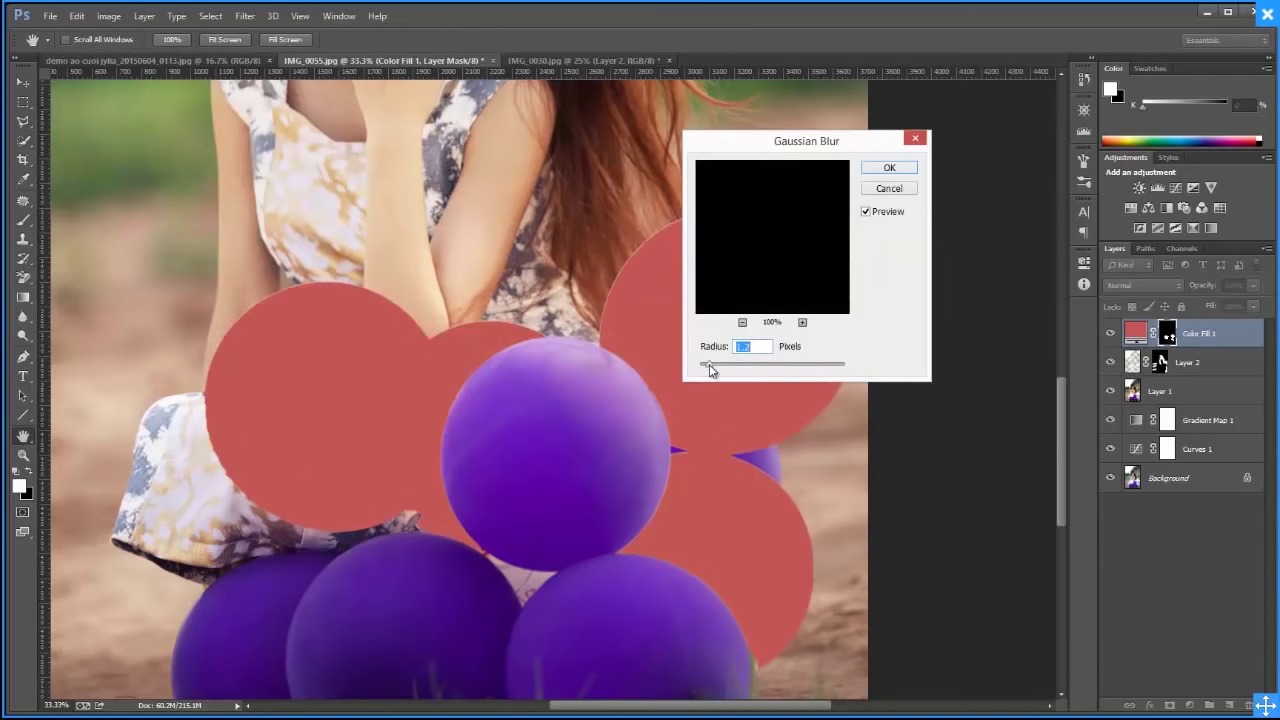
pyautogui.click(888, 167)
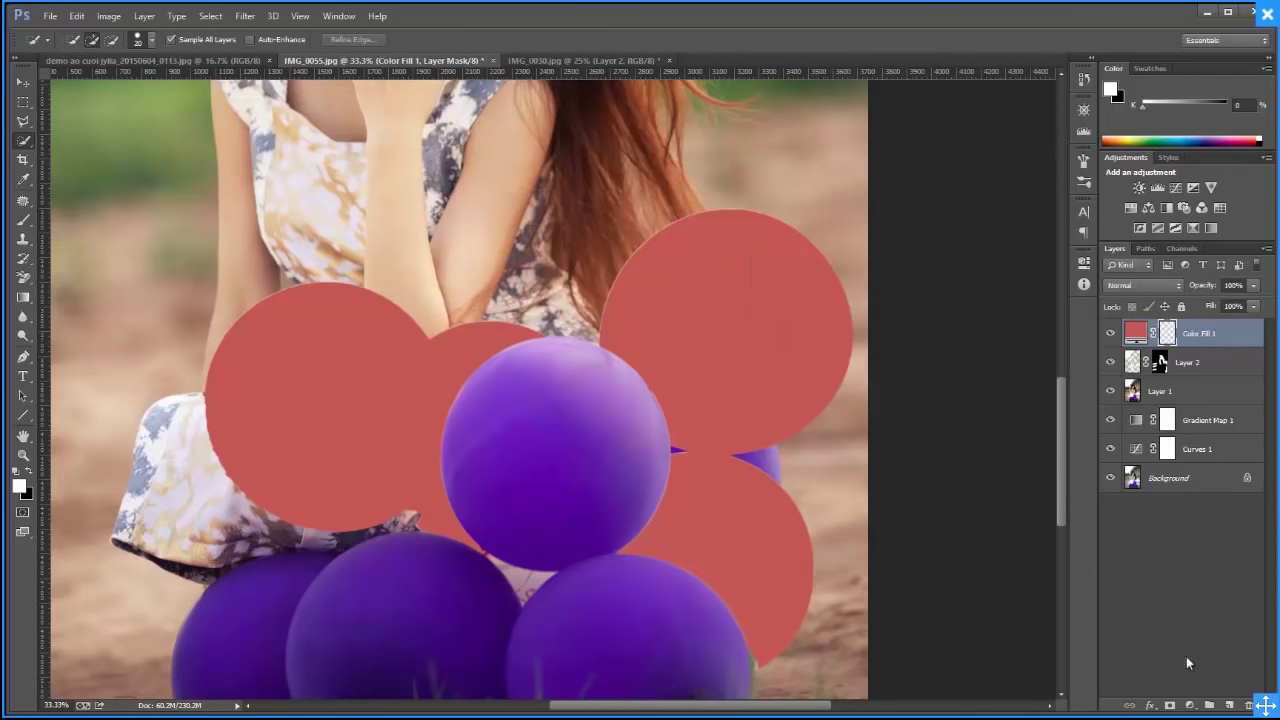
# Set Color Fill 1 to Color blend mode and toggle it to compare before and after
pyautogui.click(1150, 286)
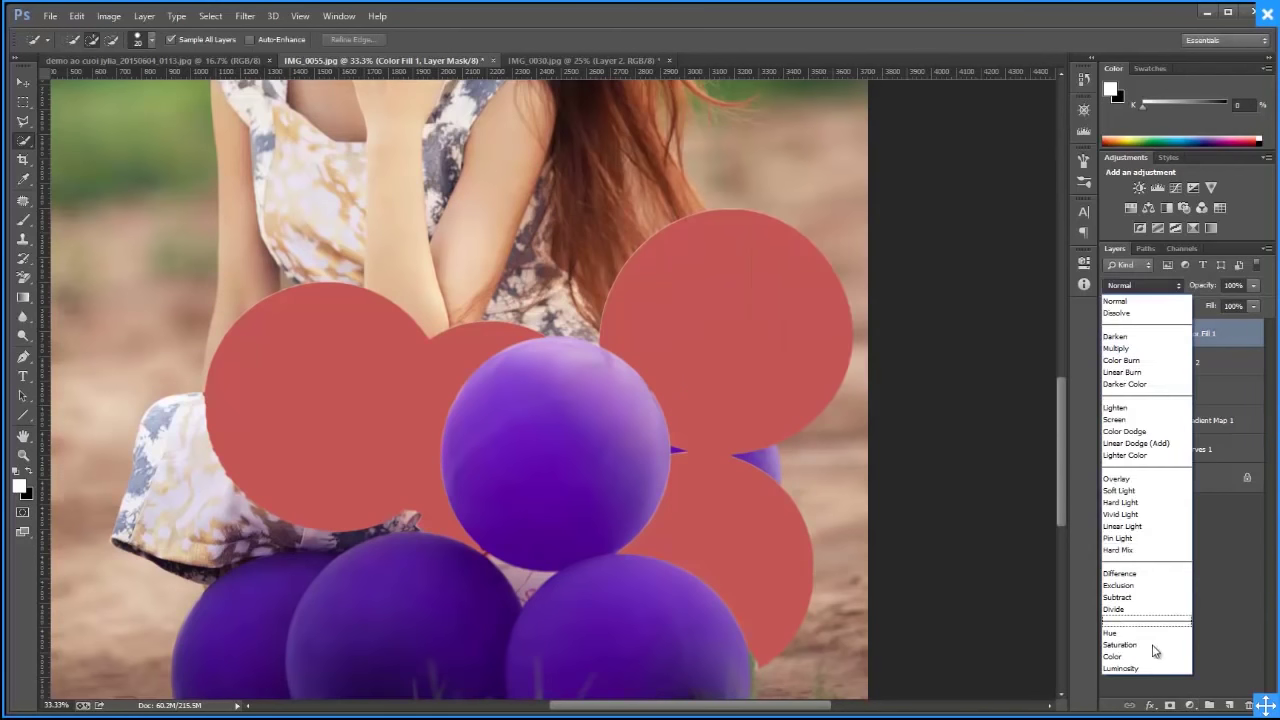
pyautogui.click(1150, 652)
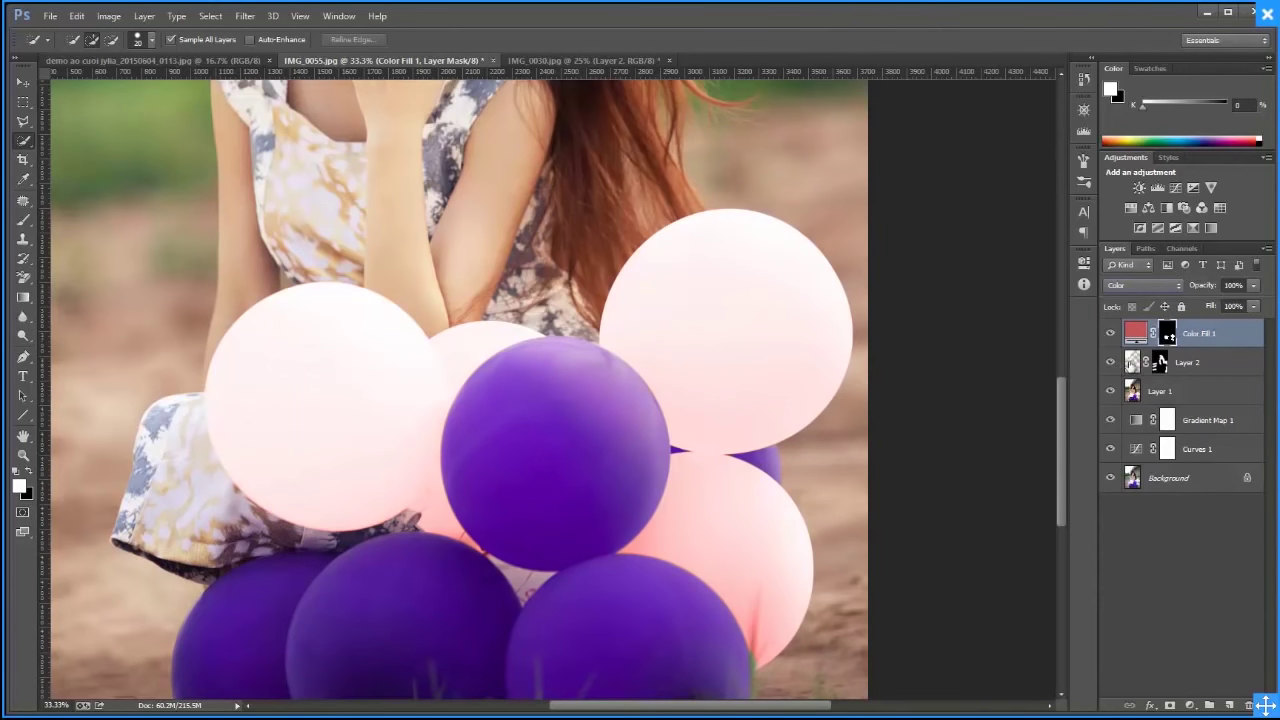
pyautogui.click(1110, 333)
pyautogui.click(1110, 335)
pyautogui.click(1110, 335)
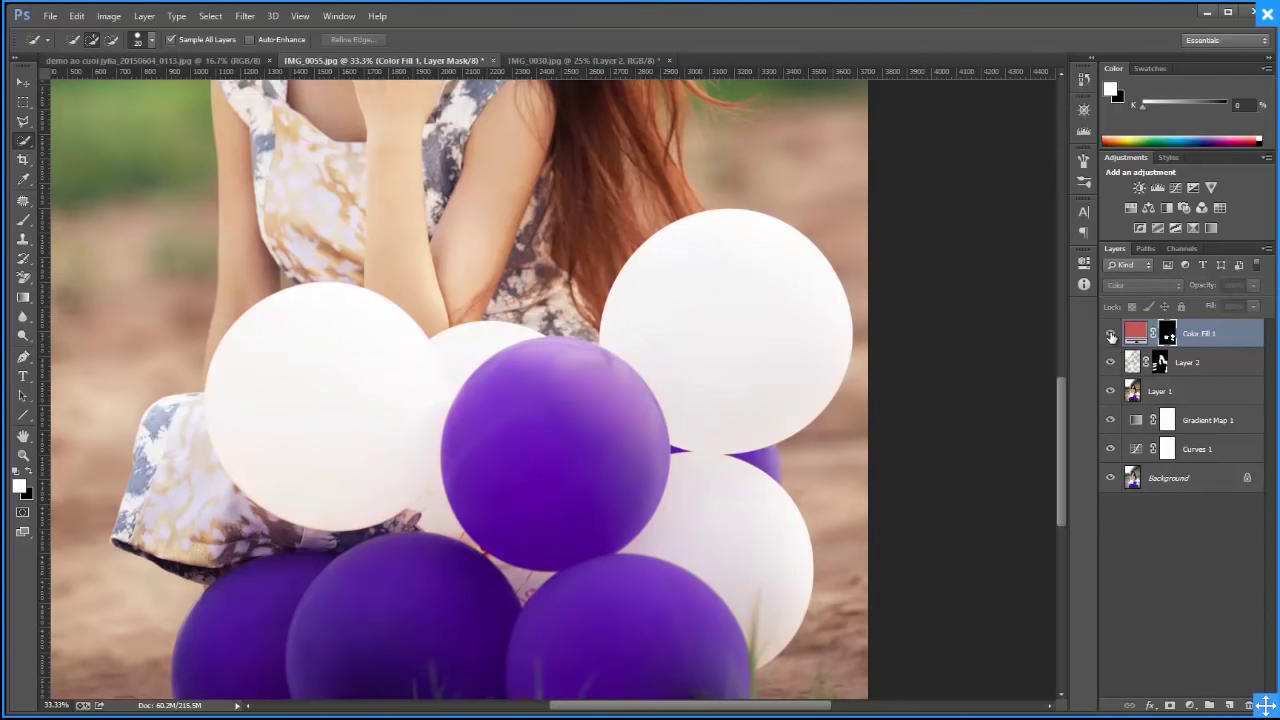
pyautogui.click(1110, 335)
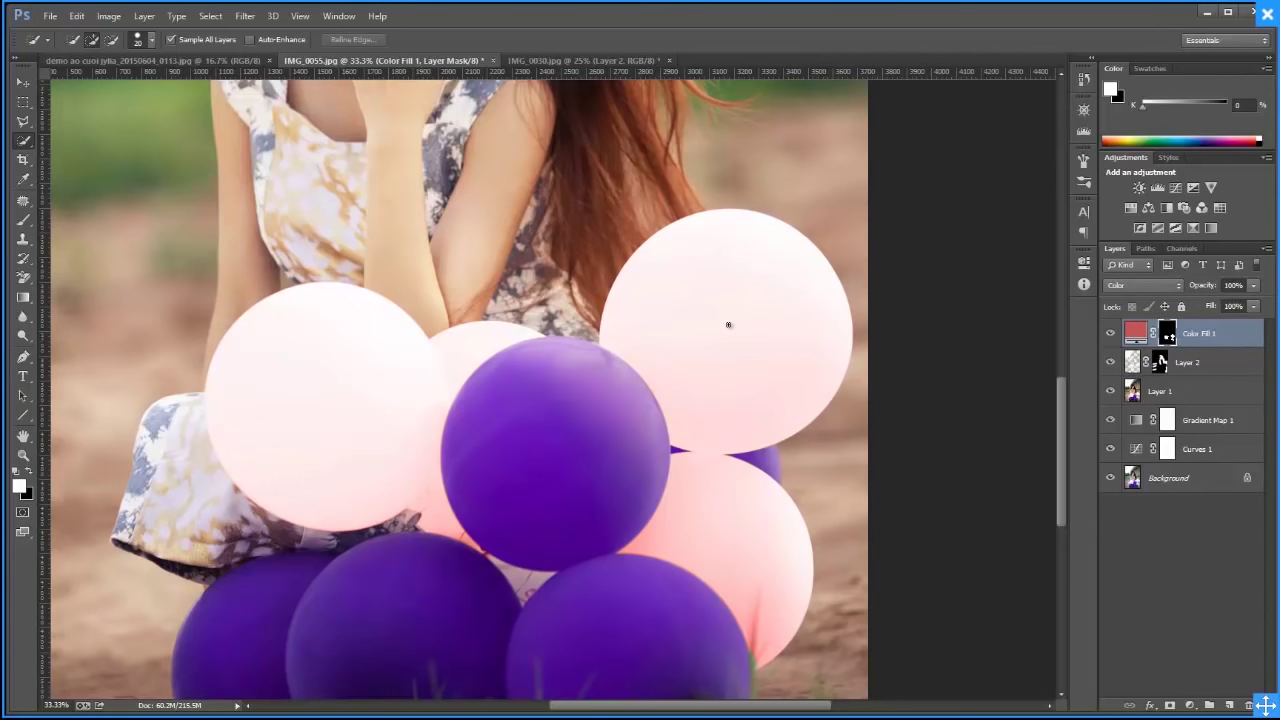
# Zoom out to the whole photo, compare again, and browse blend modes, keeping Color
pyautogui.press('z')
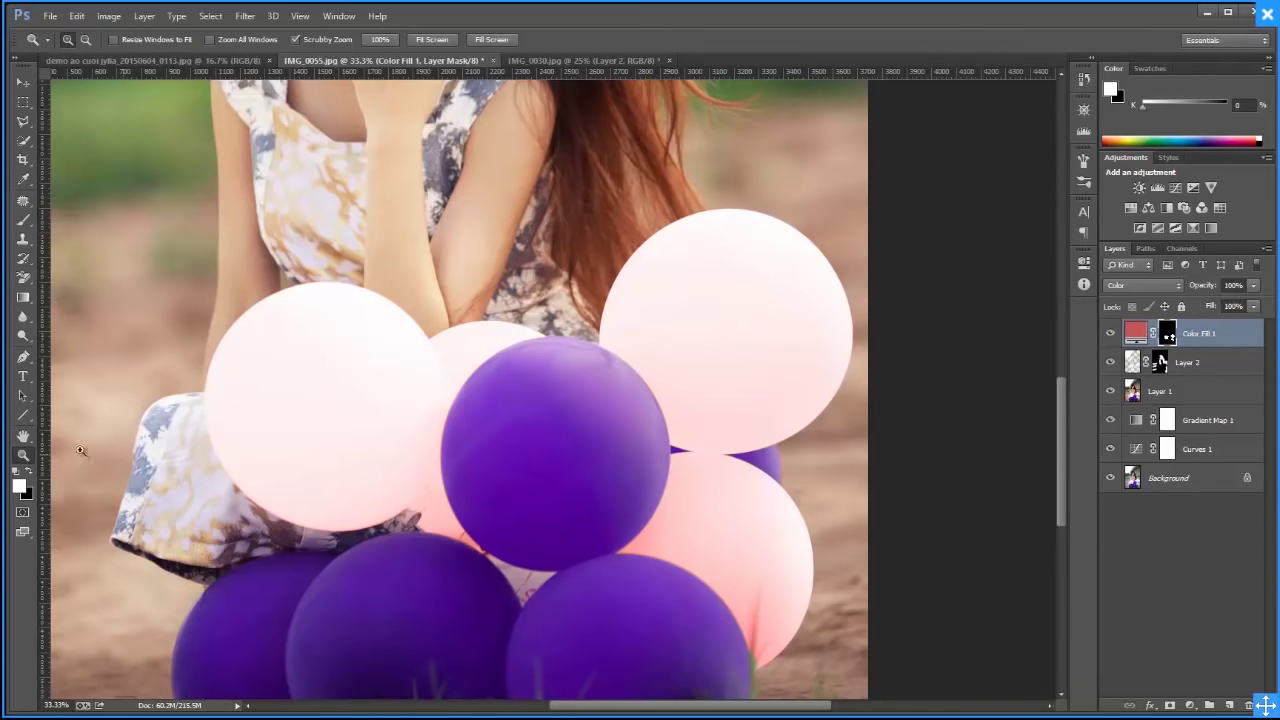
pyautogui.keyDown('alt'); pyautogui.click(562, 376); pyautogui.keyUp('alt')
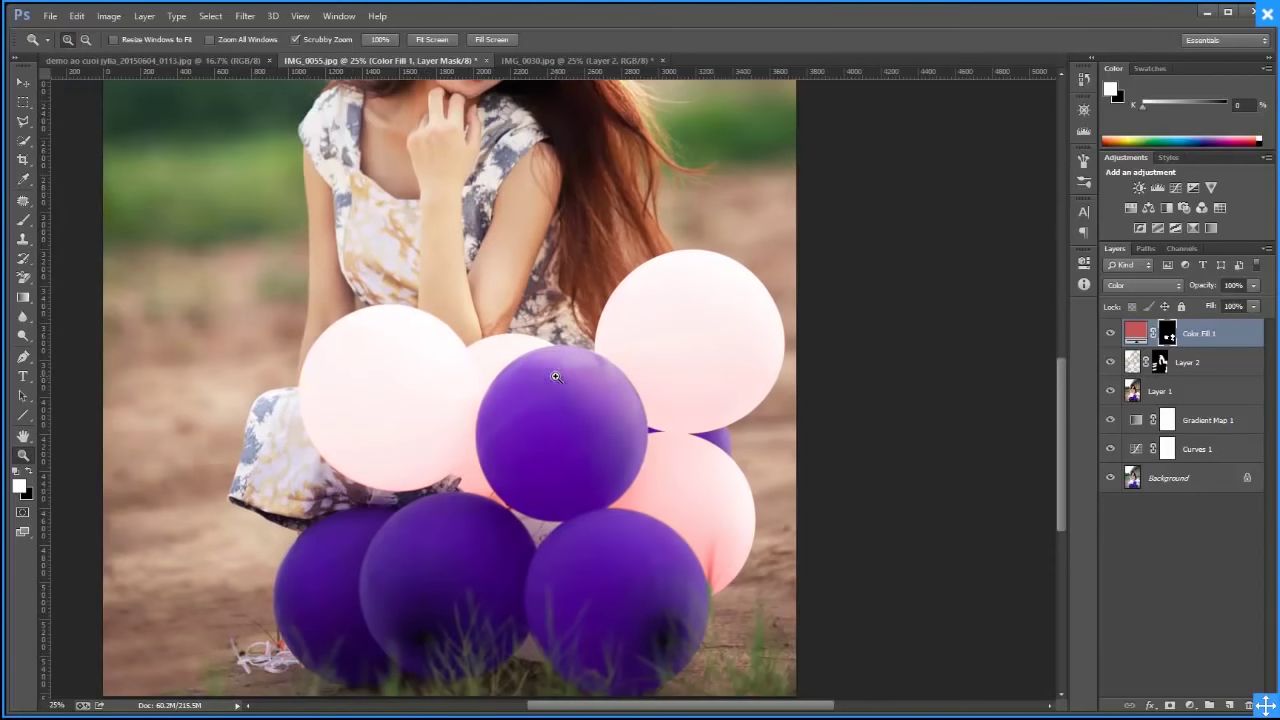
pyautogui.click(1111, 334)
pyautogui.click(1142, 288)
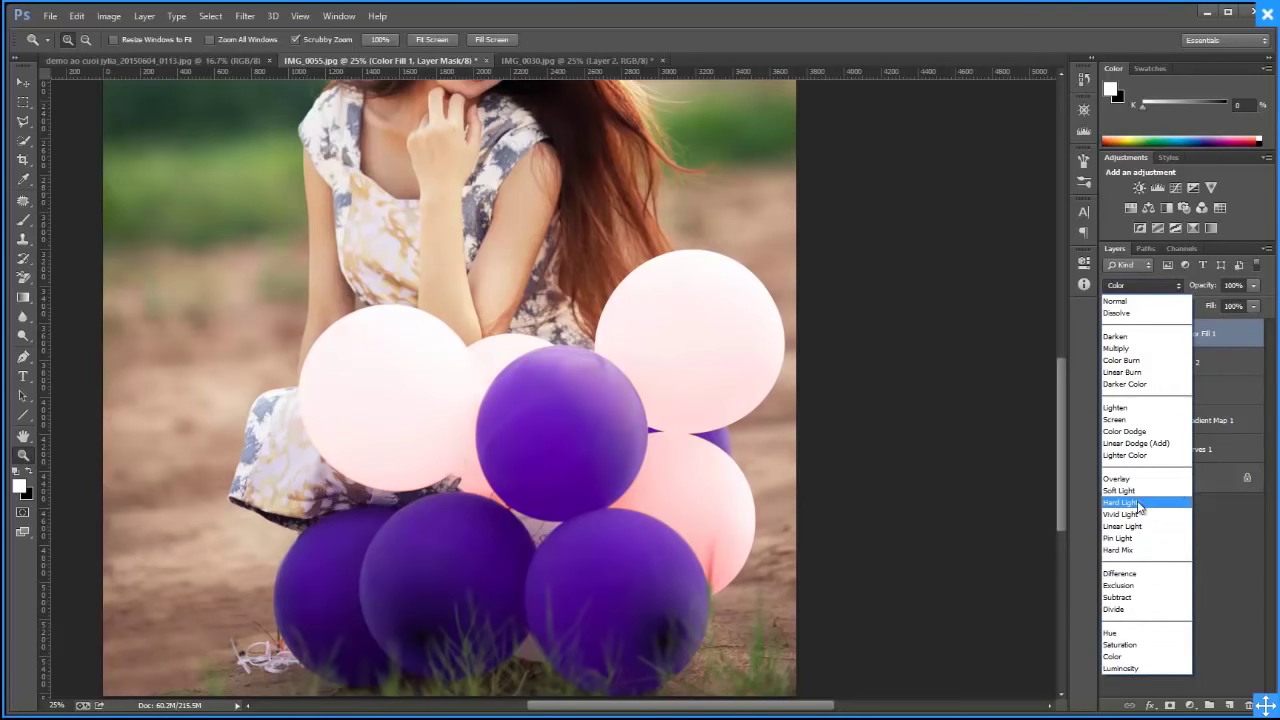
pyautogui.click(1249, 345)
pyautogui.click(1142, 285)
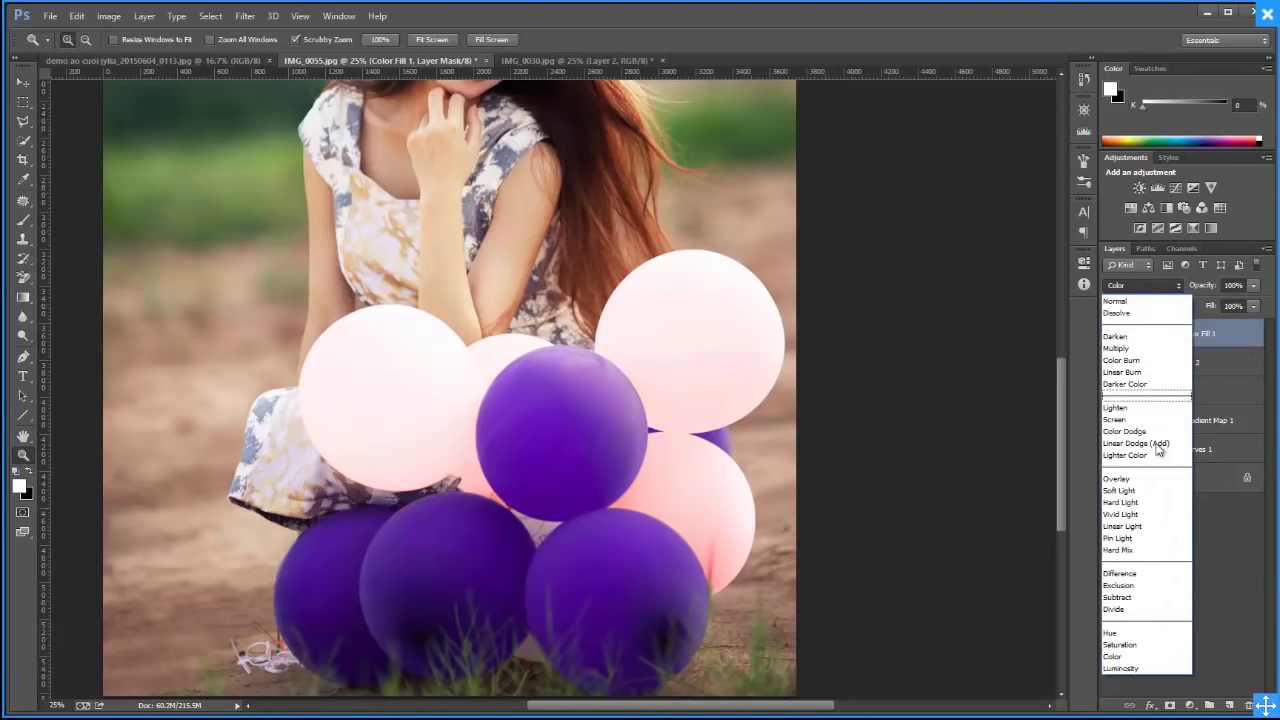
pyautogui.click(1142, 657)
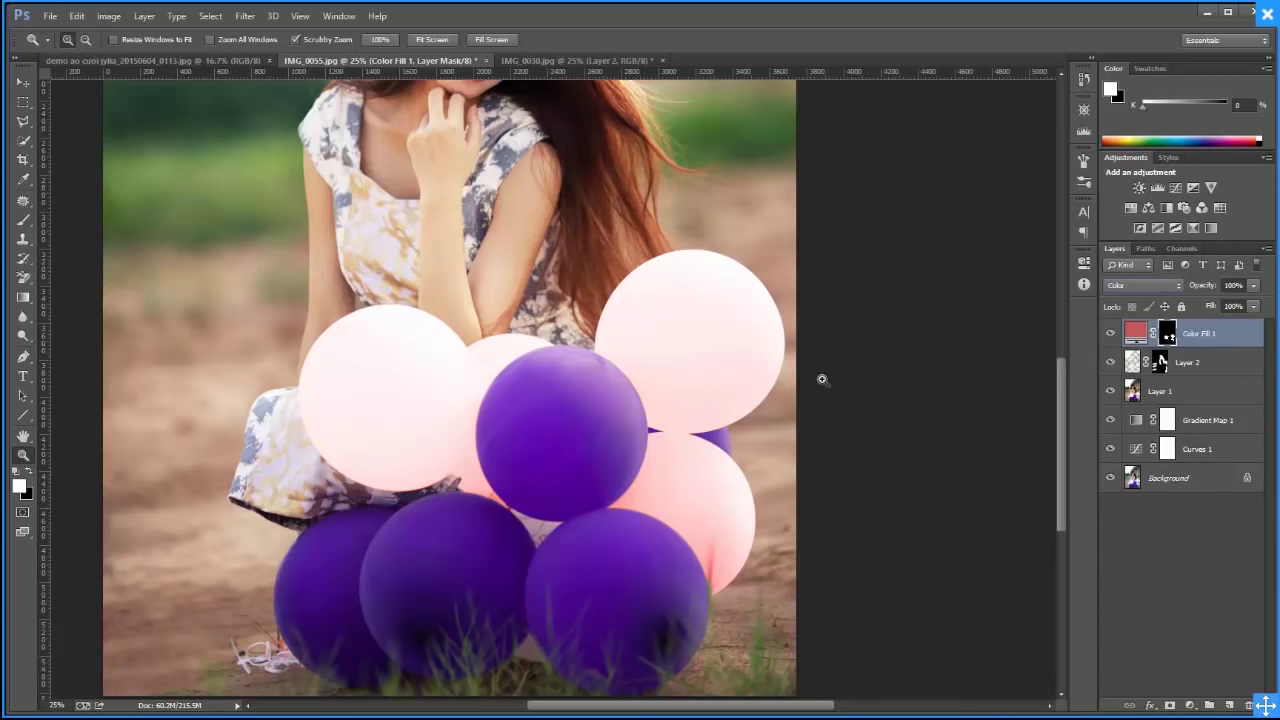
pyautogui.doubleClick(1135, 333)
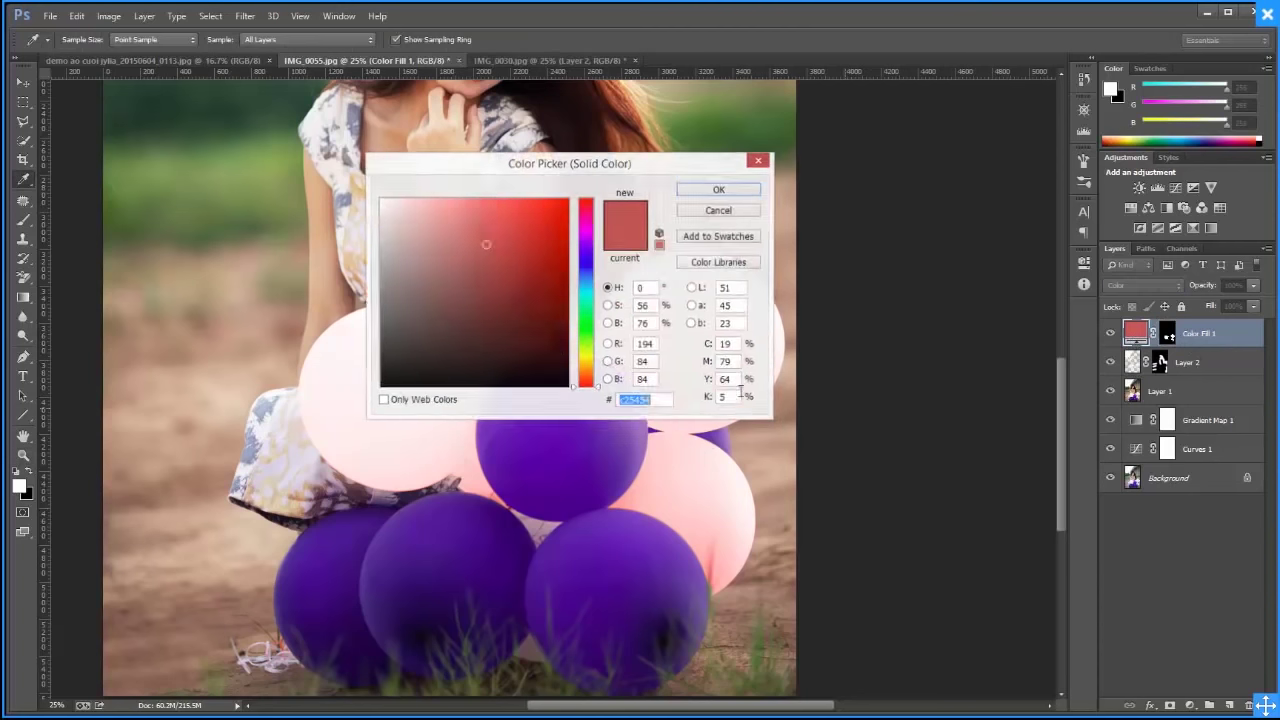
# Change Color Fill 1 from red to green 63b125, tinting the balloons pale lime
pyautogui.moveTo(527, 166); pyautogui.dragTo(1042, 136)
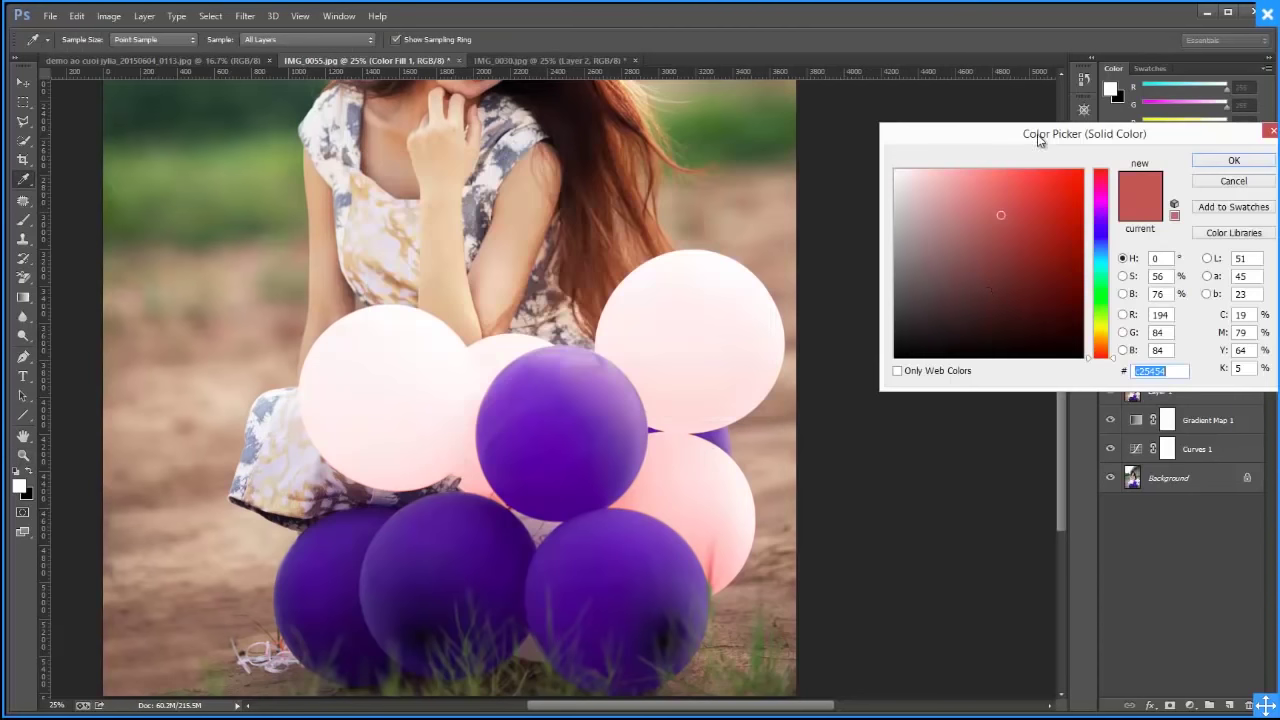
pyautogui.click(1041, 285)
pyautogui.click(1056, 247)
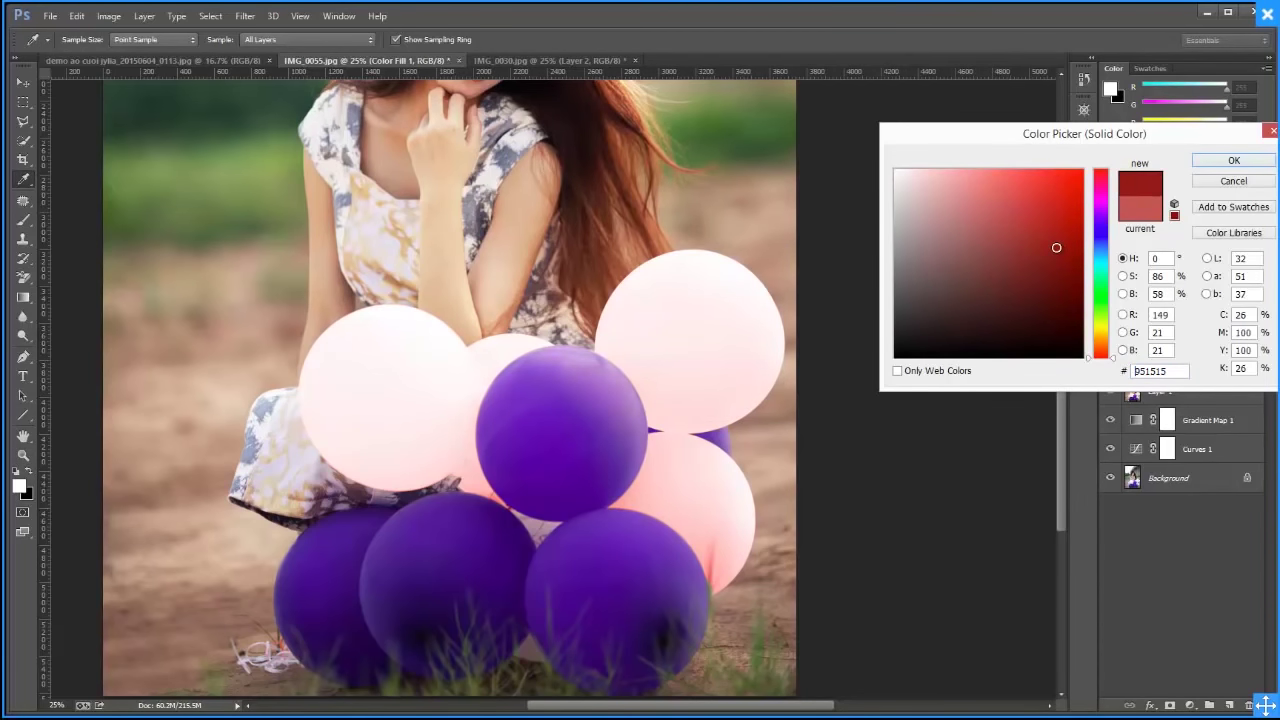
pyautogui.click(1100, 309)
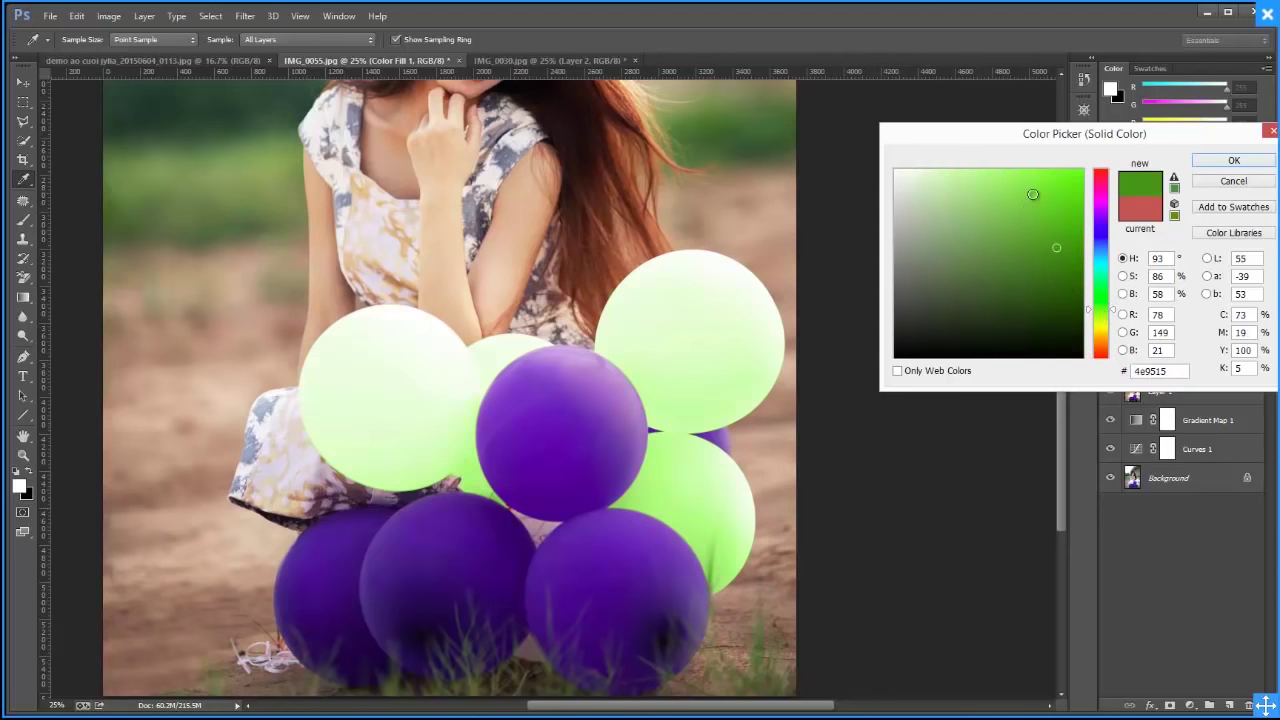
pyautogui.click(1033, 195)
pyautogui.click(1043, 227)
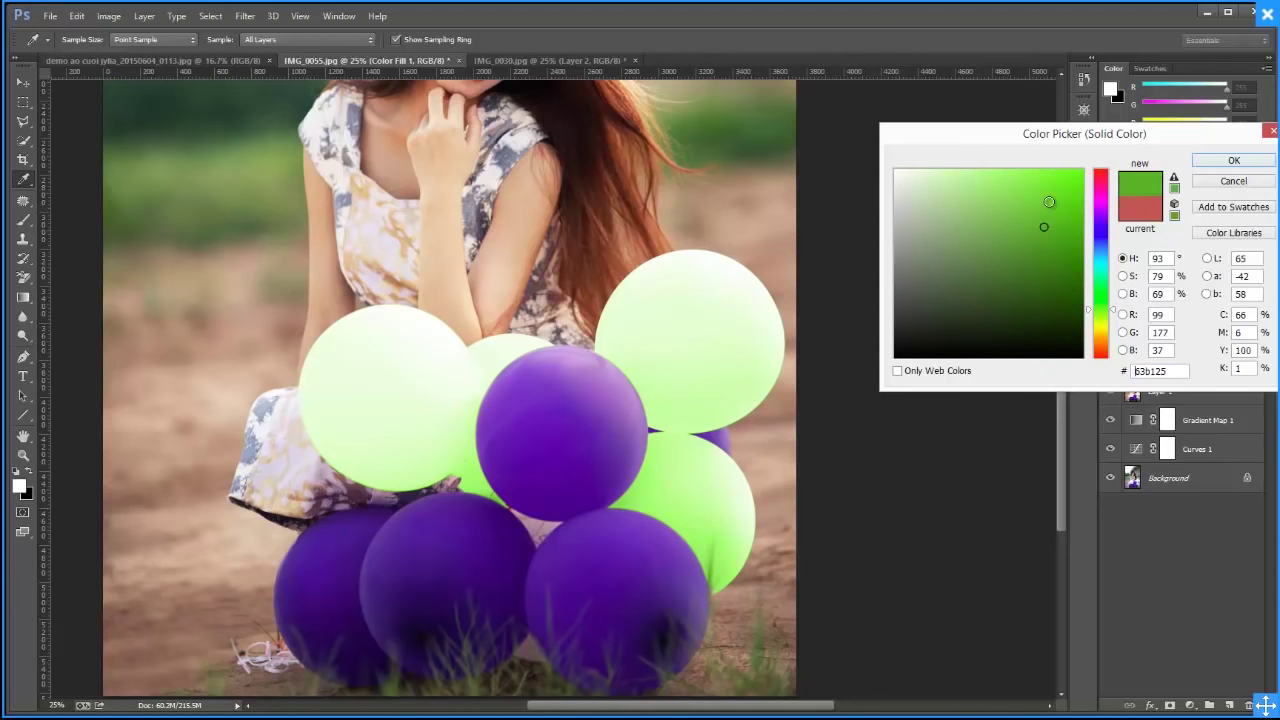
pyautogui.click(1049, 201)
pyautogui.click(1065, 234)
pyautogui.click(1234, 164)
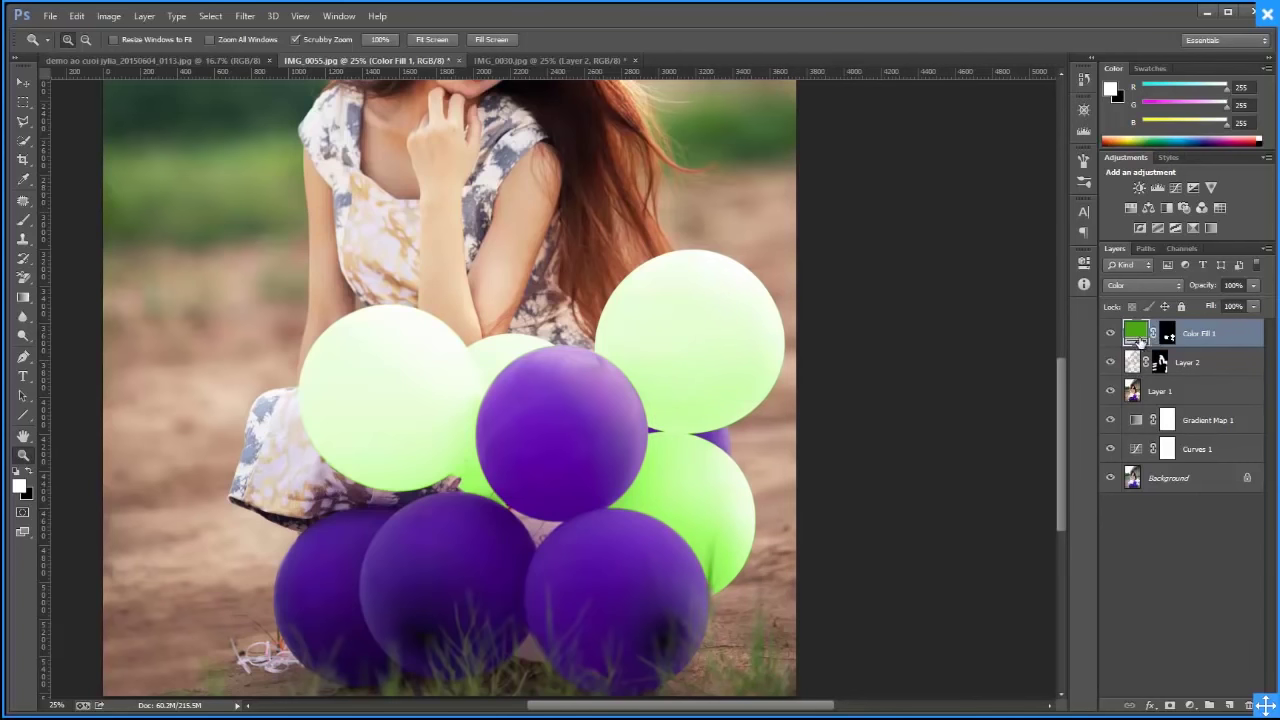
# Try Normal blending and lower opacity on the green fill, then return it to Color at 100%
pyautogui.click(1148, 289)
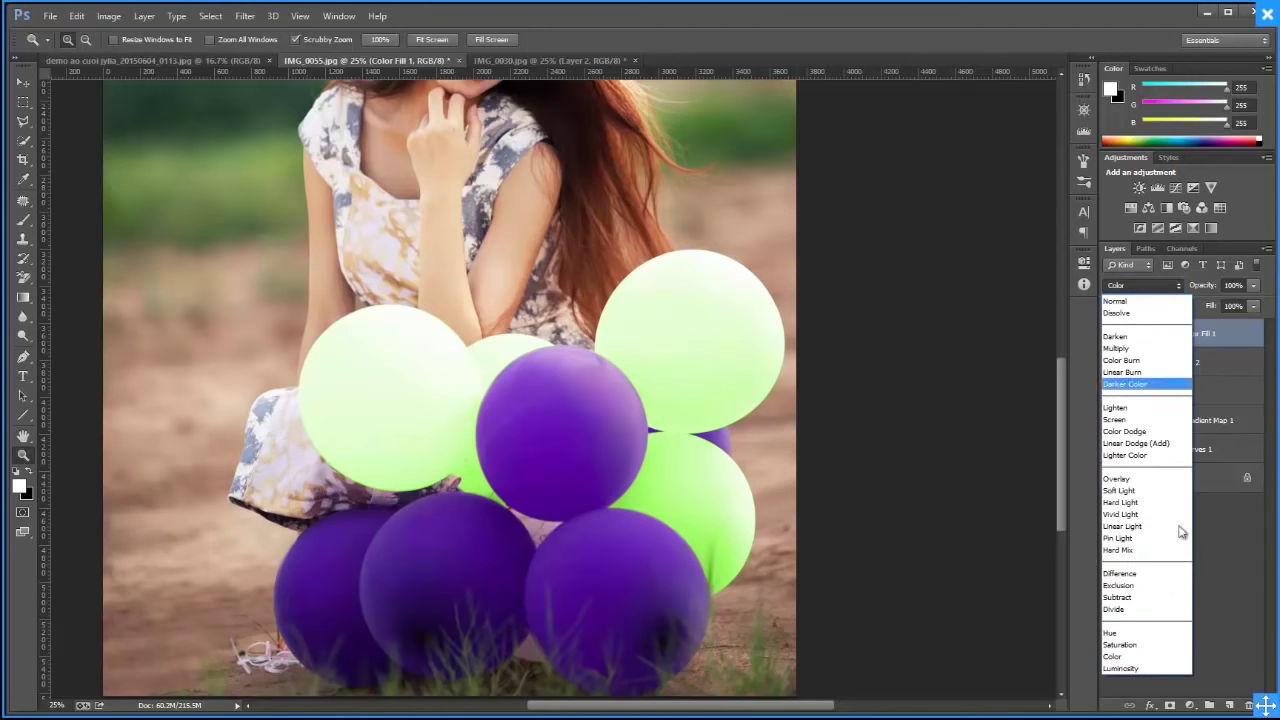
pyautogui.click(1134, 654)
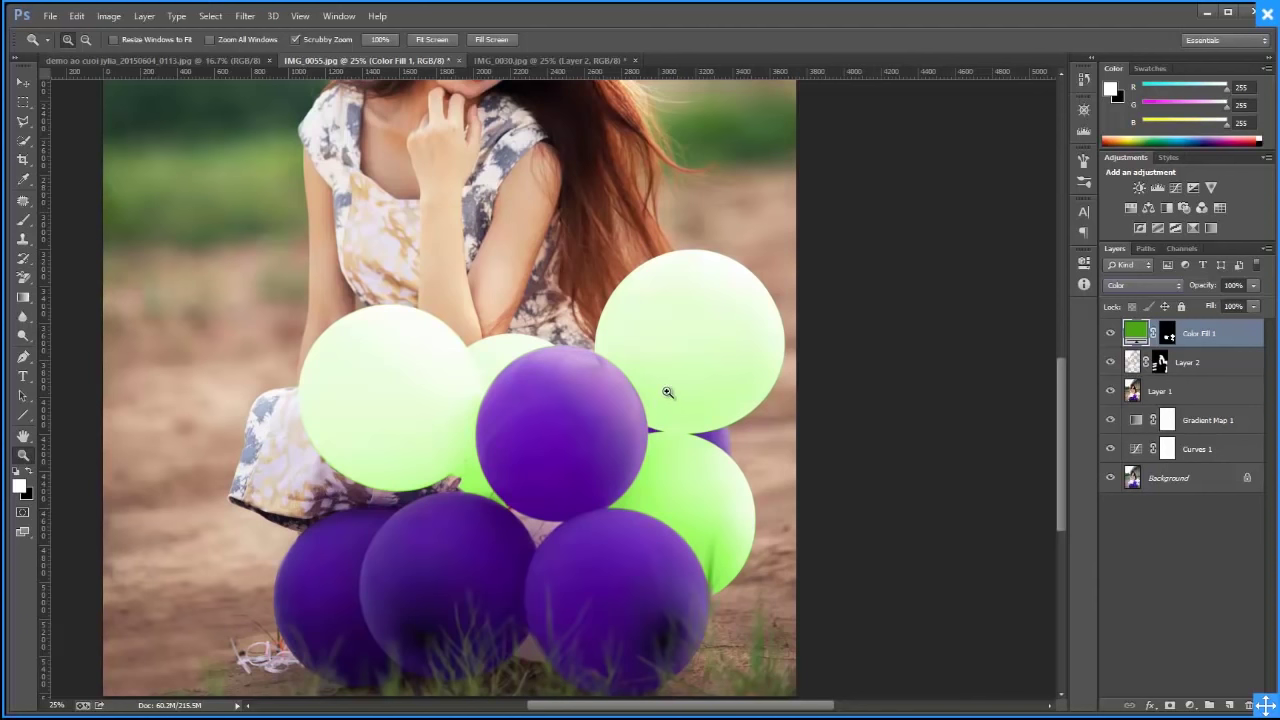
pyautogui.click(1147, 337)
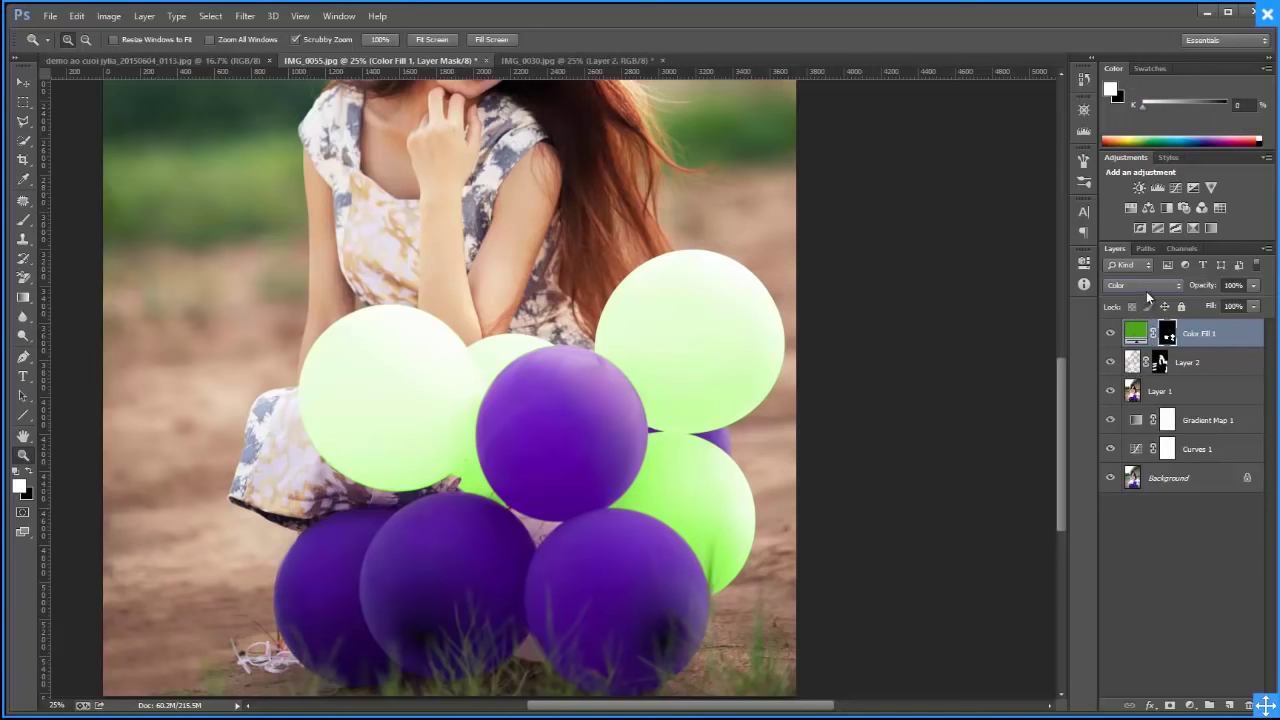
pyautogui.click(1145, 286)
pyautogui.moveTo(1210, 289); pyautogui.dragTo(1179, 305)
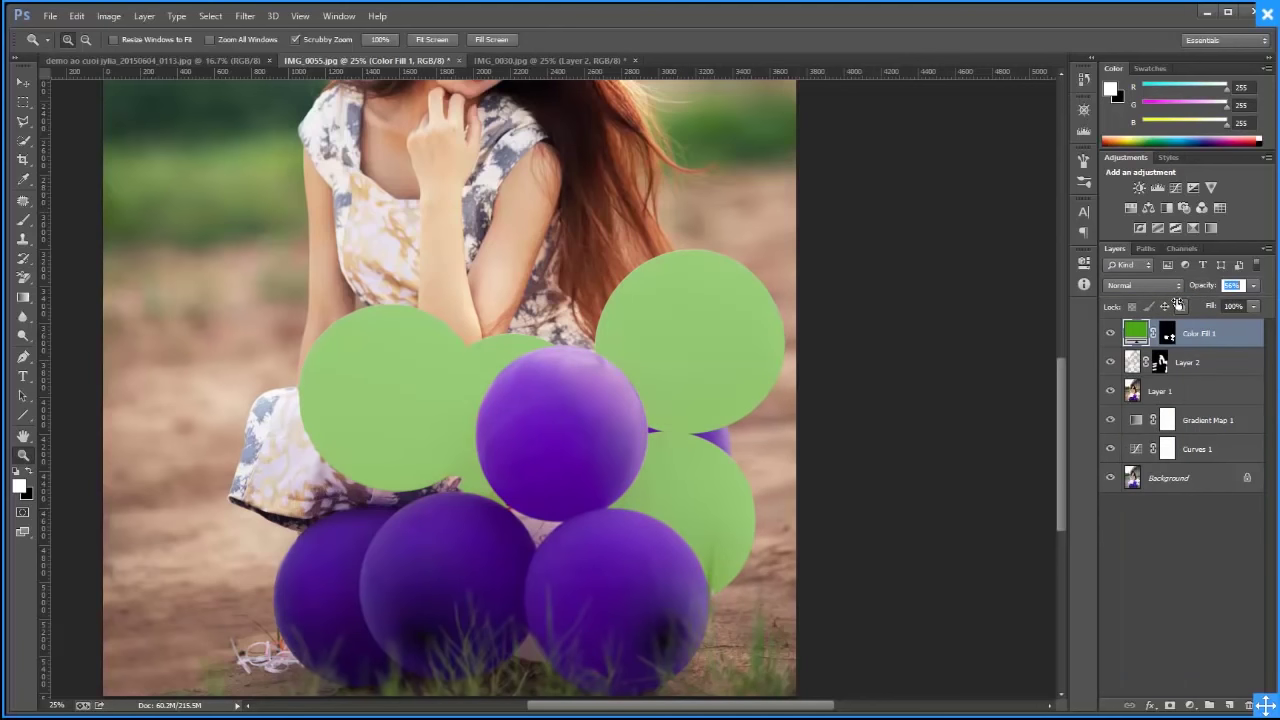
pyautogui.write('100')
pyautogui.press('Return')
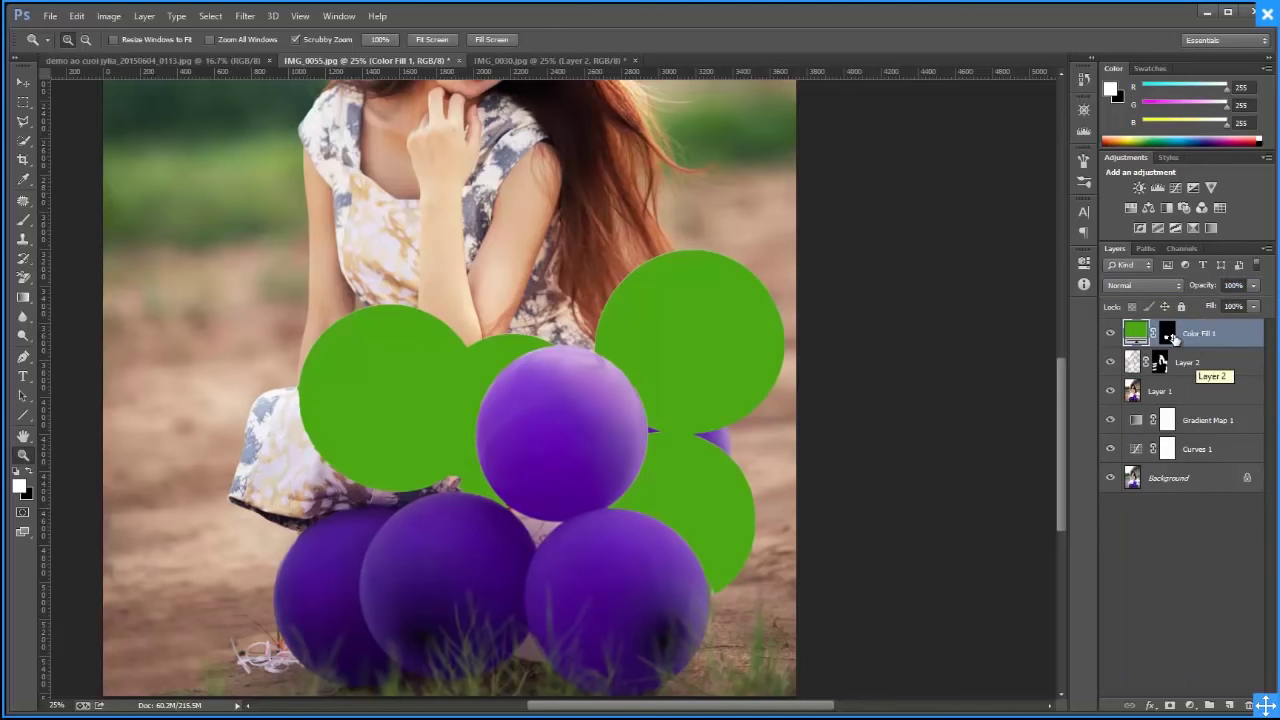
pyautogui.click(1142, 285)
pyautogui.click(1130, 652)
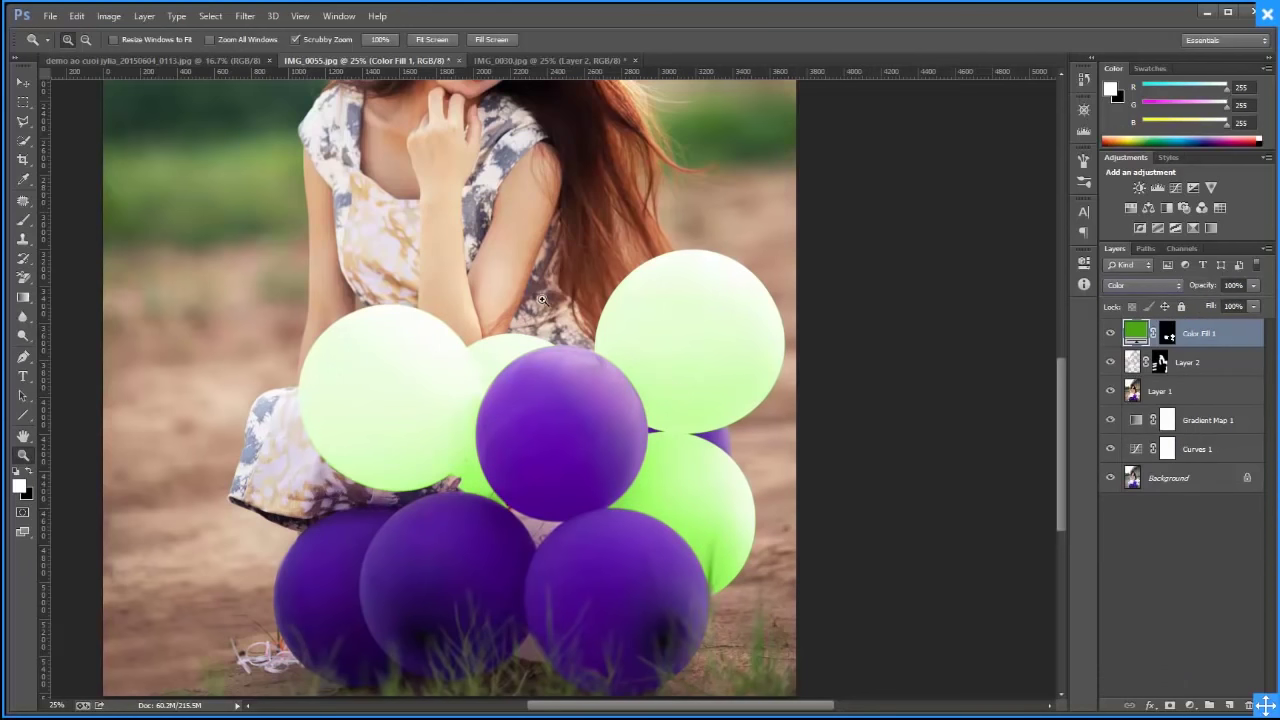
pyautogui.keyDown('alt'); pyautogui.click(566, 348); pyautogui.keyUp('alt')
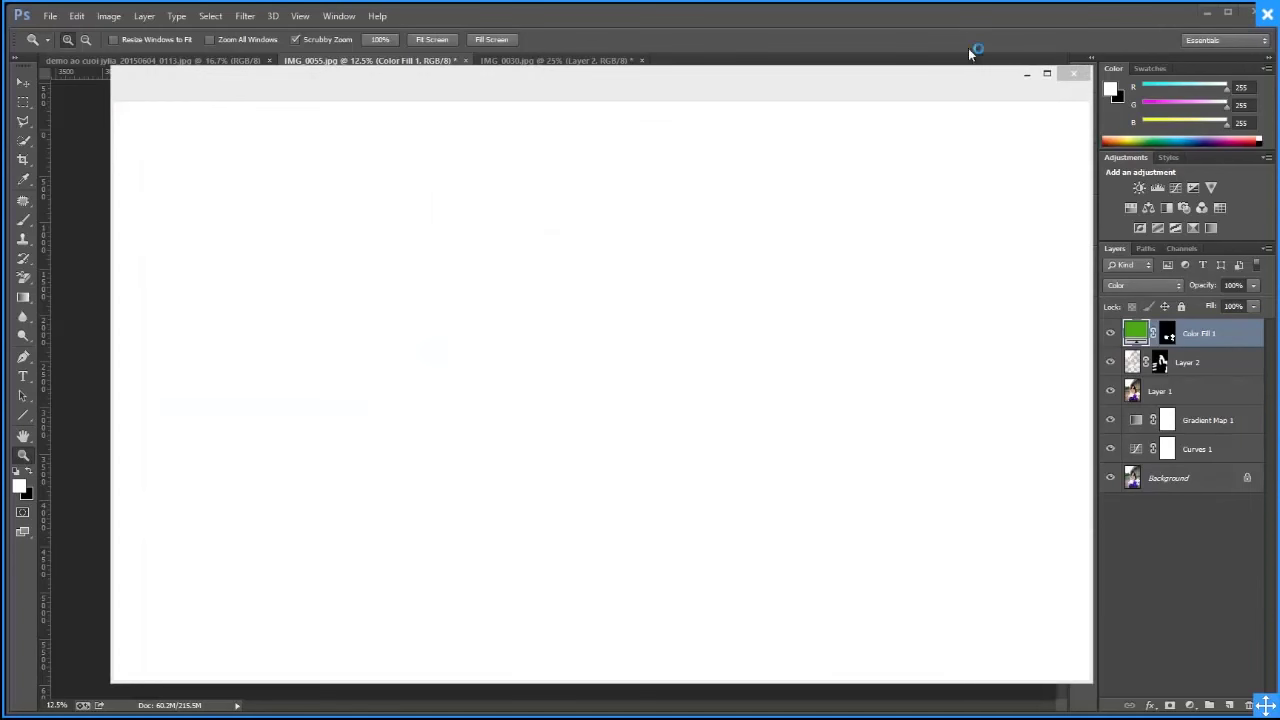
# Load the balloon selection from the Color Fill mask and hide the green fill layer
pyautogui.click(1077, 77)
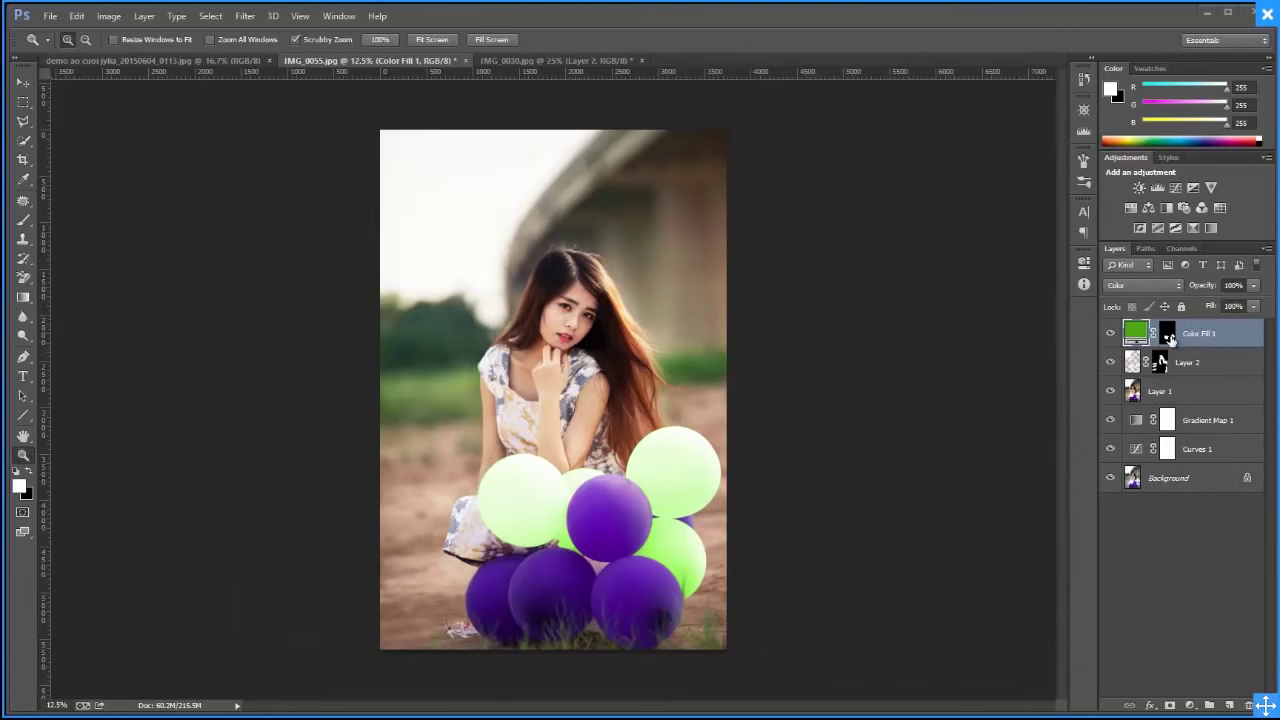
pyautogui.press('w')
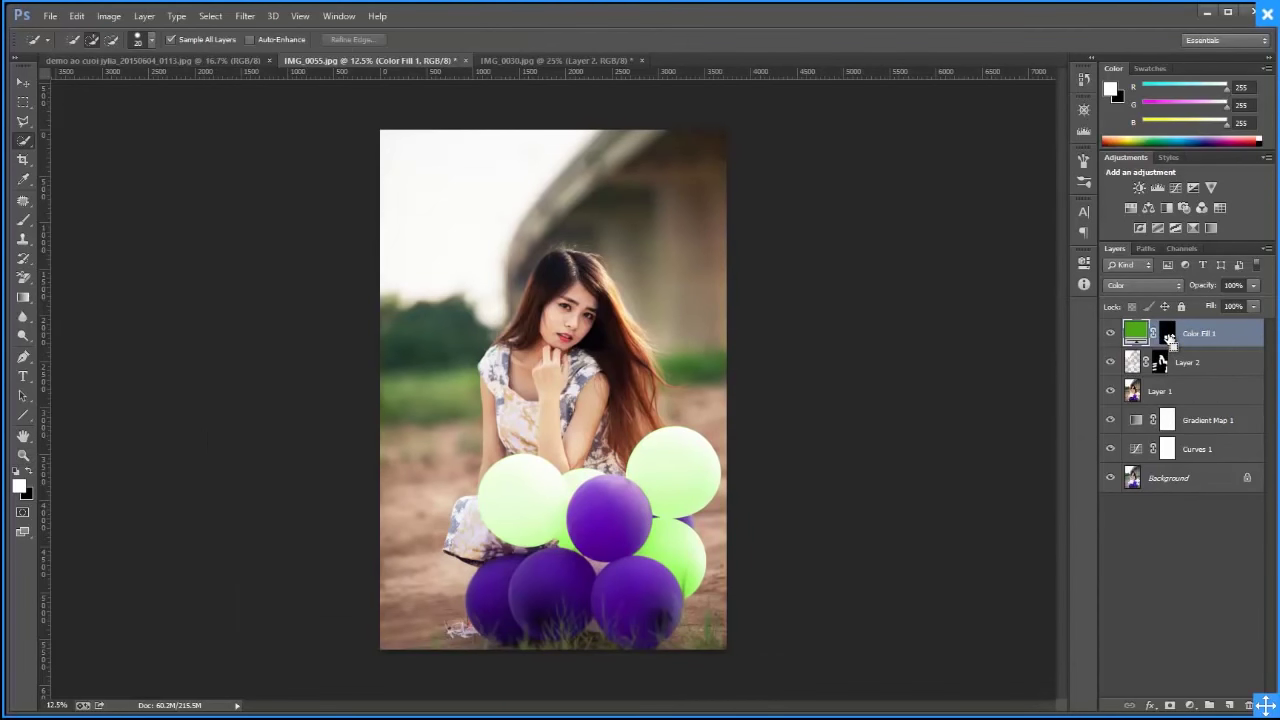
pyautogui.keyDown('ctrl'); pyautogui.click(1169, 340); pyautogui.keyUp('ctrl')
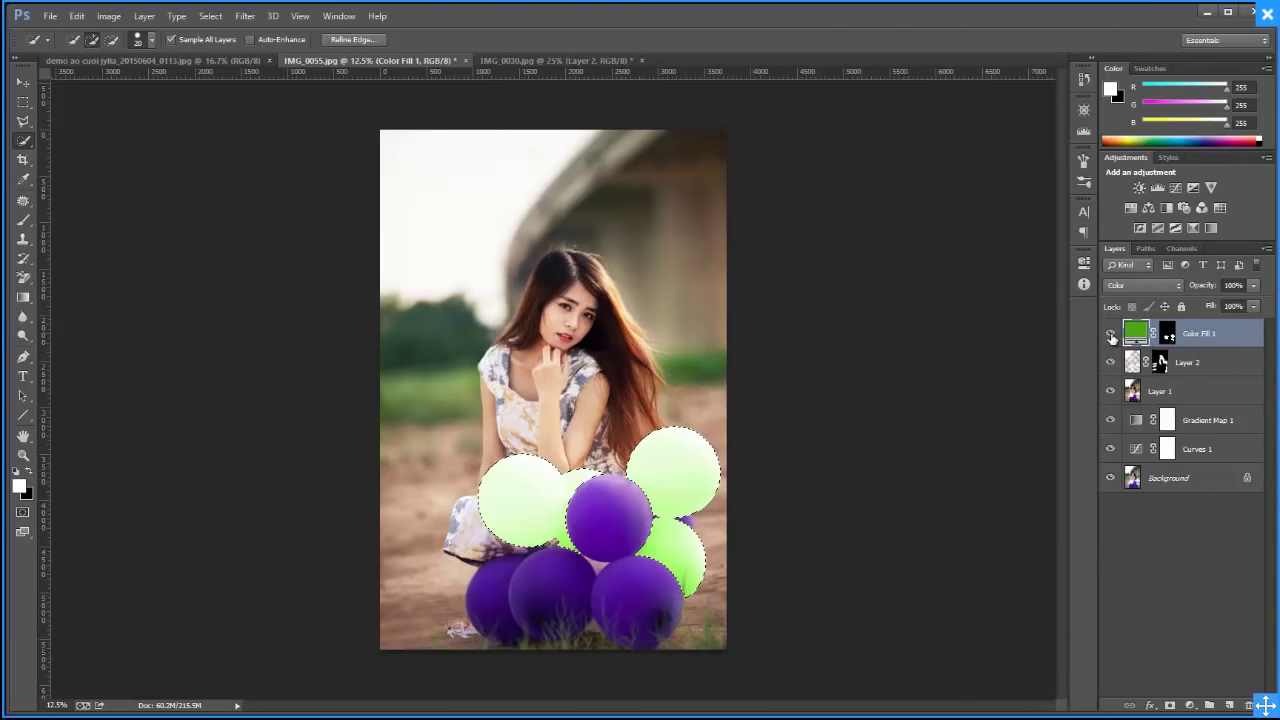
pyautogui.click(1110, 333)
# Test a colorized Hue/Saturation layer at saturation 25 on the balloons, then delete it
pyautogui.click(1189, 705)
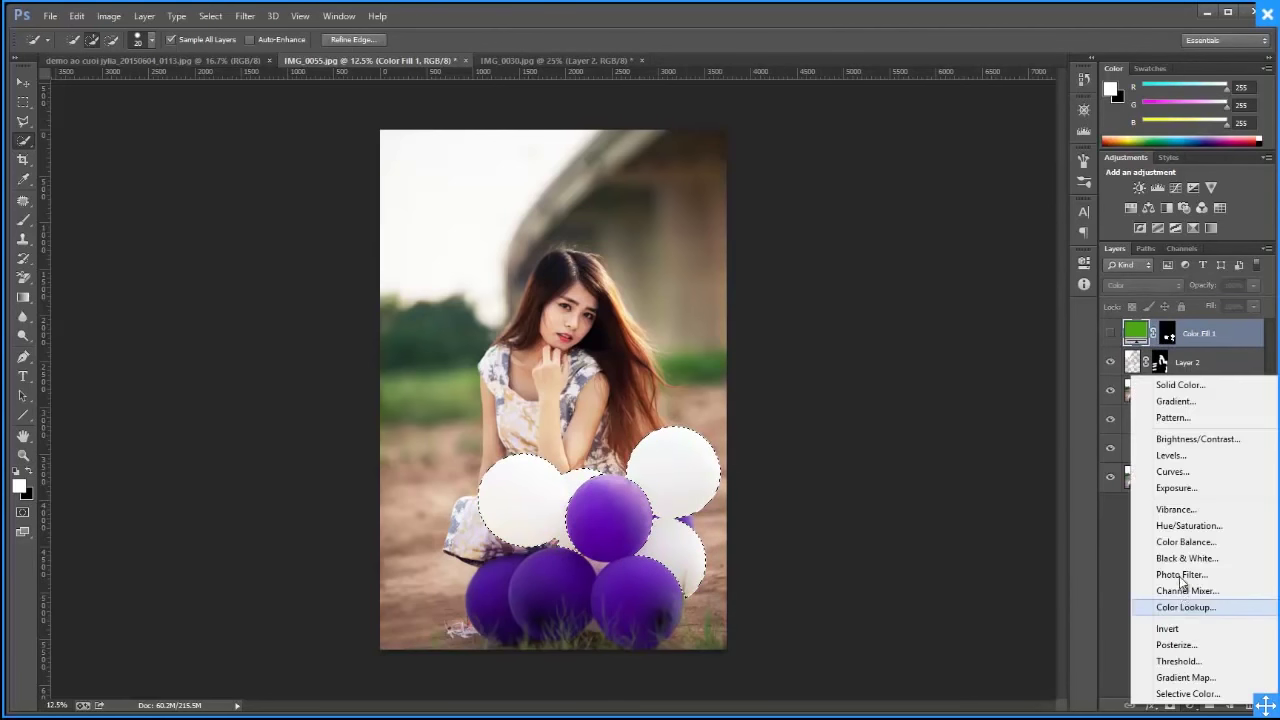
pyautogui.click(1189, 525)
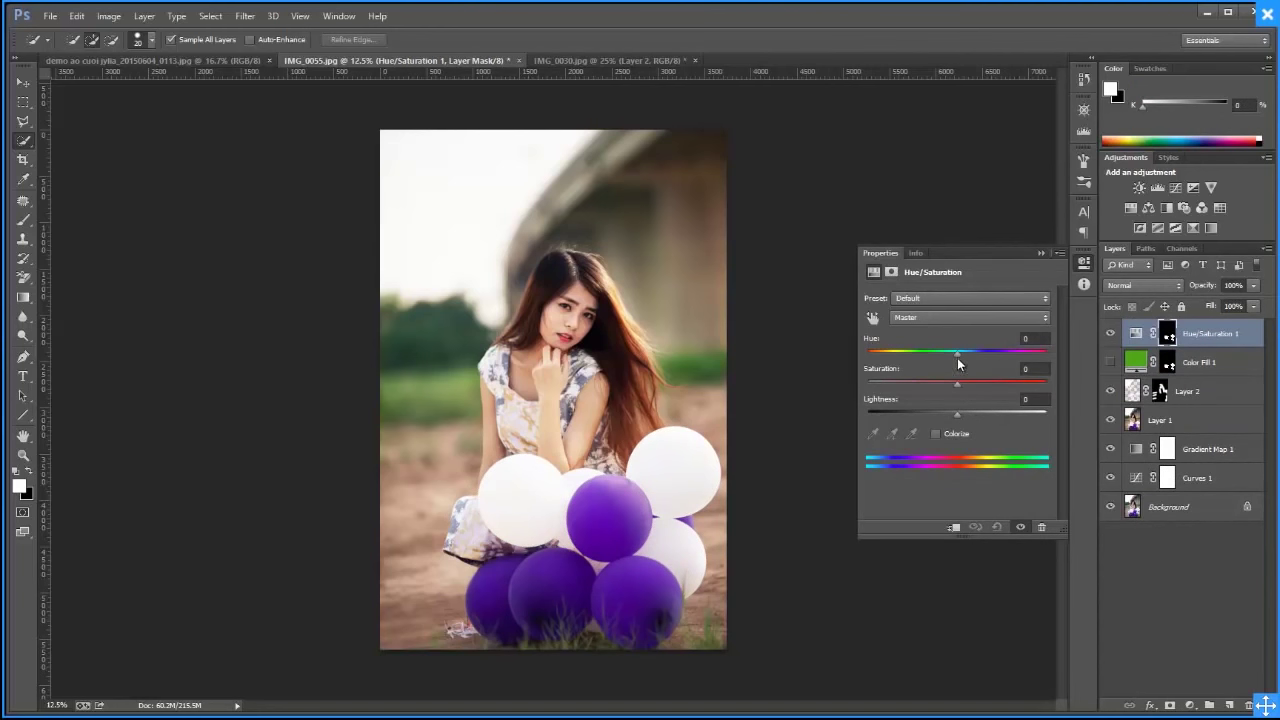
pyautogui.moveTo(957, 354); pyautogui.dragTo(924, 435)
pyautogui.click(935, 433)
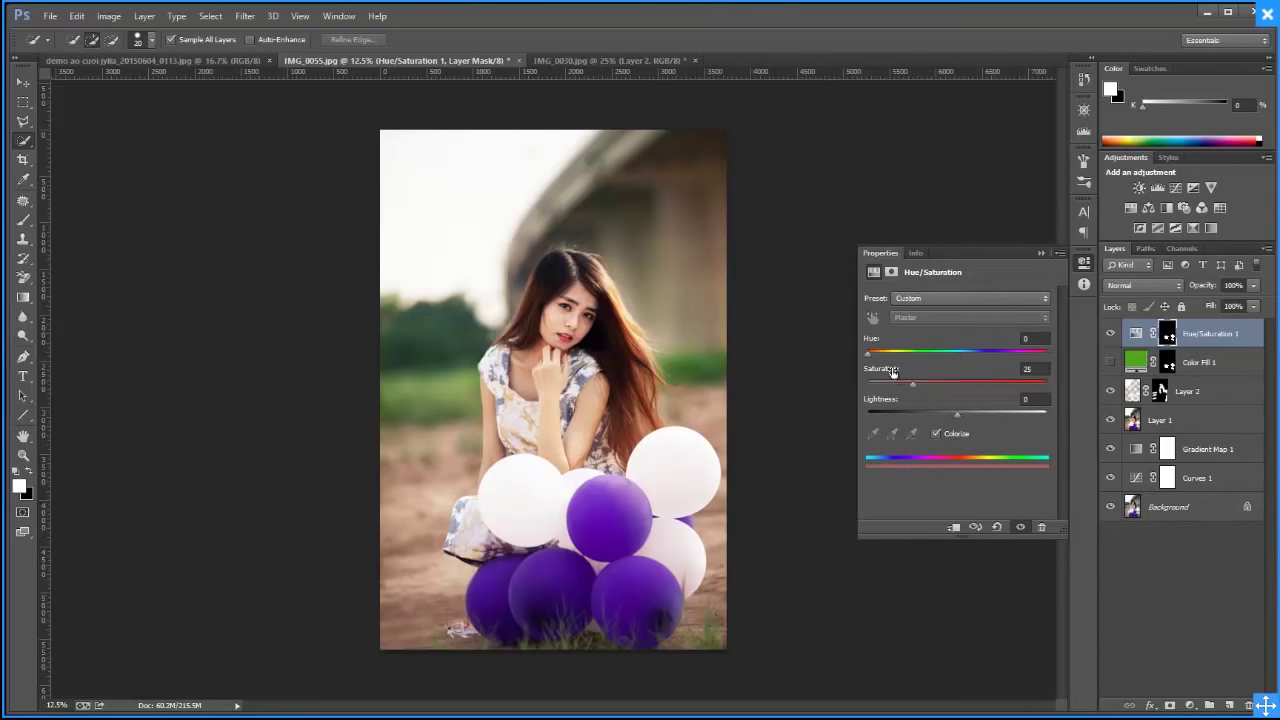
pyautogui.moveTo(868, 355)
pyautogui.mouseDown()
pyautogui.moveTo(948, 356)
pyautogui.moveTo(987, 393)
pyautogui.mouseUp()
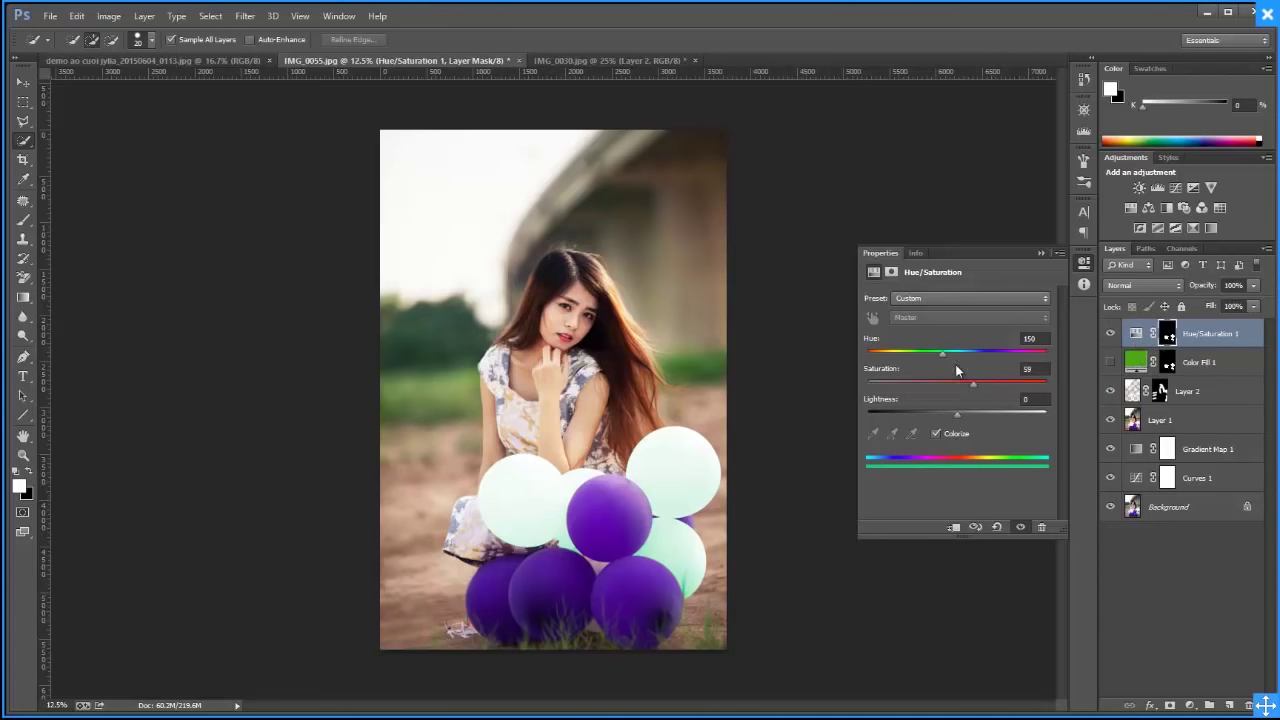
pyautogui.moveTo(943, 356)
pyautogui.mouseDown()
pyautogui.moveTo(975, 356)
pyautogui.moveTo(980, 385)
pyautogui.mouseUp()
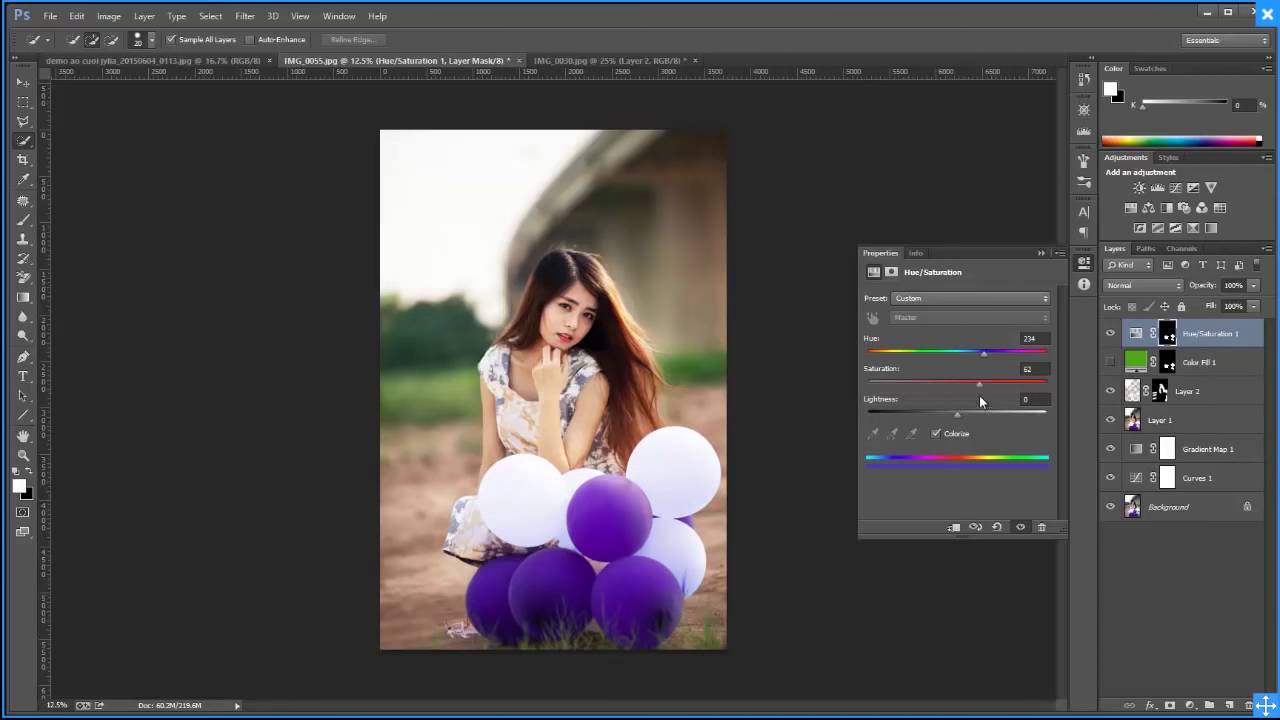
pyautogui.click(1084, 262)
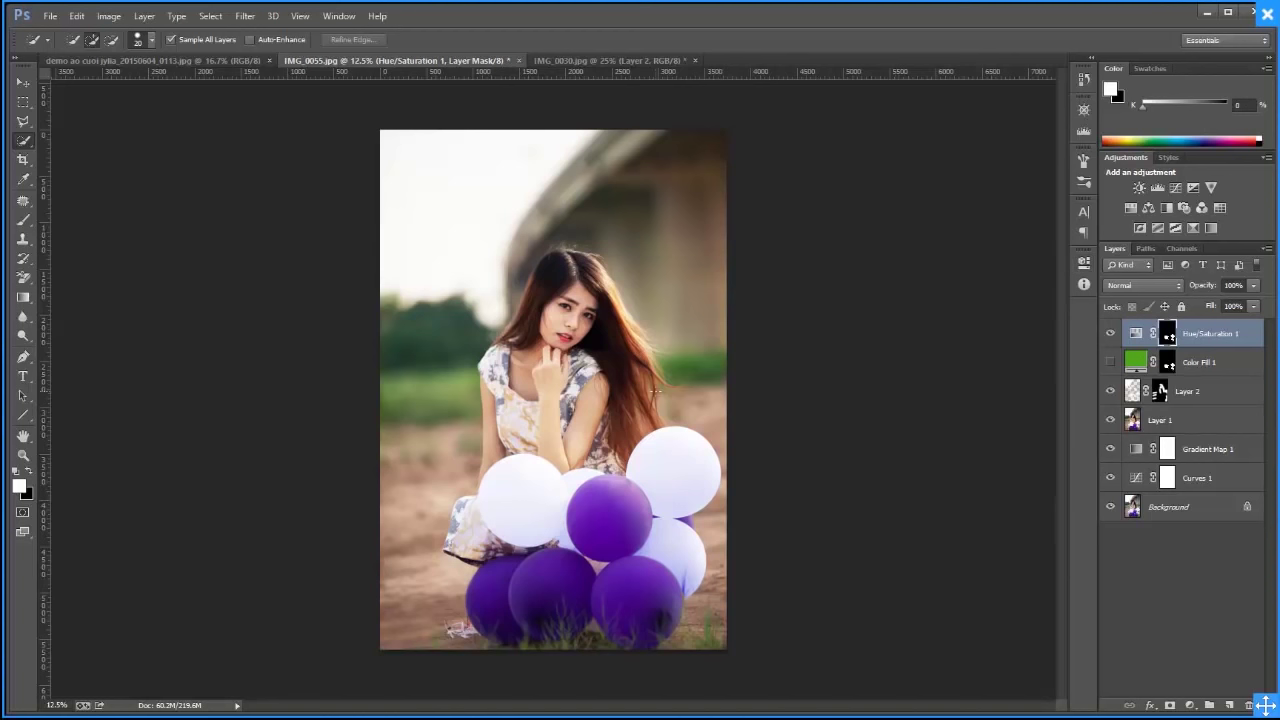
pyautogui.press('Delete')
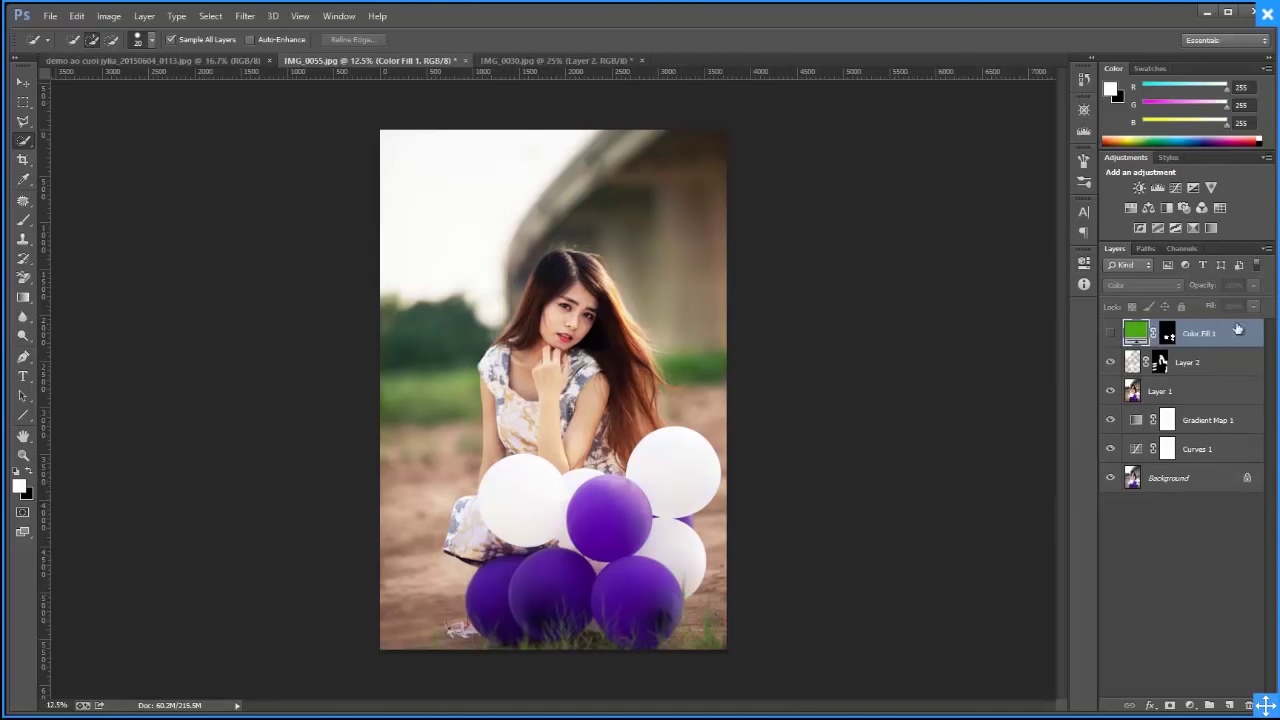
# Show the green fill again, delete its two Ctrl+J copies, and keep Color blending
pyautogui.click(1108, 335)
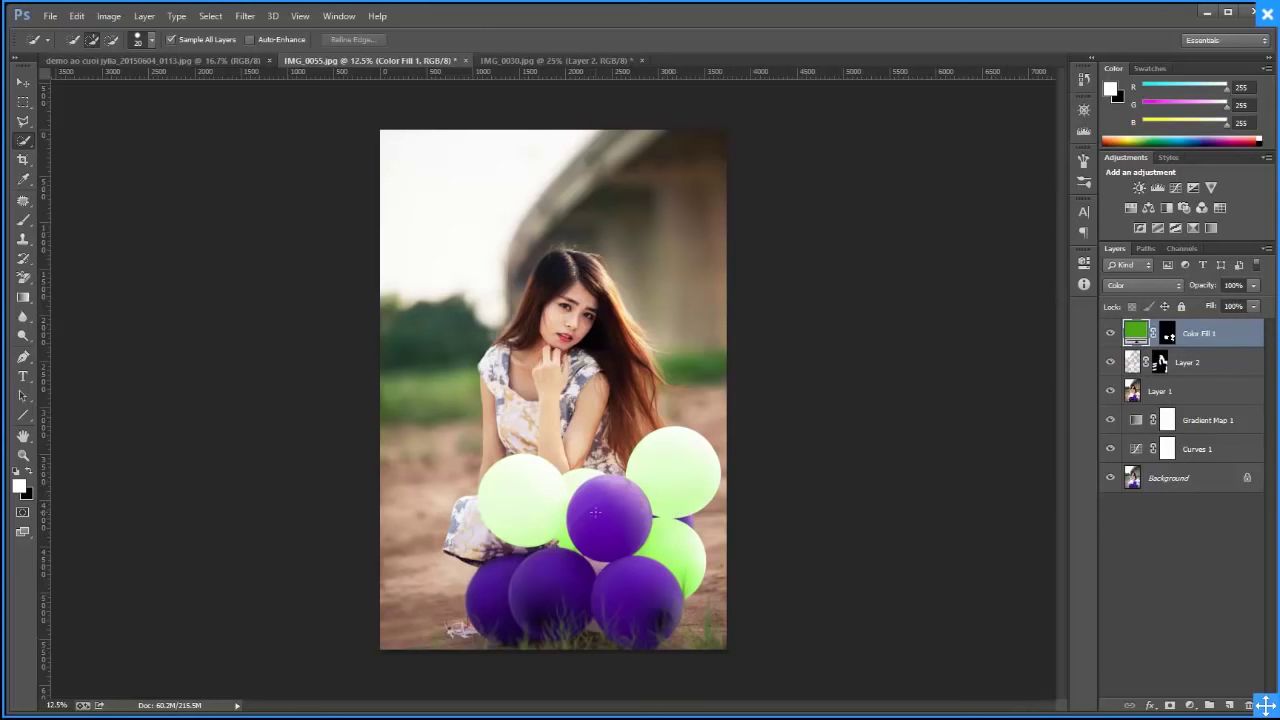
pyautogui.hotkey('ctrl', 'j')
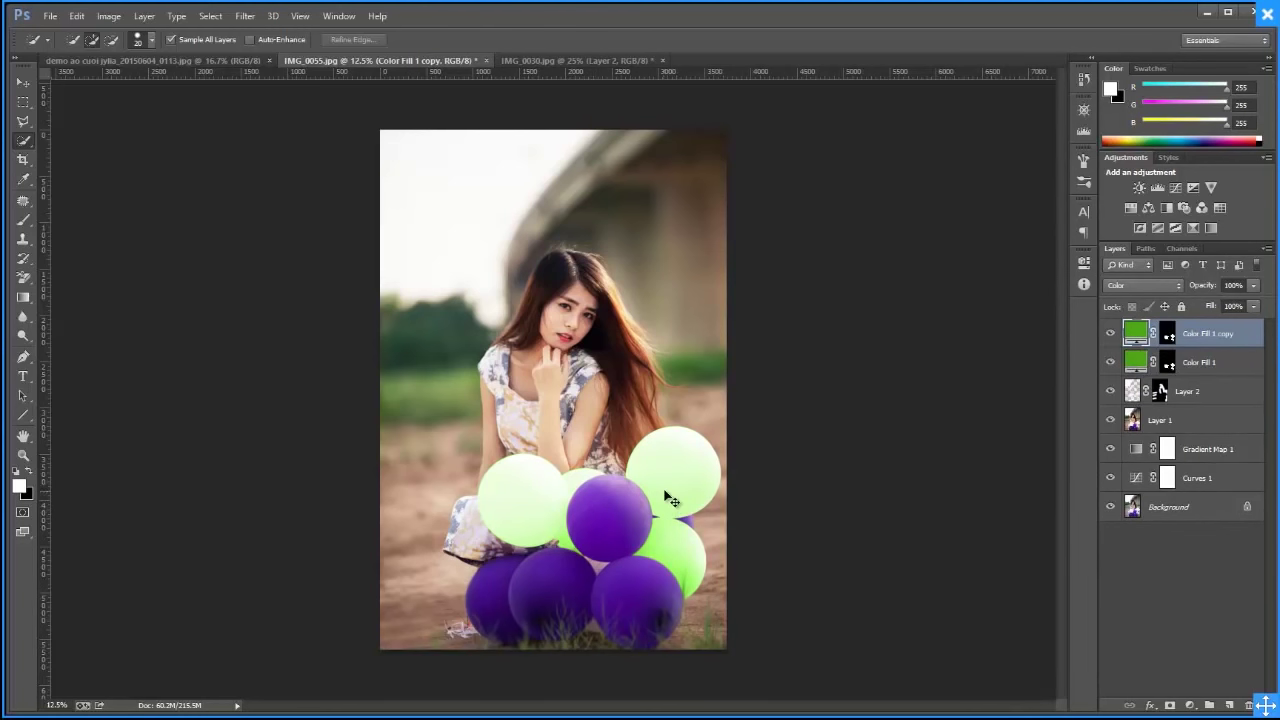
pyautogui.hotkey('ctrl', 'j')
pyautogui.hotkey('ctrl', 'j')
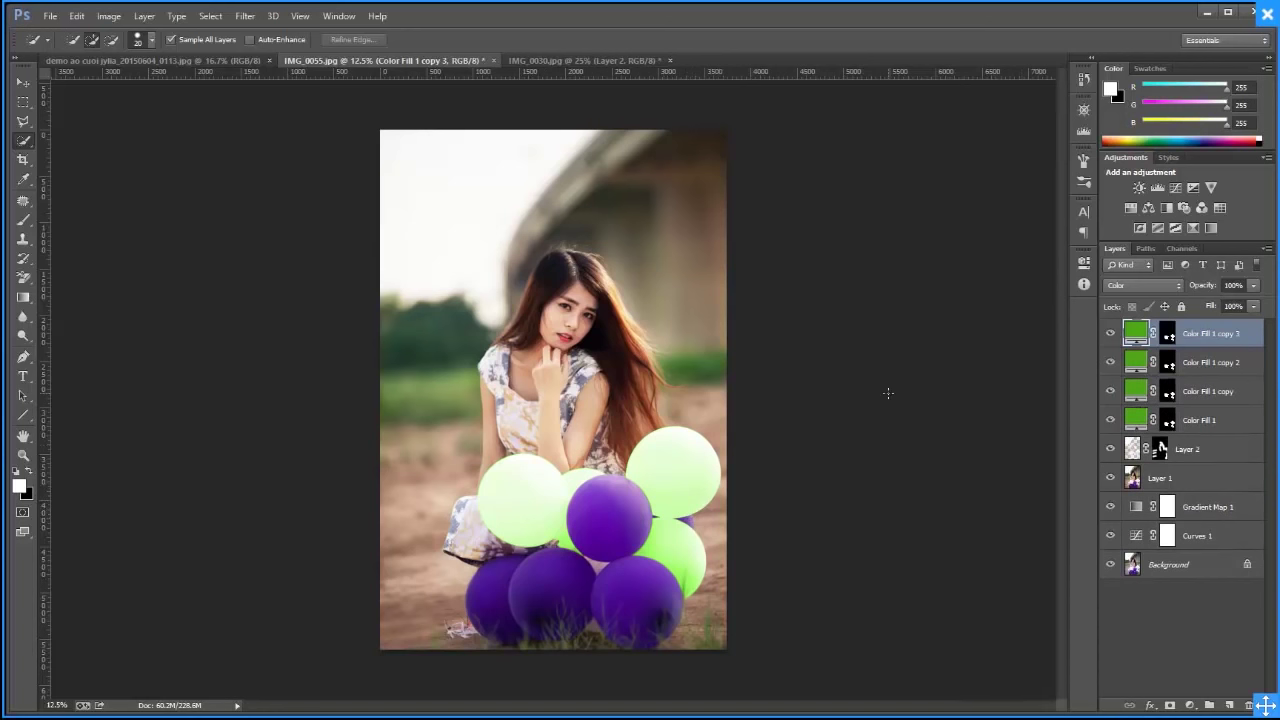
pyautogui.press('Delete')
pyautogui.press('Delete')
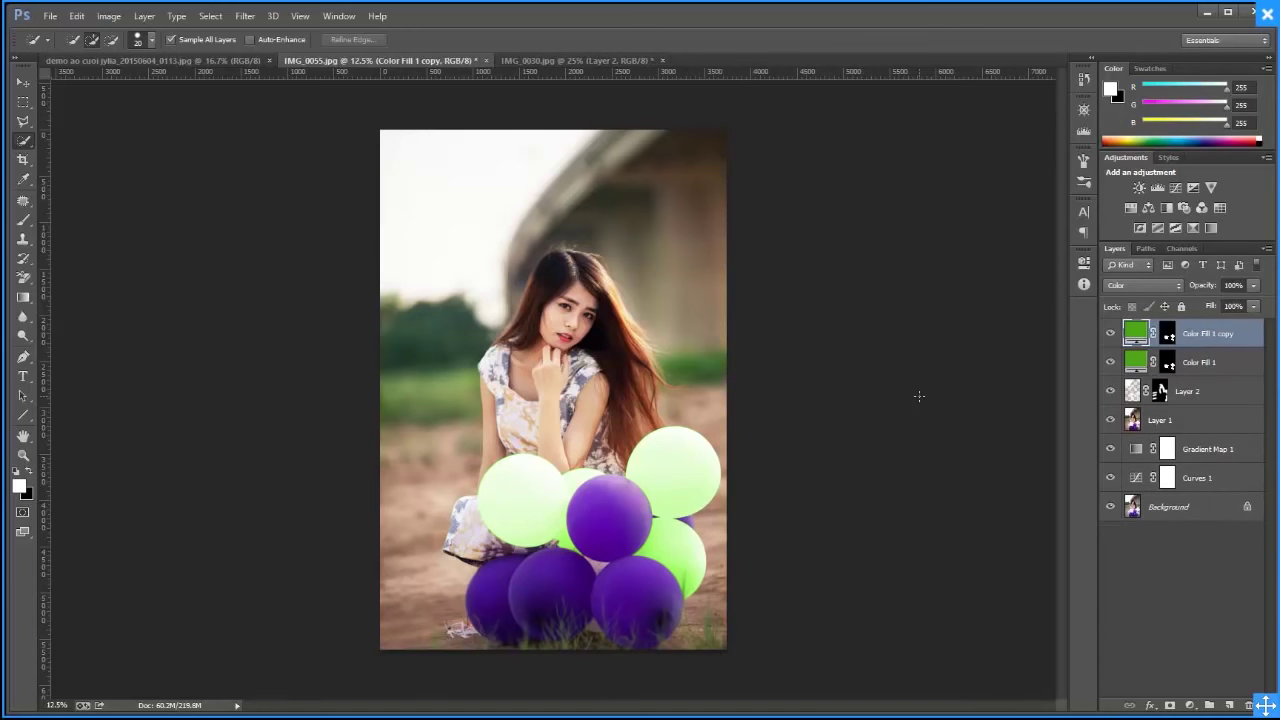
pyautogui.press('Delete')
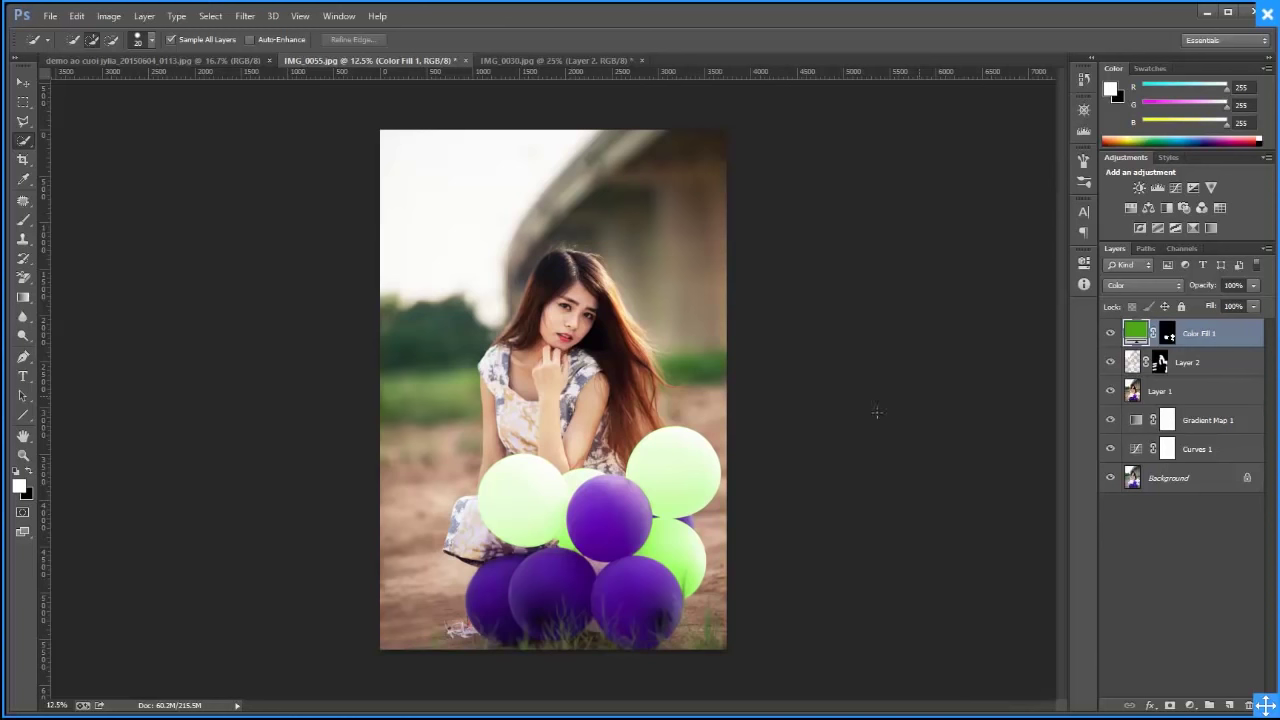
pyautogui.click(1149, 290)
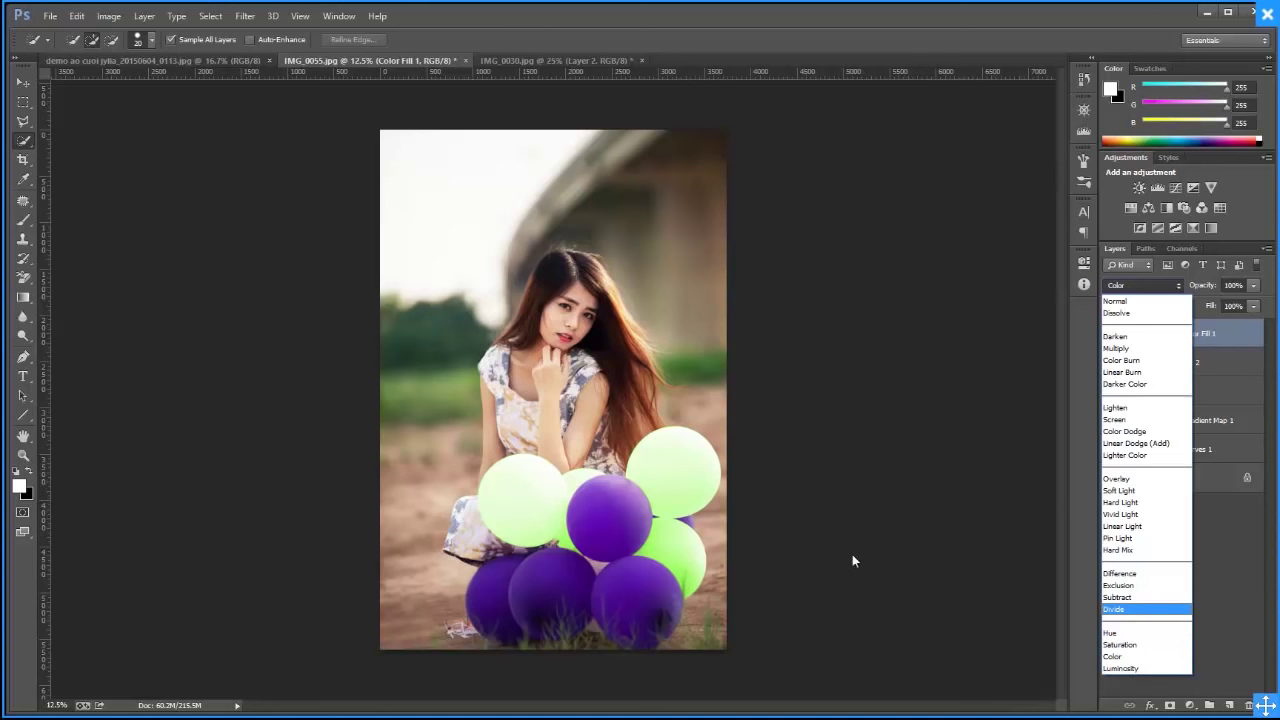
pyautogui.click(656, 464)
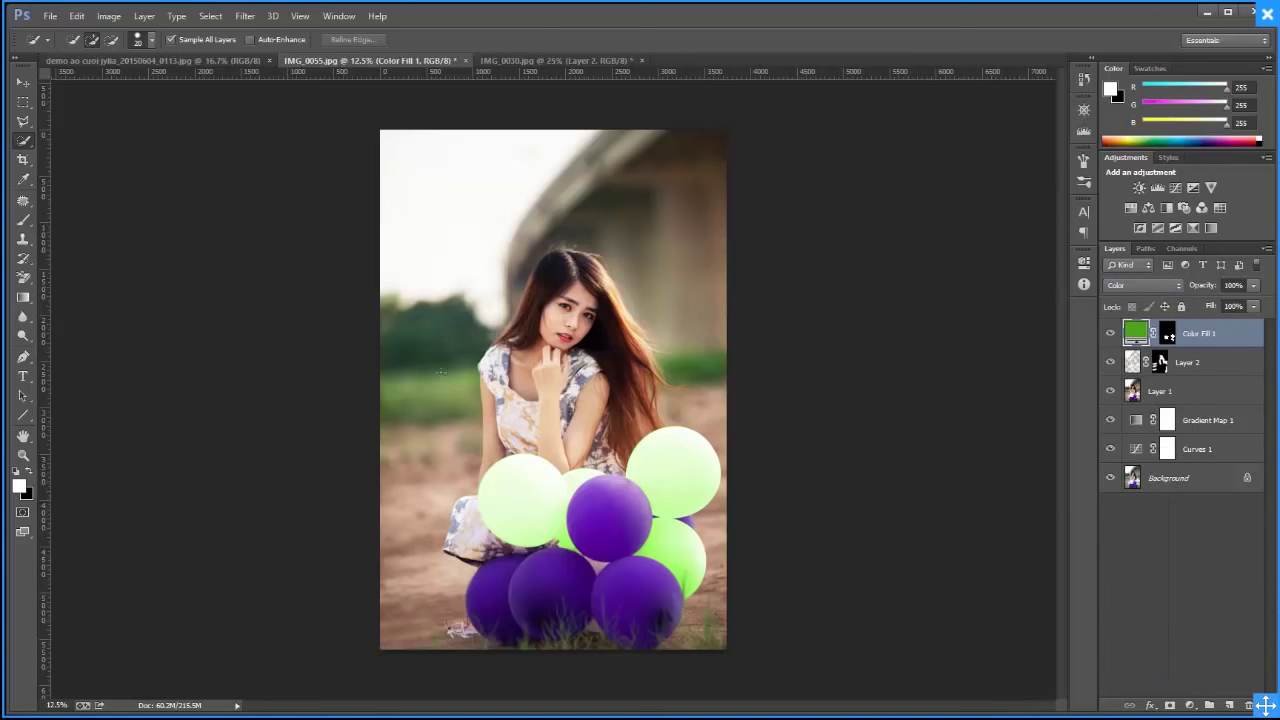
pyautogui.click(23, 455)
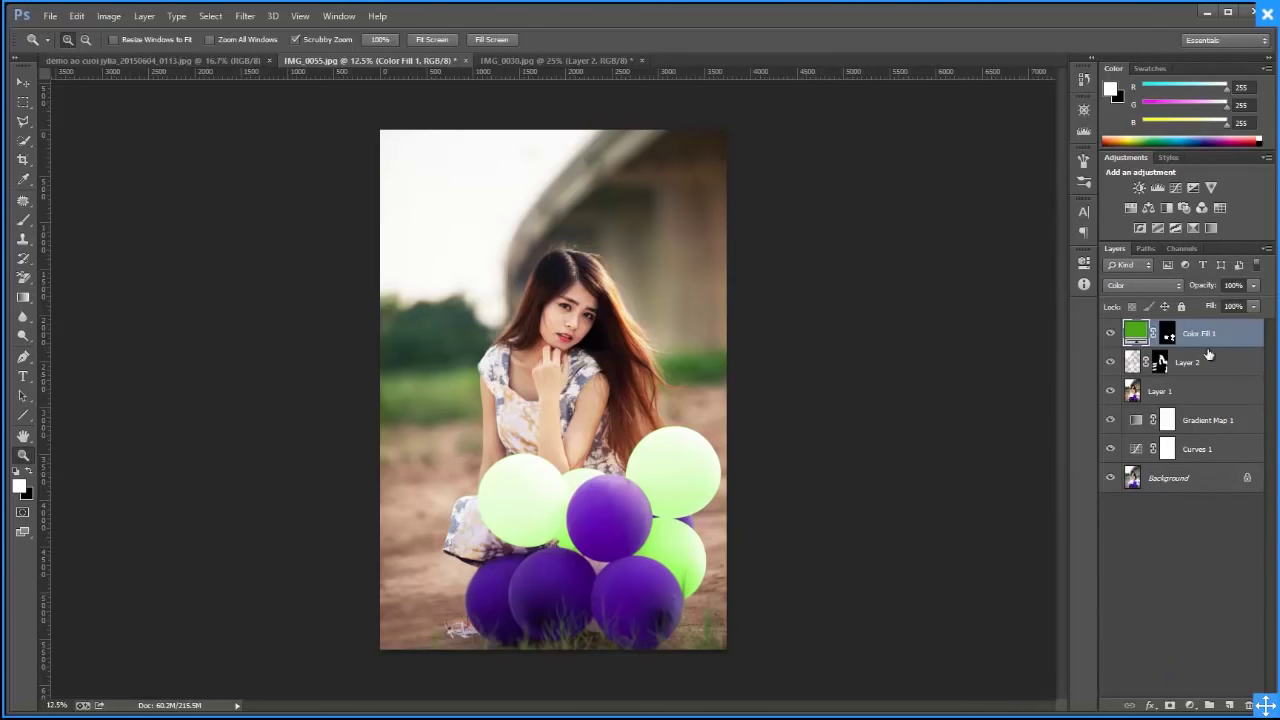
pyautogui.click(1110, 337)
pyautogui.click(1190, 705)
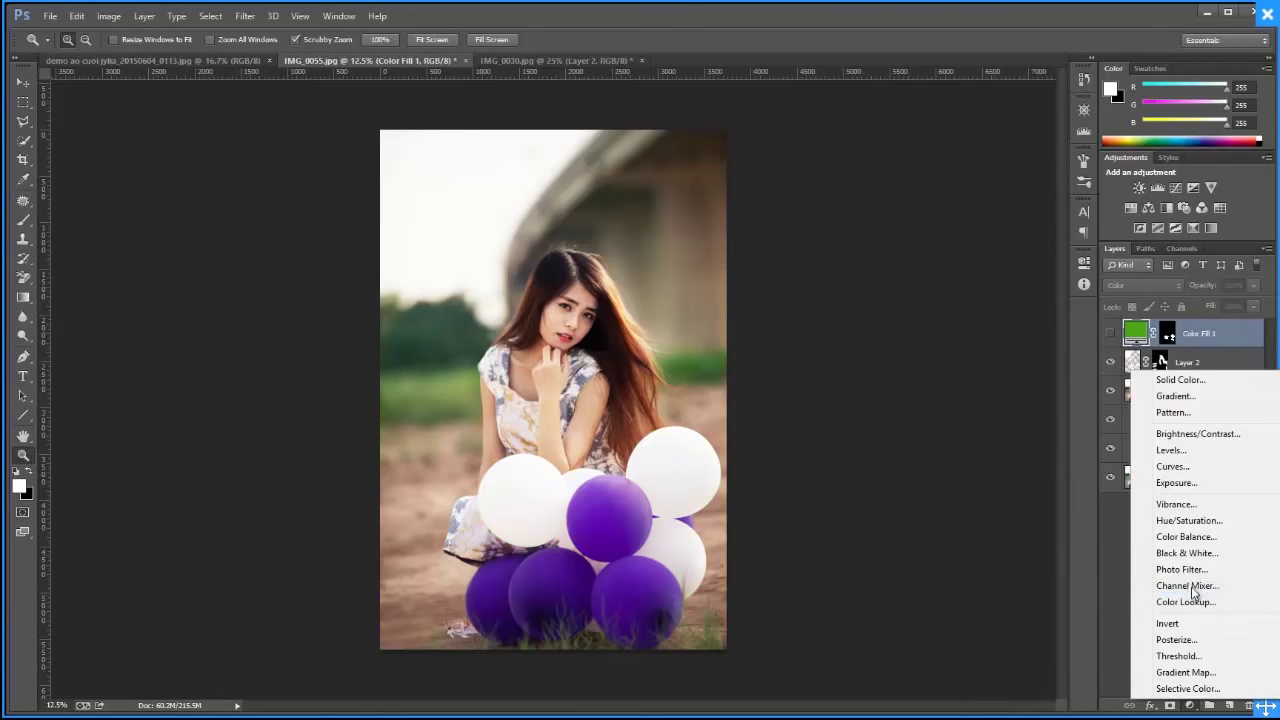
pyautogui.click(1189, 520)
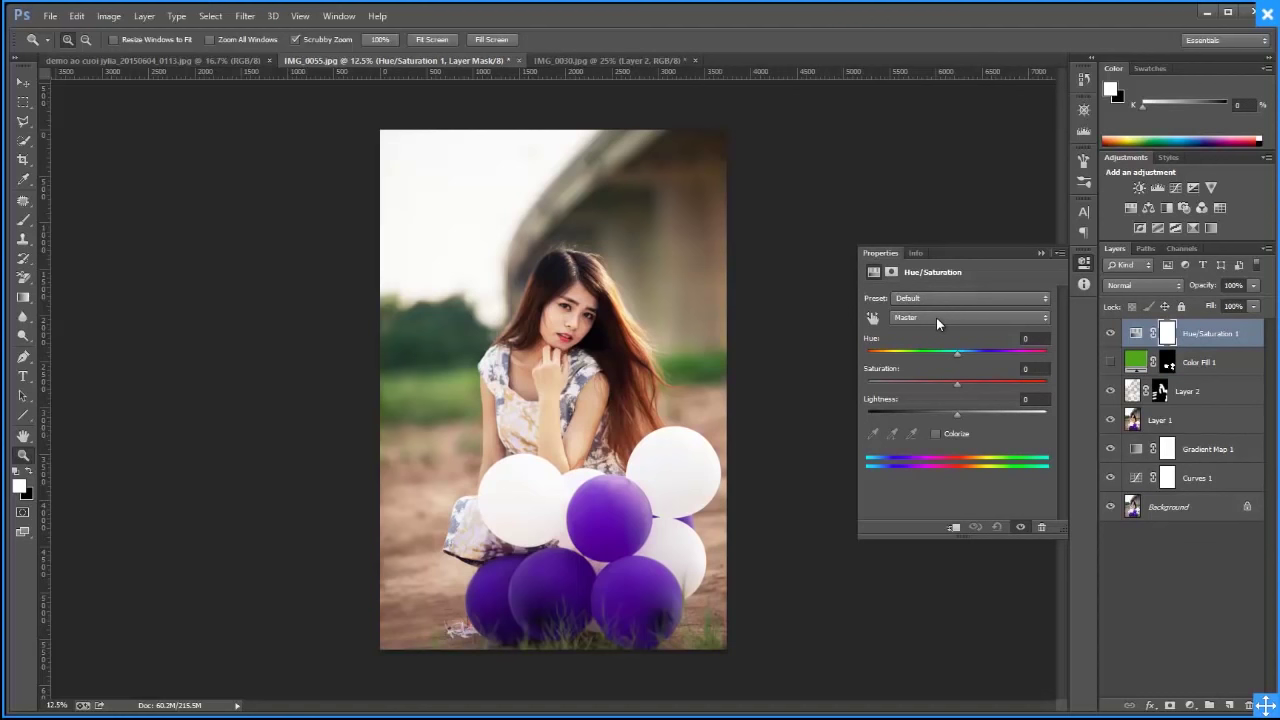
pyautogui.click(936, 318)
pyautogui.click(937, 370)
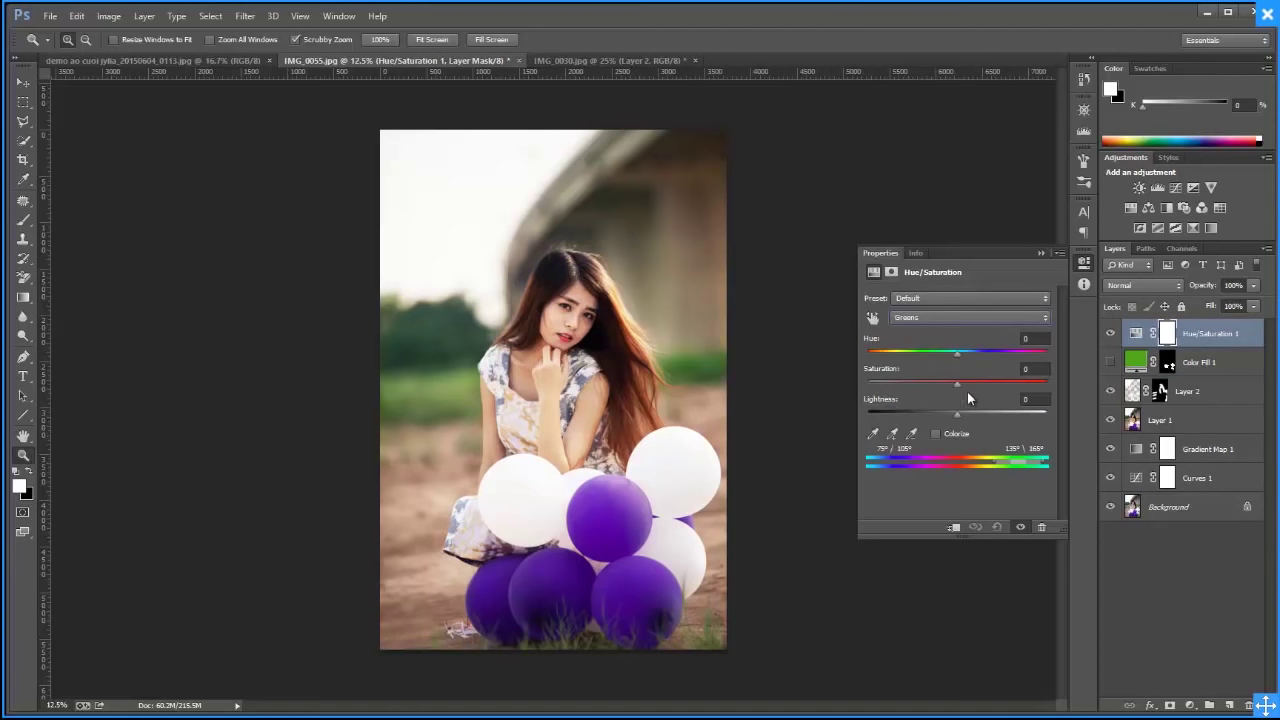
pyautogui.moveTo(955, 384)
pyautogui.mouseDown()
pyautogui.moveTo(898, 400)
pyautogui.moveTo(914, 398)
pyautogui.mouseUp()
pyautogui.moveTo(1004, 462); pyautogui.dragTo(984, 464)
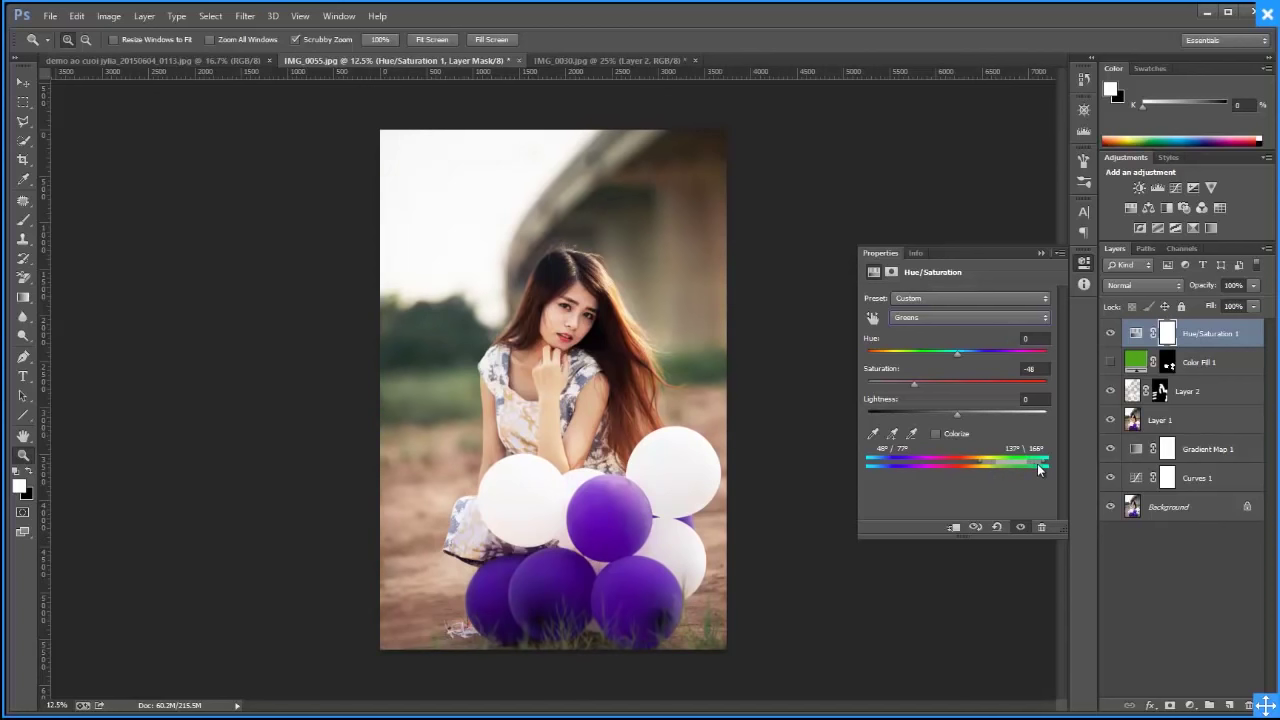
pyautogui.moveTo(1029, 462); pyautogui.dragTo(1045, 466)
pyautogui.moveTo(956, 354)
pyautogui.mouseDown()
pyautogui.moveTo(970, 360)
pyautogui.moveTo(915, 383)
pyautogui.mouseUp()
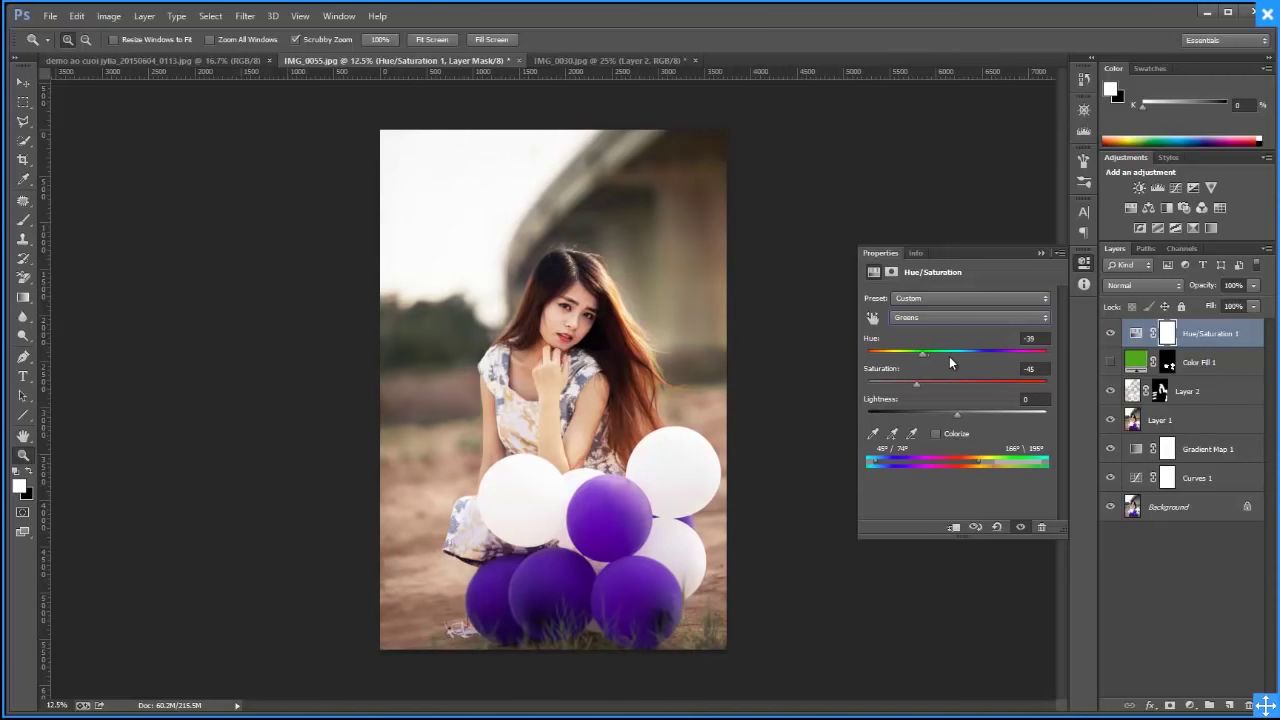
pyautogui.moveTo(945, 355)
pyautogui.mouseDown()
pyautogui.moveTo(1018, 358)
pyautogui.moveTo(922, 373)
pyautogui.mouseUp()
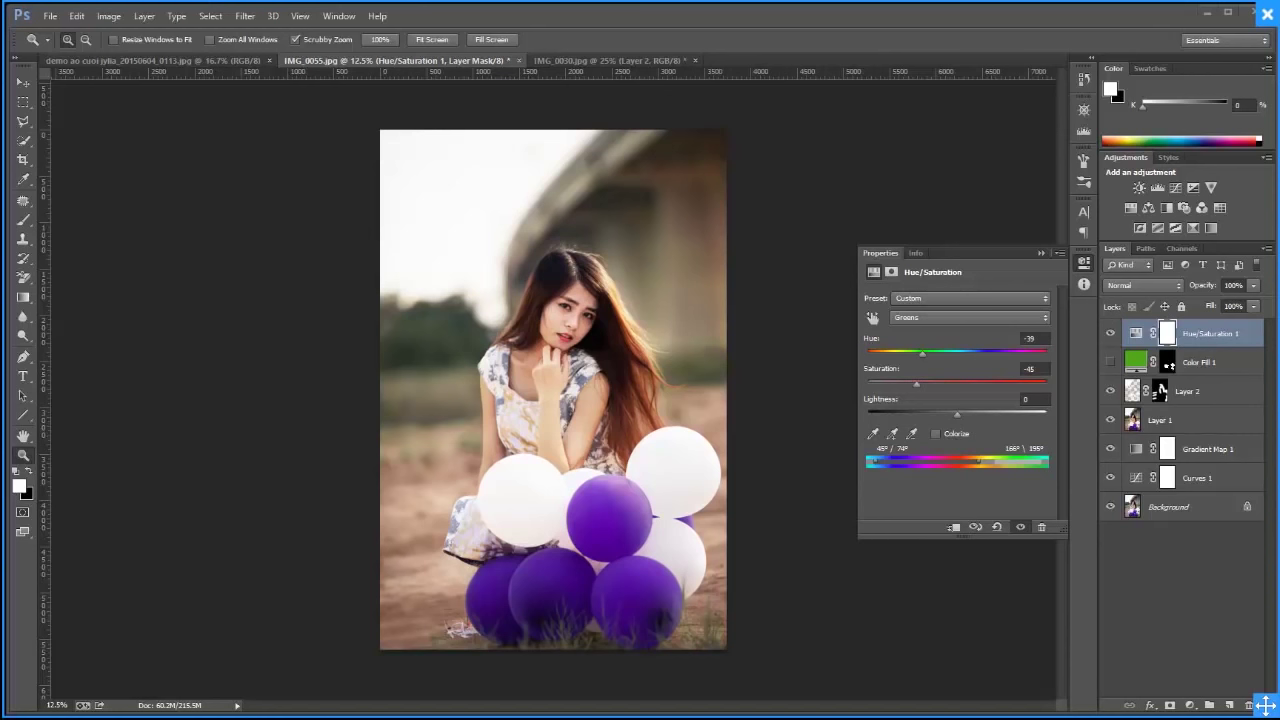
pyautogui.click(1043, 254)
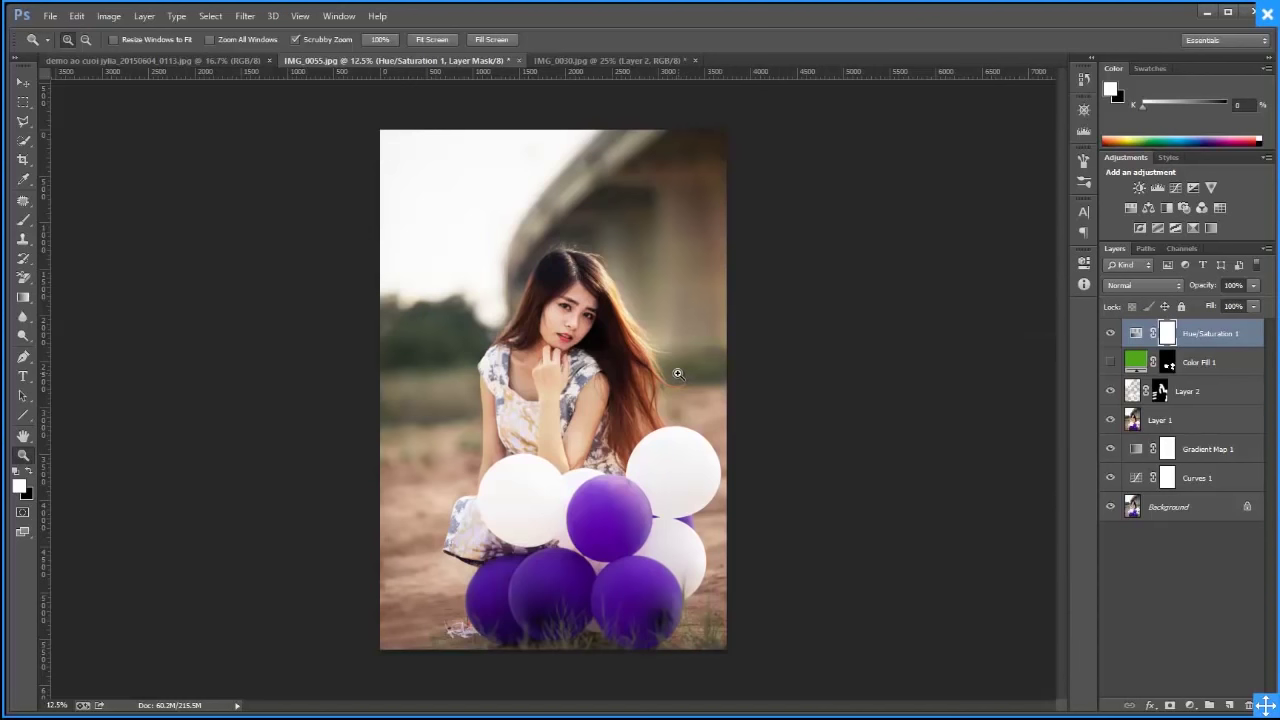
pyautogui.click(1140, 285)
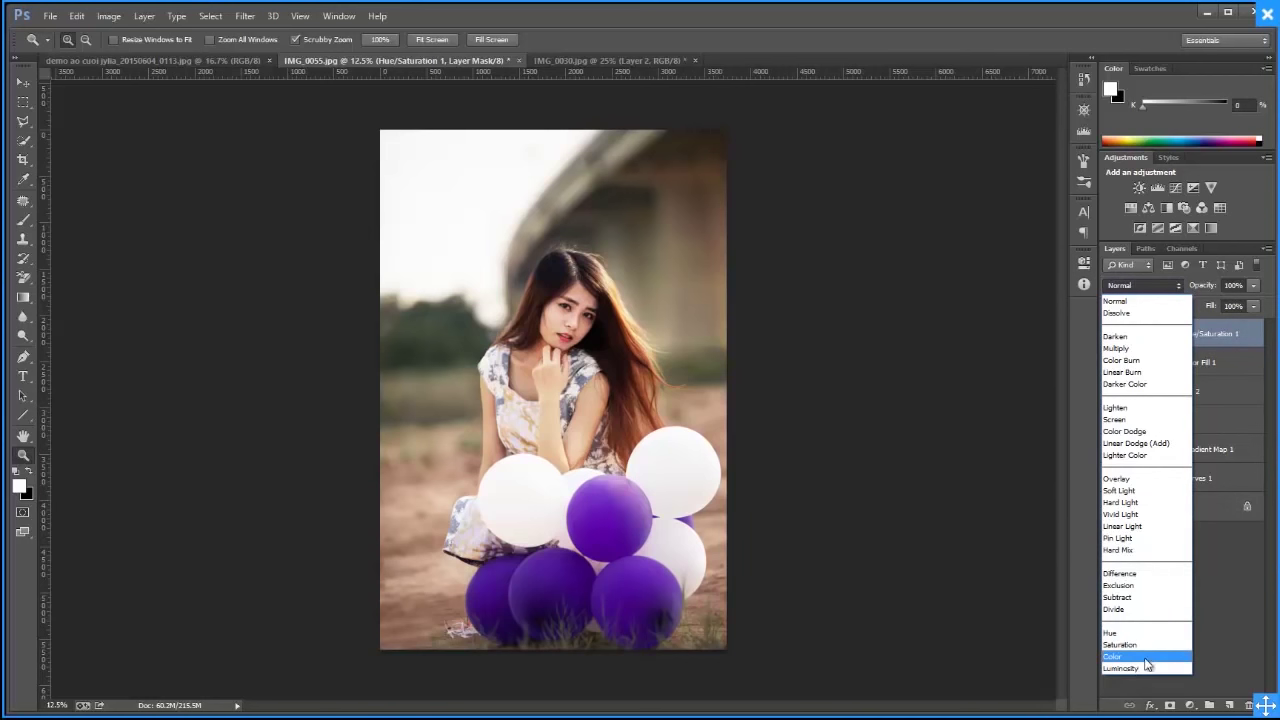
pyautogui.click(1004, 565)
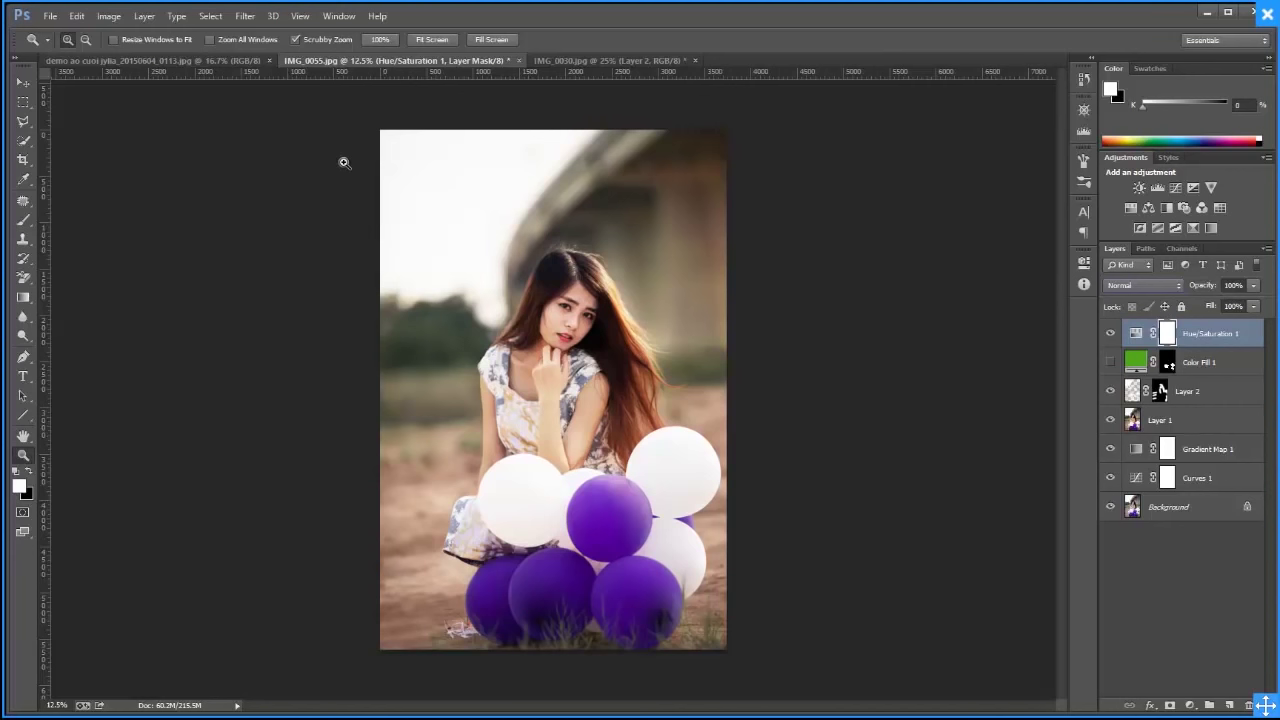
# Drag landscape_photography_desktop_backgrounds.jpg from the stock photos folder into Photoshop
pyautogui.click(190, 59)
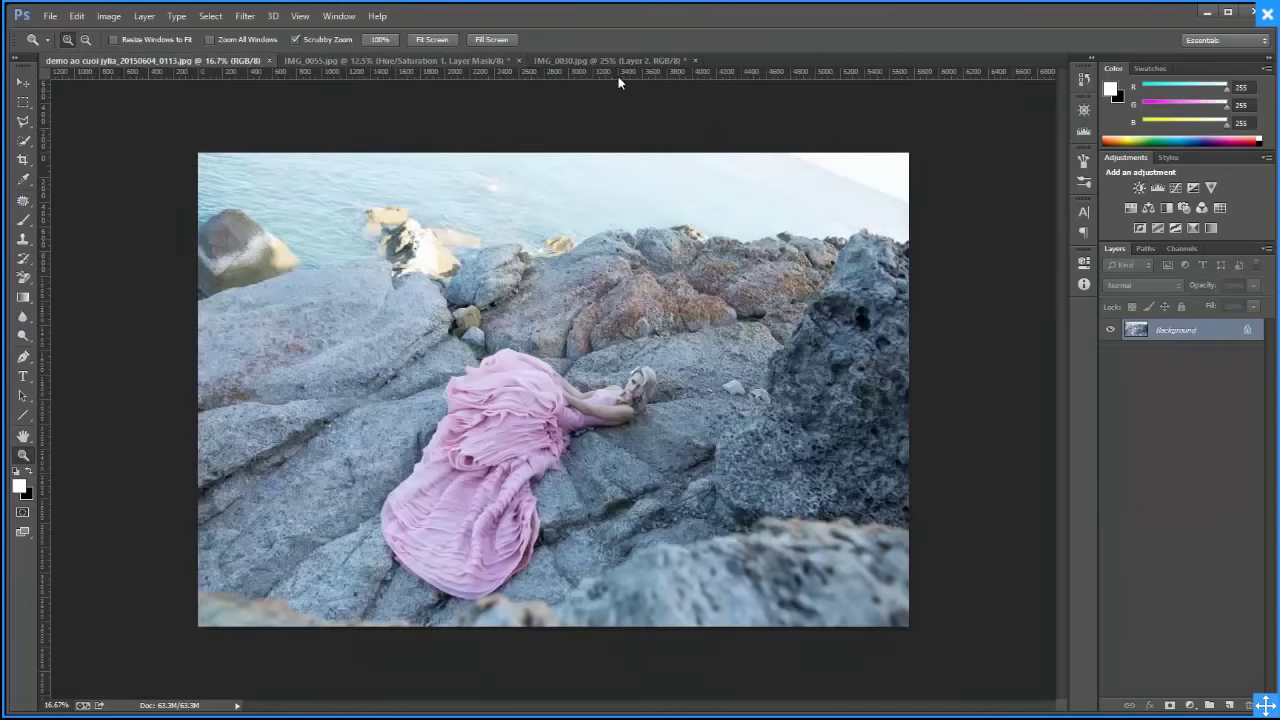
pyautogui.click(634, 59)
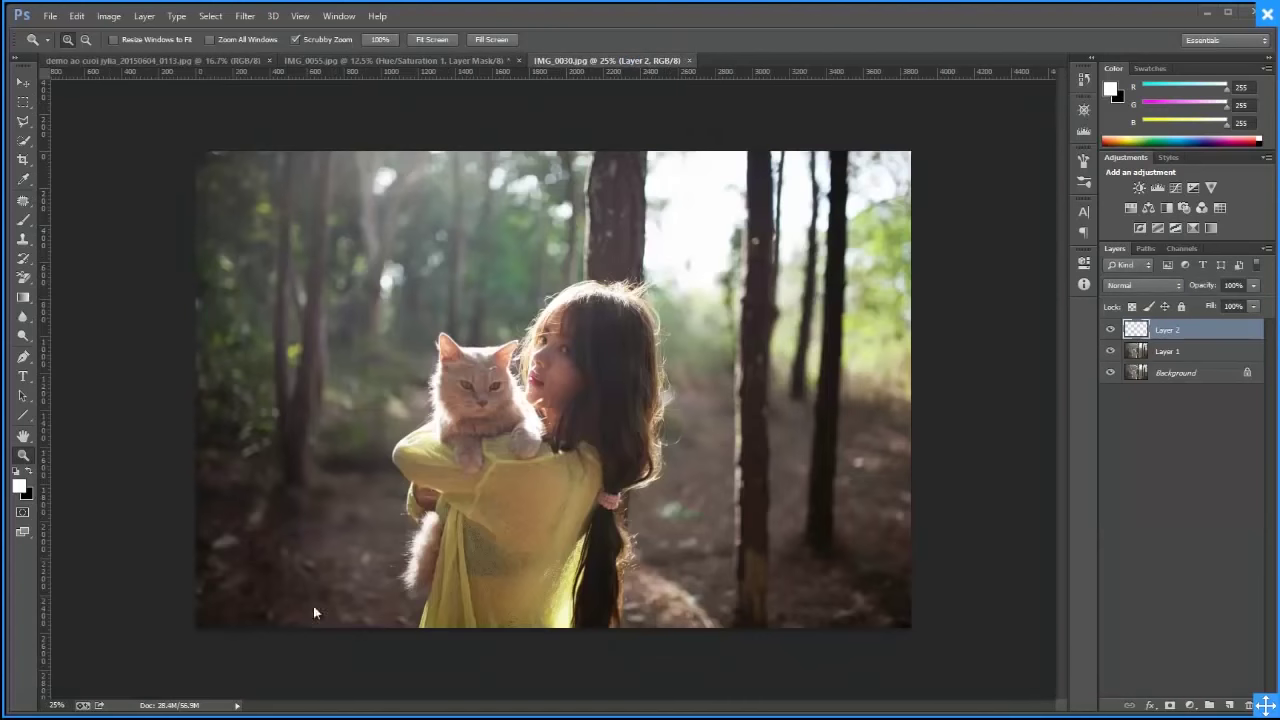
pyautogui.hotkey('alt', 'Tab')
pyautogui.moveTo(585, 415); pyautogui.dragTo(772, 62)
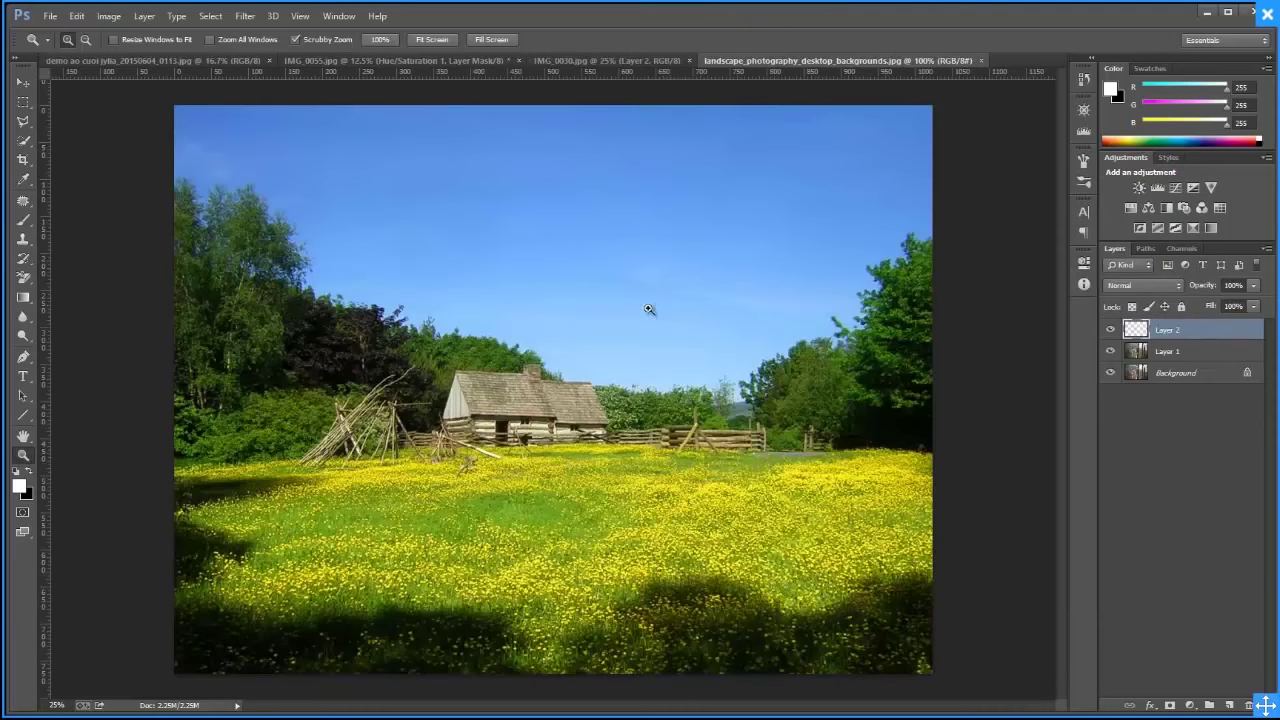
# Close the girl-with-cat, balloon and rocky shore wedding photos without saving
pyautogui.click(689, 61)
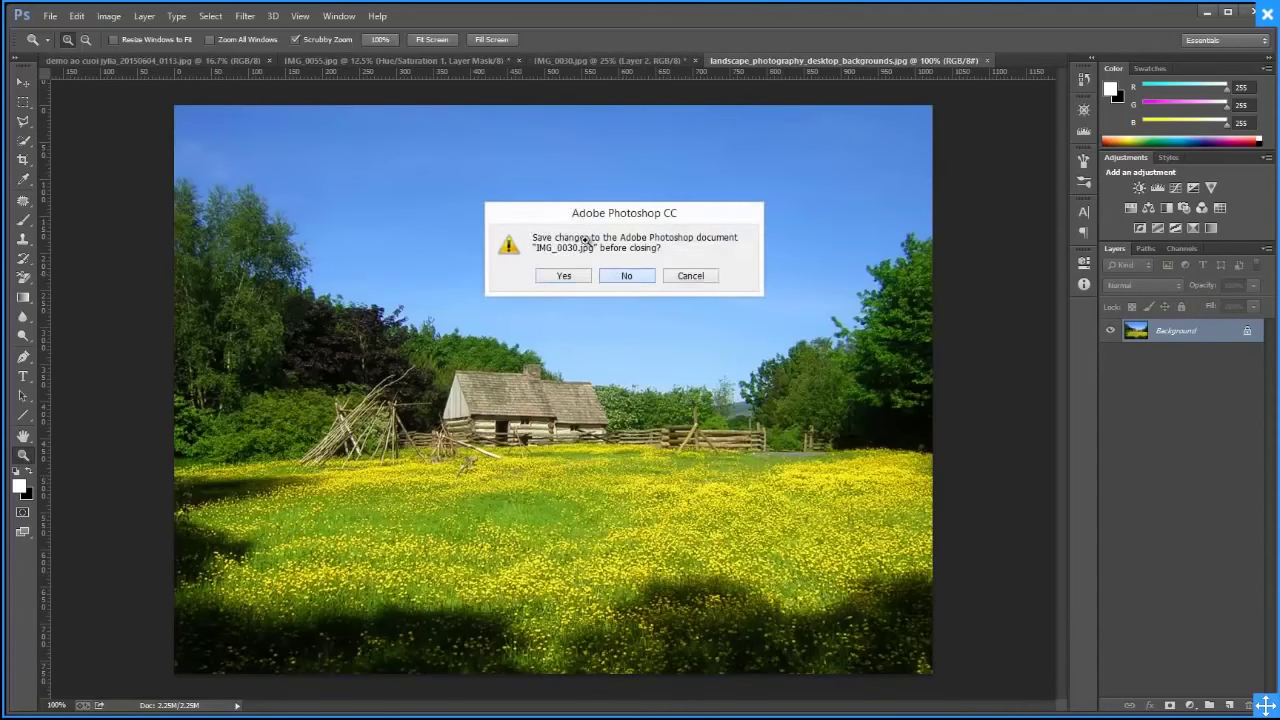
pyautogui.press('n')
pyautogui.click(508, 62)
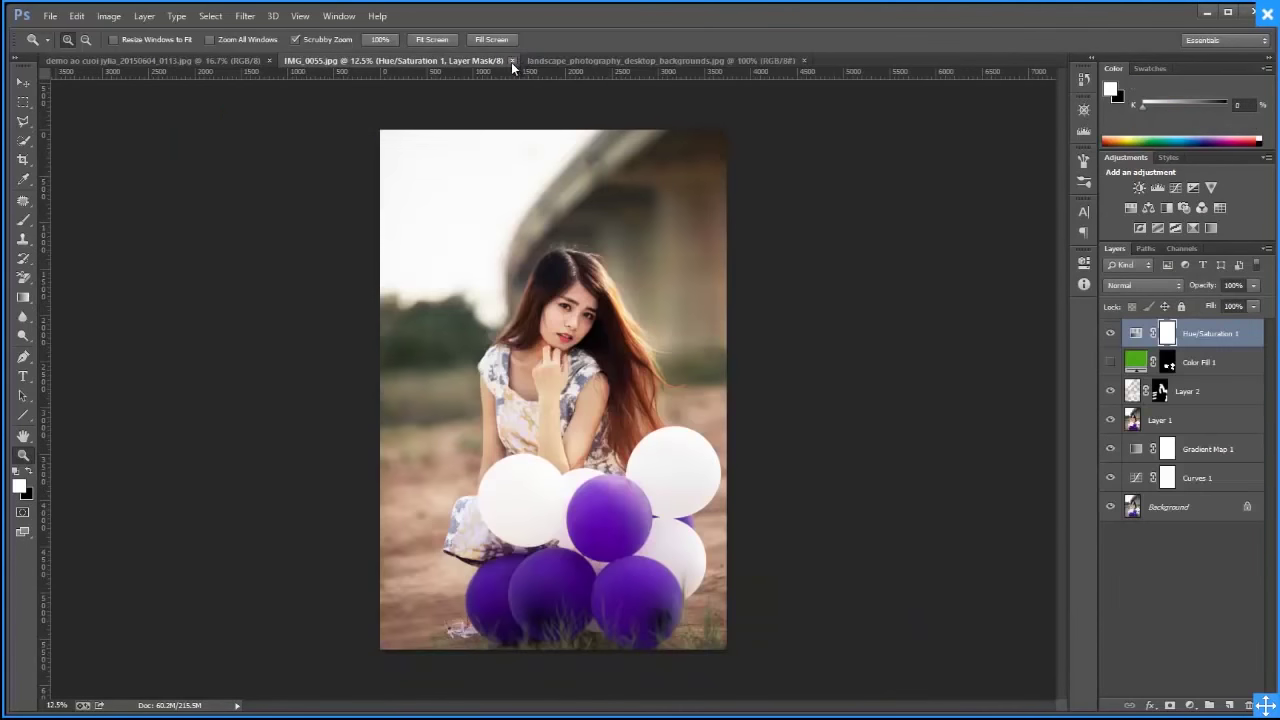
pyautogui.click(511, 62)
pyautogui.click(628, 277)
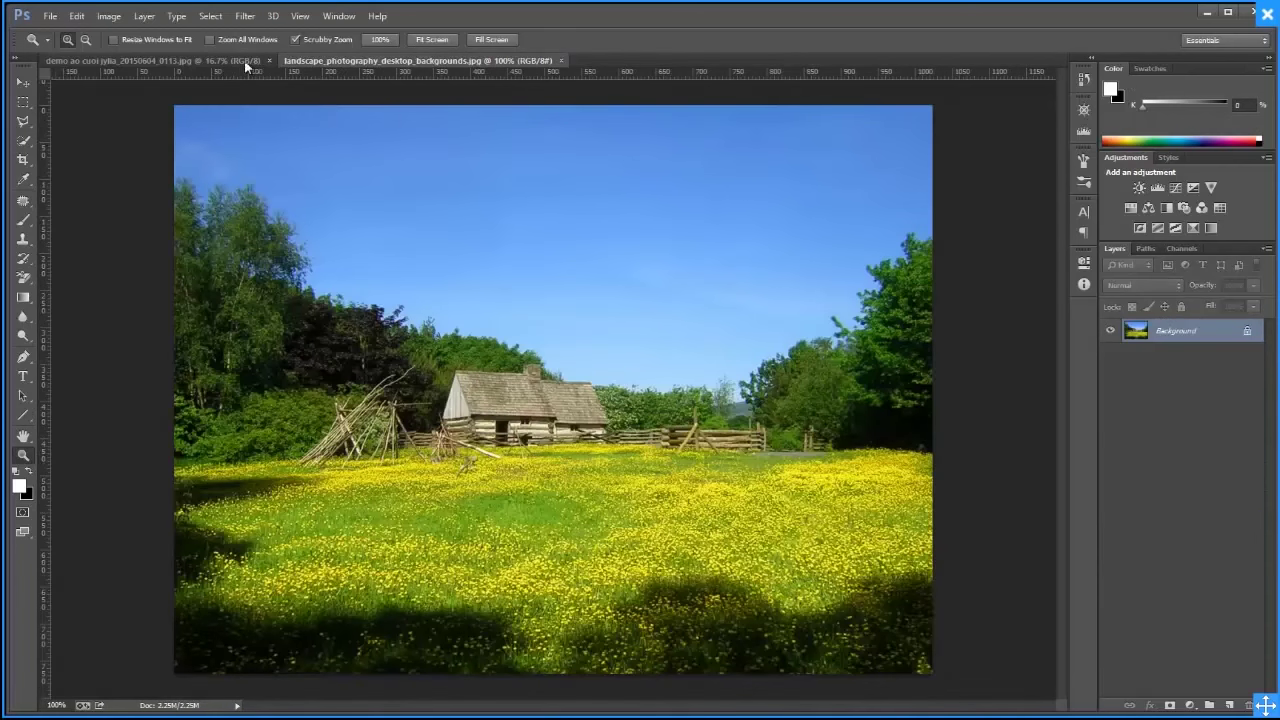
pyautogui.click(252, 61)
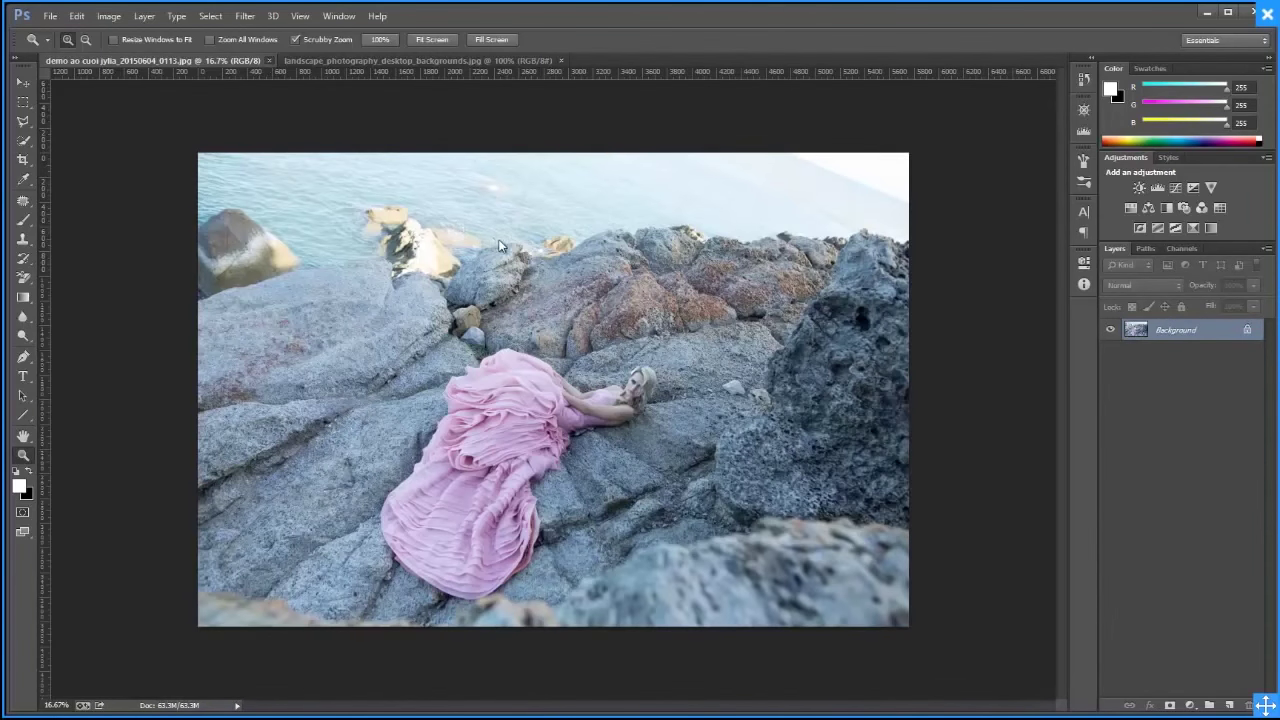
pyautogui.click(269, 61)
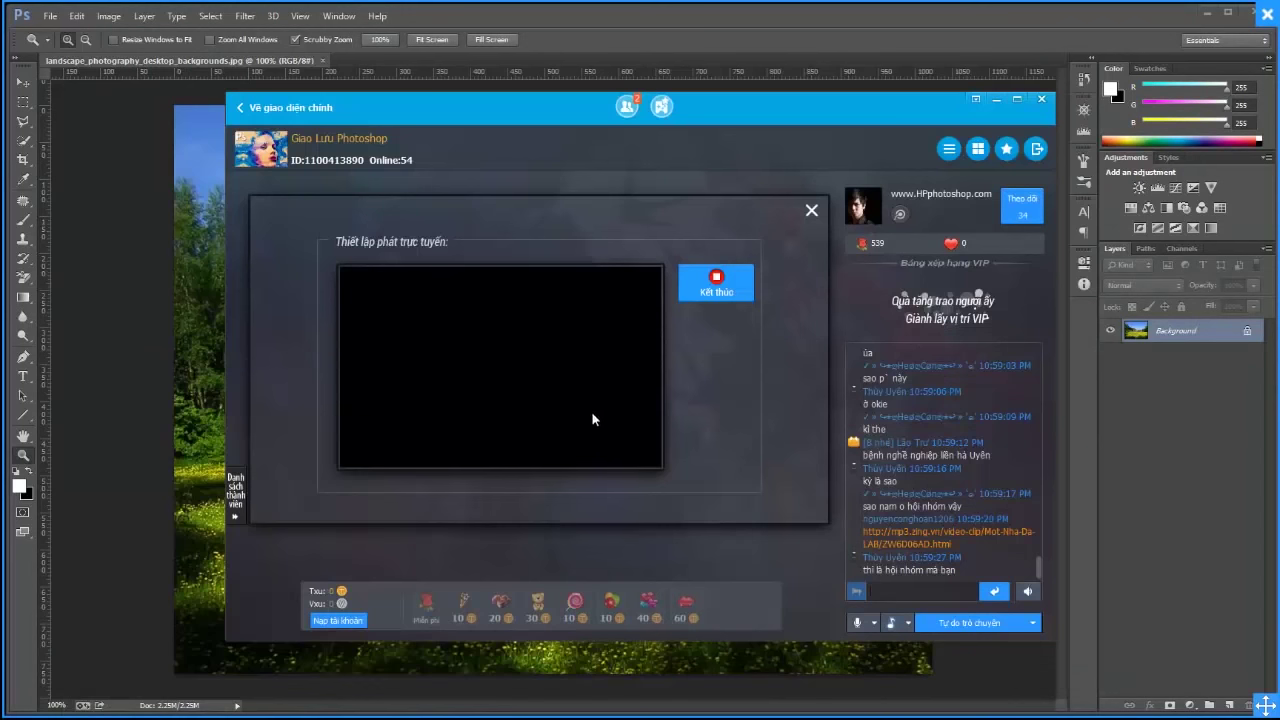
# Scroll the chat messages and dock the Giao Lưu Photoshop chat window off the left edge
pyautogui.moveTo(691, 97); pyautogui.dragTo(650, 88)
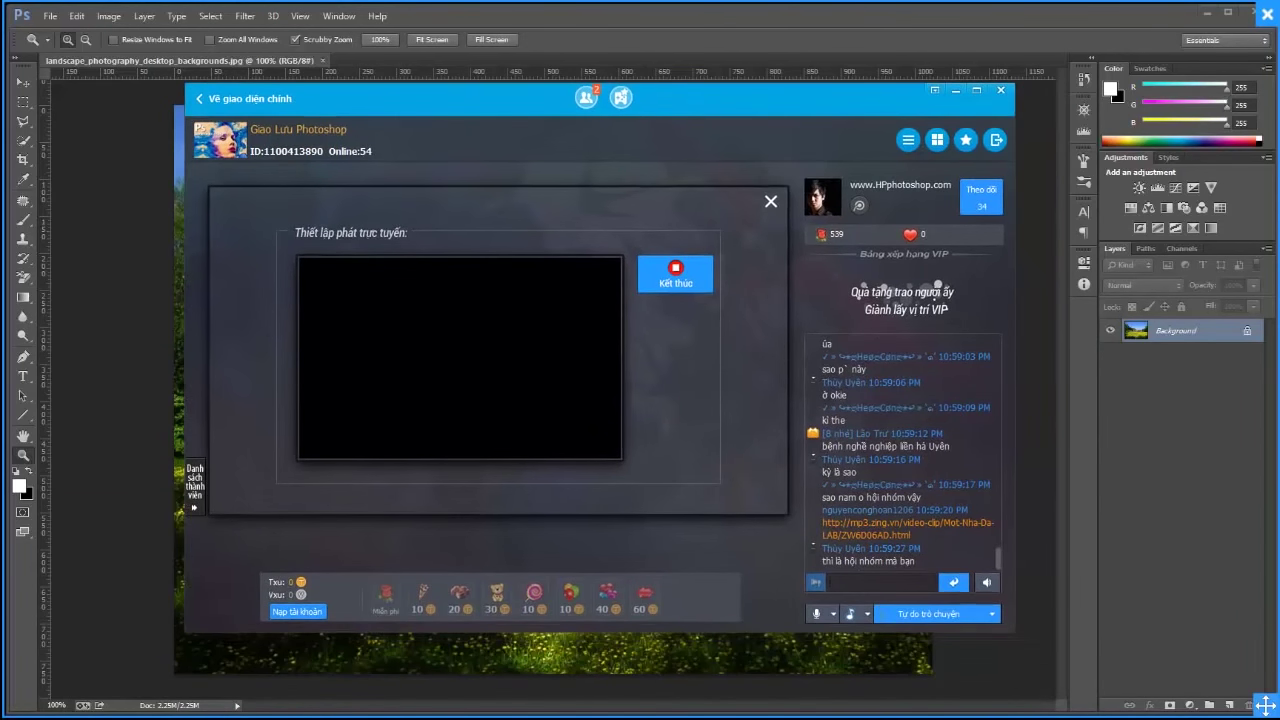
pyautogui.scroll(-4, 946, 538)
pyautogui.scroll(-4, 940, 545)
pyautogui.scroll(-4, 930, 555)
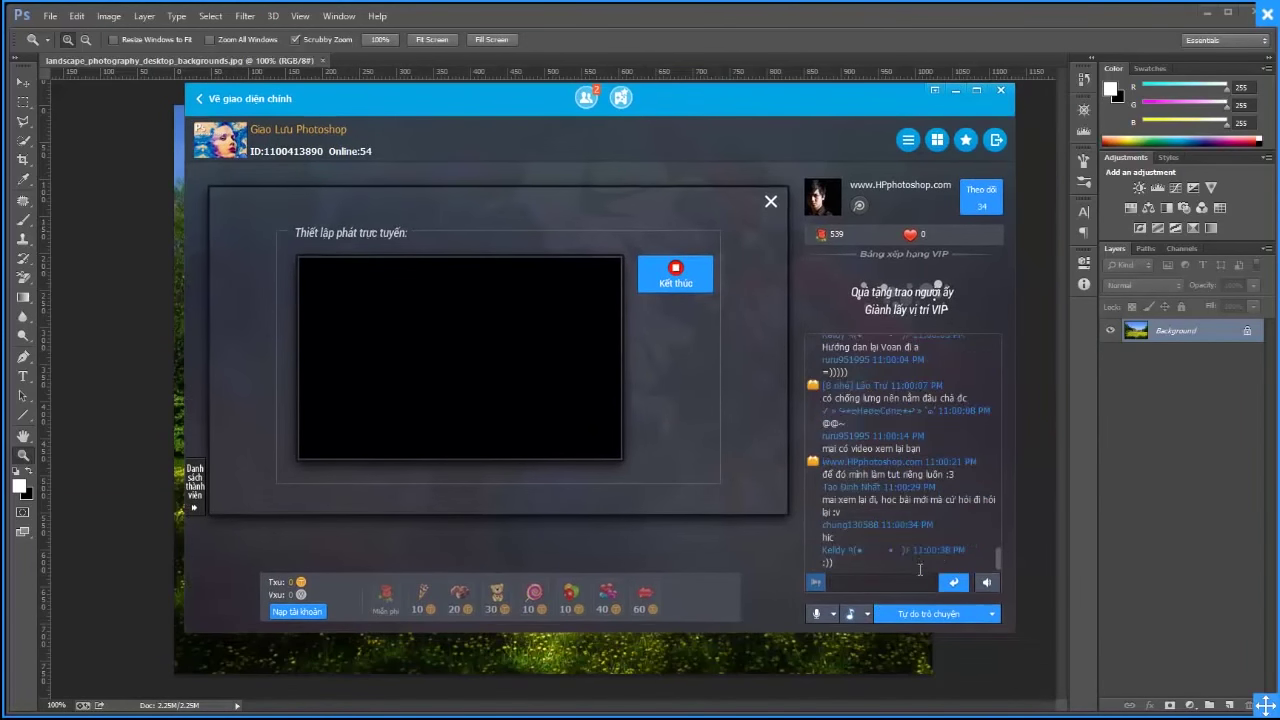
pyautogui.scroll(-3, 916, 564)
pyautogui.scroll(-3, 916, 564)
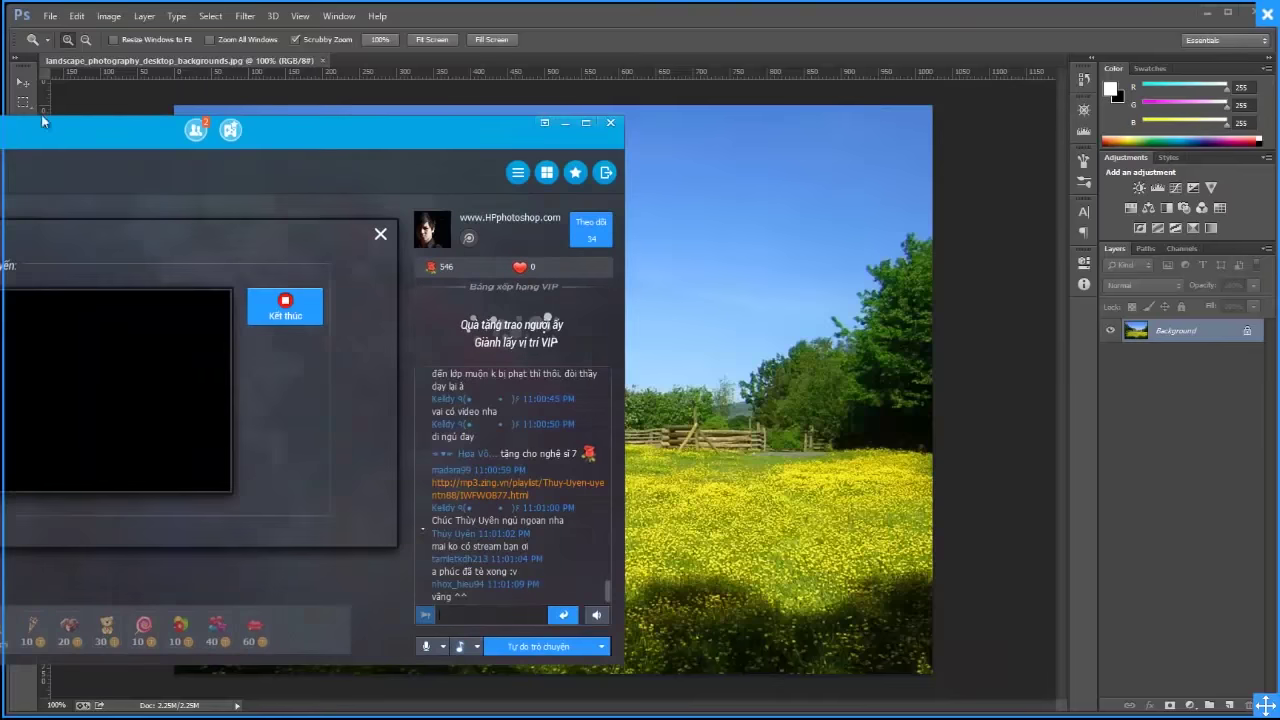
pyautogui.moveTo(787, 94); pyautogui.dragTo(5, 96)
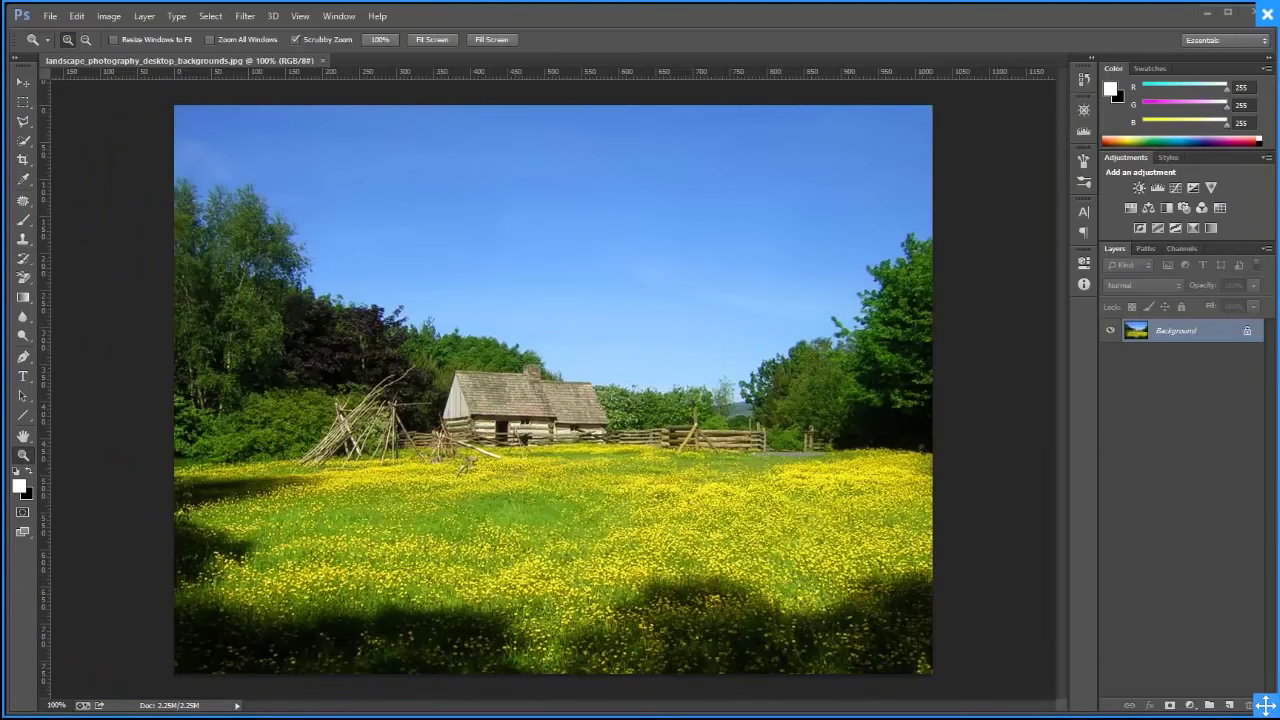
pyautogui.hotkey('alt', 'Tab')
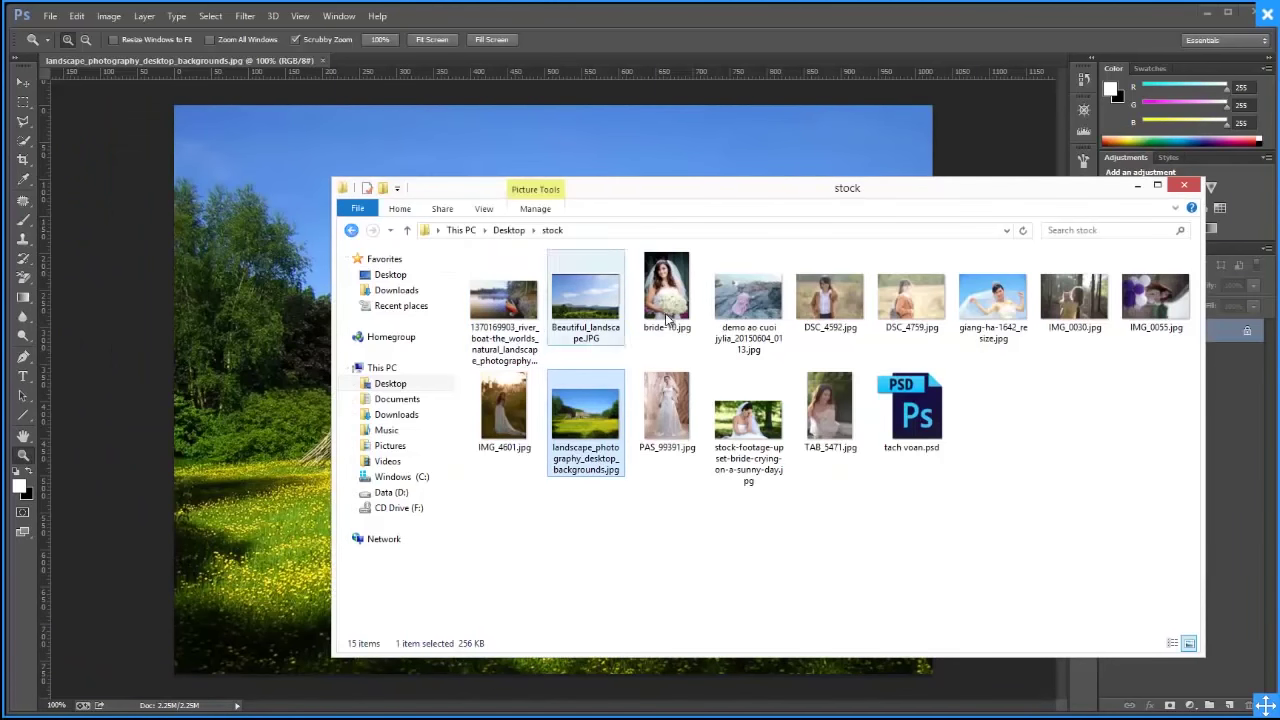
# Drag Beautiful_landscape.JPG from the stock folder into Photoshop as a second document
pyautogui.click(598, 298)
pyautogui.moveTo(598, 298); pyautogui.dragTo(745, 422)
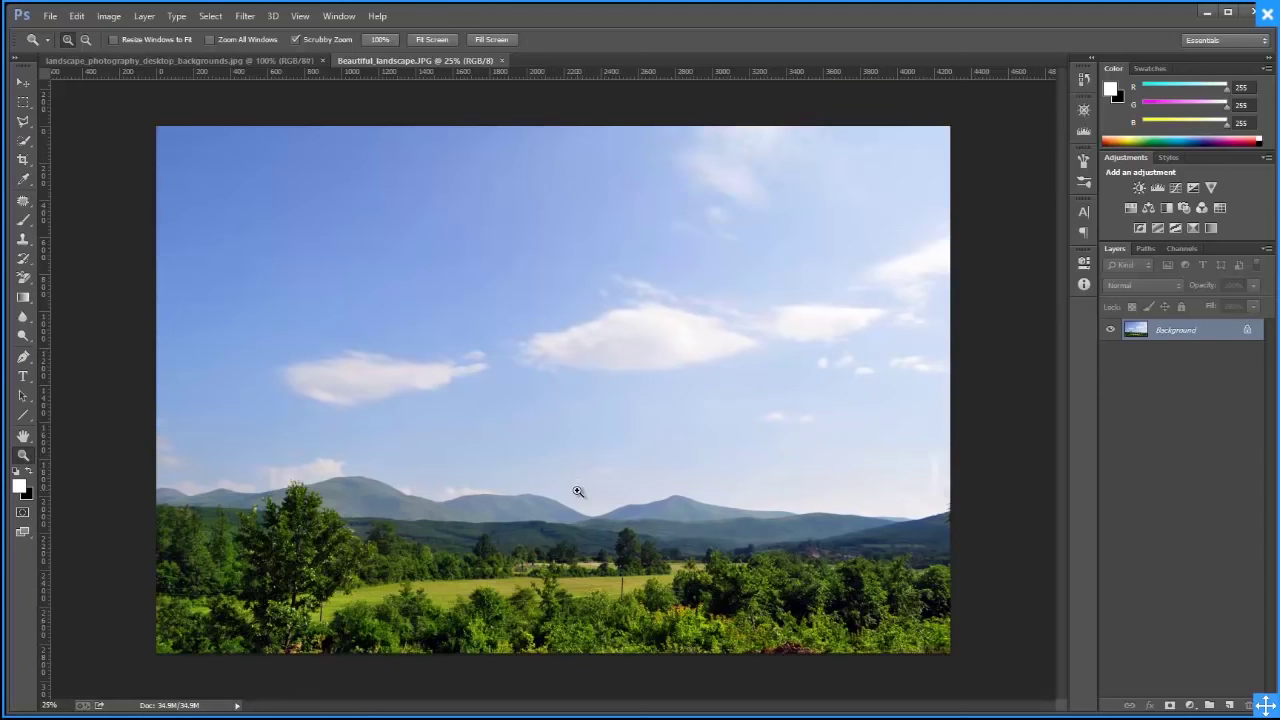
pyautogui.click(23, 297)
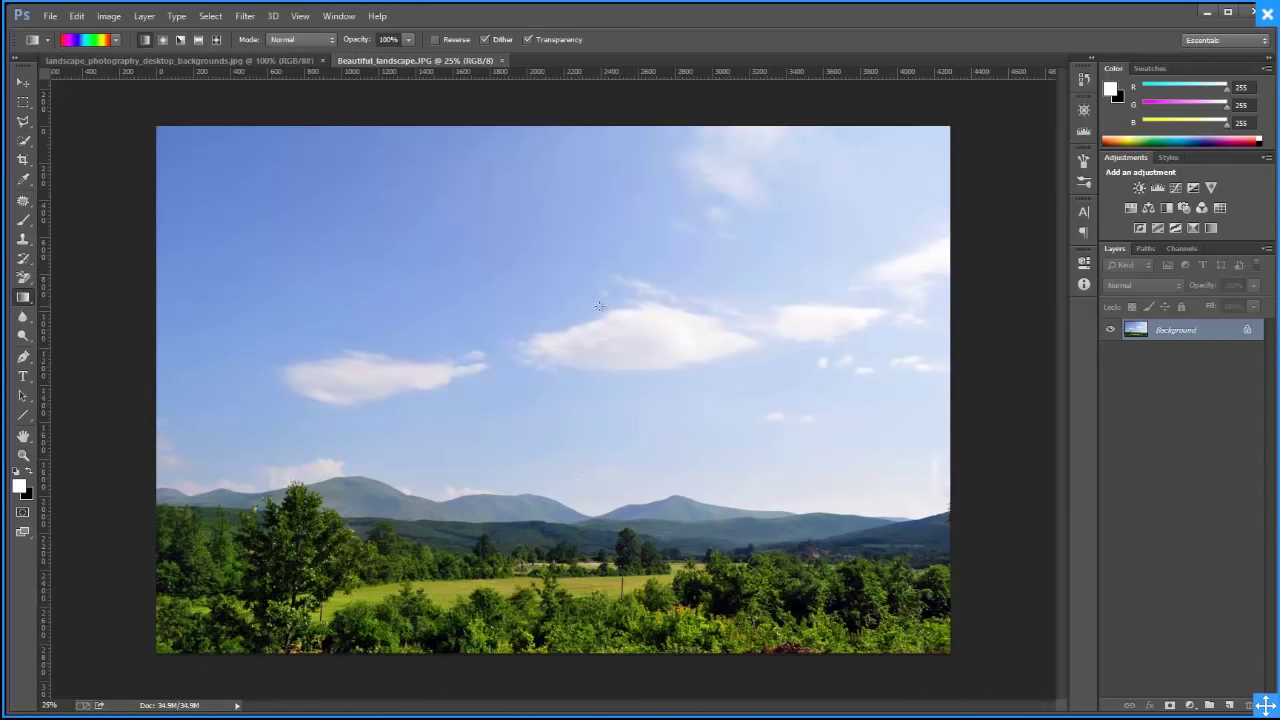
# Draw a Black, White gradient from the top on a new layer
pyautogui.click(88, 39)
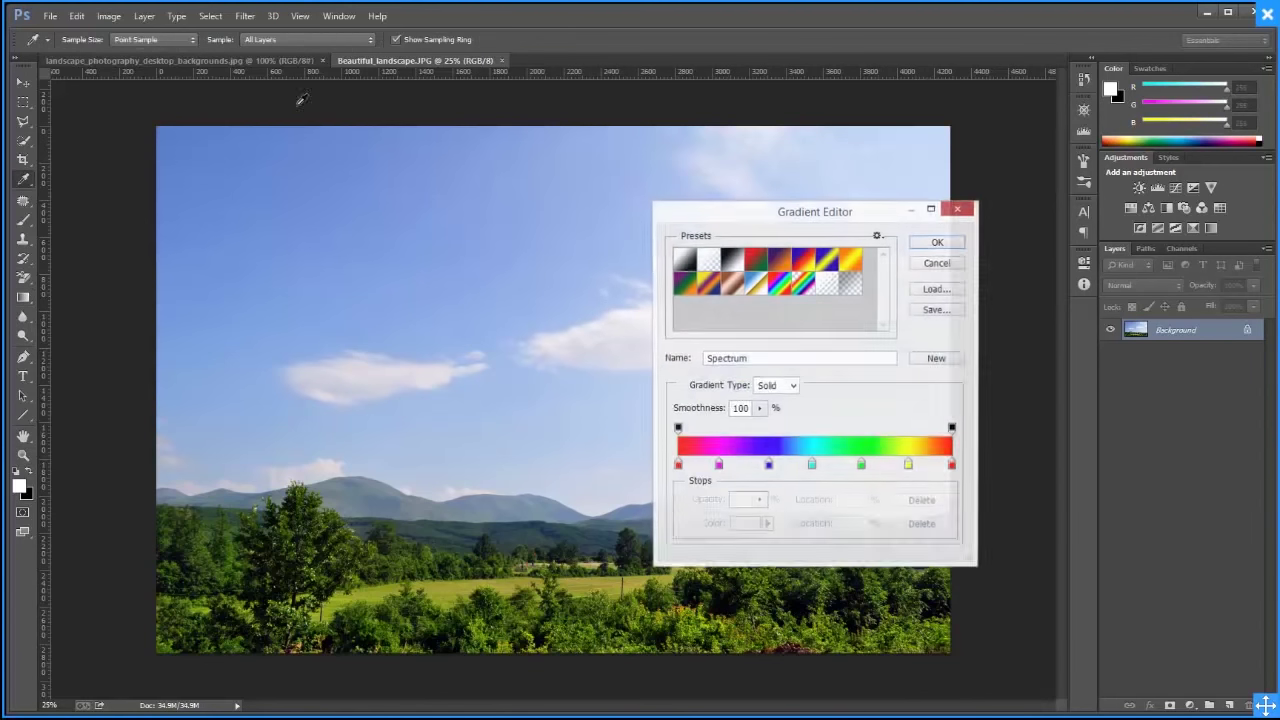
pyautogui.click(730, 262)
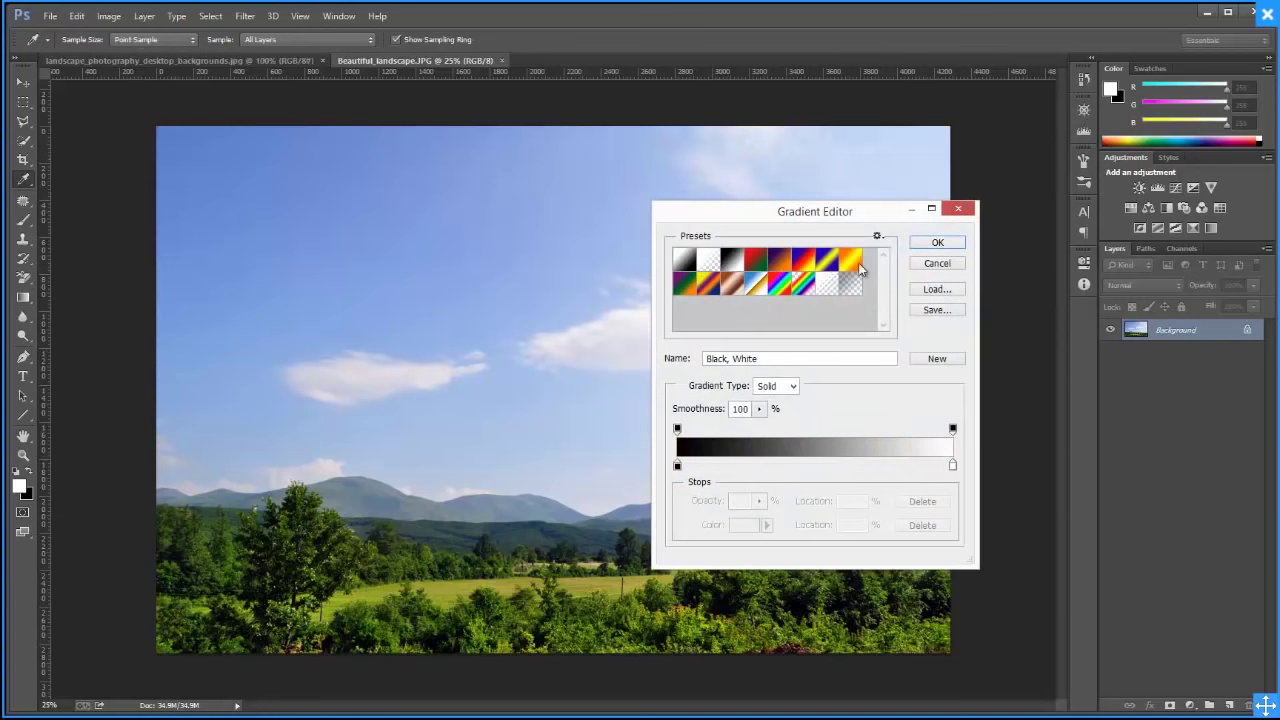
pyautogui.click(932, 244)
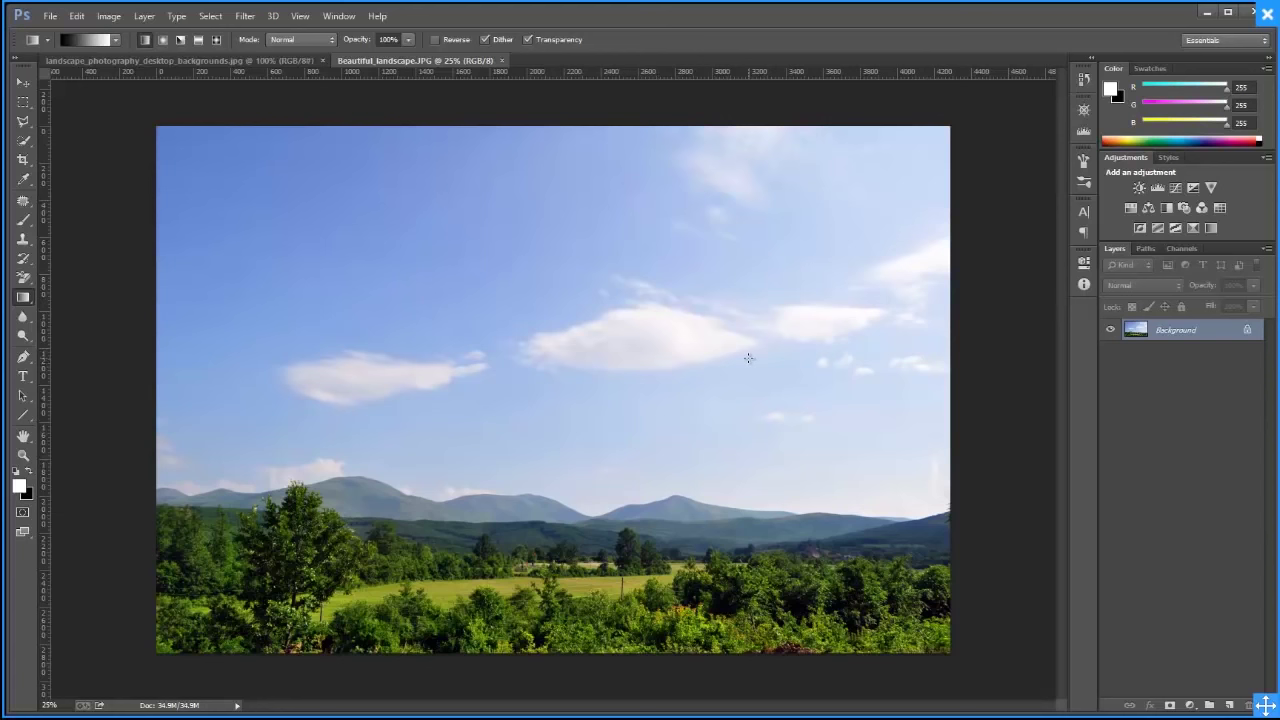
pyautogui.hotkey('ctrl', 'shift', 'n')
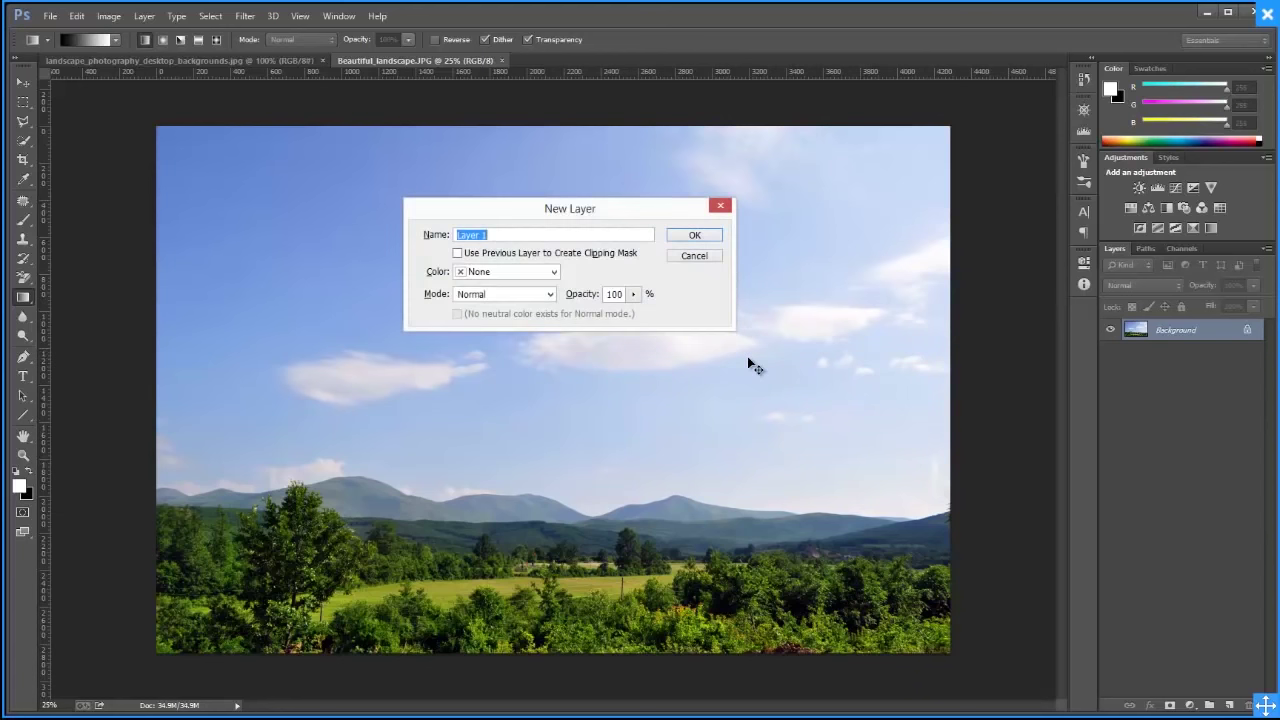
pyautogui.press('Return')
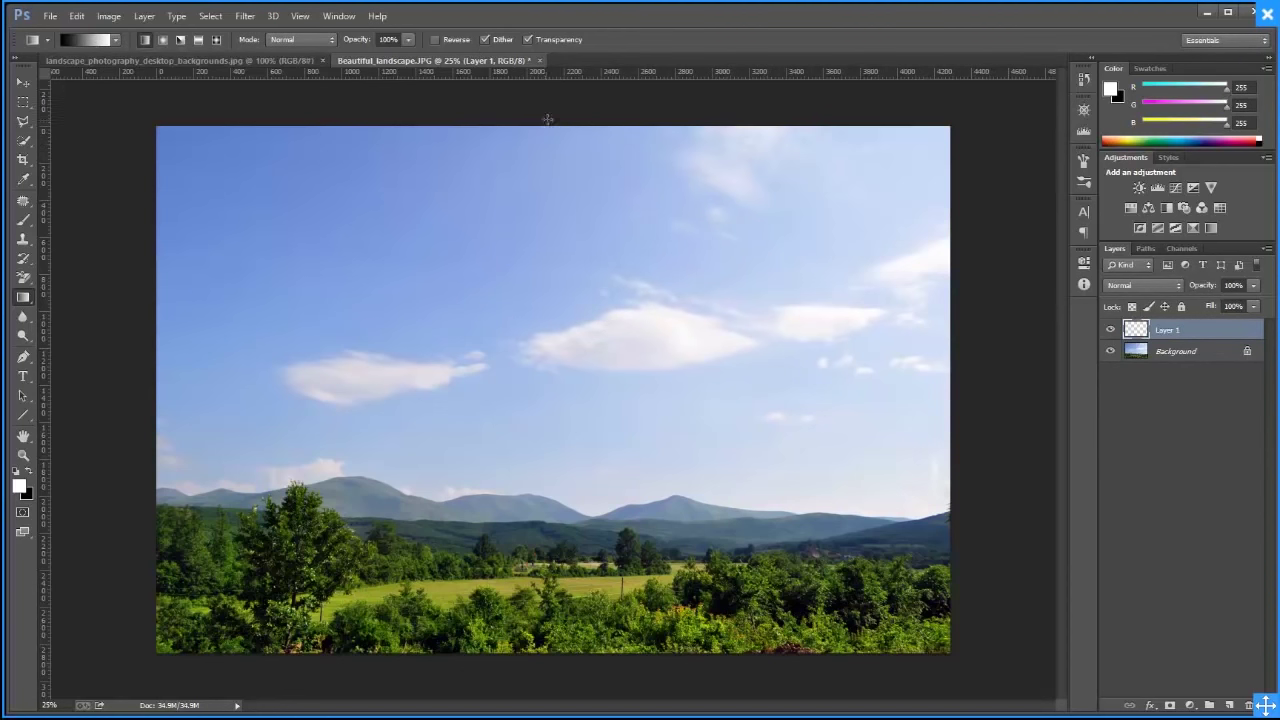
pyautogui.moveTo(546, 120); pyautogui.dragTo(565, 462)
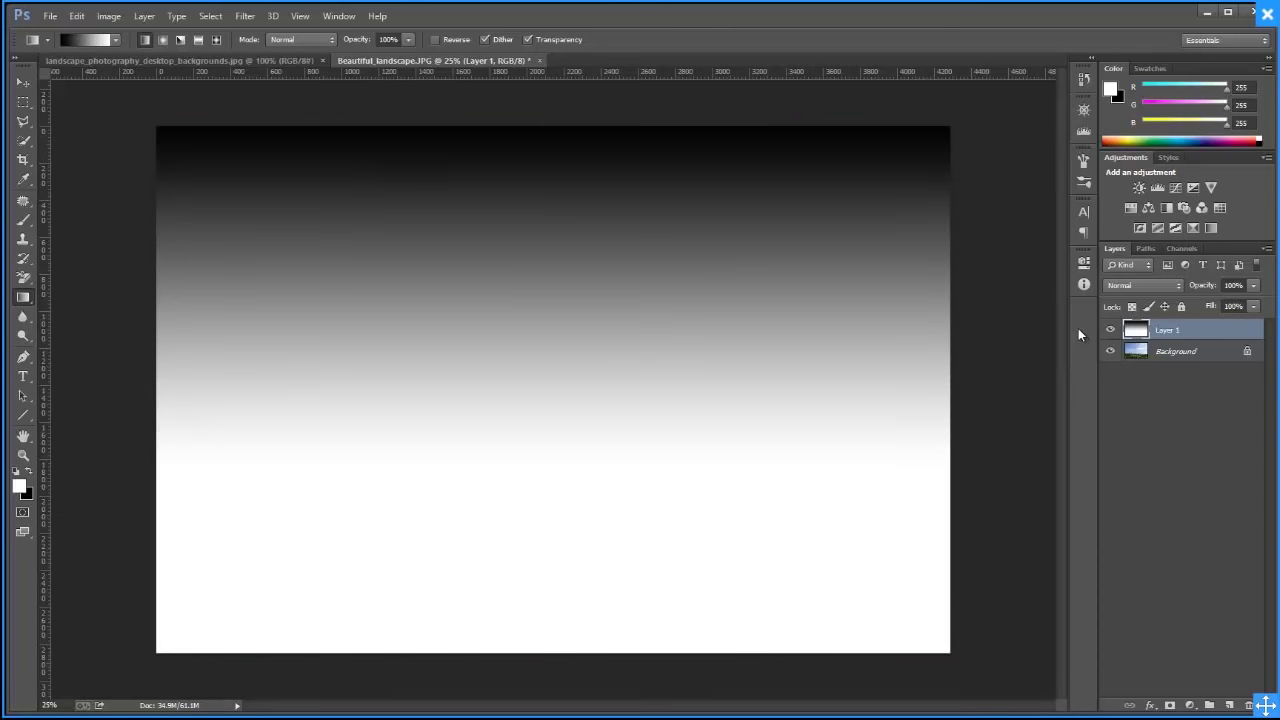
# Blend the gradient in Soft Light after trying Multiply, merge it down, and add a new Layer 1
pyautogui.click(1141, 286)
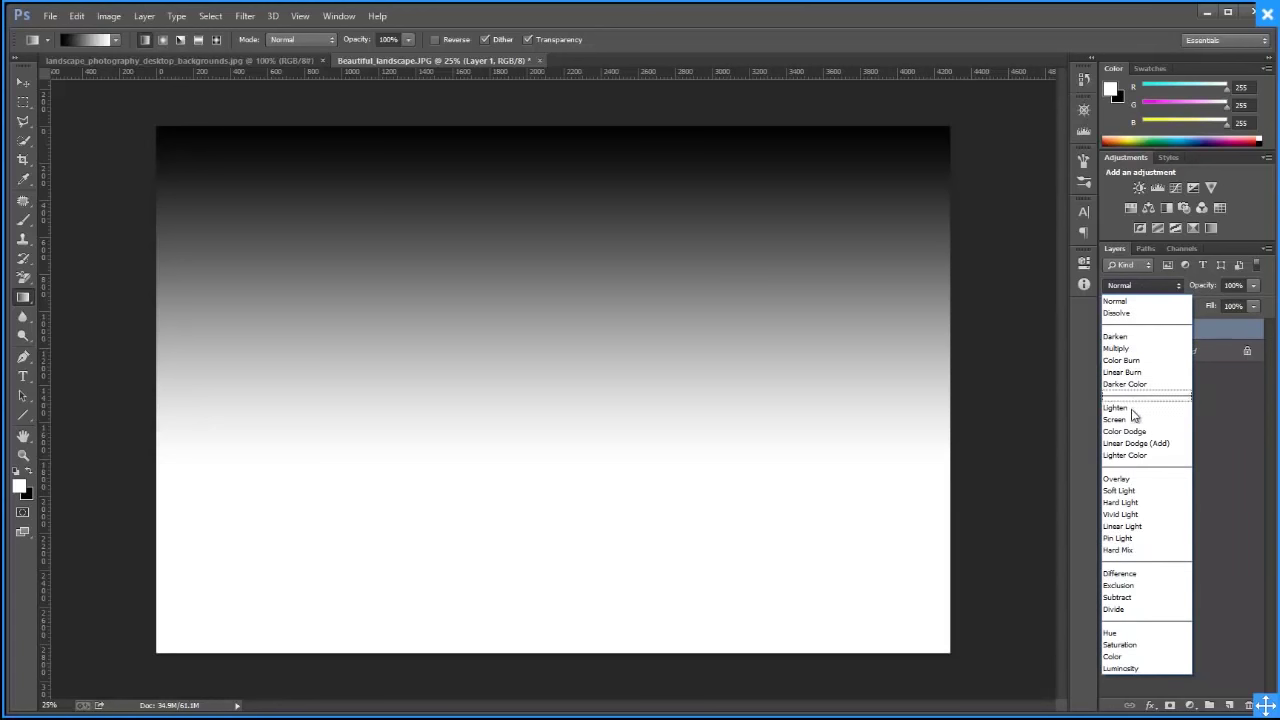
pyautogui.click(1127, 349)
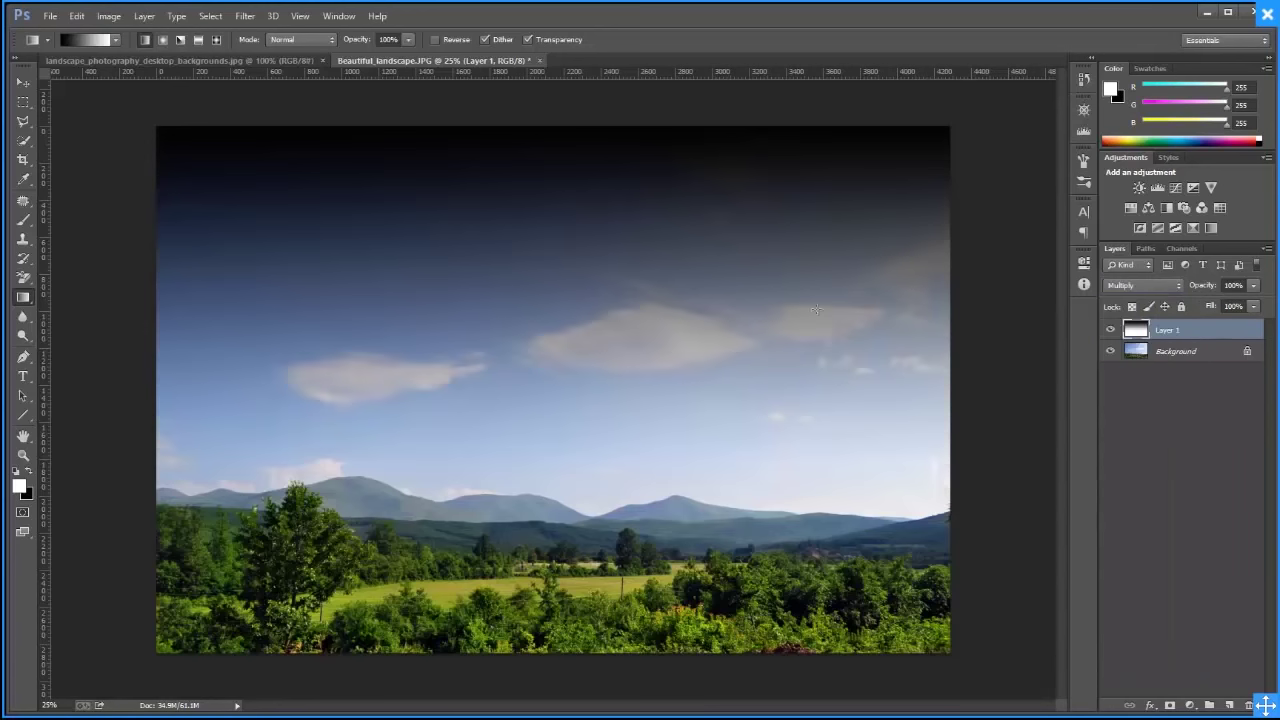
pyautogui.click(1110, 330)
pyautogui.click(1137, 285)
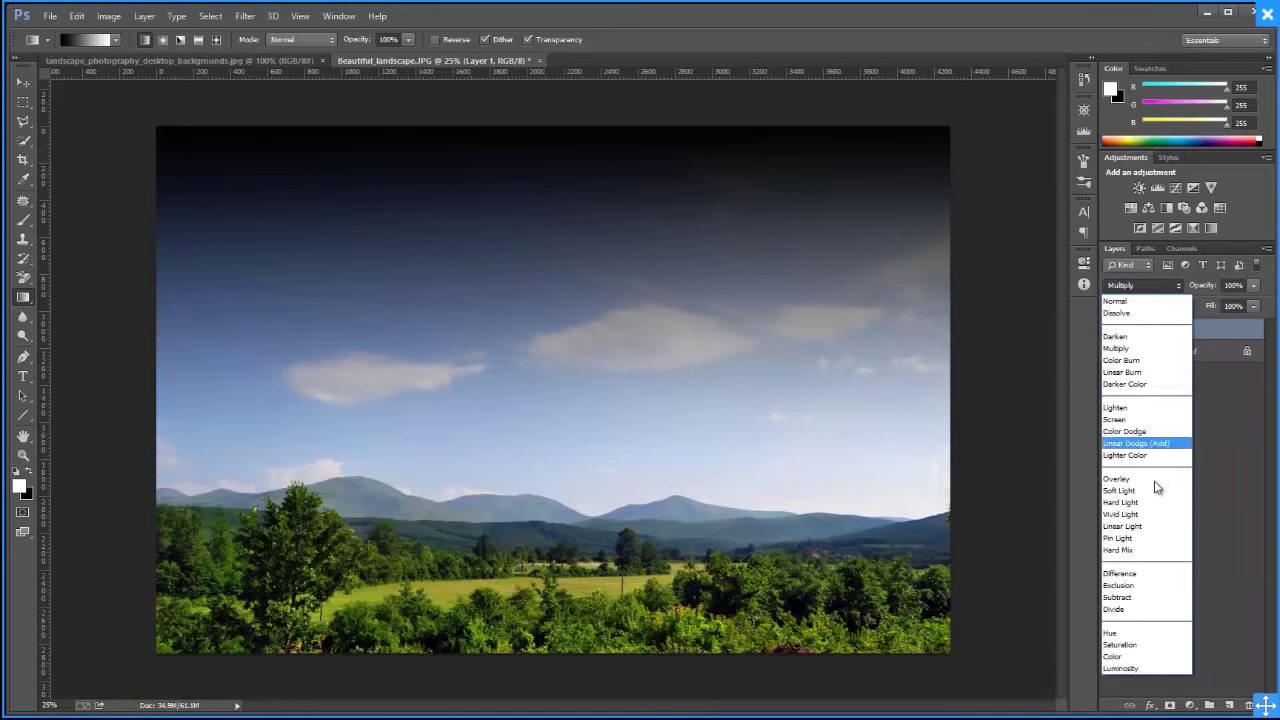
pyautogui.click(1155, 491)
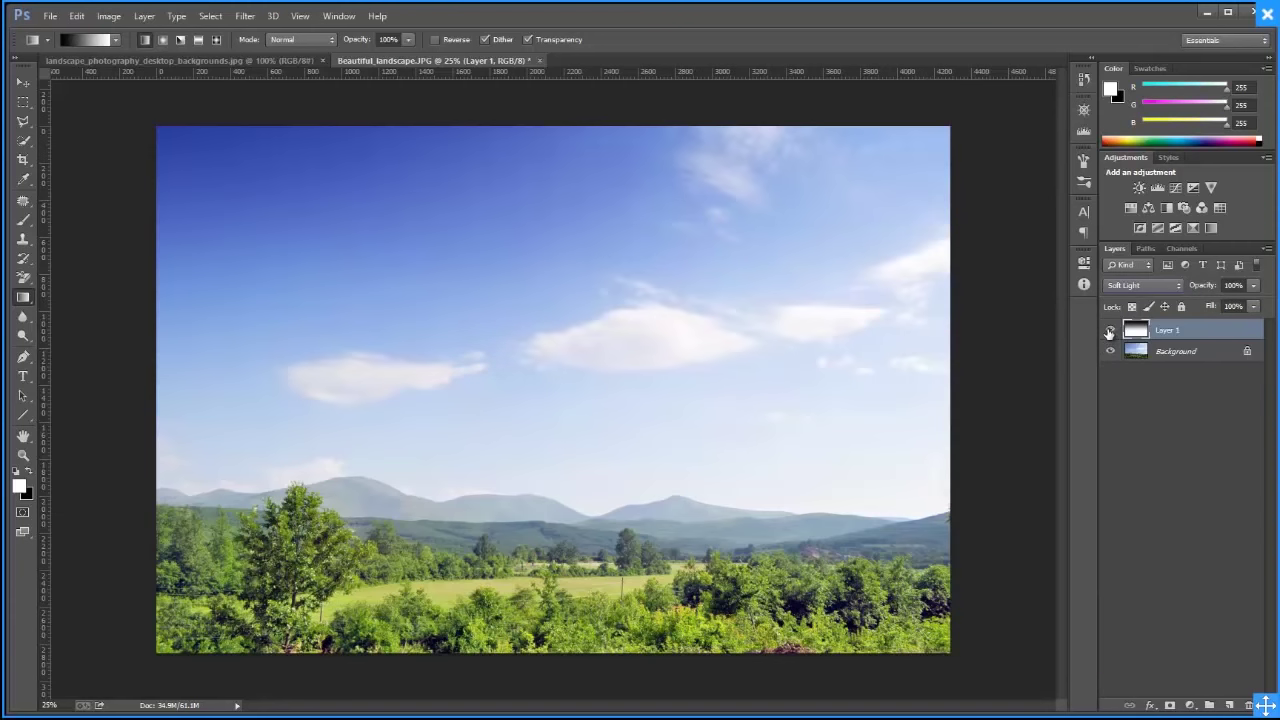
pyautogui.click(1110, 330)
pyautogui.hotkey('ctrl', 'e')
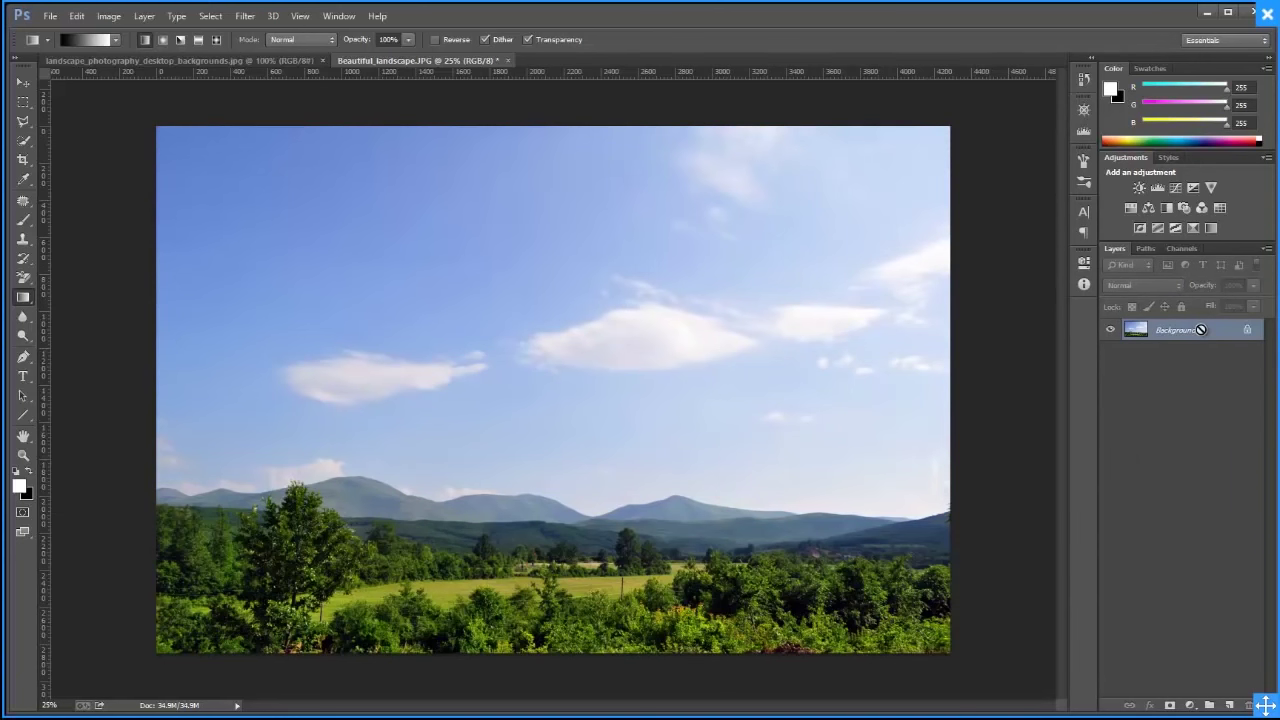
pyautogui.hotkey('ctrl', 'shift', 'n')
pyautogui.press('Return')
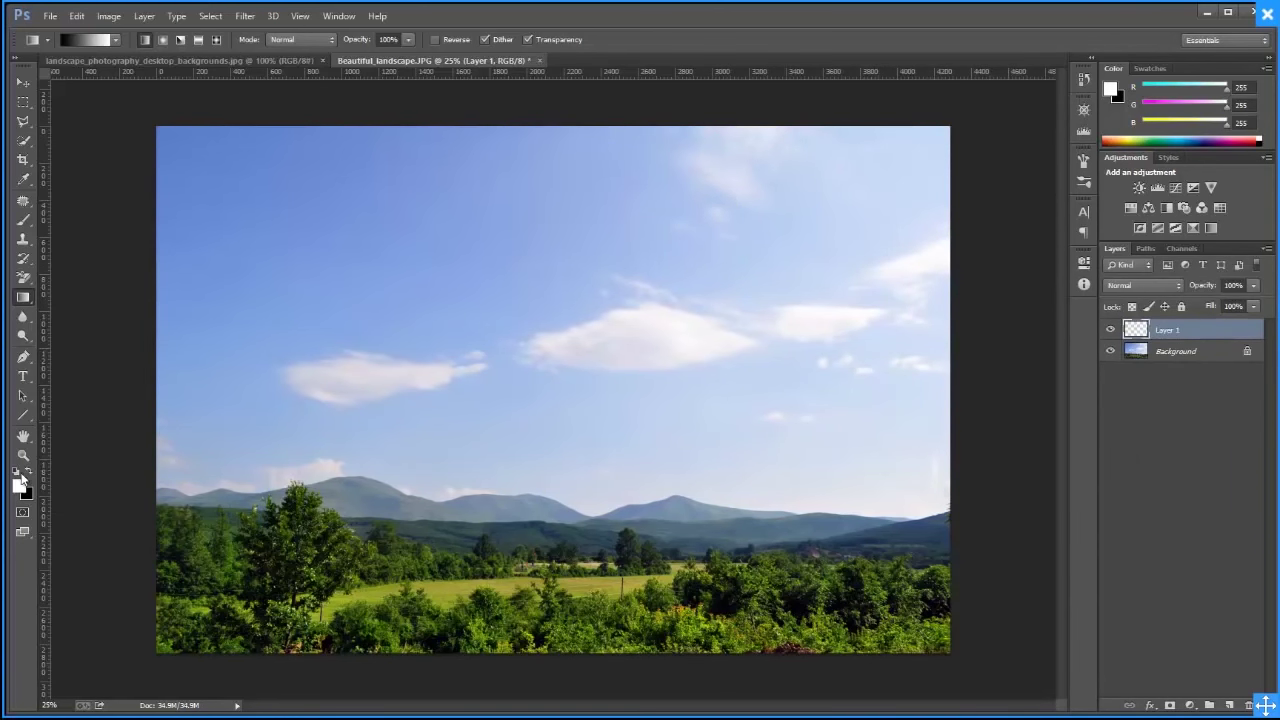
# Darken the sky on Layer 1 with a black-to-transparent gradient in Soft Light mode
pyautogui.click(28, 471)
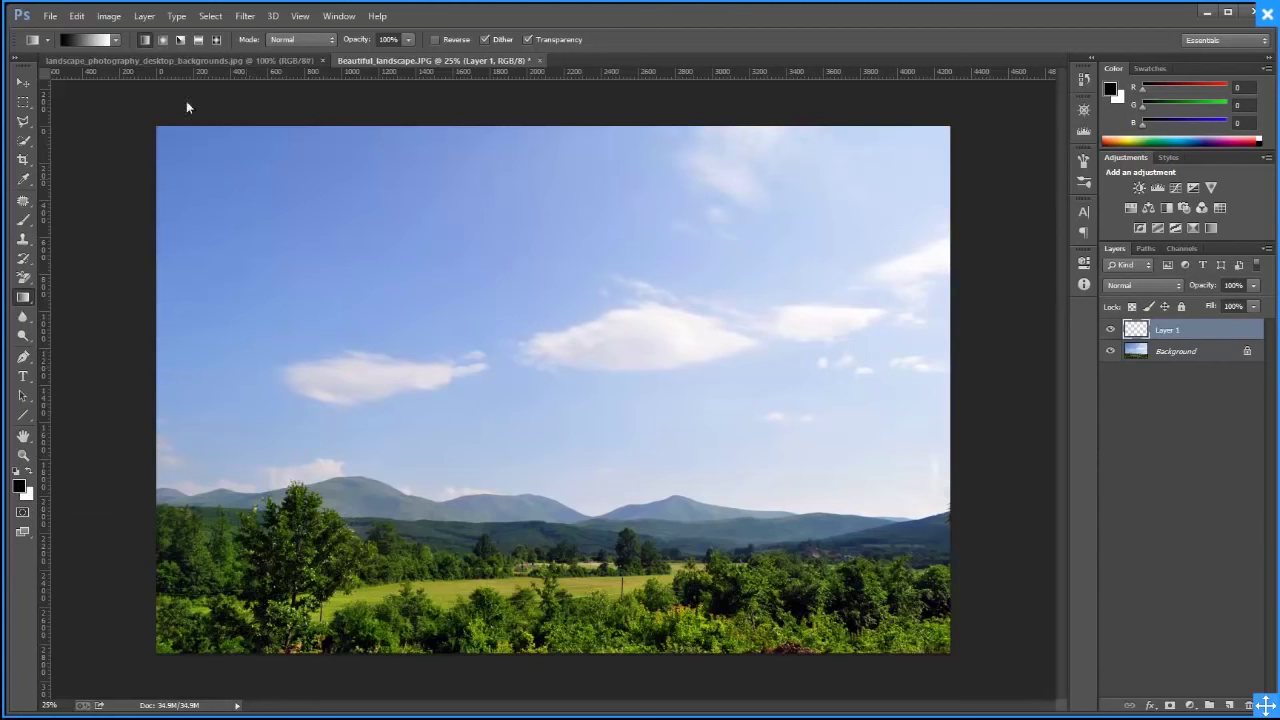
pyautogui.click(95, 40)
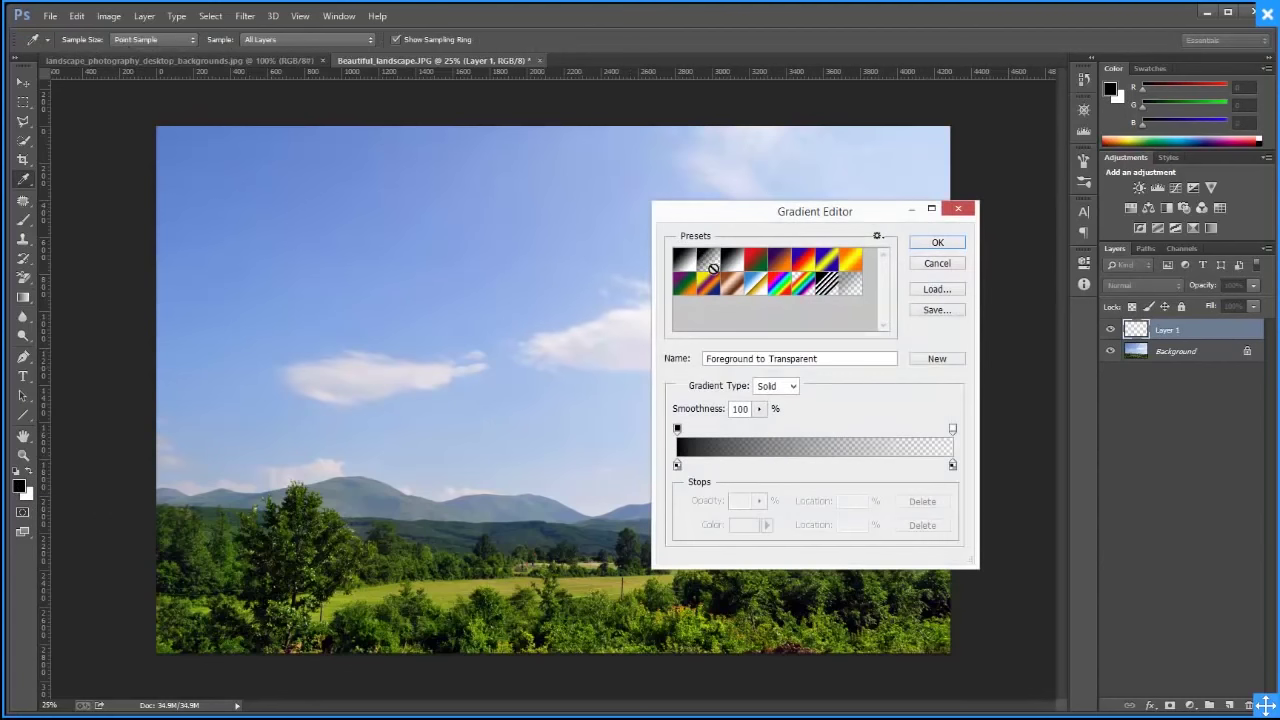
pyautogui.click(934, 247)
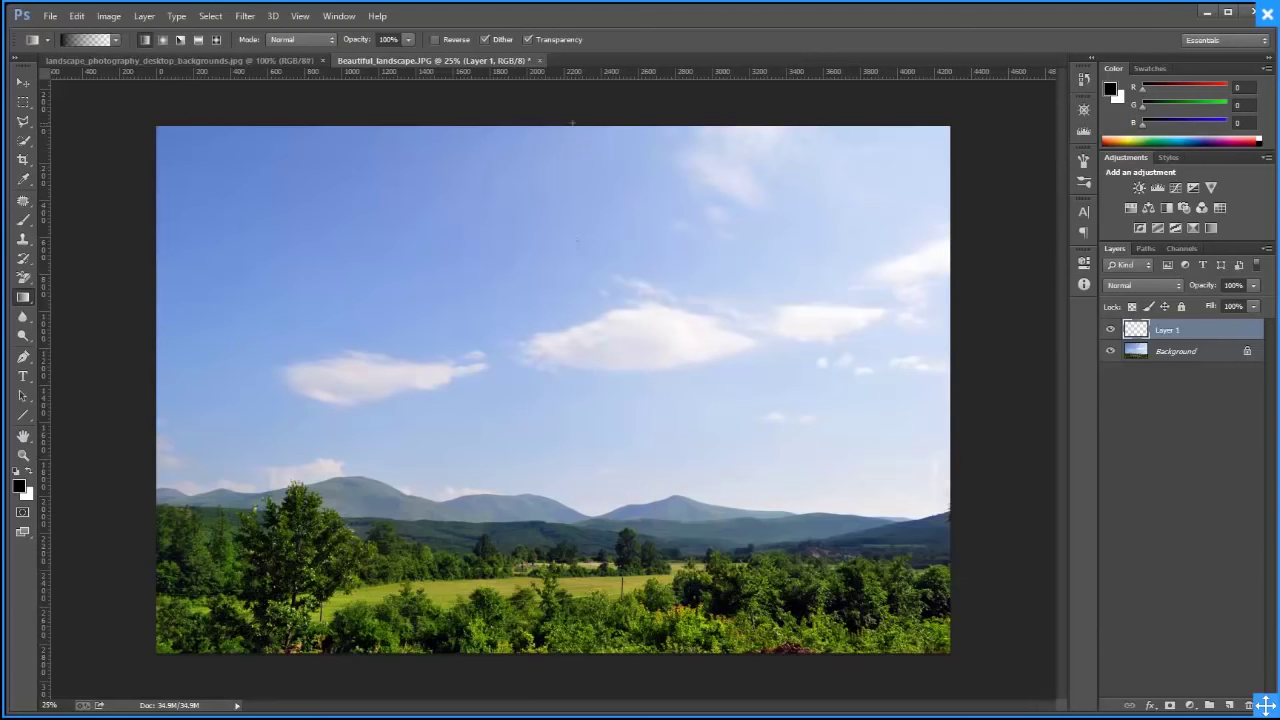
pyautogui.moveTo(573, 124); pyautogui.dragTo(573, 576)
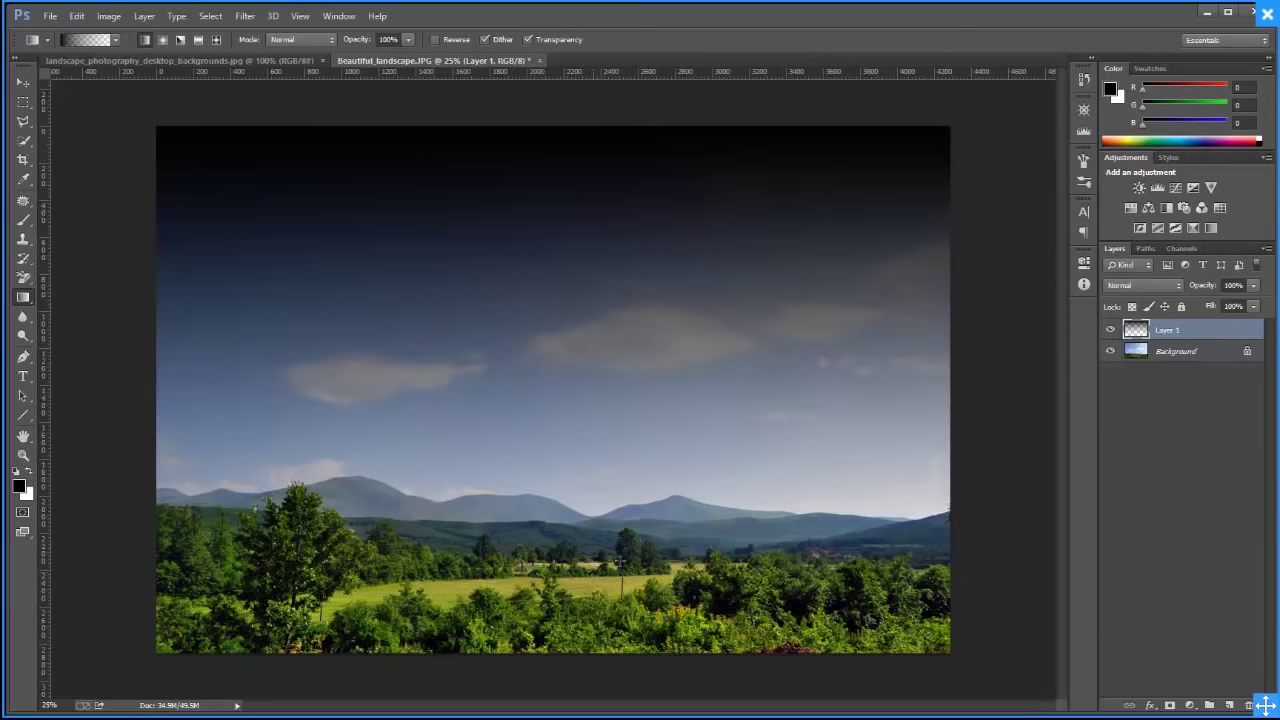
pyautogui.click(1140, 285)
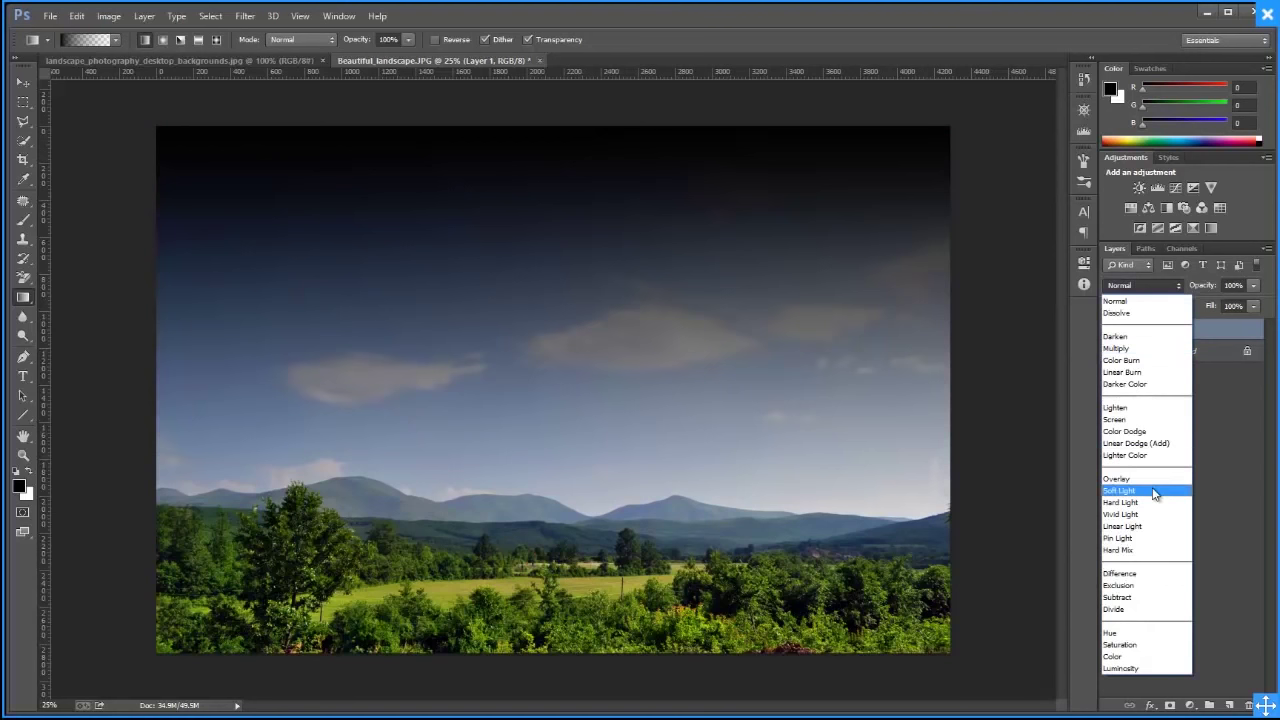
pyautogui.click(1153, 492)
pyautogui.click(1110, 333)
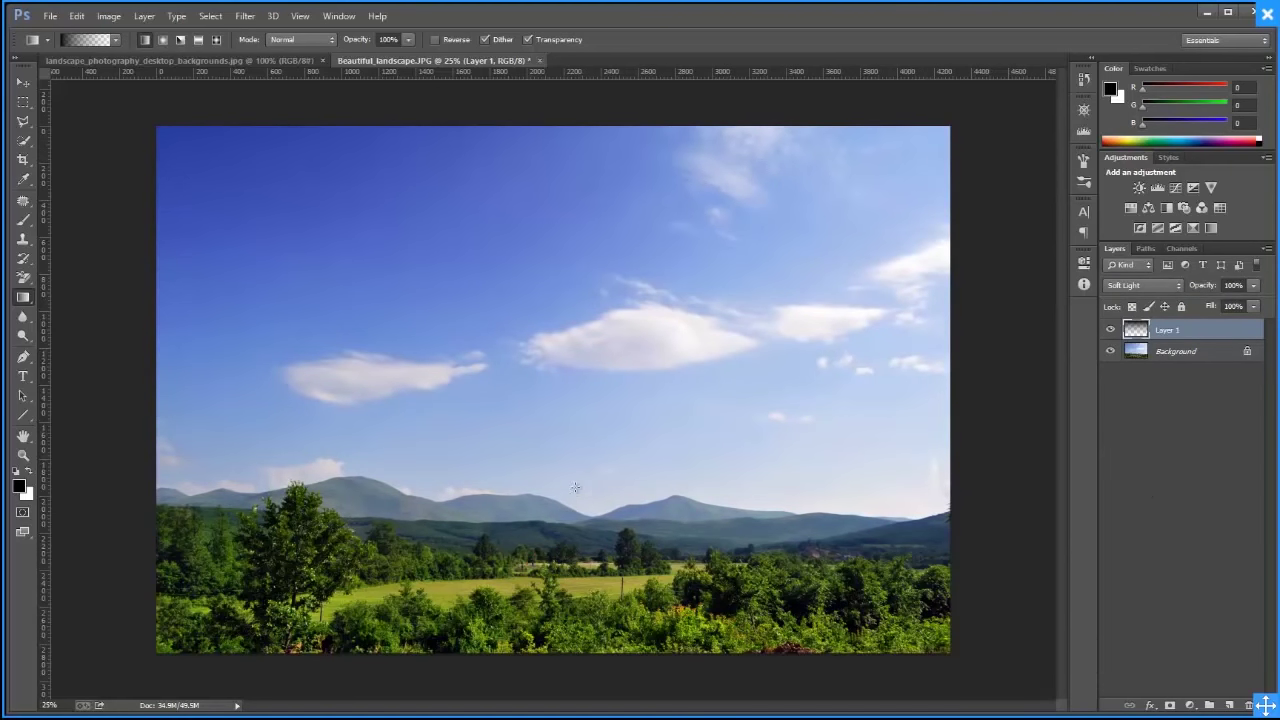
pyautogui.click(262, 61)
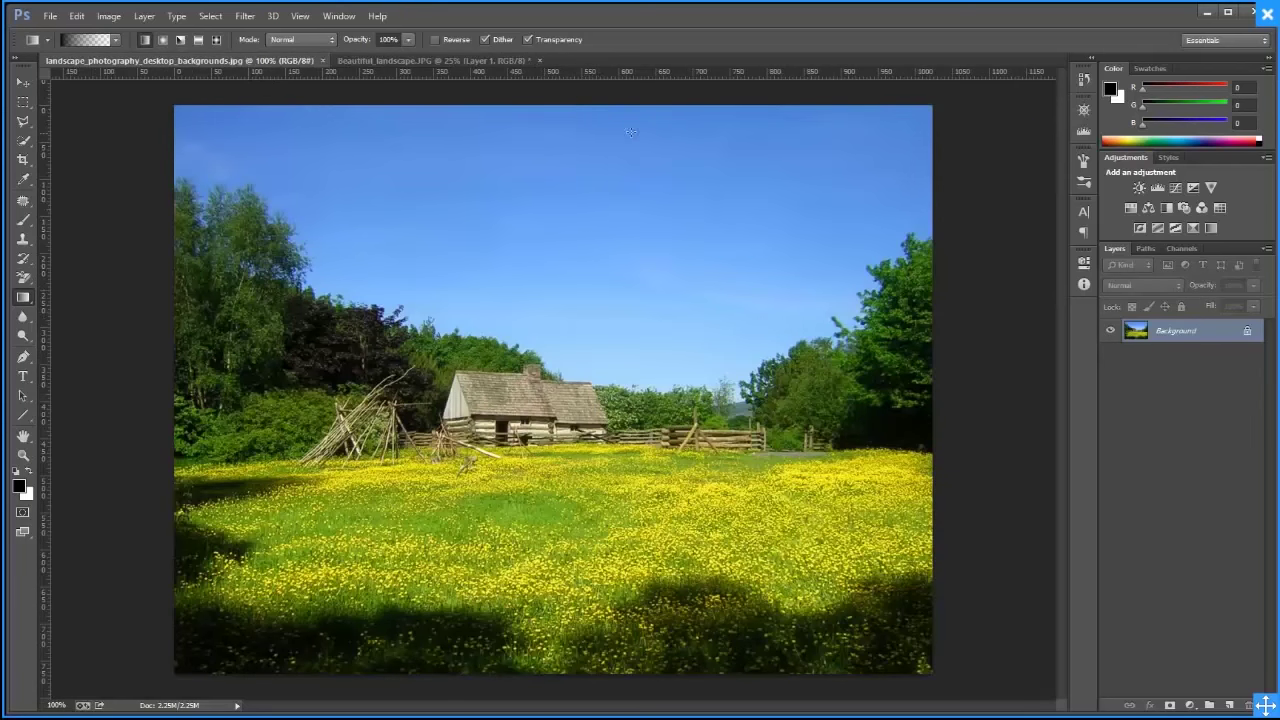
# Try a Soft Light black gradient layer over the meadow sky, then delete it
pyautogui.hotkey('ctrl', 'shift', 'n')
pyautogui.press('Return')
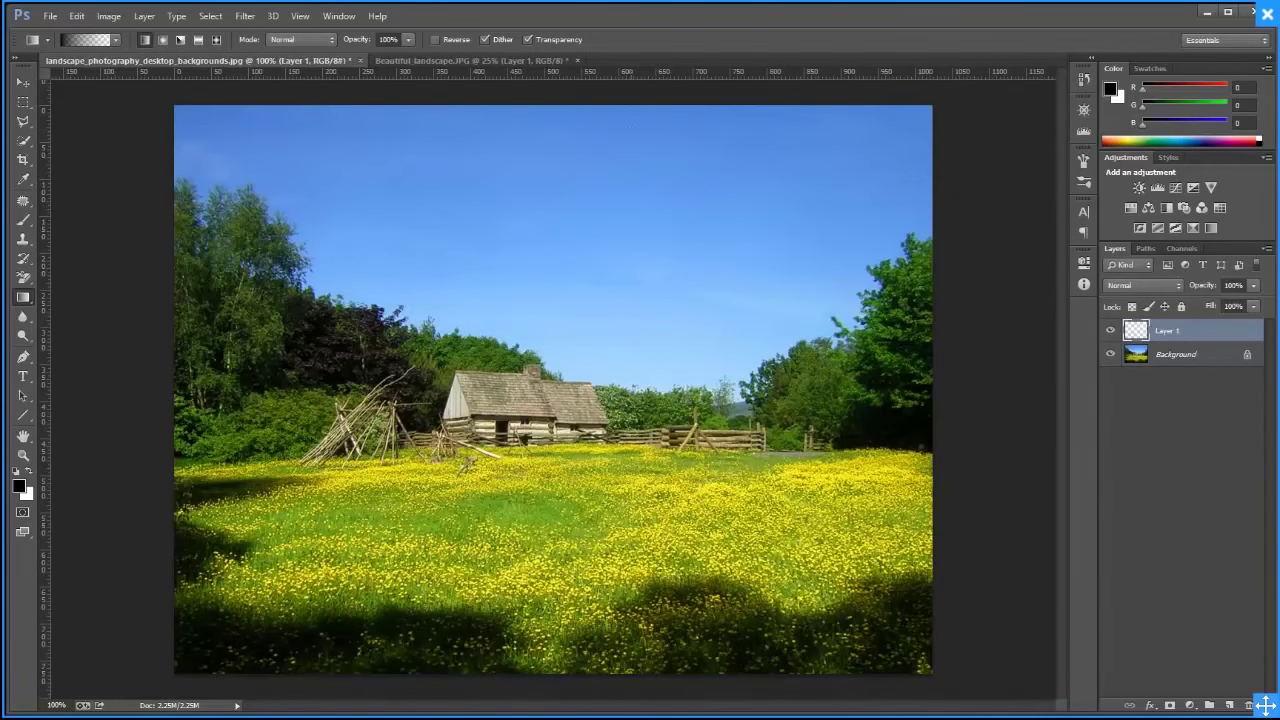
pyautogui.moveTo(609, 104); pyautogui.dragTo(606, 374)
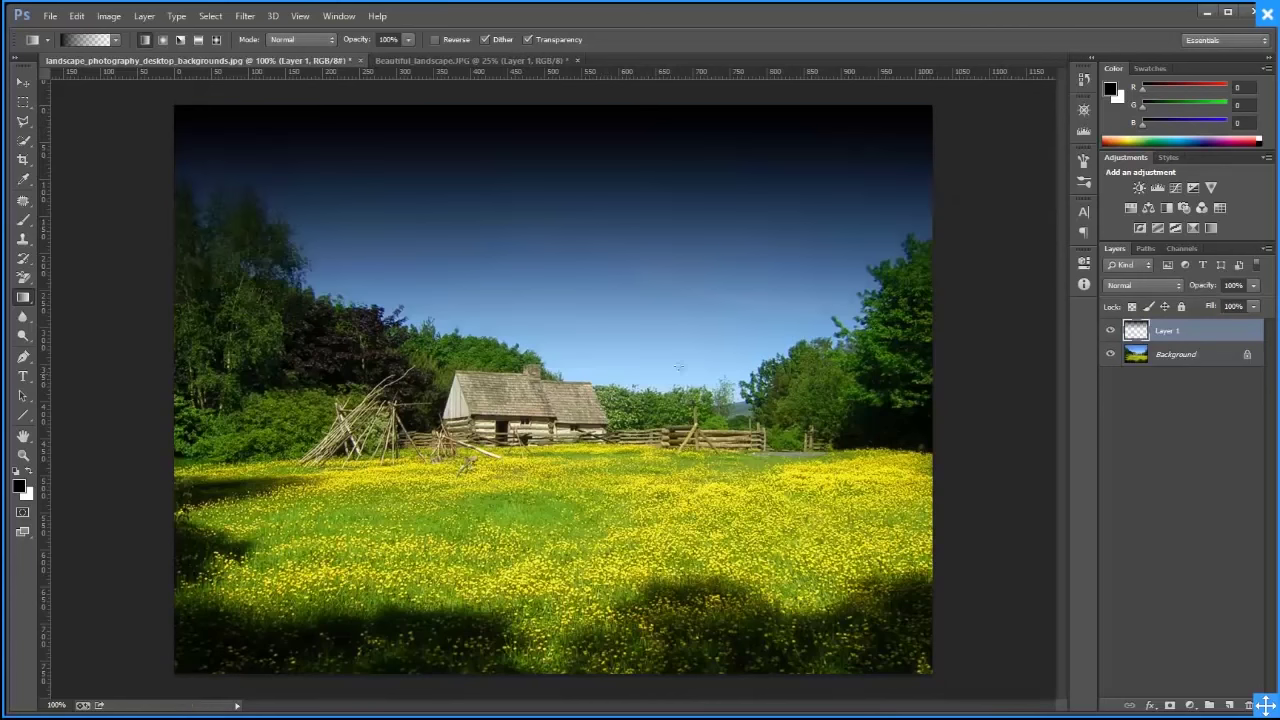
pyautogui.click(1176, 288)
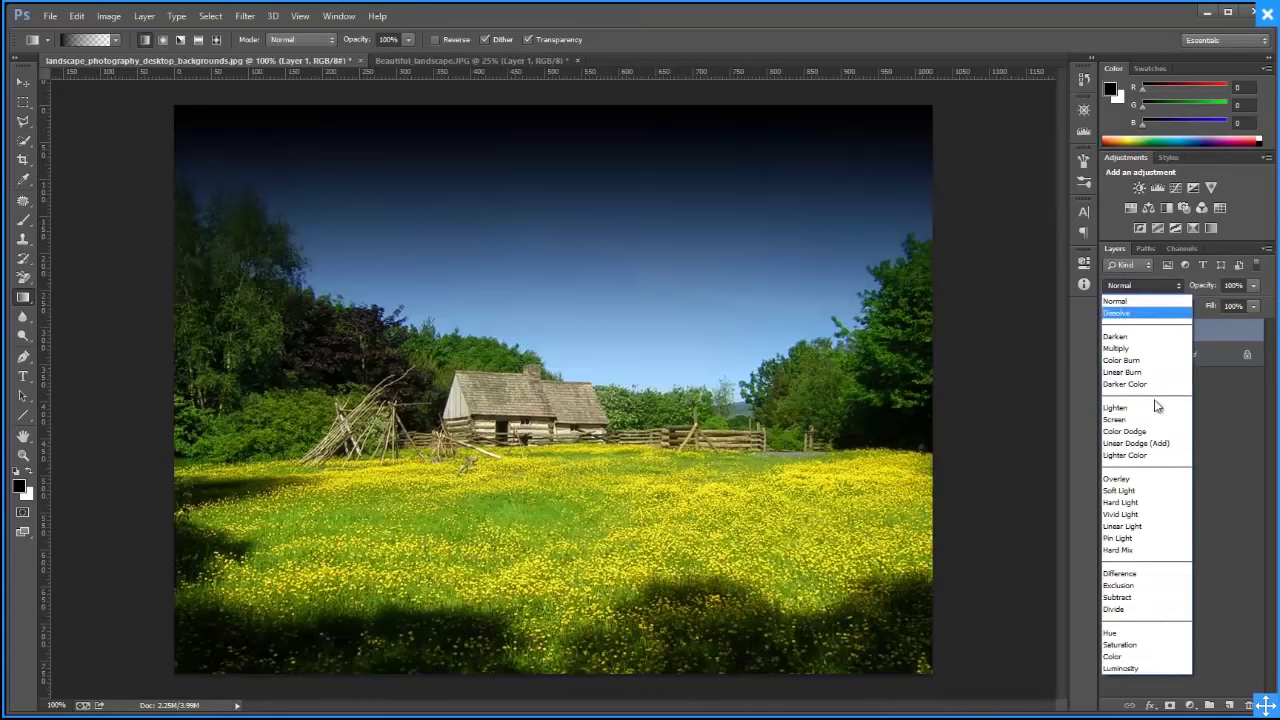
pyautogui.click(1137, 492)
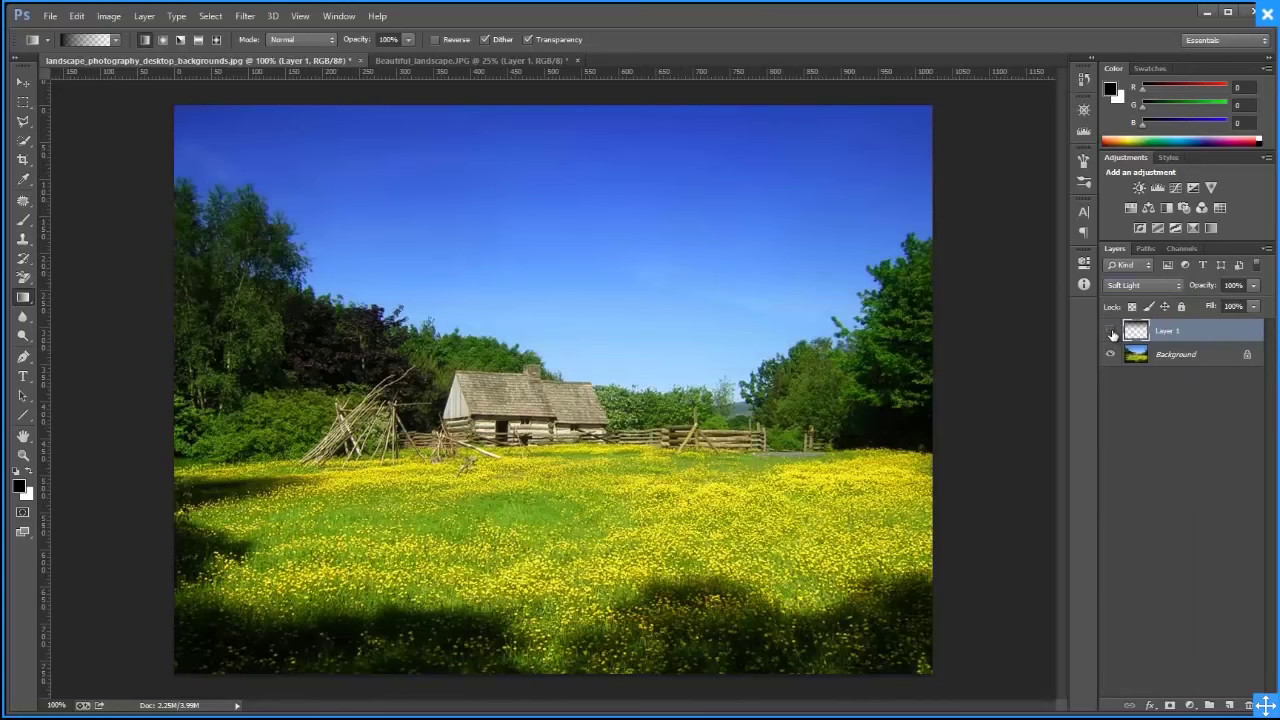
pyautogui.click(1111, 330)
pyautogui.press('Delete')
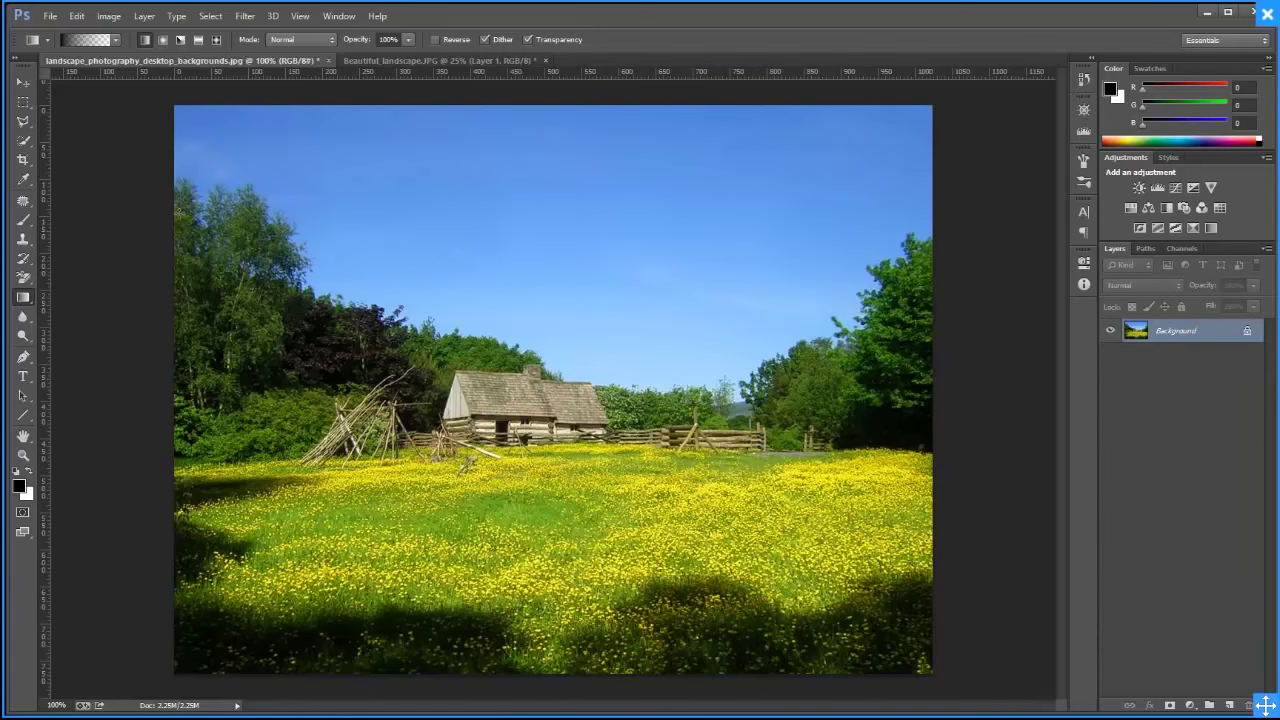
pyautogui.click(23, 140)
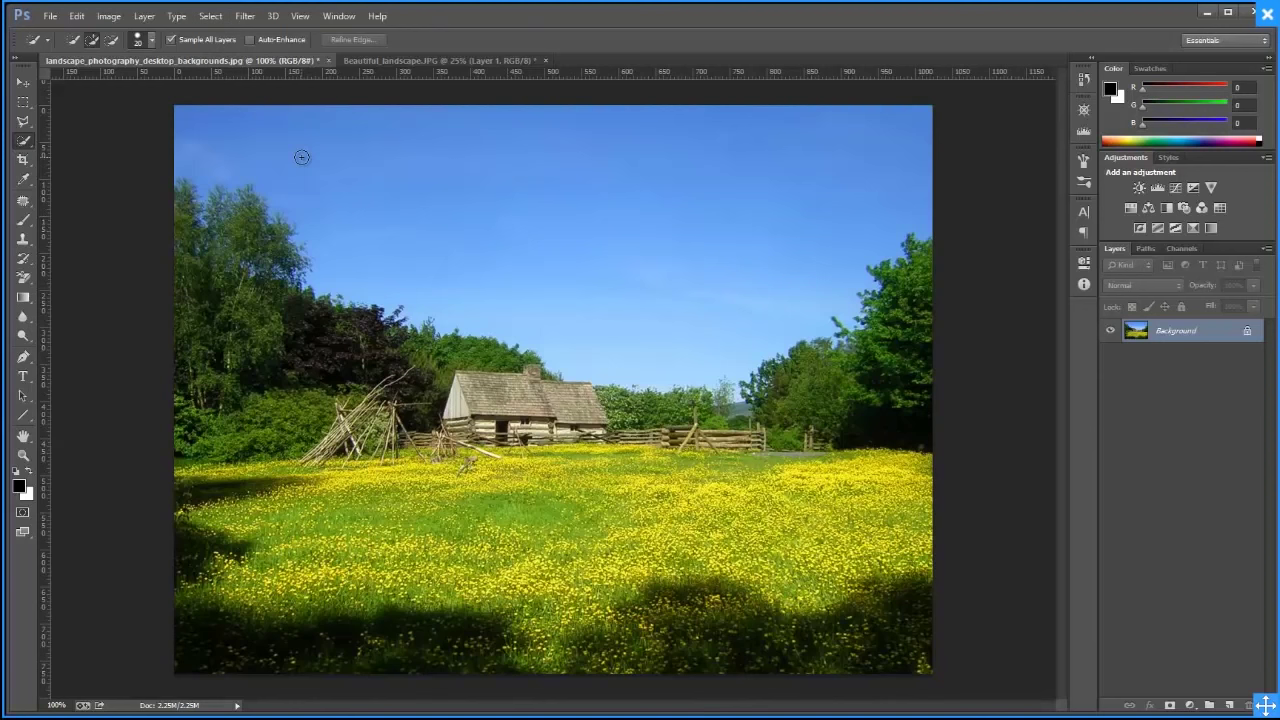
# Duplicate the photo to Layer 1 and begin a Color Range selection by sampling the sky
pyautogui.hotkey('ctrl', 'j')
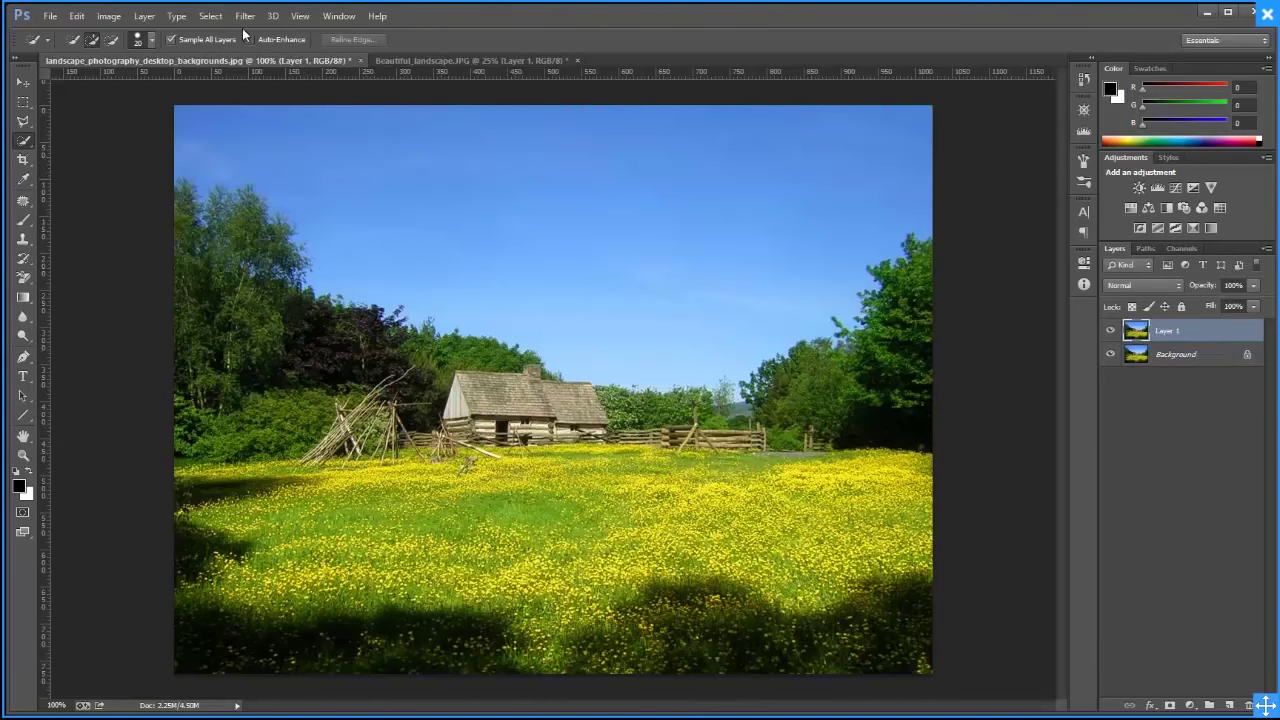
pyautogui.click(212, 16)
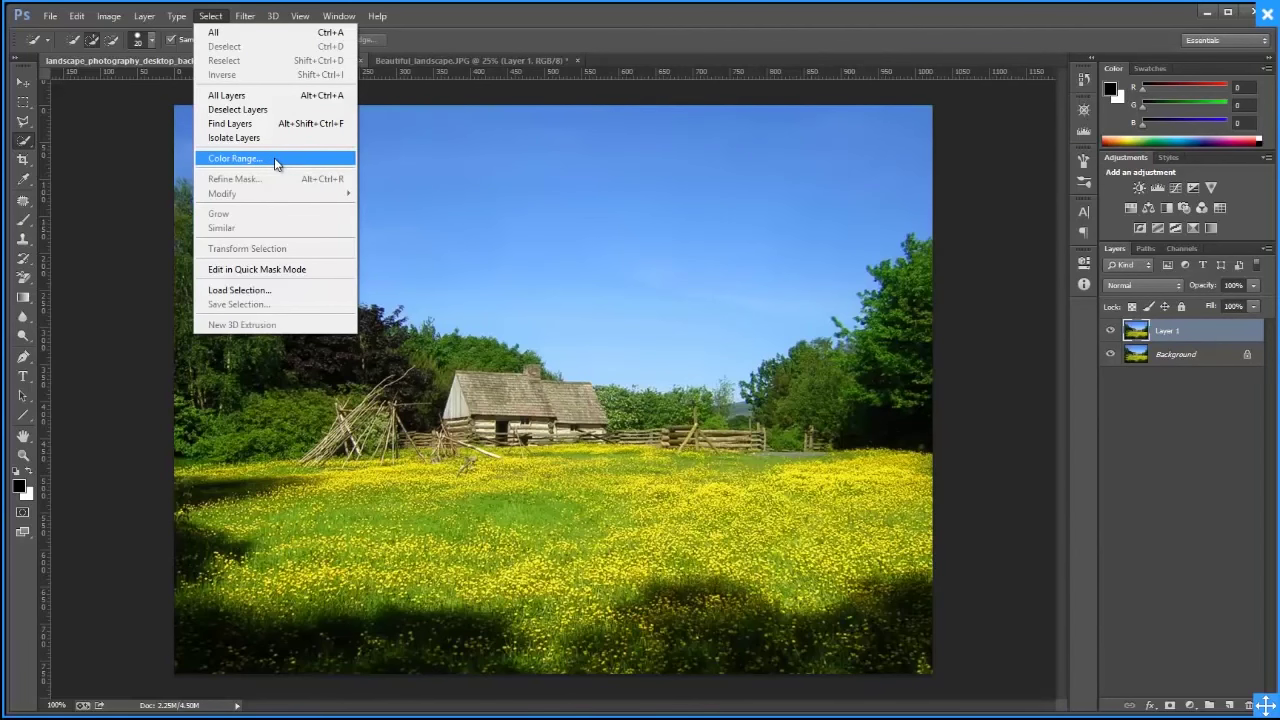
pyautogui.click(277, 164)
pyautogui.moveTo(557, 163); pyautogui.dragTo(732, 155)
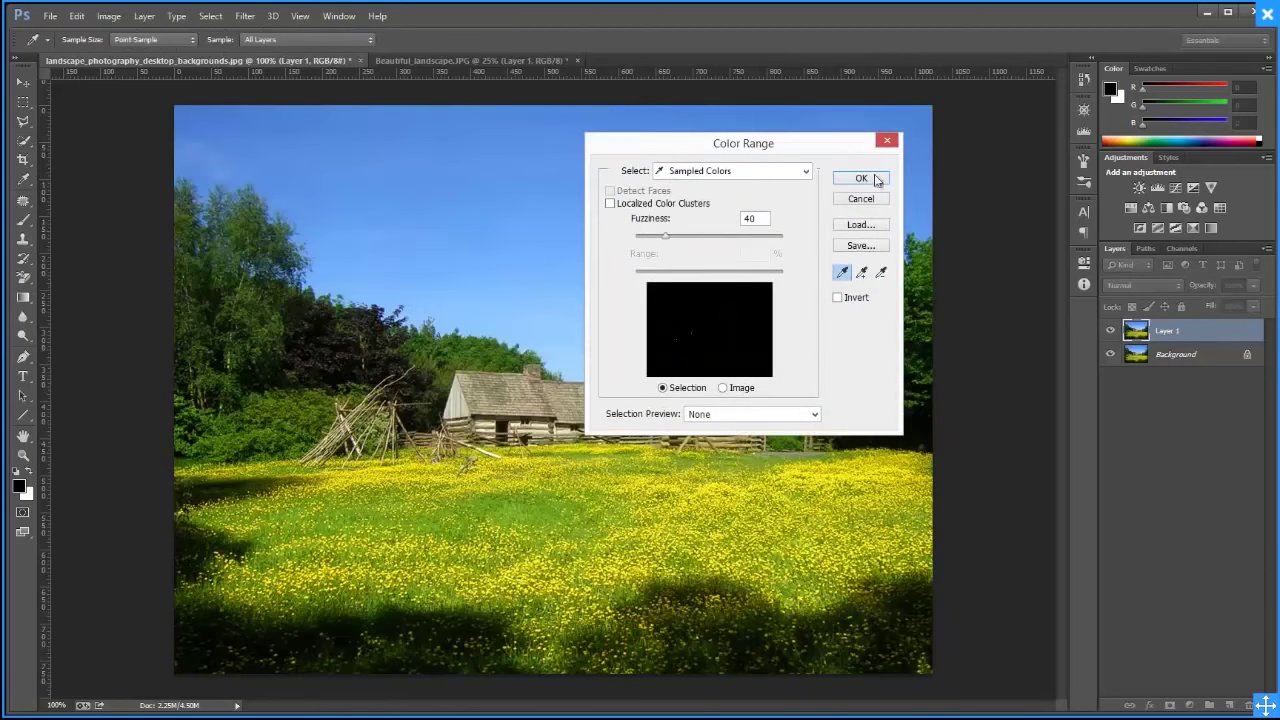
pyautogui.moveTo(840, 143); pyautogui.dragTo(978, 296)
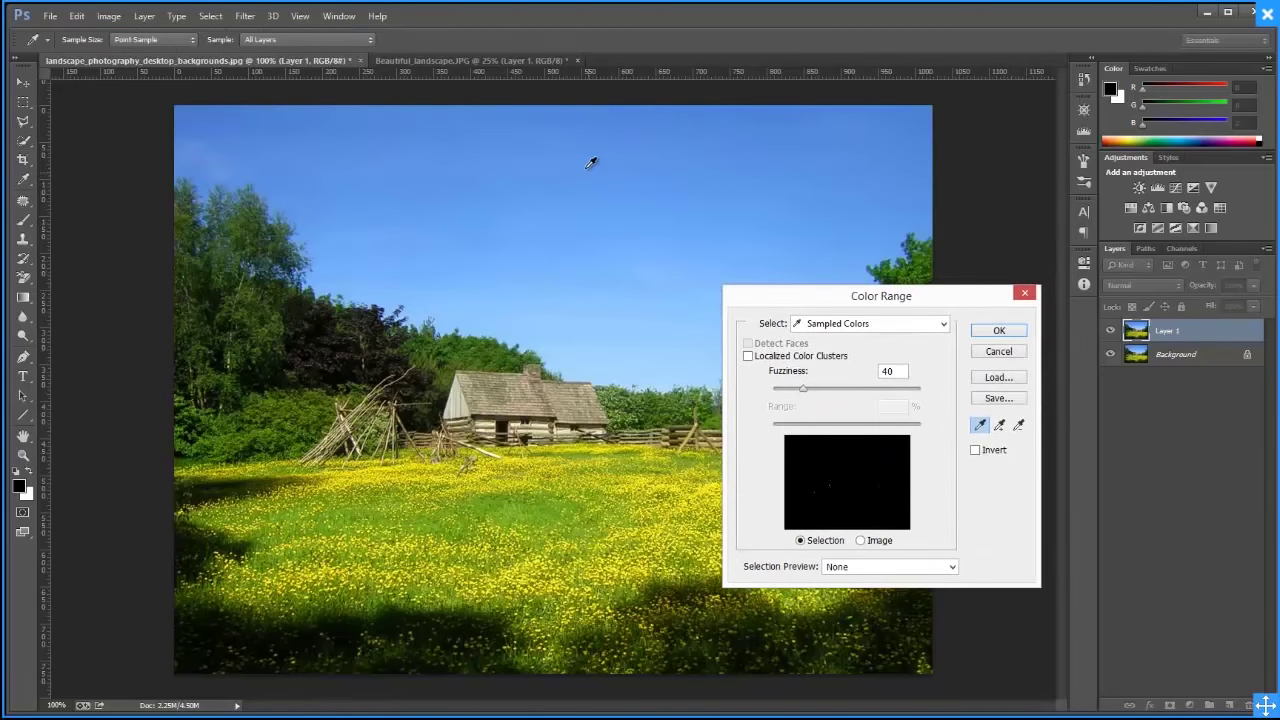
pyautogui.click(591, 163)
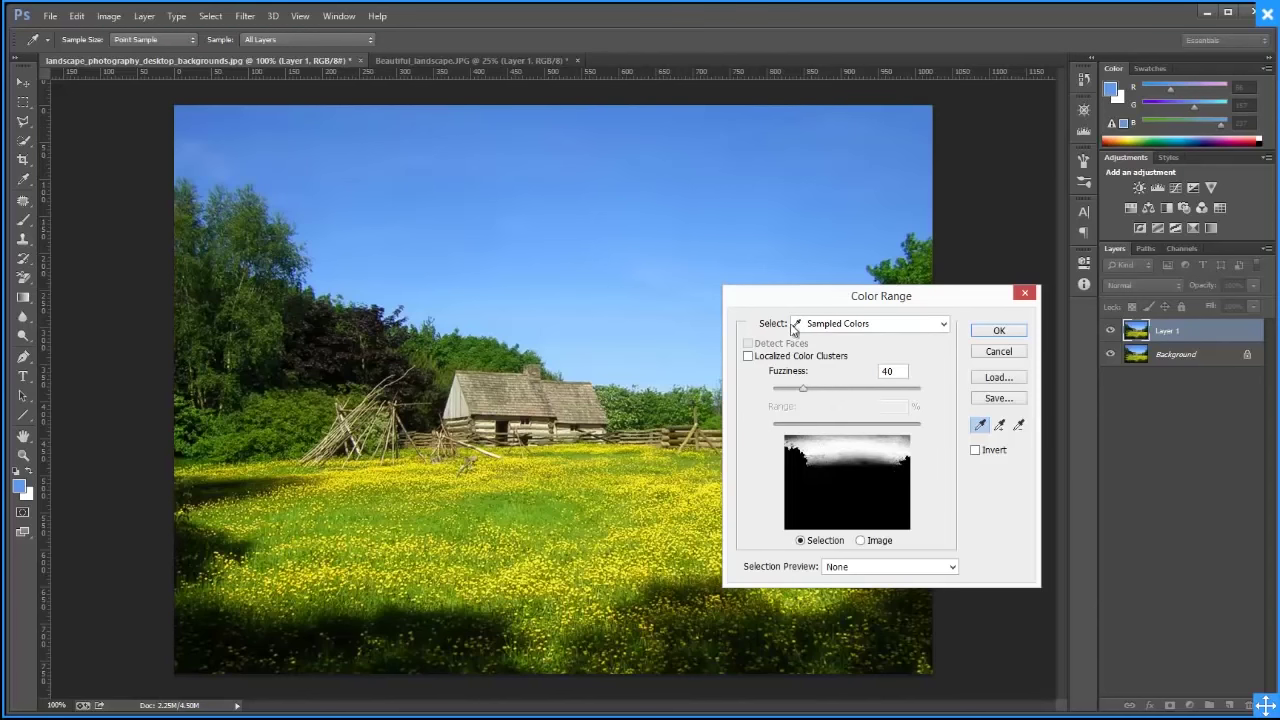
pyautogui.click(621, 228)
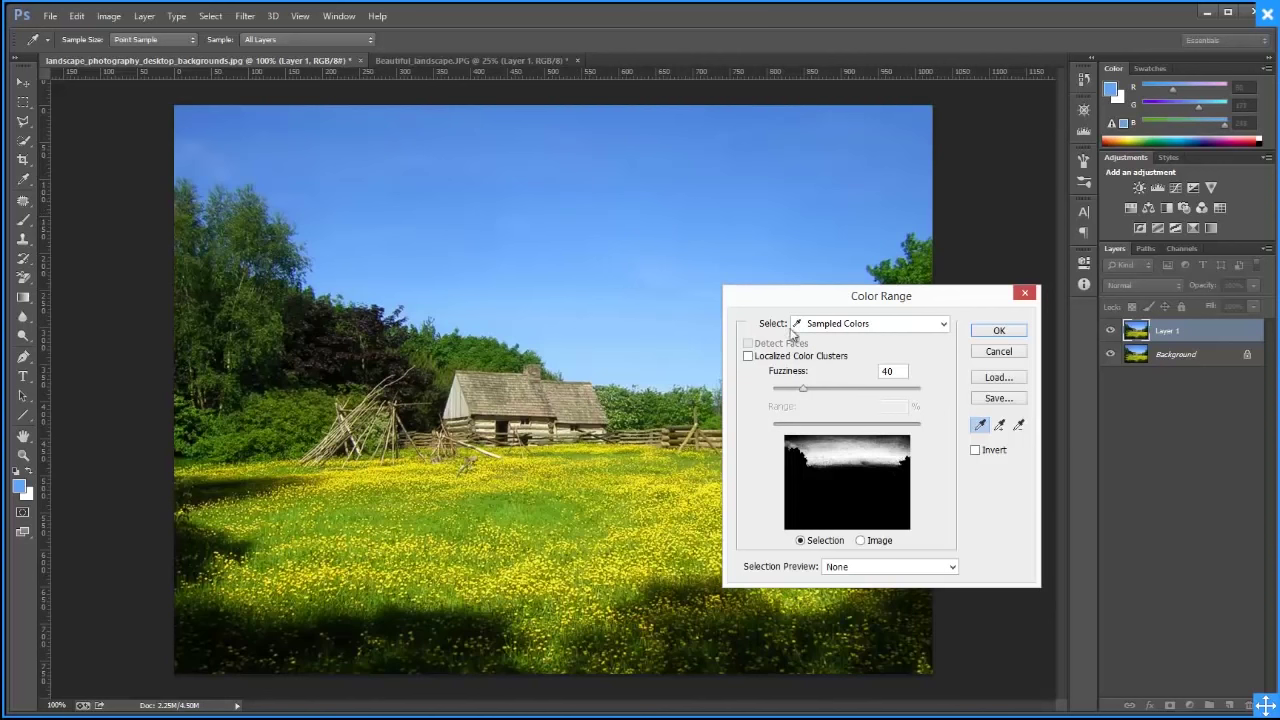
# Add more sky samples, settle Fuzziness at 64, and accept the Color Range selection
pyautogui.moveTo(800, 390)
pyautogui.mouseDown()
pyautogui.moveTo(836, 388)
pyautogui.moveTo(812, 390)
pyautogui.mouseUp()
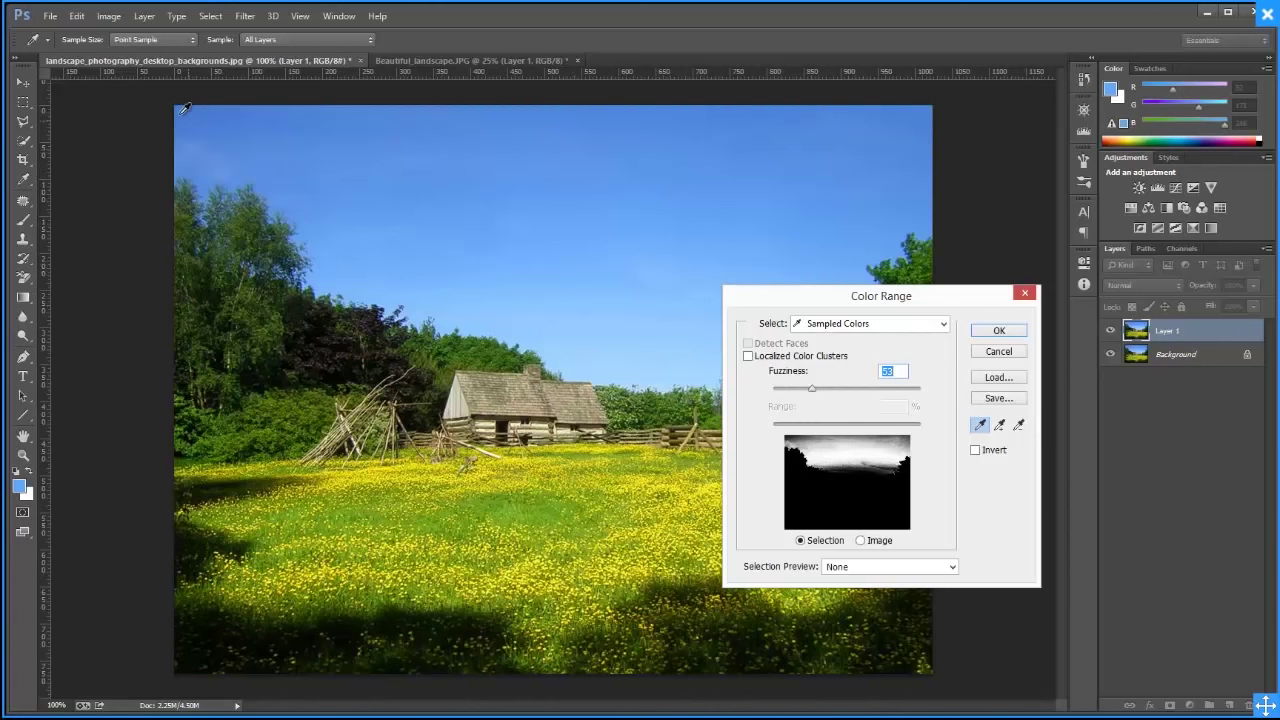
pyautogui.click(378, 110)
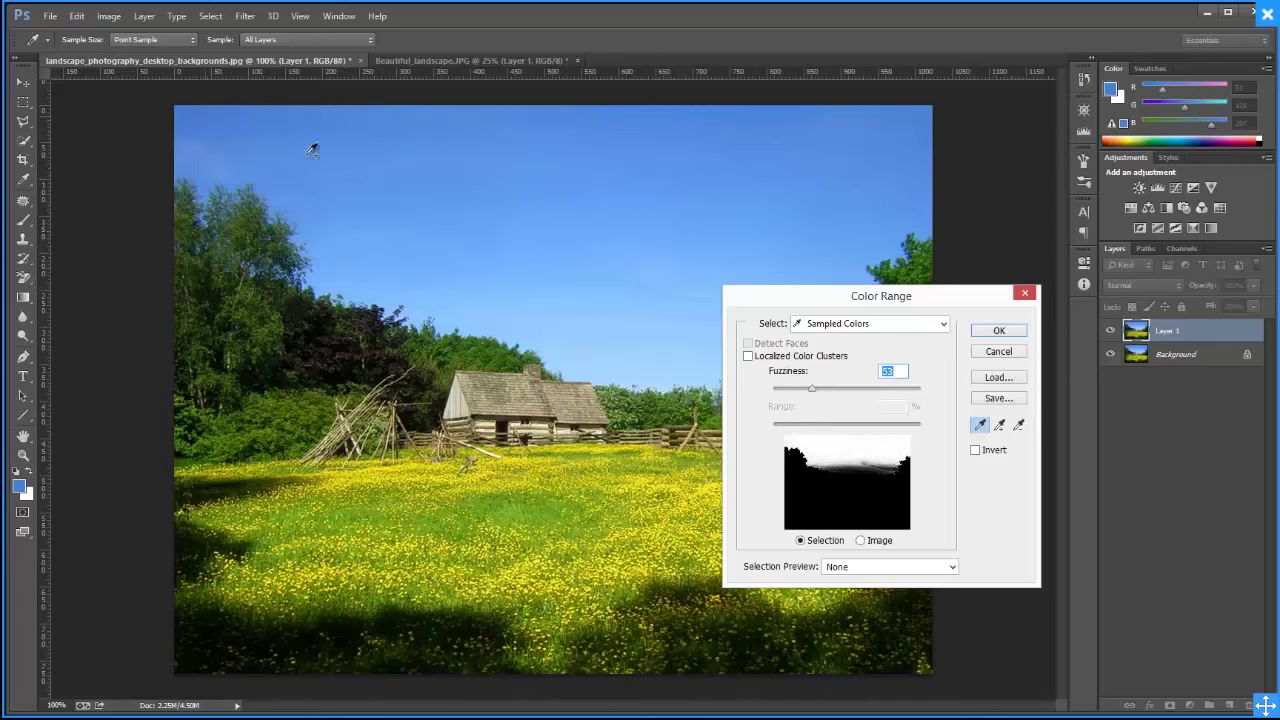
pyautogui.click(663, 360)
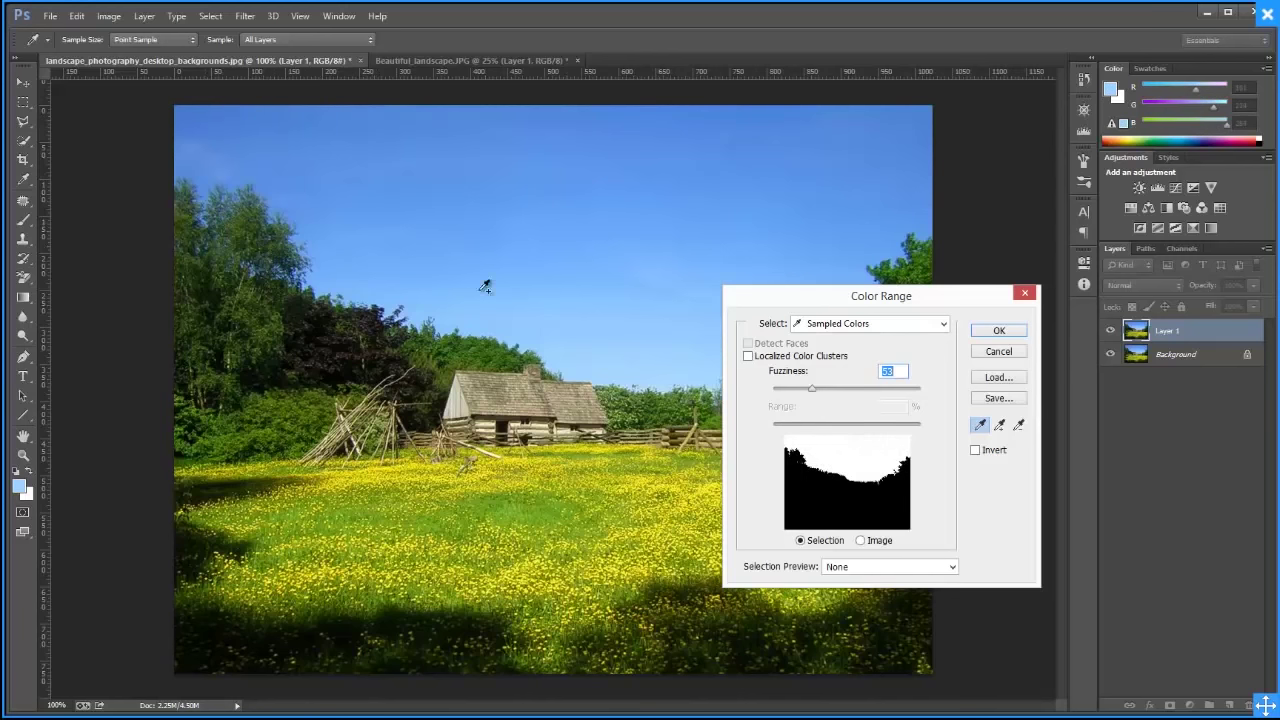
pyautogui.click(338, 272)
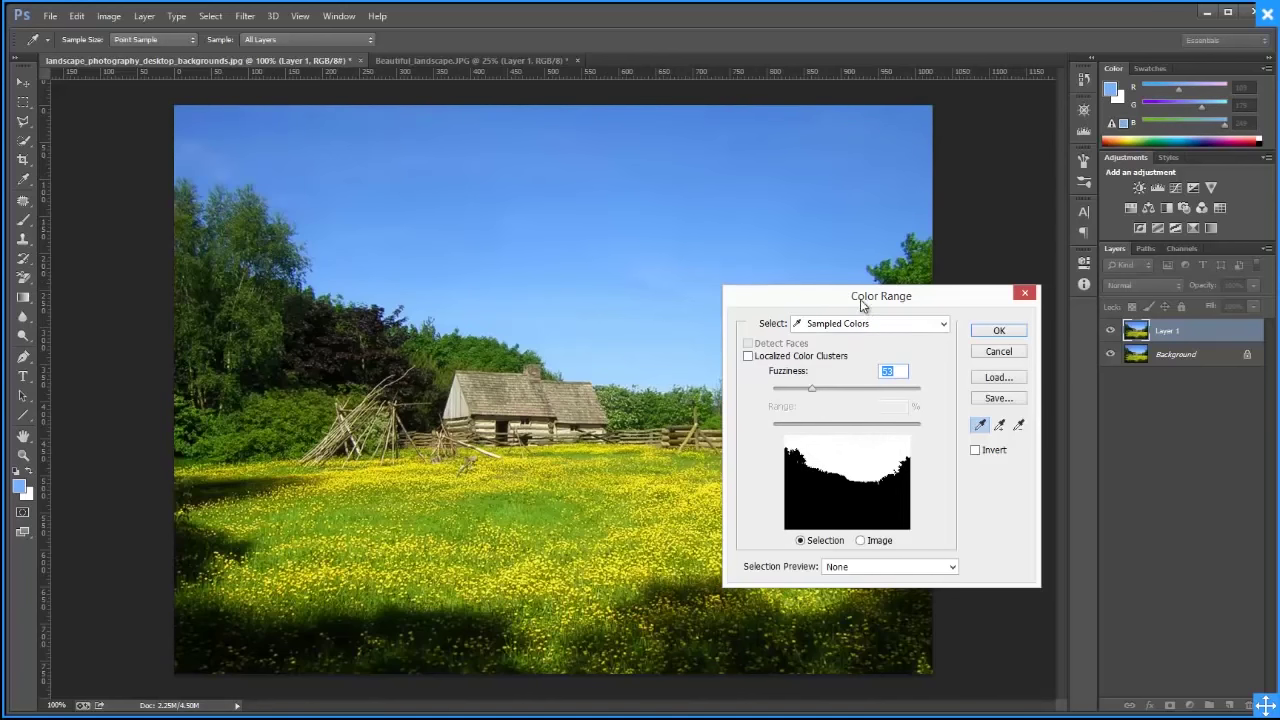
pyautogui.moveTo(860, 299); pyautogui.dragTo(888, 334)
pyautogui.click(709, 143)
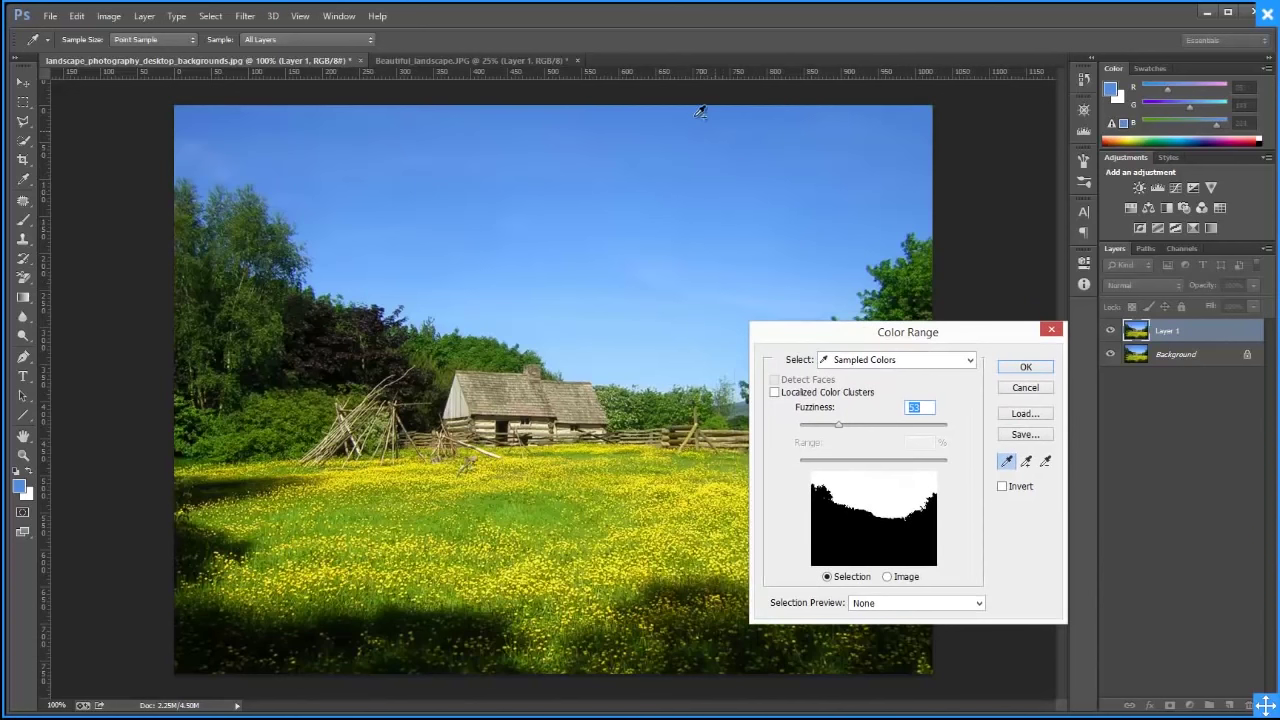
pyautogui.click(700, 112)
pyautogui.moveTo(851, 424); pyautogui.dragTo(848, 428)
pyautogui.click(1018, 369)
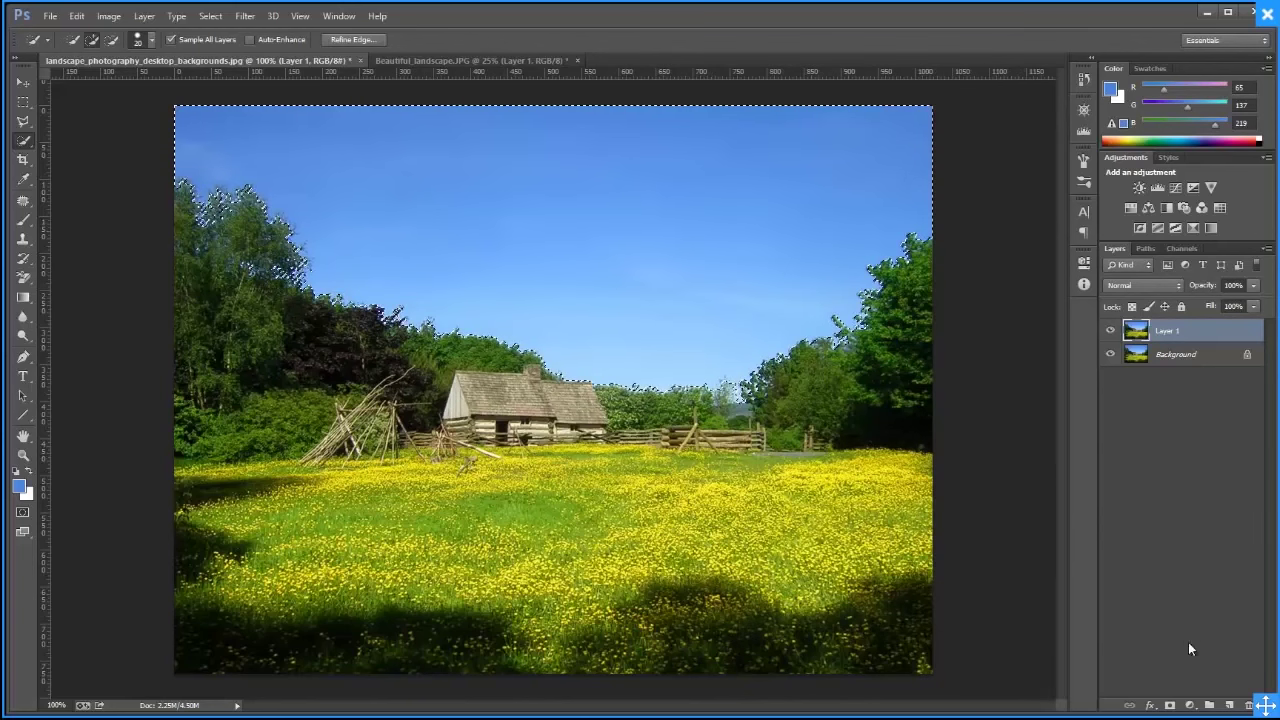
# Create Group 1 masked by the sky selection and expand it in the Layers panel
pyautogui.click(1210, 706)
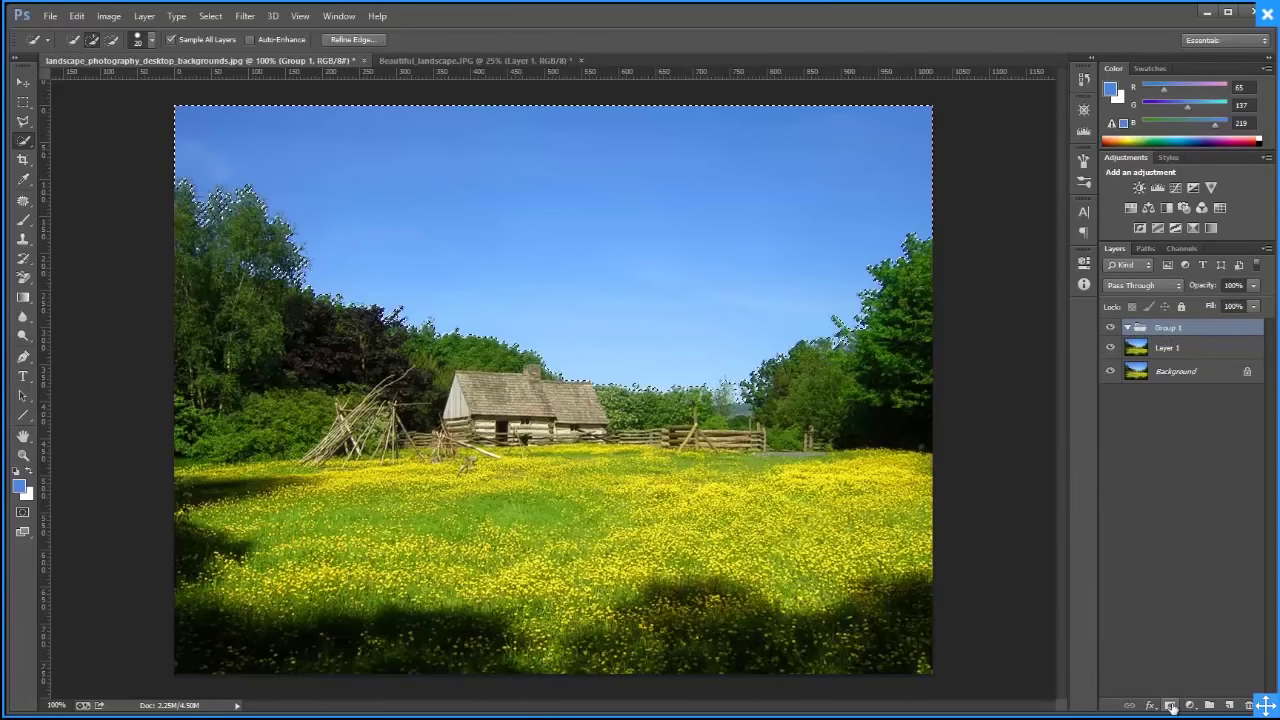
pyautogui.click(1170, 706)
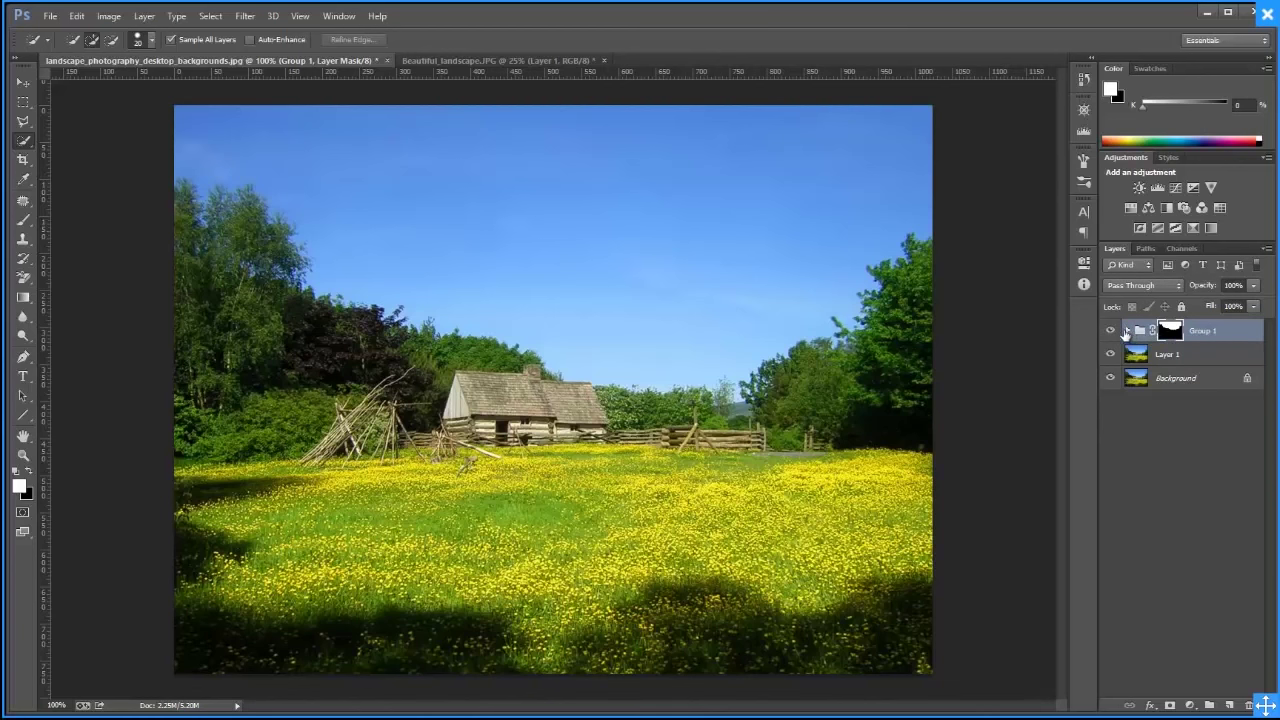
pyautogui.click(1137, 332)
pyautogui.click(1128, 331)
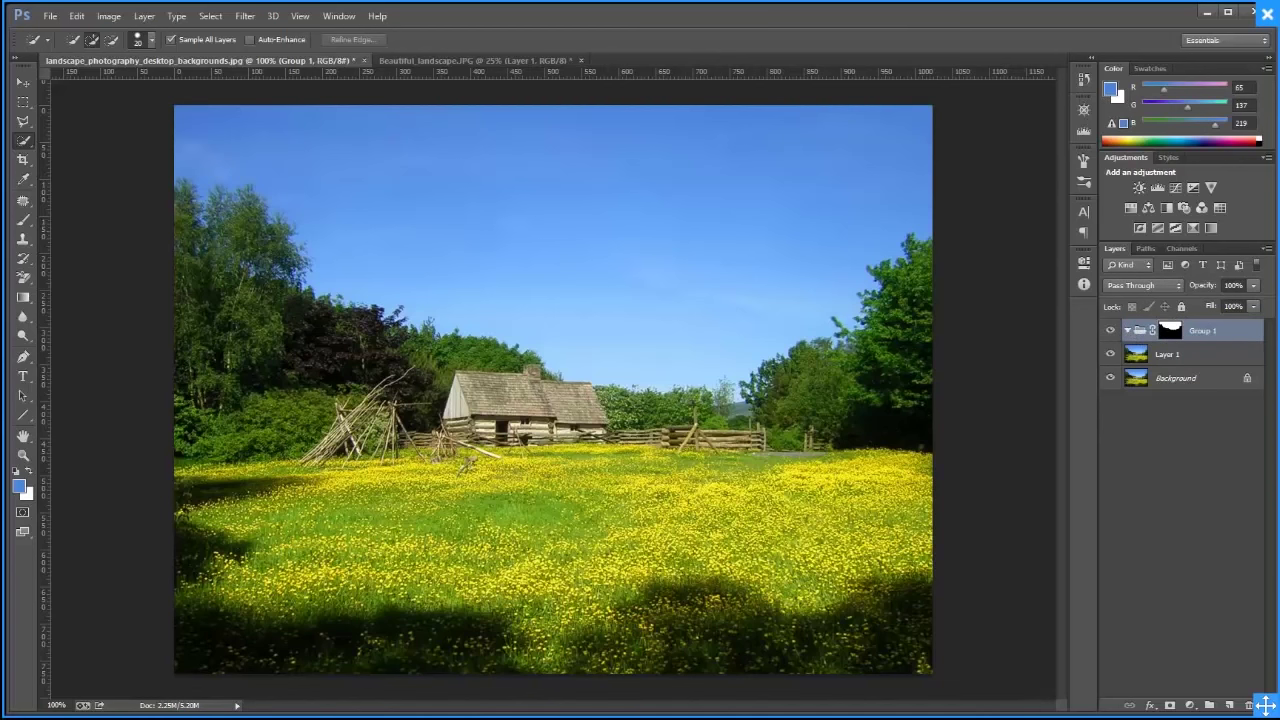
# Browse File Explorer to the cloud images folder in D:\linh tinh\Texture
pyautogui.hotkey('alt', 'Tab')
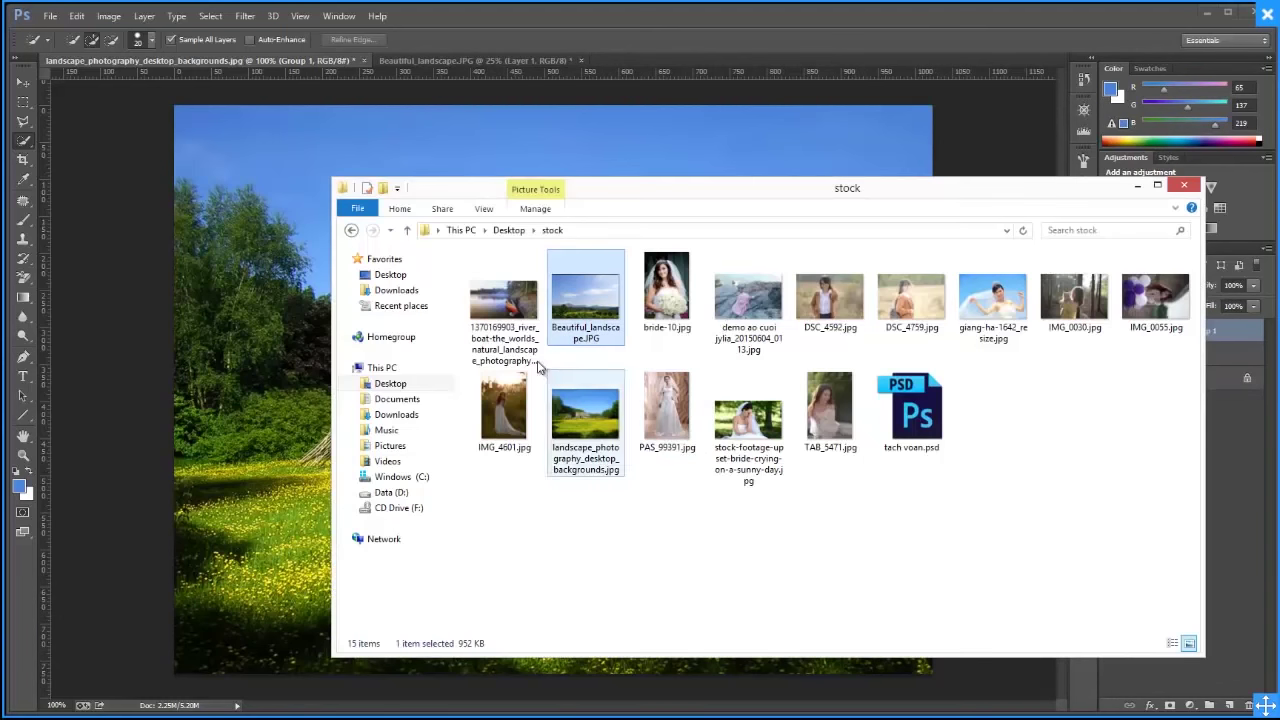
pyautogui.click(351, 230)
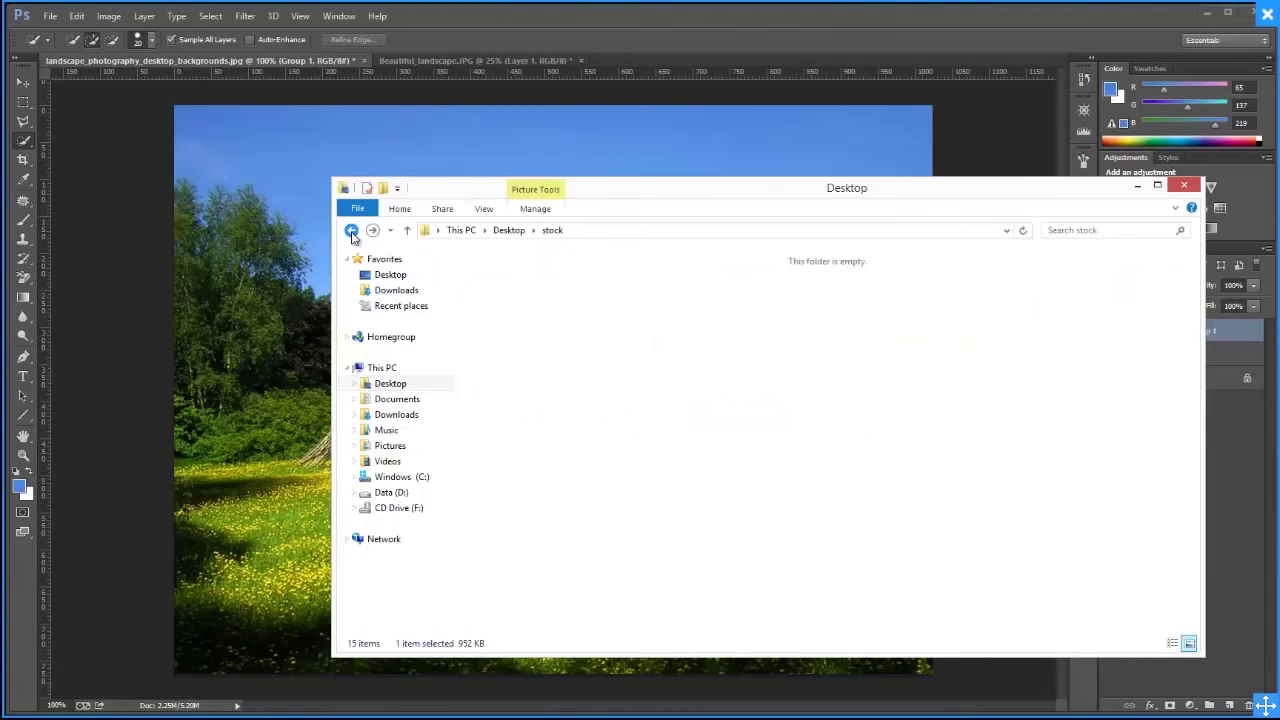
pyautogui.click(400, 492)
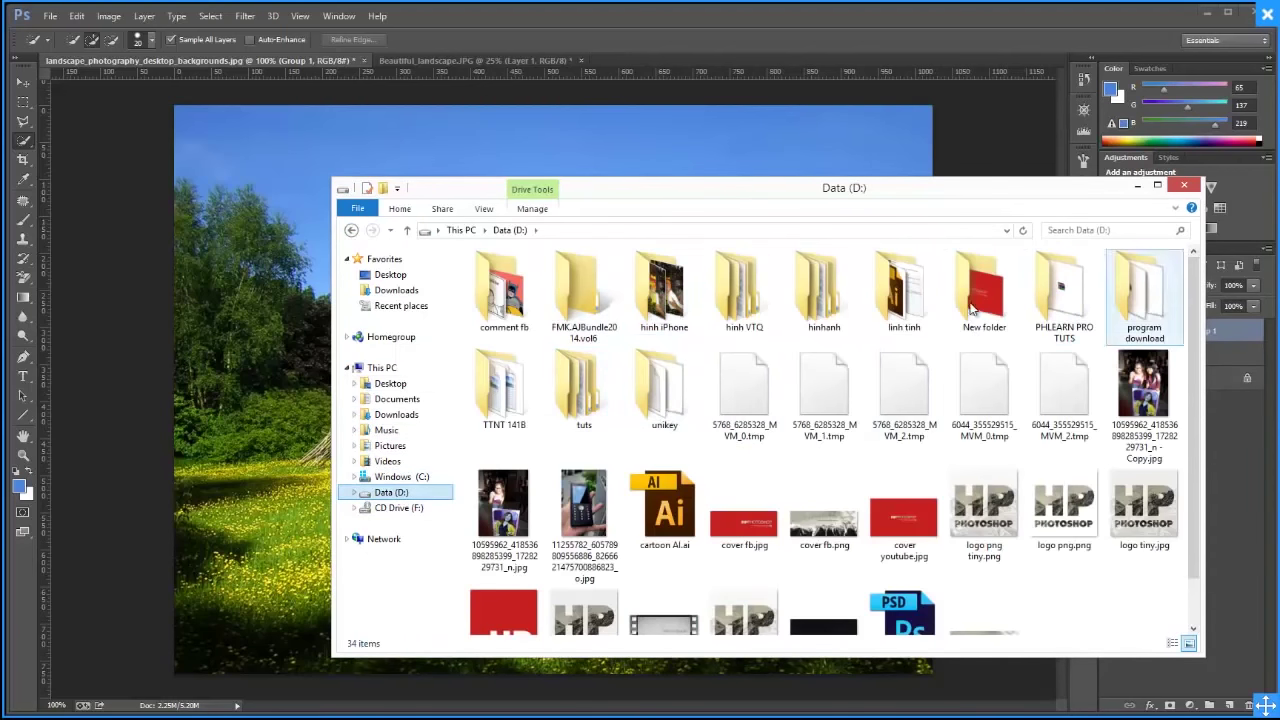
pyautogui.doubleClick(893, 300)
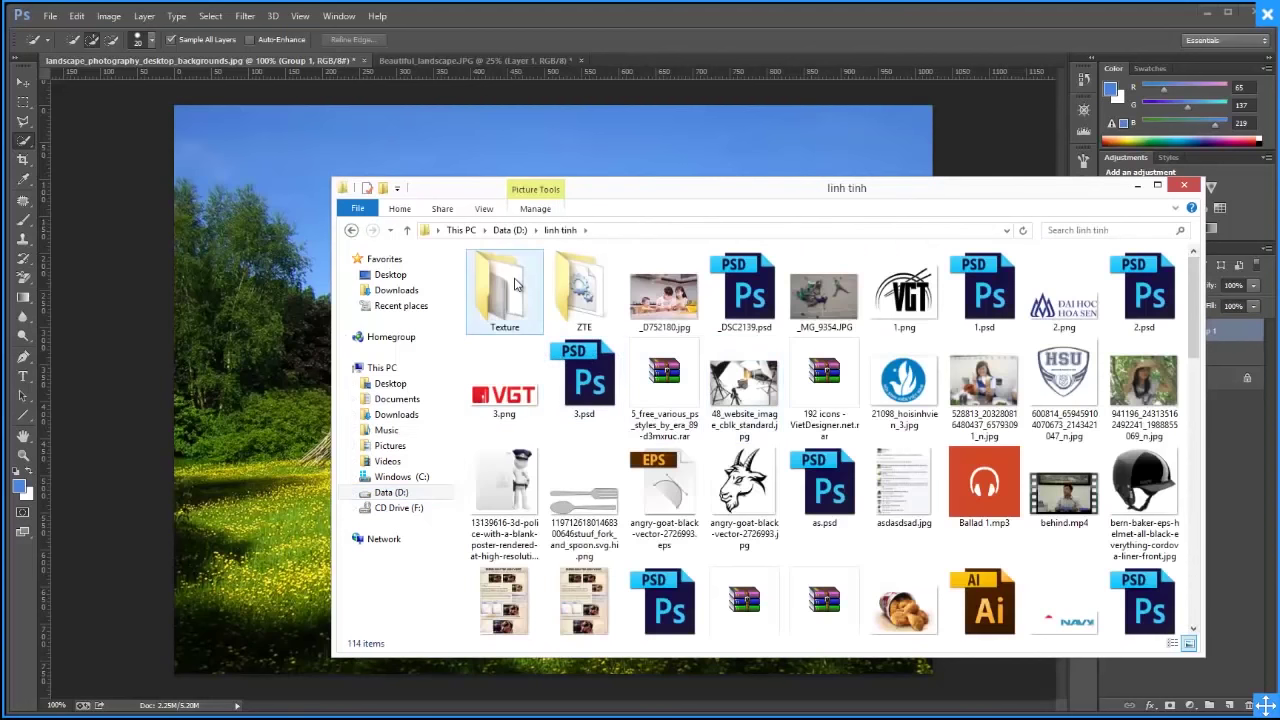
pyautogui.doubleClick(505, 290)
pyautogui.moveTo(1200, 284); pyautogui.dragTo(1197, 290)
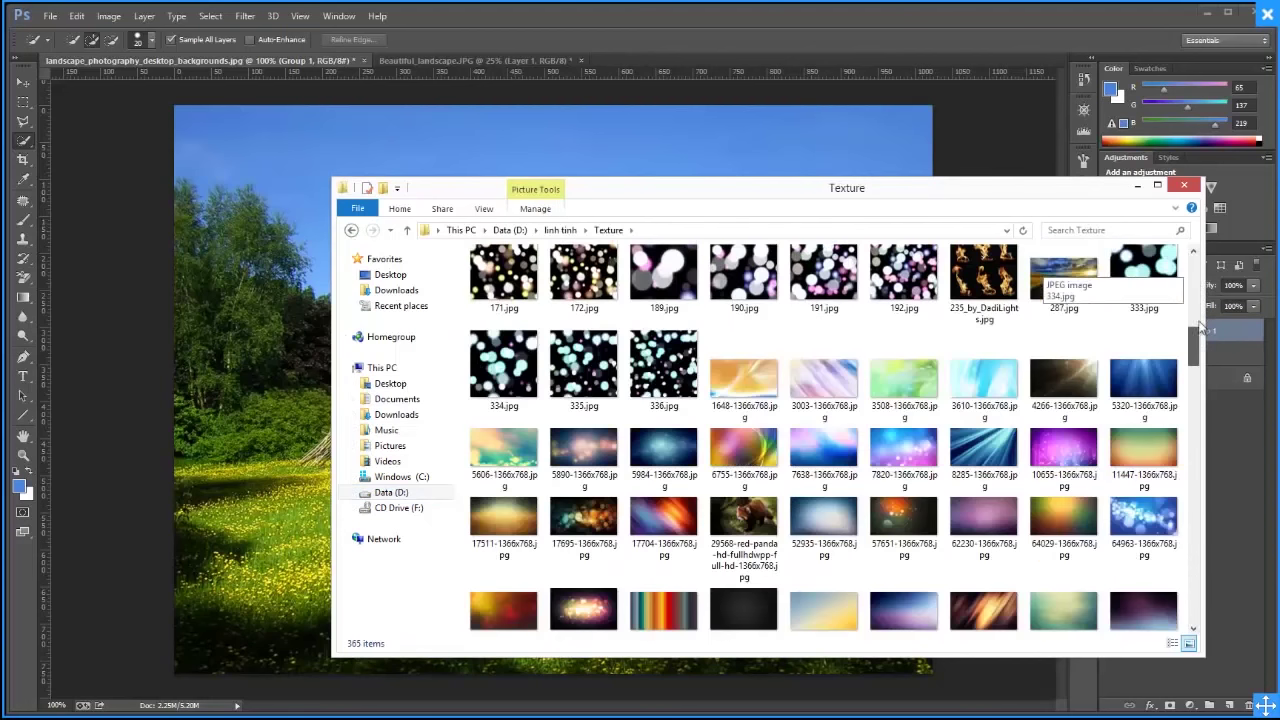
pyautogui.doubleClick(744, 460)
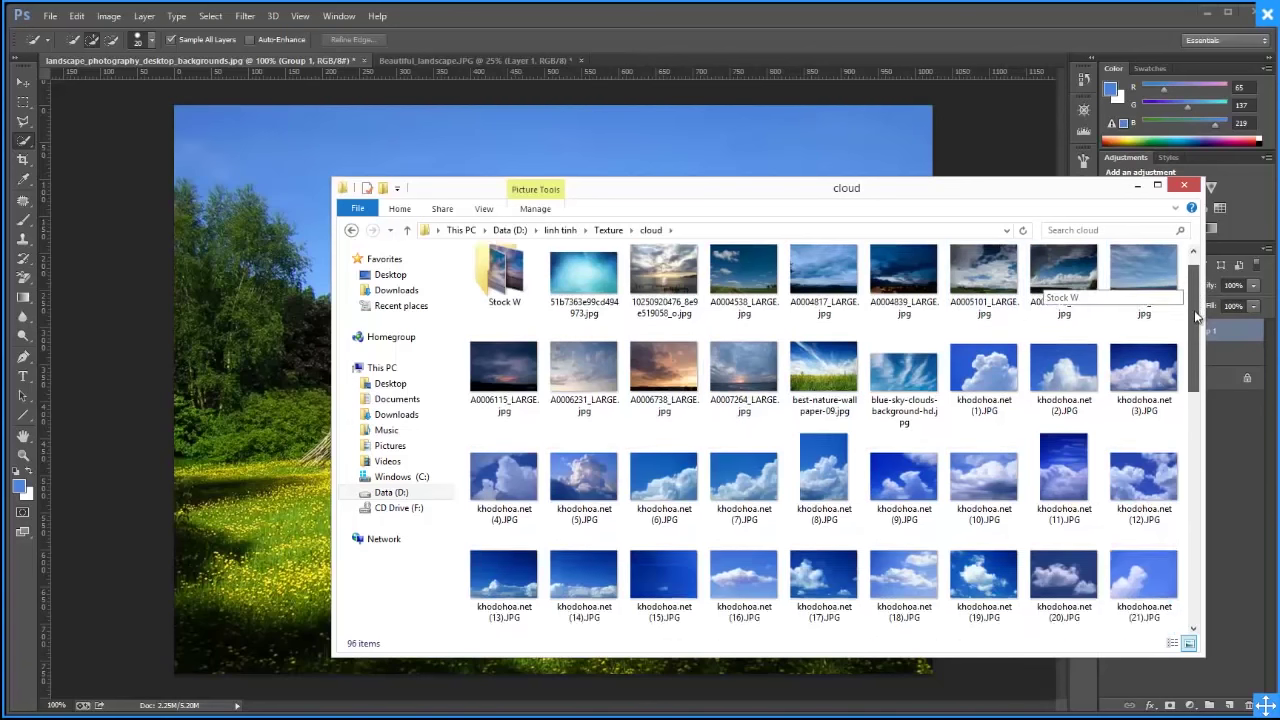
# Drag khodohoa.net (28).JPG onto the cabin landscape canvas as a new layer
pyautogui.moveTo(1193, 305); pyautogui.dragTo(1182, 422)
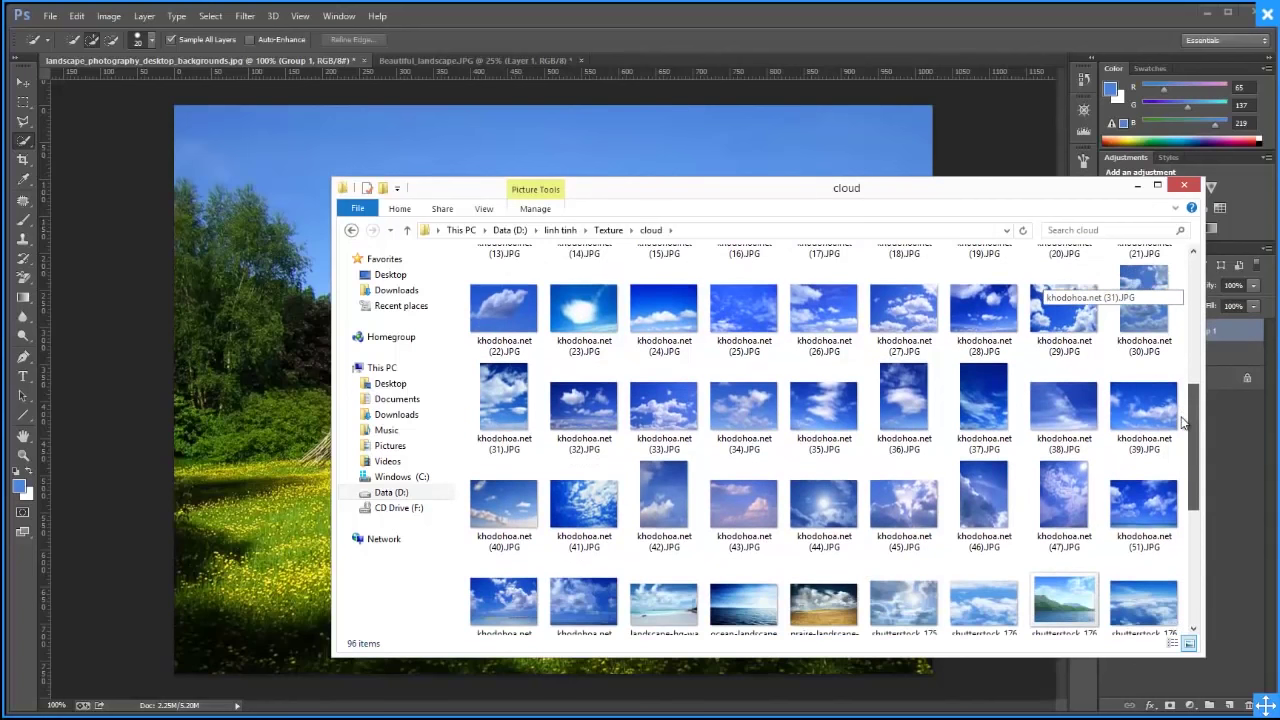
pyautogui.moveTo(1182, 422); pyautogui.dragTo(1182, 430)
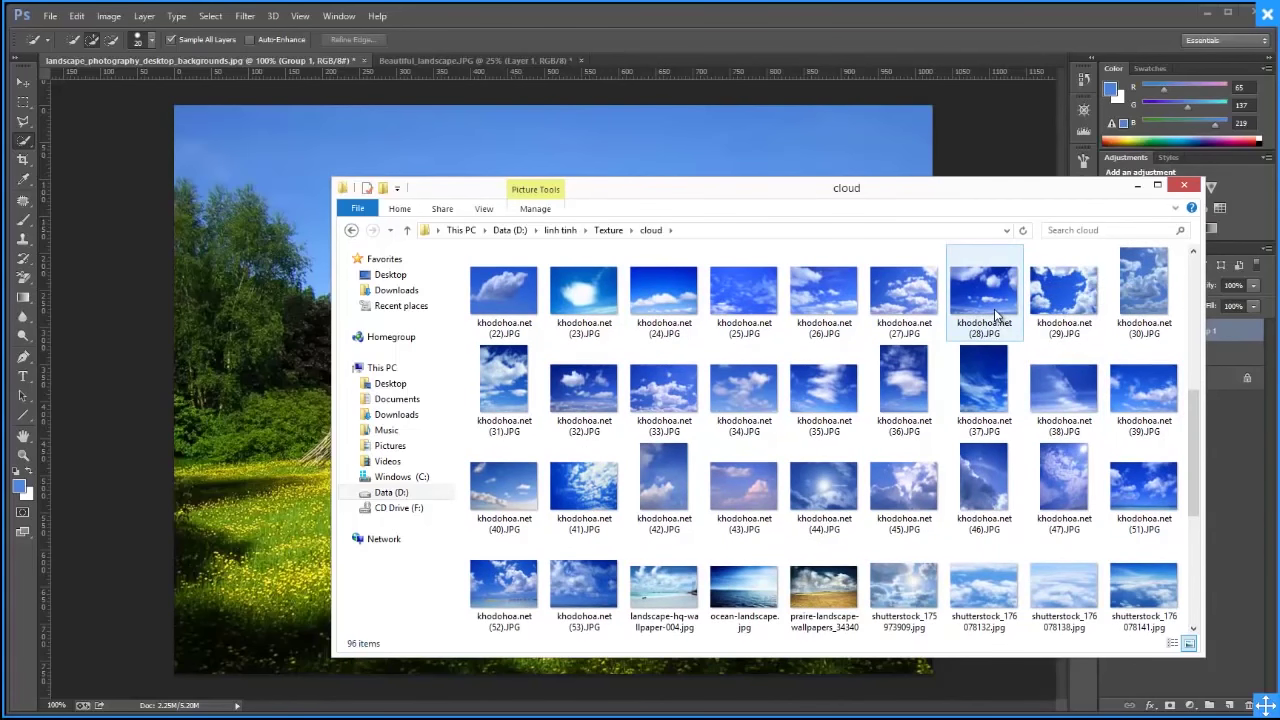
pyautogui.moveTo(995, 316)
pyautogui.mouseDown()
pyautogui.moveTo(796, 268)
pyautogui.moveTo(797, 305)
pyautogui.mouseUp()
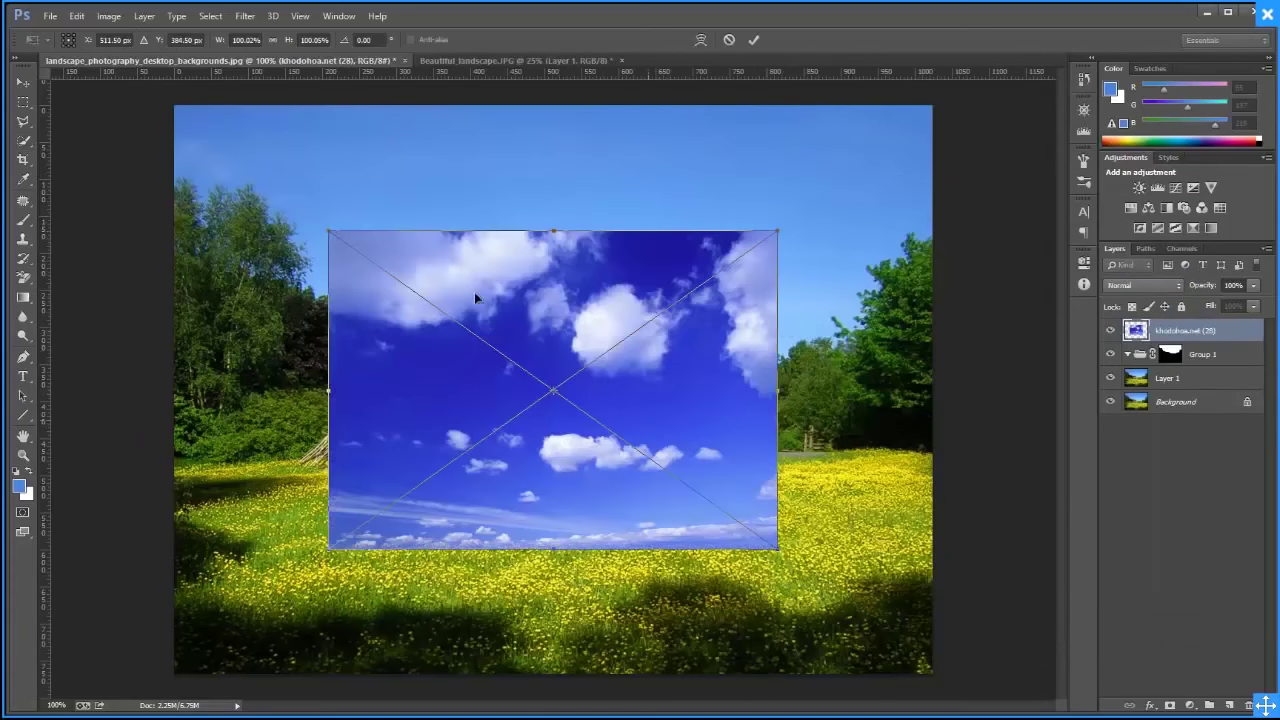
# Scale the cloud photo to the canvas width, raise it, and move it into Group 1
pyautogui.moveTo(474, 292); pyautogui.dragTo(453, 242)
pyautogui.moveTo(585, 367); pyautogui.dragTo(1006, 578)
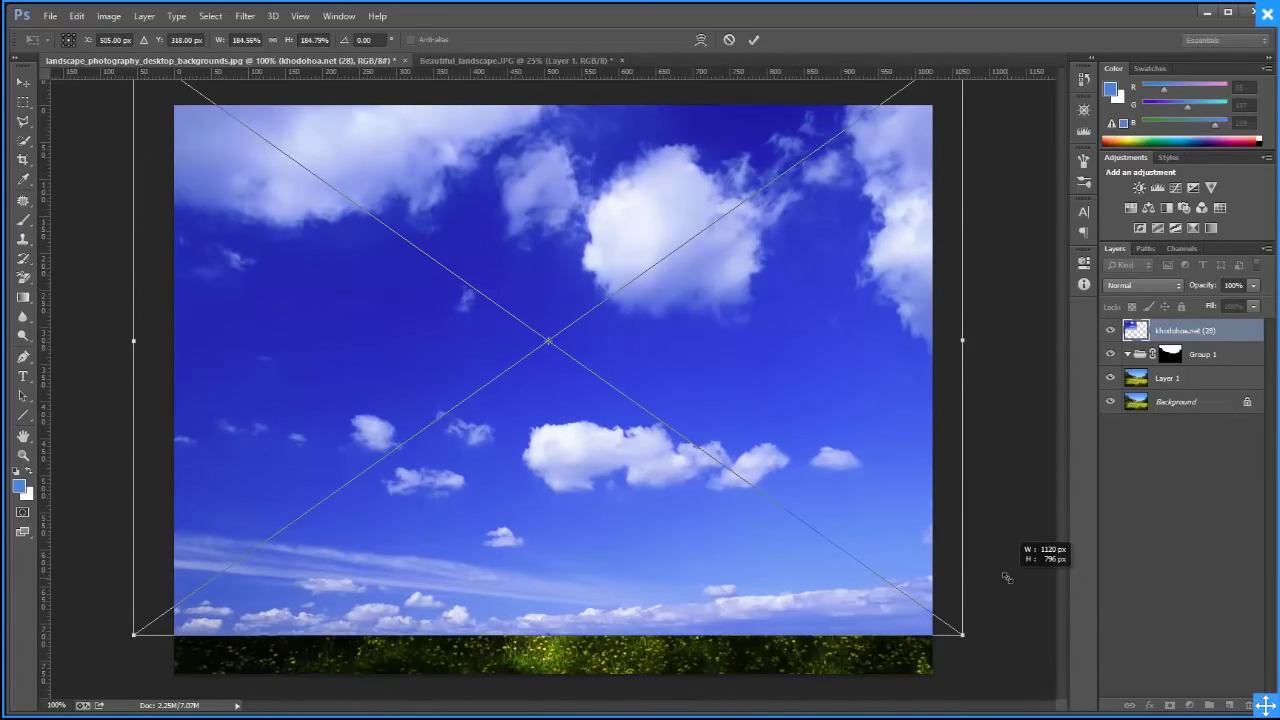
pyautogui.moveTo(1006, 578); pyautogui.dragTo(975, 550)
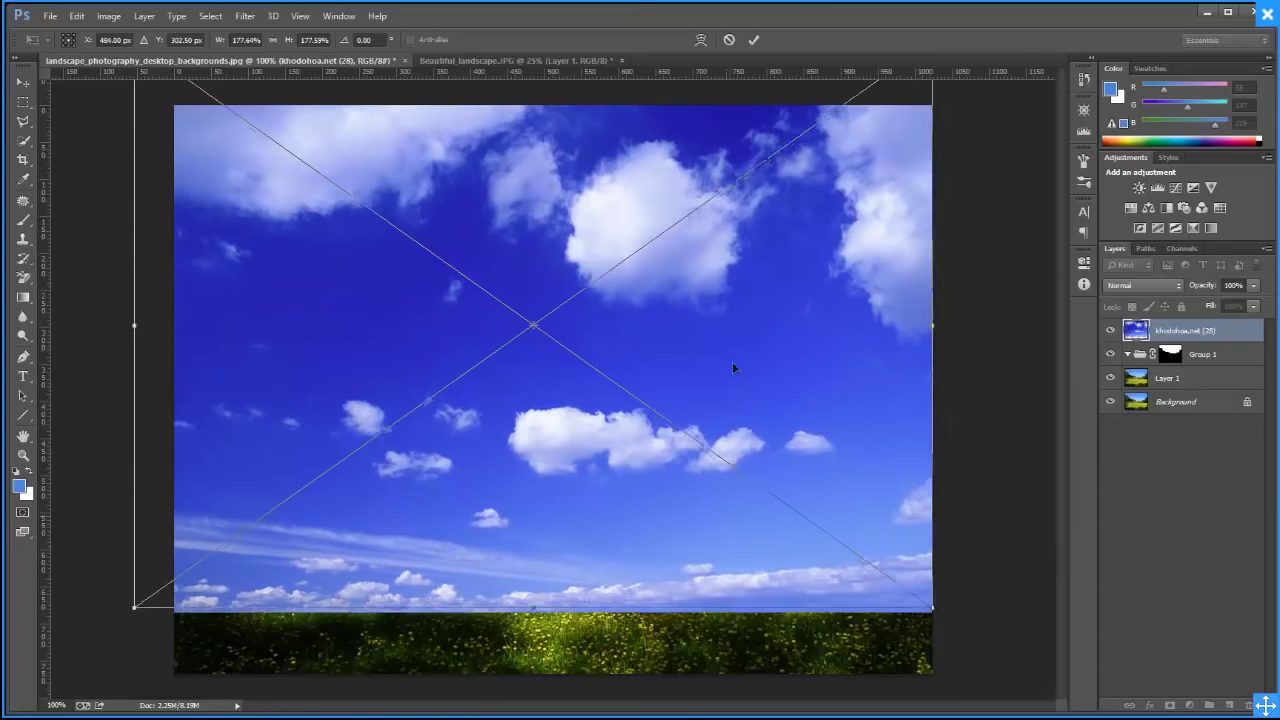
pyautogui.moveTo(733, 368); pyautogui.dragTo(741, 323)
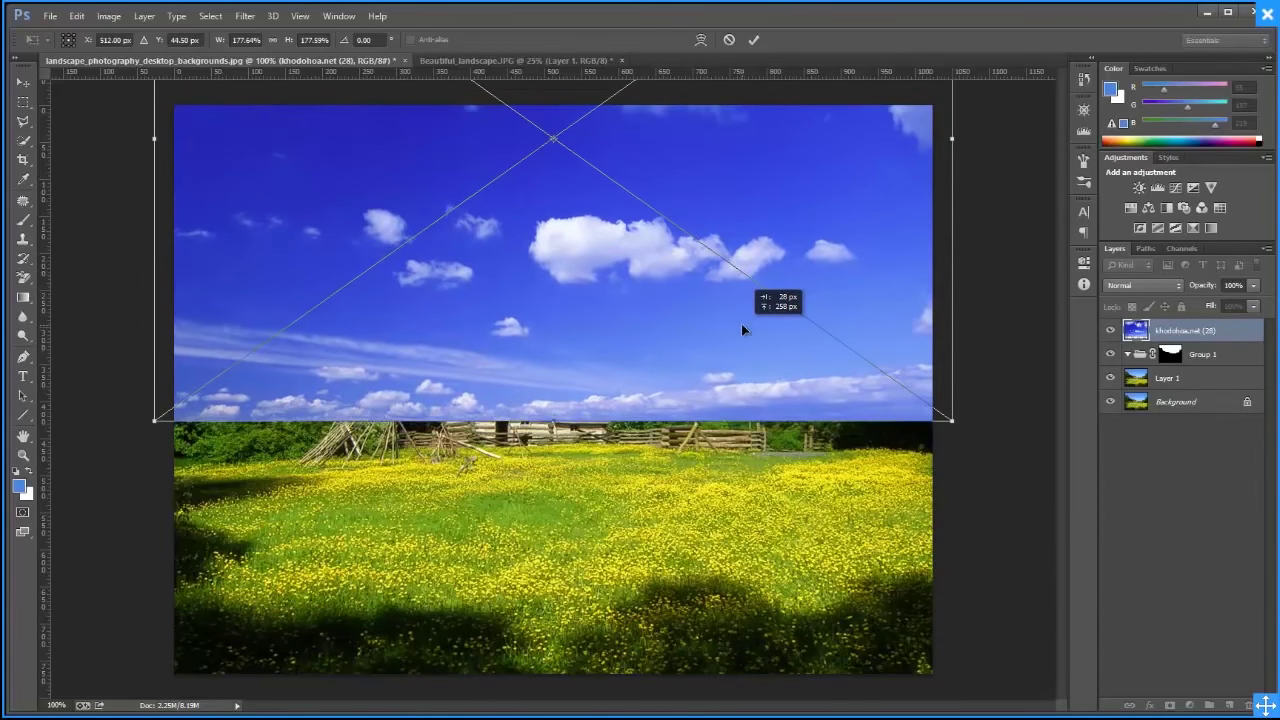
pyautogui.press('Return')
pyautogui.press('w')
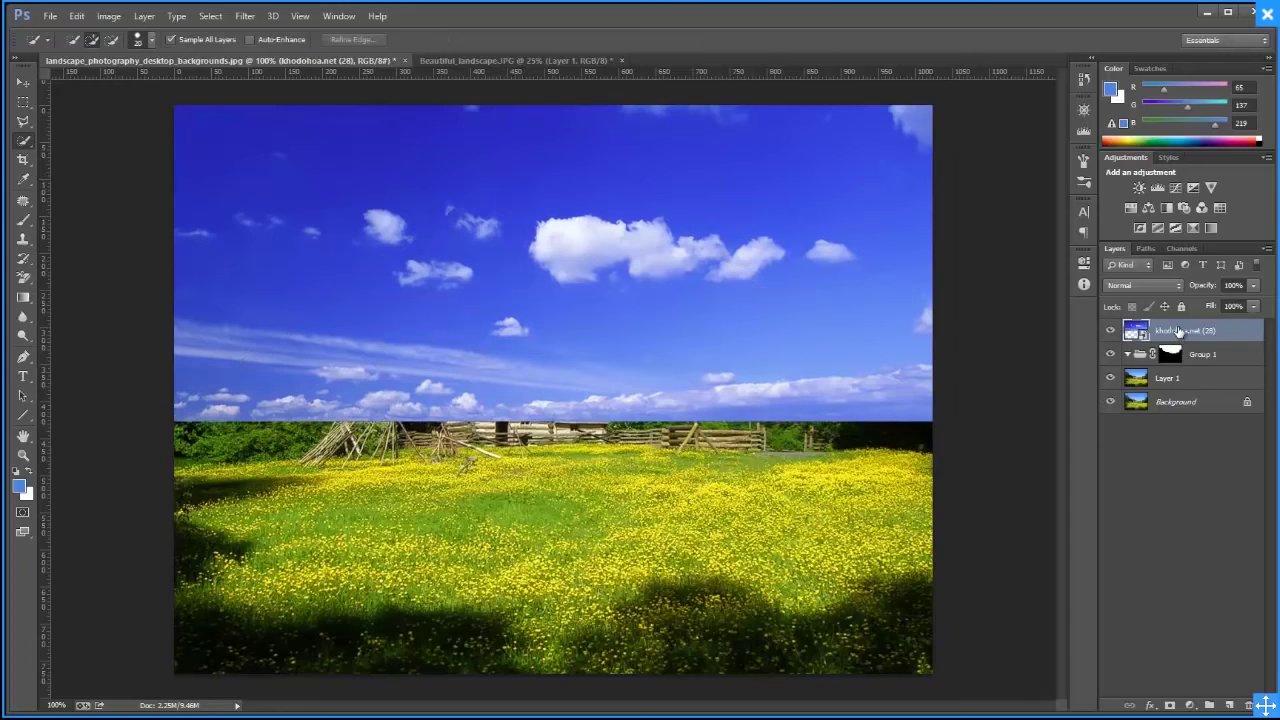
pyautogui.moveTo(1180, 331); pyautogui.dragTo(1140, 360)
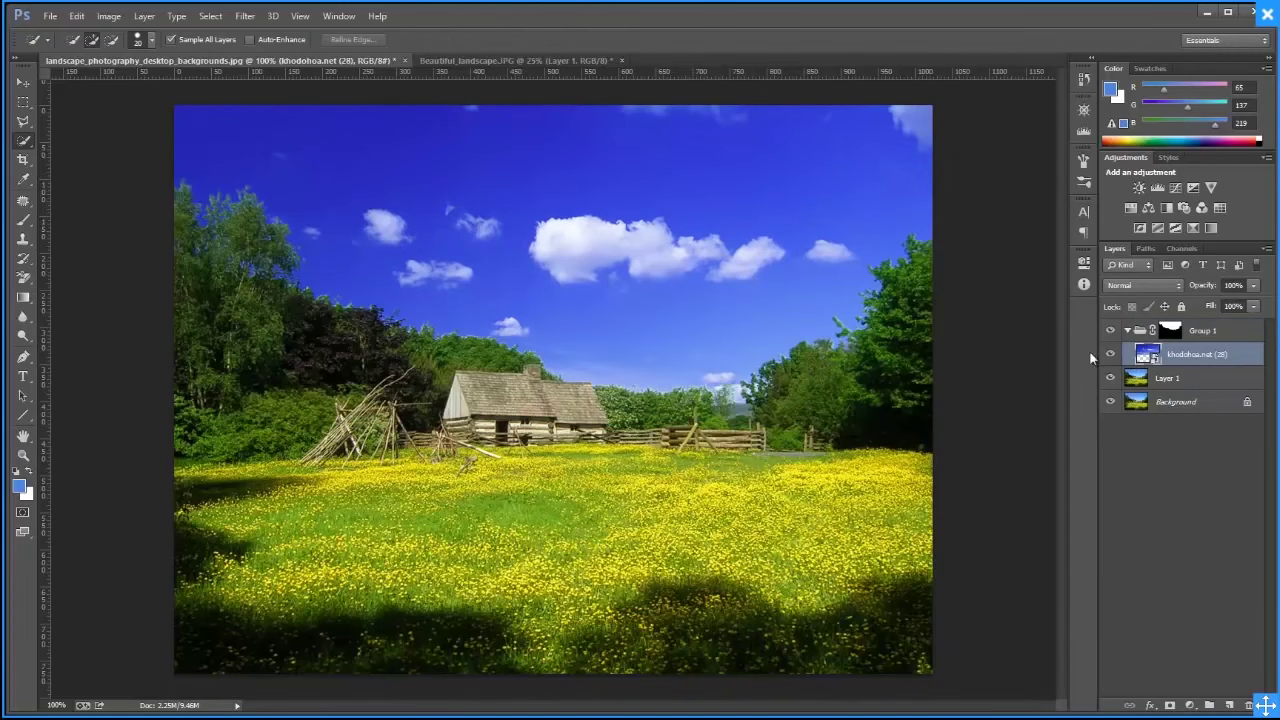
# Gaussian-blur Group 1's sky mask, compare before and after, then select the khodohoa.net (28) layer
pyautogui.click(1110, 331)
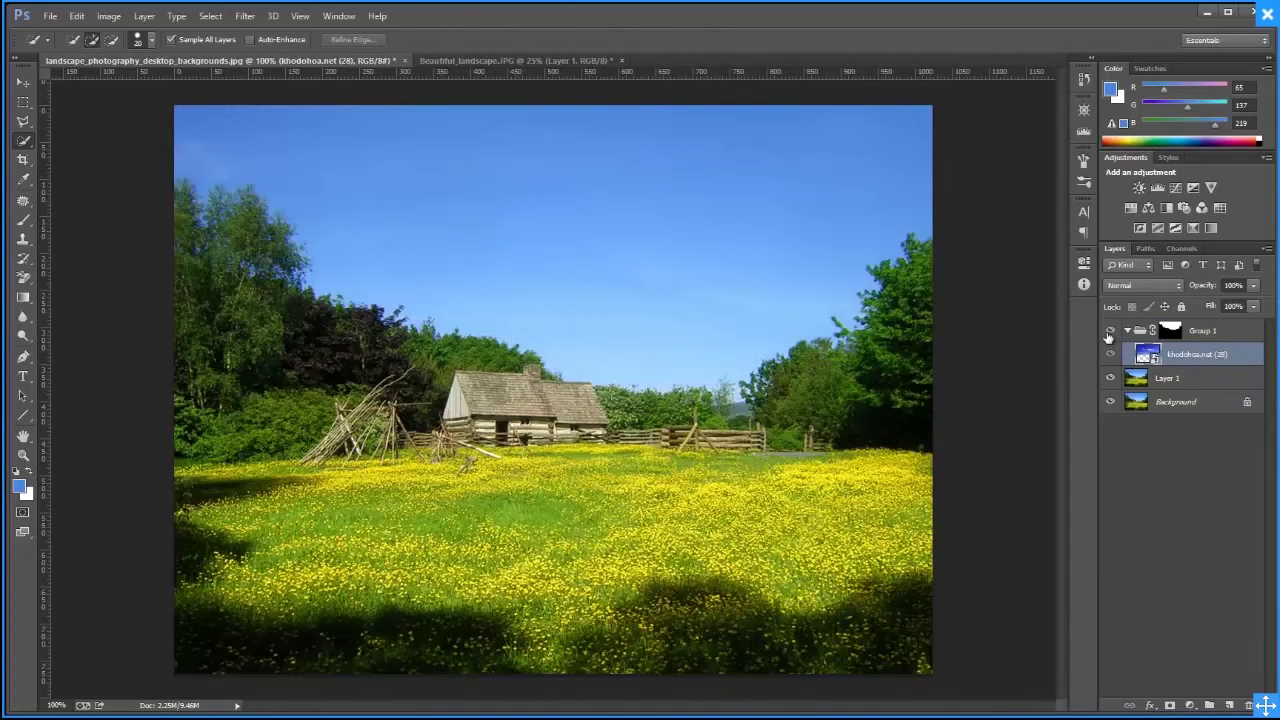
pyautogui.click(1168, 332)
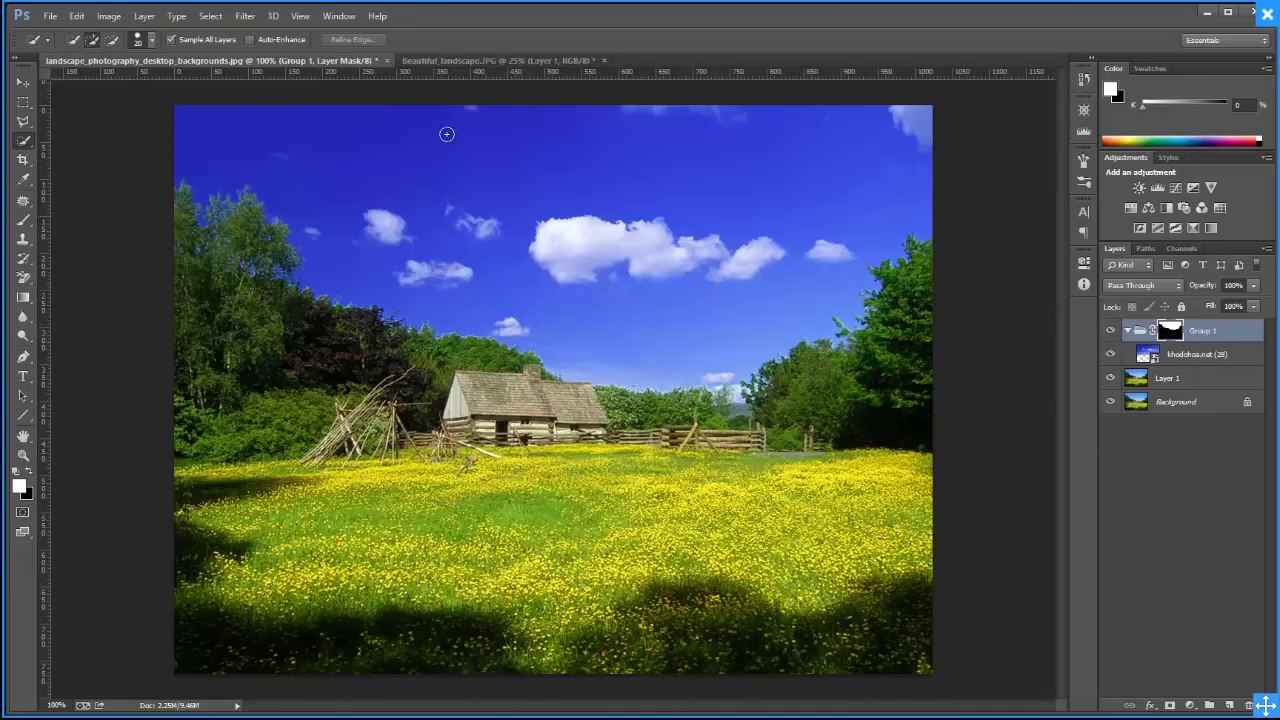
pyautogui.click(245, 16)
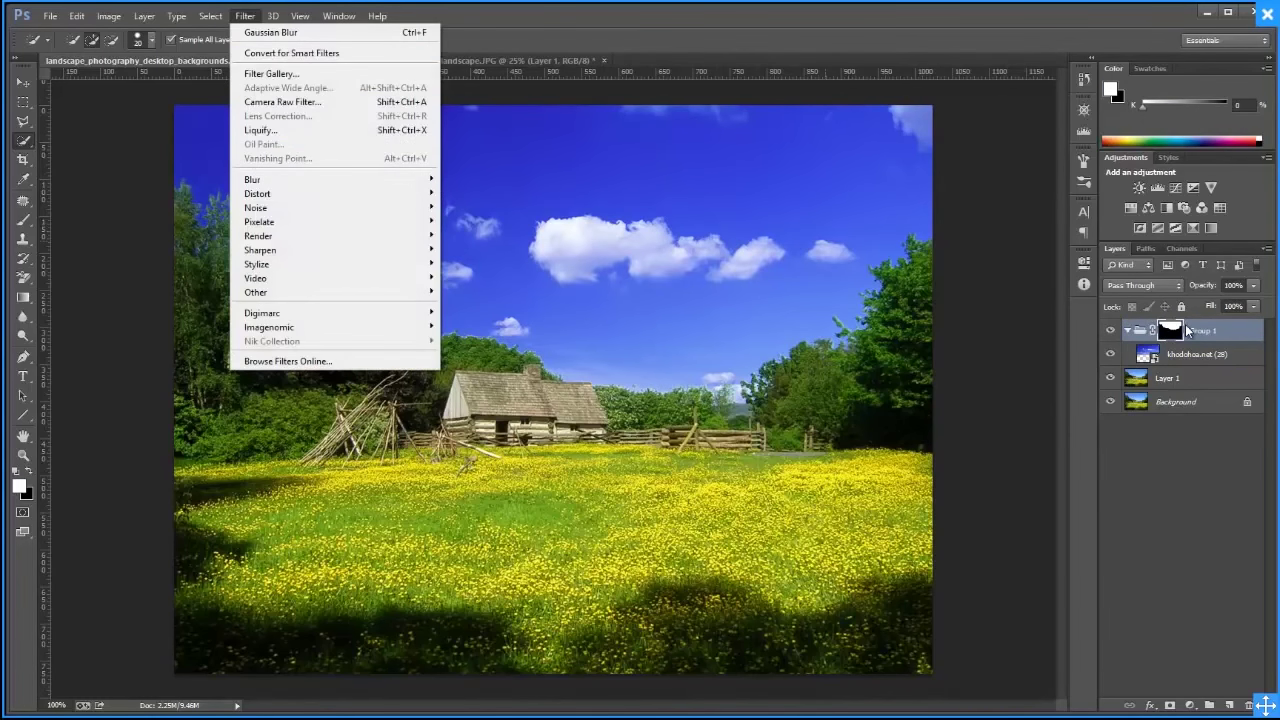
pyautogui.click(1172, 332)
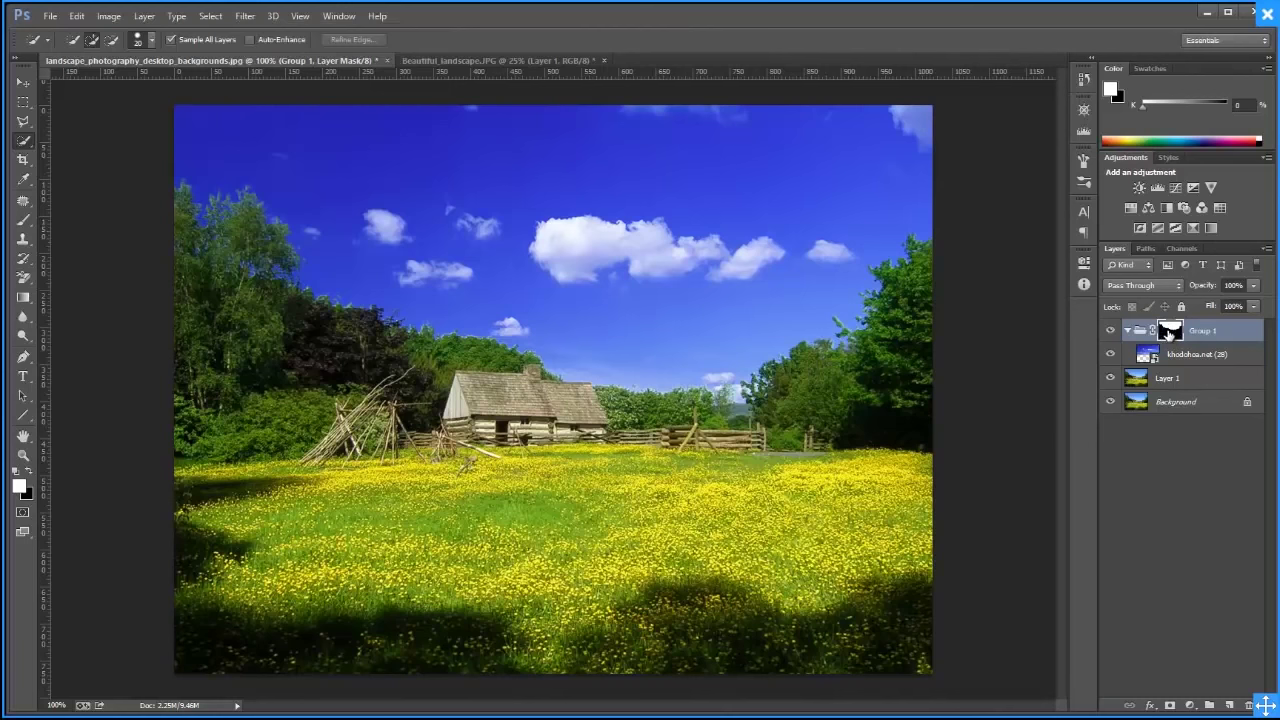
pyautogui.click(245, 16)
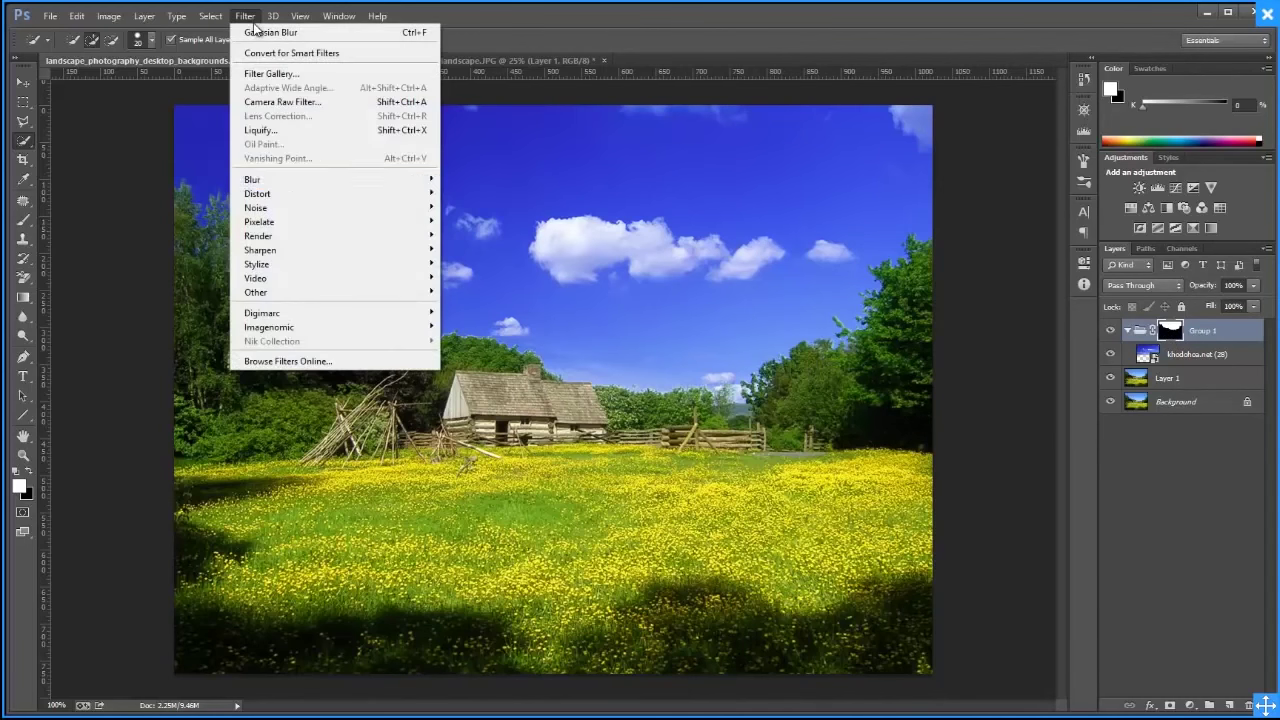
pyautogui.moveTo(252, 179)
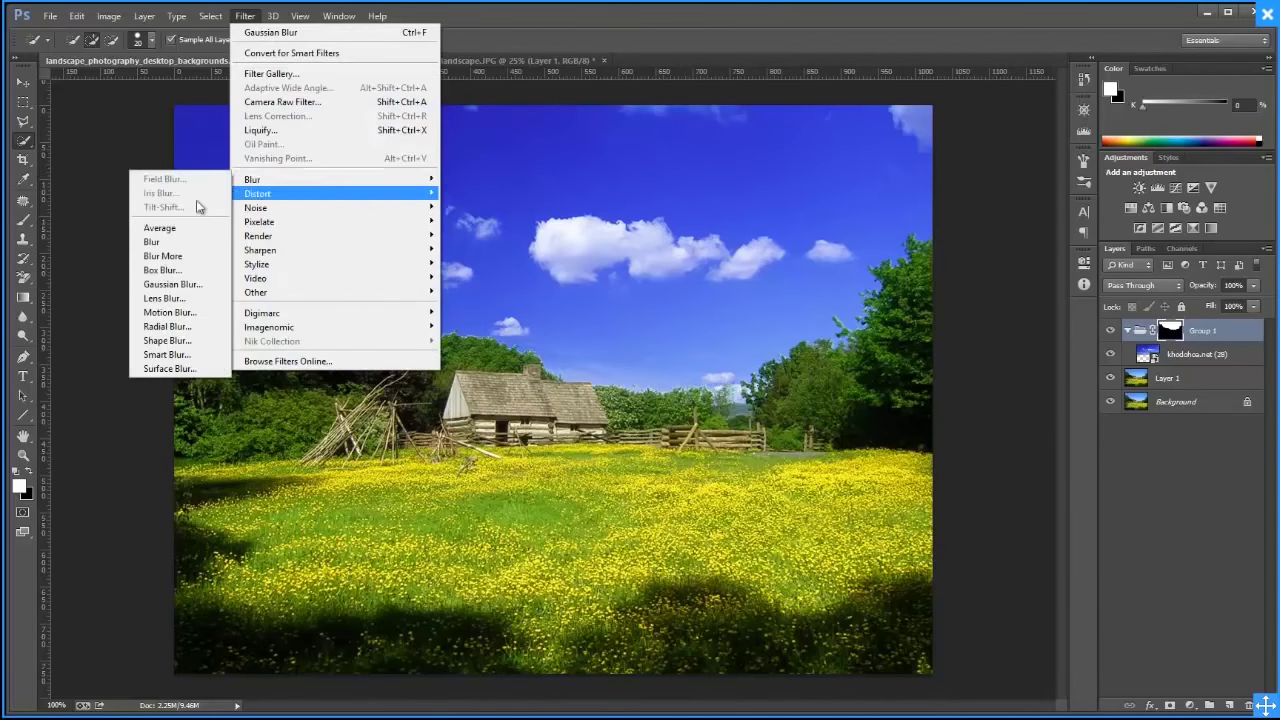
pyautogui.click(180, 284)
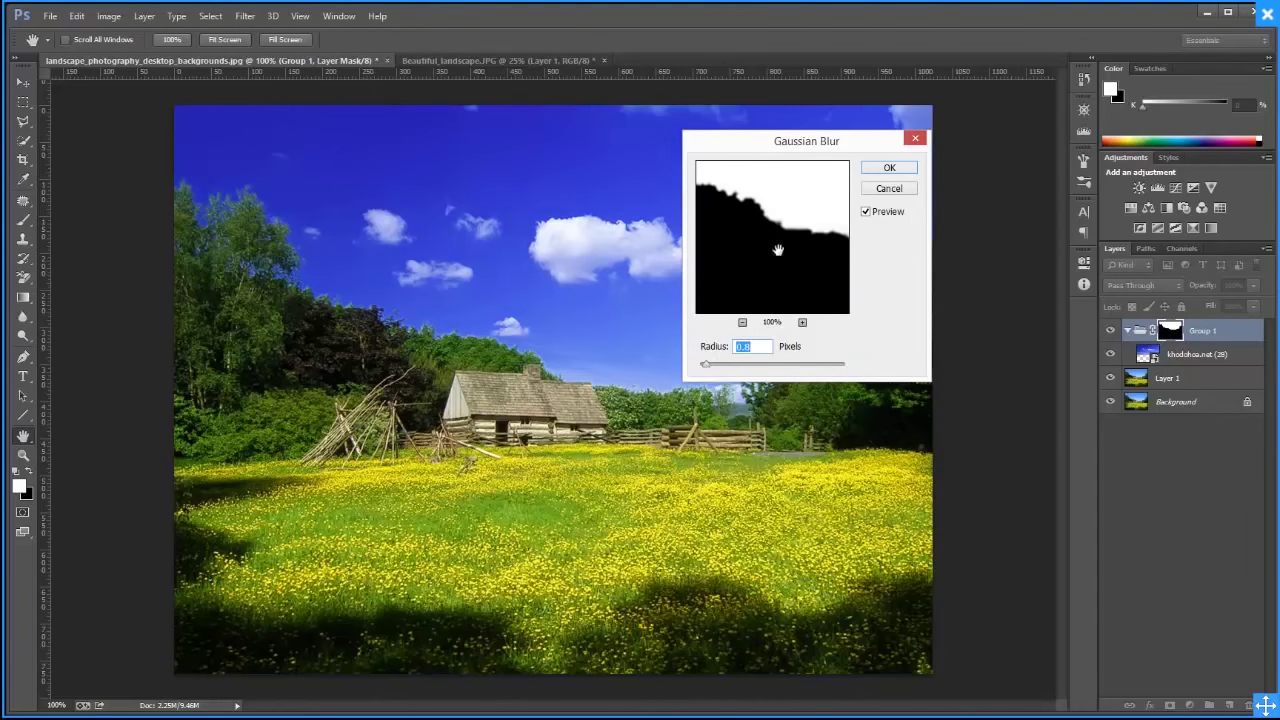
pyautogui.click(889, 167)
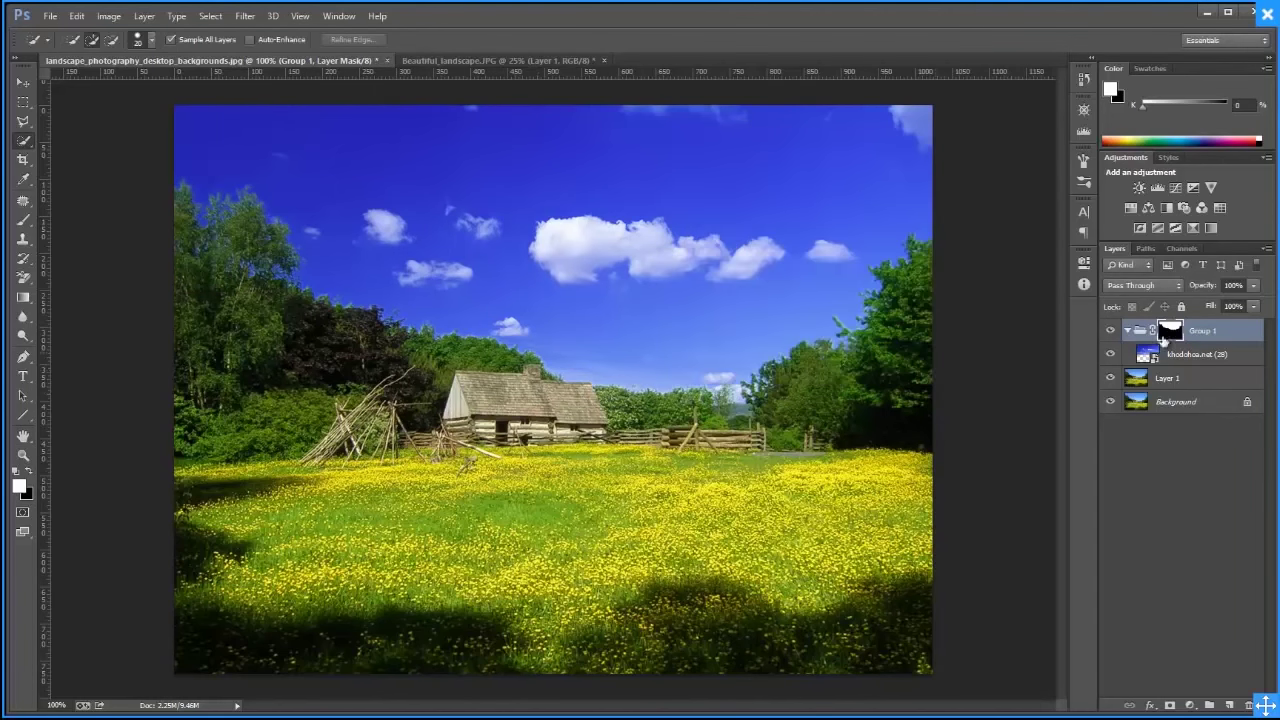
pyautogui.click(1110, 331)
pyautogui.click(1158, 348)
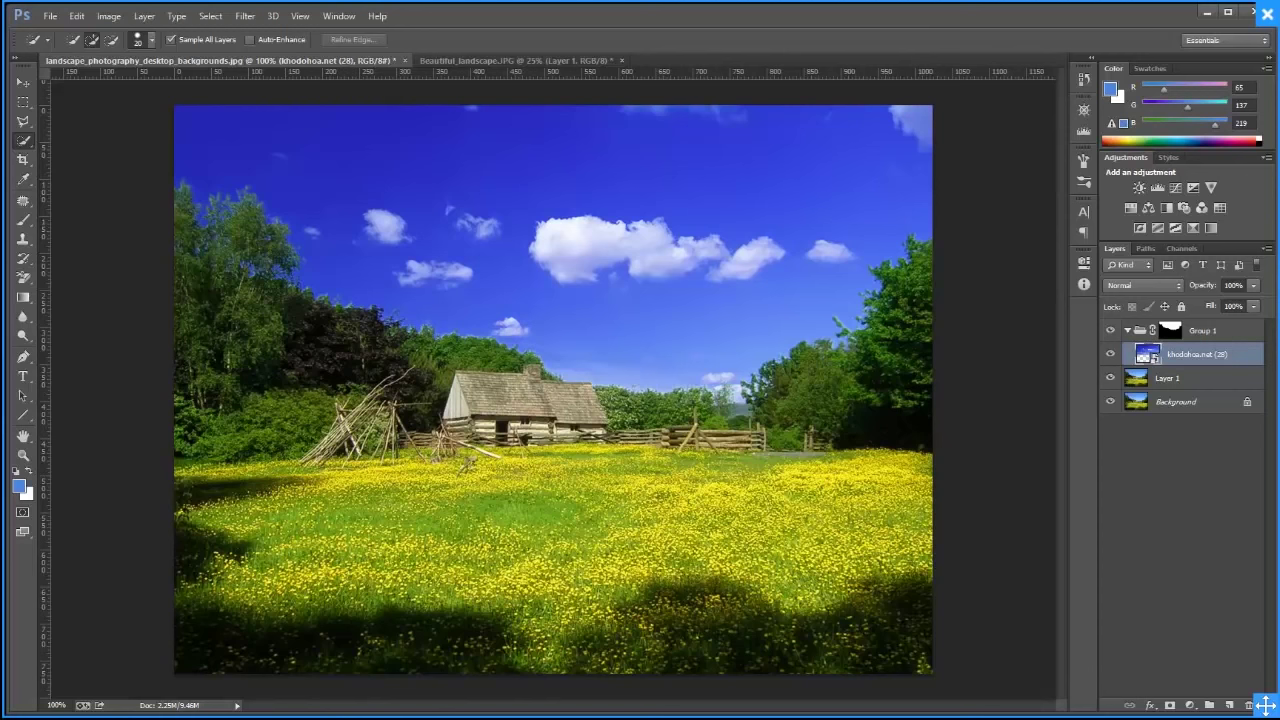
# Go to Google Images in Chrome
pyautogui.hotkey('alt', 'Tab')
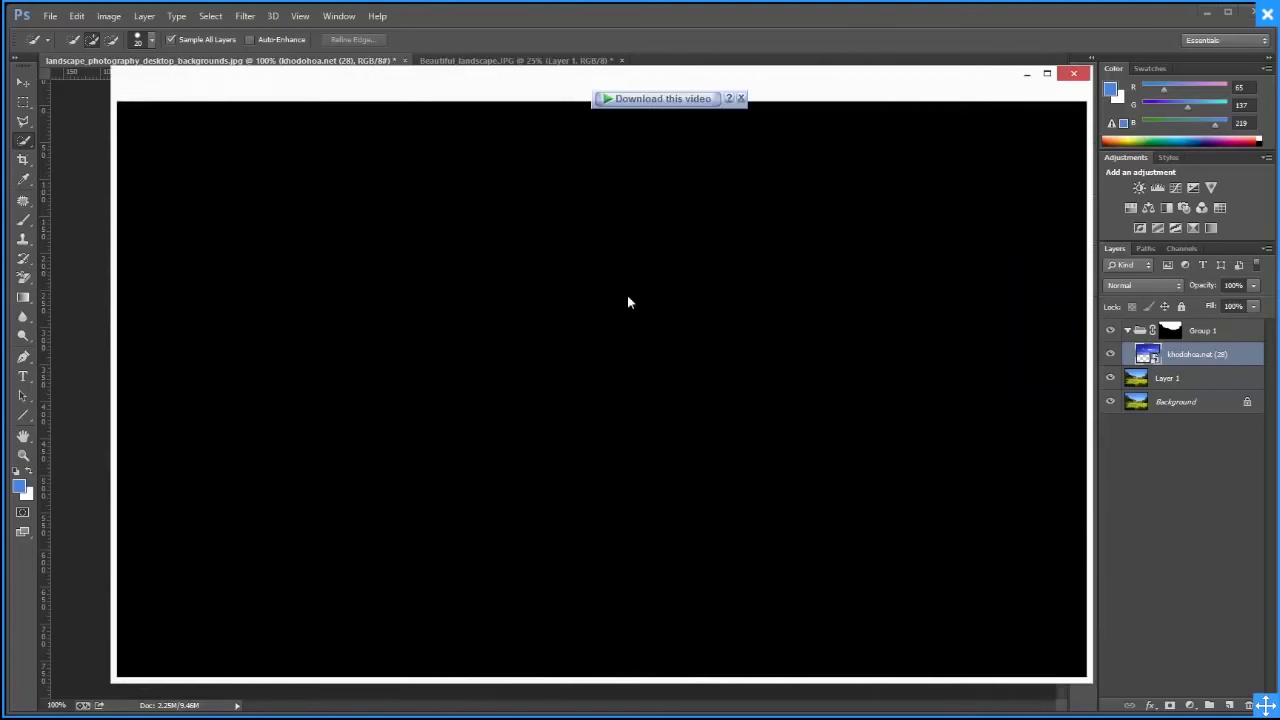
pyautogui.click(471, 113)
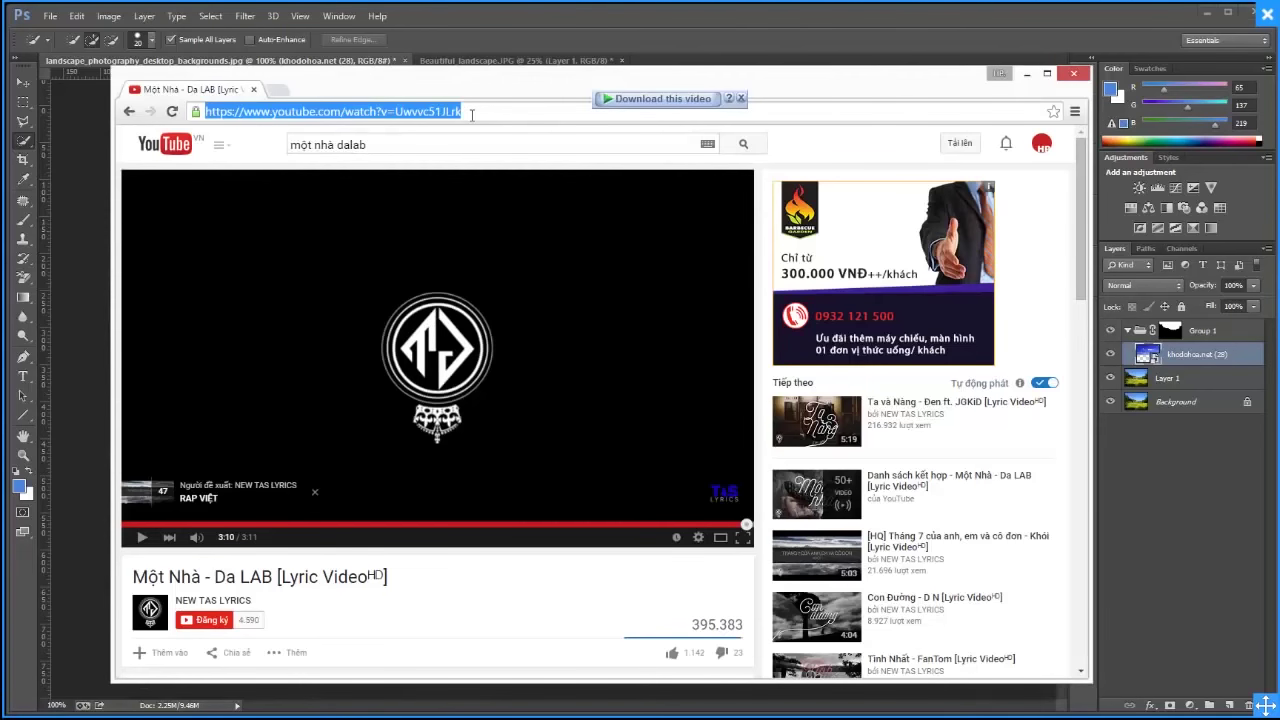
pyautogui.write('images.google.com')
pyautogui.press('Return')
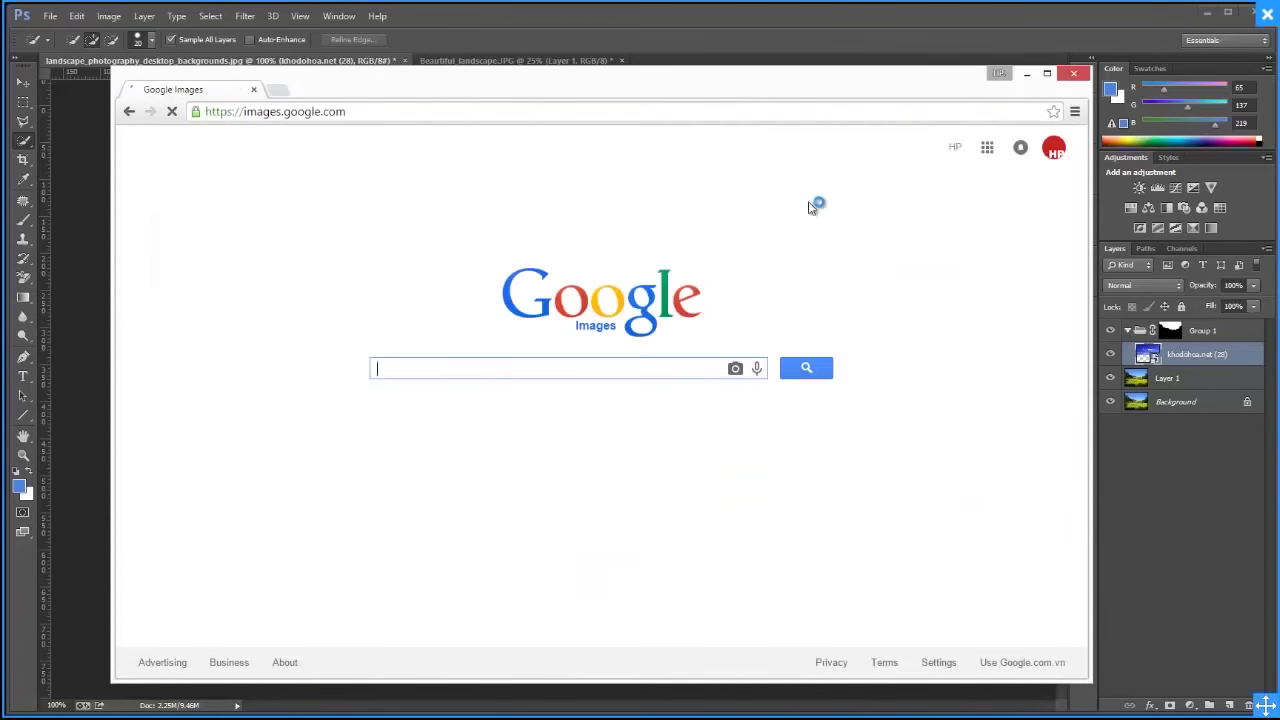
# Search Google Images for 'clound', view the search filter options, then close Chrome
pyautogui.write('s')
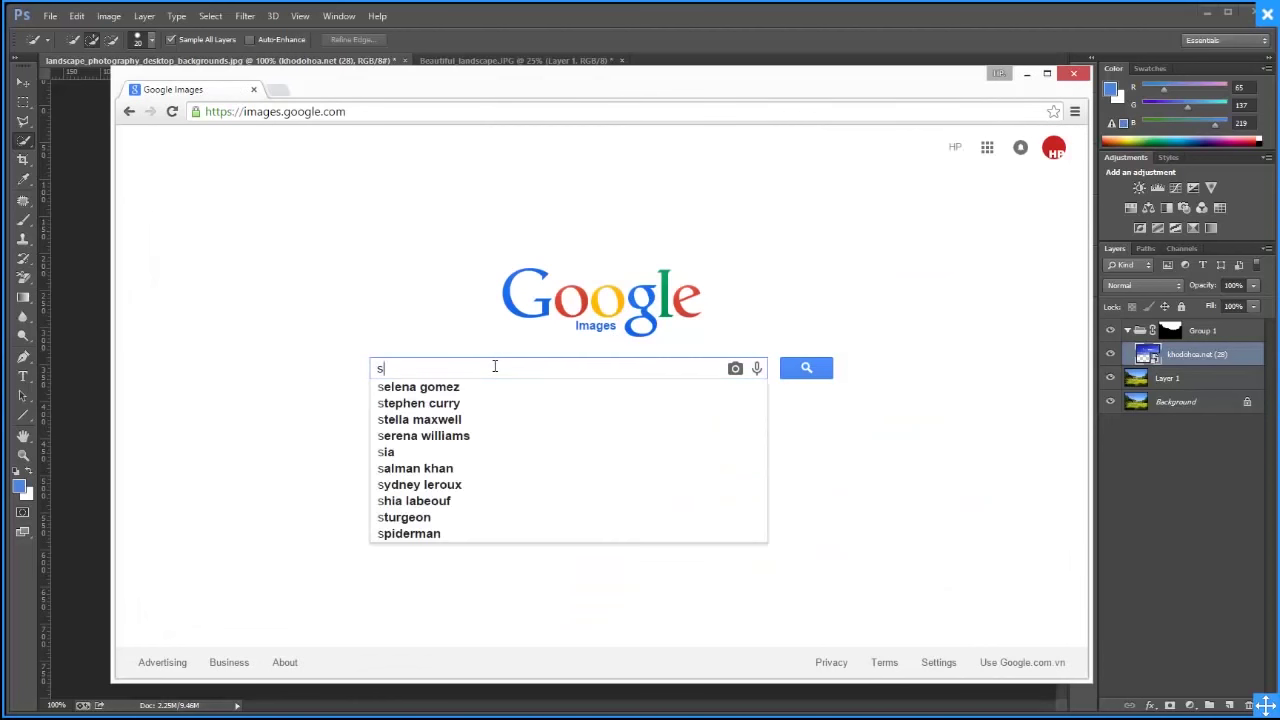
pyautogui.write('ky')
pyautogui.press('BackSpace')
pyautogui.press('BackSpace')
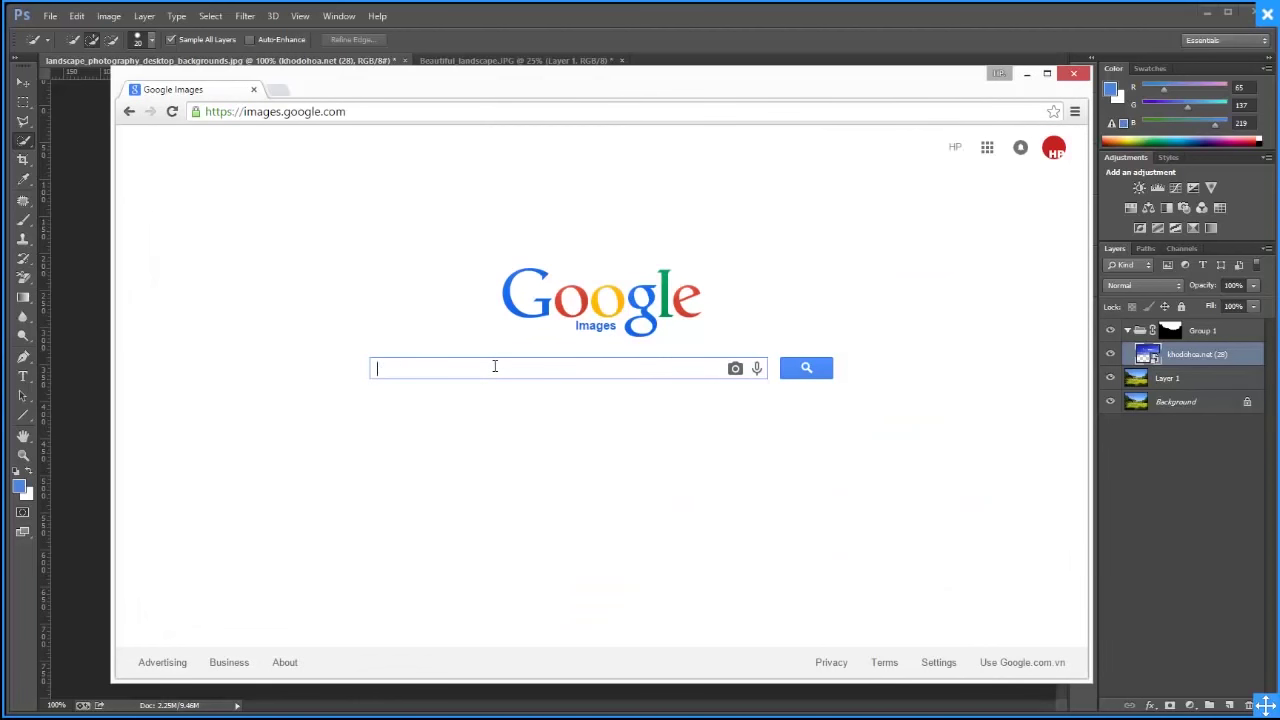
pyautogui.write('clound')
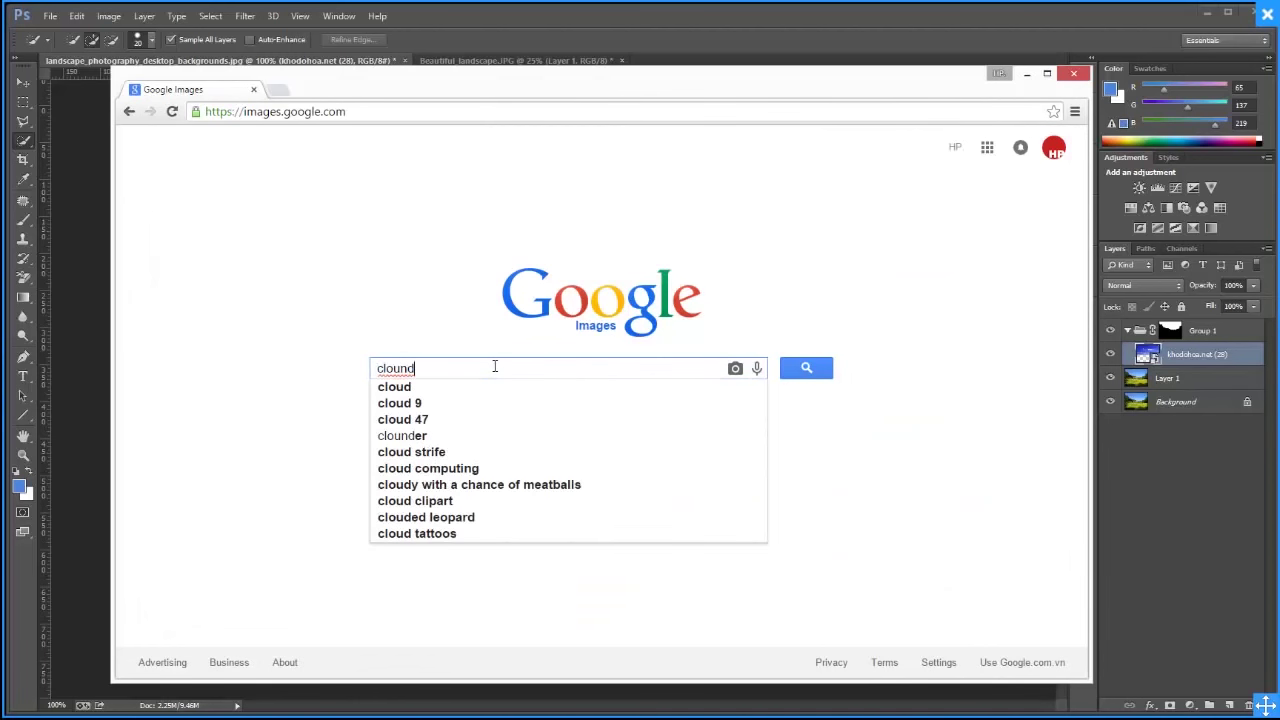
pyautogui.press('Return')
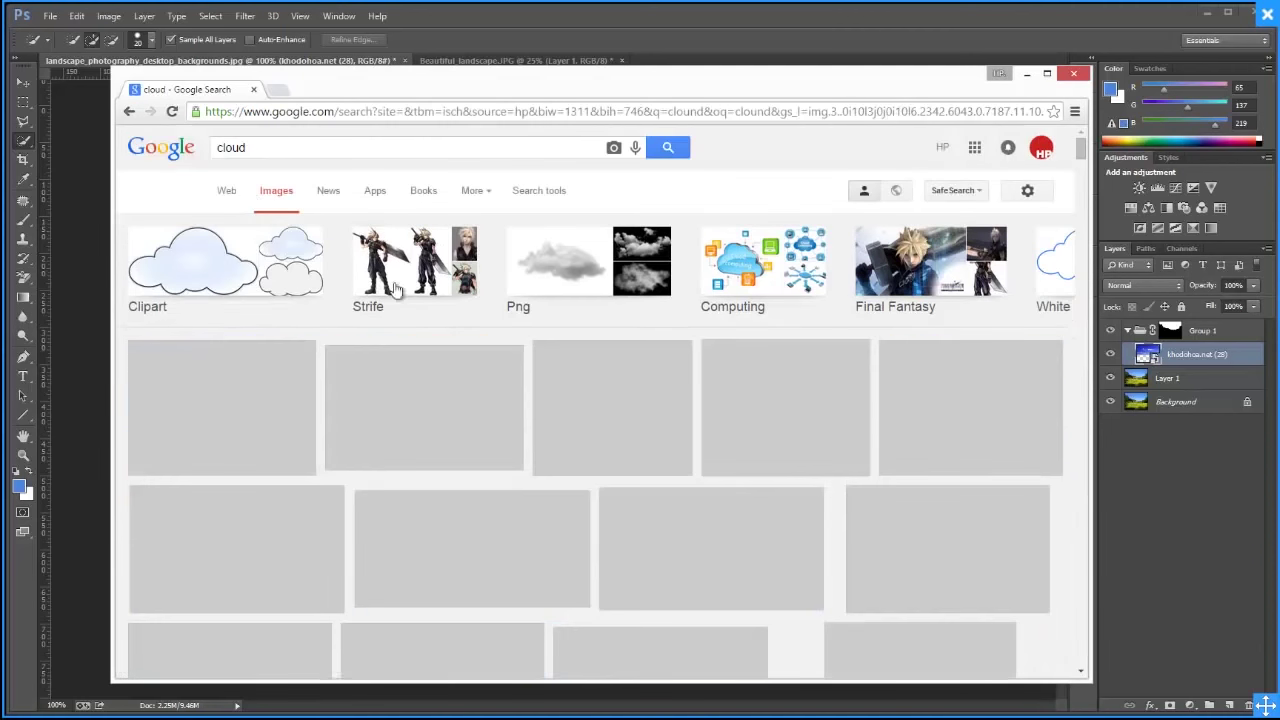
pyautogui.scroll(-2, 480, 519)
pyautogui.scroll(2, 480, 500)
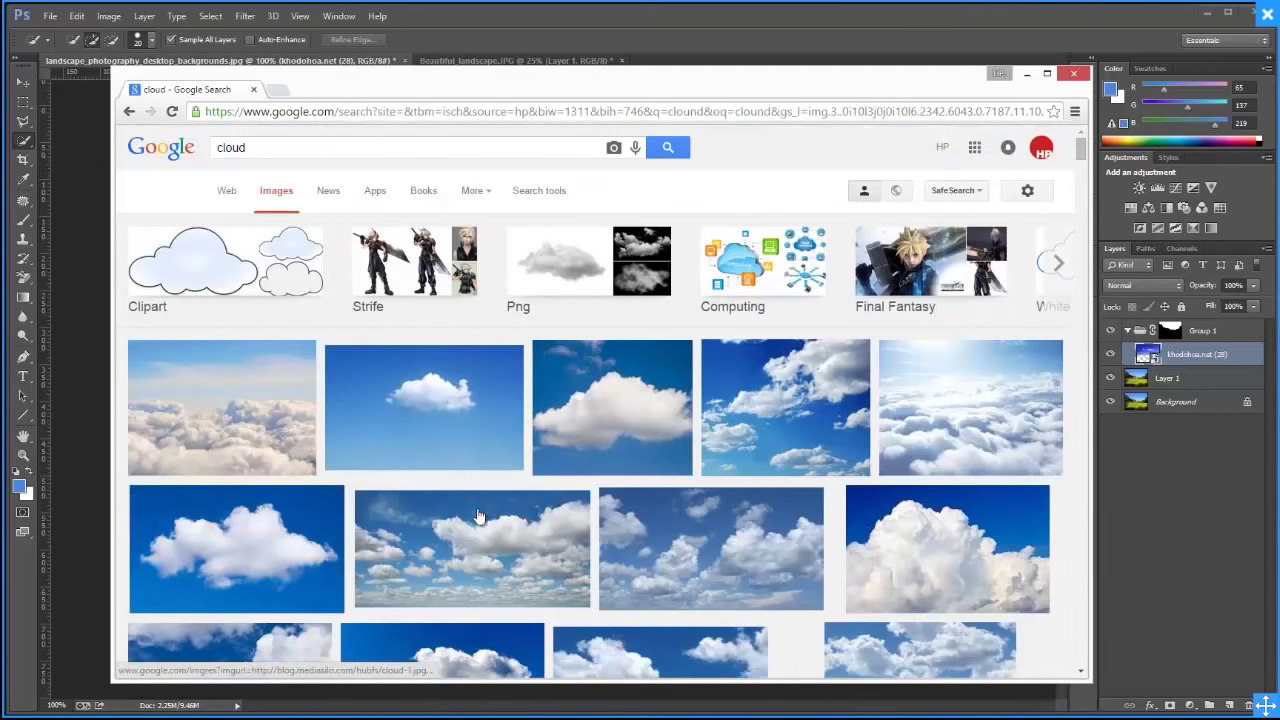
pyautogui.click(559, 198)
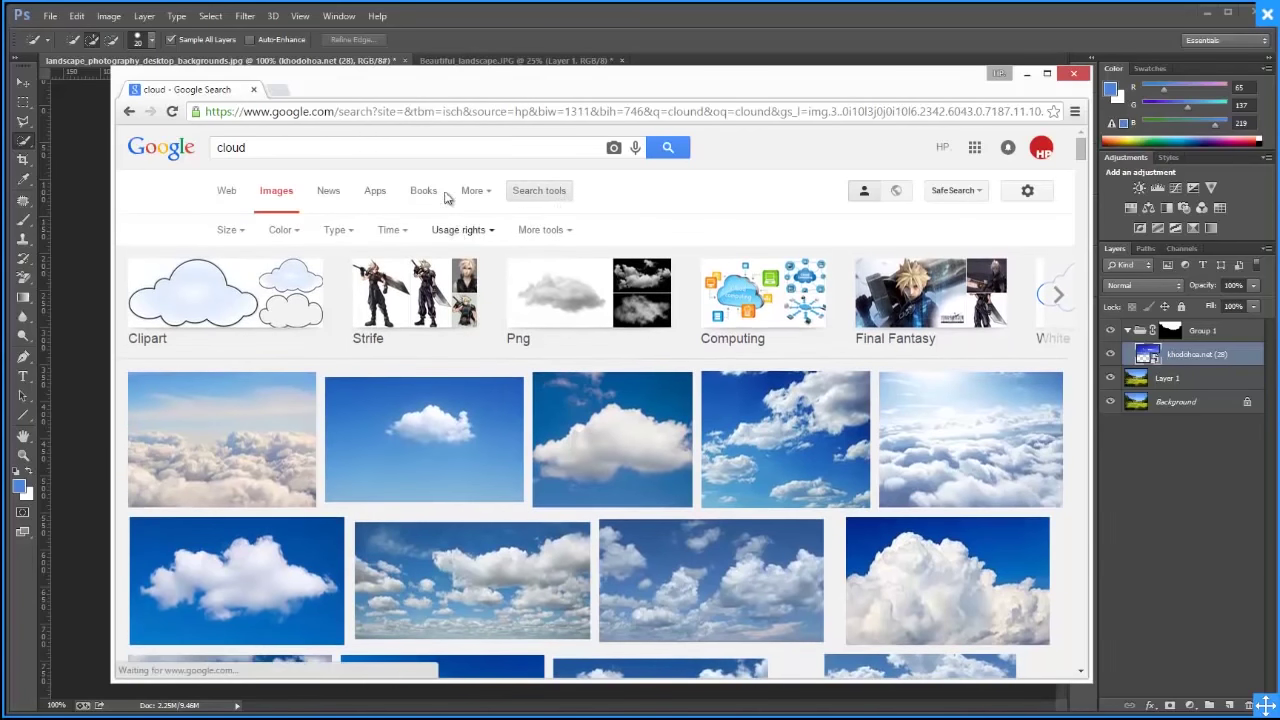
pyautogui.click(1076, 75)
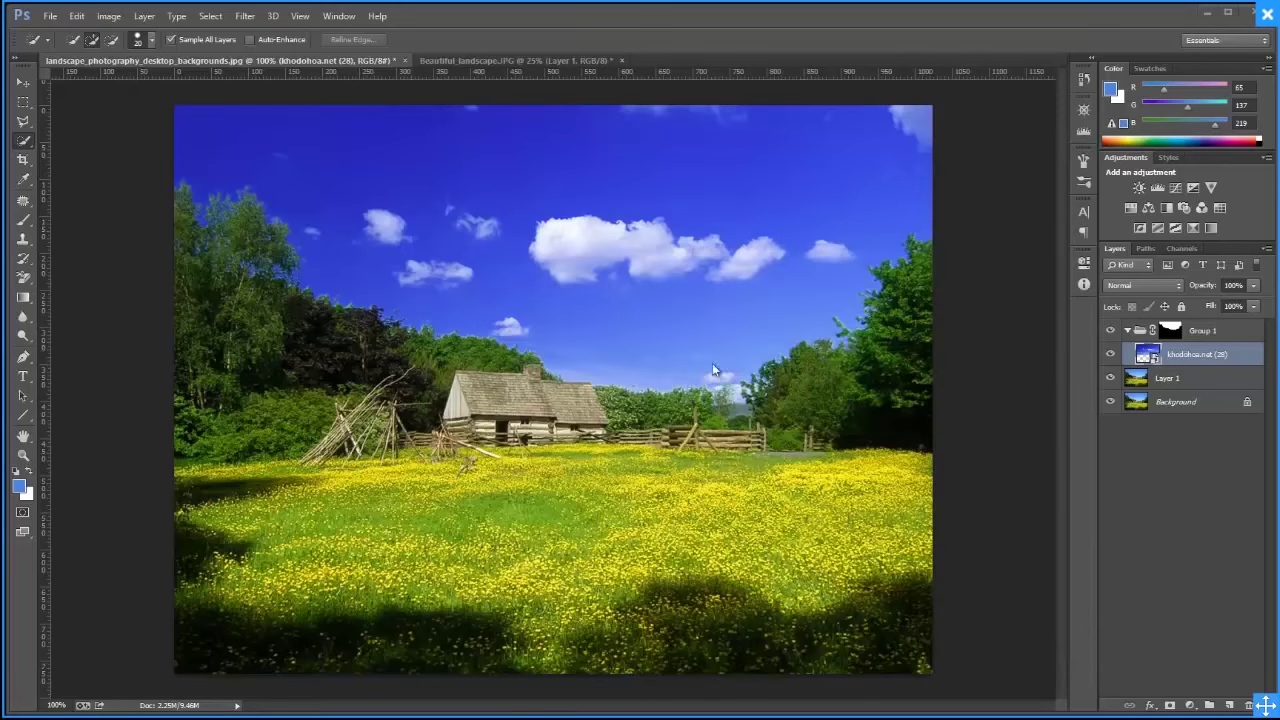
# Open the Refine Mask settings for Group 1's sky mask from Properties
pyautogui.click(1175, 334)
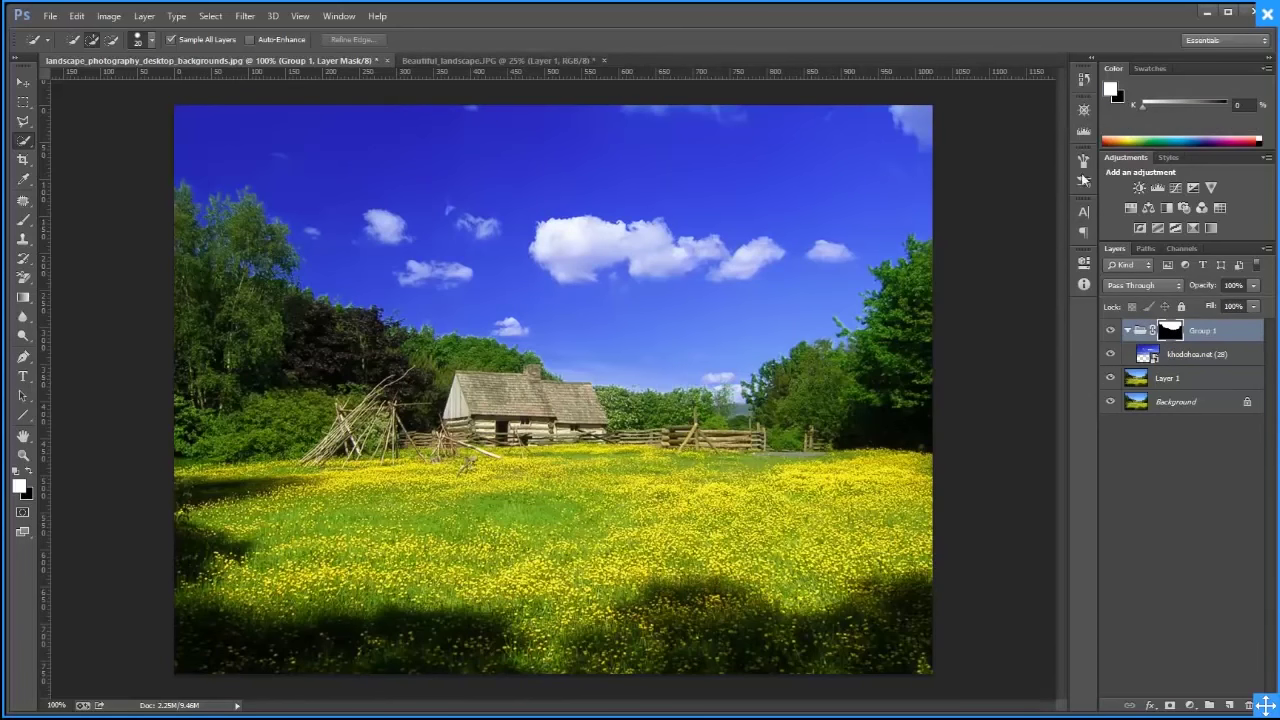
pyautogui.click(1084, 210)
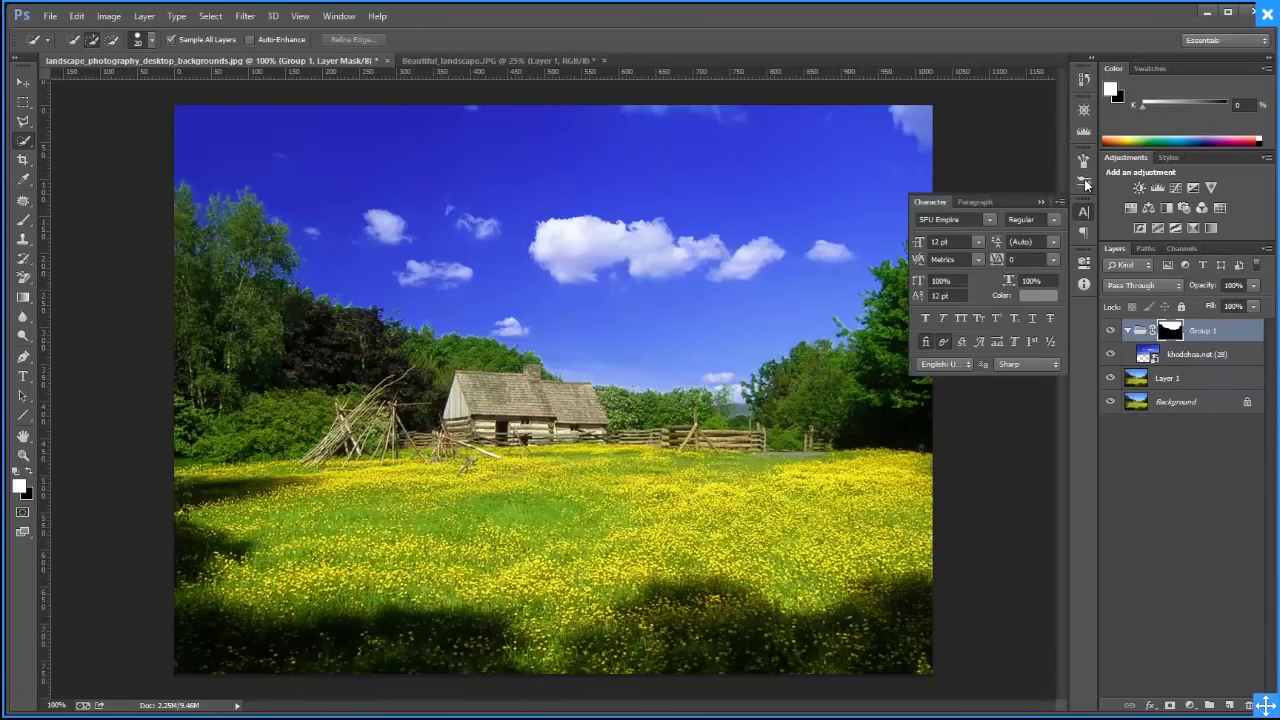
pyautogui.click(1084, 262)
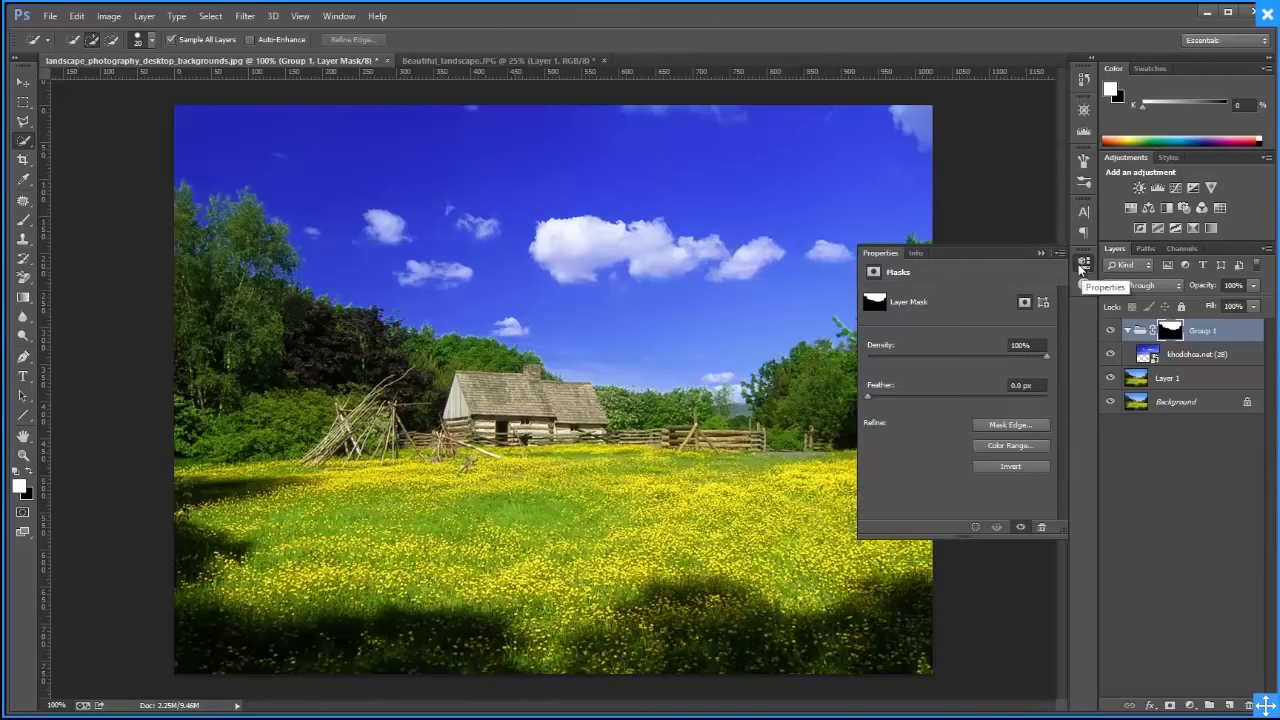
pyautogui.click(1018, 426)
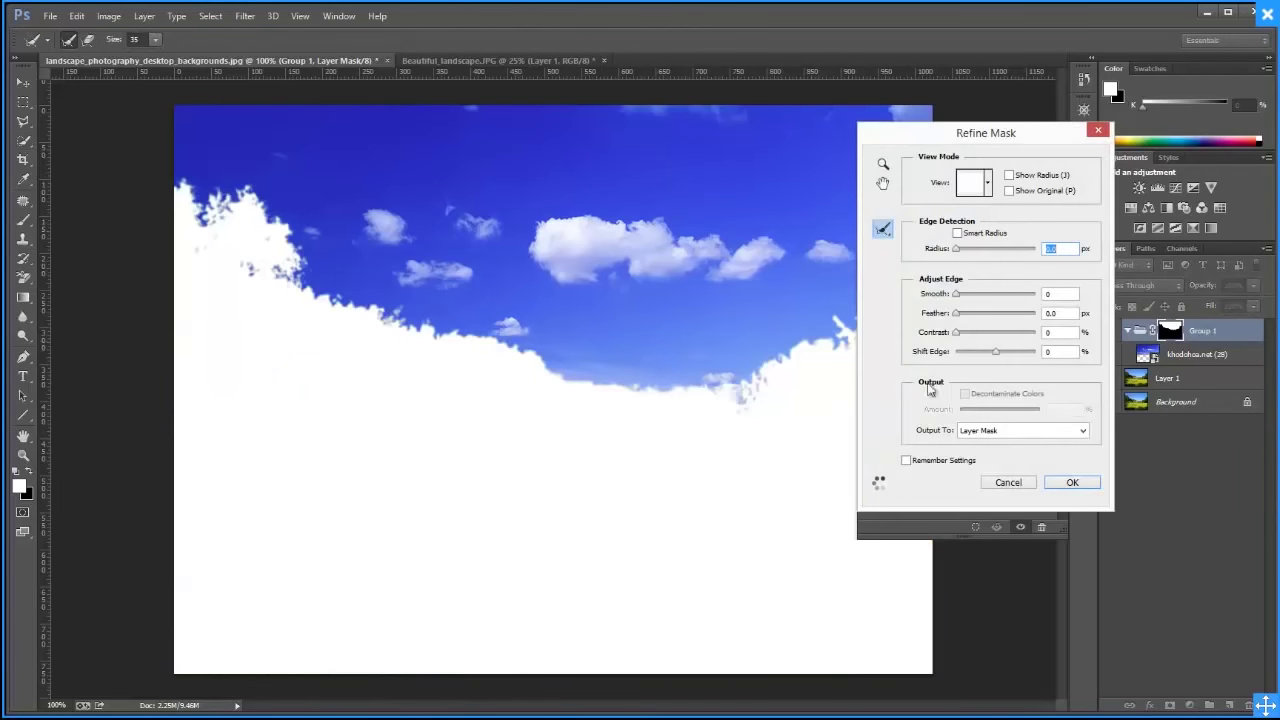
# Set a small positive Shift Edge, previewing as a red overlay, and apply it
pyautogui.moveTo(997, 360)
pyautogui.mouseDown()
pyautogui.moveTo(985, 361)
pyautogui.moveTo(1007, 361)
pyautogui.mouseUp()
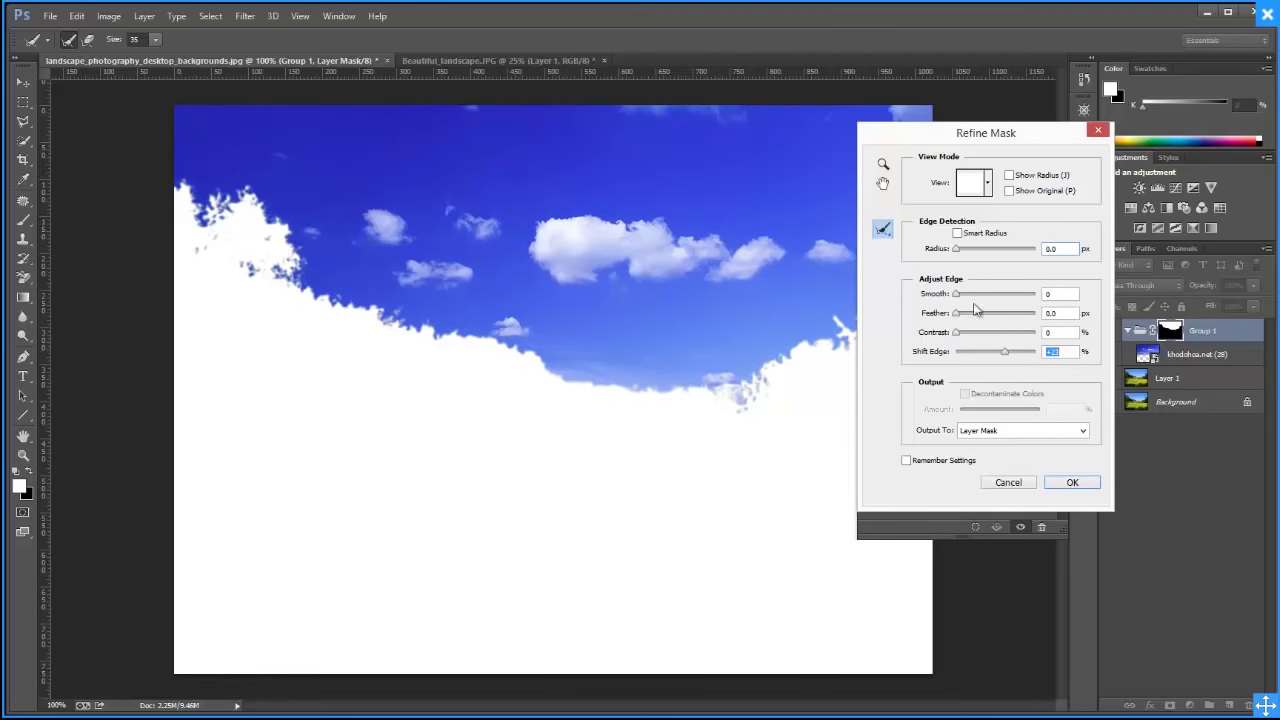
pyautogui.click(988, 182)
pyautogui.press('v')
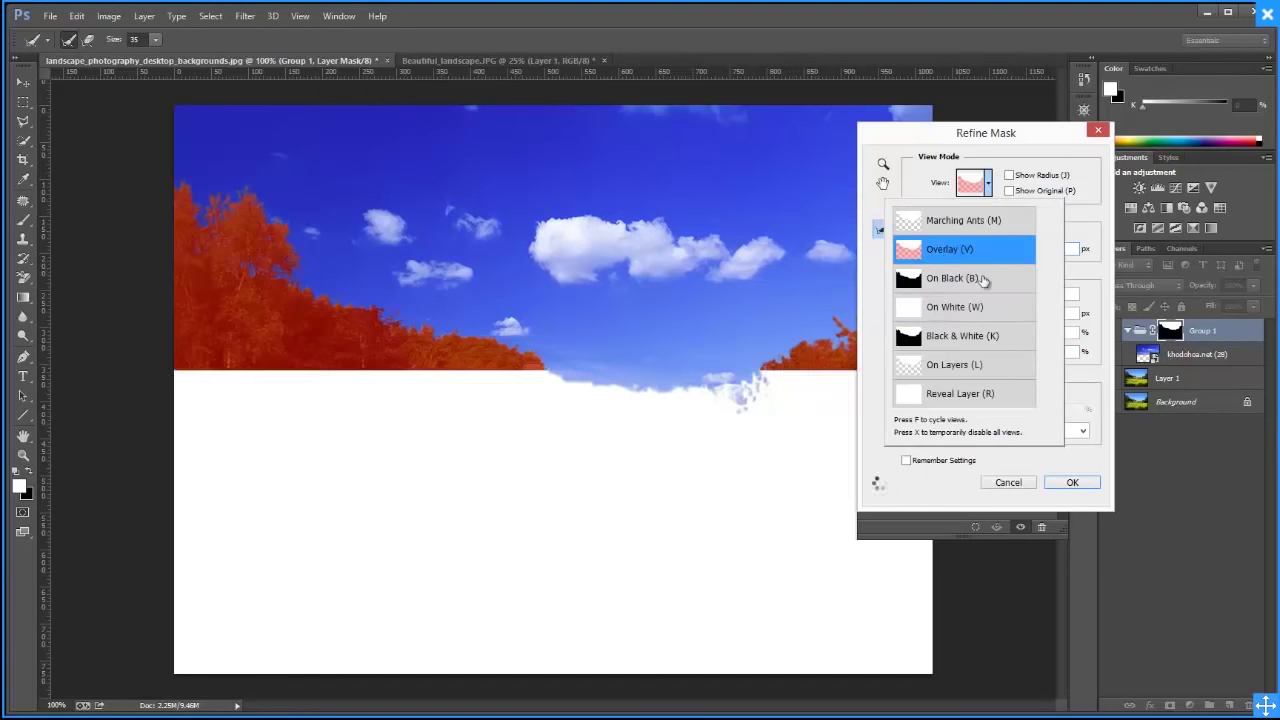
pyautogui.click(1086, 230)
pyautogui.moveTo(1006, 360); pyautogui.dragTo(1016, 356)
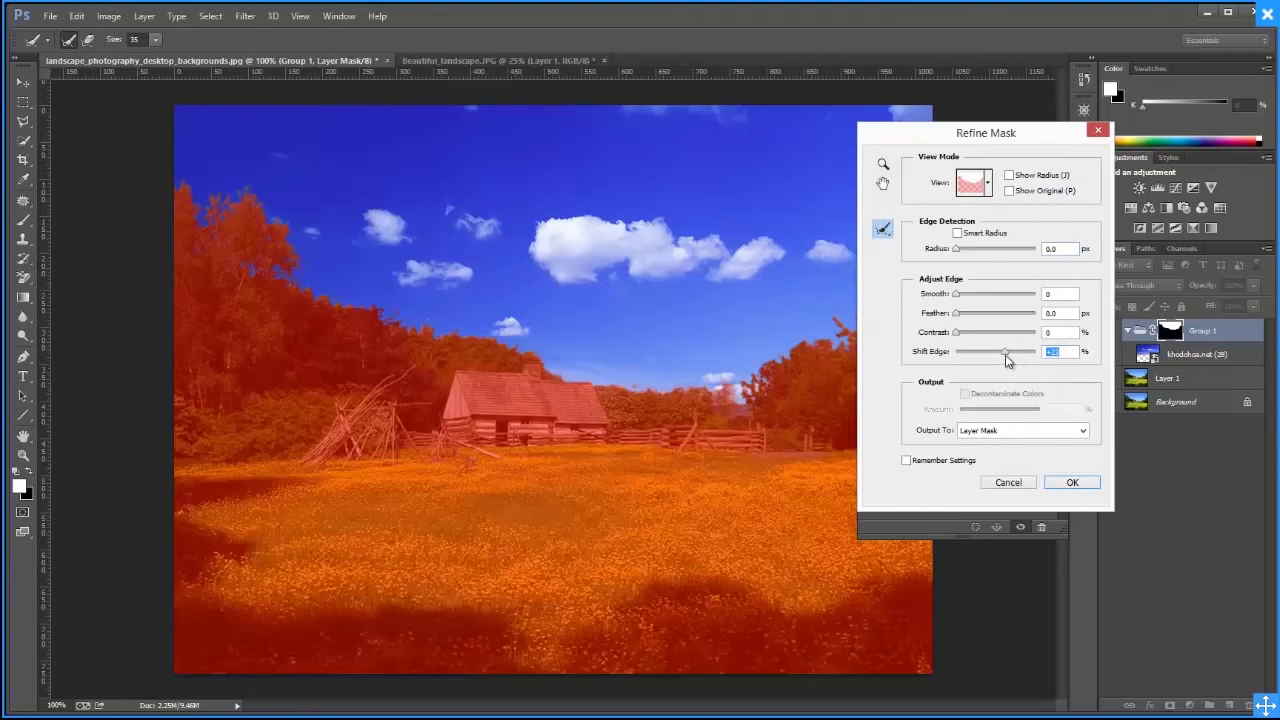
pyautogui.click(1072, 483)
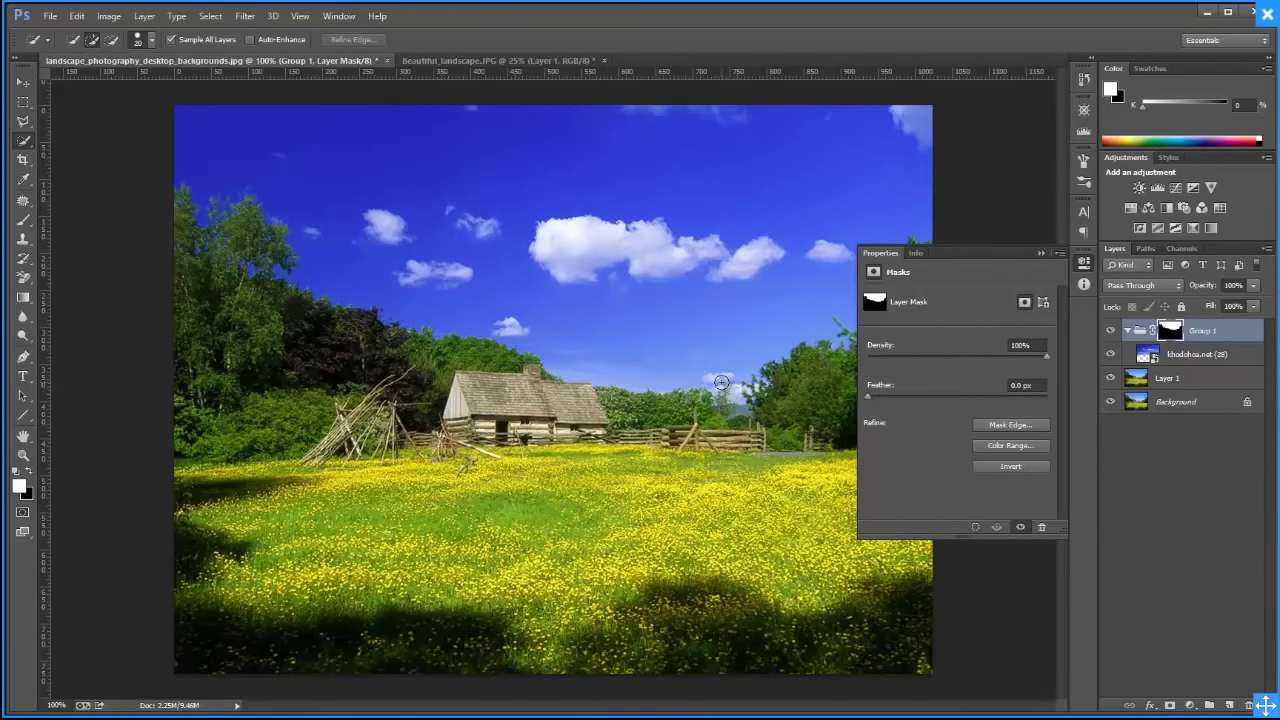
# Refine Group 1's sky mask again with Shift Edge at +40%
pyautogui.click(1040, 254)
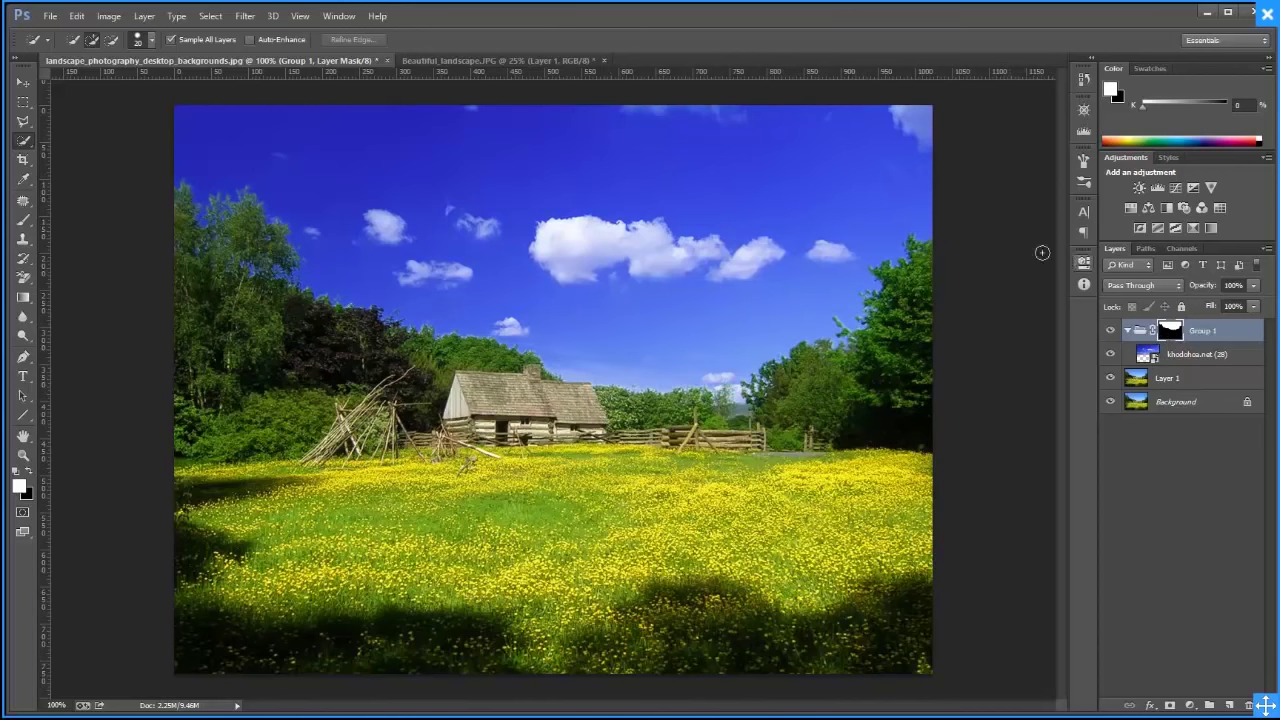
pyautogui.click(1081, 265)
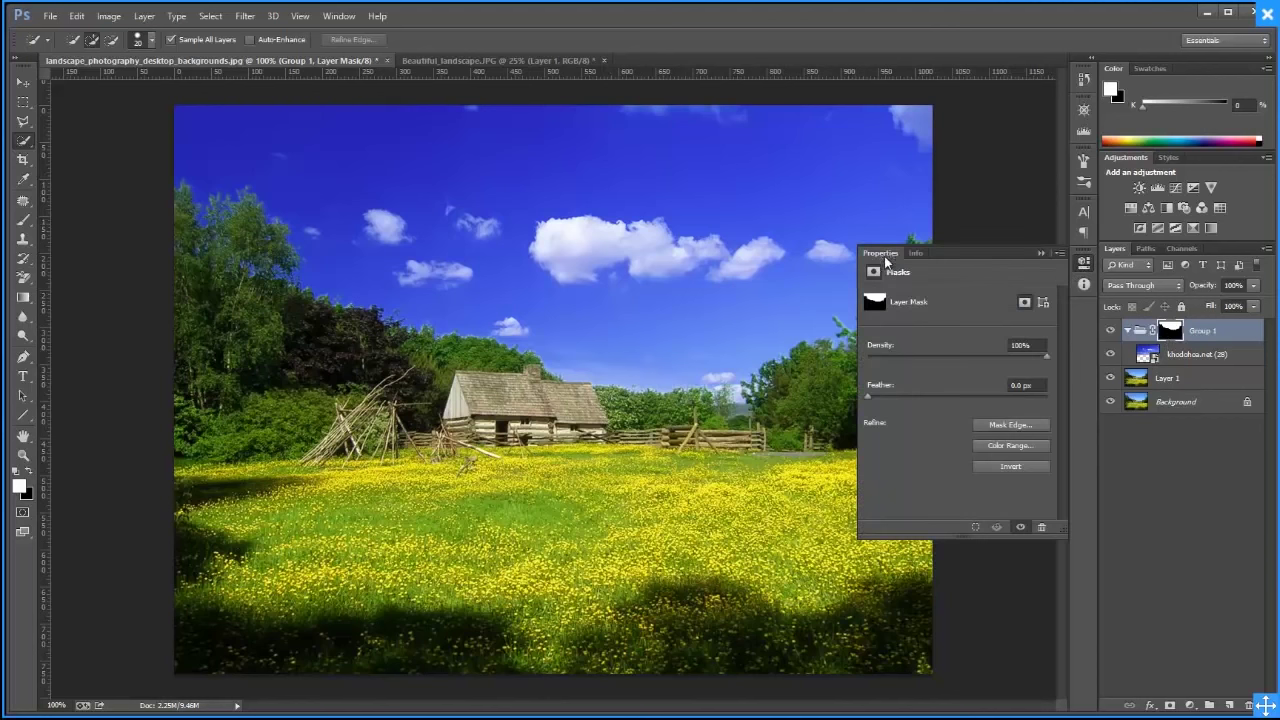
pyautogui.click(994, 427)
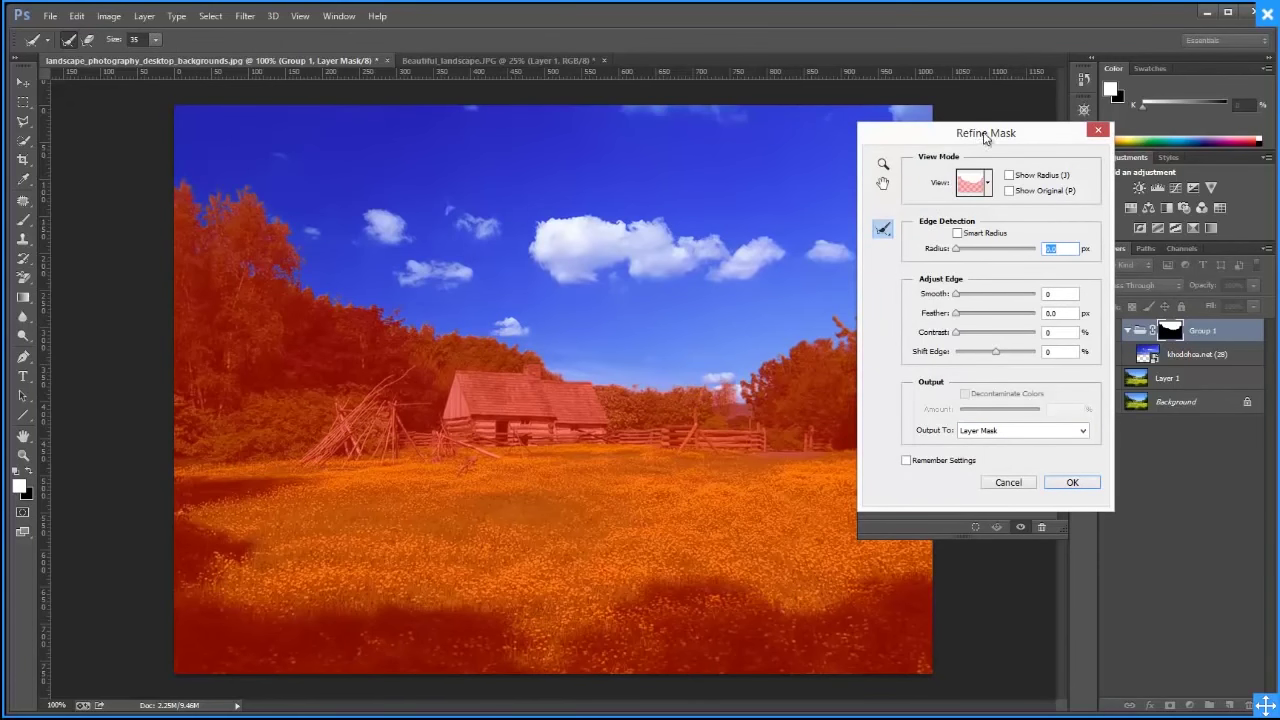
pyautogui.moveTo(958, 133); pyautogui.dragTo(1003, 134)
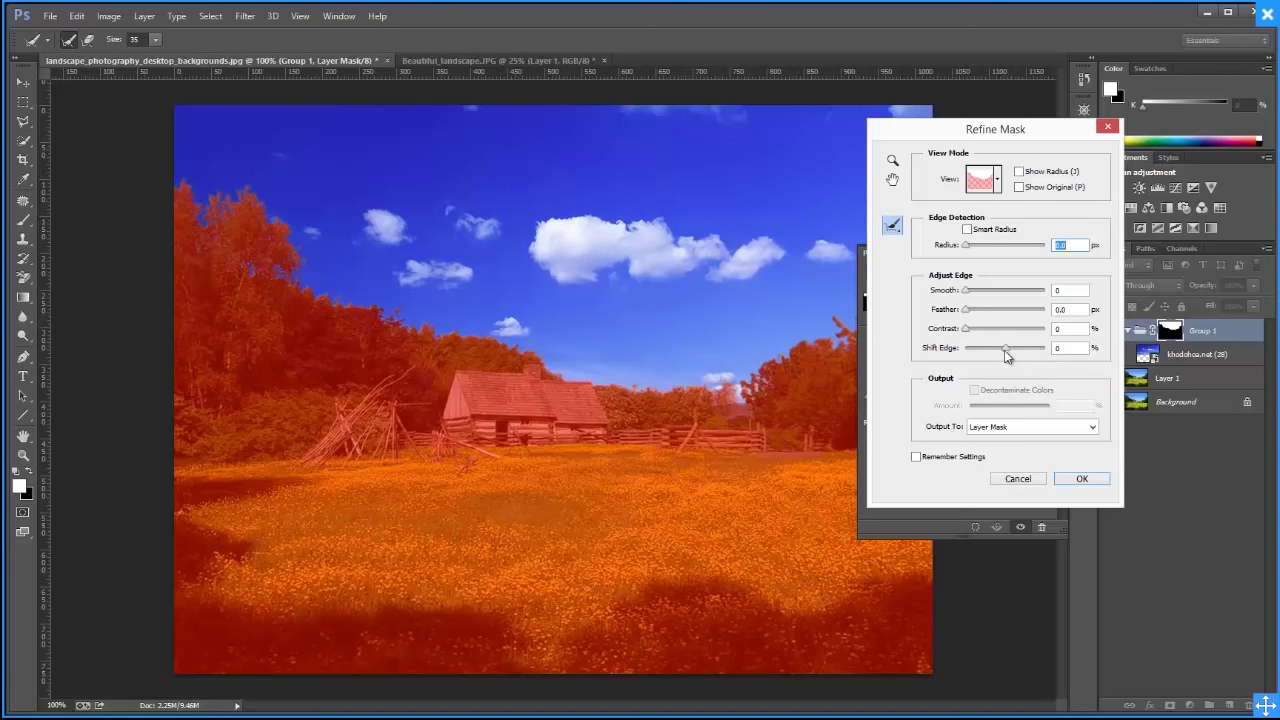
pyautogui.moveTo(1005, 348); pyautogui.dragTo(1012, 347)
pyautogui.moveTo(1014, 349)
pyautogui.mouseDown()
pyautogui.moveTo(1027, 355)
pyautogui.moveTo(1015, 357)
pyautogui.mouseUp()
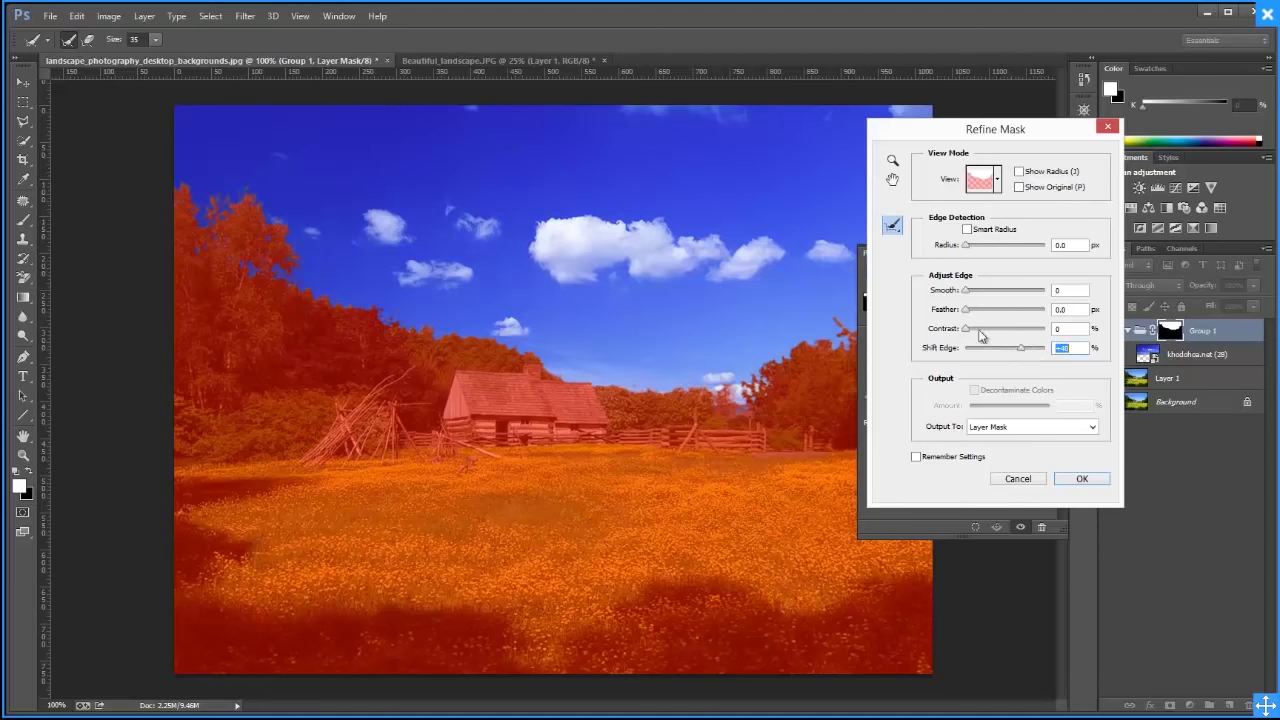
pyautogui.click(1021, 348)
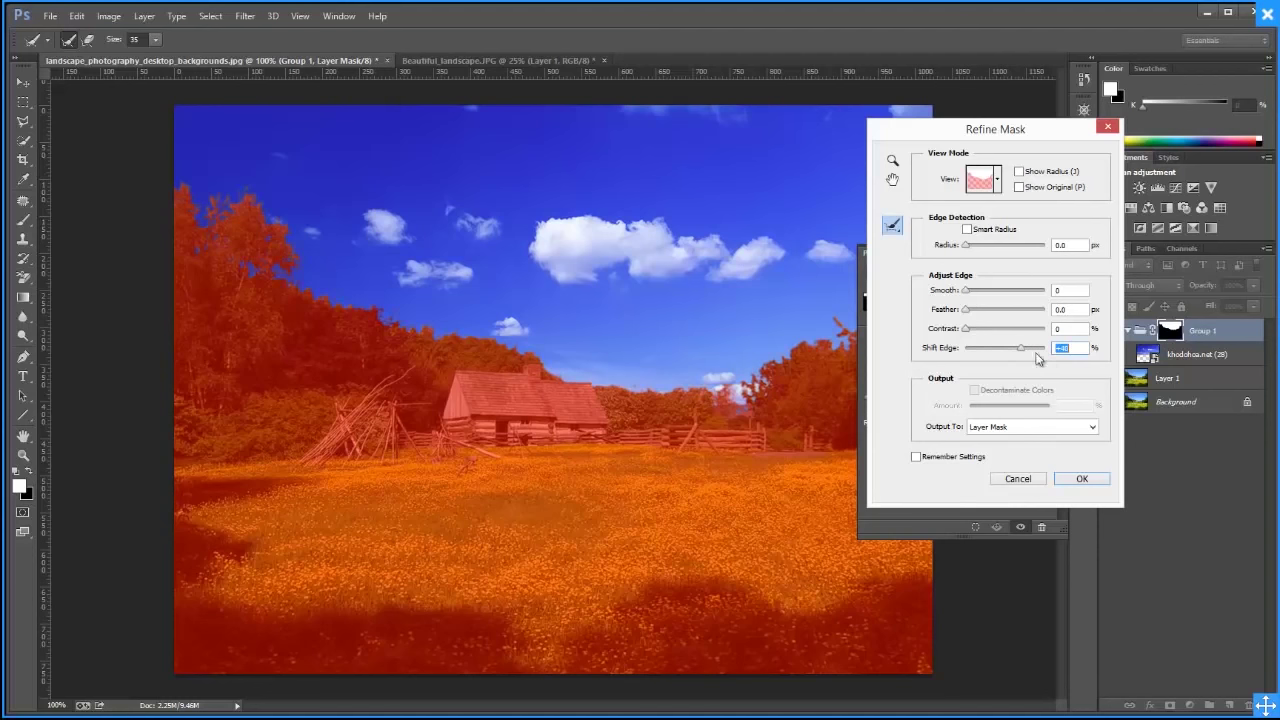
pyautogui.click(1087, 479)
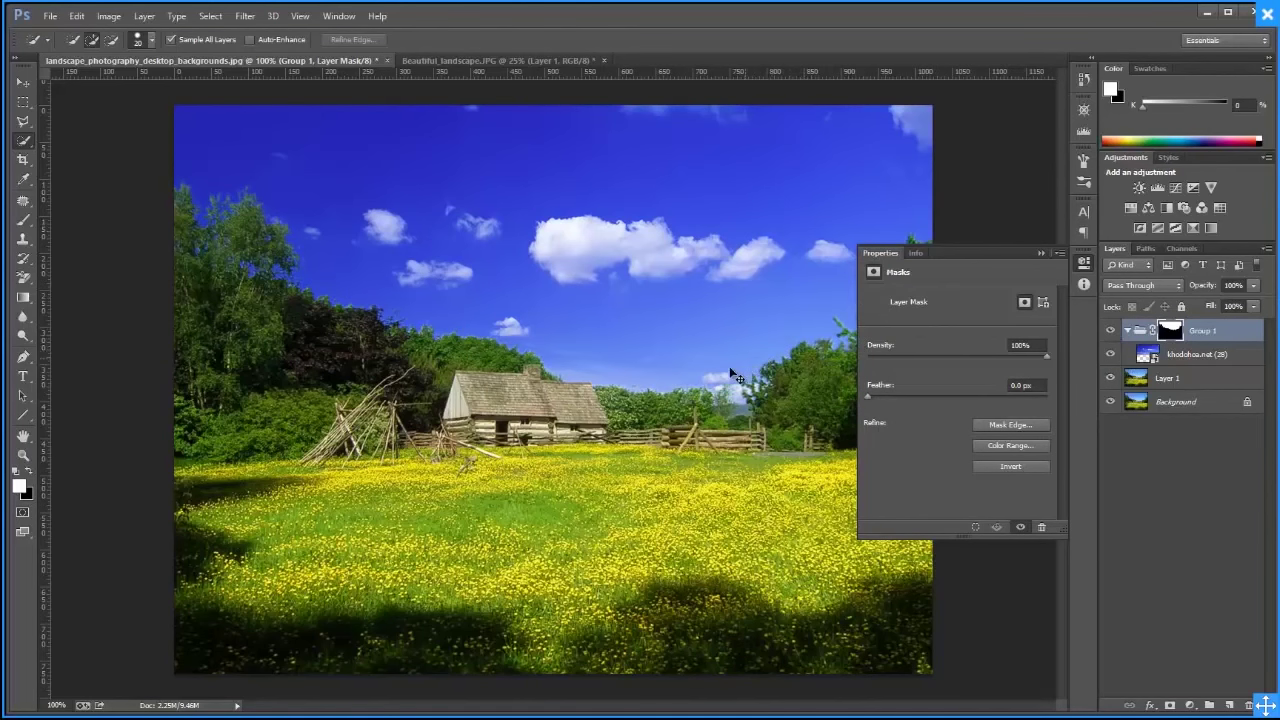
pyautogui.press('z')
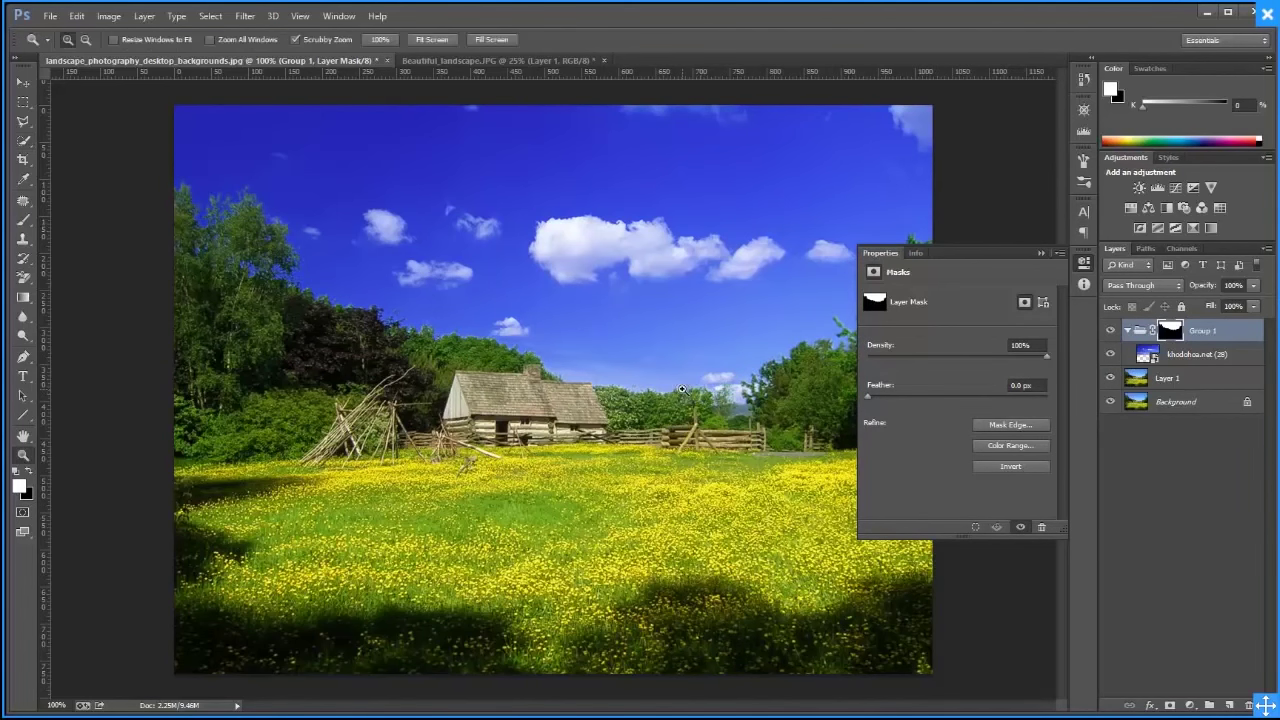
pyautogui.click(681, 390)
pyautogui.click(681, 390)
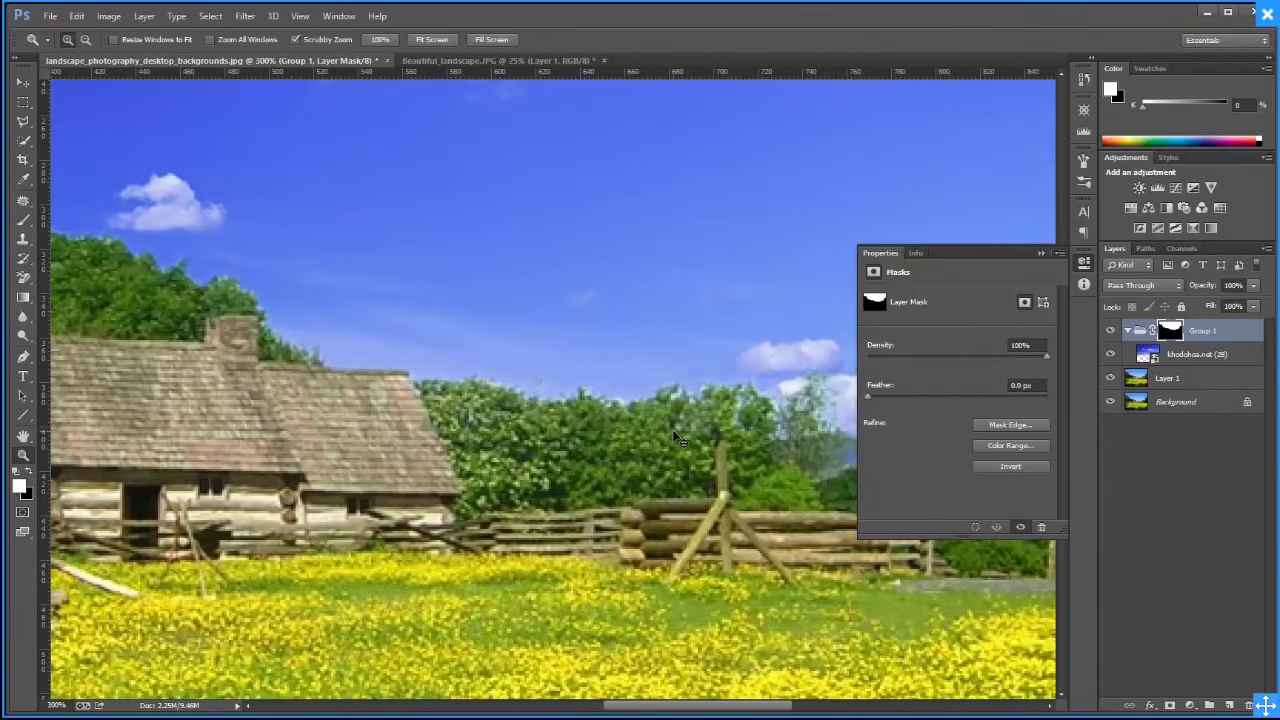
pyautogui.keyDown('alt'); pyautogui.click(658, 364); pyautogui.keyUp('alt')
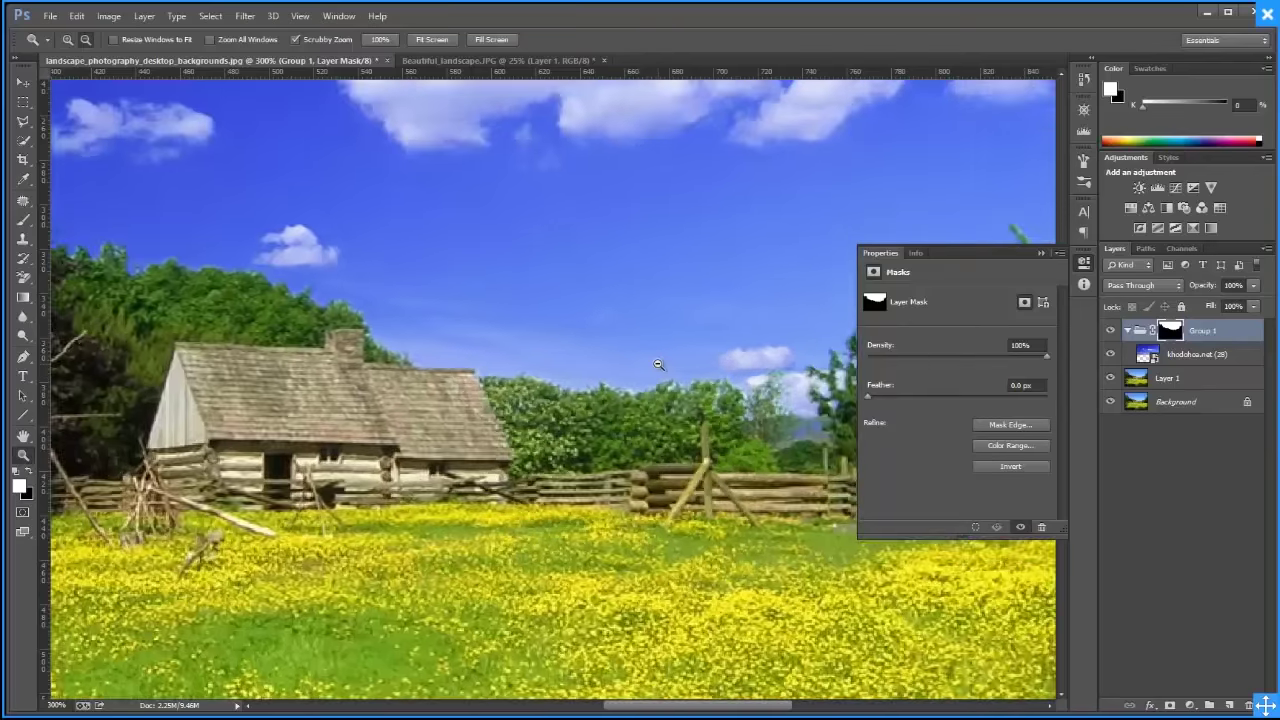
pyautogui.keyDown('alt'); pyautogui.click(658, 364); pyautogui.keyUp('alt')
pyautogui.click(1011, 426)
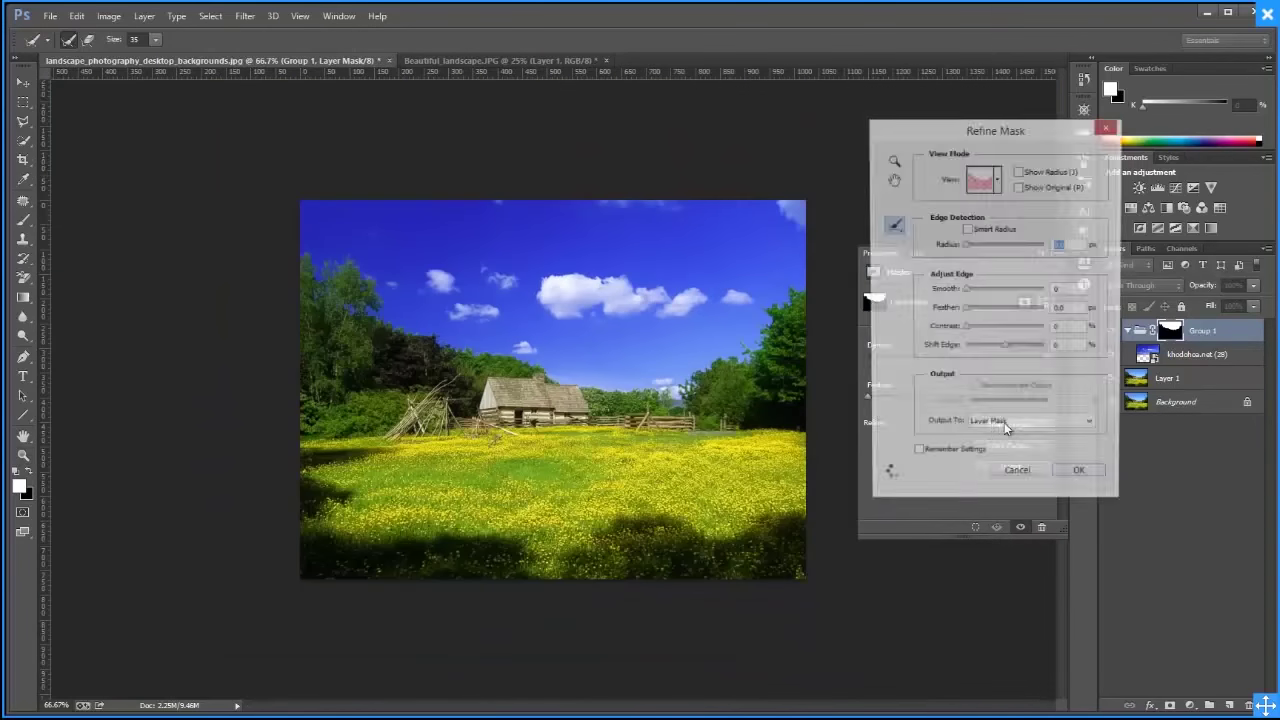
pyautogui.click(1060, 479)
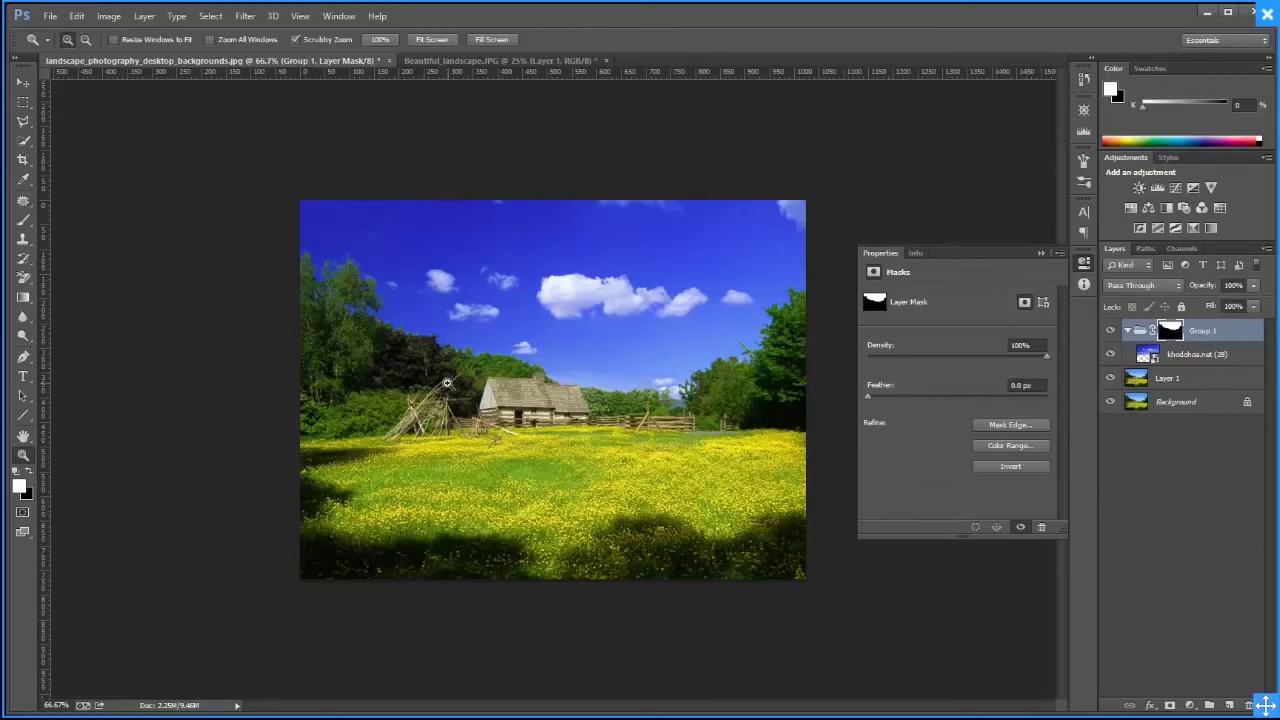
pyautogui.click(582, 383)
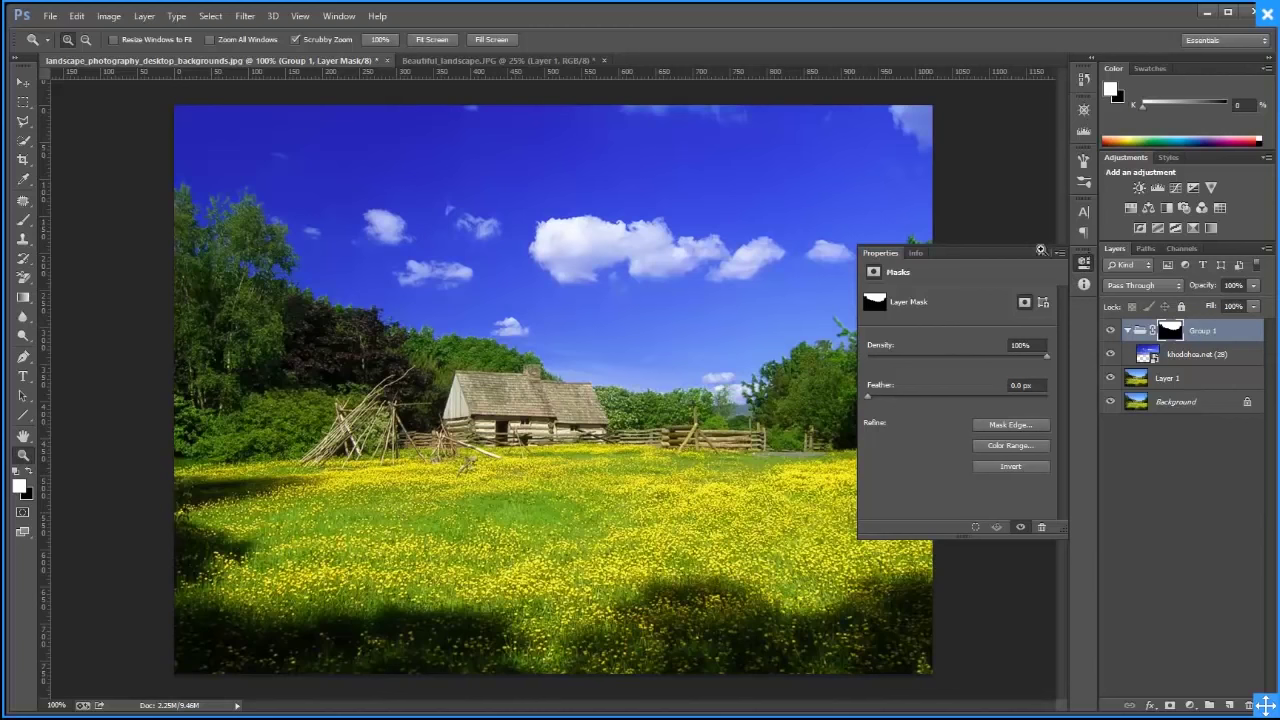
pyautogui.click(1083, 263)
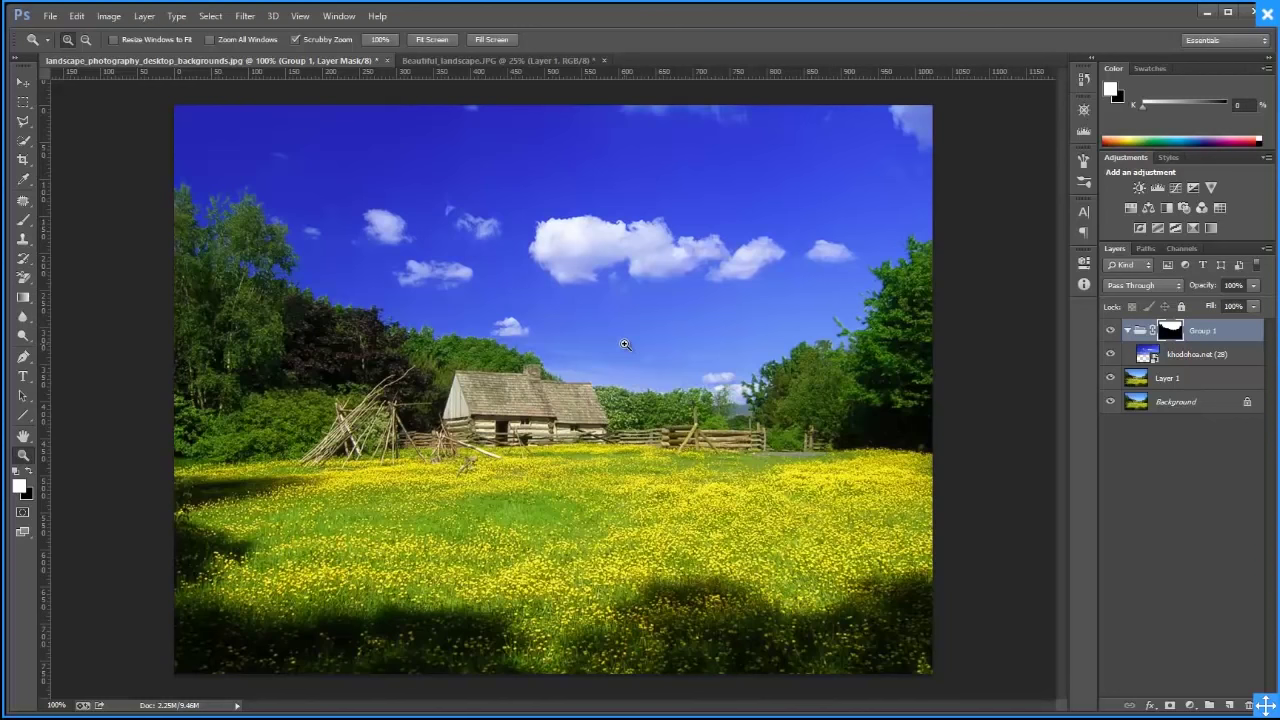
pyautogui.click(339, 17)
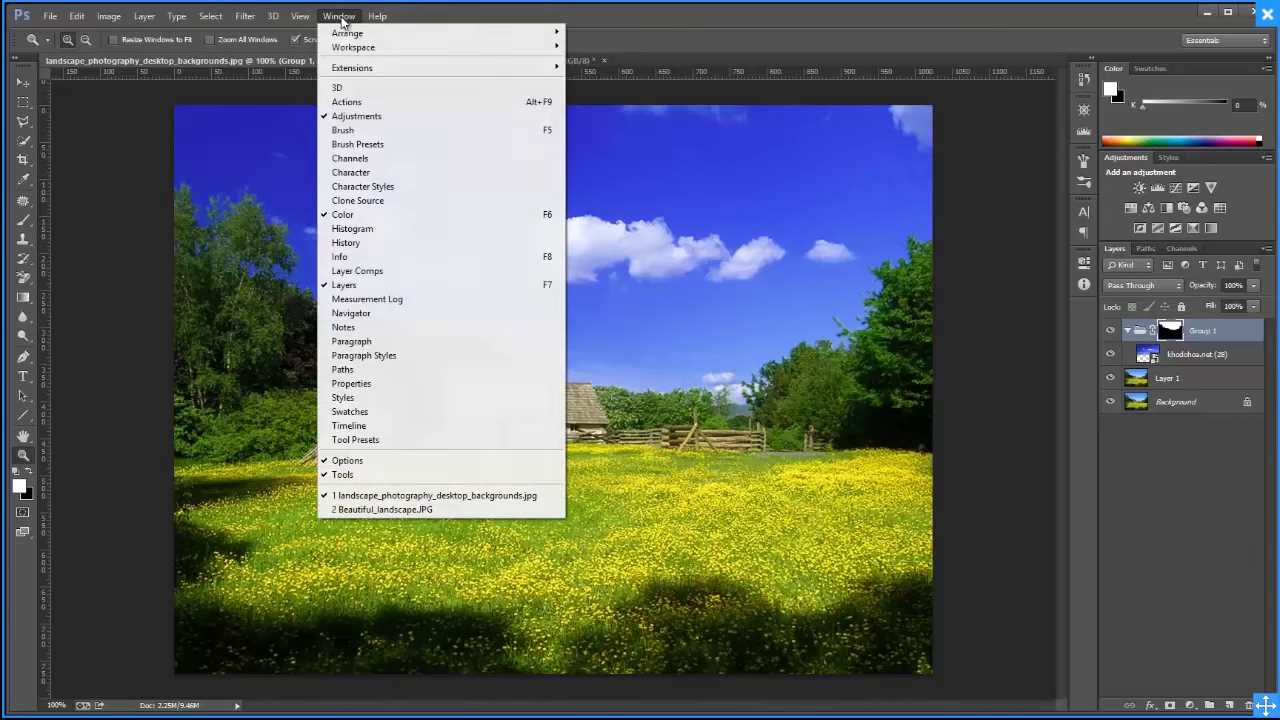
pyautogui.click(410, 384)
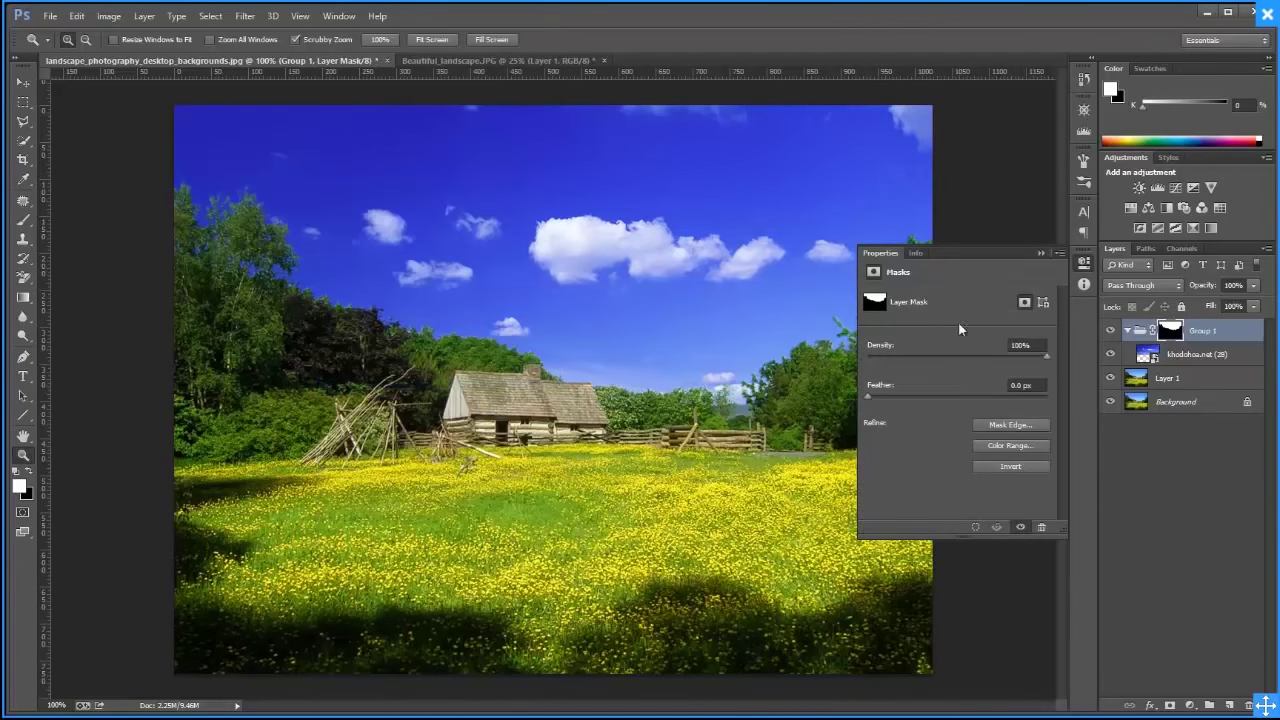
# Refine the sky mask twice: first shift the edge inward, then strongly outward
pyautogui.click(1012, 426)
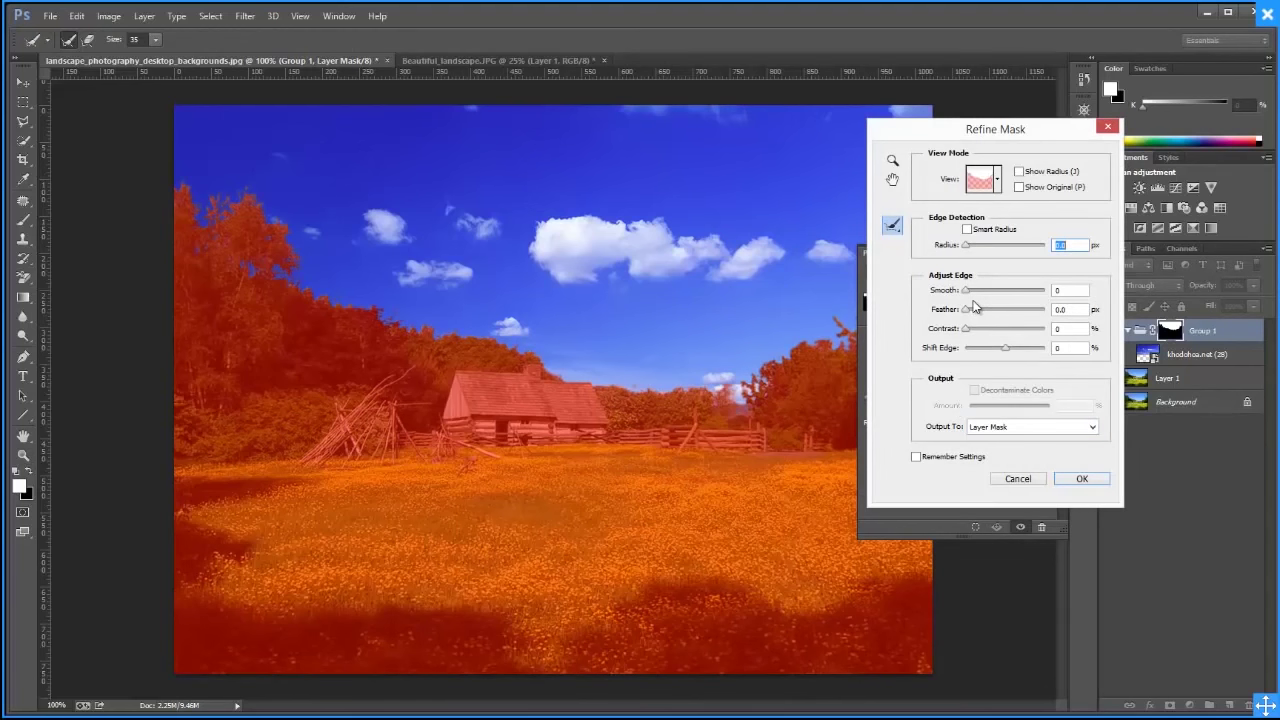
pyautogui.moveTo(1008, 349); pyautogui.dragTo(952, 364)
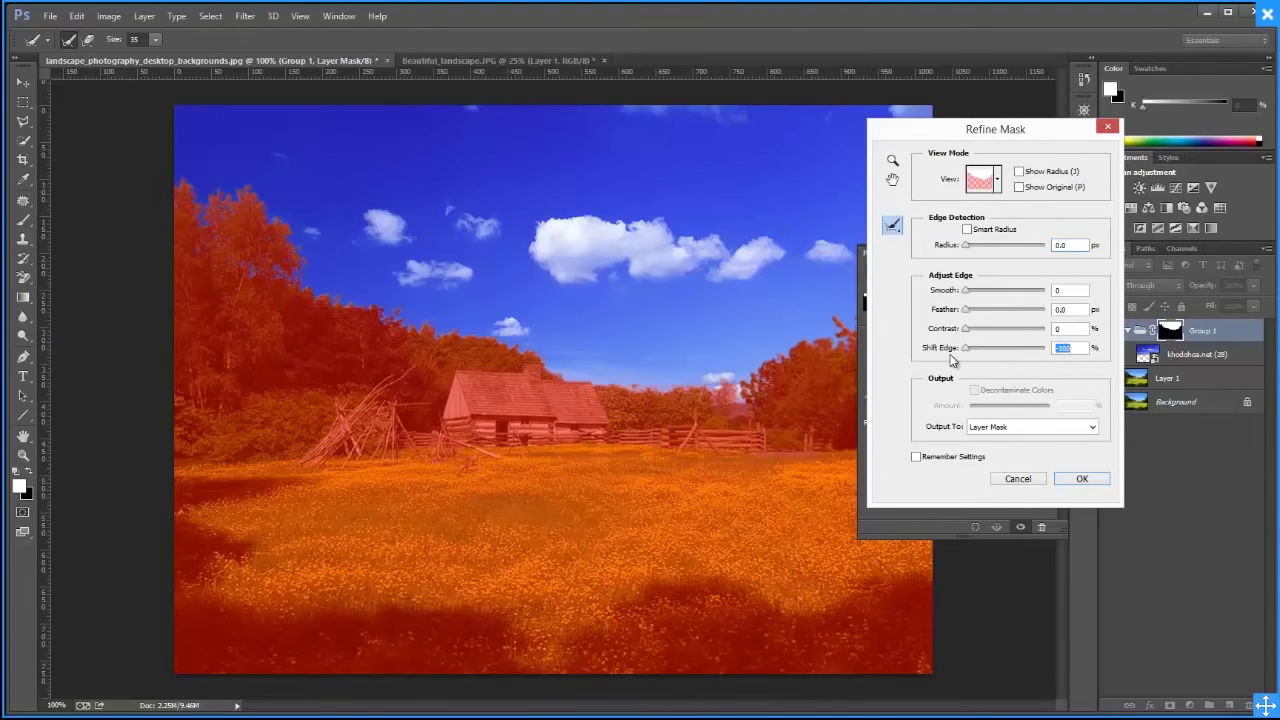
pyautogui.click(1082, 478)
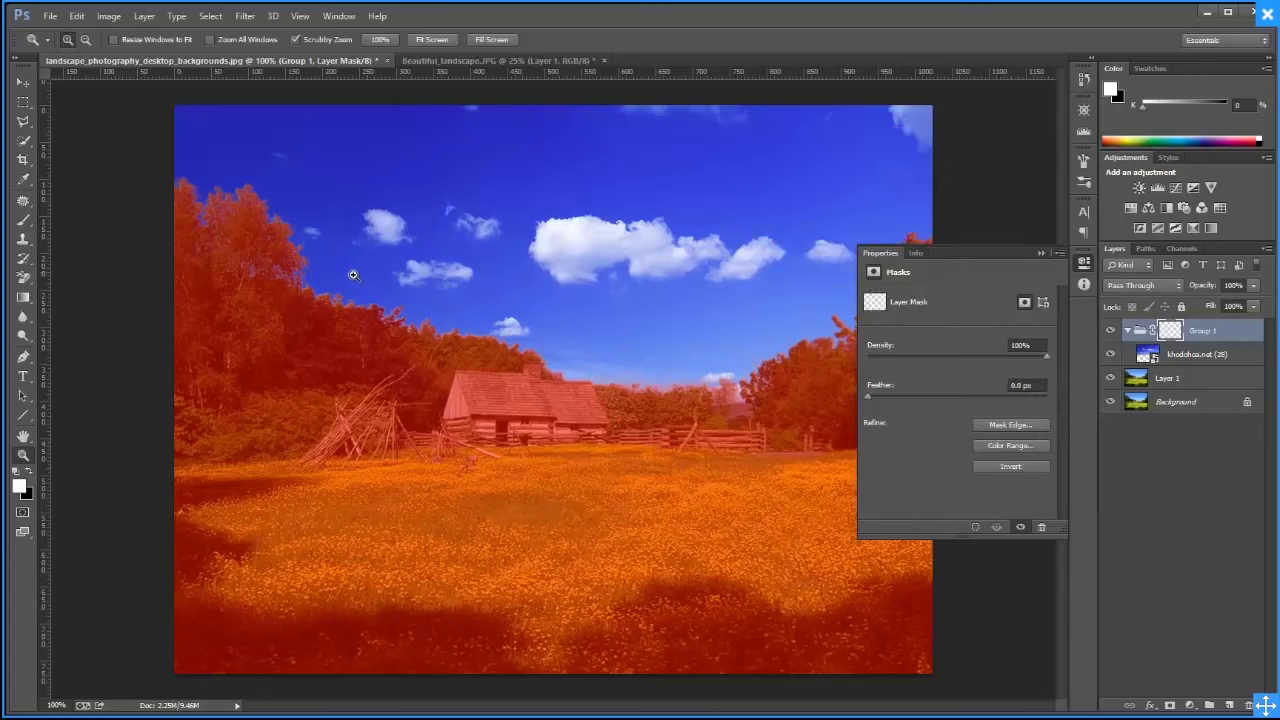
pyautogui.click(1020, 424)
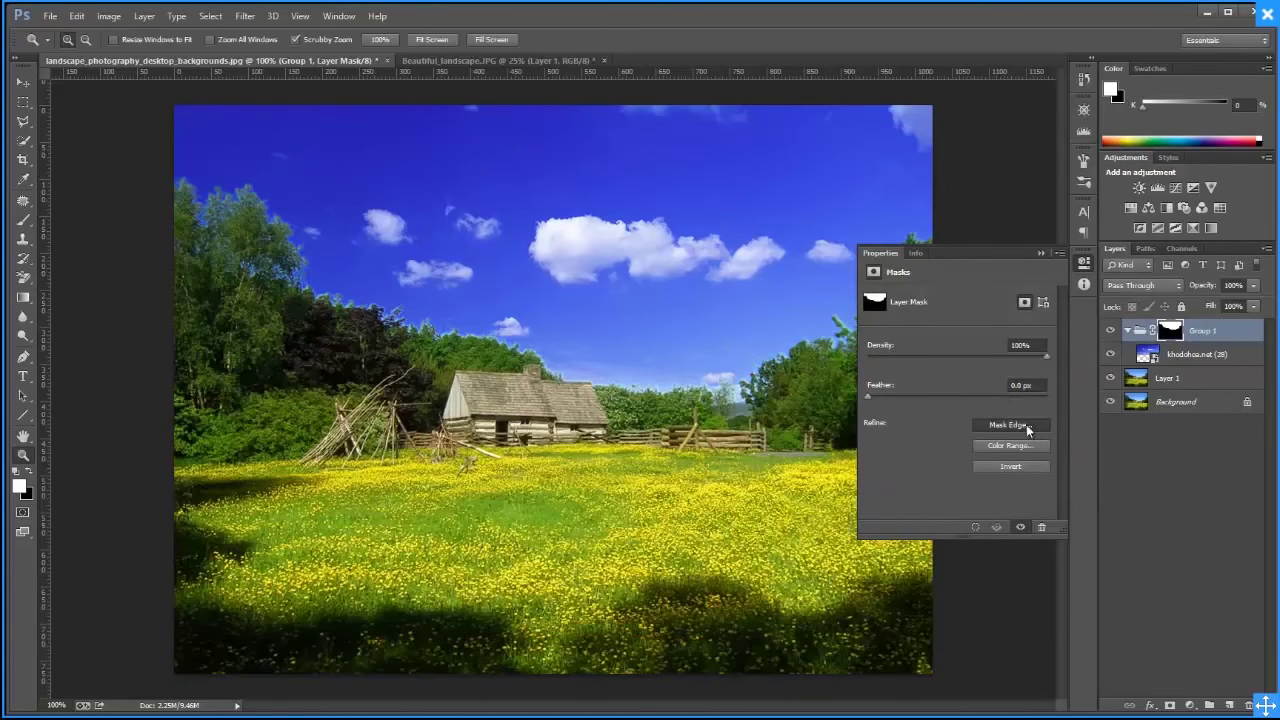
pyautogui.moveTo(1005, 348); pyautogui.dragTo(1048, 360)
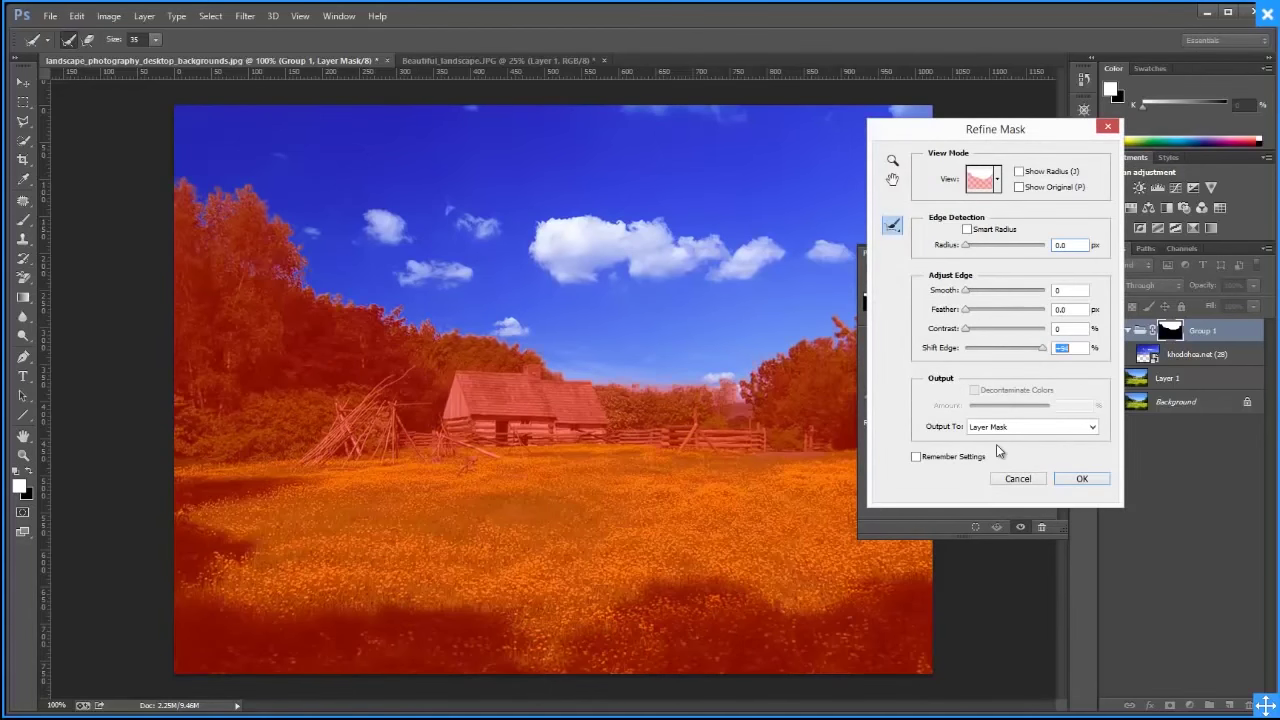
pyautogui.click(1079, 478)
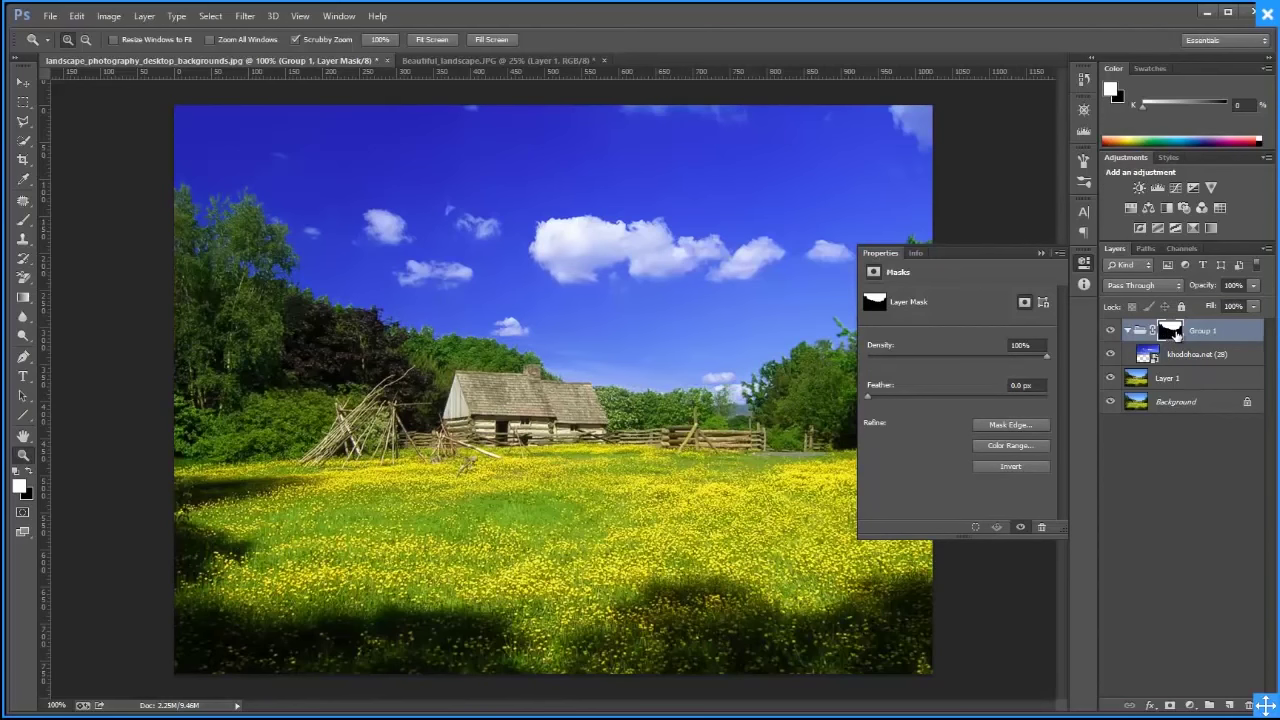
pyautogui.click(1188, 360)
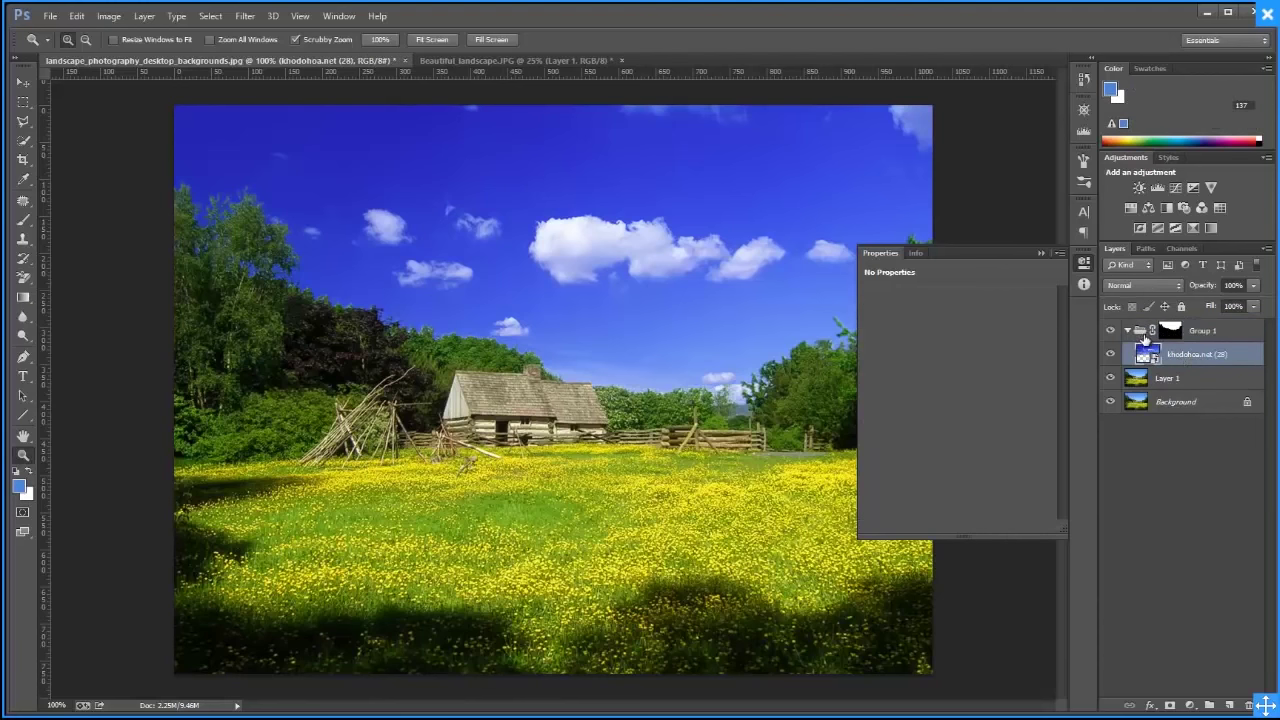
pyautogui.click(1170, 331)
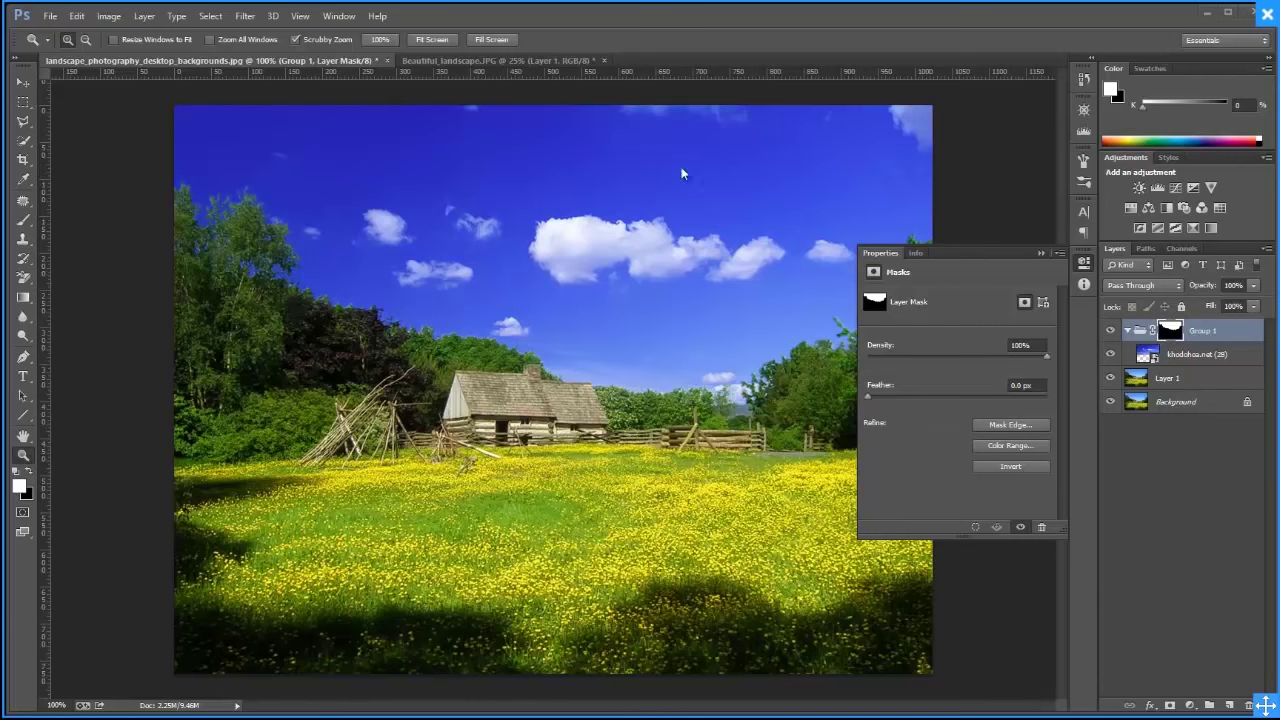
pyautogui.click(540, 372)
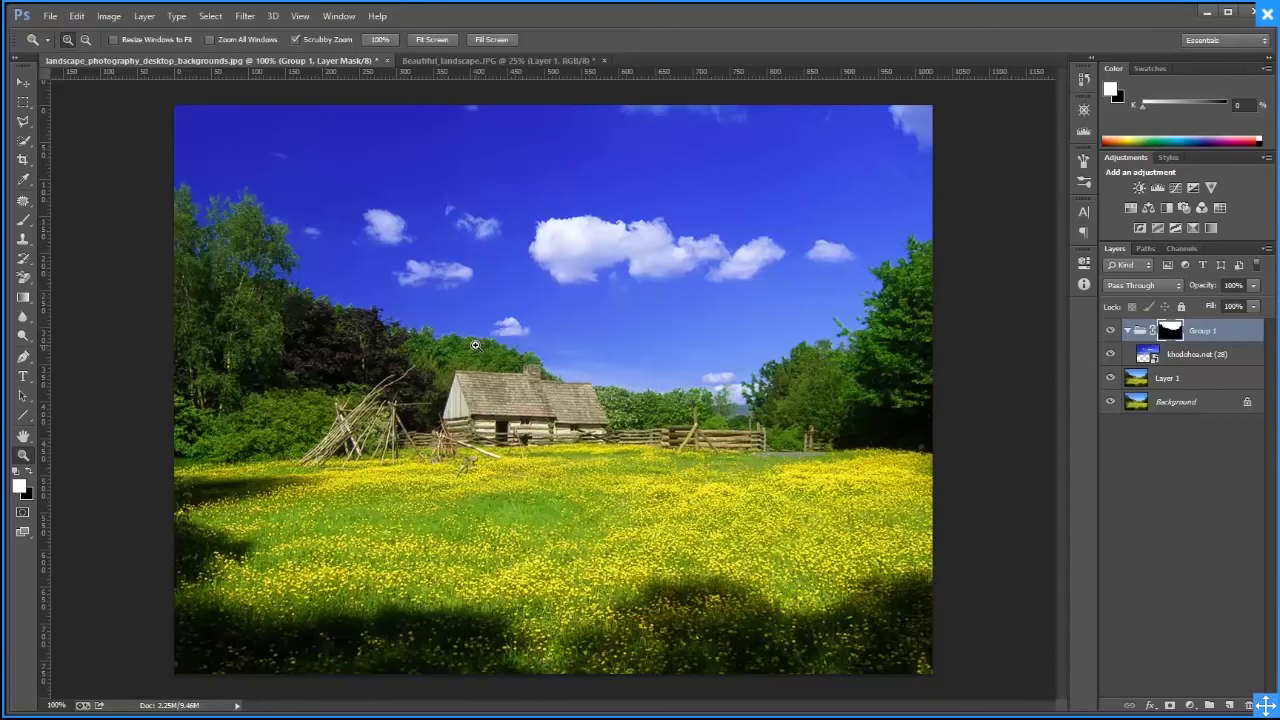
pyautogui.click(1085, 265)
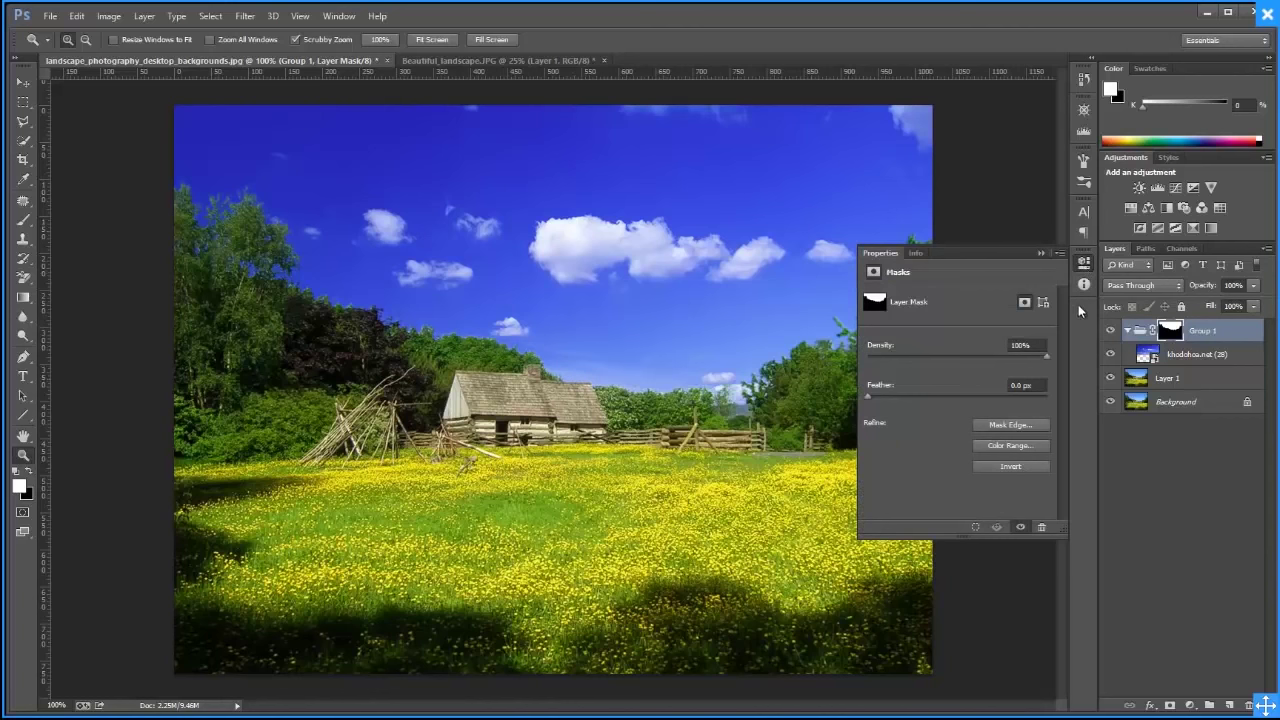
# Add a Curves 1 adjustment layer inside Group 1 above the cloud layer, then reselect the group mask
pyautogui.click(1175, 385)
pyautogui.click(1170, 336)
pyautogui.click(1193, 703)
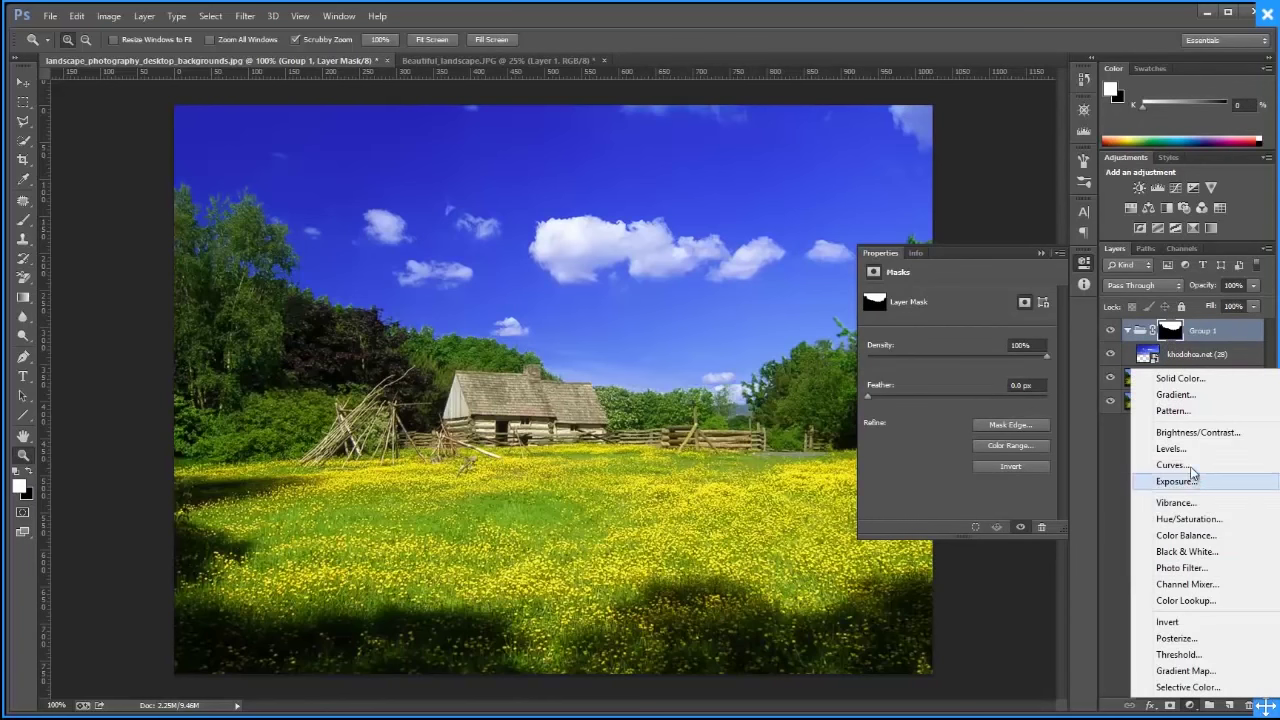
pyautogui.click(1150, 474)
pyautogui.click(1148, 357)
pyautogui.click(790, 330)
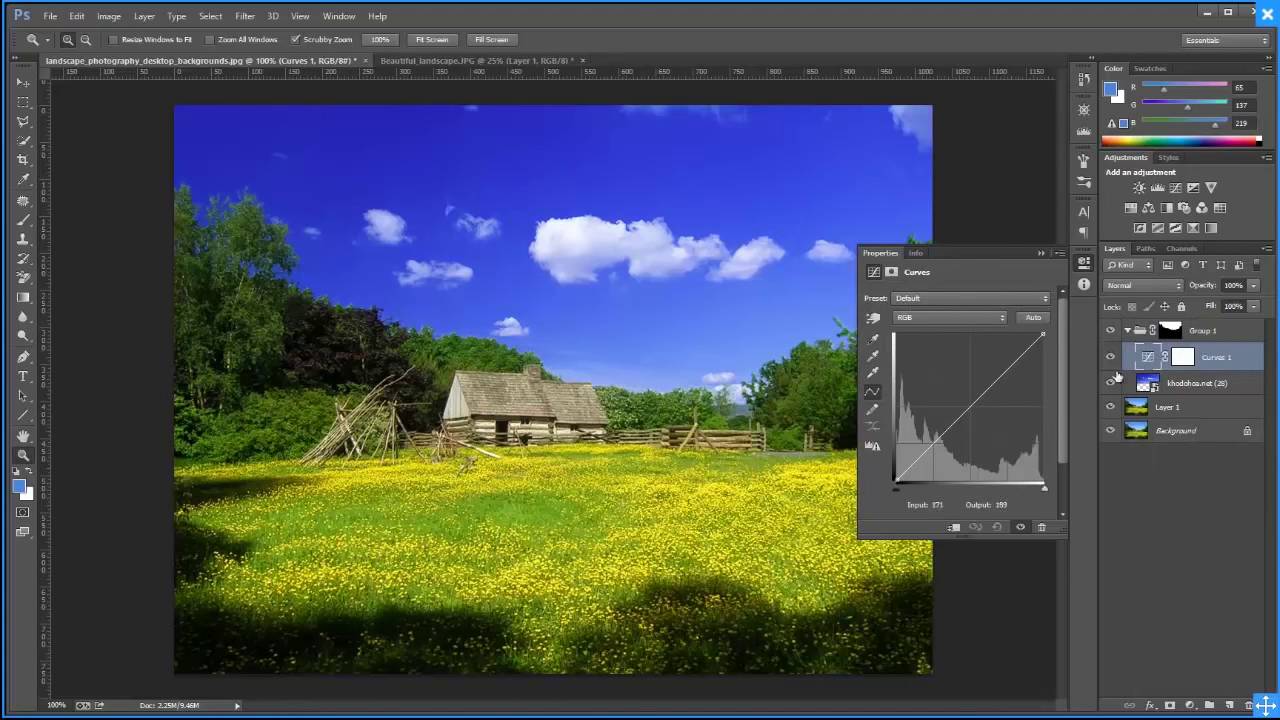
pyautogui.click(1170, 331)
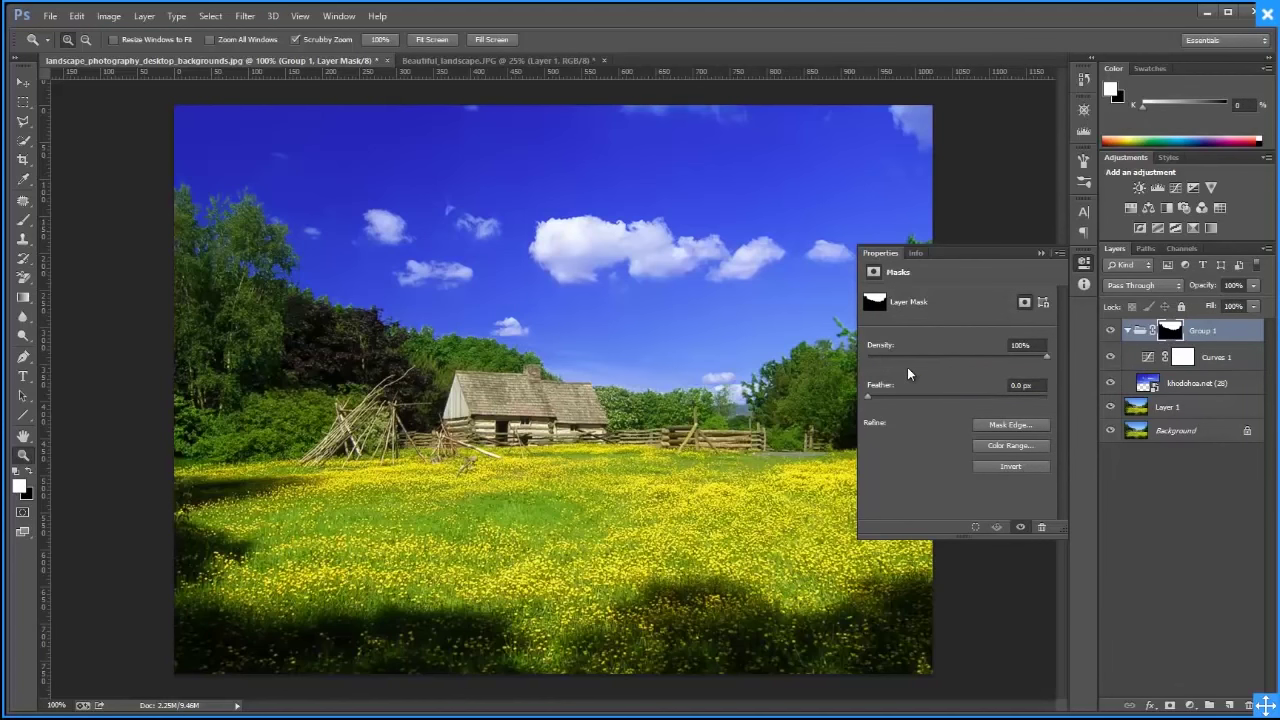
pyautogui.click(1040, 255)
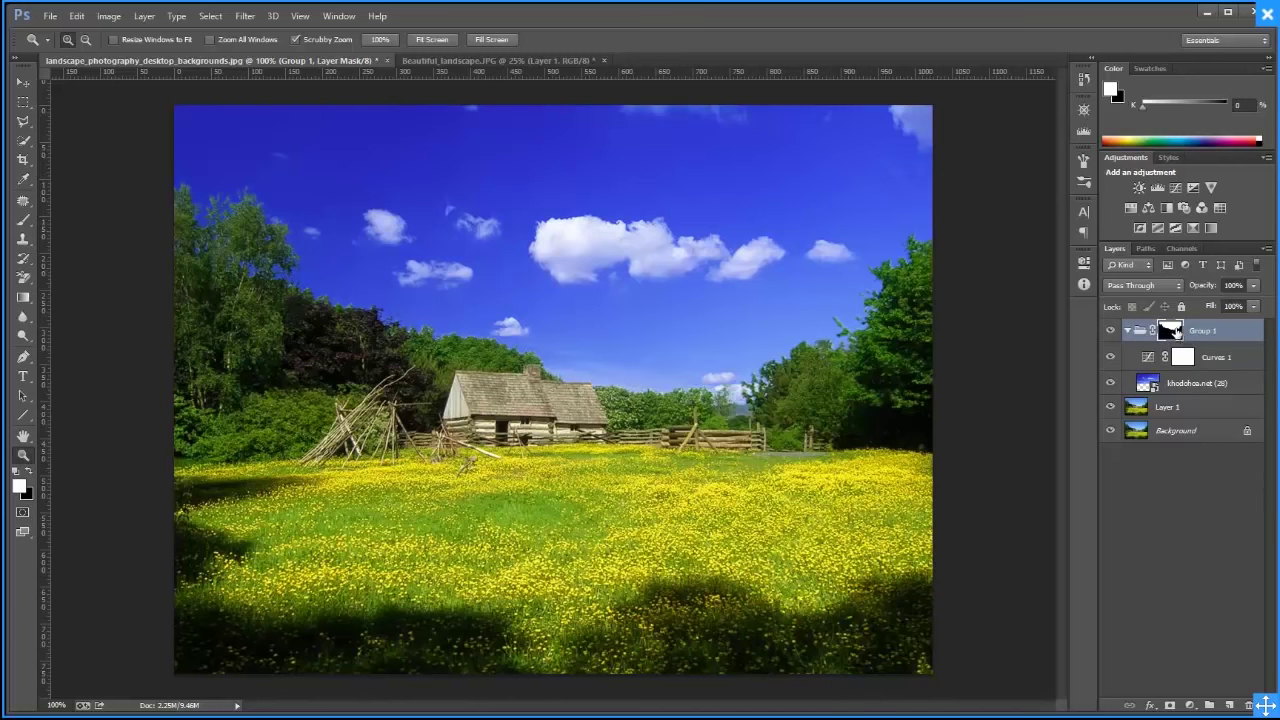
# Move the cloud layer below Layer 1, delete Group 1 with Curves, and hide the cloud layer
pyautogui.click(1190, 362)
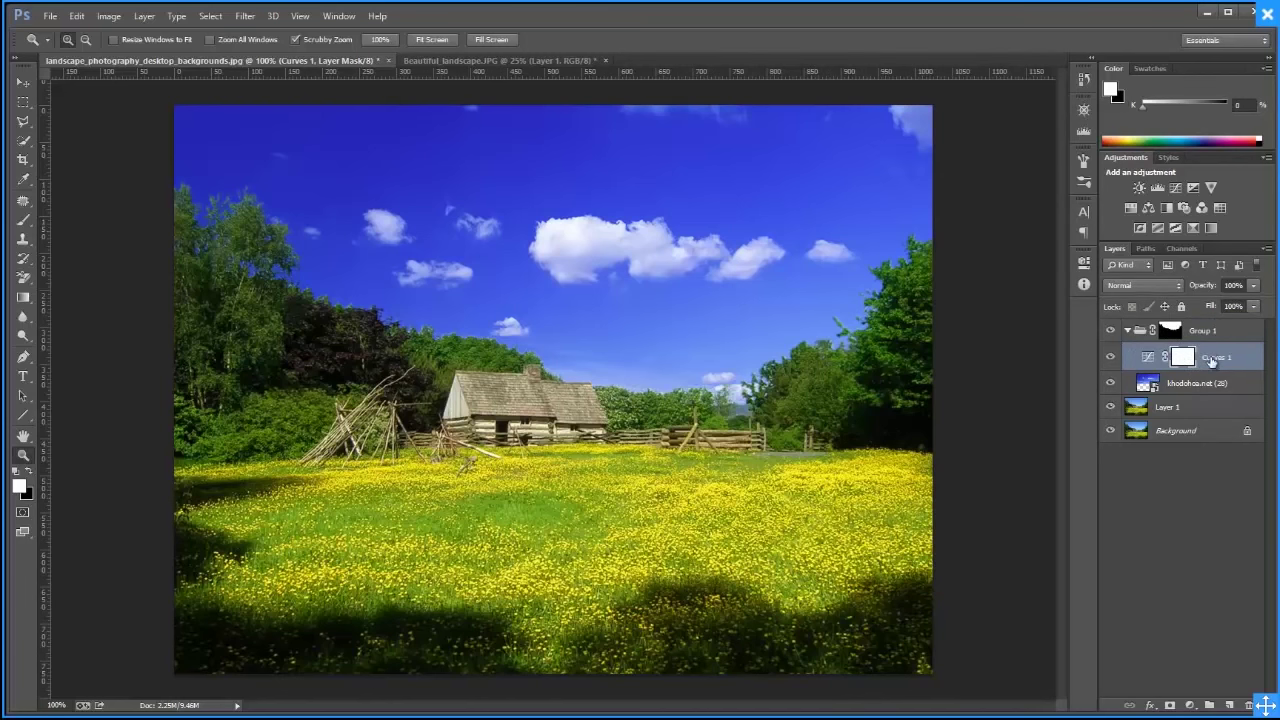
pyautogui.click(1200, 387)
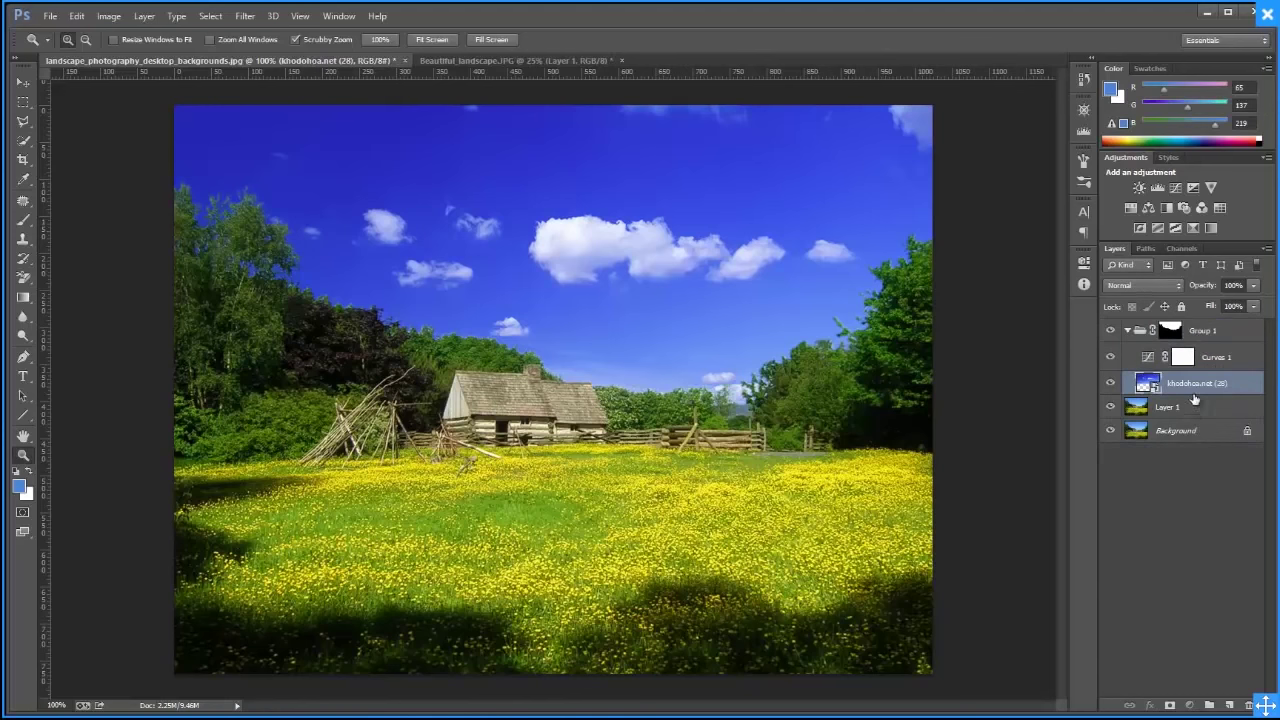
pyautogui.moveTo(1193, 399); pyautogui.dragTo(1195, 420)
pyautogui.click(1216, 365)
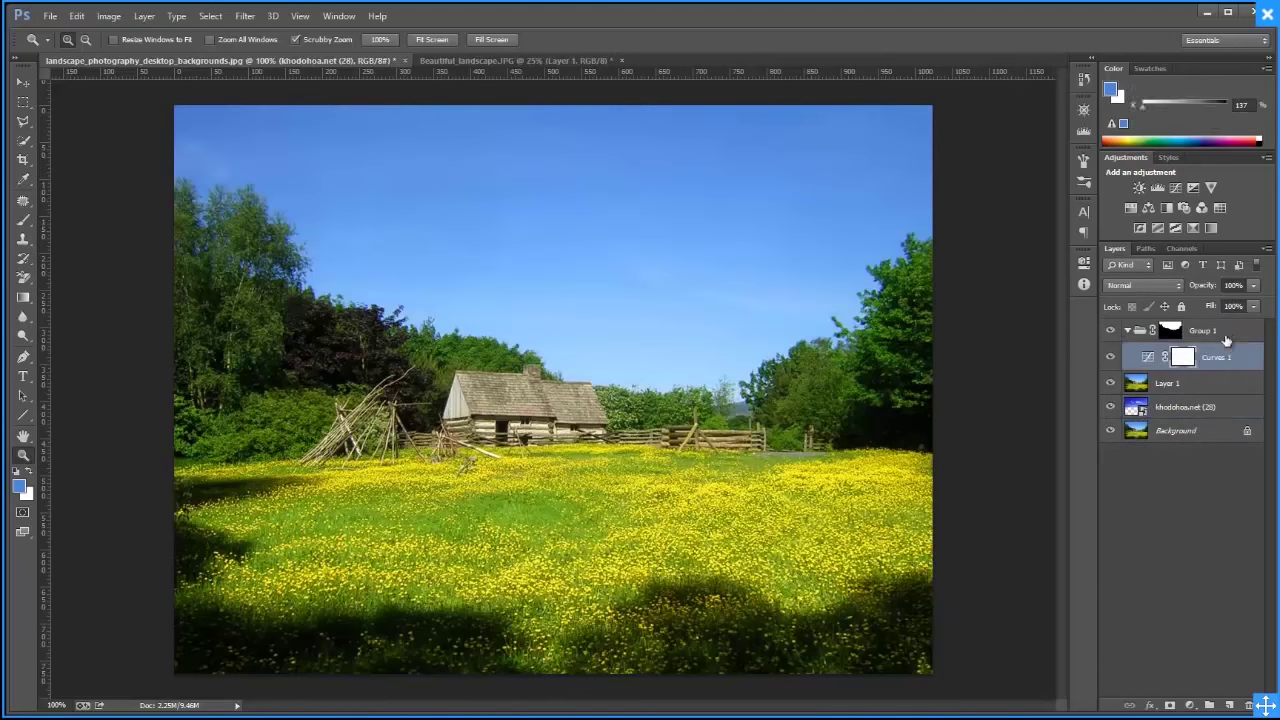
pyautogui.click(1226, 341)
pyautogui.press('Delete')
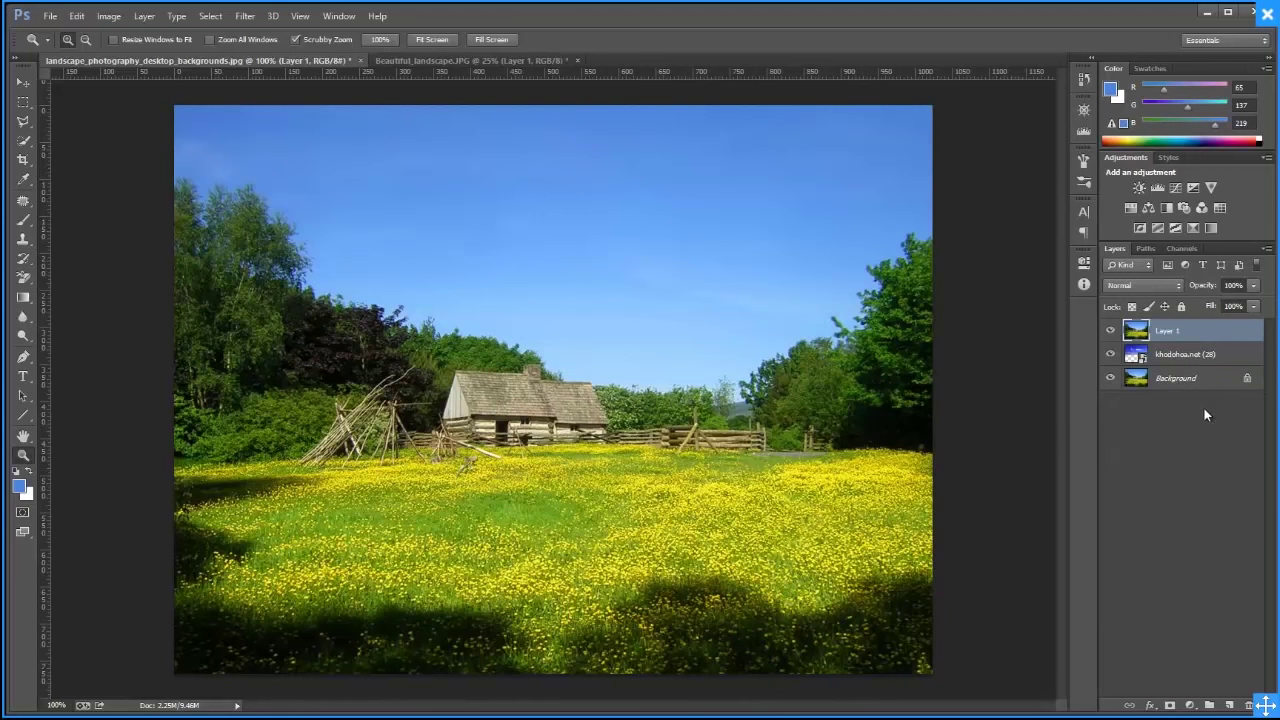
pyautogui.click(1110, 354)
pyautogui.click(210, 16)
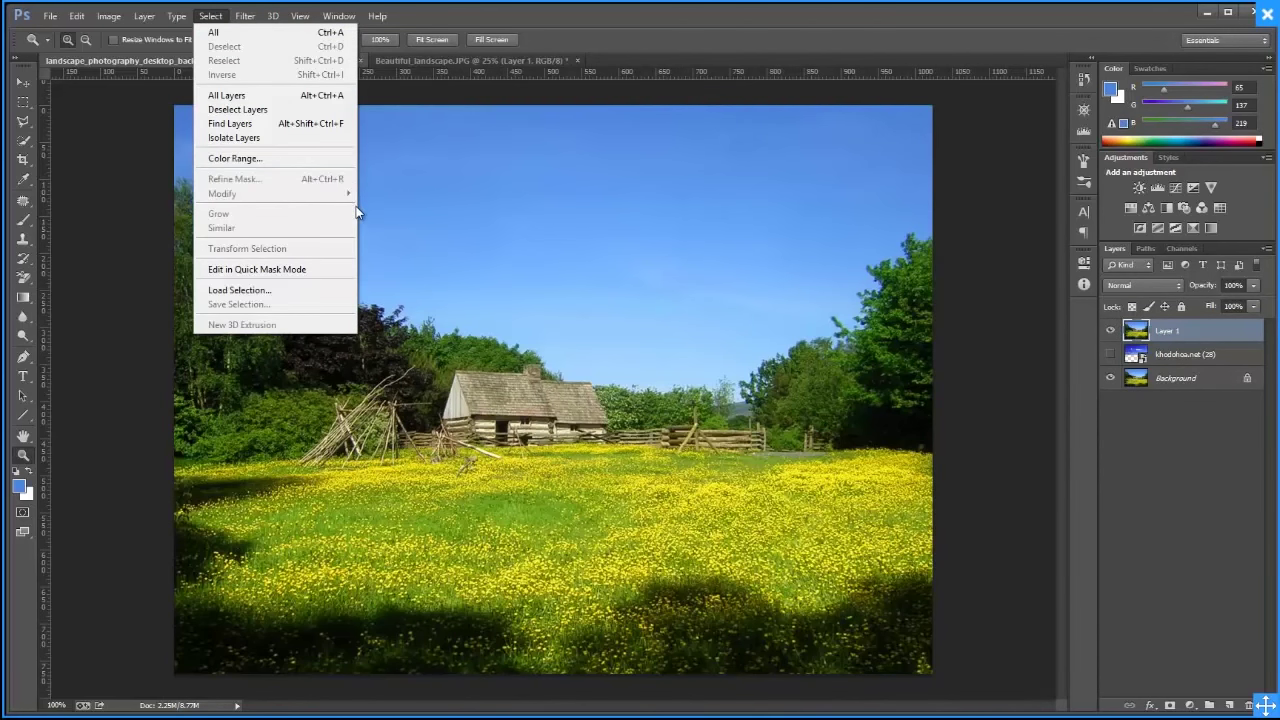
# Select the pale sky with Color Range, sampling three sky tones
pyautogui.click(240, 158)
pyautogui.click(598, 268)
pyautogui.click(418, 134)
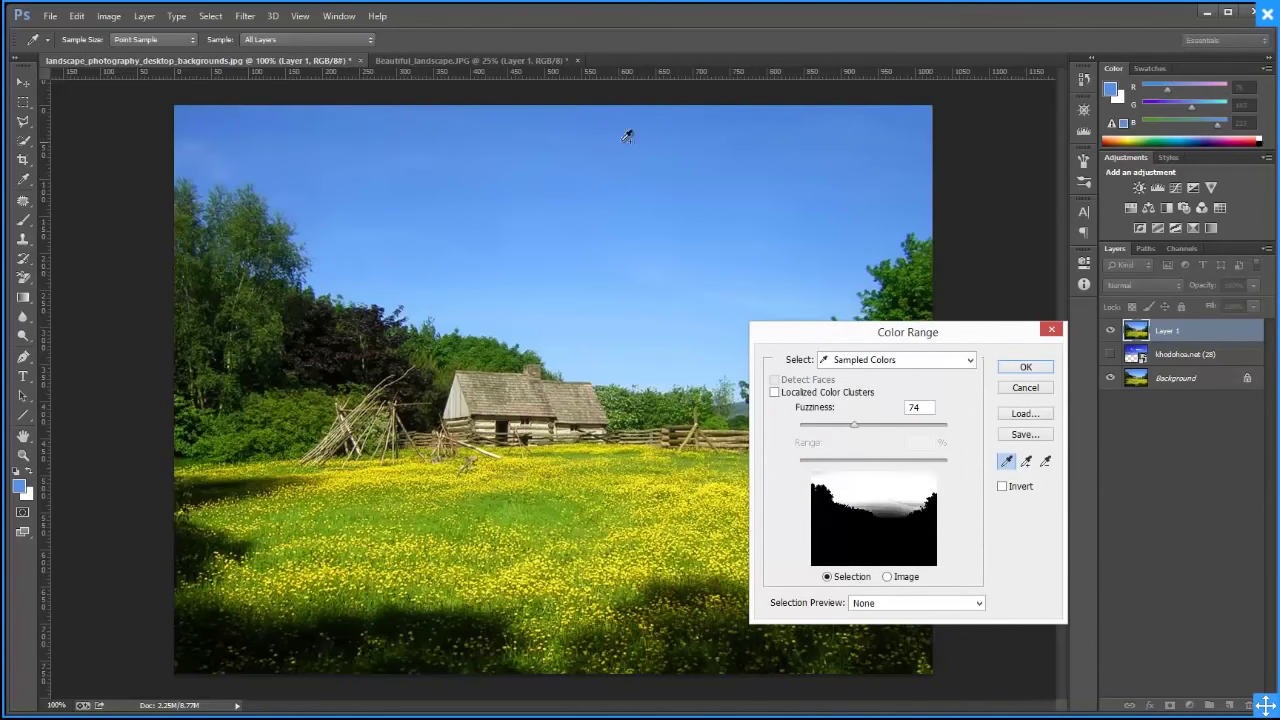
pyautogui.click(746, 330)
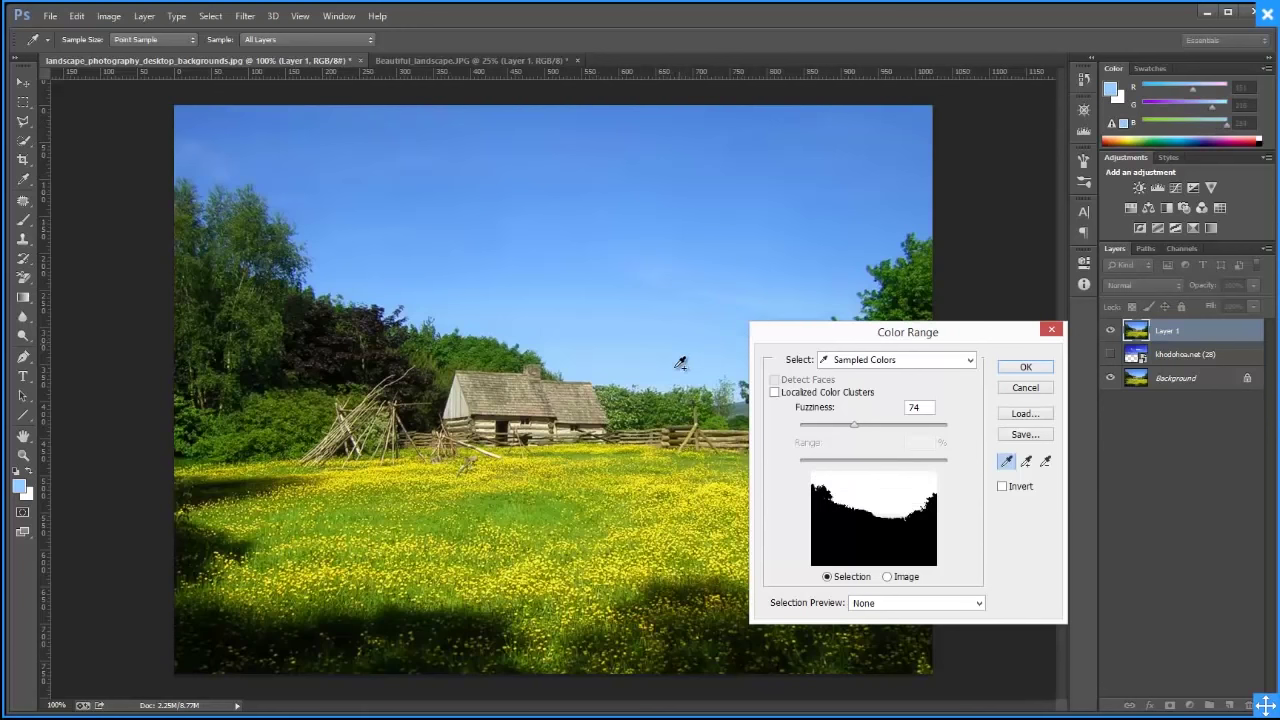
pyautogui.click(1025, 367)
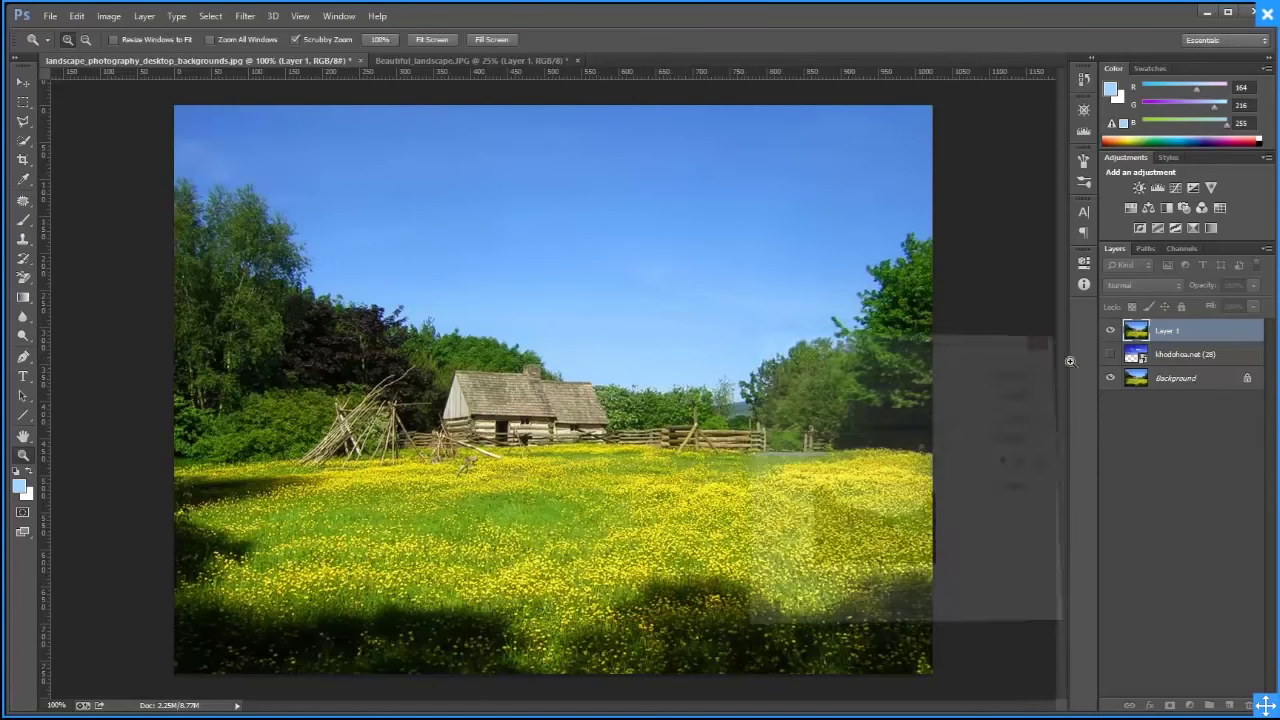
# Create Group 1 masked to the sky selection and move the cloud layer into it
pyautogui.click(1209, 705)
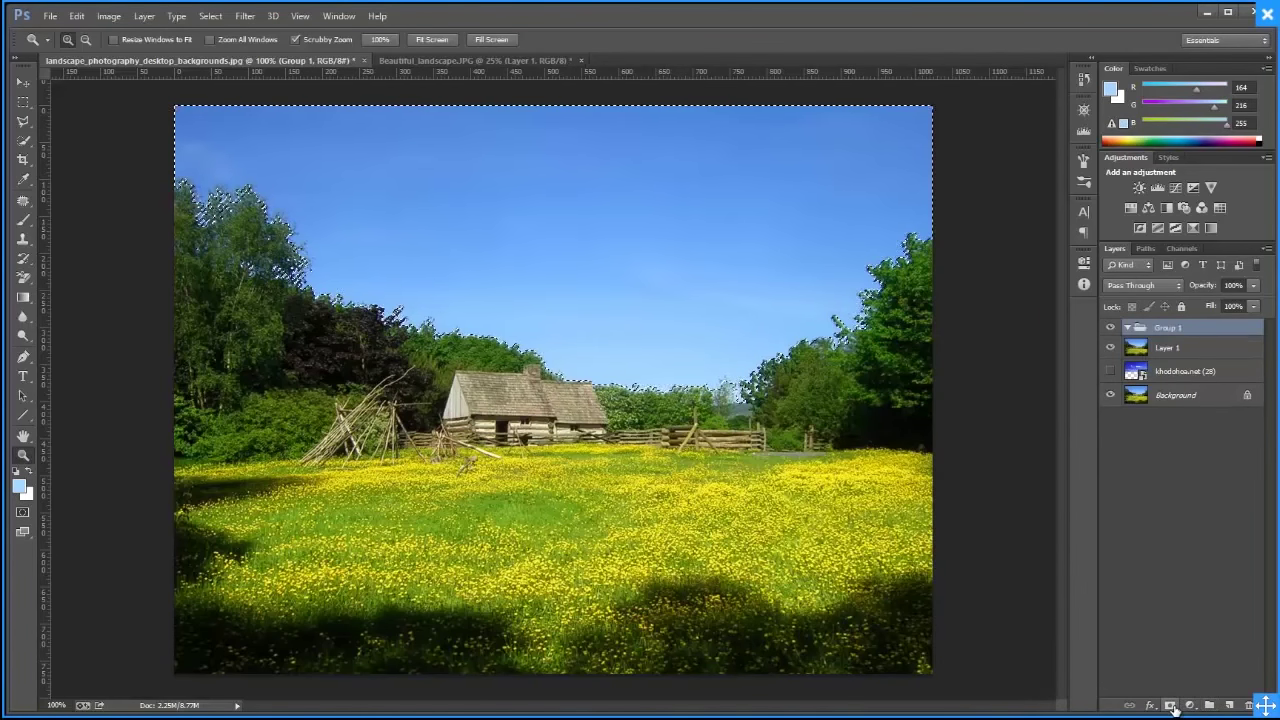
pyautogui.click(1170, 705)
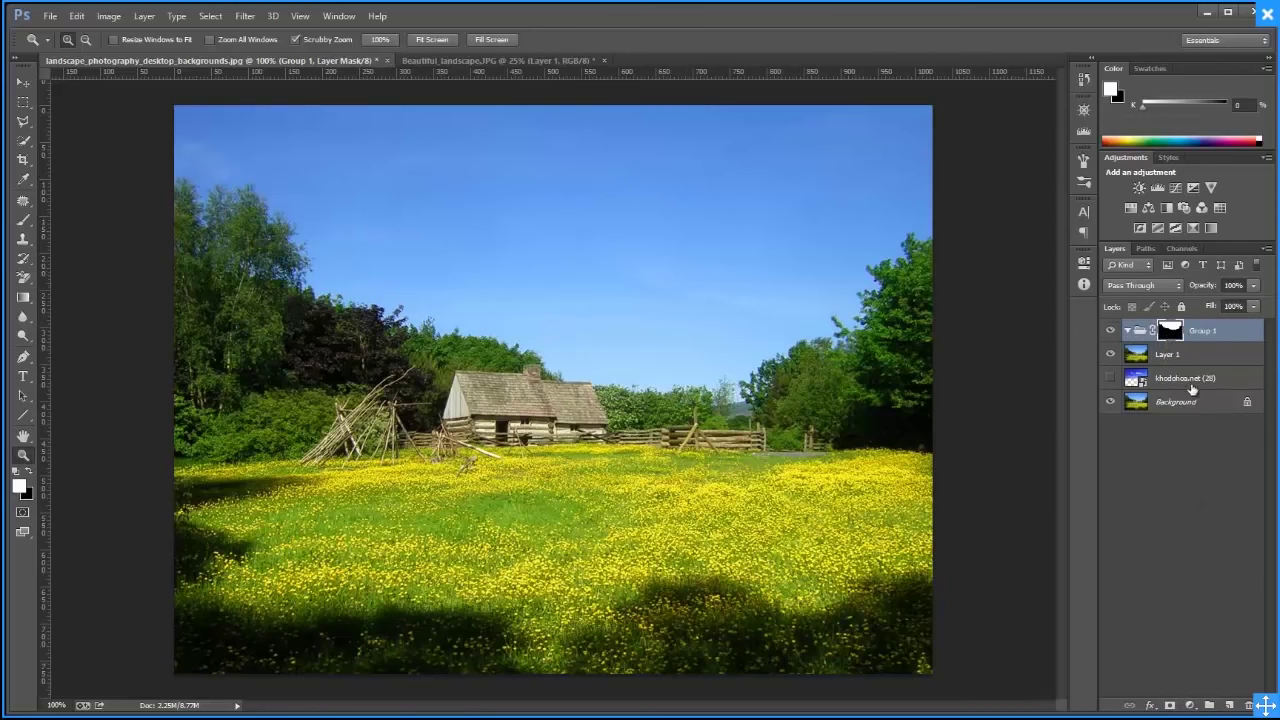
pyautogui.moveTo(1190, 385); pyautogui.dragTo(1136, 342)
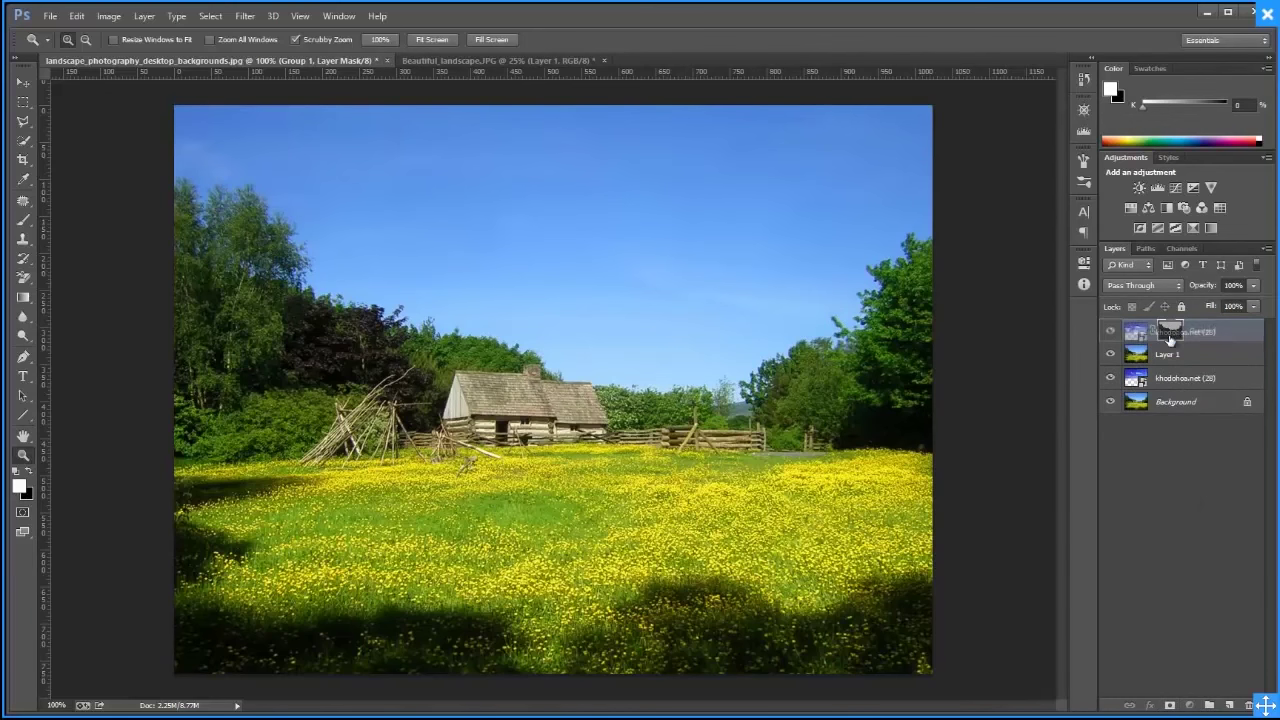
# Refine Group 1's sky mask with a negative Shift Edge so clouds blend behind the treeline
pyautogui.doubleClick(1170, 330)
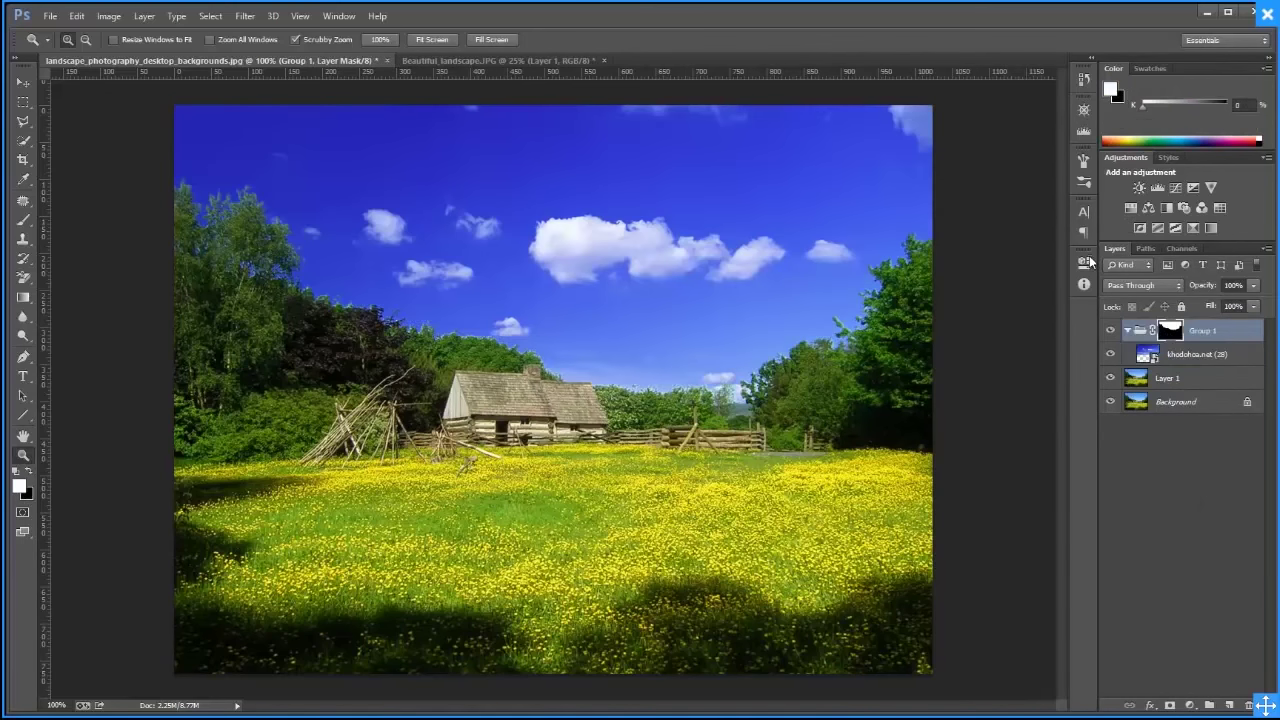
pyautogui.click(1023, 430)
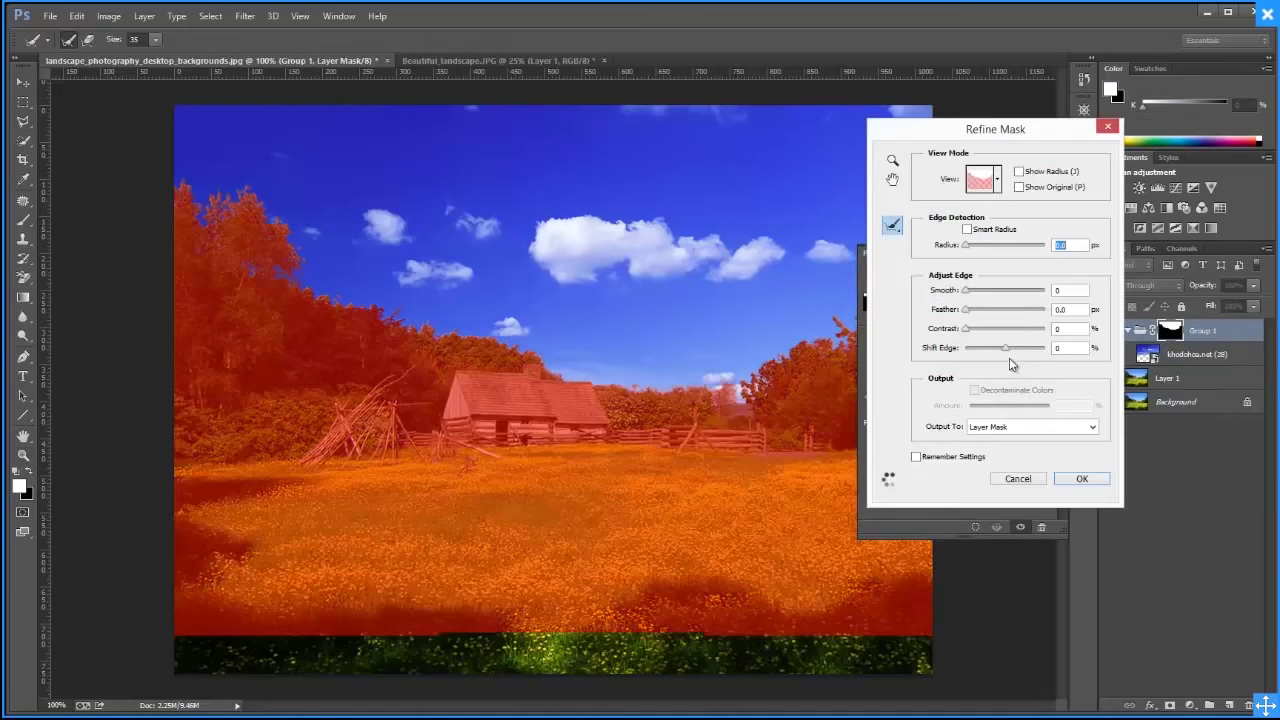
pyautogui.moveTo(1006, 348); pyautogui.dragTo(1017, 348)
pyautogui.click(1081, 479)
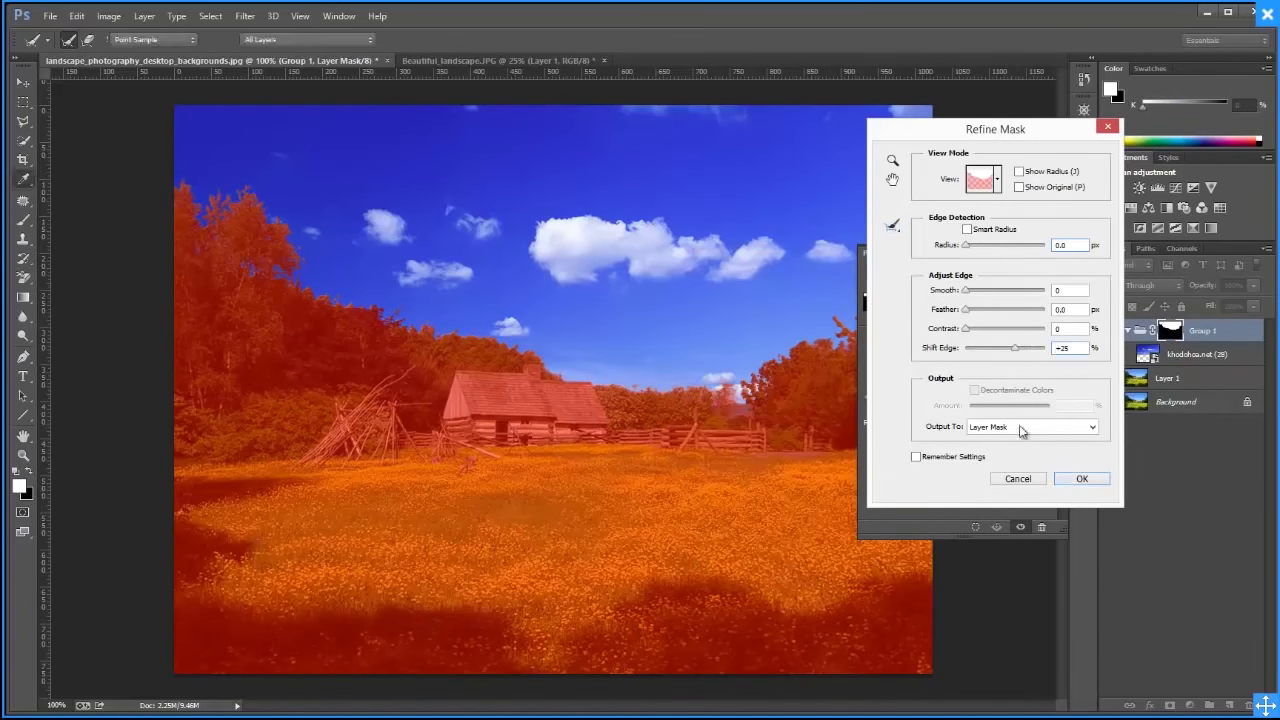
pyautogui.click(1040, 254)
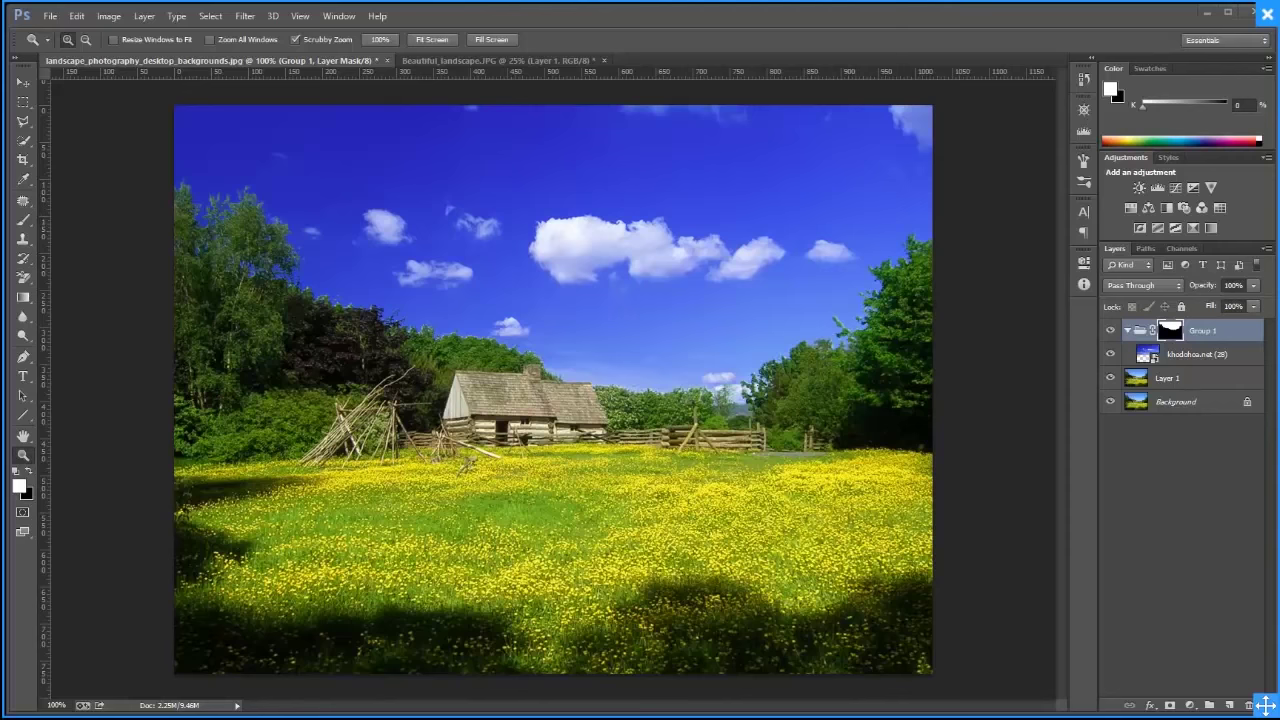
pyautogui.hotkey('alt', 'Tab')
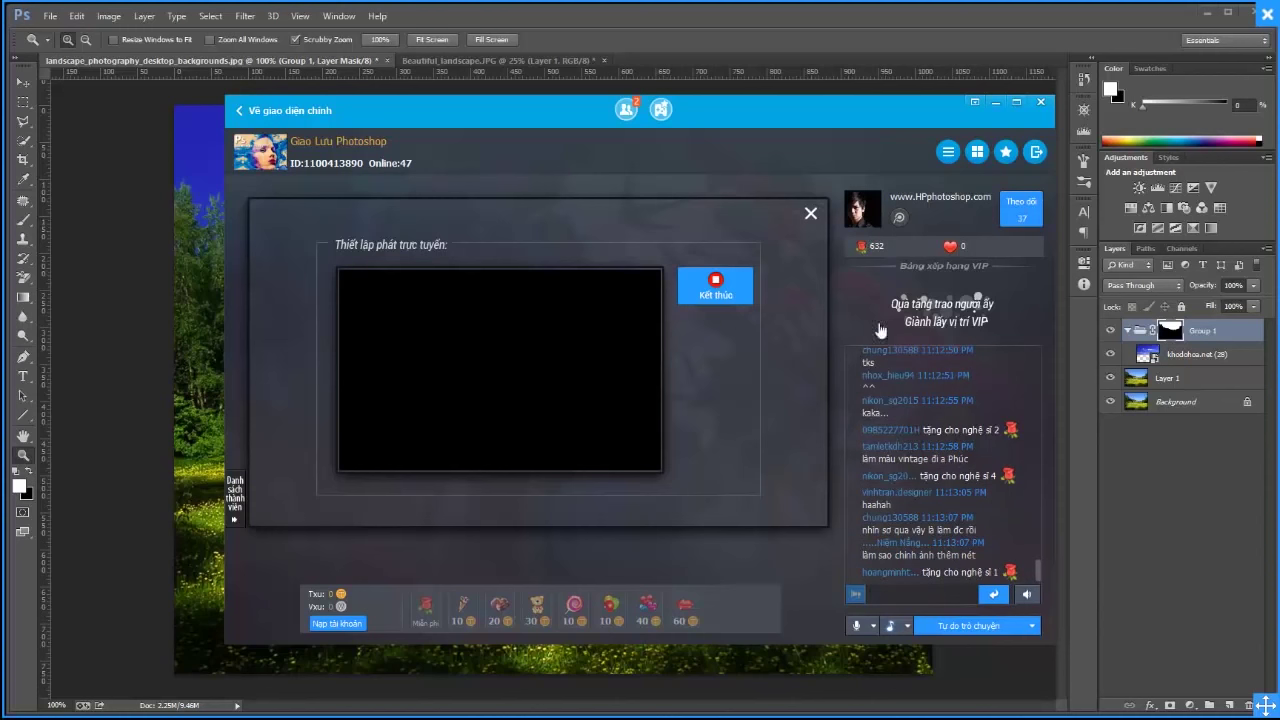
pyautogui.moveTo(915, 112); pyautogui.dragTo(0, 112)
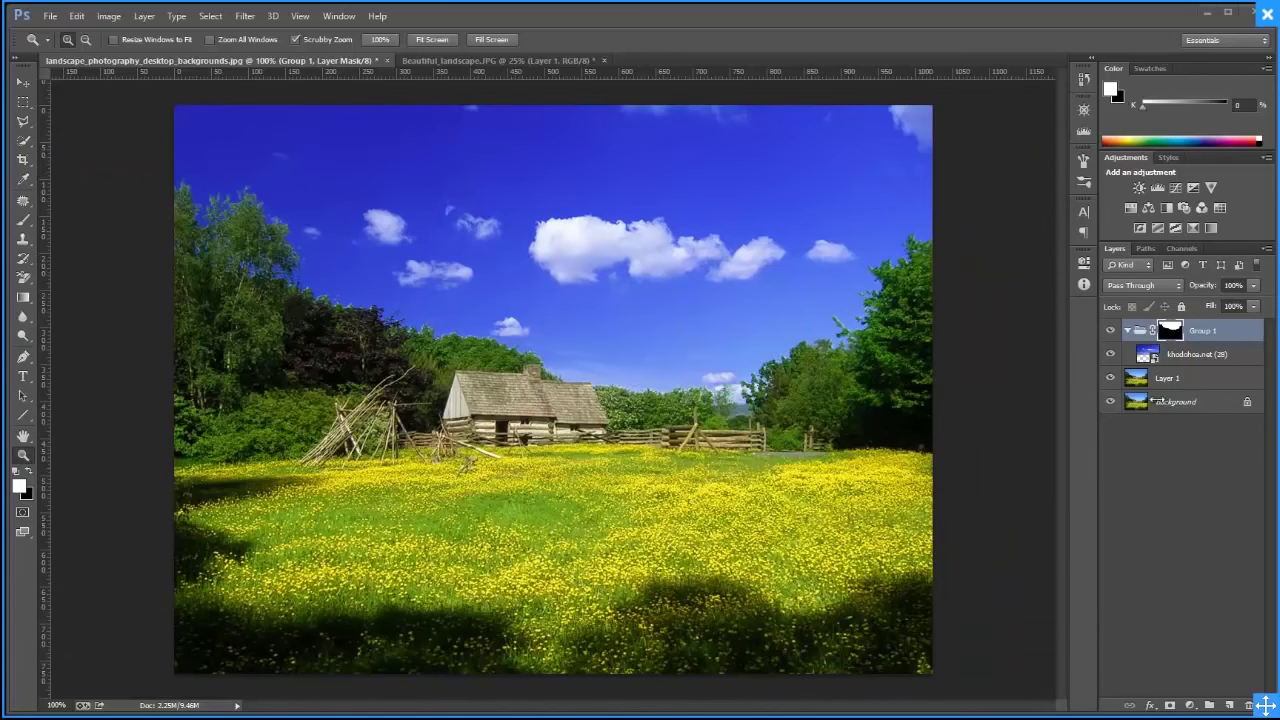
# Delete Group 1 with its cloud layer and duplicate Layer 1 as Layer 1 copy
pyautogui.hotkey('ctrl', '2')
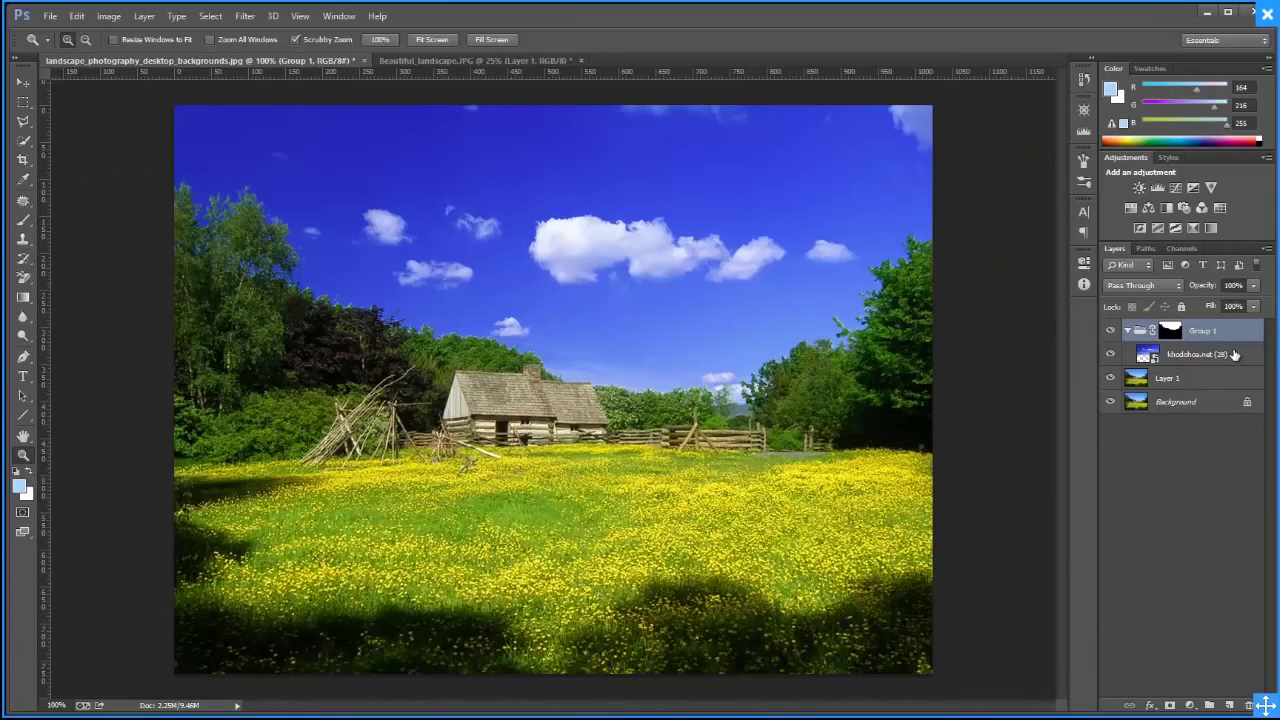
pyautogui.press('Delete')
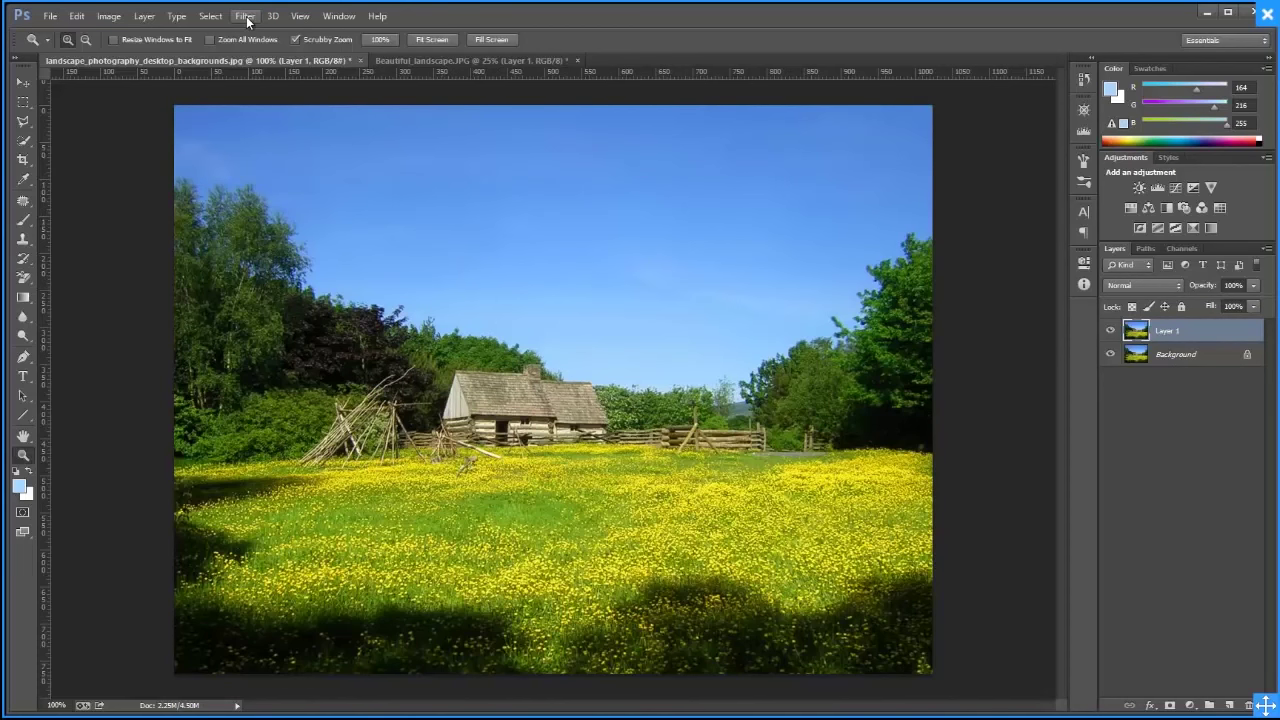
pyautogui.hotkey('ctrl', 'j')
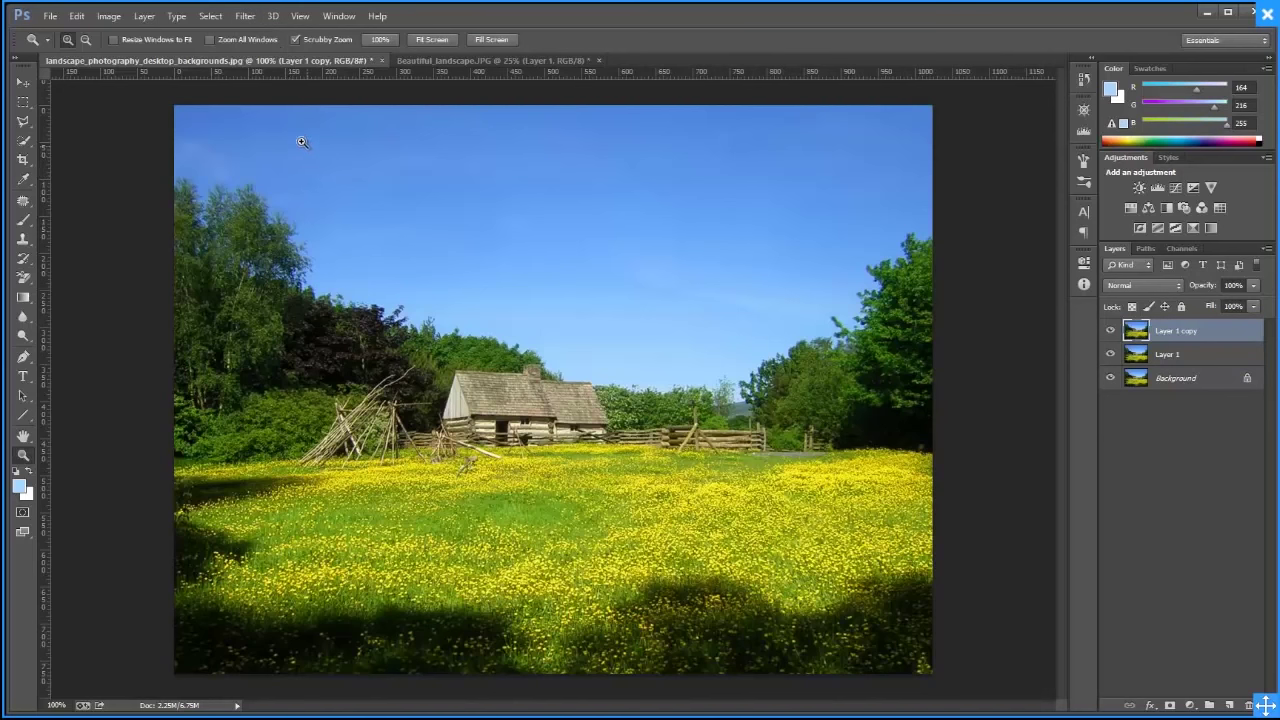
pyautogui.click(244, 16)
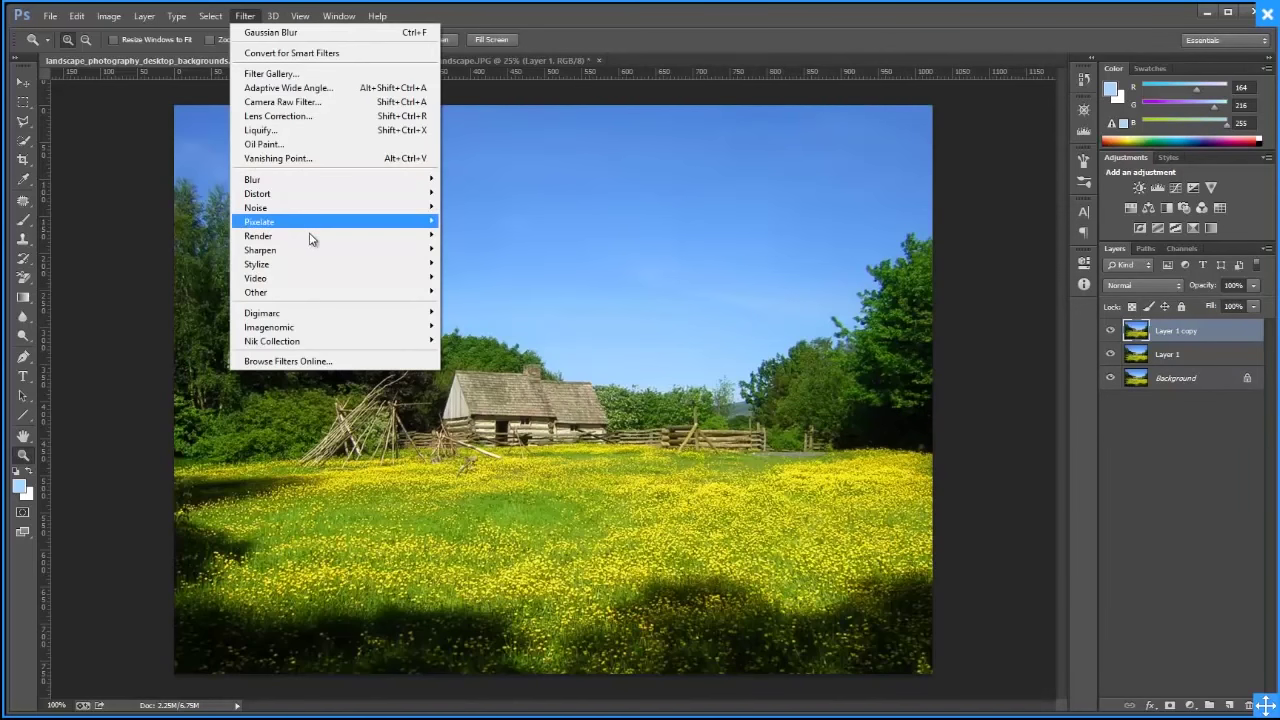
# Browse the Sharpen filters and close the menu without applying any sharpening
pyautogui.press('Down')
pyautogui.press('Down')
pyautogui.press('Down')
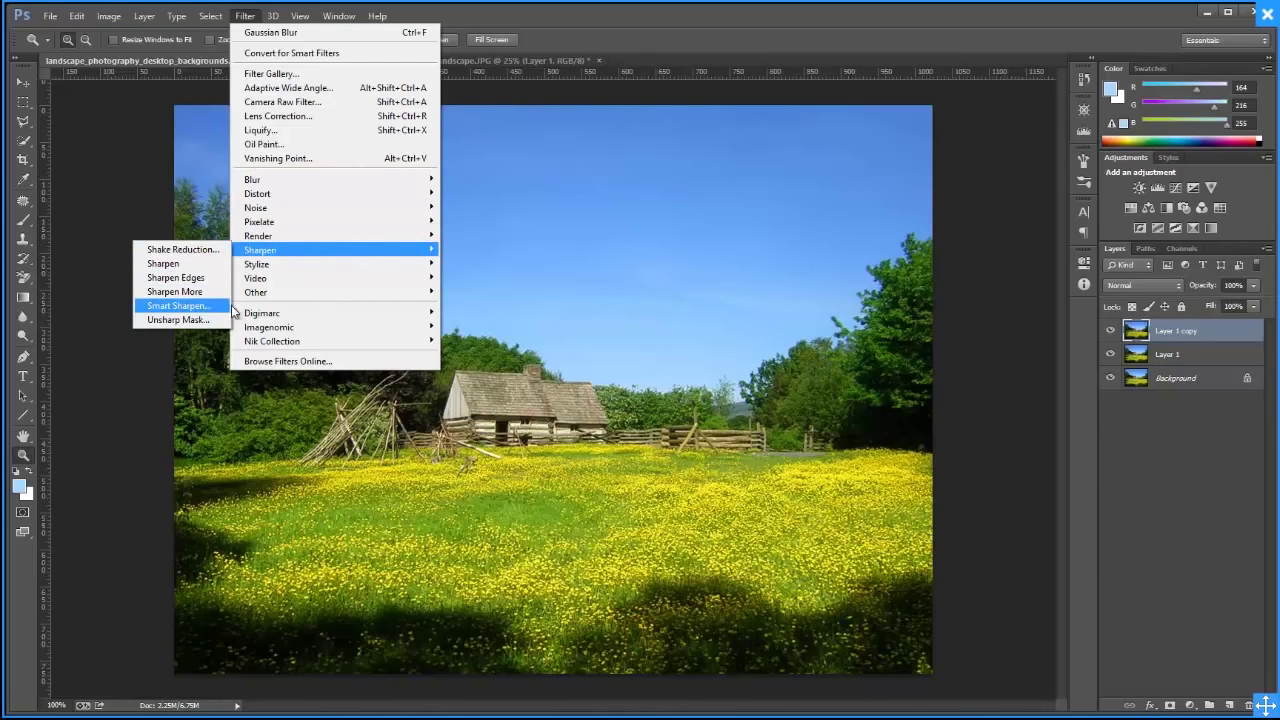
pyautogui.click(688, 240)
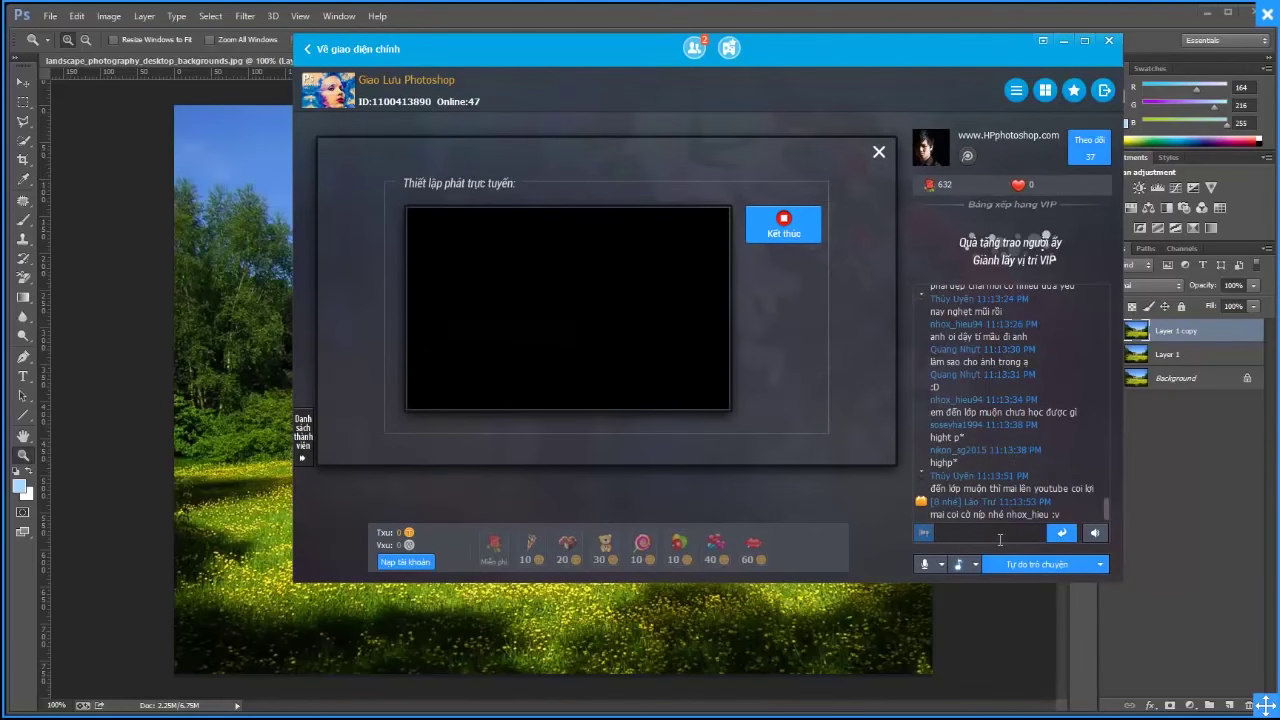
pyautogui.write('chị U')
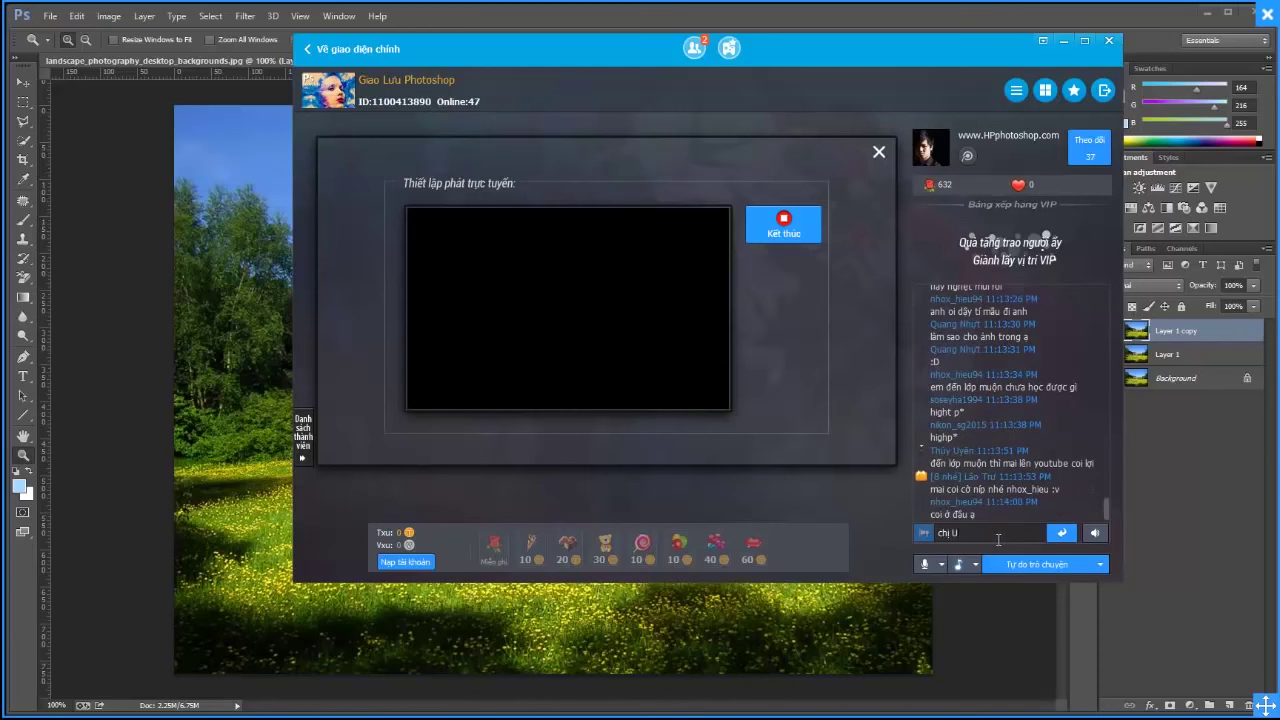
pyautogui.write('yên ơi hát đe')
pyautogui.write(':v')
pyautogui.press('Return')
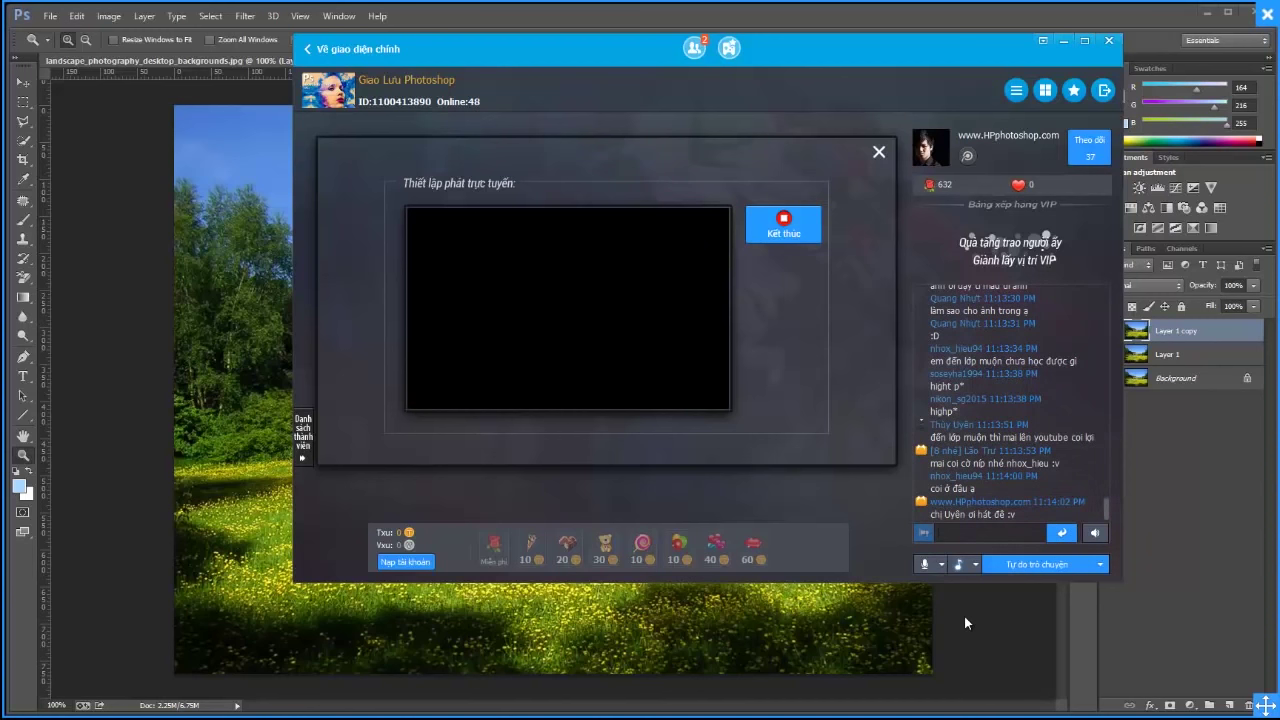
pyautogui.write('các bạn vào ')
pyautogui.write('www')
pyautogui.write('.HP')
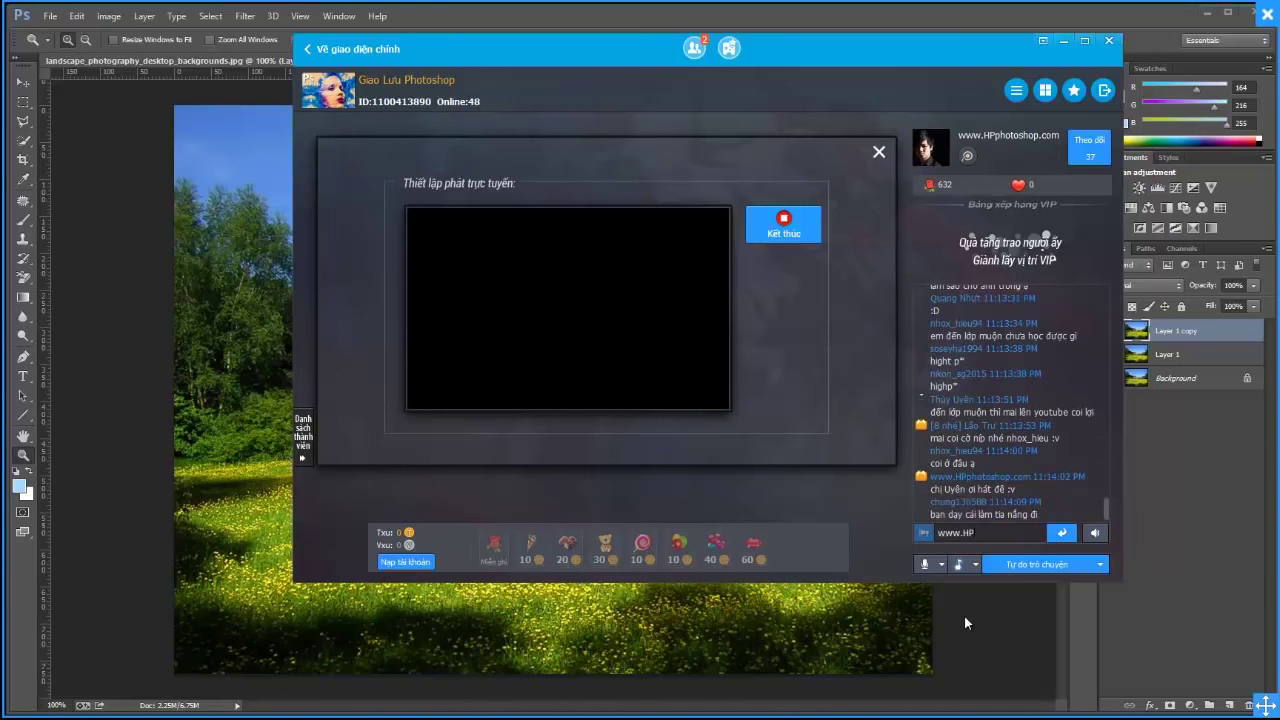
pyautogui.write('photoshop.com')
pyautogui.press('Return')
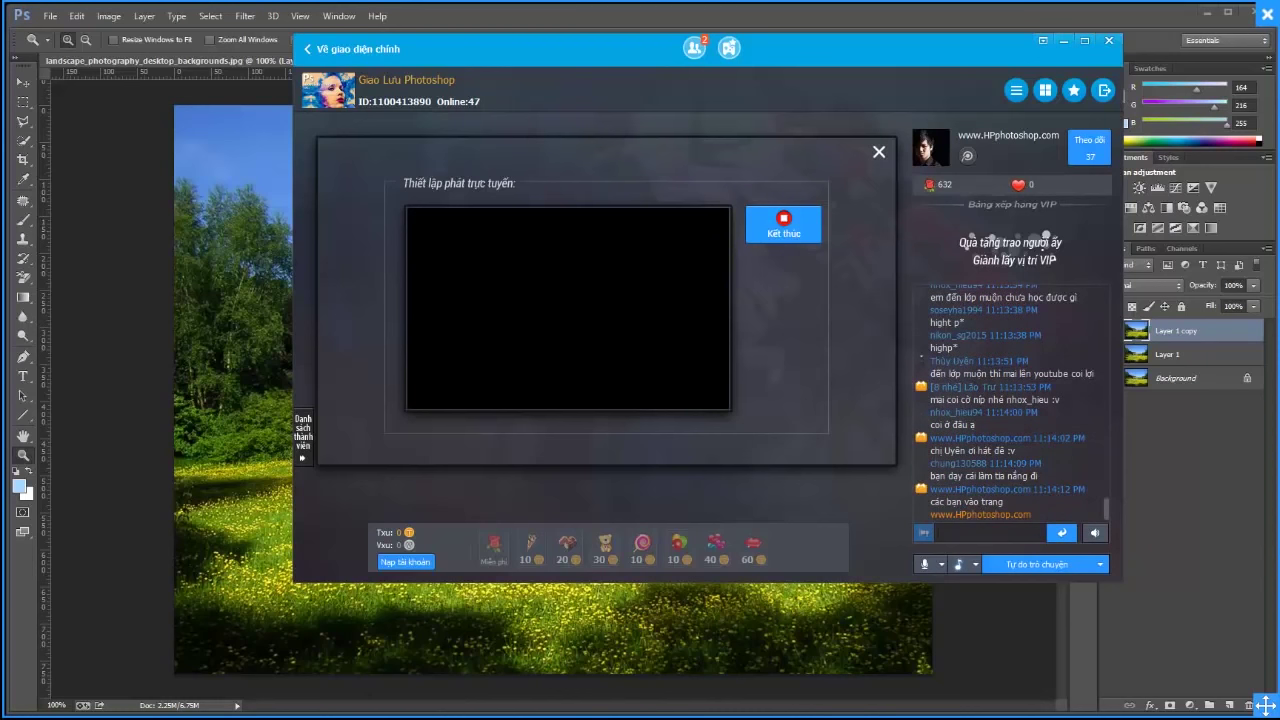
pyautogui.hotkey('alt', 'Tab')
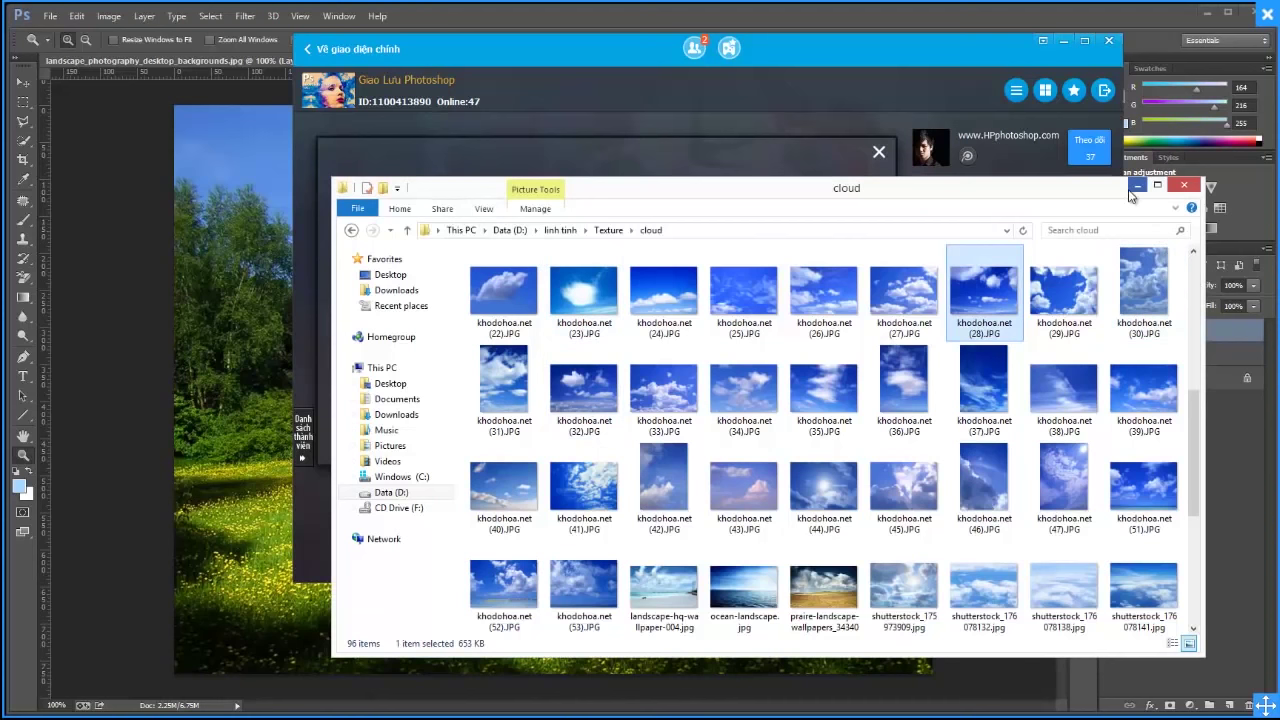
pyautogui.click(1134, 188)
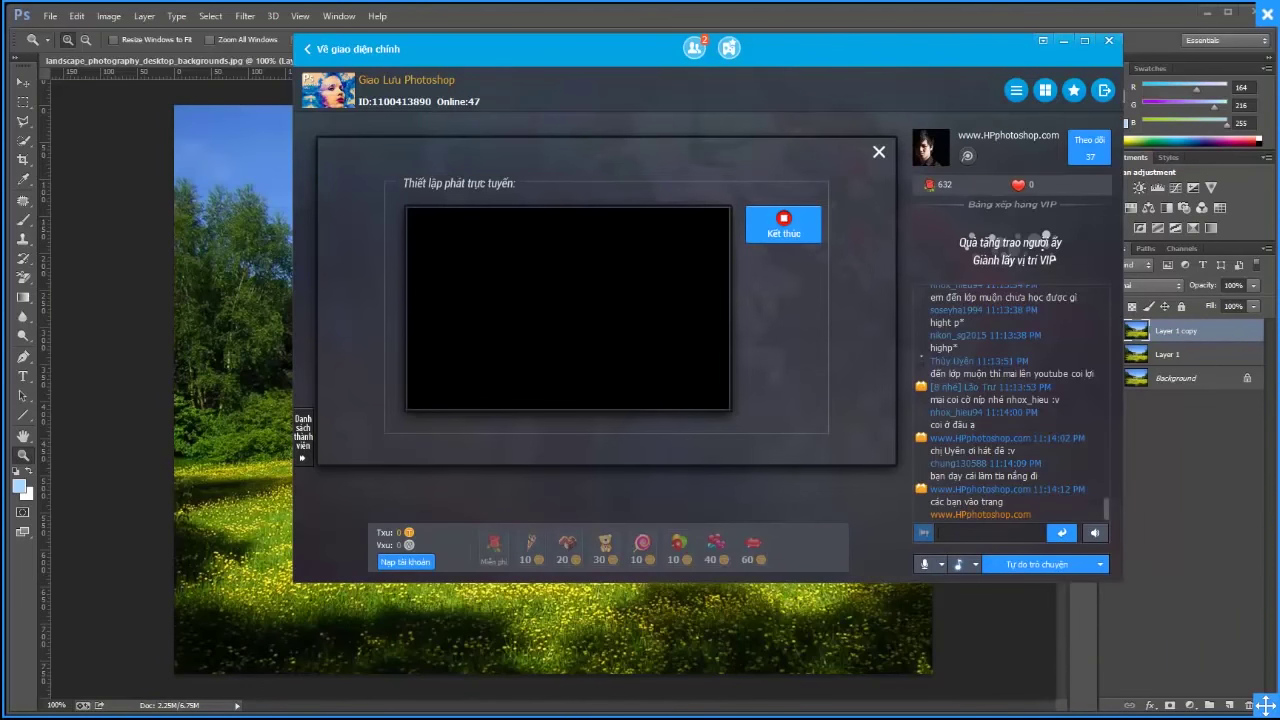